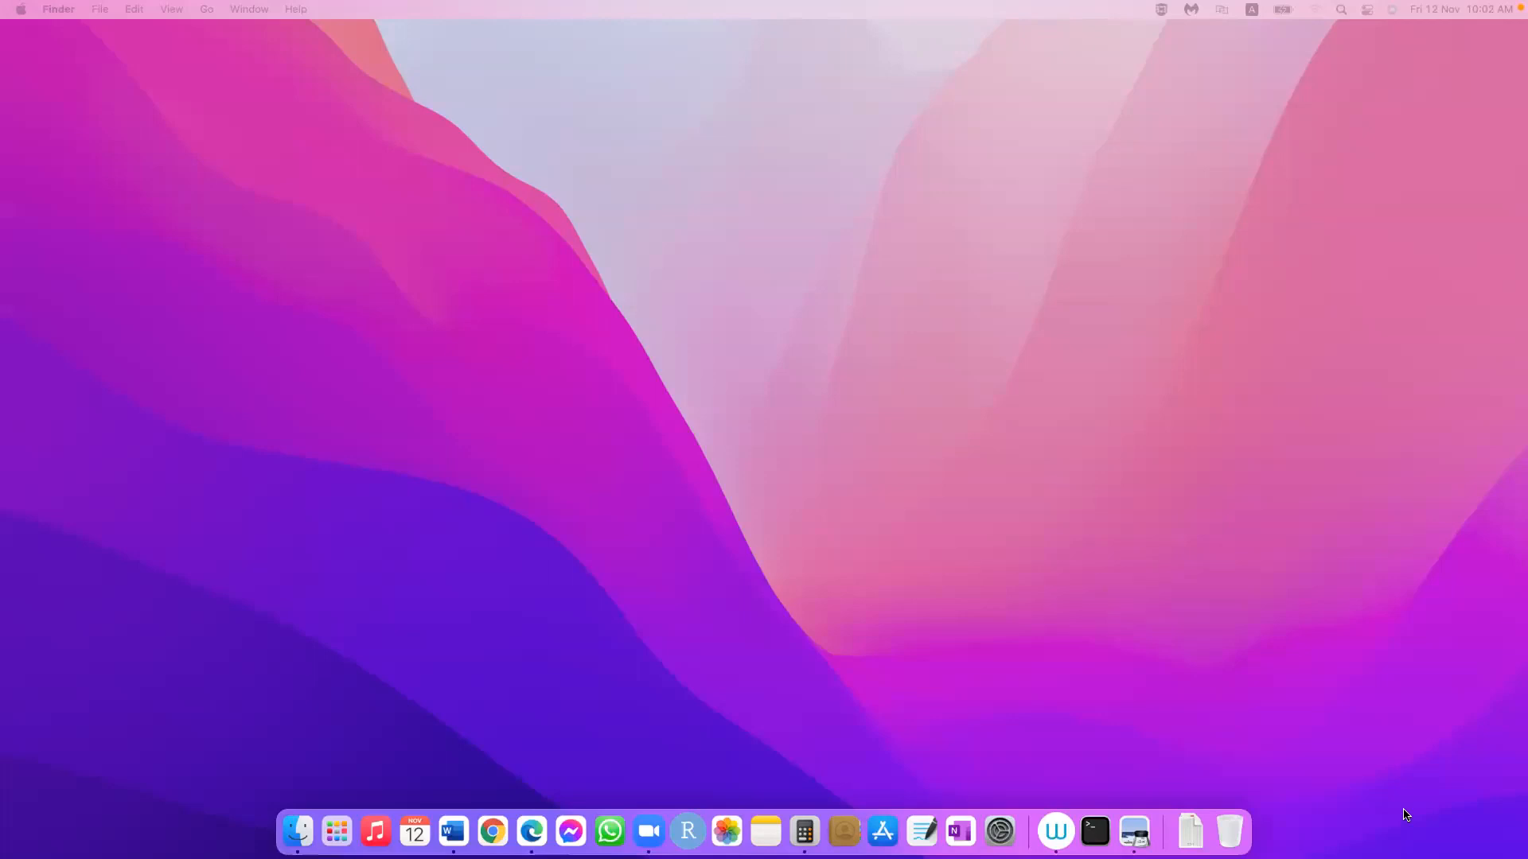
# Step: Switch to Excel and open a blank workbook
pyautogui.click(338, 831)
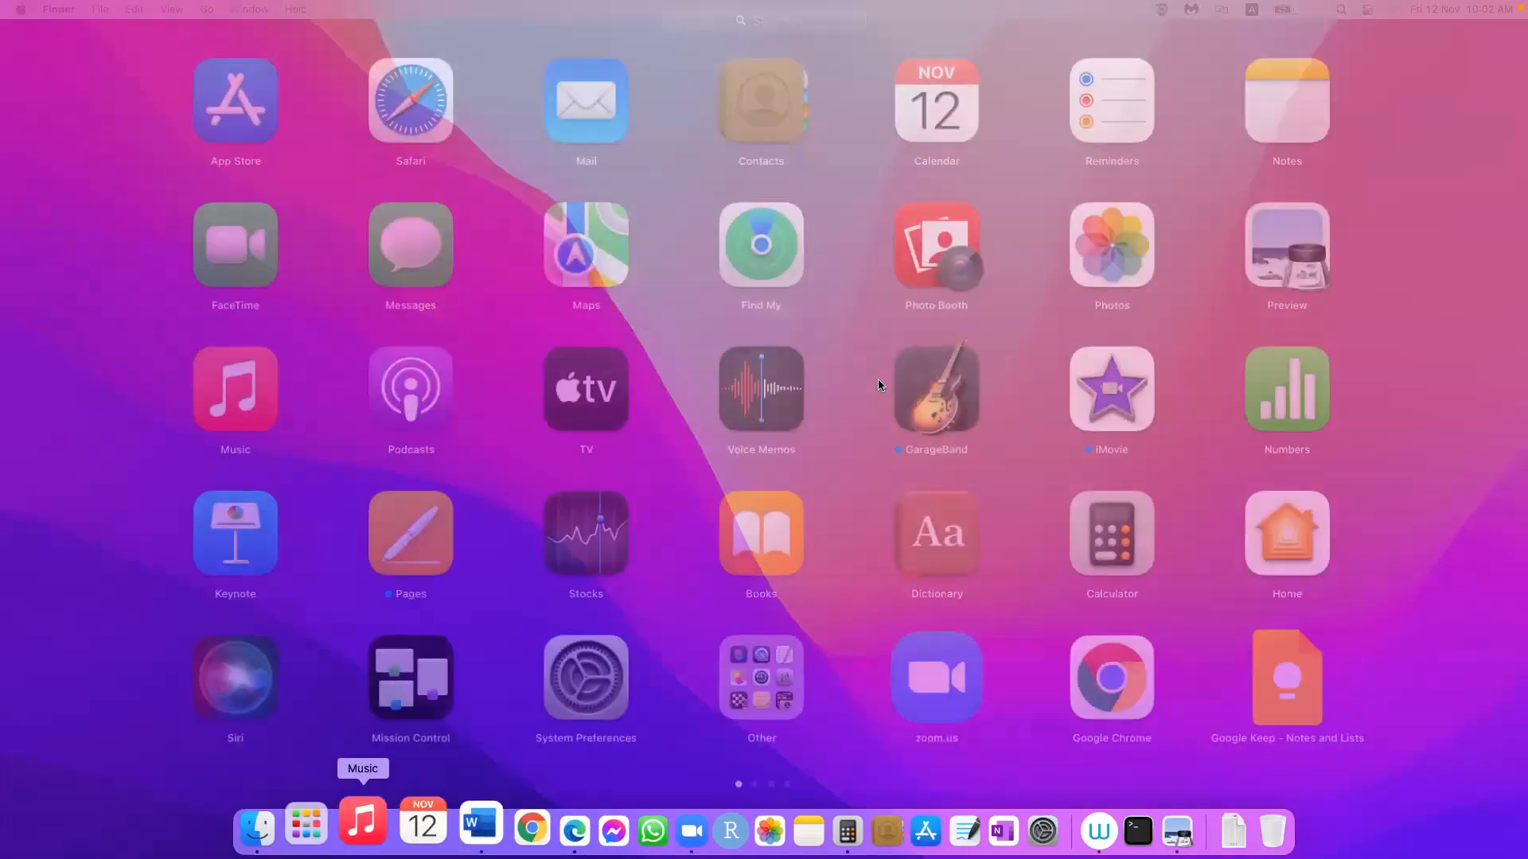
pyautogui.hscroll(5, 881, 385)
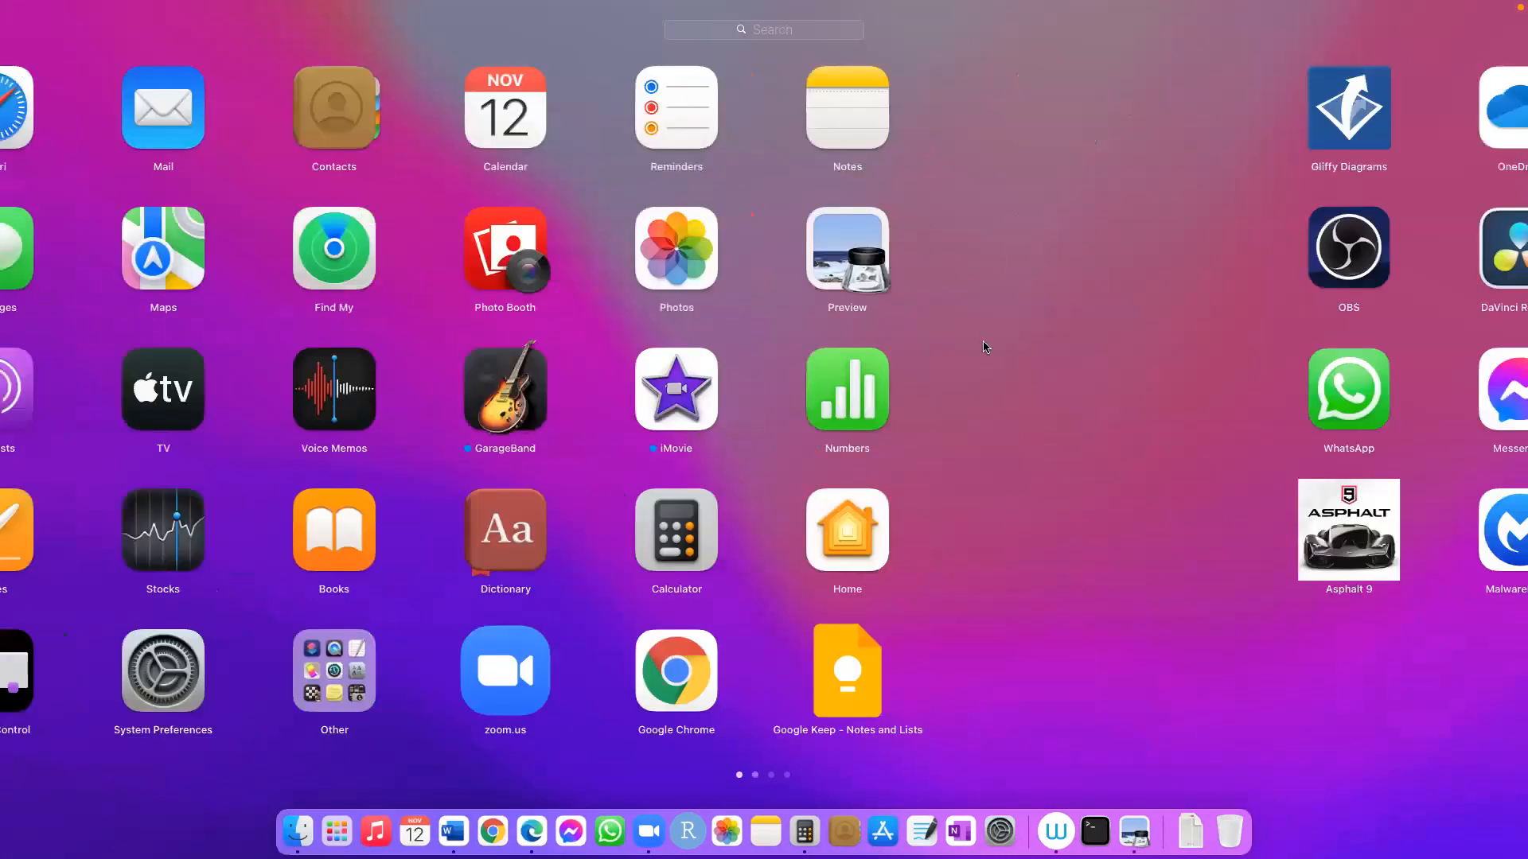
pyautogui.hscroll(5, 985, 346)
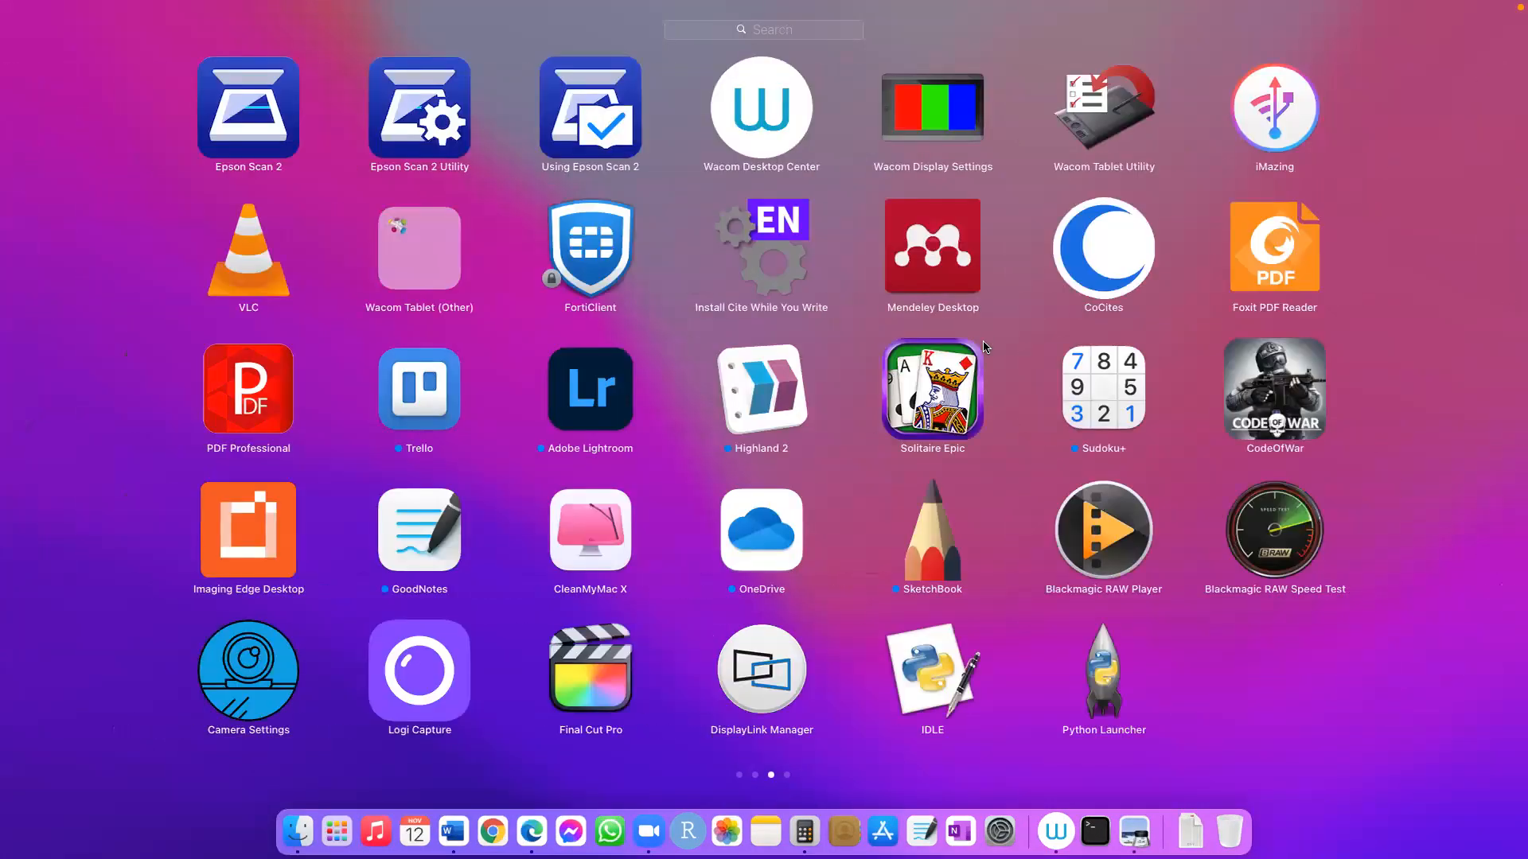
pyautogui.click(1040, 514)
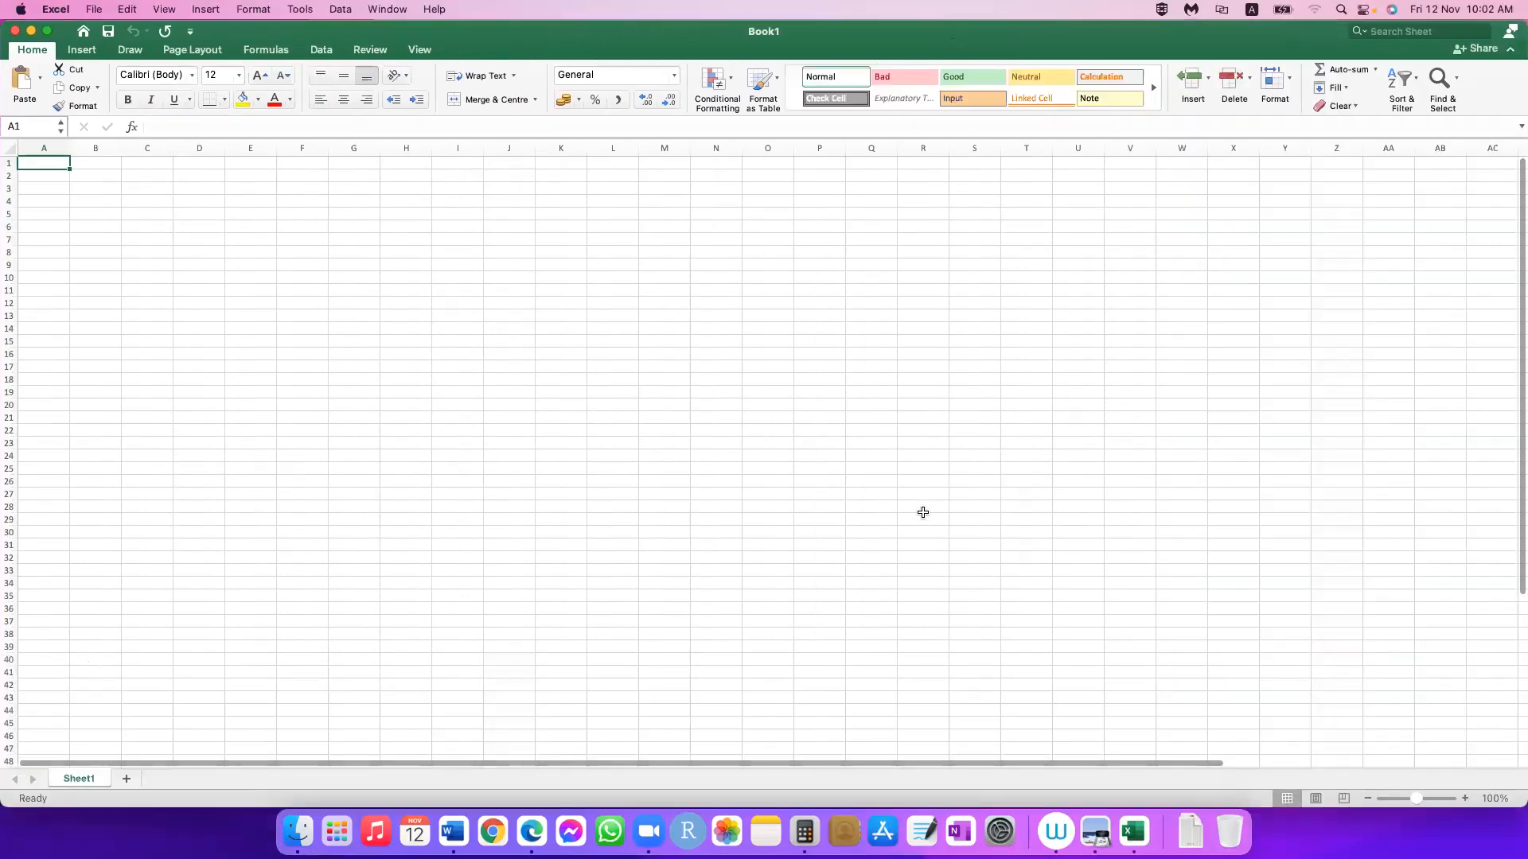
# Step: Enlarge the blank worksheet's zoom to 170%
pyautogui.click(1464, 798)
pyautogui.click(1465, 798)
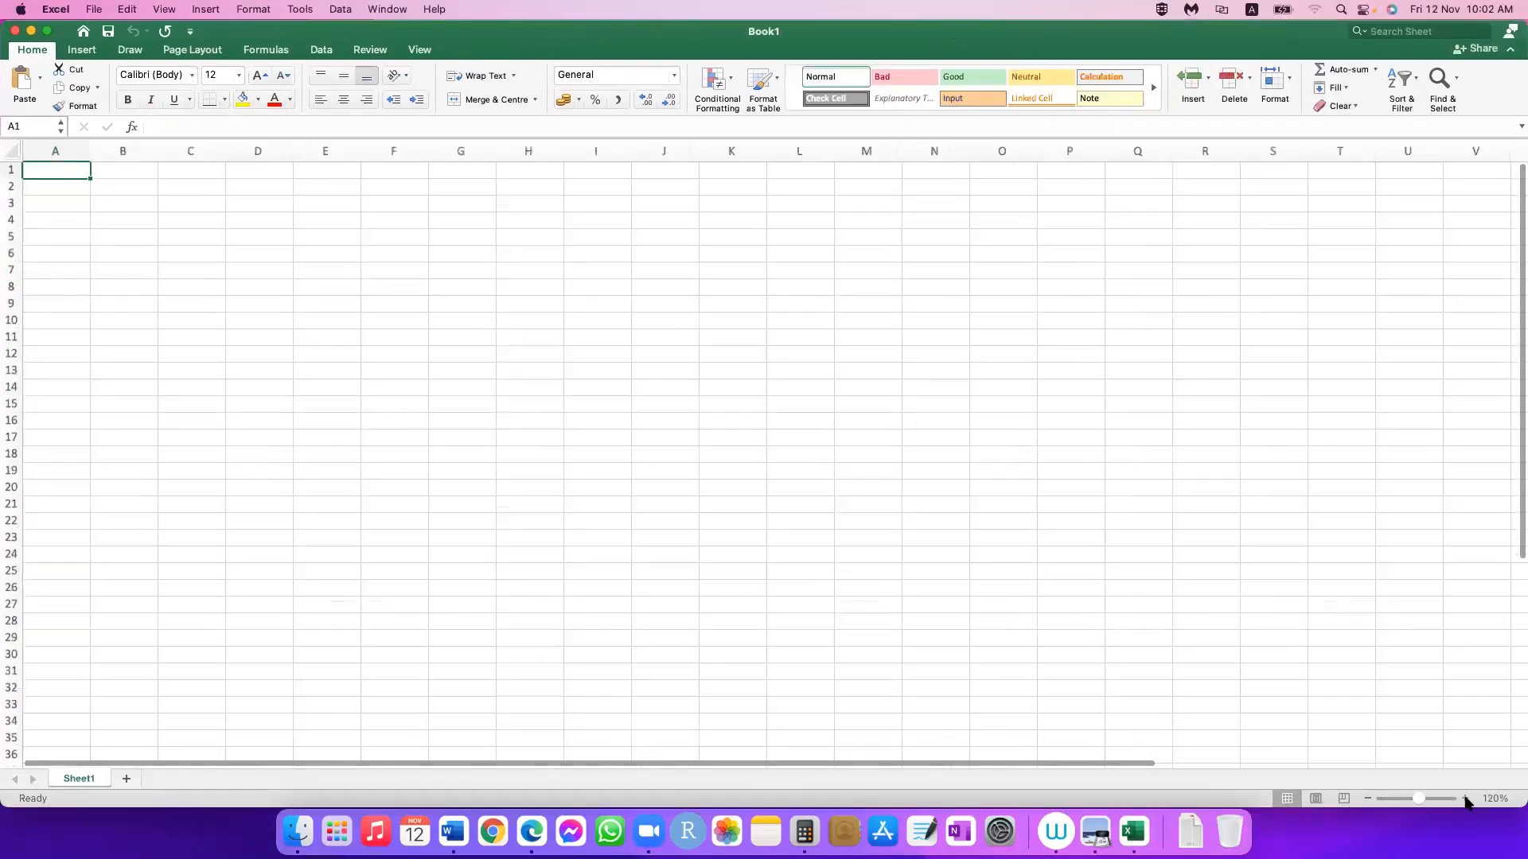
pyautogui.click(1464, 798)
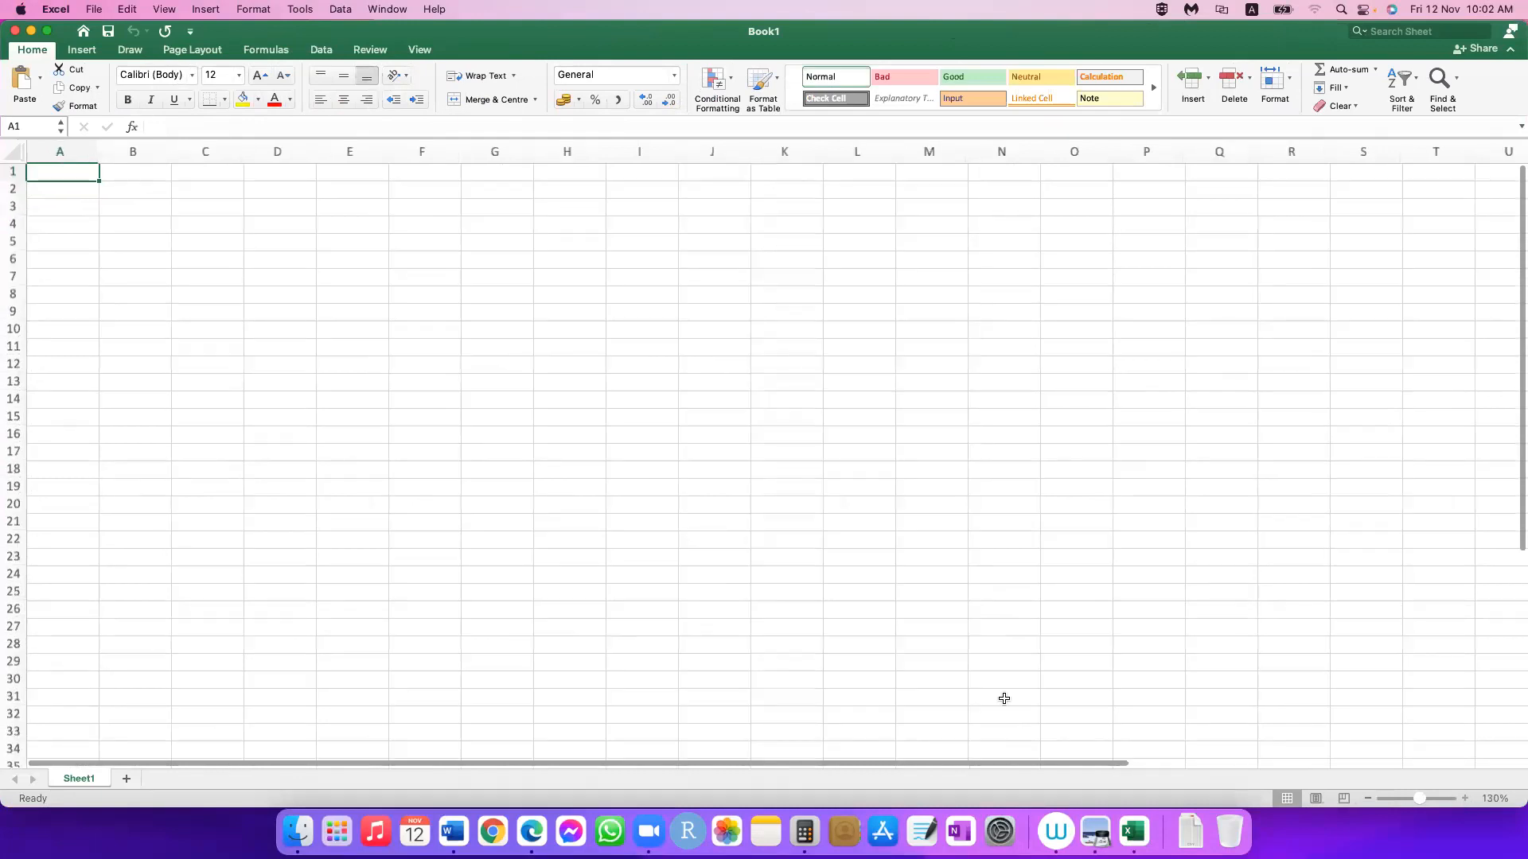
pyautogui.scroll(2, 1004, 698)
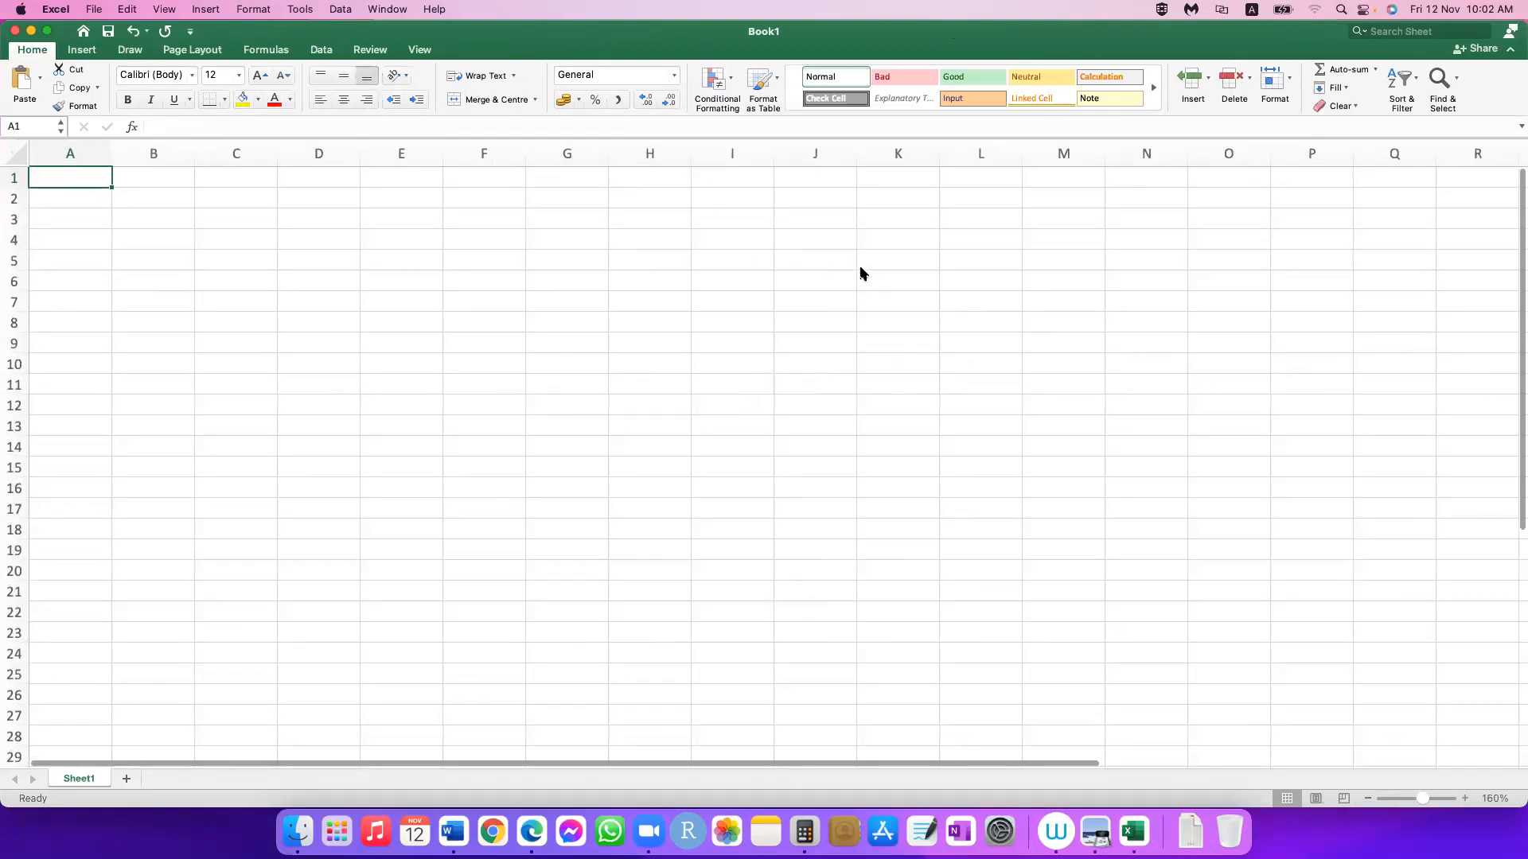
pyautogui.scroll(1, 738, 266)
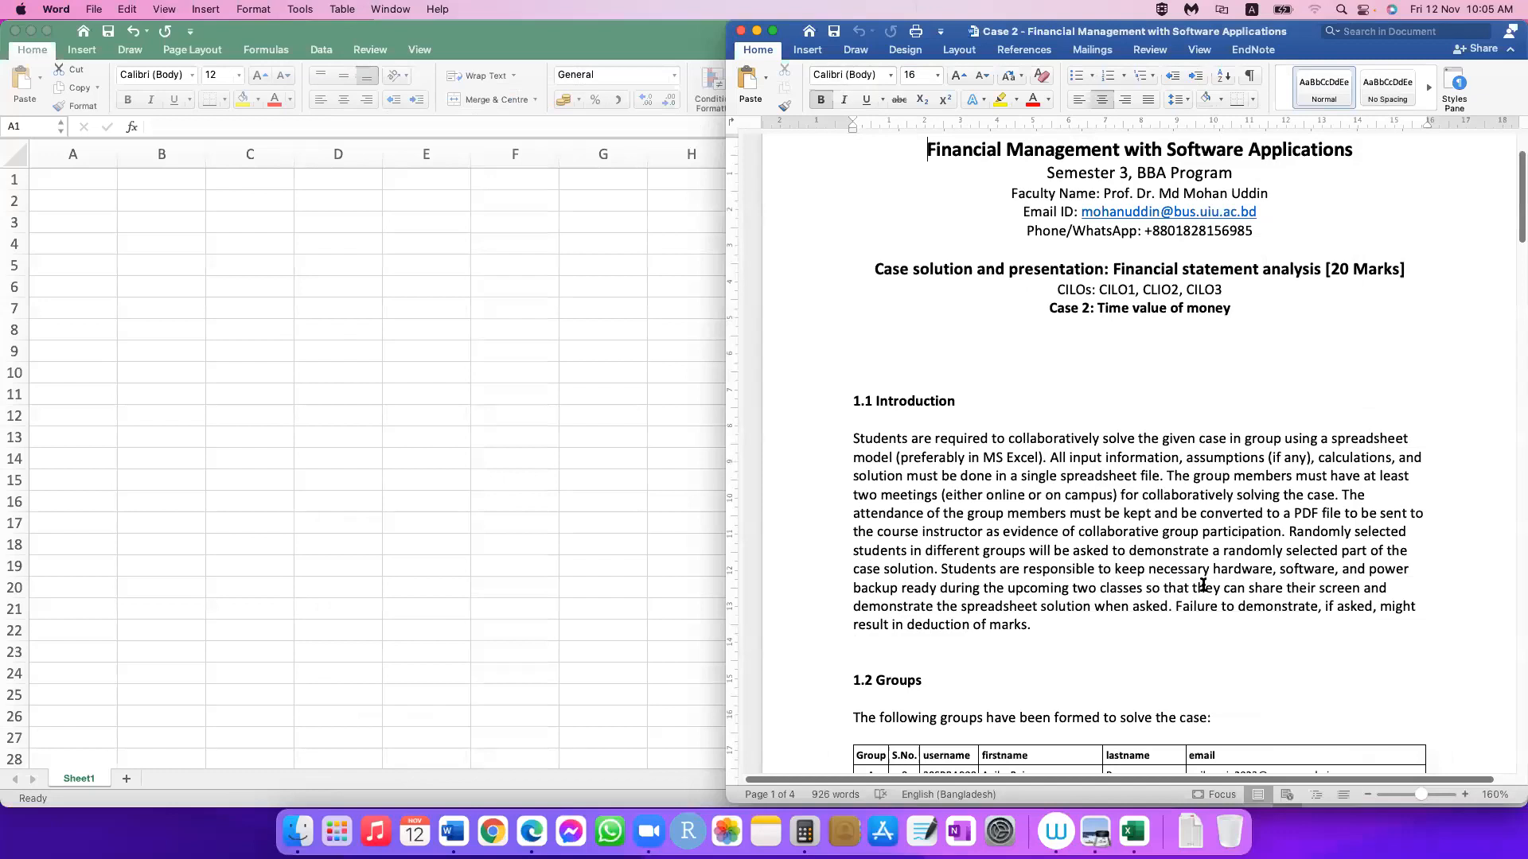
# Step: Review the Case 2 title and the bank loan description in section 1.3 of the Word case document
pyautogui.scroll(1, 1202, 586)
pyautogui.click(831, 317)
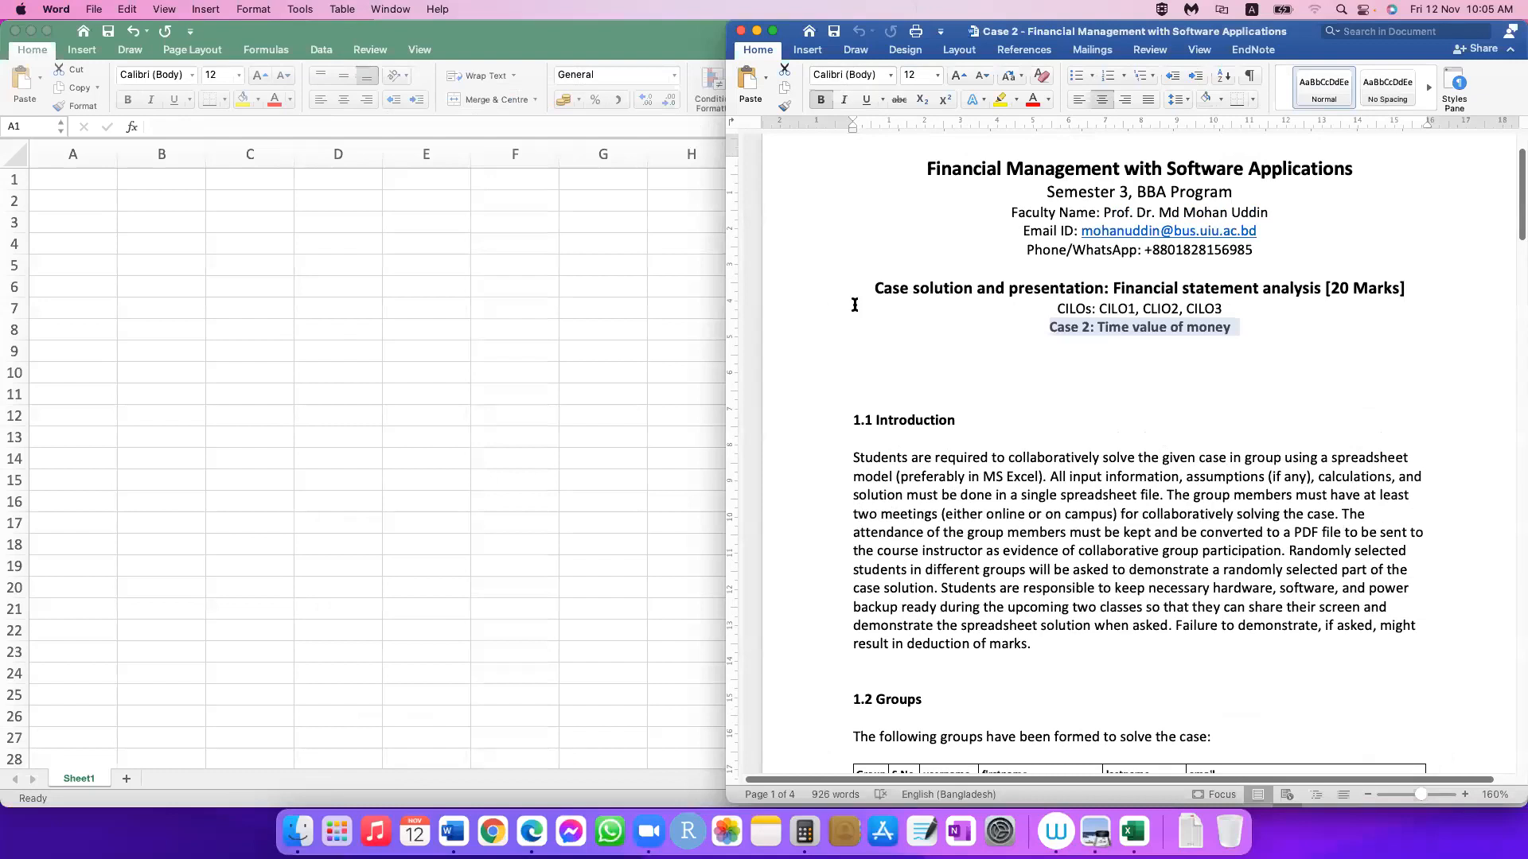
pyautogui.click(1171, 404)
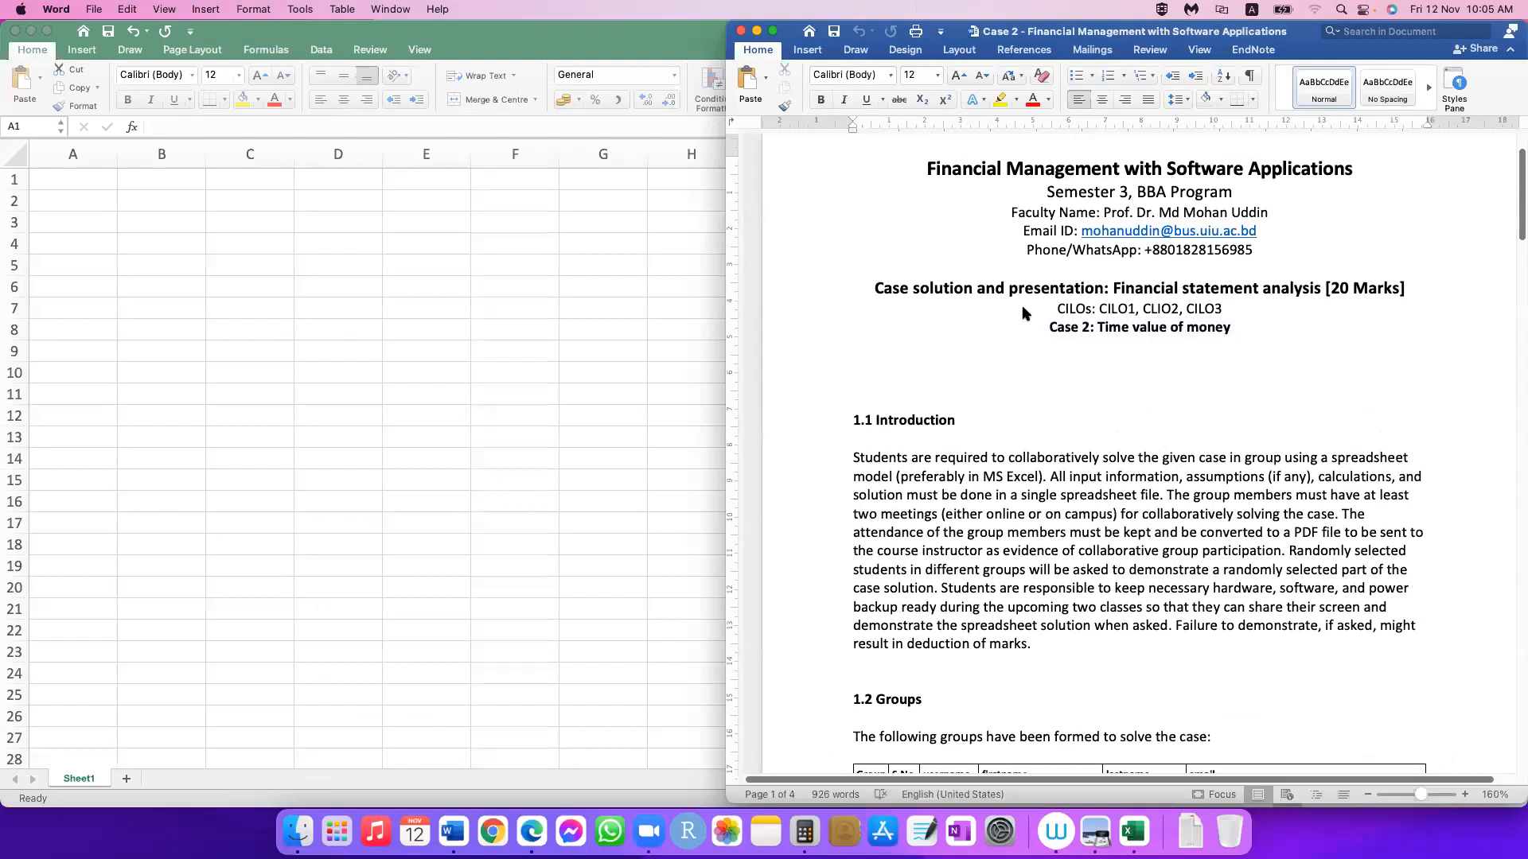
pyautogui.scroll(-15, 1024, 312)
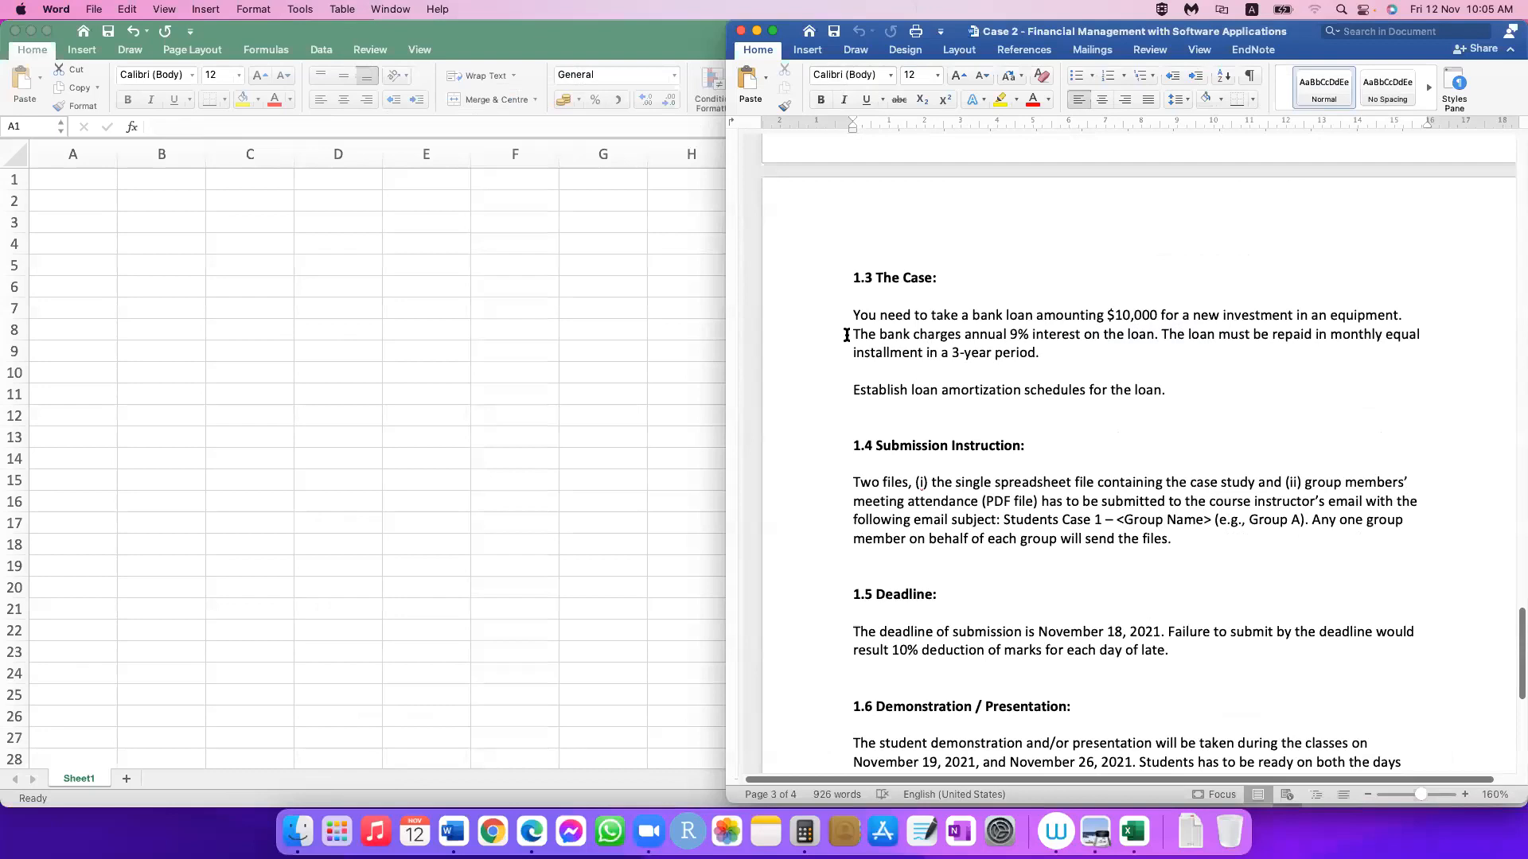
pyautogui.keyDown('shift'); pyautogui.click(853, 309); pyautogui.keyUp('shift')
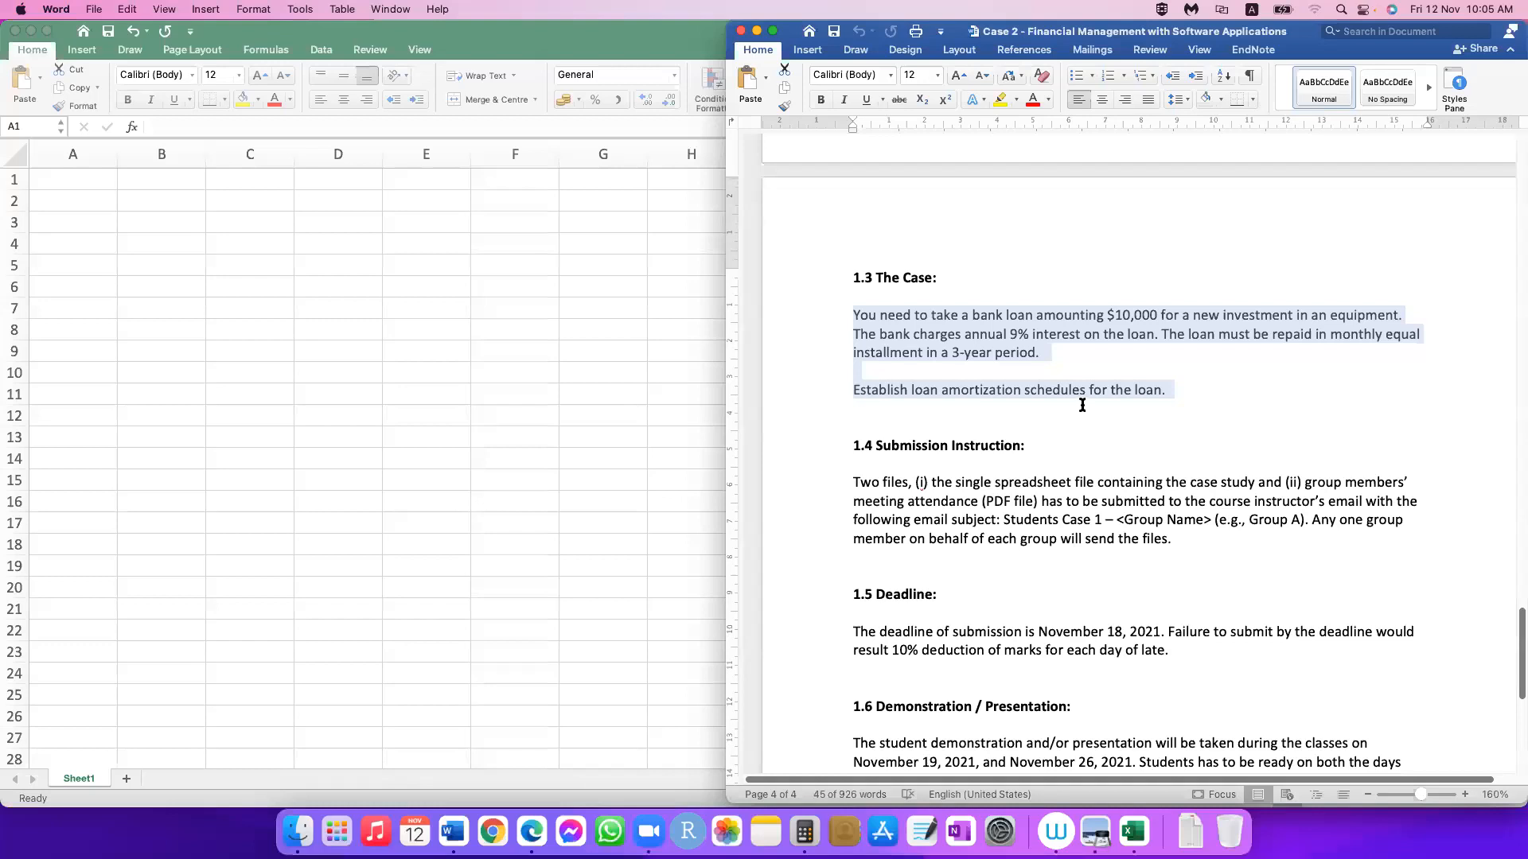
pyautogui.click(867, 315)
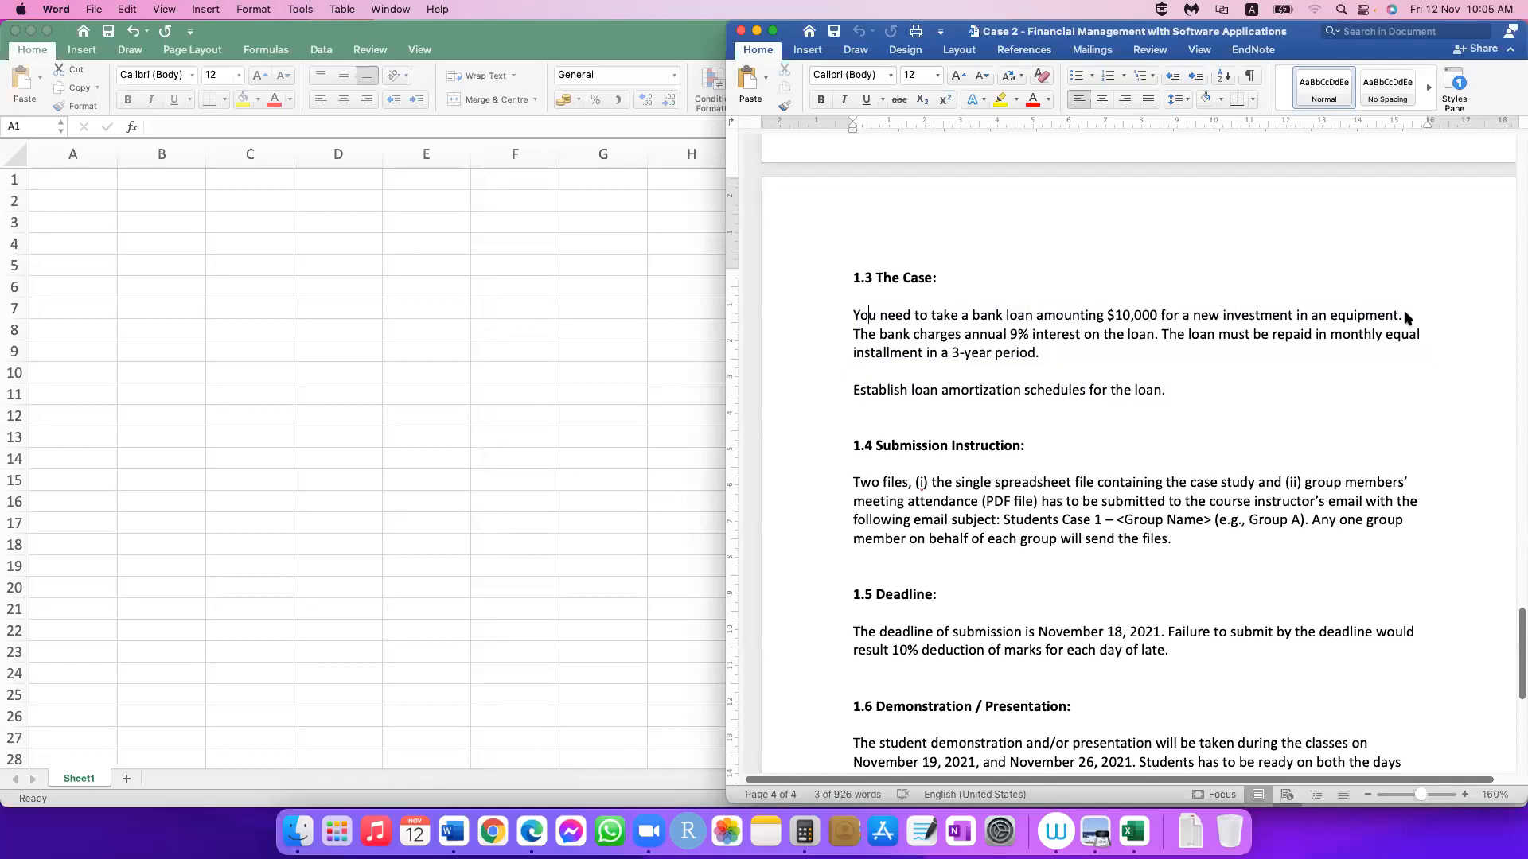
pyautogui.moveTo(868, 315); pyautogui.dragTo(1398, 315)
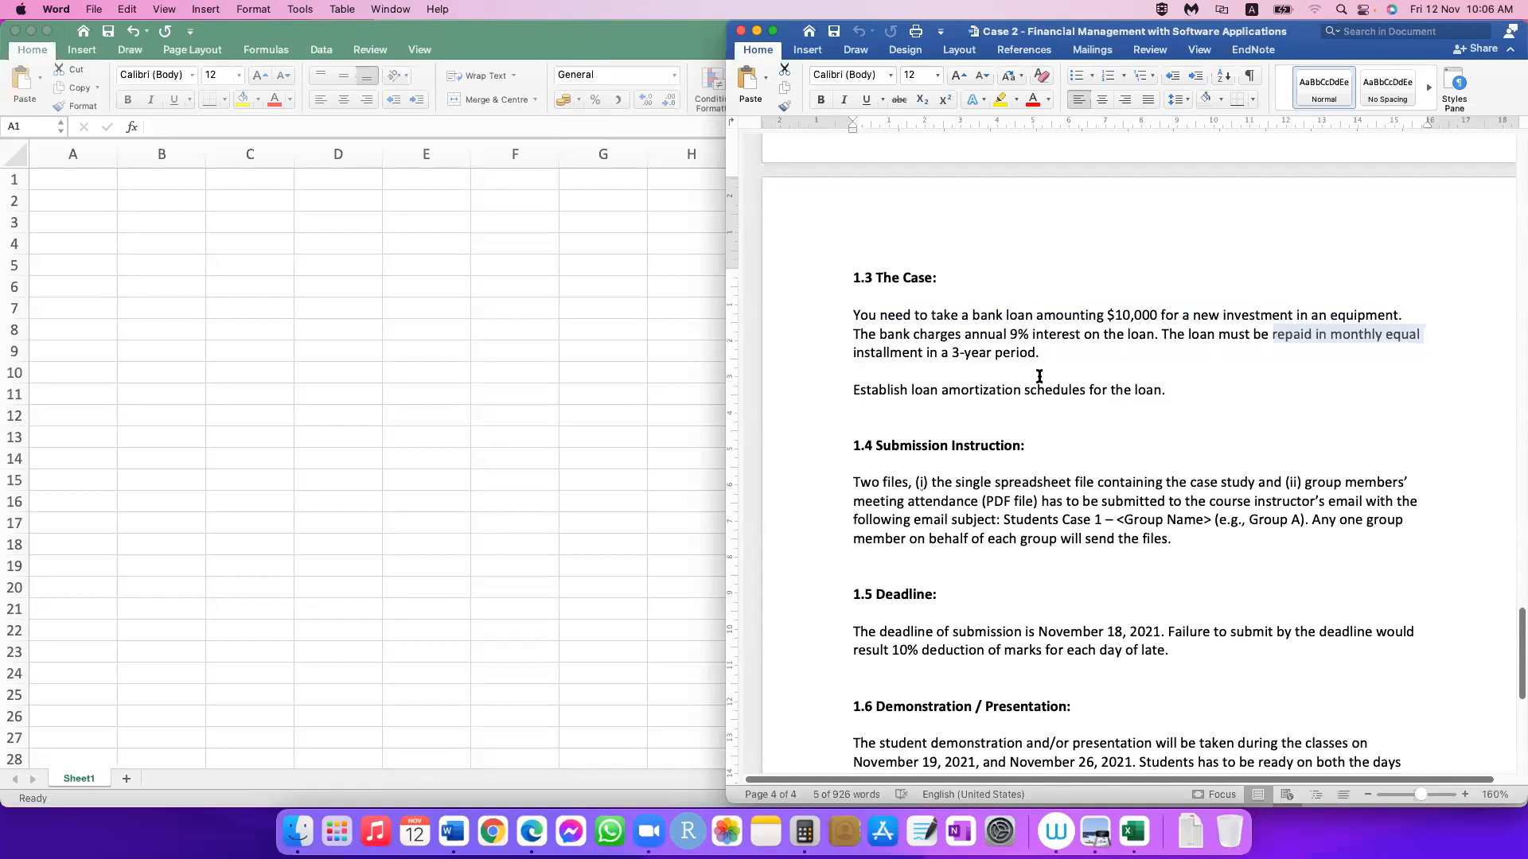
# Step: Change the word "installment" to "installments" in the loan description of section 1.3
pyautogui.press('Right')
pyautogui.write('s')
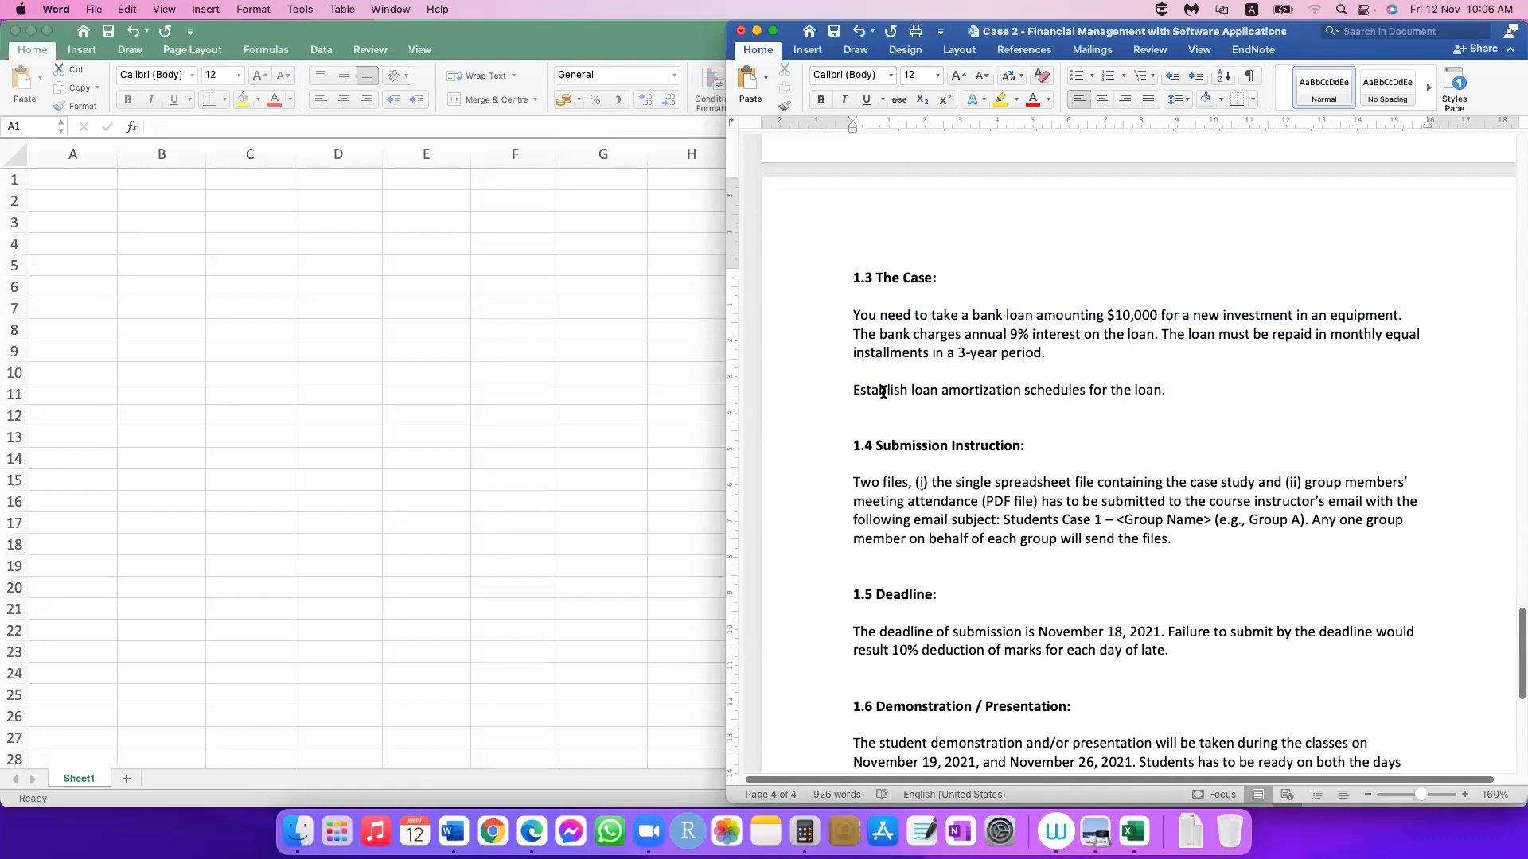
# Step: Examine the loan amortization task and the submission, deadline and presentation sections, and close the case document
pyautogui.moveTo(854, 390); pyautogui.dragTo(1206, 399)
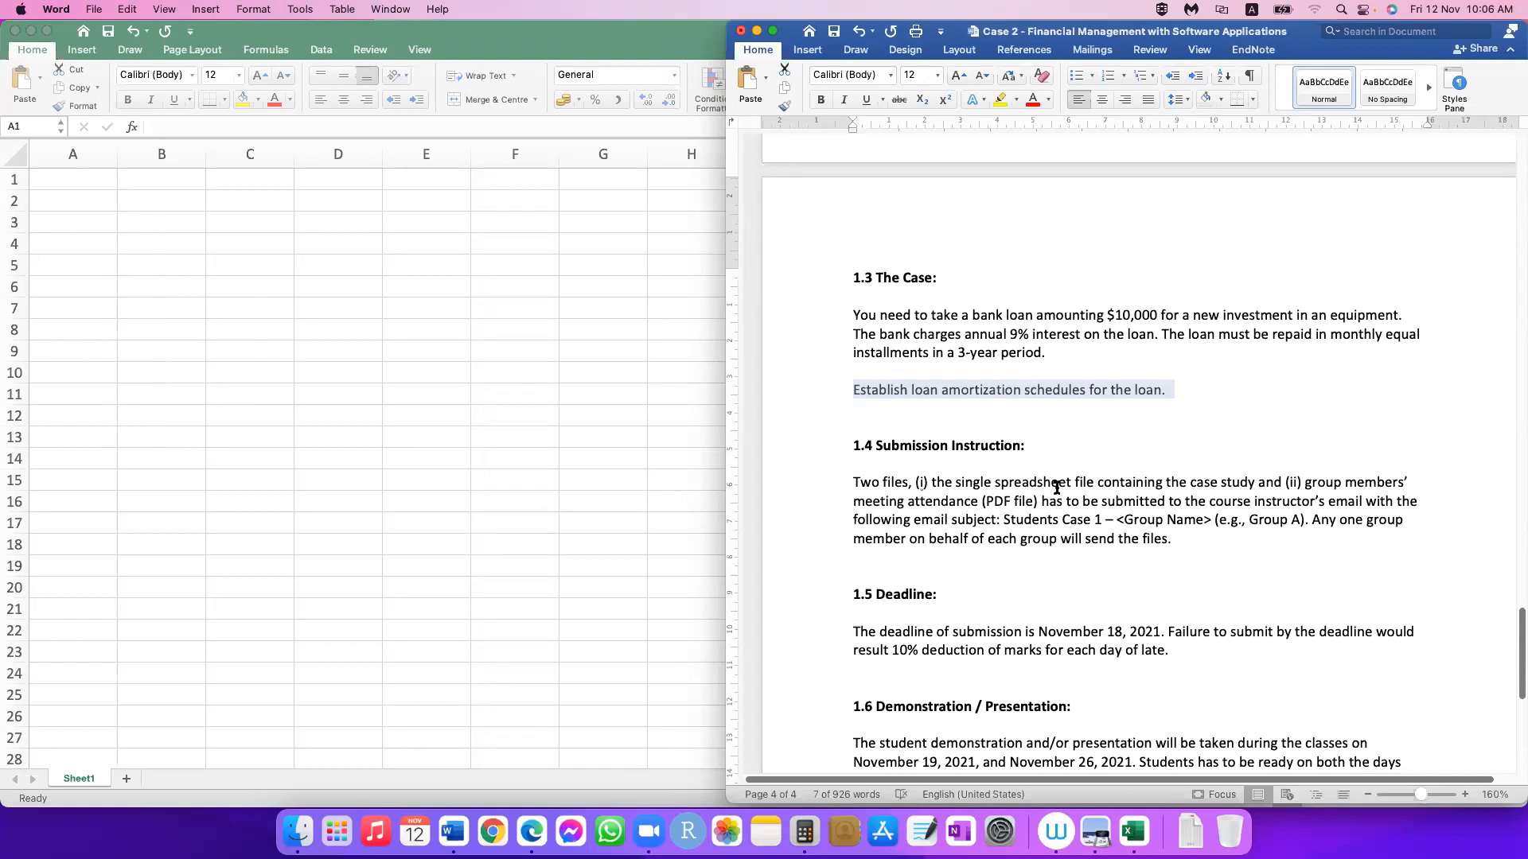
pyautogui.click(1184, 507)
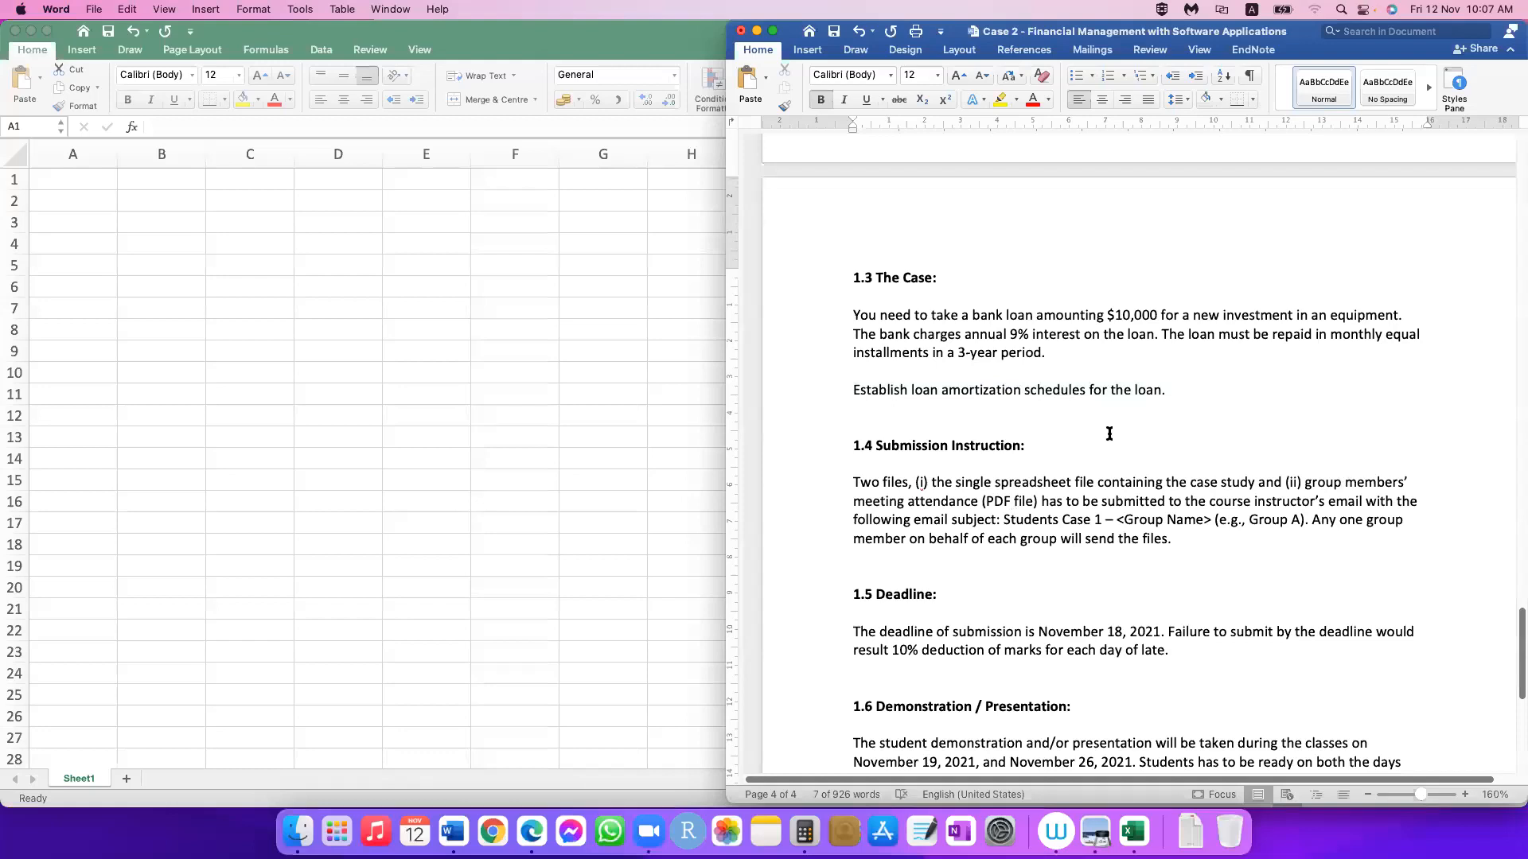
pyautogui.click(1129, 470)
pyautogui.scroll(-3, 1130, 469)
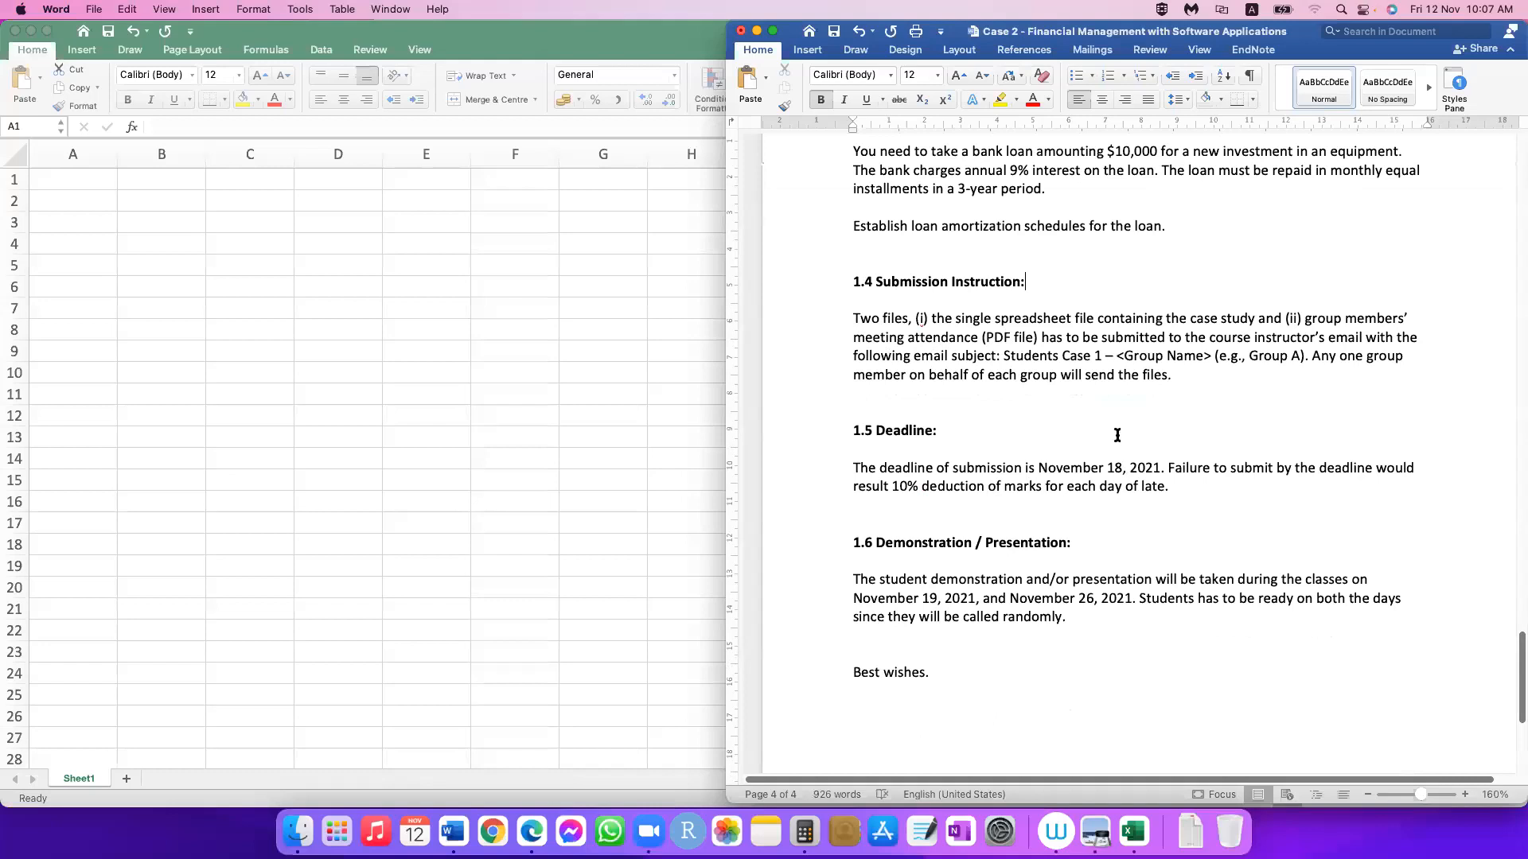
pyautogui.scroll(-1, 1116, 441)
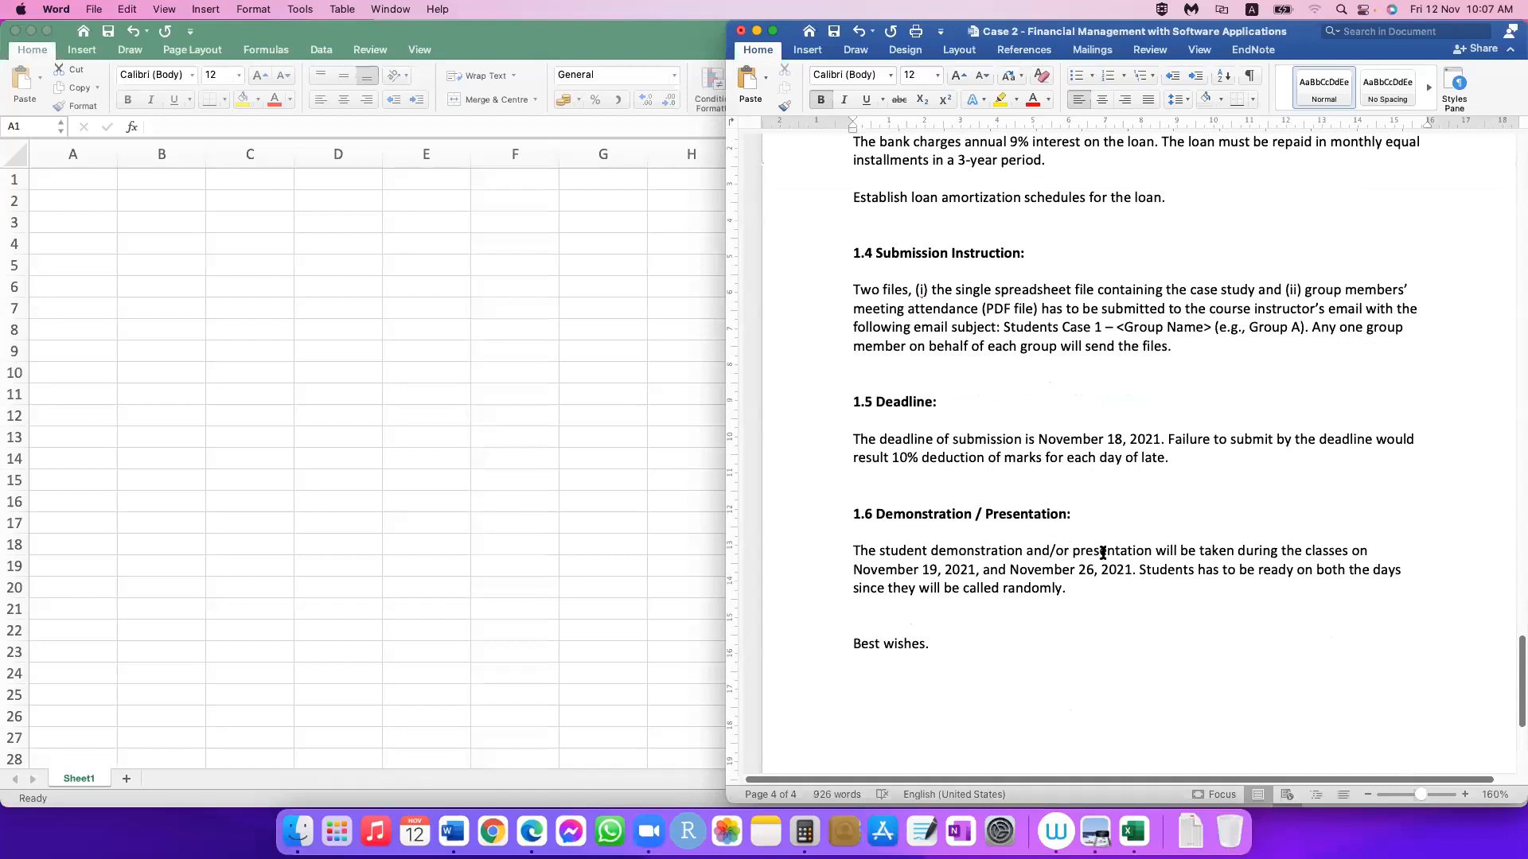
pyautogui.click(850, 569)
pyautogui.moveTo(853, 570); pyautogui.dragTo(1132, 572)
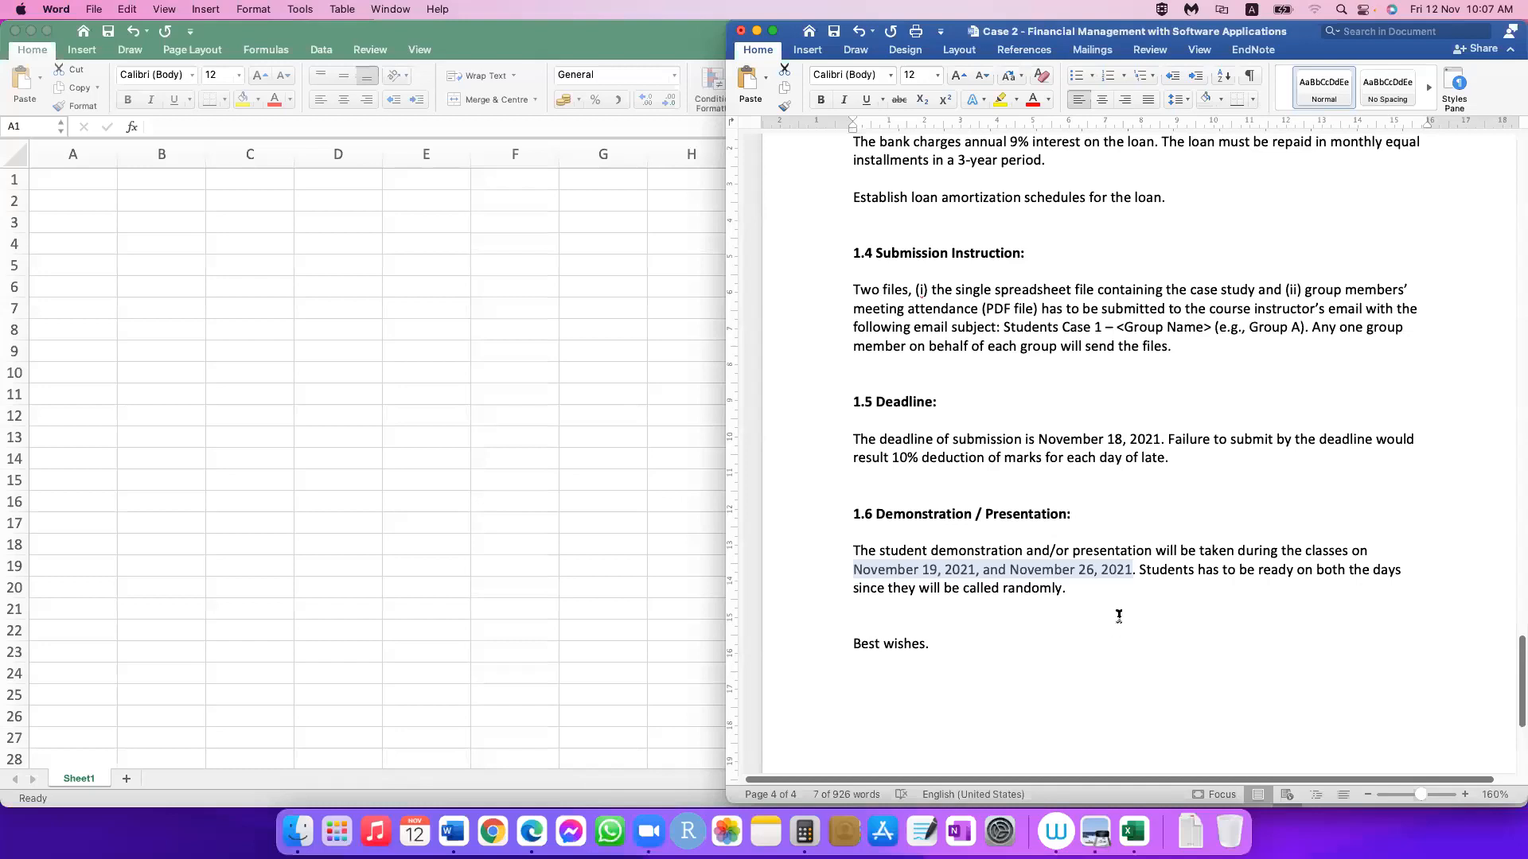
pyautogui.scroll(3, 1119, 616)
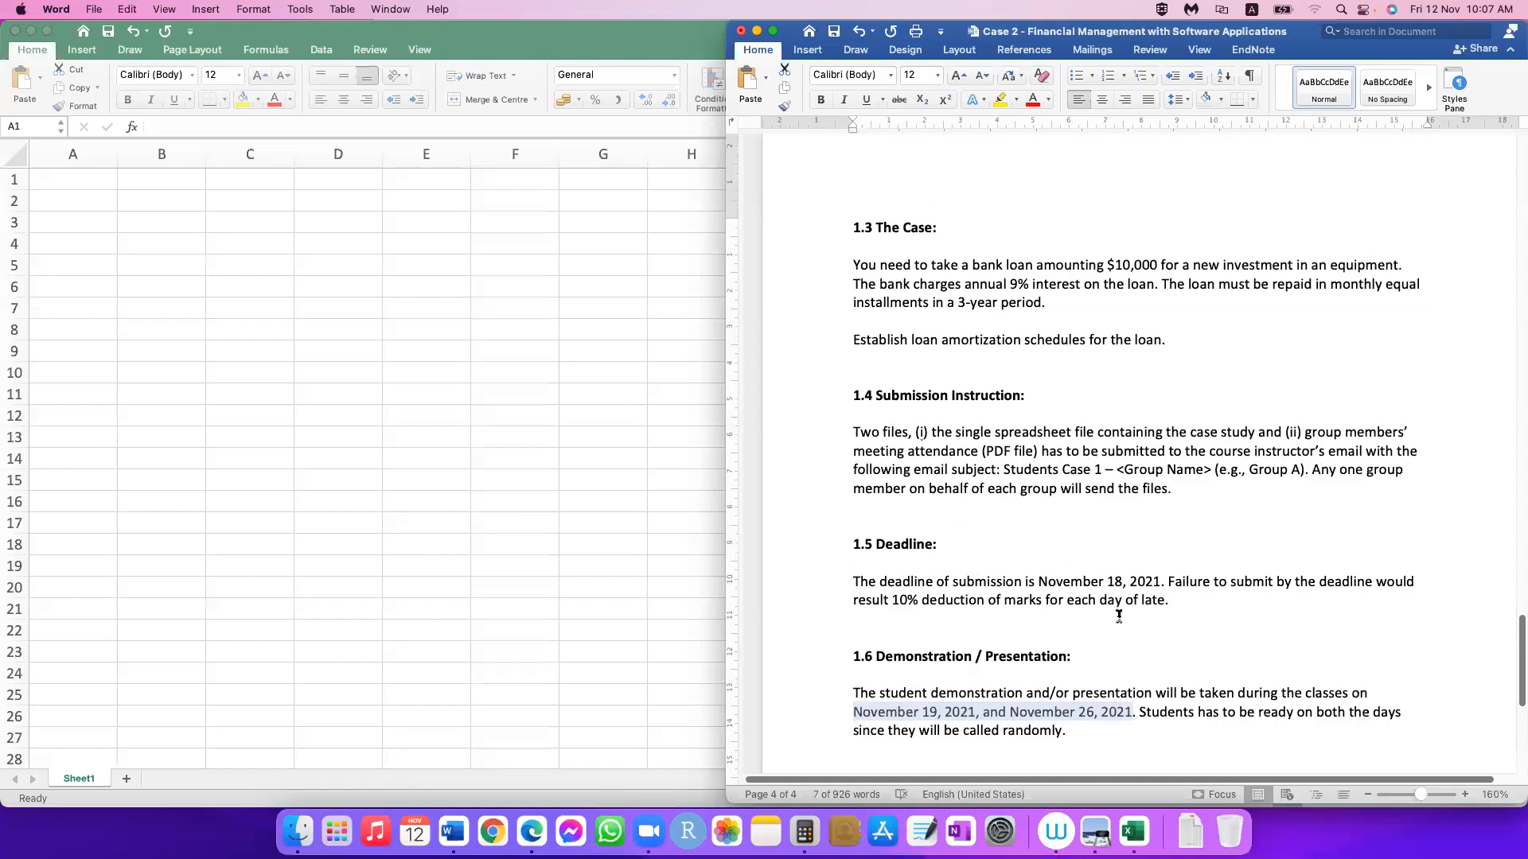
pyautogui.scroll(20, 1119, 617)
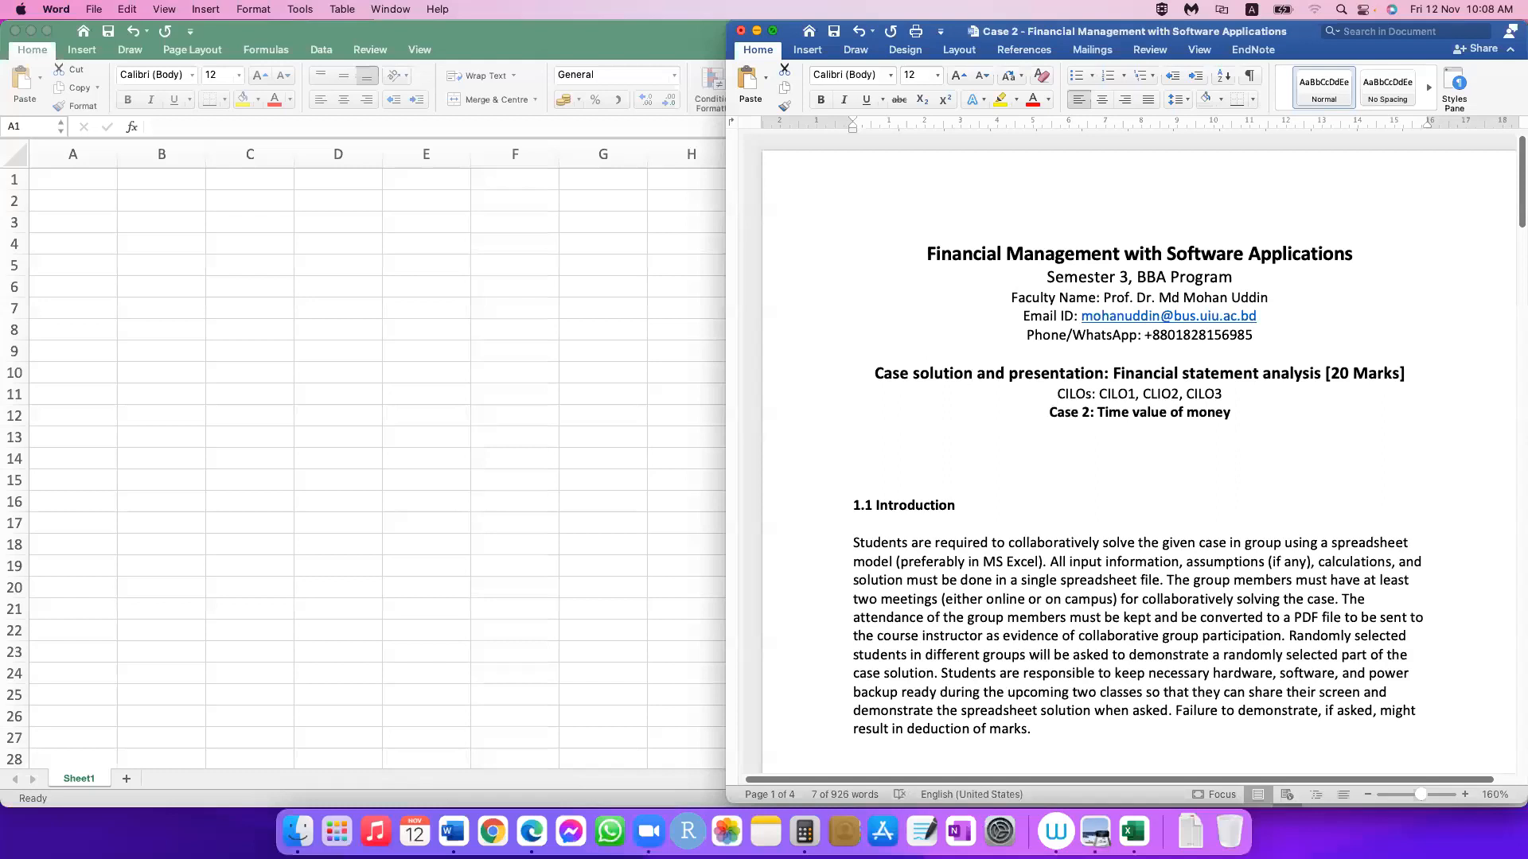
pyautogui.click(741, 31)
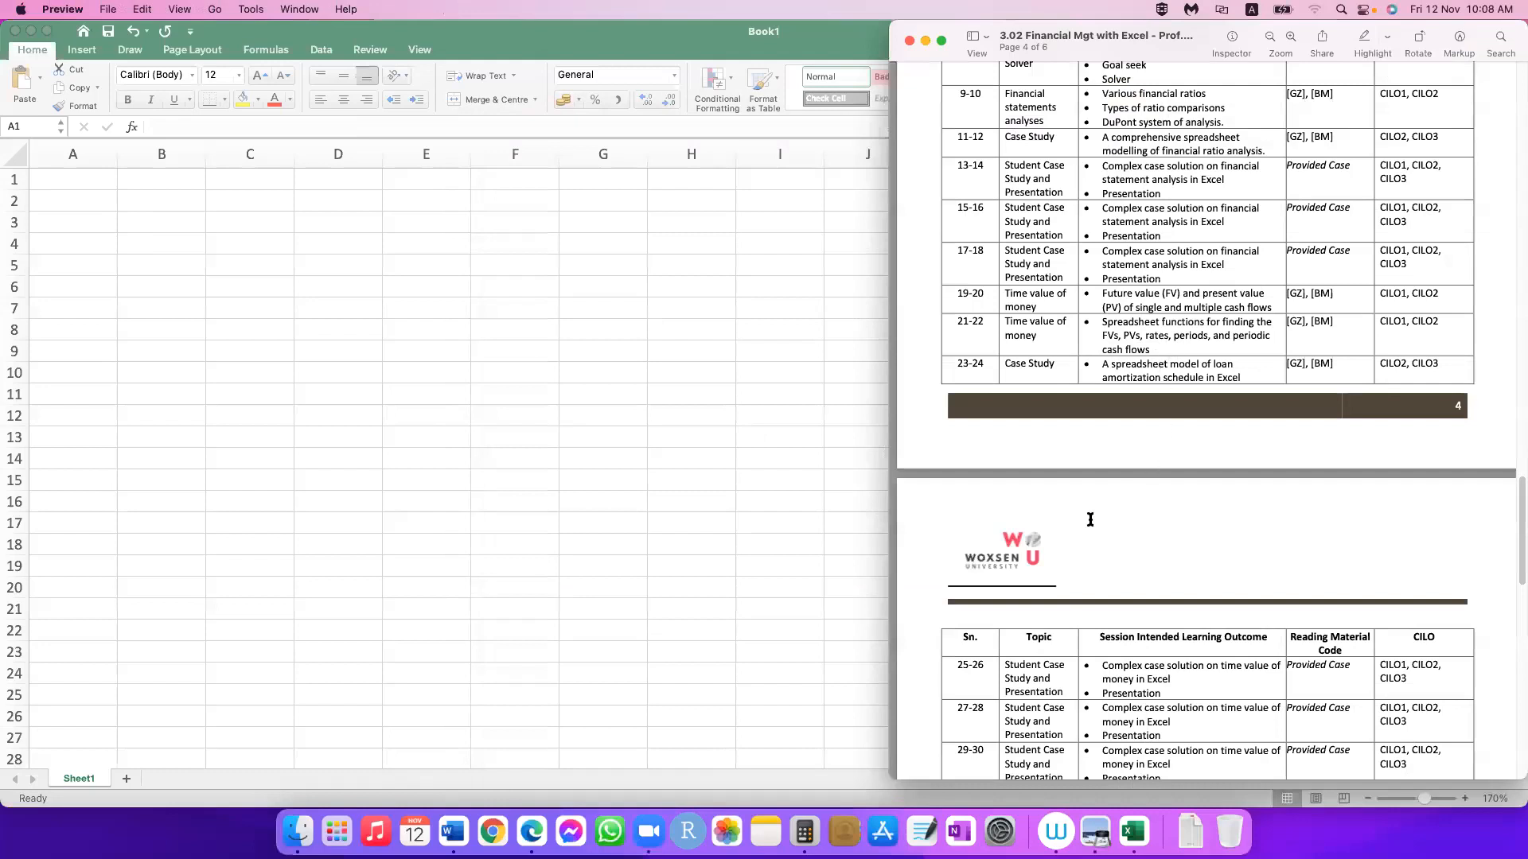
# Step: Highlight the time value of money sessions and the Cost of Capital topic in the course outline PDF
pyautogui.moveTo(1111, 308); pyautogui.dragTo(1004, 483)
pyautogui.scroll(-2, 1005, 480)
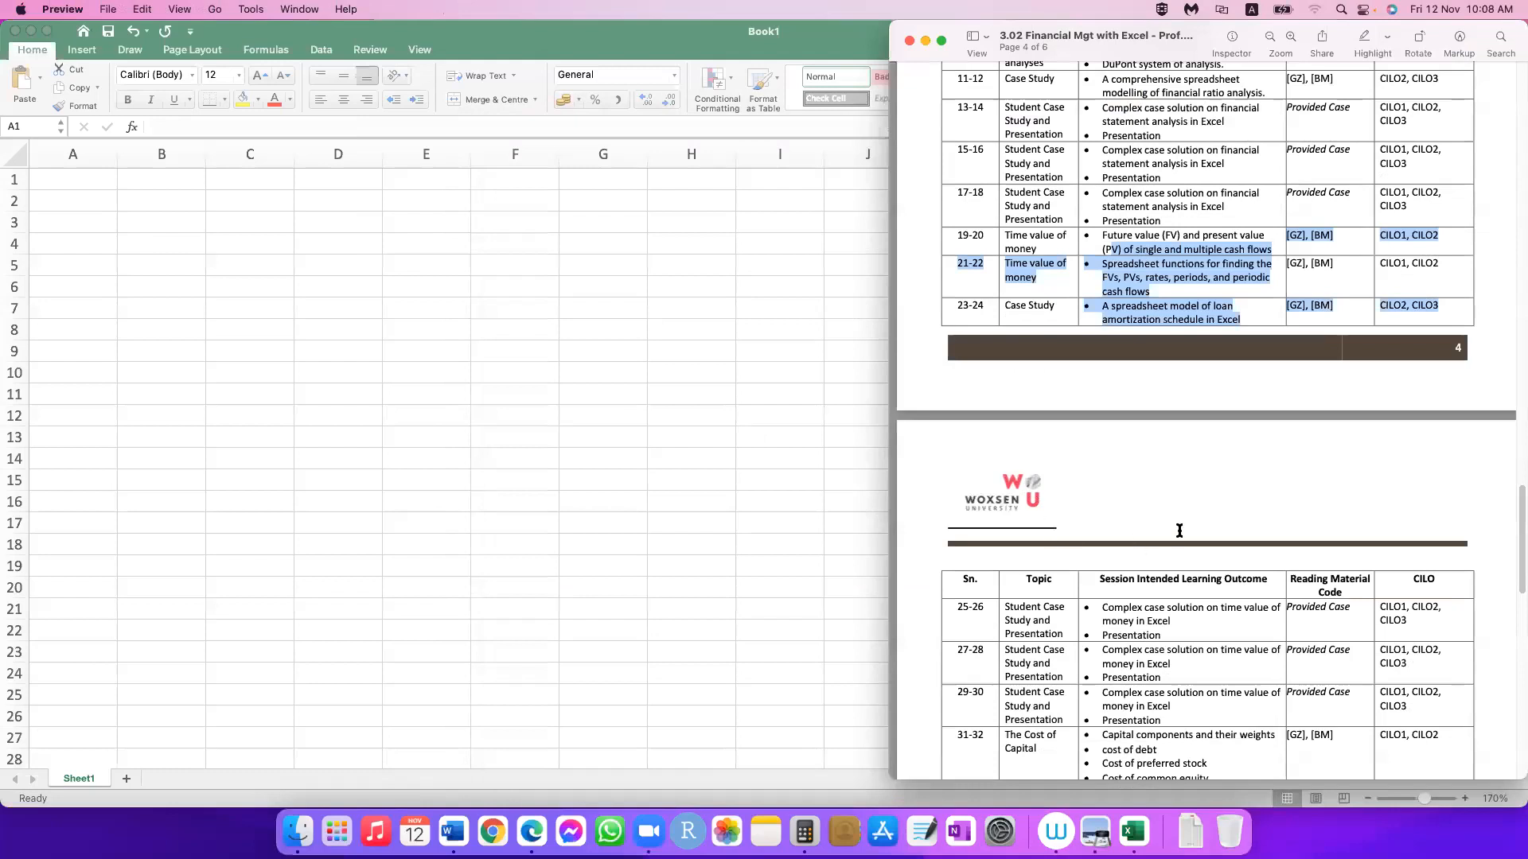
pyautogui.scroll(-5, 1179, 528)
pyautogui.moveTo(1004, 387); pyautogui.dragTo(1037, 408)
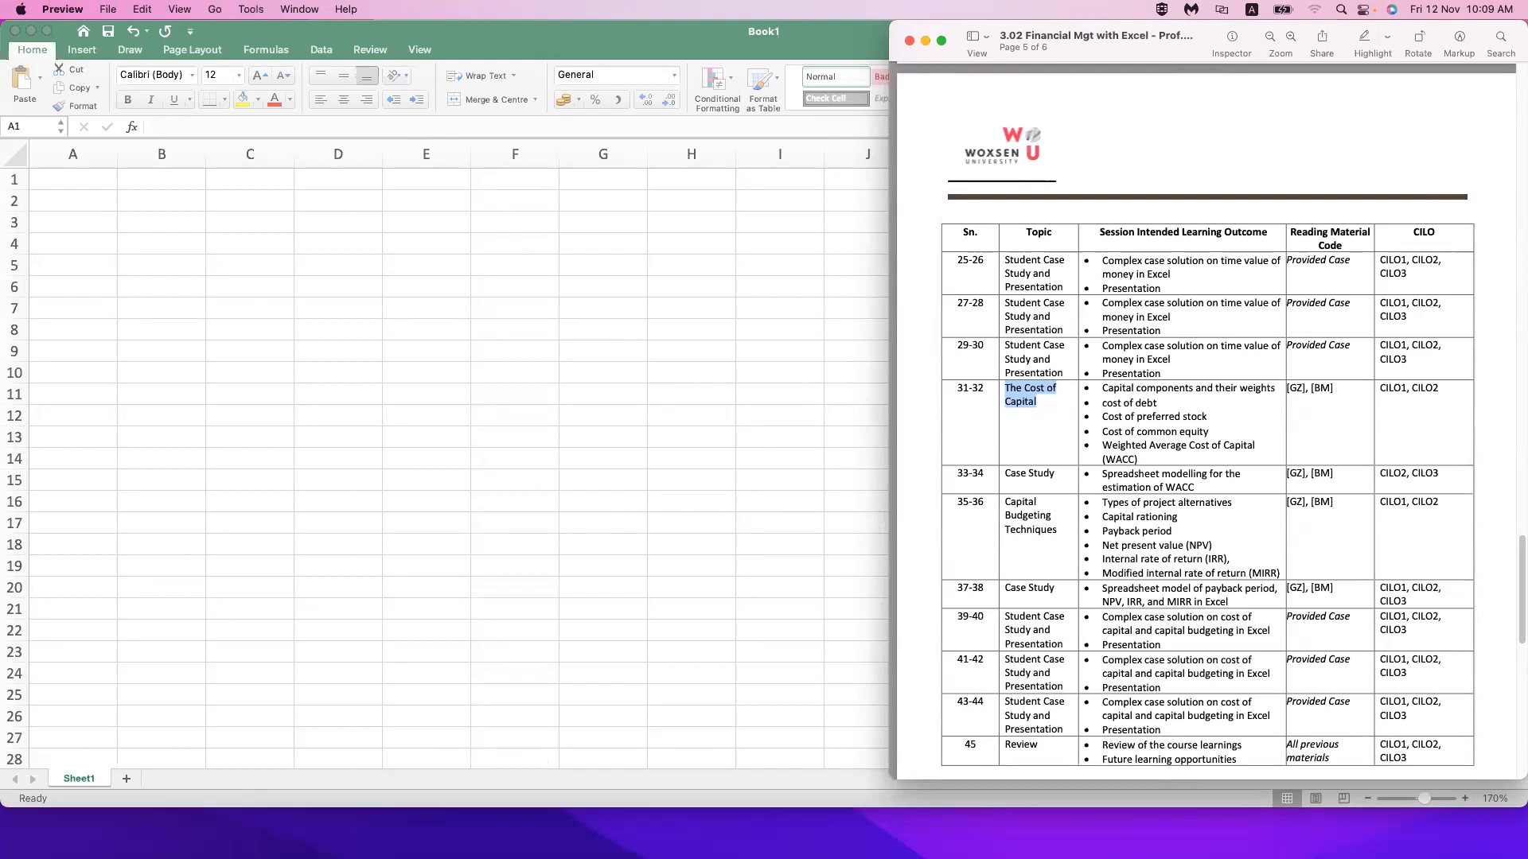
# Step: Switch to OneNote and create a Lemon Lime notebook named "WU - Cost of Capital" in OneDrive - Personal
pyautogui.moveTo(720, 857)
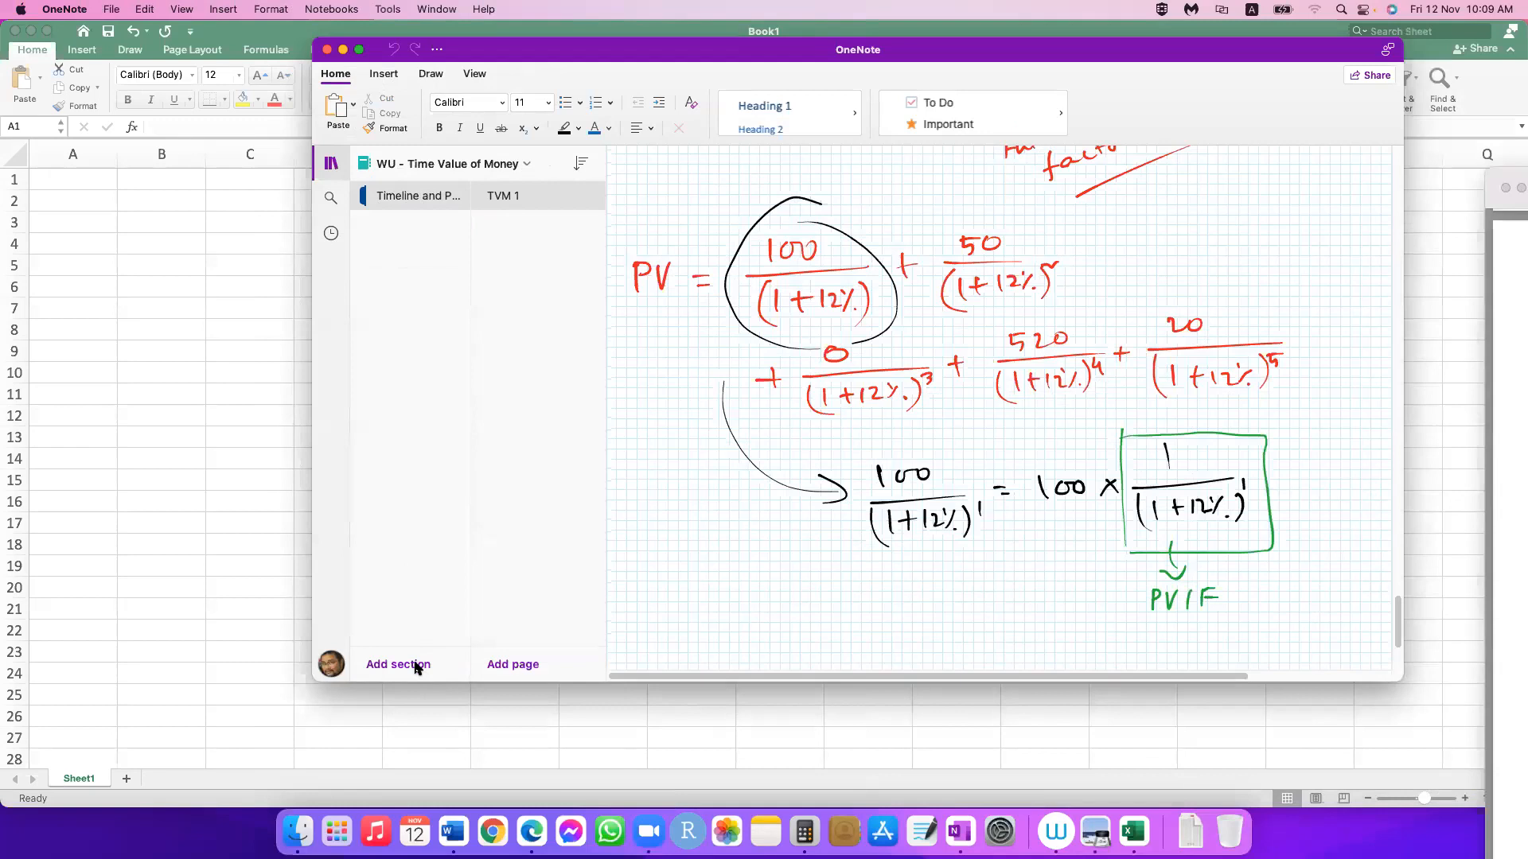
pyautogui.click(351, 343)
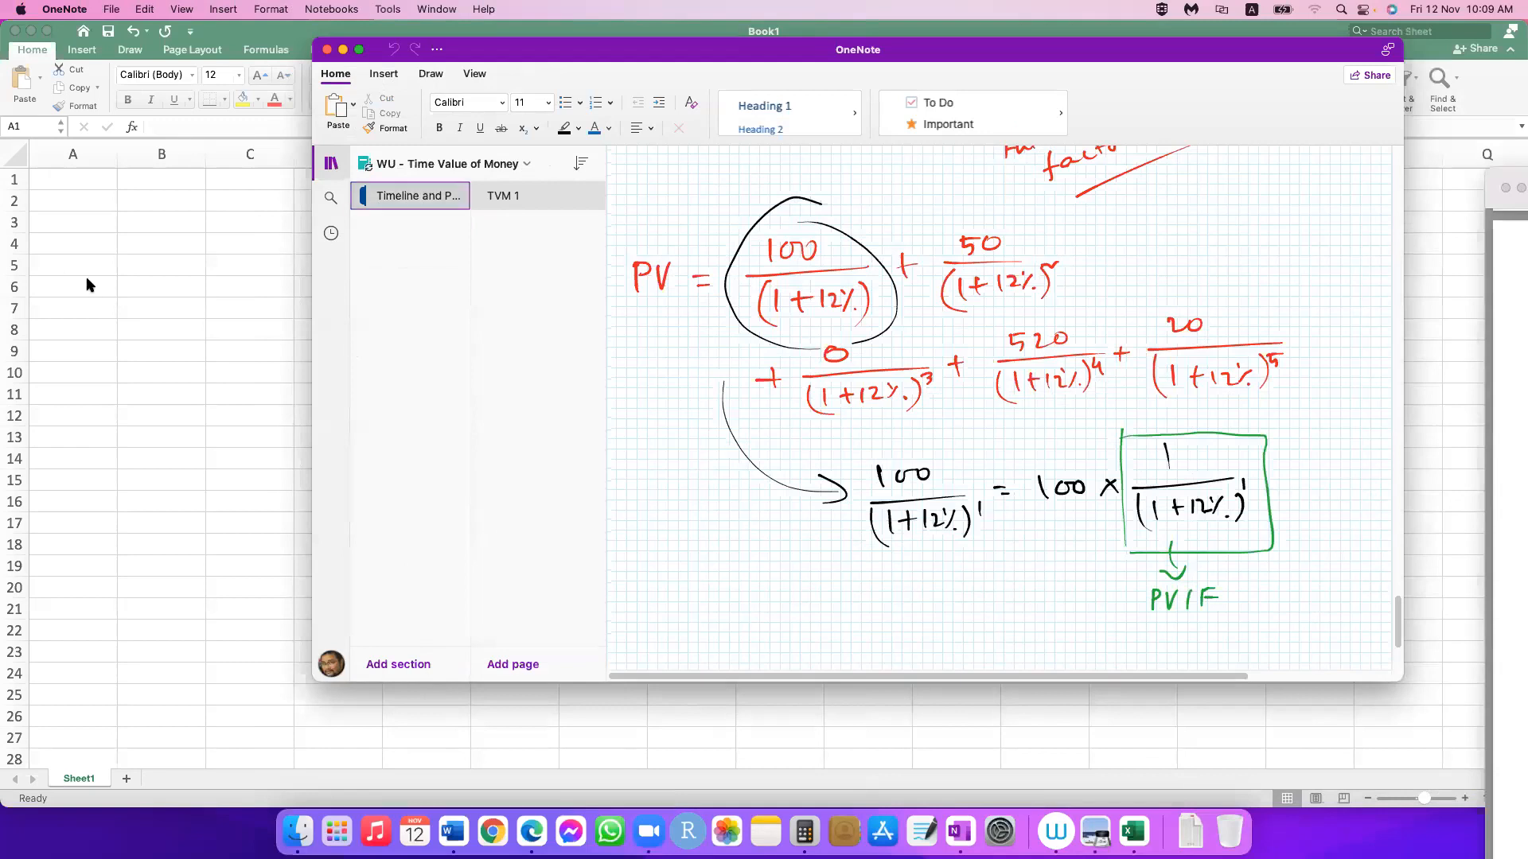
pyautogui.press('super+o')
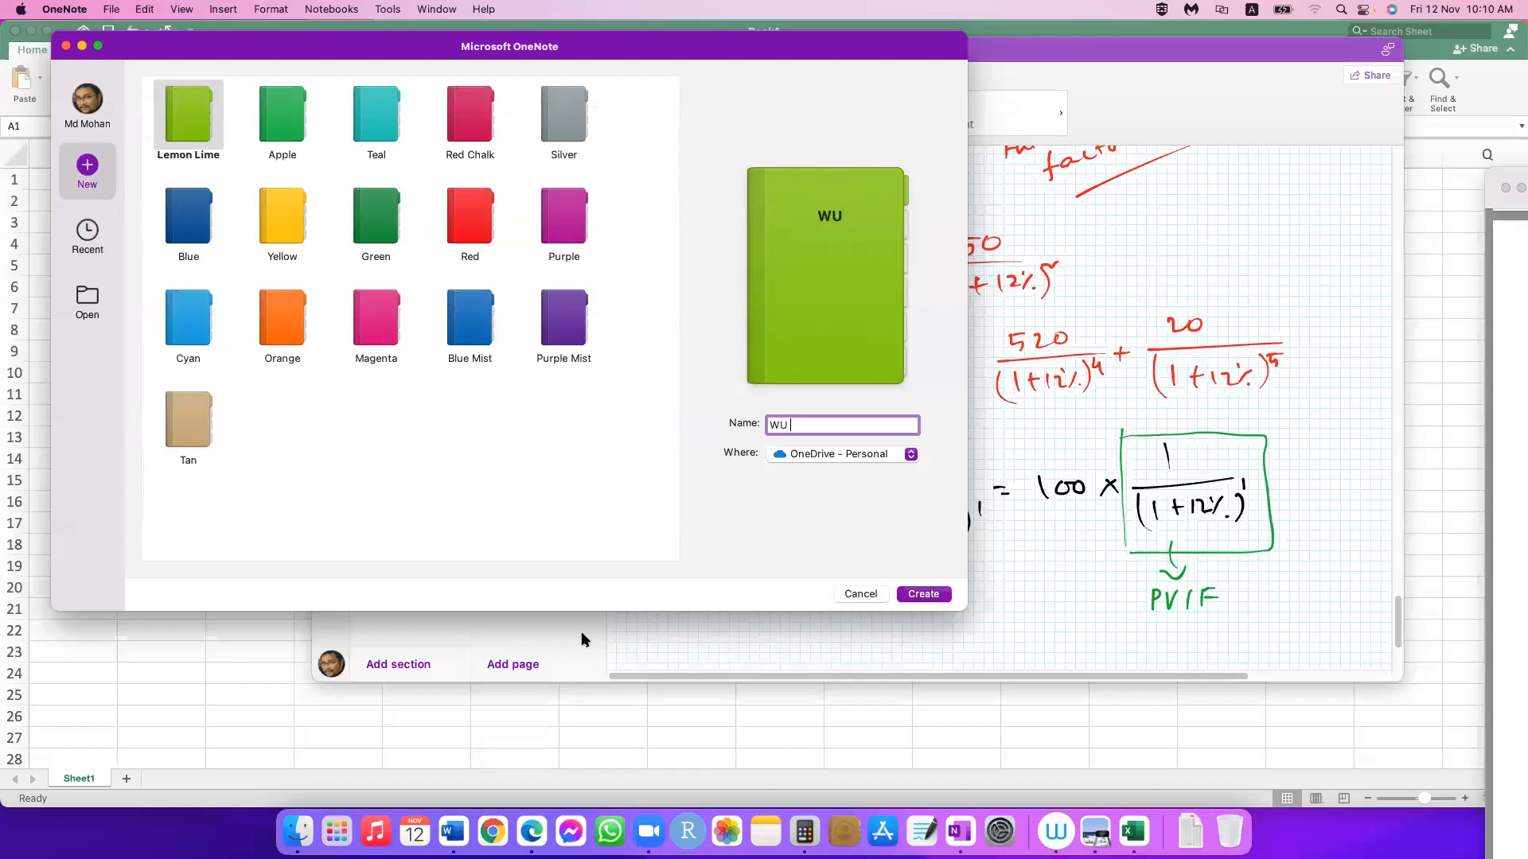
pyautogui.write('- Cost of Capita')
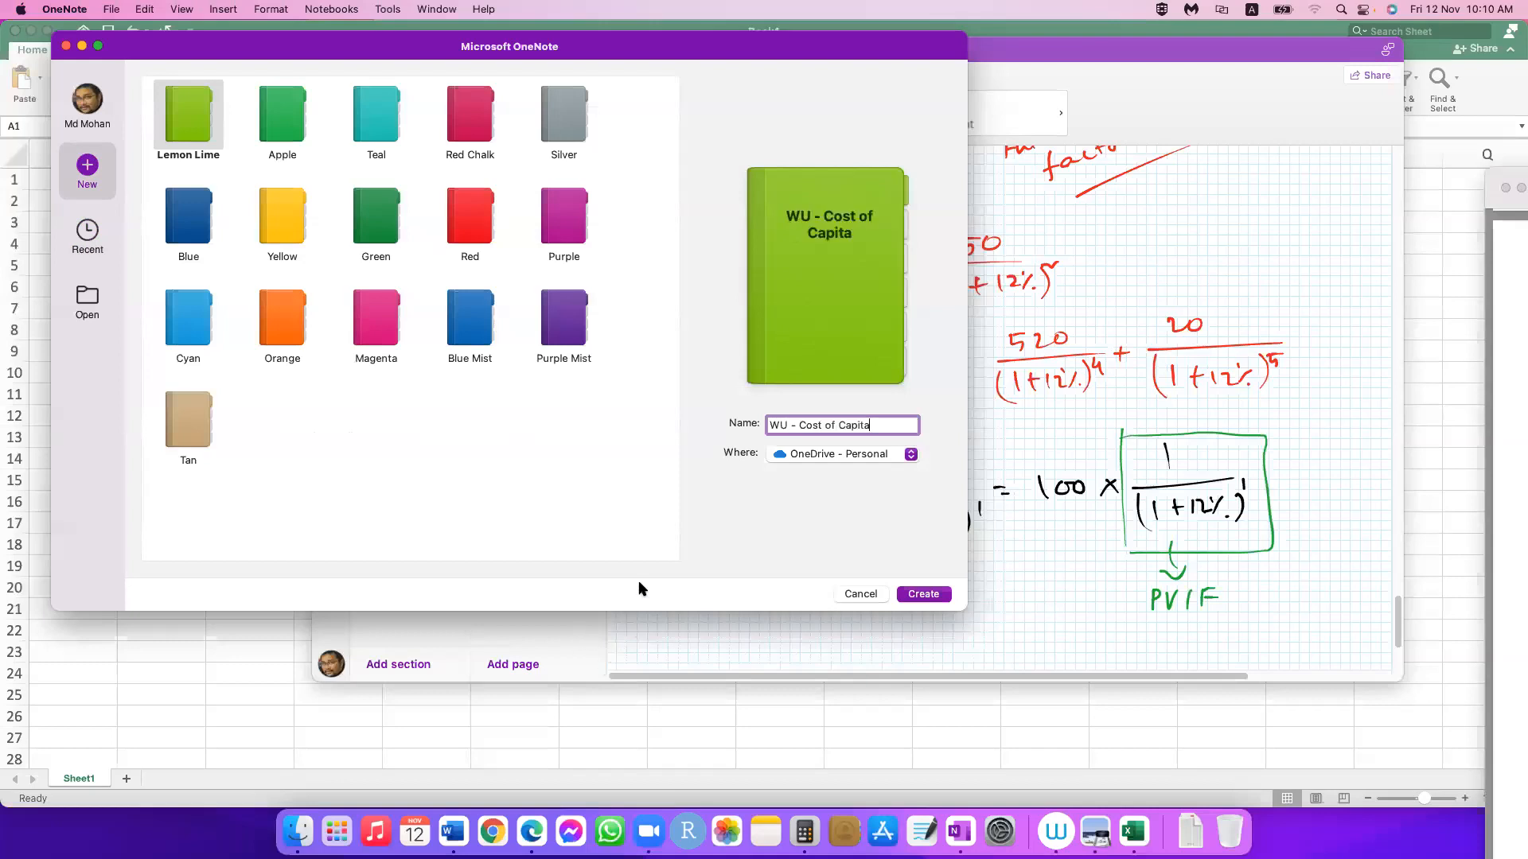
pyautogui.write('l')
pyautogui.press('Return')
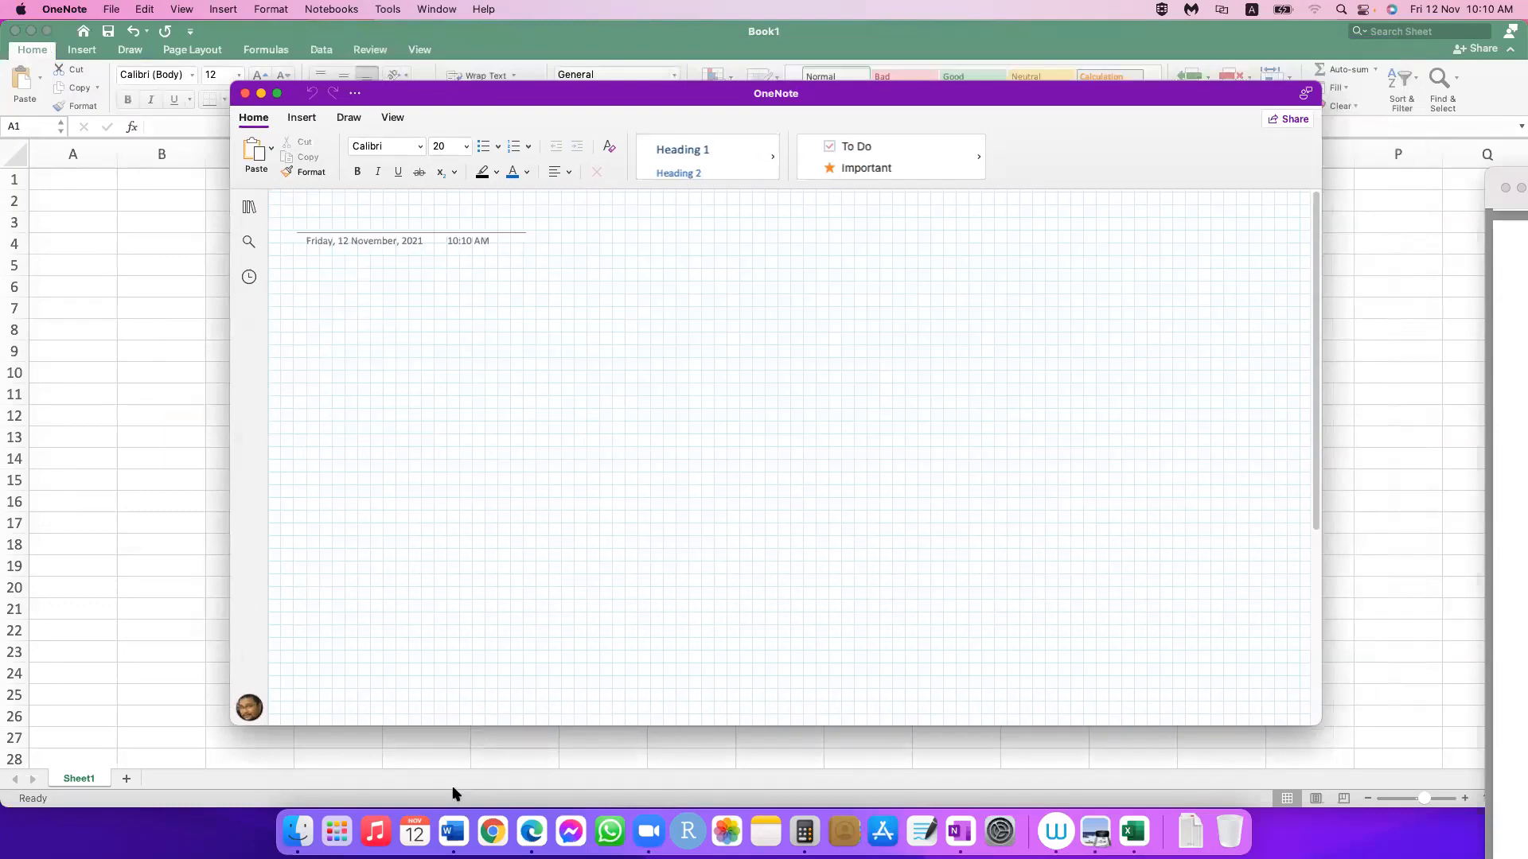
# Step: Show the new notebook full screen and title its first page "Cost of capital"
pyautogui.click(277, 93)
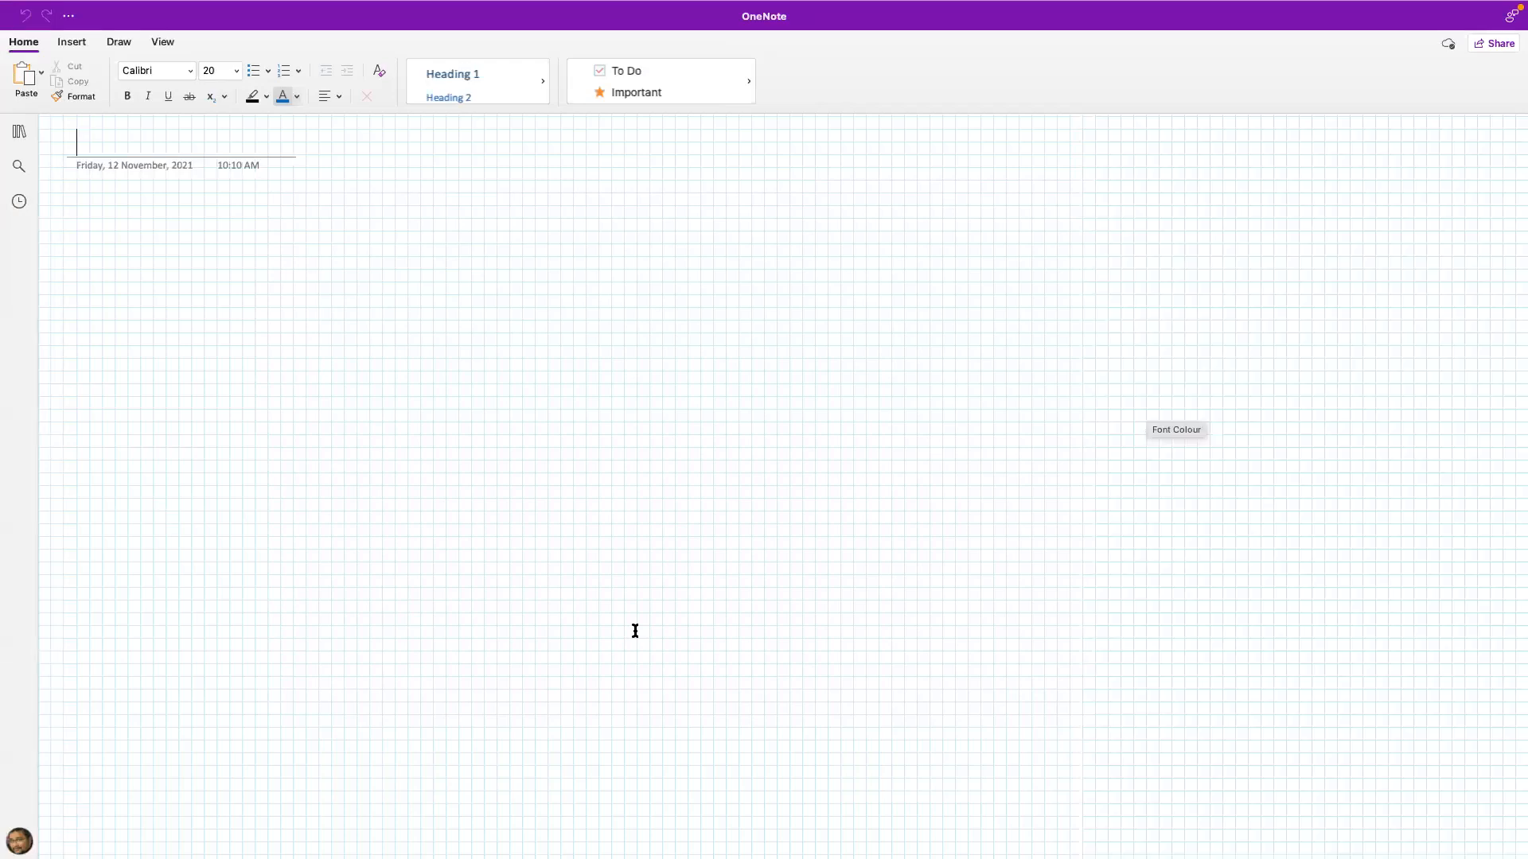
pyautogui.click(118, 42)
pyautogui.click(14, 72)
pyautogui.write('Cost ')
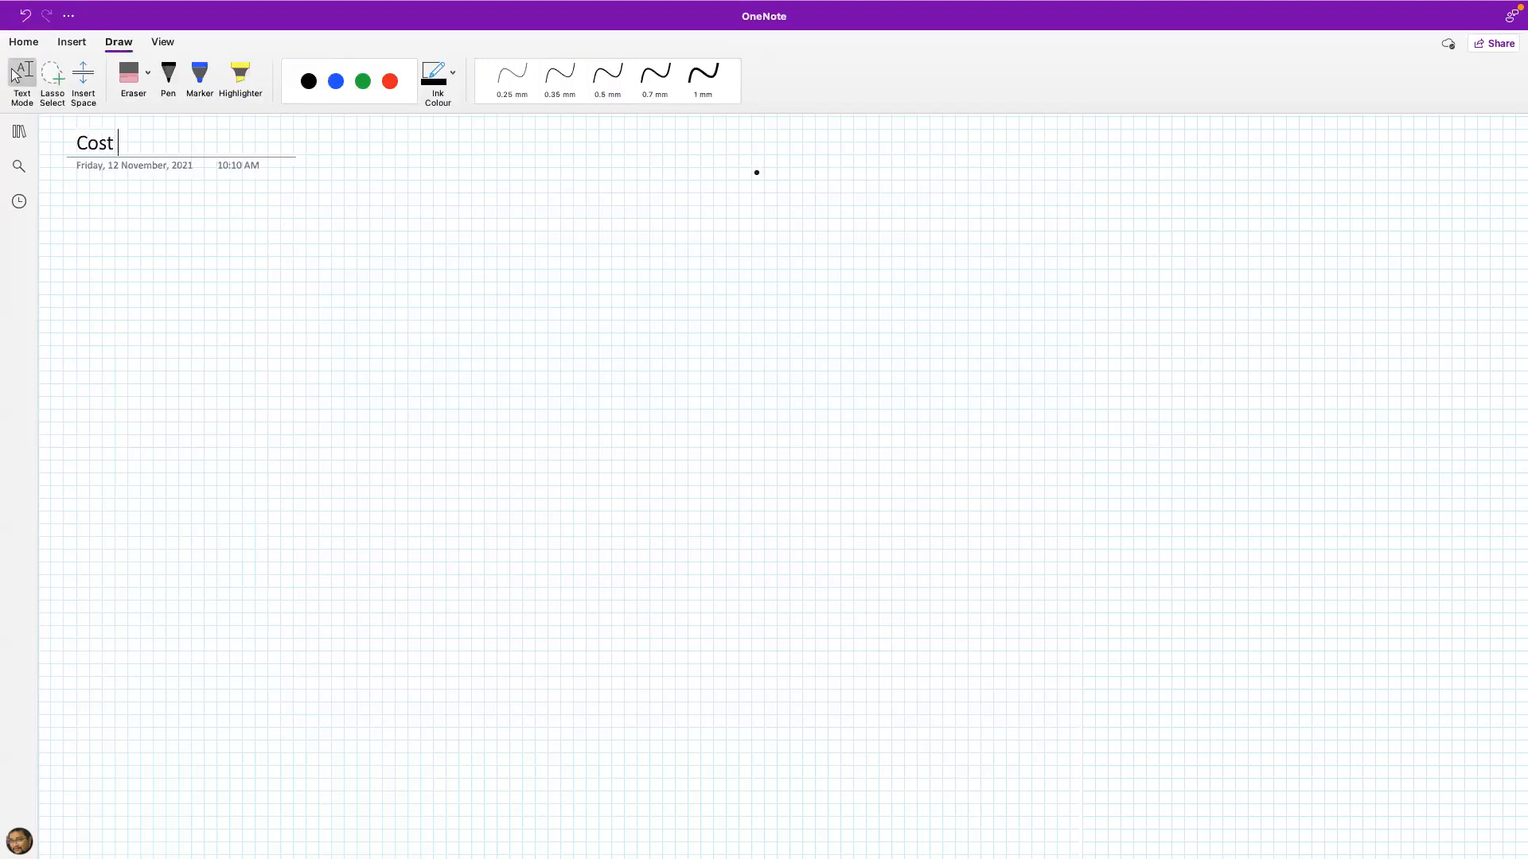
pyautogui.write('of capital')
# Step: Set the drawing pen to black ink with a 0.5 mm thickness
pyautogui.click(599, 93)
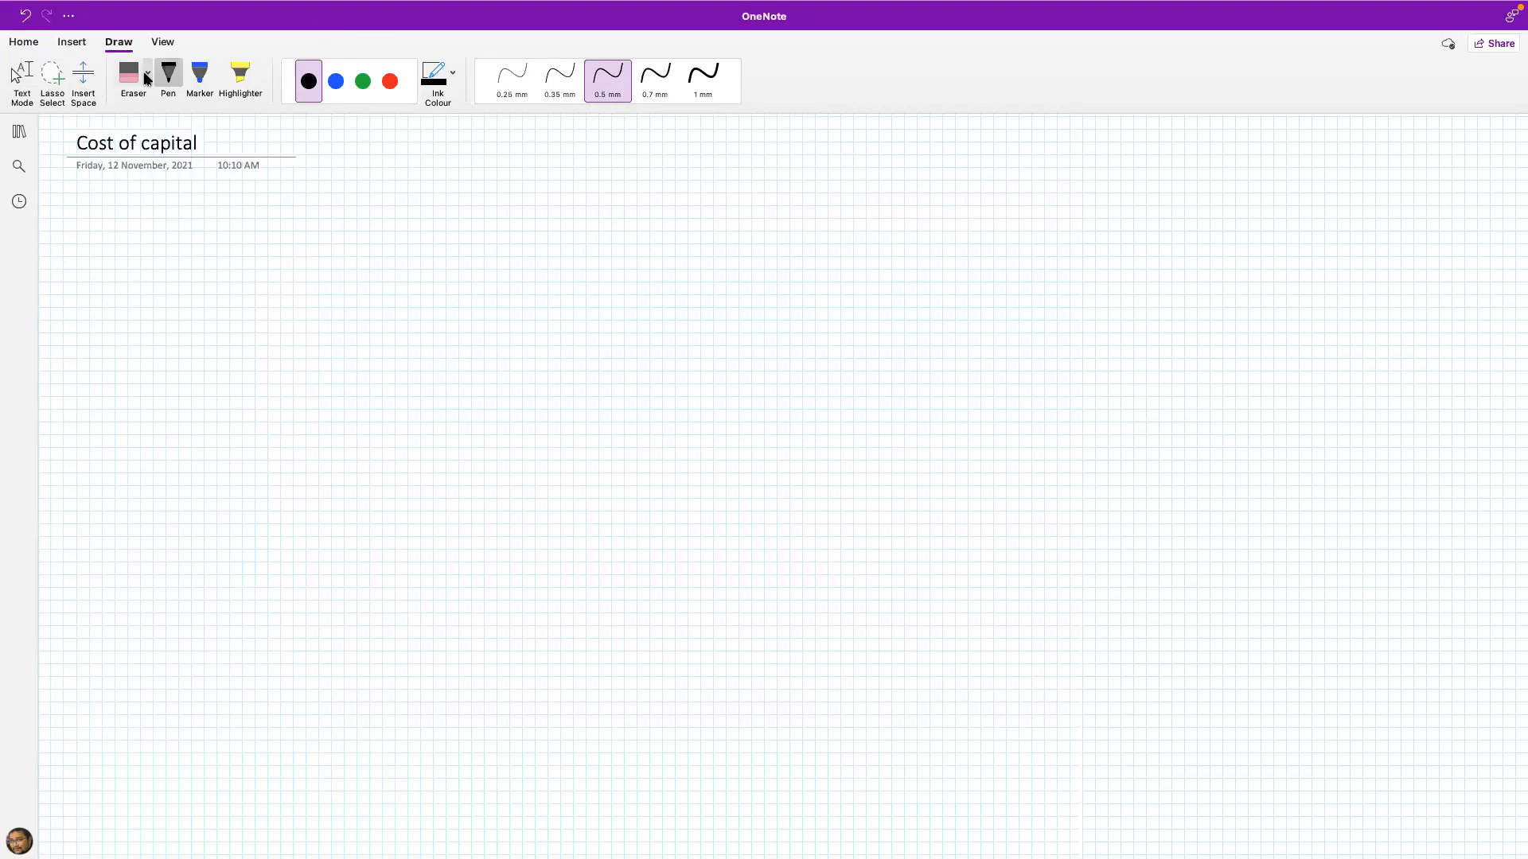
pyautogui.click(391, 82)
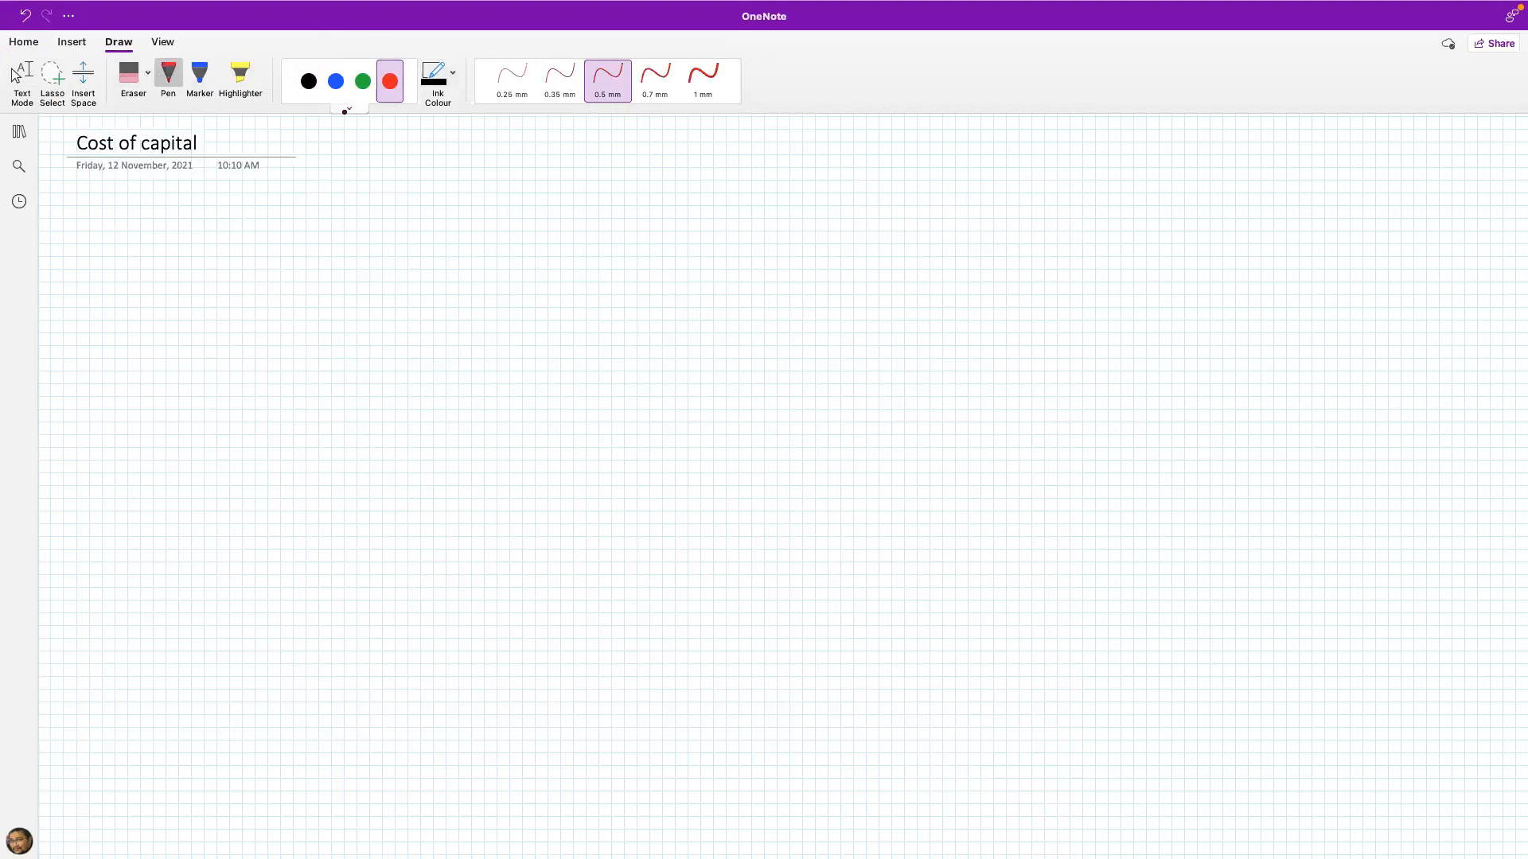
pyautogui.click(309, 81)
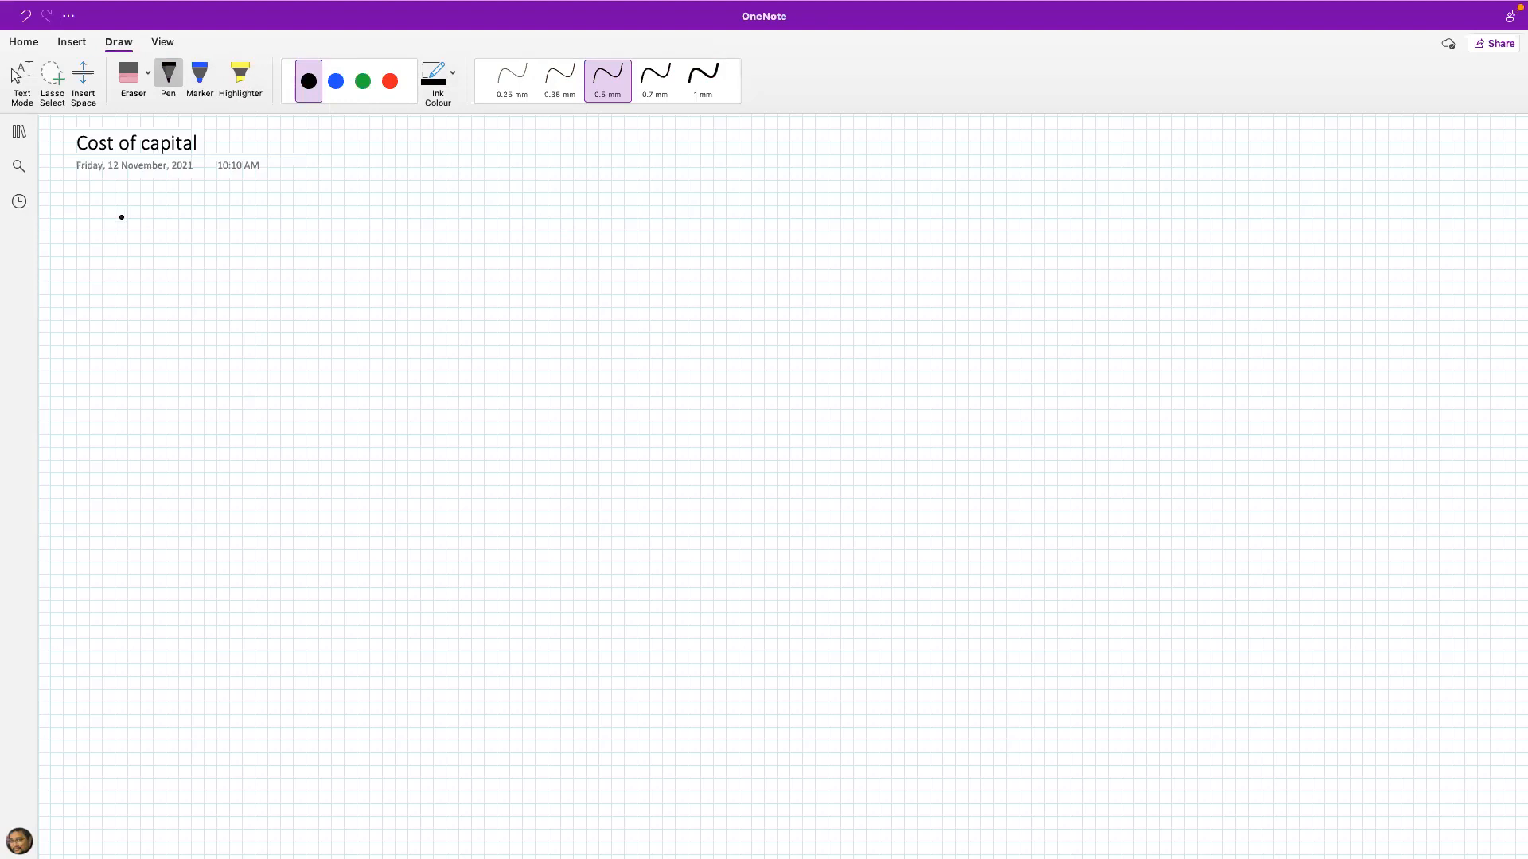
# Step: Handwrite "For doing bussiness" in black on the first line below the page title
pyautogui.moveTo(131, 199); pyautogui.dragTo(133, 231)
pyautogui.moveTo(128, 199)
pyautogui.mouseDown()
pyautogui.moveTo(158, 196)
pyautogui.moveTo(151, 213)
pyautogui.mouseUp()
pyautogui.moveTo(168, 213)
pyautogui.mouseDown()
pyautogui.moveTo(268, 229)
pyautogui.moveTo(291, 209)
pyautogui.mouseUp()
pyautogui.moveTo(301, 210); pyautogui.dragTo(302, 219)
pyautogui.click(301, 201)
pyautogui.moveTo(315, 208); pyautogui.dragTo(344, 215)
pyautogui.moveTo(366, 205); pyautogui.dragTo(354, 237)
pyautogui.moveTo(434, 187)
pyautogui.mouseDown()
pyautogui.moveTo(436, 213)
pyautogui.moveTo(483, 205)
pyautogui.mouseUp()
pyautogui.click(519, 203)
pyautogui.moveTo(507, 199)
pyautogui.mouseDown()
pyautogui.moveTo(496, 214)
pyautogui.moveTo(521, 212)
pyautogui.mouseUp()
pyautogui.moveTo(547, 197)
pyautogui.mouseDown()
pyautogui.moveTo(549, 211)
pyautogui.moveTo(634, 199)
pyautogui.moveTo(625, 213)
pyautogui.mouseUp()
# Step: Handwrite "Capital" on the same line with an arrow pointing from it to "For doing bussiness"
pyautogui.moveTo(827, 195)
pyautogui.mouseDown()
pyautogui.moveTo(740, 184)
pyautogui.moveTo(734, 204)
pyautogui.mouseUp()
pyautogui.moveTo(913, 183); pyautogui.dragTo(899, 202)
pyautogui.moveTo(943, 191)
pyautogui.mouseDown()
pyautogui.moveTo(927, 199)
pyautogui.moveTo(972, 209)
pyautogui.mouseUp()
pyautogui.moveTo(1005, 187)
pyautogui.mouseDown()
pyautogui.moveTo(1007, 200)
pyautogui.moveTo(1009, 175)
pyautogui.moveTo(1023, 202)
pyautogui.mouseUp()
pyautogui.moveTo(1013, 192); pyautogui.dragTo(1084, 196)
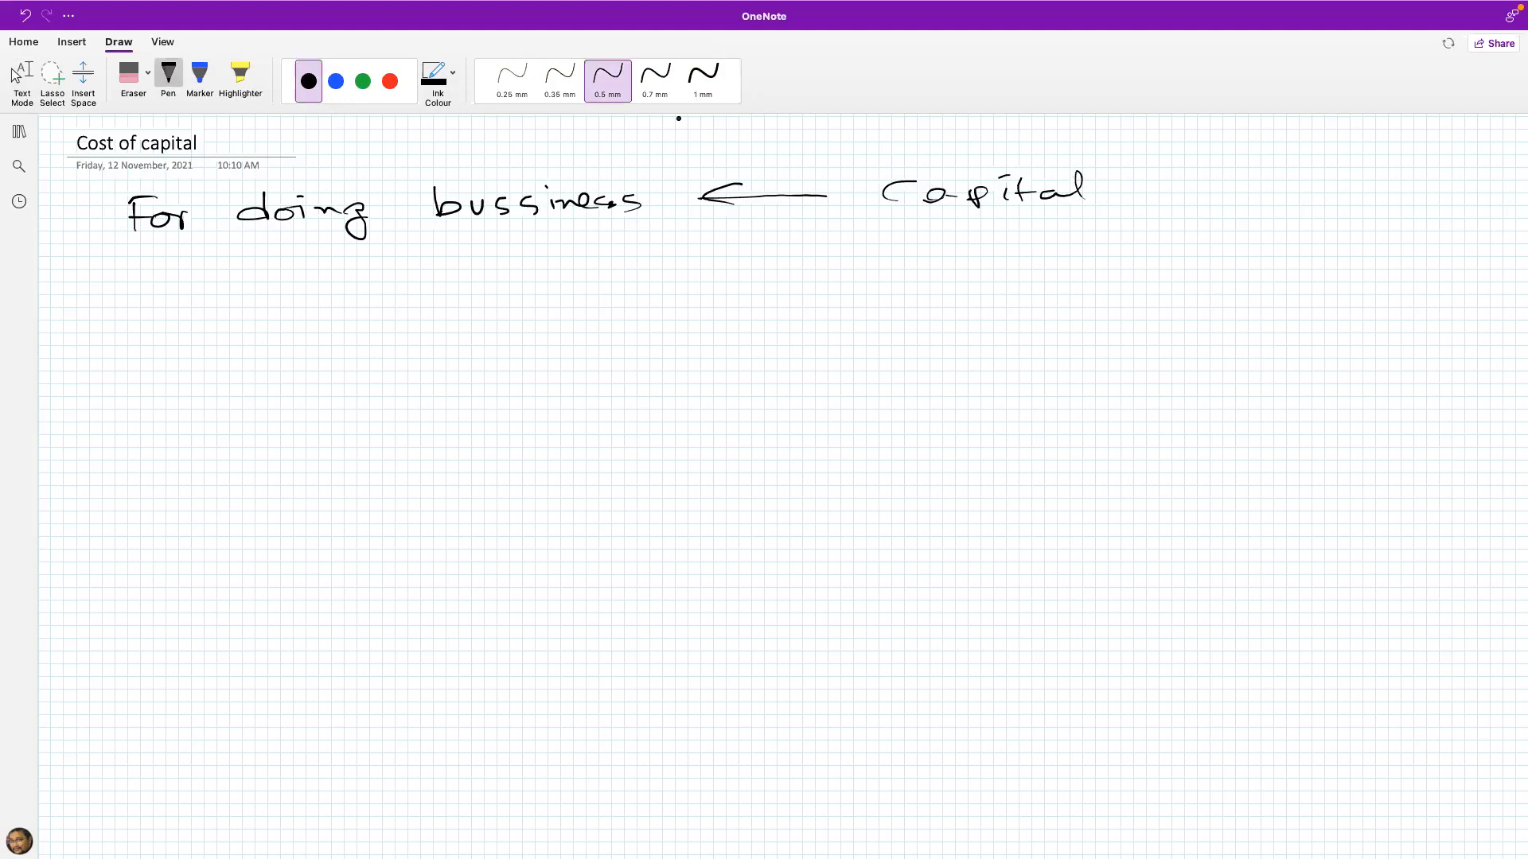
# Step: Using a 0.7 mm pen, draw two arrows pointing to "Capital" and write "Borrowing" beside the upper one
pyautogui.click(652, 85)
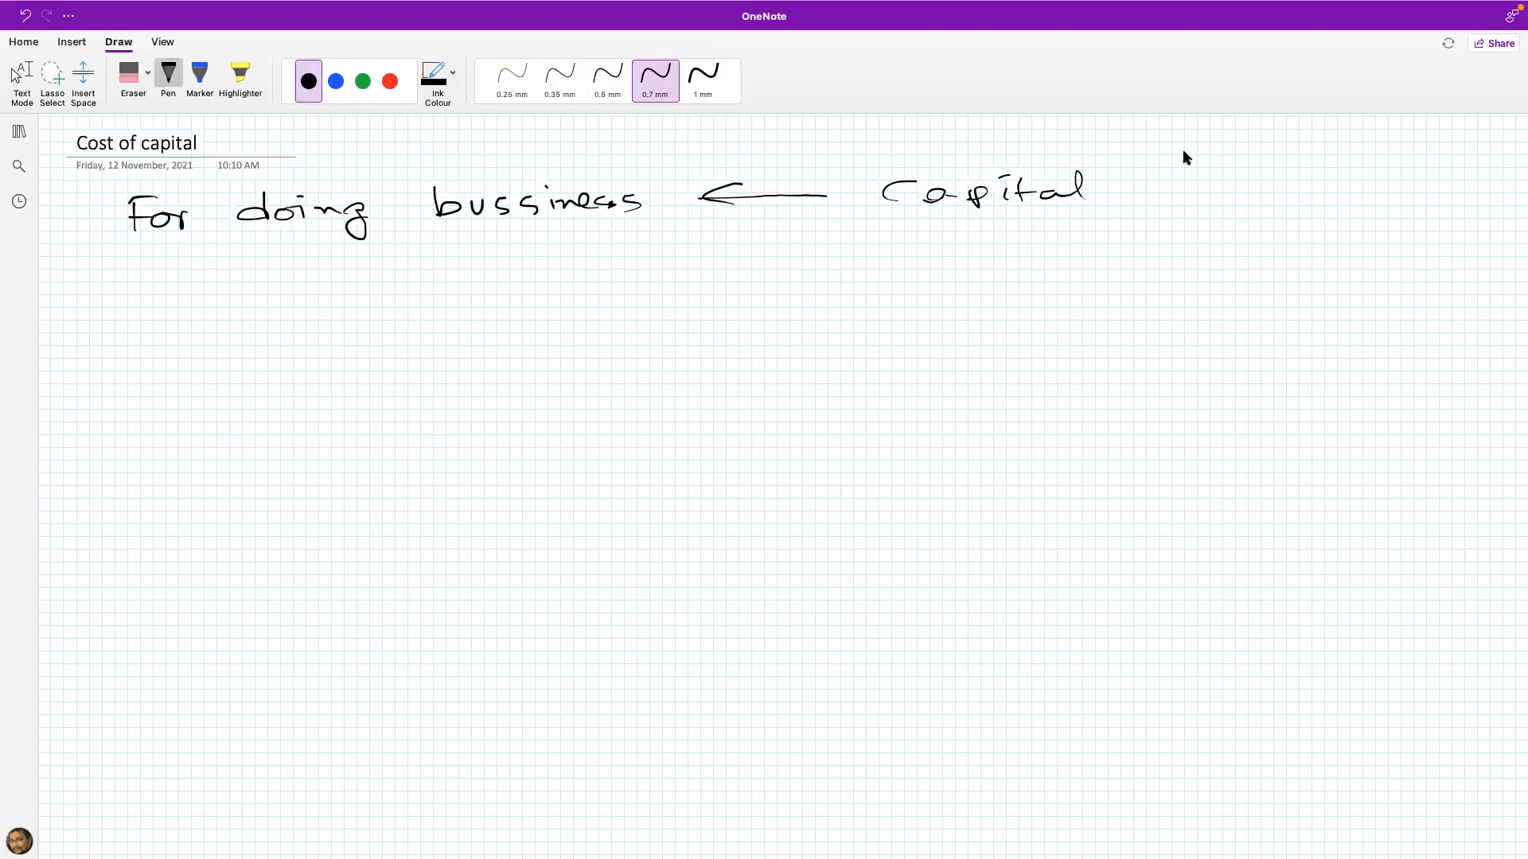
pyautogui.moveTo(1202, 148); pyautogui.dragTo(1104, 176)
pyautogui.moveTo(1207, 234)
pyautogui.mouseDown()
pyautogui.moveTo(1118, 201)
pyautogui.moveTo(1138, 212)
pyautogui.mouseUp()
pyautogui.moveTo(1226, 150); pyautogui.dragTo(1217, 159)
pyautogui.moveTo(1111, 159)
pyautogui.mouseDown()
pyautogui.moveTo(1102, 178)
pyautogui.moveTo(1122, 176)
pyautogui.mouseUp()
pyautogui.moveTo(1265, 153); pyautogui.dragTo(1452, 156)
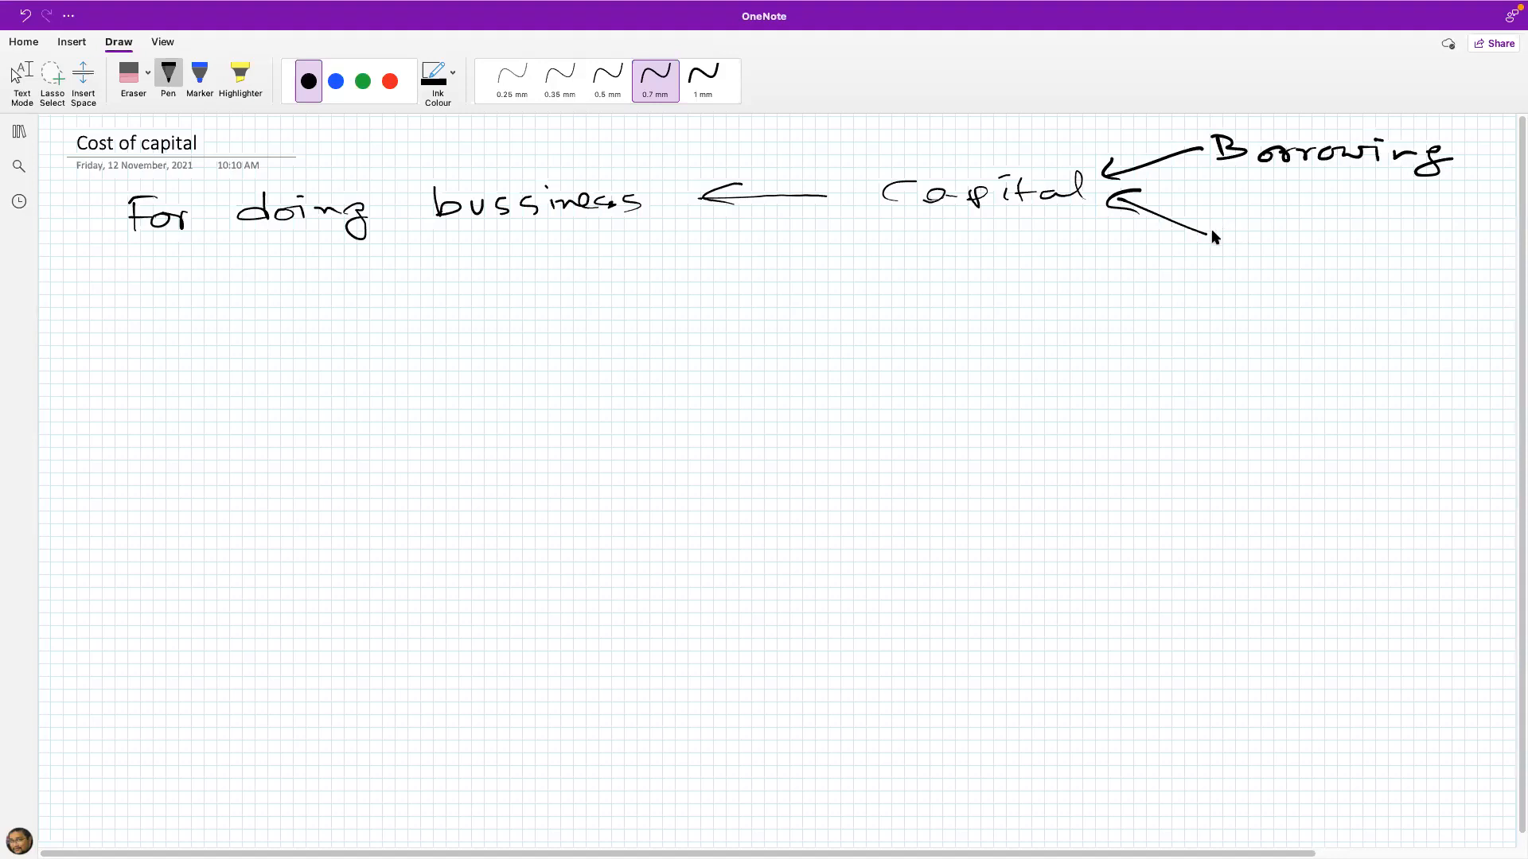
pyautogui.press('Escape')
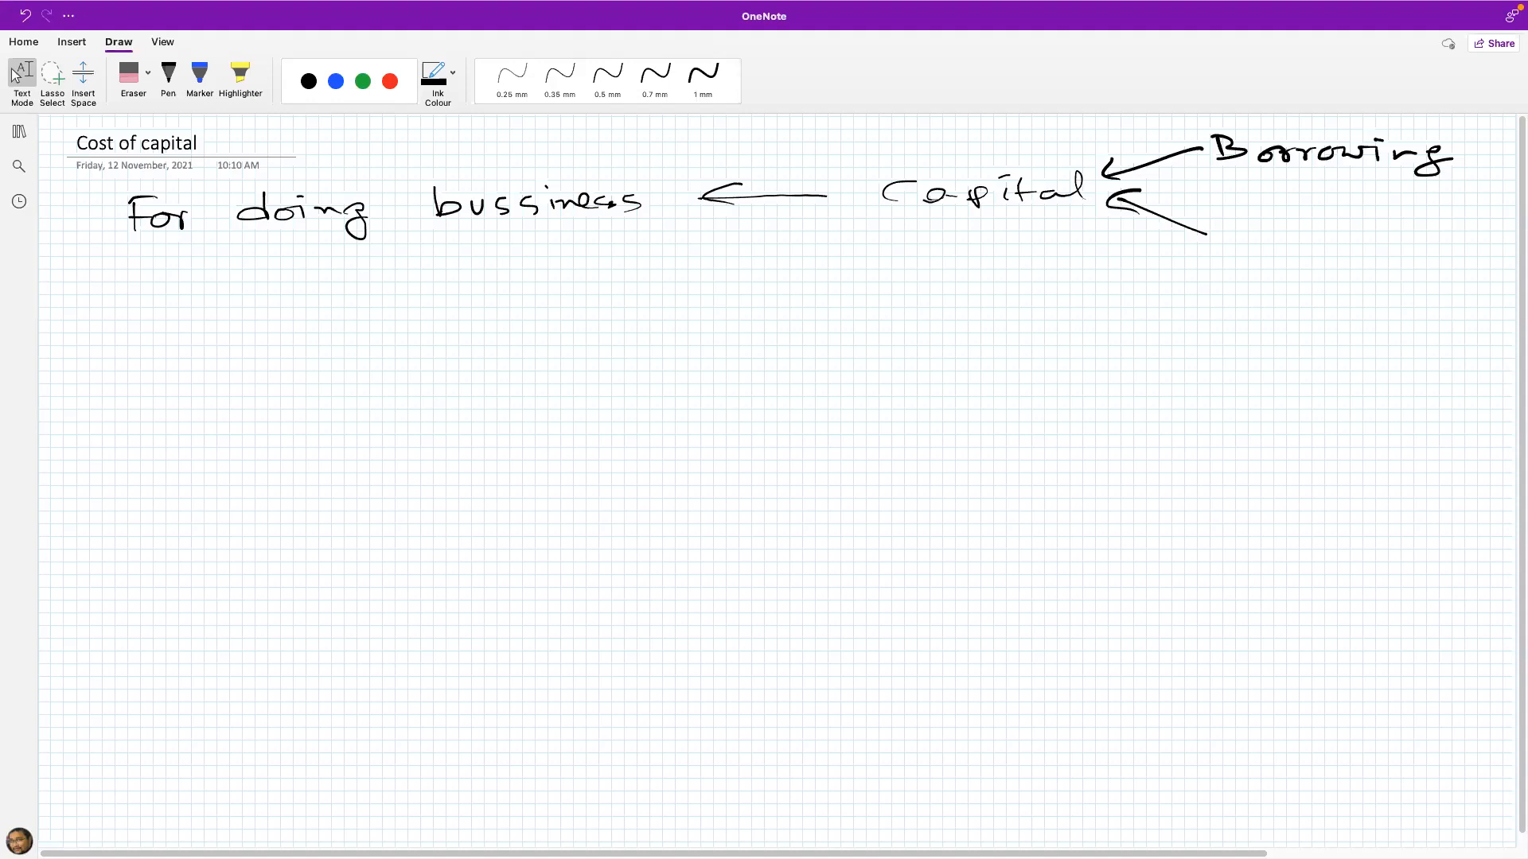
# Step: Handwrite "Owners investment" beside the lower arrow and separate it from "Borrowing" with a horizontal line
pyautogui.click(168, 75)
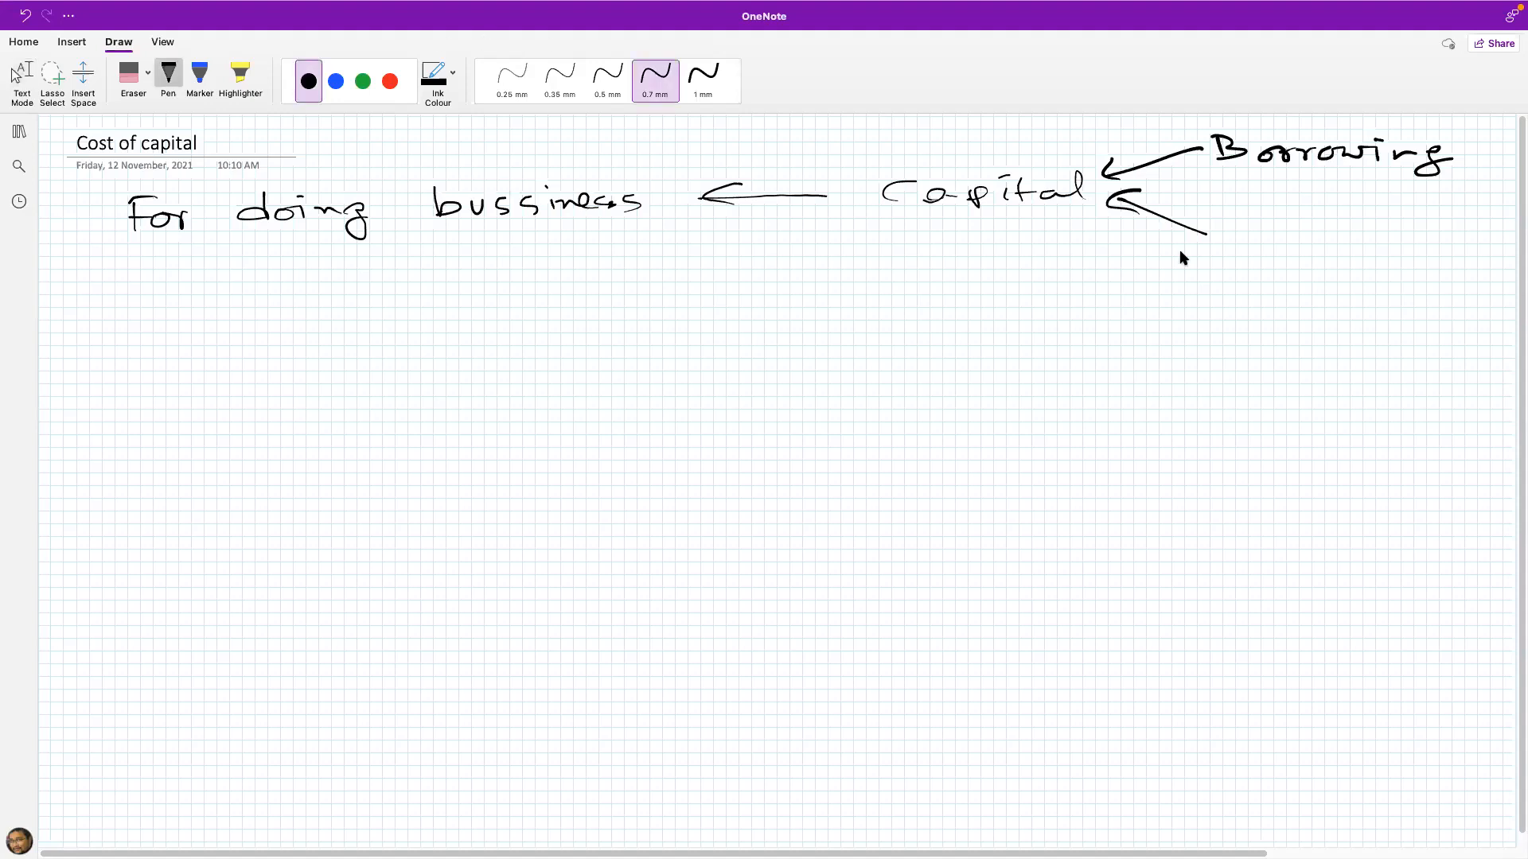
pyautogui.moveTo(1248, 197)
pyautogui.mouseDown()
pyautogui.moveTo(1276, 218)
pyautogui.moveTo(1379, 205)
pyautogui.moveTo(1386, 218)
pyautogui.mouseUp()
pyautogui.click(1317, 213)
pyautogui.click(1238, 249)
pyautogui.click(1252, 255)
pyautogui.moveTo(1241, 248)
pyautogui.mouseDown()
pyautogui.moveTo(1243, 265)
pyautogui.moveTo(1370, 247)
pyautogui.mouseUp()
pyautogui.click(1378, 248)
pyautogui.moveTo(1379, 256); pyautogui.dragTo(1472, 256)
pyautogui.moveTo(1460, 247); pyautogui.dragTo(1499, 237)
pyautogui.click(1223, 183)
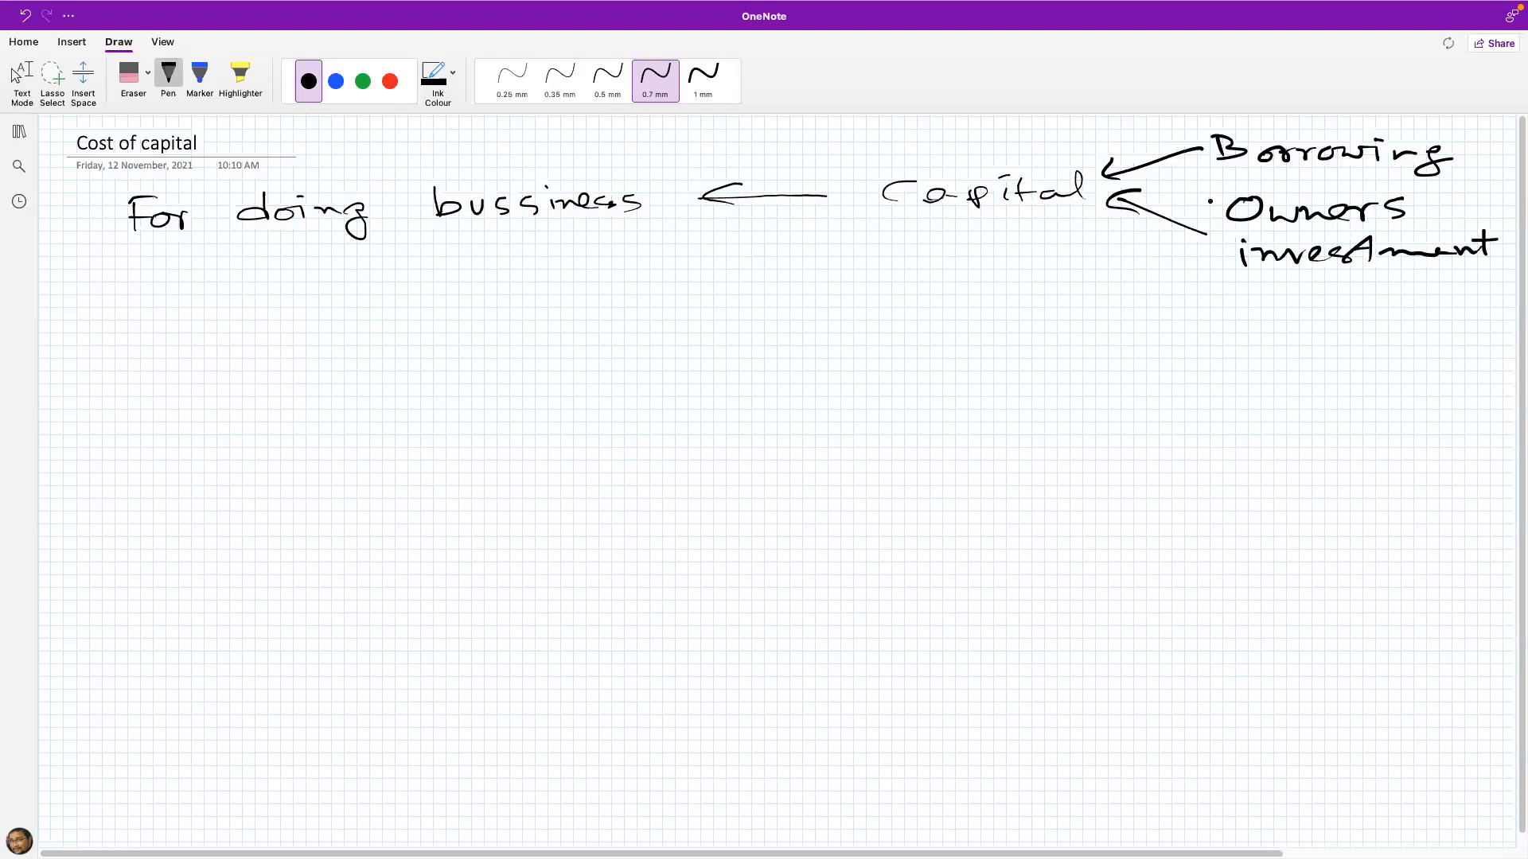
pyautogui.moveTo(1223, 184); pyautogui.dragTo(1515, 195)
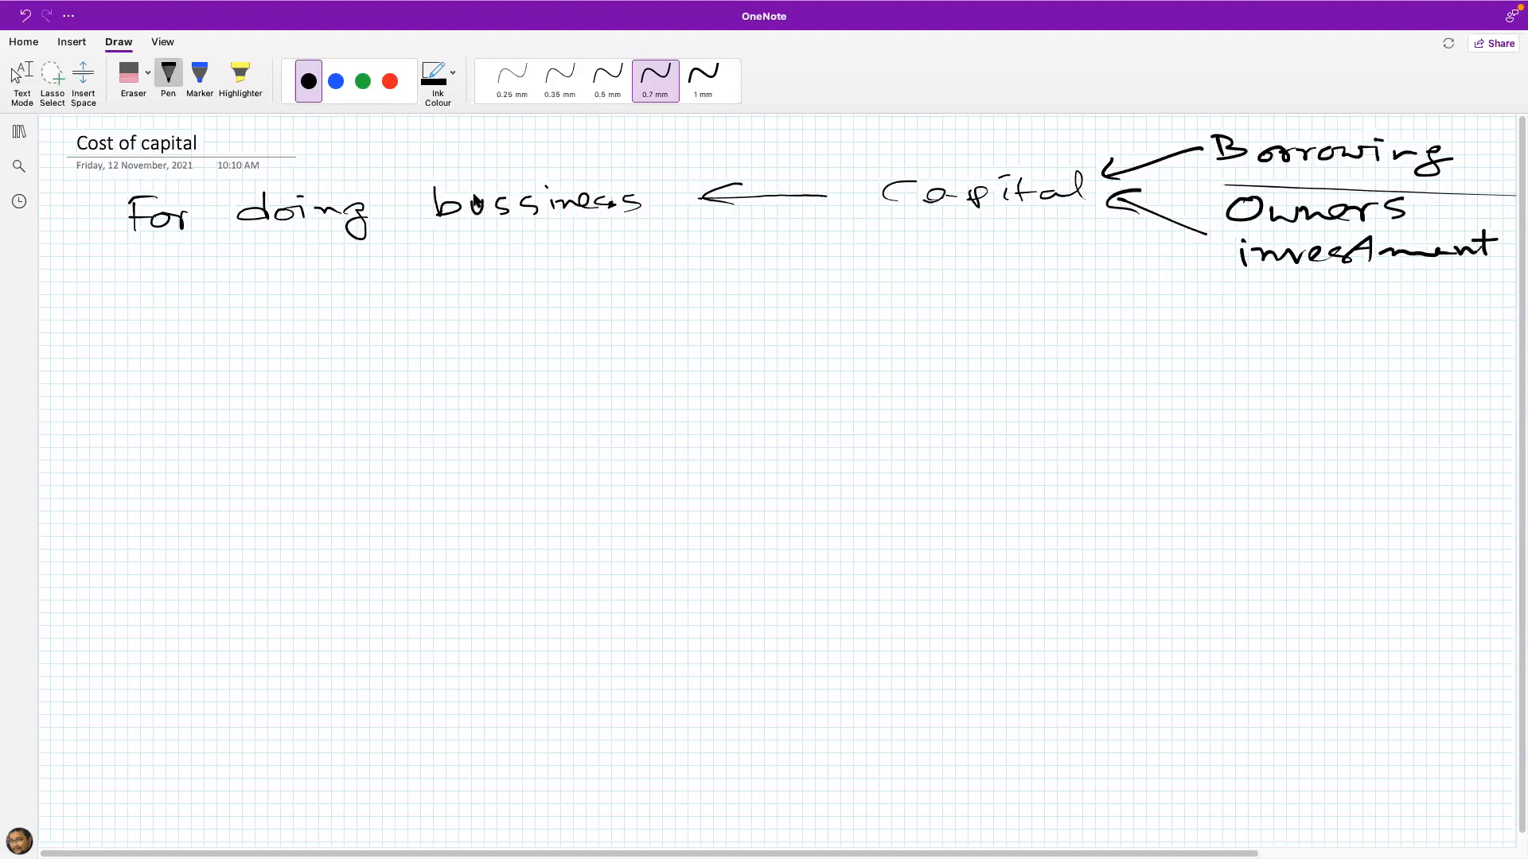
# Step: In red ink, write "Debt" above "Borrowing" and "Equity" below "Owners investment"
pyautogui.click(390, 82)
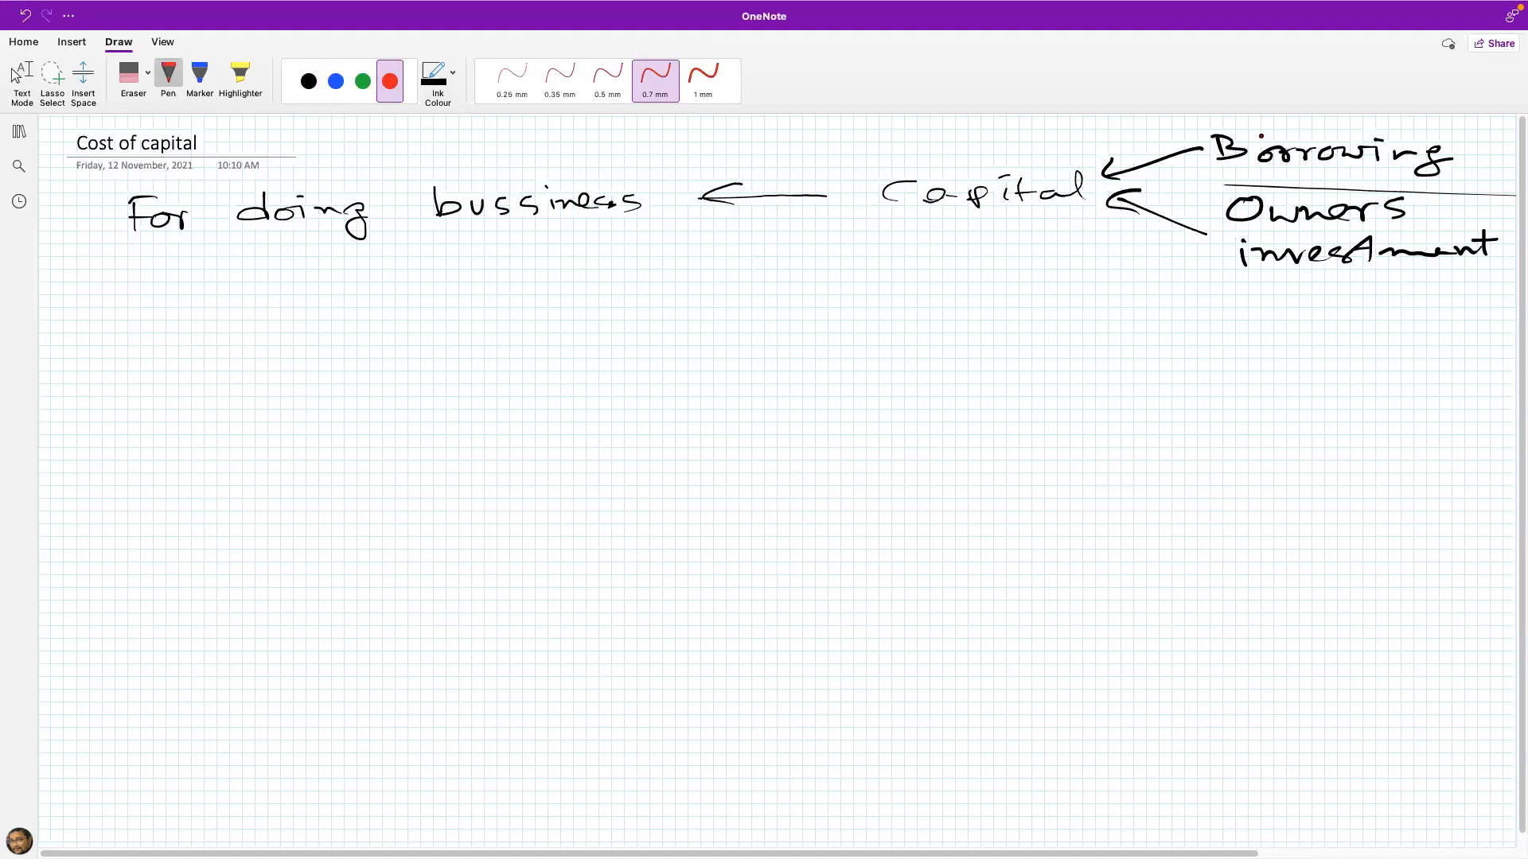
pyautogui.moveTo(1289, 133)
pyautogui.mouseDown()
pyautogui.moveTo(1292, 116)
pyautogui.moveTo(1309, 133)
pyautogui.moveTo(1395, 120)
pyautogui.mouseUp()
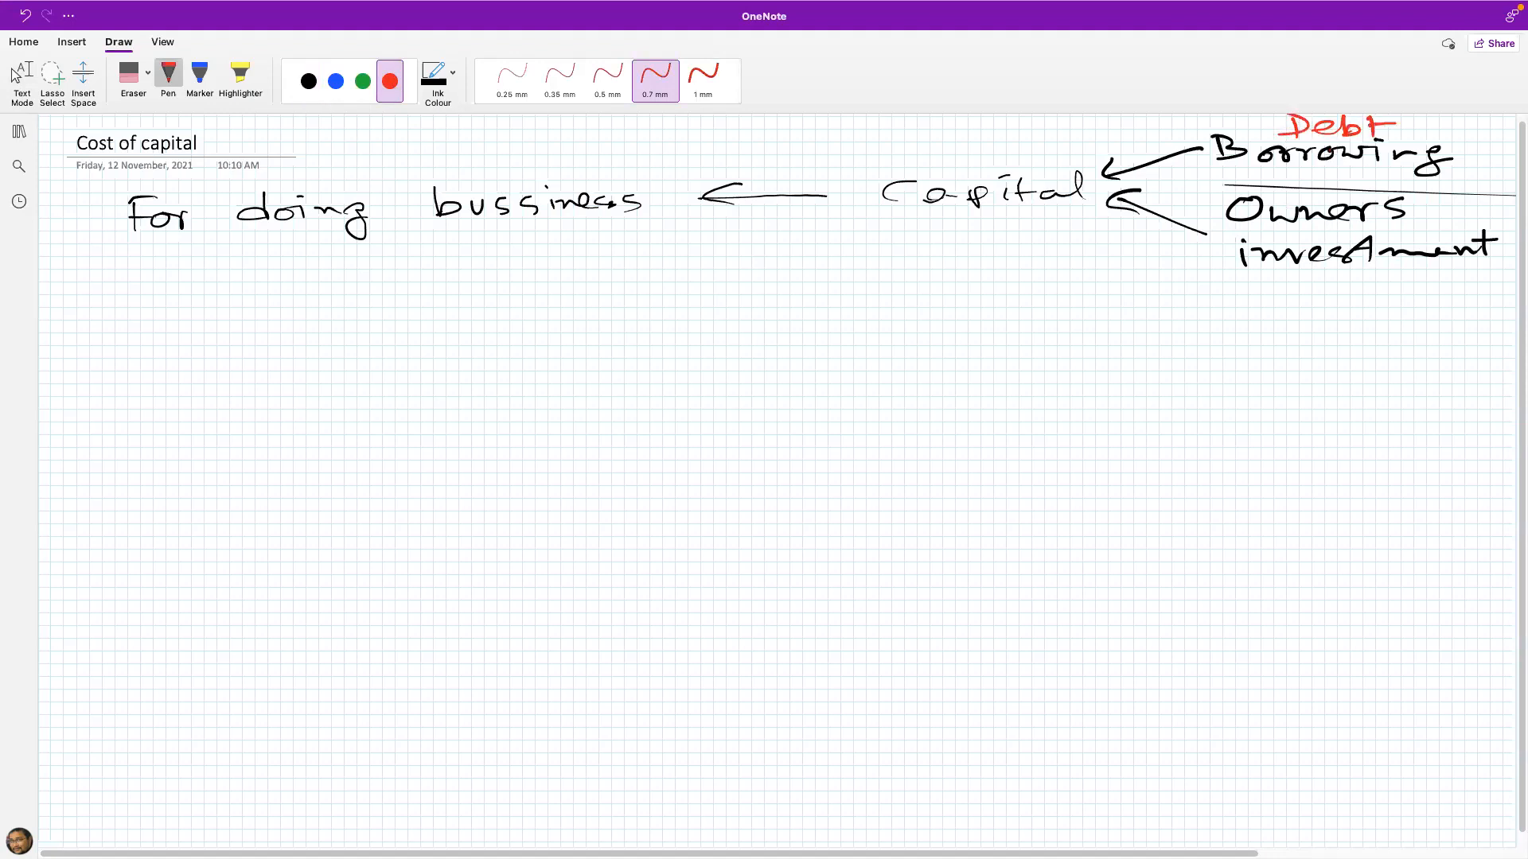
pyautogui.moveTo(1292, 272)
pyautogui.mouseDown()
pyautogui.moveTo(1311, 271)
pyautogui.moveTo(1309, 296)
pyautogui.moveTo(1327, 302)
pyautogui.moveTo(1365, 293)
pyautogui.moveTo(1390, 261)
pyautogui.moveTo(1380, 293)
pyautogui.moveTo(1410, 276)
pyautogui.moveTo(1417, 293)
pyautogui.moveTo(1382, 322)
pyautogui.mouseUp()
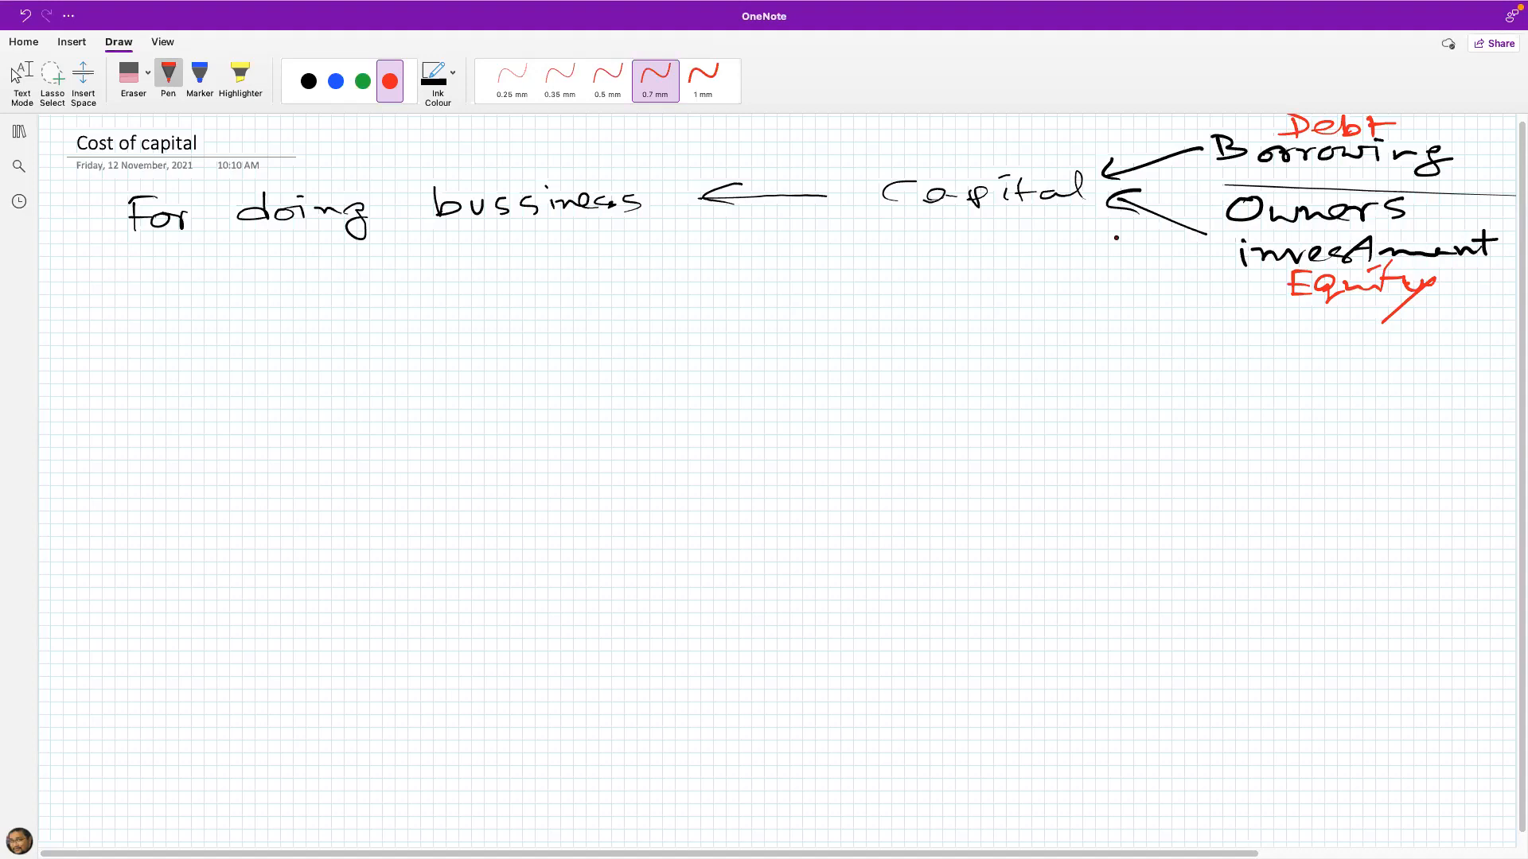
# Step: Frame the red "Debt" and "Equity" labels and add a small red arrow mark beside each
pyautogui.click(18, 75)
pyautogui.moveTo(1215, 184)
pyautogui.mouseDown()
pyautogui.moveTo(1202, 183)
pyautogui.moveTo(1245, 184)
pyautogui.mouseUp()
pyautogui.moveTo(1266, 116); pyautogui.dragTo(1432, 150)
pyautogui.moveTo(1430, 119); pyautogui.dragTo(1430, 153)
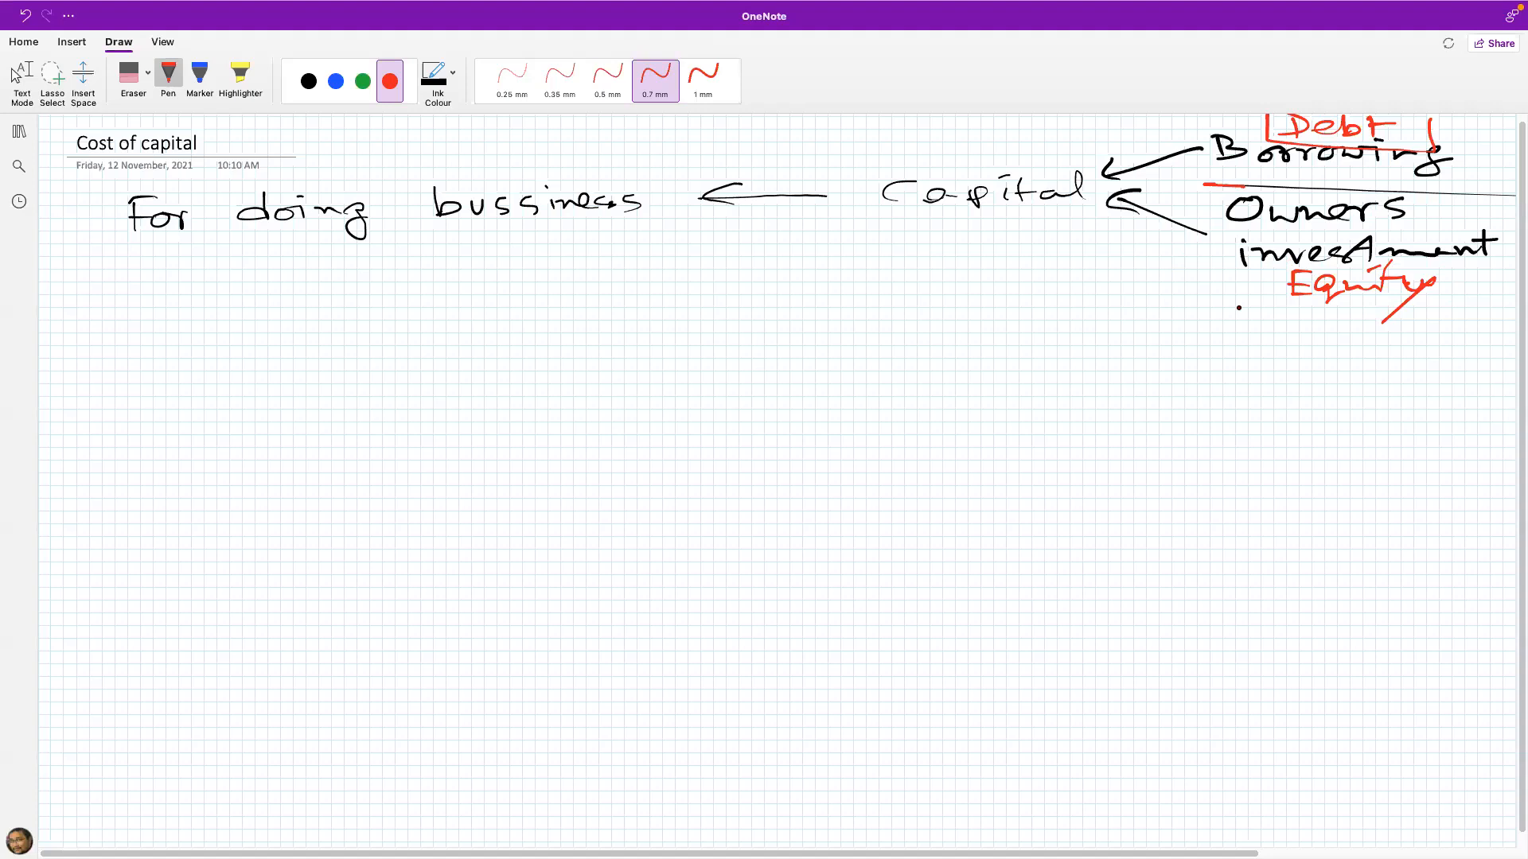
pyautogui.moveTo(1275, 265)
pyautogui.mouseDown()
pyautogui.moveTo(1463, 269)
pyautogui.moveTo(1283, 271)
pyautogui.mouseUp()
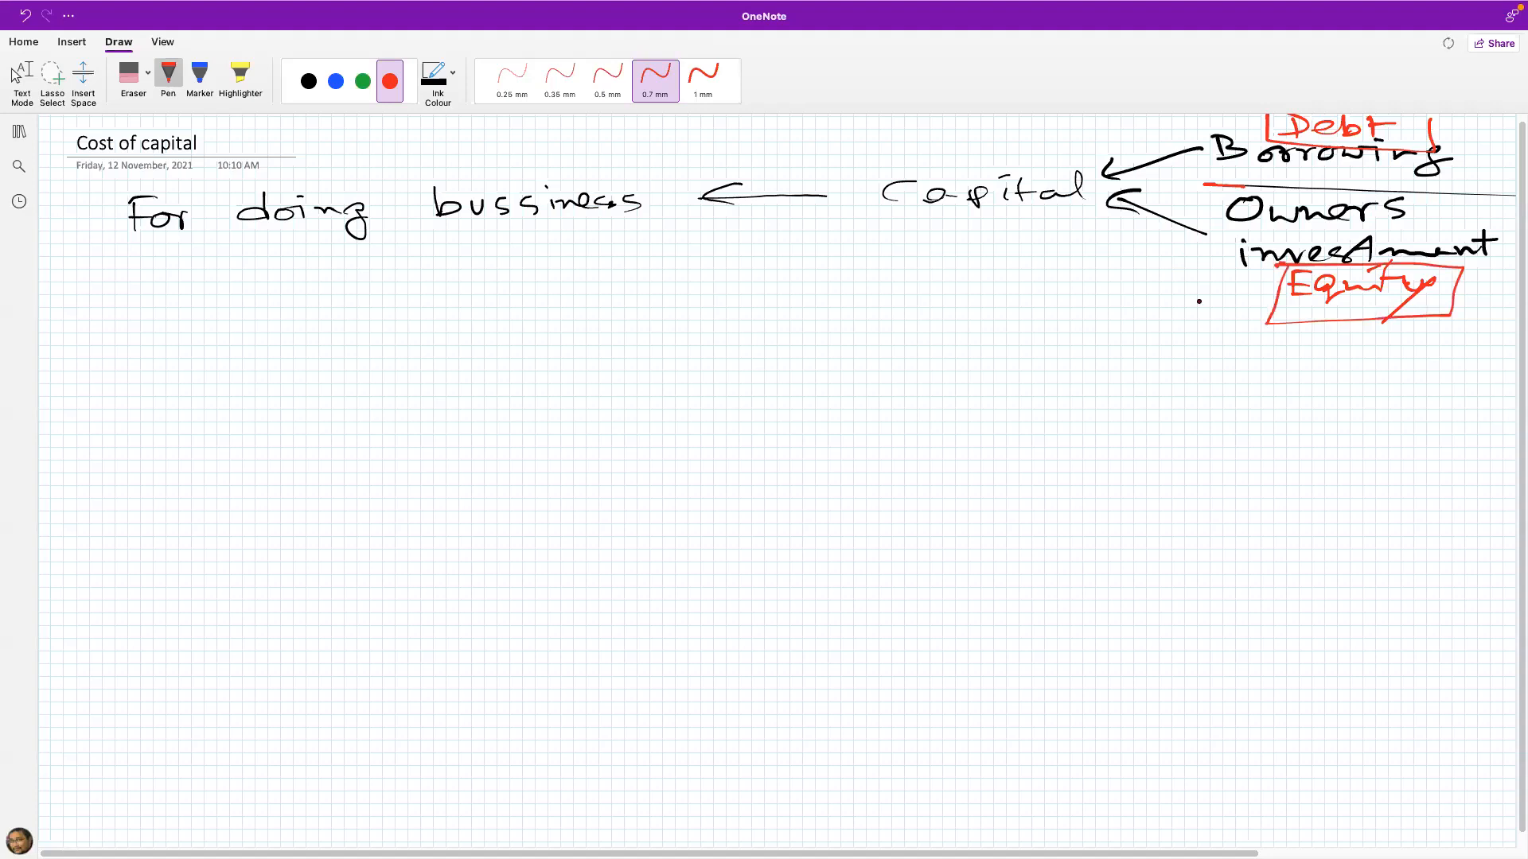
pyautogui.click(22, 76)
pyautogui.moveTo(1436, 341); pyautogui.dragTo(1488, 344)
pyautogui.moveTo(1428, 149); pyautogui.dragTo(1482, 136)
# Step: Handwrite "Cost of debt" in red below the "For doing bussiness" line
pyautogui.moveTo(261, 322); pyautogui.dragTo(264, 340)
pyautogui.moveTo(295, 334); pyautogui.dragTo(278, 350)
pyautogui.moveTo(307, 318)
pyautogui.mouseDown()
pyautogui.moveTo(298, 344)
pyautogui.moveTo(322, 331)
pyautogui.mouseUp()
pyautogui.moveTo(354, 341)
pyautogui.mouseDown()
pyautogui.moveTo(406, 315)
pyautogui.moveTo(382, 350)
pyautogui.mouseUp()
pyautogui.moveTo(476, 328)
pyautogui.mouseDown()
pyautogui.moveTo(518, 338)
pyautogui.moveTo(535, 318)
pyautogui.mouseUp()
pyautogui.moveTo(555, 302)
pyautogui.mouseDown()
pyautogui.moveTo(550, 336)
pyautogui.moveTo(576, 314)
pyautogui.mouseUp()
# Step: Handwrite "Cost of equity" in red directly below "Cost of debt"
pyautogui.moveTo(244, 400)
pyautogui.mouseDown()
pyautogui.moveTo(242, 424)
pyautogui.moveTo(257, 413)
pyautogui.mouseUp()
pyautogui.moveTo(288, 405); pyautogui.dragTo(272, 424)
pyautogui.moveTo(288, 423)
pyautogui.mouseDown()
pyautogui.moveTo(413, 389)
pyautogui.moveTo(411, 413)
pyautogui.mouseUp()
pyautogui.moveTo(454, 412); pyautogui.dragTo(537, 406)
pyautogui.moveTo(538, 410); pyautogui.dragTo(572, 403)
pyautogui.moveTo(571, 398)
pyautogui.mouseDown()
pyautogui.moveTo(594, 394)
pyautogui.moveTo(617, 420)
pyautogui.mouseUp()
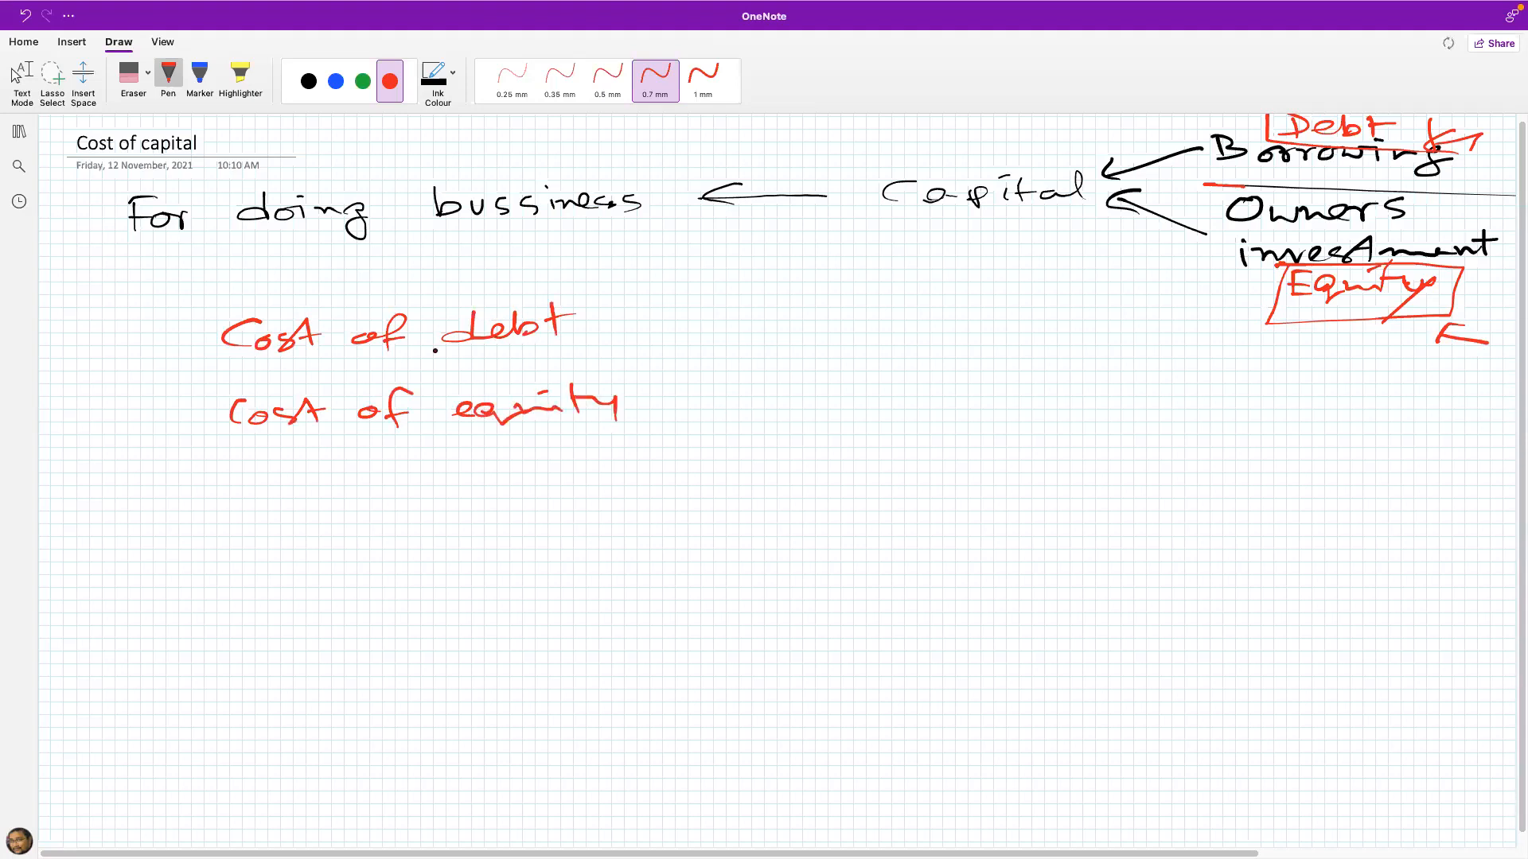
# Step: Emphasize "debt" and "equity" in the two cost lines with red strokes above and below each word
pyautogui.moveTo(423, 351); pyautogui.dragTo(601, 351)
pyautogui.moveTo(430, 297); pyautogui.dragTo(604, 303)
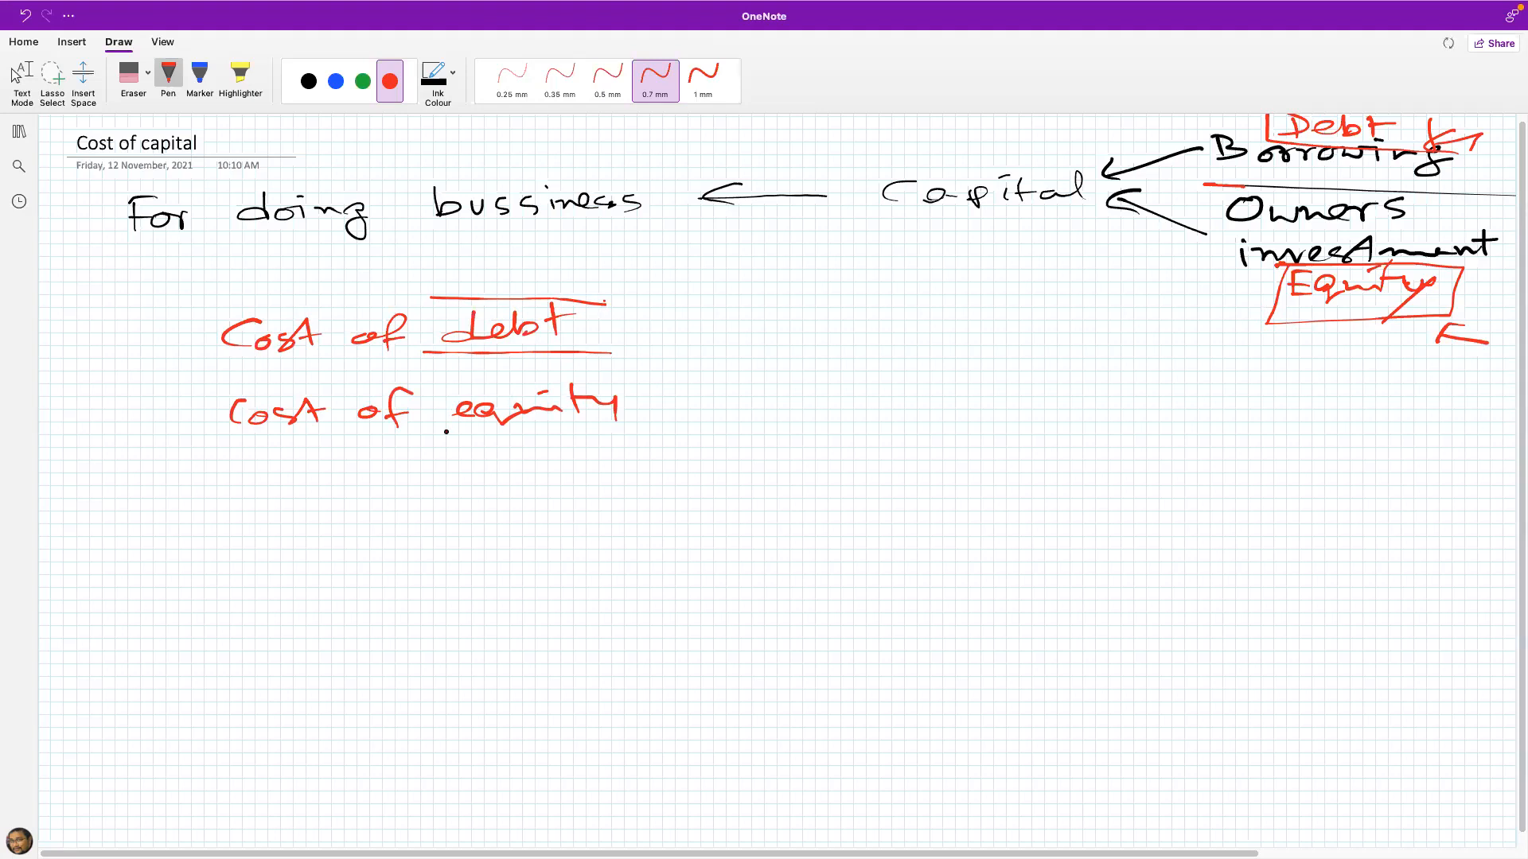
pyautogui.moveTo(433, 379); pyautogui.dragTo(627, 379)
pyautogui.moveTo(440, 433); pyautogui.dragTo(639, 432)
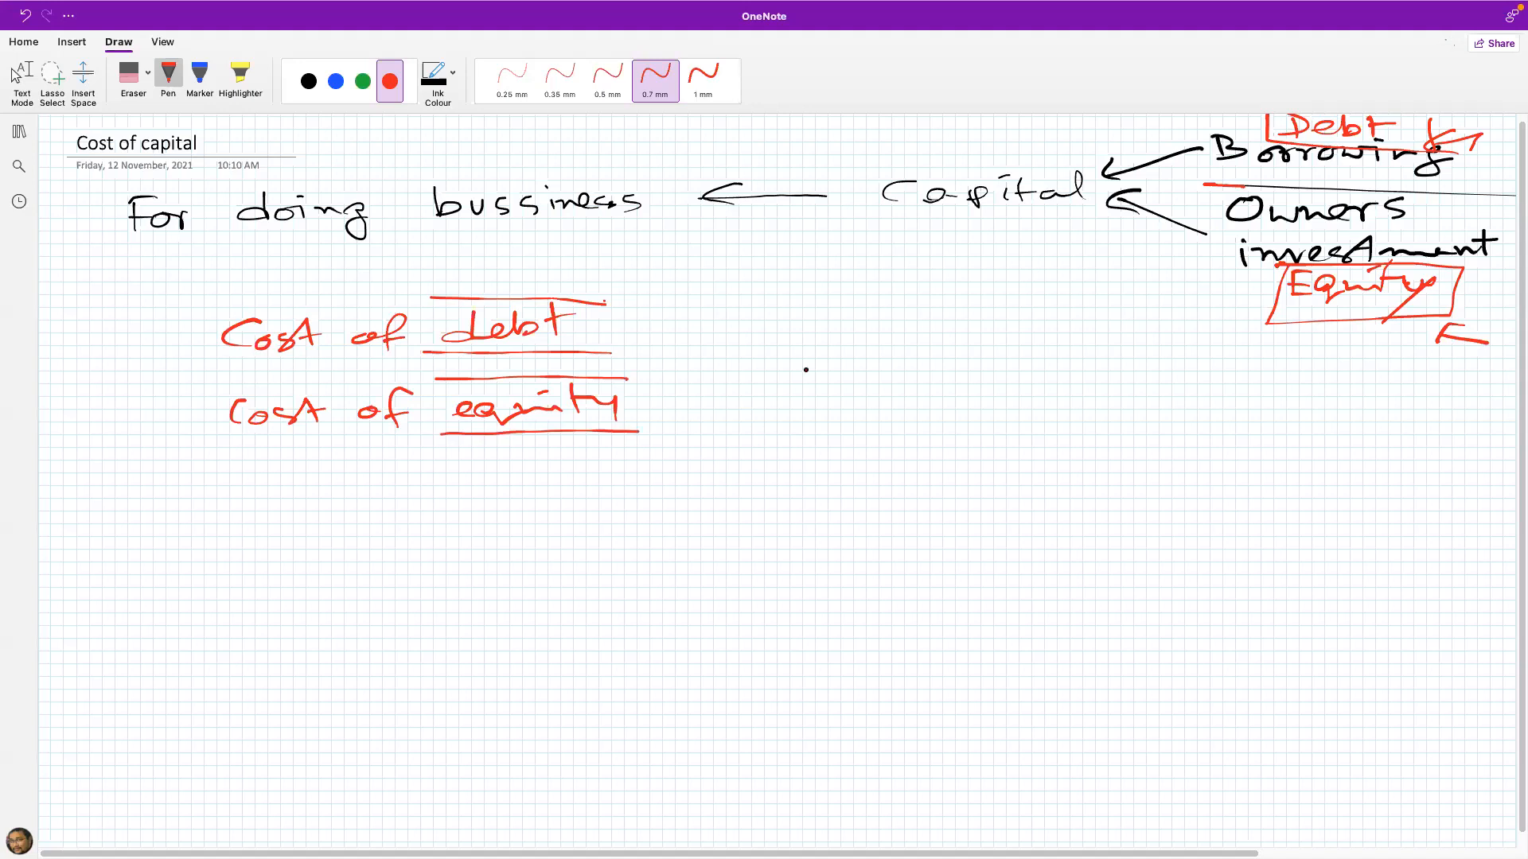
# Step: Join the two cost lines with a red brace and write a circled "Cost of Capital" beside it
pyautogui.moveTo(613, 293); pyautogui.dragTo(634, 441)
pyautogui.moveTo(709, 326)
pyautogui.mouseDown()
pyautogui.moveTo(689, 346)
pyautogui.moveTo(777, 341)
pyautogui.mouseUp()
pyautogui.moveTo(831, 334)
pyautogui.mouseDown()
pyautogui.moveTo(819, 353)
pyautogui.moveTo(855, 354)
pyautogui.mouseUp()
pyautogui.moveTo(852, 343); pyautogui.dragTo(890, 340)
pyautogui.moveTo(734, 388); pyautogui.dragTo(736, 411)
pyautogui.moveTo(756, 398); pyautogui.dragTo(794, 409)
pyautogui.moveTo(814, 374)
pyautogui.mouseDown()
pyautogui.moveTo(842, 405)
pyautogui.moveTo(902, 384)
pyautogui.moveTo(888, 398)
pyautogui.mouseUp()
pyautogui.moveTo(783, 394); pyautogui.dragTo(783, 409)
pyautogui.click(770, 421)
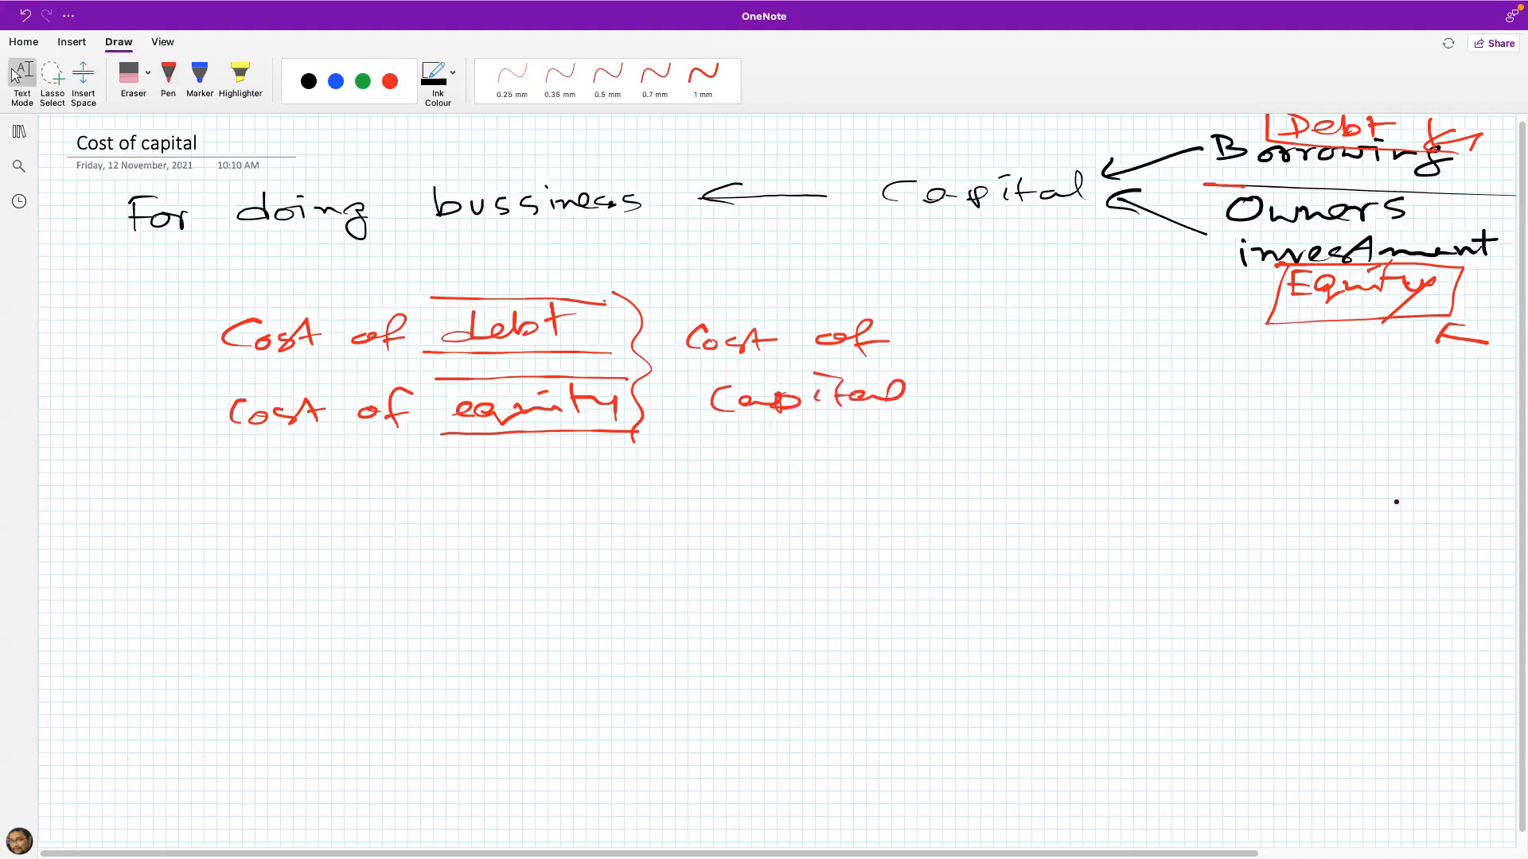
pyautogui.moveTo(900, 313)
pyautogui.mouseDown()
pyautogui.moveTo(759, 295)
pyautogui.moveTo(700, 385)
pyautogui.moveTo(819, 435)
pyautogui.mouseUp()
pyautogui.moveTo(887, 326); pyautogui.dragTo(816, 436)
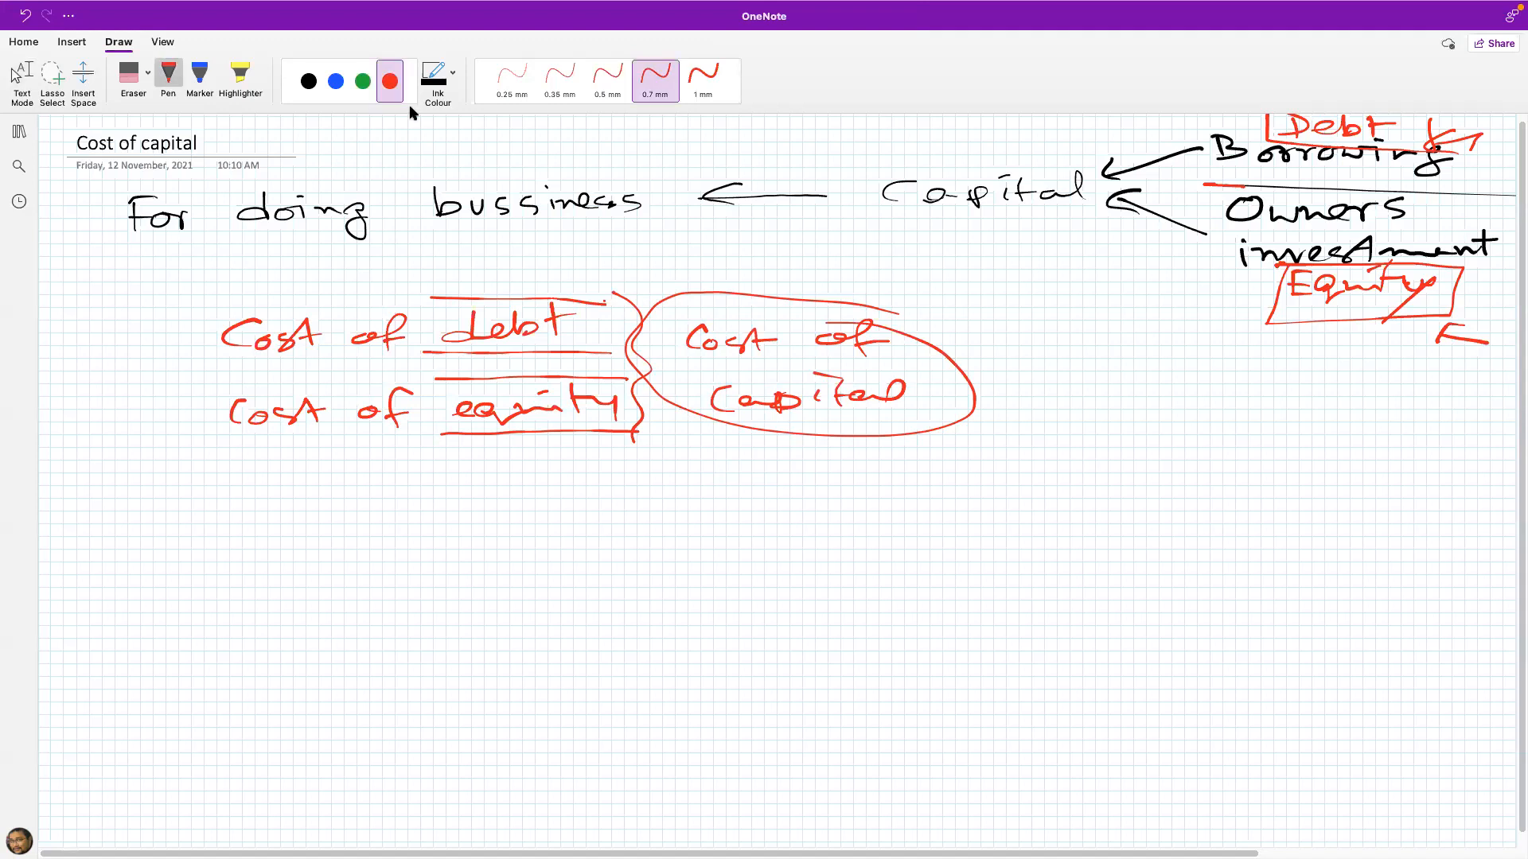
# Step: In green ink, write "Compare cost with the profit/return." below the cost lines and underline the end of "return"
pyautogui.click(362, 80)
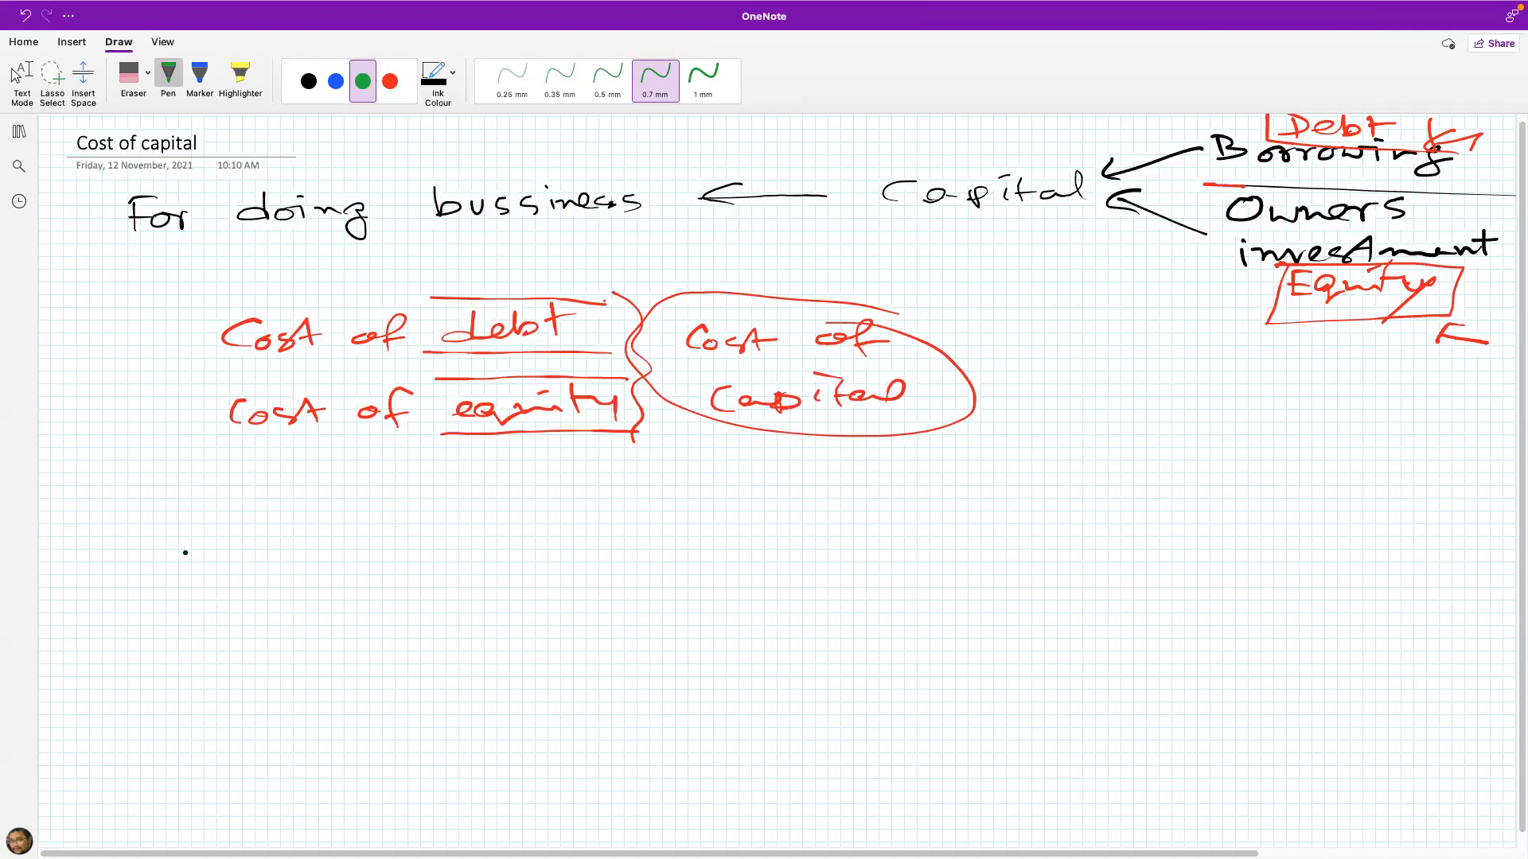
pyautogui.moveTo(171, 544)
pyautogui.mouseDown()
pyautogui.moveTo(167, 575)
pyautogui.moveTo(514, 568)
pyautogui.mouseUp()
pyautogui.moveTo(501, 557); pyautogui.dragTo(523, 554)
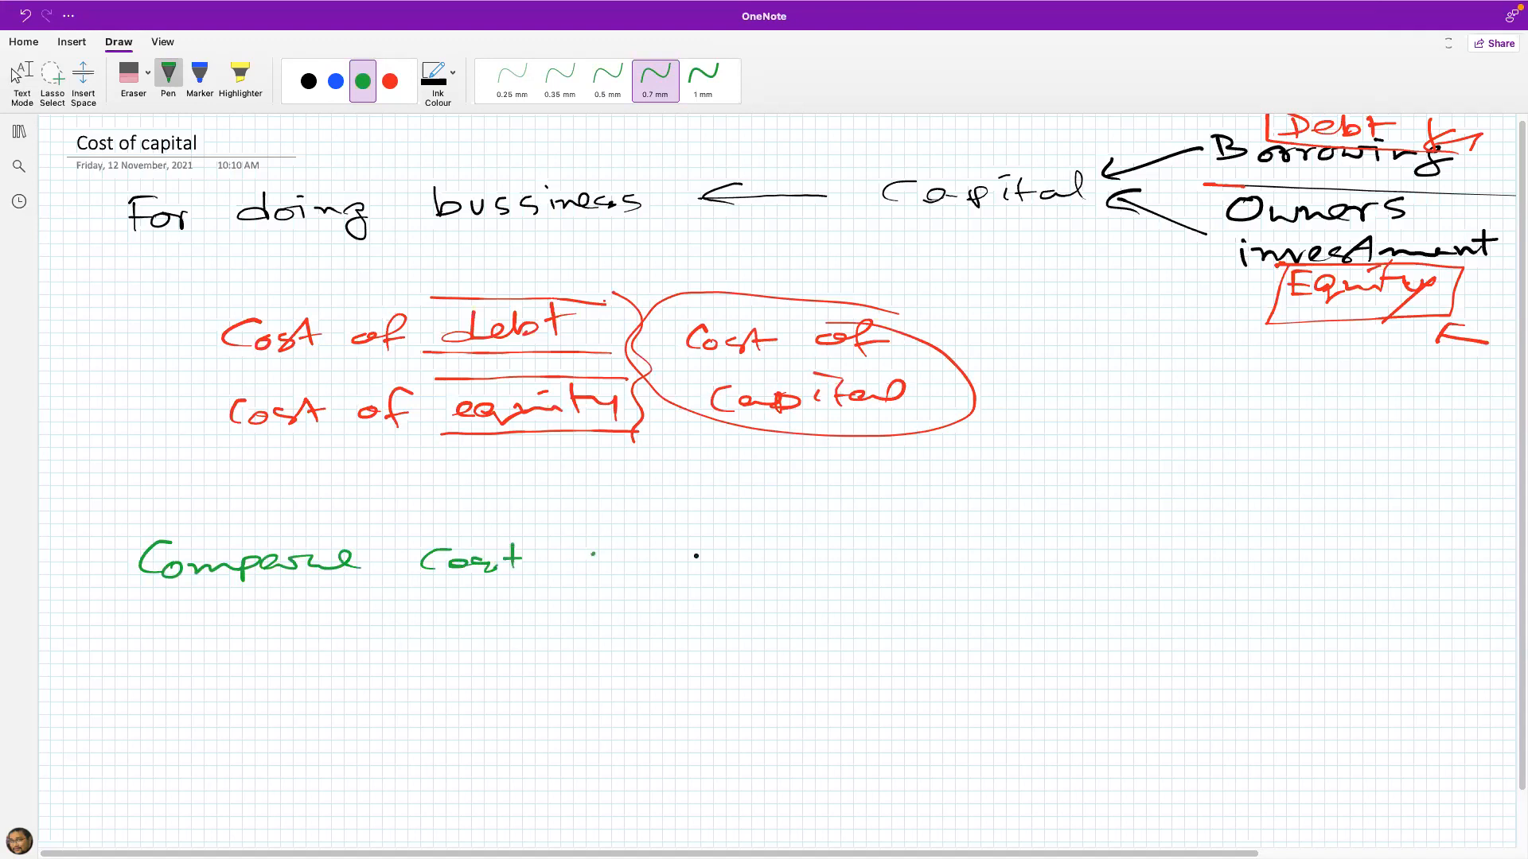
pyautogui.moveTo(588, 557); pyautogui.dragTo(752, 557)
pyautogui.moveTo(748, 537); pyautogui.dragTo(828, 553)
pyautogui.moveTo(924, 544)
pyautogui.mouseDown()
pyautogui.moveTo(923, 569)
pyautogui.moveTo(999, 549)
pyautogui.mouseUp()
pyautogui.moveTo(1027, 525)
pyautogui.mouseDown()
pyautogui.moveTo(1015, 569)
pyautogui.moveTo(1043, 549)
pyautogui.mouseUp()
pyautogui.moveTo(1047, 529); pyautogui.dragTo(1074, 557)
pyautogui.moveTo(1148, 500); pyautogui.dragTo(1044, 593)
pyautogui.moveTo(1126, 557)
pyautogui.mouseDown()
pyautogui.moveTo(1154, 531)
pyautogui.moveTo(1177, 547)
pyautogui.mouseUp()
pyautogui.moveTo(1197, 521)
pyautogui.mouseDown()
pyautogui.moveTo(1185, 550)
pyautogui.moveTo(1304, 543)
pyautogui.mouseUp()
pyautogui.moveTo(1228, 580); pyautogui.dragTo(1295, 570)
pyautogui.click(1325, 546)
pyautogui.press('Escape')
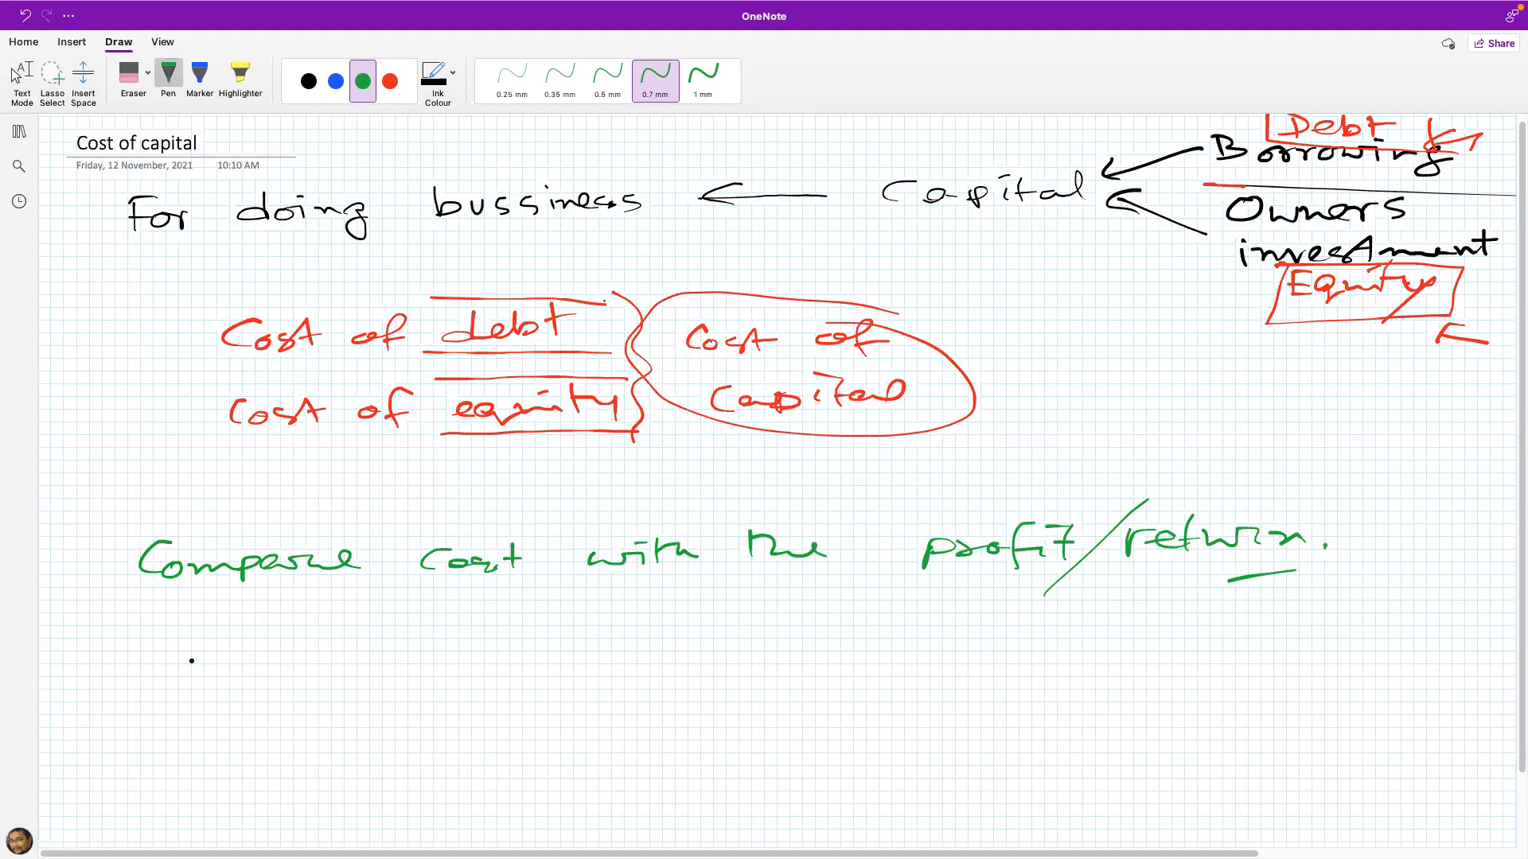
# Step: Handwrite "Bank → 10% interest ← Cost of debt" in green below the comparison line
pyautogui.moveTo(250, 650); pyautogui.dragTo(256, 681)
pyautogui.moveTo(305, 670); pyautogui.dragTo(362, 678)
pyautogui.moveTo(371, 649)
pyautogui.mouseDown()
pyautogui.moveTo(374, 680)
pyautogui.moveTo(389, 659)
pyautogui.moveTo(401, 685)
pyautogui.moveTo(556, 666)
pyautogui.moveTo(546, 675)
pyautogui.moveTo(589, 681)
pyautogui.moveTo(635, 661)
pyautogui.moveTo(686, 675)
pyautogui.mouseUp()
pyautogui.moveTo(748, 654)
pyautogui.mouseDown()
pyautogui.moveTo(821, 670)
pyautogui.moveTo(850, 650)
pyautogui.mouseUp()
pyautogui.moveTo(850, 657); pyautogui.dragTo(979, 666)
pyautogui.click(922, 659)
pyautogui.moveTo(988, 634); pyautogui.dragTo(987, 661)
pyautogui.moveTo(983, 653); pyautogui.dragTo(1084, 648)
pyautogui.moveTo(1050, 636)
pyautogui.mouseDown()
pyautogui.moveTo(1049, 660)
pyautogui.moveTo(1117, 649)
pyautogui.mouseUp()
pyautogui.moveTo(1130, 641); pyautogui.dragTo(1185, 656)
pyautogui.moveTo(1191, 644)
pyautogui.mouseDown()
pyautogui.moveTo(1297, 623)
pyautogui.moveTo(1304, 637)
pyautogui.moveTo(1477, 630)
pyautogui.mouseUp()
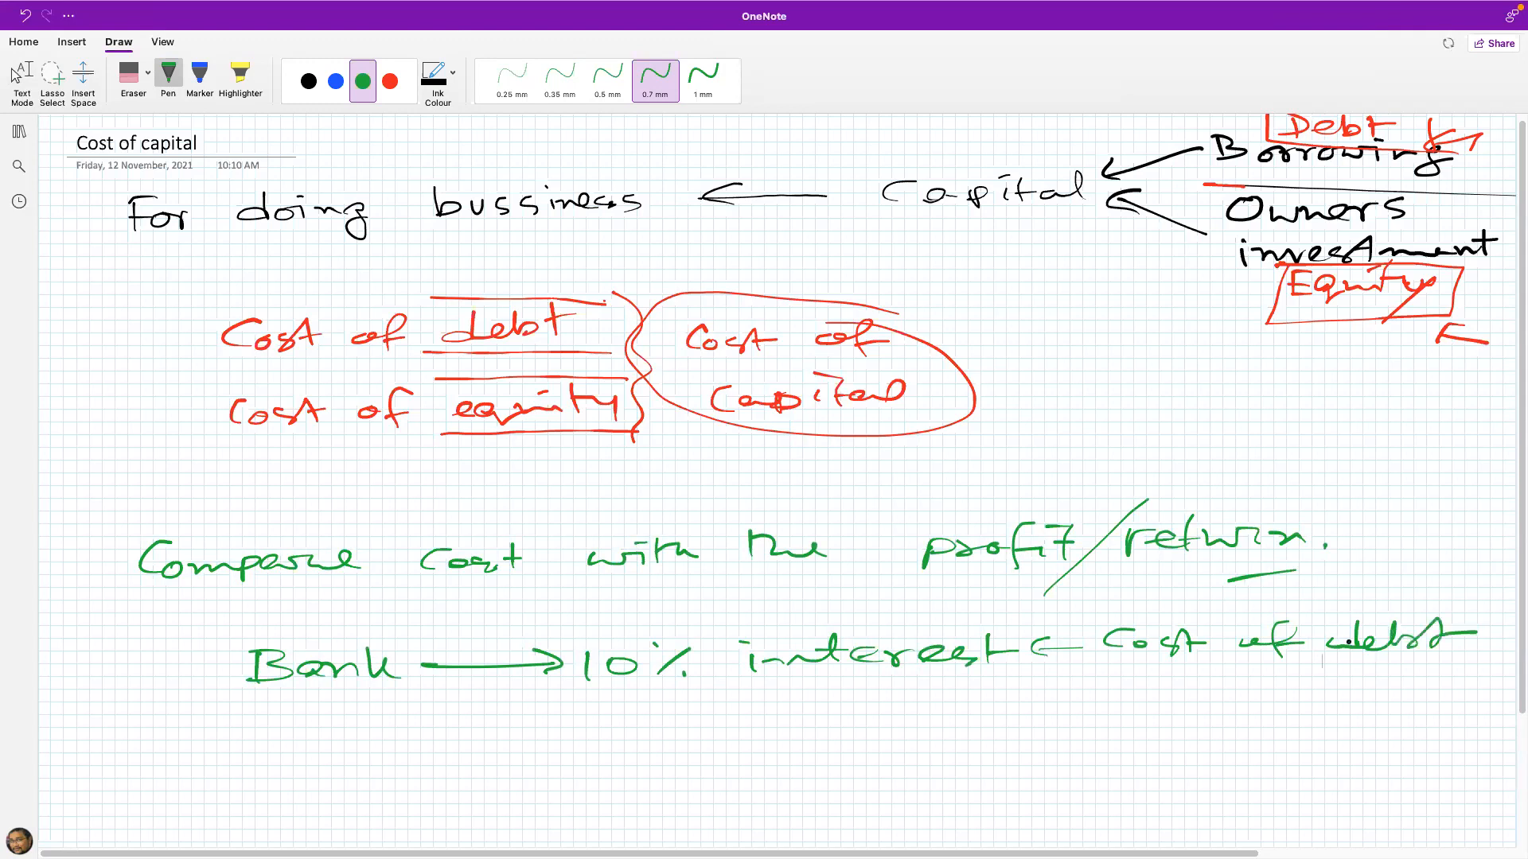
# Step: Annotate the bank example with $1000 and circled 10% and 8% rates, and tick "Cost of debt" and "Cost of equity"
pyautogui.press('Escape')
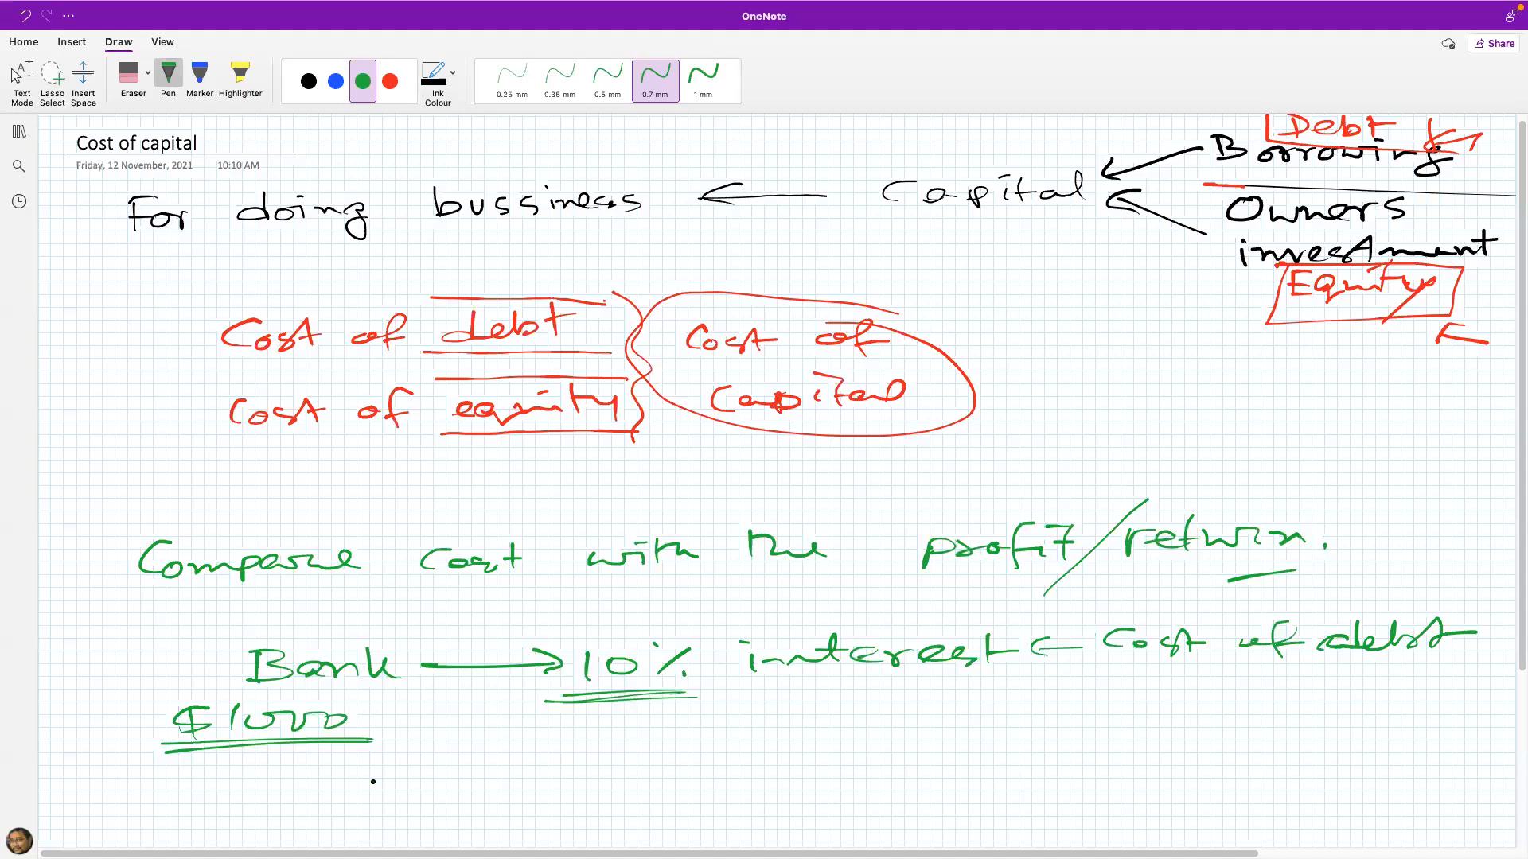
pyautogui.click(15, 76)
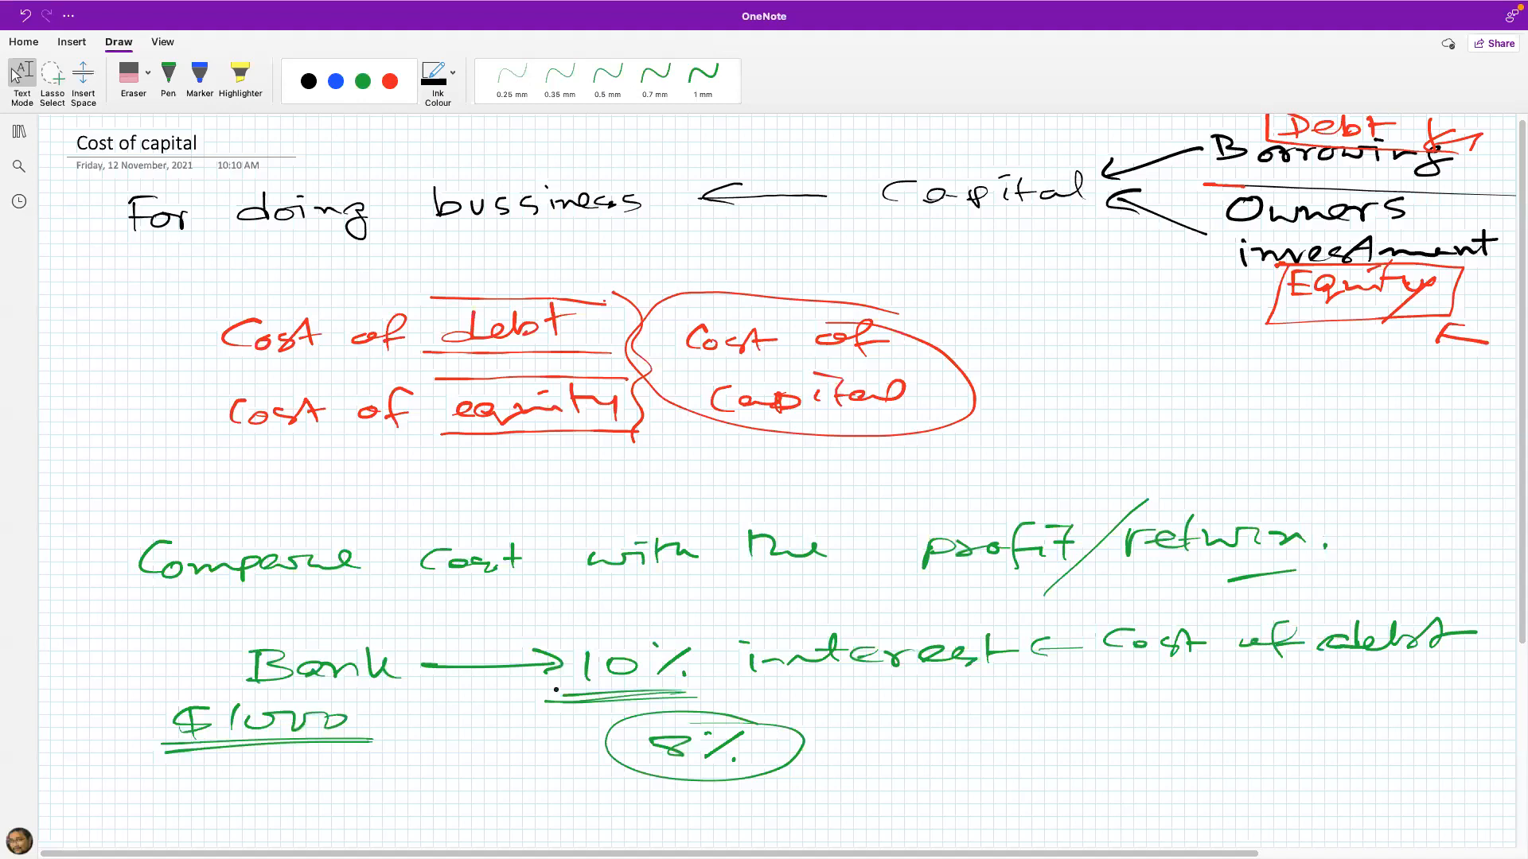
pyautogui.moveTo(853, 686); pyautogui.dragTo(867, 776)
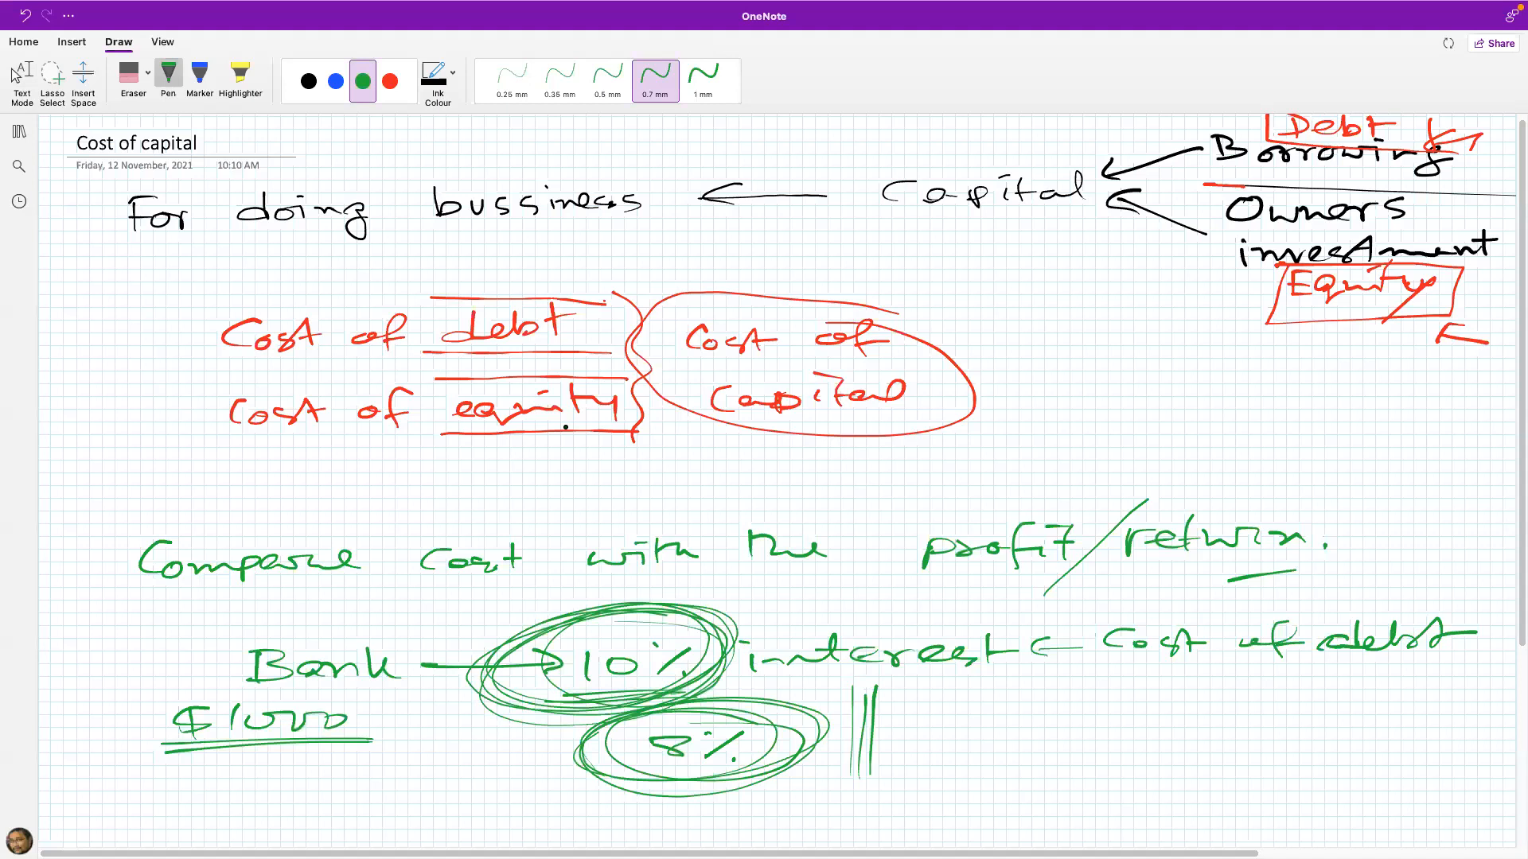
pyautogui.click(16, 75)
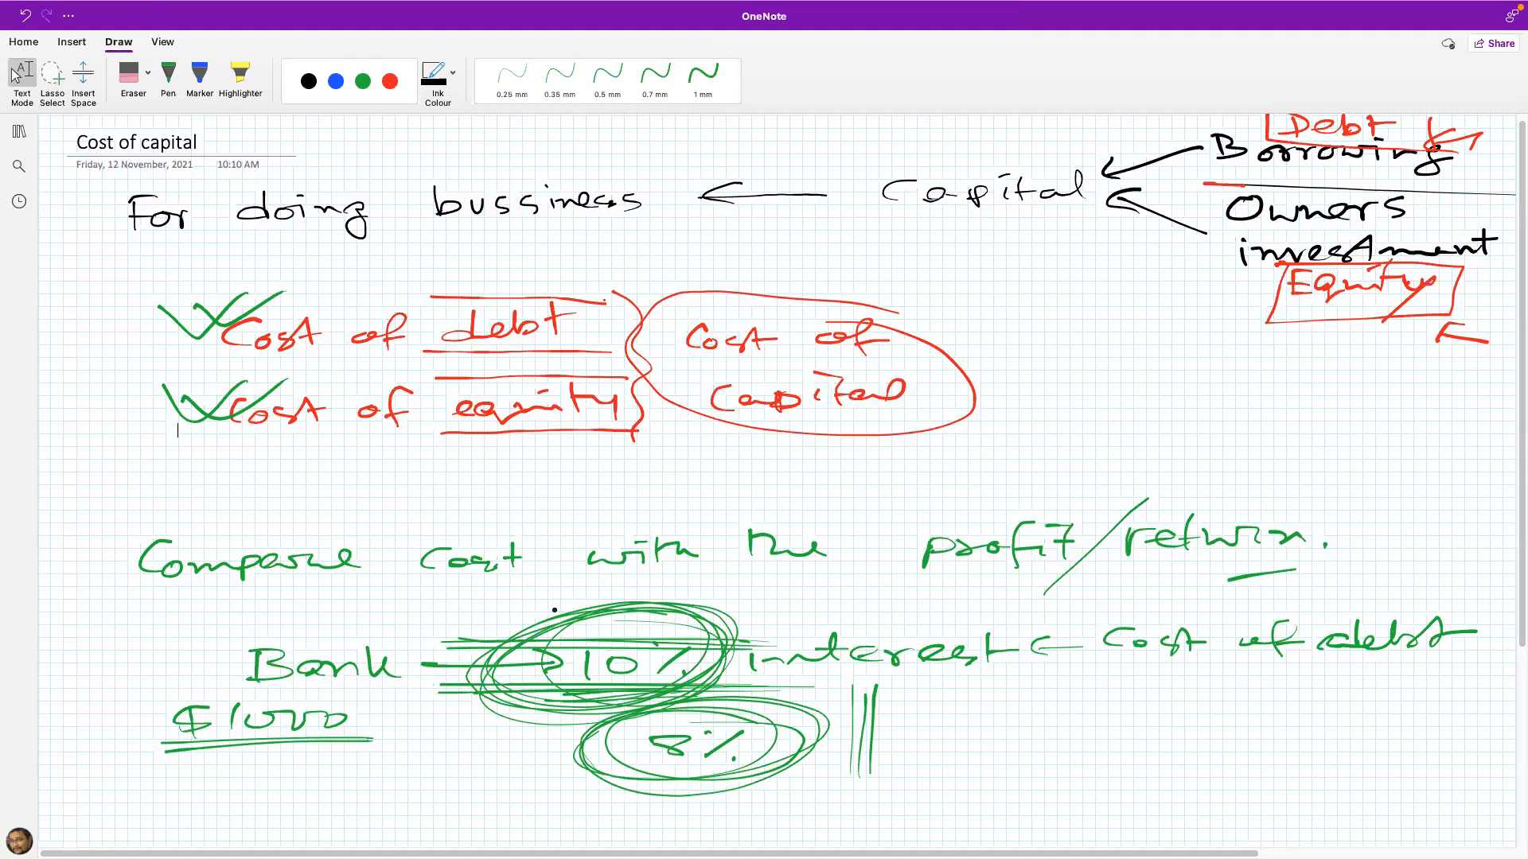
# Step: Below the bank example, write a double-underlined "Cost of debt" heading with "Equity → Share" and "Debt → Bond" beside it
pyautogui.scroll(-5, 682, 646)
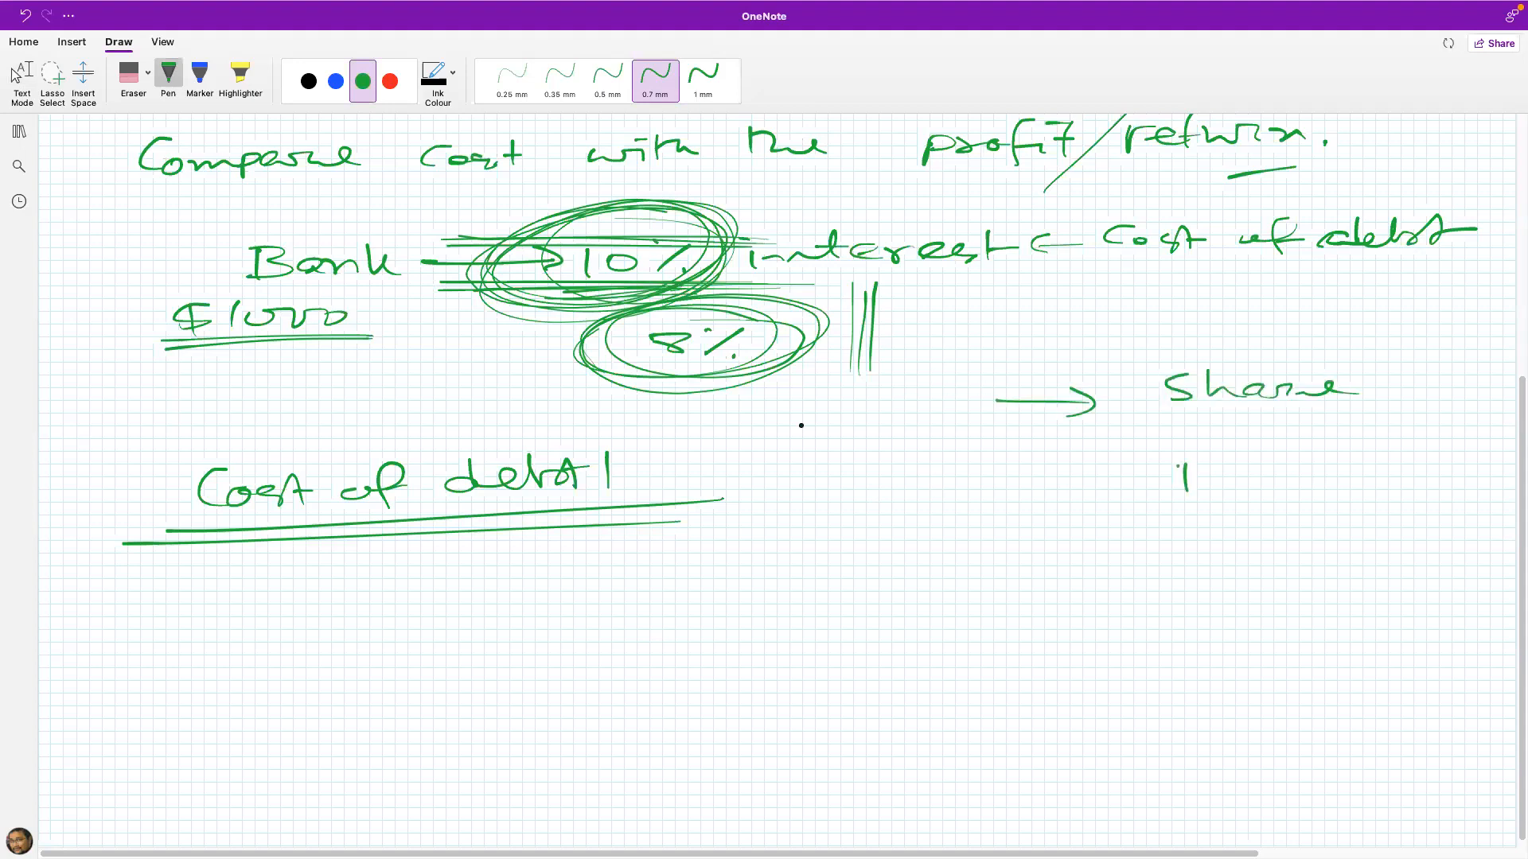
pyautogui.moveTo(862, 381); pyautogui.dragTo(885, 404)
pyautogui.moveTo(907, 389); pyautogui.dragTo(962, 388)
pyautogui.moveTo(980, 381); pyautogui.dragTo(991, 406)
pyautogui.moveTo(854, 479); pyautogui.dragTo(840, 505)
pyautogui.moveTo(882, 494); pyautogui.dragTo(931, 500)
pyautogui.moveTo(994, 488); pyautogui.dragTo(1112, 486)
pyautogui.moveTo(1179, 466); pyautogui.dragTo(1181, 492)
pyautogui.moveTo(1273, 481); pyautogui.dragTo(1340, 490)
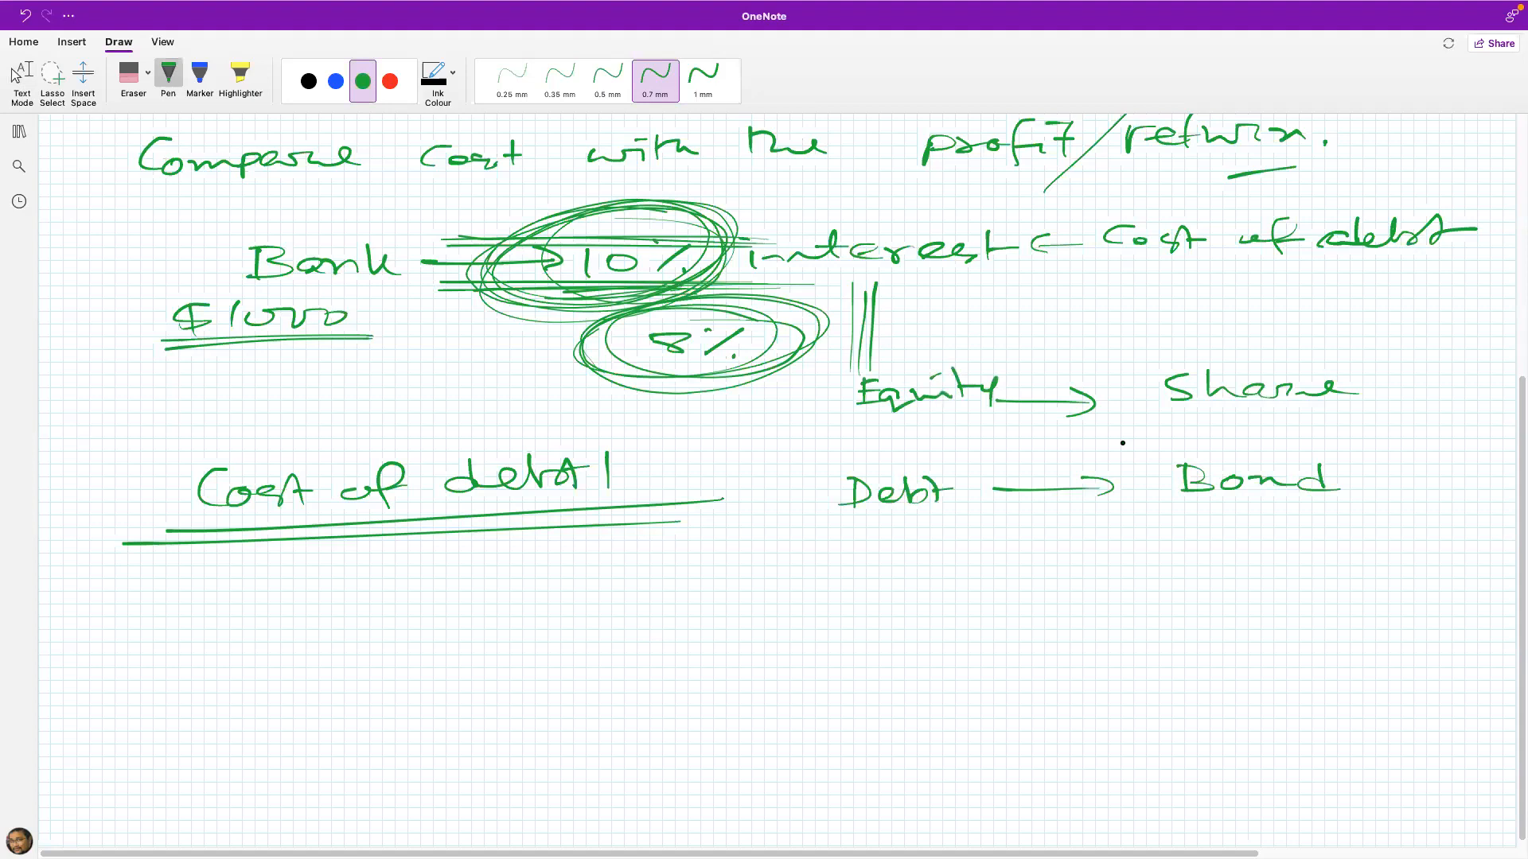
# Step: Underline "Equity" and circle "Share" and "Bond" in green
pyautogui.moveTo(784, 430); pyautogui.dragTo(951, 425)
pyautogui.click(17, 76)
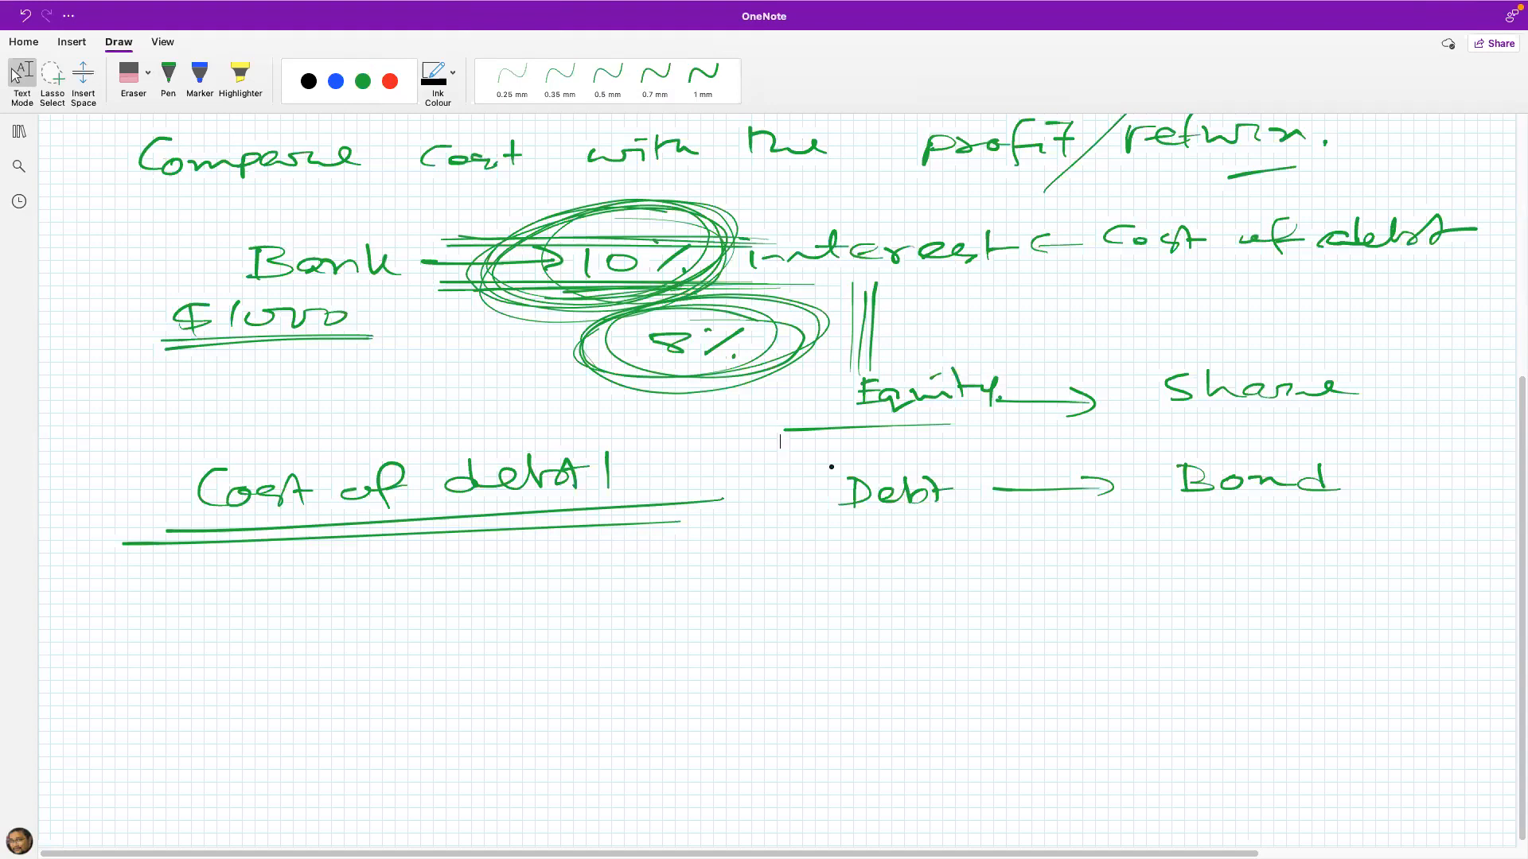
pyautogui.moveTo(1341, 353); pyautogui.dragTo(1241, 364)
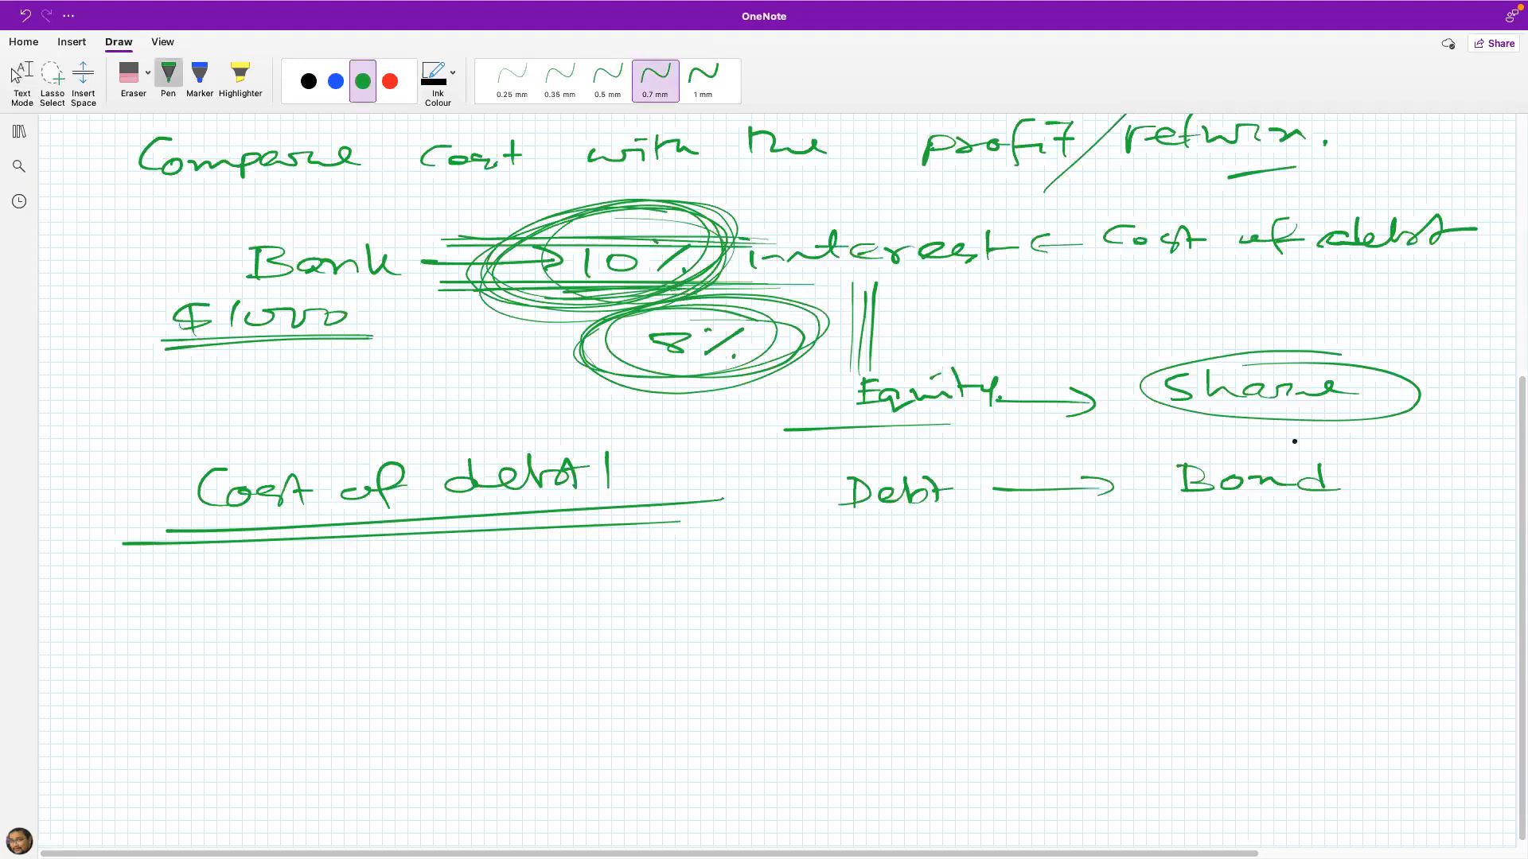
pyautogui.moveTo(1353, 455)
pyautogui.mouseDown()
pyautogui.moveTo(1146, 485)
pyautogui.moveTo(1356, 455)
pyautogui.mouseUp()
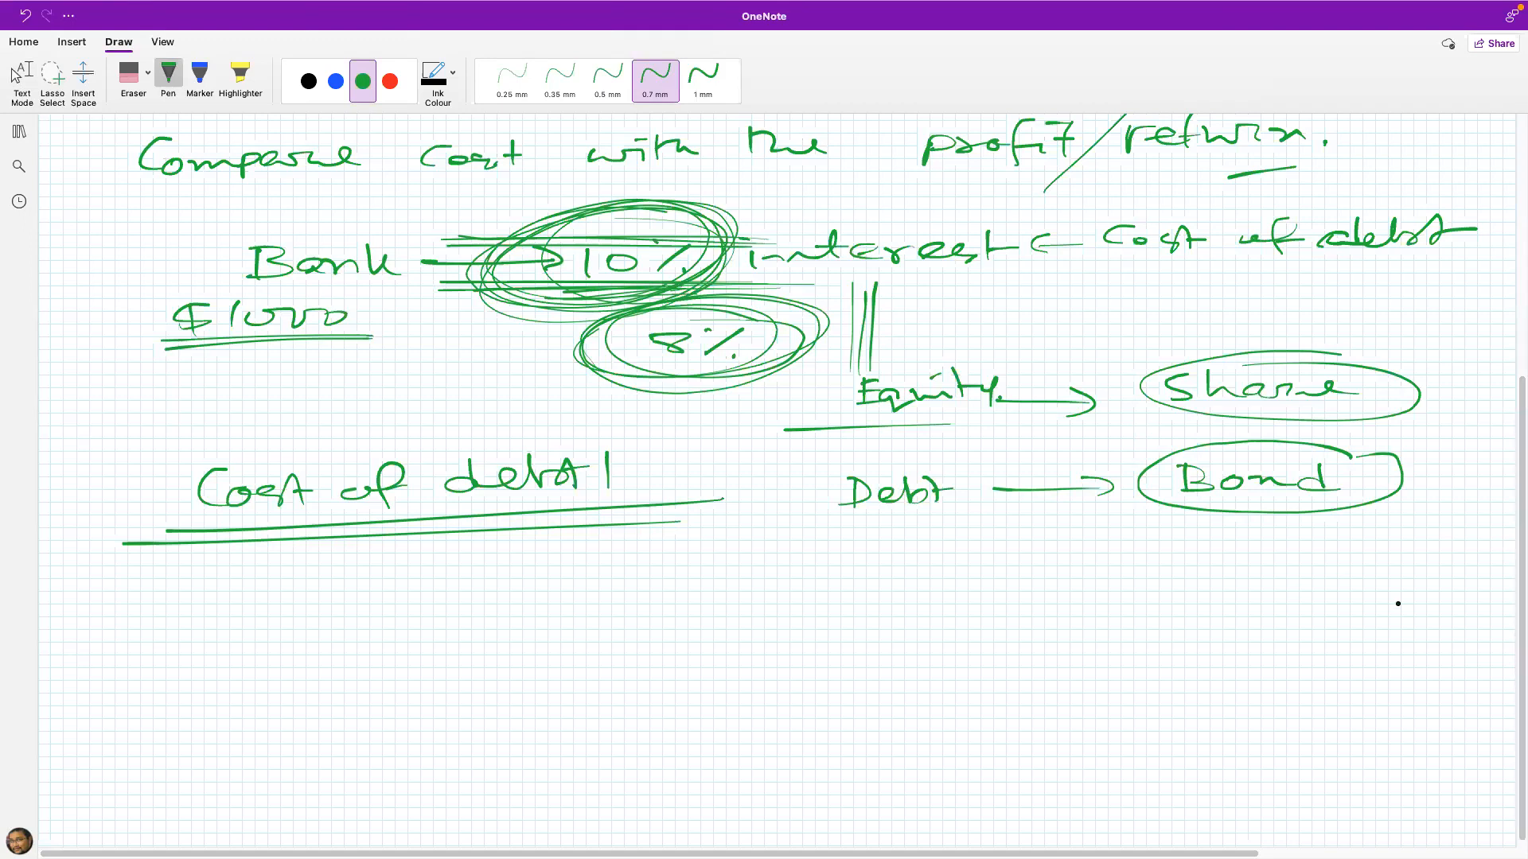
# Step: Handwrite "$1000" below the debt and bond line and emphasize it with double lines above and below
pyautogui.moveTo(1012, 556); pyautogui.dragTo(996, 579)
pyautogui.moveTo(1008, 554)
pyautogui.mouseDown()
pyautogui.moveTo(1006, 590)
pyautogui.moveTo(1033, 586)
pyautogui.mouseUp()
pyautogui.moveTo(1070, 564); pyautogui.dragTo(1101, 562)
pyautogui.moveTo(1136, 565); pyautogui.dragTo(1135, 562)
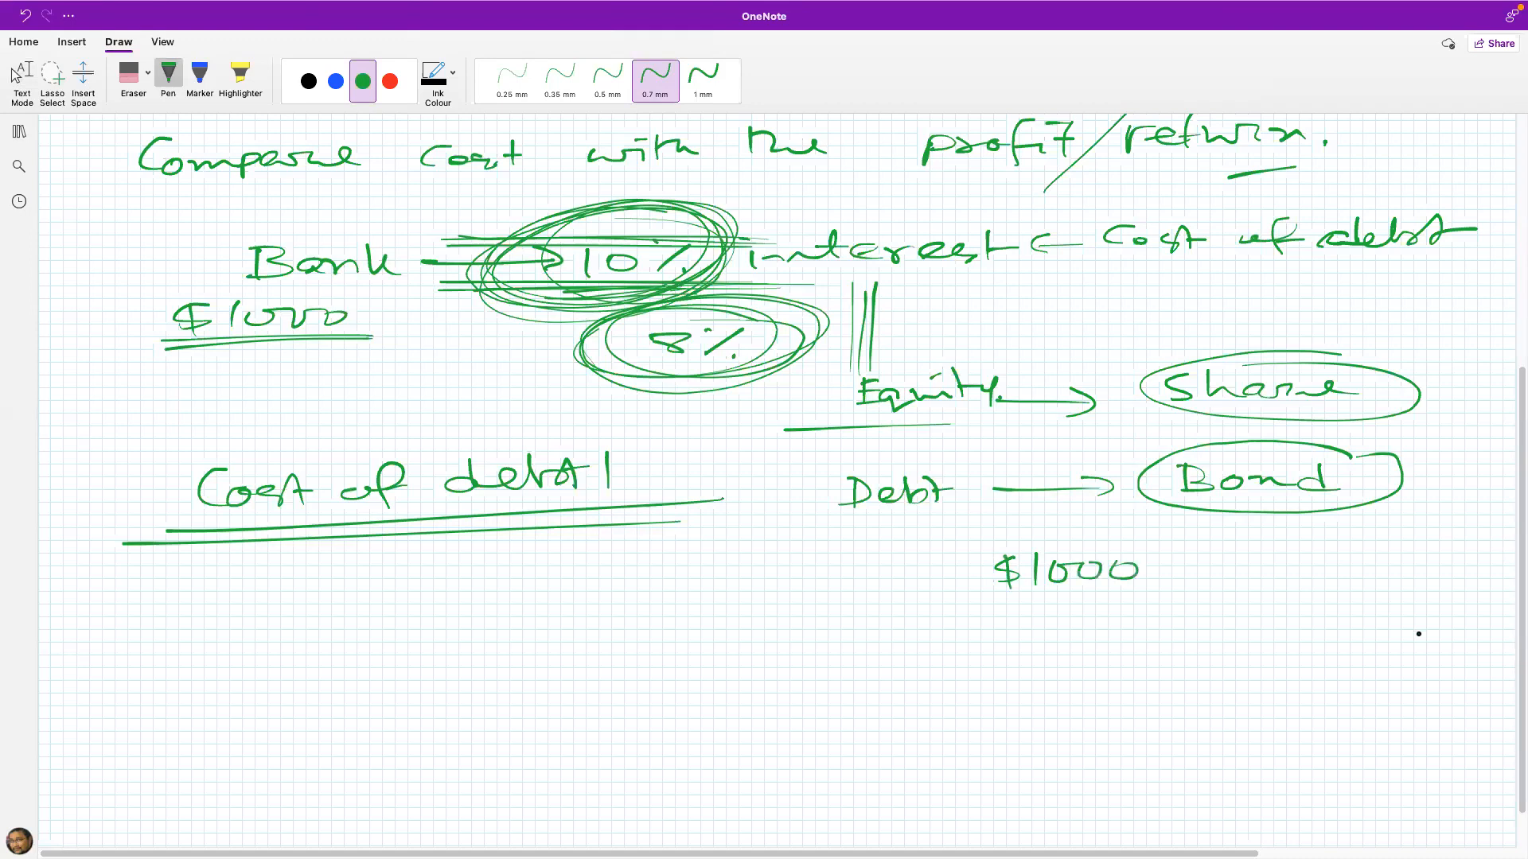
pyautogui.moveTo(972, 598)
pyautogui.mouseDown()
pyautogui.moveTo(1164, 586)
pyautogui.moveTo(1152, 596)
pyautogui.mouseUp()
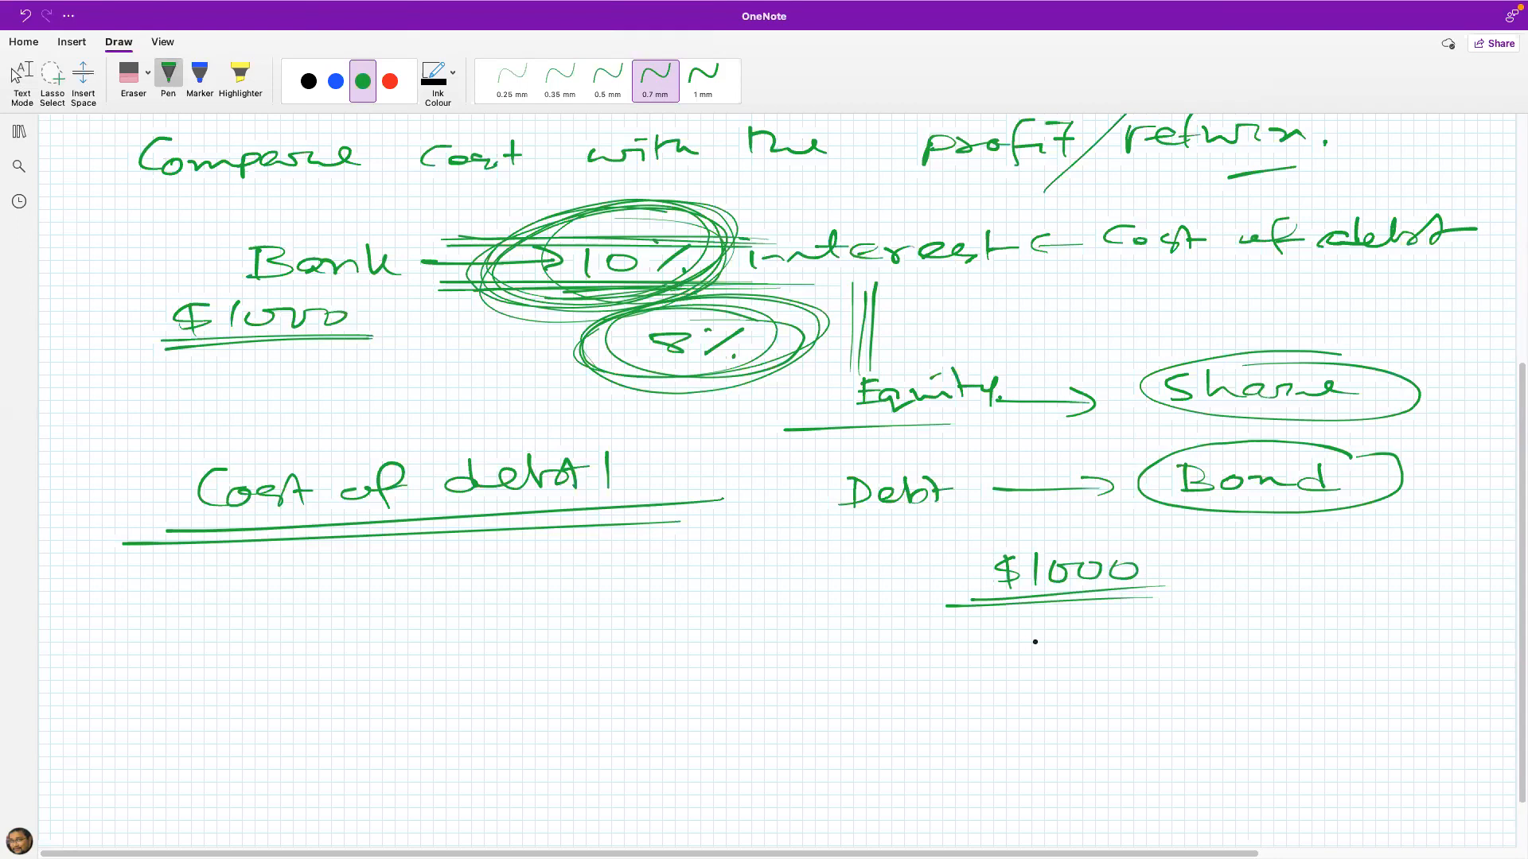
pyautogui.moveTo(962, 541); pyautogui.dragTo(1164, 537)
pyautogui.moveTo(959, 549); pyautogui.dragTo(1153, 546)
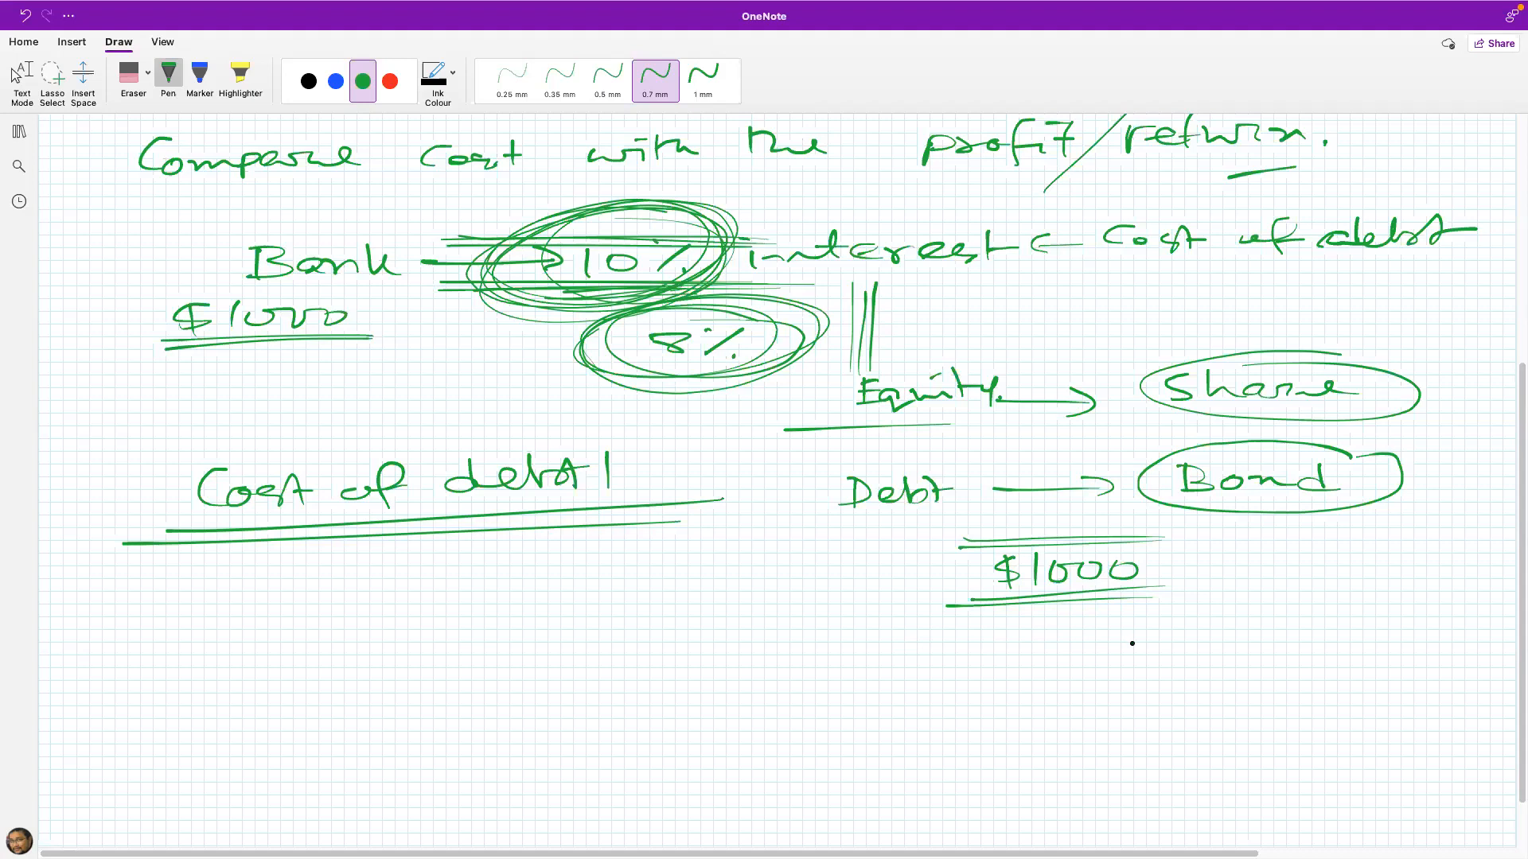
# Step: Handwrite "$1000 credit → Company" below the emphasized bond amount
pyautogui.moveTo(920, 640); pyautogui.dragTo(893, 660)
pyautogui.moveTo(941, 636); pyautogui.dragTo(941, 661)
pyautogui.moveTo(959, 641); pyautogui.dragTo(1024, 646)
pyautogui.moveTo(1071, 649); pyautogui.dragTo(1148, 630)
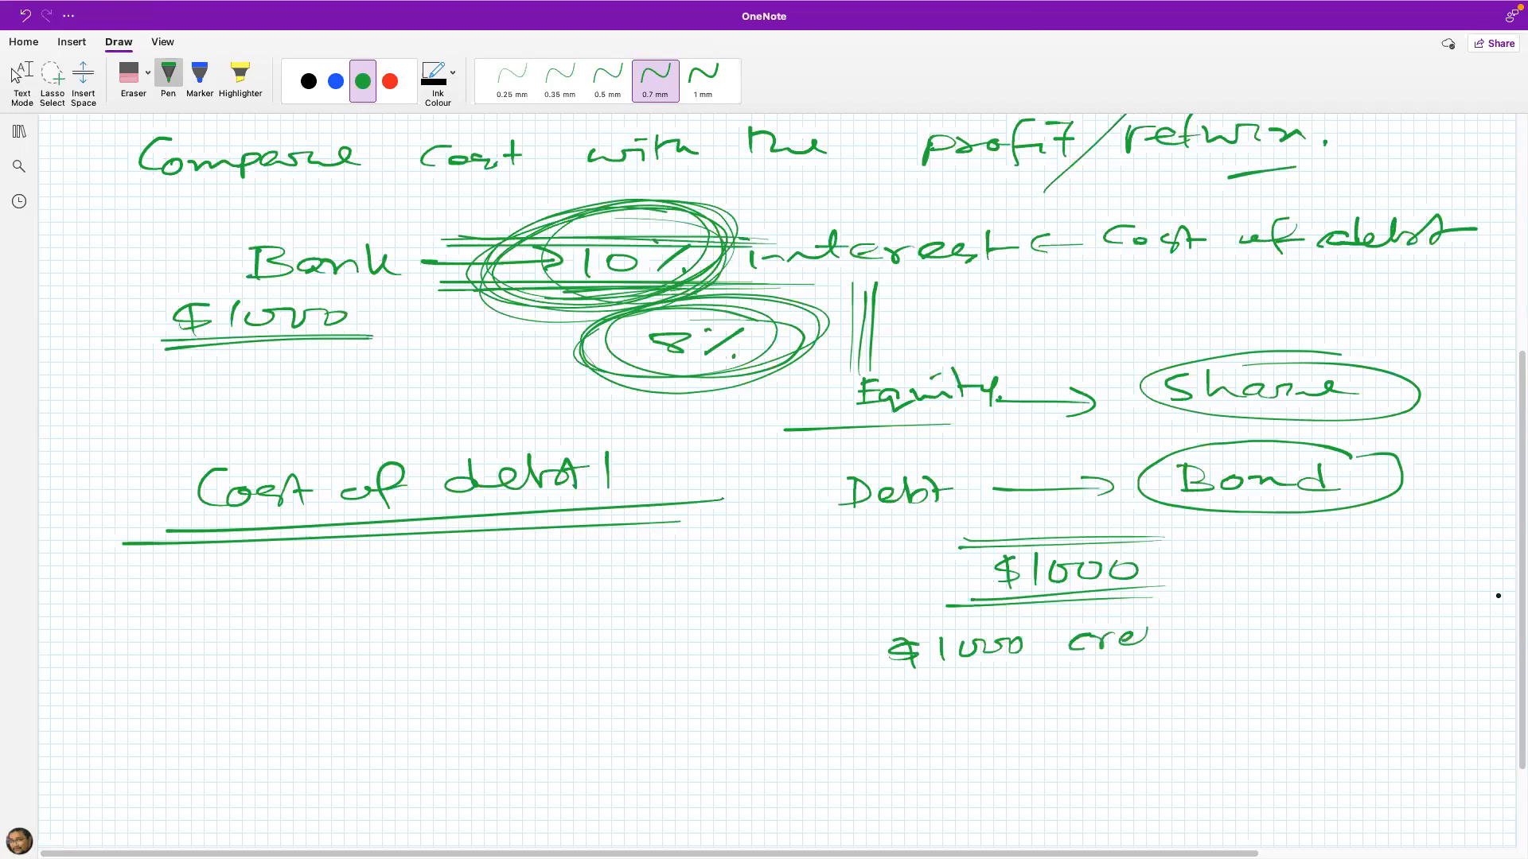
pyautogui.moveTo(1147, 637); pyautogui.dragTo(1154, 649)
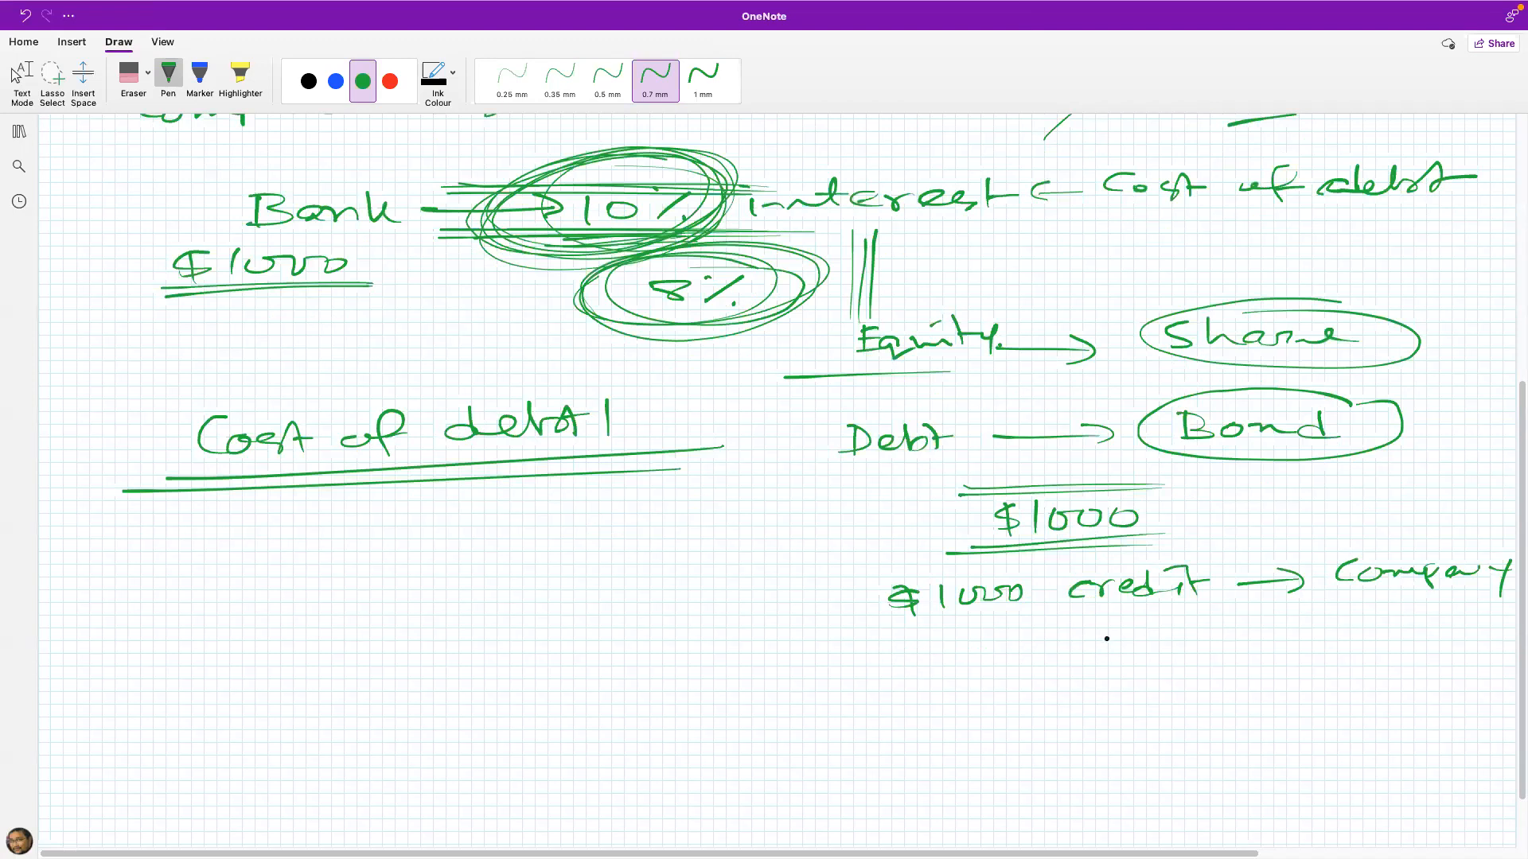
# Step: Handwrite ", 5 yr" after the emphasized $1000 and write "After 5 year: Company → return $1000 → you" below the credit line
pyautogui.moveTo(1170, 518); pyautogui.dragTo(1173, 533)
pyautogui.moveTo(1213, 507); pyautogui.dragTo(1228, 507)
pyautogui.moveTo(1214, 508); pyautogui.dragTo(1217, 524)
pyautogui.moveTo(1268, 506); pyautogui.dragTo(1307, 512)
pyautogui.moveTo(868, 676); pyautogui.dragTo(893, 674)
pyautogui.moveTo(917, 639); pyautogui.dragTo(915, 681)
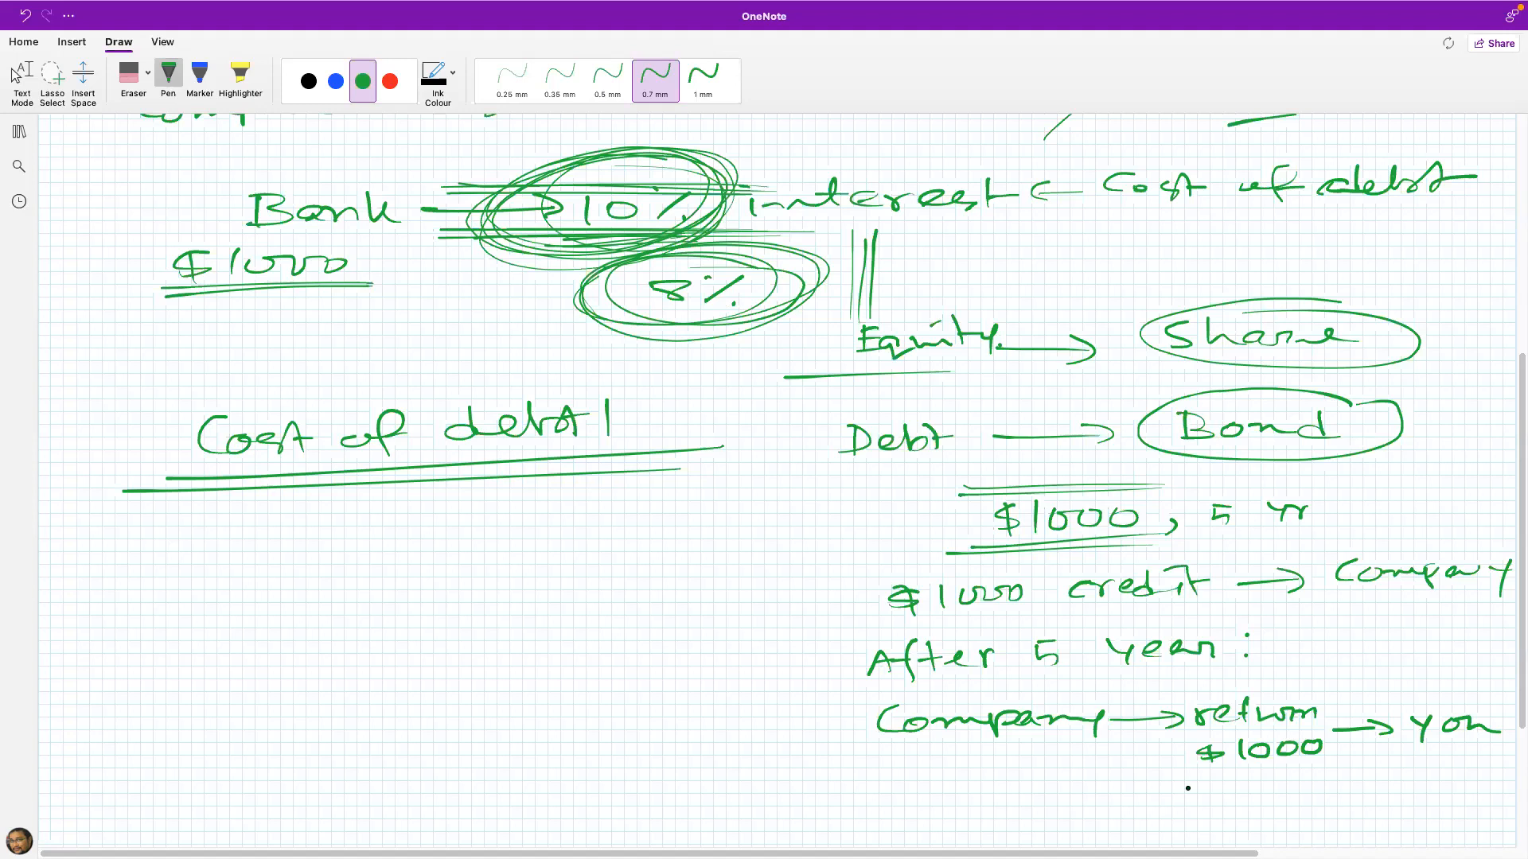
# Step: Handwrite "During 5-yr period com → interest payment." below the line about returning $1000
pyautogui.moveTo(857, 783); pyautogui.dragTo(1272, 789)
pyautogui.moveTo(928, 825)
pyautogui.mouseDown()
pyautogui.moveTo(919, 835)
pyautogui.moveTo(1168, 830)
pyautogui.mouseUp()
pyautogui.moveTo(1176, 812)
pyautogui.mouseDown()
pyautogui.moveTo(1179, 830)
pyautogui.moveTo(1188, 820)
pyautogui.mouseUp()
pyautogui.moveTo(1187, 826); pyautogui.dragTo(1200, 824)
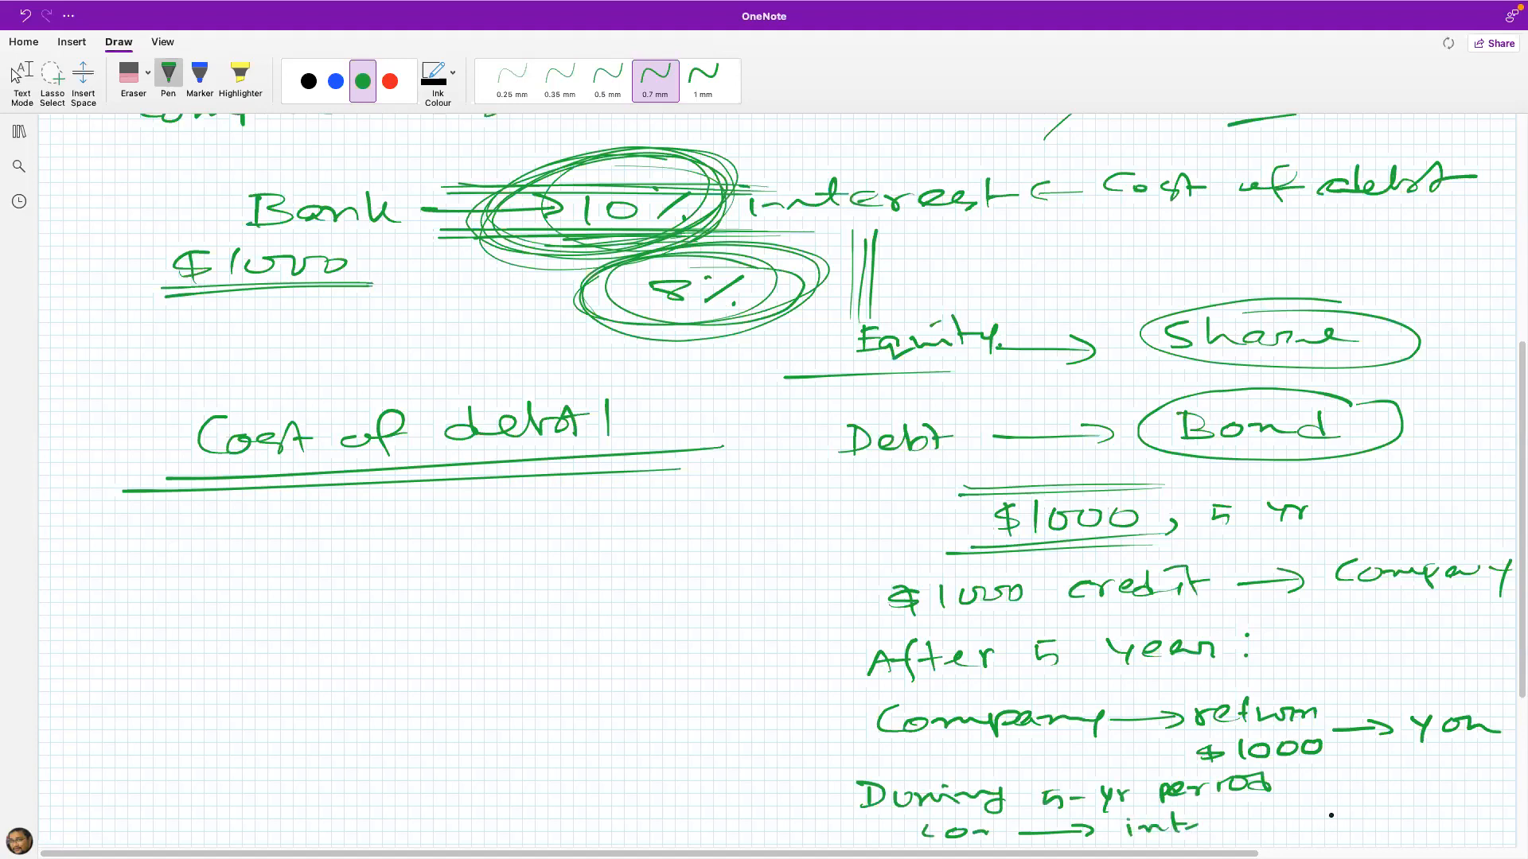
pyautogui.moveTo(1201, 824); pyautogui.dragTo(1303, 816)
pyautogui.moveTo(1330, 836)
pyautogui.mouseDown()
pyautogui.moveTo(1346, 811)
pyautogui.moveTo(1401, 815)
pyautogui.mouseUp()
pyautogui.moveTo(1407, 814); pyautogui.dragTo(1462, 815)
pyautogui.moveTo(1468, 790)
pyautogui.mouseDown()
pyautogui.moveTo(1469, 817)
pyautogui.moveTo(1485, 804)
pyautogui.mouseUp()
pyautogui.moveTo(1450, 831); pyautogui.dragTo(1493, 825)
pyautogui.click(1498, 809)
pyautogui.click(1517, 819)
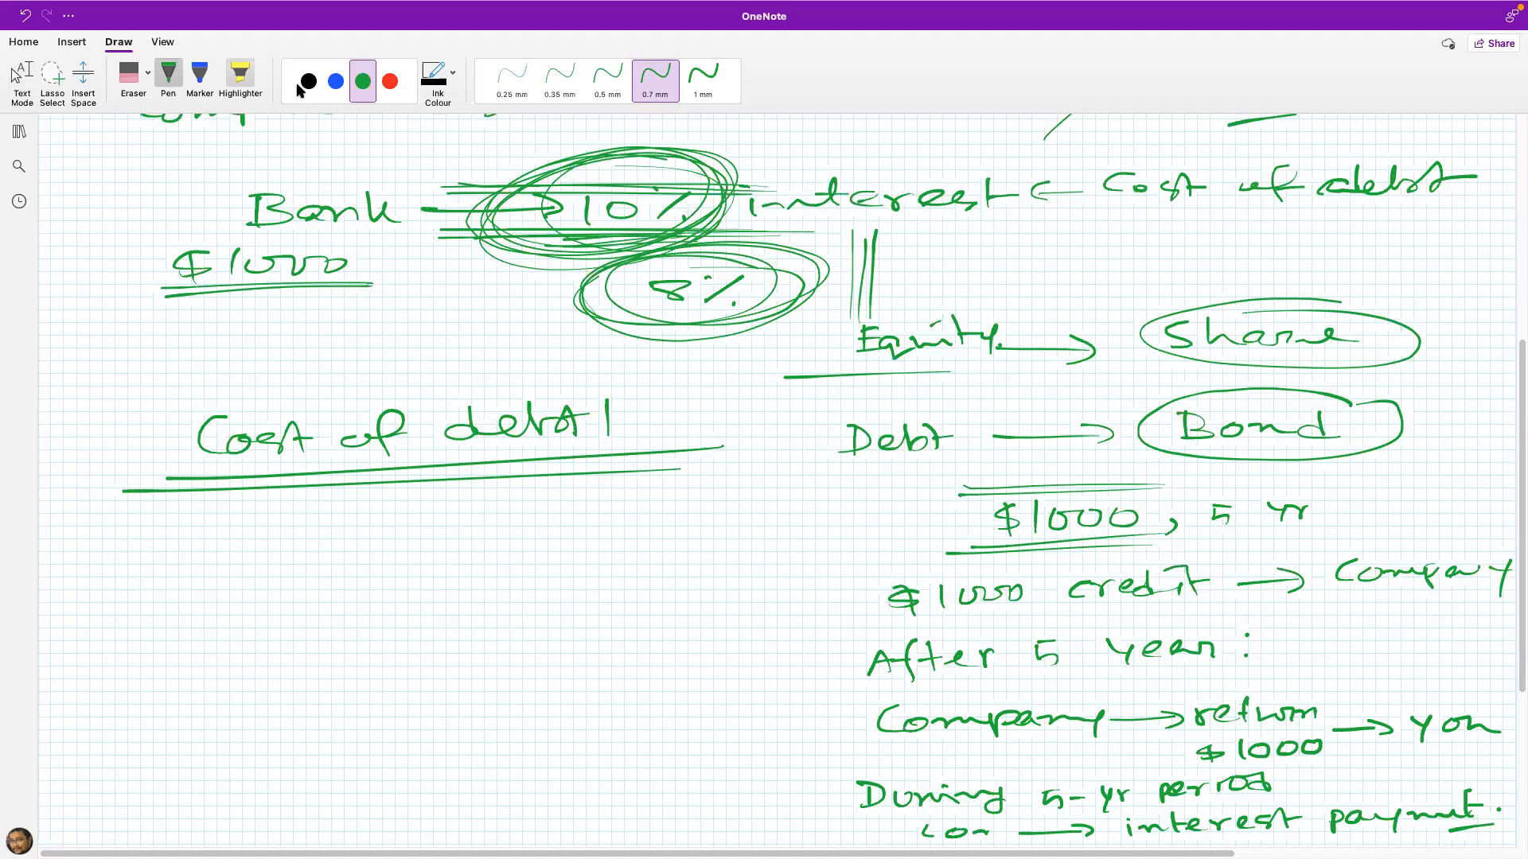
# Step: Underline "interest payment" in red and add a circled red "11%" after the bond's "5 yr" term
pyautogui.click(389, 81)
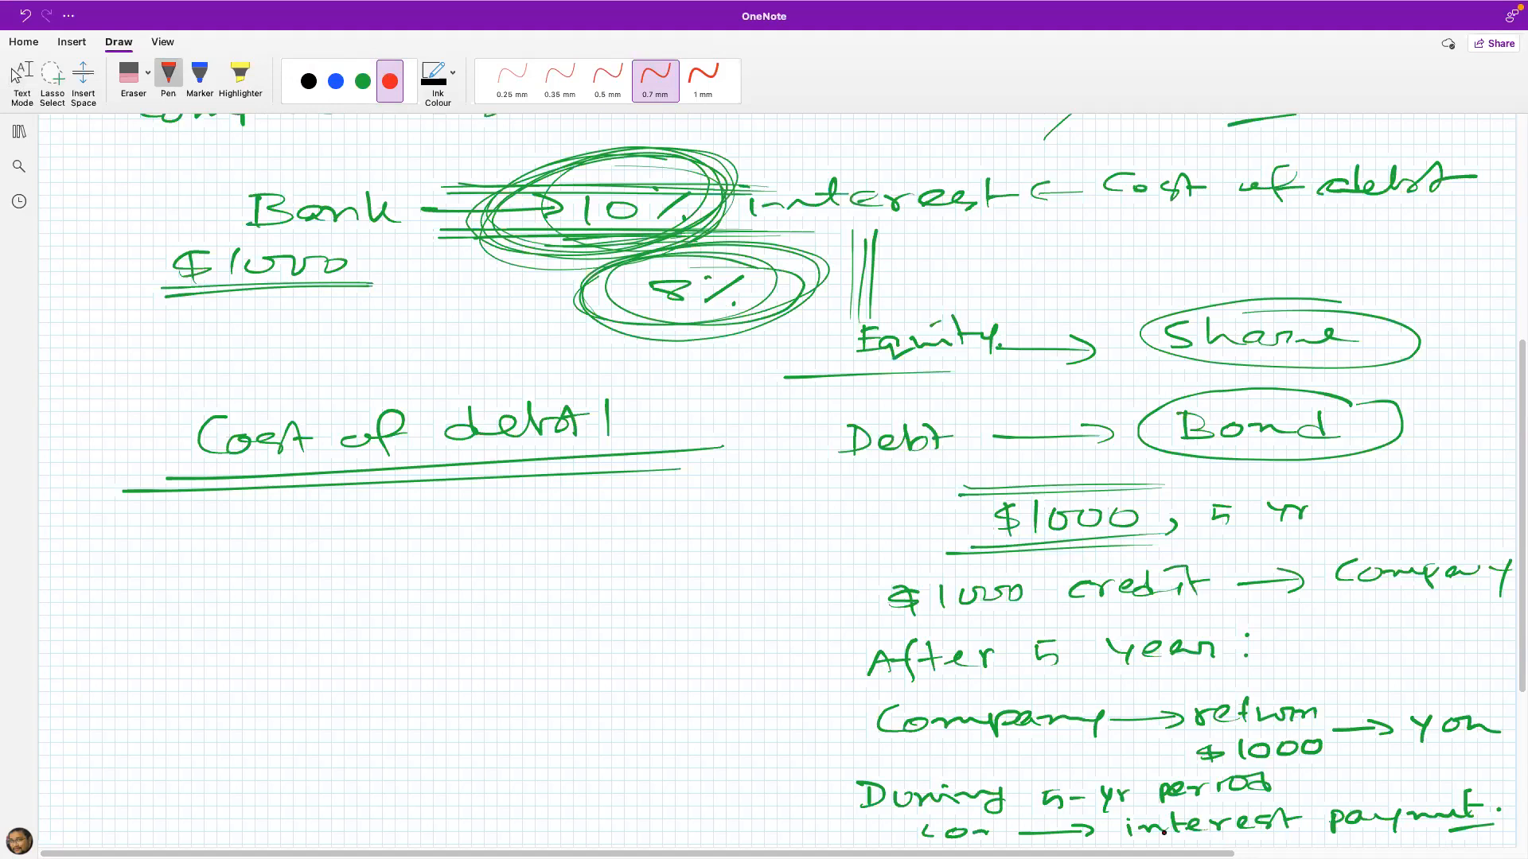
pyautogui.moveTo(1127, 839); pyautogui.dragTo(1450, 841)
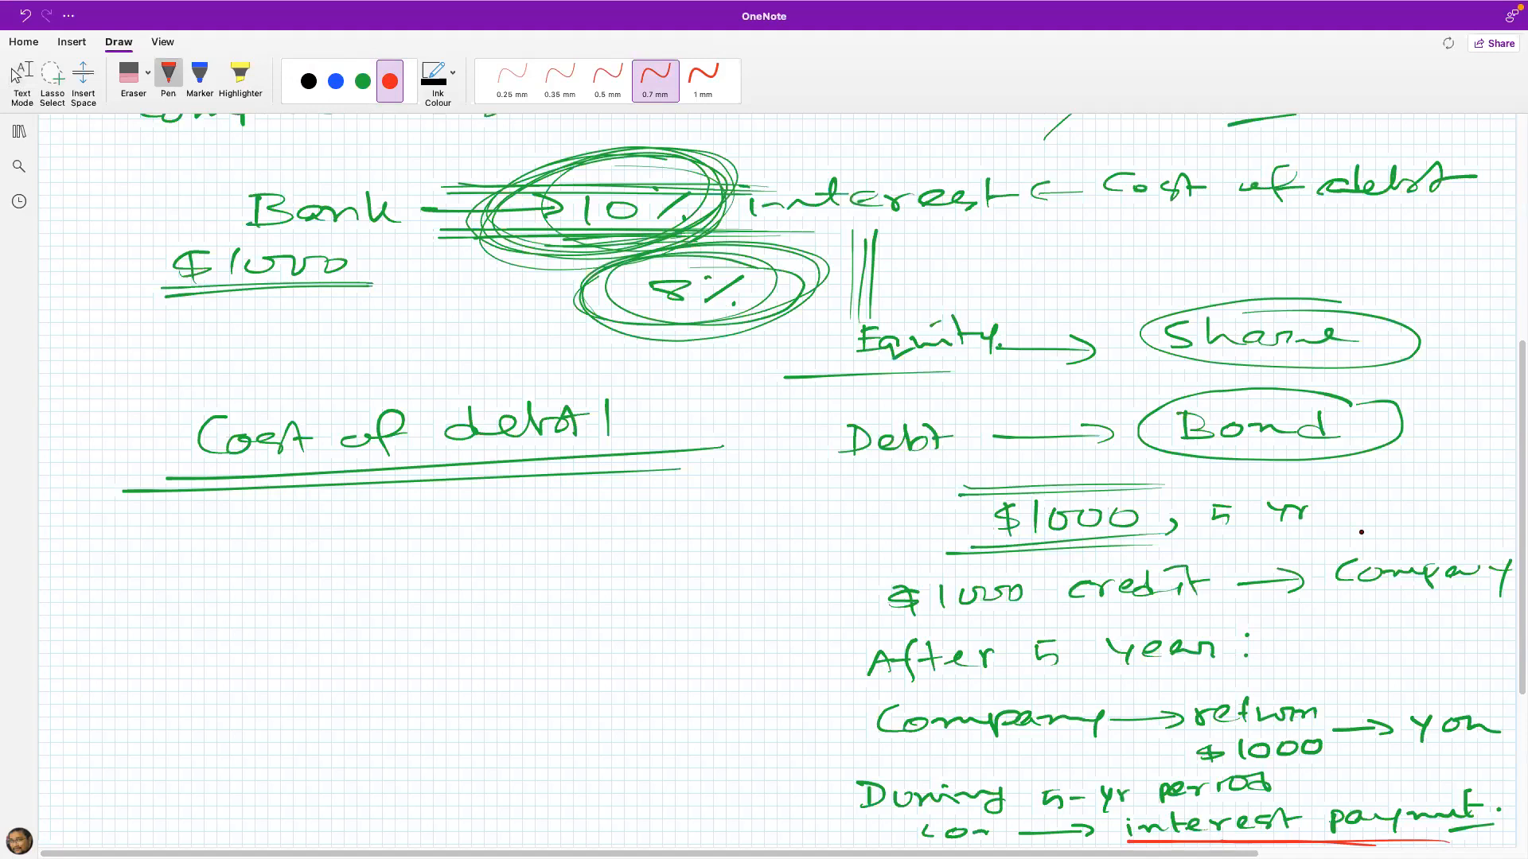
pyautogui.moveTo(1317, 516)
pyautogui.mouseDown()
pyautogui.moveTo(1311, 527)
pyautogui.moveTo(1349, 522)
pyautogui.mouseUp()
pyautogui.moveTo(1365, 502)
pyautogui.mouseDown()
pyautogui.moveTo(1363, 522)
pyautogui.moveTo(1467, 503)
pyautogui.mouseUp()
pyautogui.click(1392, 498)
pyautogui.click(1414, 516)
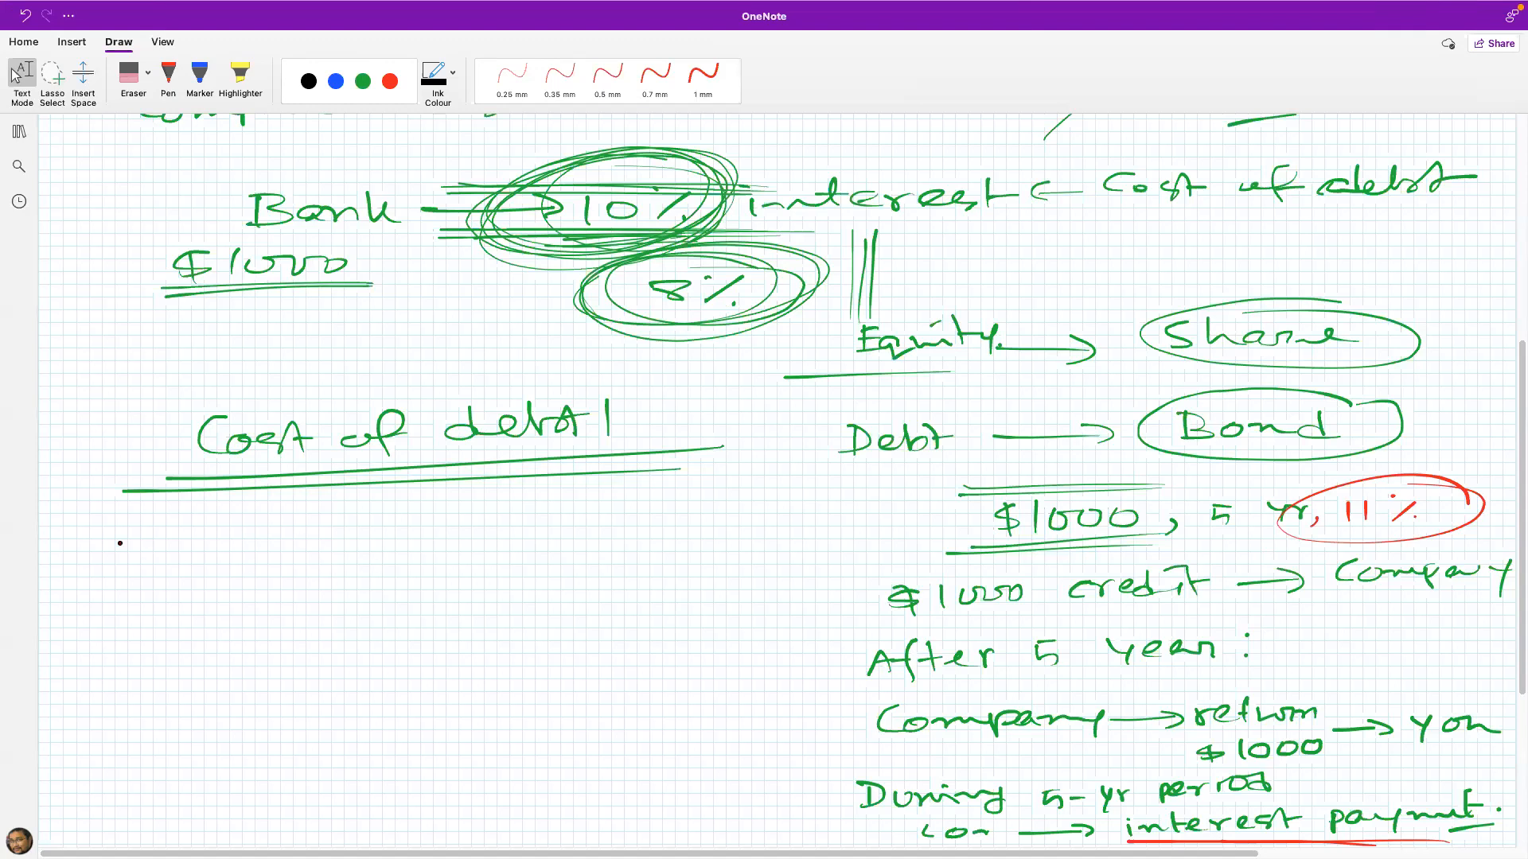
# Step: Under the "Cost of debt" heading, write red starred points "Coupon interest payment" and "Floatation cost", and underline the bond notes' "payment" again
pyautogui.moveTo(146, 524)
pyautogui.mouseDown()
pyautogui.moveTo(164, 539)
pyautogui.moveTo(144, 533)
pyautogui.moveTo(277, 538)
pyautogui.mouseUp()
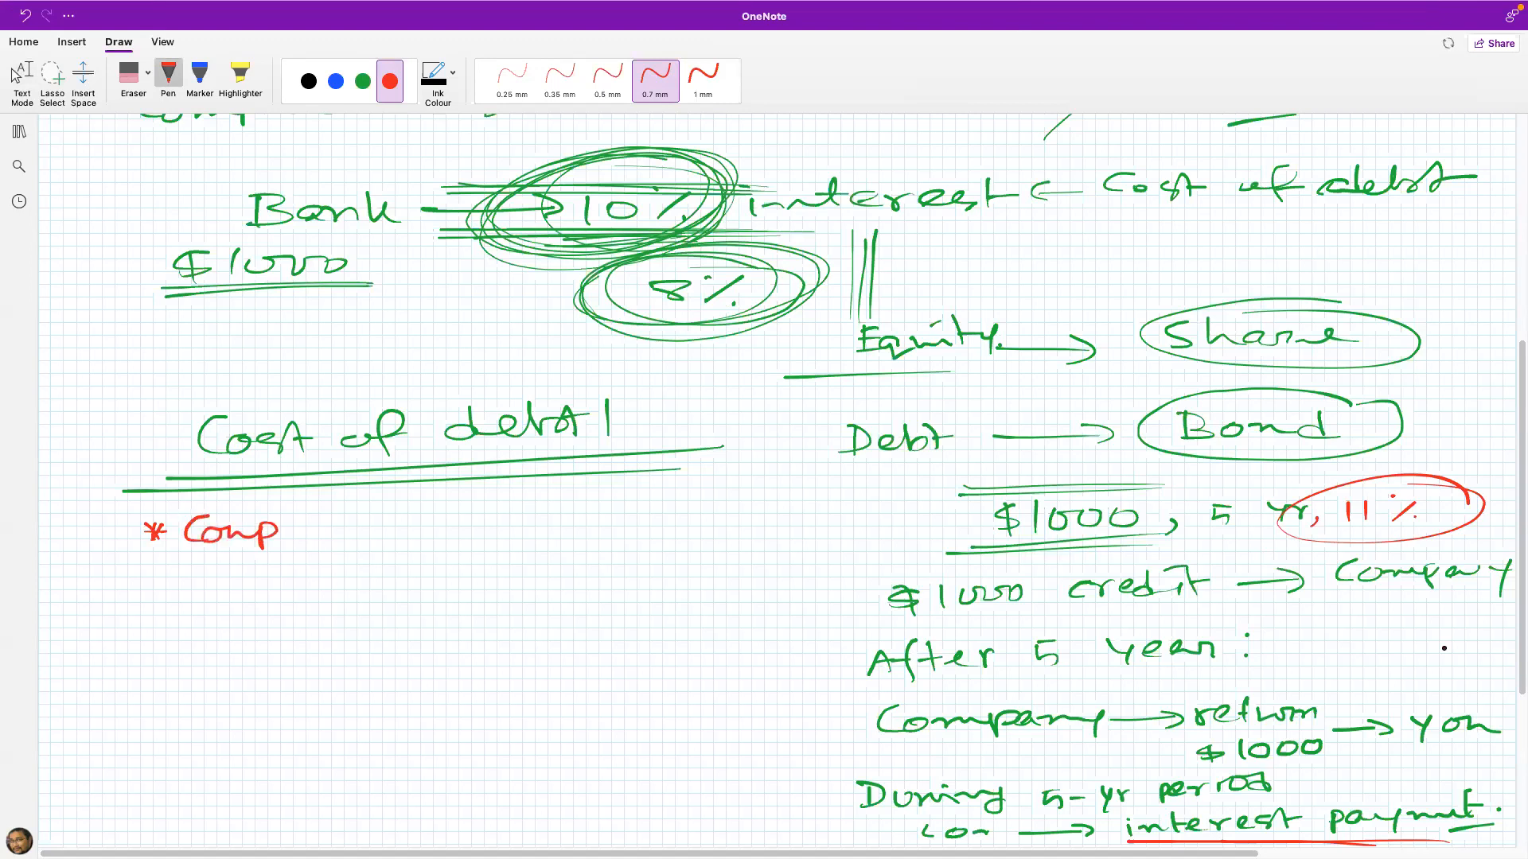
pyautogui.moveTo(1374, 835); pyautogui.dragTo(1488, 832)
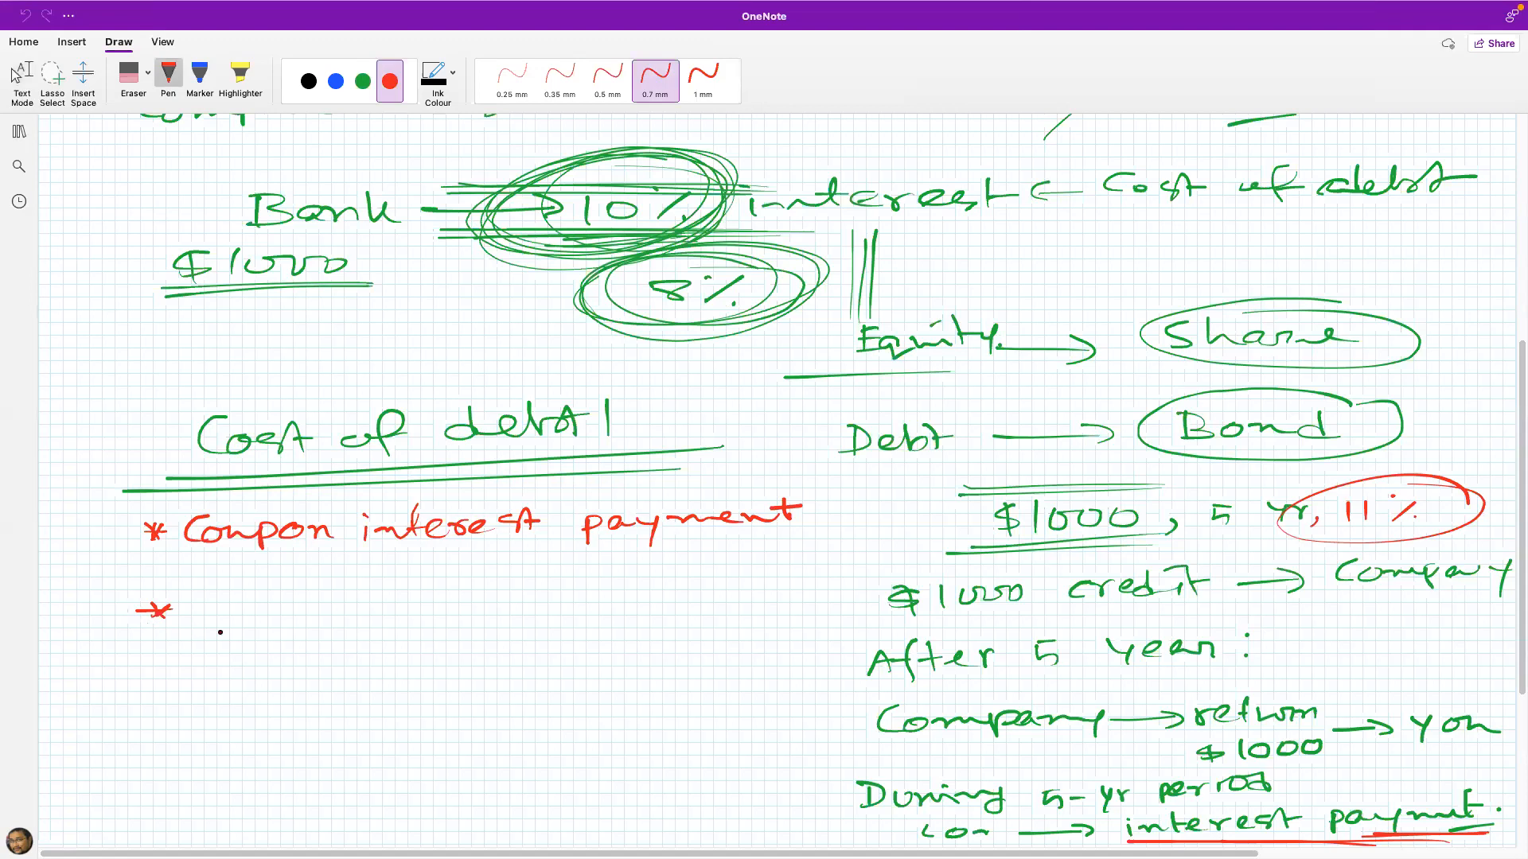
pyautogui.moveTo(193, 615); pyautogui.dragTo(208, 587)
pyautogui.moveTo(188, 606); pyautogui.dragTo(211, 604)
pyautogui.moveTo(228, 584); pyautogui.dragTo(269, 613)
pyautogui.moveTo(279, 583); pyautogui.dragTo(284, 611)
pyautogui.moveTo(268, 601); pyautogui.dragTo(329, 611)
pyautogui.moveTo(341, 579); pyautogui.dragTo(353, 611)
pyautogui.moveTo(321, 594); pyautogui.dragTo(425, 608)
pyautogui.moveTo(463, 595); pyautogui.dragTo(458, 612)
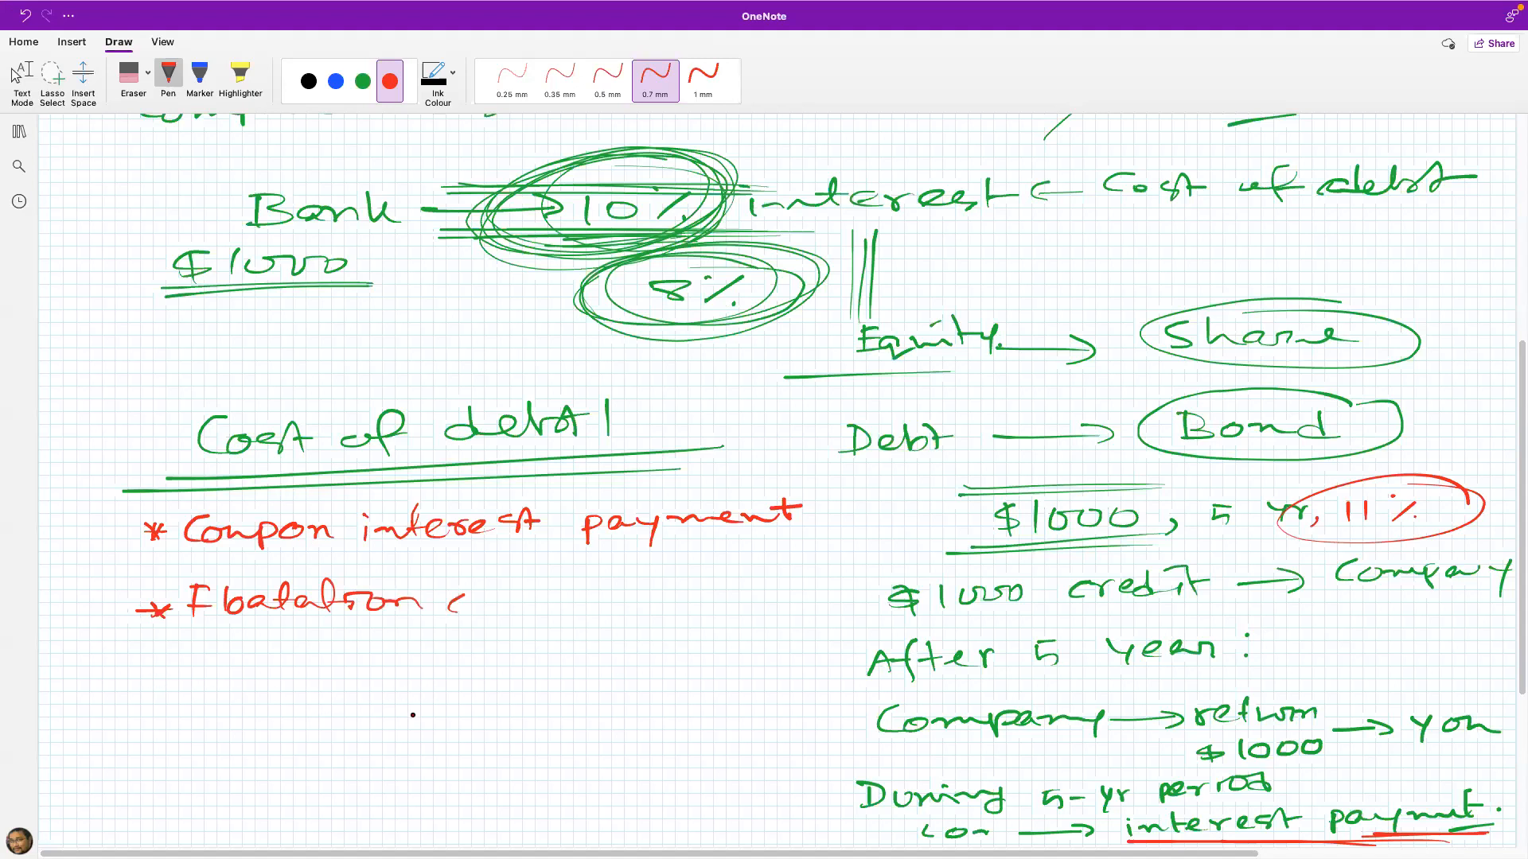
pyautogui.moveTo(477, 599); pyautogui.dragTo(500, 611)
pyautogui.moveTo(514, 586); pyautogui.dragTo(517, 611)
pyautogui.moveTo(495, 600); pyautogui.dragTo(549, 595)
# Step: Add a third red starred point "Interest tax benefit" and draw a blue curved bracket beside the list
pyautogui.moveTo(153, 671); pyautogui.dragTo(170, 685)
pyautogui.moveTo(204, 654); pyautogui.dragTo(205, 680)
pyautogui.moveTo(211, 672); pyautogui.dragTo(418, 673)
pyautogui.moveTo(444, 659)
pyautogui.mouseDown()
pyautogui.moveTo(470, 676)
pyautogui.moveTo(628, 678)
pyautogui.moveTo(677, 659)
pyautogui.mouseUp()
pyautogui.click(696, 659)
pyautogui.moveTo(653, 685); pyautogui.dragTo(689, 679)
pyautogui.press('Escape')
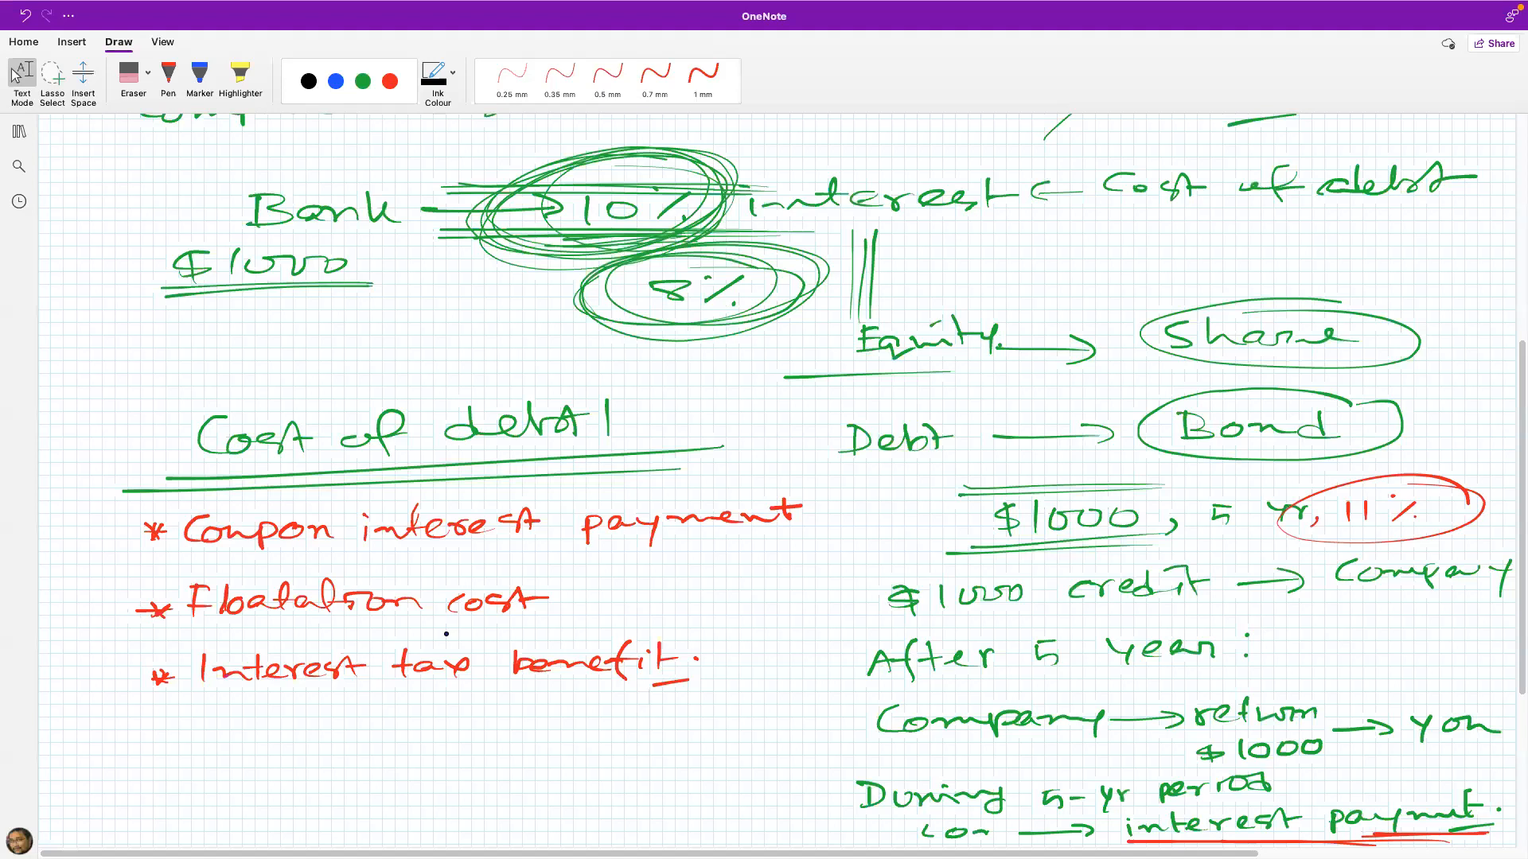
pyautogui.click(335, 81)
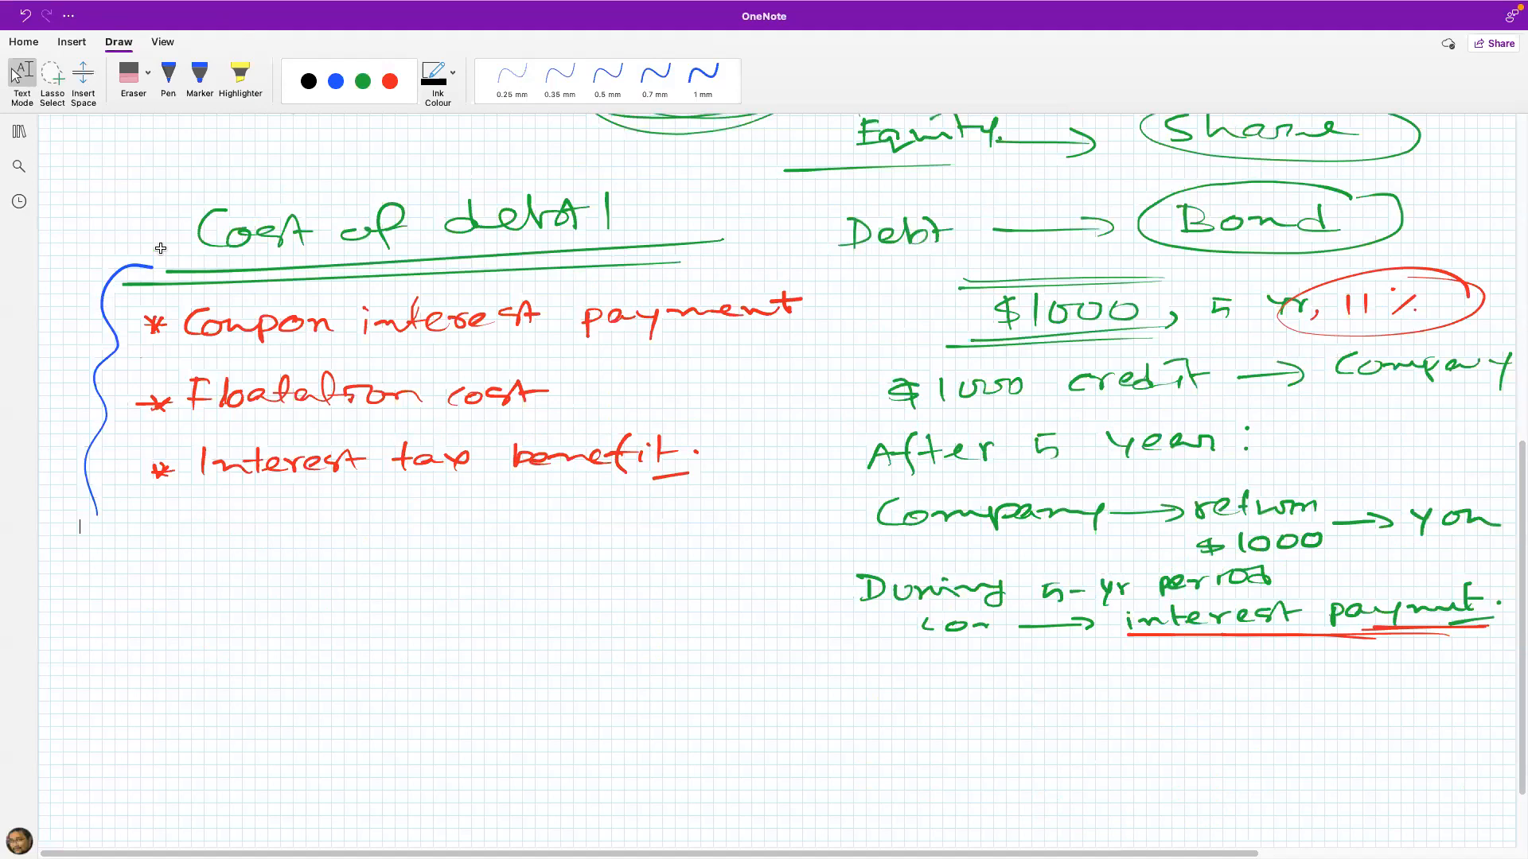
pyautogui.scroll(-3, 160, 248)
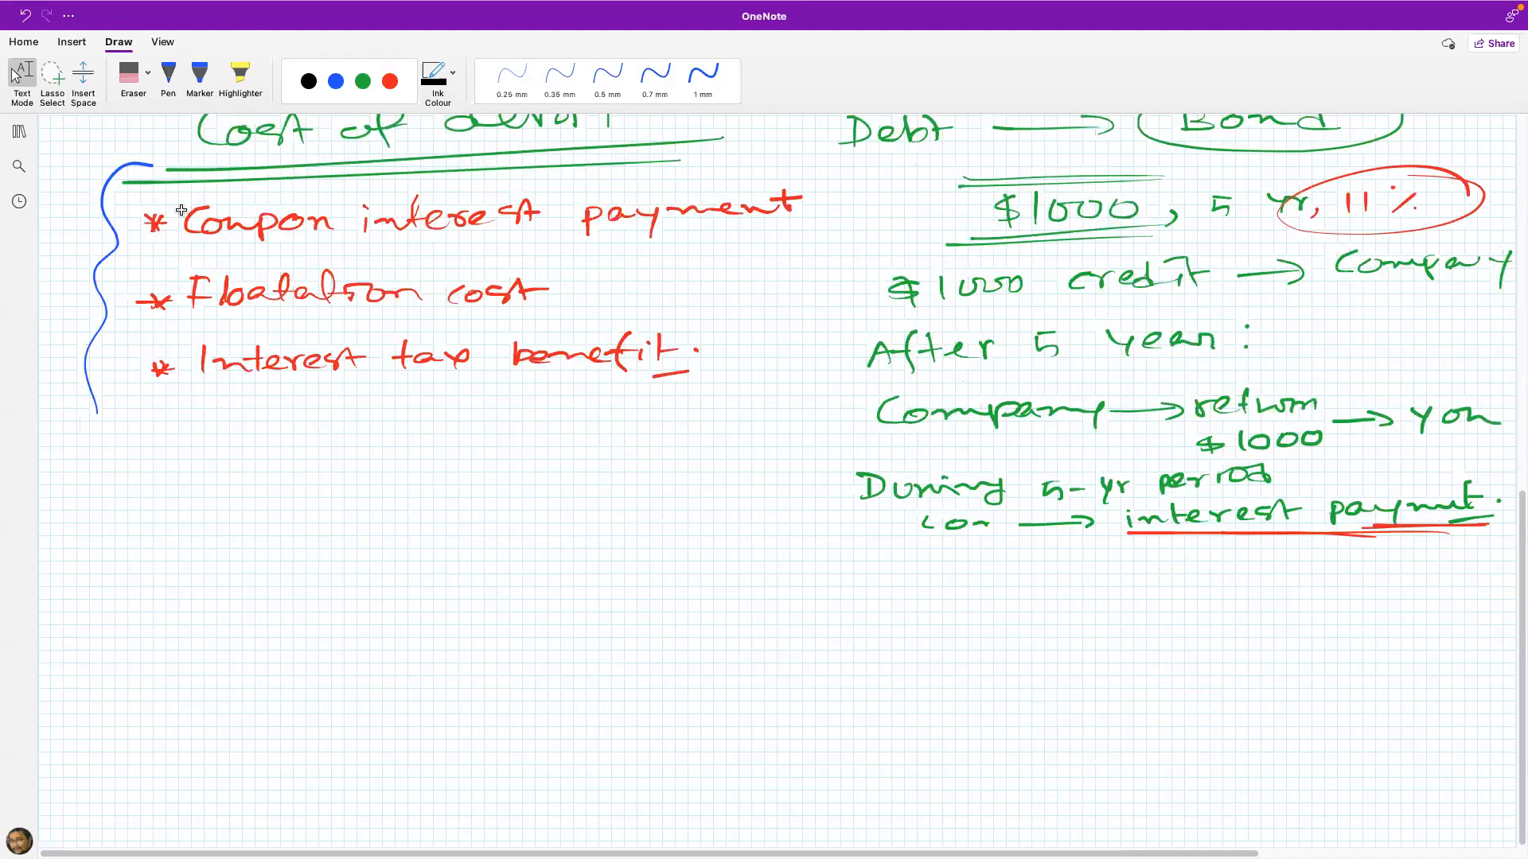
# Step: Switch to the blank Excel workbook and show it in full screen
pyautogui.hotkey('ctrl', 'Left')
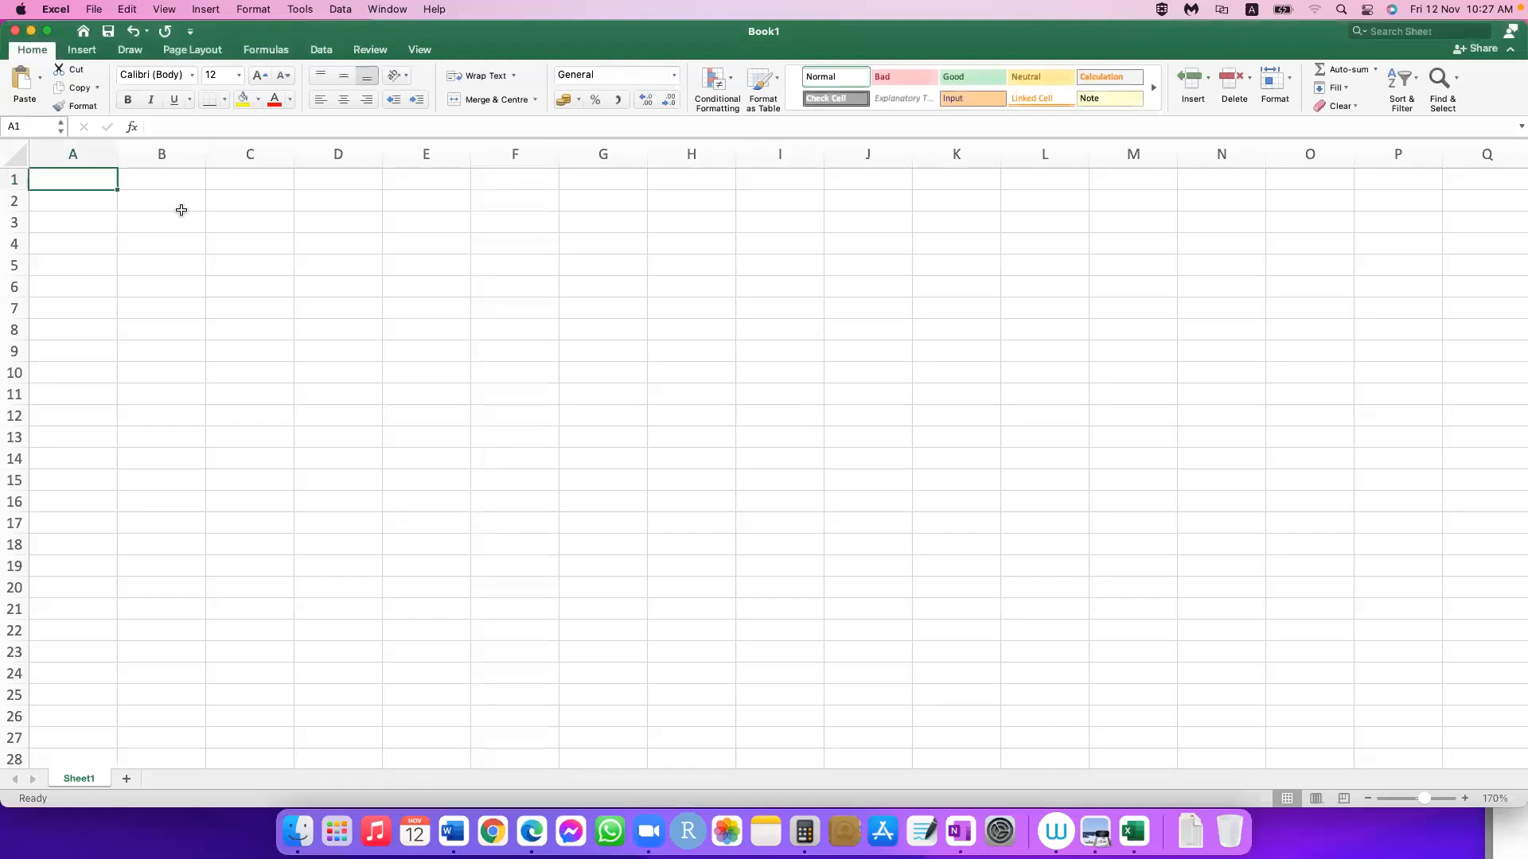
pyautogui.press('Return')
pyautogui.press('ctrl+super+f')
# Step: Enter the label "Face value of the bond," in cell B2
pyautogui.press('Right')
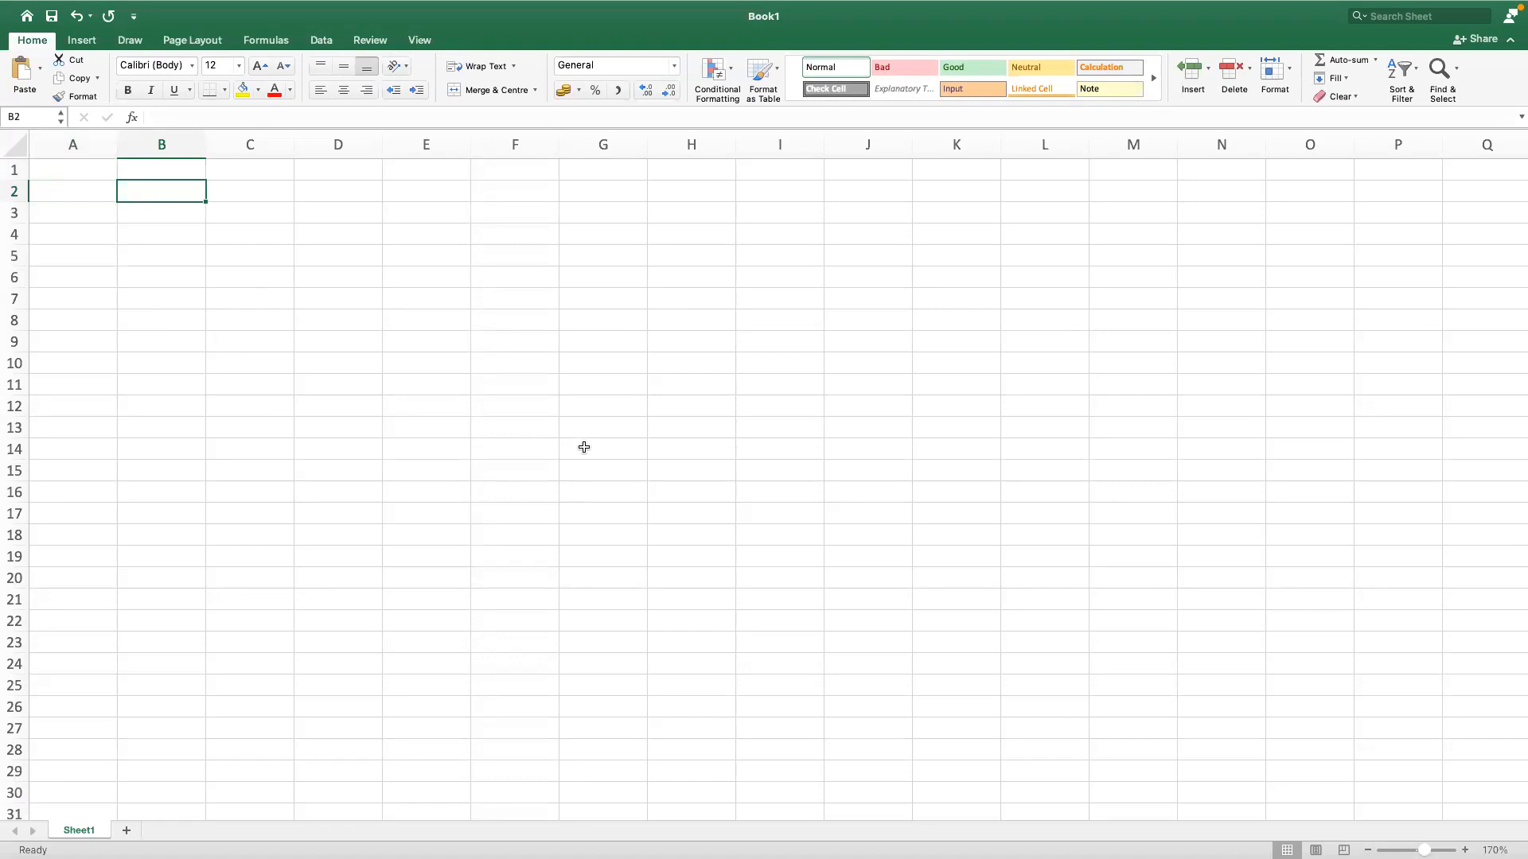
pyautogui.write('Face val')
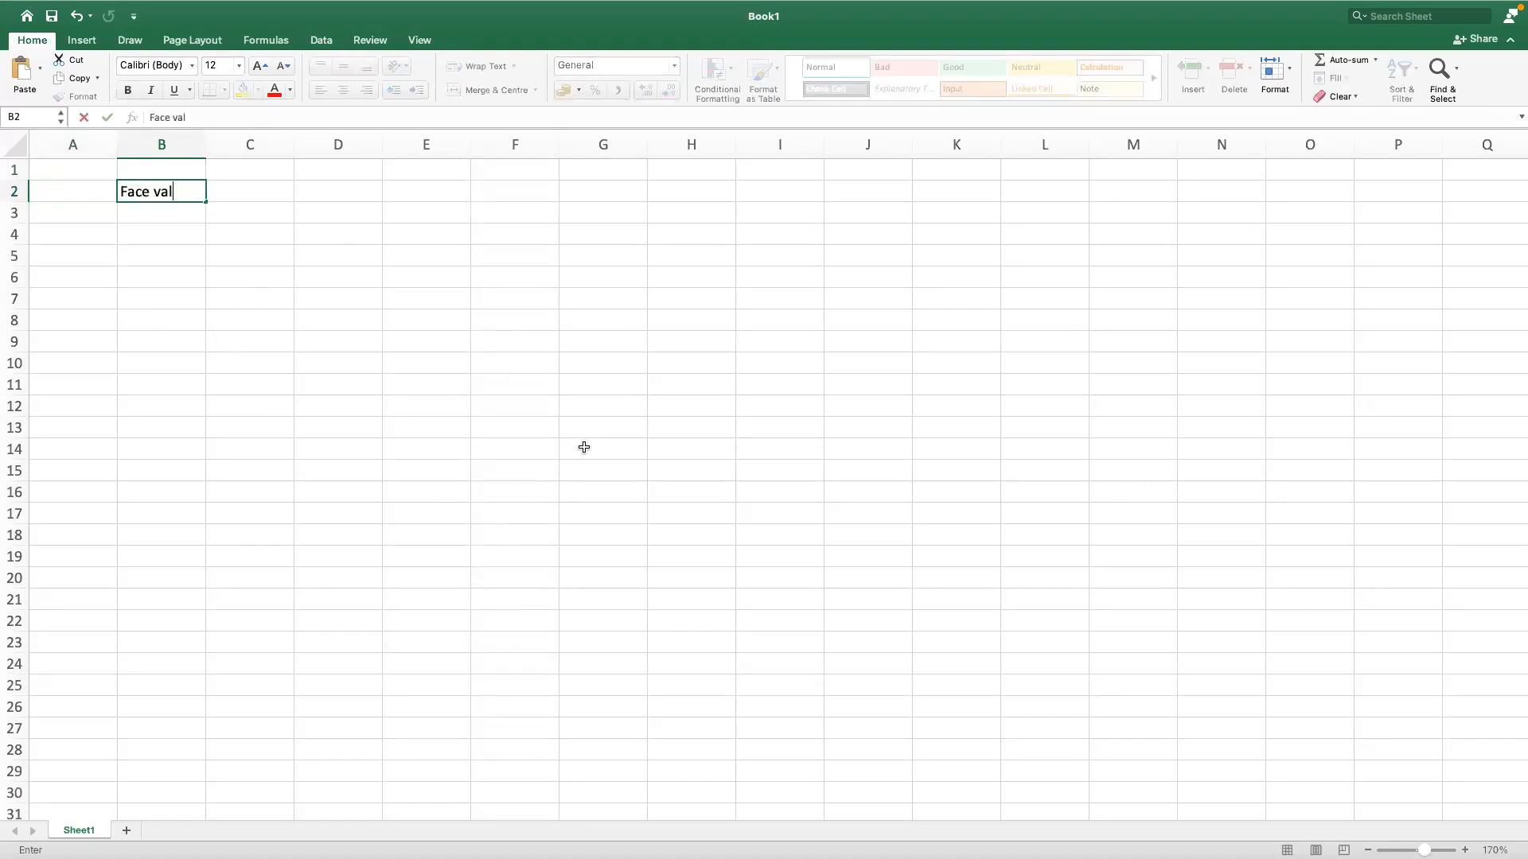
pyautogui.write('ue of he')
pyautogui.press('BackSpace')
pyautogui.press('BackSpace')
pyautogui.press('BackSpace')
pyautogui.write('the bond')
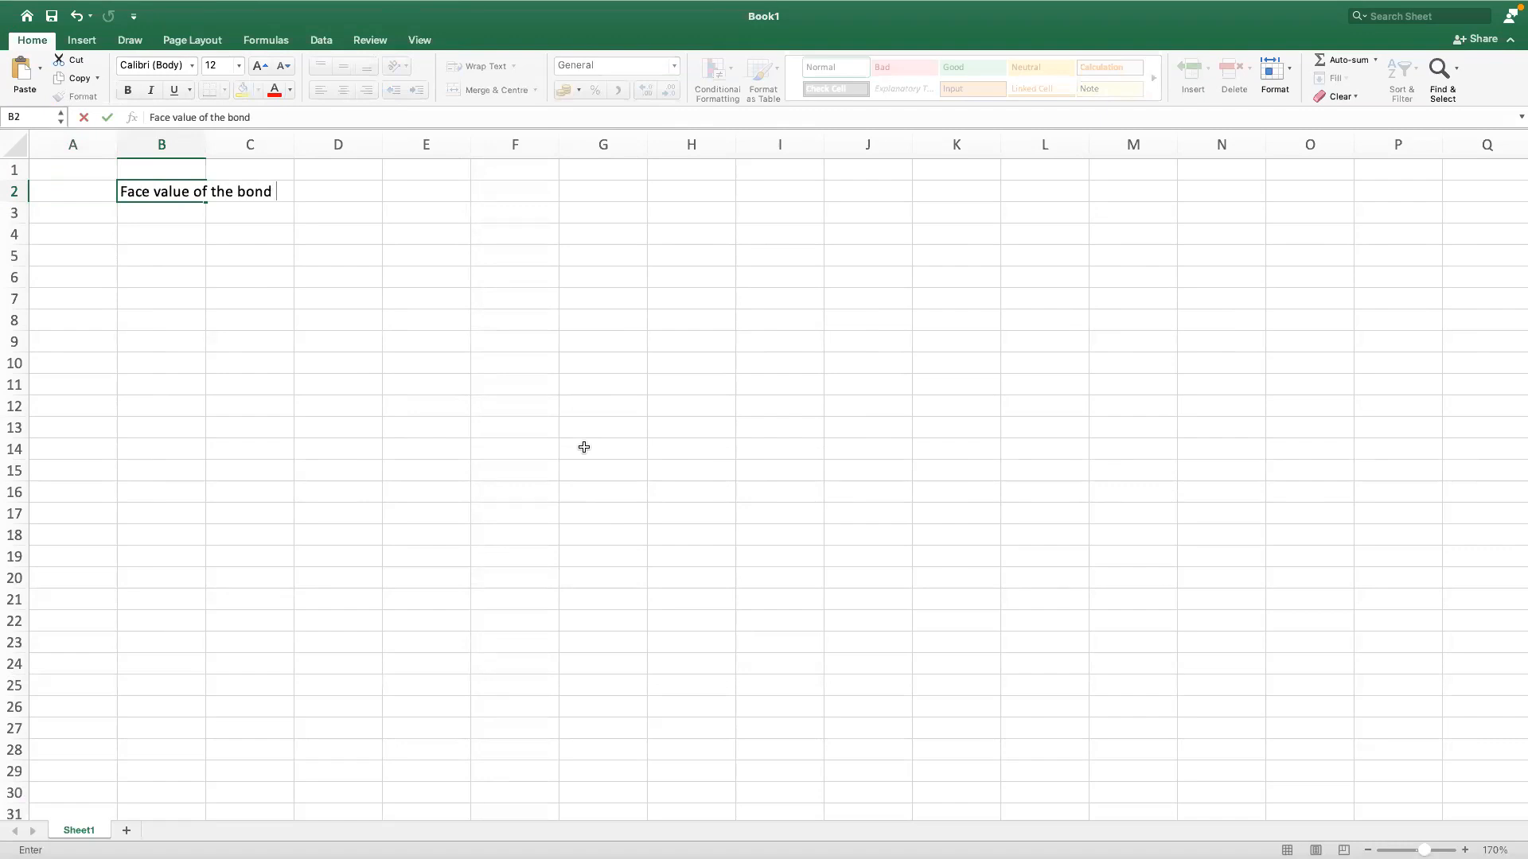
pyautogui.press('BackSpace')
pyautogui.write(',')
pyautogui.press('Return')
# Step: Enter "F =" in cell E2 and the face value 1000 in cell F2
pyautogui.press('Right')
pyautogui.press('Right')
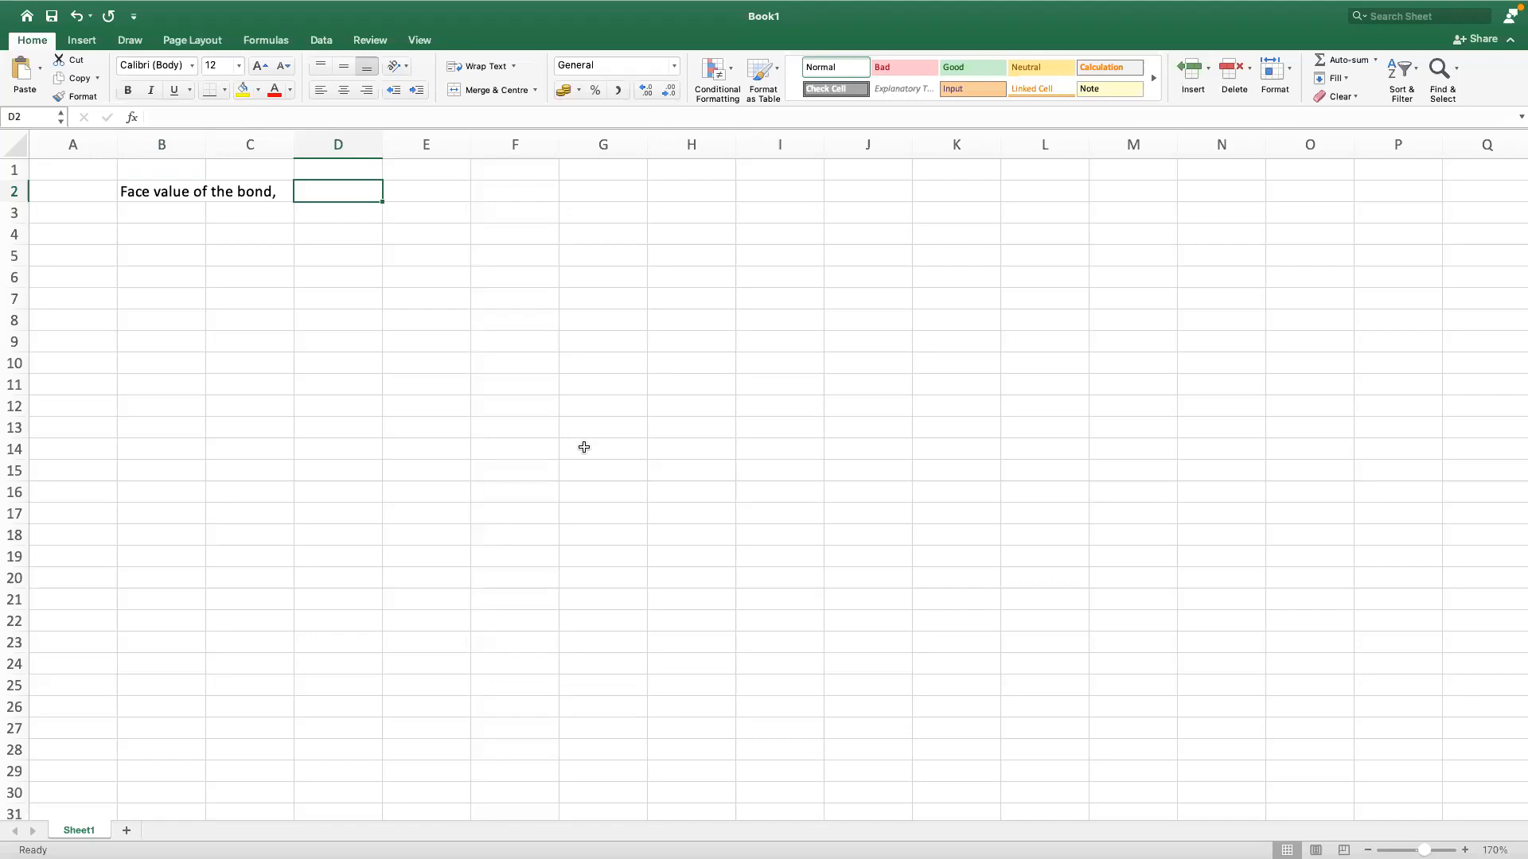
pyautogui.press('Right')
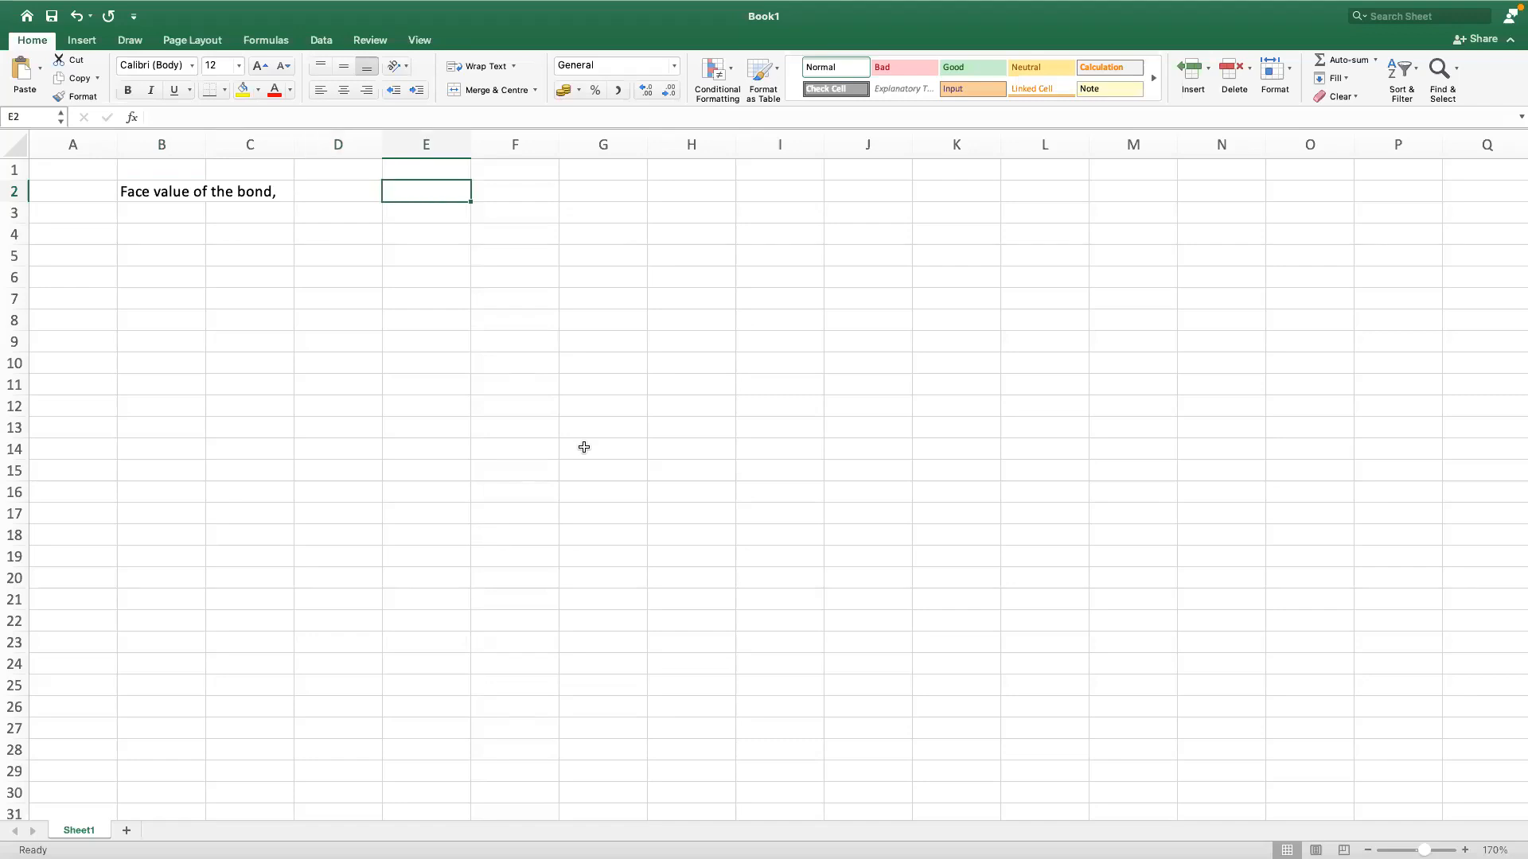
pyautogui.write('F -')
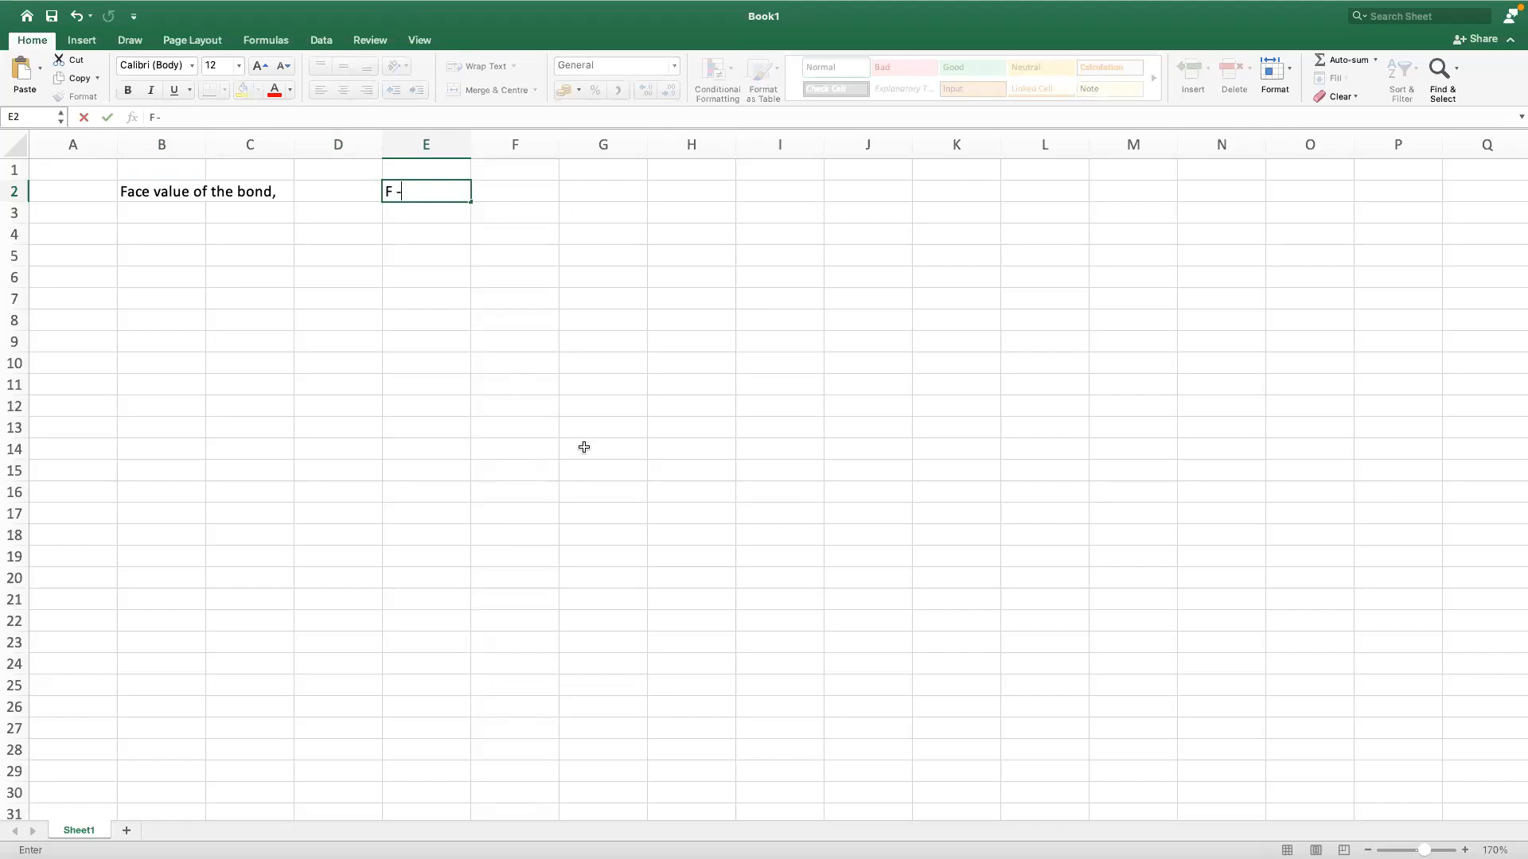
pyautogui.press('BackSpace')
pyautogui.write('=')
pyautogui.press('Right')
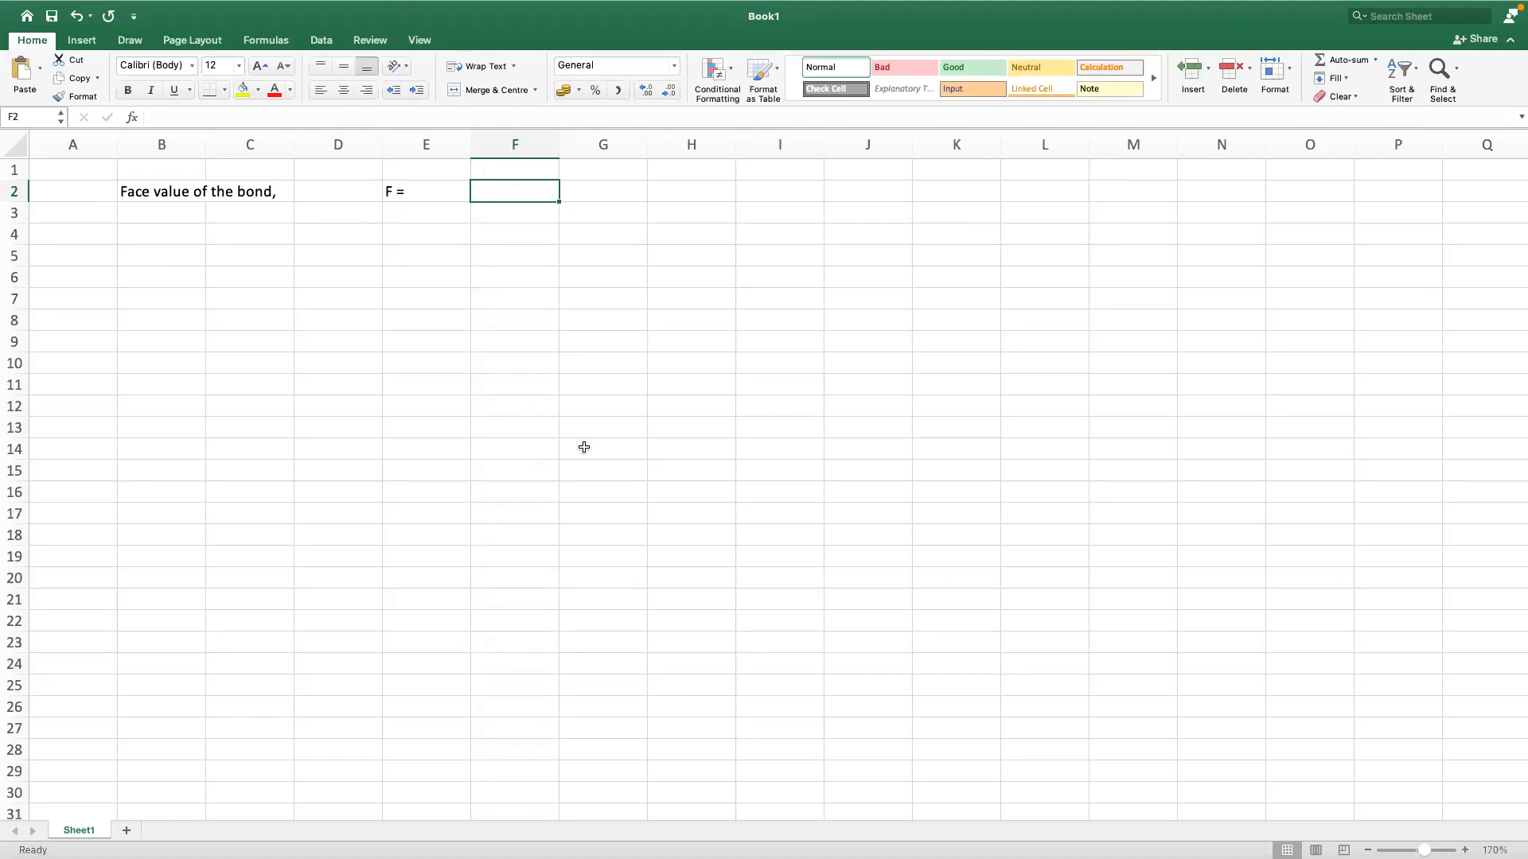
pyautogui.write('1000')
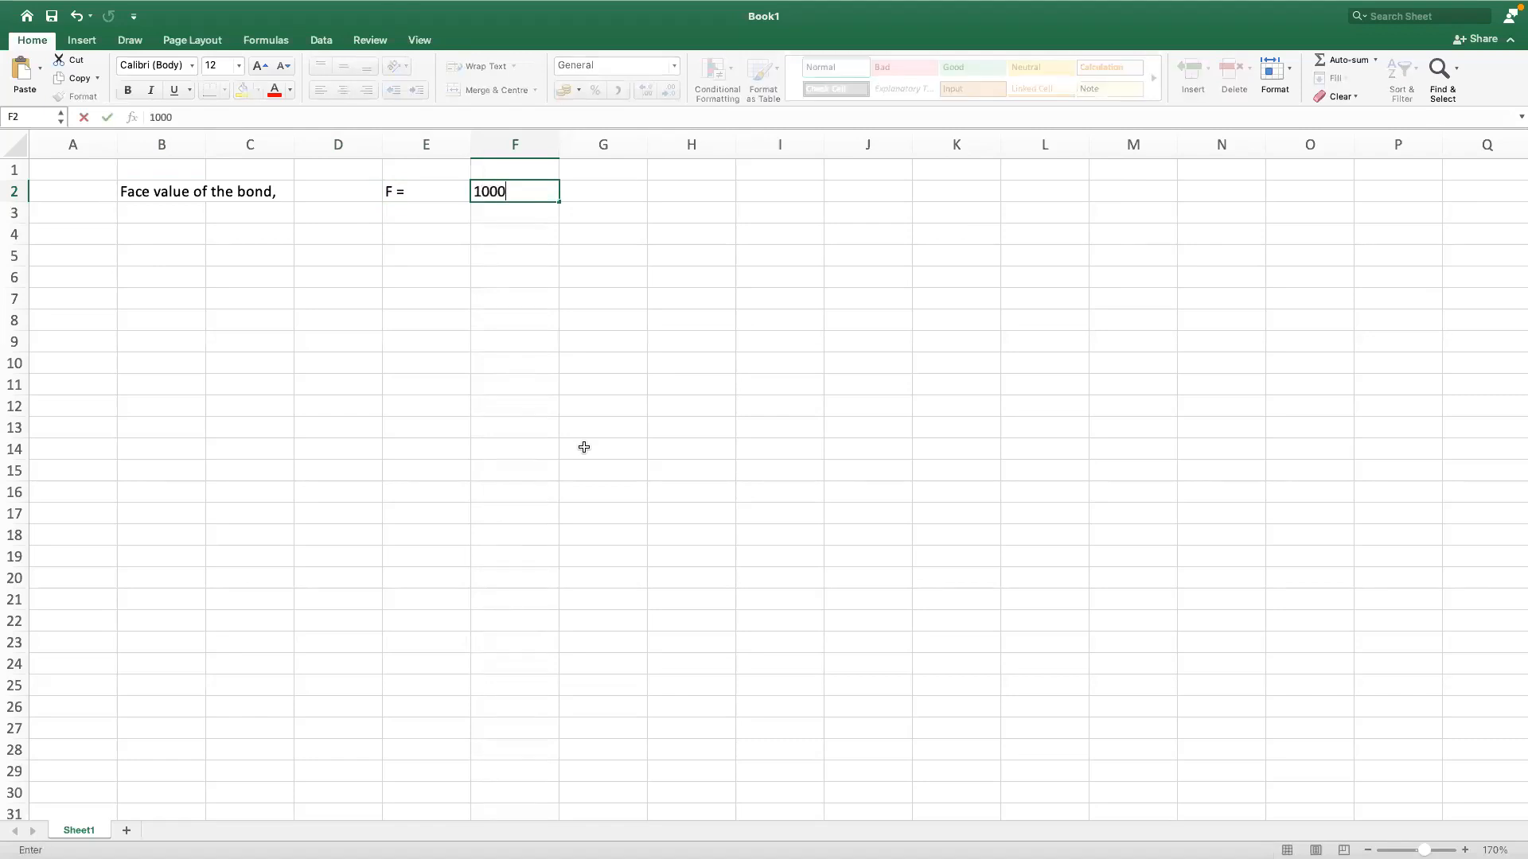
pyautogui.press('Return')
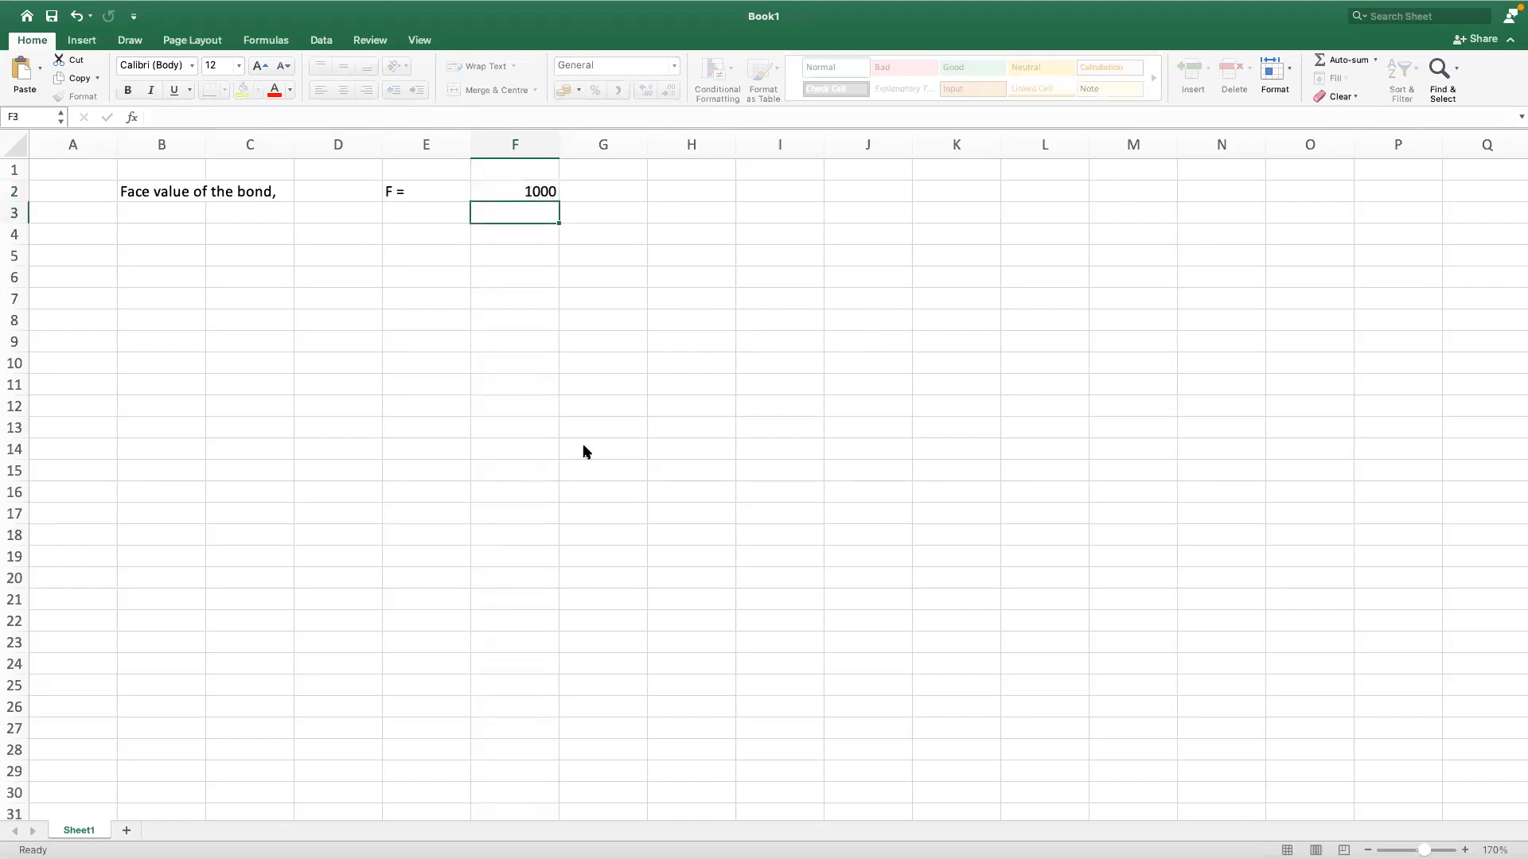
# Step: Enter the label "Market price of the bond" in cell B3
pyautogui.click(171, 211)
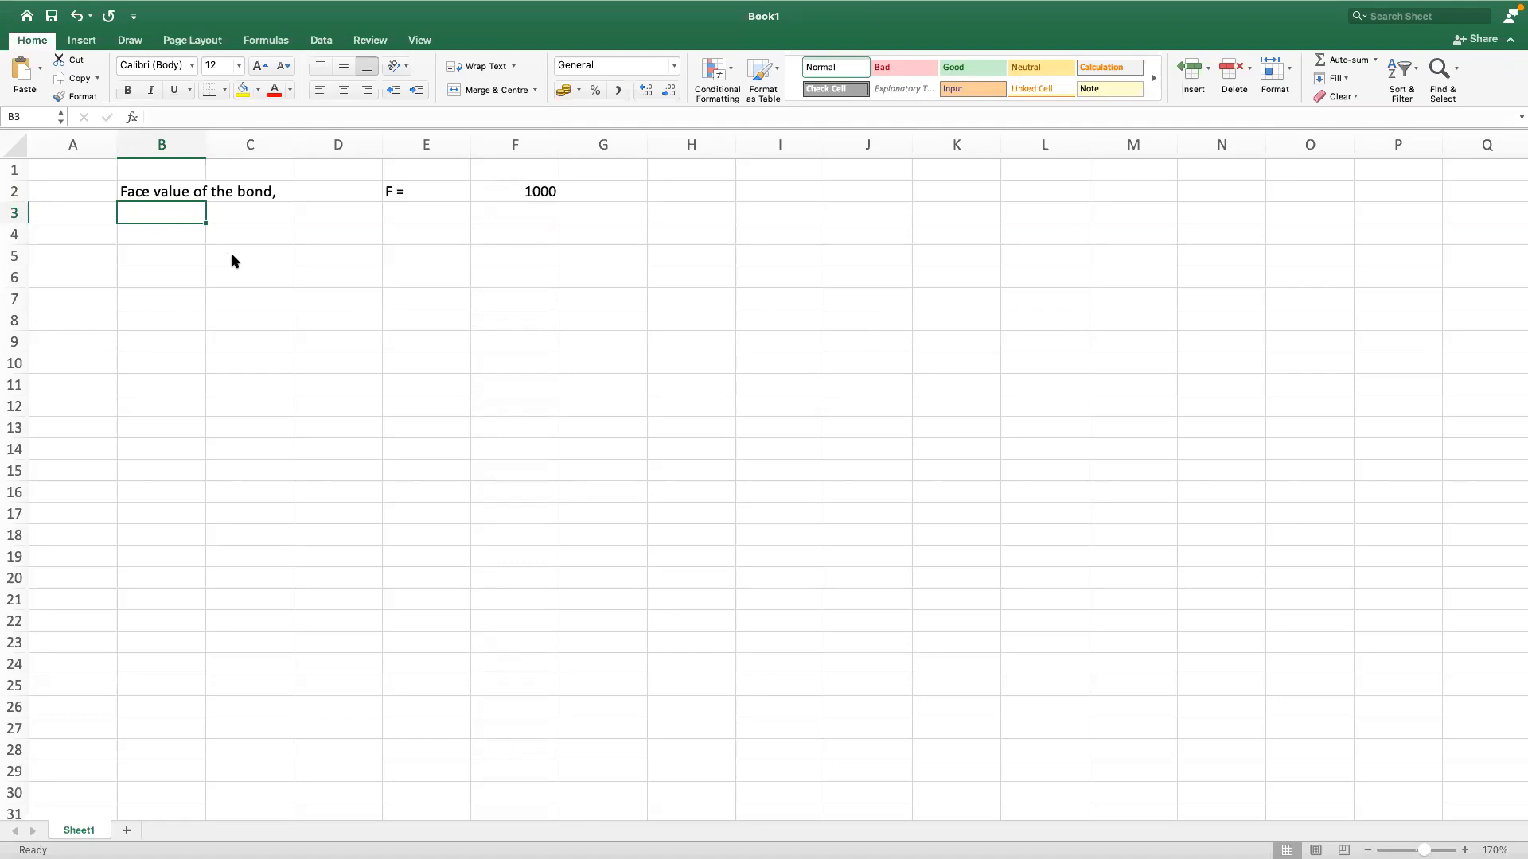
pyautogui.click(178, 221)
pyautogui.write('Market p')
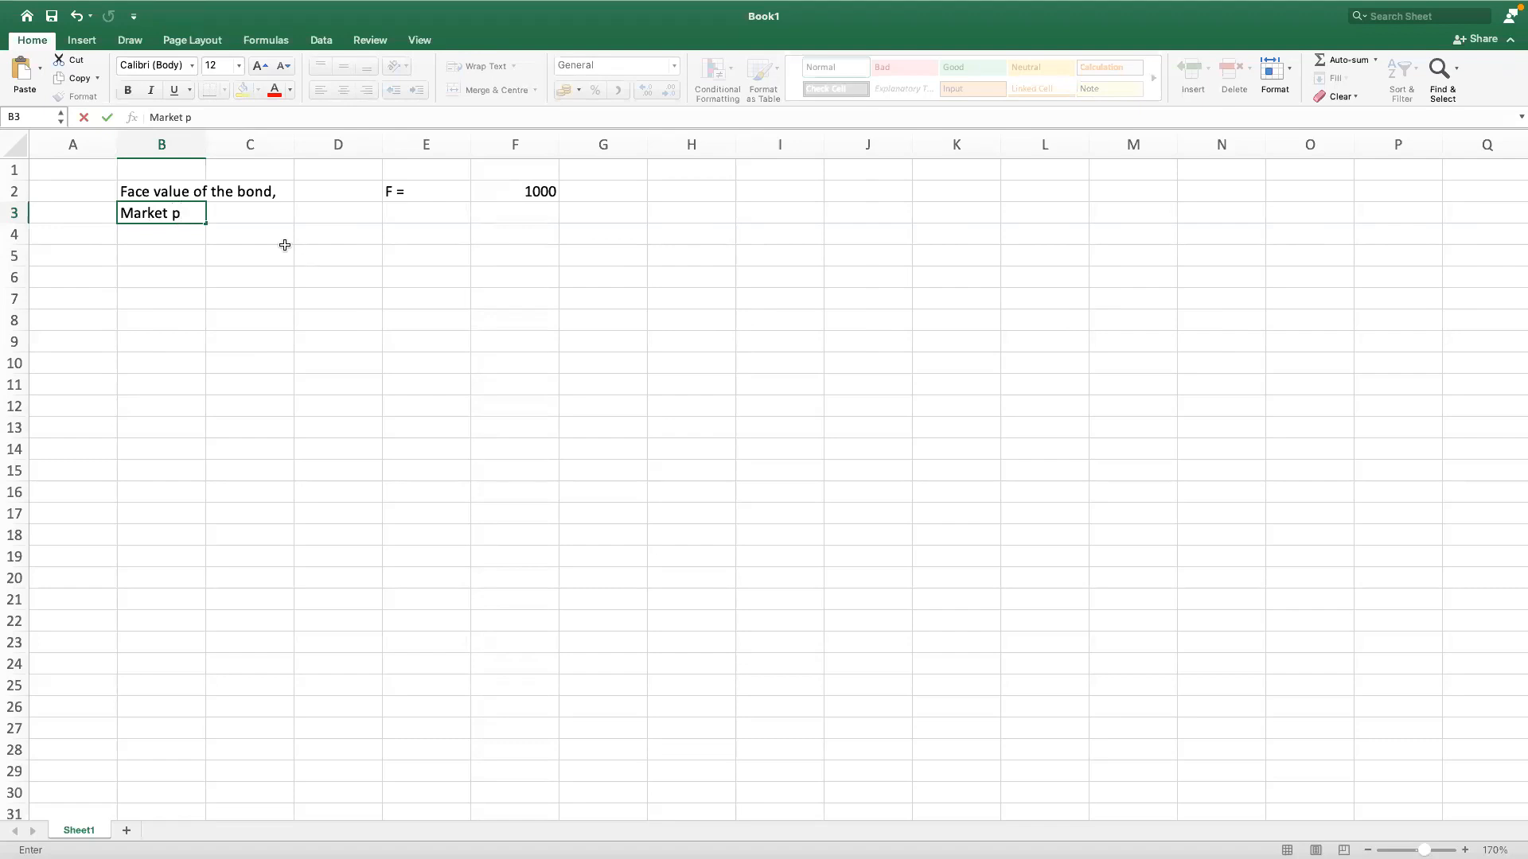
pyautogui.click(191, 216)
pyautogui.press('BackSpace')
pyautogui.write('price of the bonf')
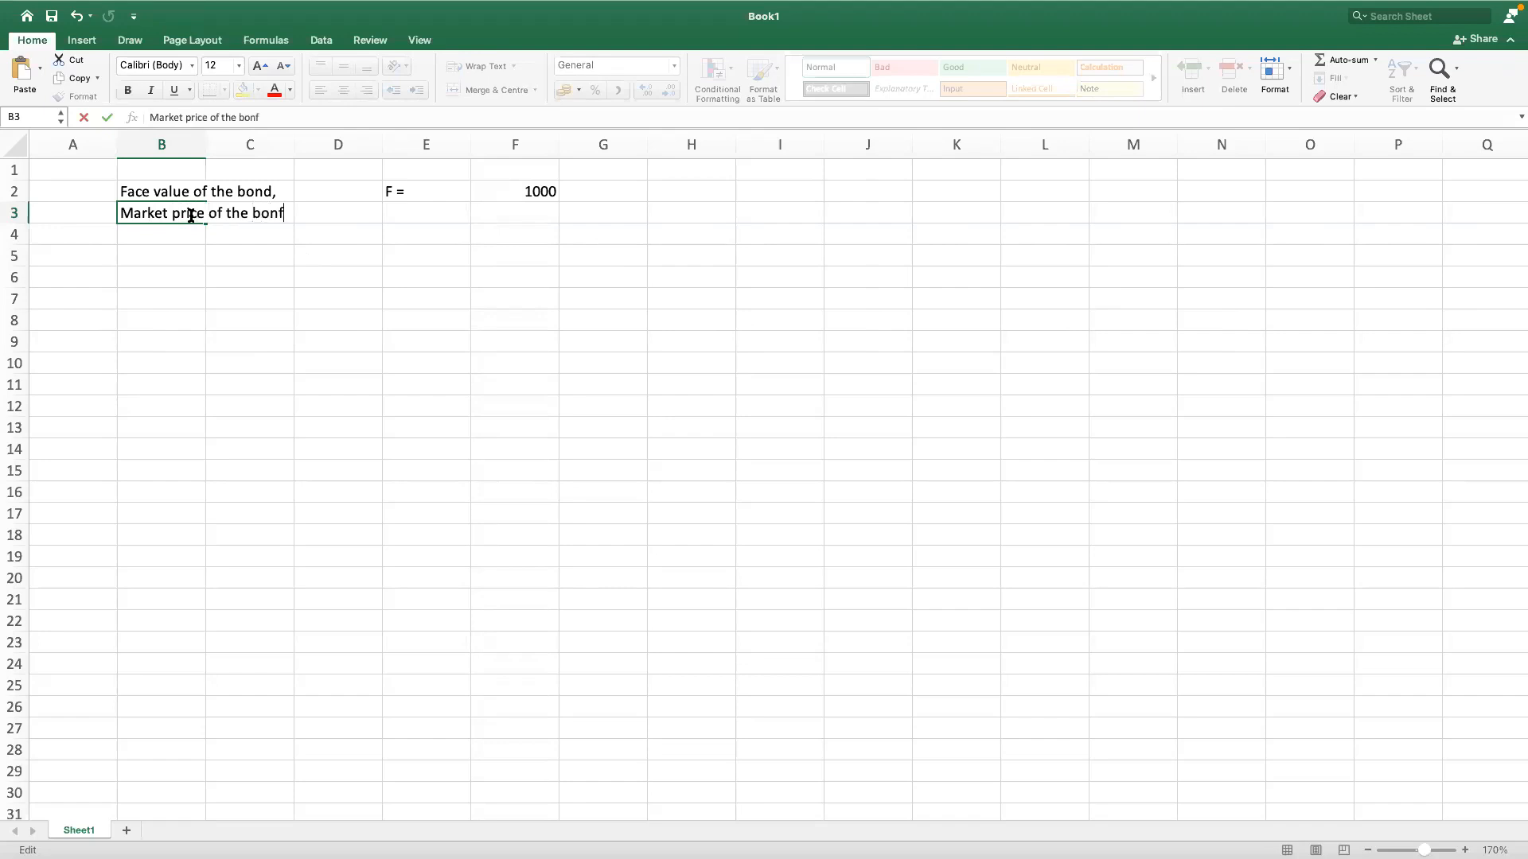
pyautogui.press('BackSpace')
pyautogui.write('d')
pyautogui.press('Return')
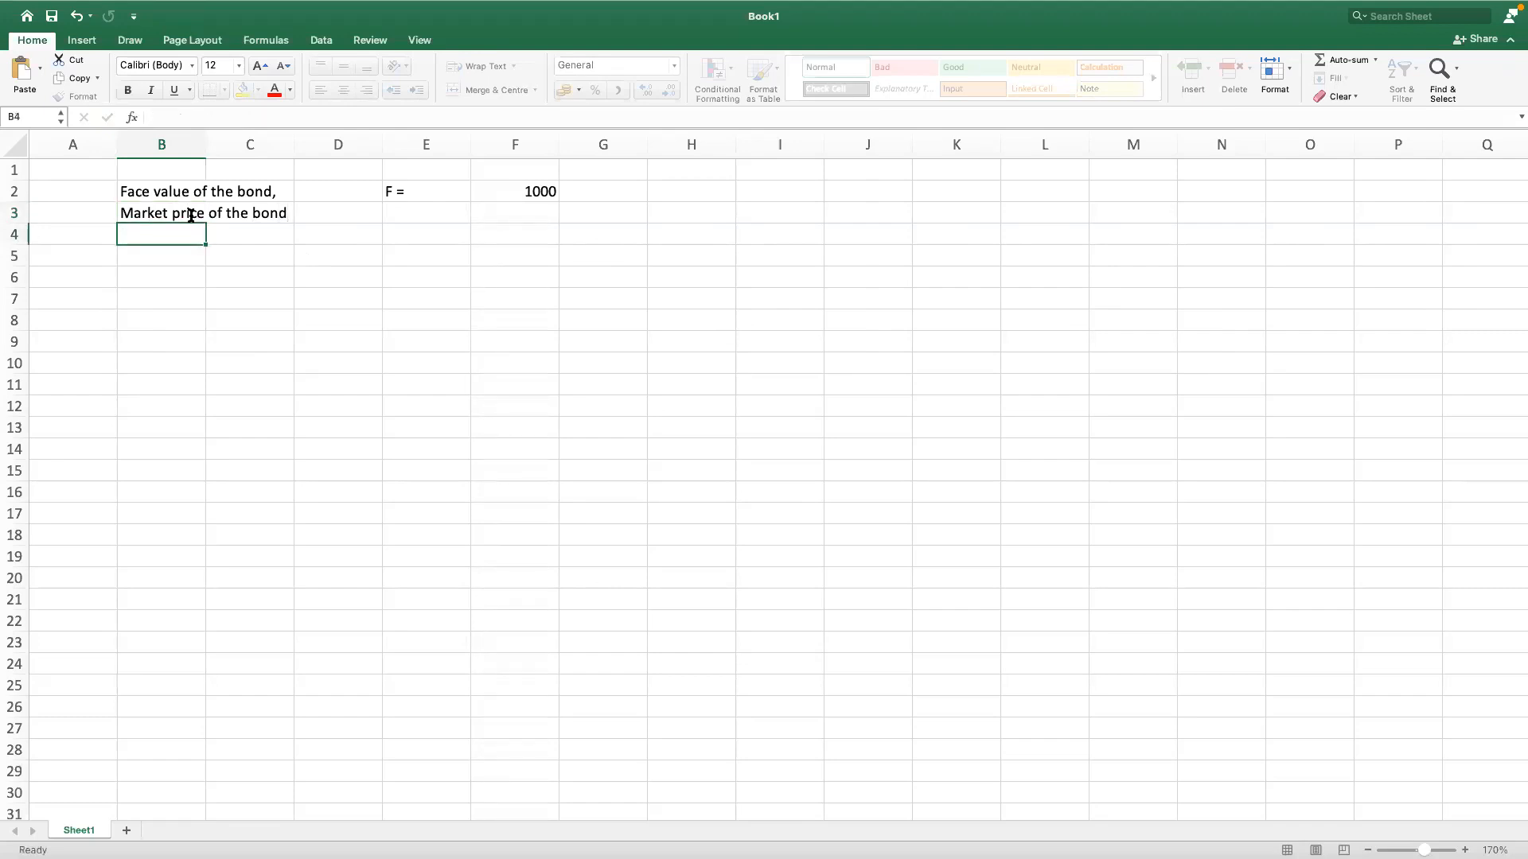
# Step: Enter "P =" in cell E3 and the market price 1150 in cell F3
pyautogui.press('Up')
pyautogui.press('Right')
pyautogui.press('Right')
pyautogui.press('Right')
pyautogui.write('P =')
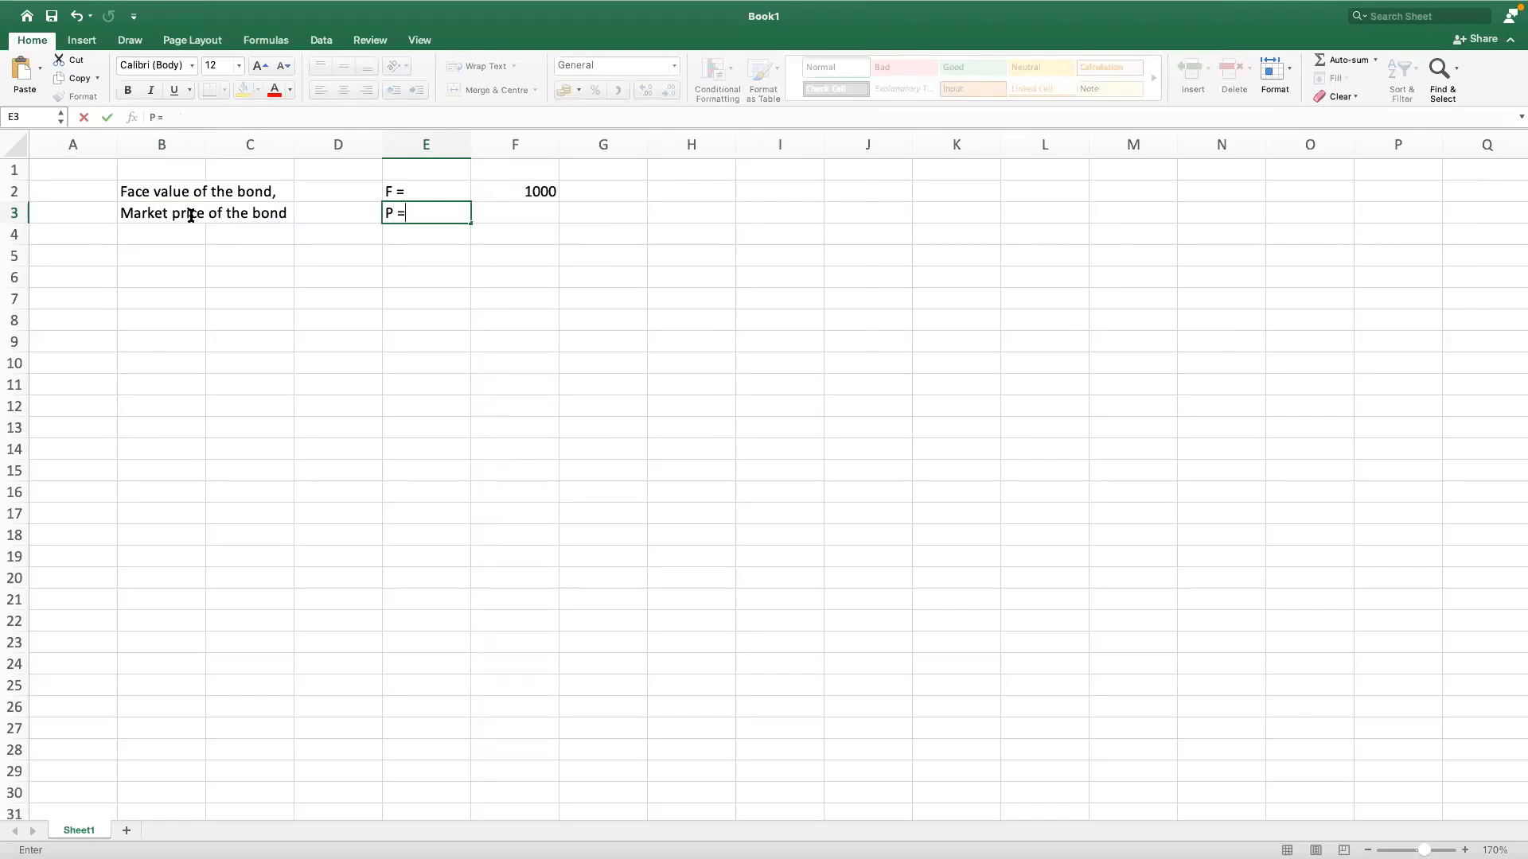
pyautogui.press('Tab')
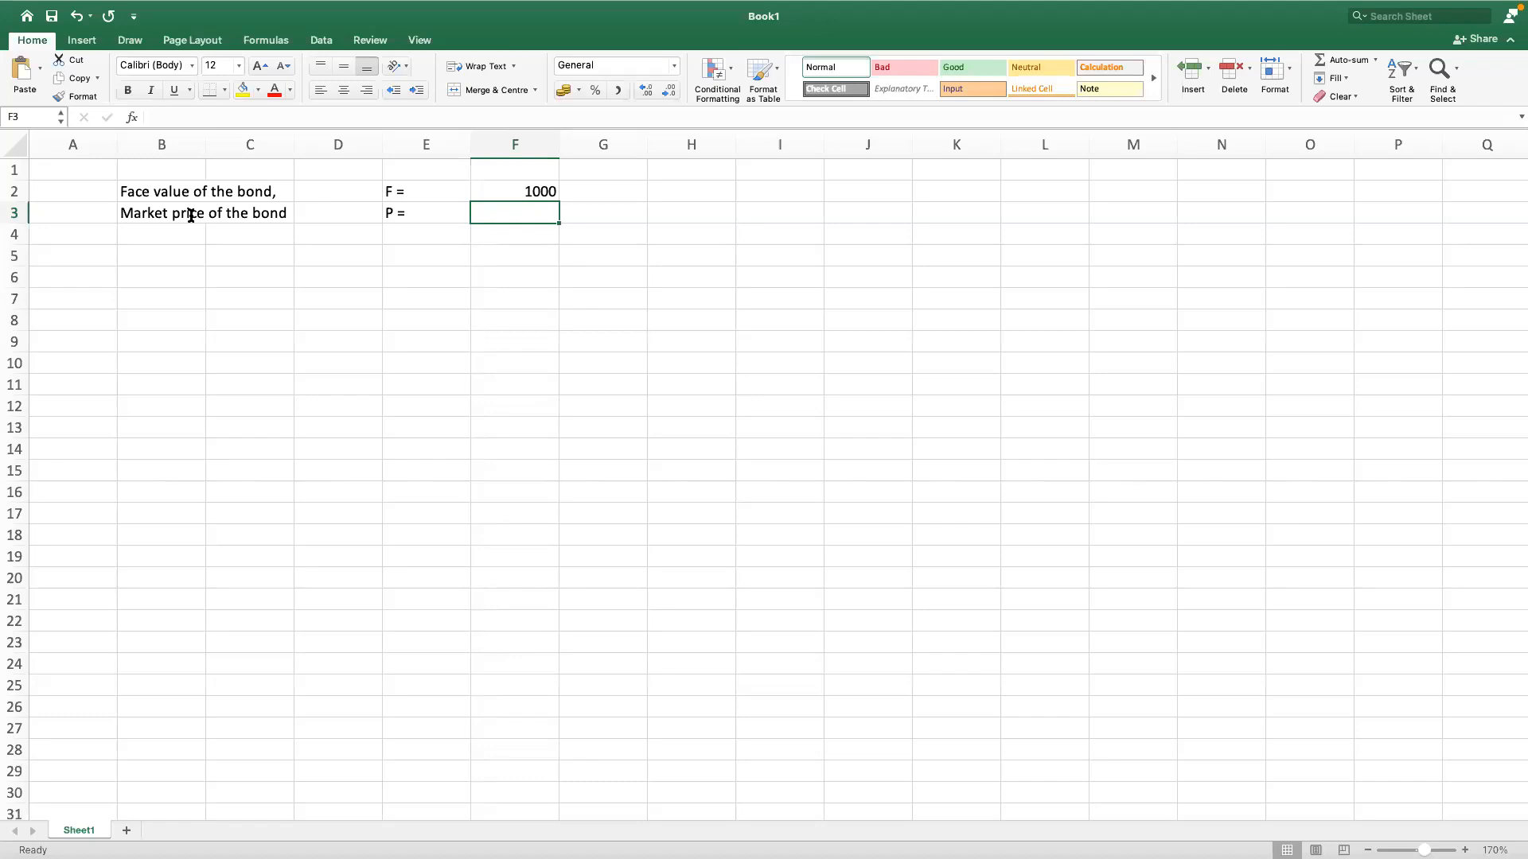
pyautogui.write('1150')
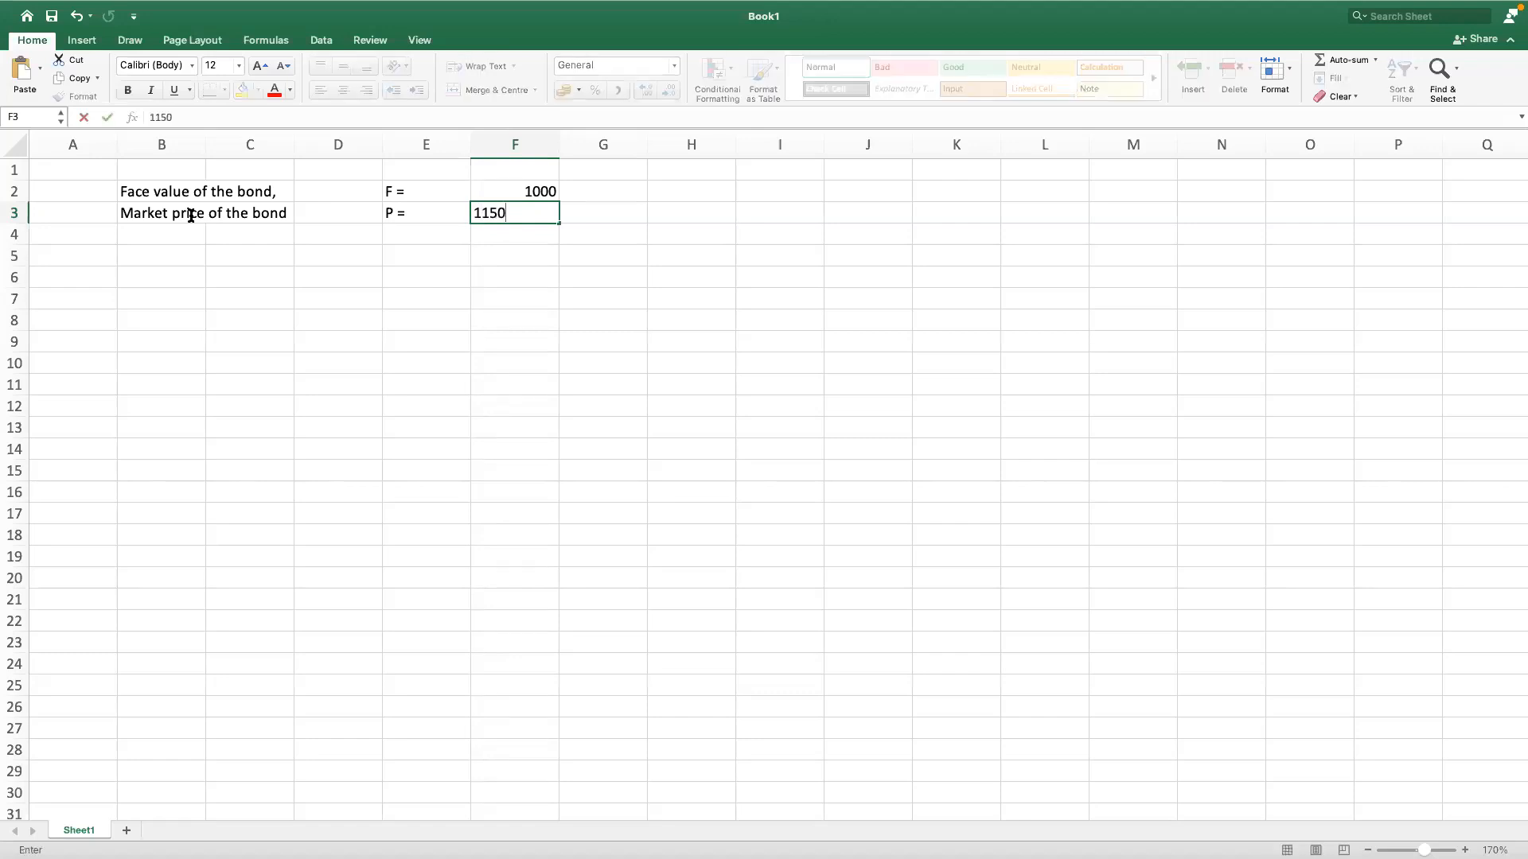
pyautogui.press('Return')
# Step: Enter the label "Coupon interest rate," in cell B4
pyautogui.press('Left')
pyautogui.press('Left')
pyautogui.press('Left')
pyautogui.press('Left')
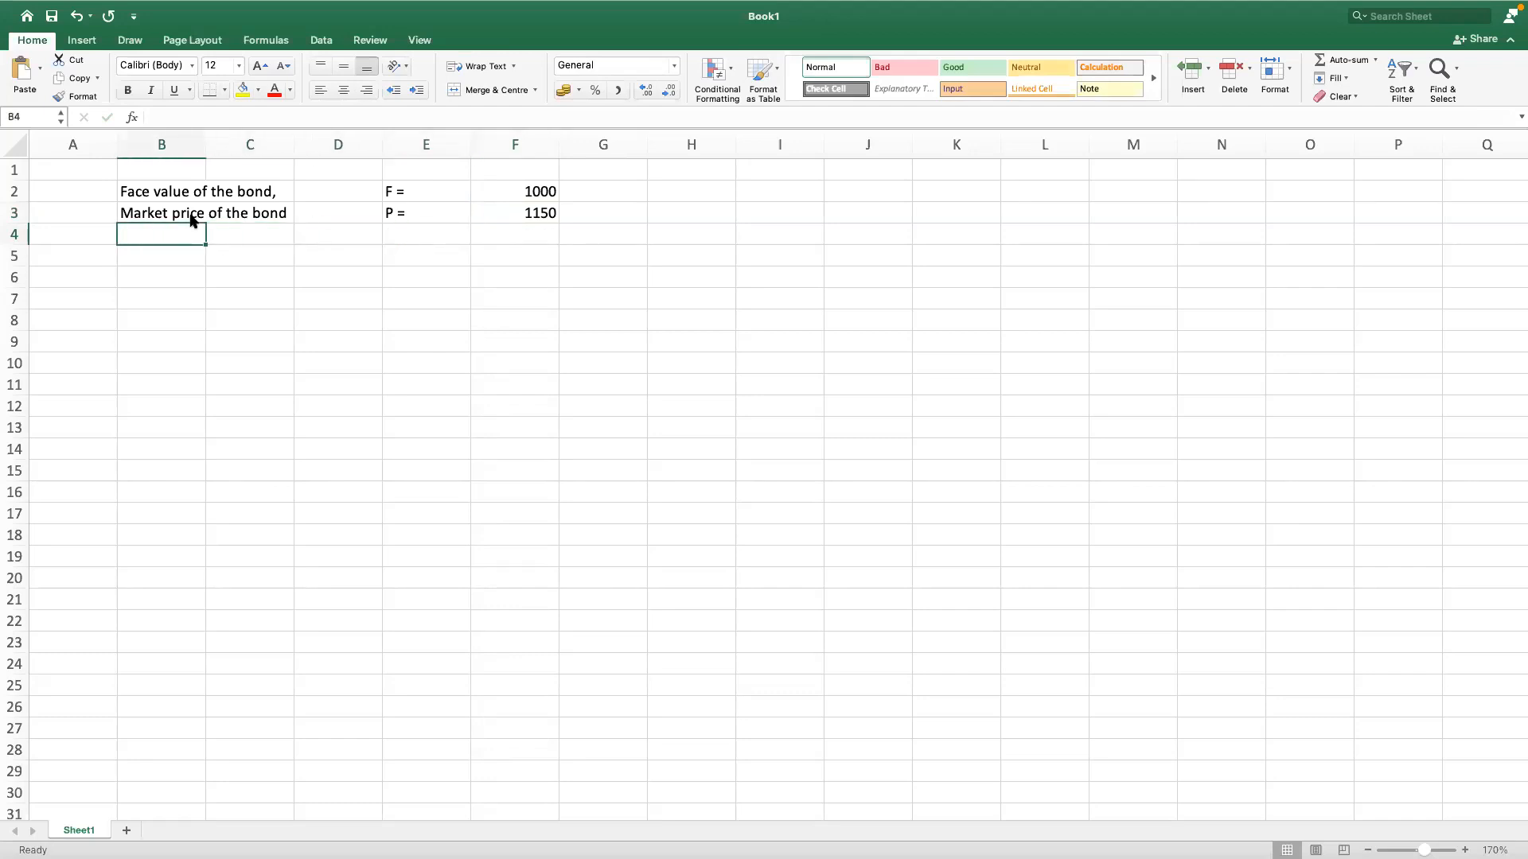
pyautogui.write('Coupon rate')
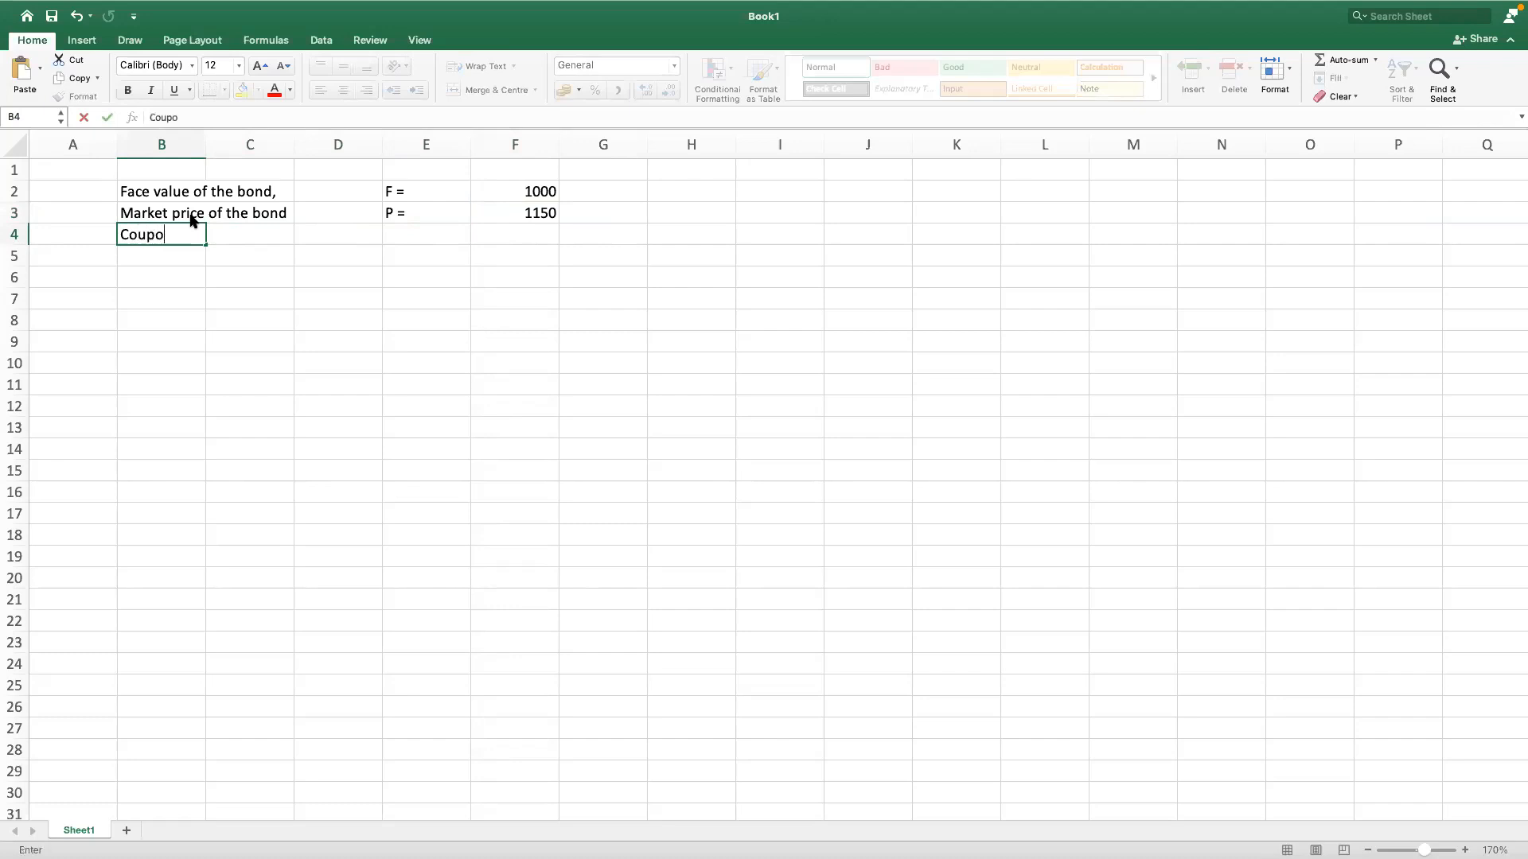
pyautogui.press('BackSpace')
pyautogui.press('BackSpace')
pyautogui.press('BackSpace')
pyautogui.press('BackSpace')
pyautogui.write('interest')
pyautogui.write('rate')
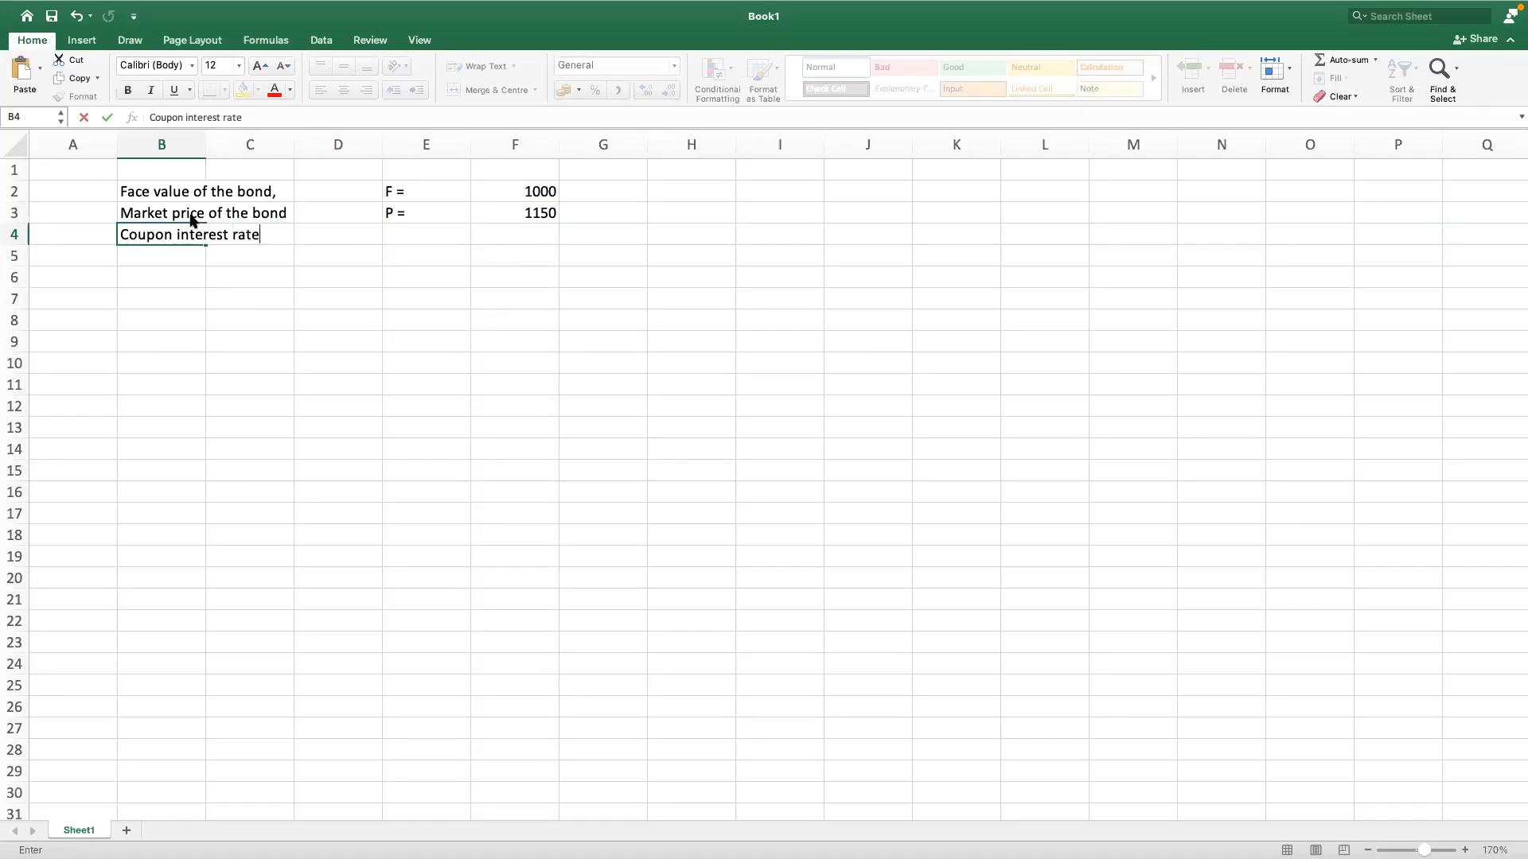
pyautogui.write(',')
# Step: Enter the symbol "i =" with a lowercase i in cell E4
pyautogui.press('Tab')
pyautogui.press('Tab')
pyautogui.press('Tab')
pyautogui.write('i =')
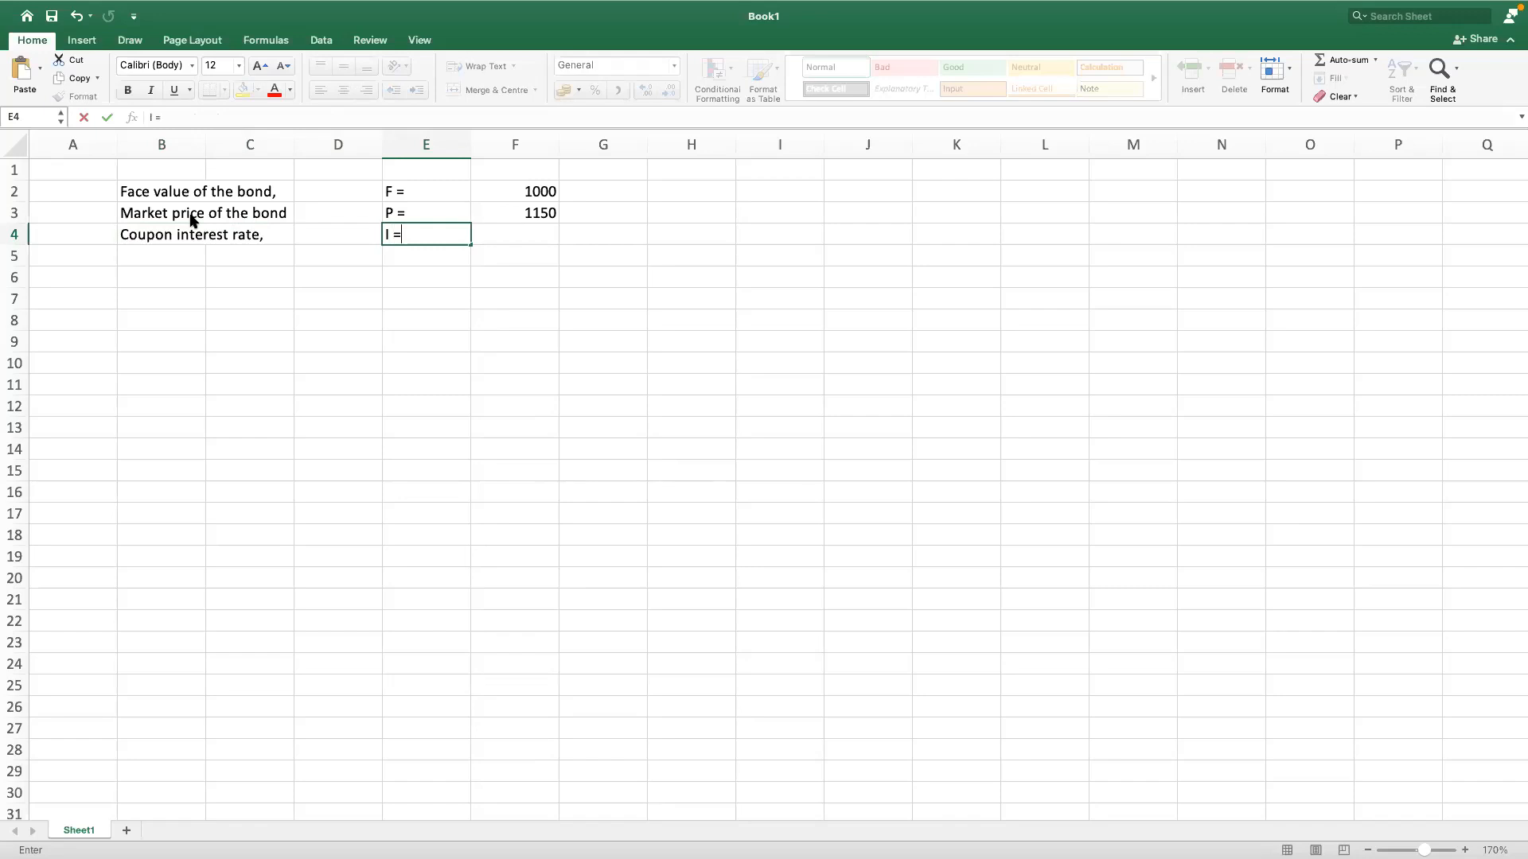
pyautogui.press('BackSpace')
pyautogui.press('BackSpace')
pyautogui.write('=')
pyautogui.press('Tab')
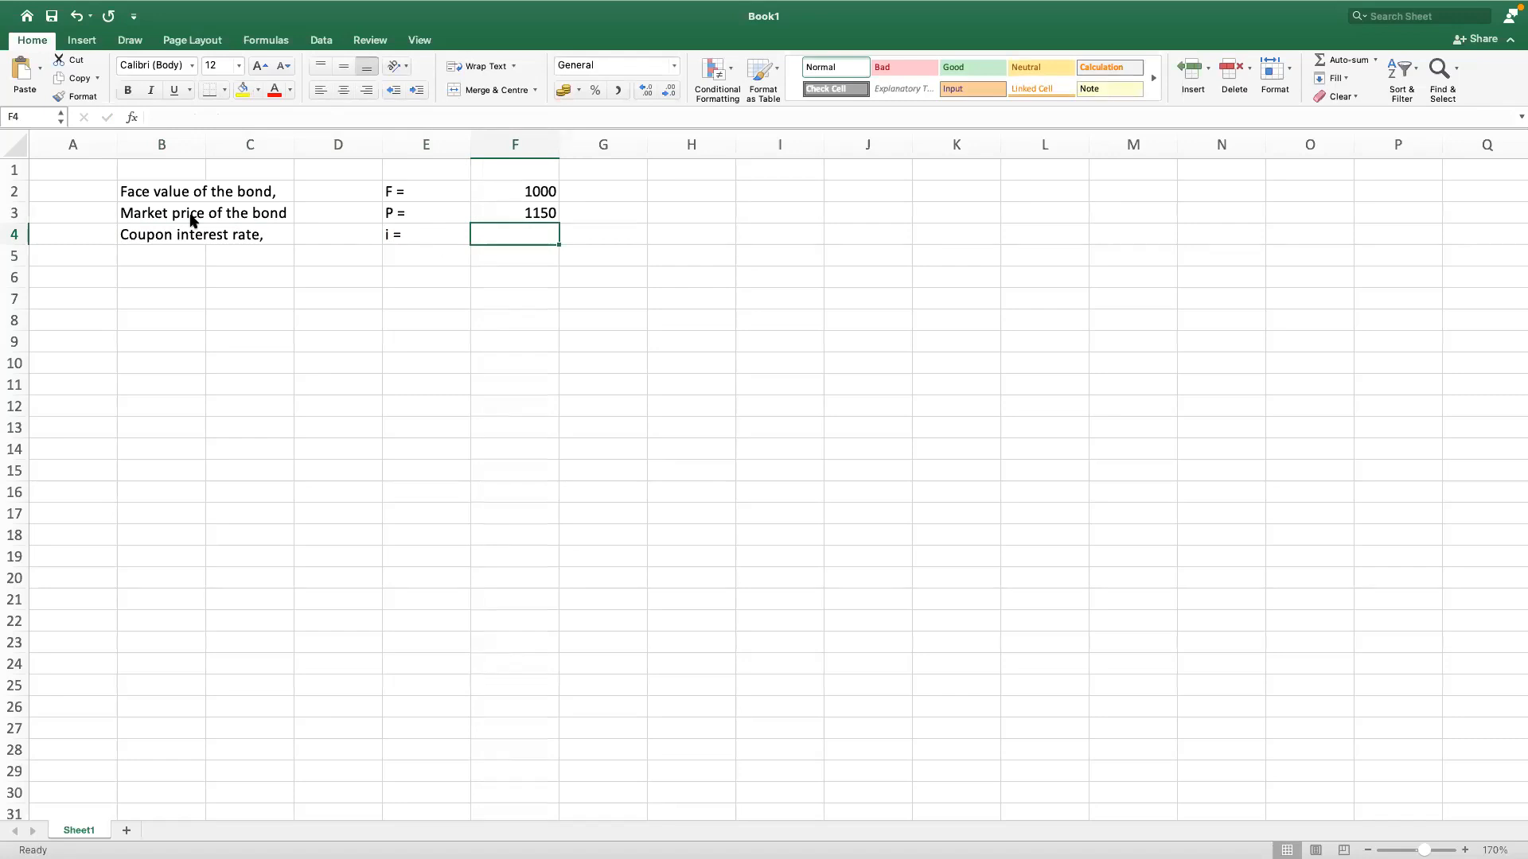
# Step: Enter the coupon interest rate of 12% in cell F4 and return to column B in the row below
pyautogui.write('12%')
pyautogui.press('Return')
pyautogui.press('Left')
pyautogui.press('Left')
pyautogui.press('Left')
pyautogui.press('Left')
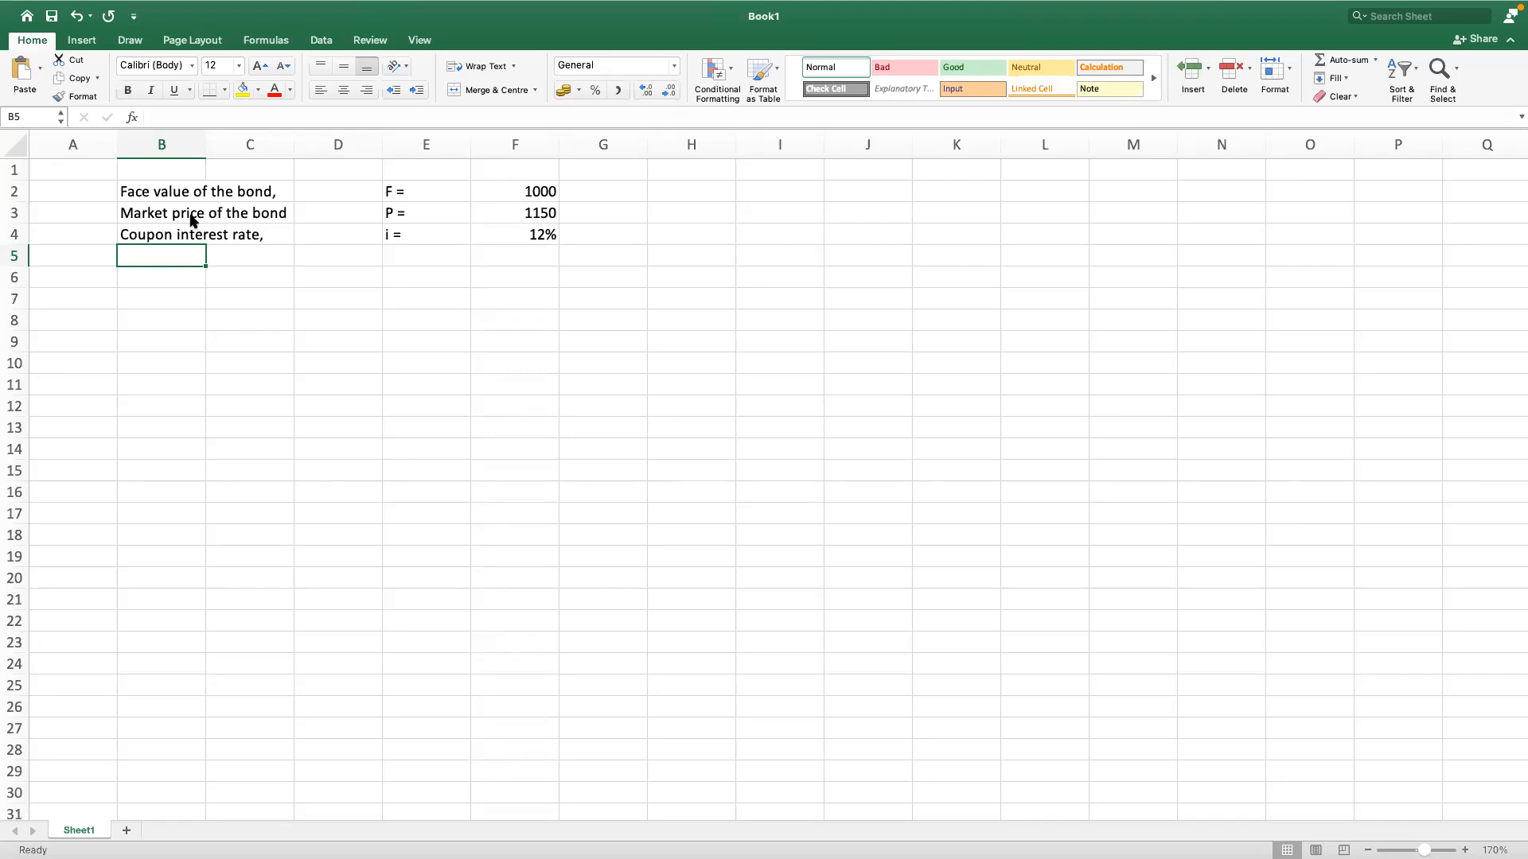
# Step: Enter the label "Market interest rate," in cell B5 below the coupon interest rate label
pyautogui.write('Mark')
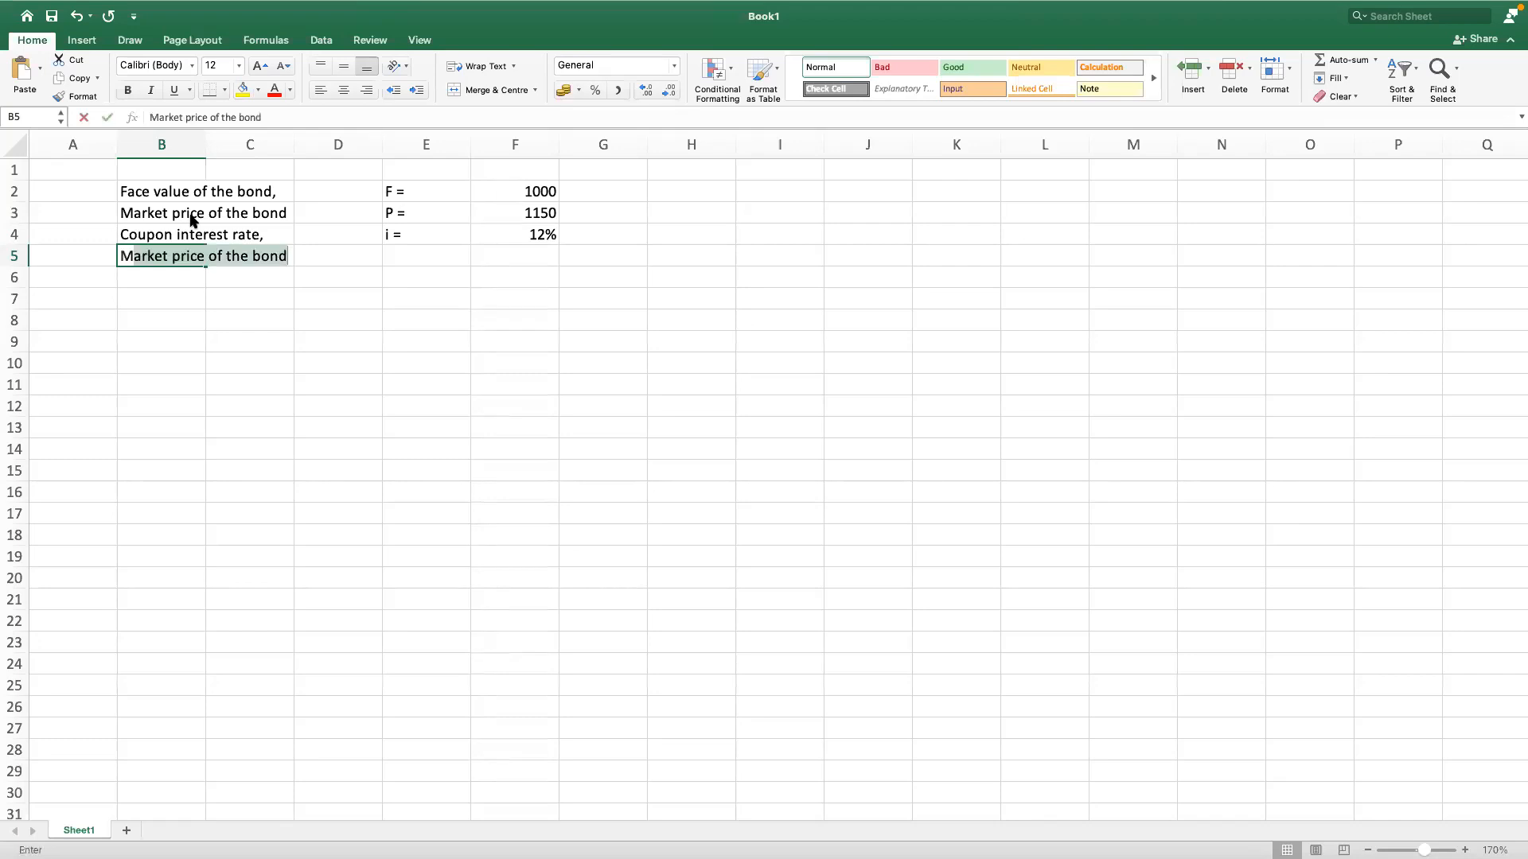
pyautogui.write('et interest ')
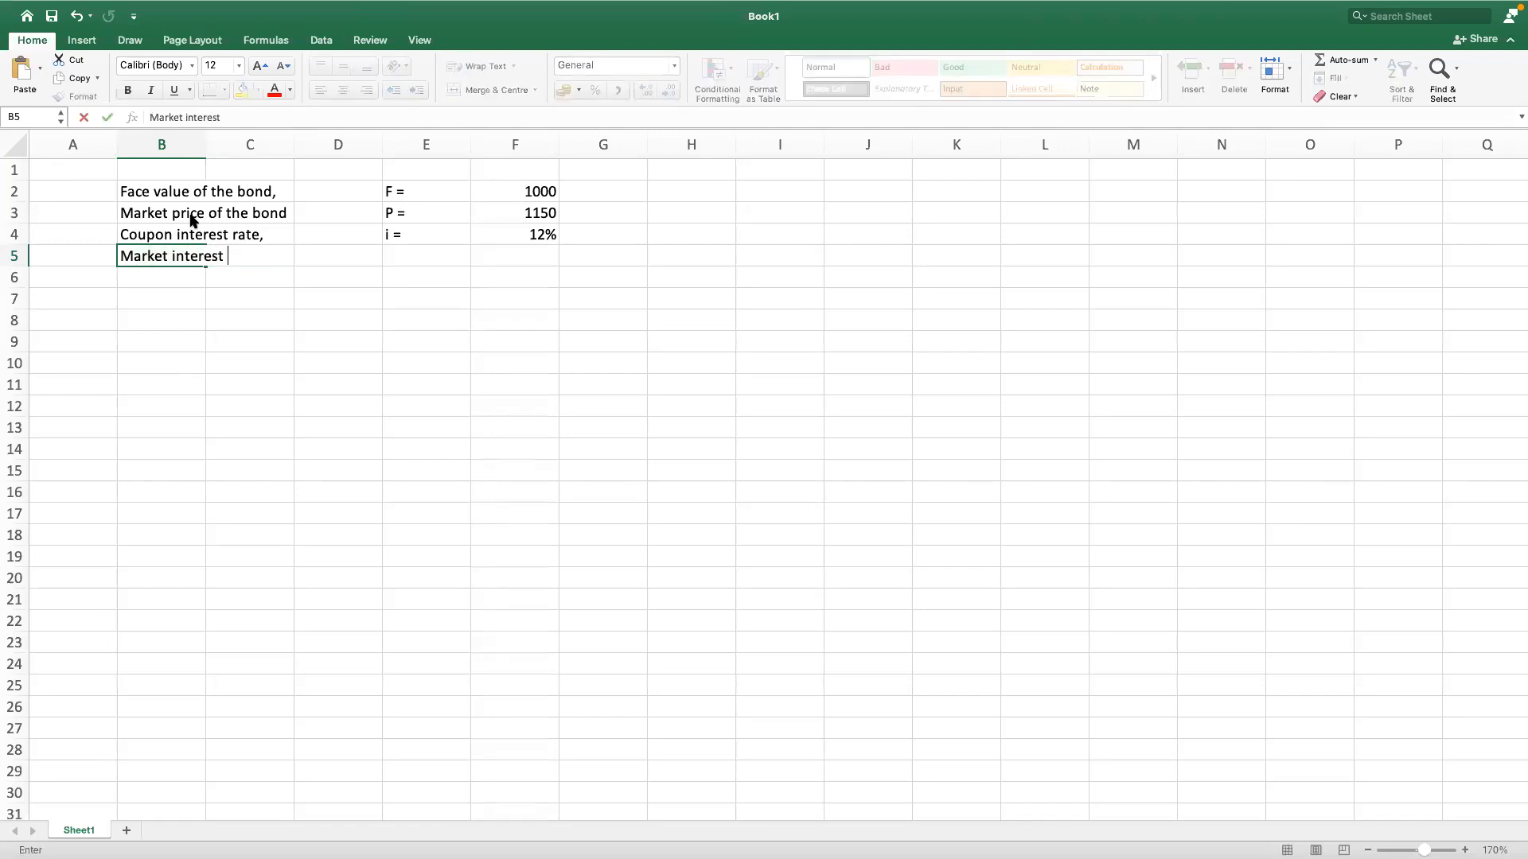
pyautogui.write('rate,')
pyautogui.press('Tab')
pyautogui.press('Tab')
pyautogui.press('Tab')
# Step: Enter the symbol "r =" in cell E5 and the market interest rate of 10% in cell F5
pyautogui.write('r')
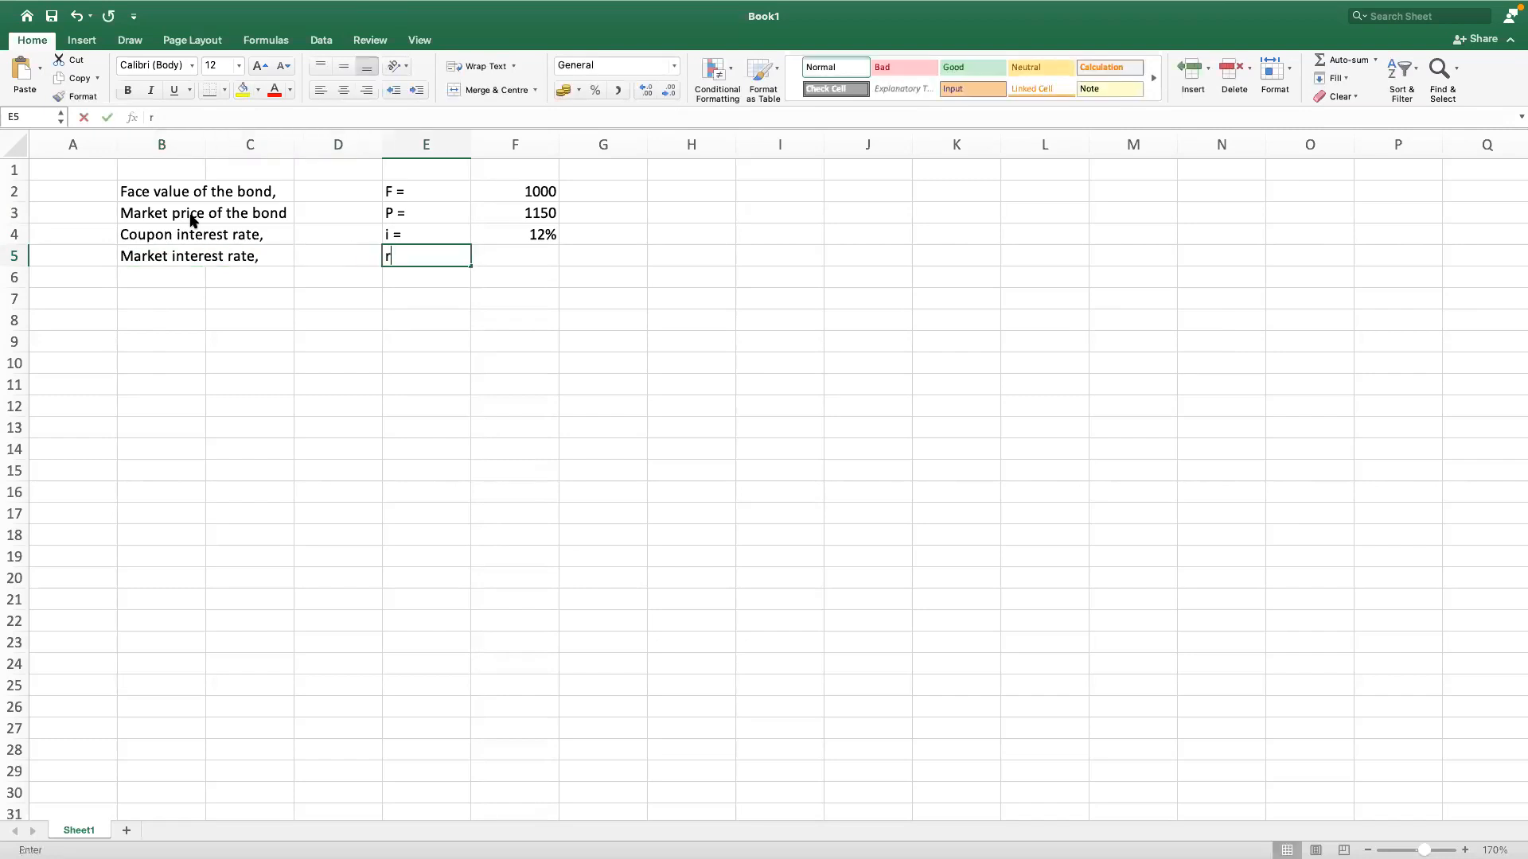
pyautogui.write(' =')
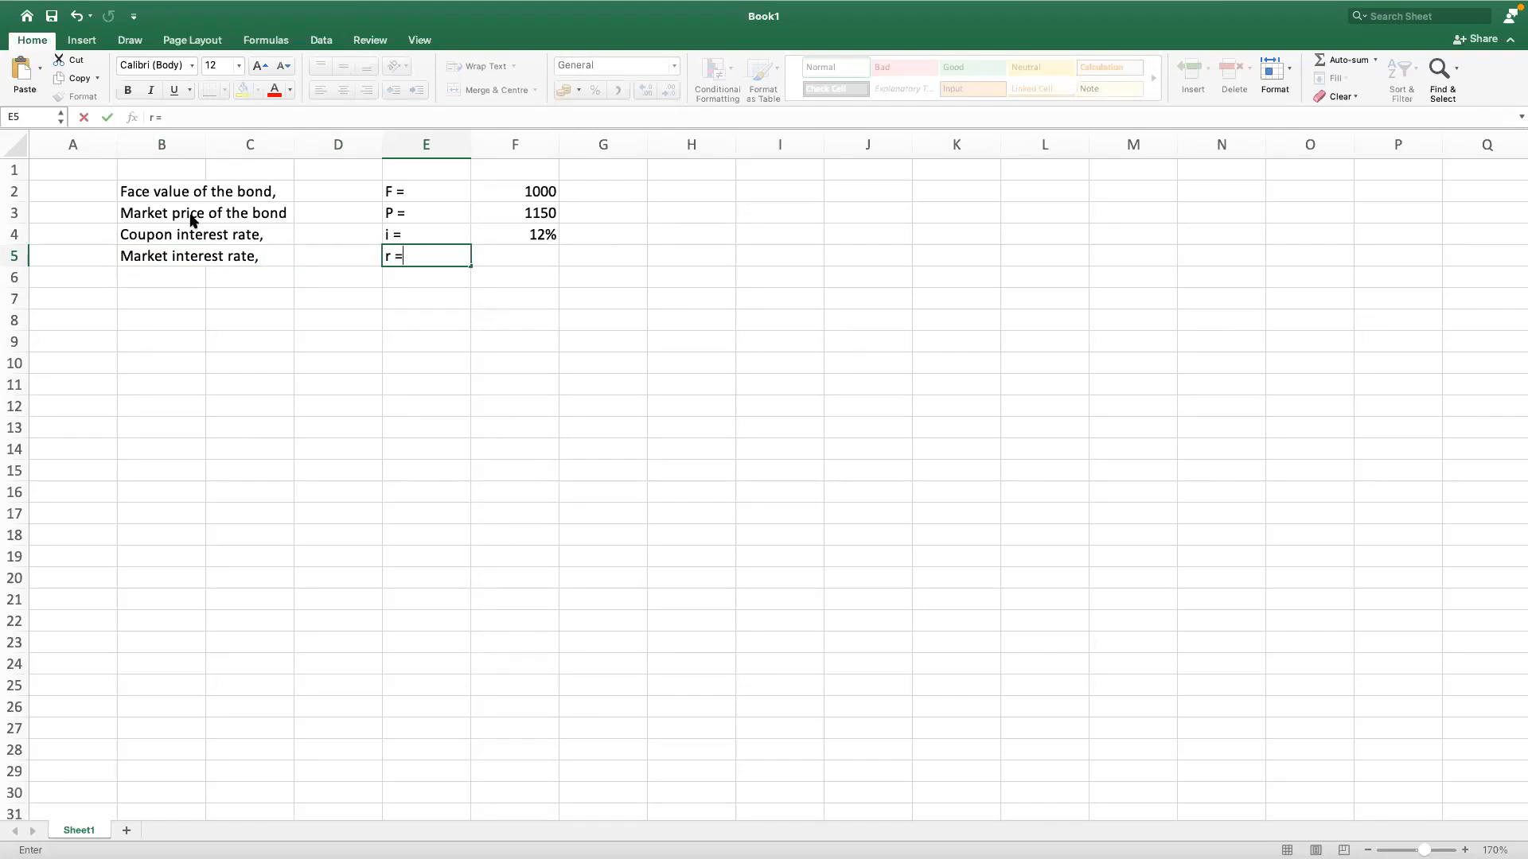
pyautogui.press('Tab')
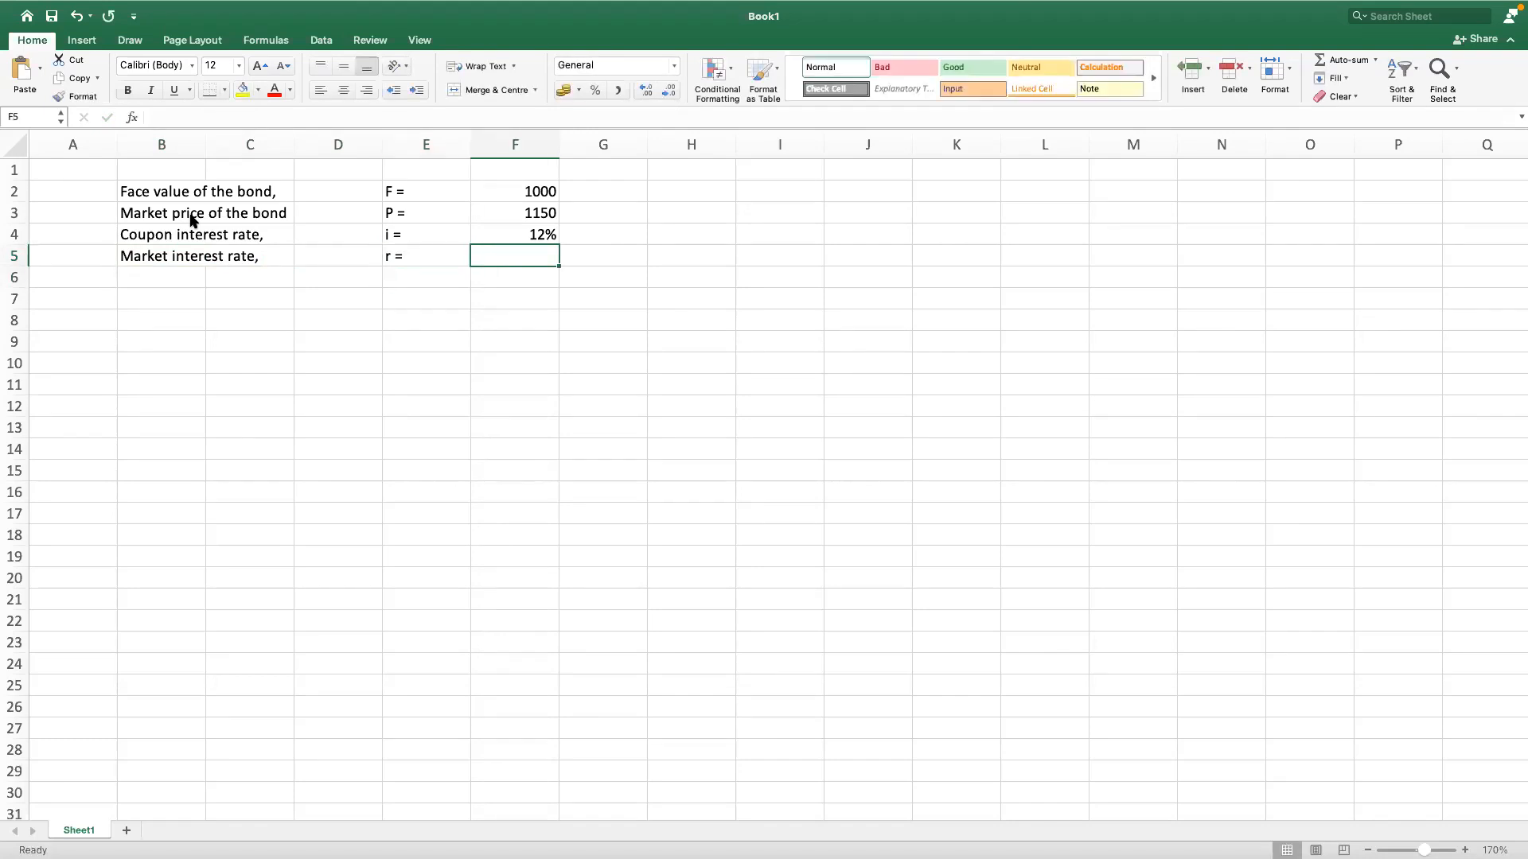
pyautogui.write('10%')
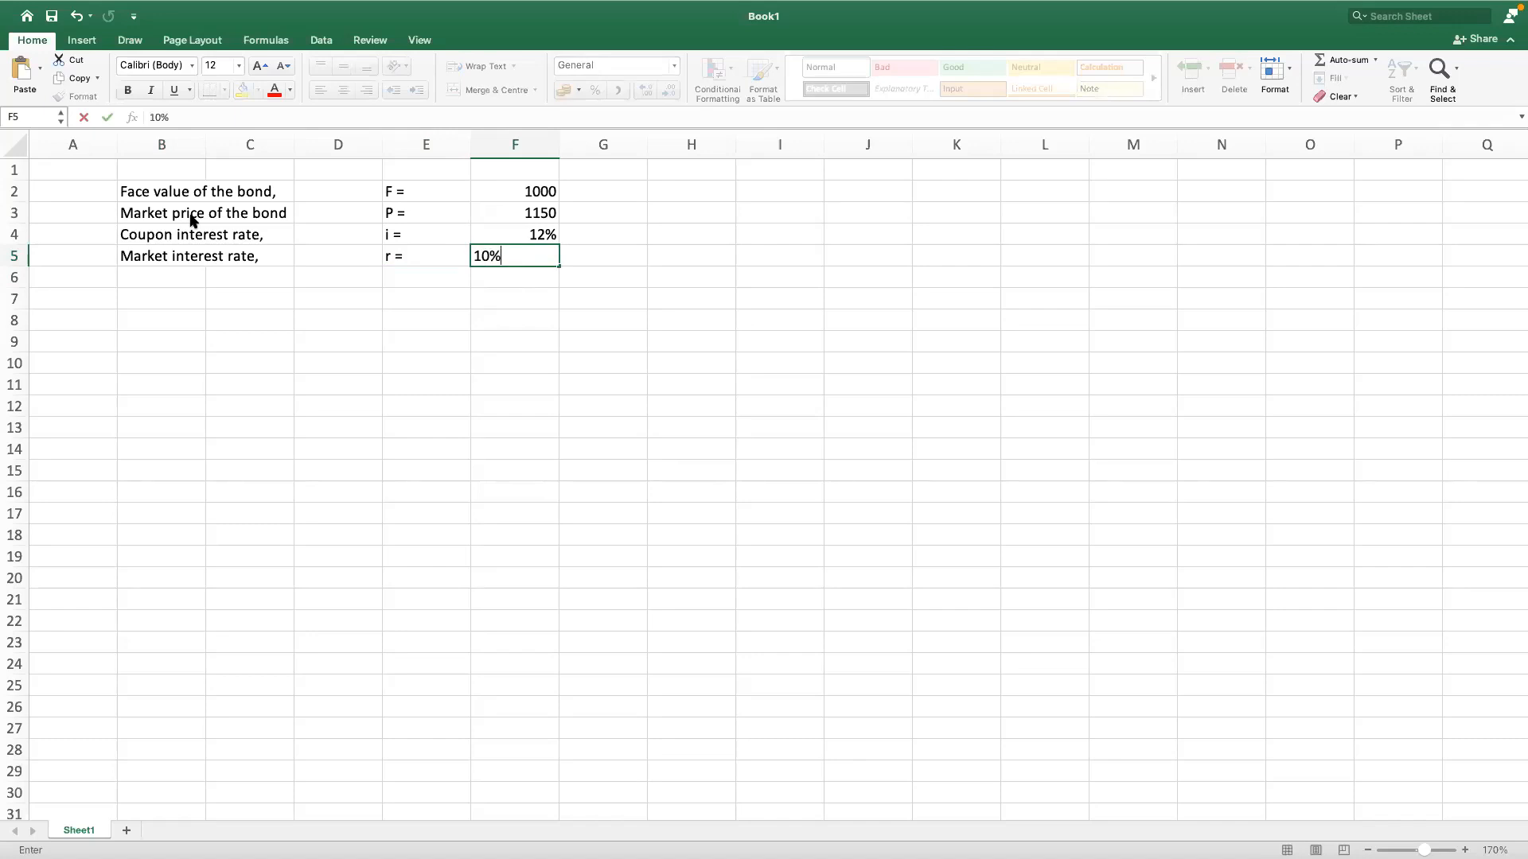
pyautogui.press('Return')
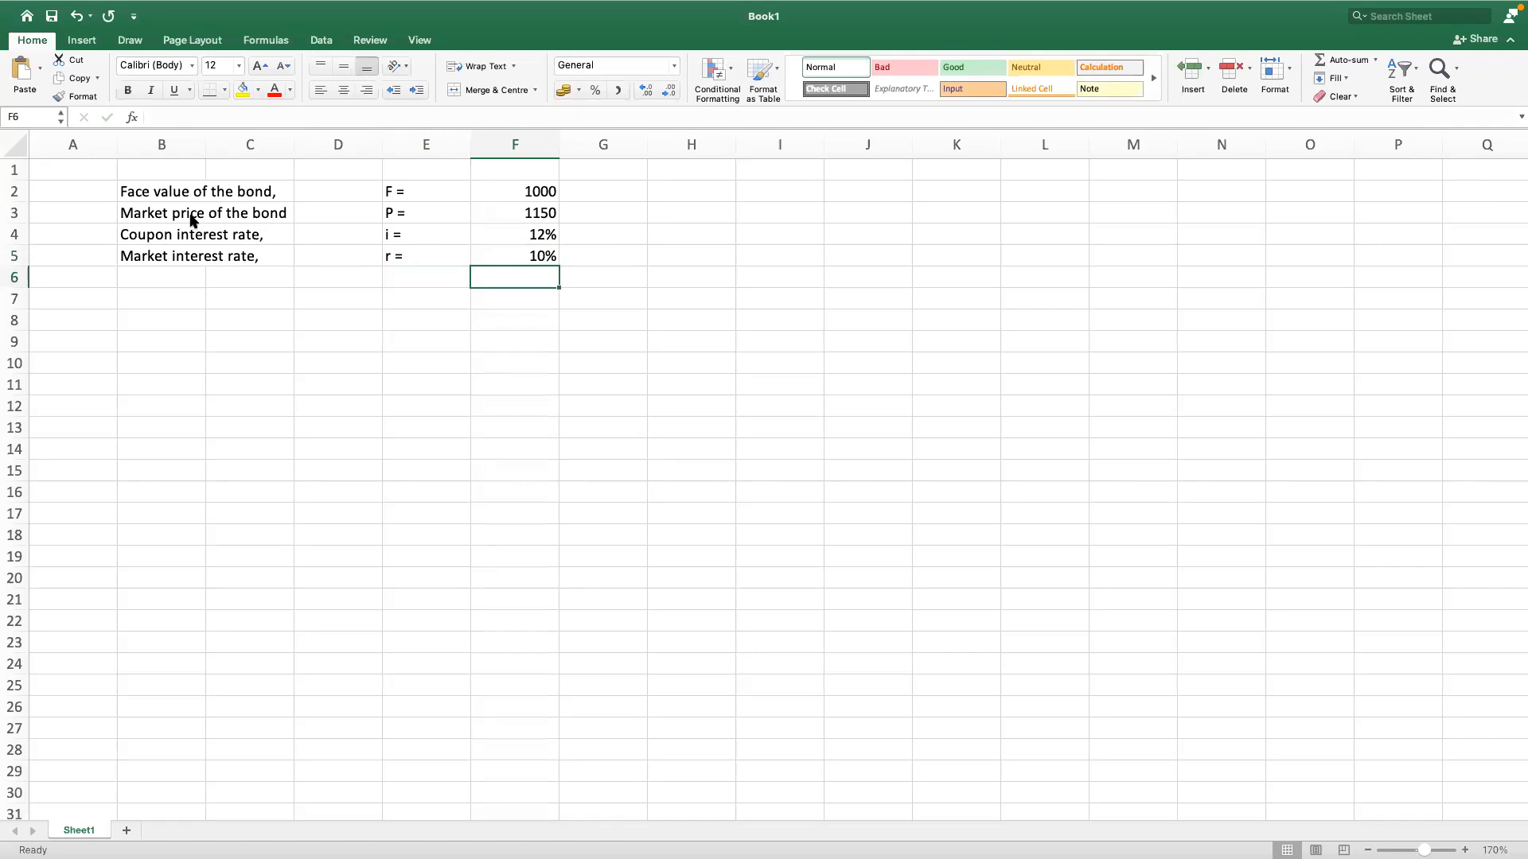
# Step: Compare the coupon interest rate in cell F4 with the market interest rate in cell F5
pyautogui.press('Up')
pyautogui.press('Up')
pyautogui.press('Down')
pyautogui.press('Down')
pyautogui.press('Up')
pyautogui.press('Up')
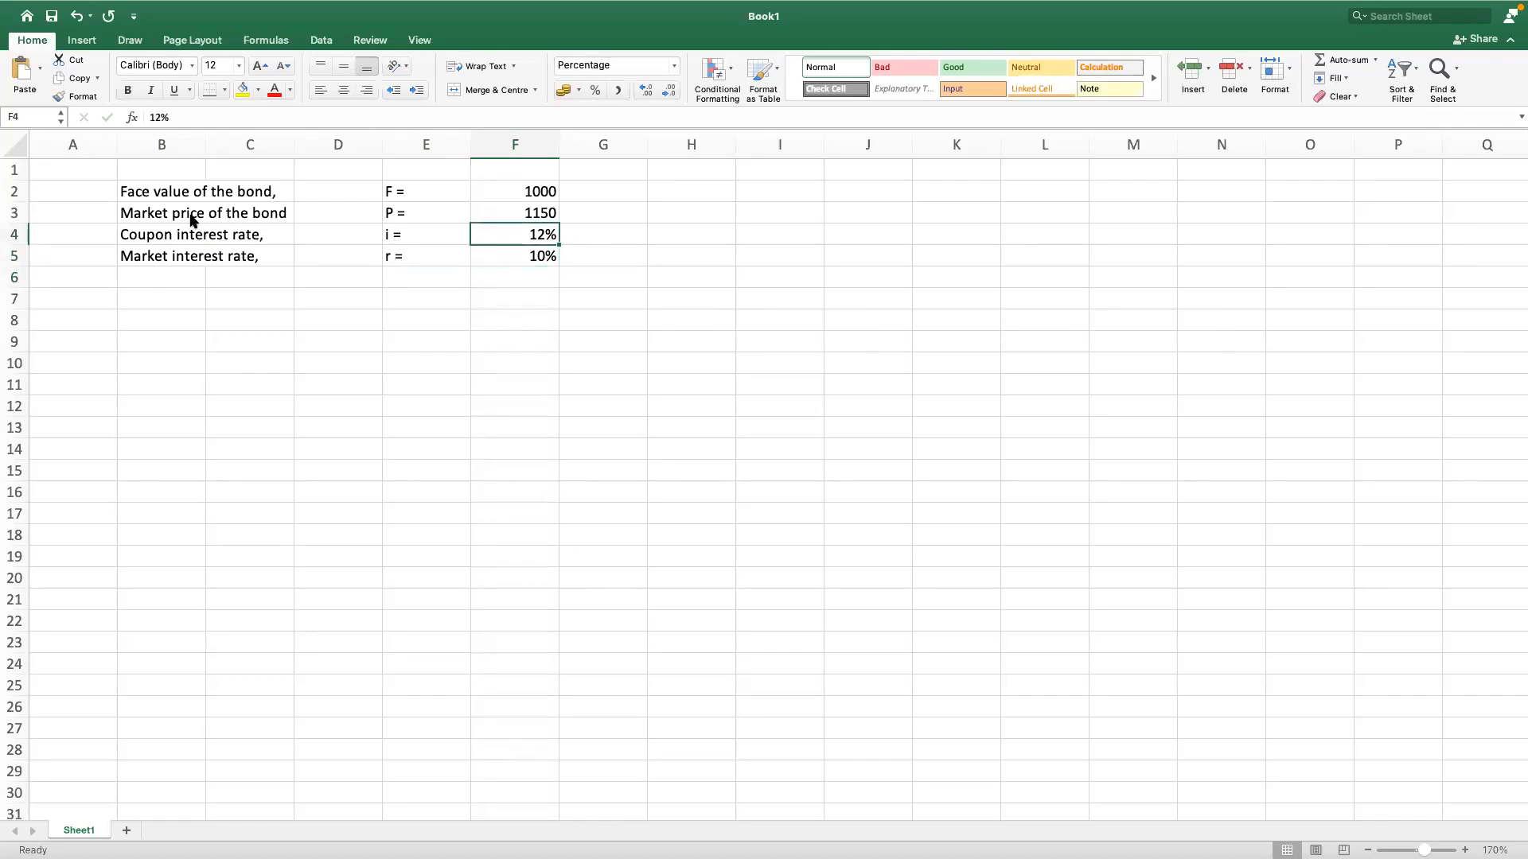
pyautogui.press('Down')
pyautogui.press('Up')
pyautogui.press('Down')
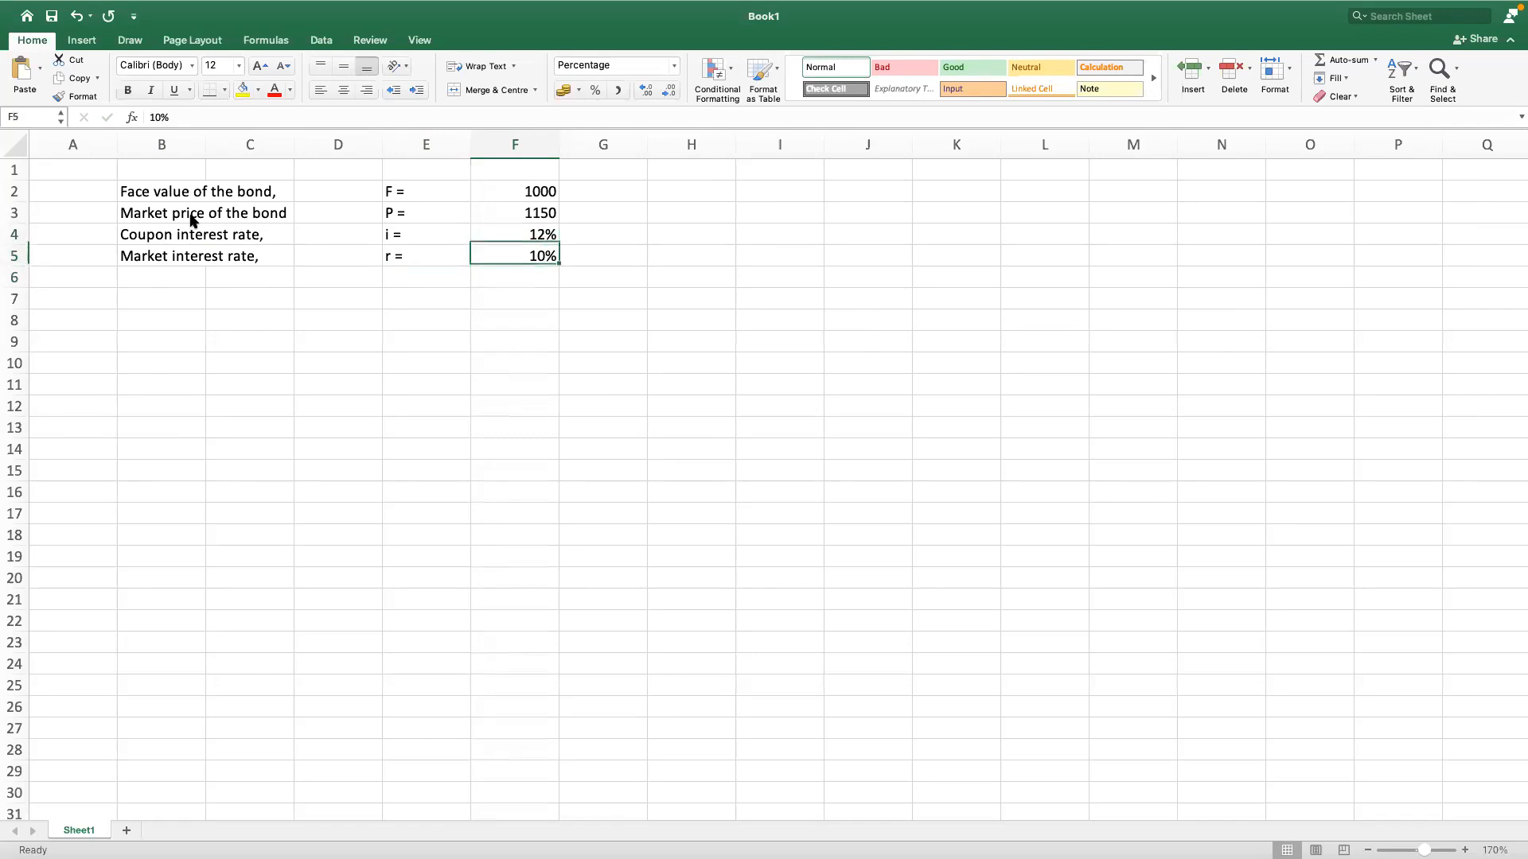
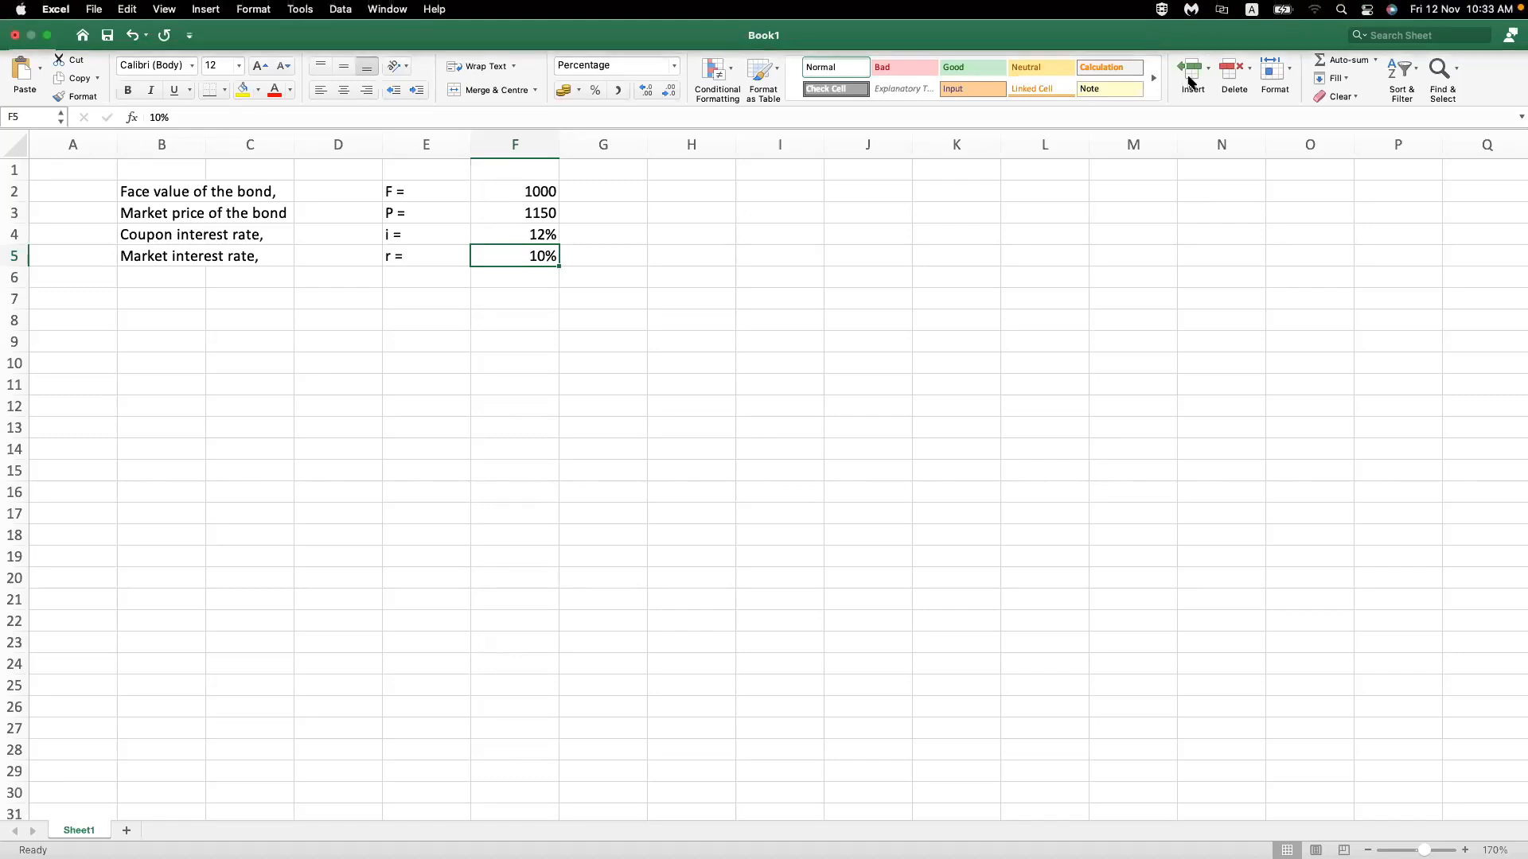
# Step: Compare the bond's face value in F2, market price in F3 and market interest rate in F5
pyautogui.click(536, 192)
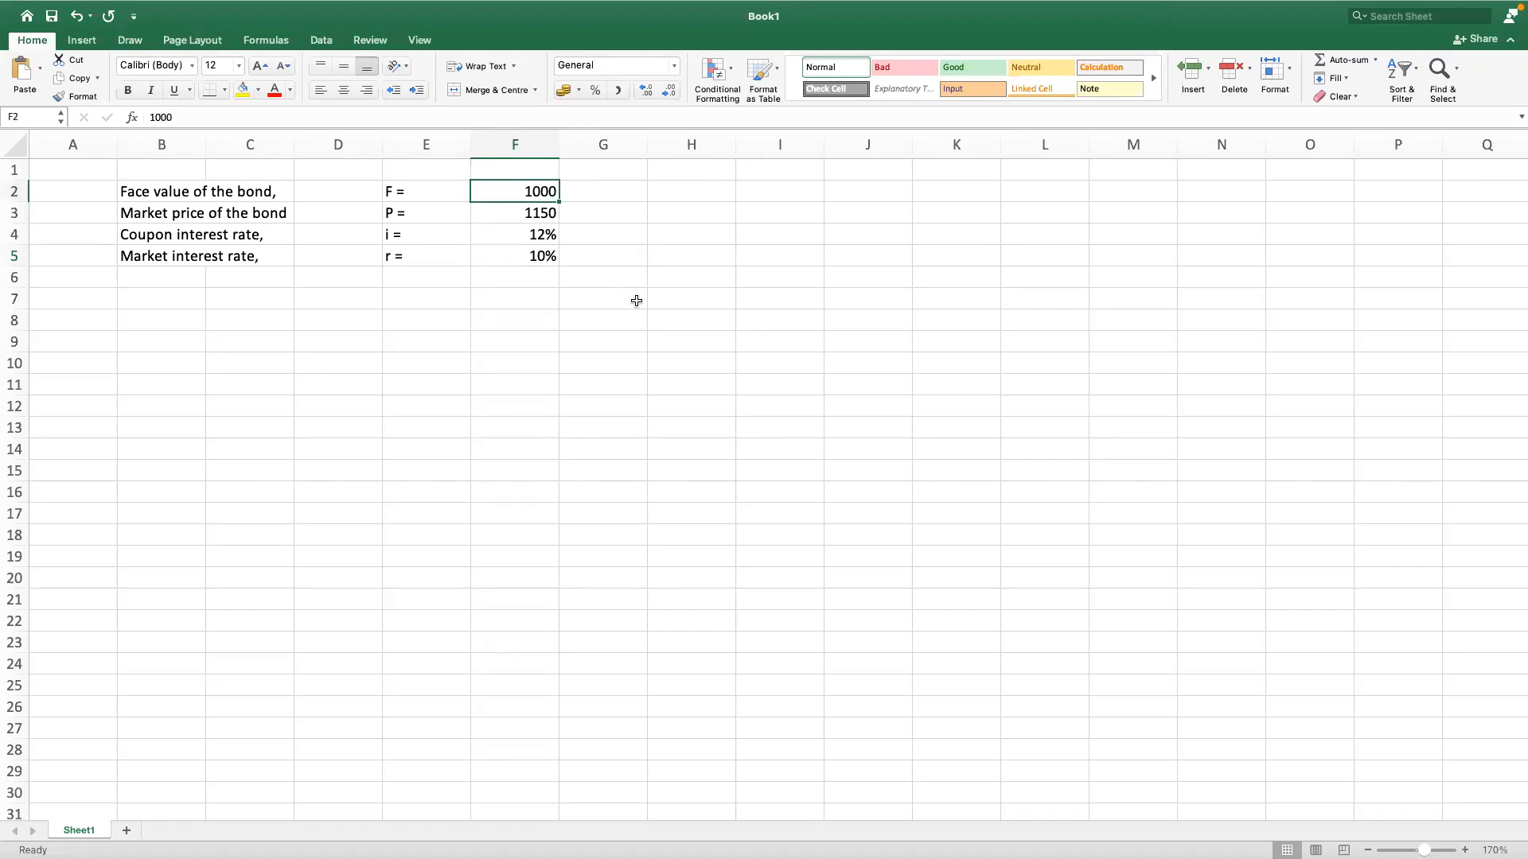
pyautogui.click(536, 212)
pyautogui.click(537, 253)
pyautogui.click(534, 216)
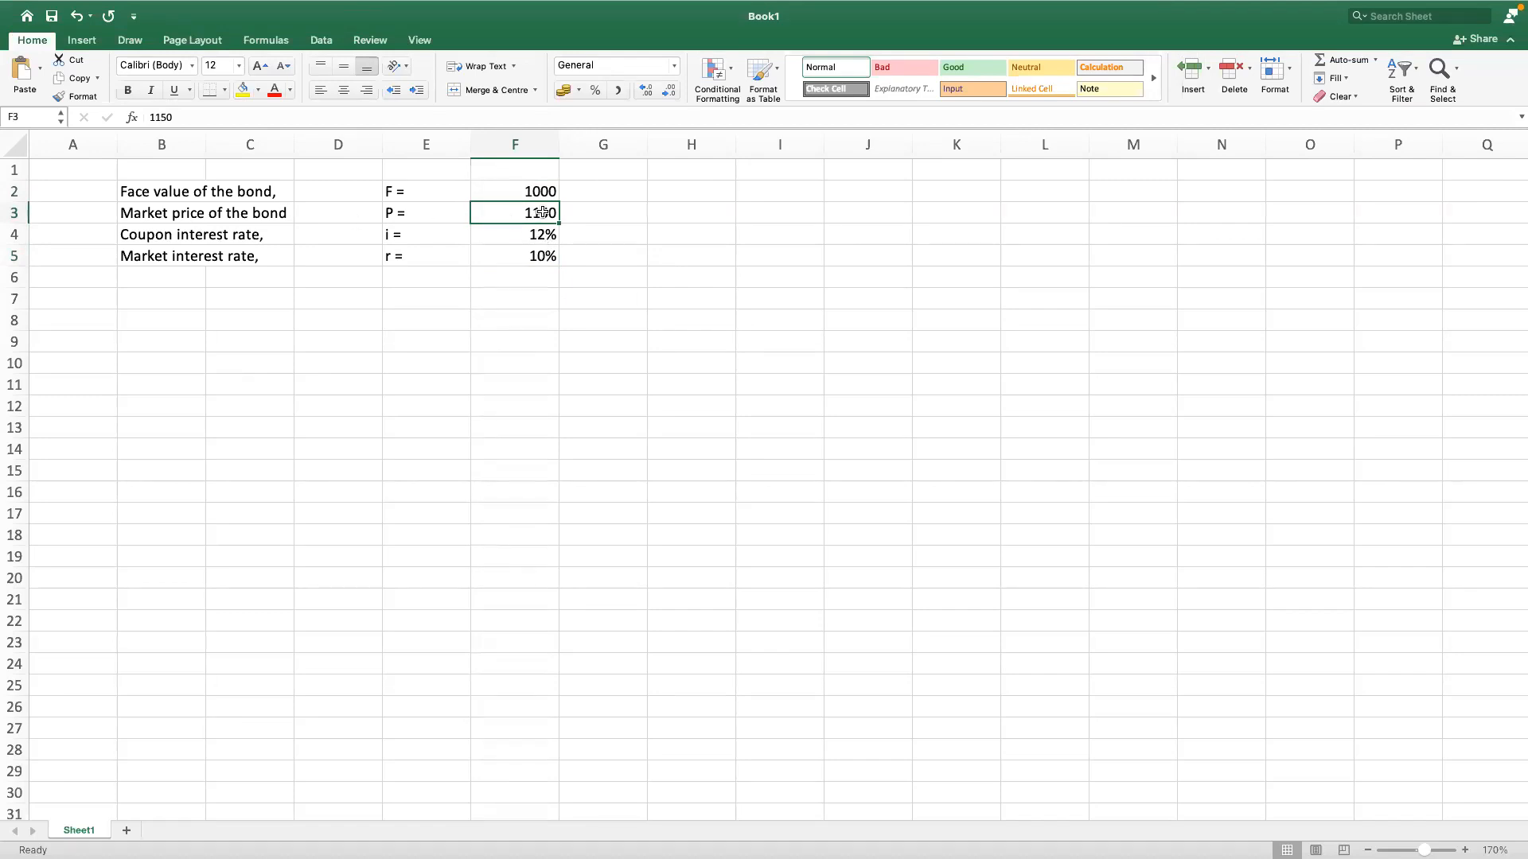
pyautogui.click(722, 305)
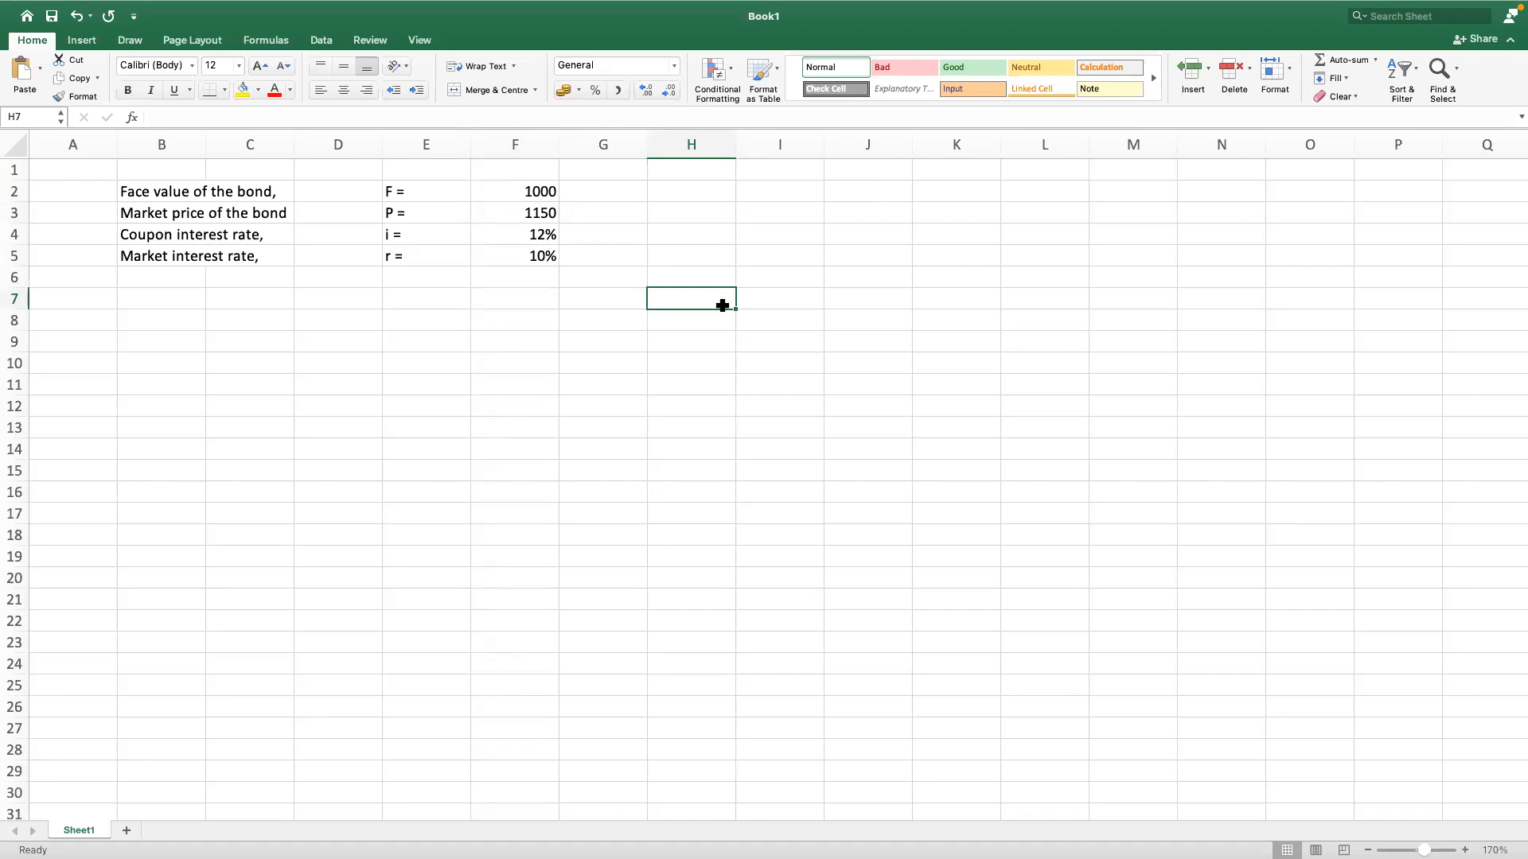
# Step: Enter the label "Coupon payment frequency," in cell B6 below the market interest rate label
pyautogui.click(184, 280)
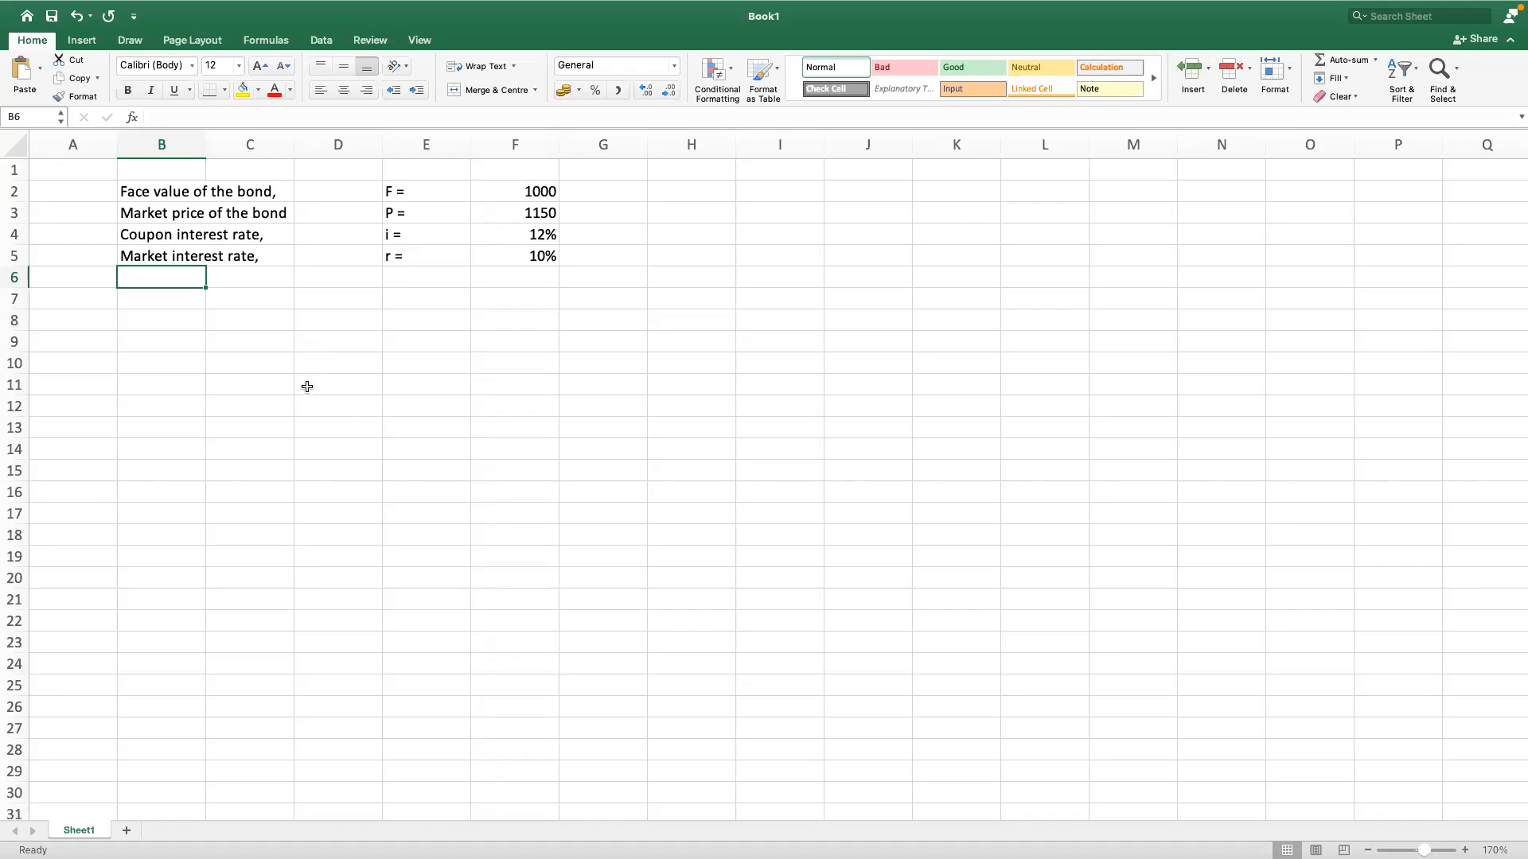
pyautogui.click(156, 296)
pyautogui.click(175, 271)
pyautogui.write('Coupo')
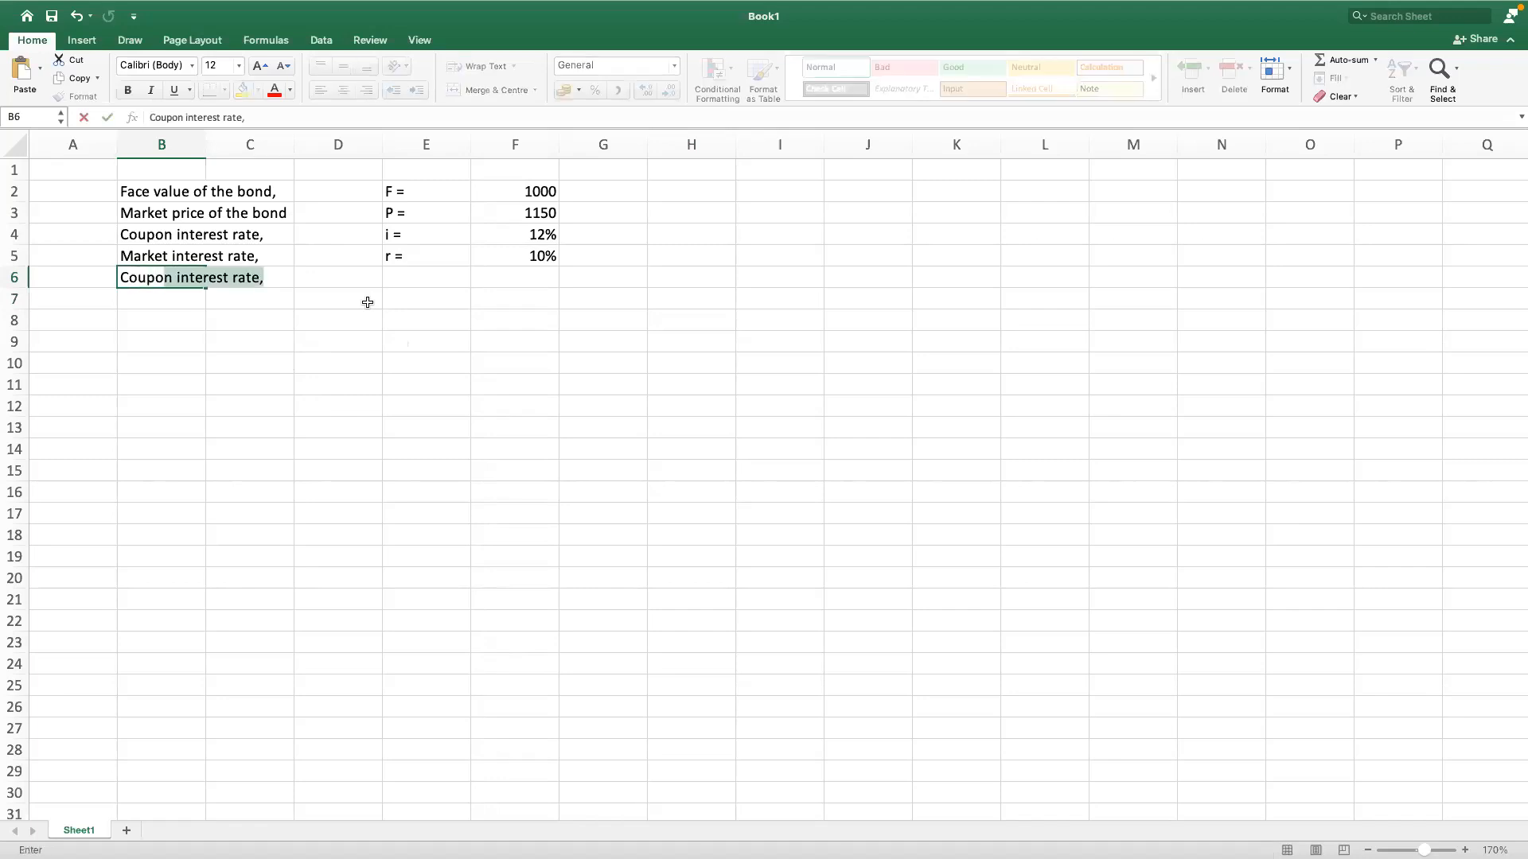
pyautogui.write('n paym')
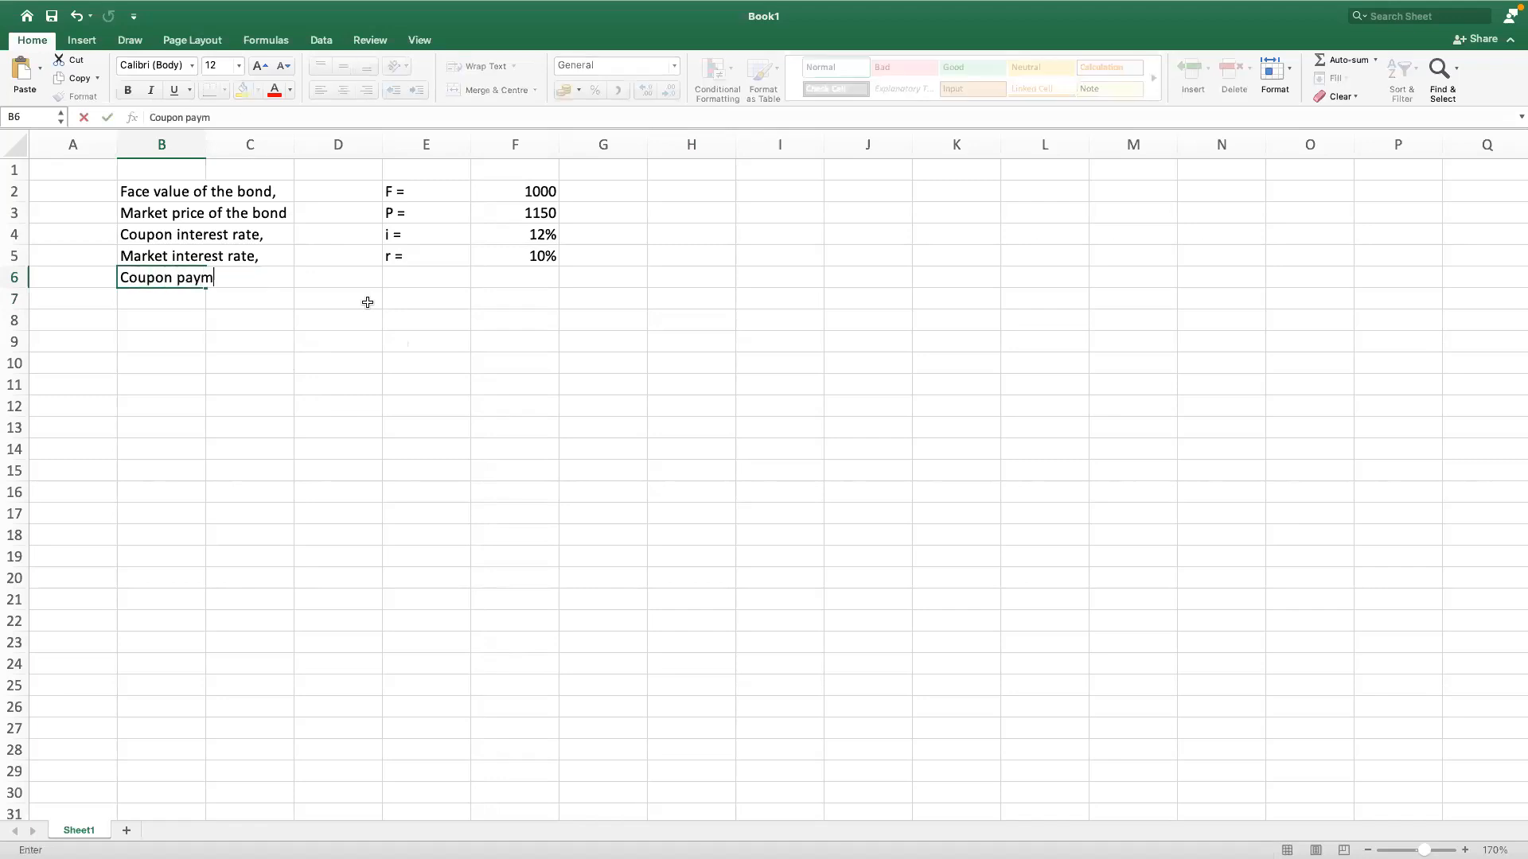
pyautogui.write('ent frequency')
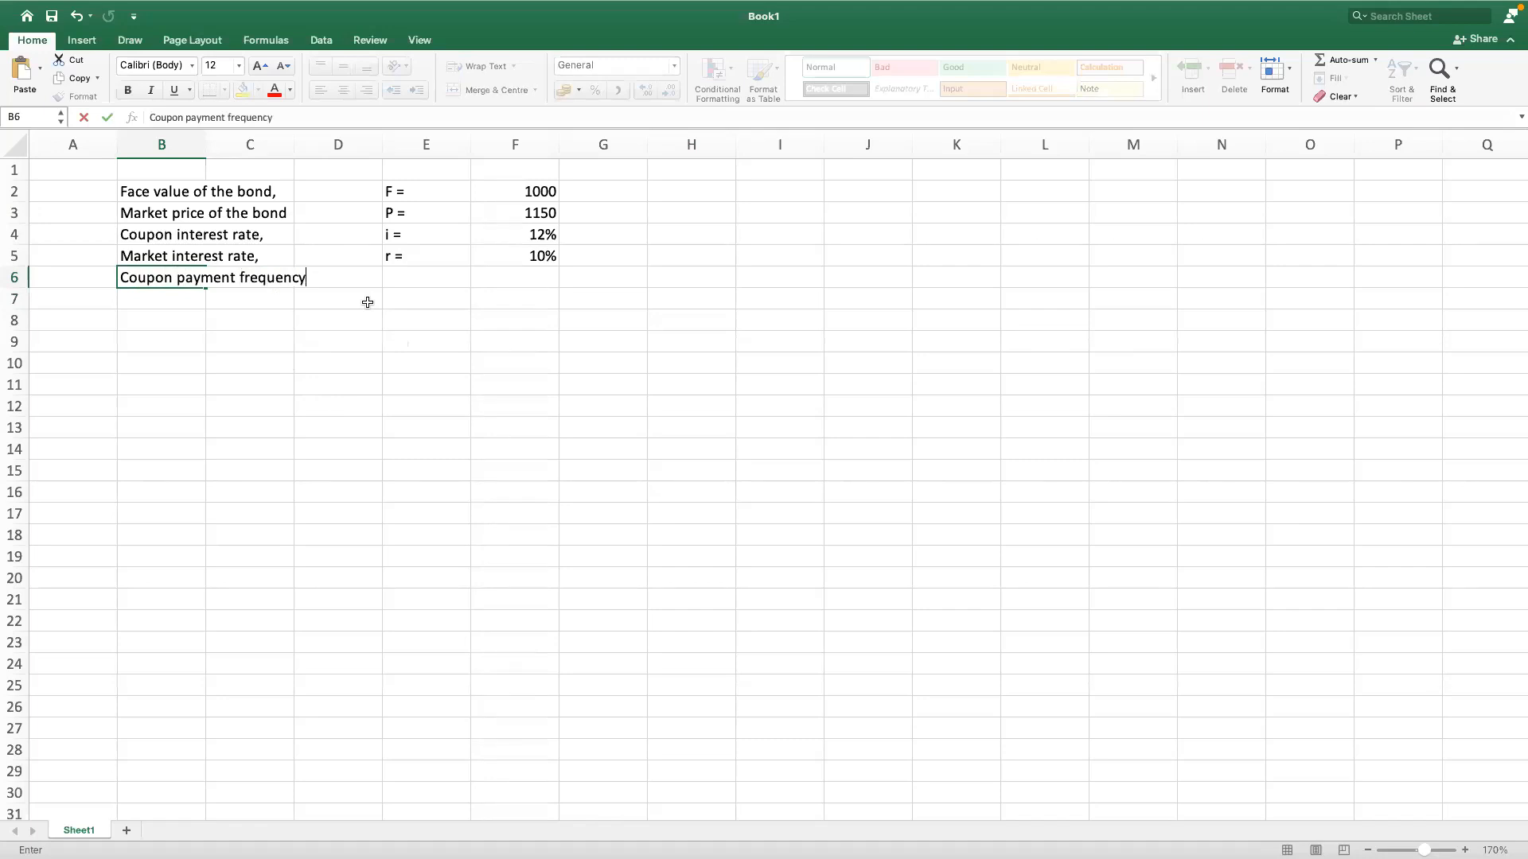
pyautogui.write(',')
pyautogui.press('Tab')
pyautogui.press('Tab')
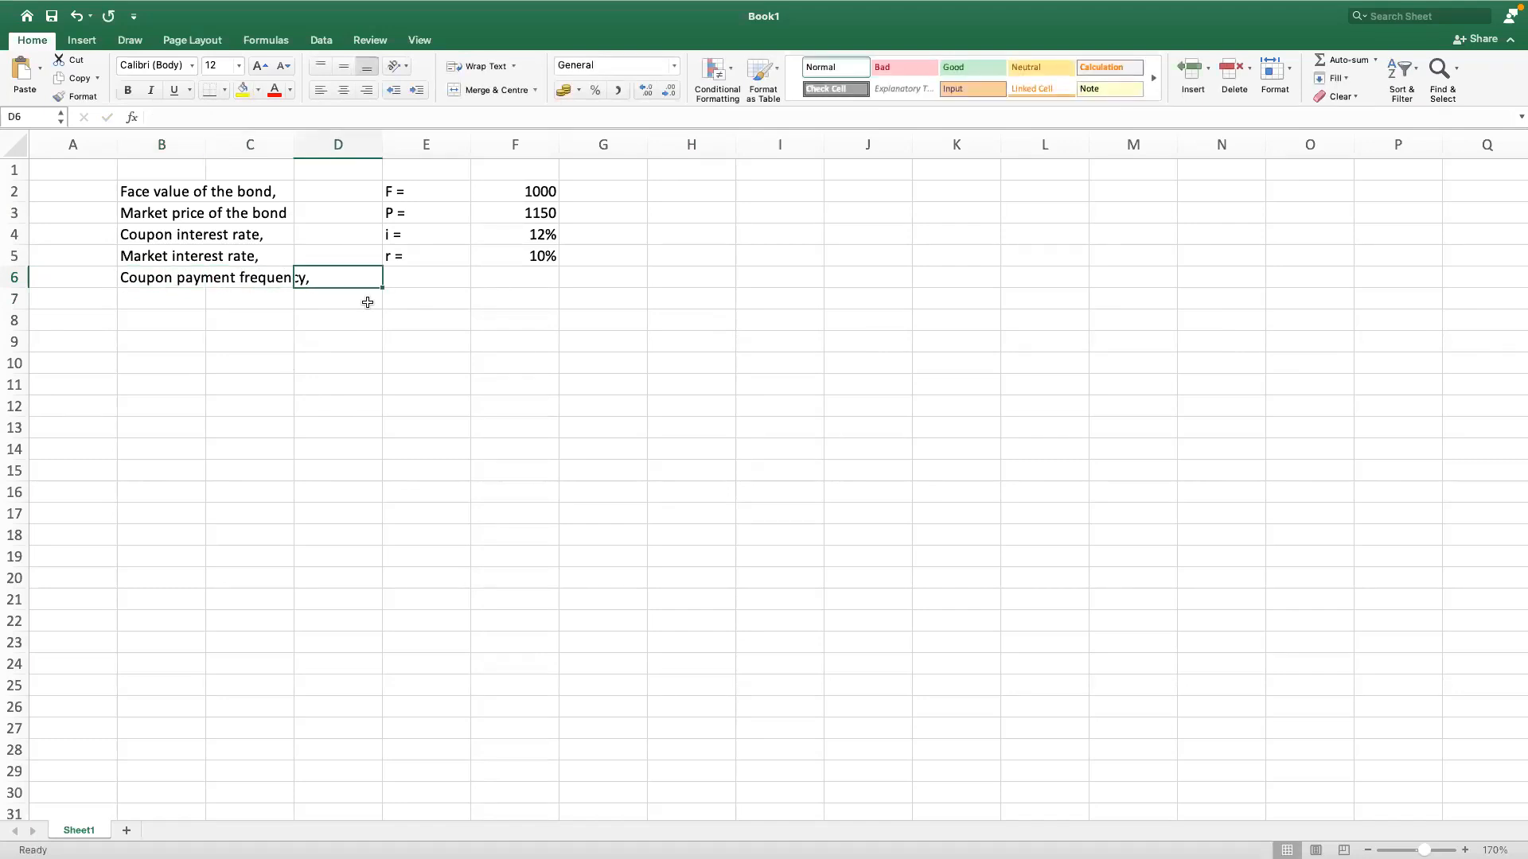
# Step: Extend the label in cell B6 to read "Coupon payment frequency in a year,"
pyautogui.click(176, 280)
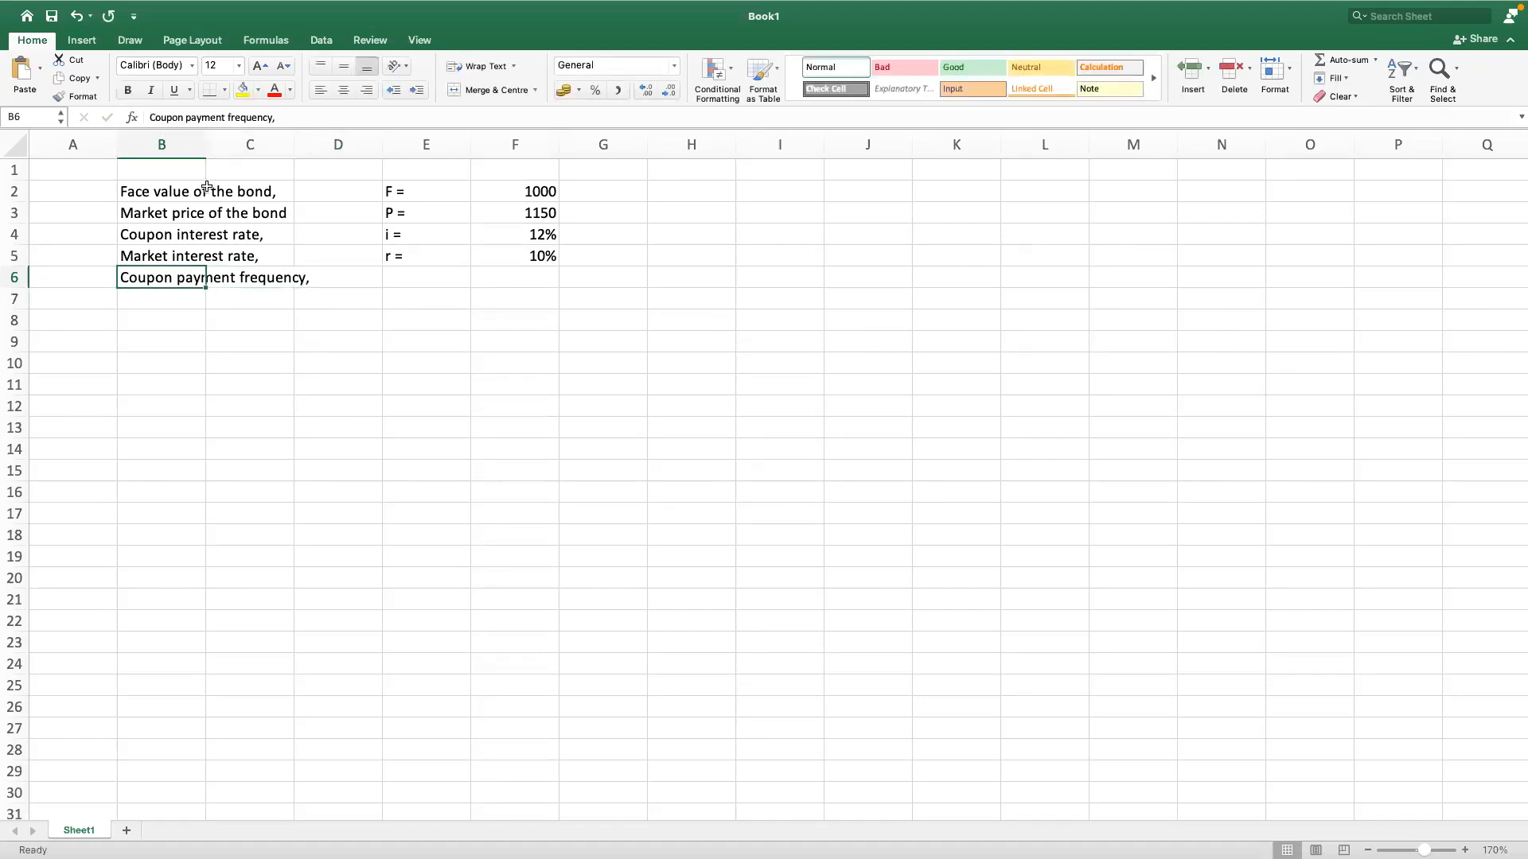
pyautogui.click(273, 120)
pyautogui.write('in a year')
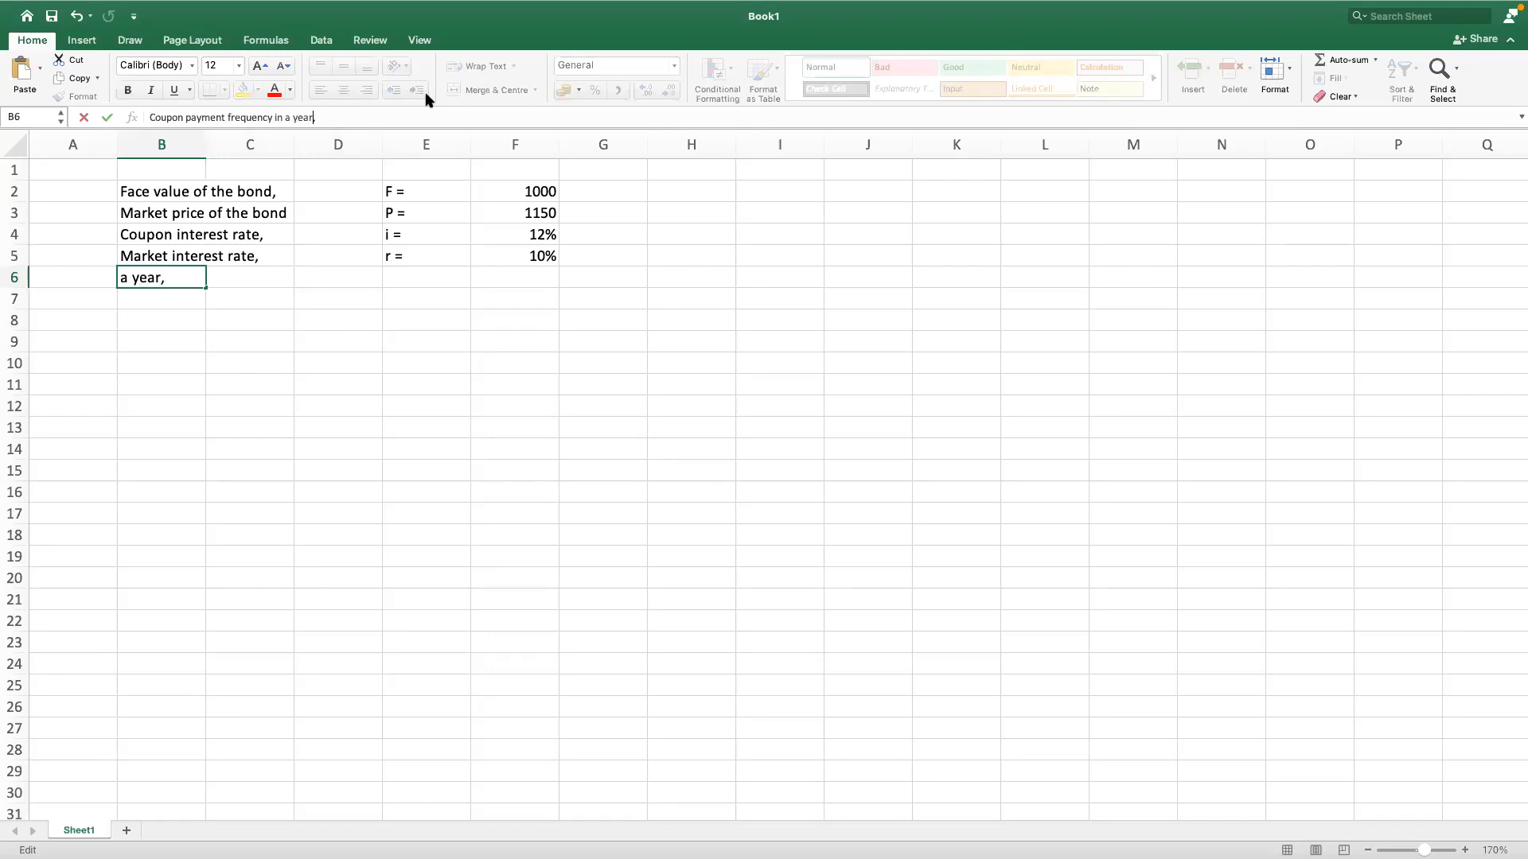
pyautogui.press('Return')
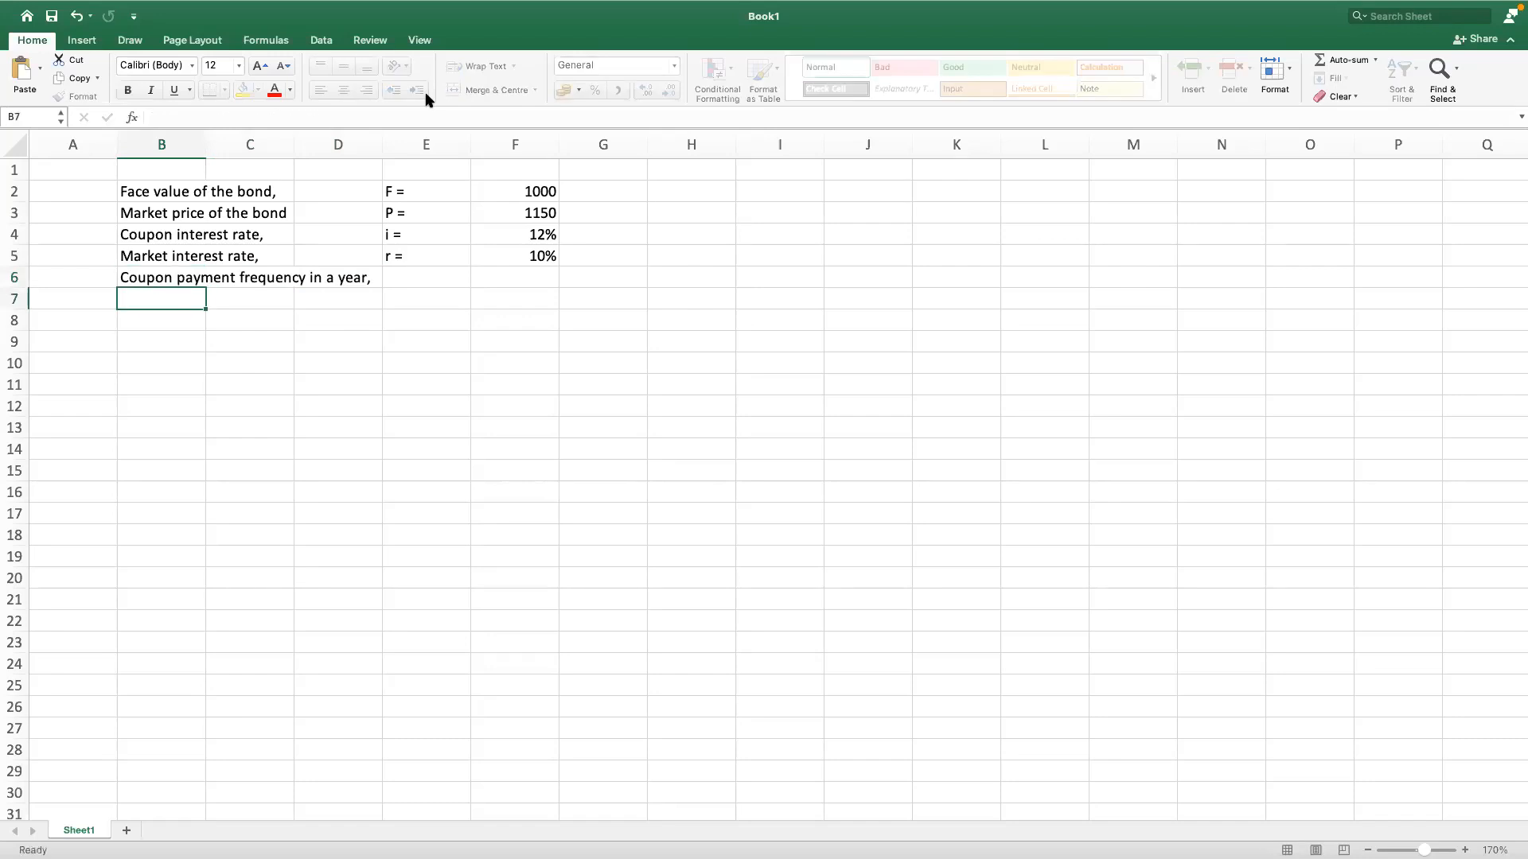
# Step: Enter the symbol "m =" in cell E6 and the payment frequency of 12 in cell F6
pyautogui.press('Up')
pyautogui.press('Right')
pyautogui.press('Right')
pyautogui.press('Right')
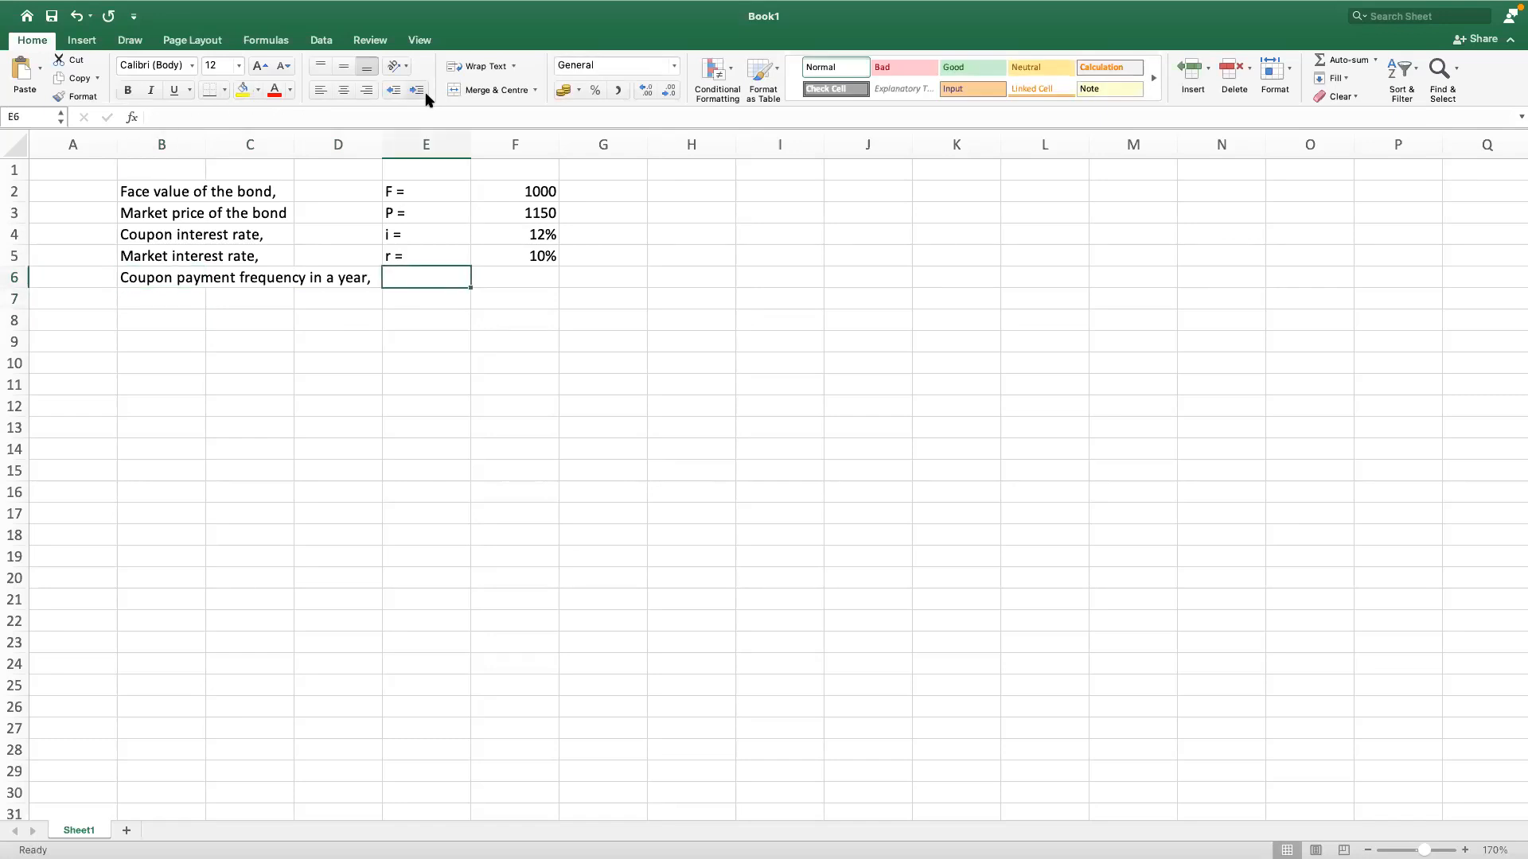
pyautogui.write('m ')
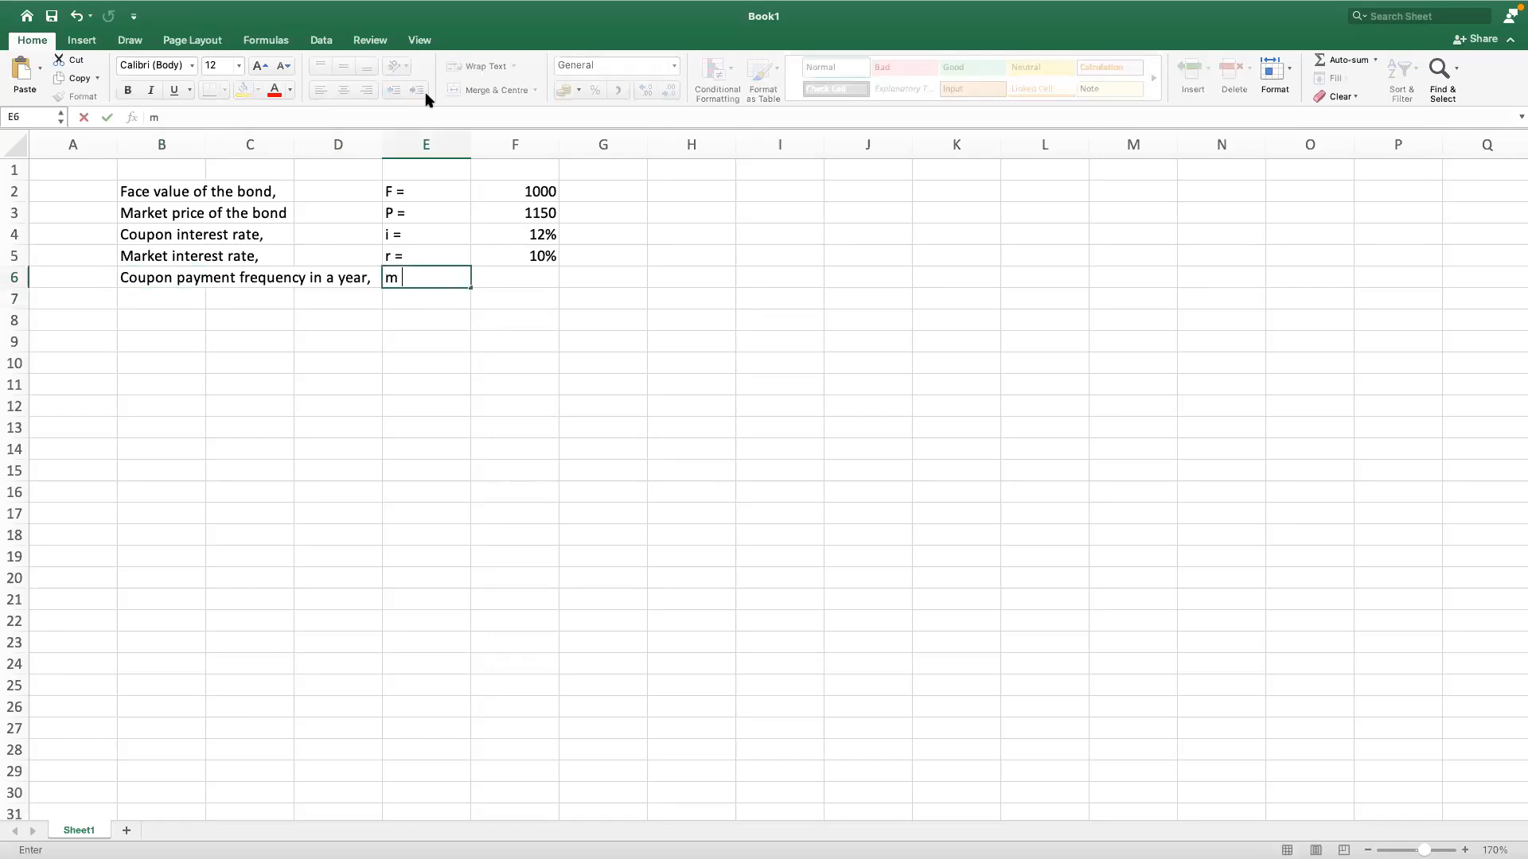
pyautogui.write('=')
pyautogui.press('Tab')
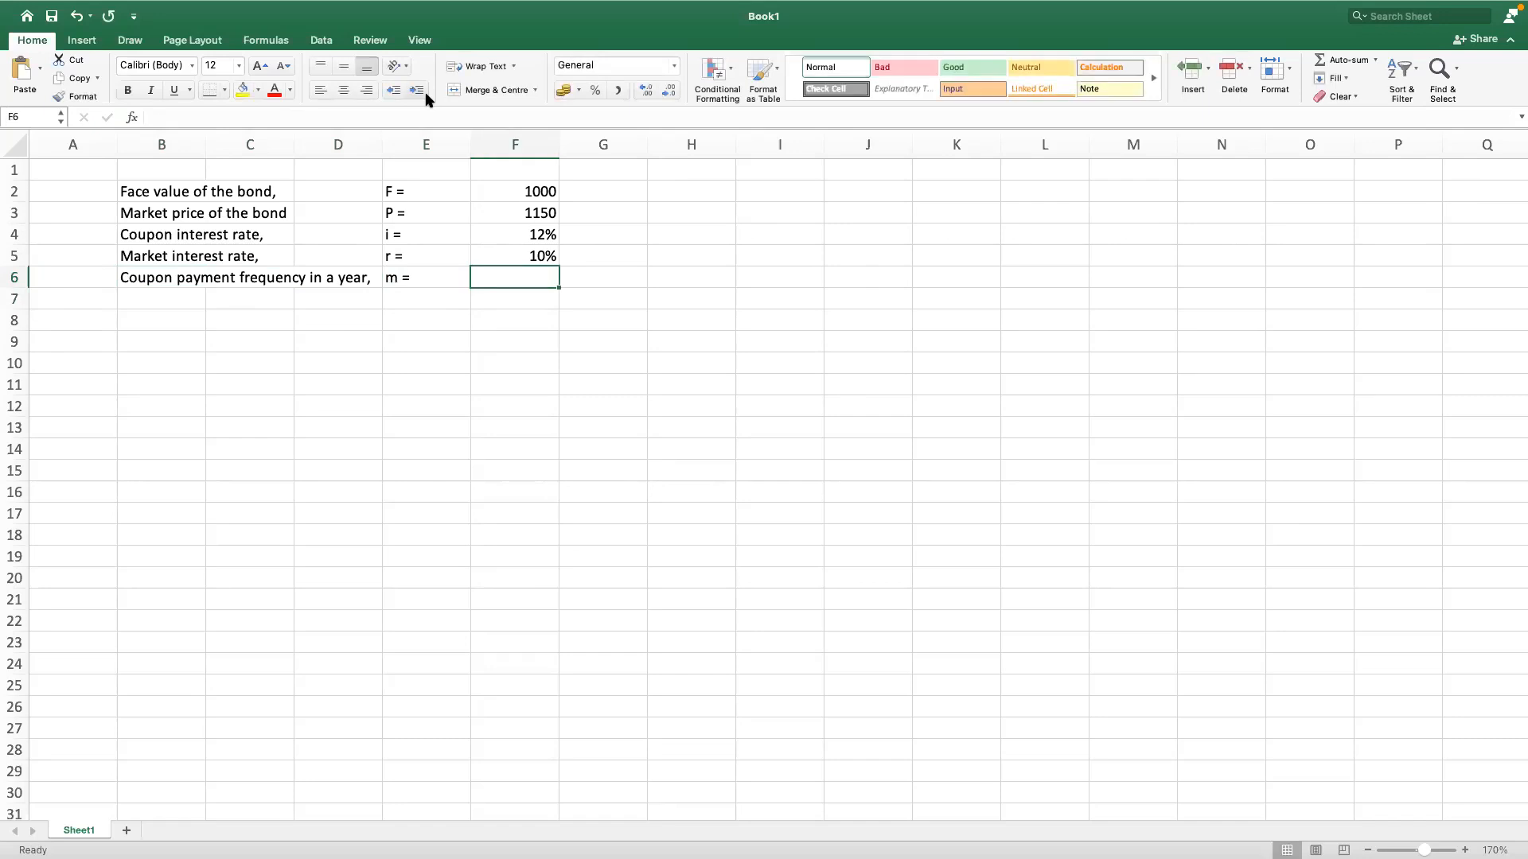
pyautogui.write('12')
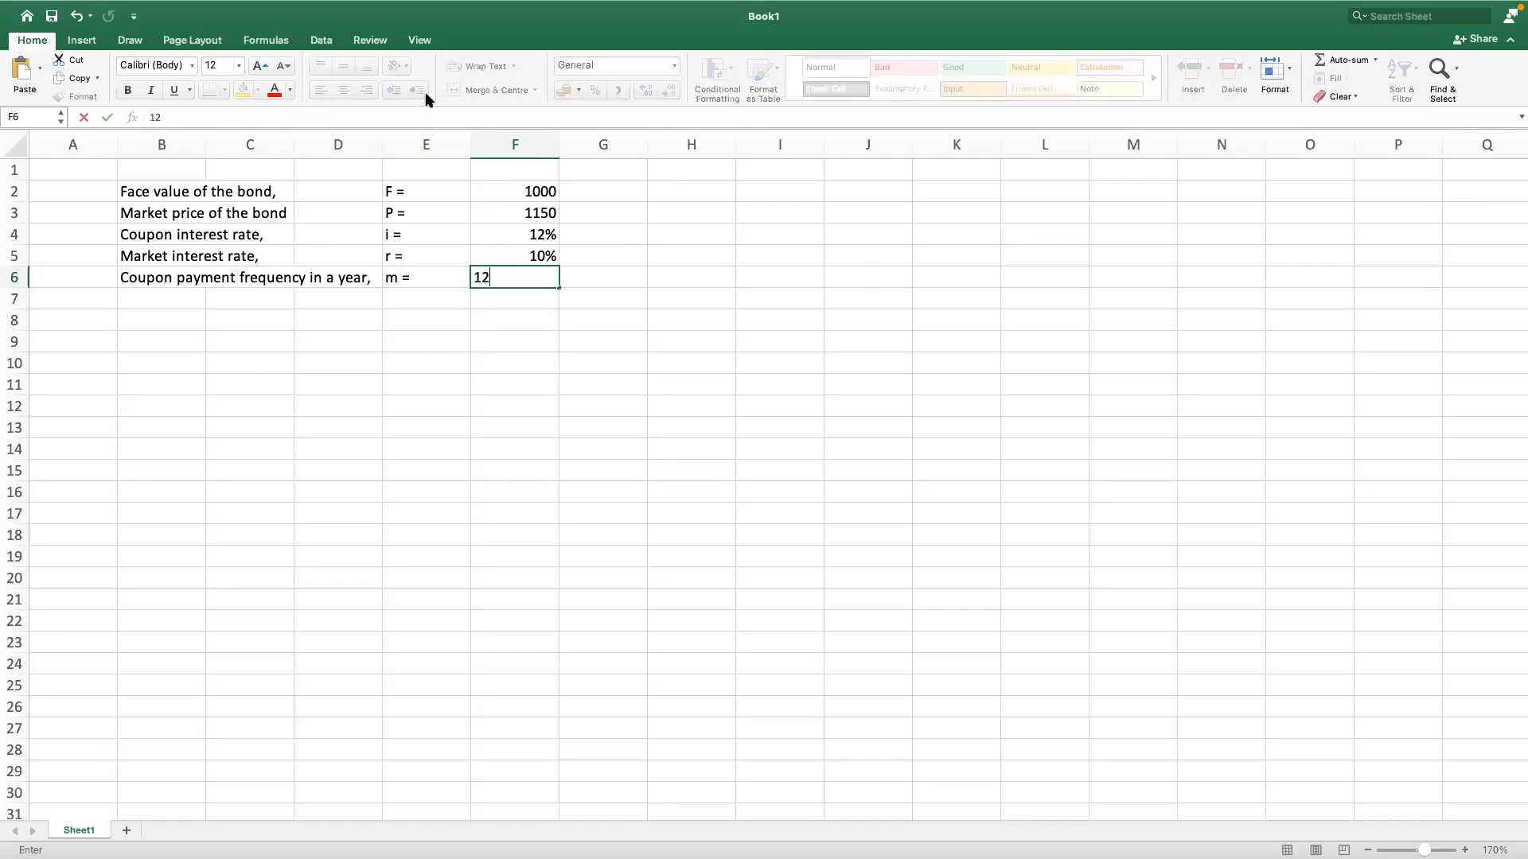
pyautogui.press('Tab')
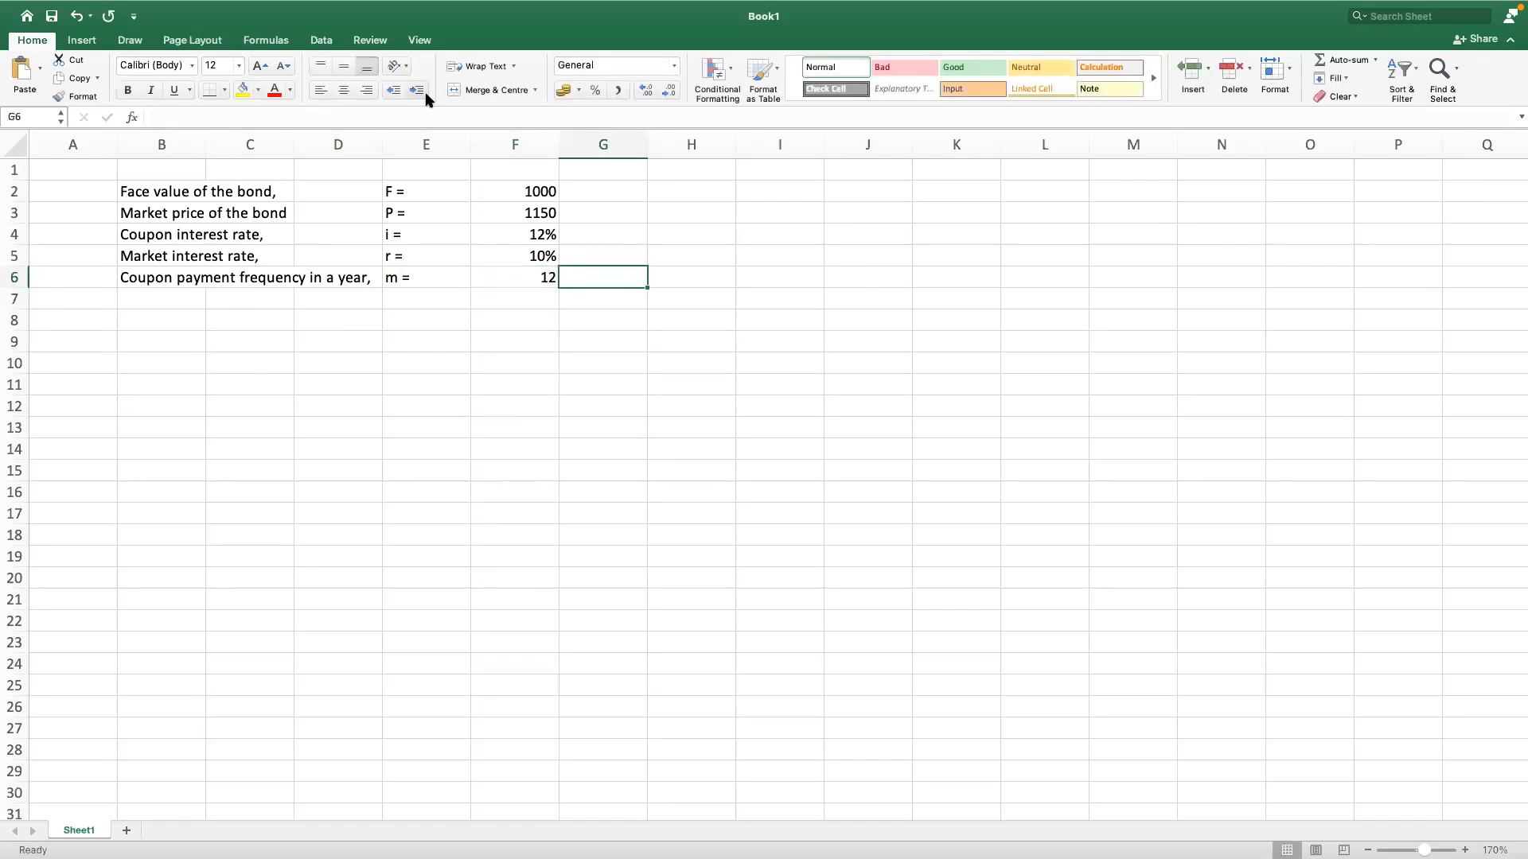
# Step: Enter the label "Manurity of the bond," in cell B7 and move to column E of that row
pyautogui.click(135, 302)
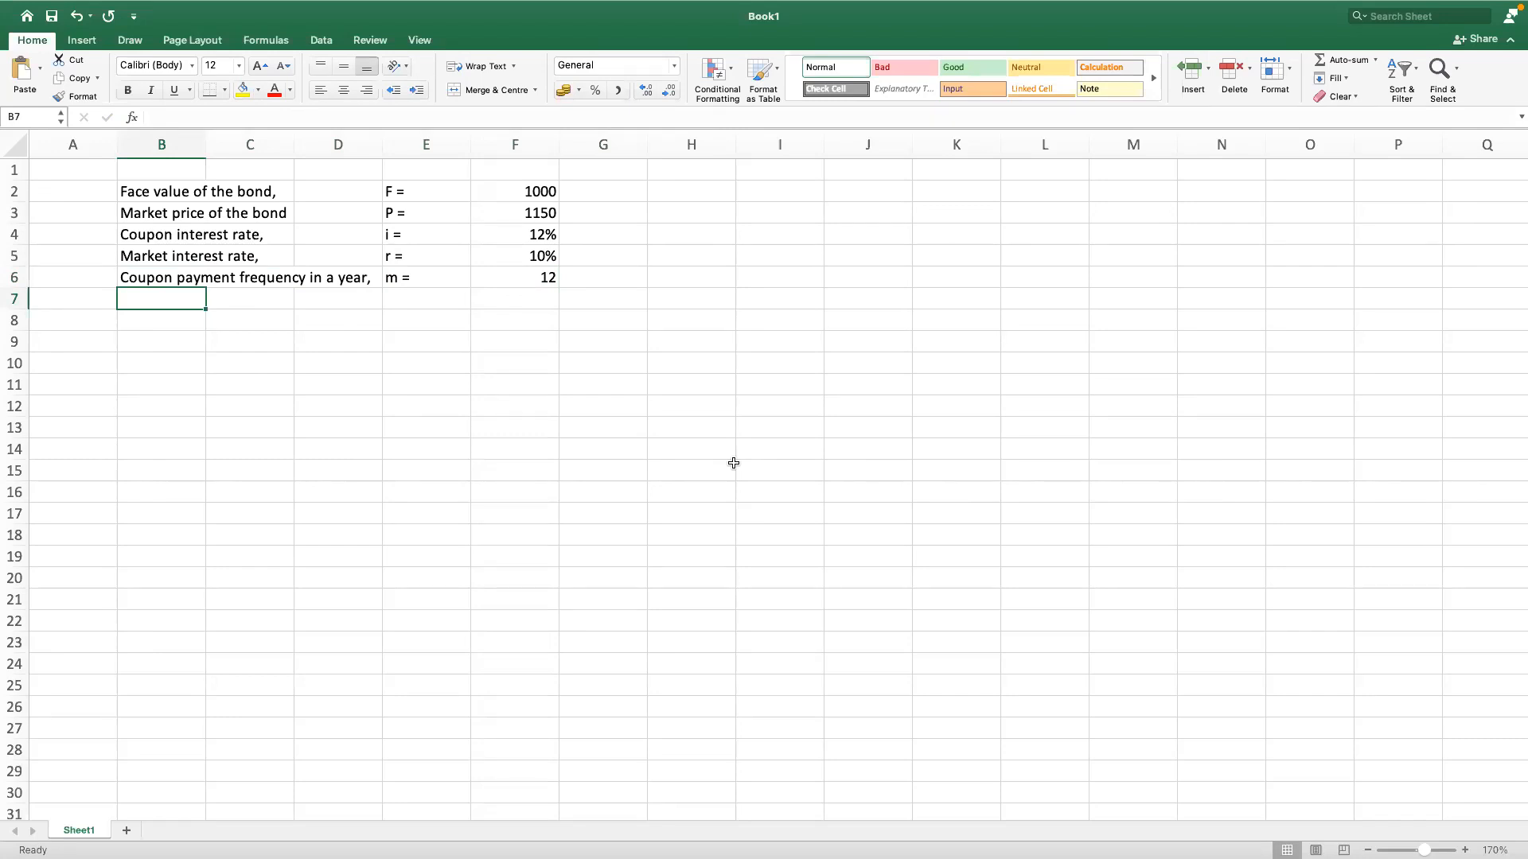
pyautogui.write('Manurity')
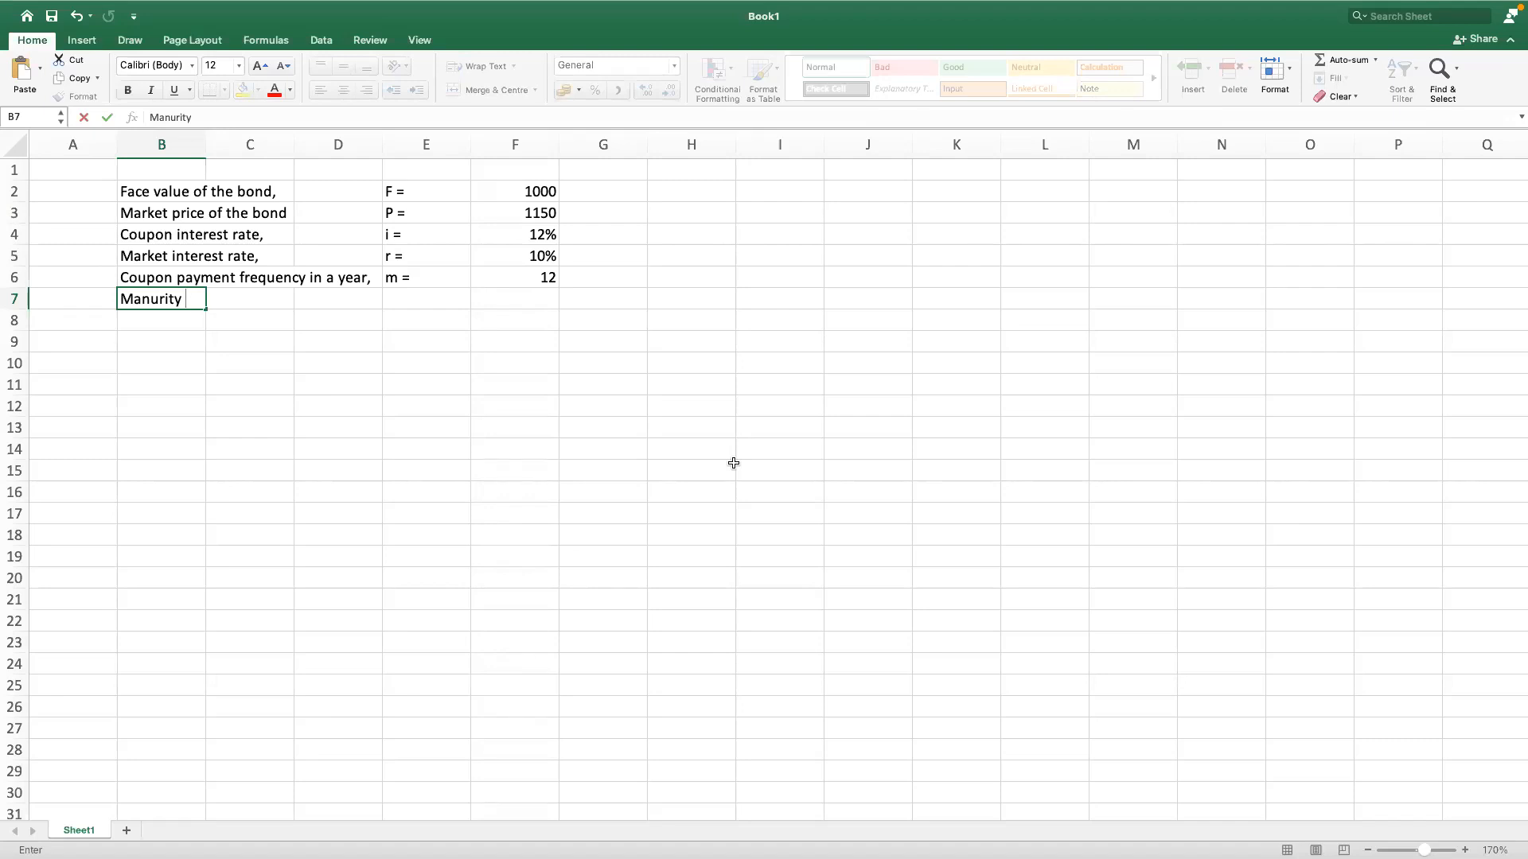
pyautogui.write('of the bond,')
pyautogui.press('Tab')
pyautogui.press('Tab')
pyautogui.press('Tab')
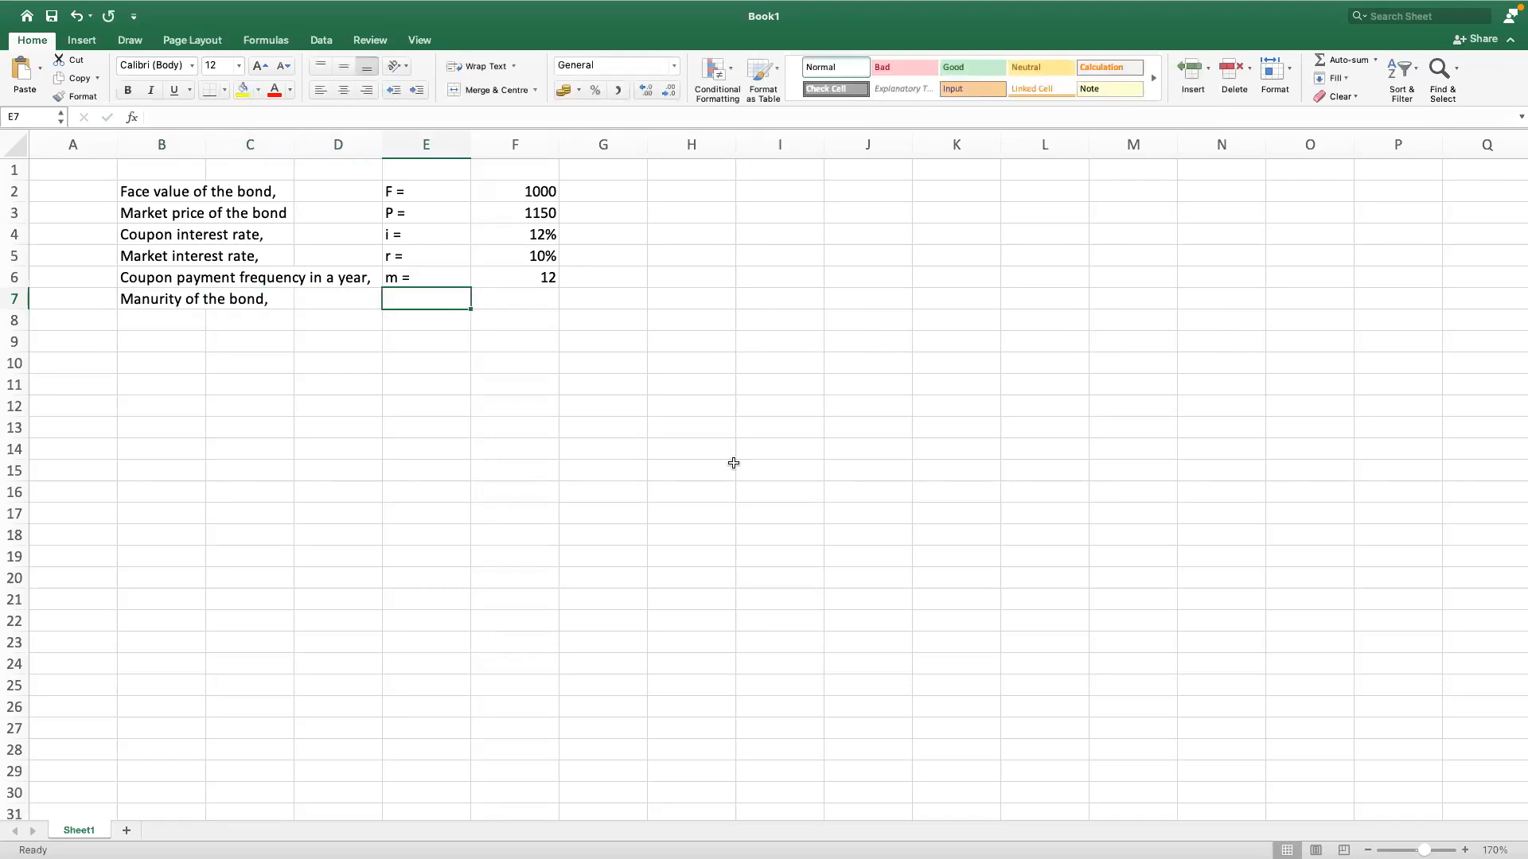
# Step: Enter the symbol "n =" in cell E7 and the maturity of 20 in cell F7
pyautogui.write('n =')
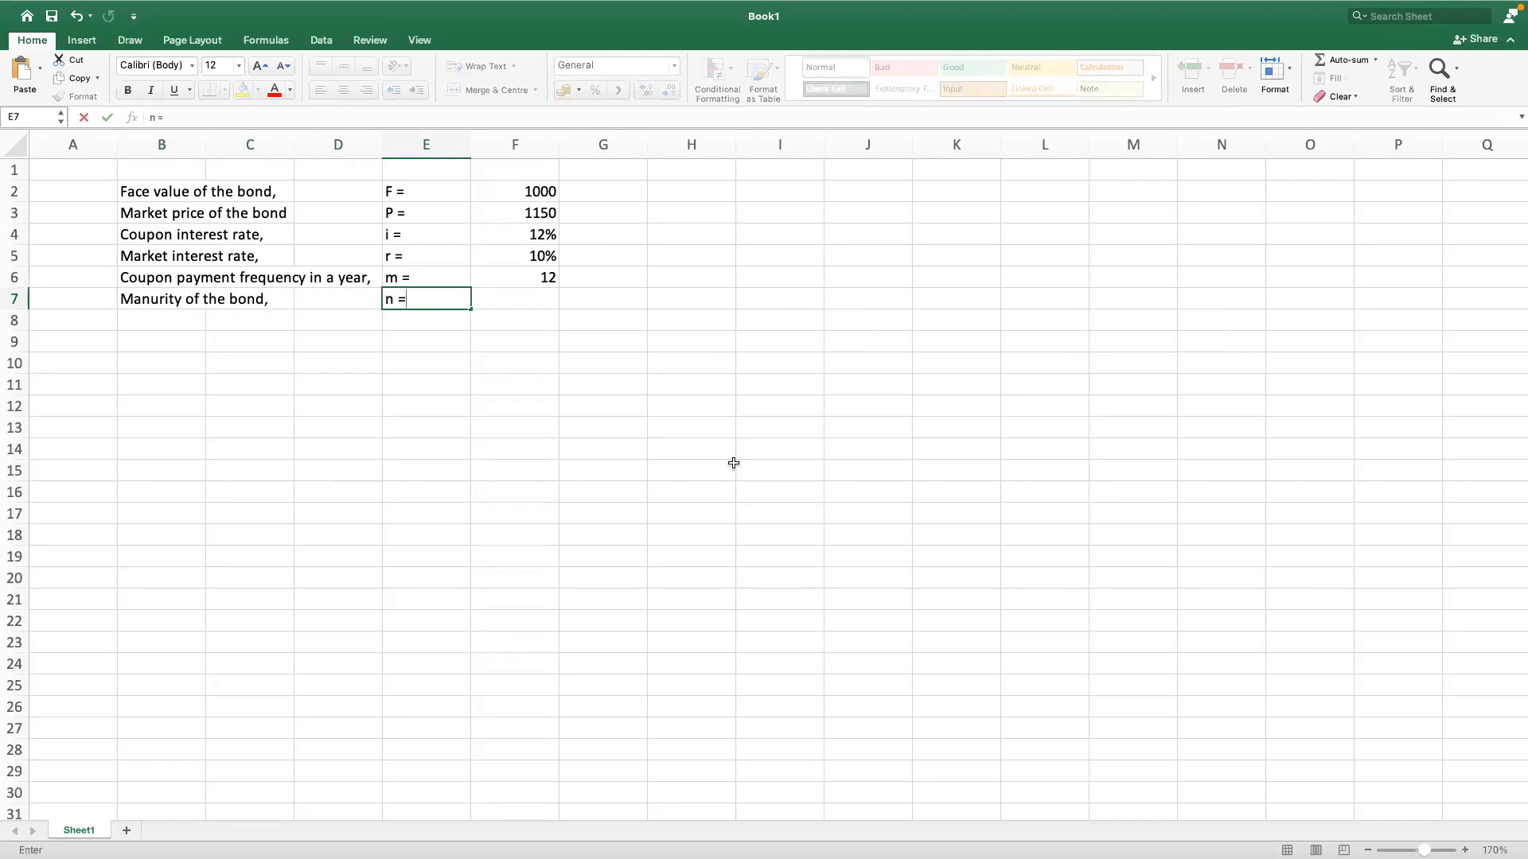
pyautogui.press('Tab')
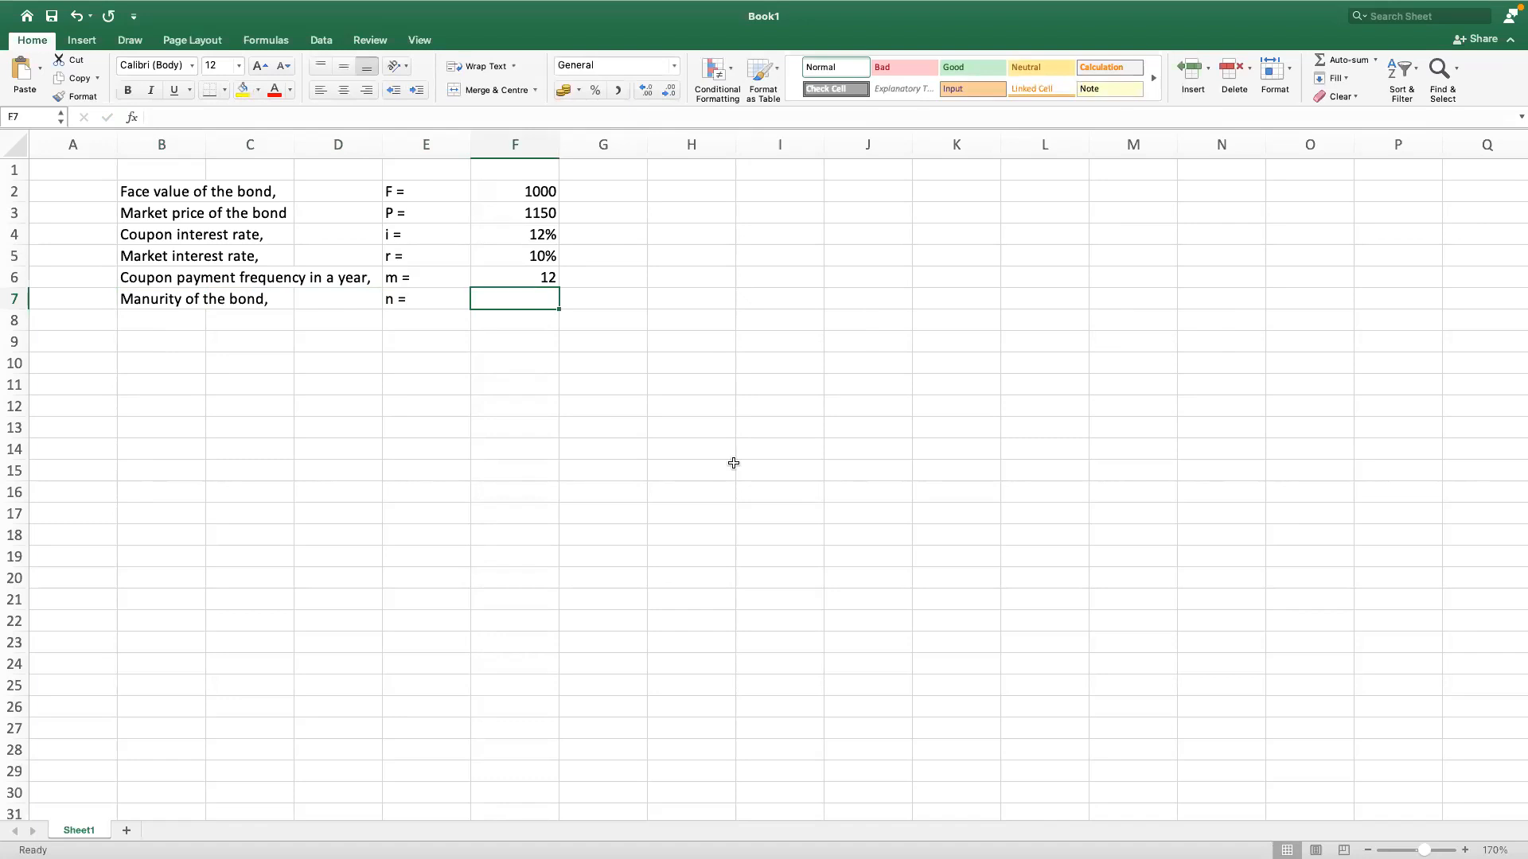
pyautogui.write('29')
pyautogui.press('BackSpace')
pyautogui.write('0')
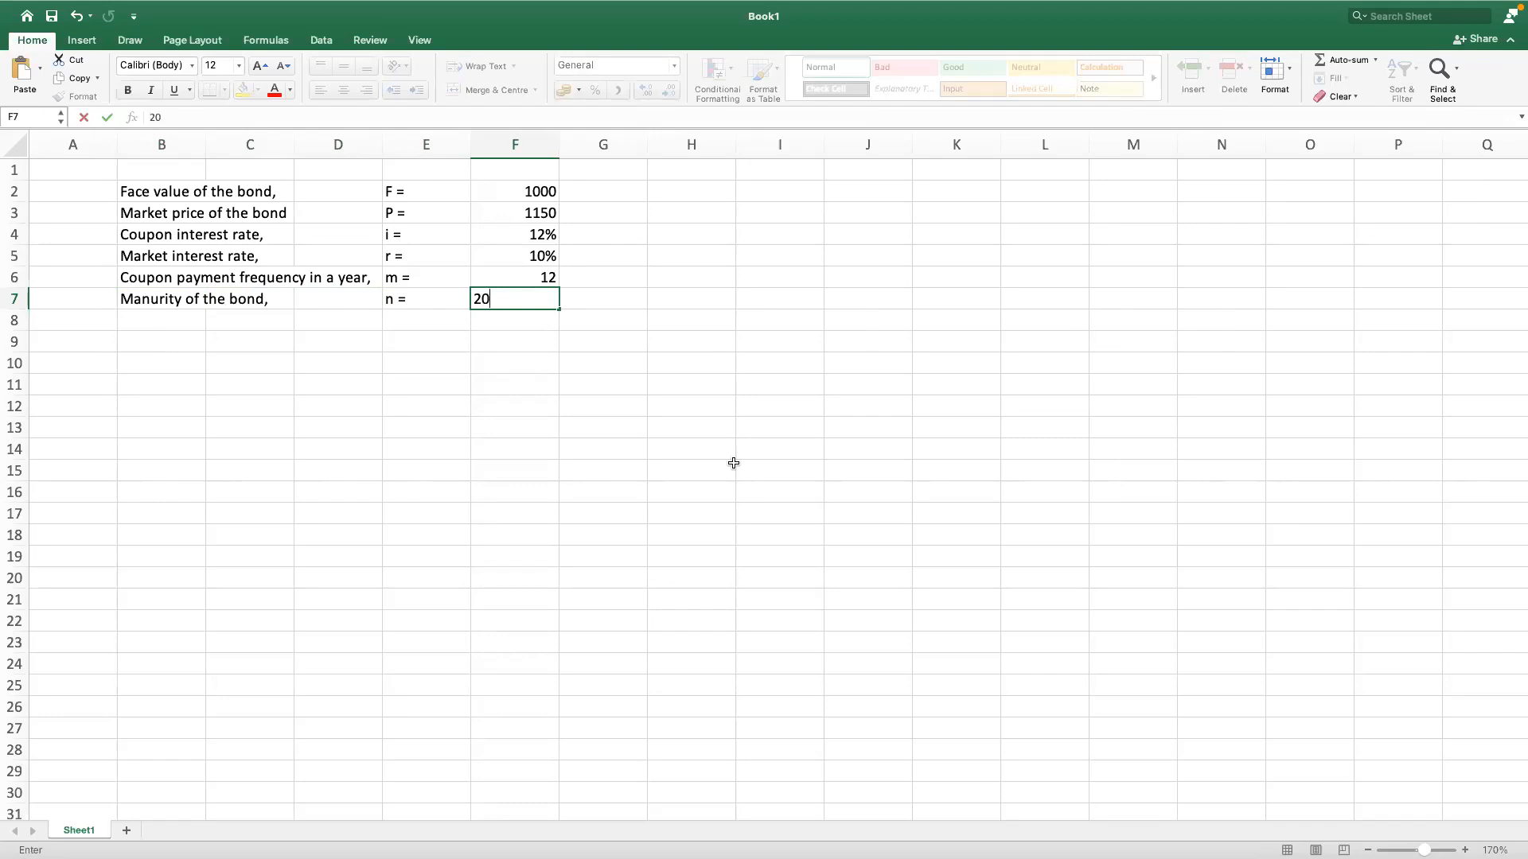
pyautogui.press('Return')
# Step: Extend the label in cell B7 to read "Manurity of the bond in year,"
pyautogui.click(137, 297)
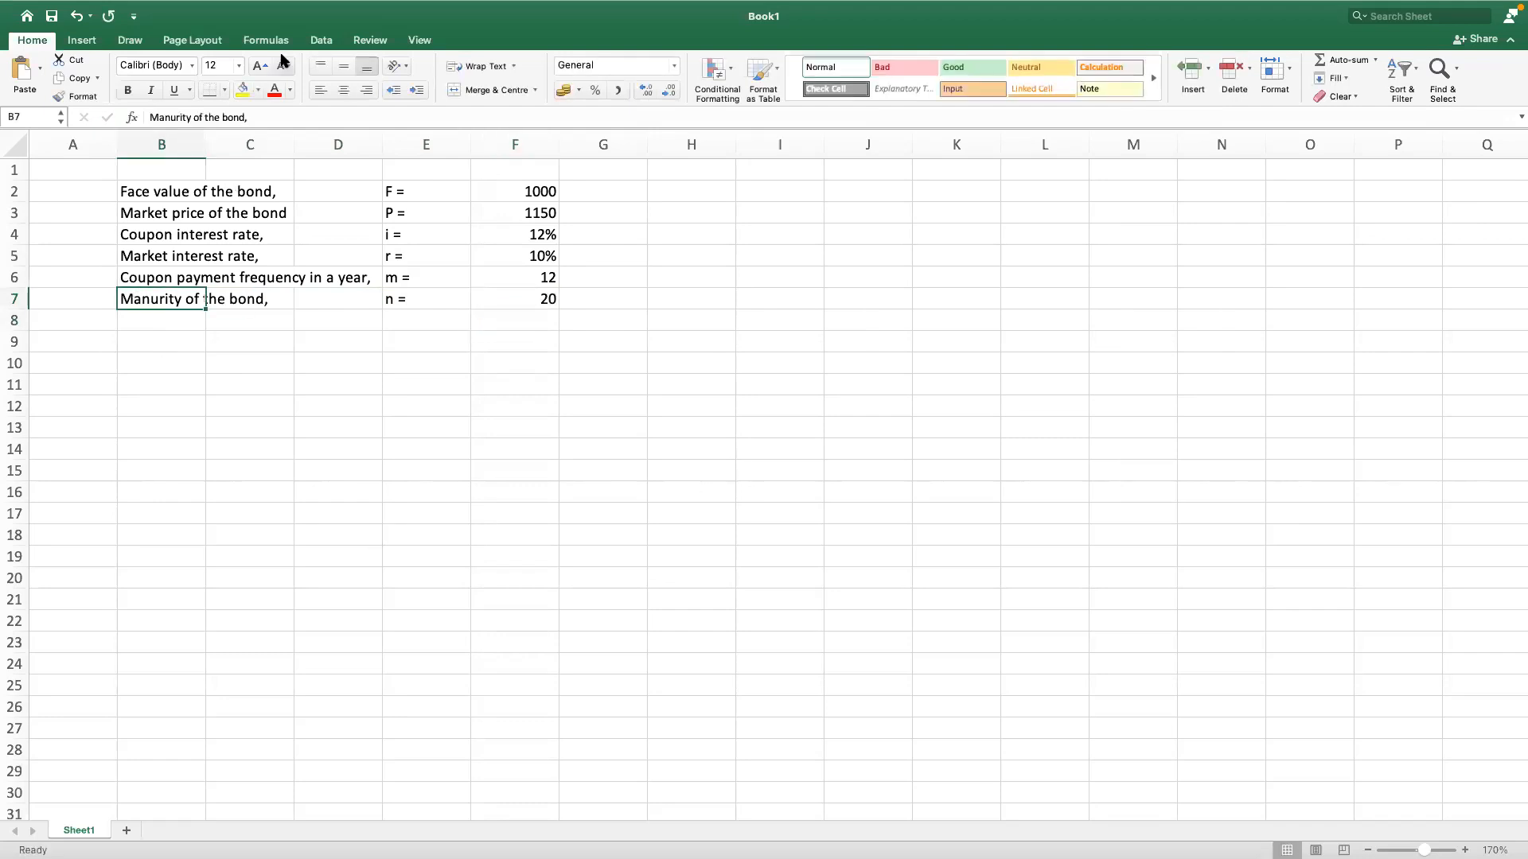
pyautogui.click(249, 117)
pyautogui.write('in year')
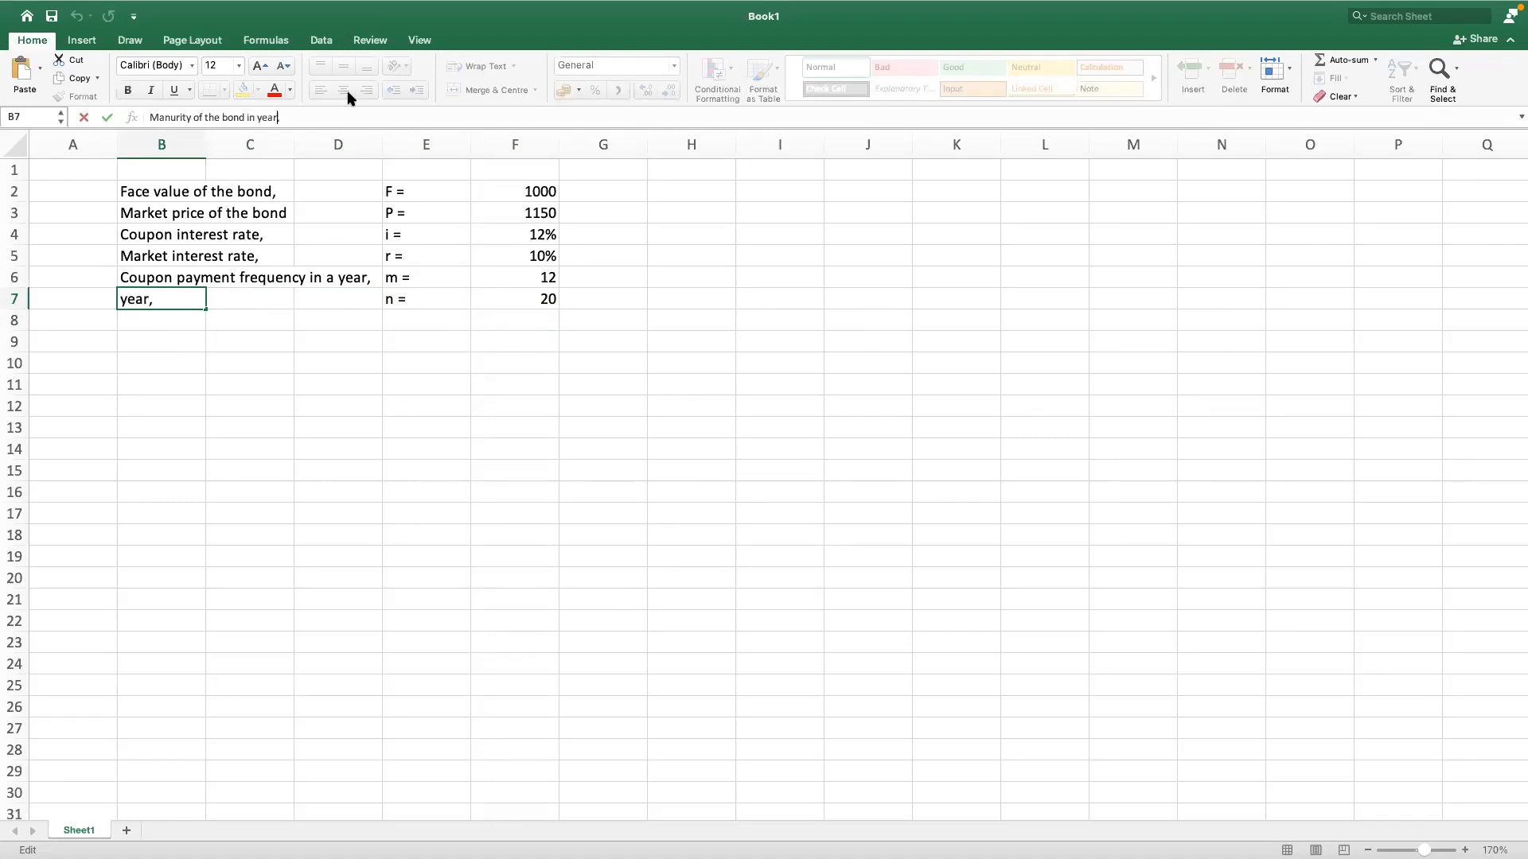
pyautogui.press('Return')
pyautogui.click(538, 406)
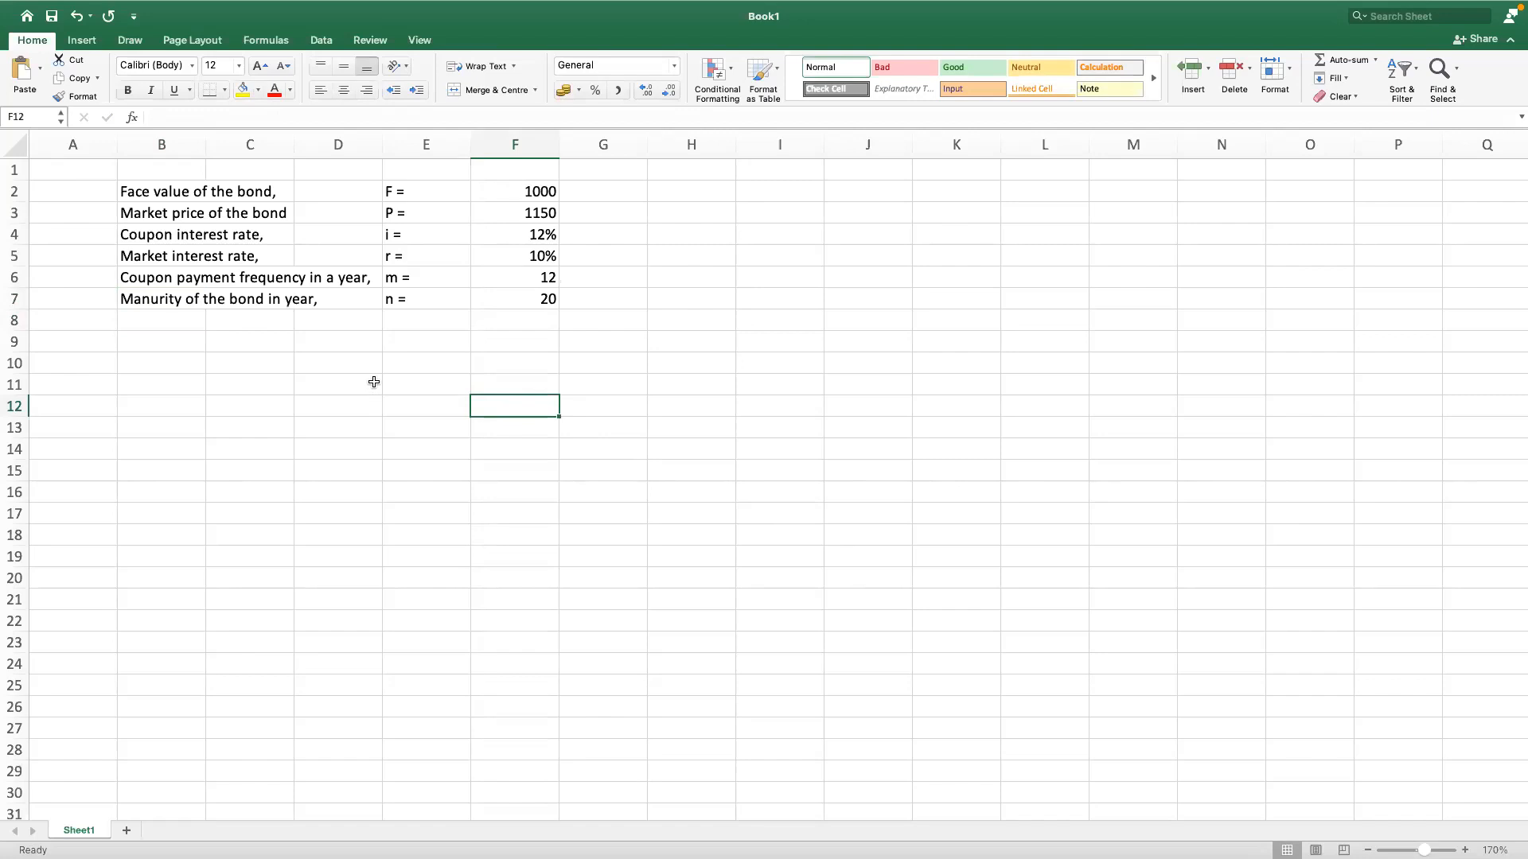
# Step: Enter the label "Cost of debt," in cell B9, leaving a blank row below the bond inputs
pyautogui.click(162, 346)
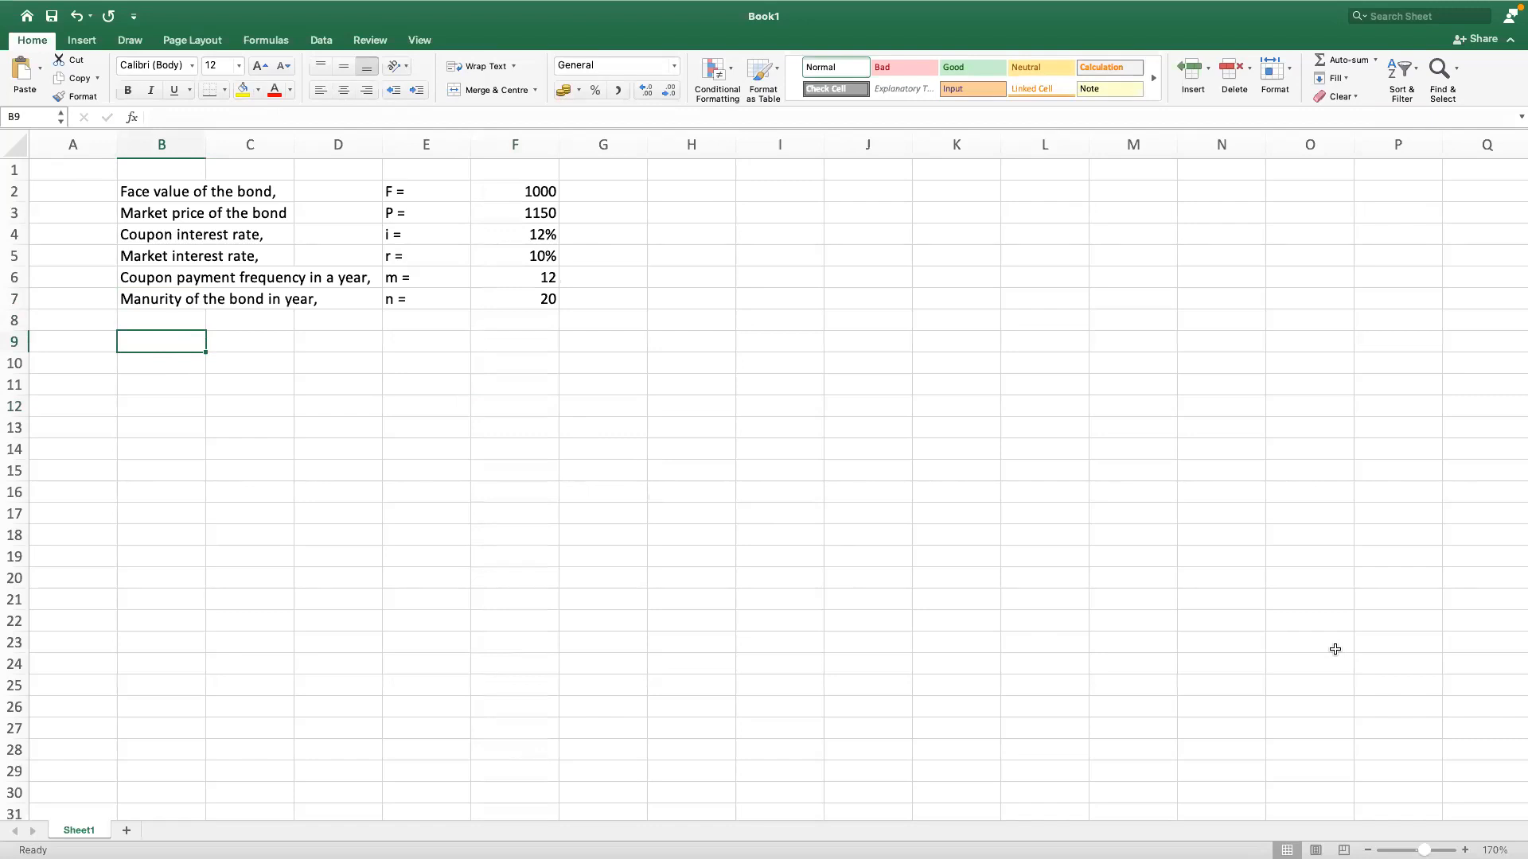
pyautogui.write('Cost of ')
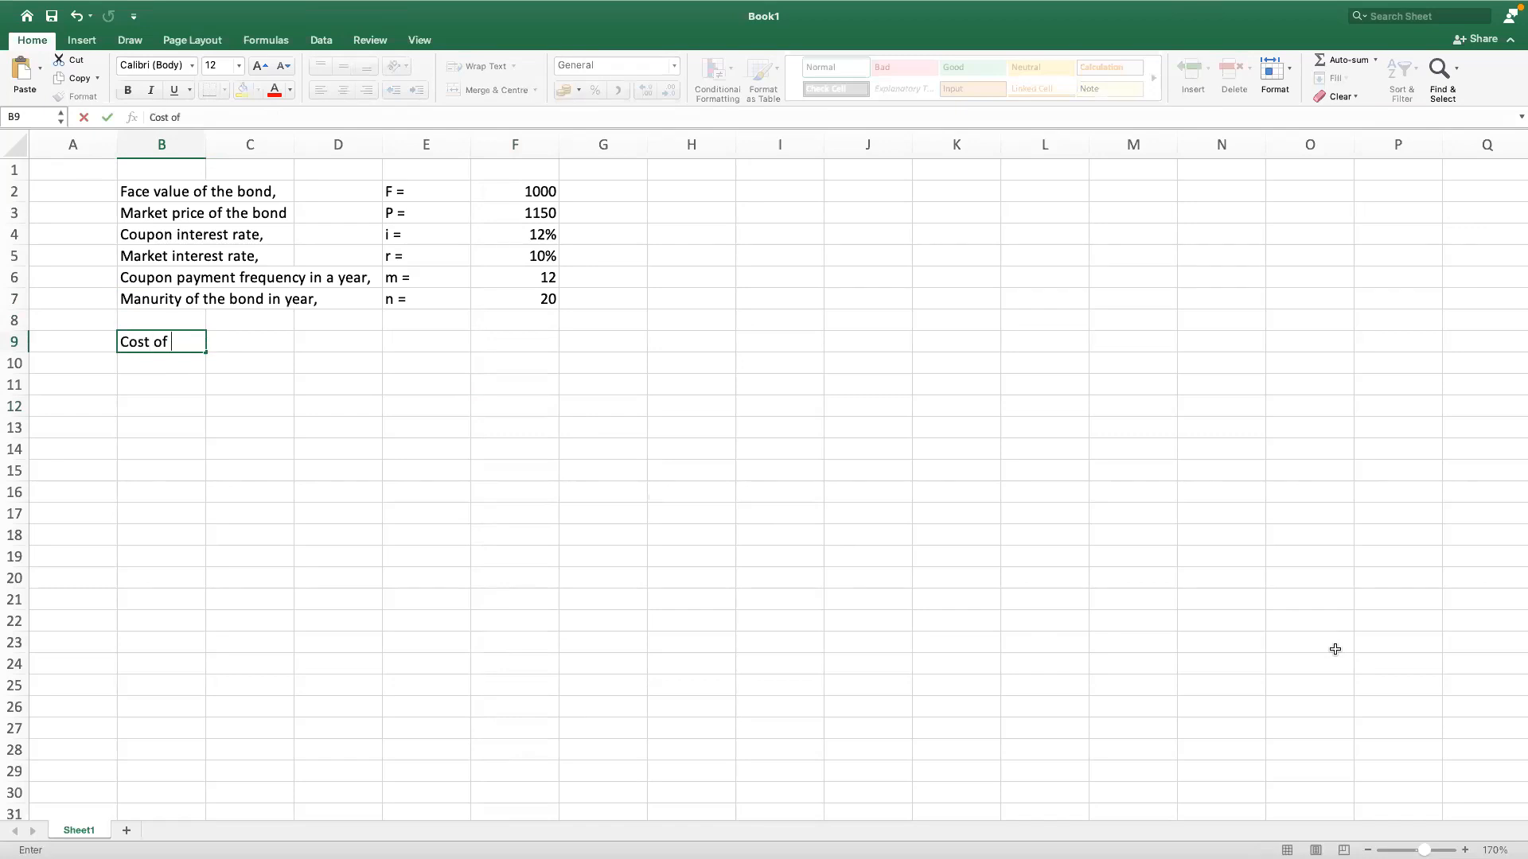
pyautogui.write('debt,')
pyautogui.press('Tab')
pyautogui.press('Tab')
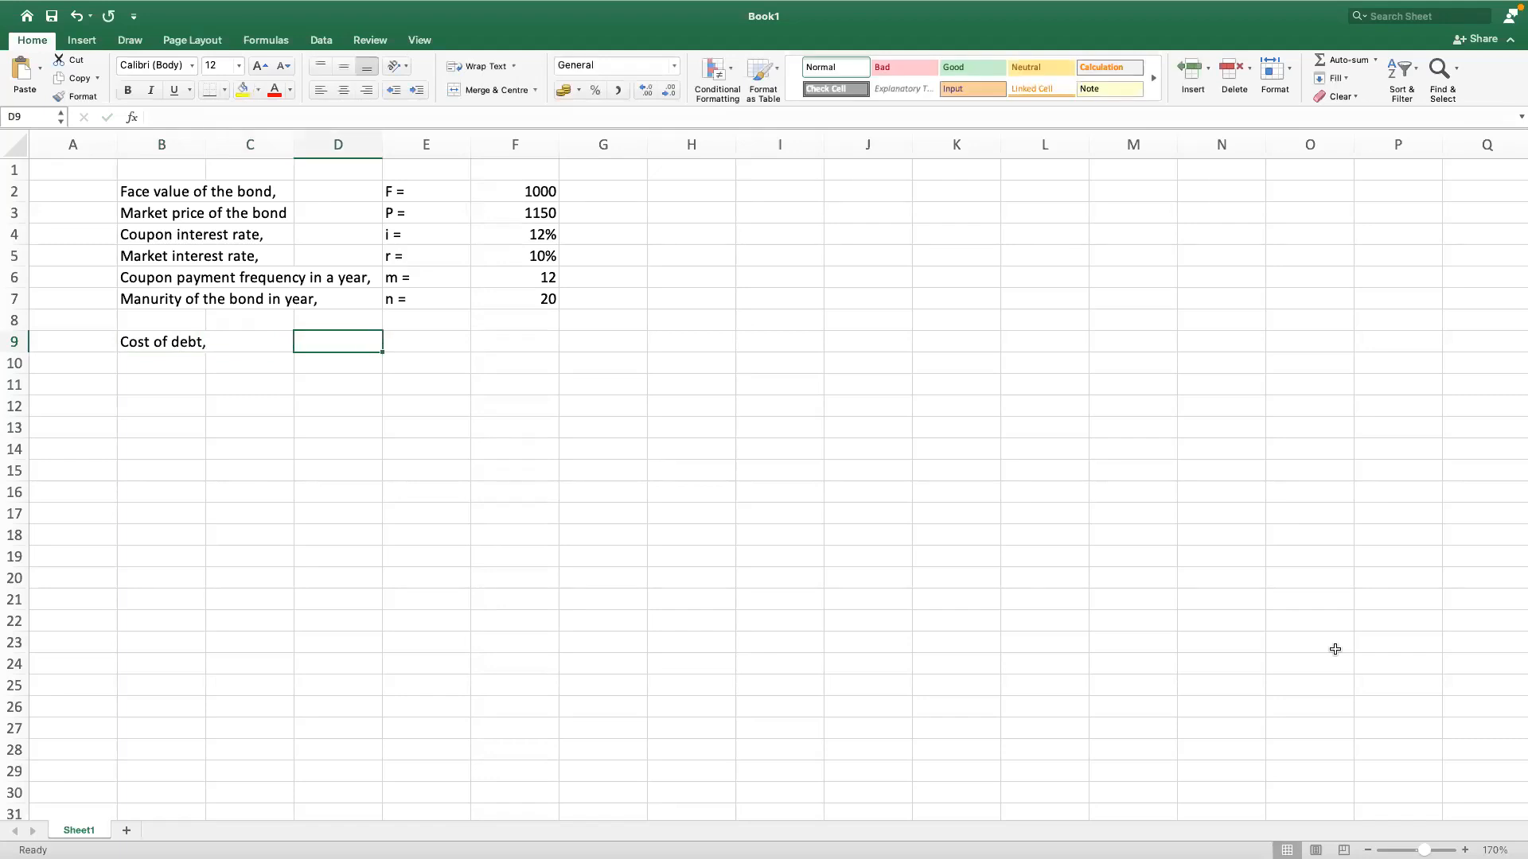
# Step: Enter the symbol "Rd =" in cell D9 and move to cell E9 beside it
pyautogui.write('R')
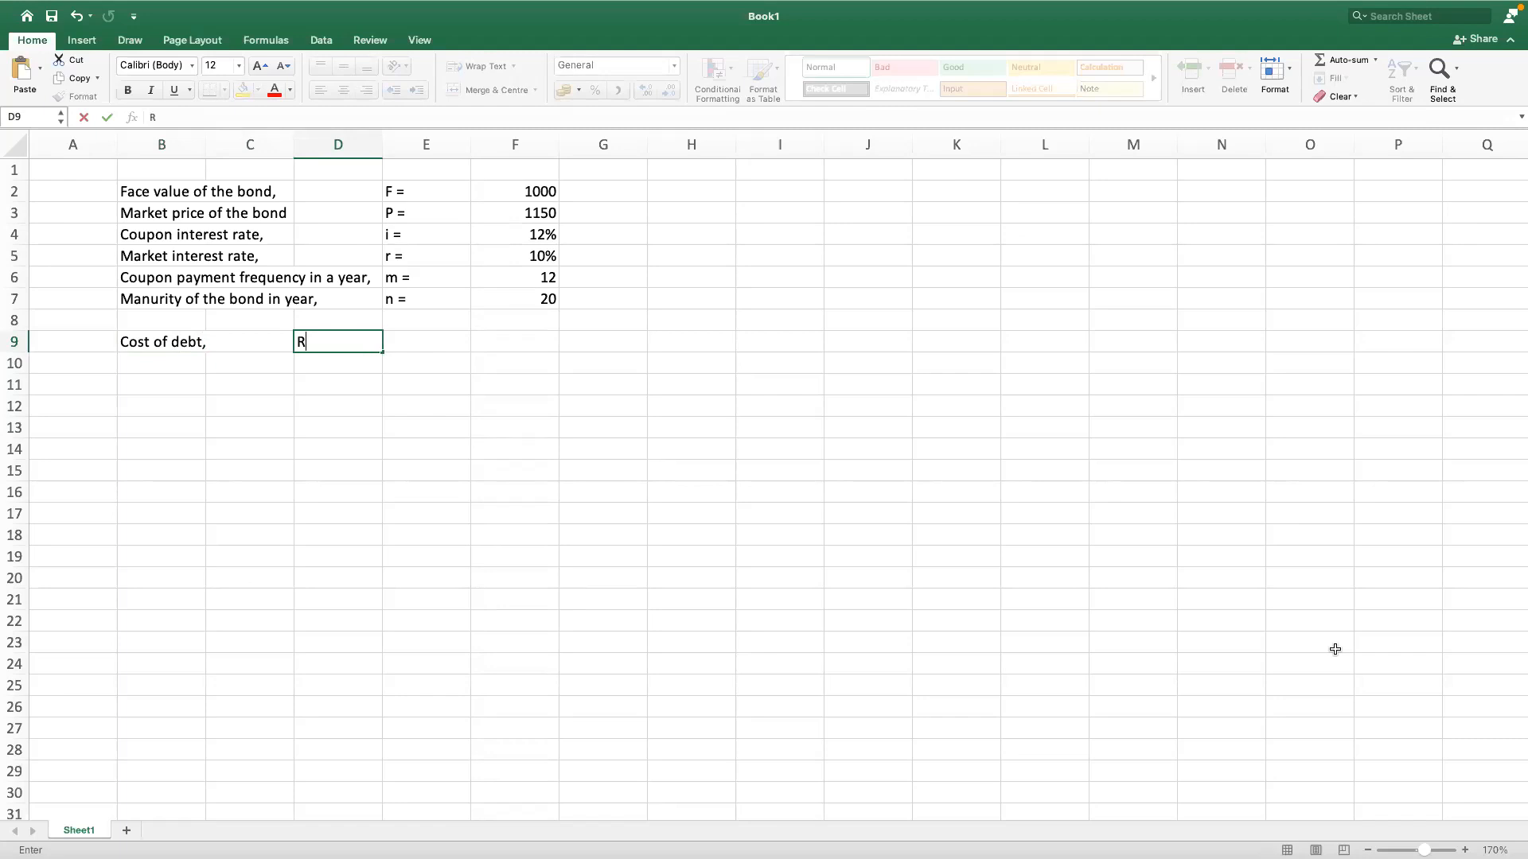
pyautogui.write('d')
pyautogui.press('BackSpace')
pyautogui.press('BackSpace')
pyautogui.write('Rd')
pyautogui.write('=')
pyautogui.press('Return')
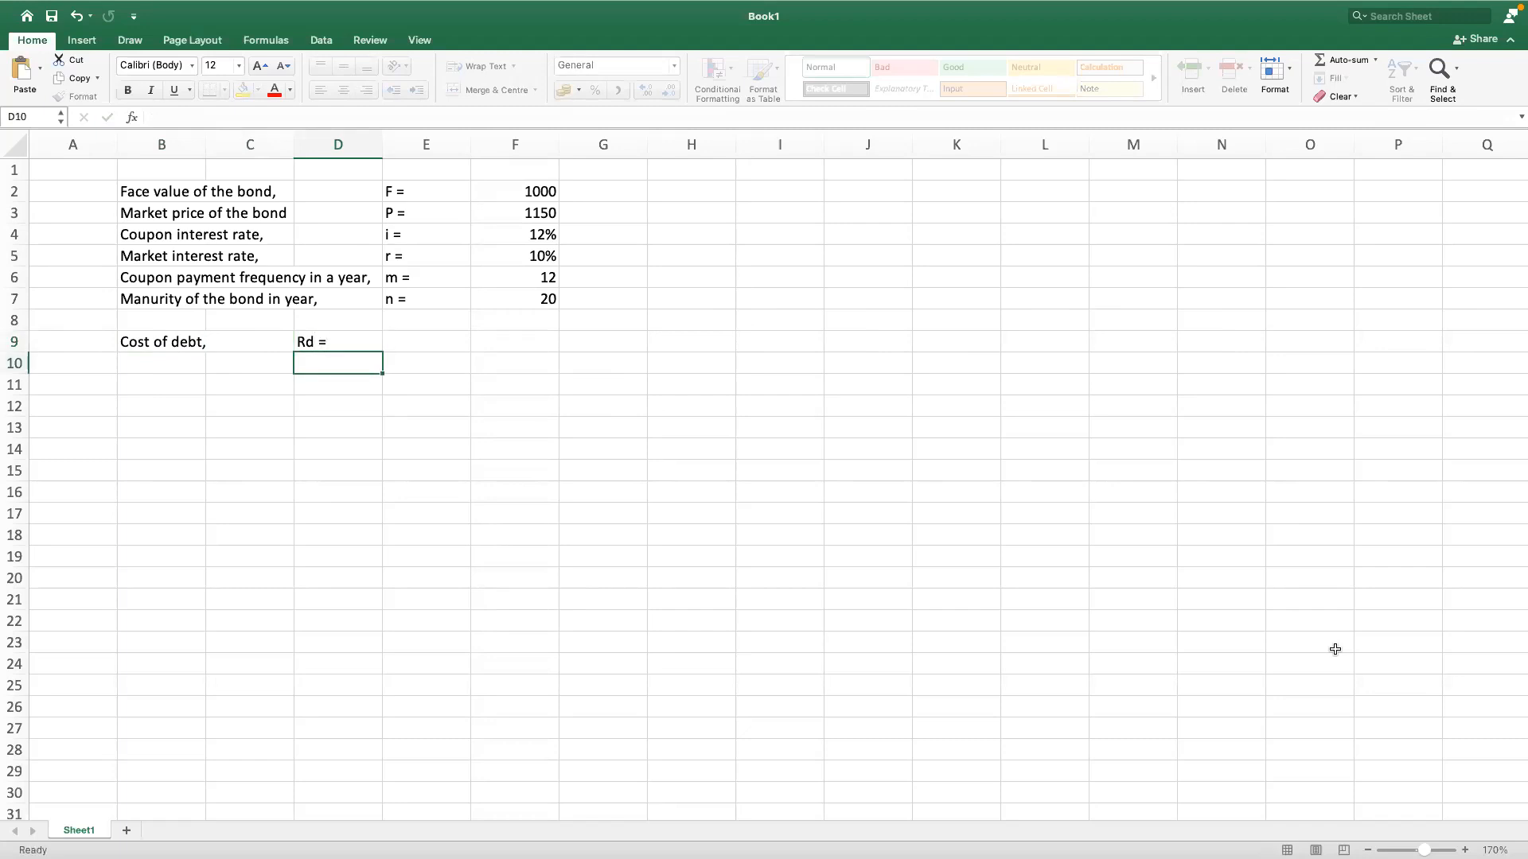
pyautogui.press('Up')
pyautogui.press('Right')
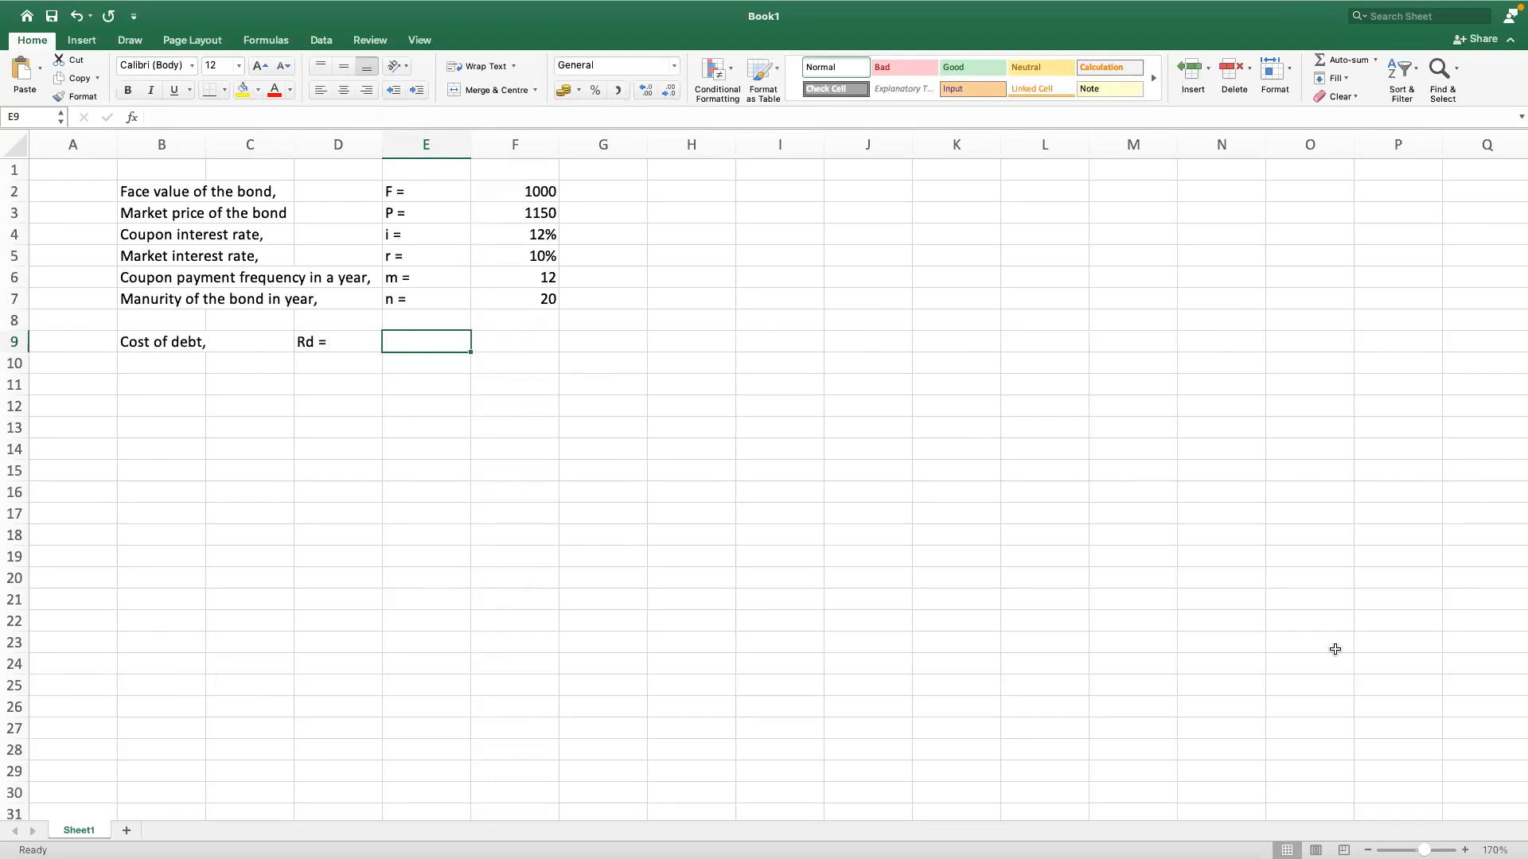
# Step: Try "return" and "ytm" as function names for the cost of debt formula in cell E9
pyautogui.write('=return')
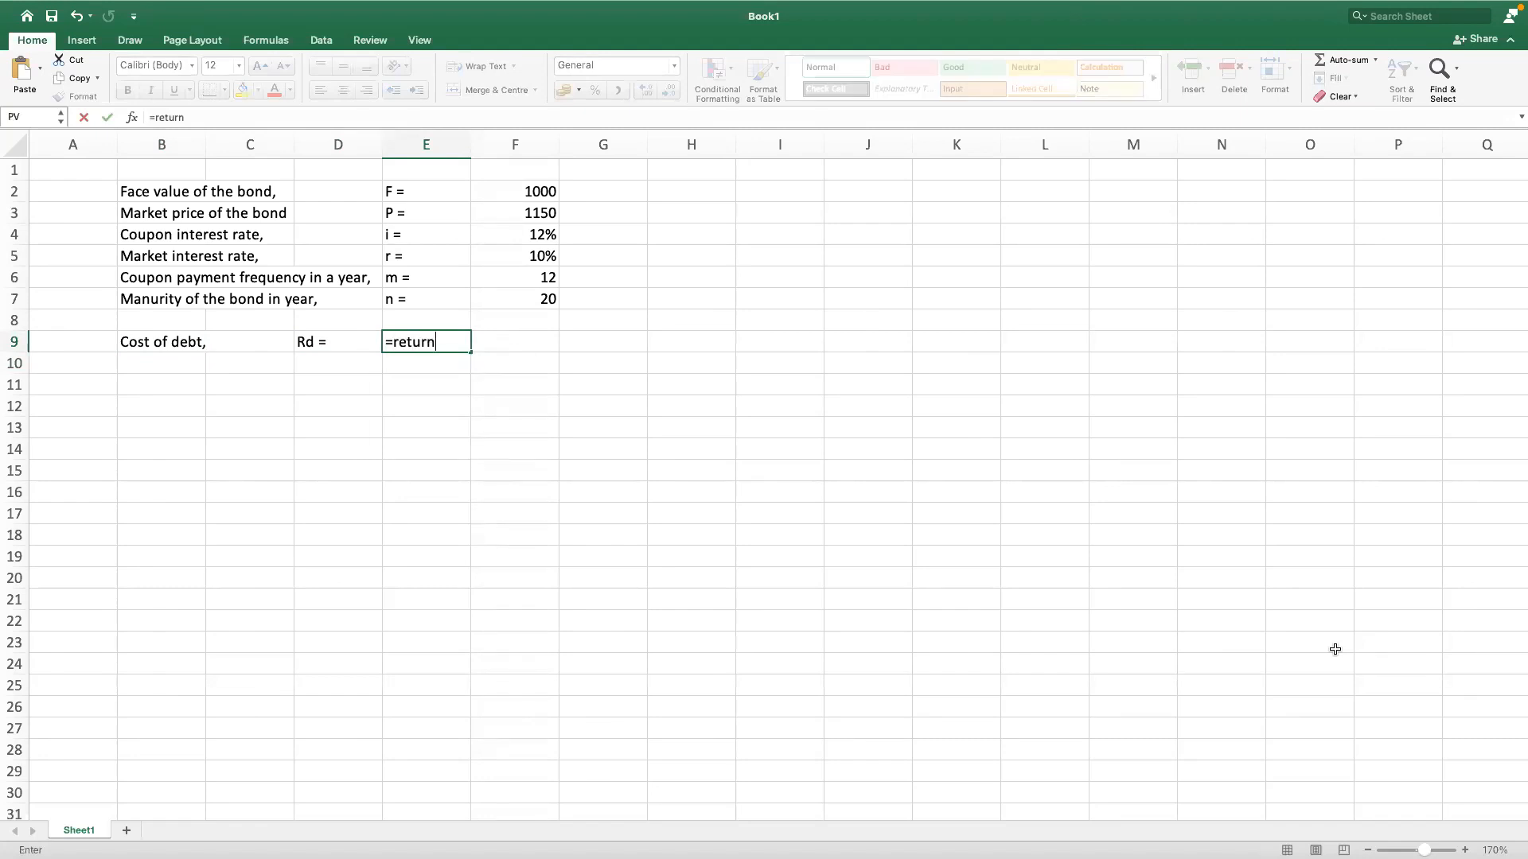
pyautogui.press('BackSpace')
pyautogui.press('BackSpace')
pyautogui.press('BackSpace')
pyautogui.press('BackSpace')
pyautogui.press('BackSpace')
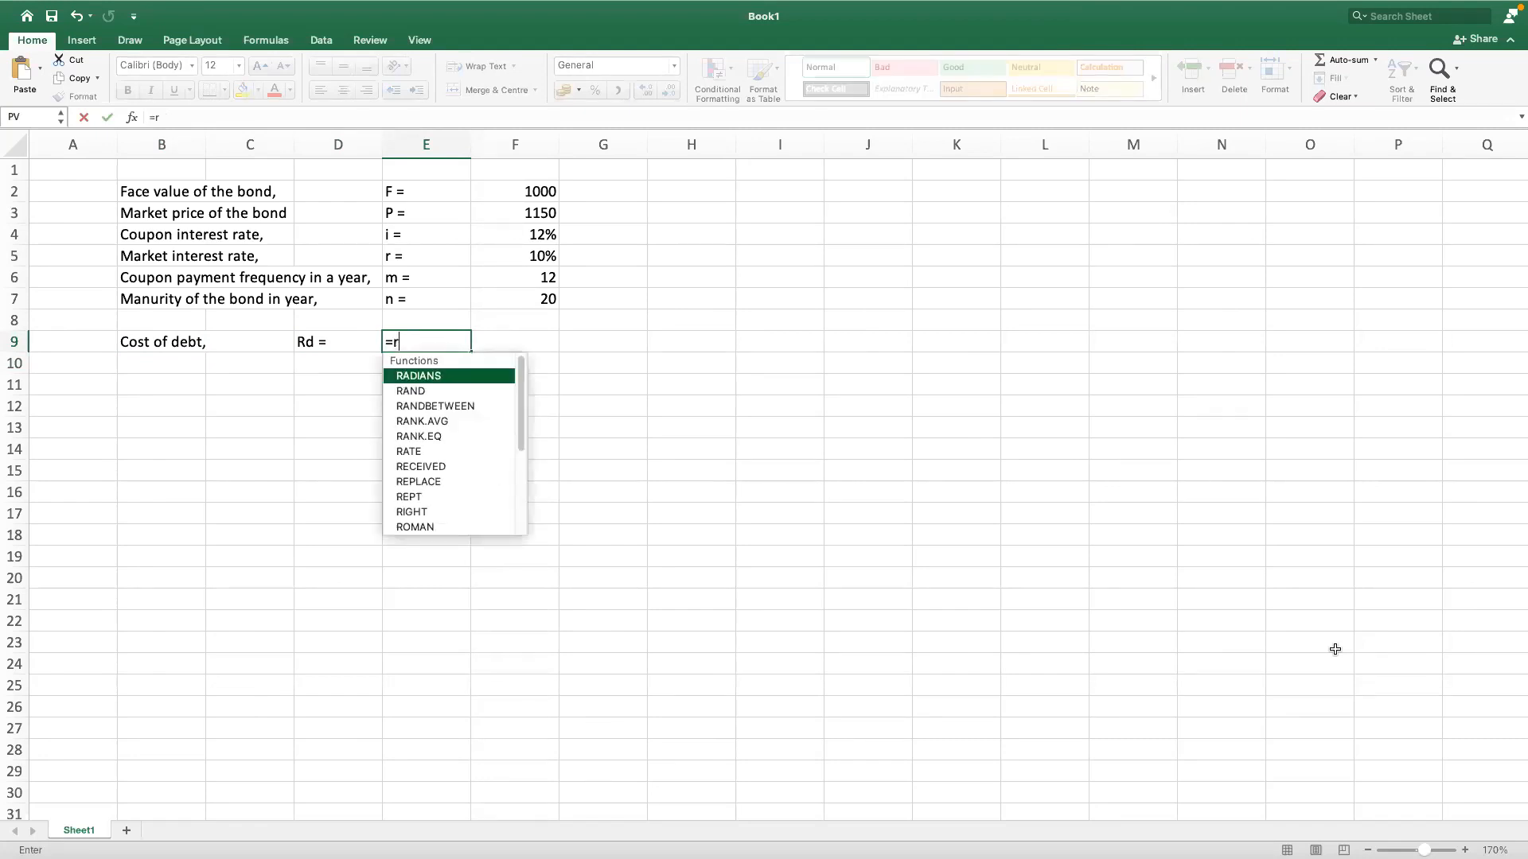
pyautogui.press('BackSpace')
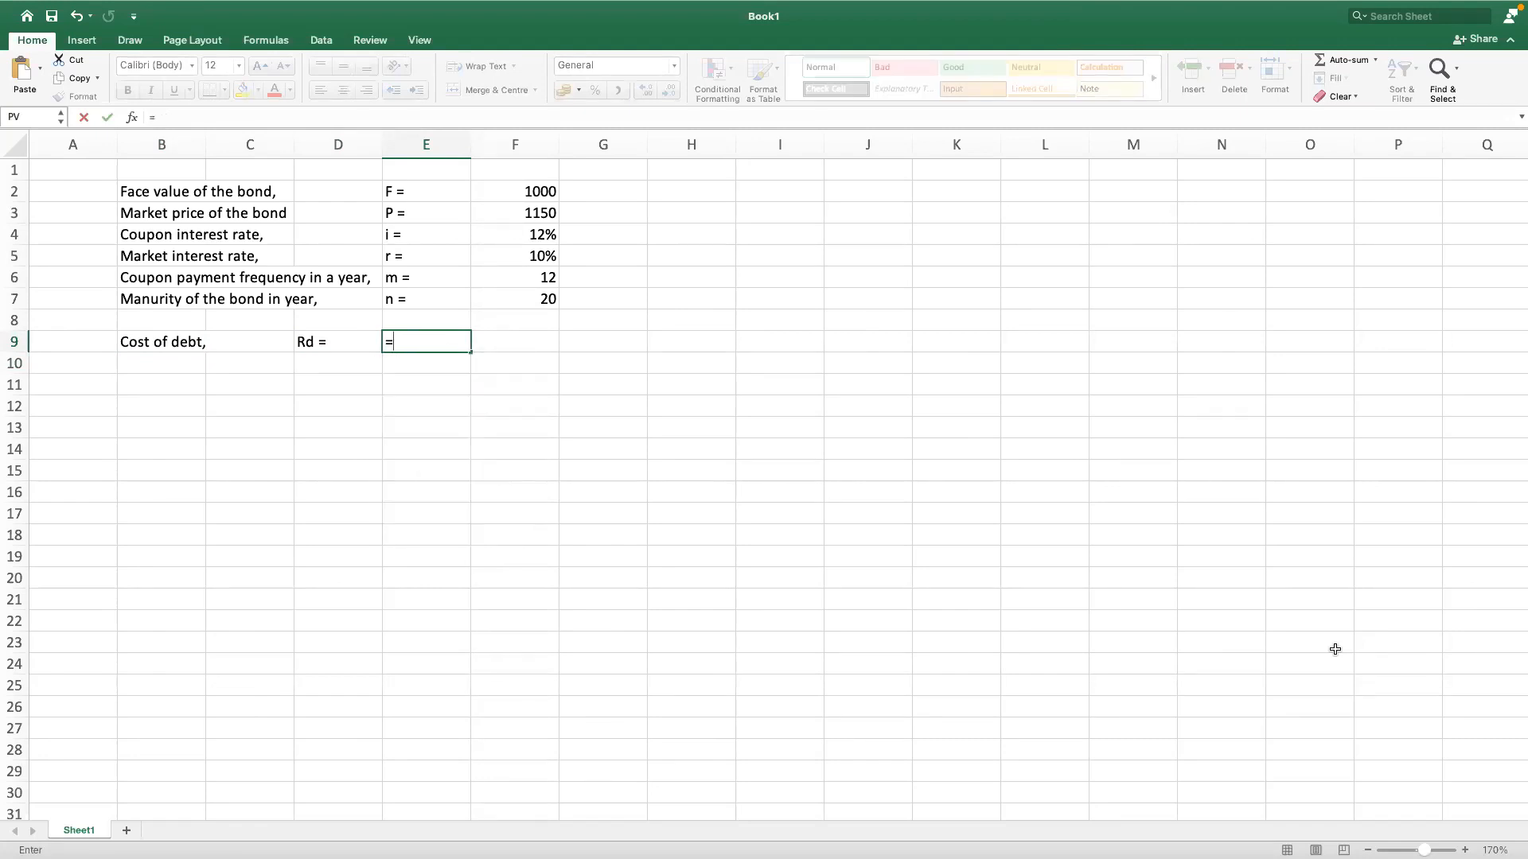
pyautogui.write('ytm')
pyautogui.press('BackSpace')
pyautogui.press('BackSpace')
pyautogui.press('BackSpace')
pyautogui.write('ytm')
pyautogui.press('BackSpace')
pyautogui.press('BackSpace')
pyautogui.press('BackSpace')
# Step: Start a RATE formula in cell E9 with the number of periods as F7*F6
pyautogui.write('r')
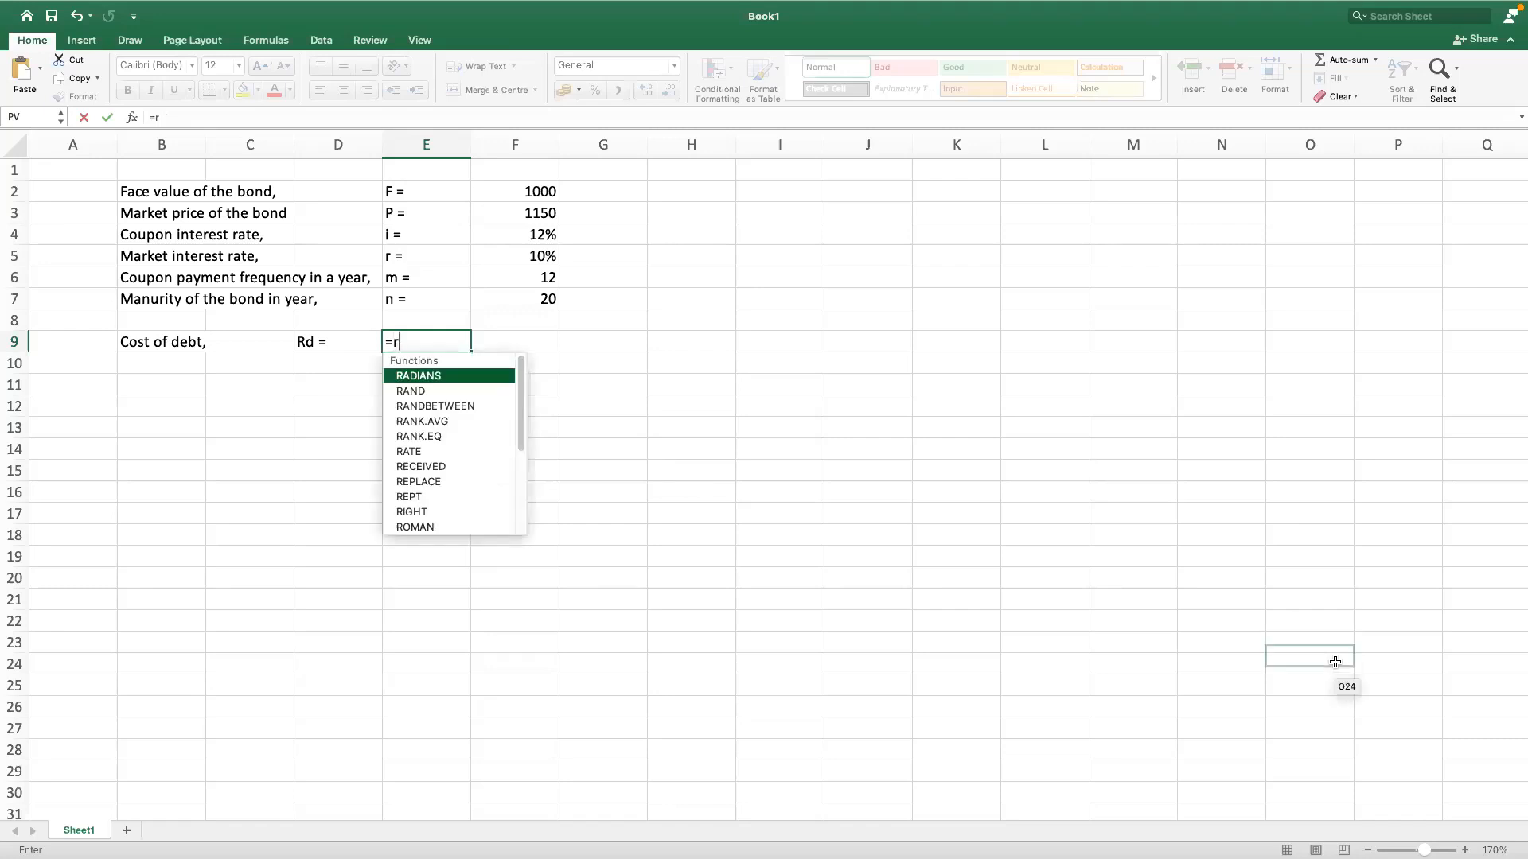
pyautogui.doubleClick(420, 452)
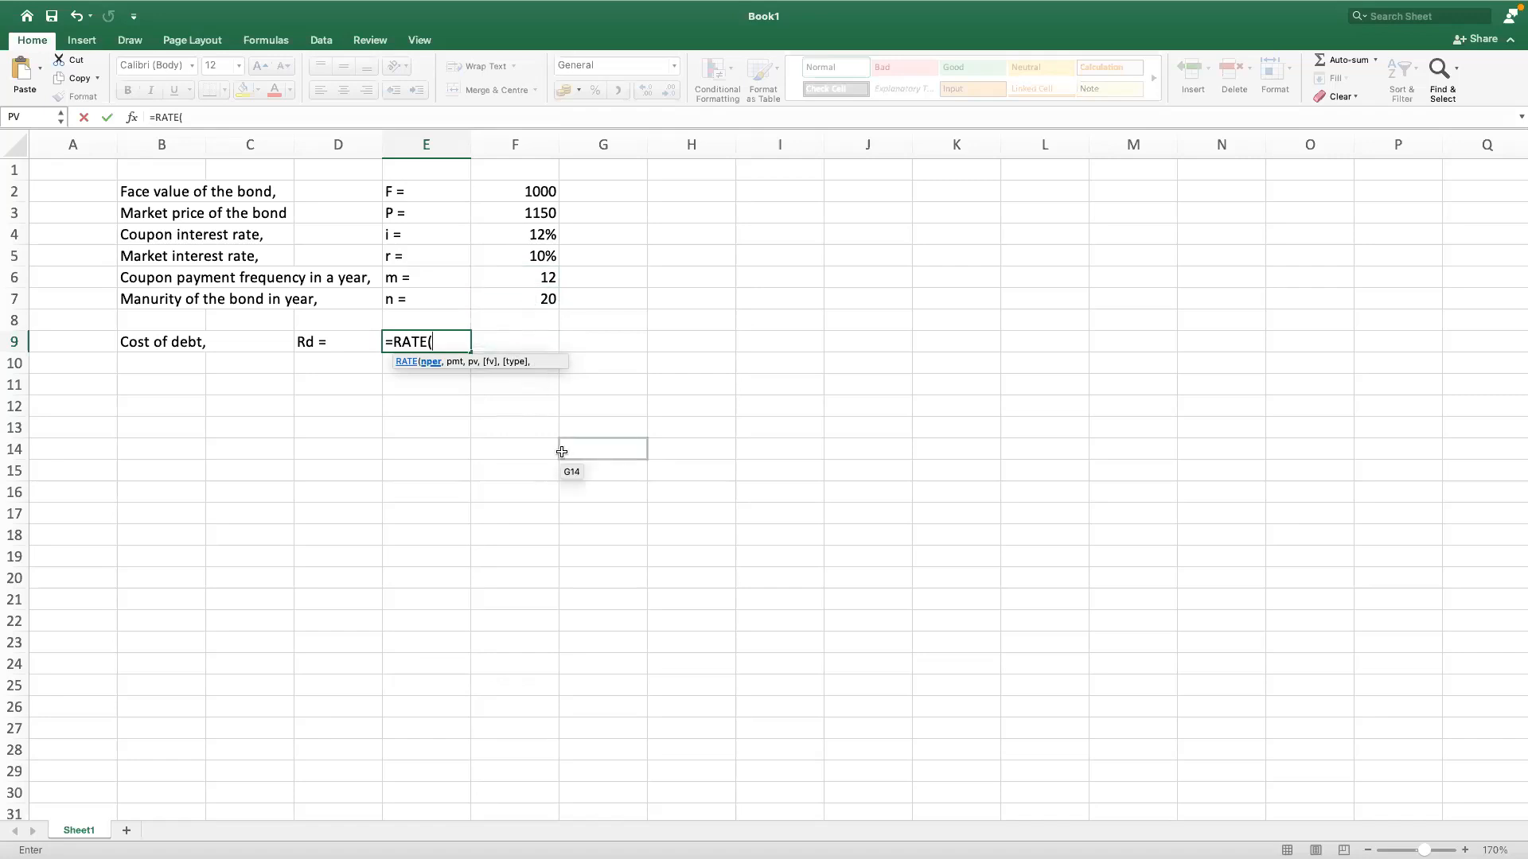
pyautogui.click(532, 302)
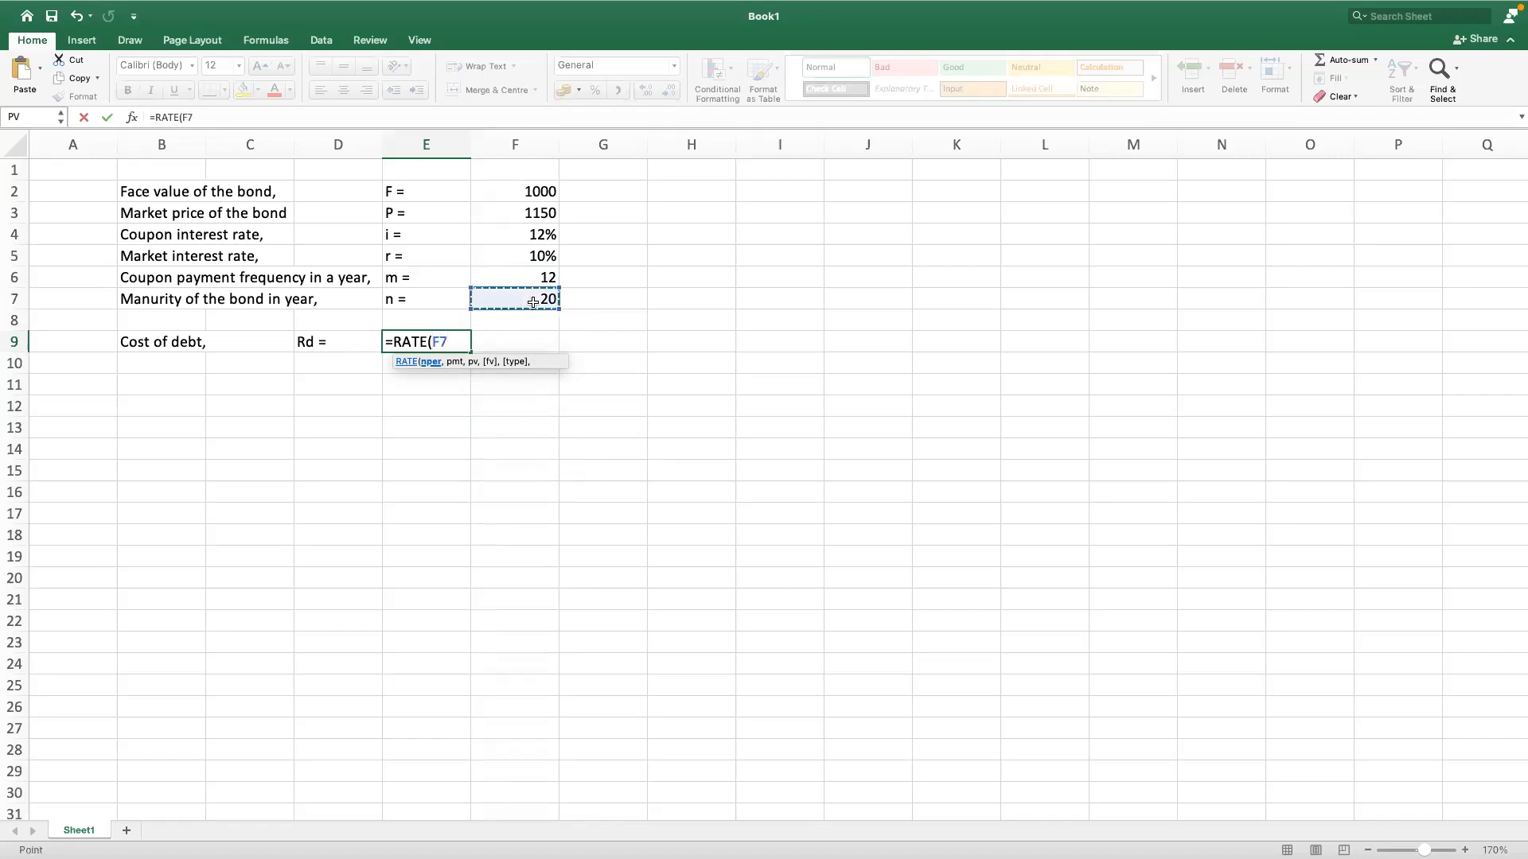
pyautogui.write('*')
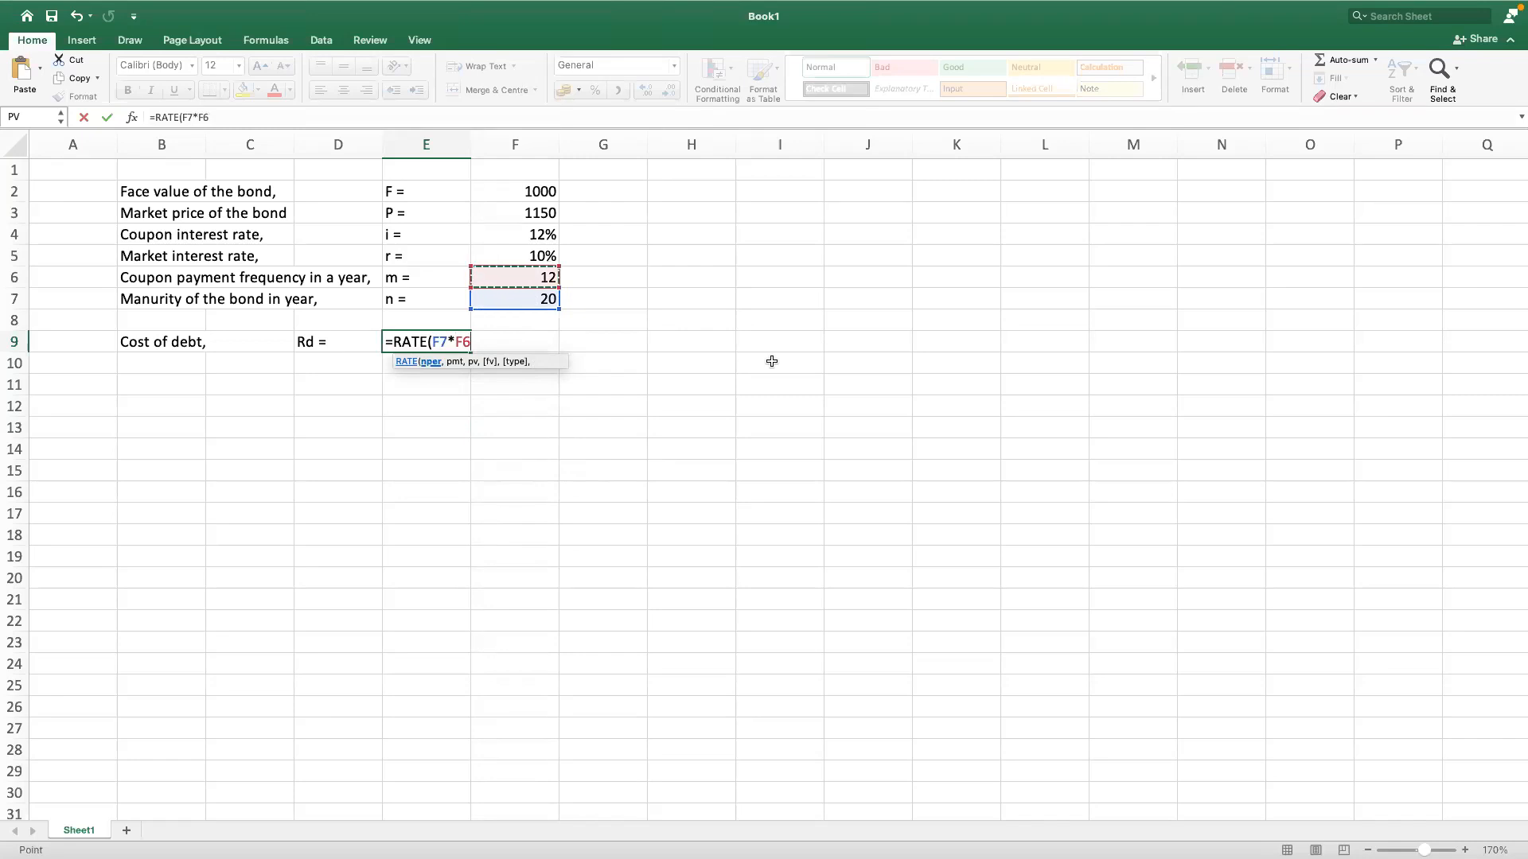
pyautogui.write(',')
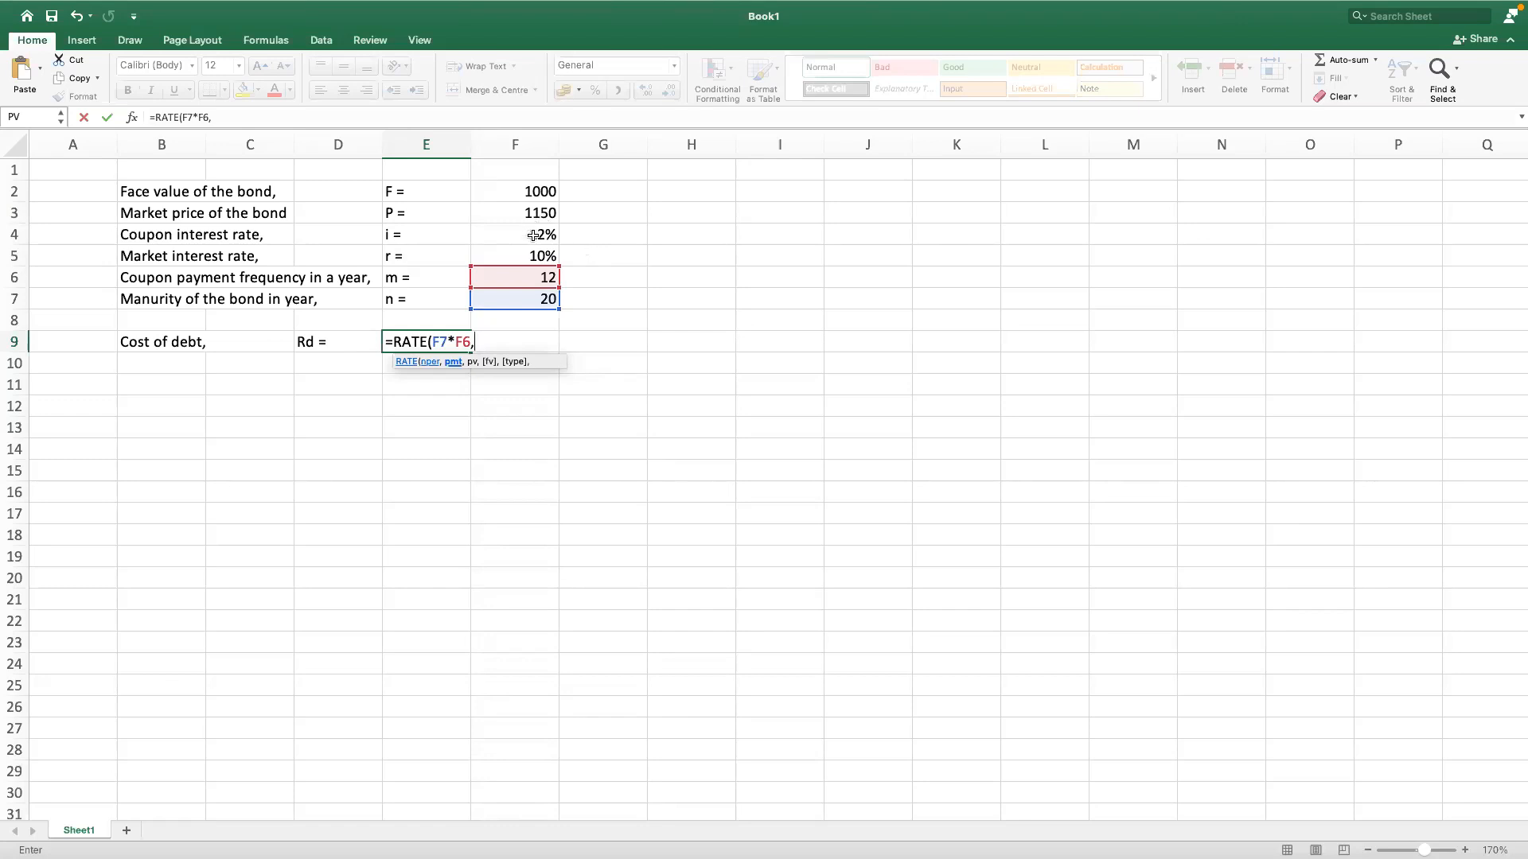
# Step: Add the periodic coupon payment F2*F4/F6 as the payment argument of the RATE formula in E9
pyautogui.click(520, 188)
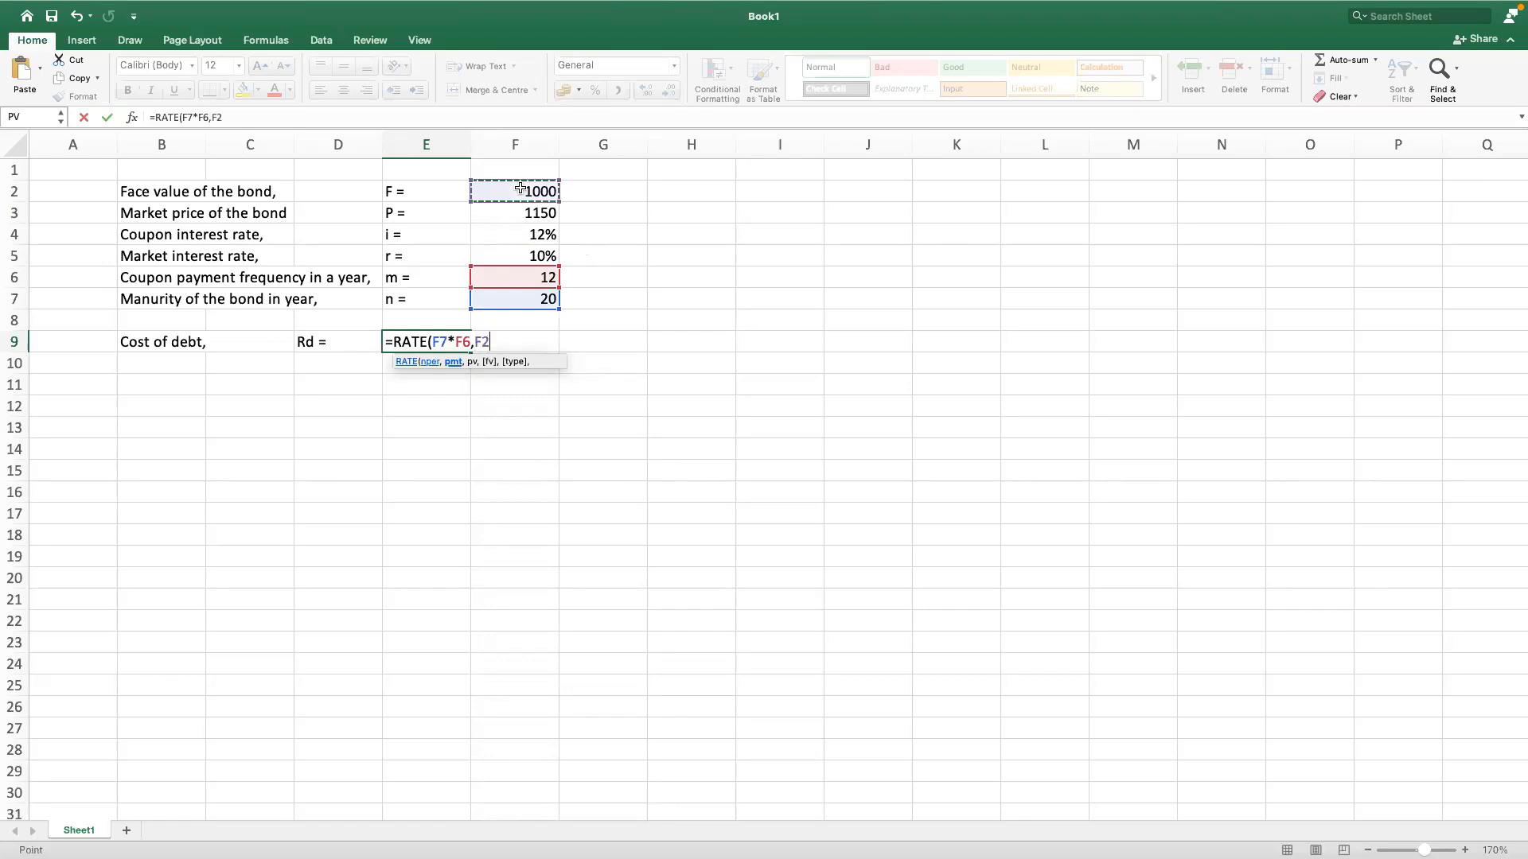
pyautogui.write('*')
pyautogui.click(510, 235)
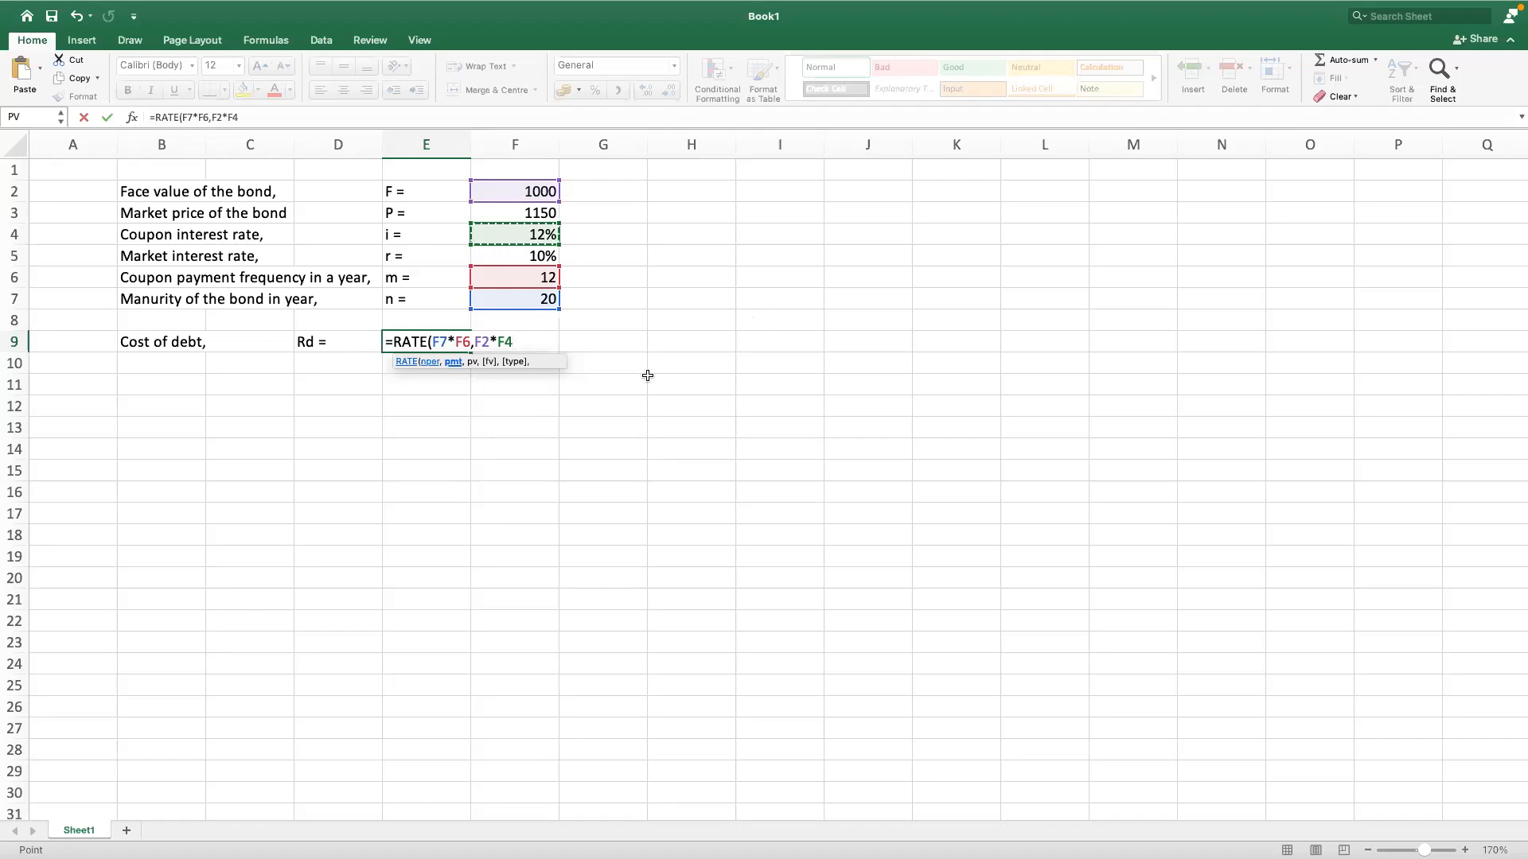
pyautogui.write('/')
pyautogui.click(515, 278)
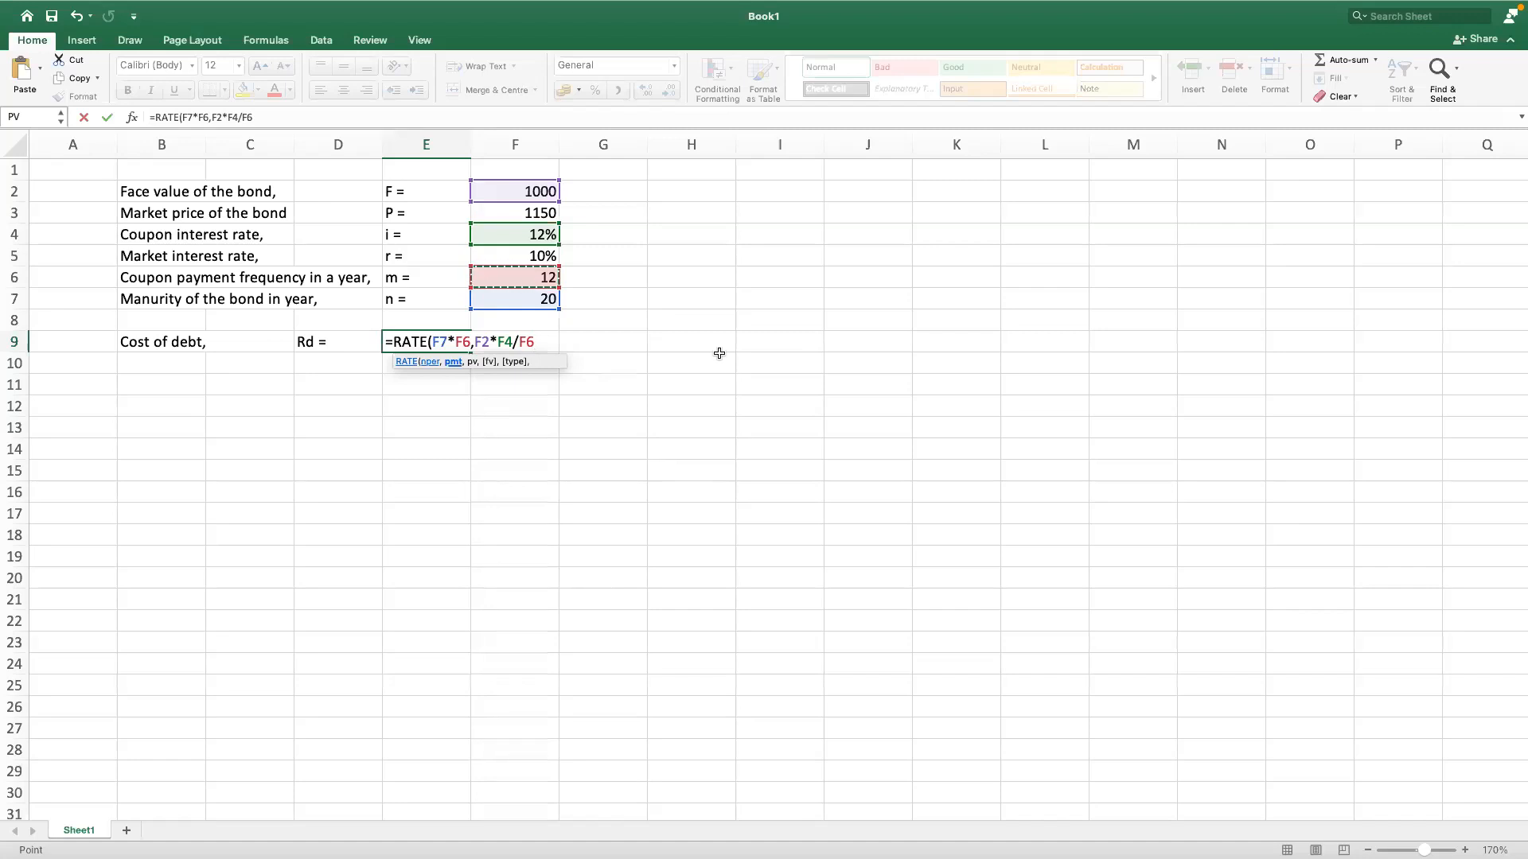
# Step: Add the market price F3 as the present value and the negative face value -F2 as the future value in the RATE formula
pyautogui.write(',')
pyautogui.click(527, 214)
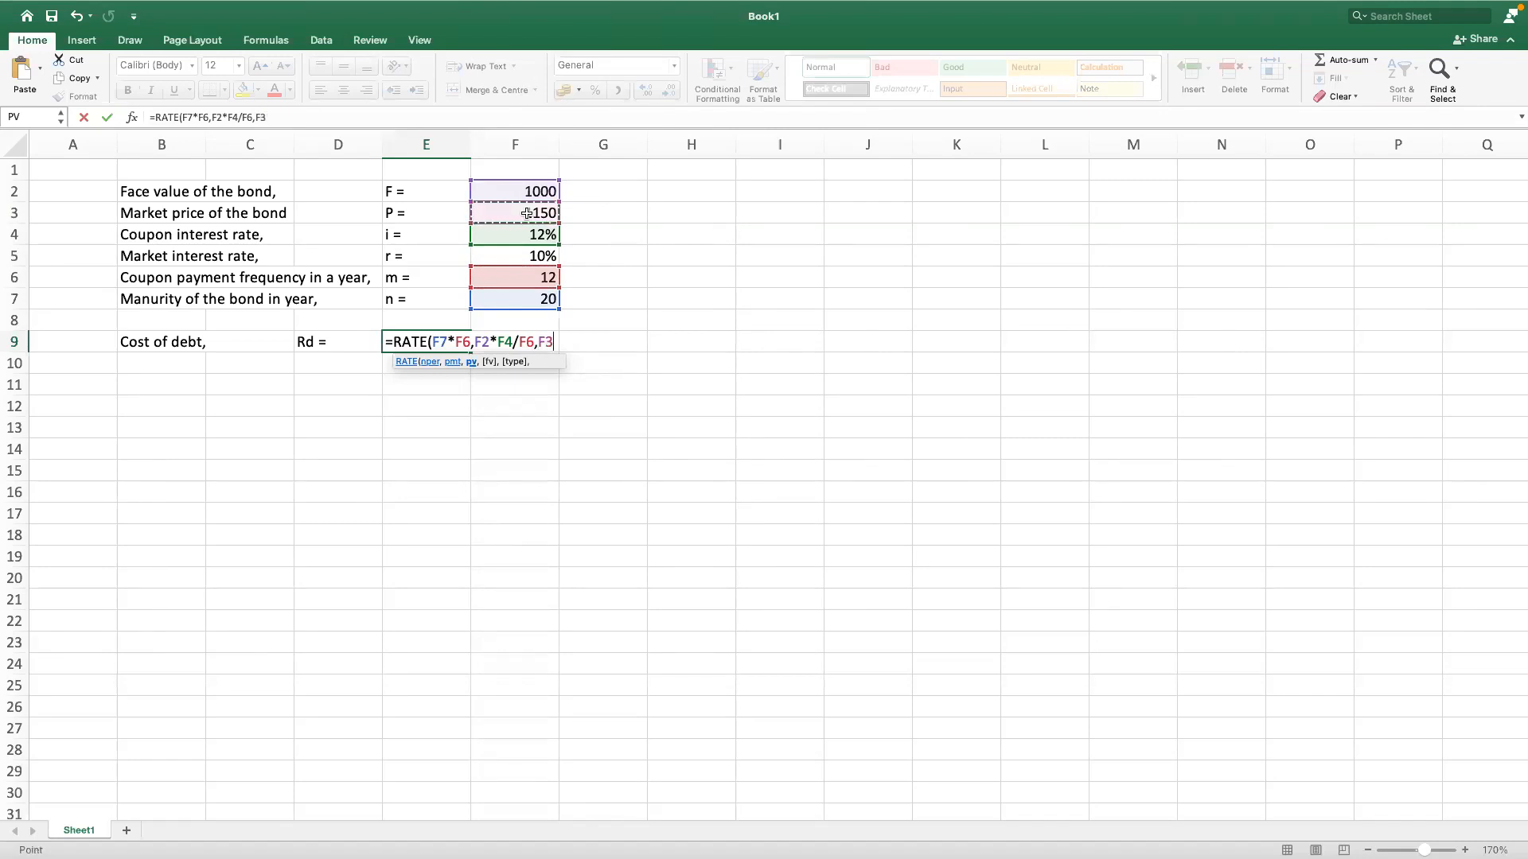
pyautogui.write(',')
pyautogui.press('BackSpace')
pyautogui.write(',')
pyautogui.write('-')
pyautogui.click(526, 193)
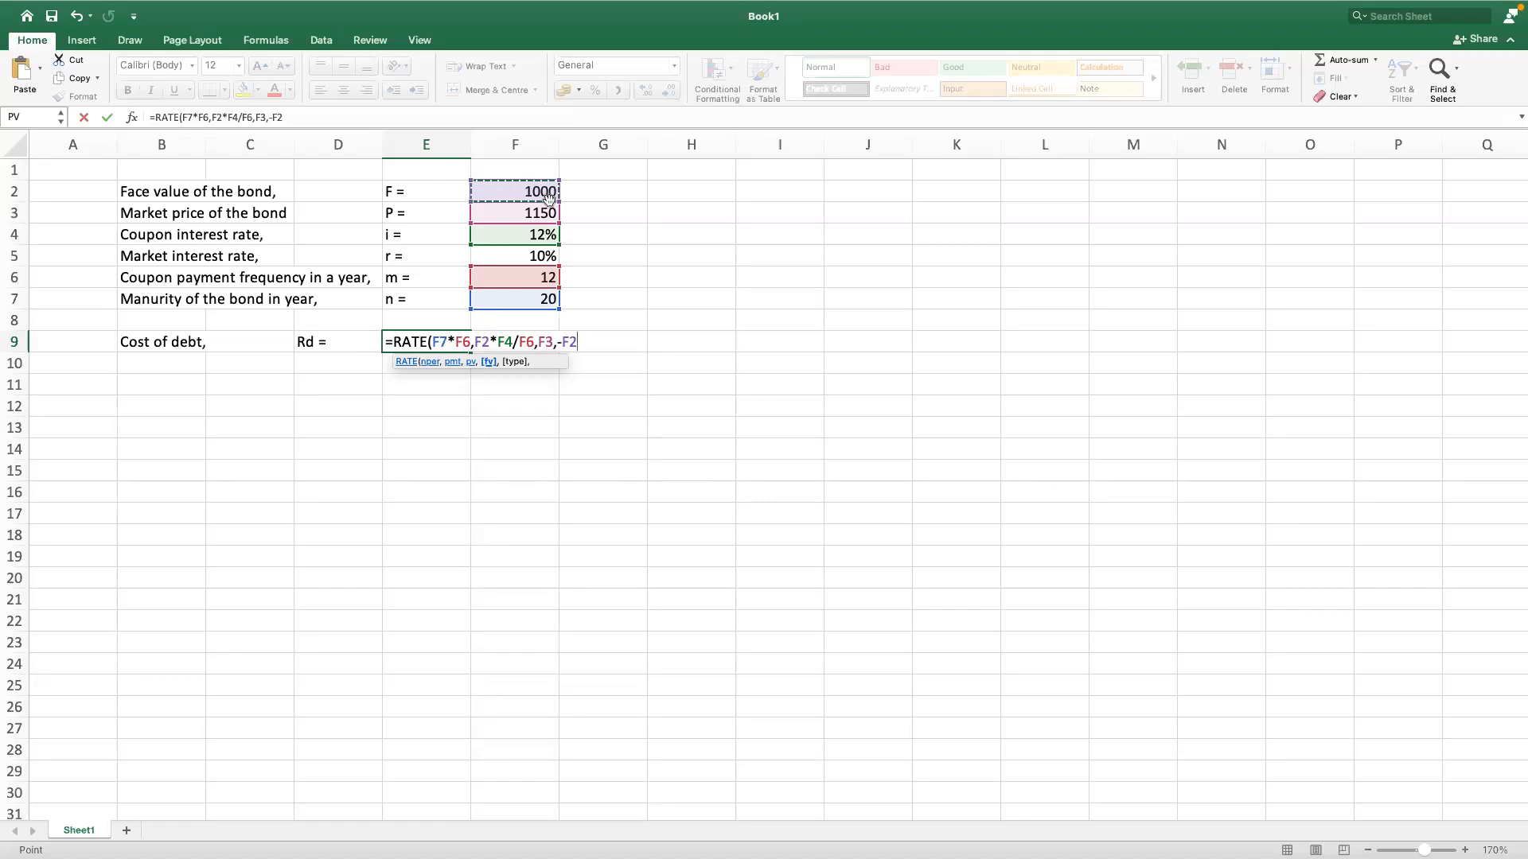
# Step: Set the RATE formula's type argument to 0 for end-of-period payments and complete the formula
pyautogui.write(',')
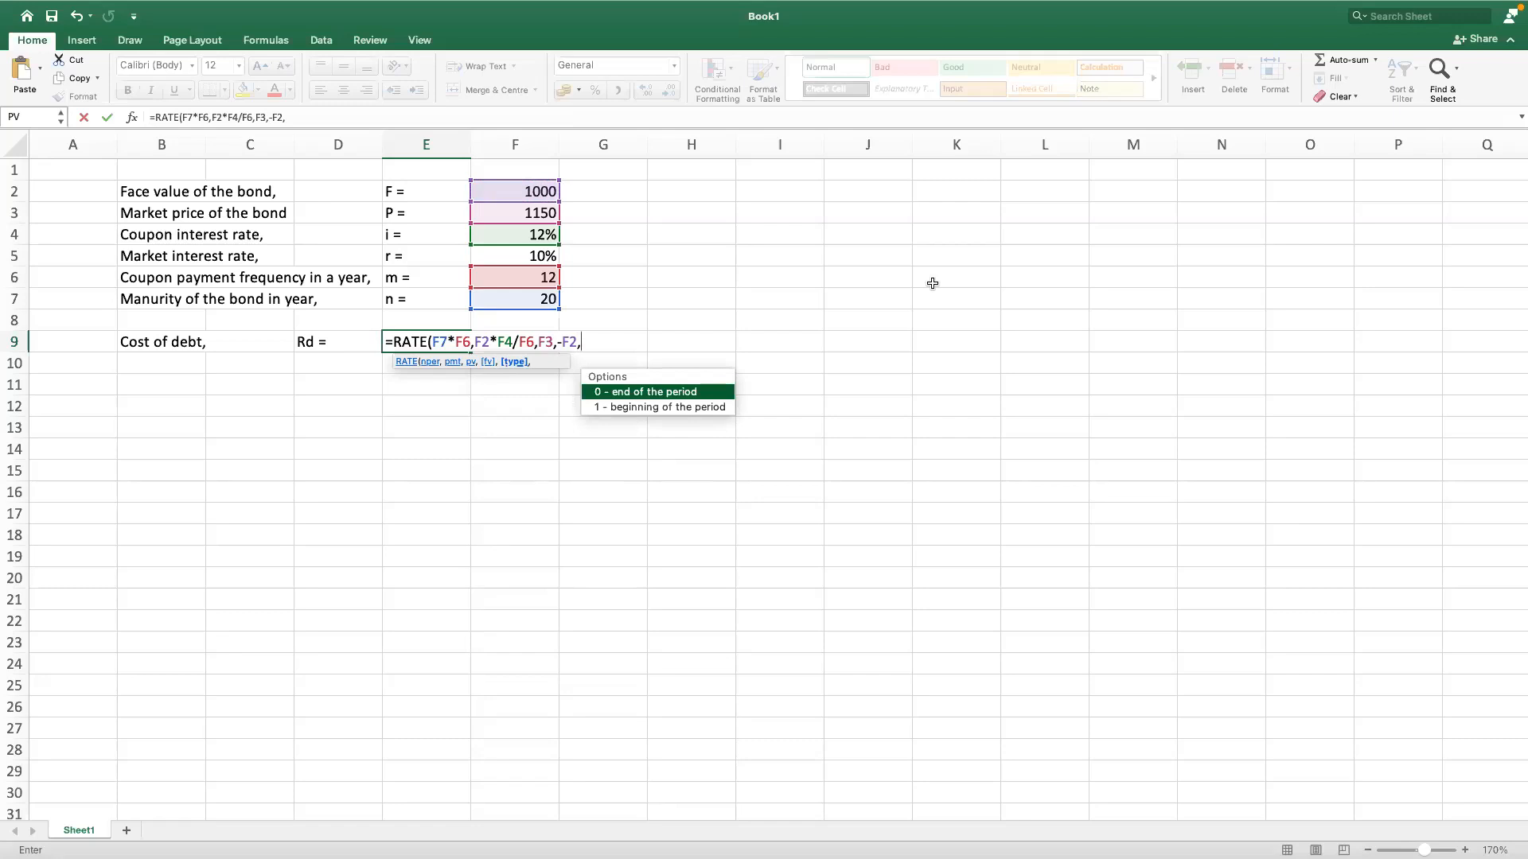
pyautogui.write('0)')
pyautogui.press('Return')
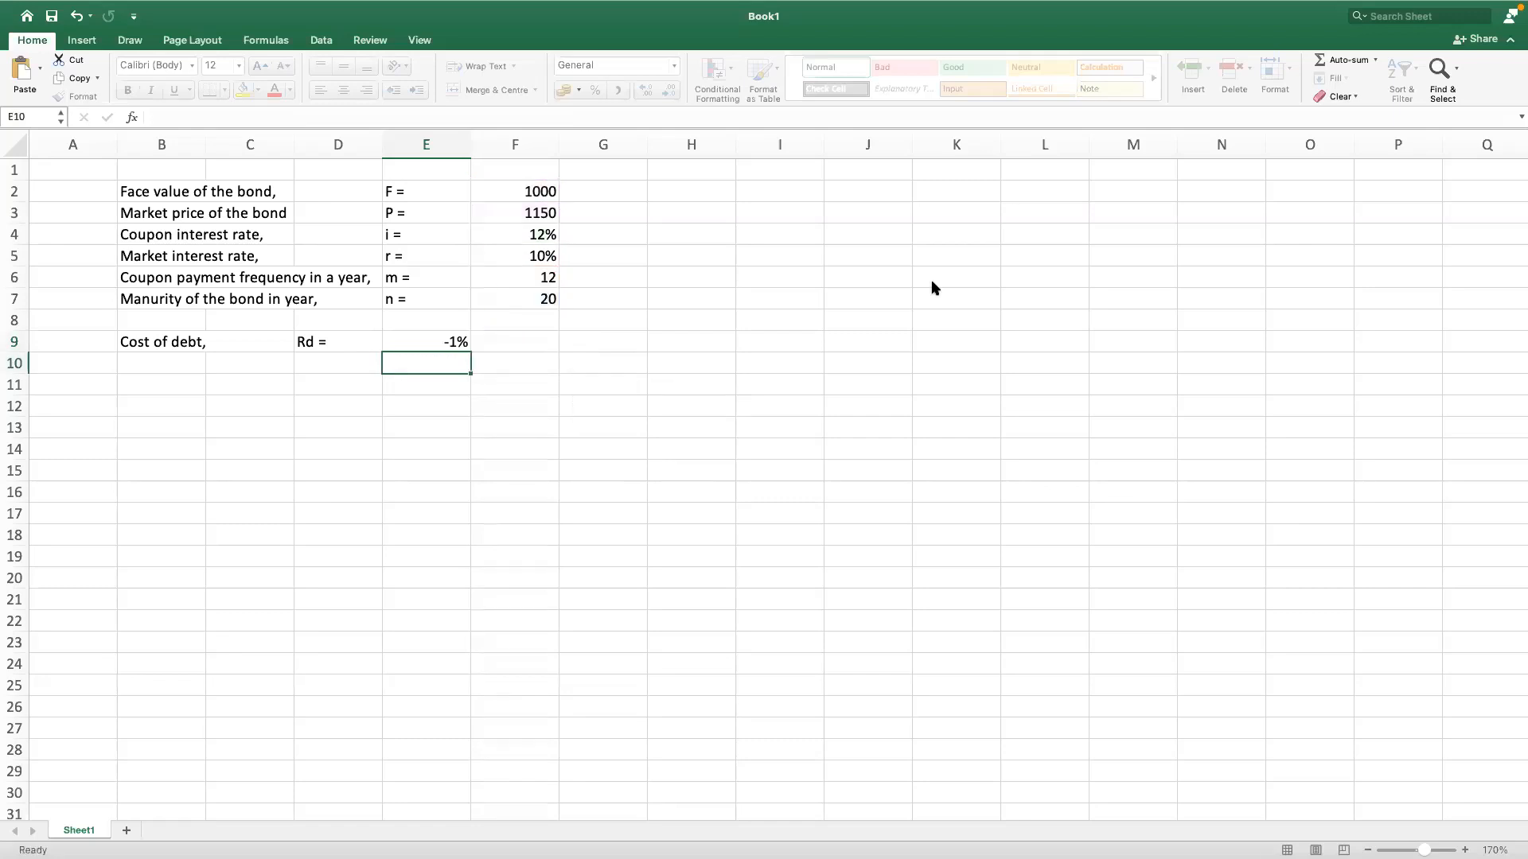
# Step: Insert a minus sign before RATE in cell E9 so the formula reads =-RATE(F7*F6,F2*F4/F6,F3,-F2,0)
pyautogui.click(432, 340)
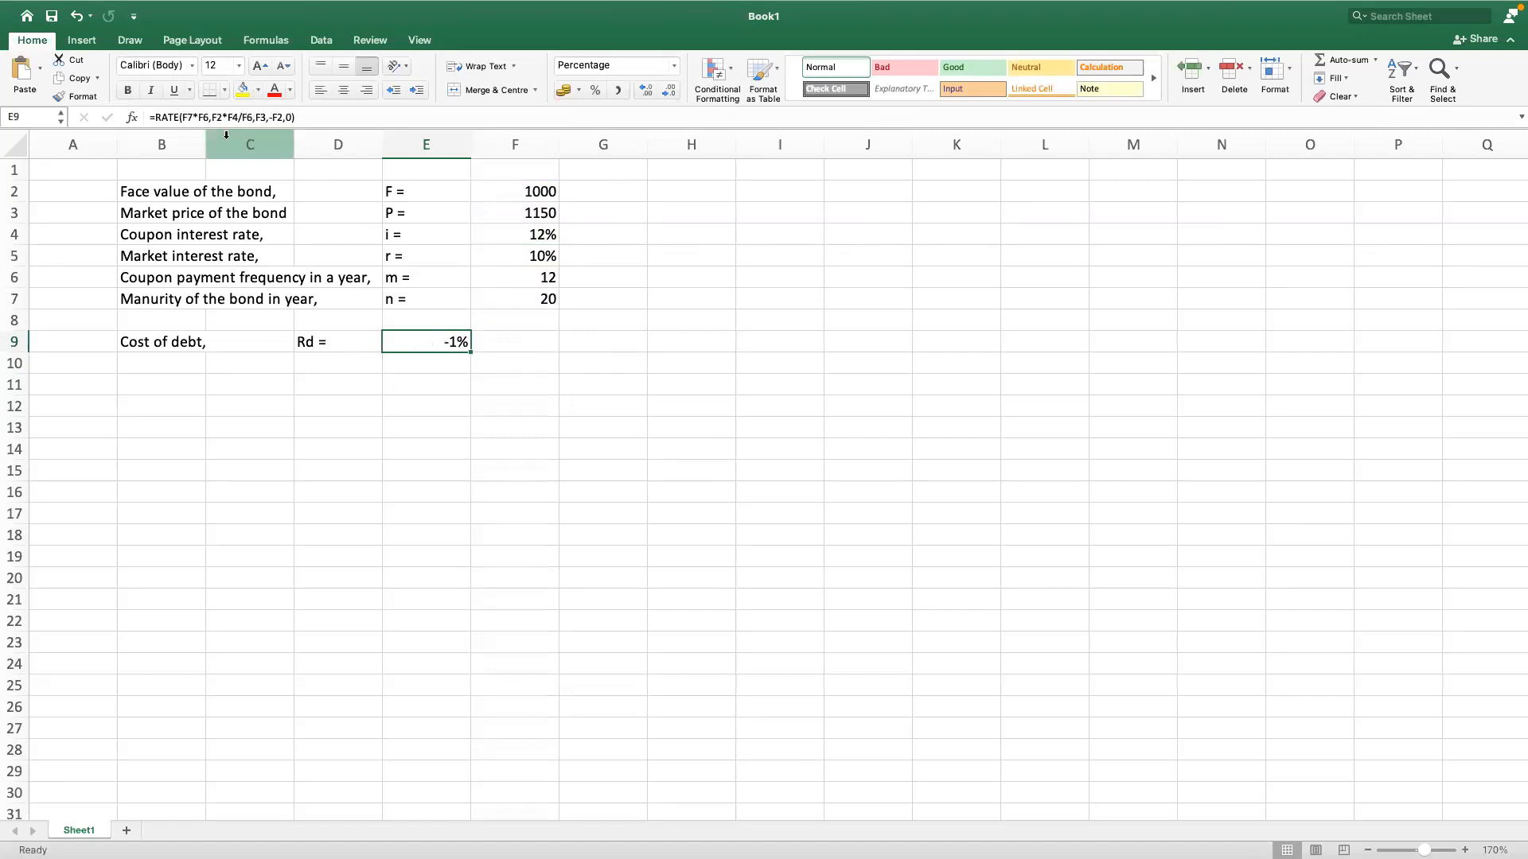
pyautogui.click(156, 116)
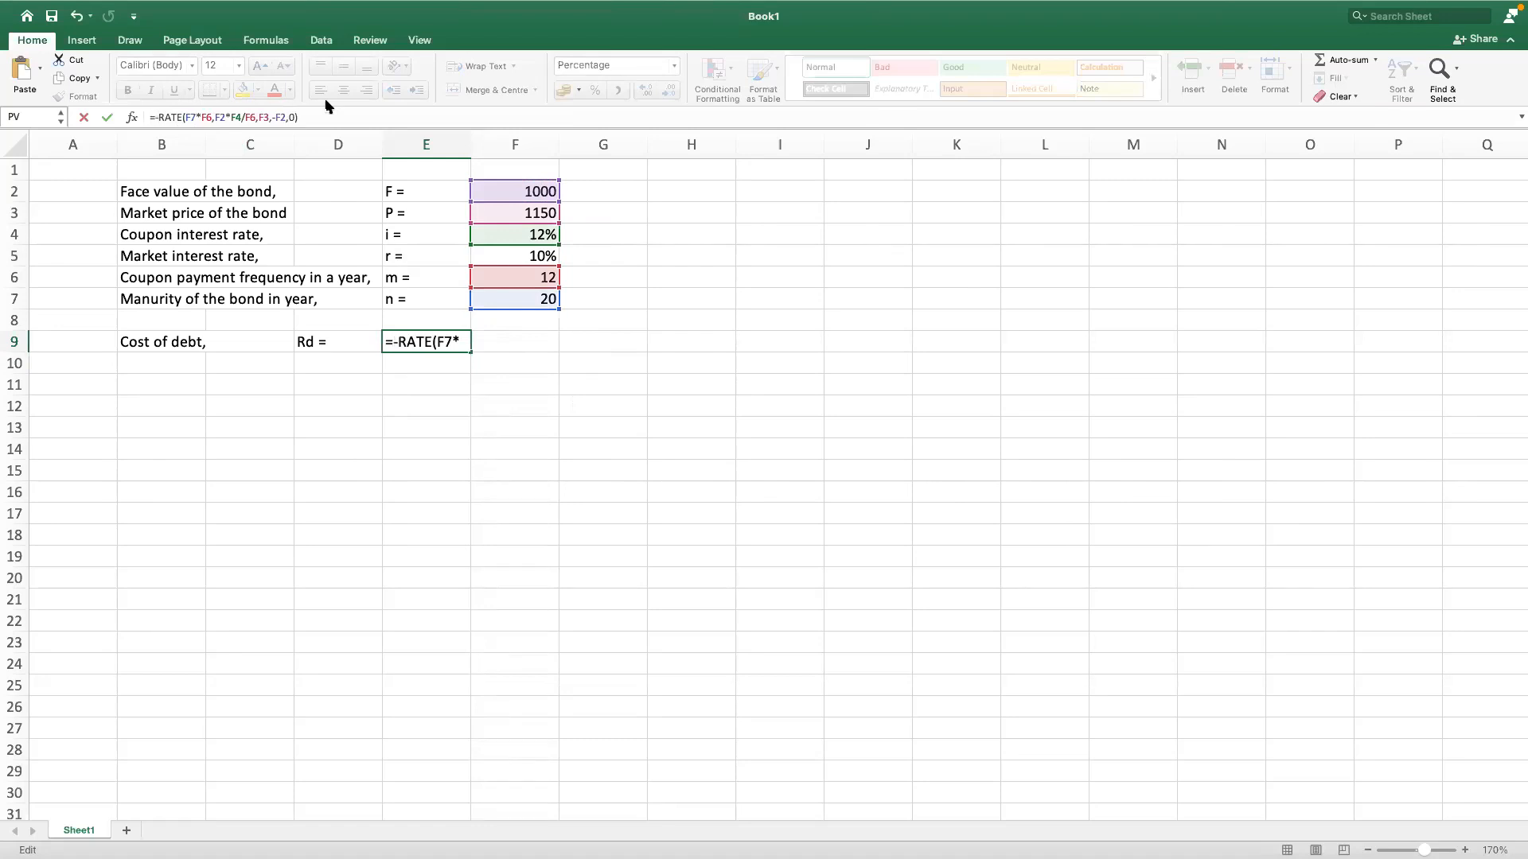
pyautogui.press('Return')
# Step: Show the cost of debt percentage in cell E9 with two decimal places and leave that cell selected
pyautogui.click(454, 341)
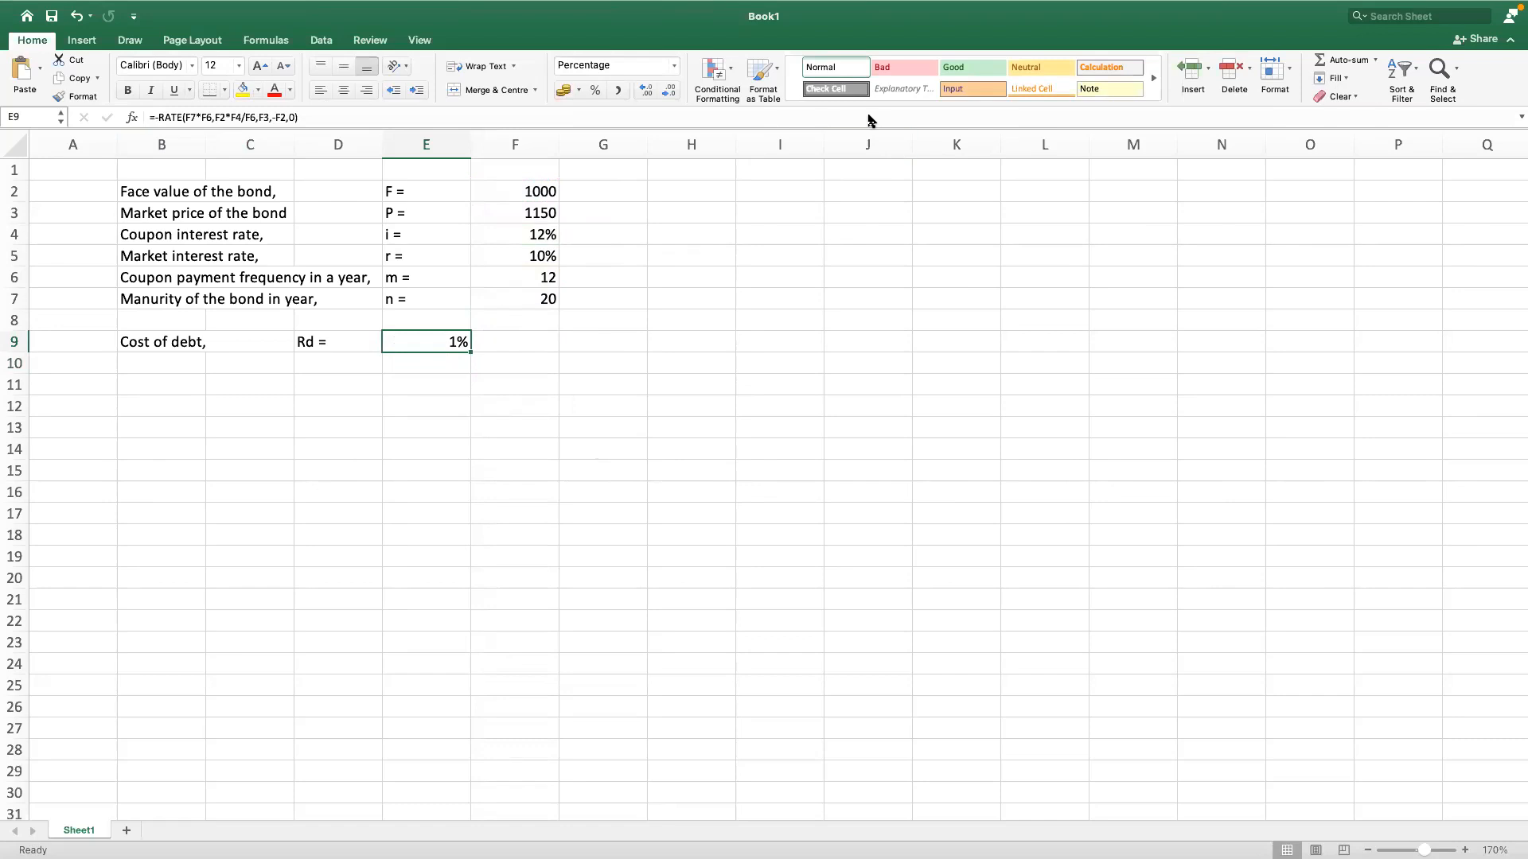
pyautogui.click(647, 90)
pyautogui.click(641, 89)
pyautogui.click(646, 92)
pyautogui.click(668, 90)
pyautogui.click(486, 385)
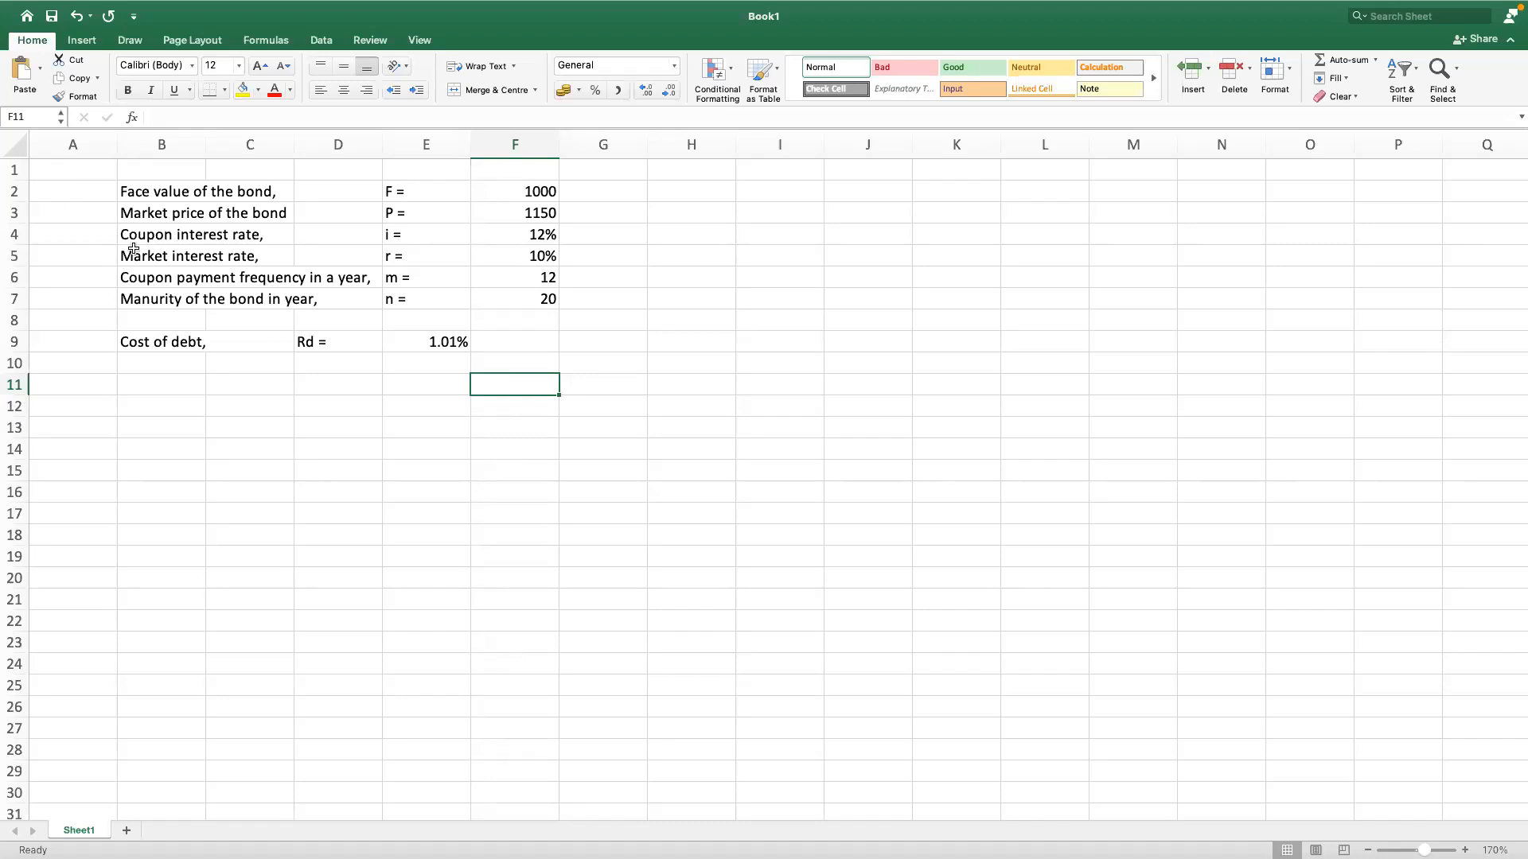
pyautogui.click(529, 427)
pyautogui.click(445, 343)
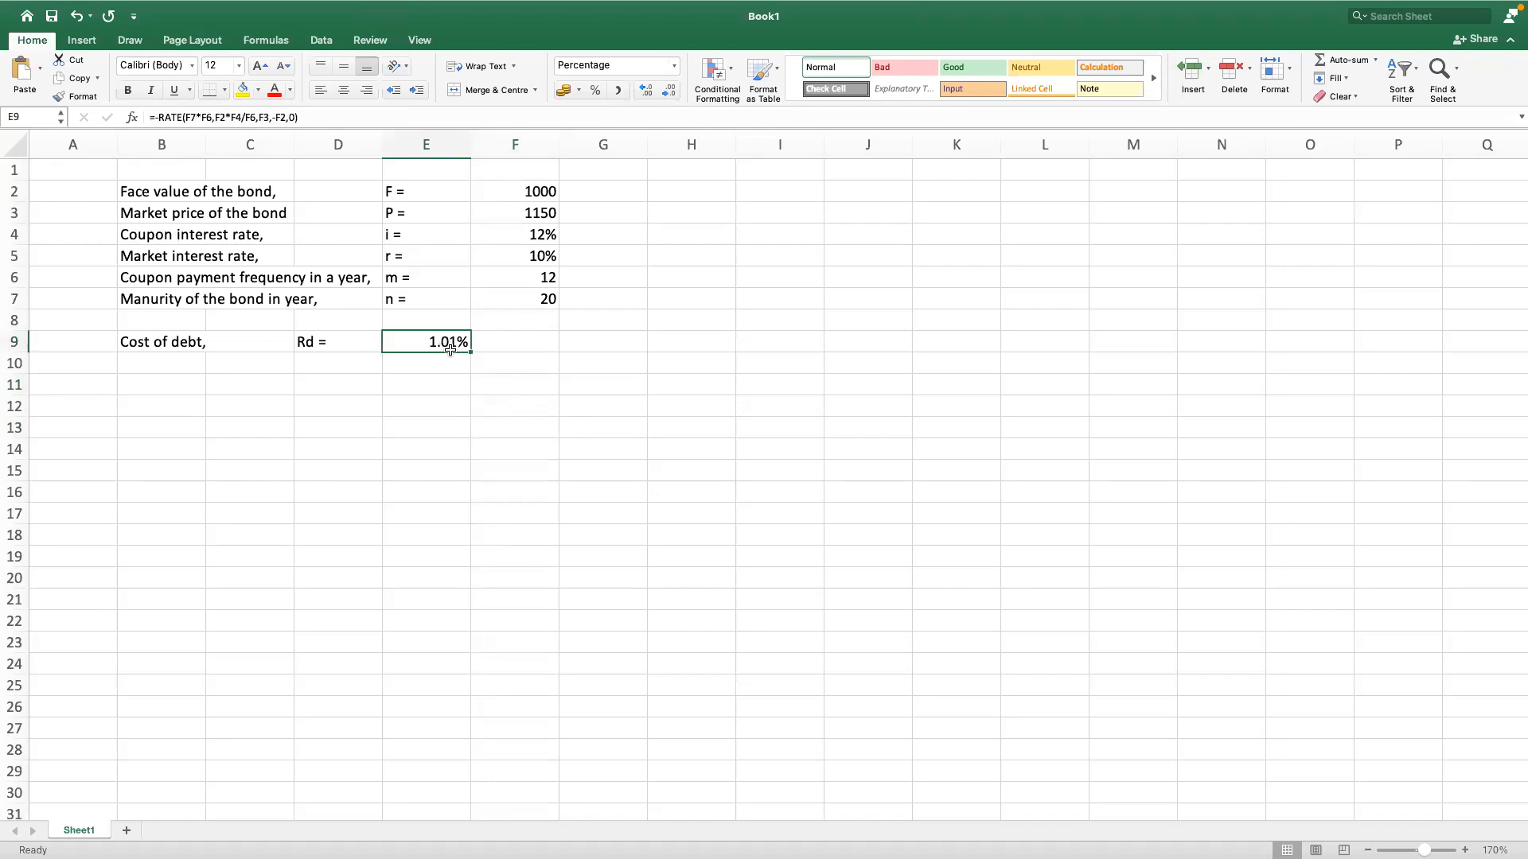
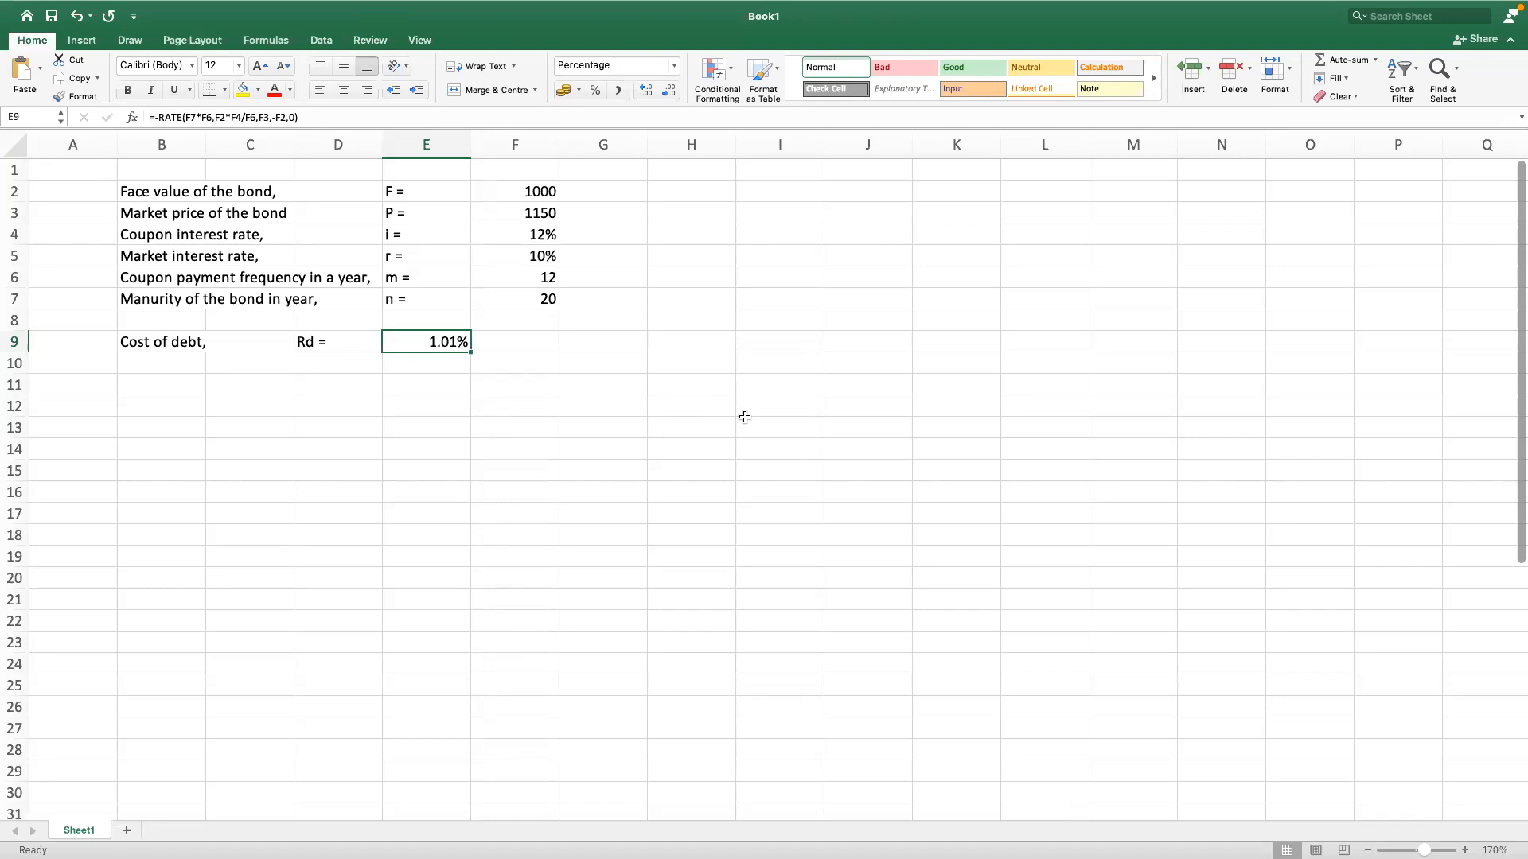
pyautogui.click(632, 354)
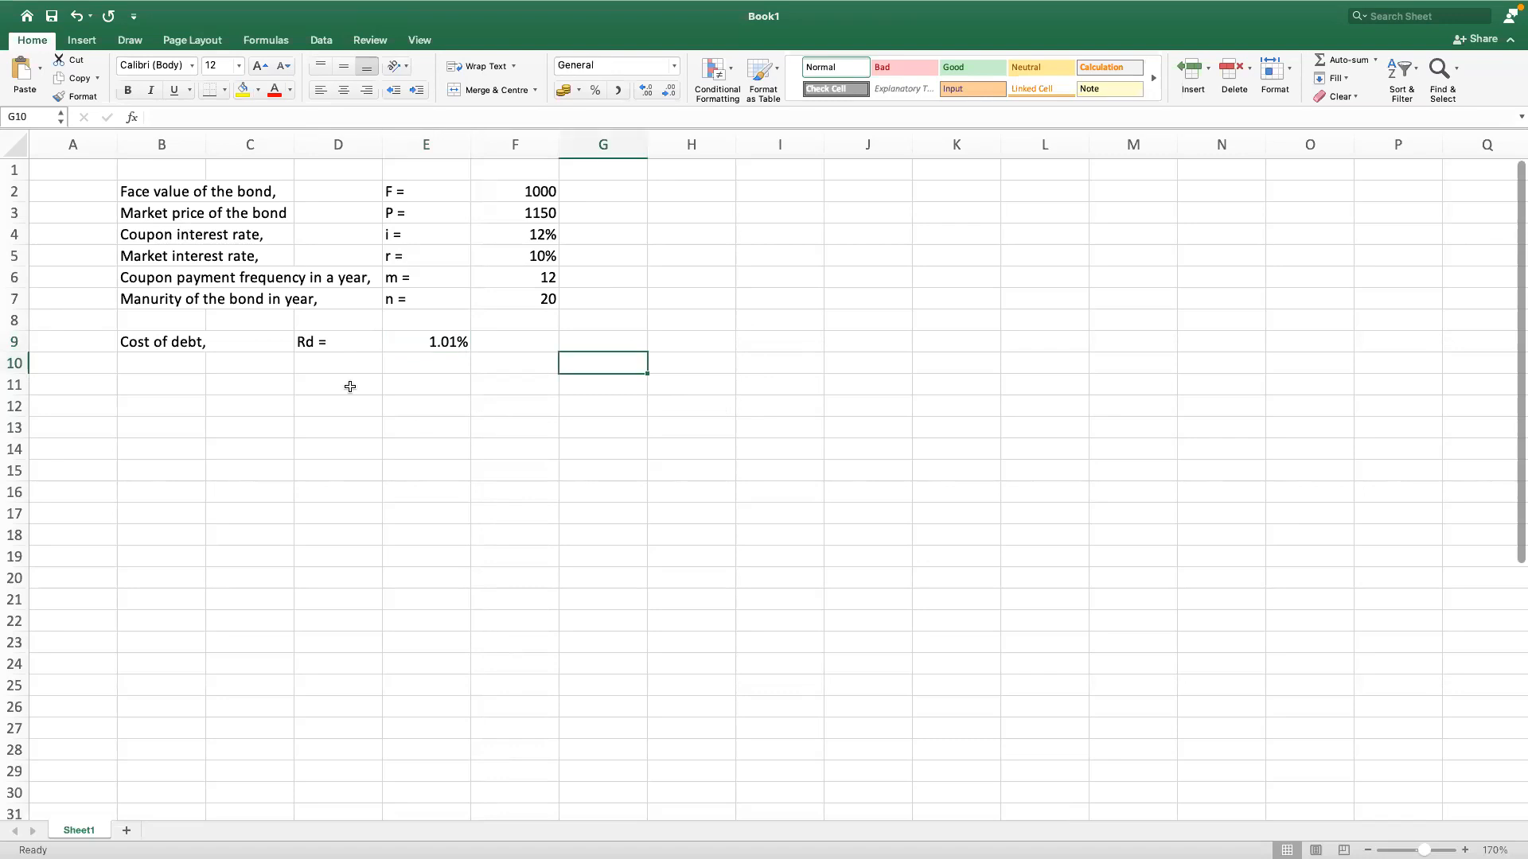
pyautogui.click(385, 350)
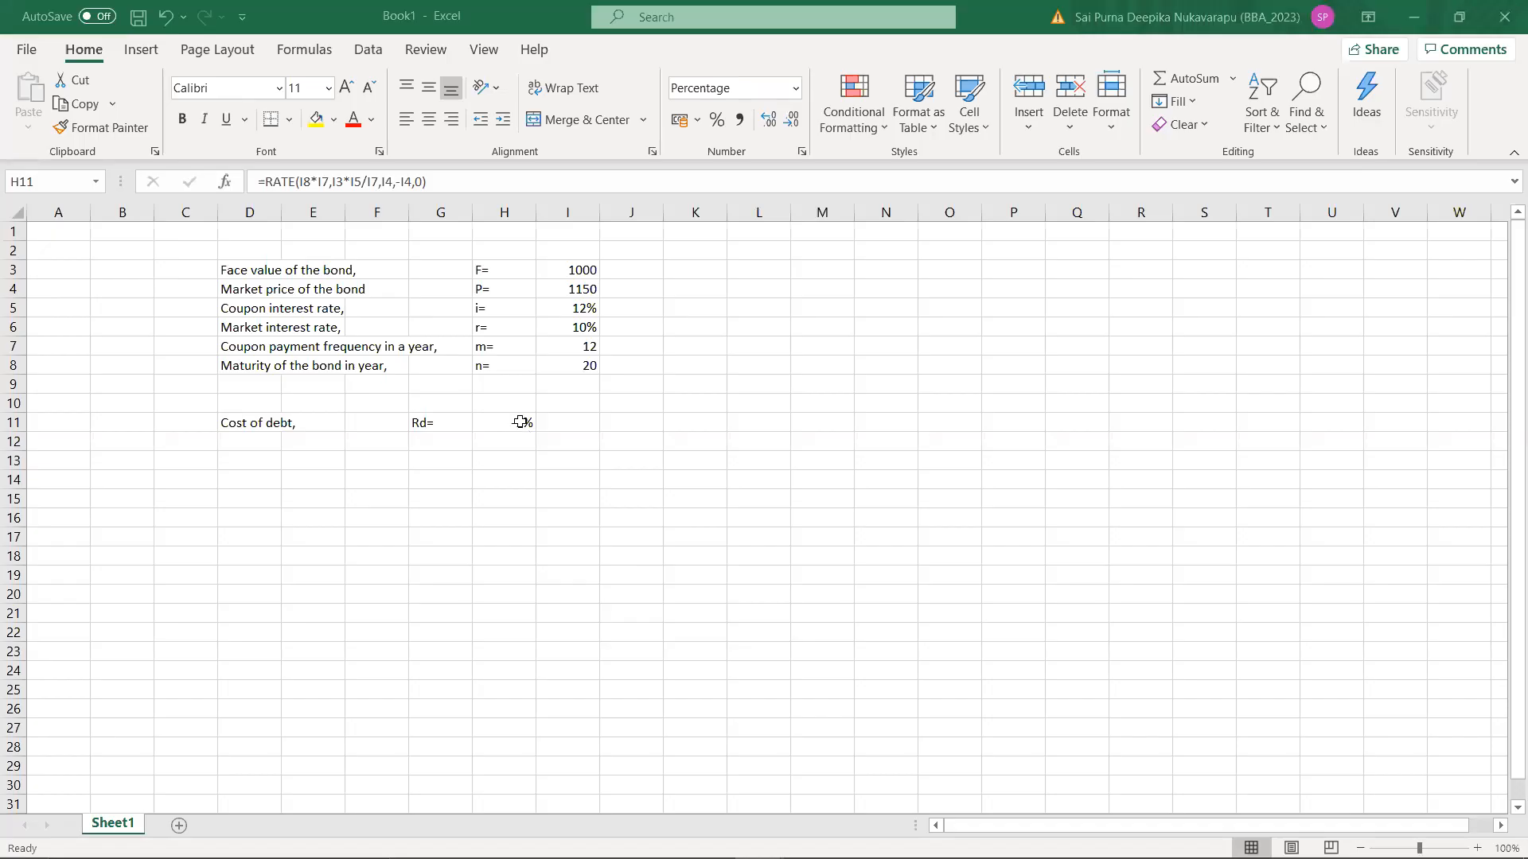
# Step: Clear the existing RATE formula from the cost of debt cell H11 and leave that cell selected
pyautogui.click(521, 423)
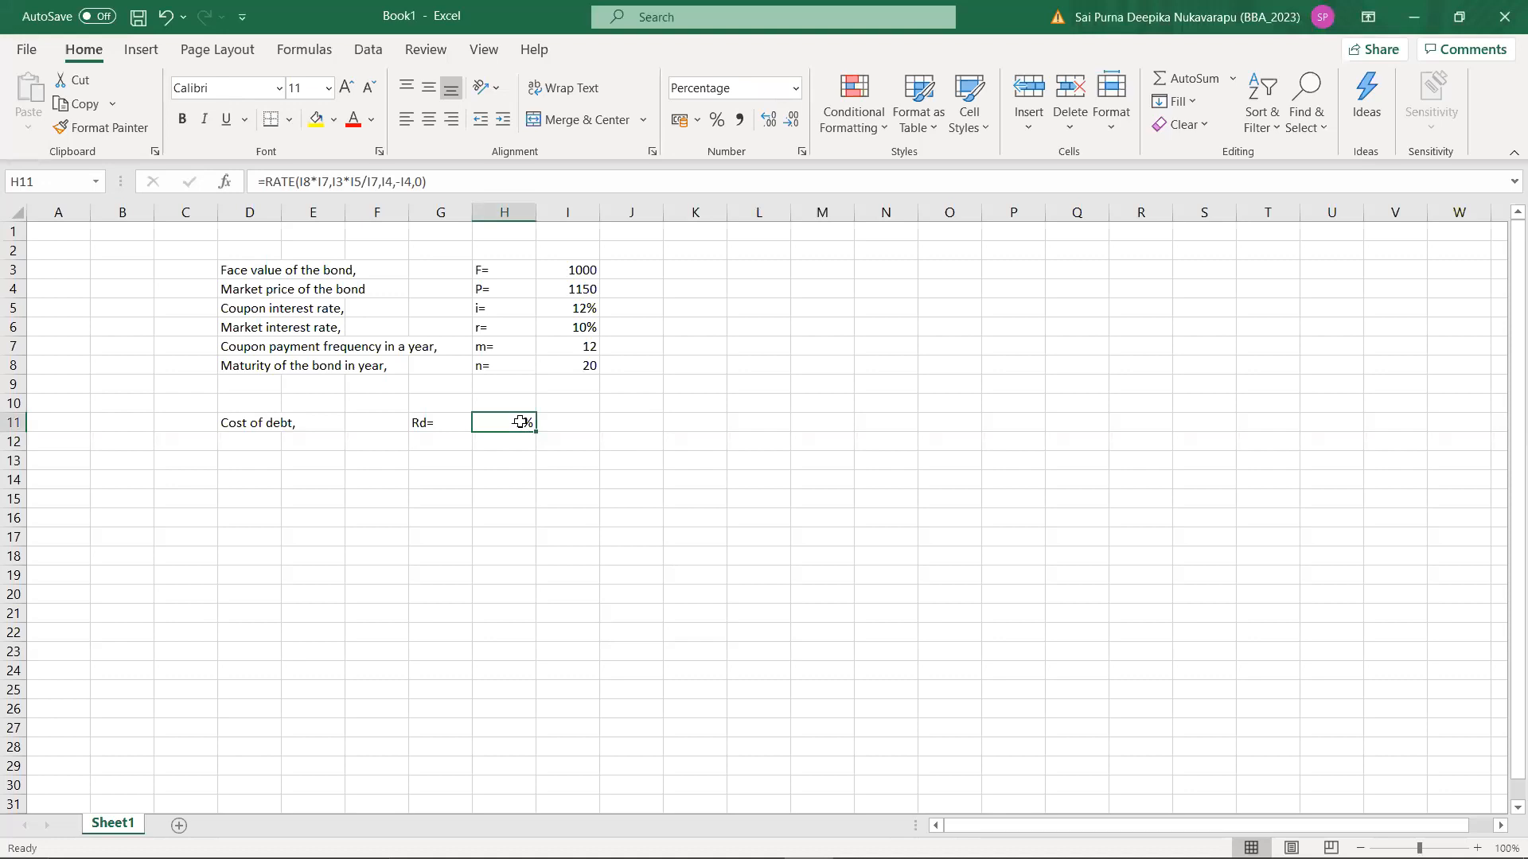
pyautogui.press('BackSpace')
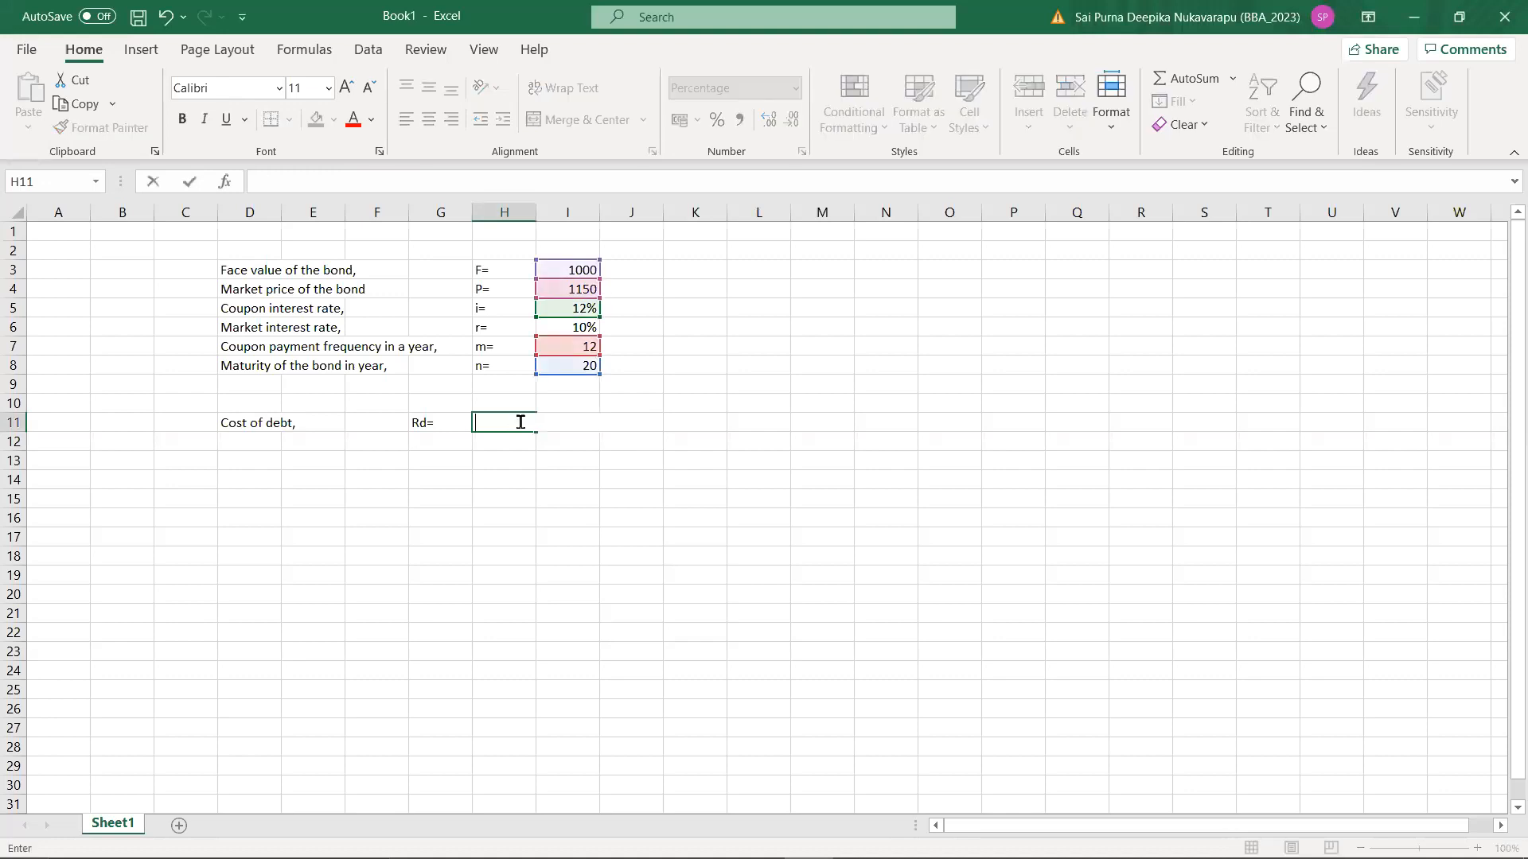
pyautogui.click(589, 410)
pyautogui.click(512, 423)
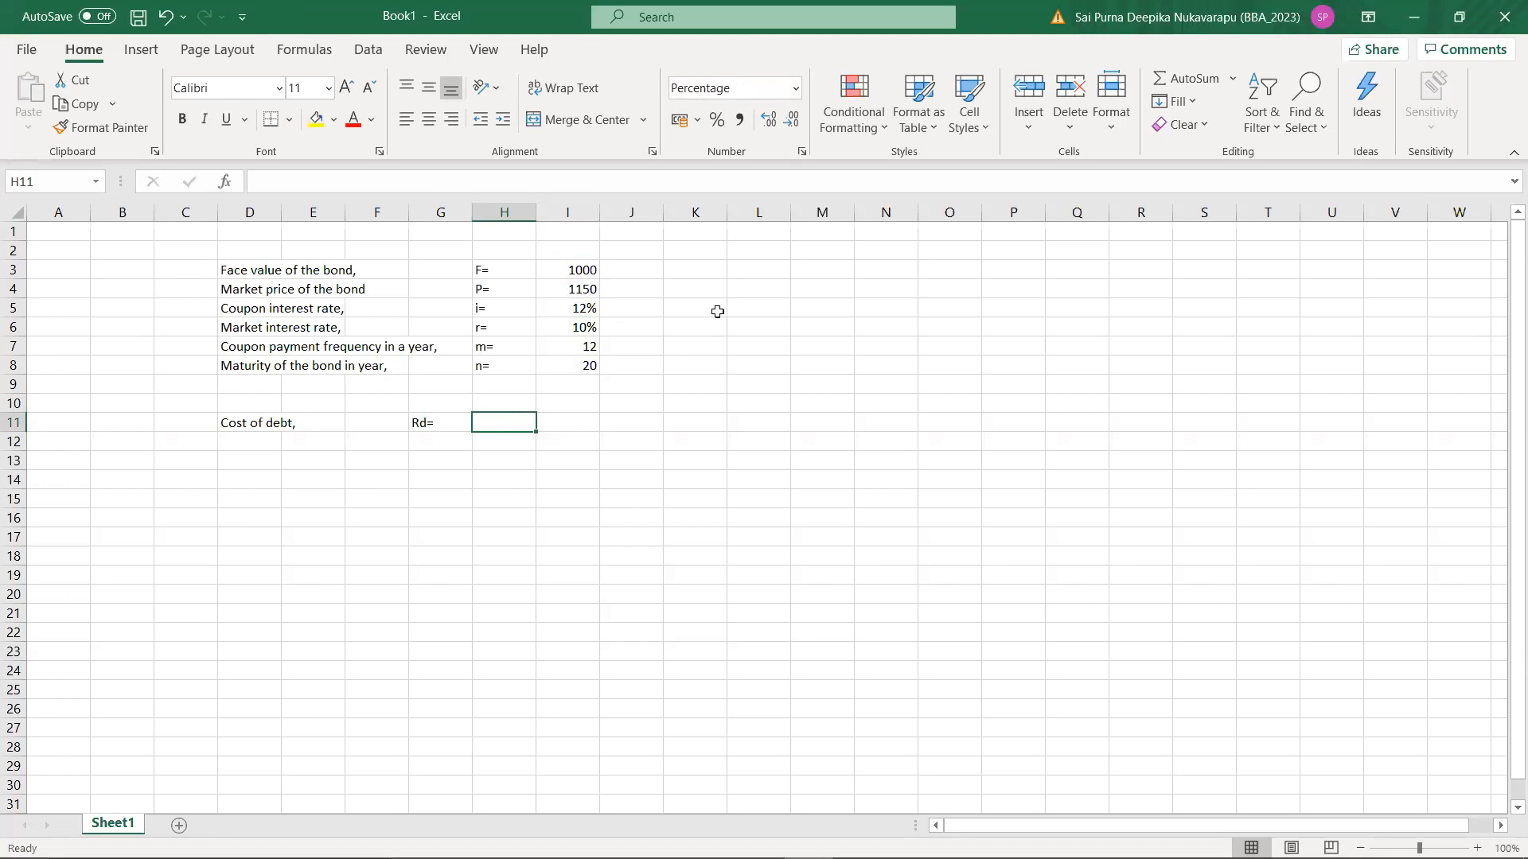
# Step: Start a RATE formula in cell H11 with I8*I7, maturity times payment frequency, as the number of periods
pyautogui.write('=')
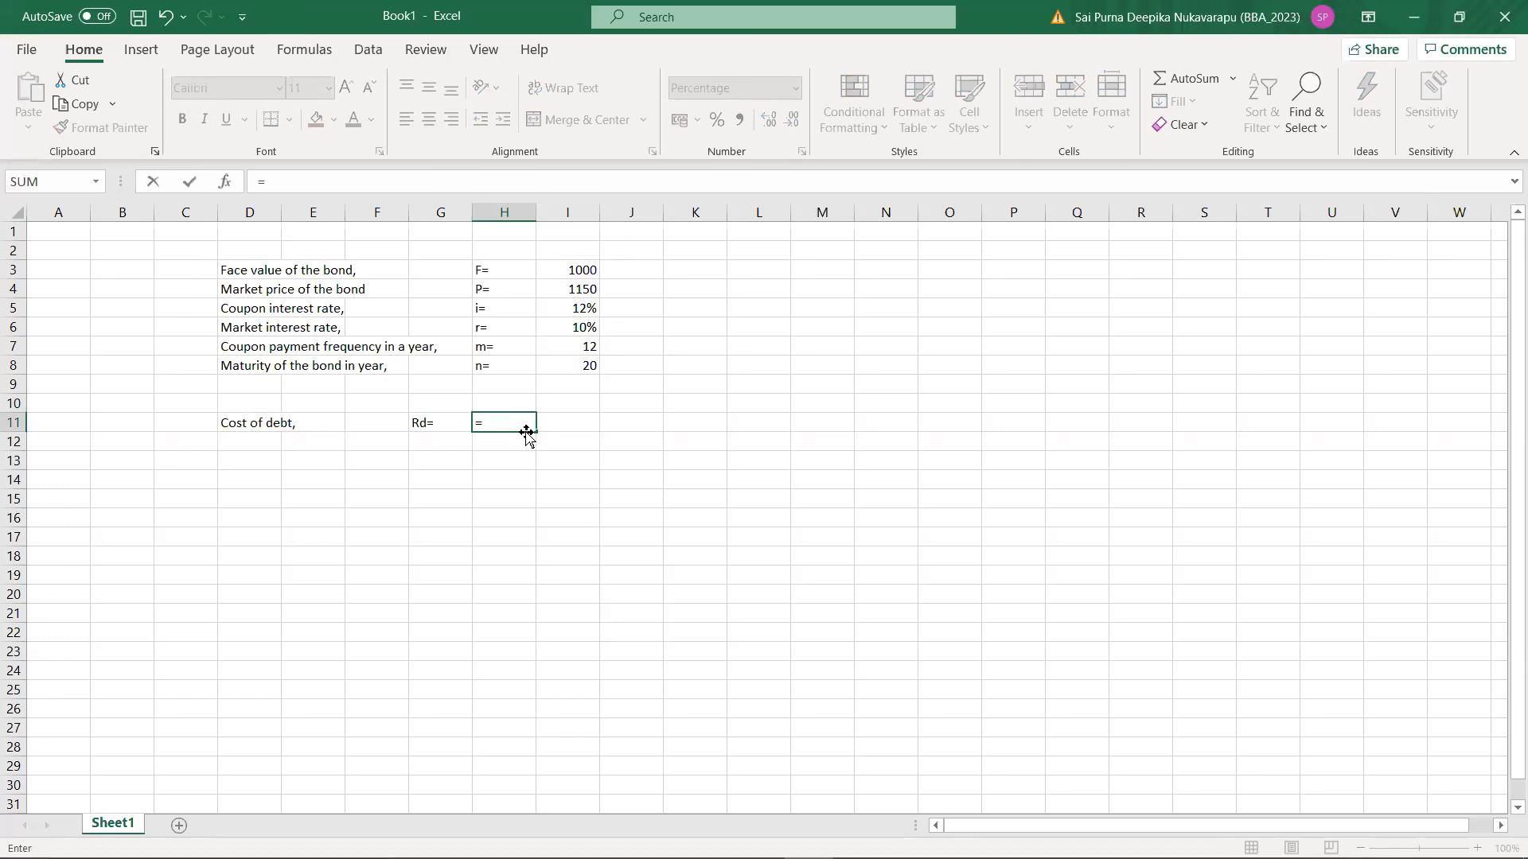
pyautogui.write('RATE')
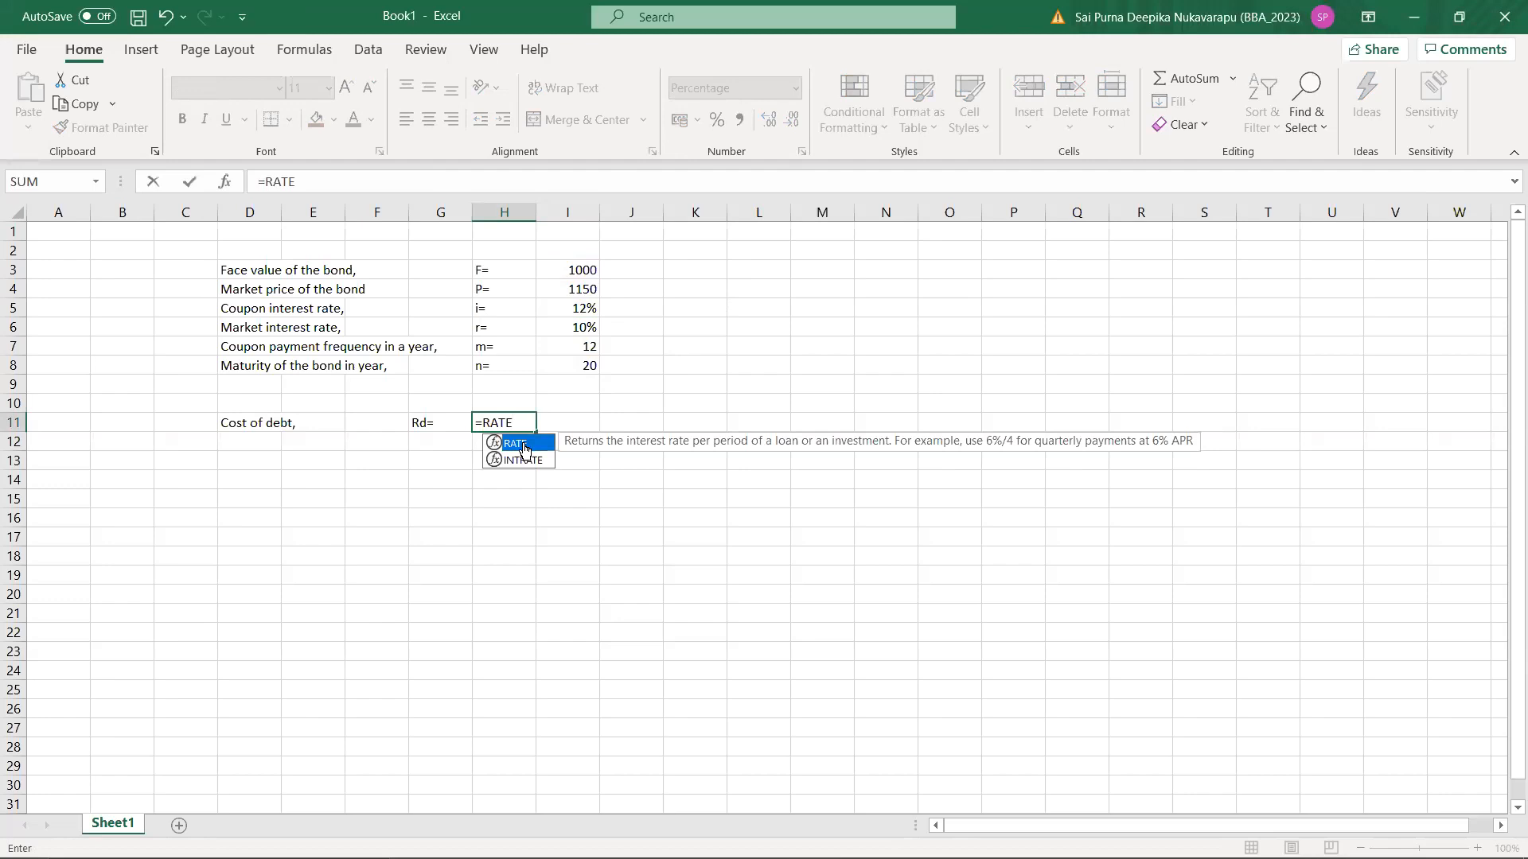
pyautogui.doubleClick(524, 451)
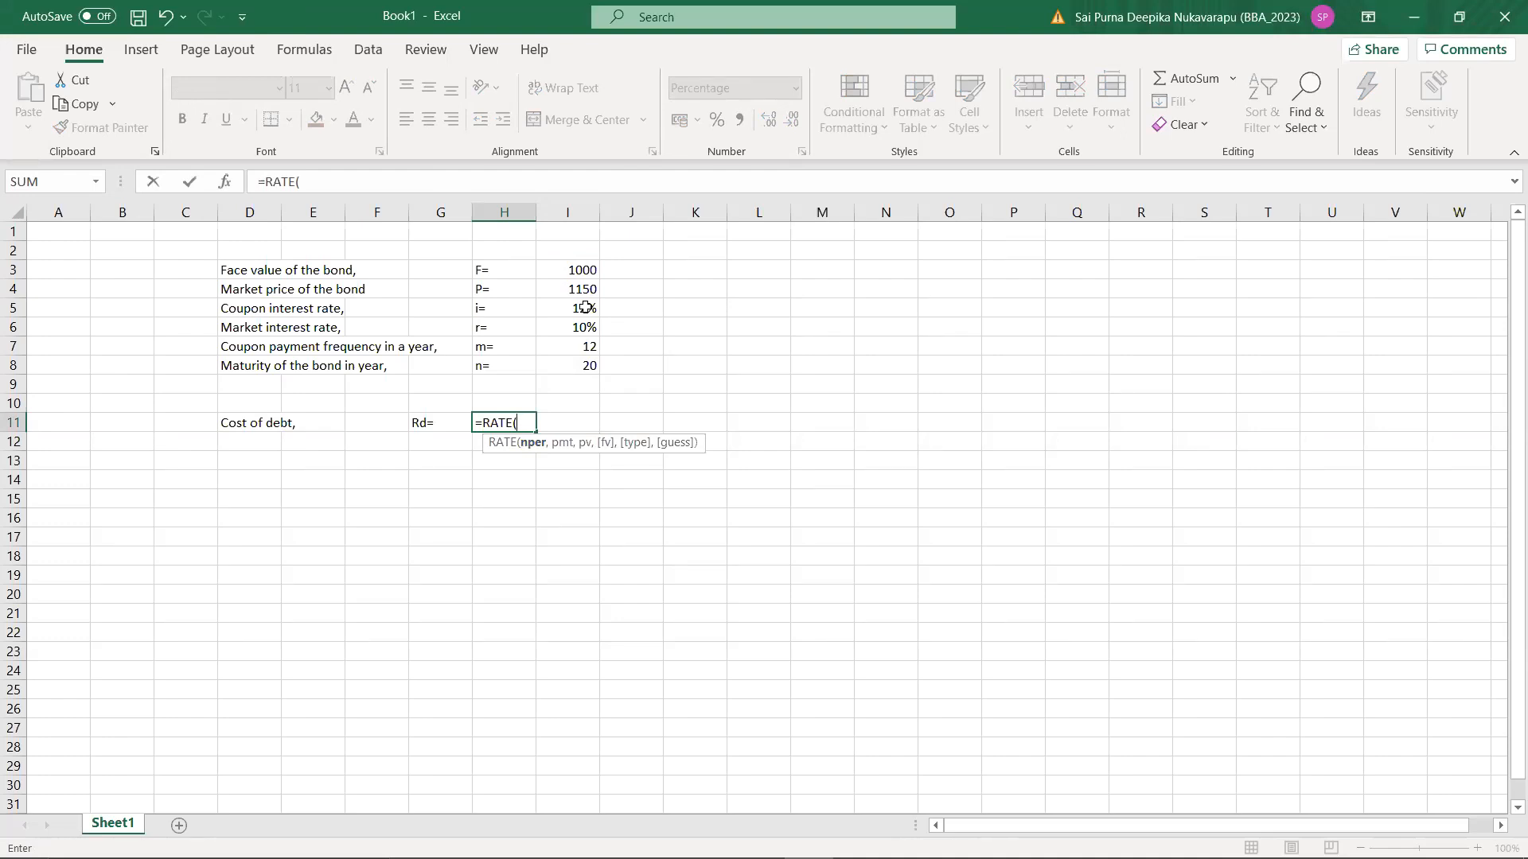
pyautogui.click(563, 364)
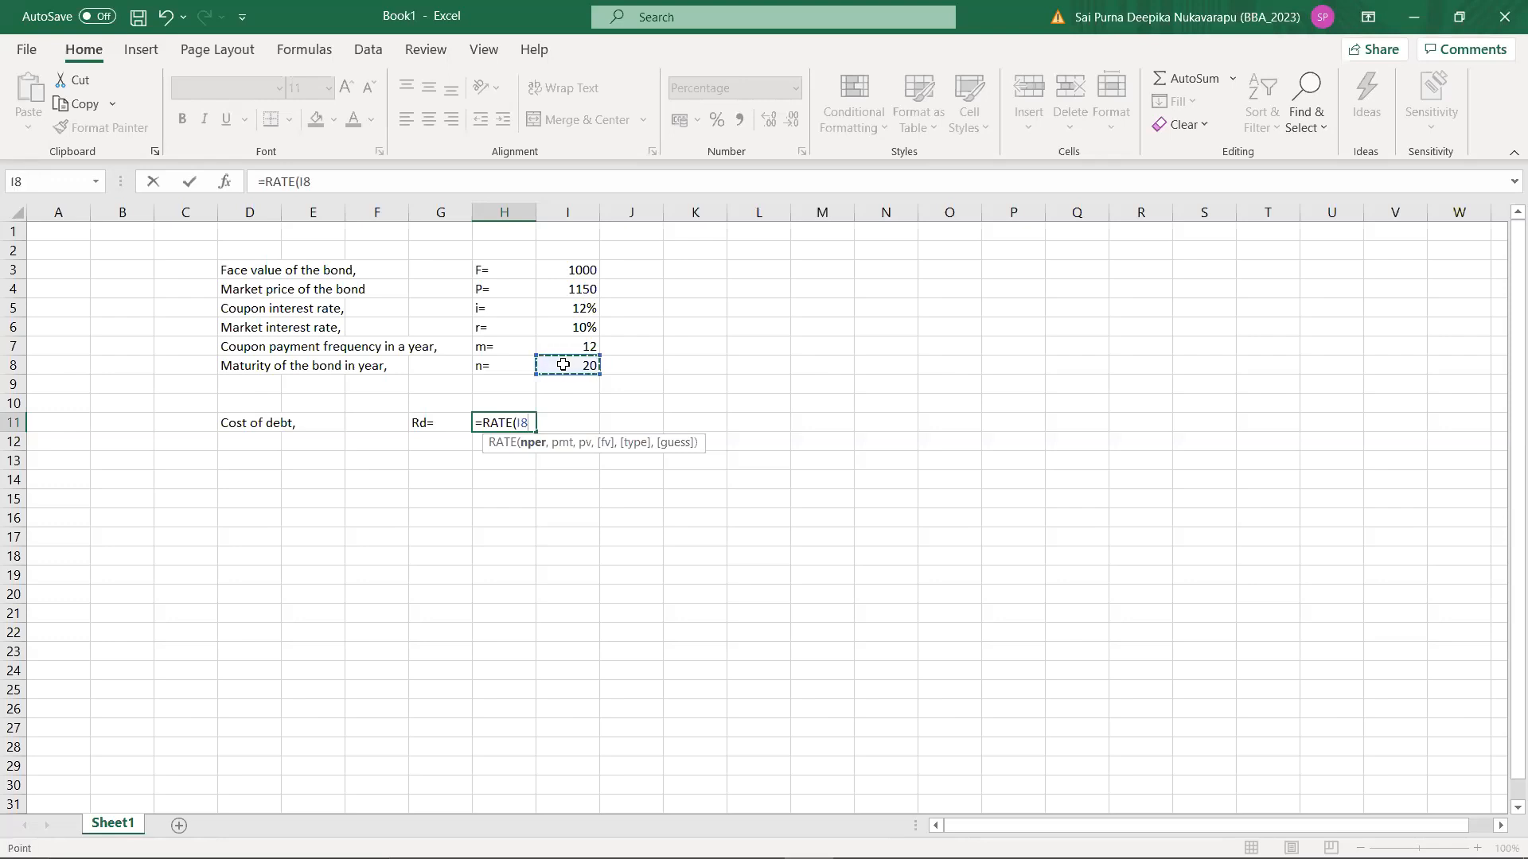
pyautogui.write('*')
pyautogui.click(575, 344)
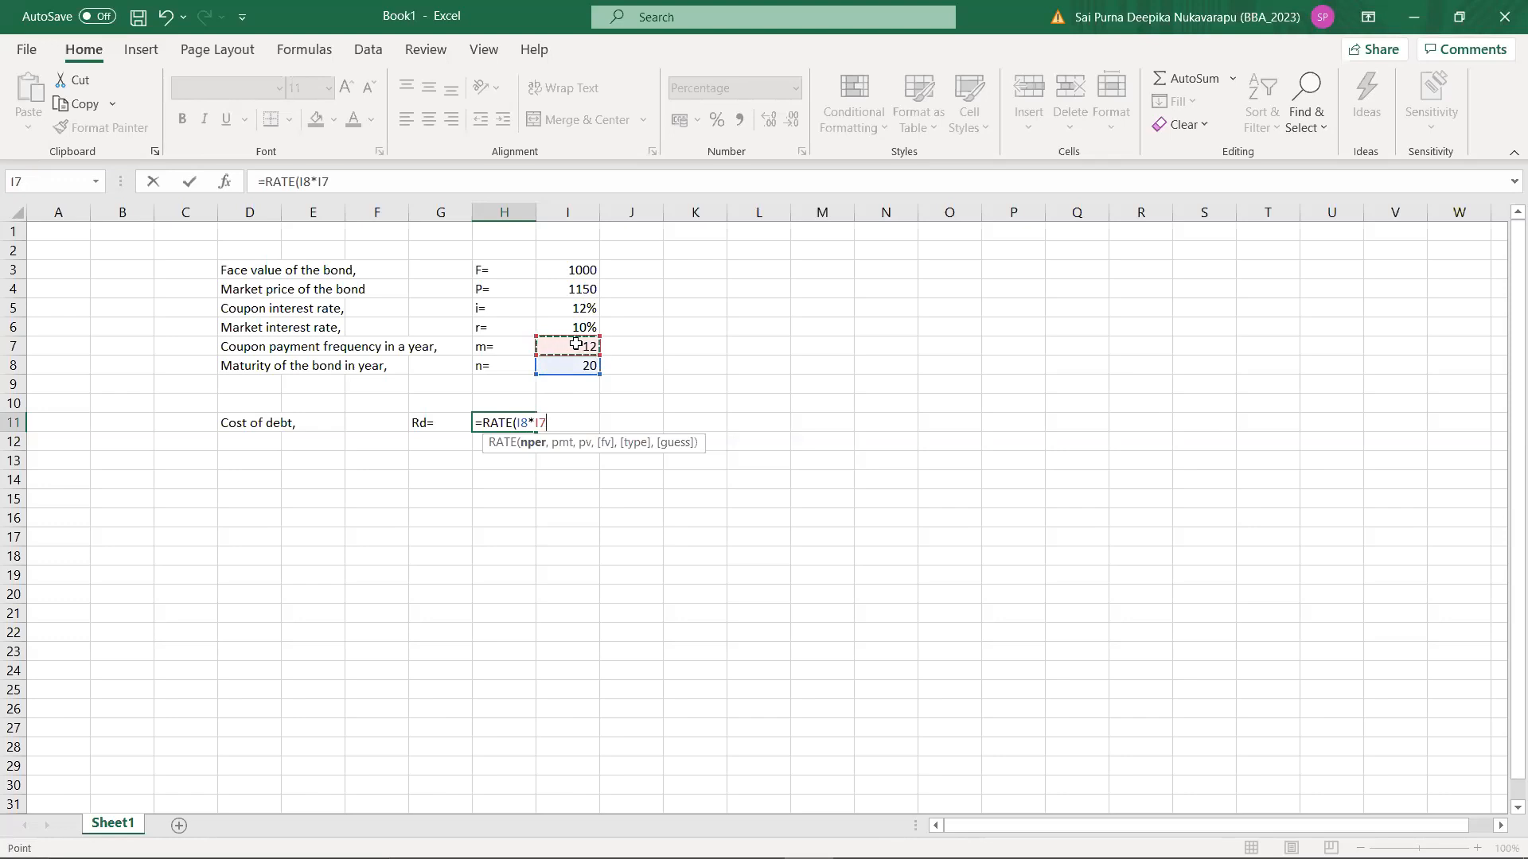
pyautogui.write(',')
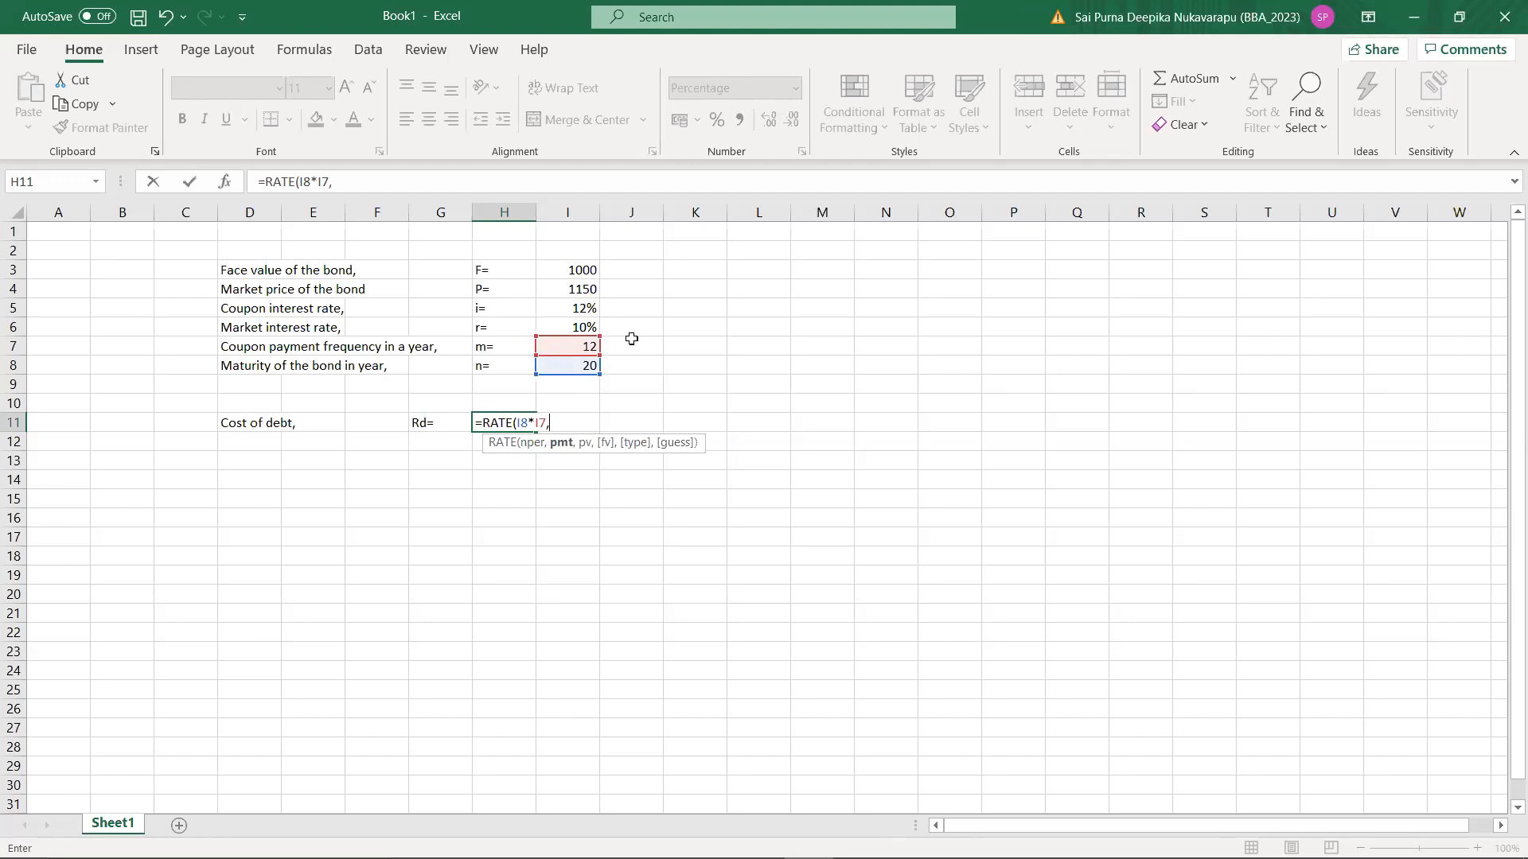
pyautogui.click(578, 271)
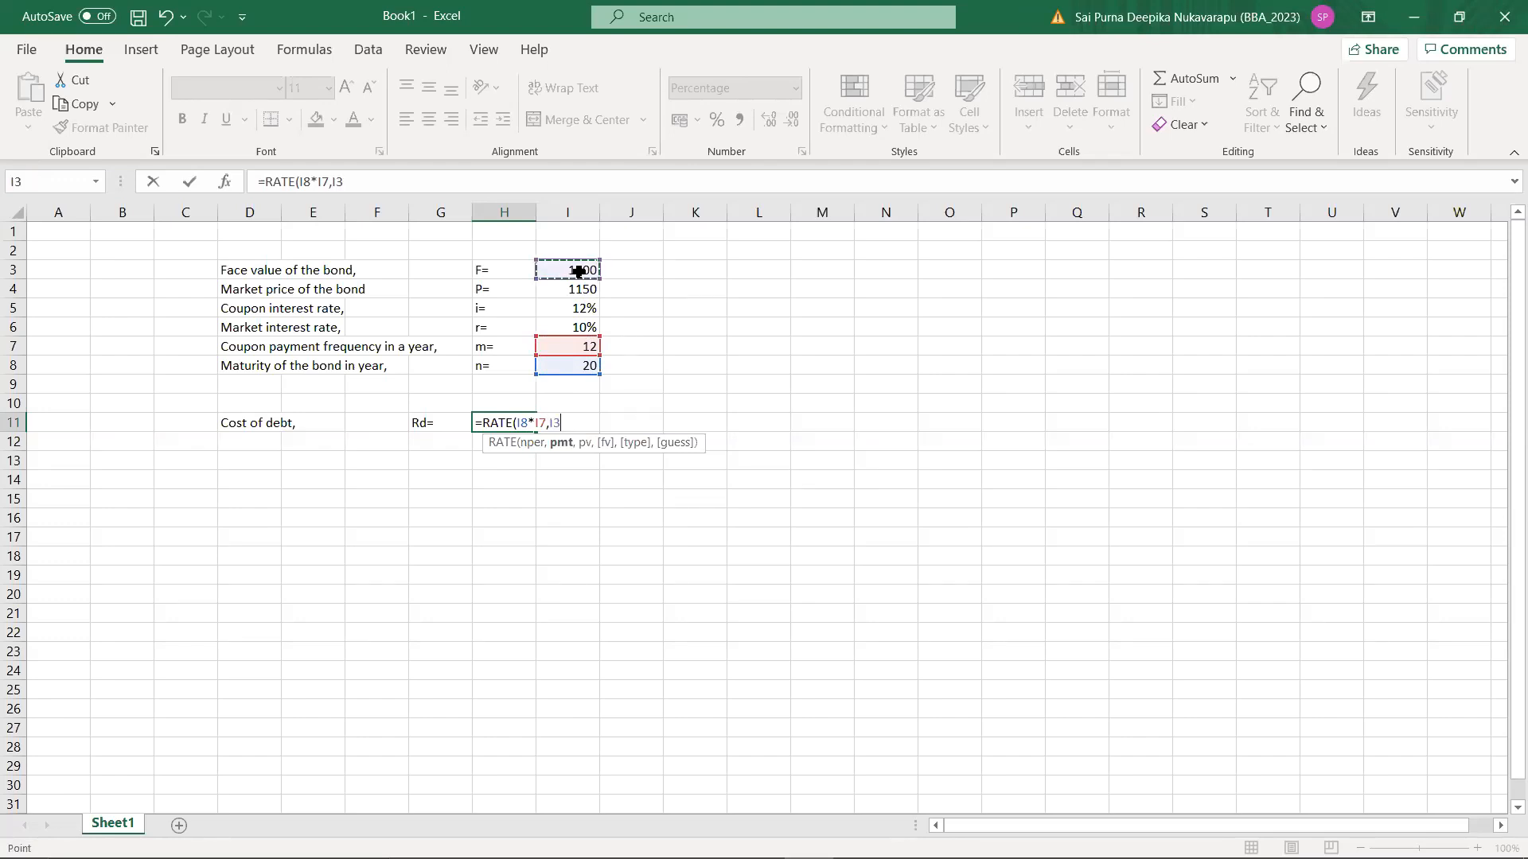
pyautogui.write('*')
pyautogui.click(571, 311)
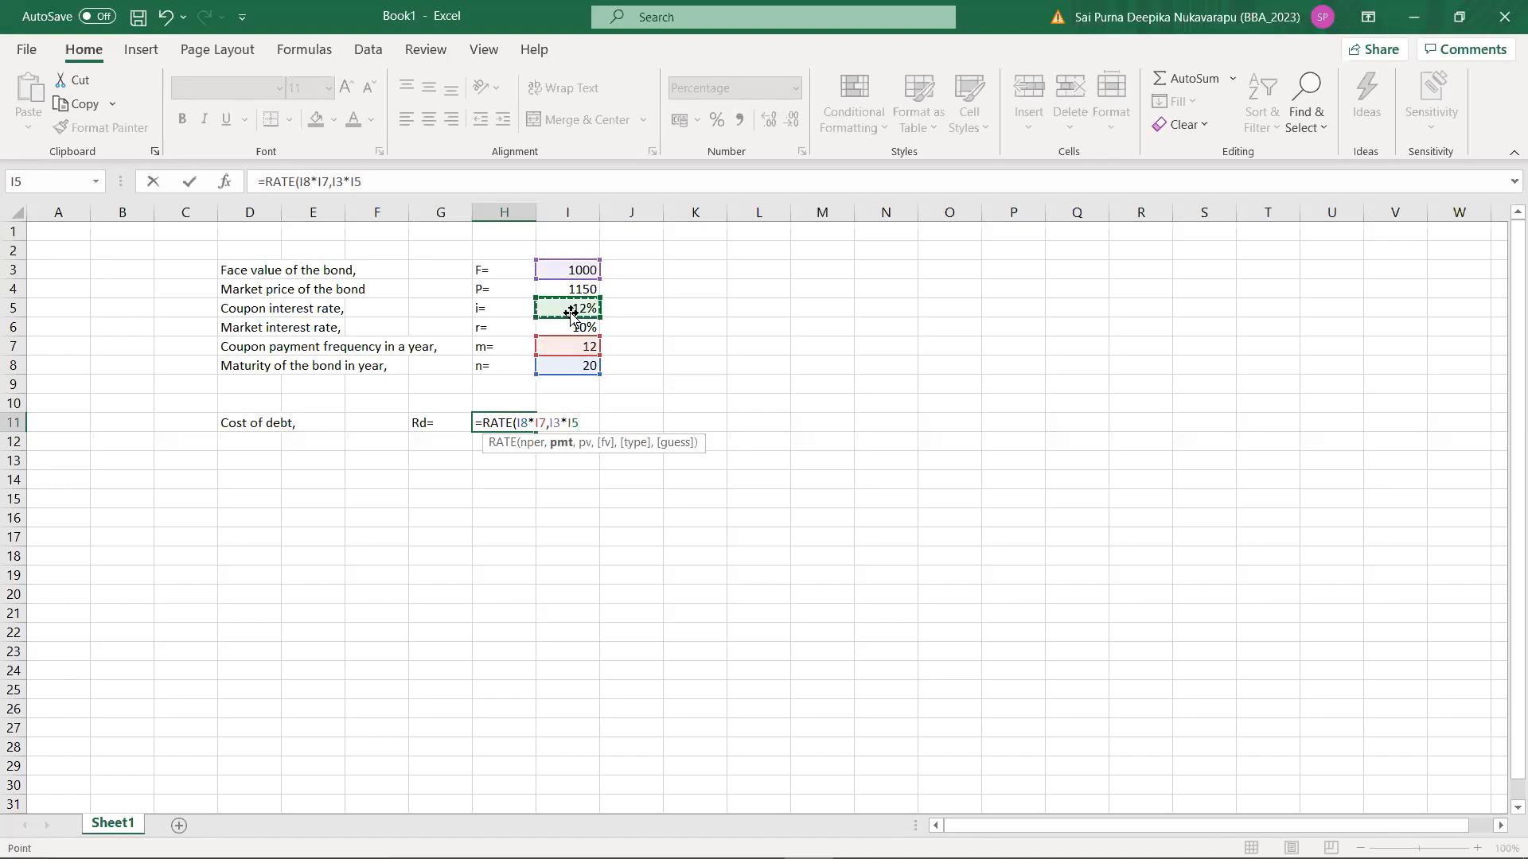
pyautogui.write('/')
pyautogui.press('BackSpace')
pyautogui.press('BackSpace')
pyautogui.press('BackSpace')
pyautogui.press('BackSpace')
pyautogui.press('BackSpace')
pyautogui.press('BackSpace')
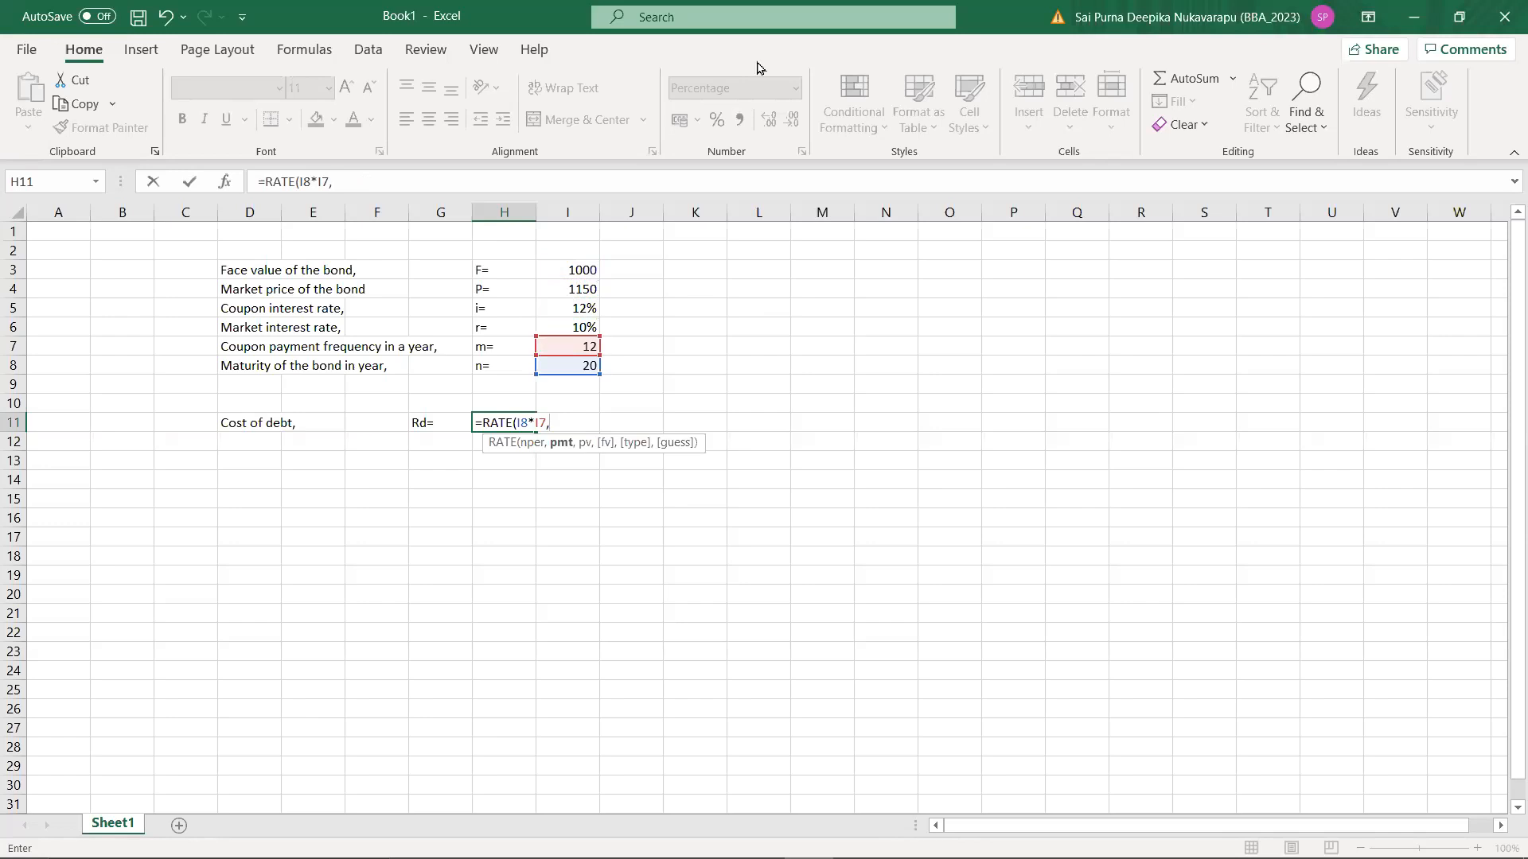
pyautogui.click(608, 236)
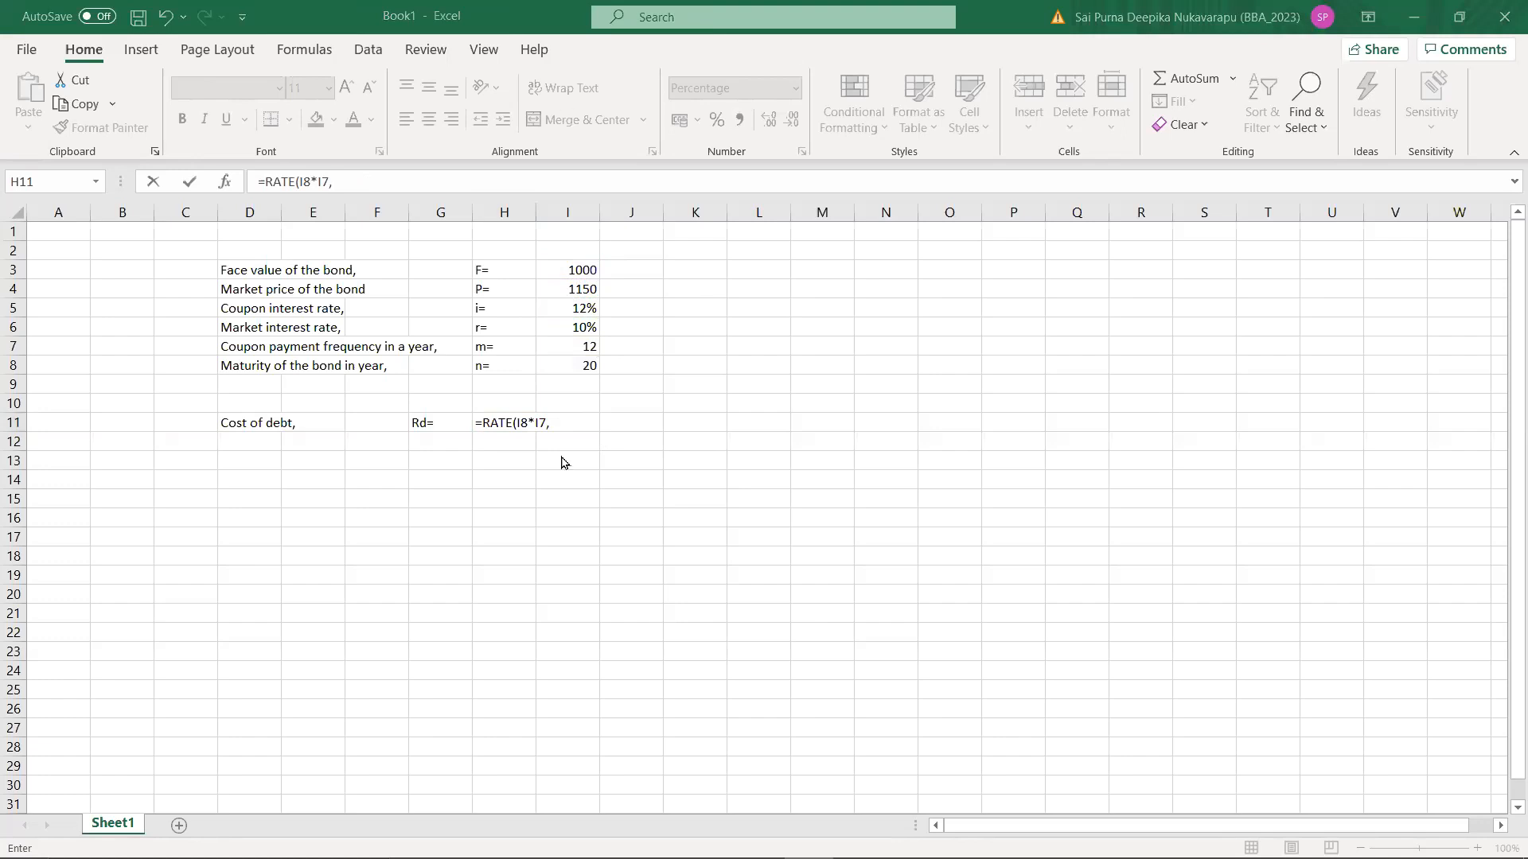
pyautogui.click(570, 420)
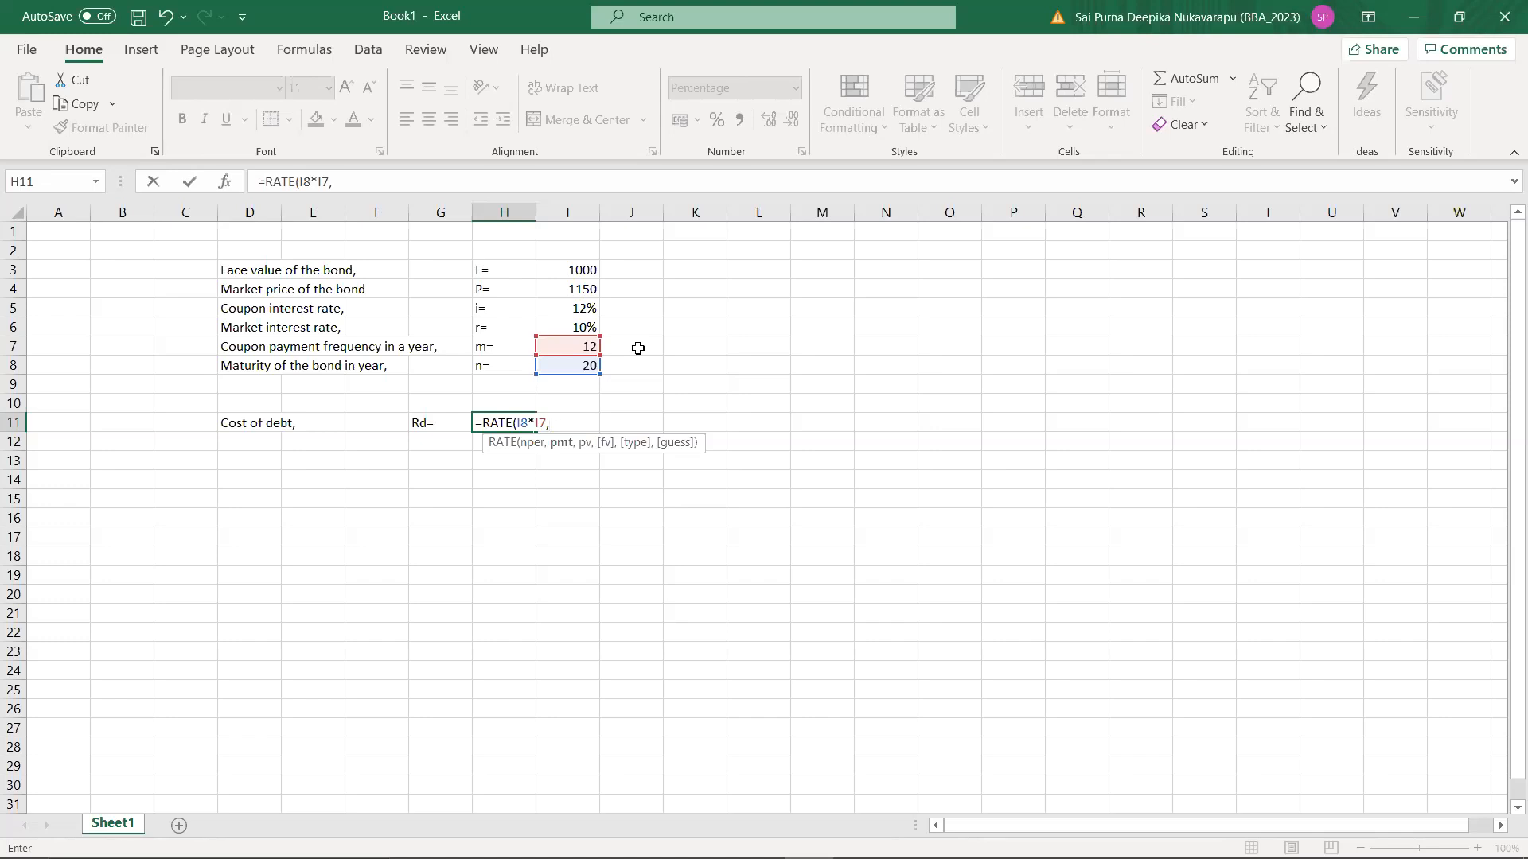
# Step: Add the coupon payment I3*I5/I7 and the market price I4 as the RATE formula's payment and present value arguments
pyautogui.click(573, 272)
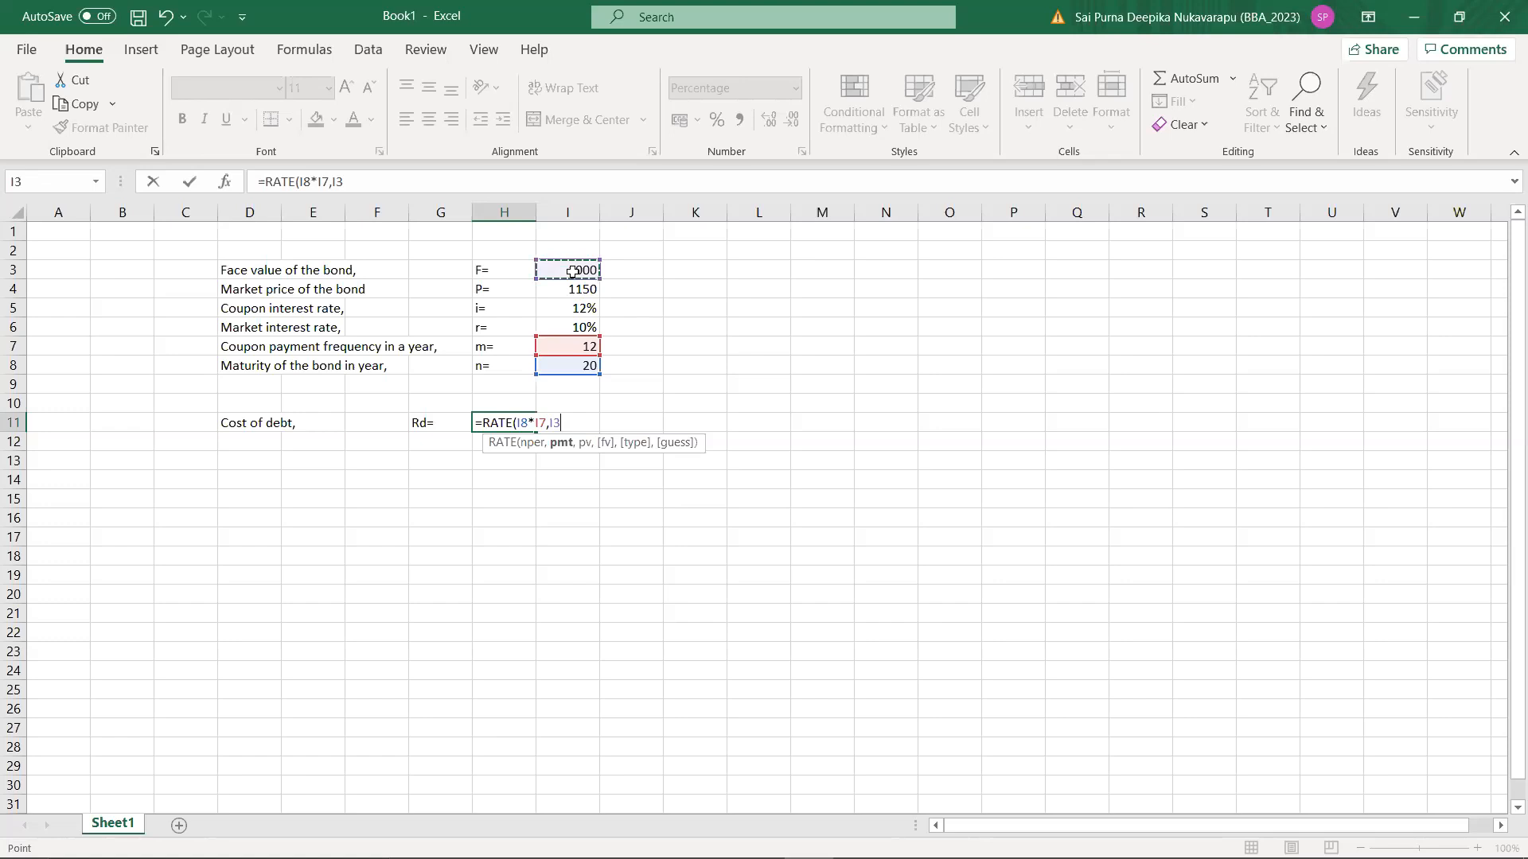
pyautogui.write('*')
pyautogui.click(578, 309)
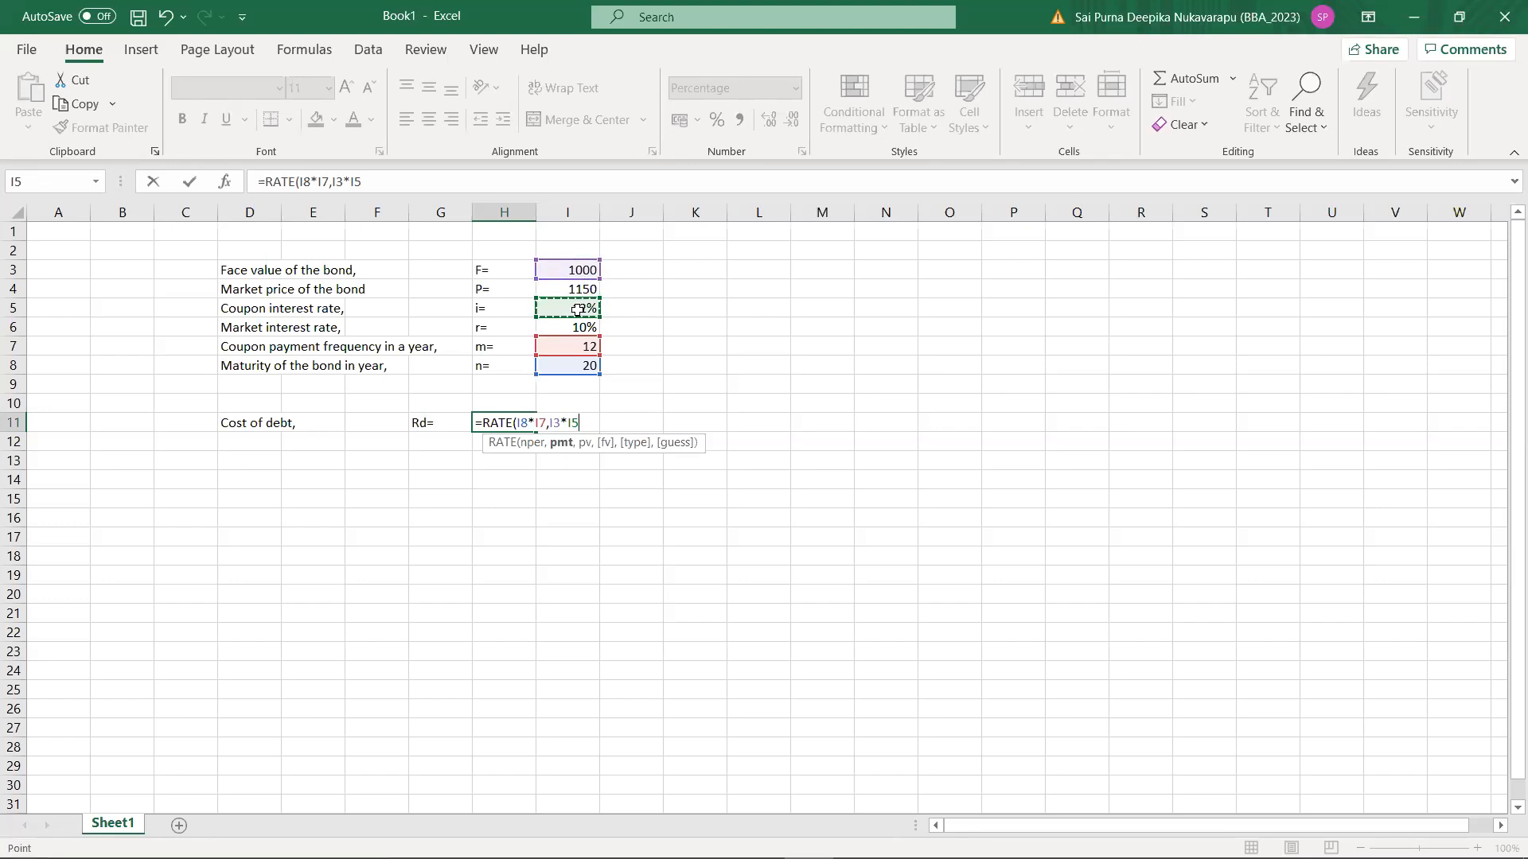
pyautogui.write('/')
pyautogui.write('12')
pyautogui.press('BackSpace')
pyautogui.press('BackSpace')
pyautogui.click(575, 342)
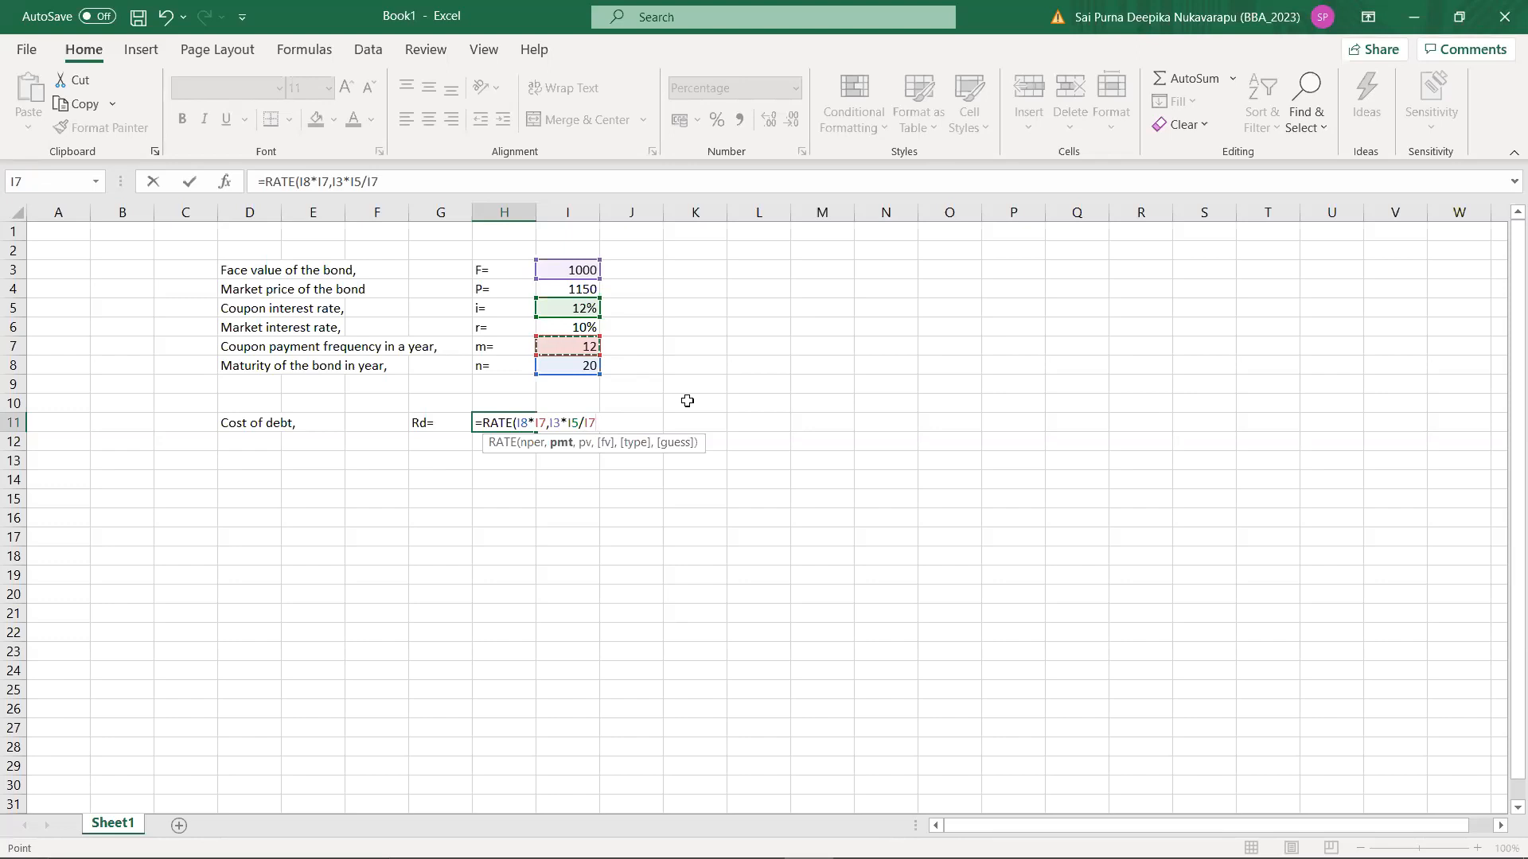
pyautogui.write(',')
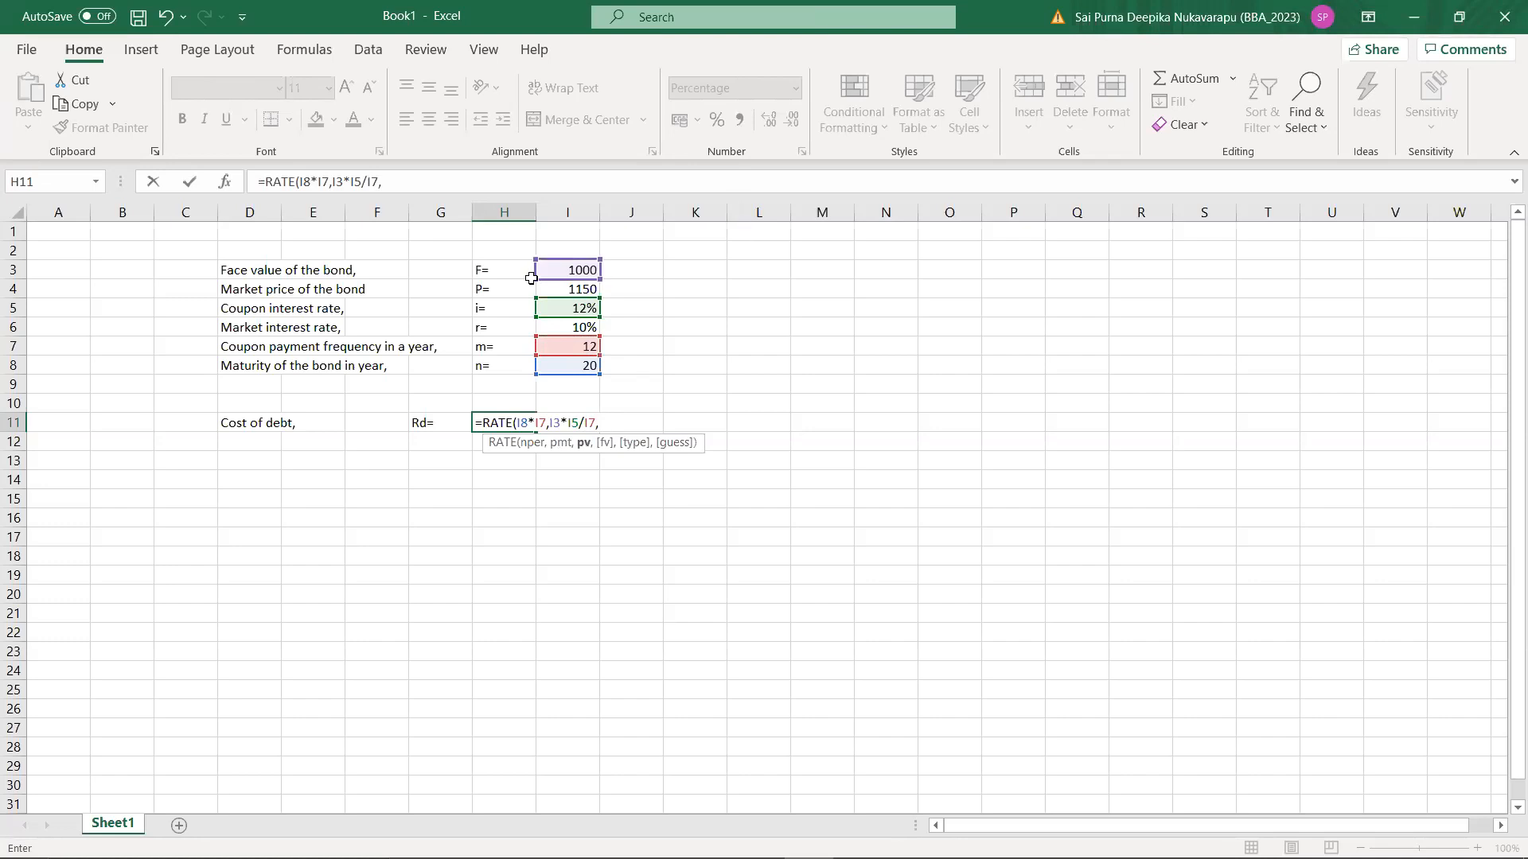
pyautogui.click(555, 288)
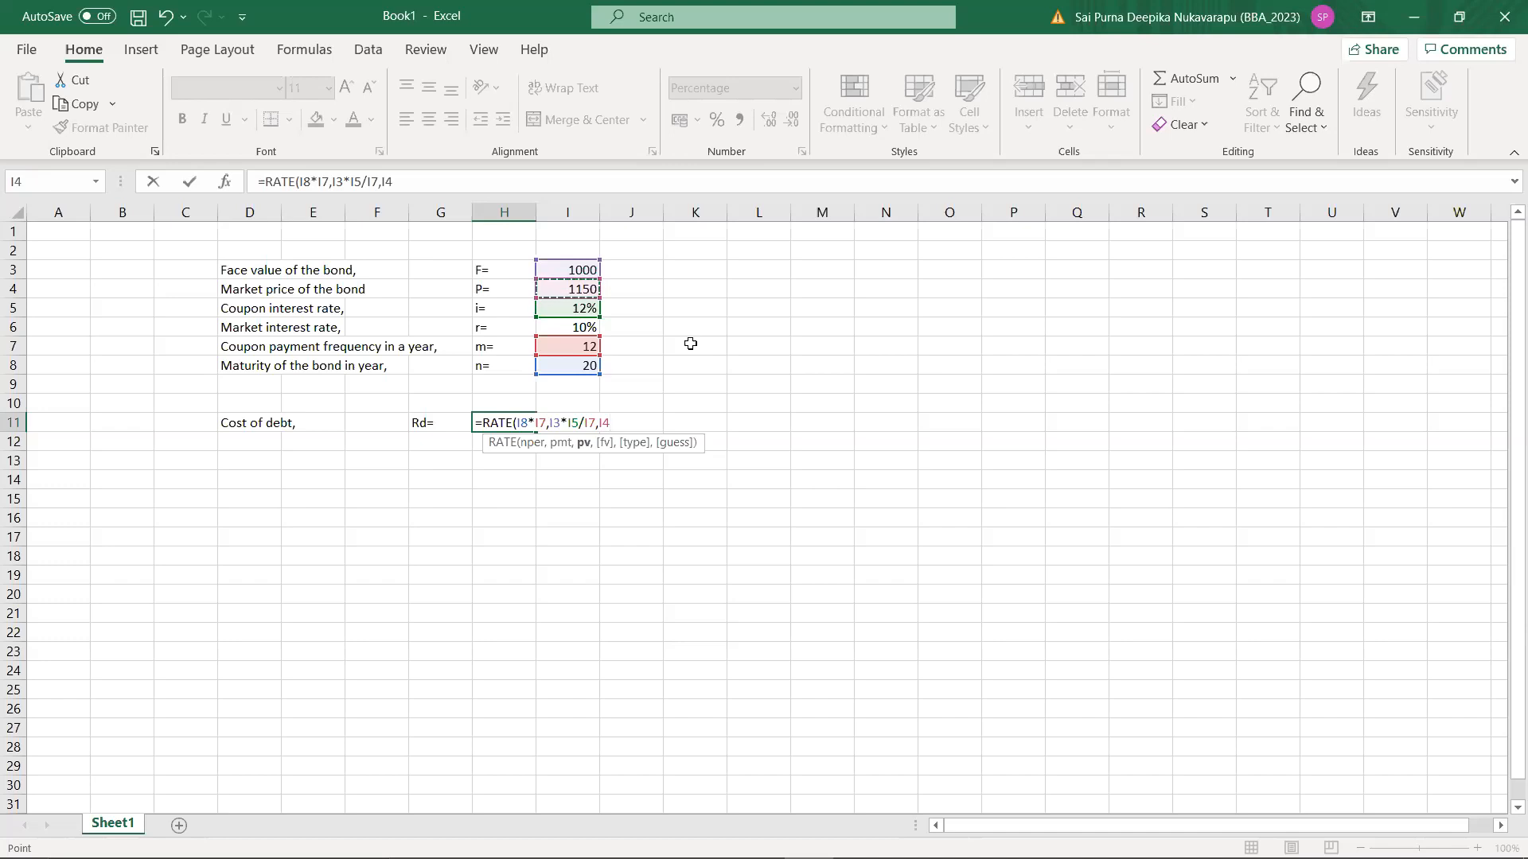
pyautogui.write(',')
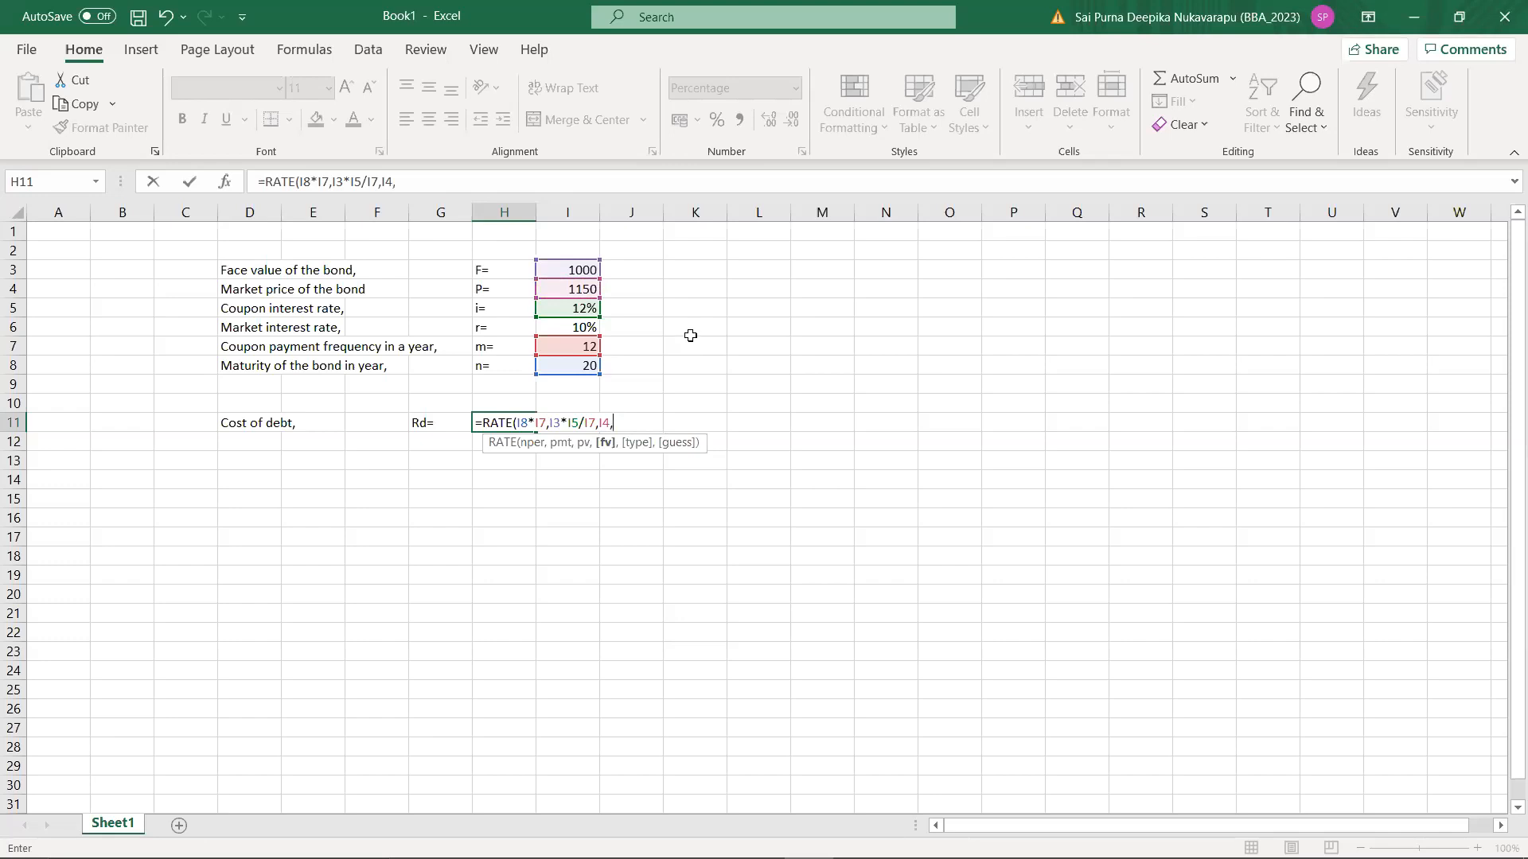
pyautogui.click(570, 270)
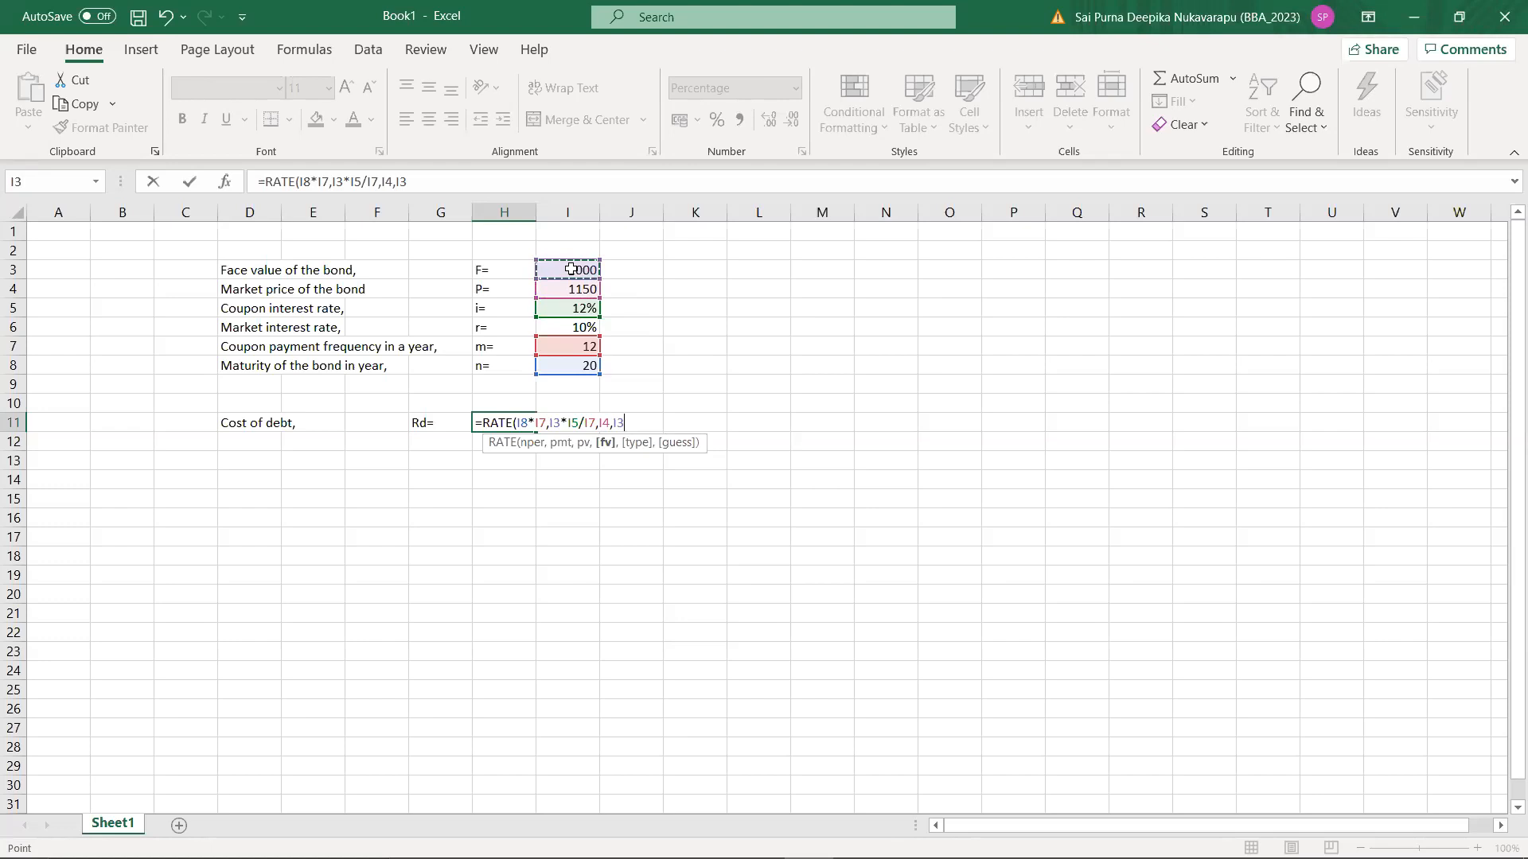
pyautogui.write(',0')
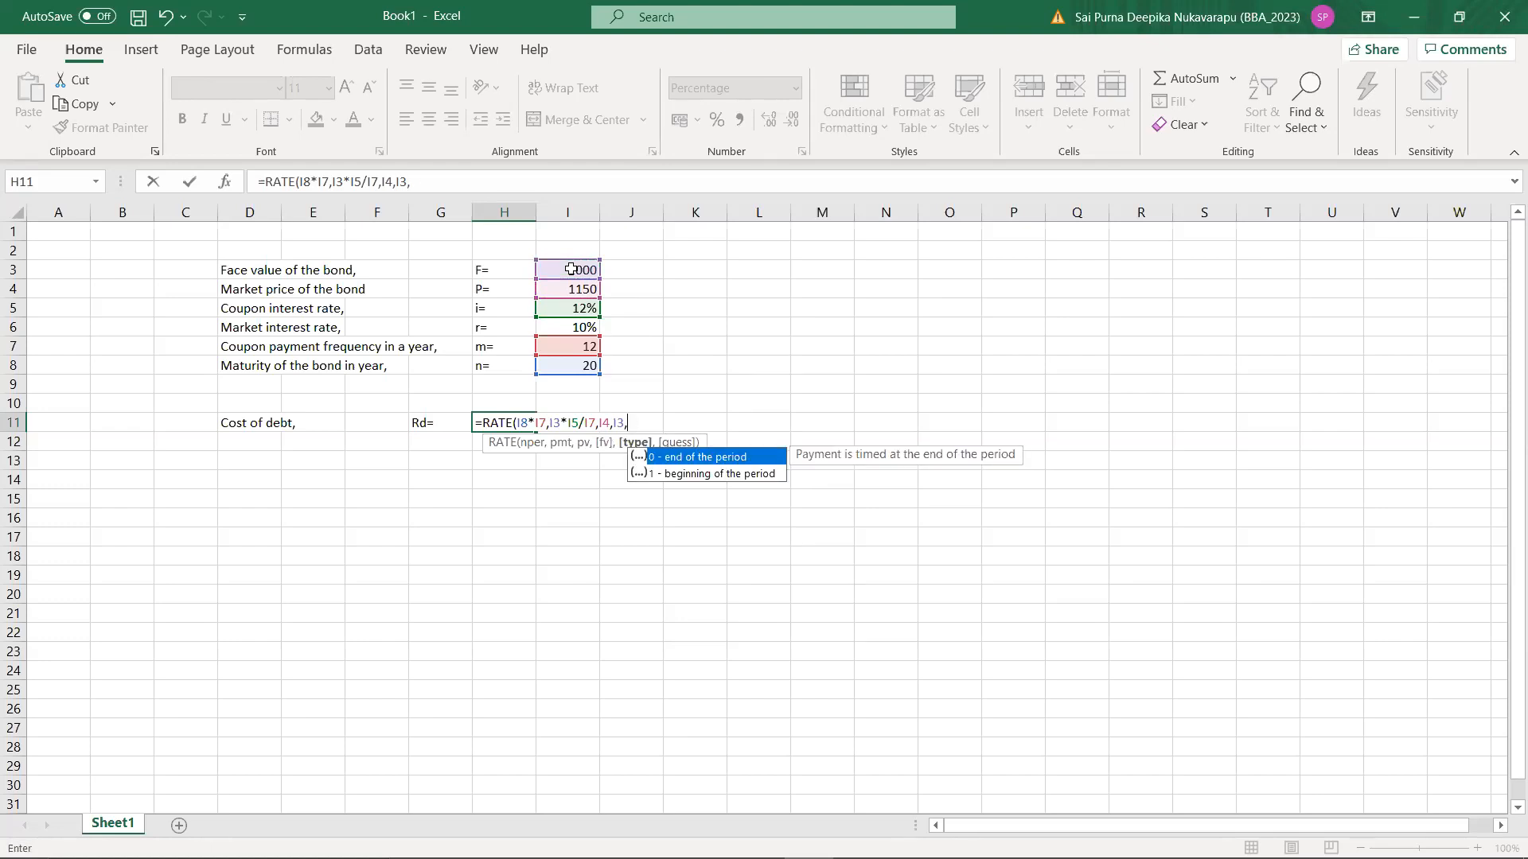
pyautogui.press('BackSpace')
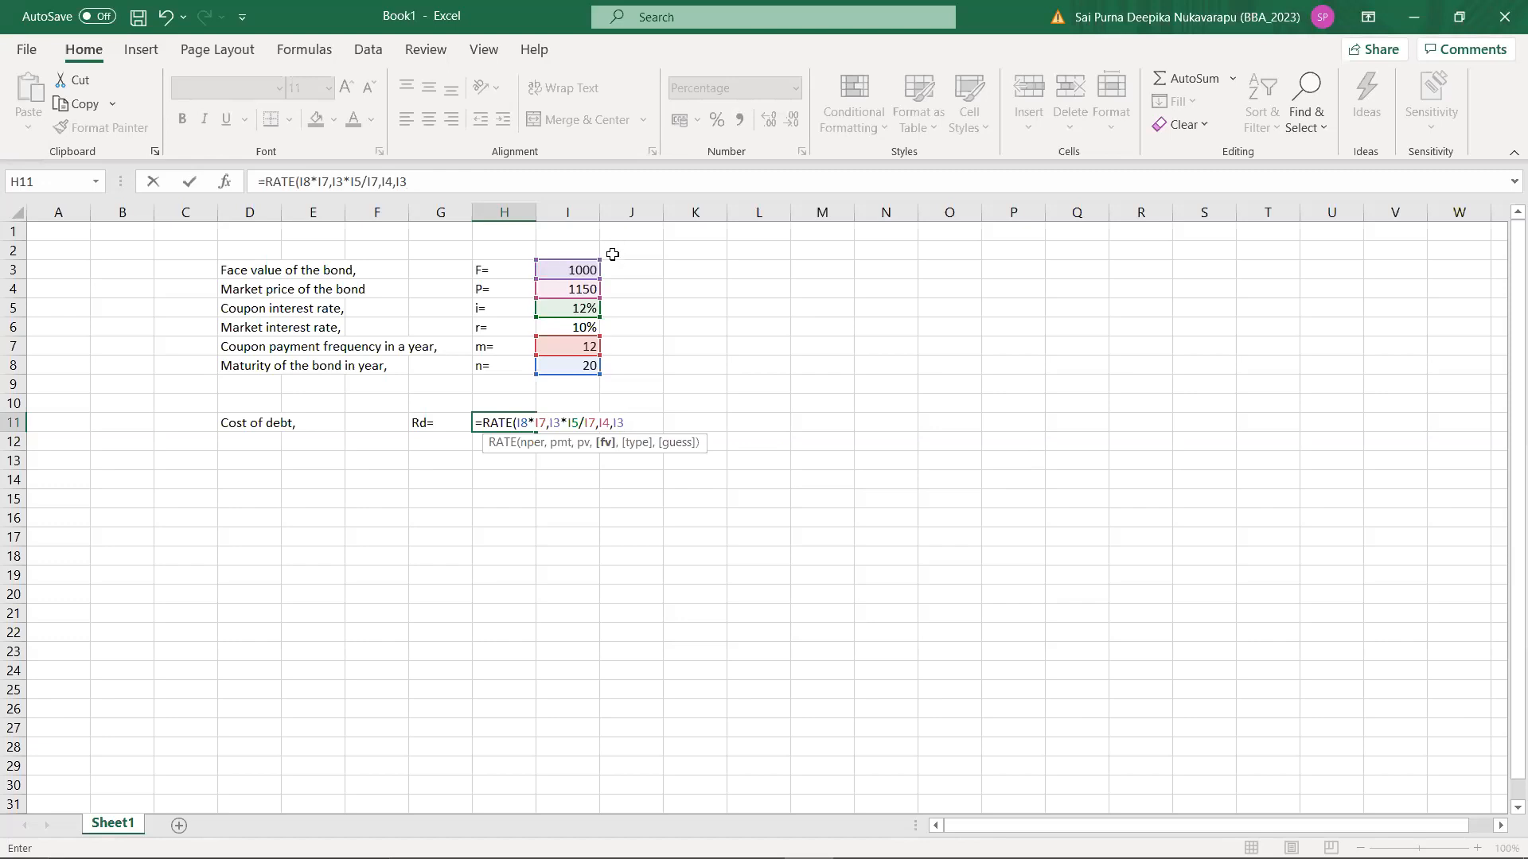
pyautogui.press('BackSpace')
pyautogui.press('BackSpace')
# Step: Set the RATE formula's future value to -I3 and its type to 0, and complete the formula in H11
pyautogui.write('-')
pyautogui.click(587, 266)
pyautogui.write(',')
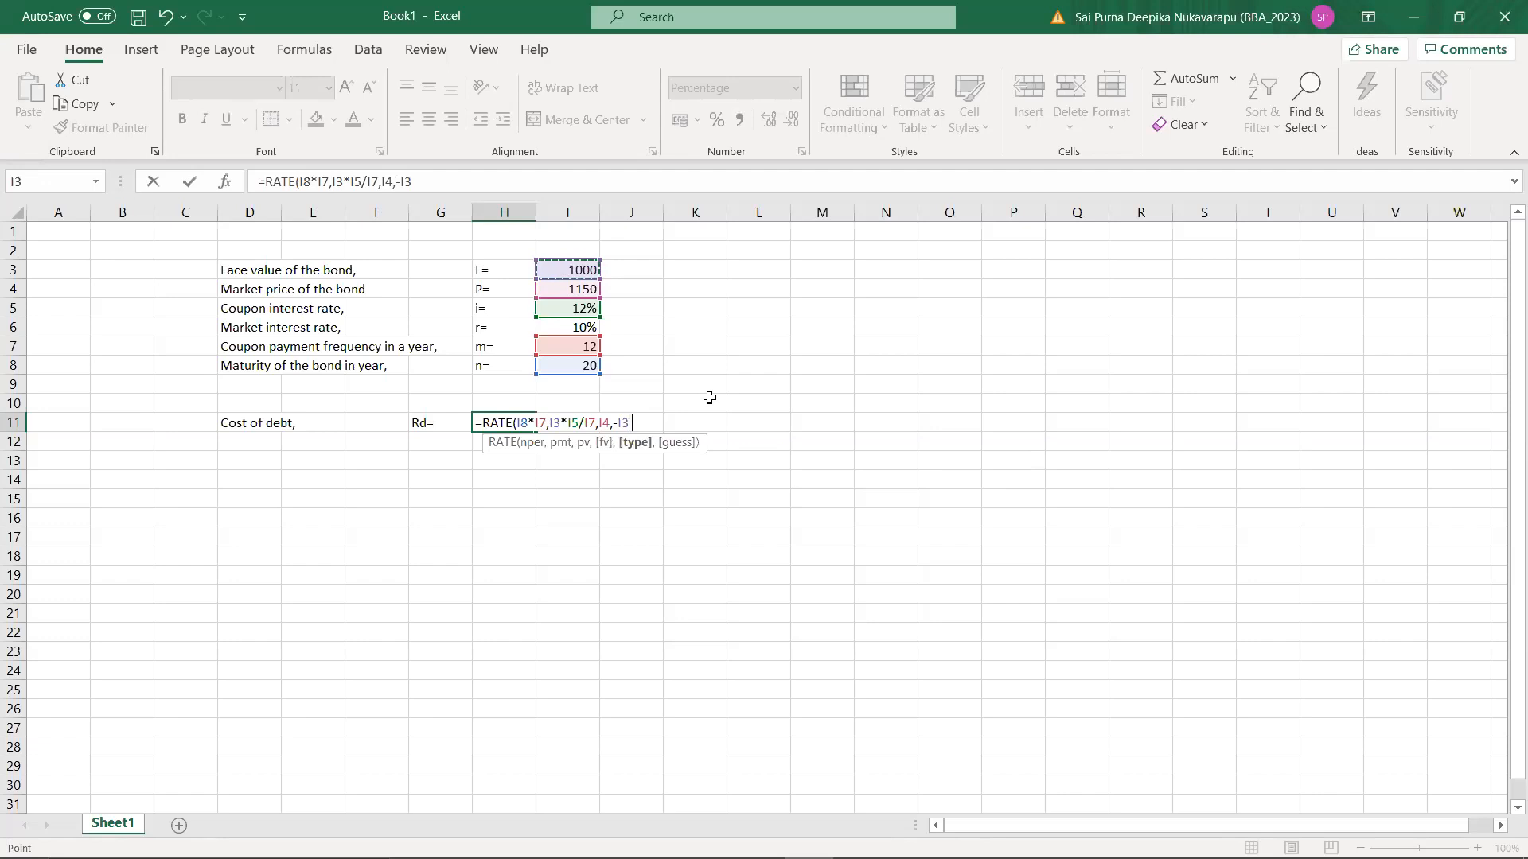
pyautogui.write('0')
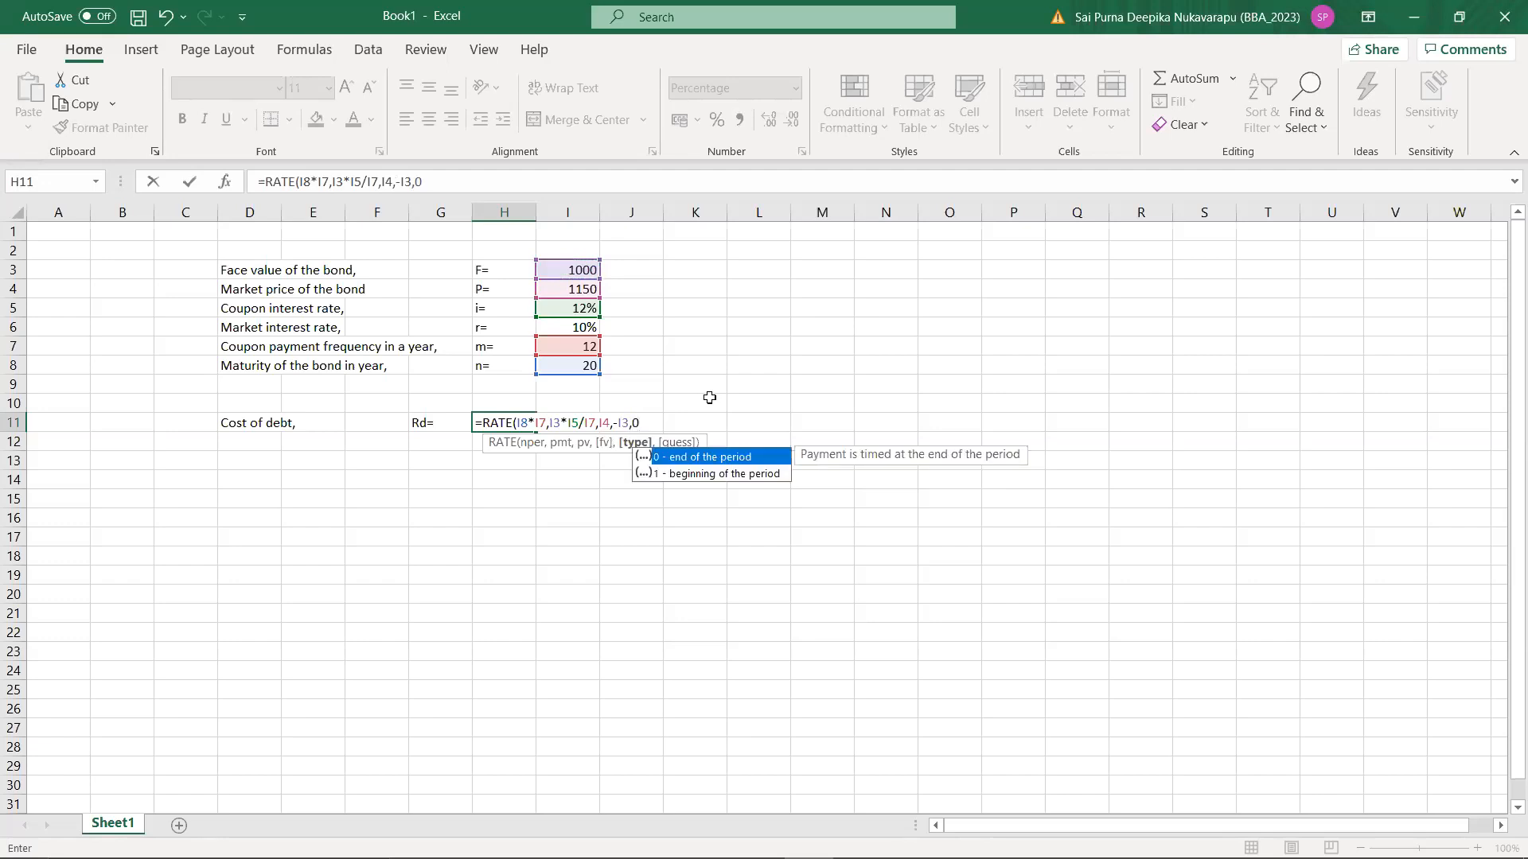
pyautogui.write(')')
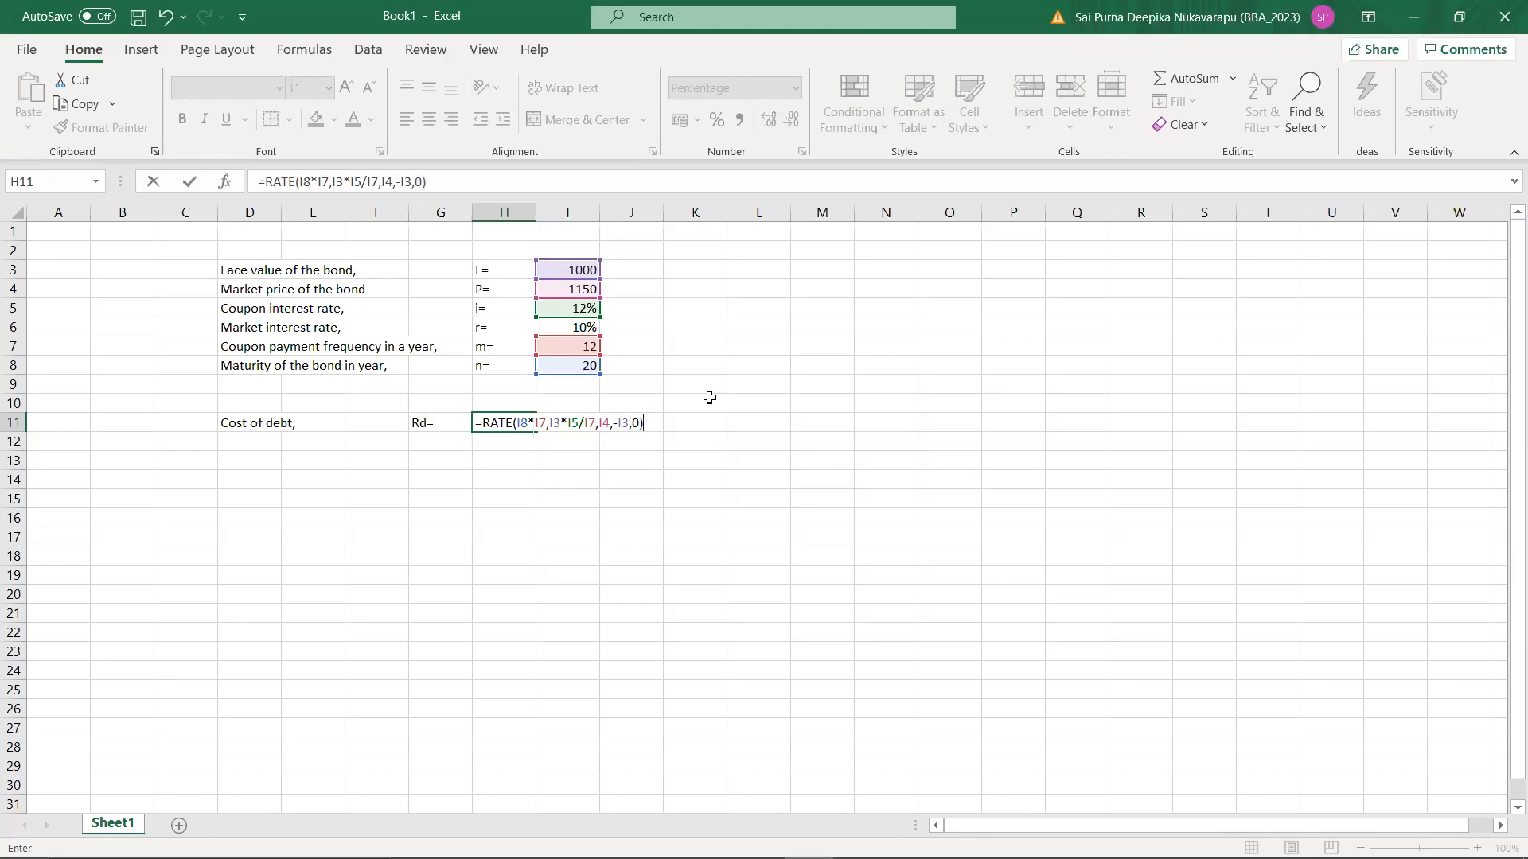
pyautogui.press('Return')
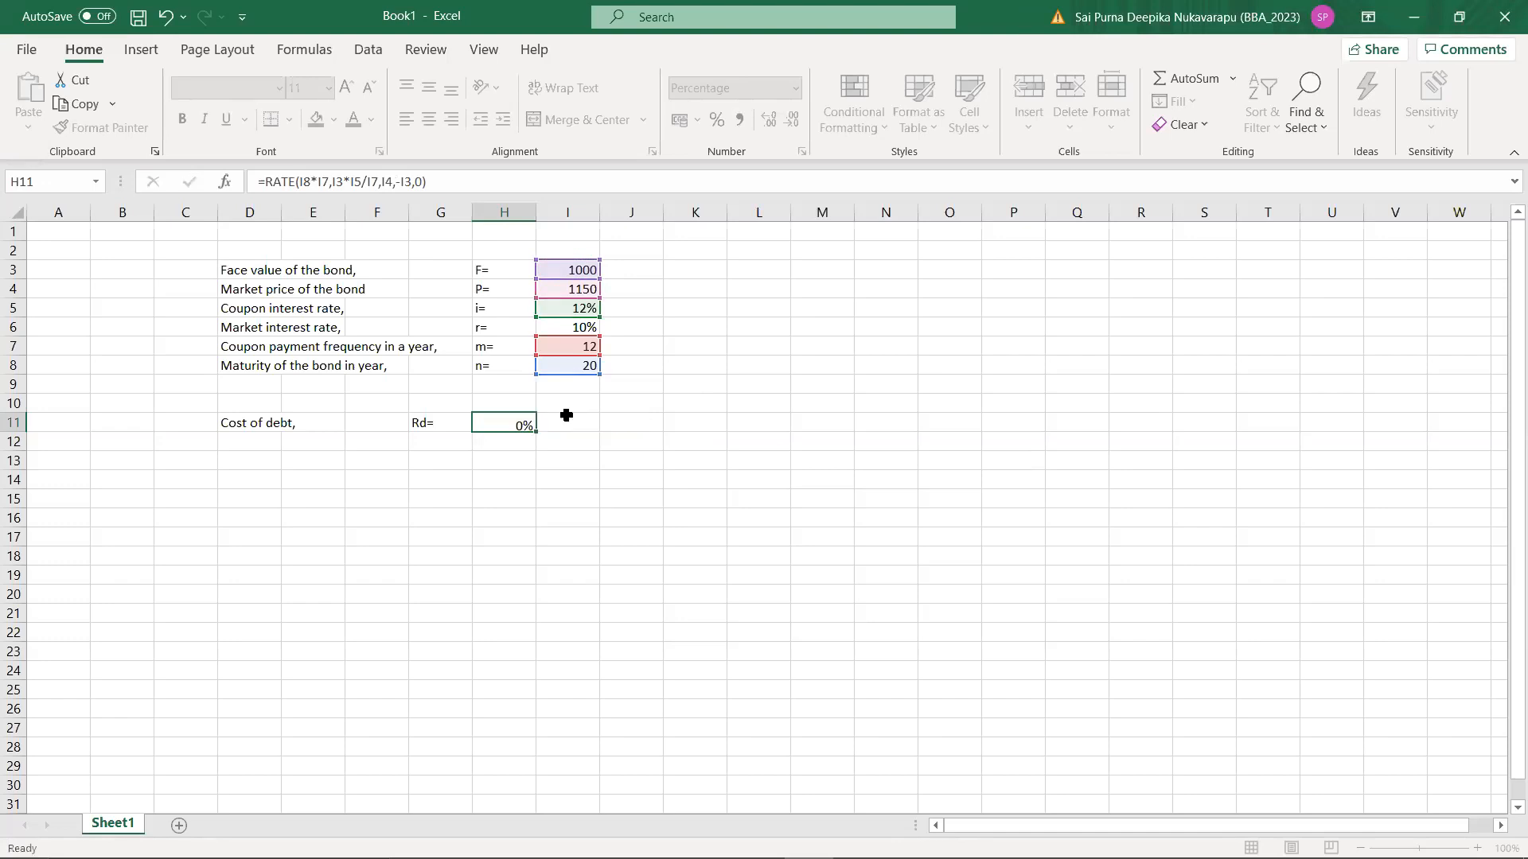
# Step: Insert a minus sign before RATE in cell H11 so the formula reads =-RATE(I8*I7,I3*I5/I7,I4,-I3,0)
pyautogui.click(524, 419)
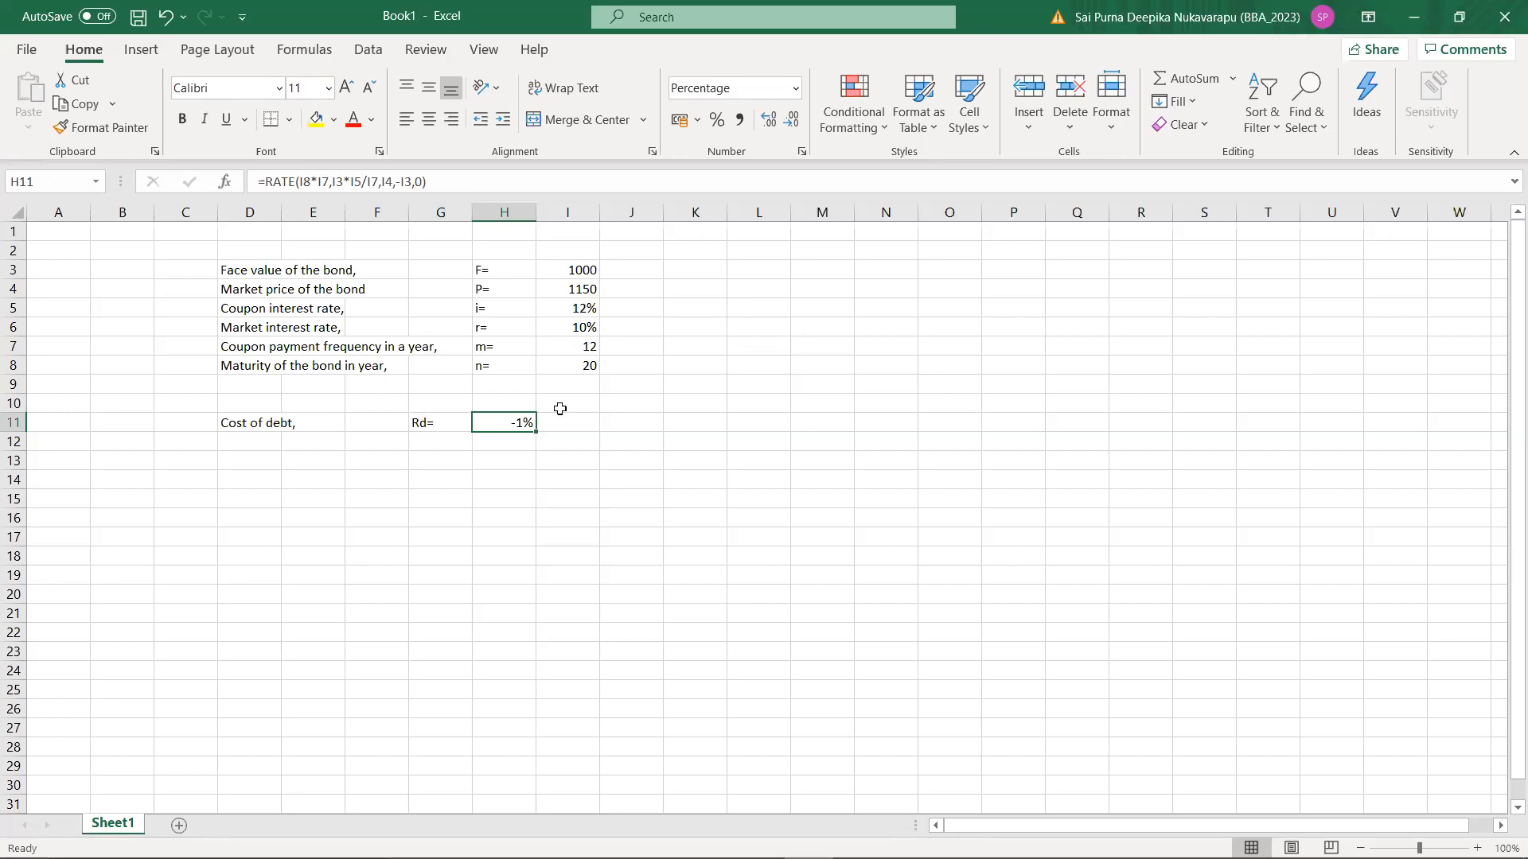
pyautogui.click(262, 183)
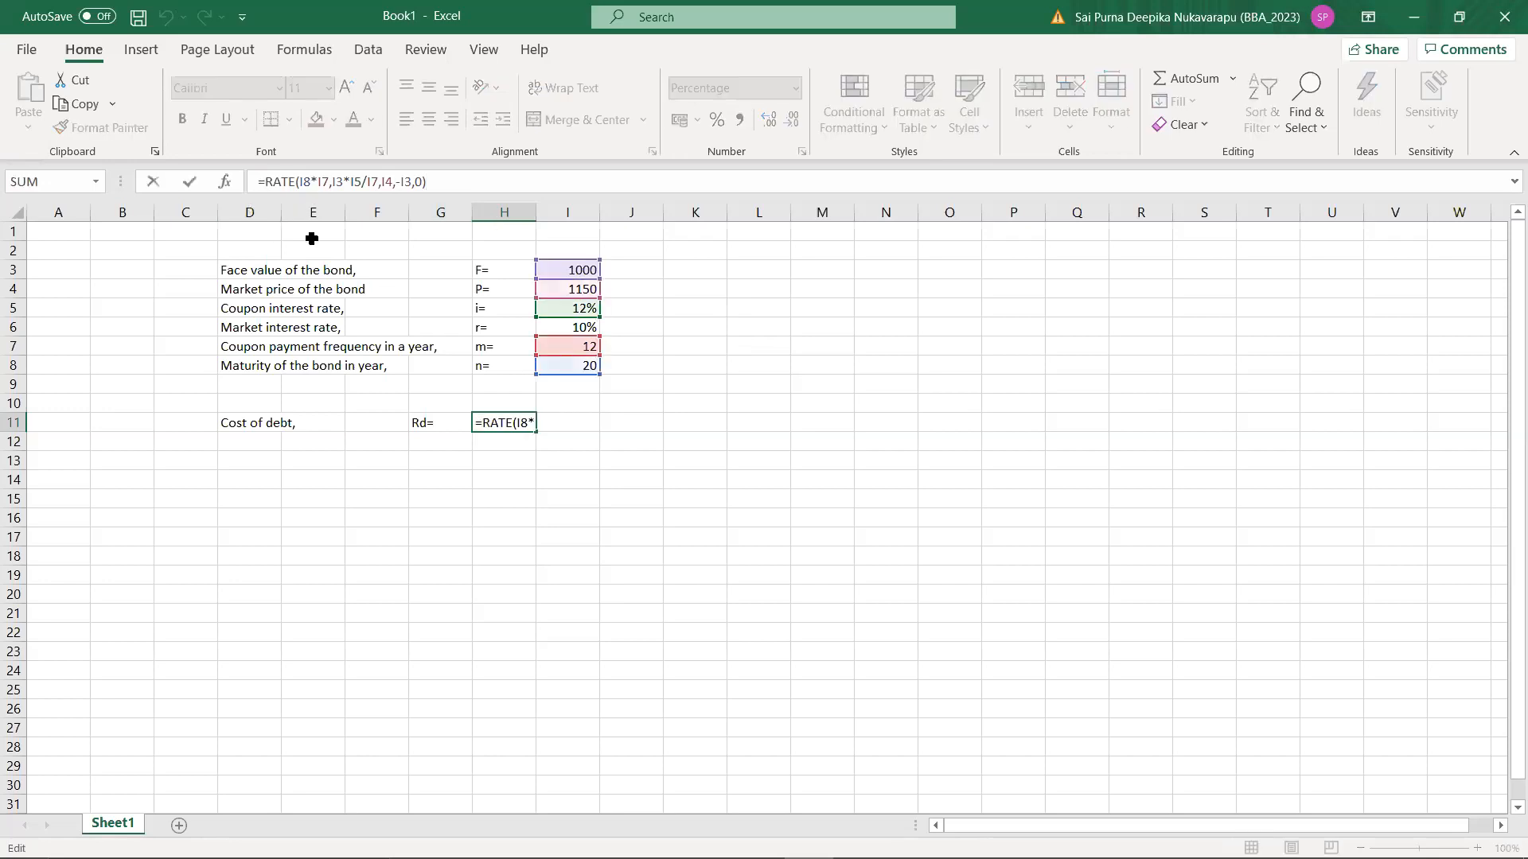
pyautogui.write('-')
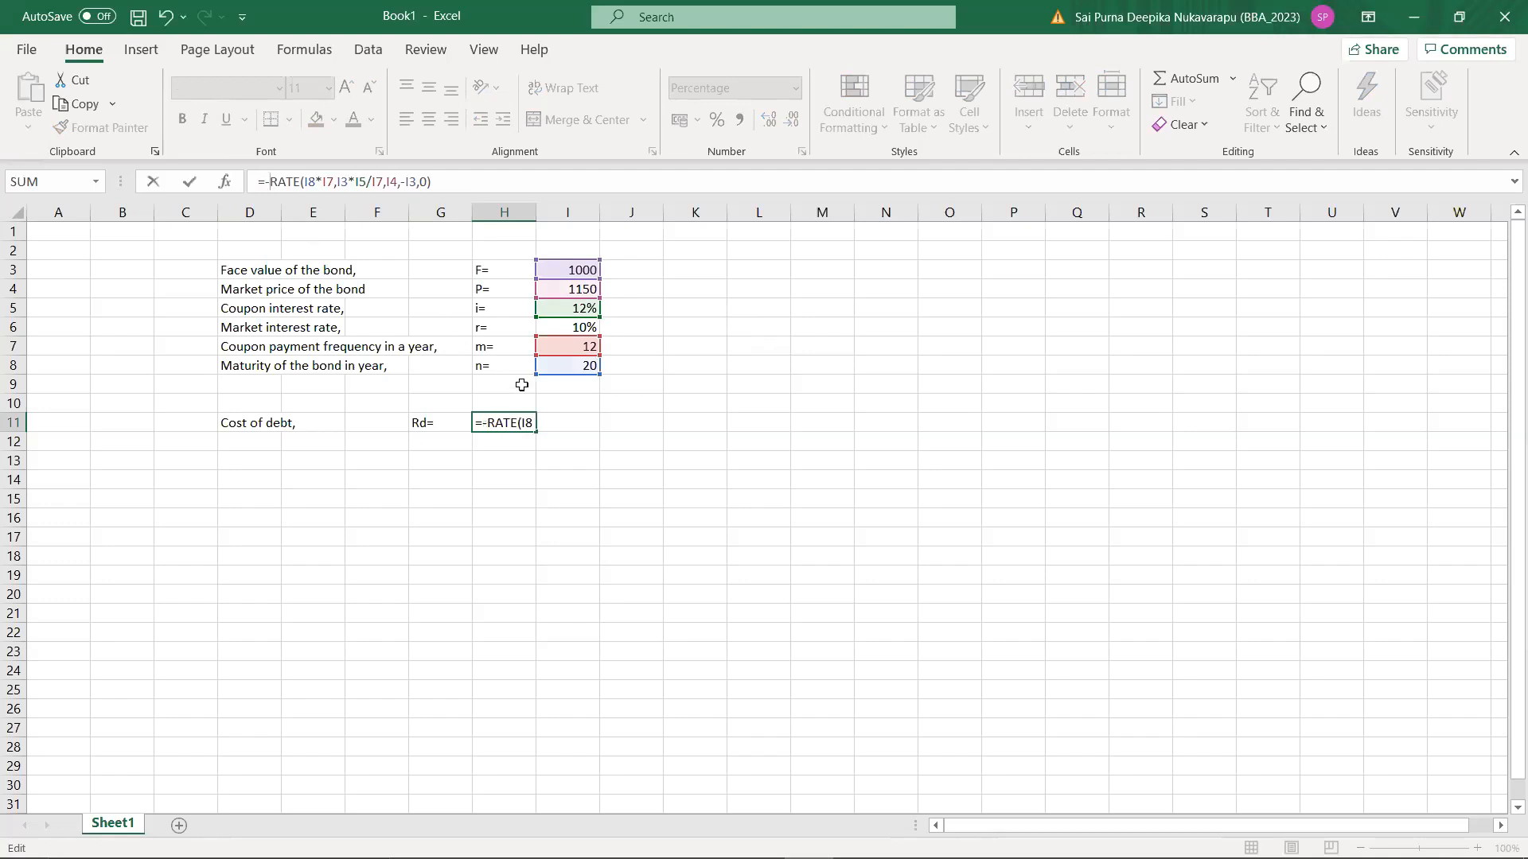
pyautogui.press('Return')
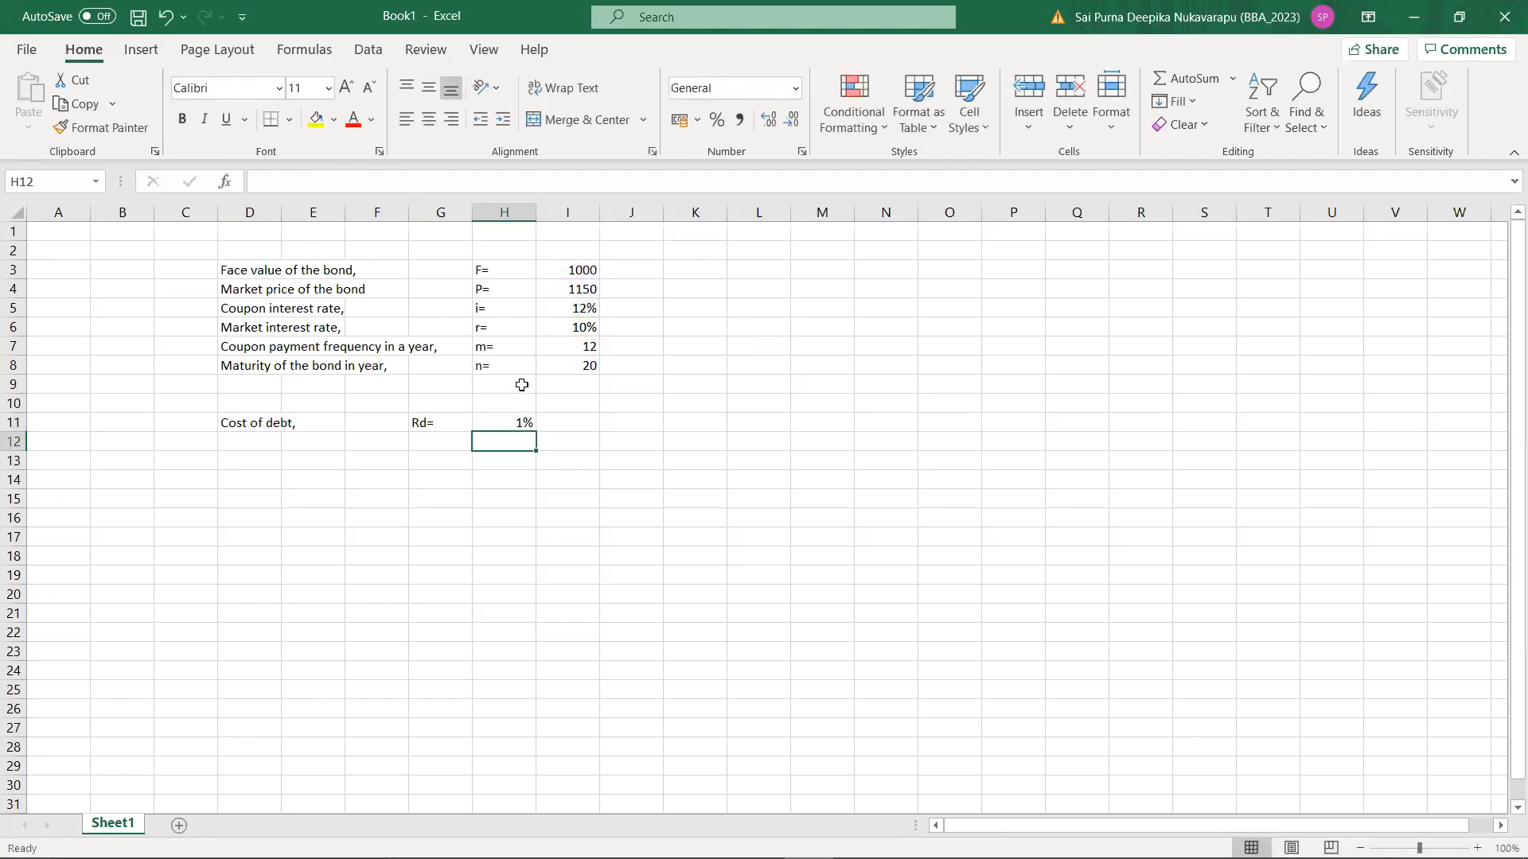
# Step: Display the cost of debt in cell H11 as a percentage with two decimal places
pyautogui.click(519, 426)
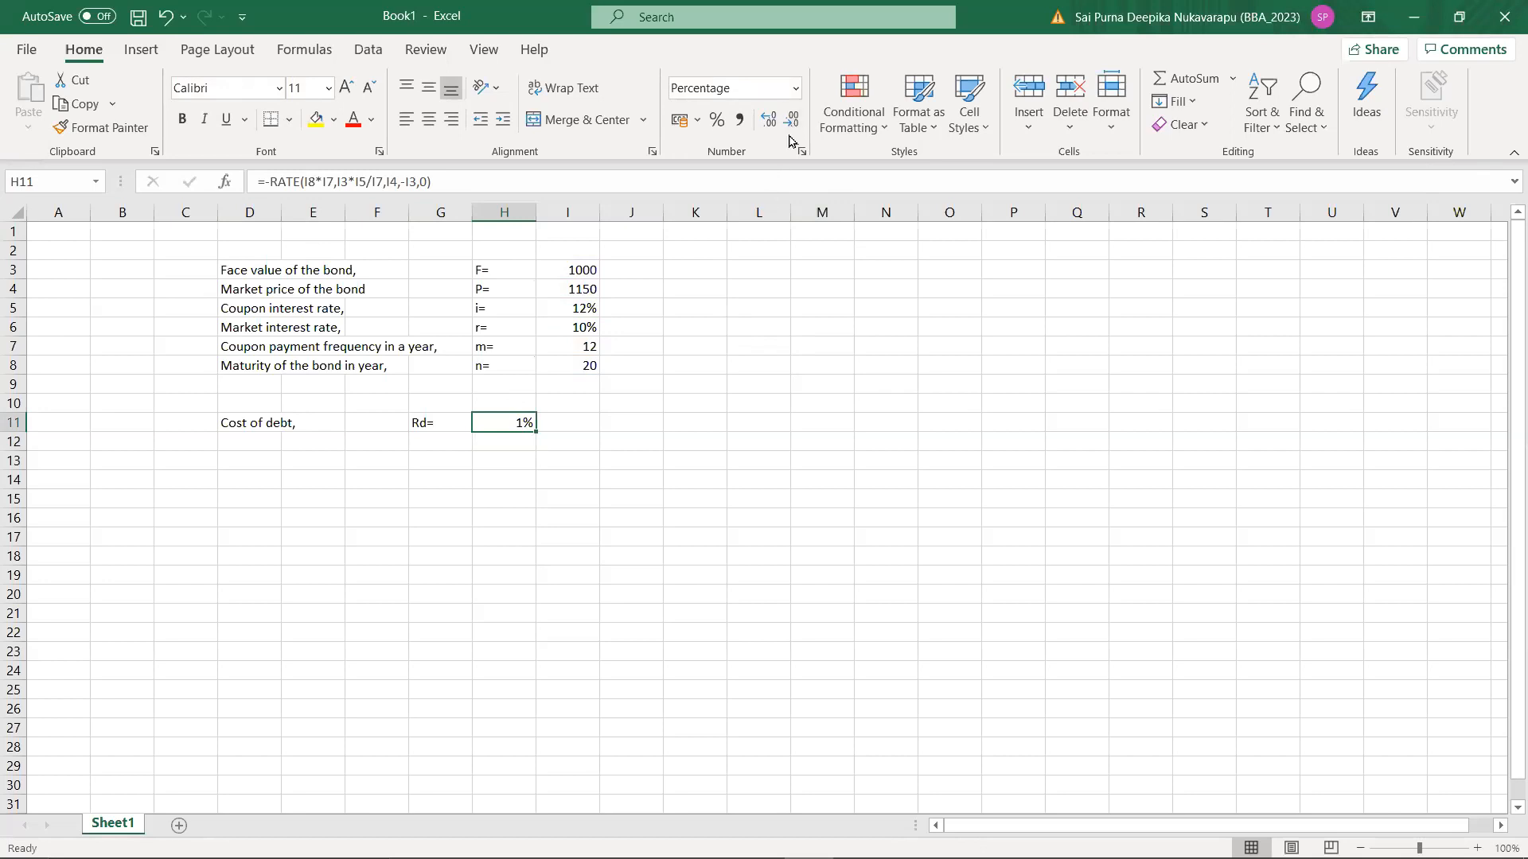
pyautogui.click(795, 87)
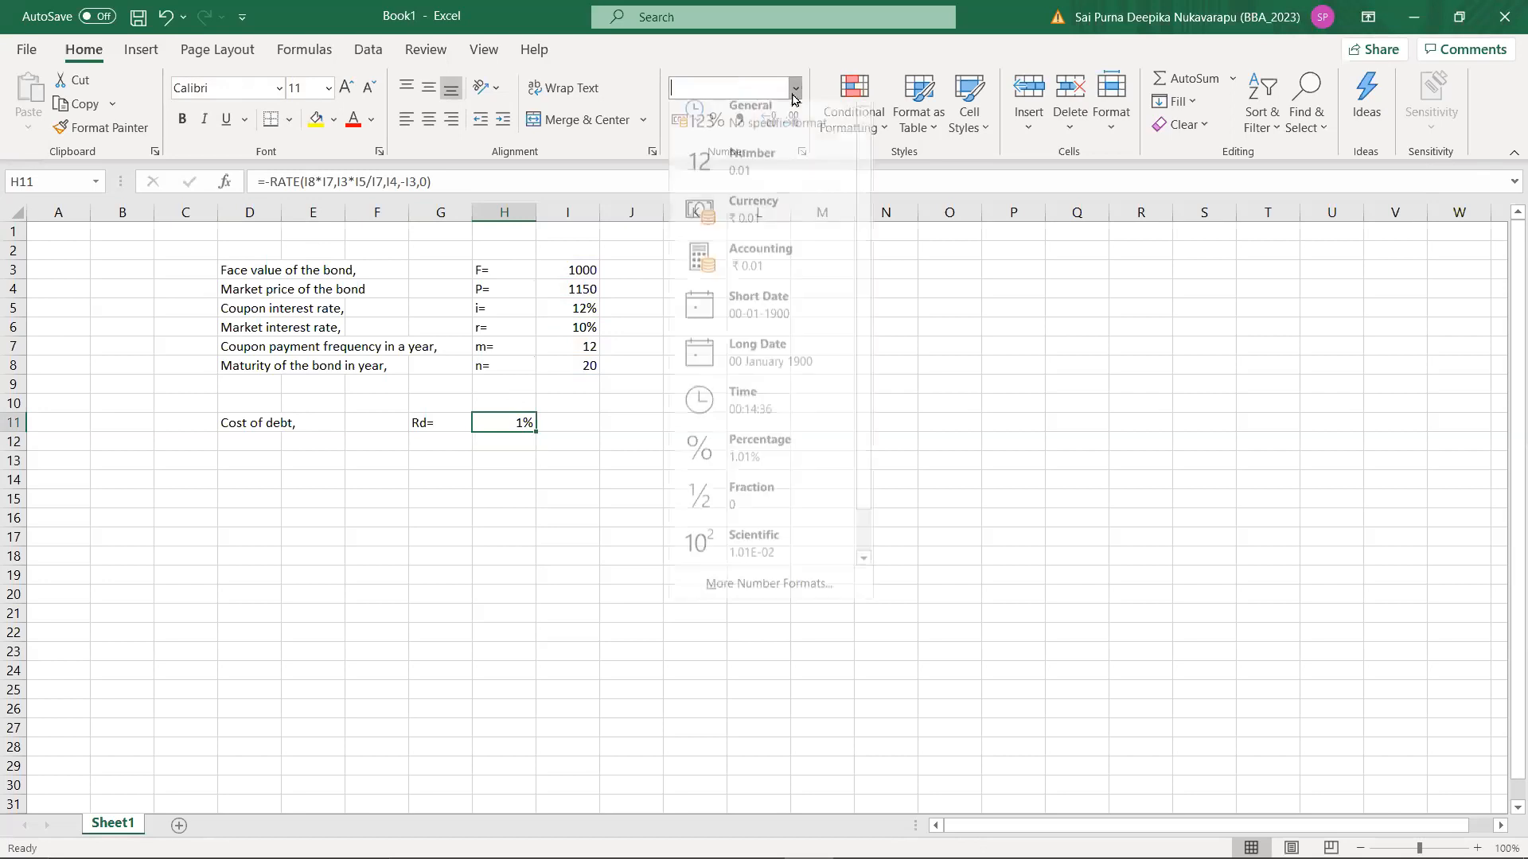
pyautogui.click(959, 349)
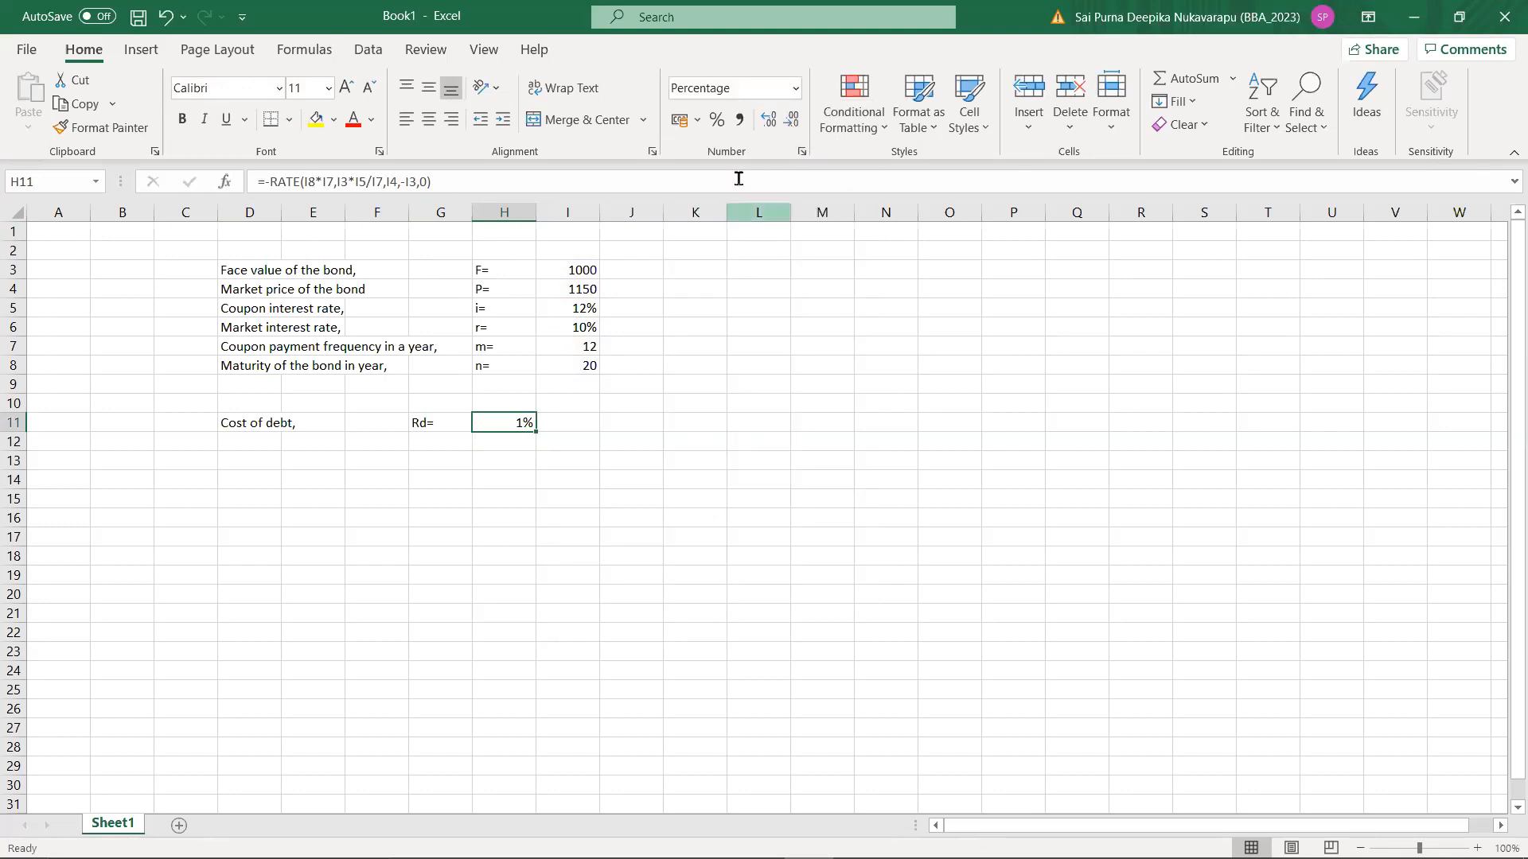
pyautogui.click(770, 122)
pyautogui.click(769, 125)
pyautogui.click(893, 55)
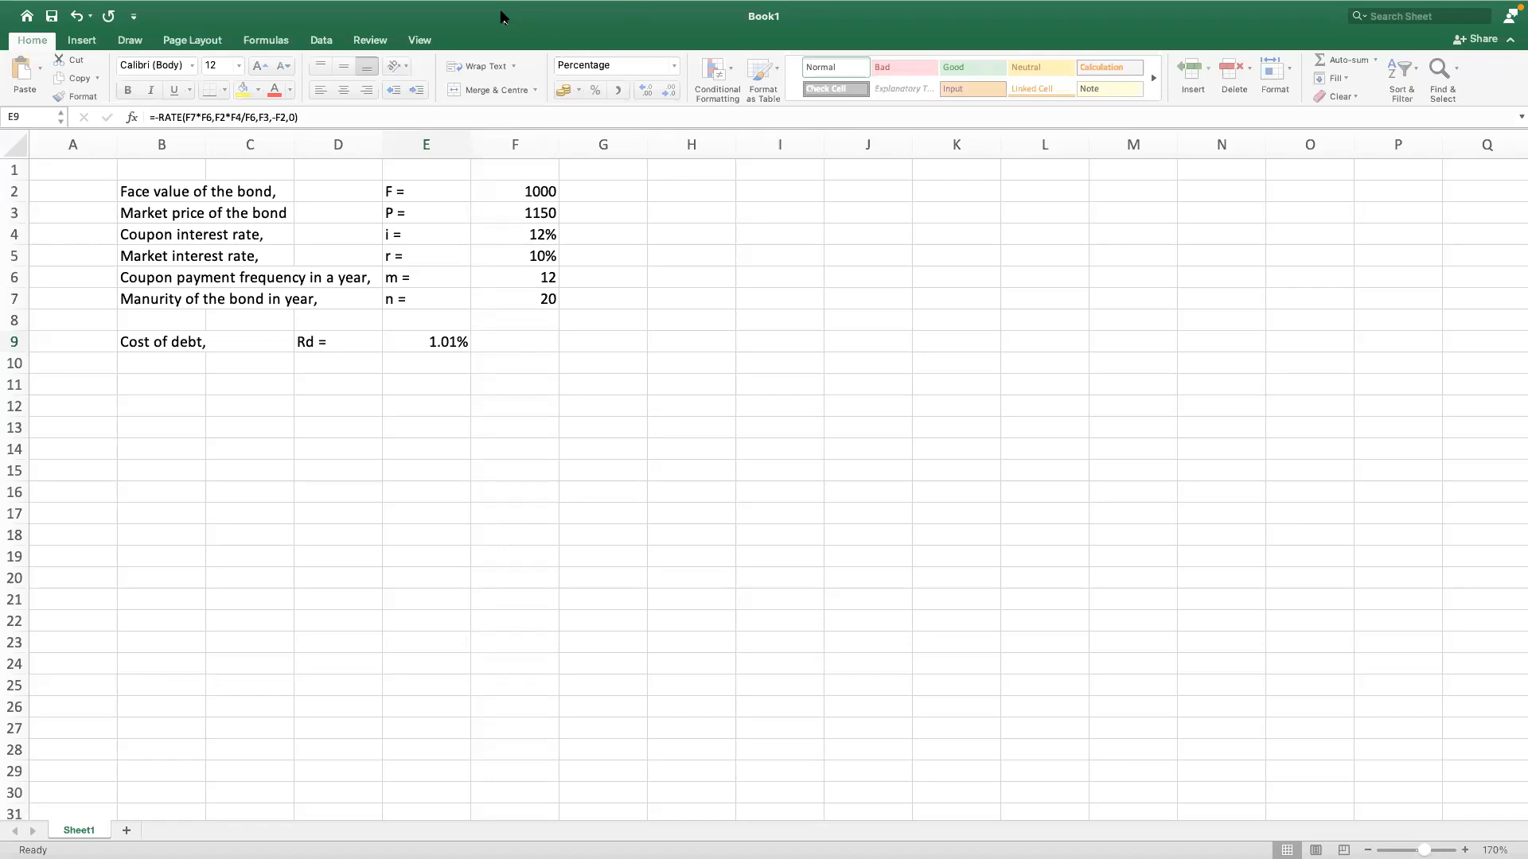
# Step: In the second workbook, insert five blank rows above the Cost of debt row
pyautogui.click(636, 447)
pyautogui.click(478, 399)
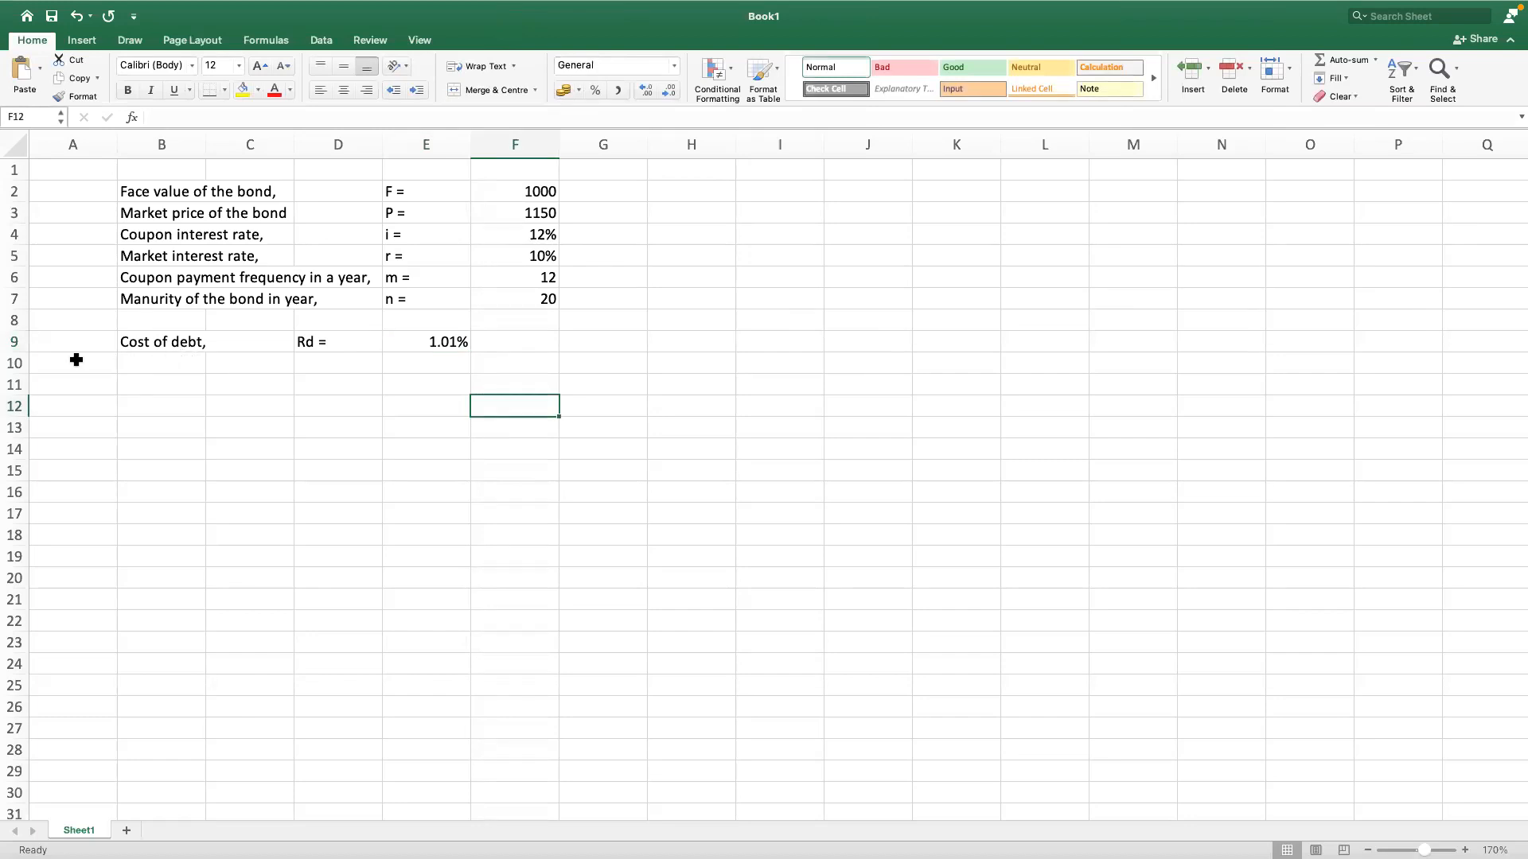
pyautogui.click(13, 343)
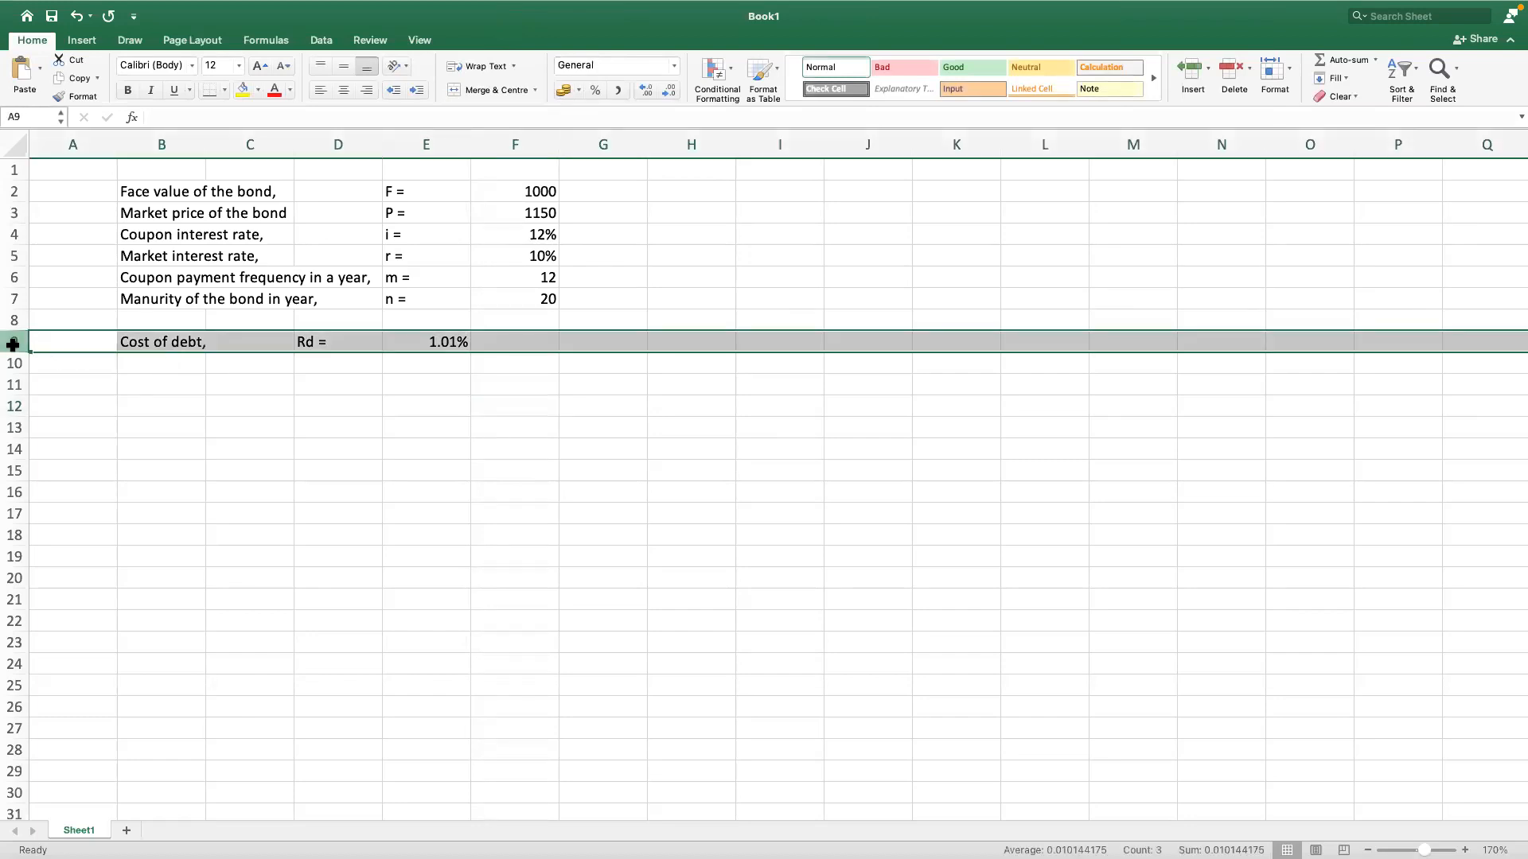
pyautogui.rightClick(13, 344)
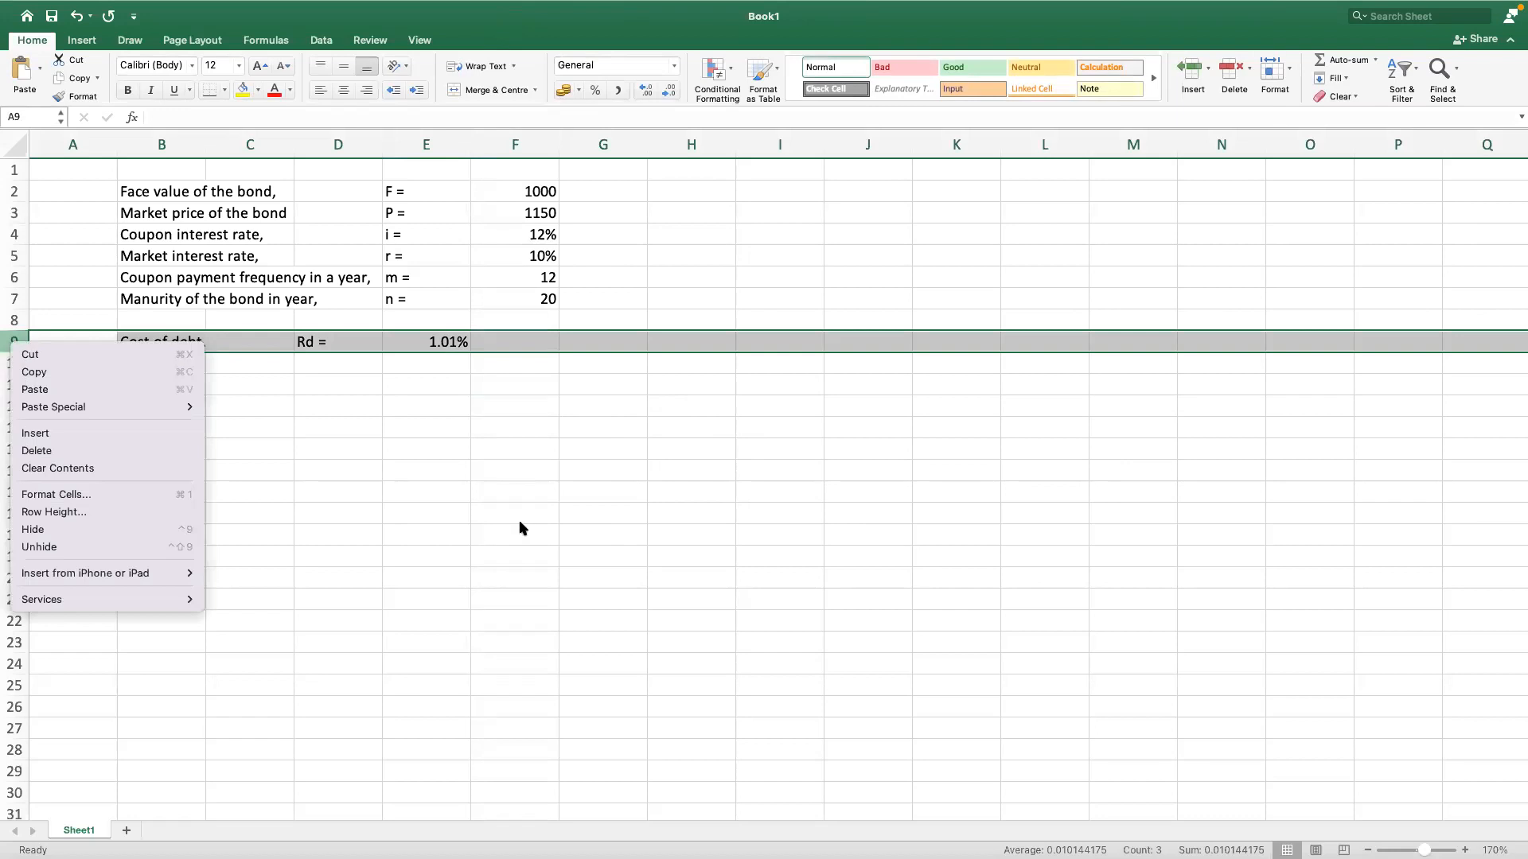
pyautogui.click(72, 406)
pyautogui.moveTo(13, 341); pyautogui.dragTo(12, 430)
pyautogui.rightClick(43, 446)
pyautogui.click(48, 470)
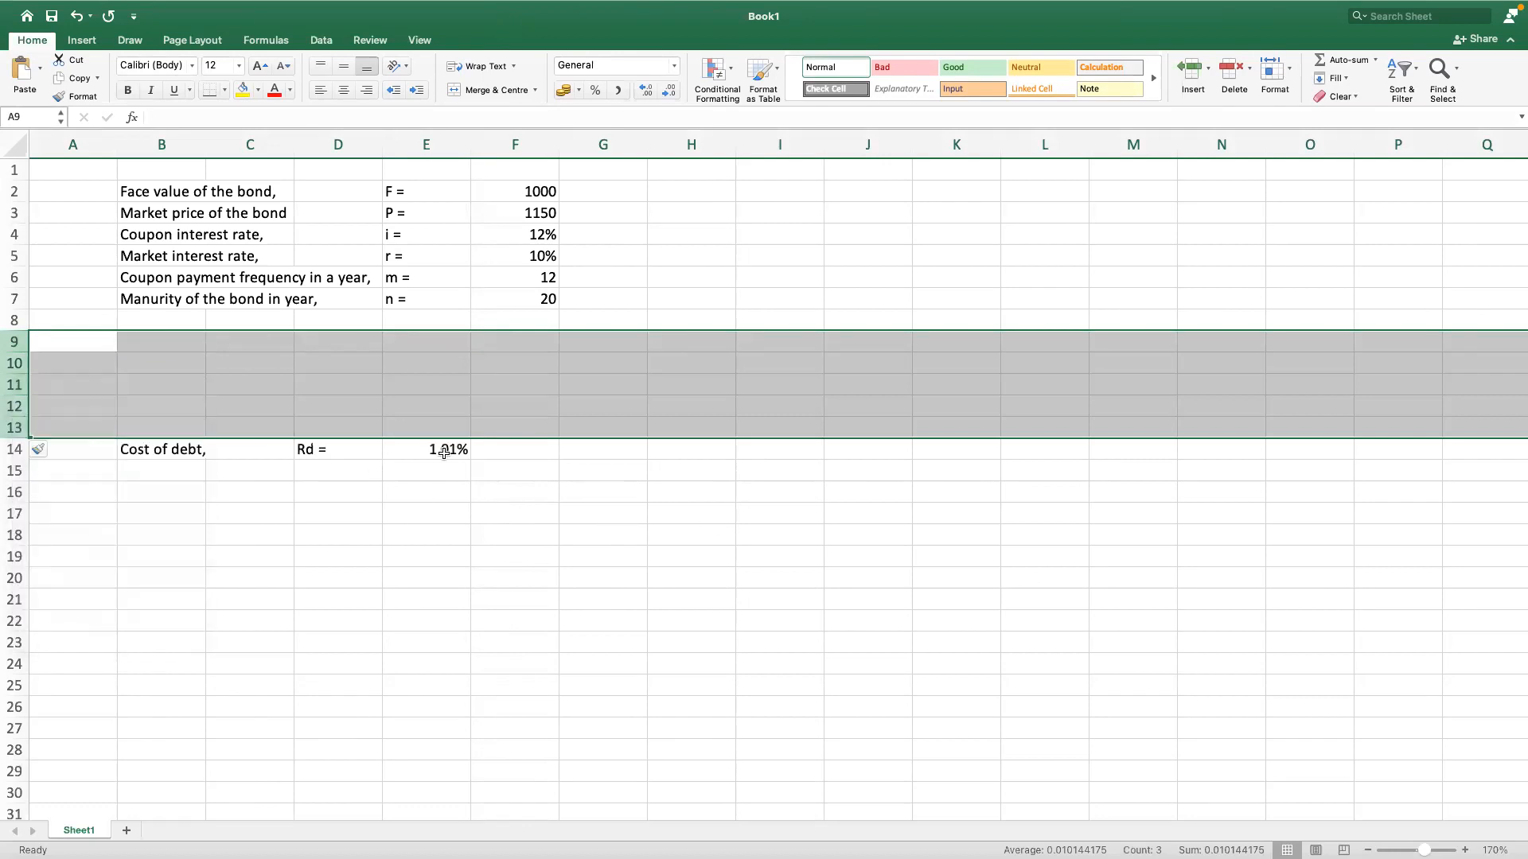
pyautogui.click(603, 535)
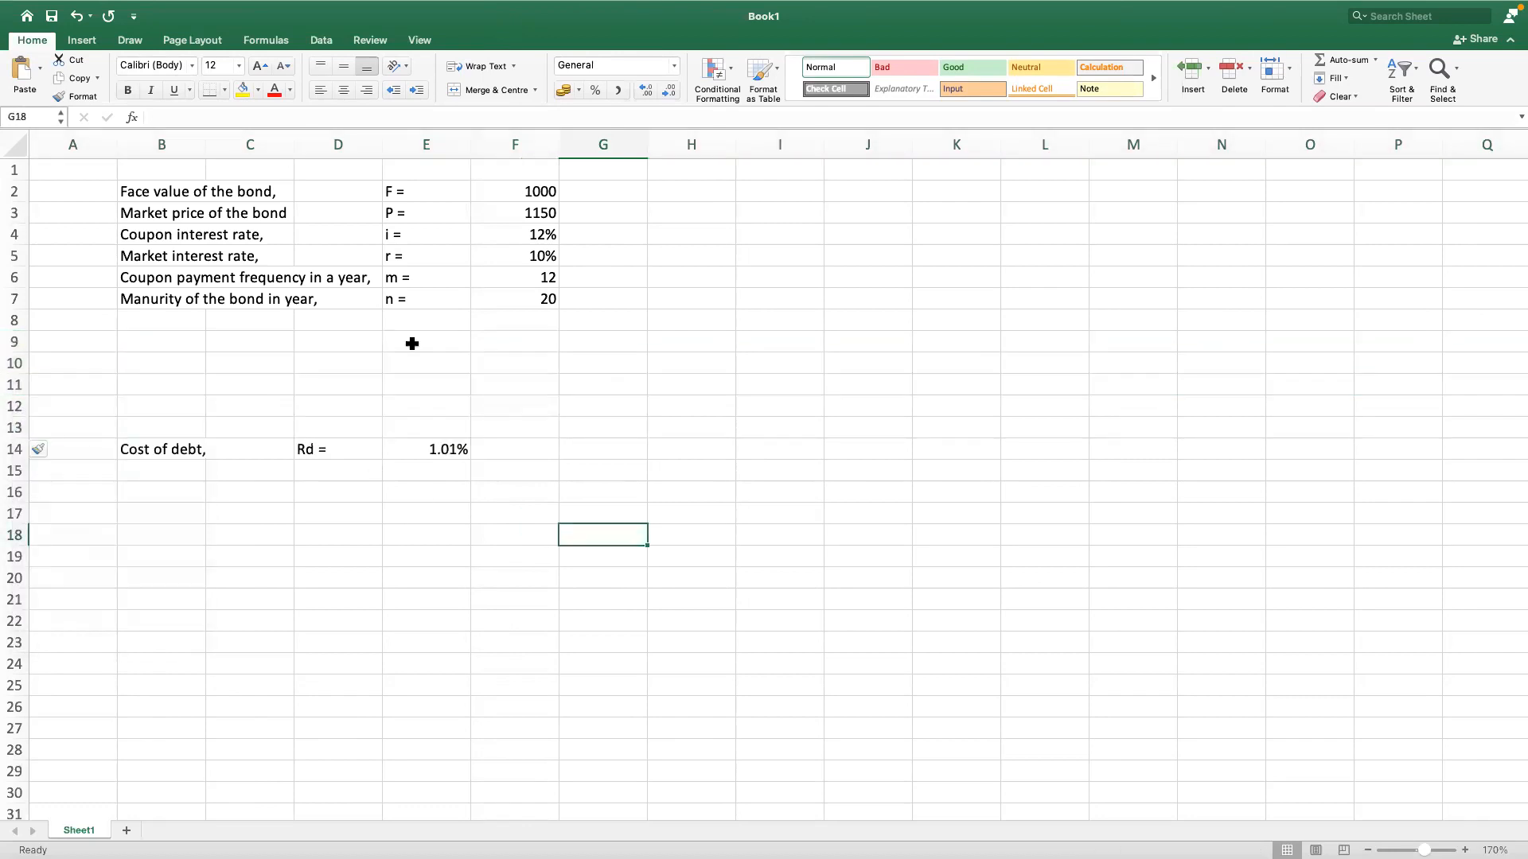
# Step: Enter the label "Floatation cost as percantage of face value," in cell B8
pyautogui.click(453, 450)
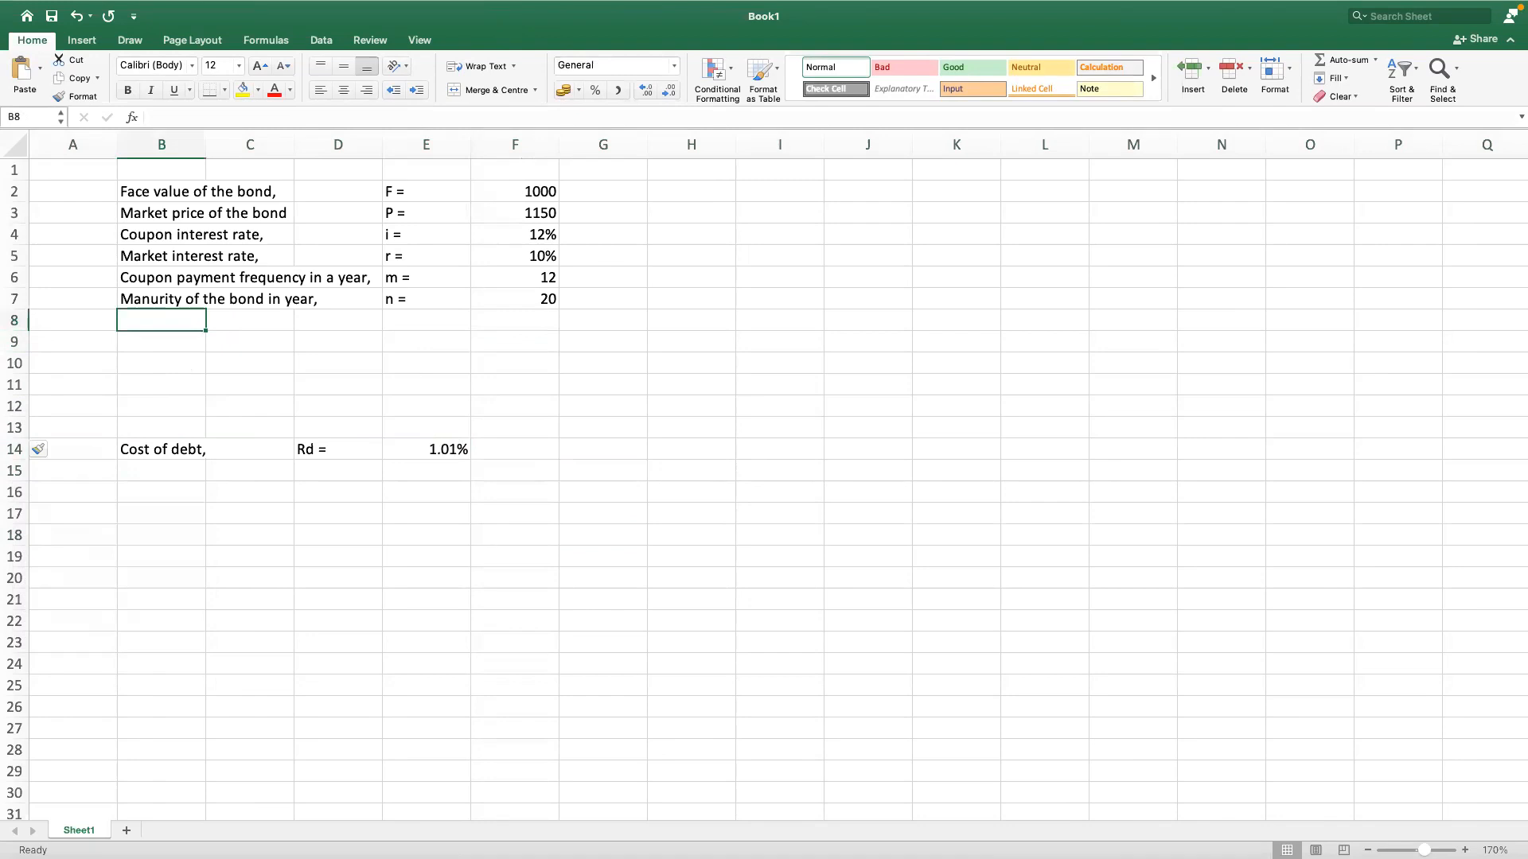
pyautogui.moveTo(647, 858)
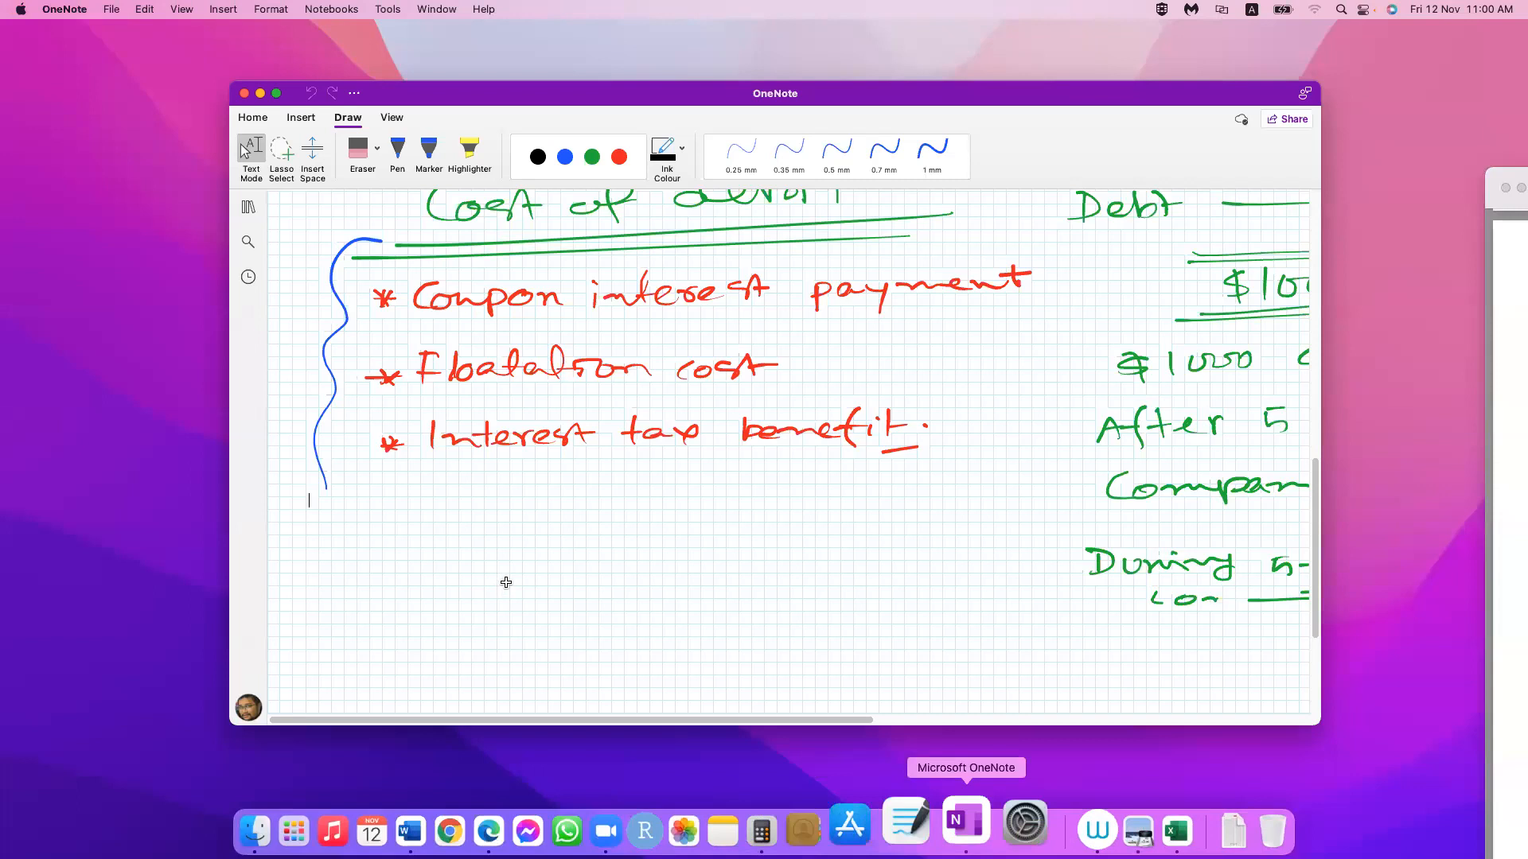
pyautogui.click(1136, 828)
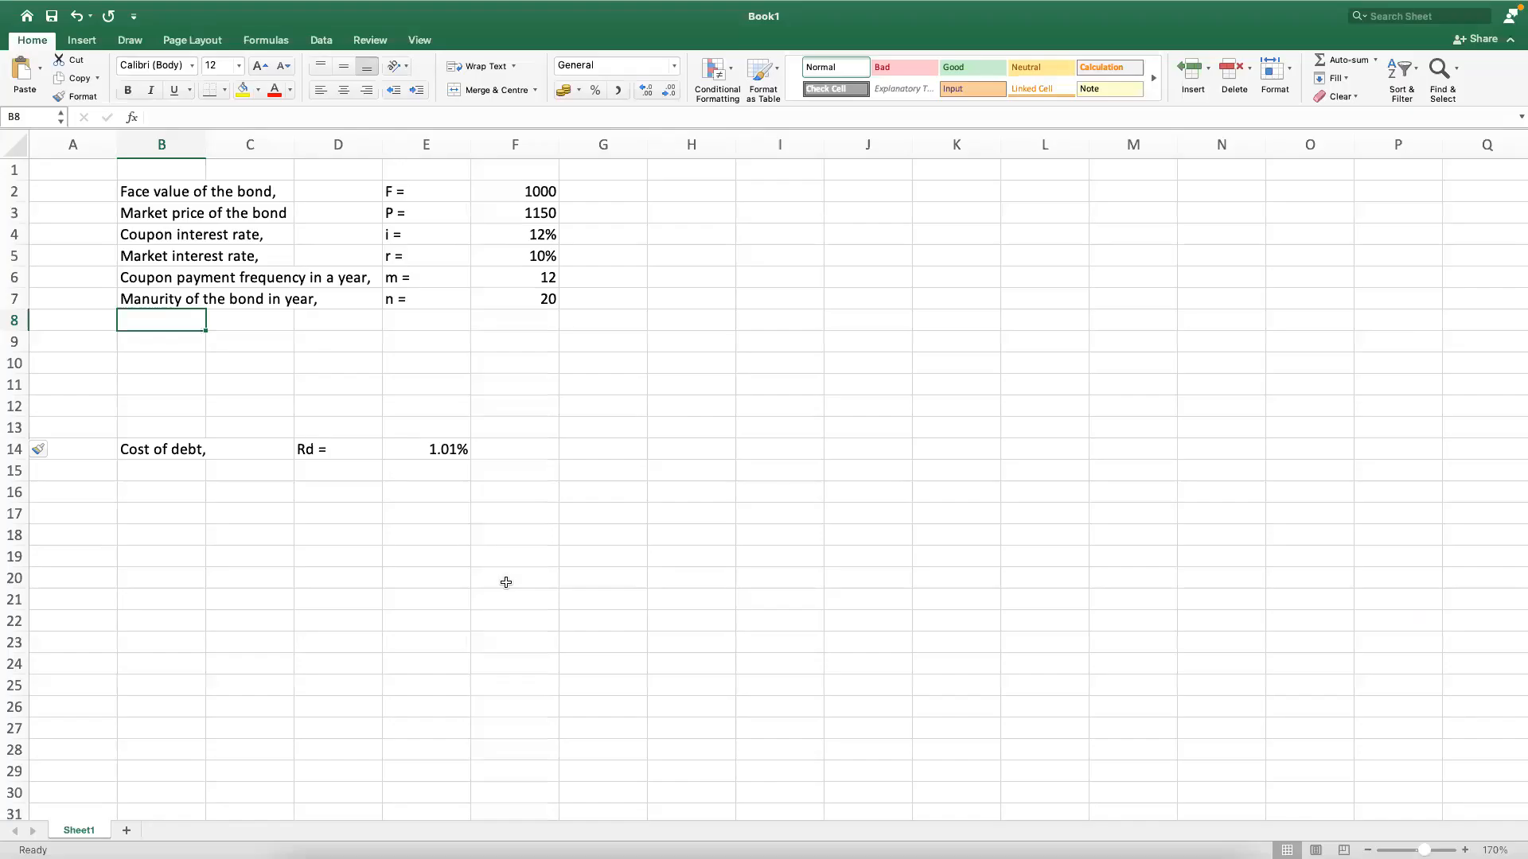
pyautogui.write('Floatation cost ')
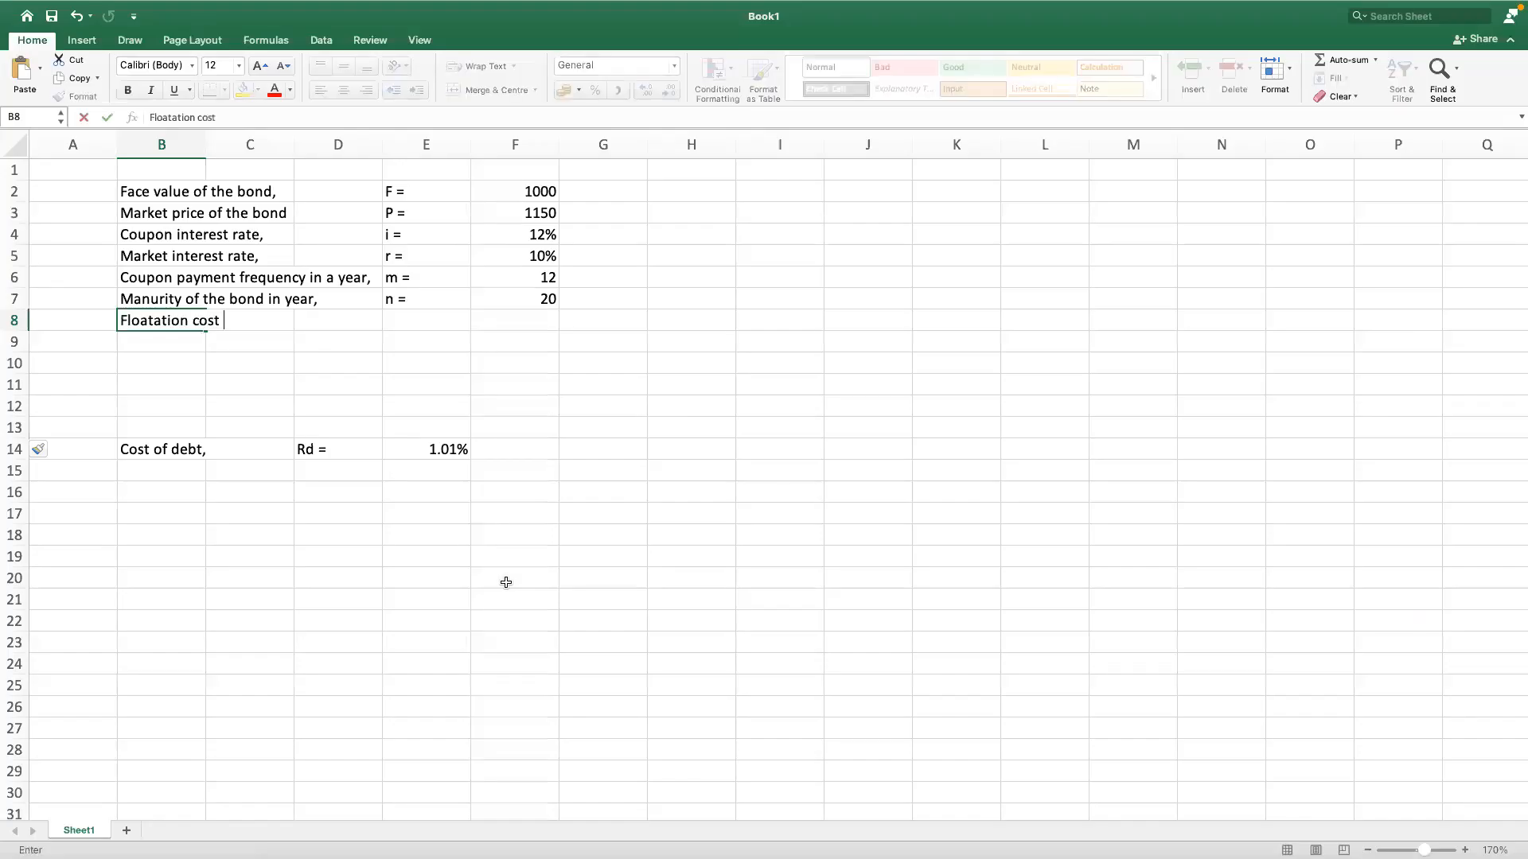
pyautogui.write('as percantage ')
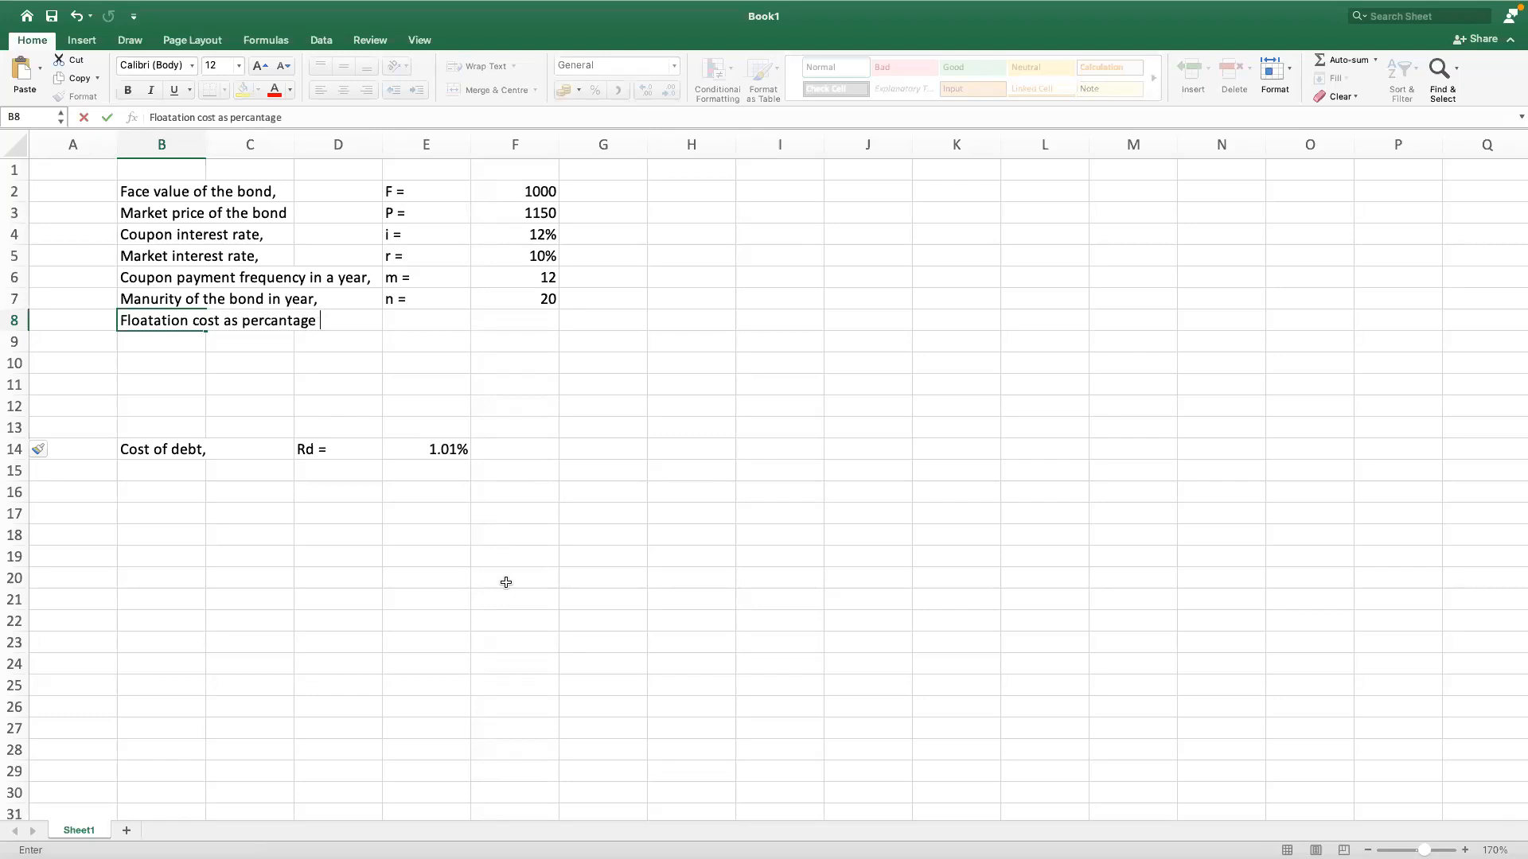
pyautogui.write('of face value,')
# Step: Enter the symbol "f =" in cell E8, reverting the automatic capitalisation to keep the f lowercase
pyautogui.press('Up')
pyautogui.press('Right')
pyautogui.press('Right')
pyautogui.press('Right')
pyautogui.press('Down')
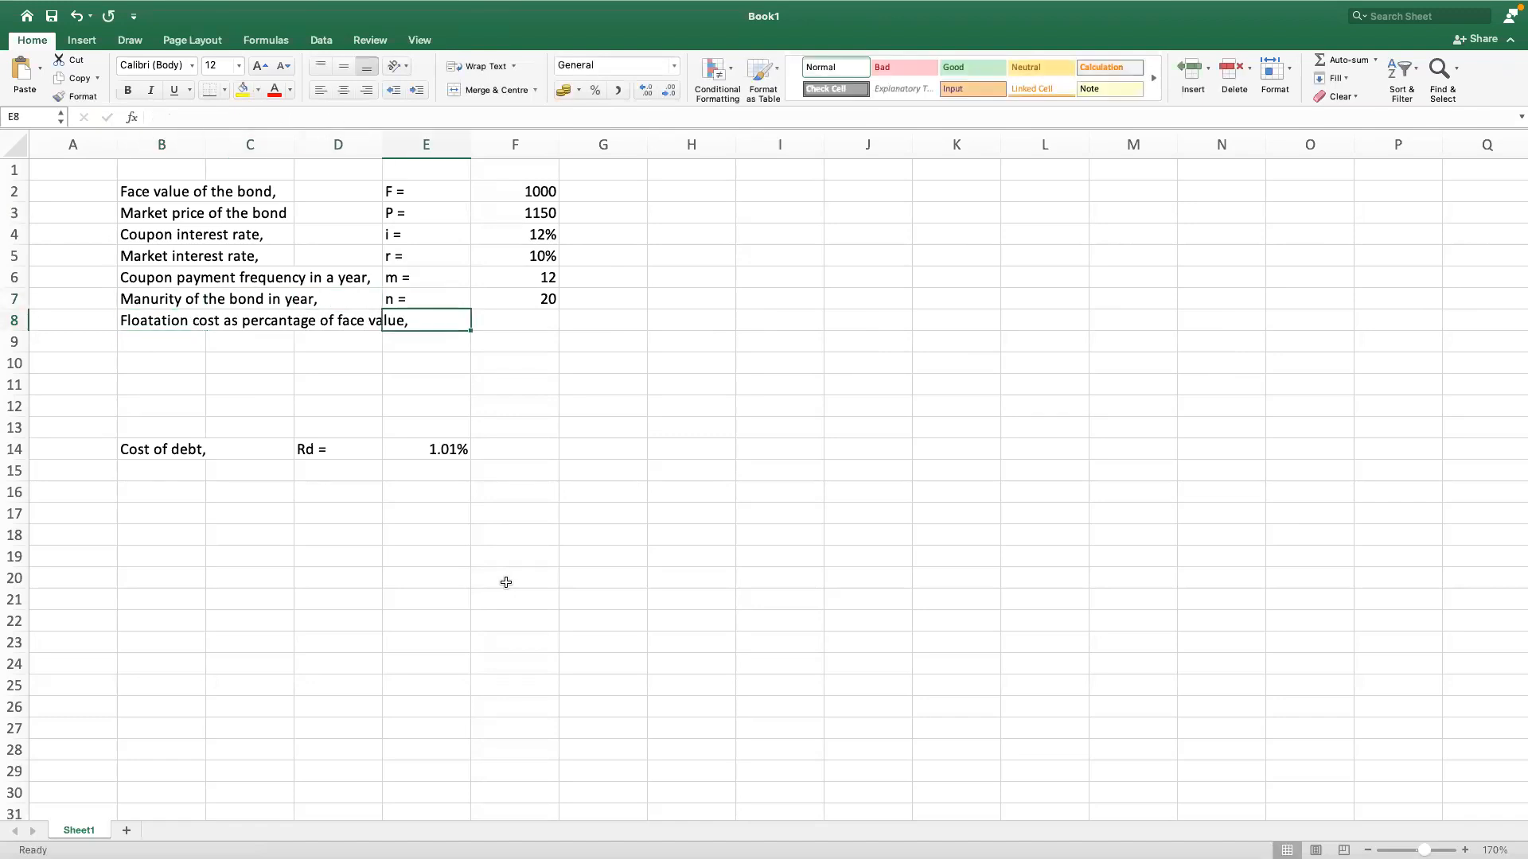
pyautogui.write('f =')
pyautogui.press('Right')
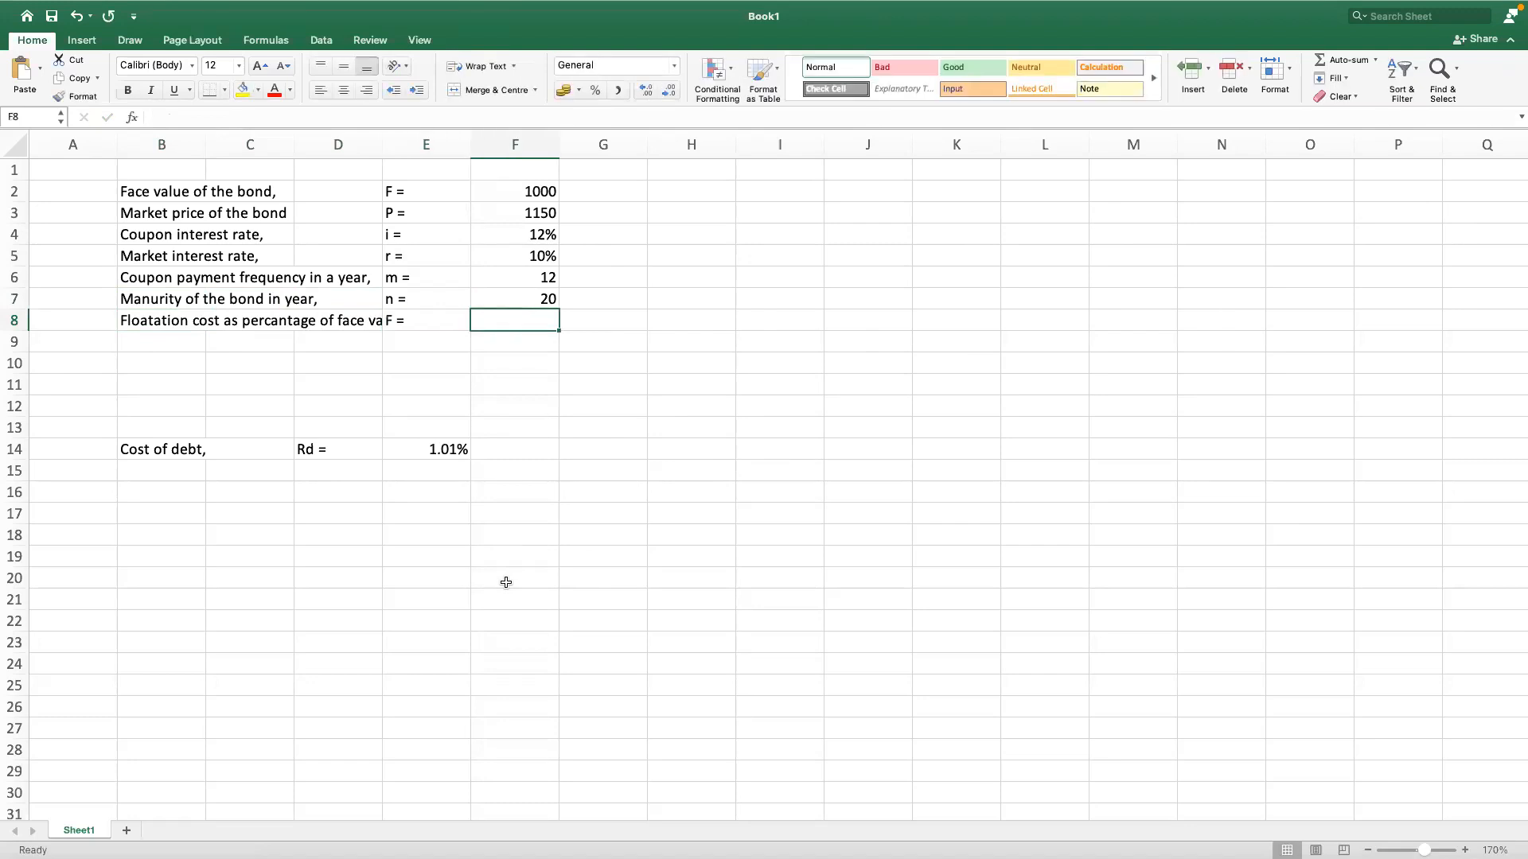
pyautogui.press('super+z')
pyautogui.write('f')
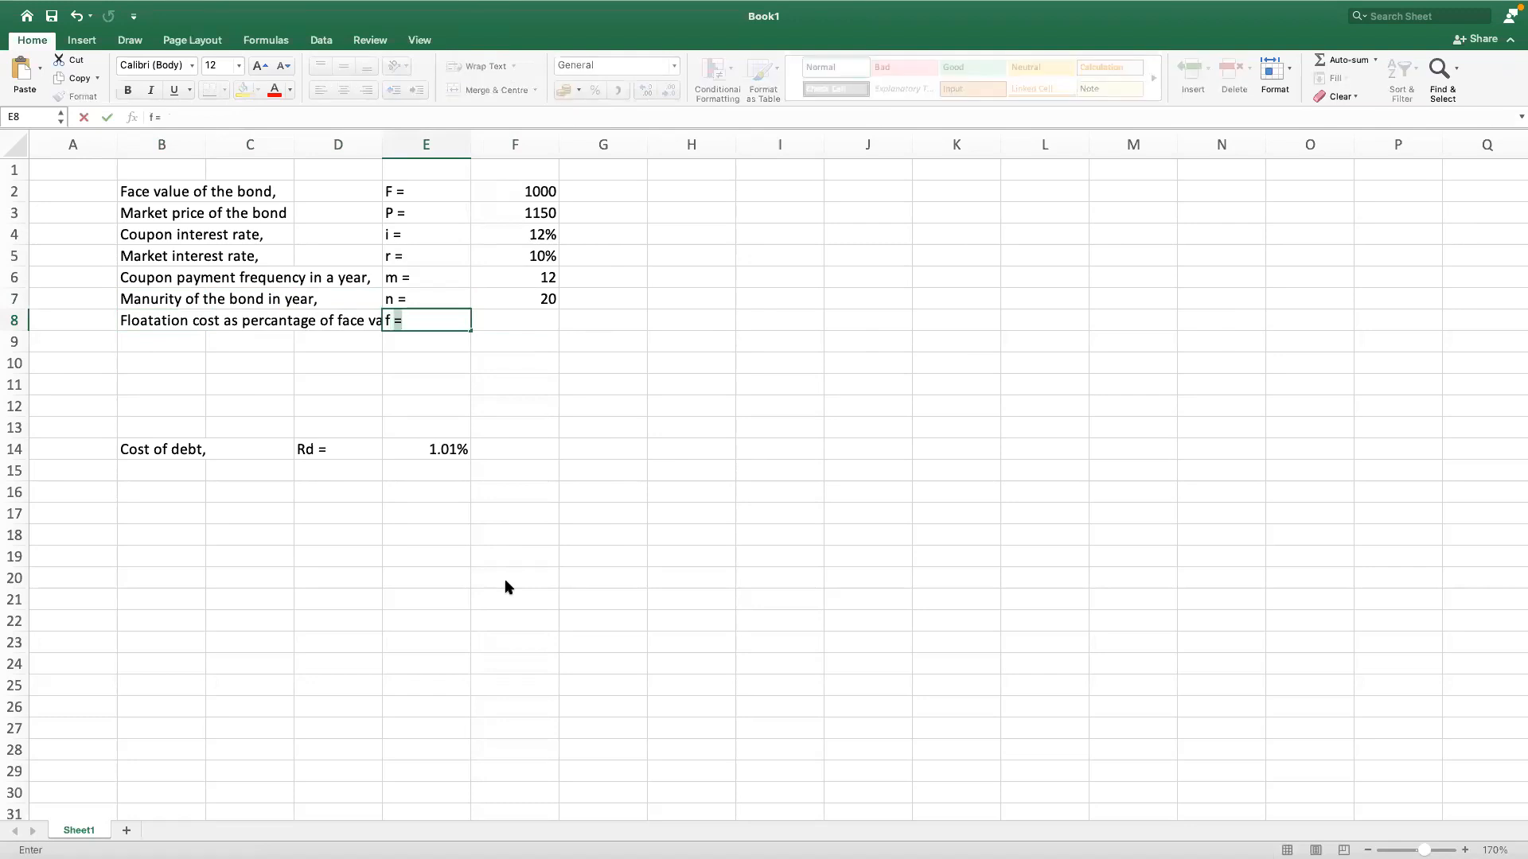
pyautogui.write(' =')
pyautogui.press('Return')
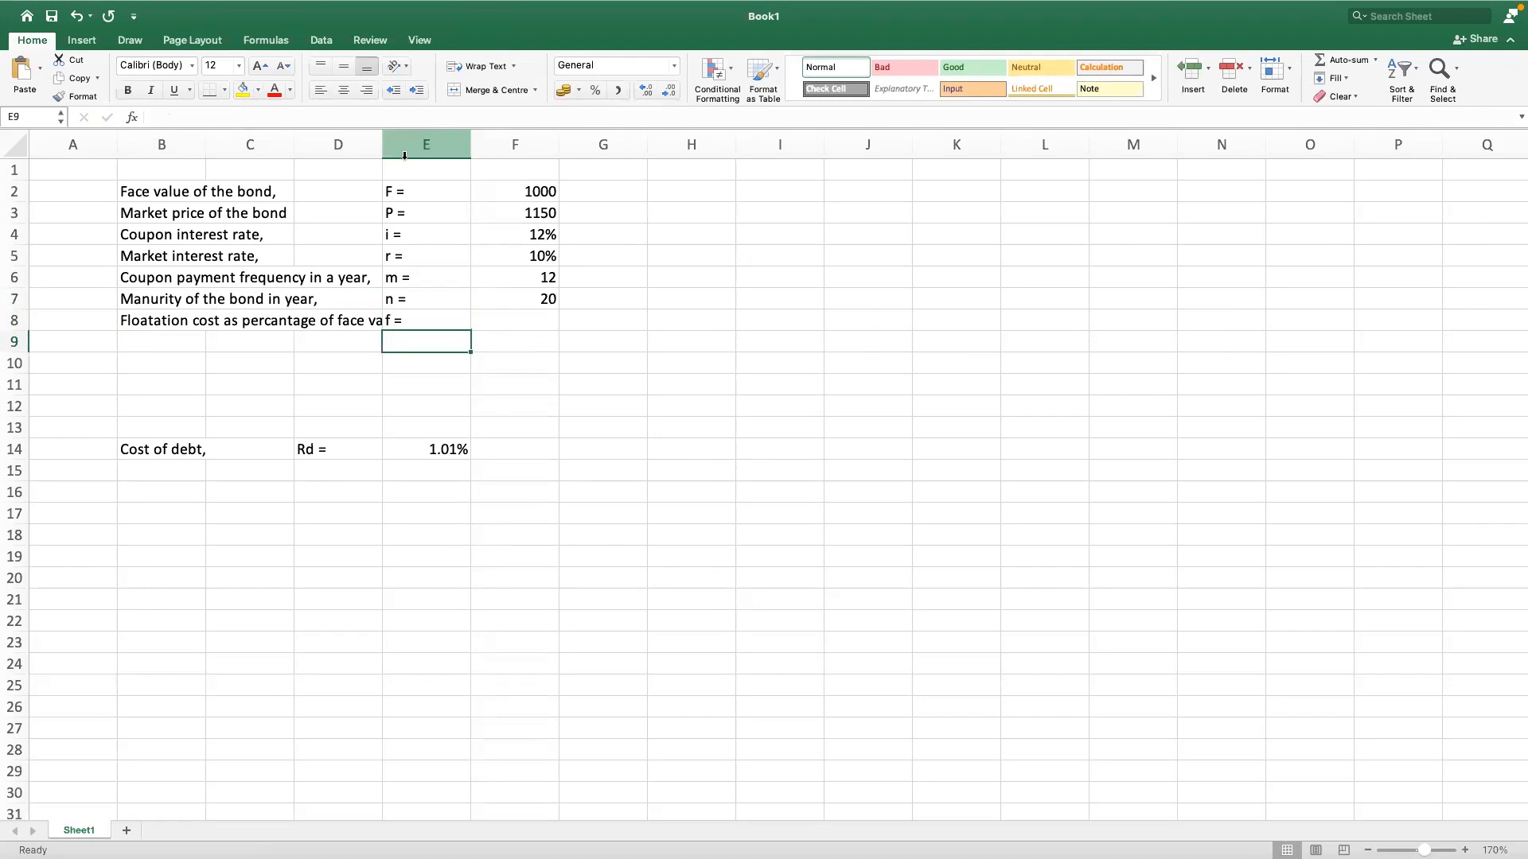
# Step: Move the symbols and values in E2:F8 to F2:G8 and enter 1.5% as the floatation cost in G8
pyautogui.moveTo(404, 192); pyautogui.dragTo(536, 316)
pyautogui.moveTo(453, 180); pyautogui.dragTo(494, 215)
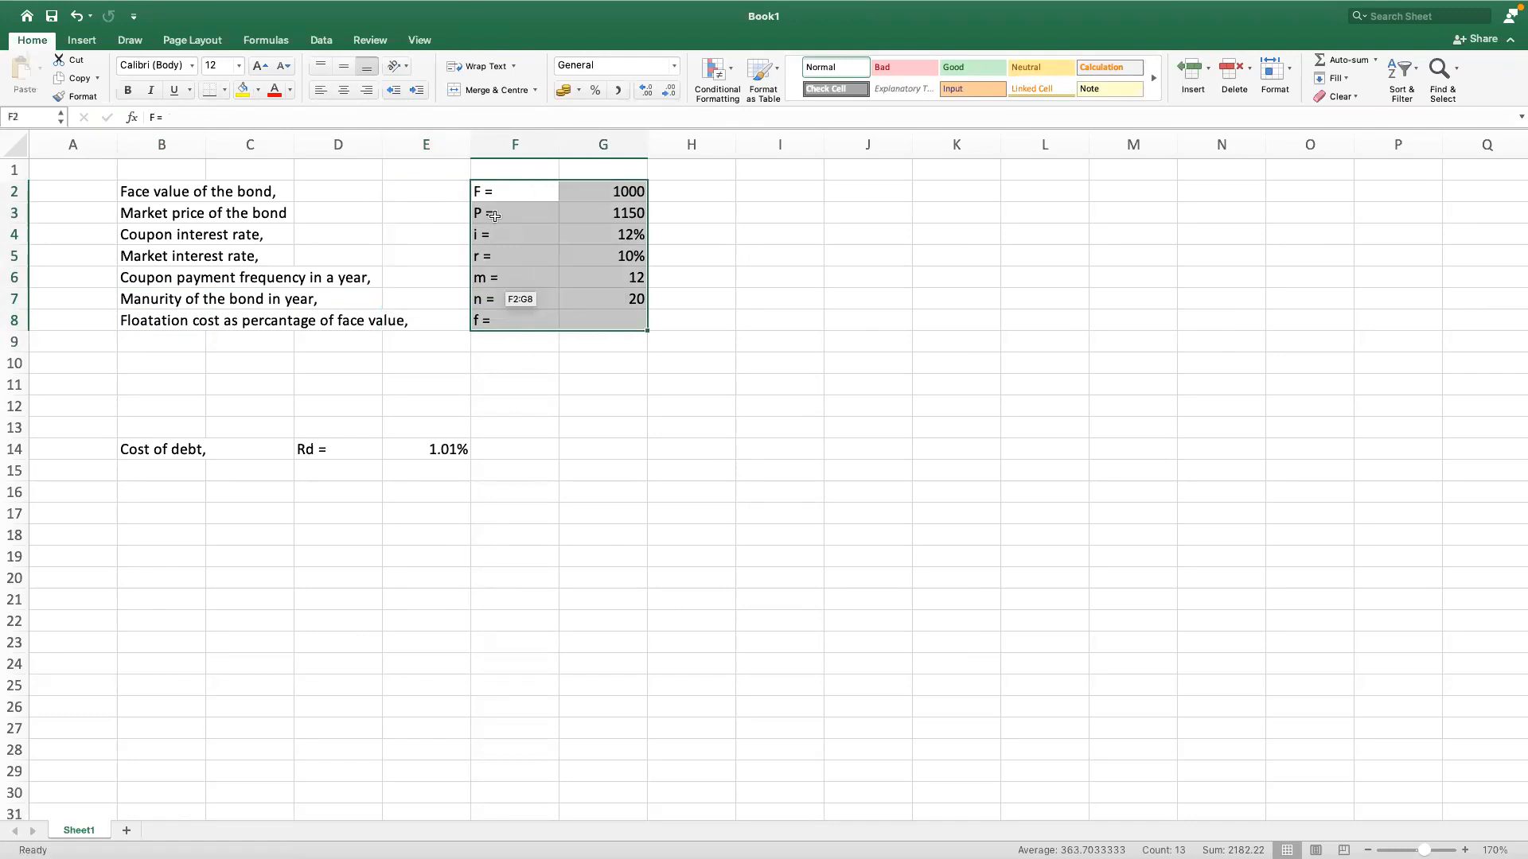
pyautogui.click(456, 323)
pyautogui.press('Right')
pyautogui.press('Right')
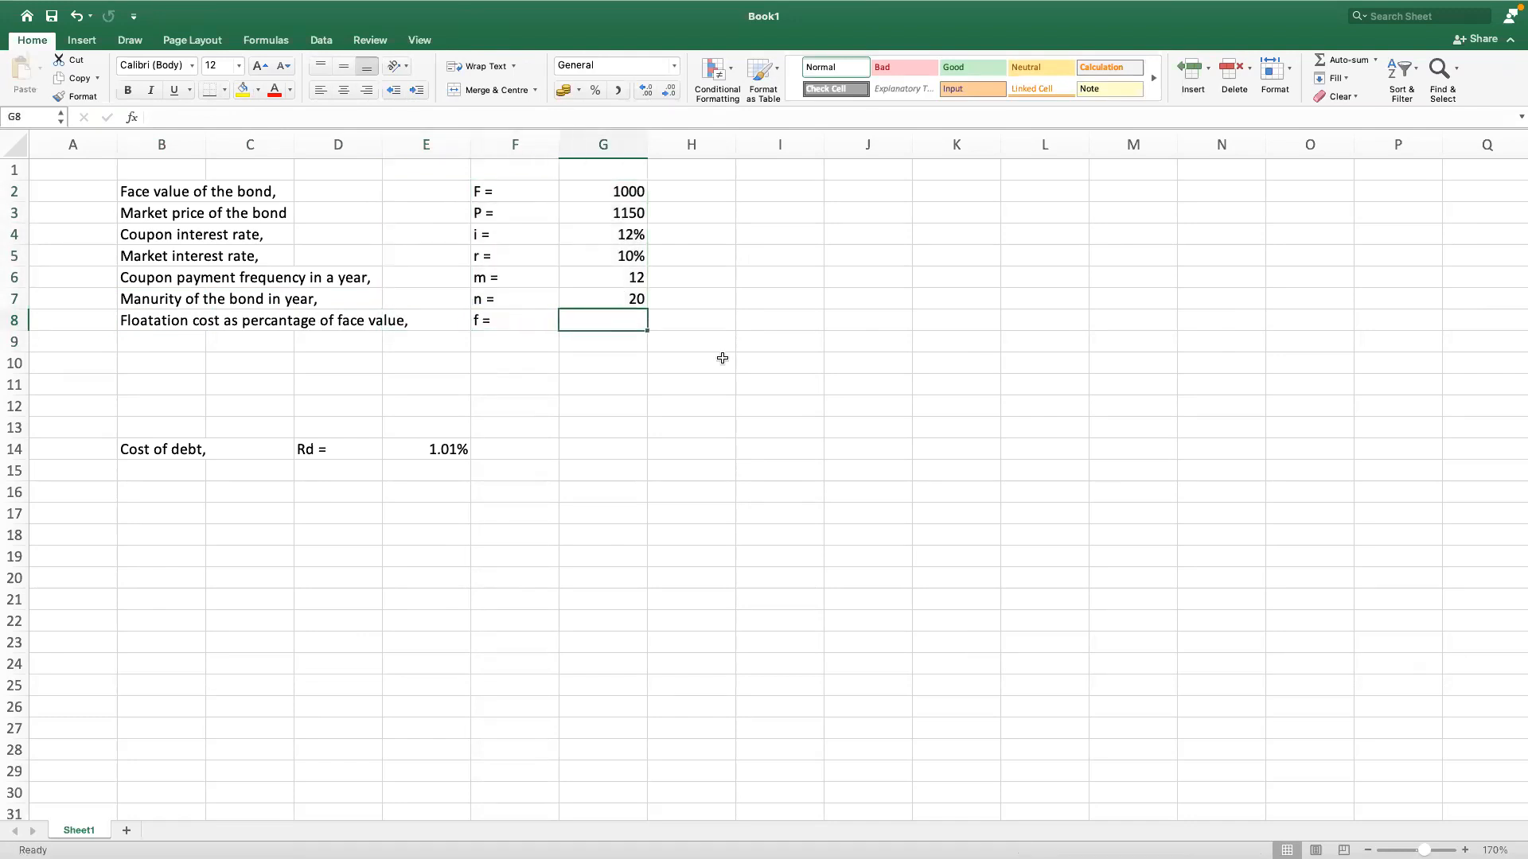
pyautogui.write('1.5%')
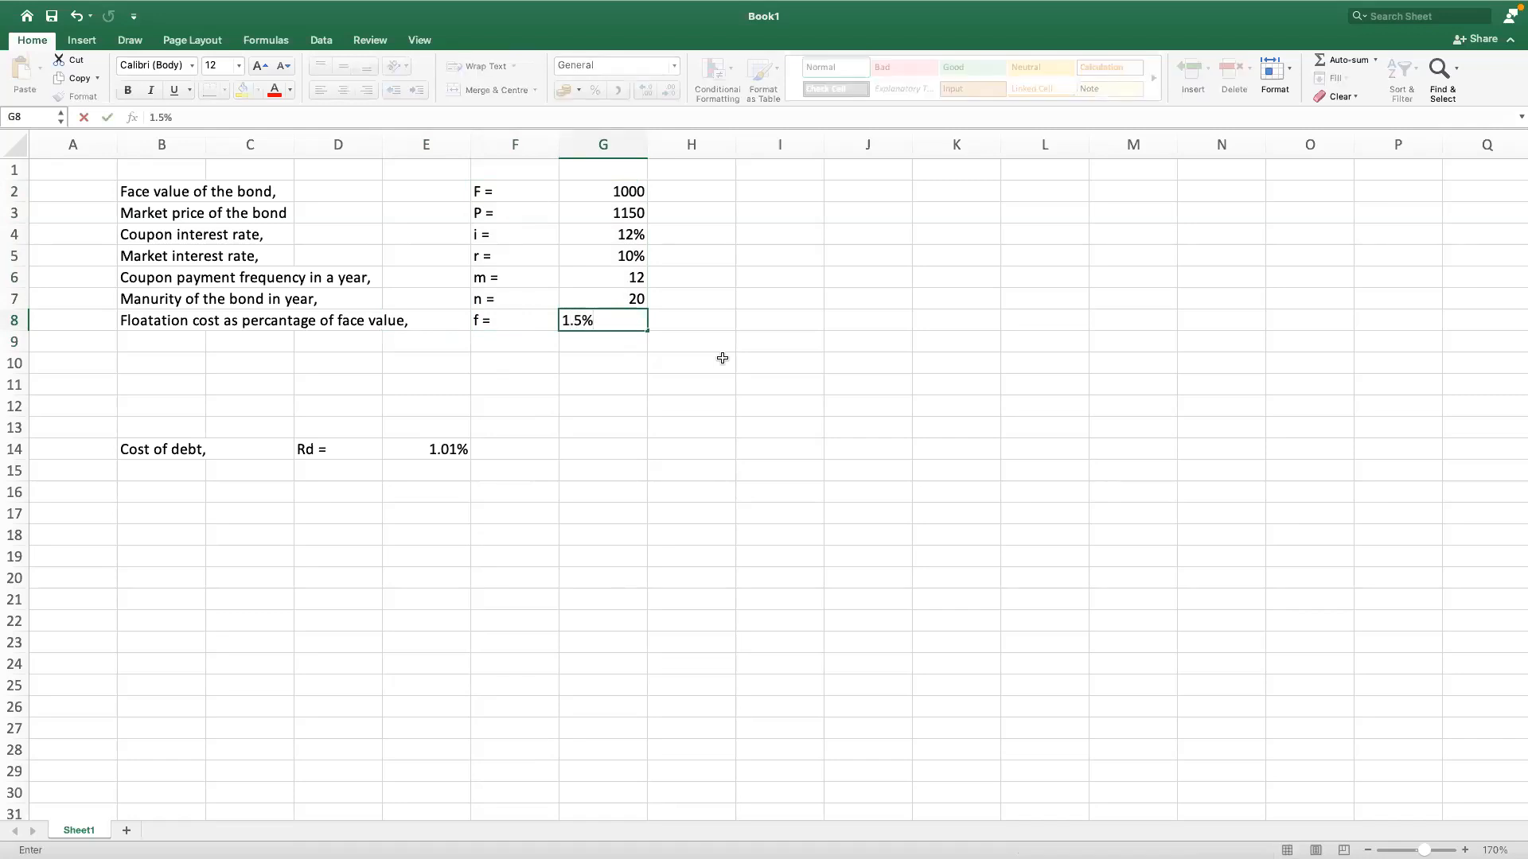
pyautogui.press('Return')
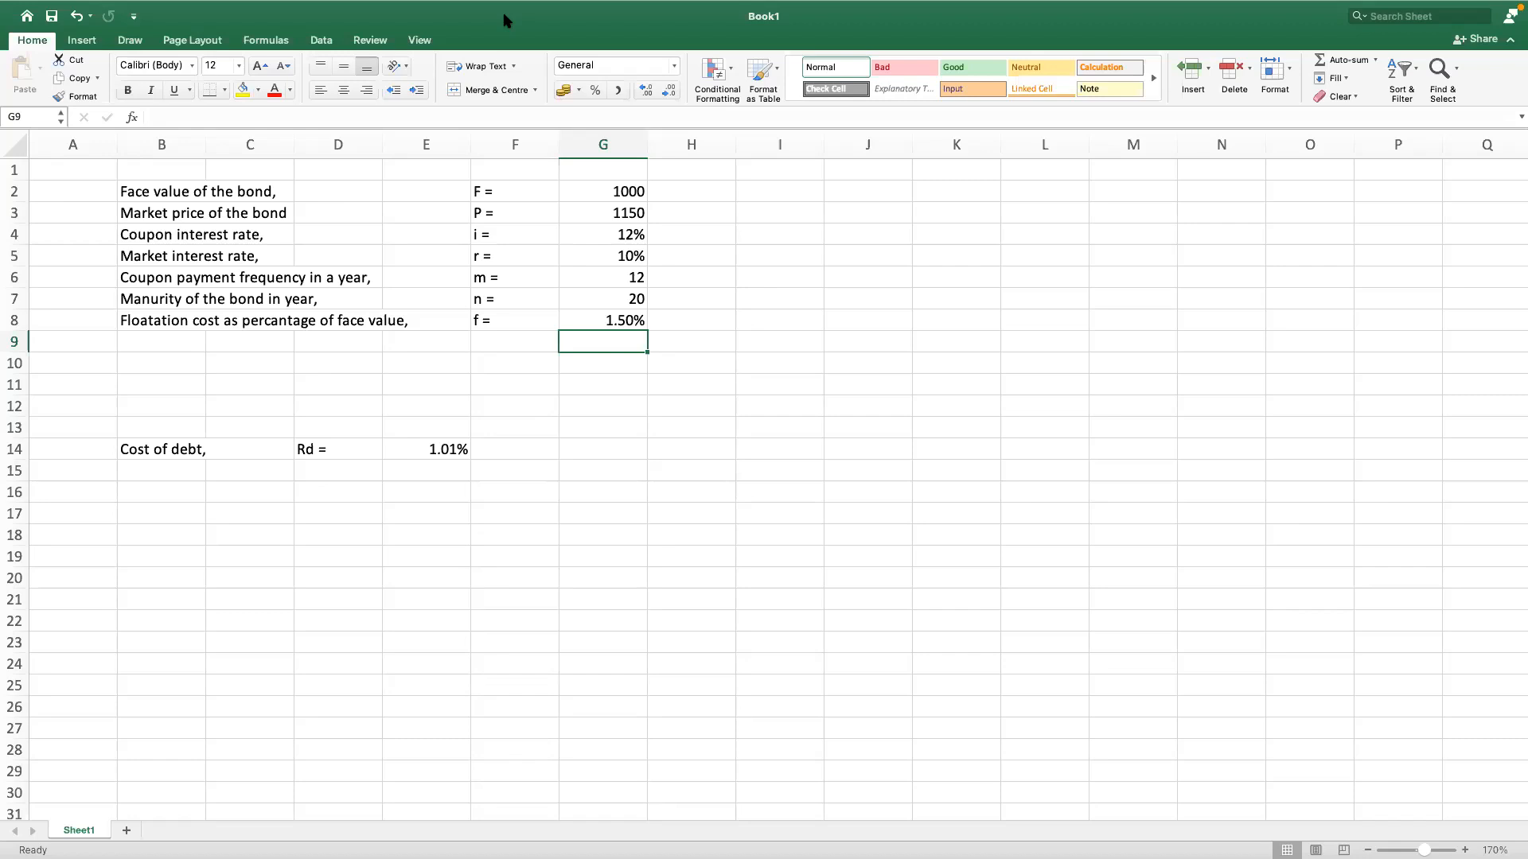
pyautogui.moveTo(502, 20)
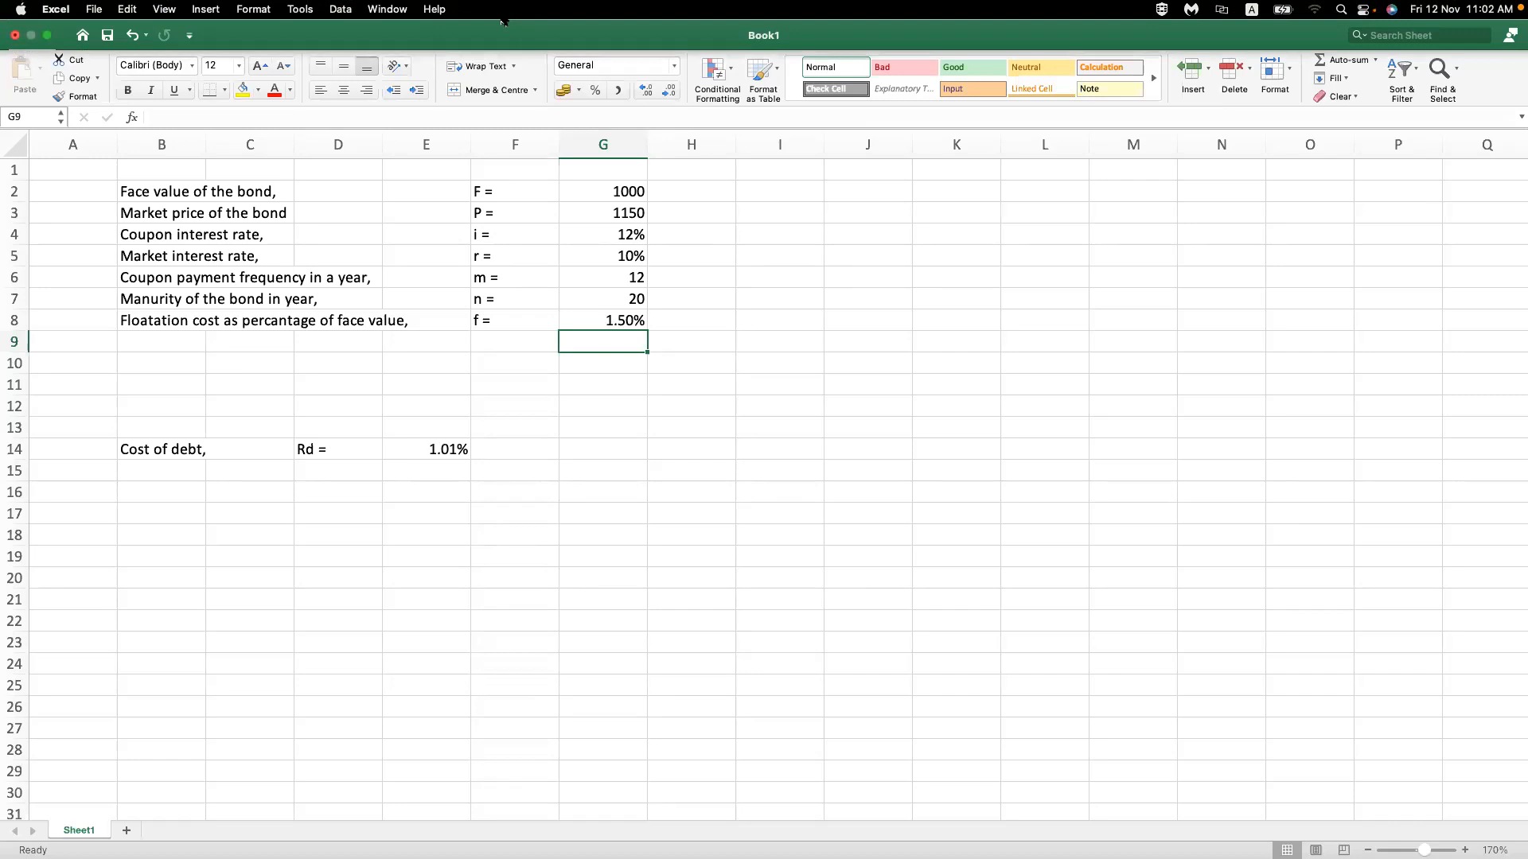
pyautogui.click(606, 322)
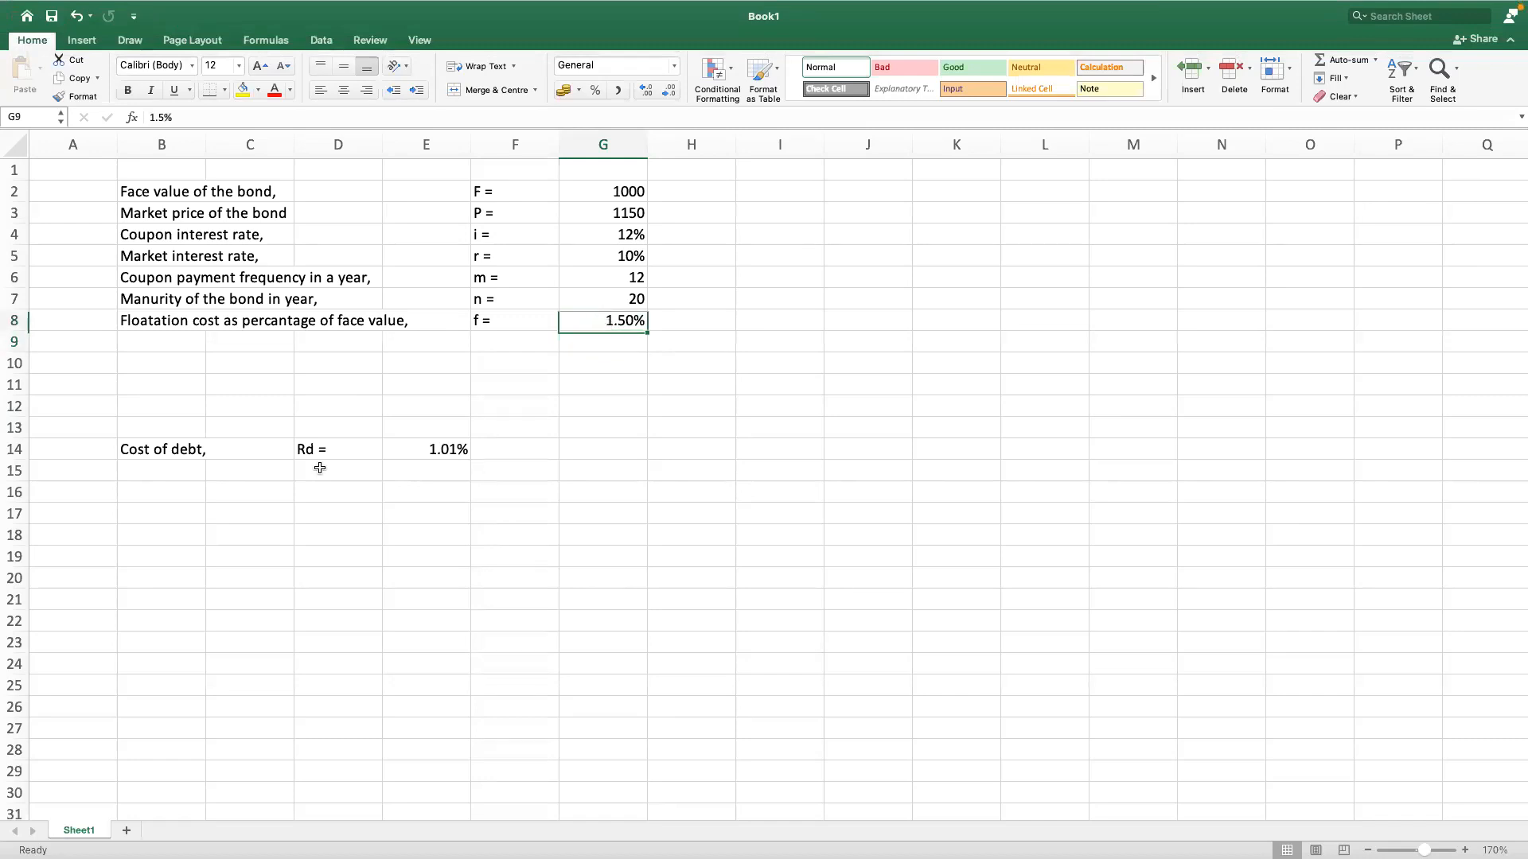
pyautogui.click(178, 448)
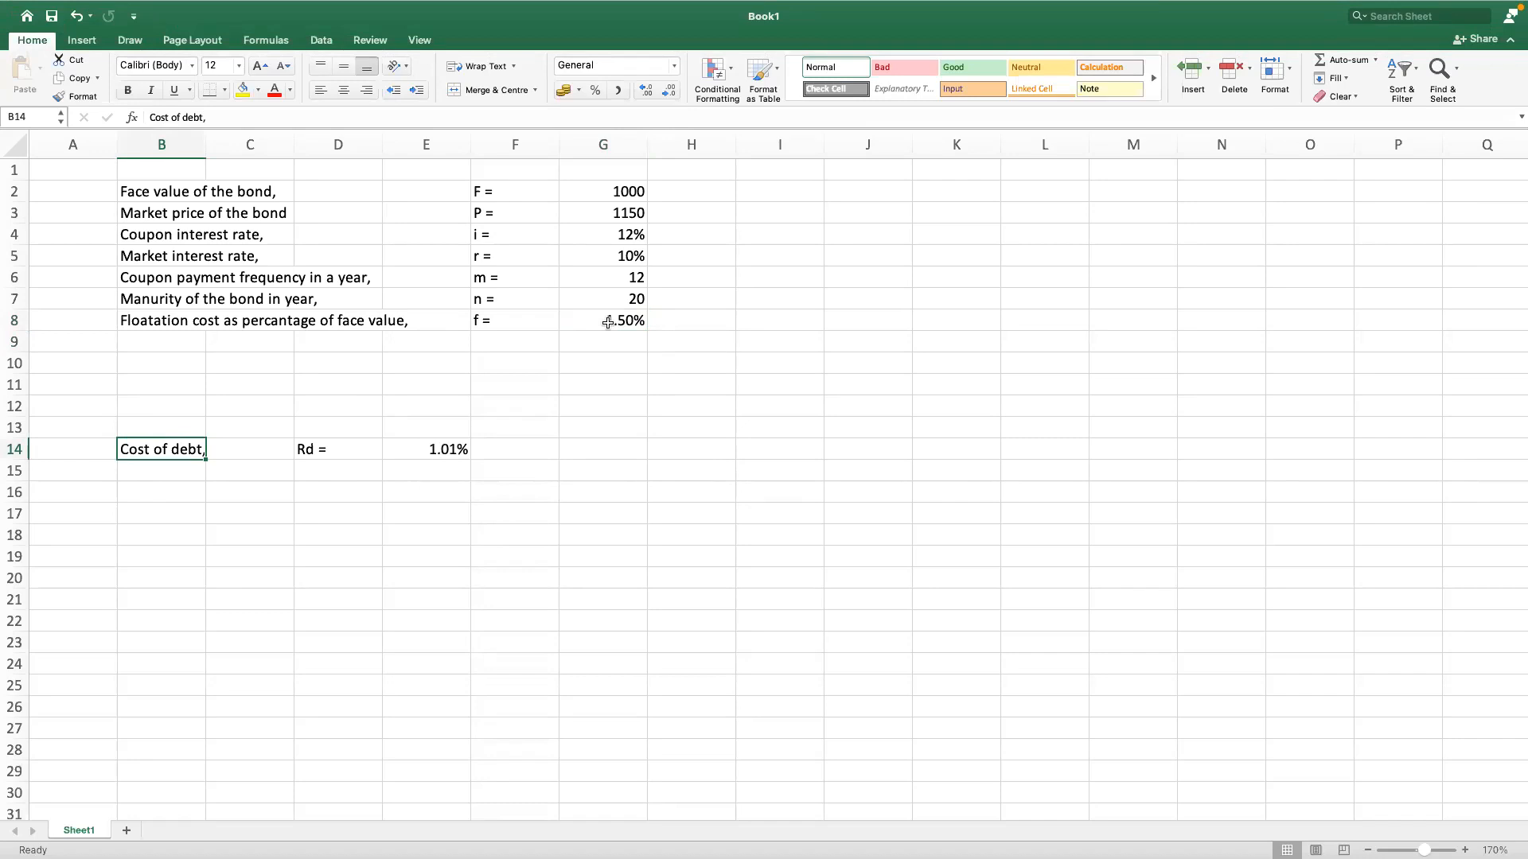
pyautogui.click(622, 321)
pyautogui.click(621, 213)
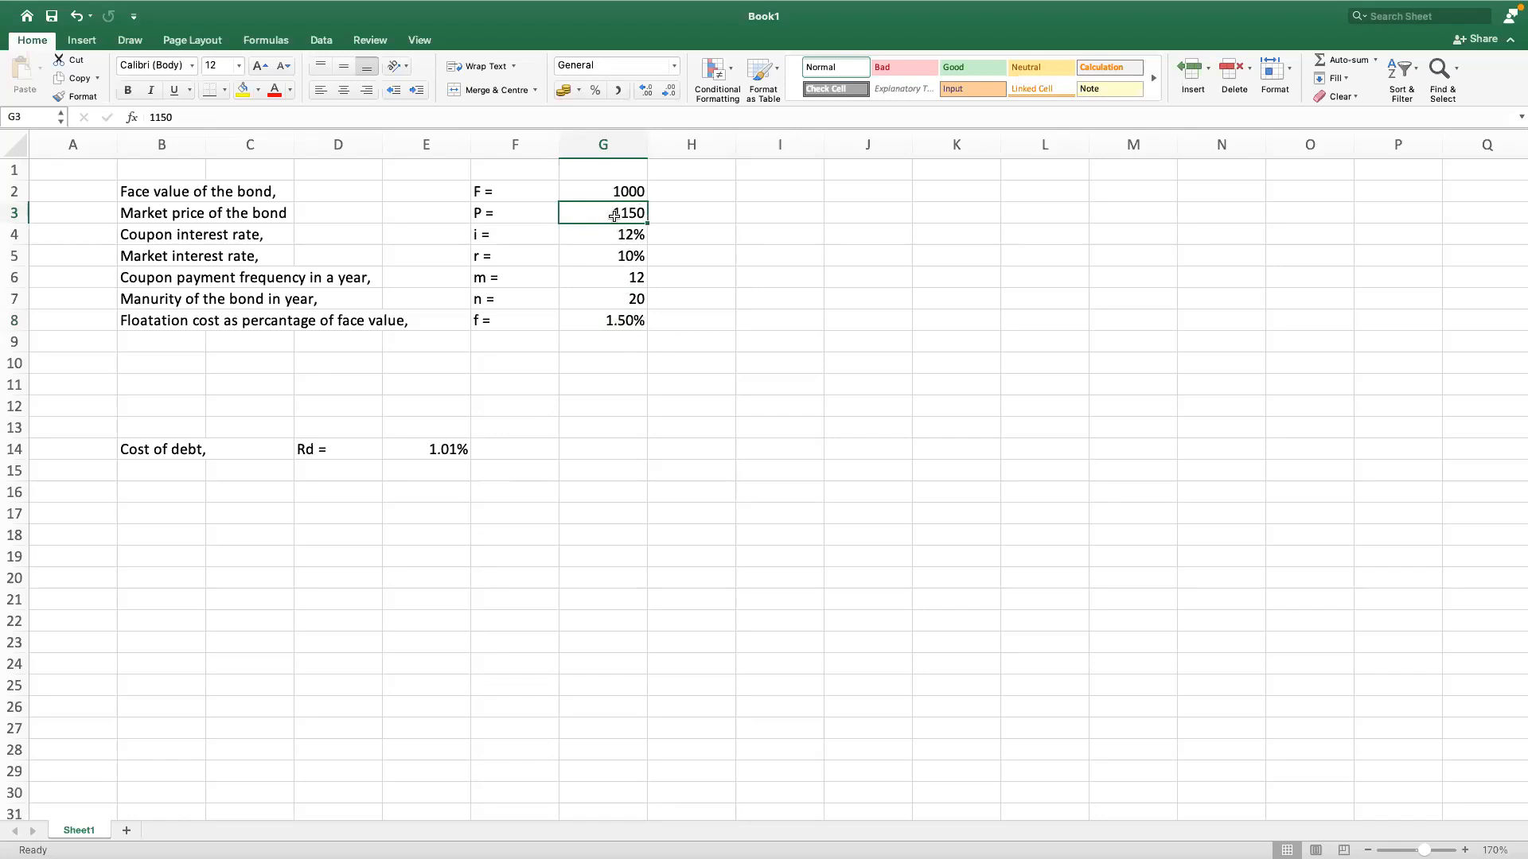
# Step: Change the present value argument of the RATE formula in E14 to G3-G8*G2, deducting the floatation cost from the market price
pyautogui.click(441, 453)
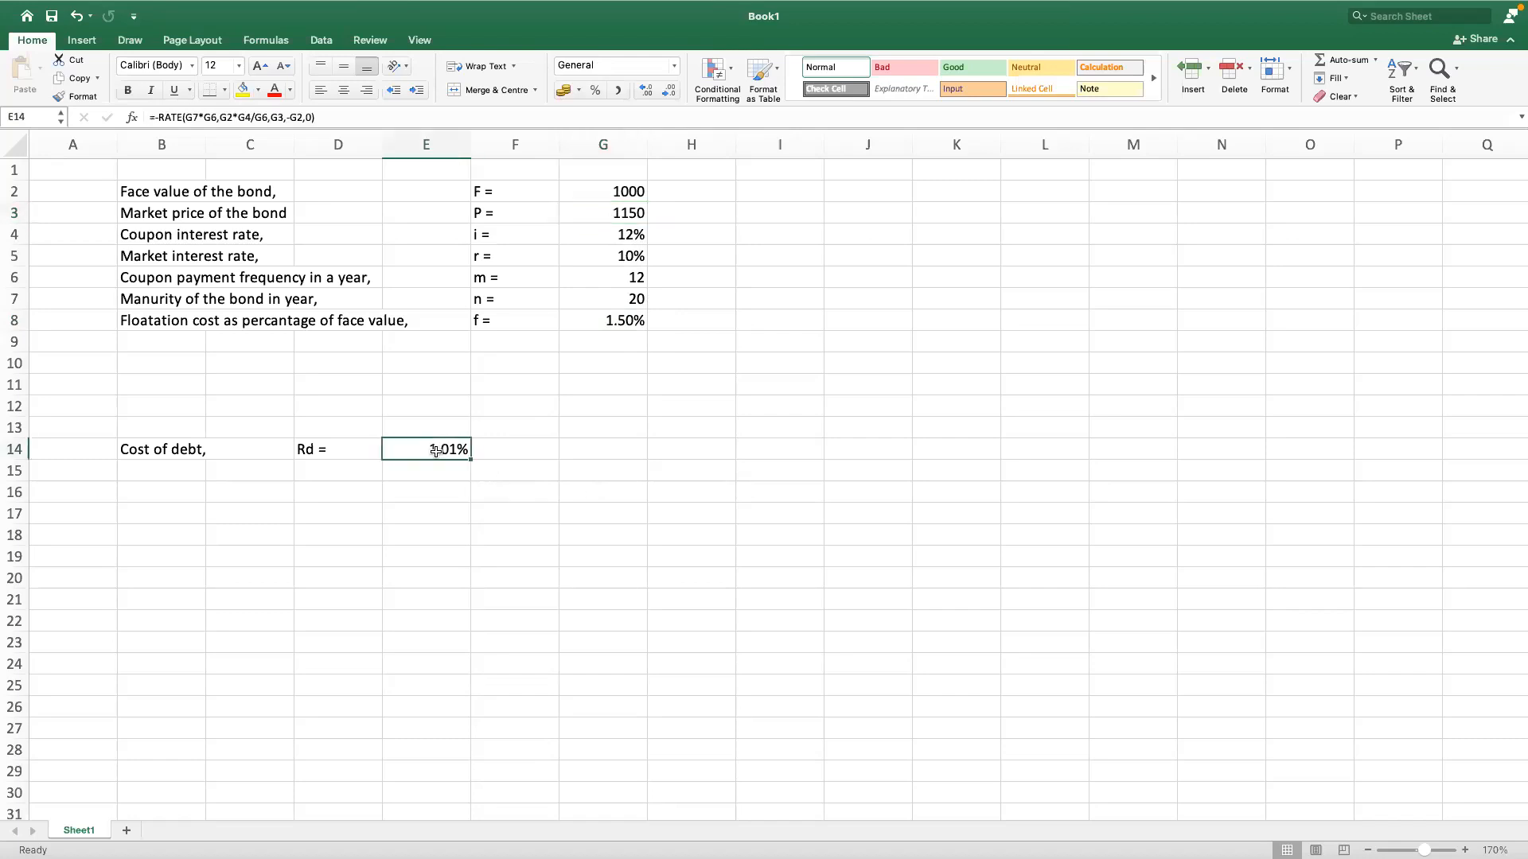
pyautogui.click(271, 117)
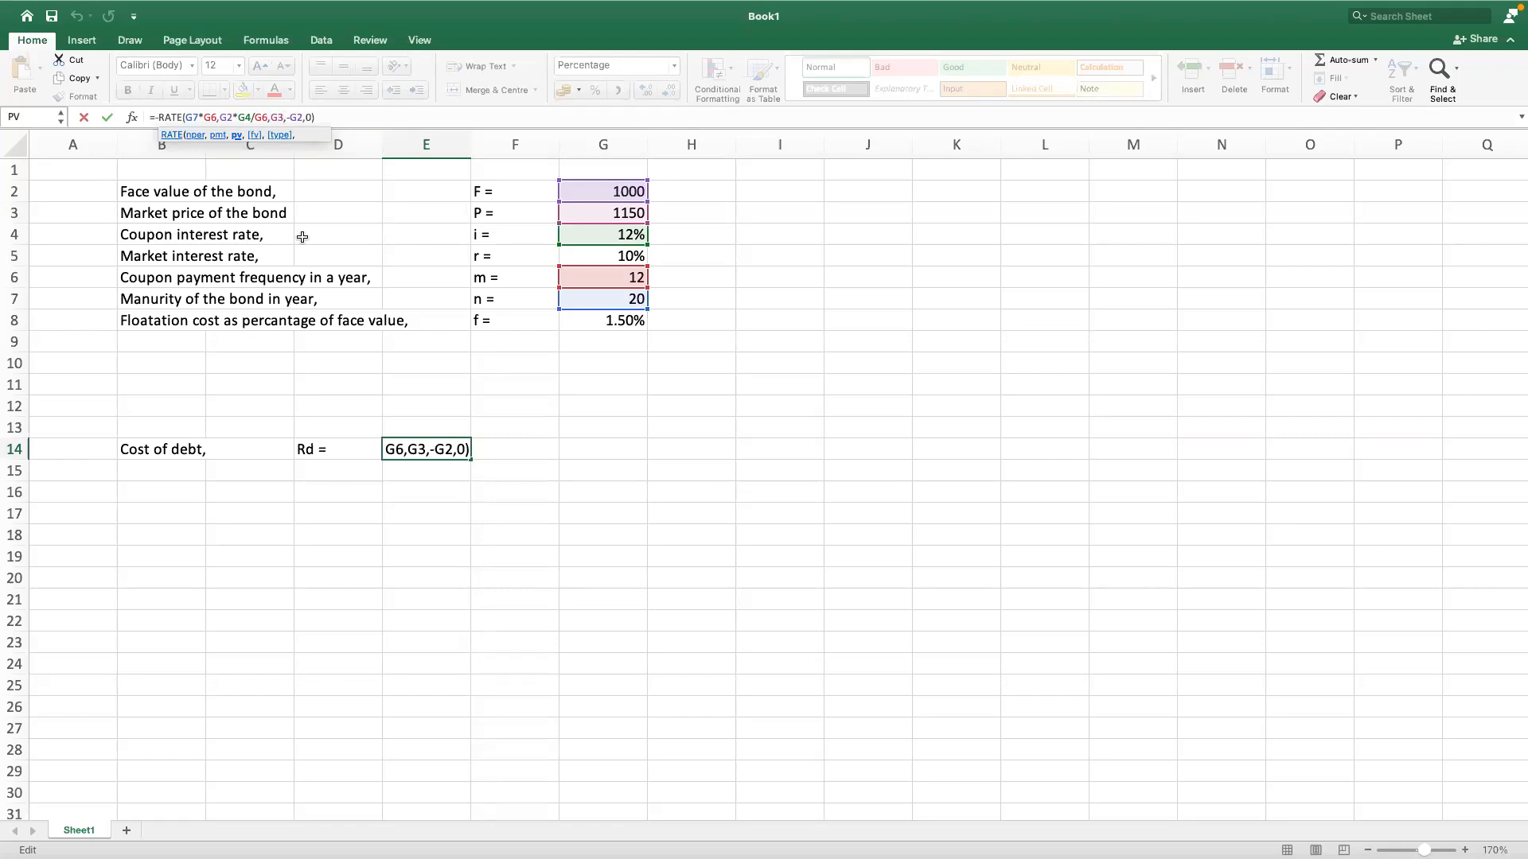
pyautogui.write('-')
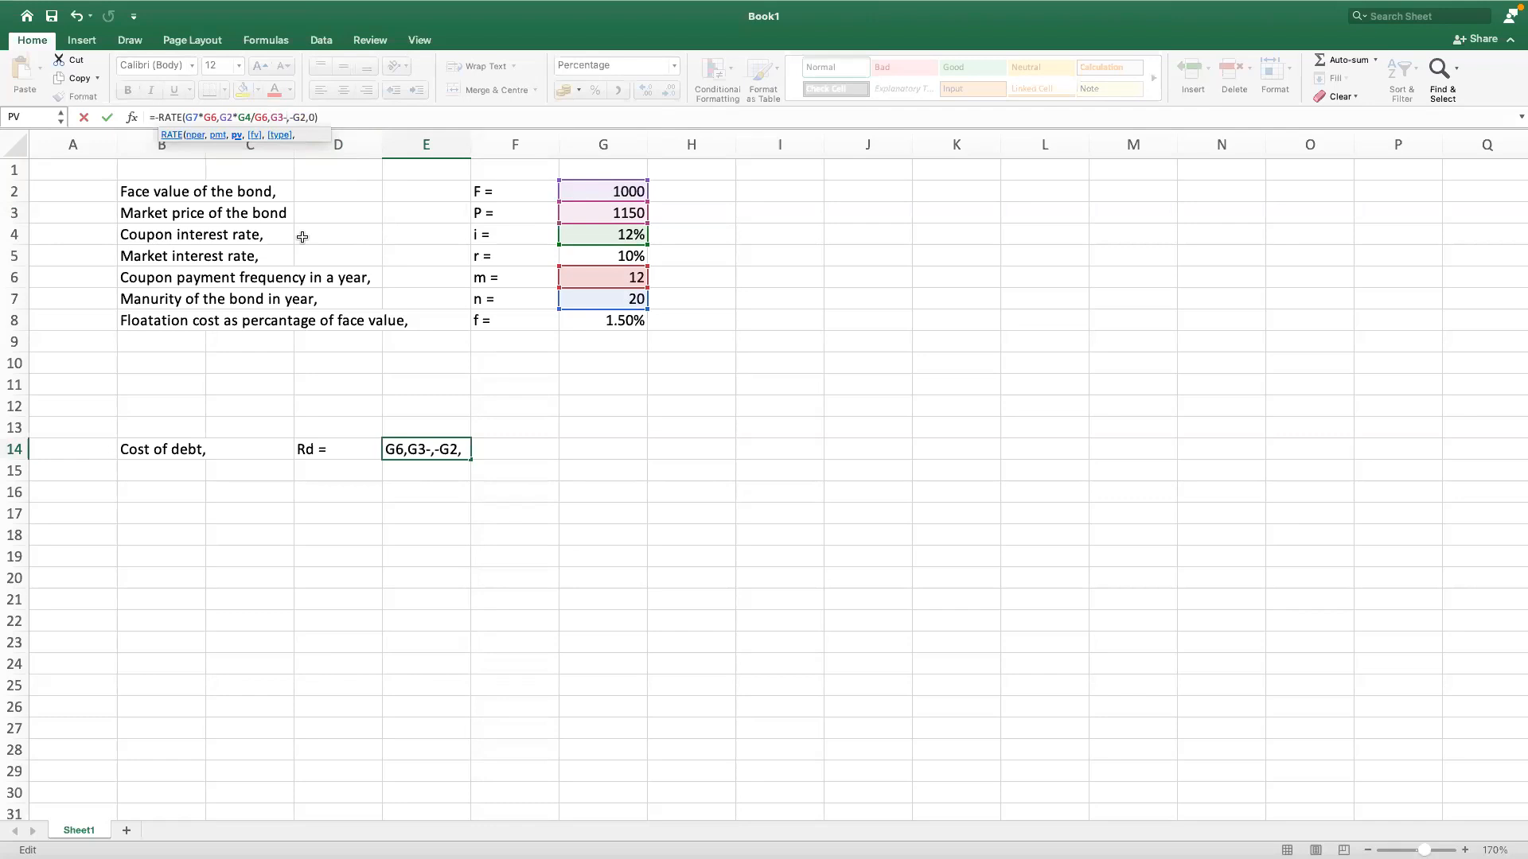
pyautogui.click(581, 318)
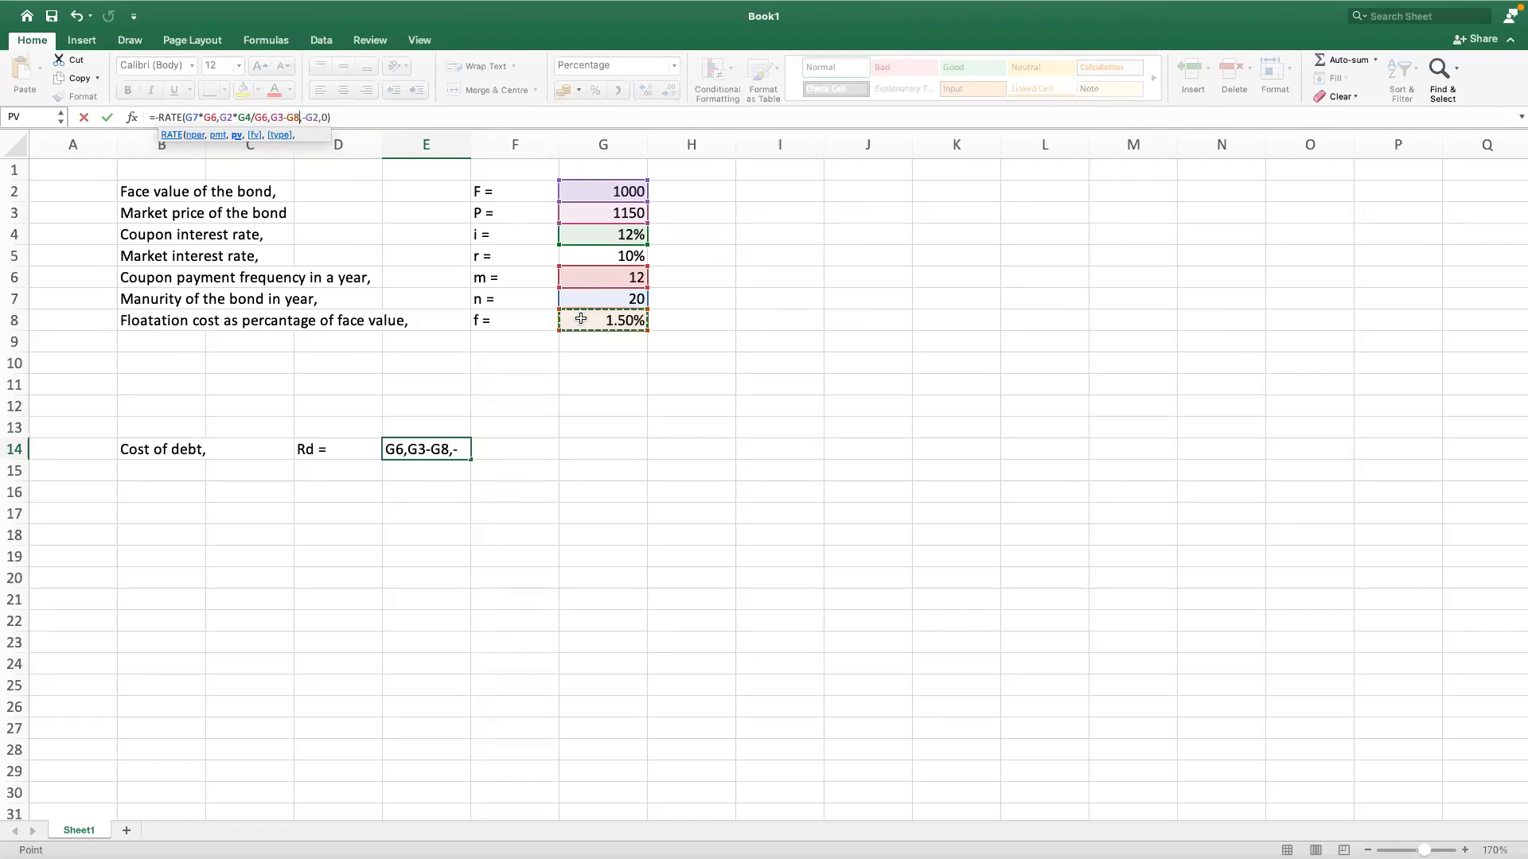
pyautogui.write('*')
pyautogui.click(627, 194)
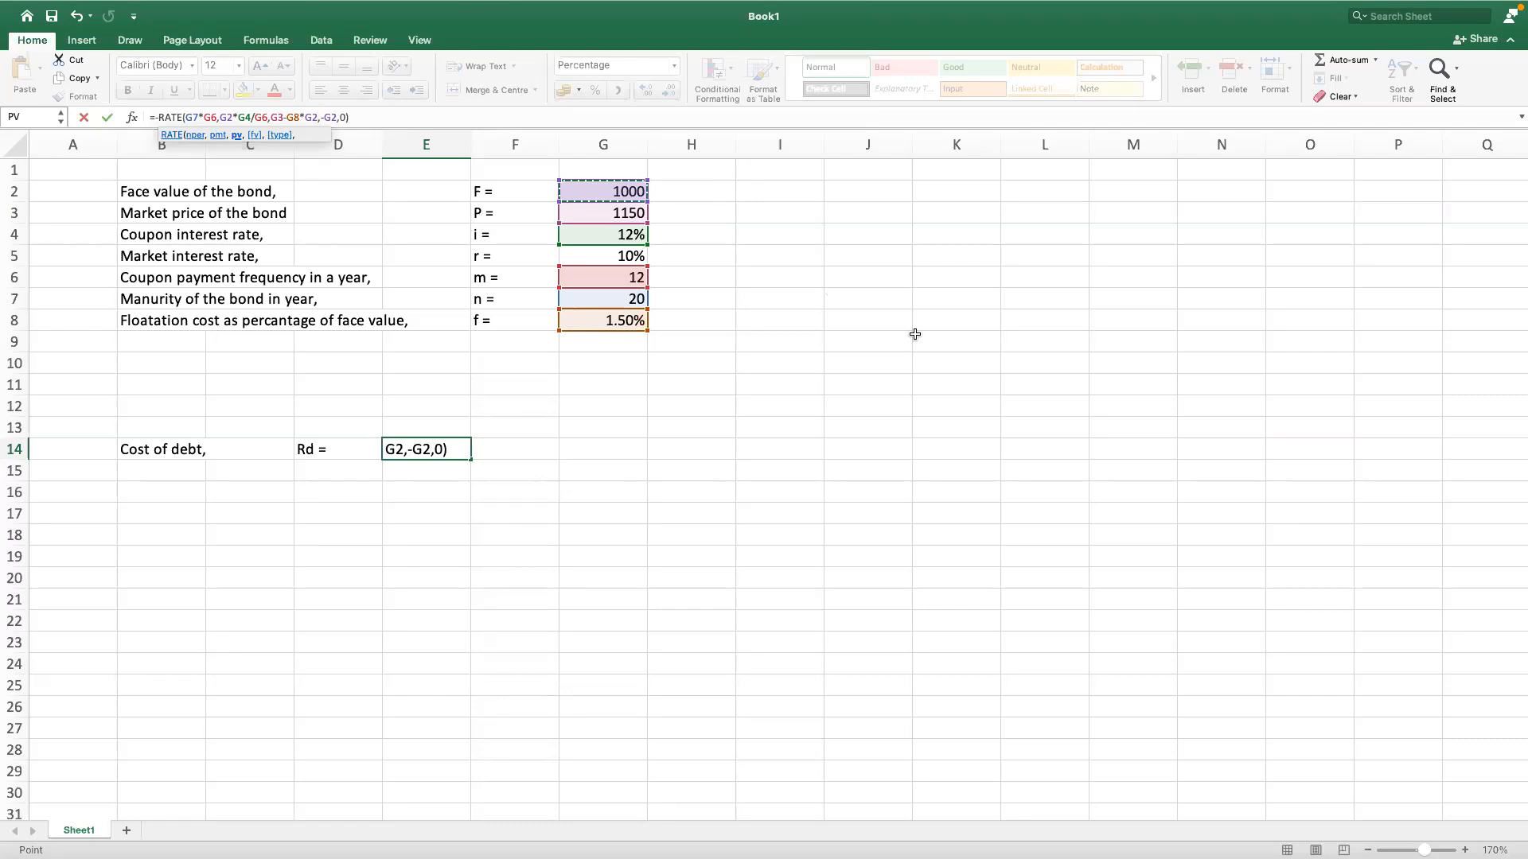
pyautogui.press('Return')
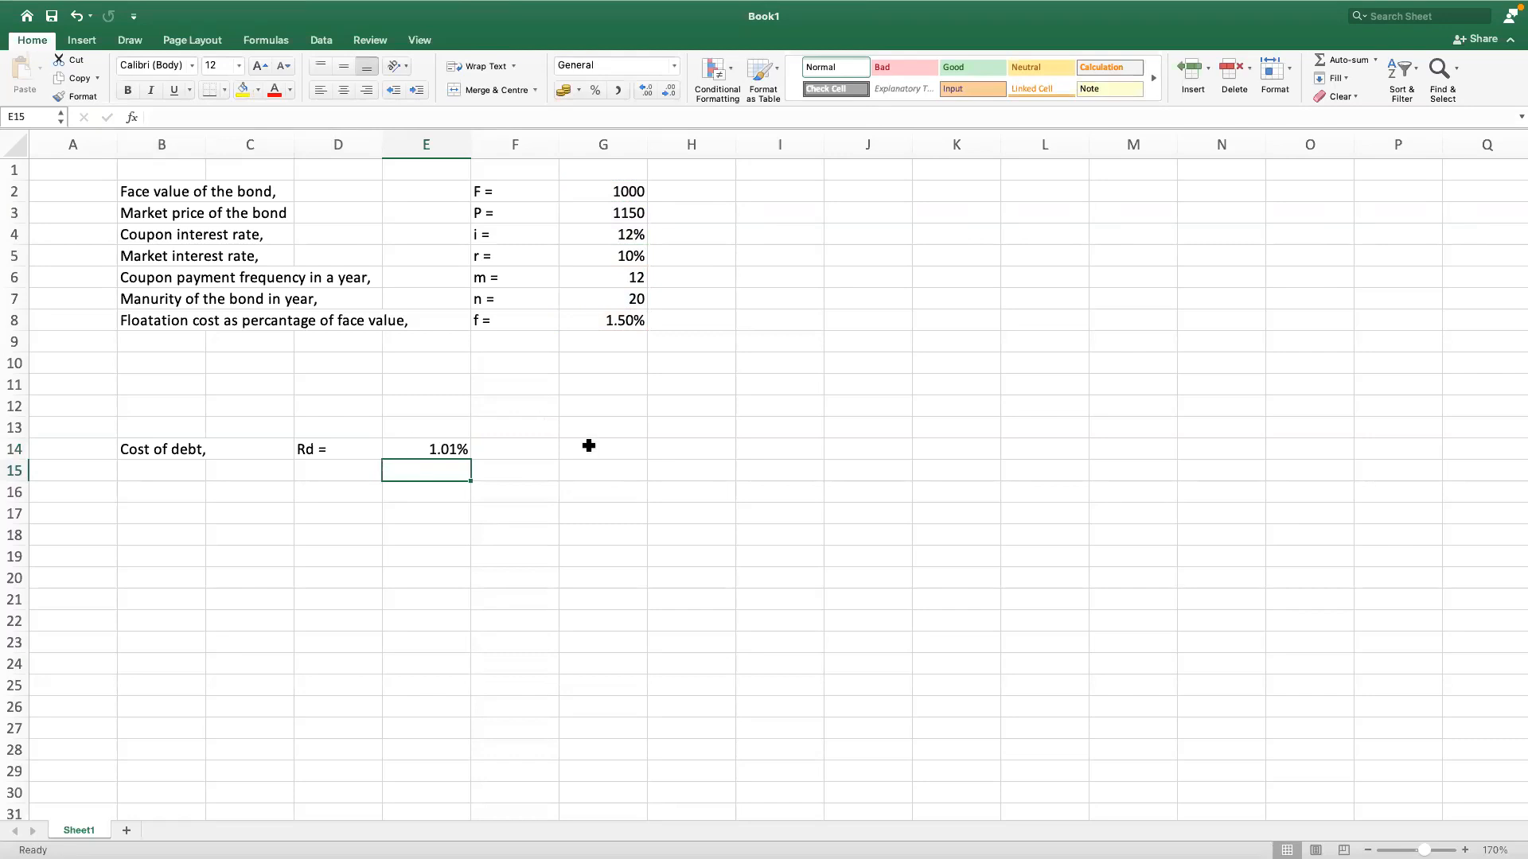
# Step: Temporarily display the cost of debt in cell E14 with more decimal places
pyautogui.click(466, 458)
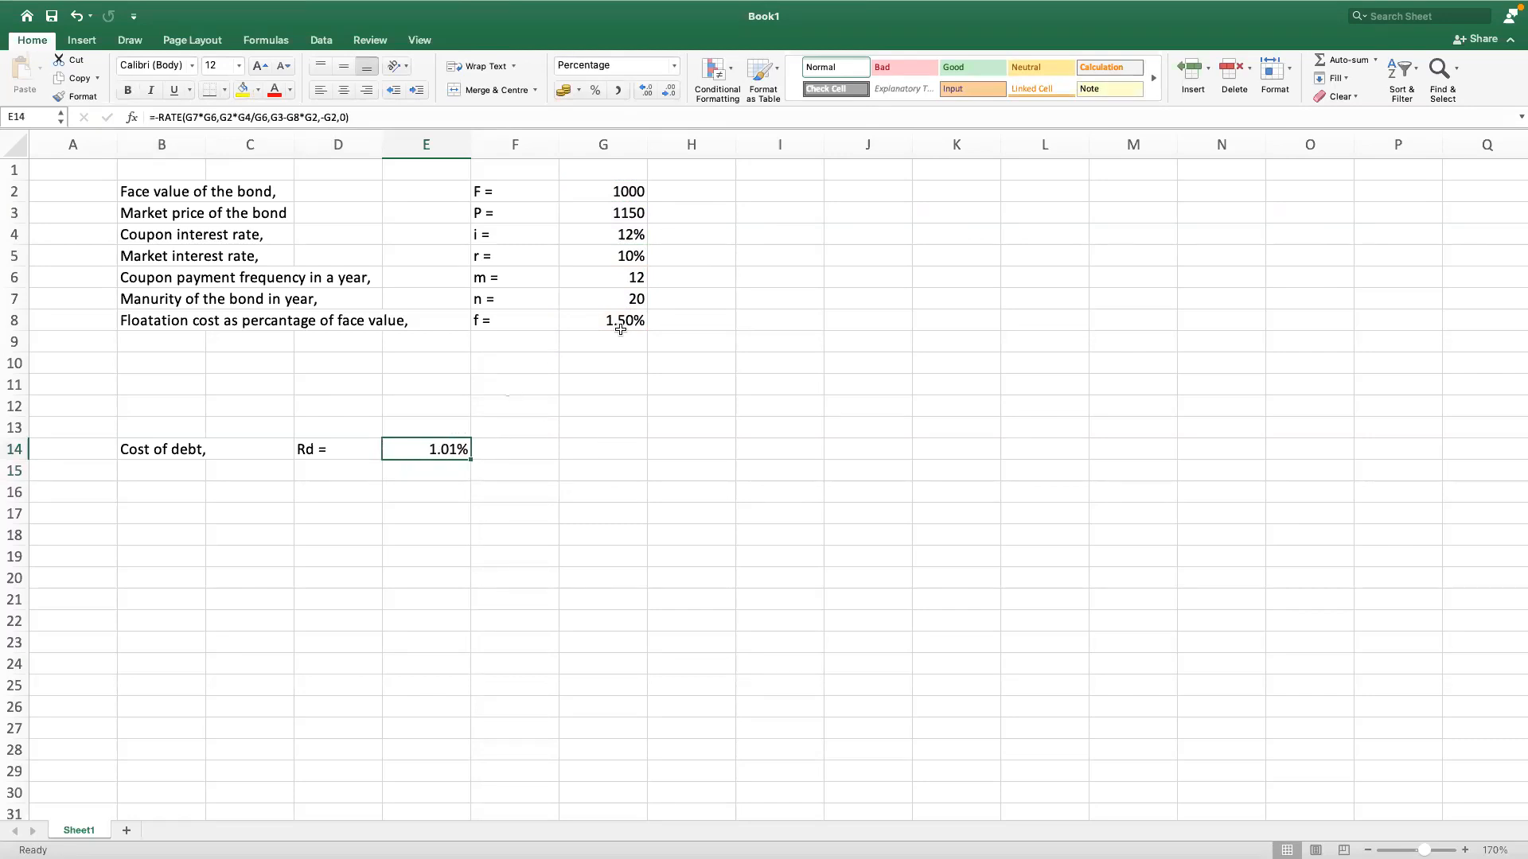
pyautogui.click(646, 90)
pyautogui.click(646, 90)
pyautogui.click(670, 90)
pyautogui.click(670, 91)
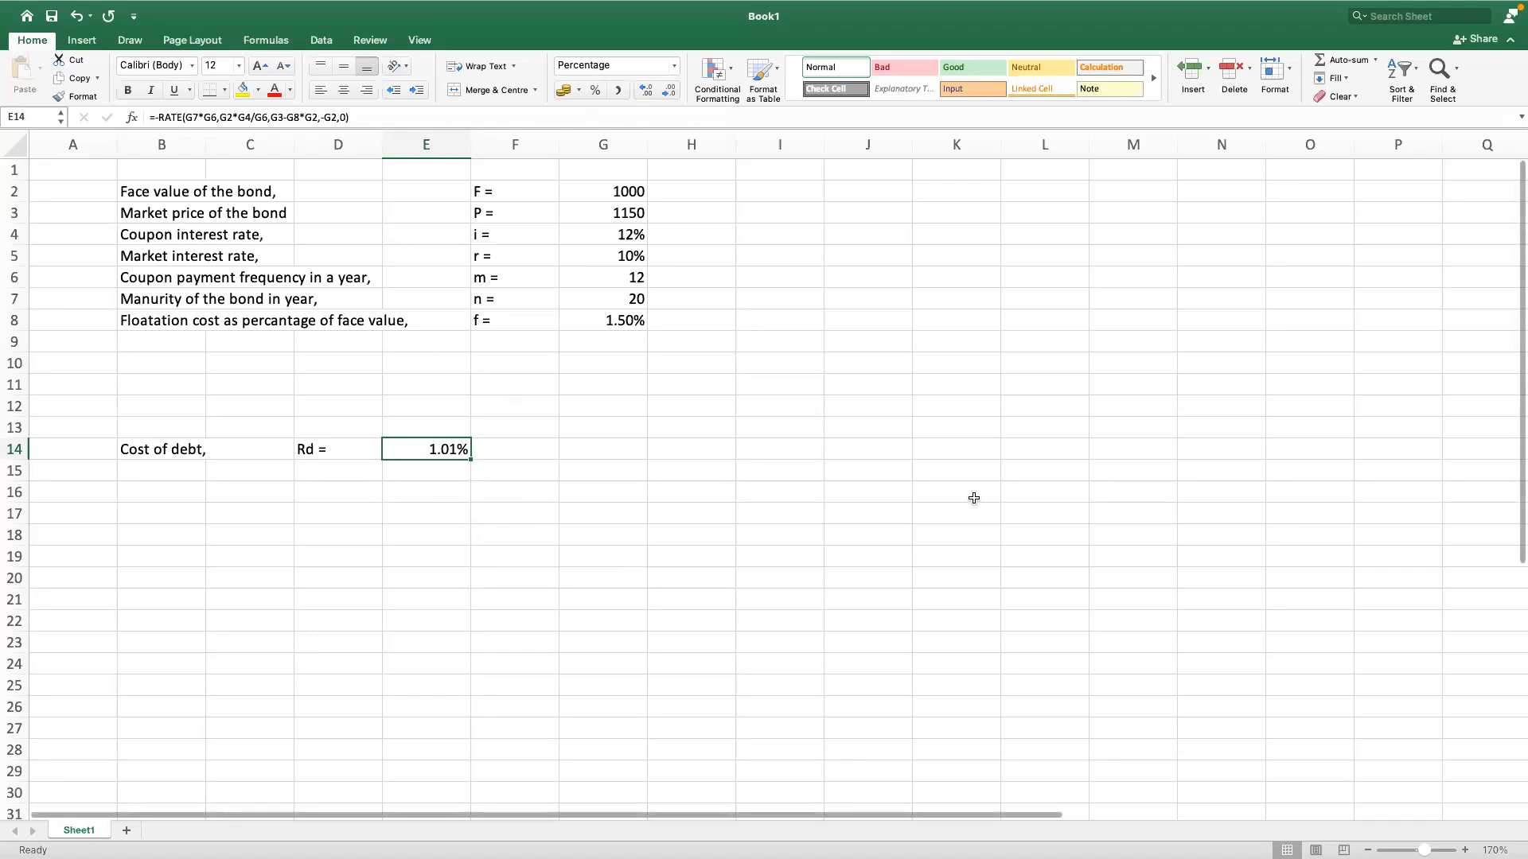
# Step: Enter the label "Tax rate," in cell B9 and the symbol "T =" in cell F9
pyautogui.moveTo(844, 857)
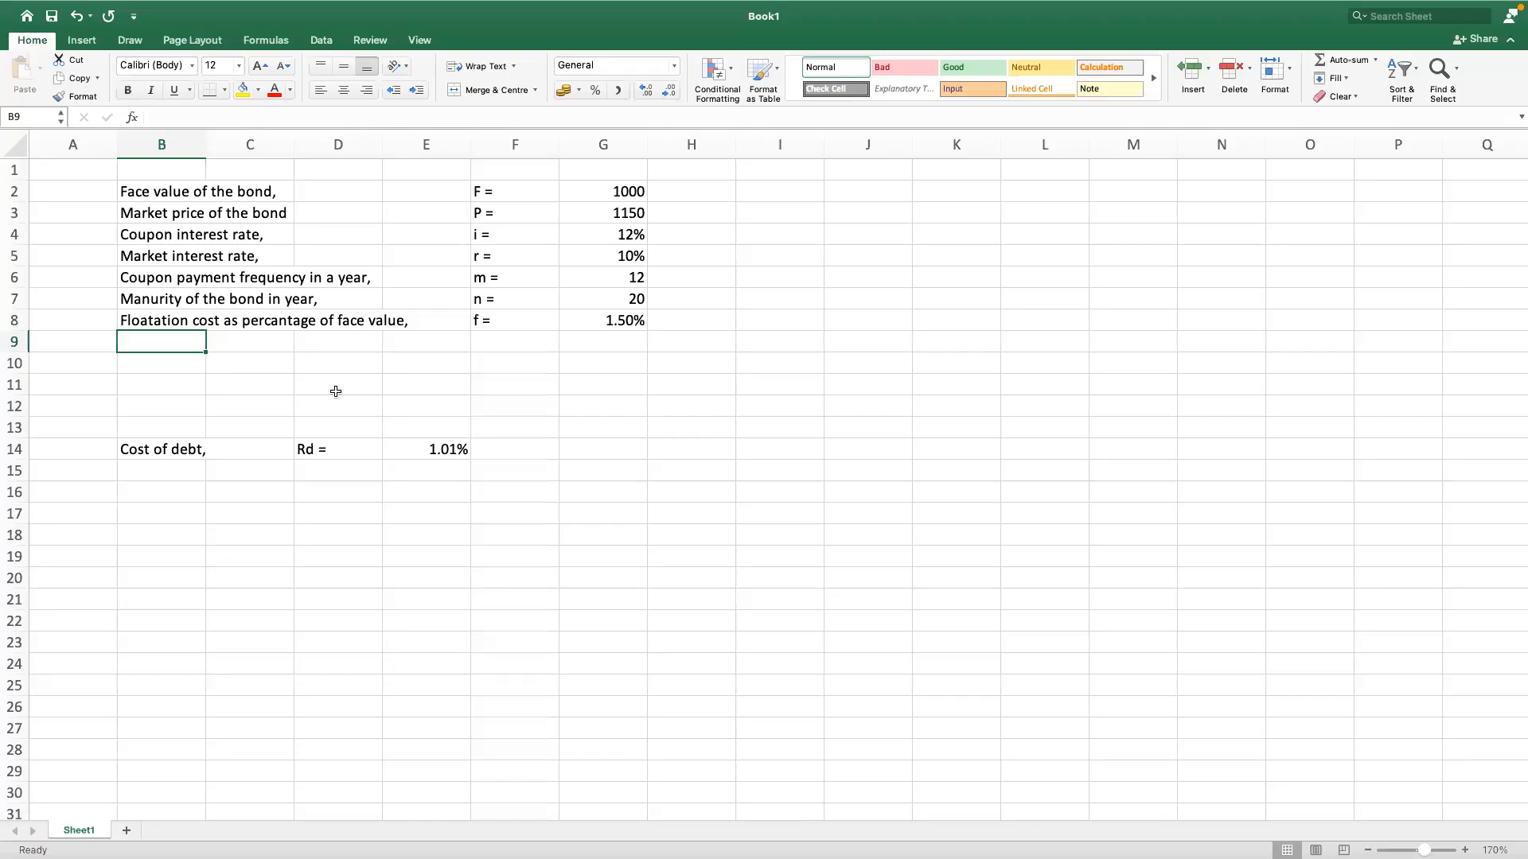
pyautogui.write('Tax rate,')
pyautogui.press('Tab')
pyautogui.press('Tab')
pyautogui.press('Tab')
pyautogui.press('Tab')
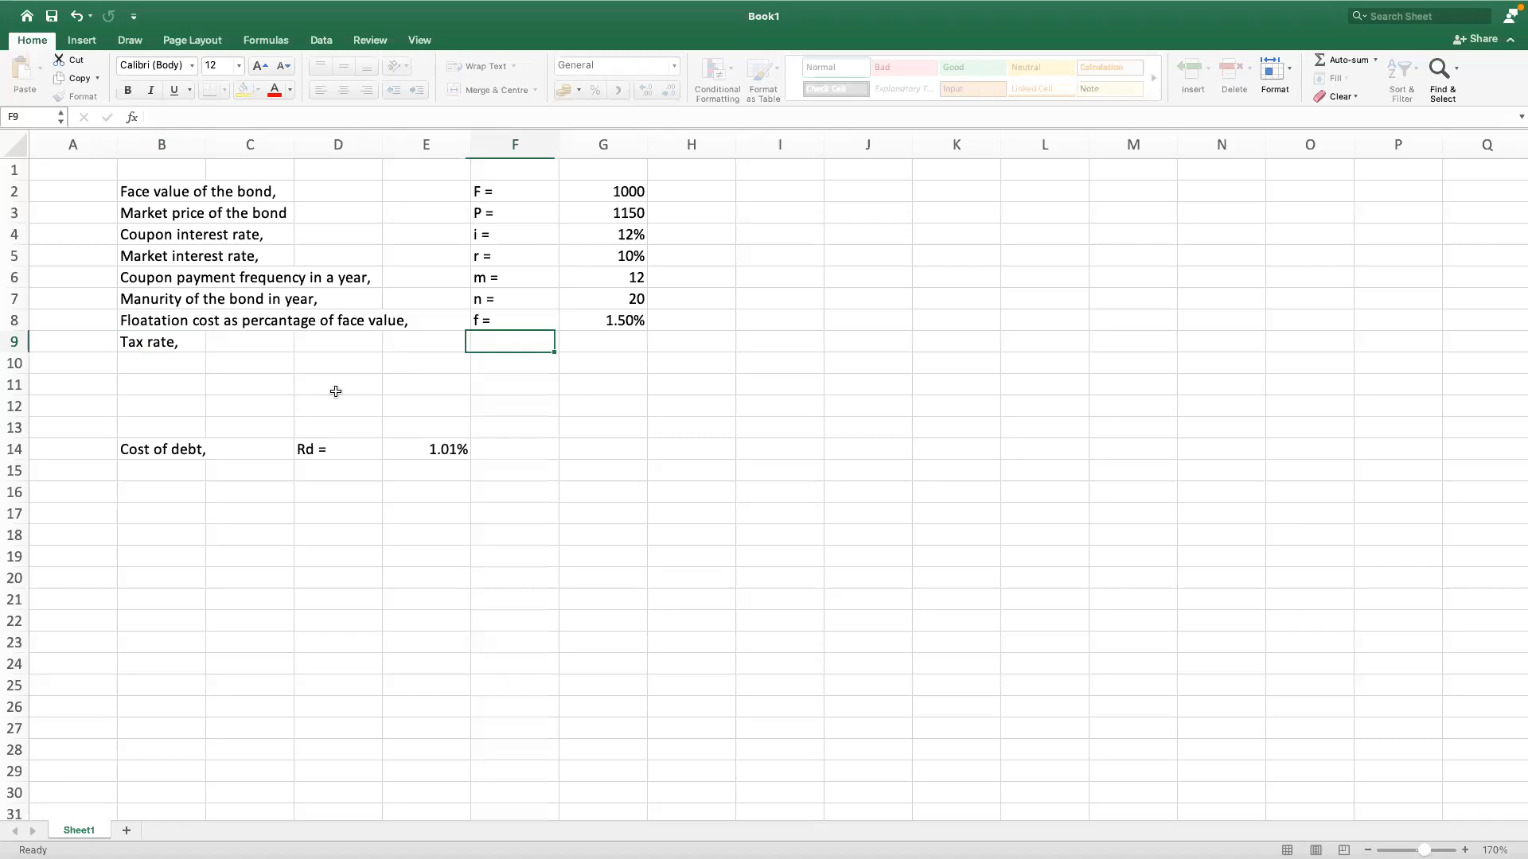
pyautogui.write('T =')
# Step: Enter 30% as the tax rate in cell G9
pyautogui.press('Tab')
pyautogui.write('4')
pyautogui.press('BackSpace')
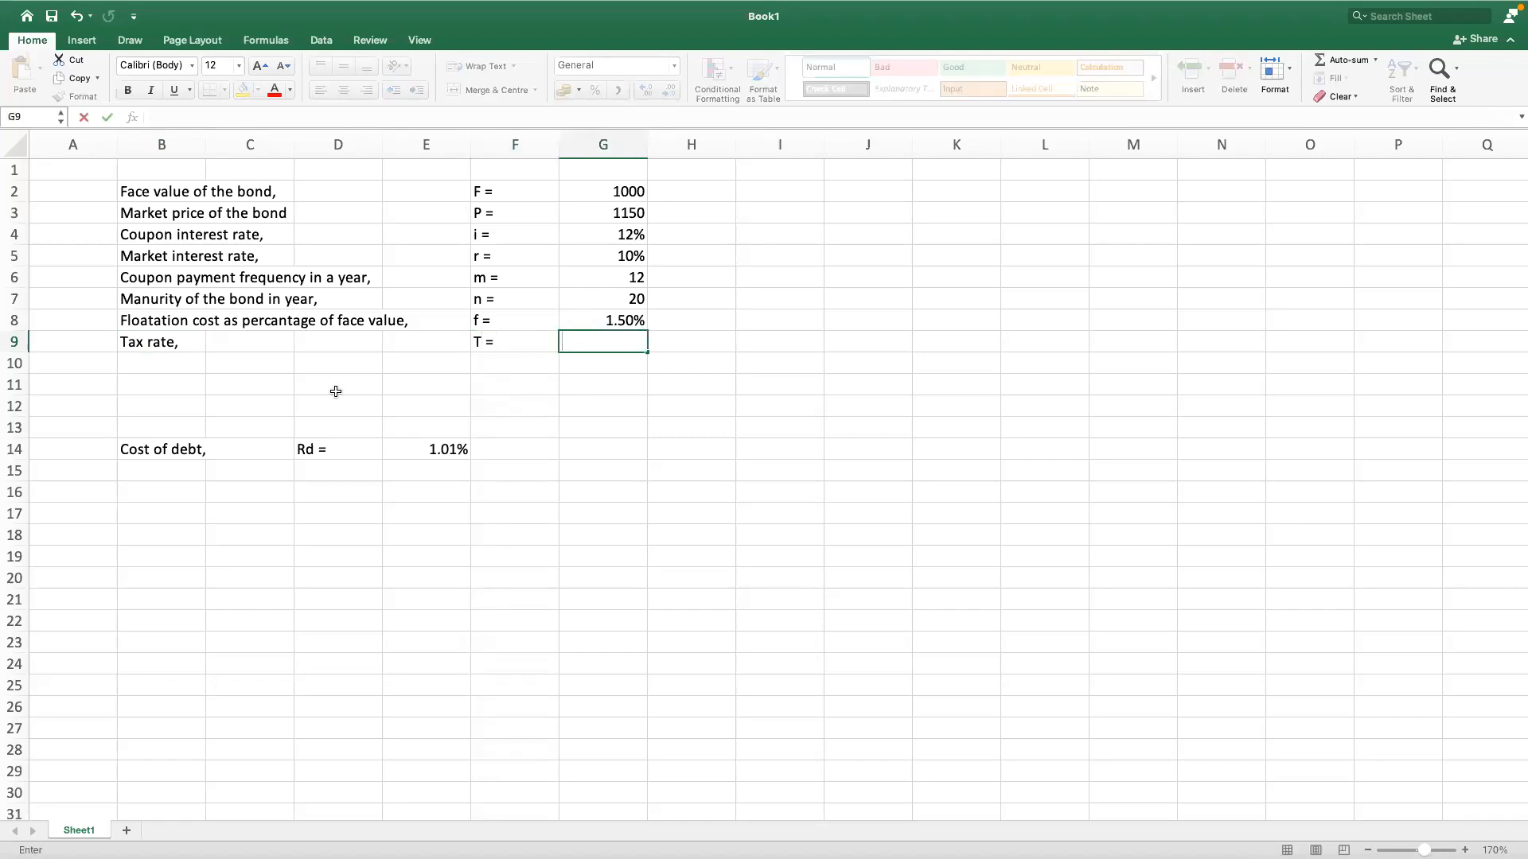
pyautogui.write('30%')
pyautogui.press('Return')
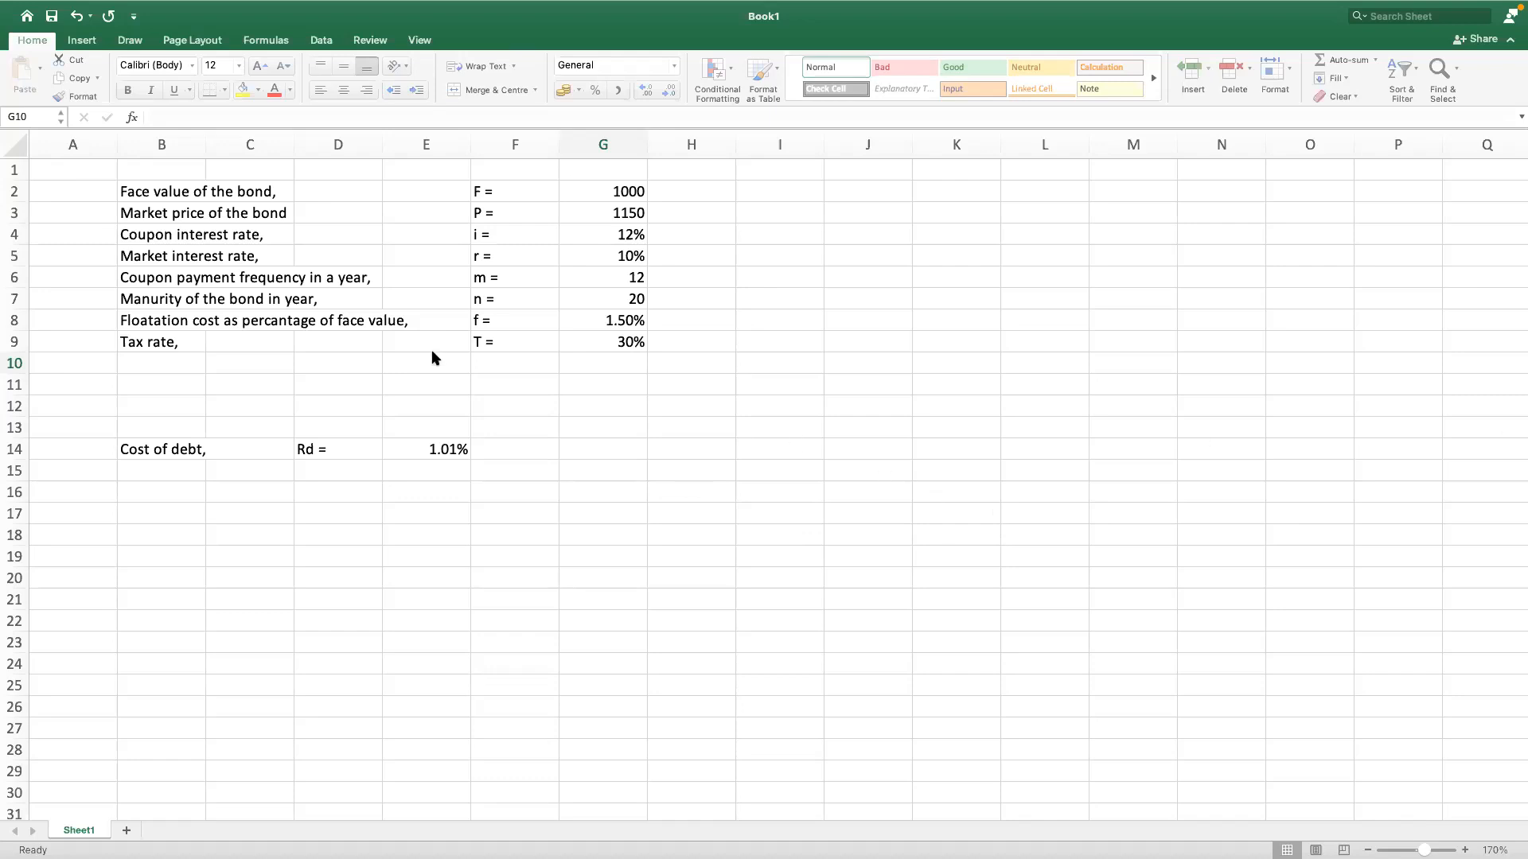
pyautogui.click(619, 343)
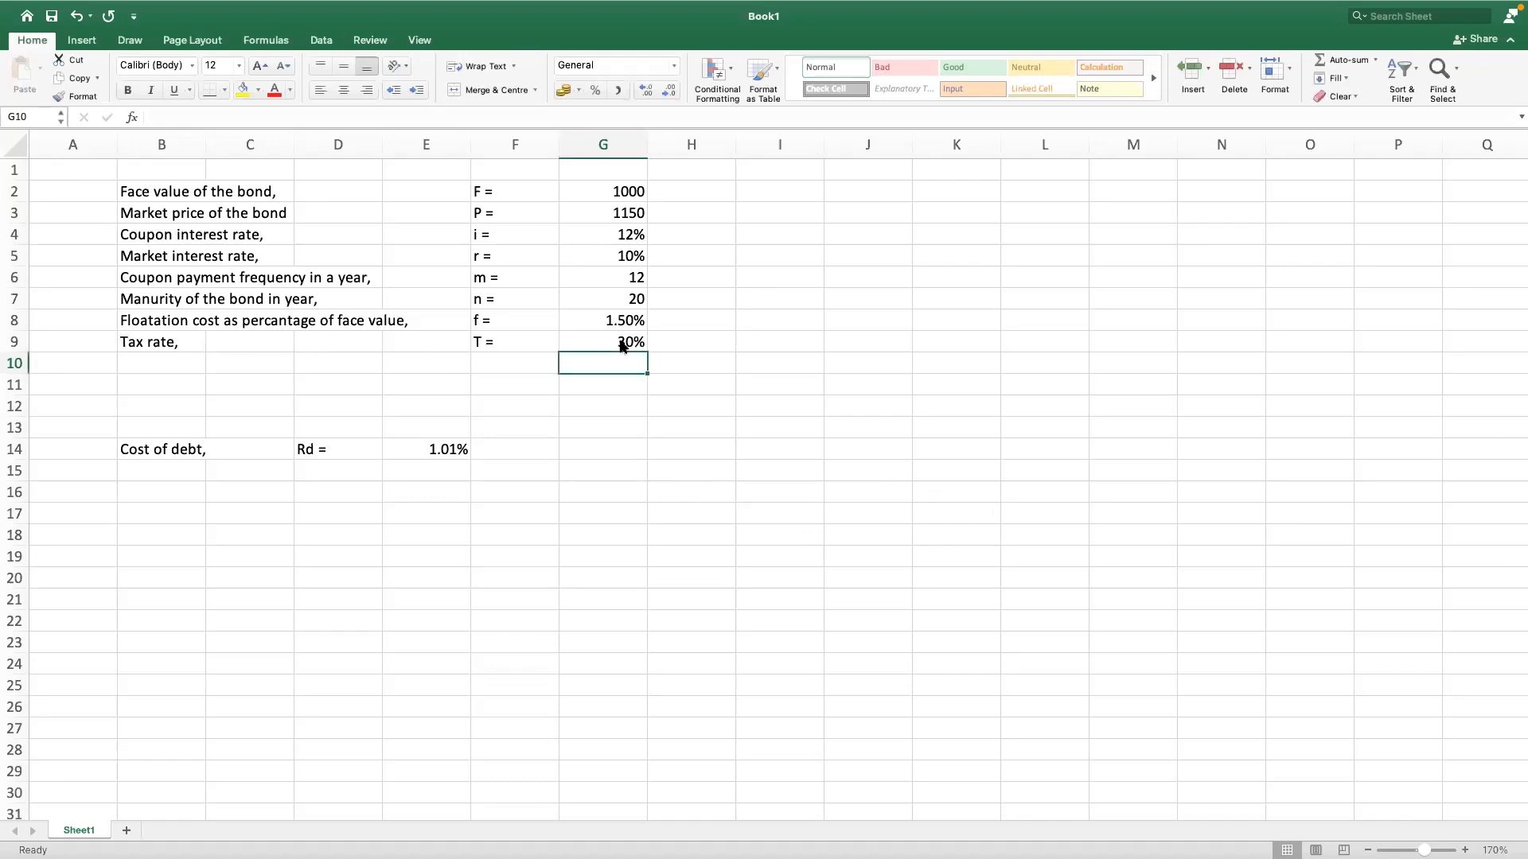
pyautogui.click(622, 344)
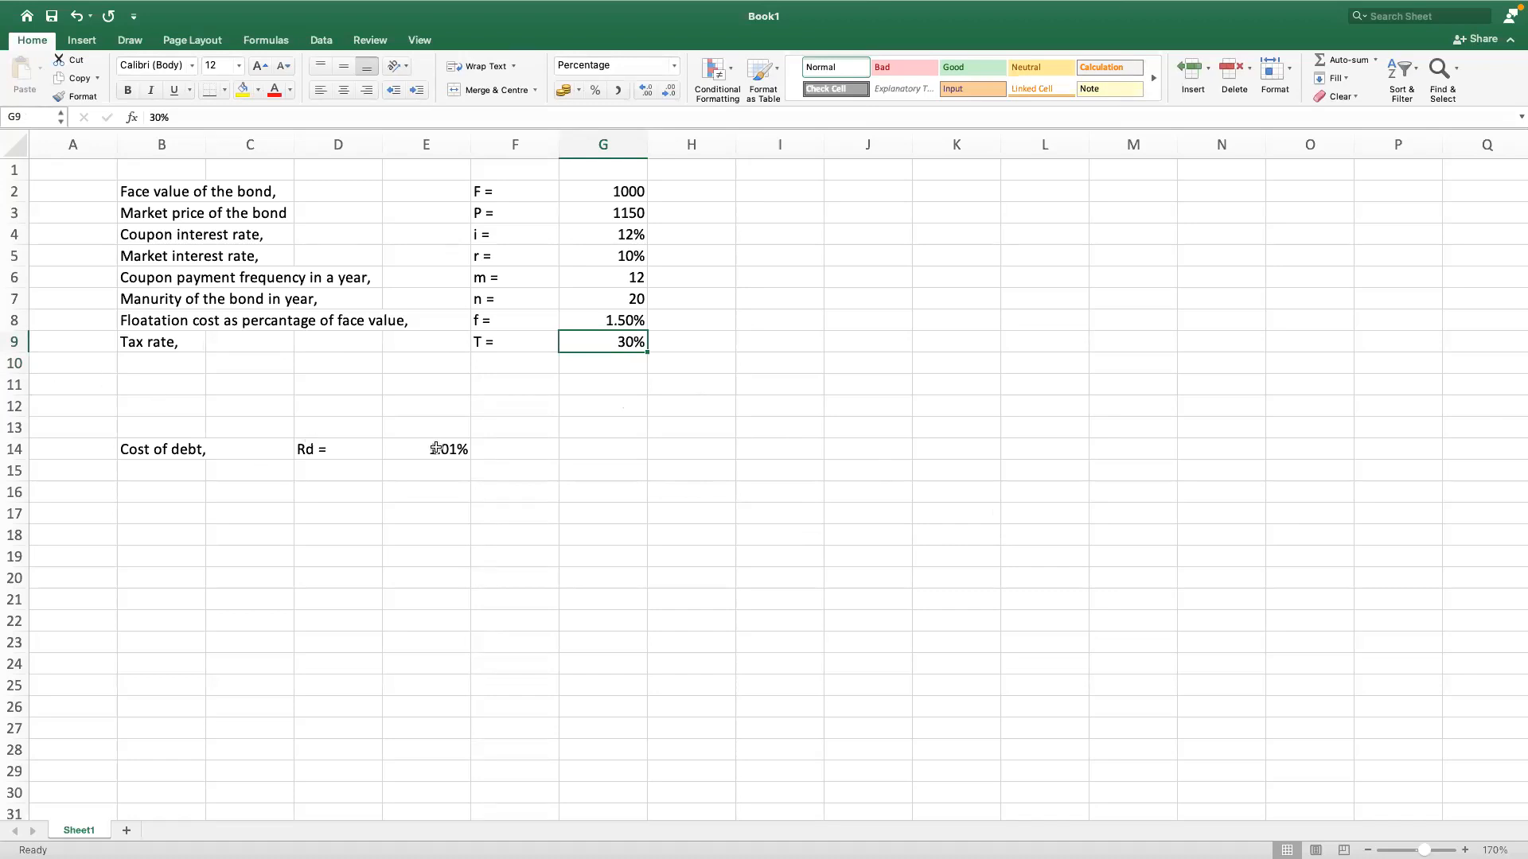
# Step: Delete the empty rows 11 to 13 above the cost of debt row
pyautogui.click(434, 449)
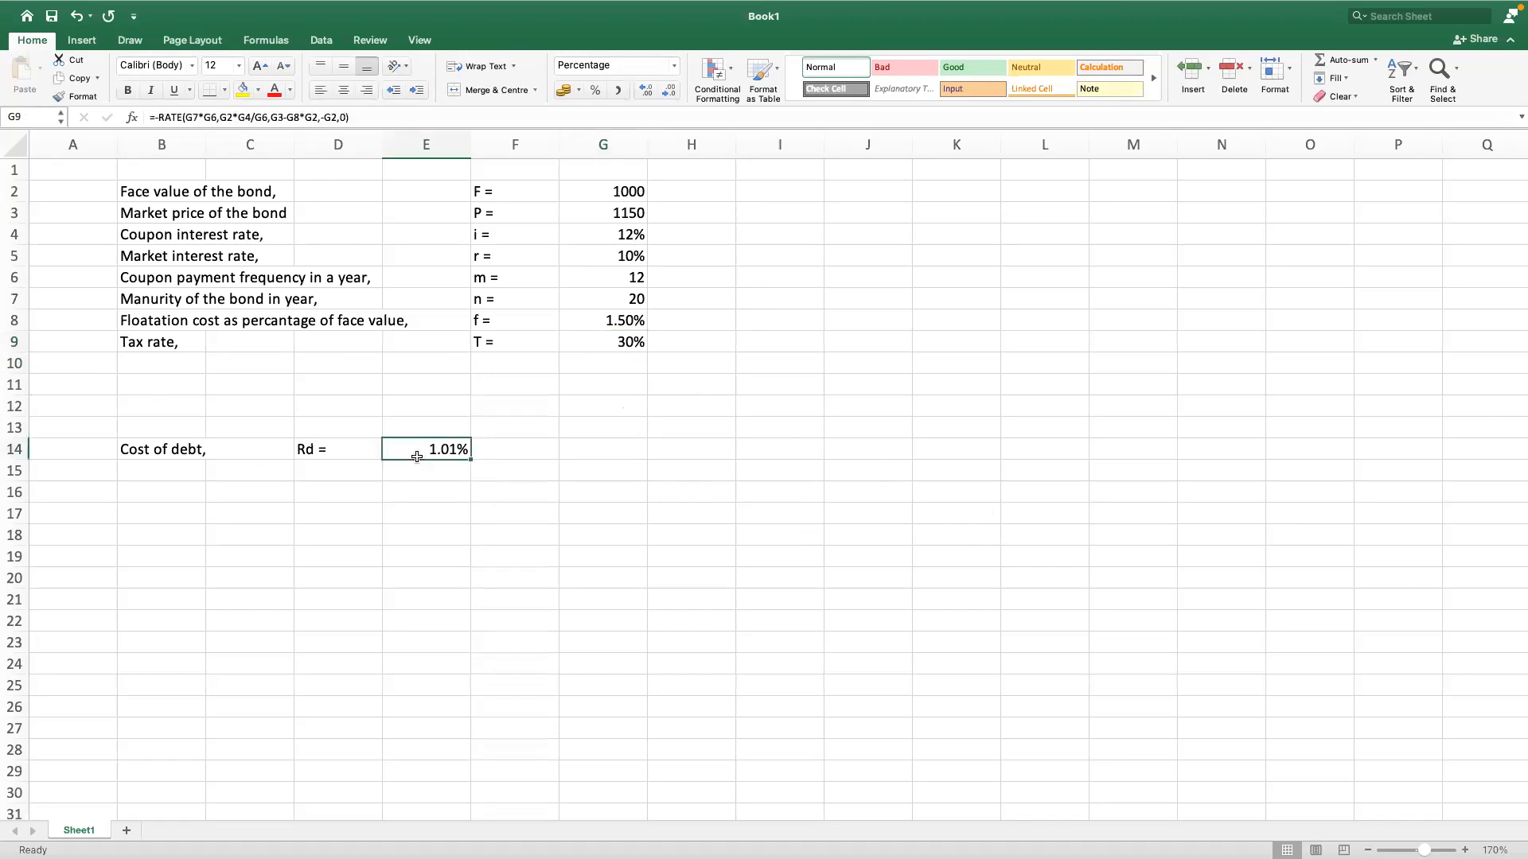
pyautogui.click(146, 447)
pyautogui.click(431, 450)
pyautogui.click(128, 444)
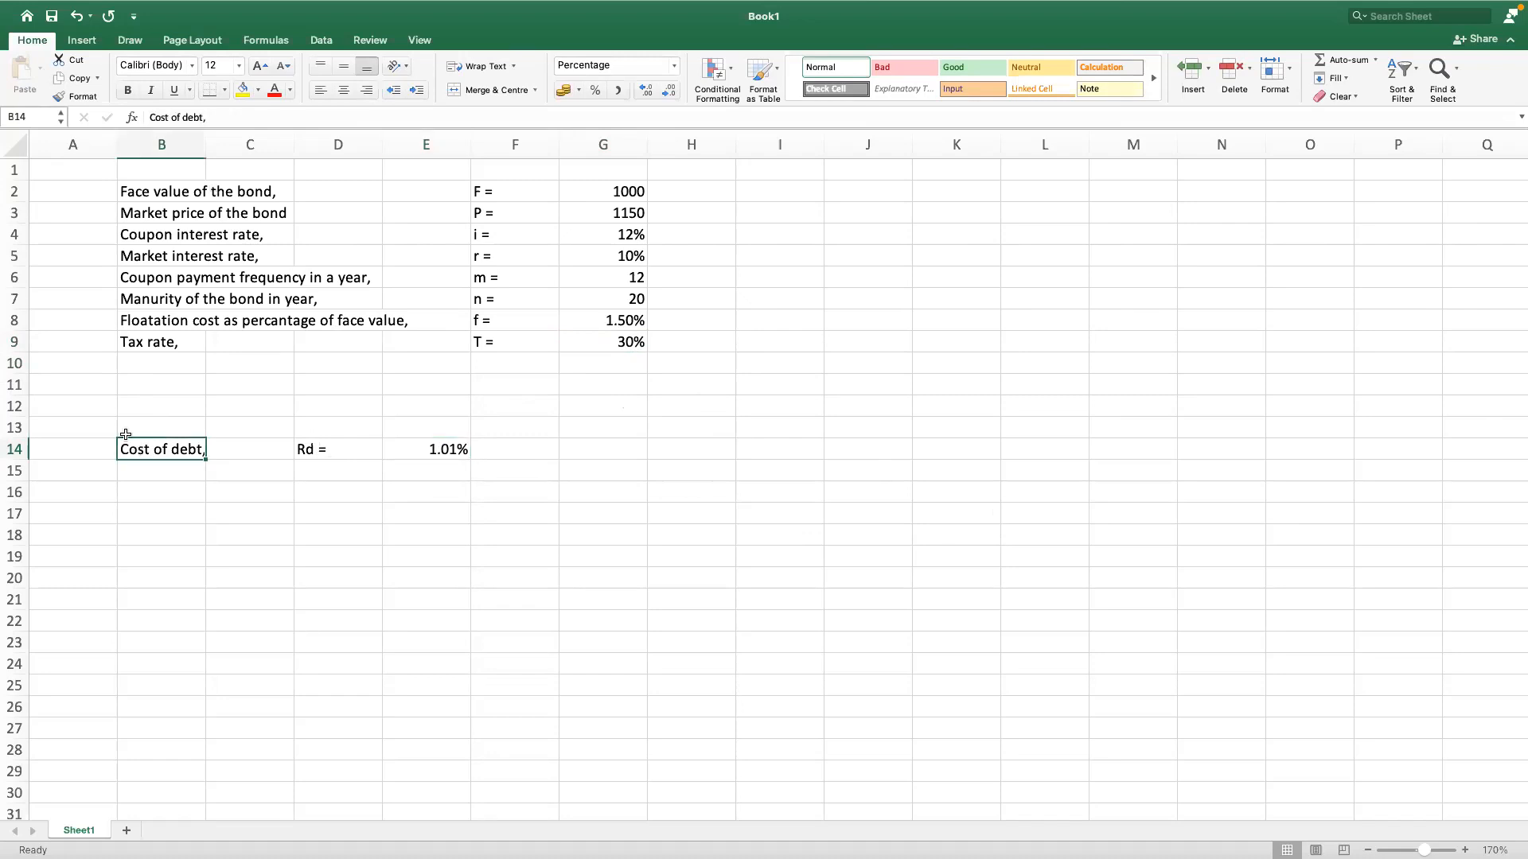
pyautogui.moveTo(13, 383); pyautogui.dragTo(15, 402)
pyautogui.rightClick(16, 401)
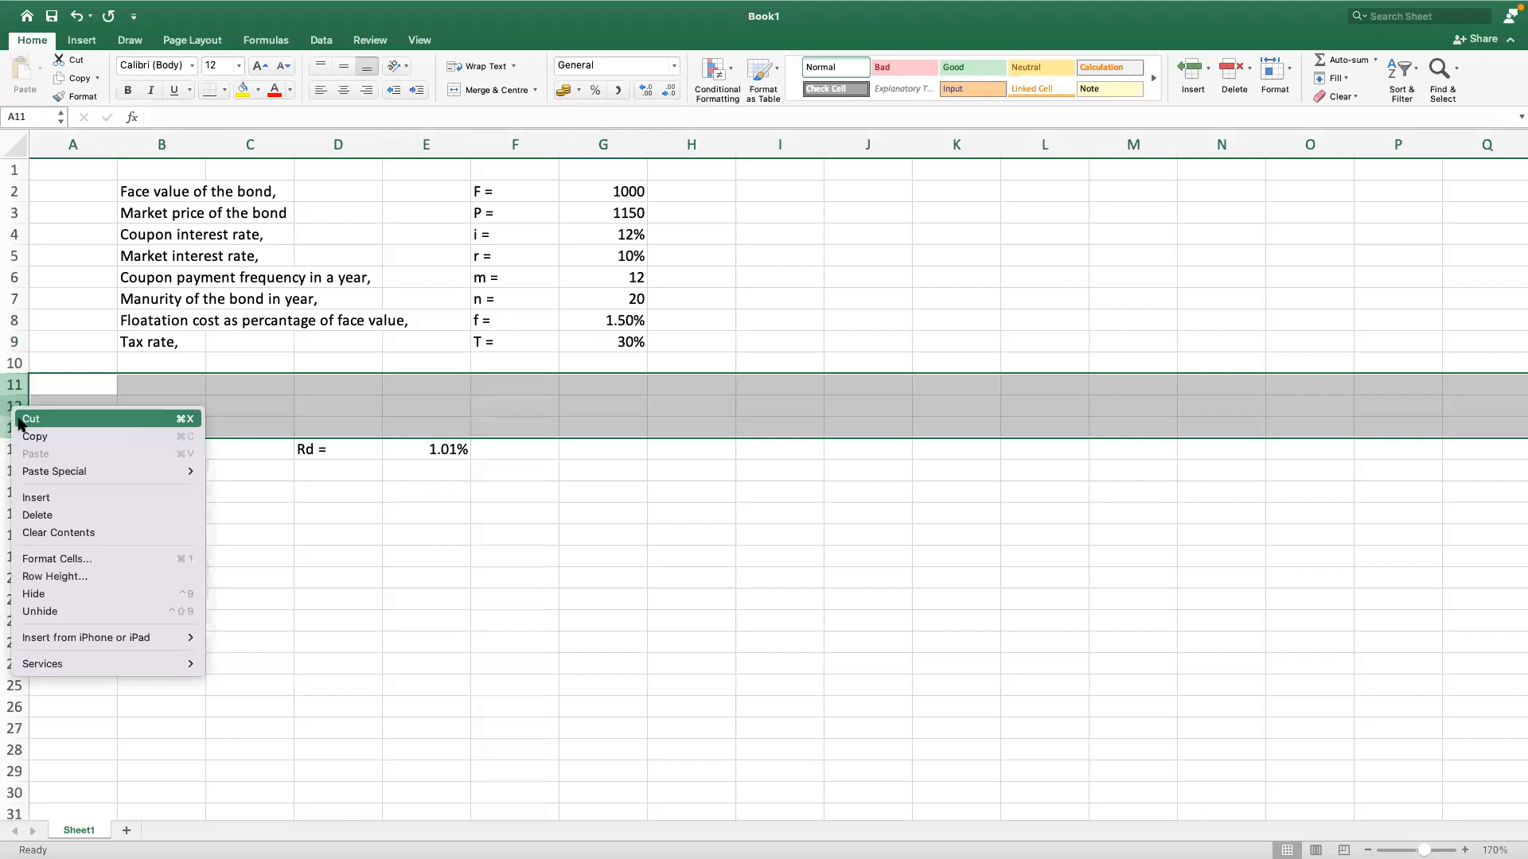
pyautogui.click(479, 511)
# Step: Change the cost of debt label in cell B11 to "Before tax cost of debt,"
pyautogui.click(132, 384)
pyautogui.click(150, 117)
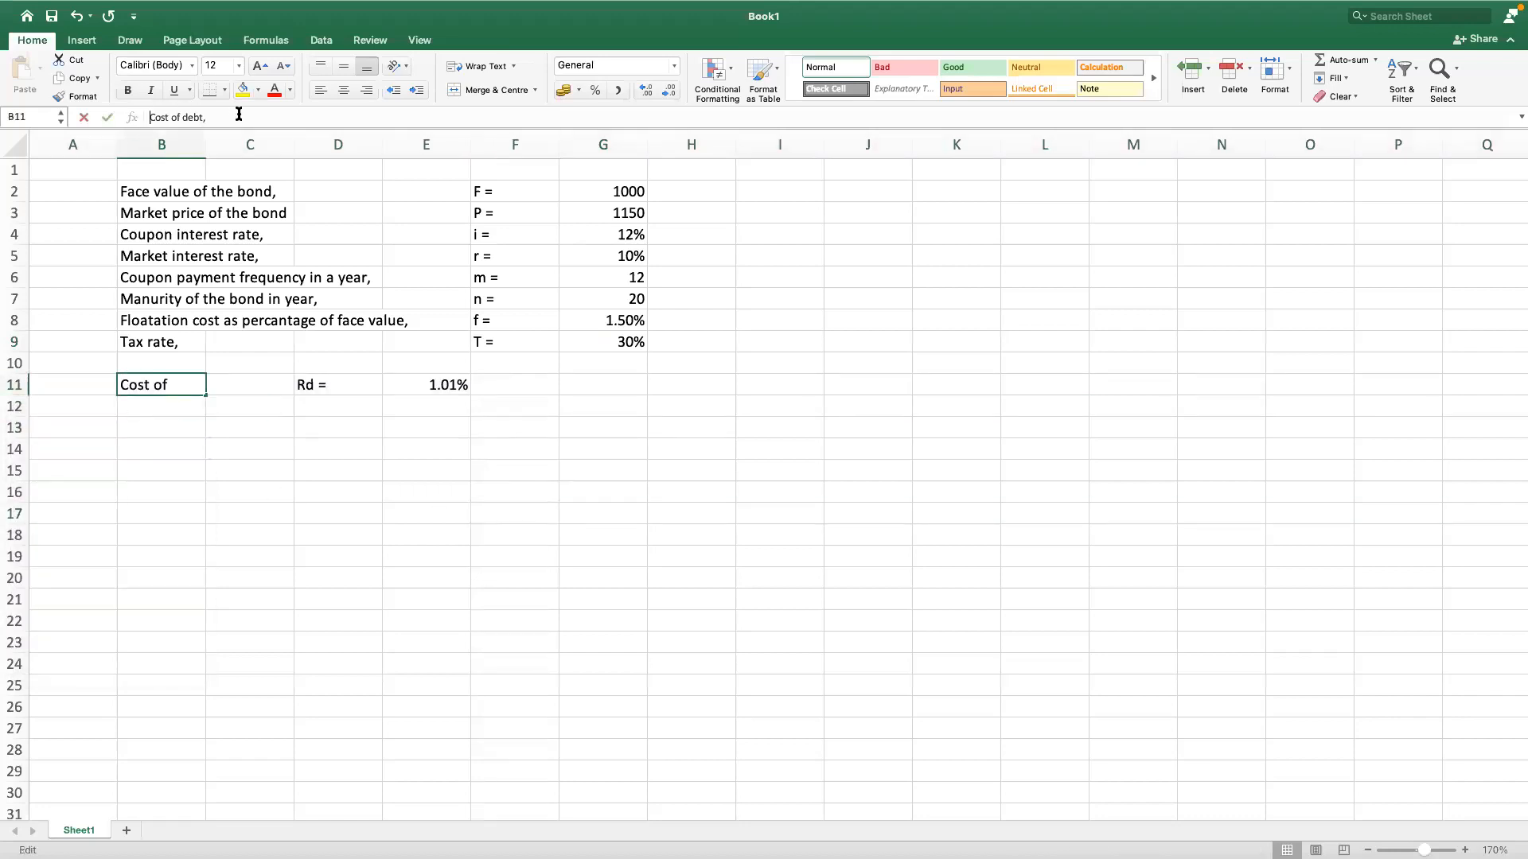
pyautogui.write('Before ')
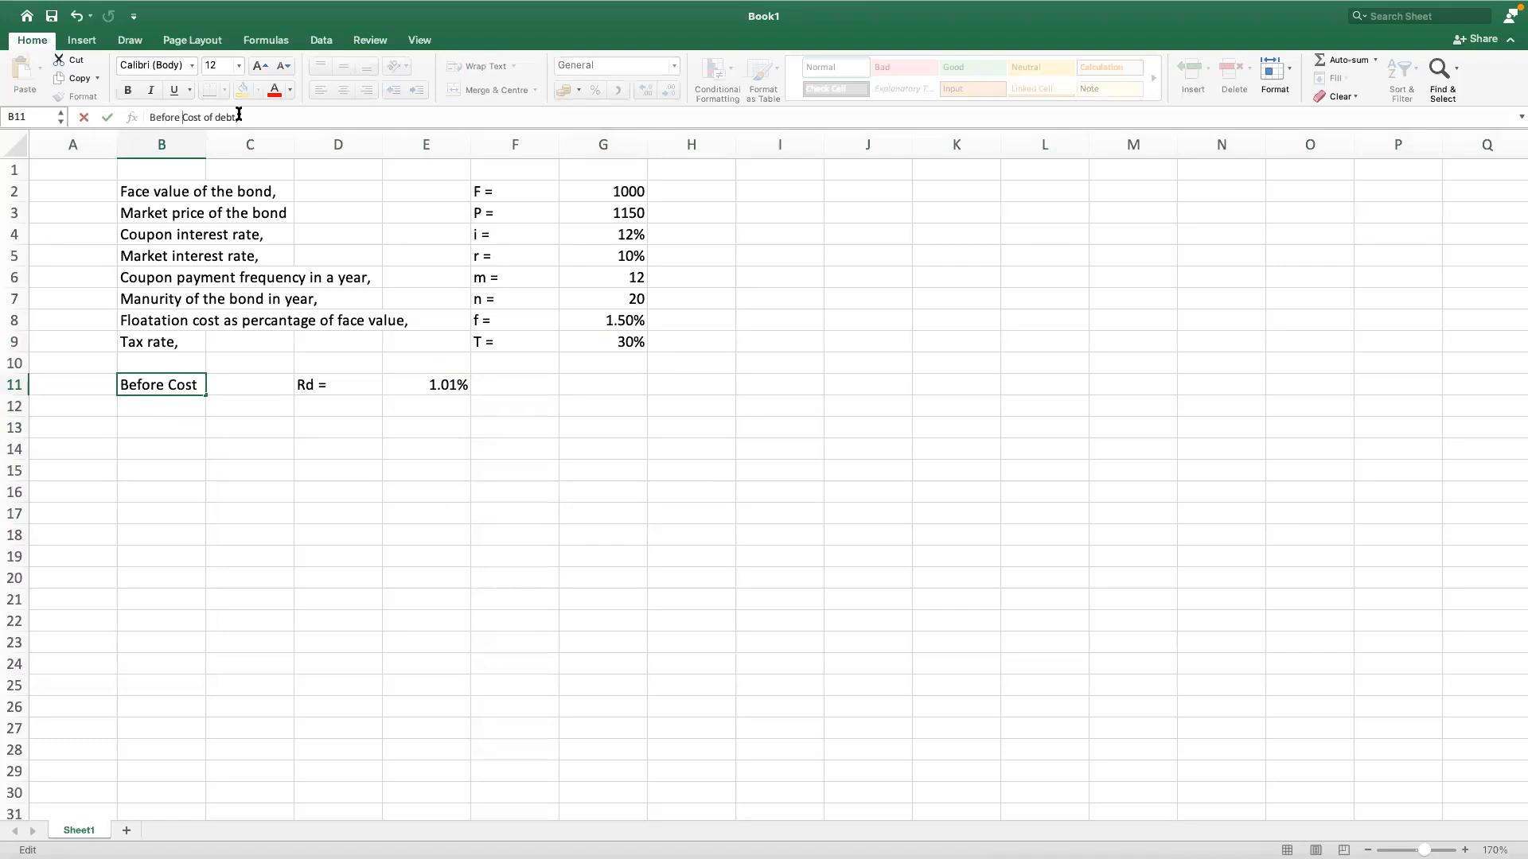
pyautogui.write('tax')
pyautogui.hotkey('shift', 'Right')
pyautogui.write('c')
pyautogui.press('Return')
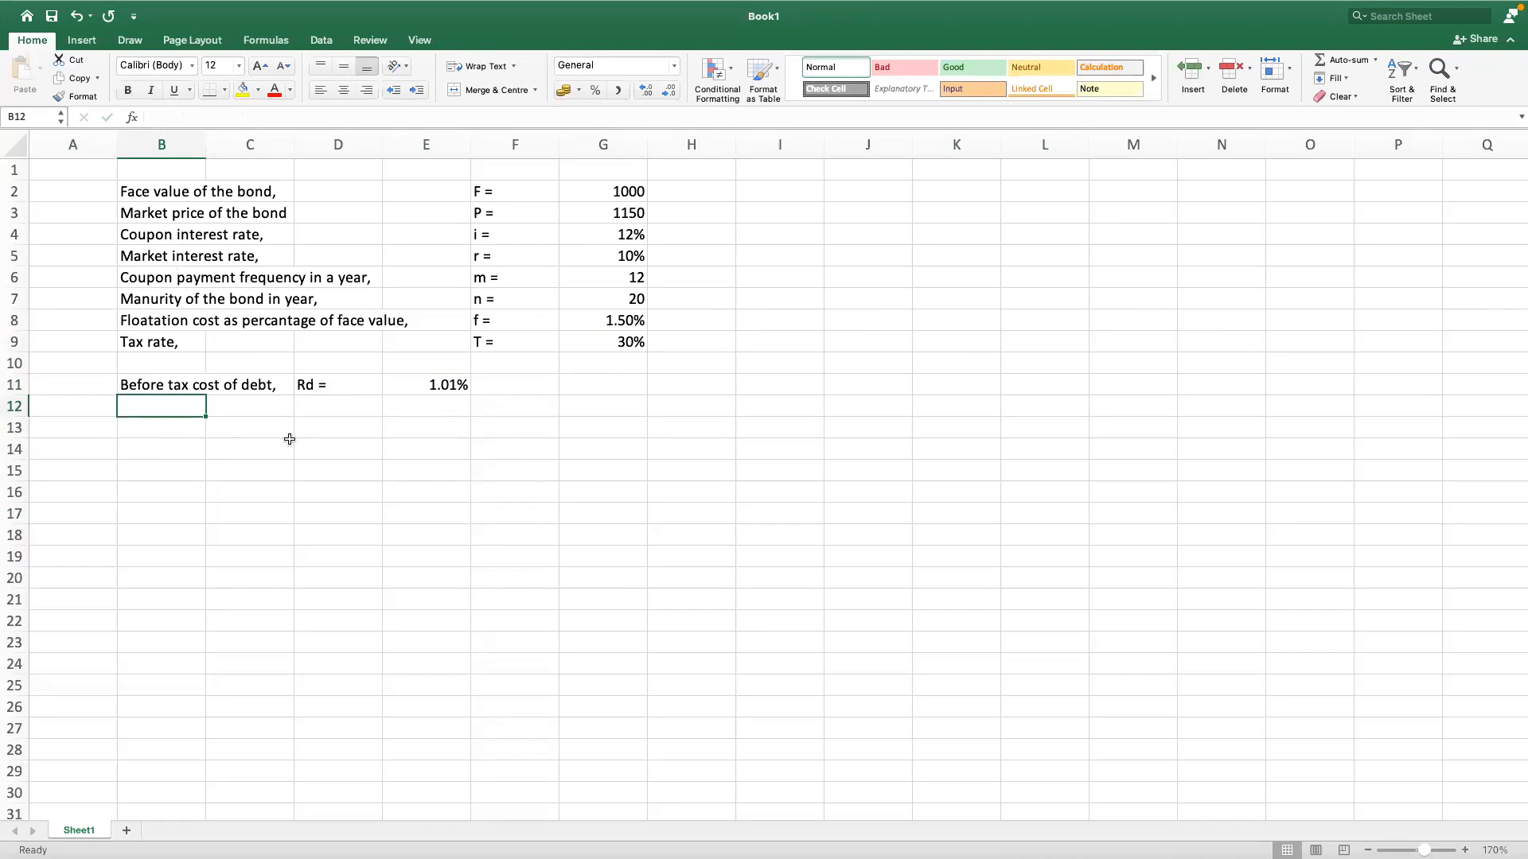
# Step: Enter the label "After tax cost of debt," in cell B12
pyautogui.write('After tax cost of')
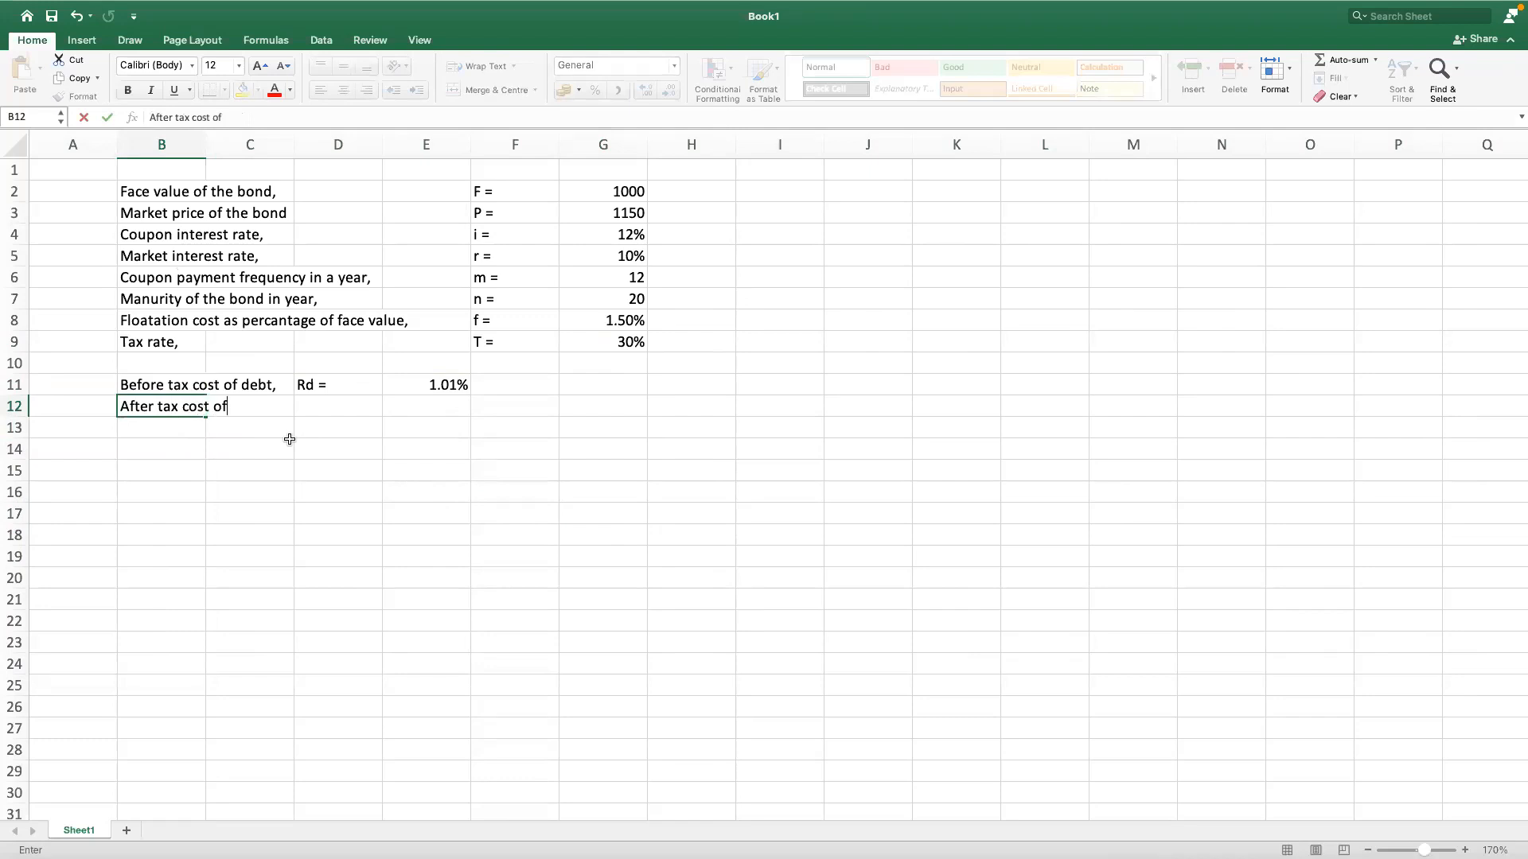
pyautogui.write(' debt,')
pyautogui.press('Tab')
pyautogui.press('Tab')
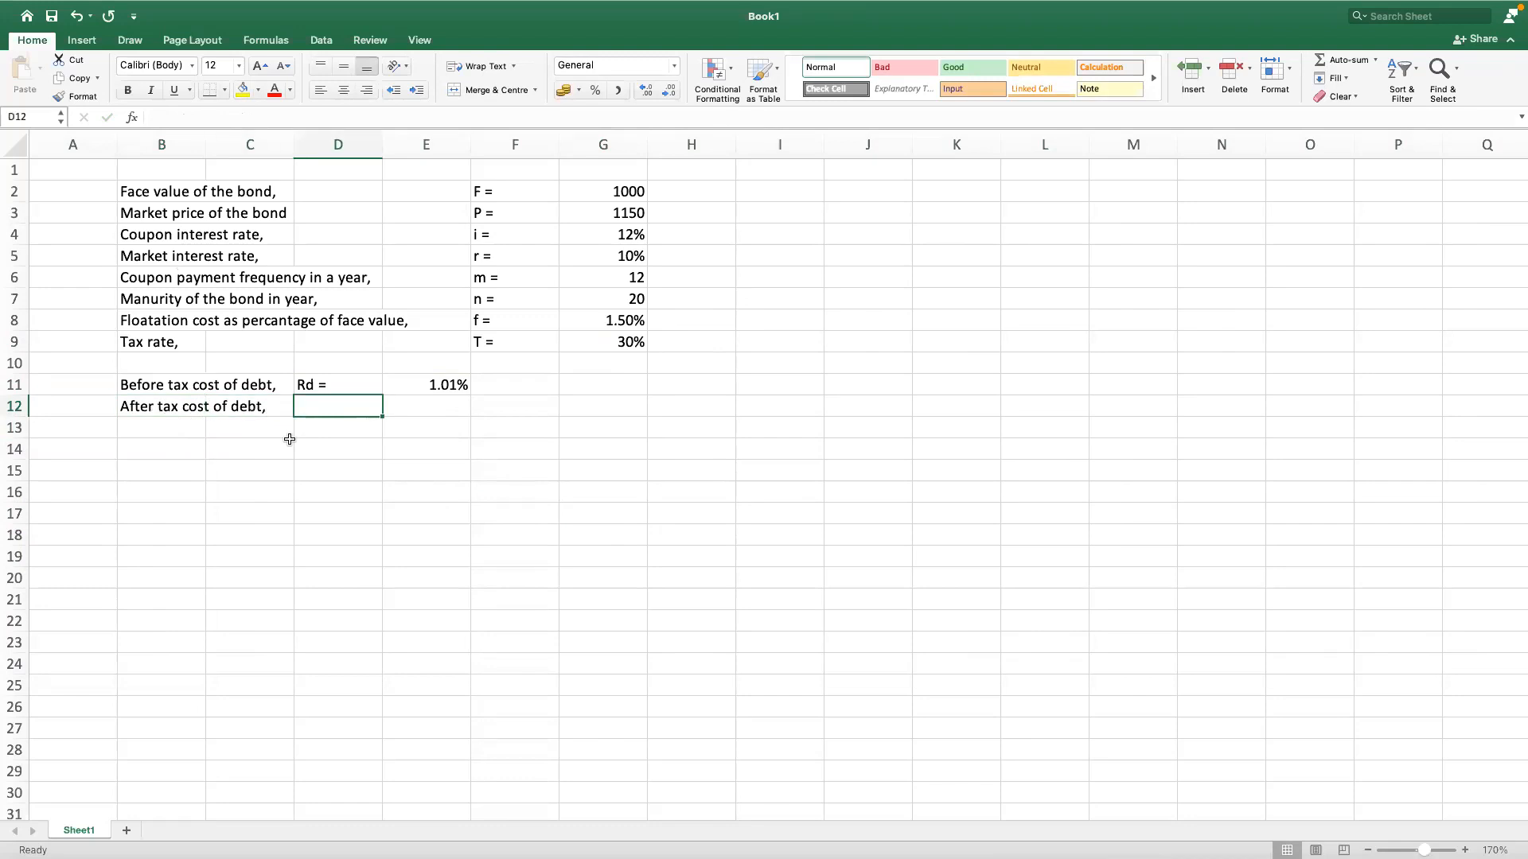
# Step: Enter the symbol "Rd* =" for the after tax cost of debt in cell D12
pyautogui.write('Rd')
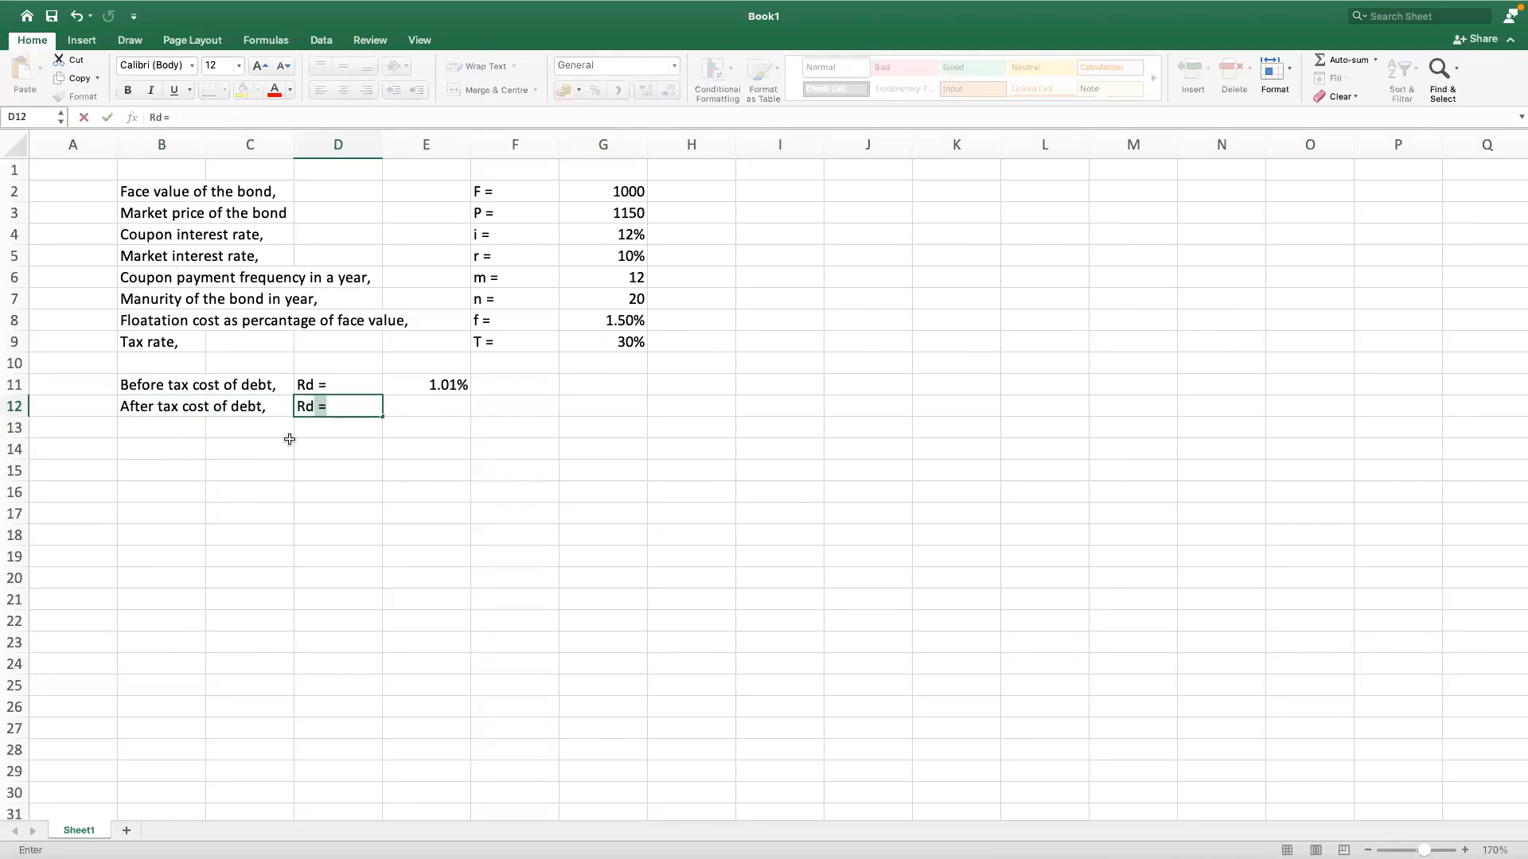
pyautogui.write('* =')
pyautogui.press('Return')
pyautogui.press('Up')
pyautogui.press('Right')
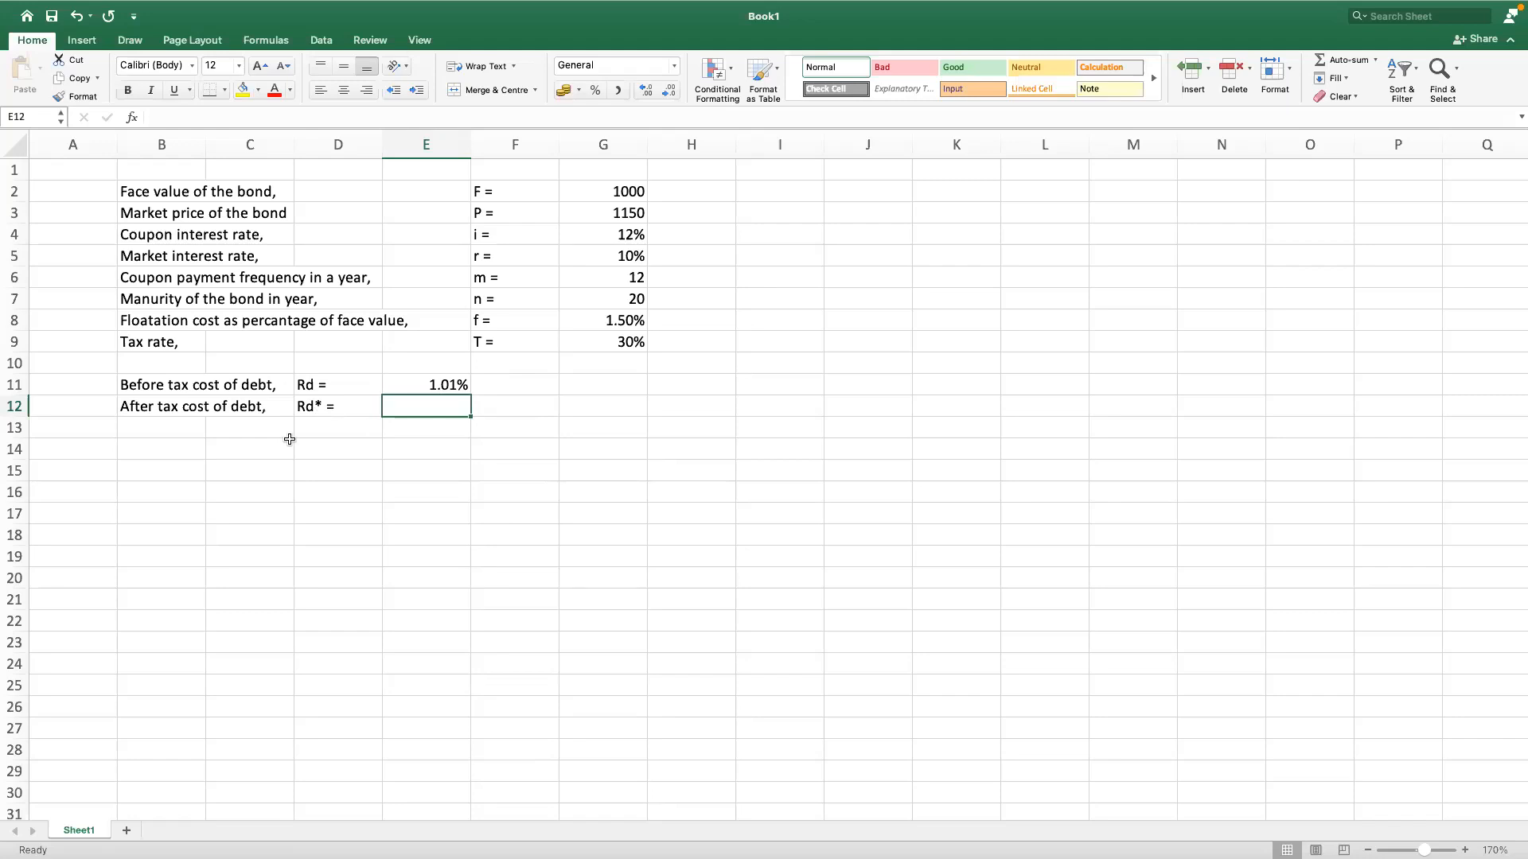
# Step: Calculate the after tax cost of debt in cell E12 with the formula =E11*(1-G9)
pyautogui.write('=')
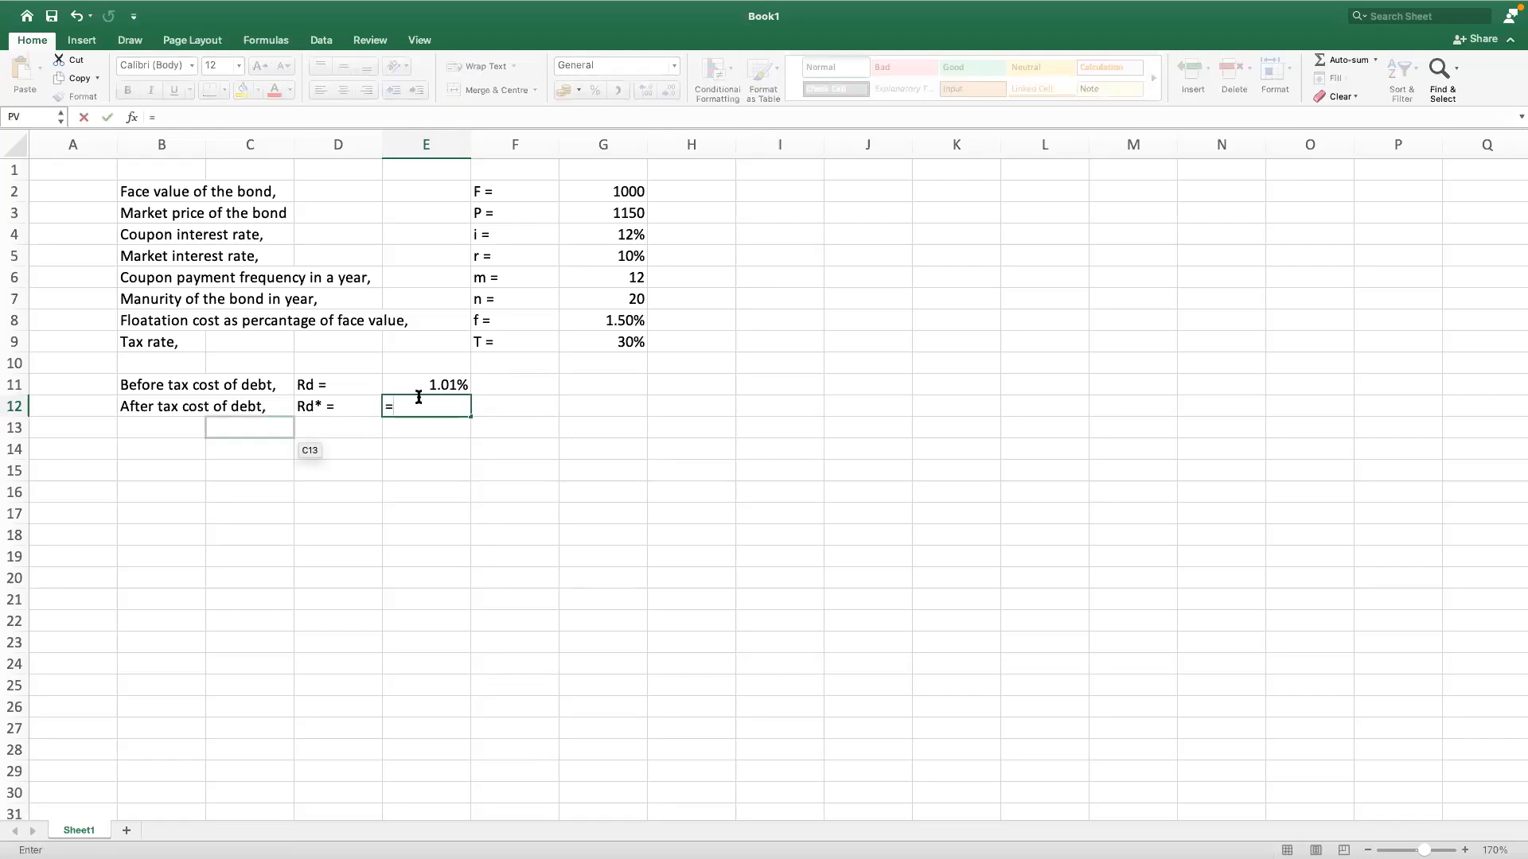
pyautogui.press('Up')
pyautogui.write('*(1-')
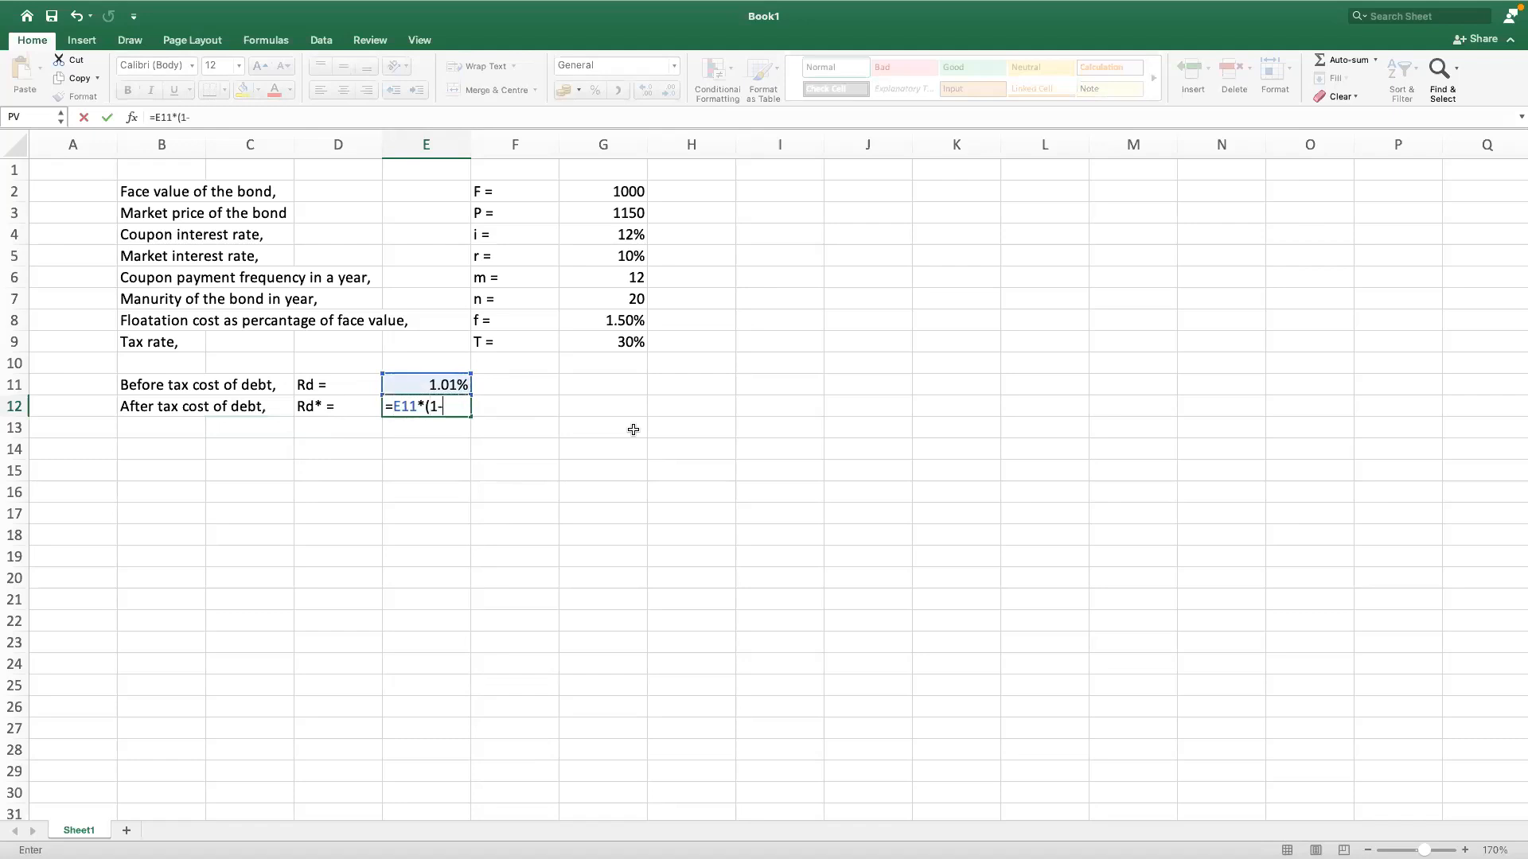
pyautogui.click(628, 341)
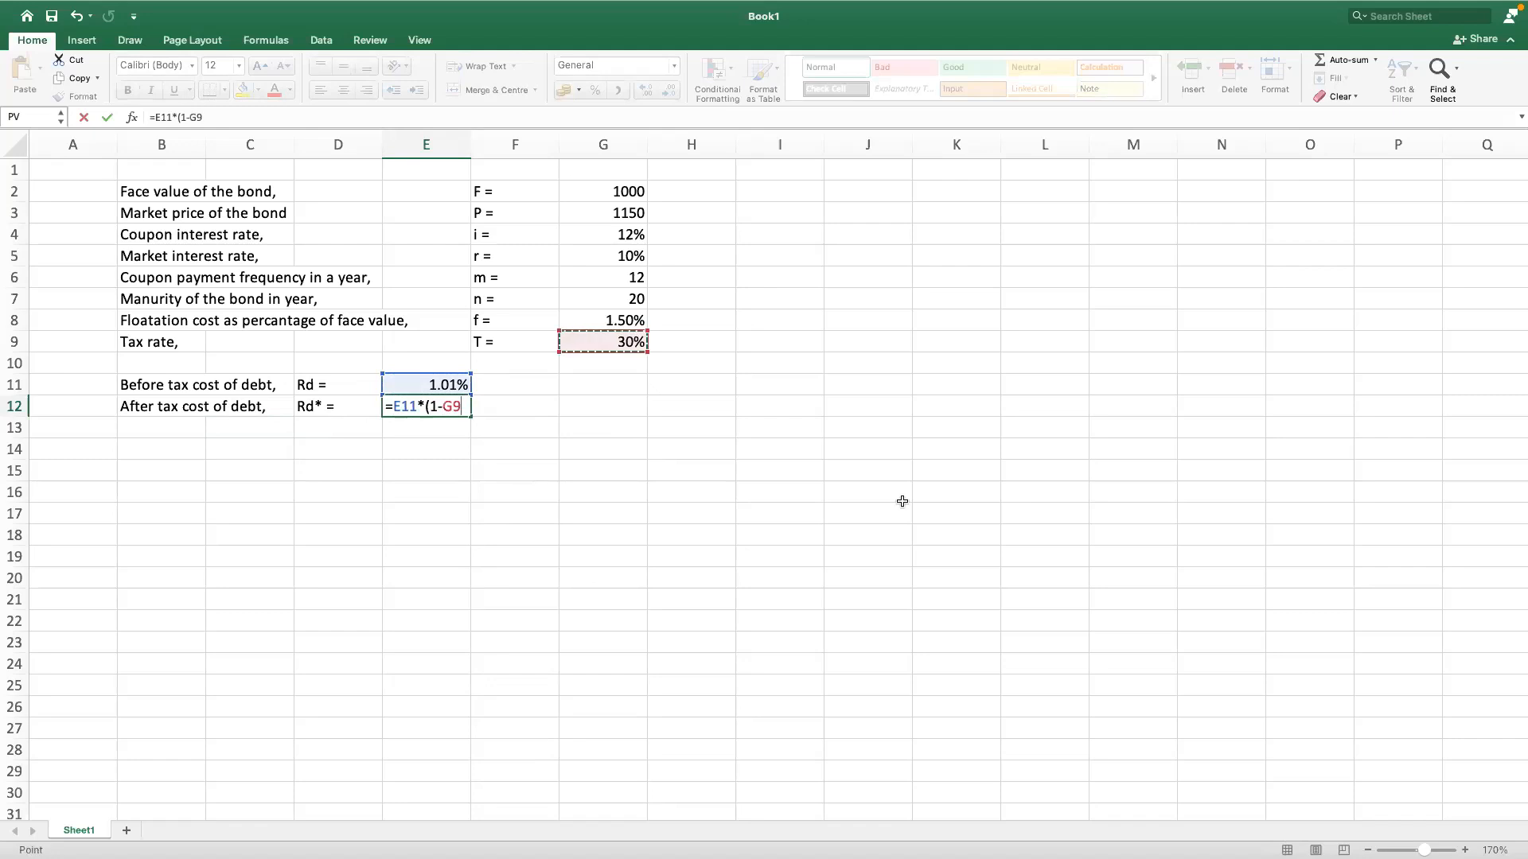
pyautogui.write(')')
pyautogui.press('Return')
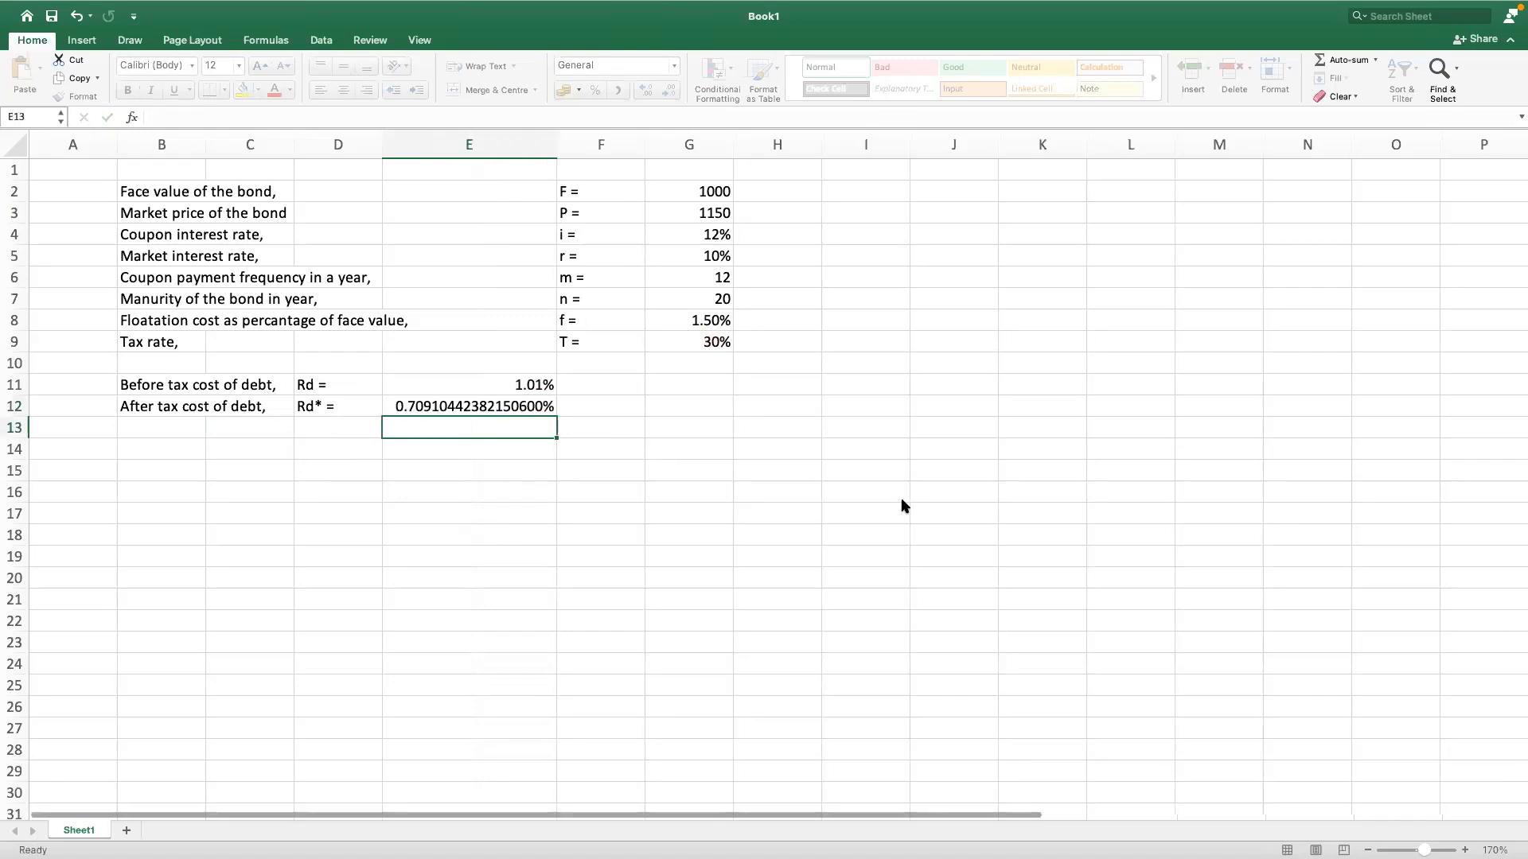
# Step: Reduce the after tax cost of debt in cell E12 to two decimal places
pyautogui.click(512, 407)
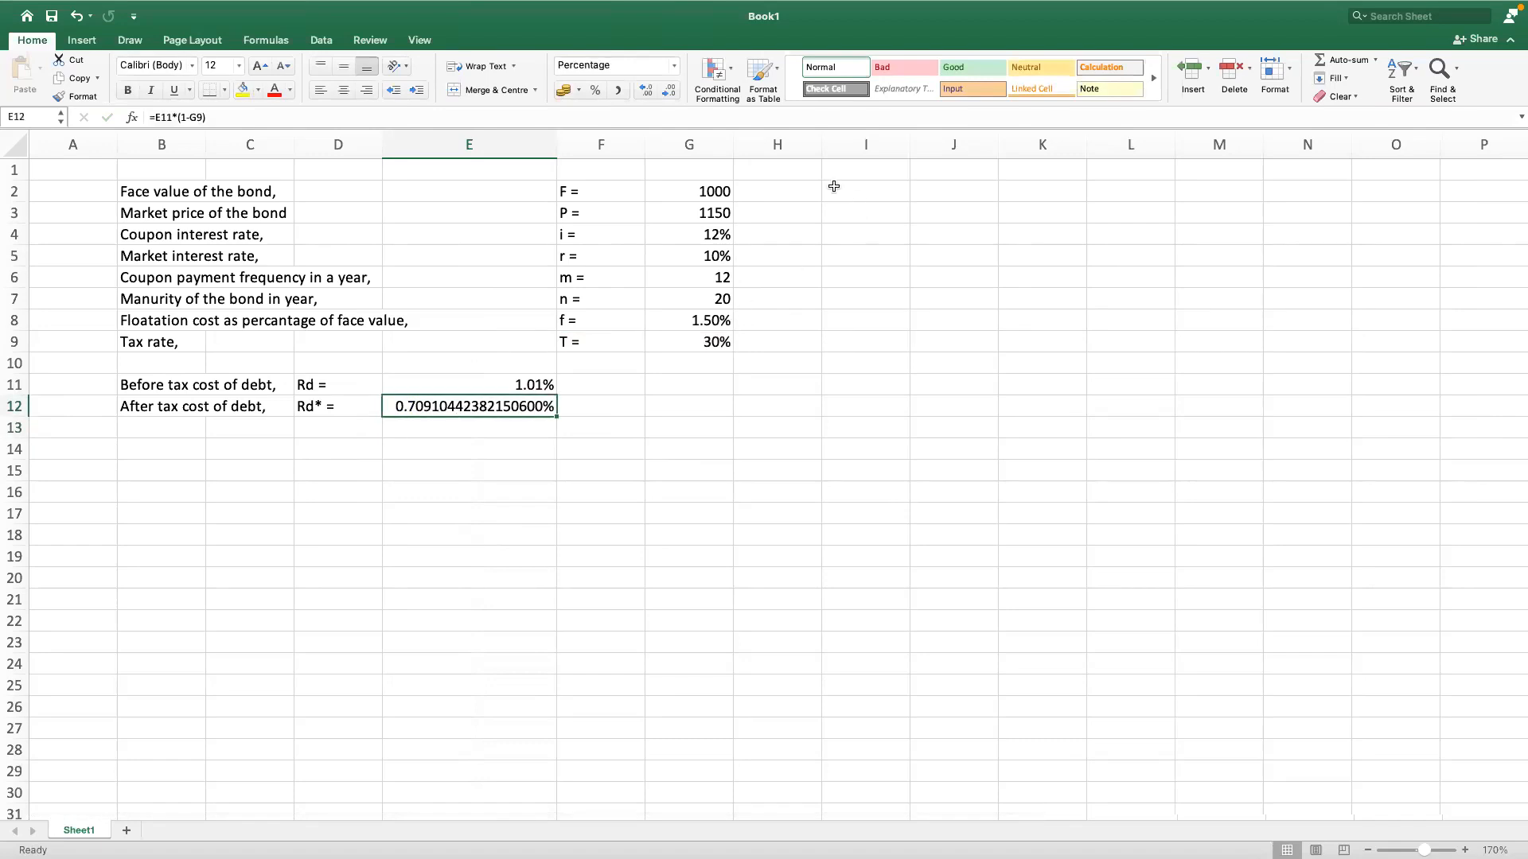
pyautogui.click(646, 91)
pyautogui.click(668, 91)
pyautogui.click(669, 91)
pyautogui.click(668, 91)
pyautogui.click(669, 91)
pyautogui.click(668, 90)
pyautogui.click(669, 91)
pyautogui.doubleClick(668, 91)
pyautogui.doubleClick(669, 91)
pyautogui.doubleClick(669, 91)
pyautogui.click(668, 90)
pyautogui.doubleClick(668, 91)
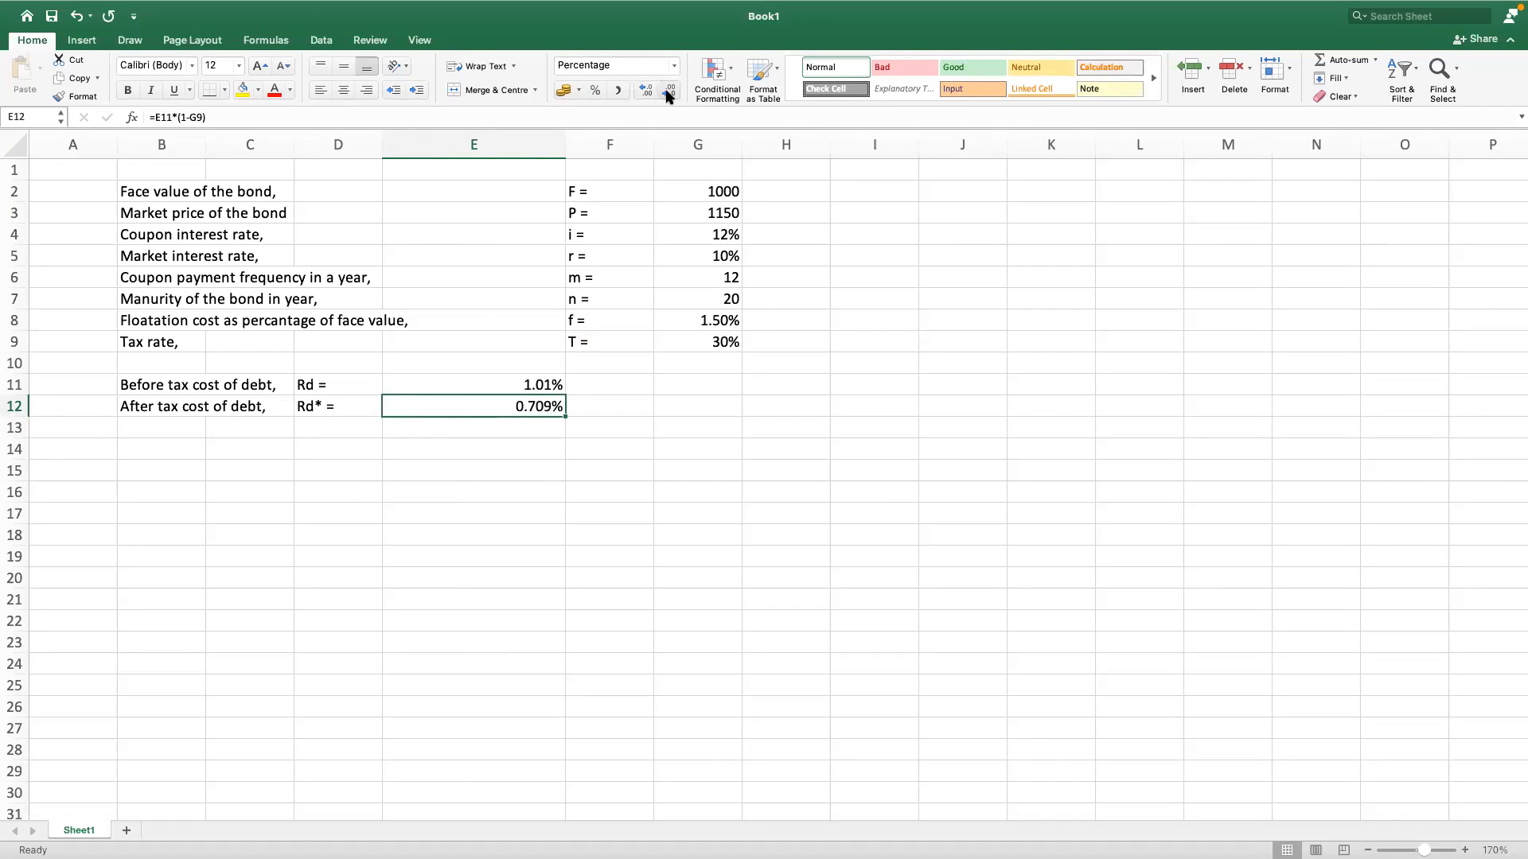
pyautogui.click(669, 92)
# Step: Narrow column E to about the same width as its neighbouring columns
pyautogui.moveTo(566, 146); pyautogui.dragTo(475, 144)
pyautogui.click(565, 146)
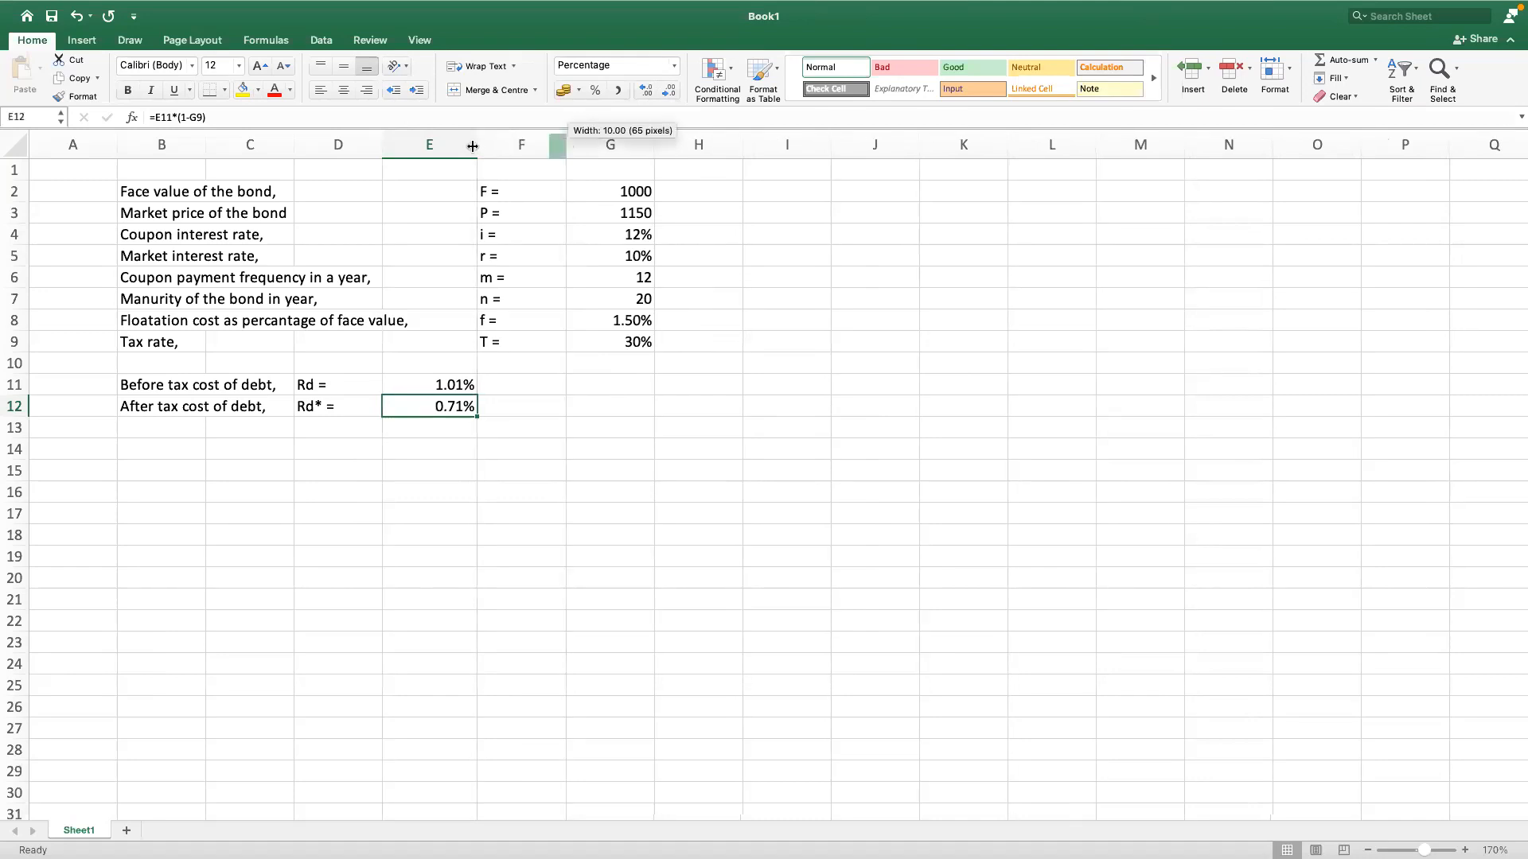
pyautogui.moveTo(473, 145); pyautogui.dragTo(467, 148)
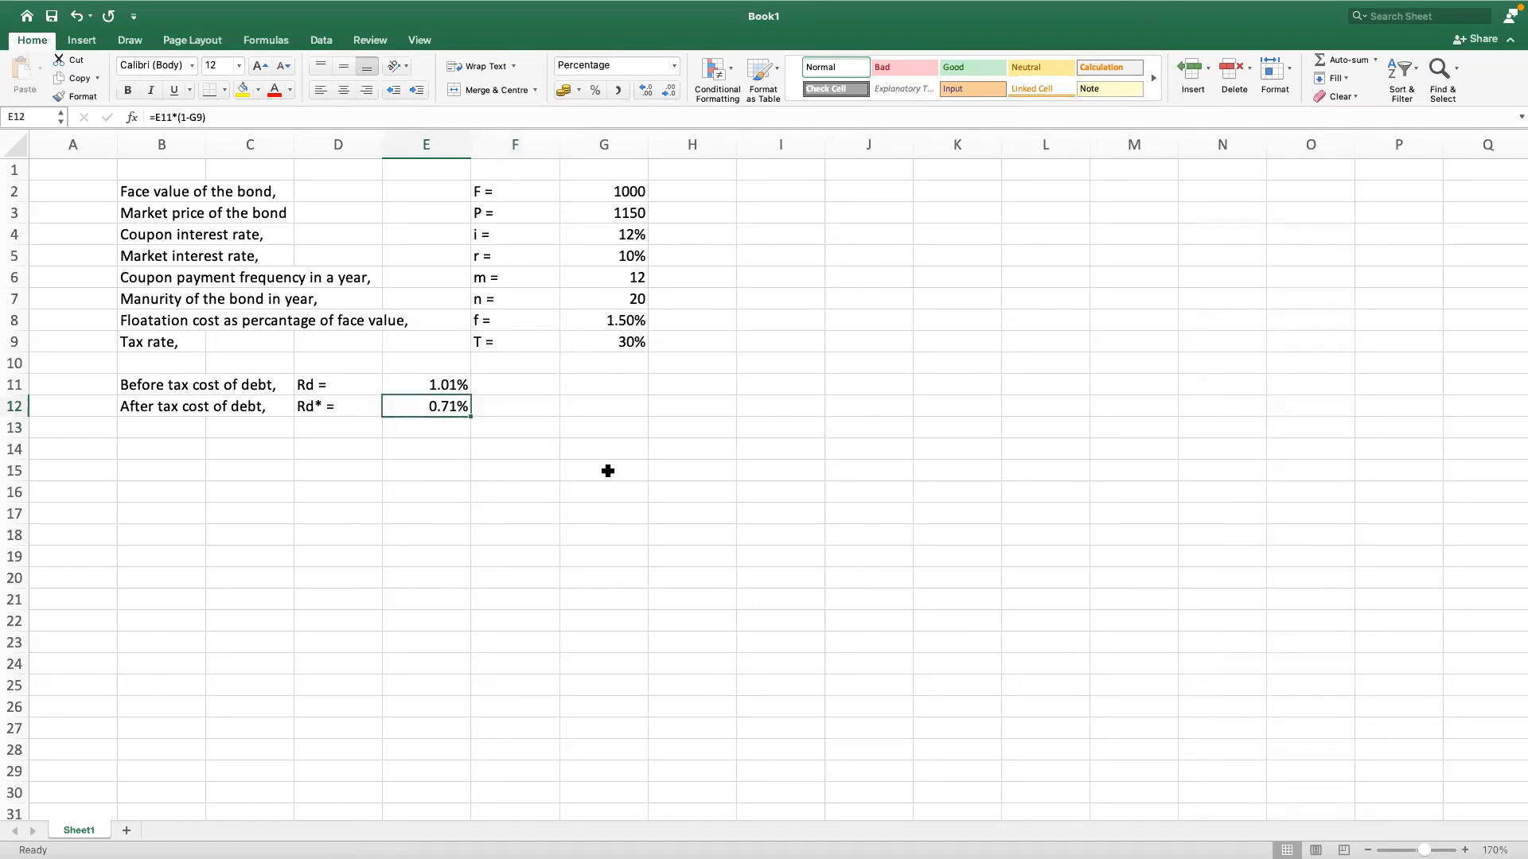
# Step: Annualise the before tax cost of debt in cell E11 by multiplying the RATE formula by the payment frequency in G6
pyautogui.click(410, 386)
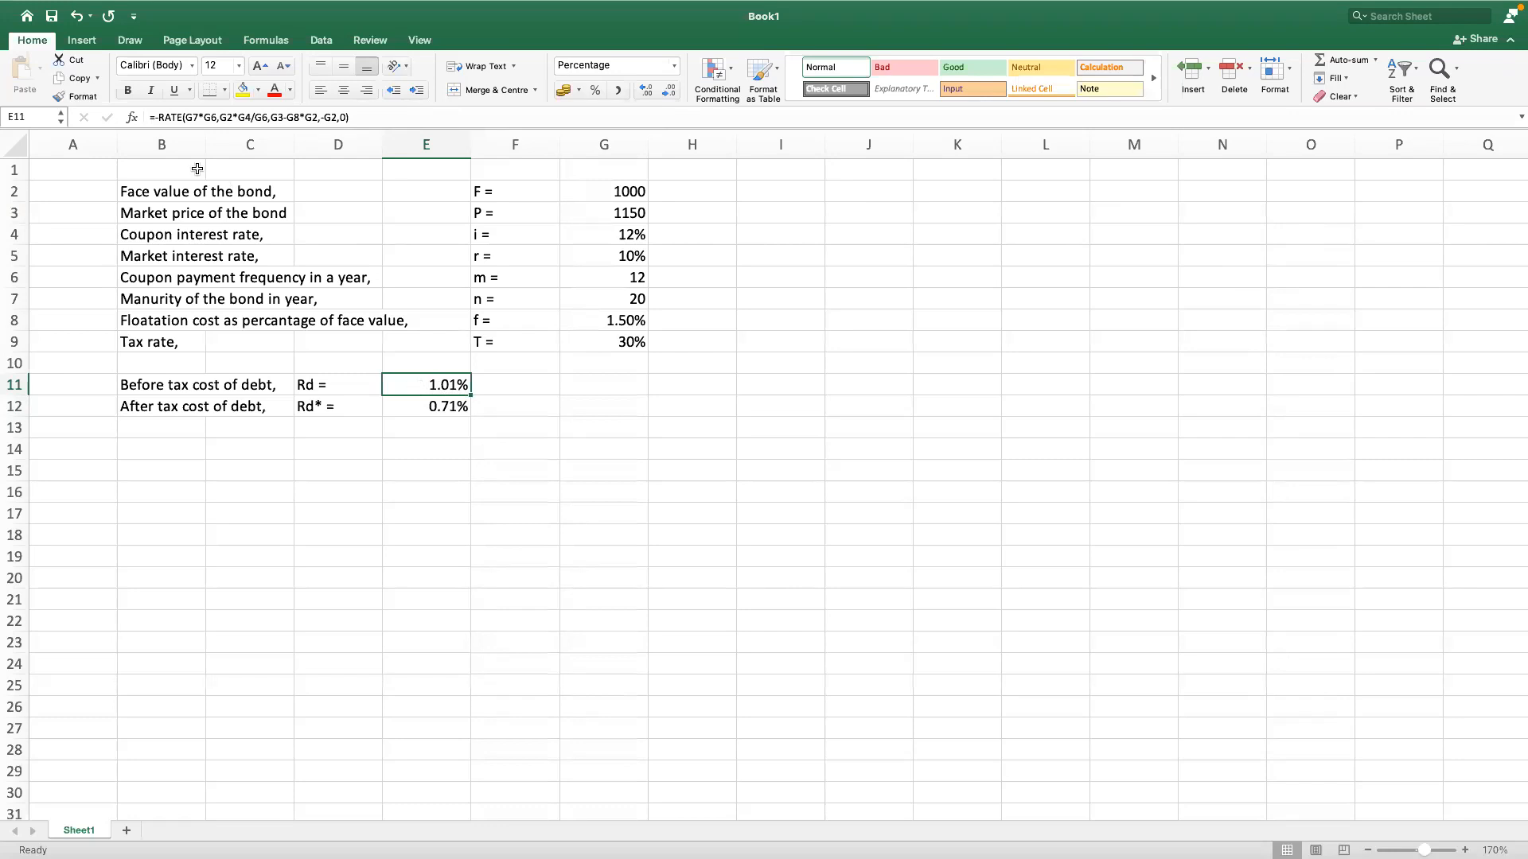
pyautogui.click(356, 117)
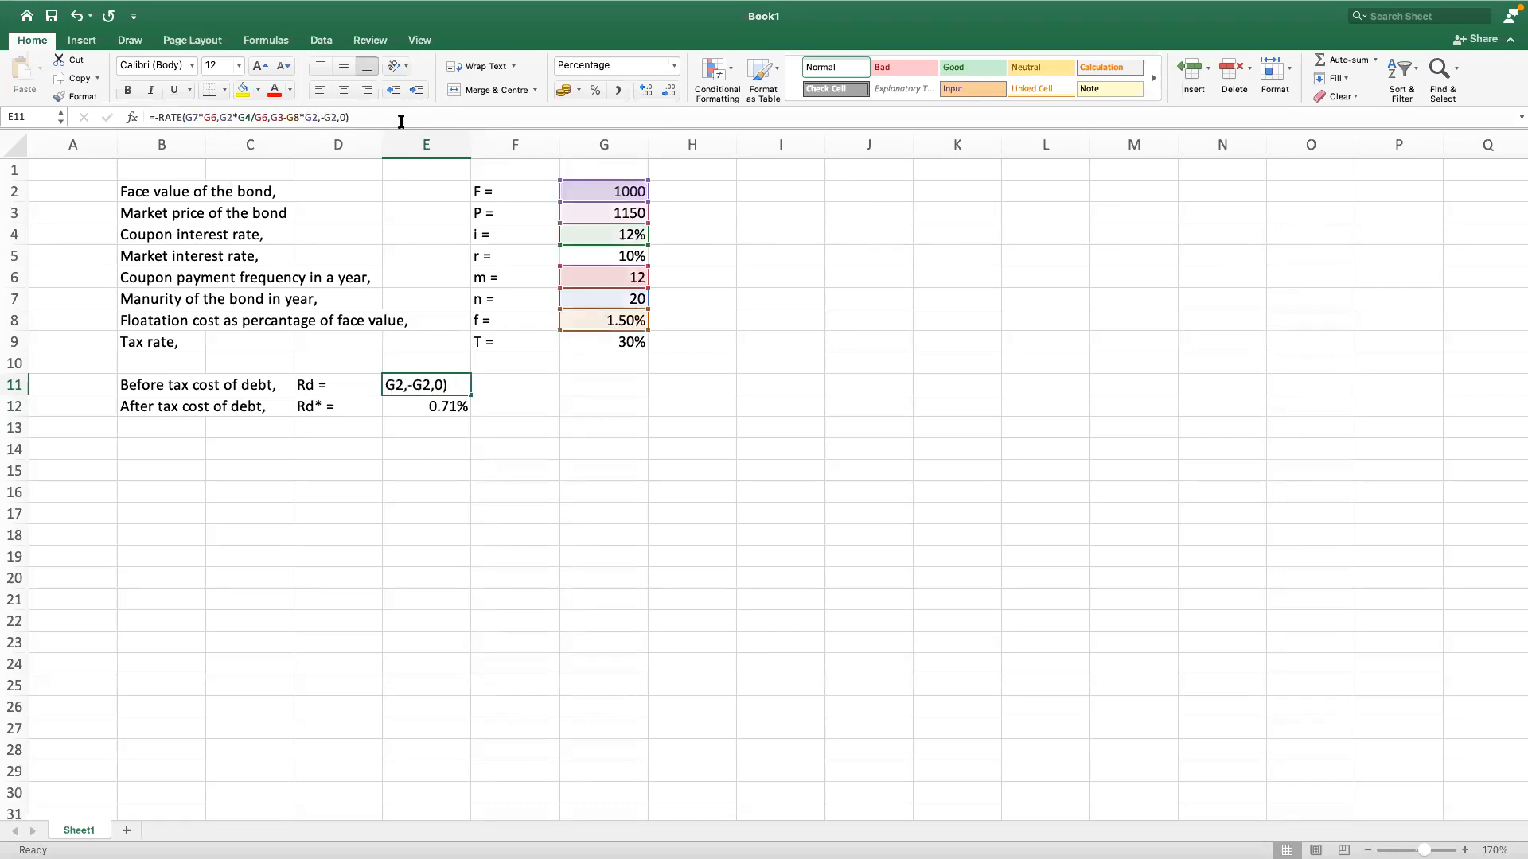
pyautogui.write('*')
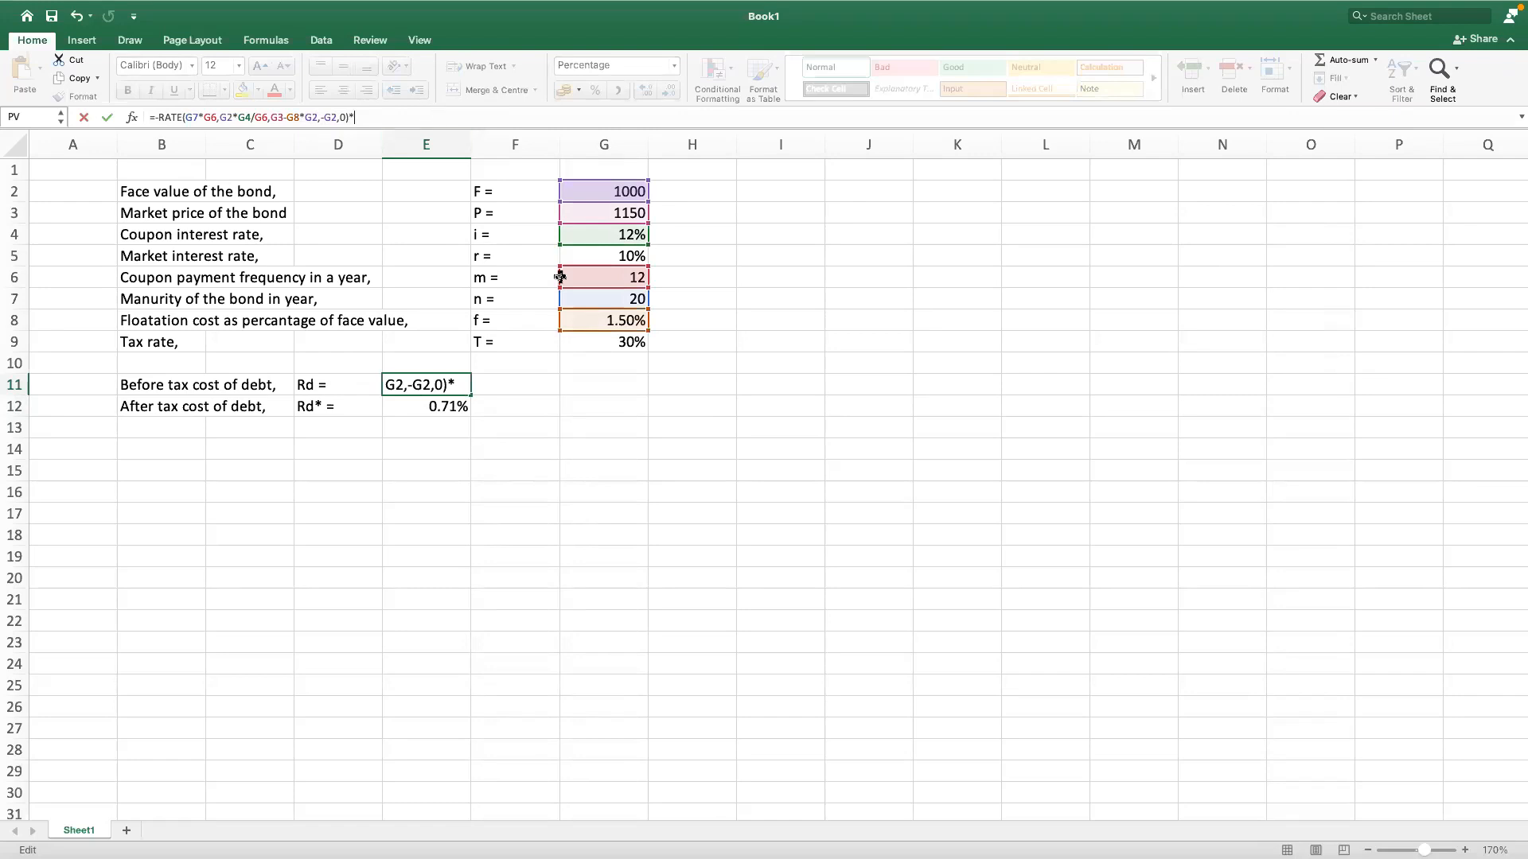
pyautogui.click(614, 277)
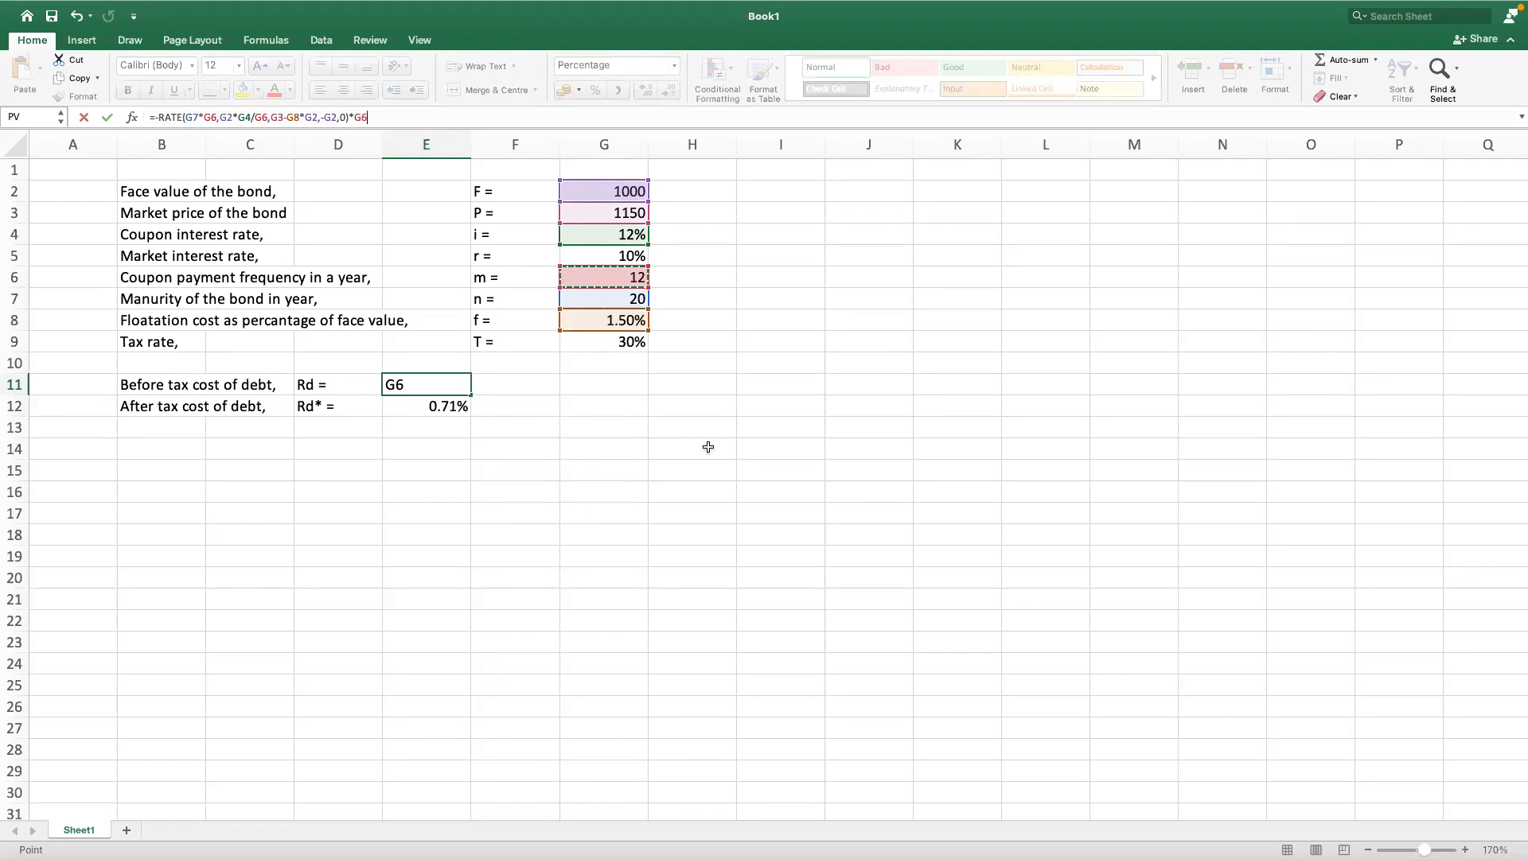
pyautogui.press('Return')
pyautogui.click(448, 390)
pyautogui.click(456, 408)
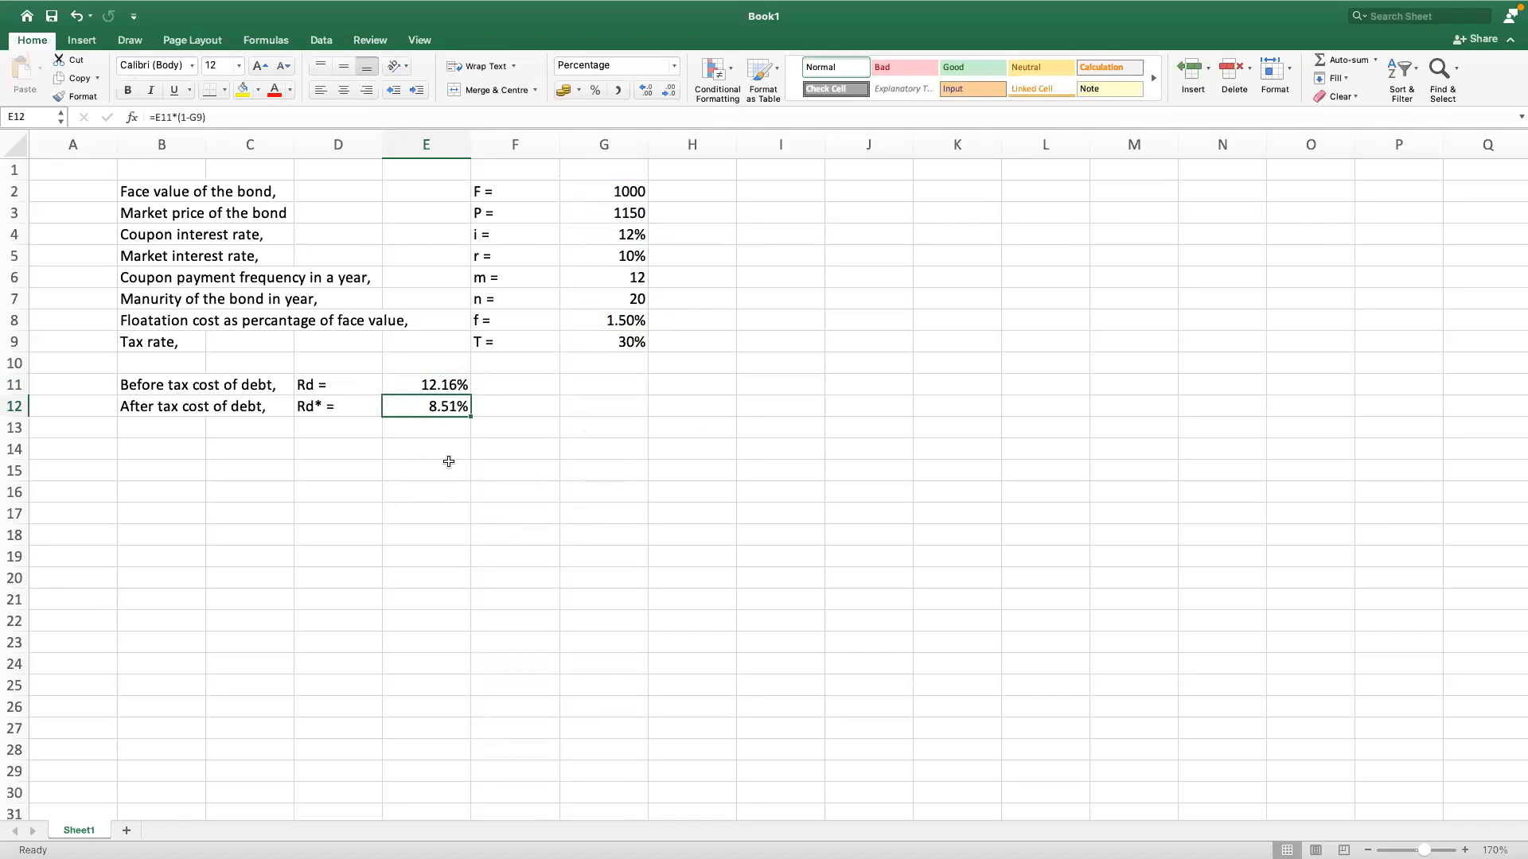
# Step: Review the RATE arguments and the G6 multiplier in the E11 formula without changing it
pyautogui.click(430, 385)
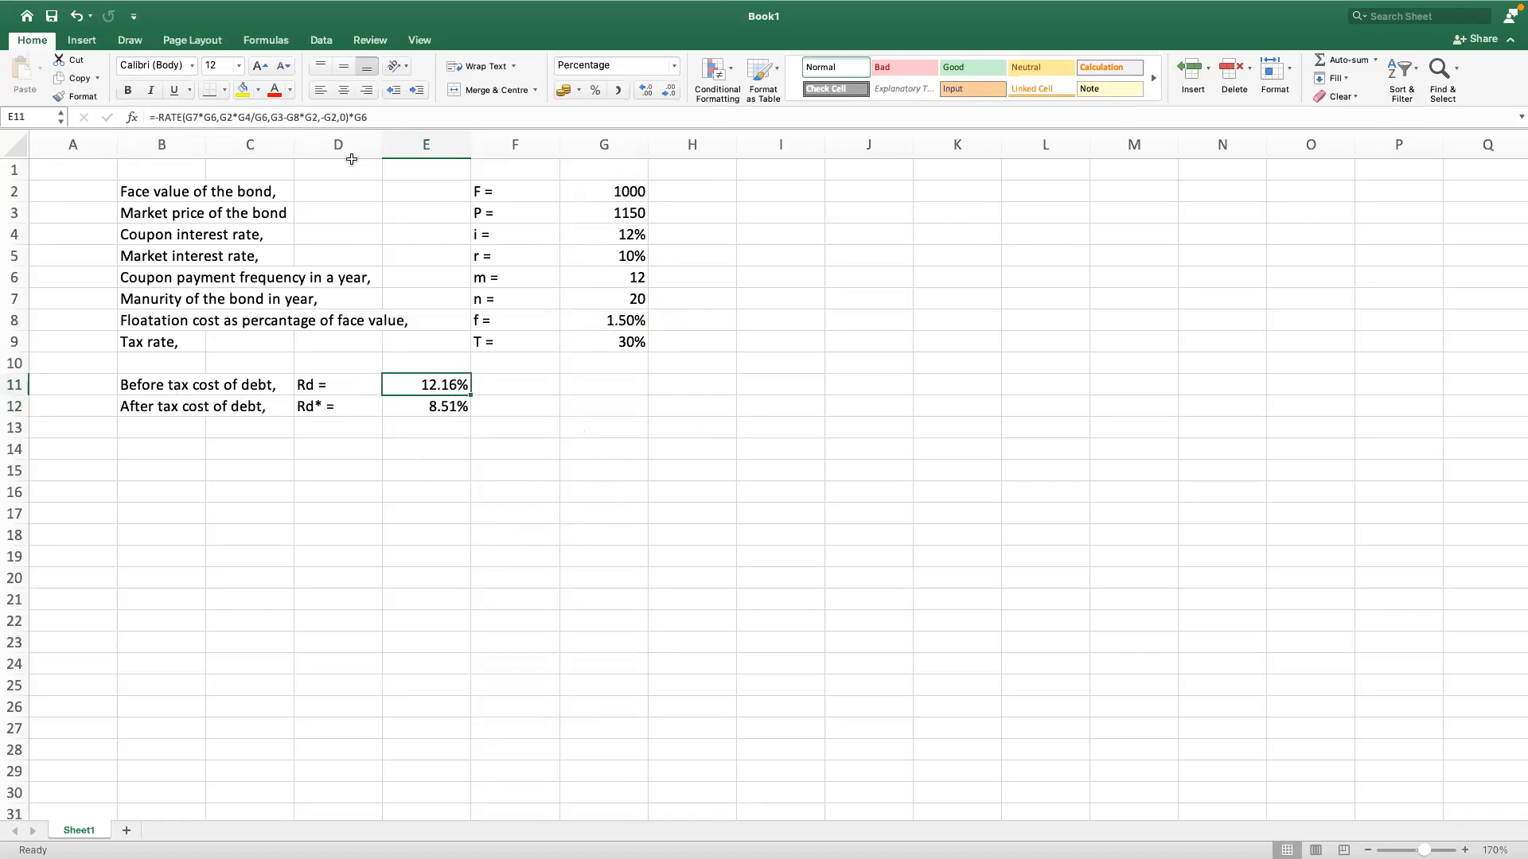
pyautogui.click(354, 118)
pyautogui.doubleClick(355, 117)
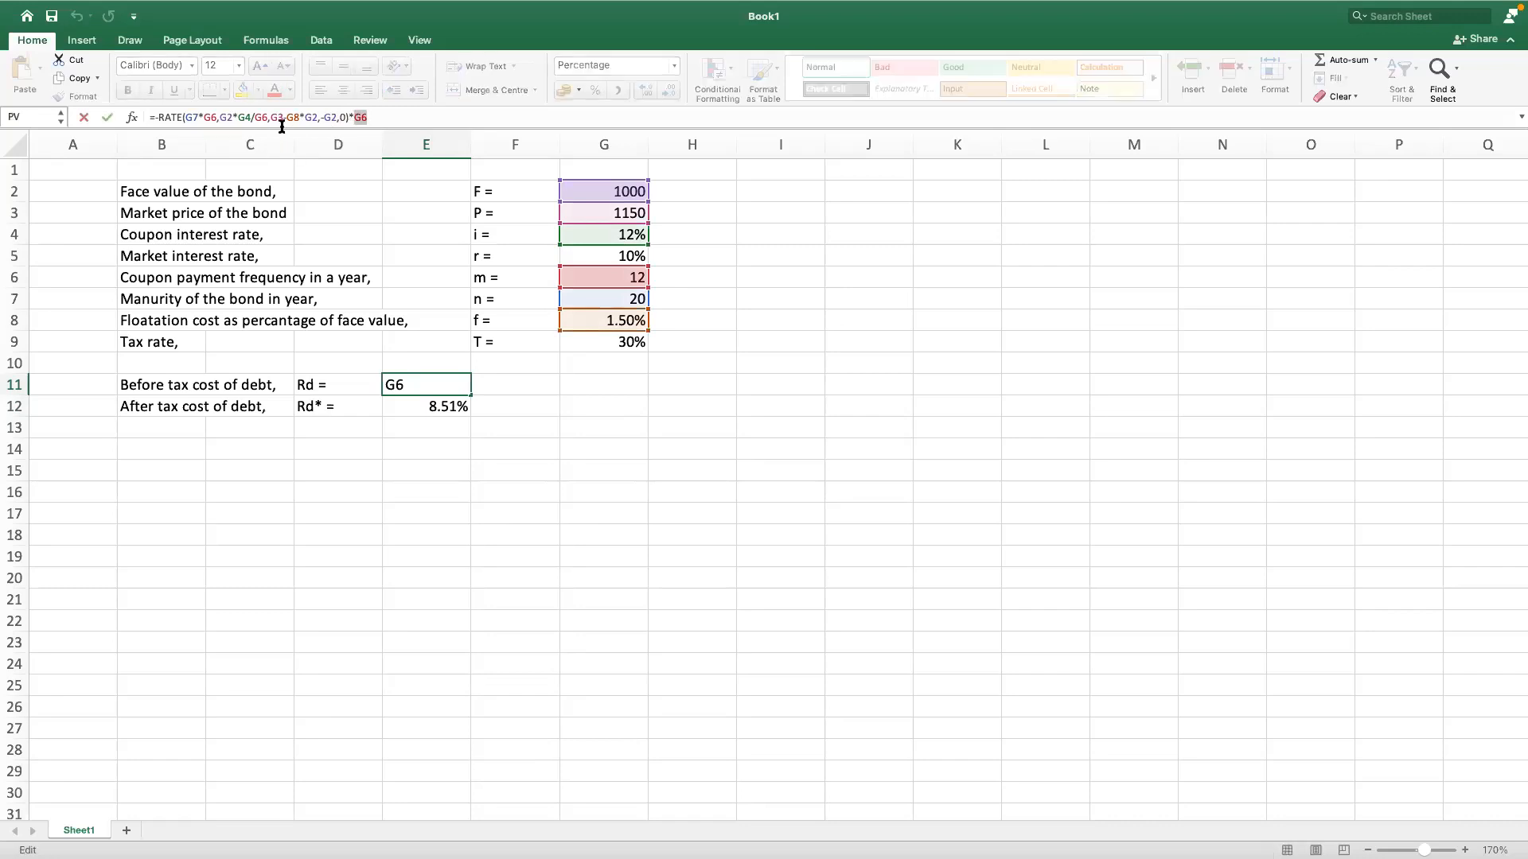
pyautogui.click(186, 117)
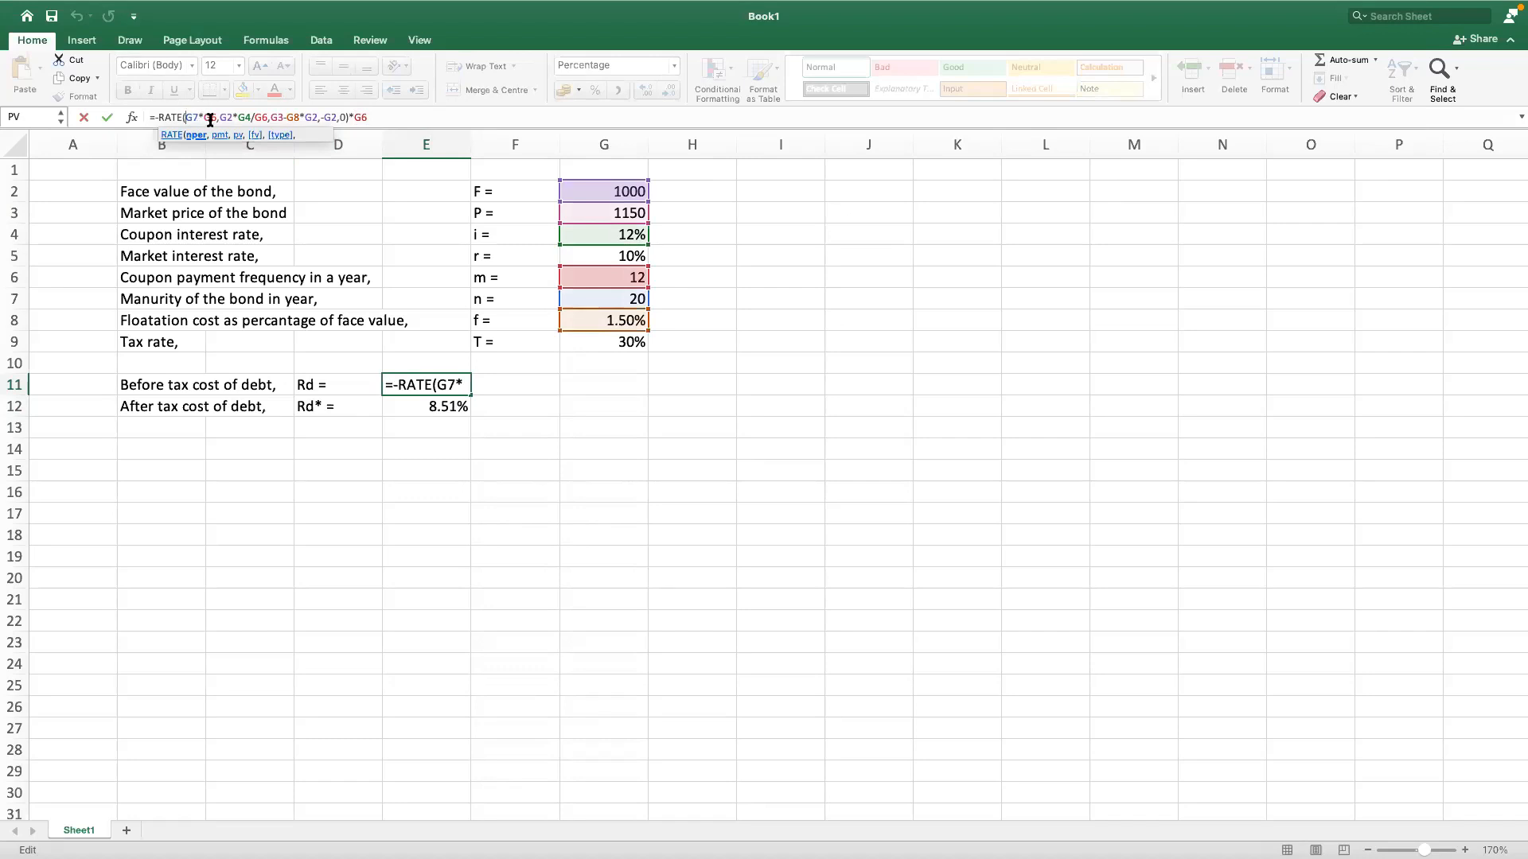
pyautogui.click(348, 117)
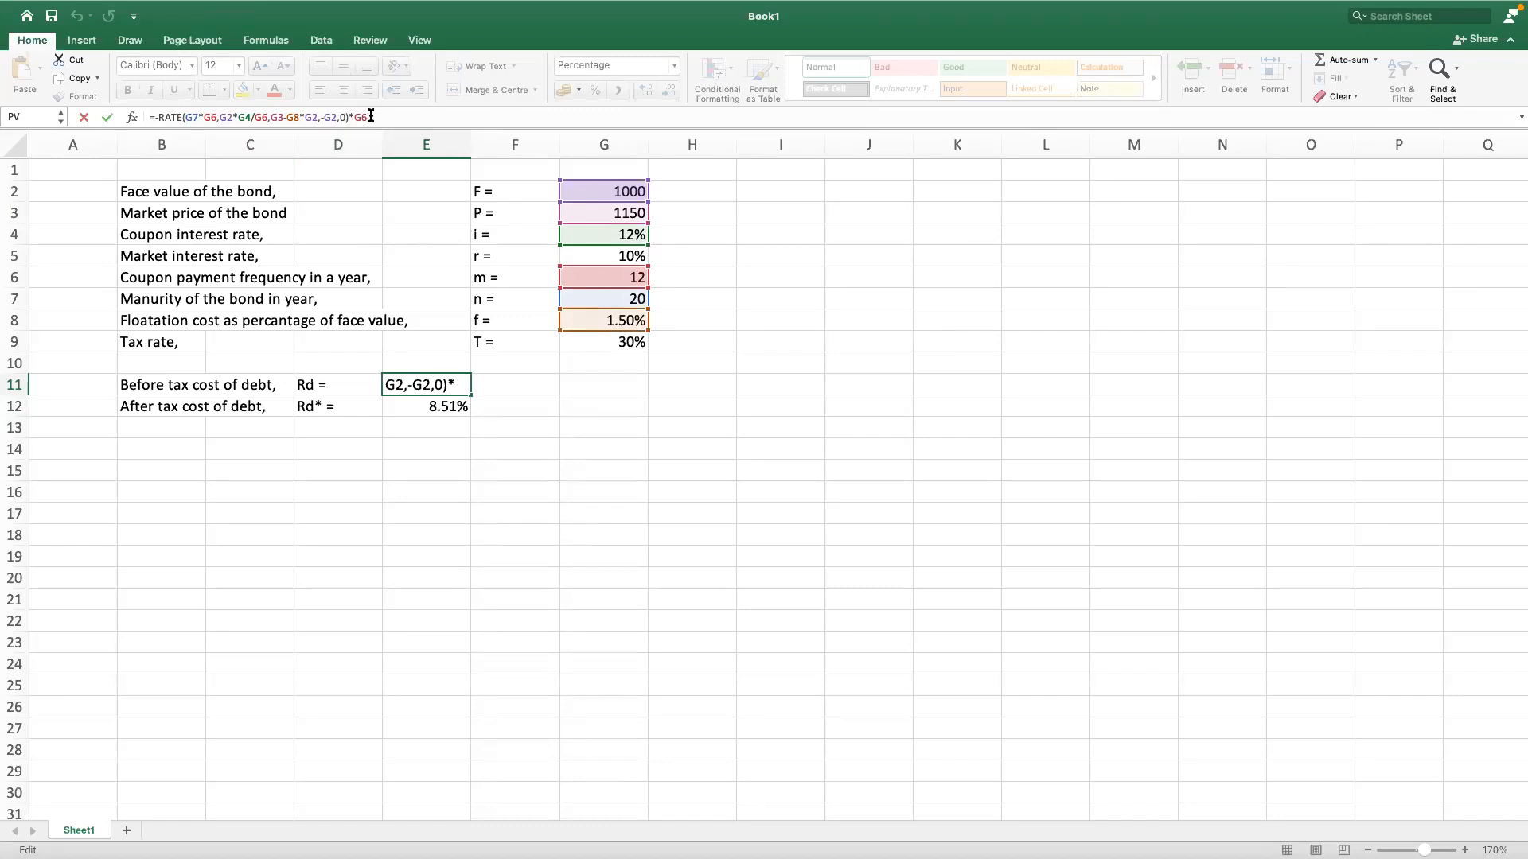
pyautogui.click(370, 117)
pyautogui.press('Return')
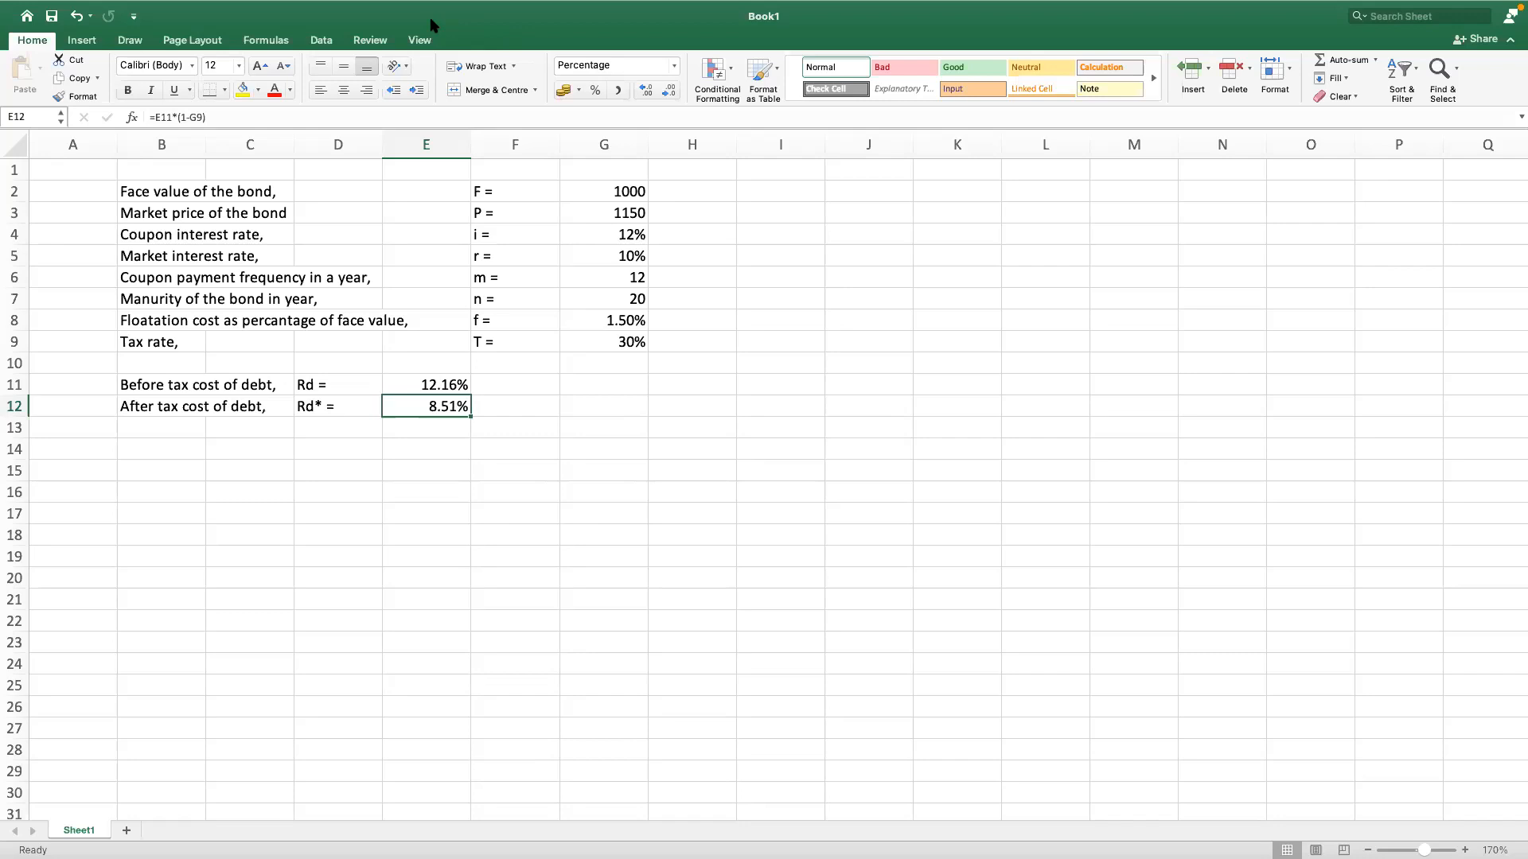
pyautogui.click(611, 614)
pyautogui.click(446, 530)
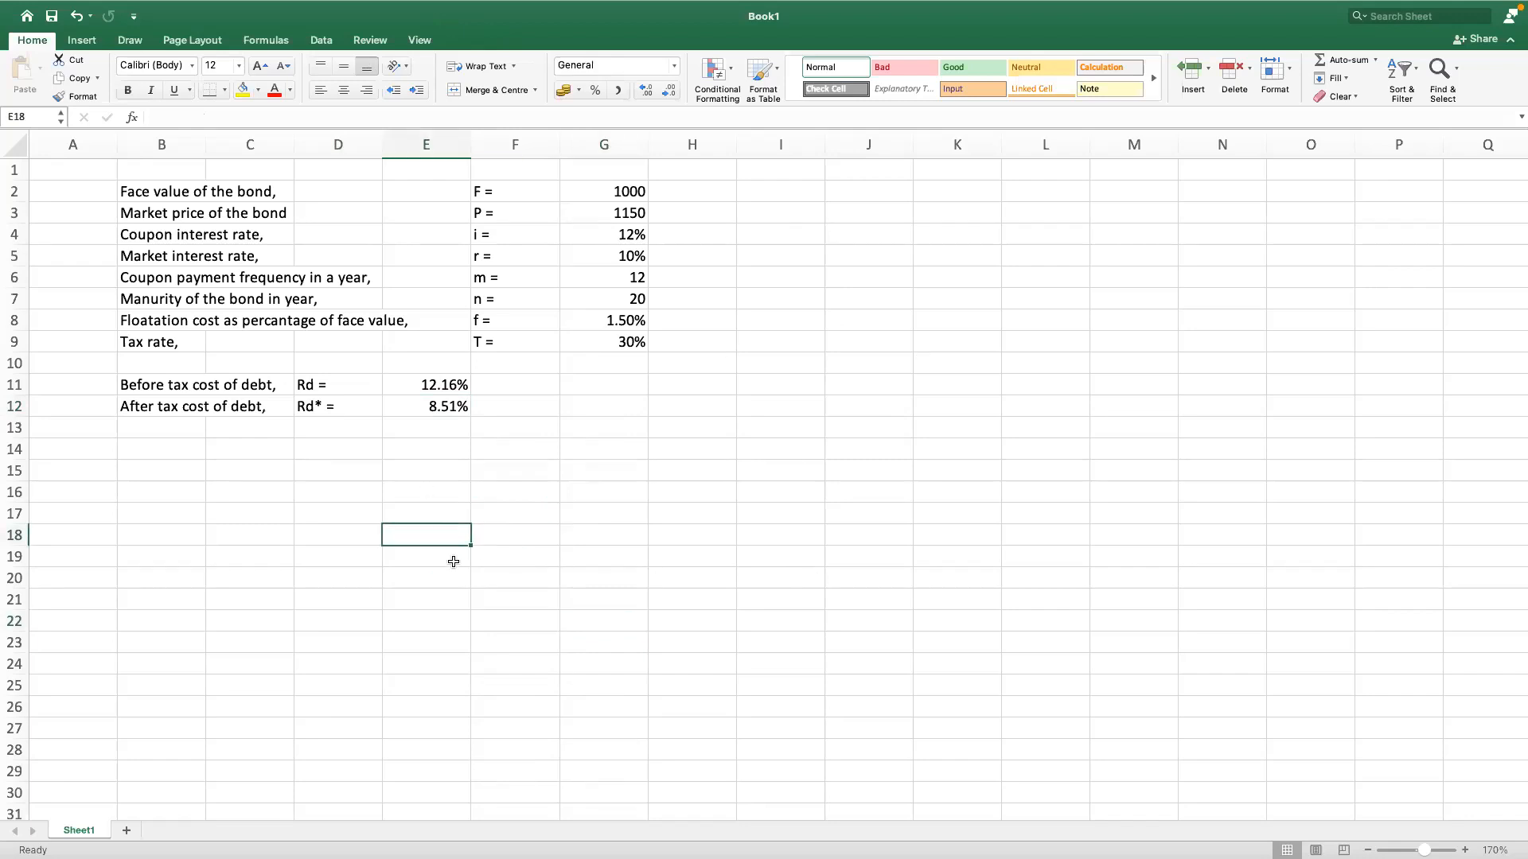
pyautogui.click(499, 511)
pyautogui.click(444, 487)
pyautogui.click(418, 446)
pyautogui.click(511, 446)
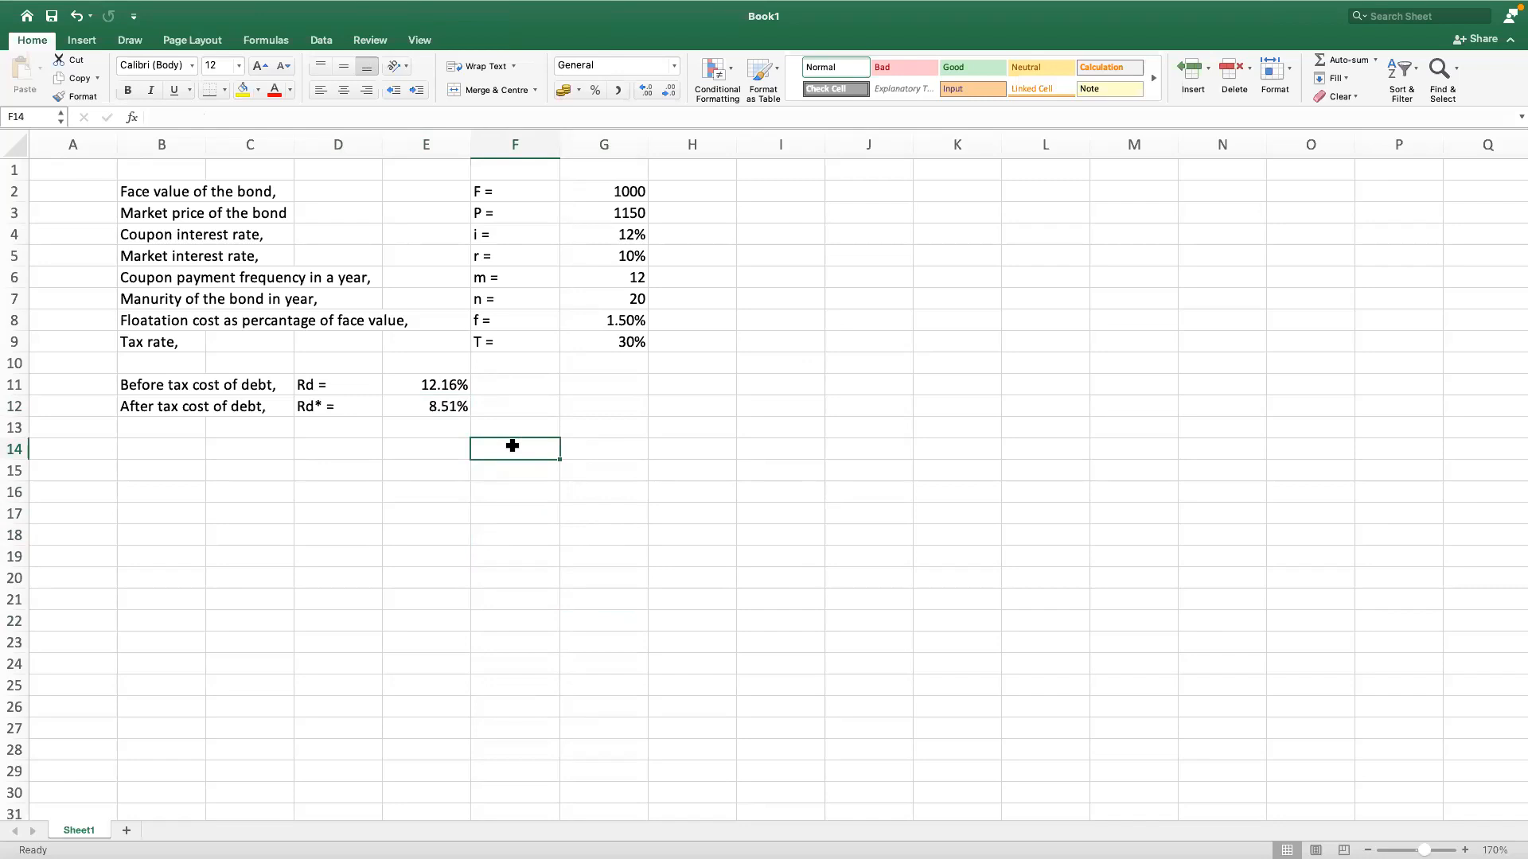
pyautogui.moveTo(718, 24)
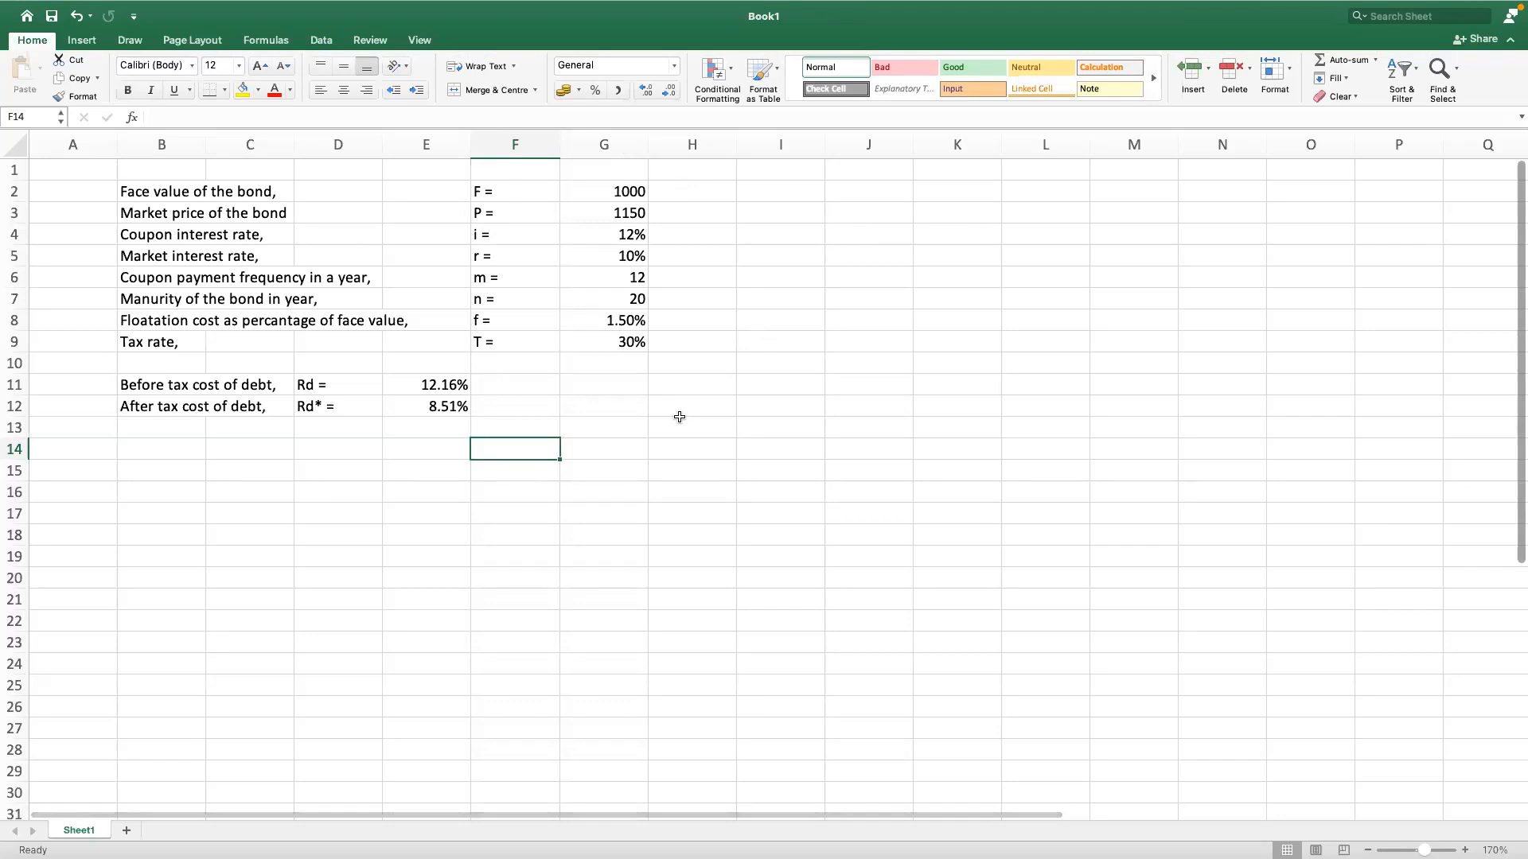
pyautogui.click(446, 385)
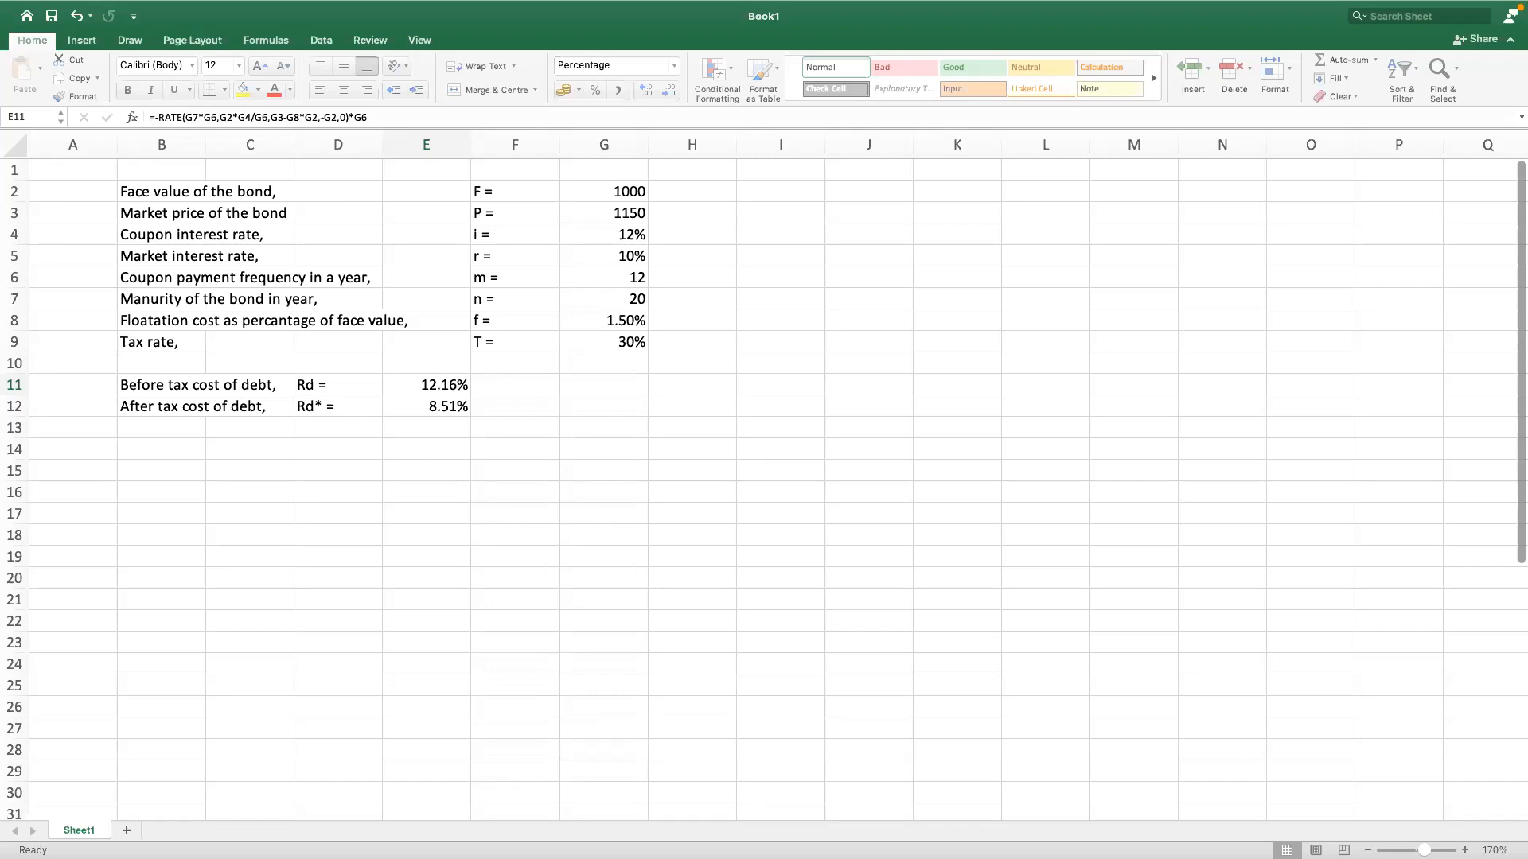
pyautogui.moveTo(122, 5)
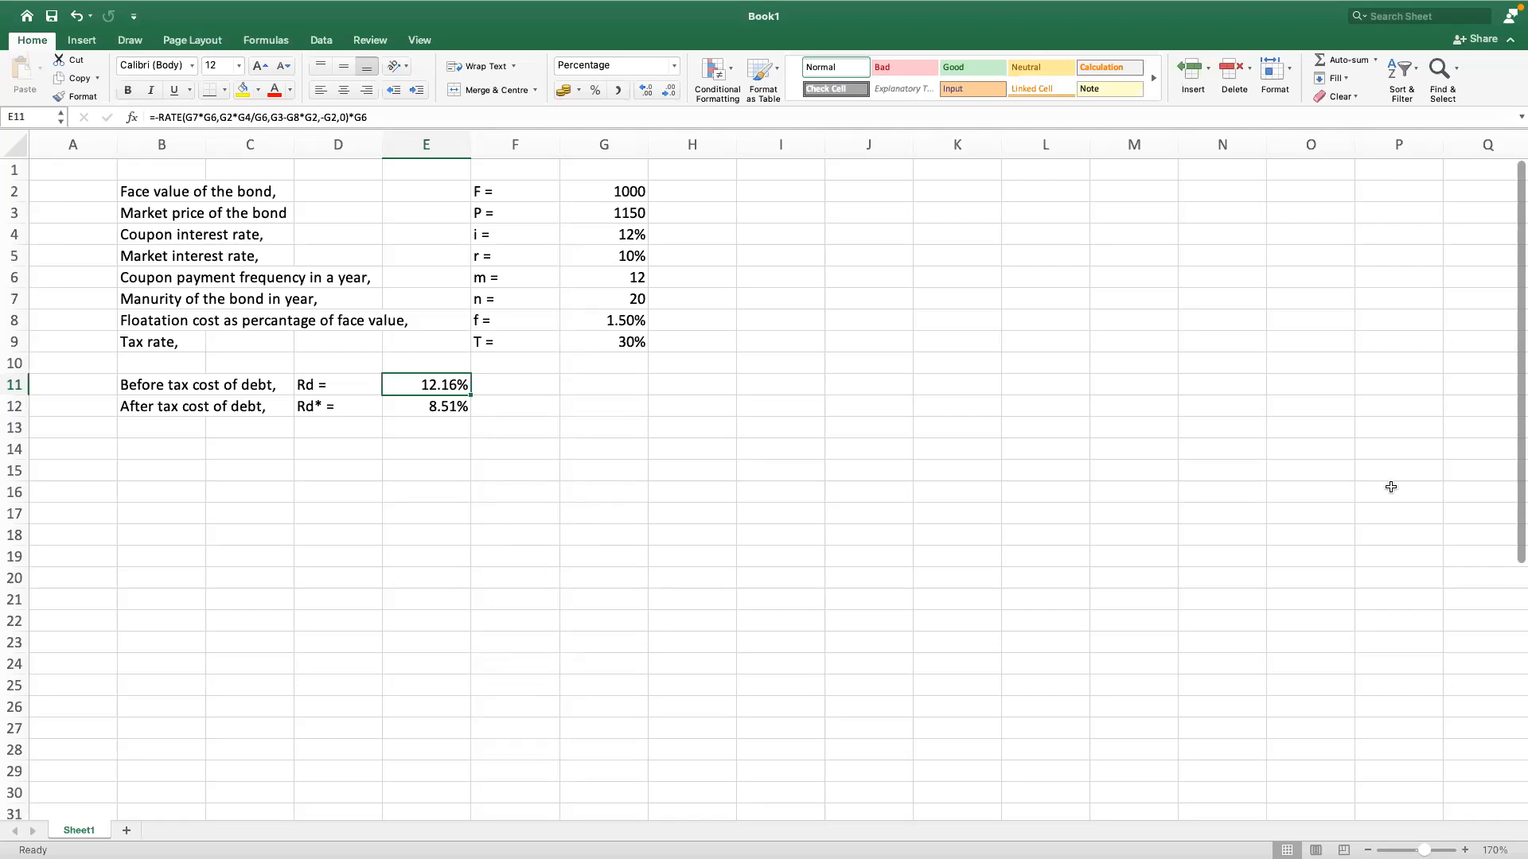
pyautogui.moveTo(610, 5)
pyautogui.click(587, 388)
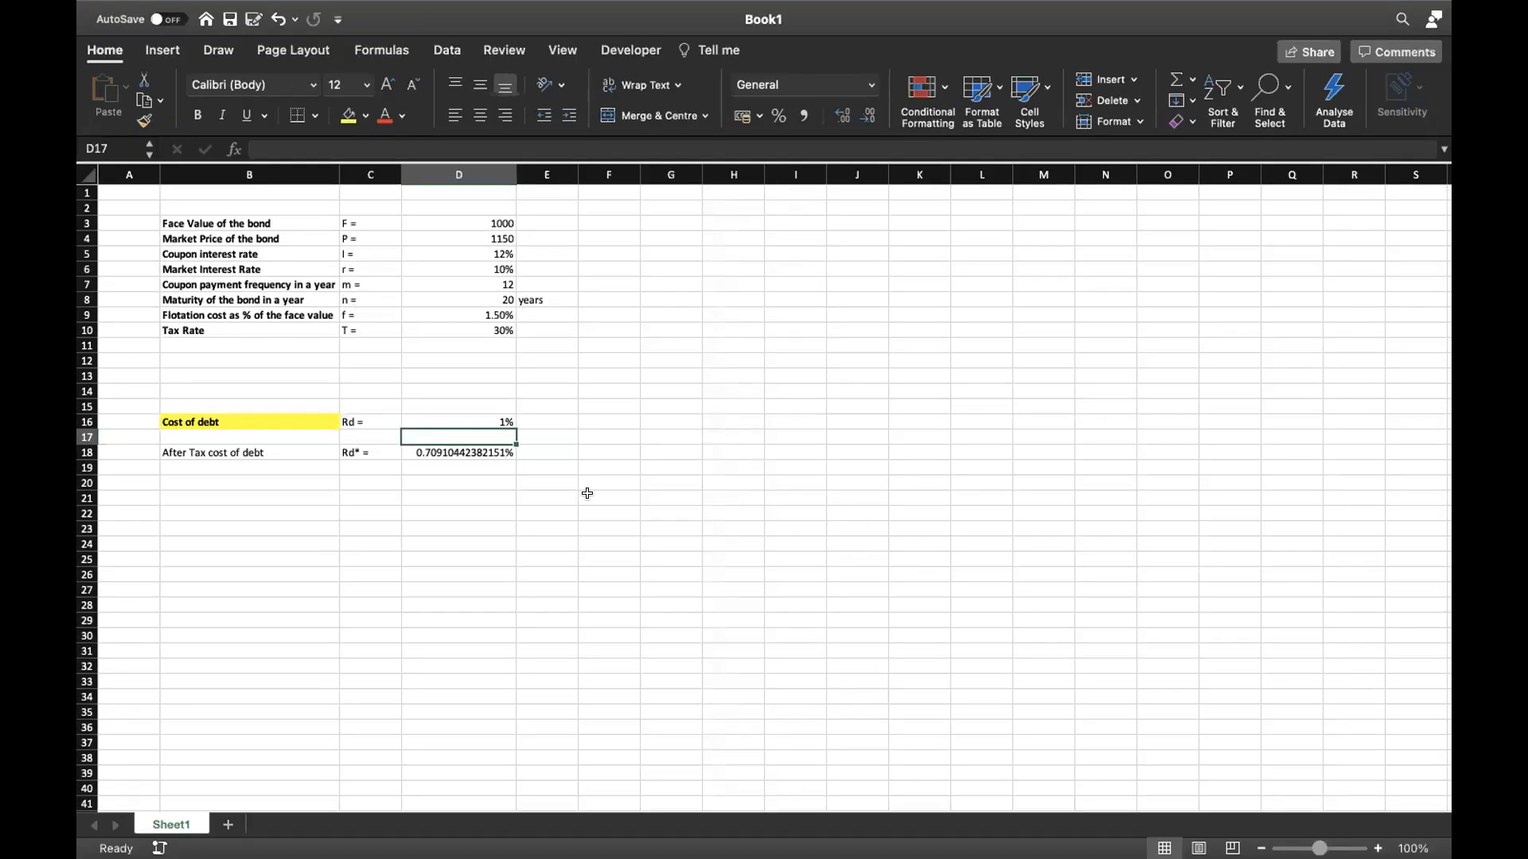
# Step: Annualise the cost of debt in cell D16 by multiplying its RATE formula by the coupon payment frequency in D7
pyautogui.moveTo(792, 8)
pyautogui.click(493, 419)
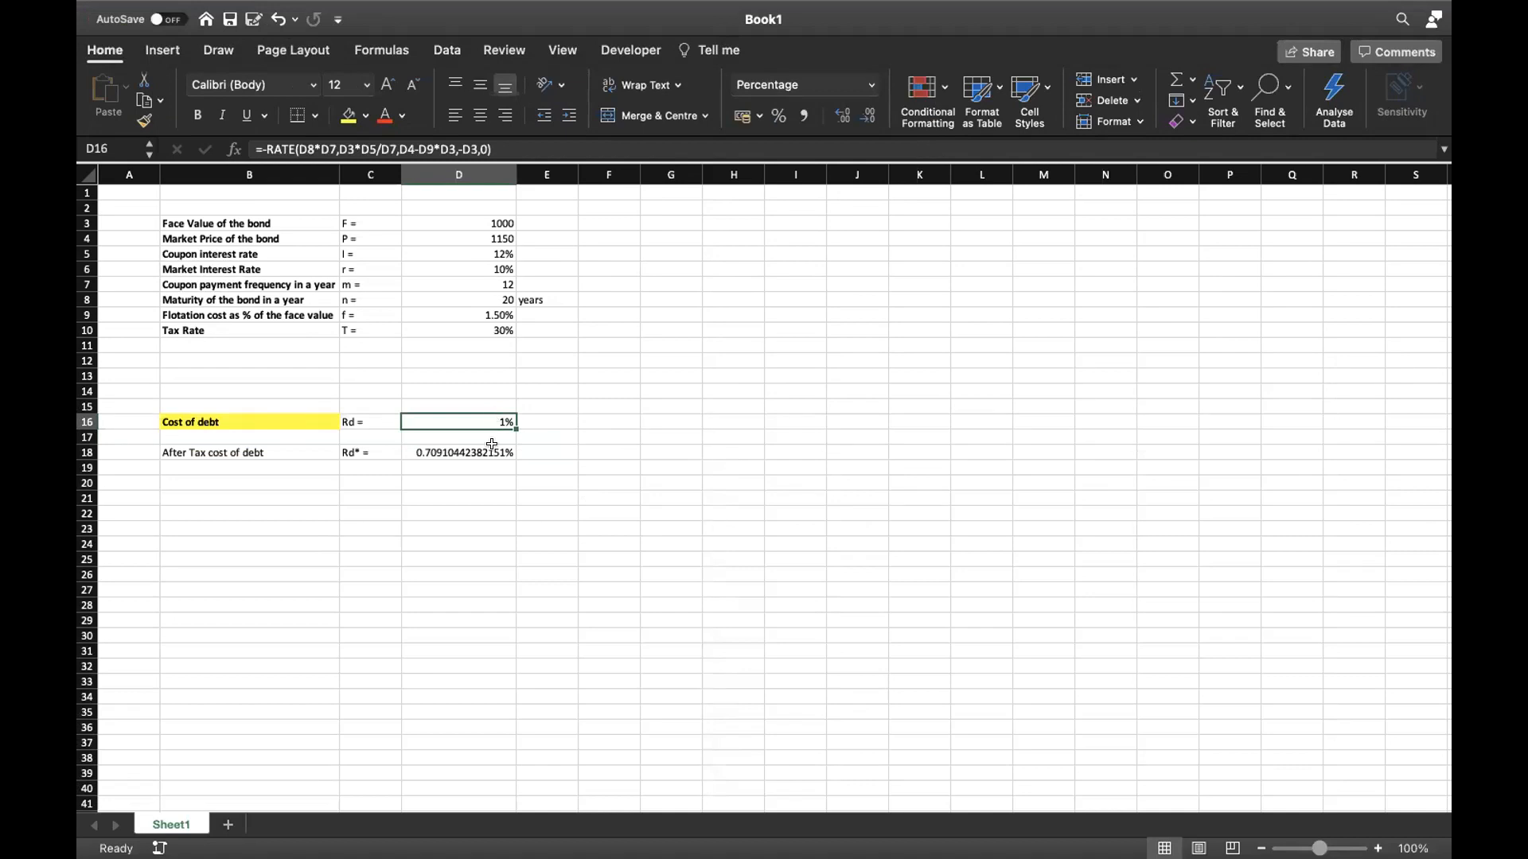
pyautogui.scroll(1, 491, 444)
pyautogui.scroll(2, 492, 444)
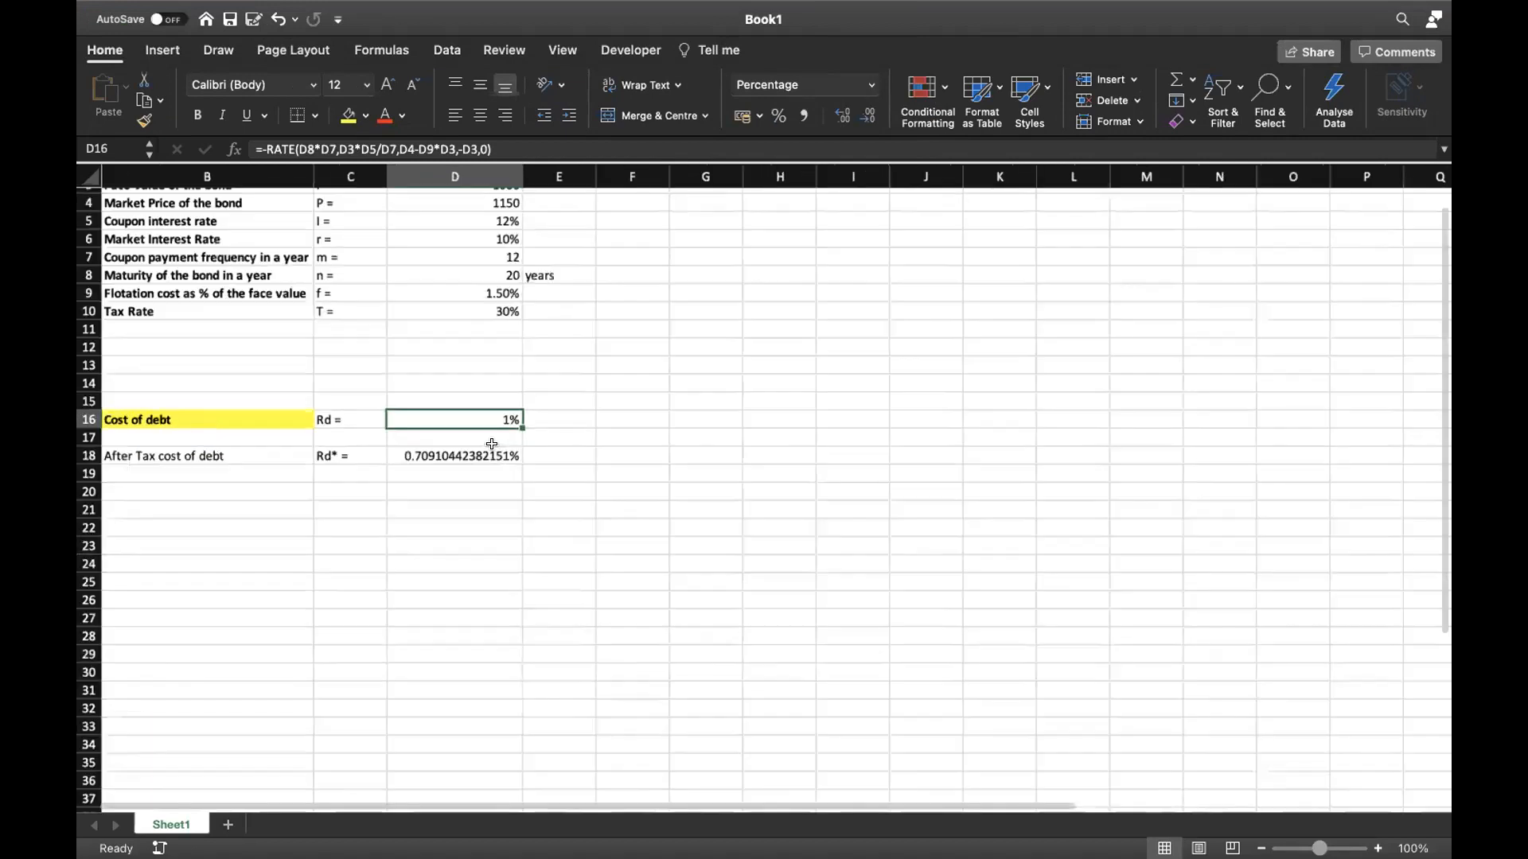
pyautogui.scroll(2, 492, 444)
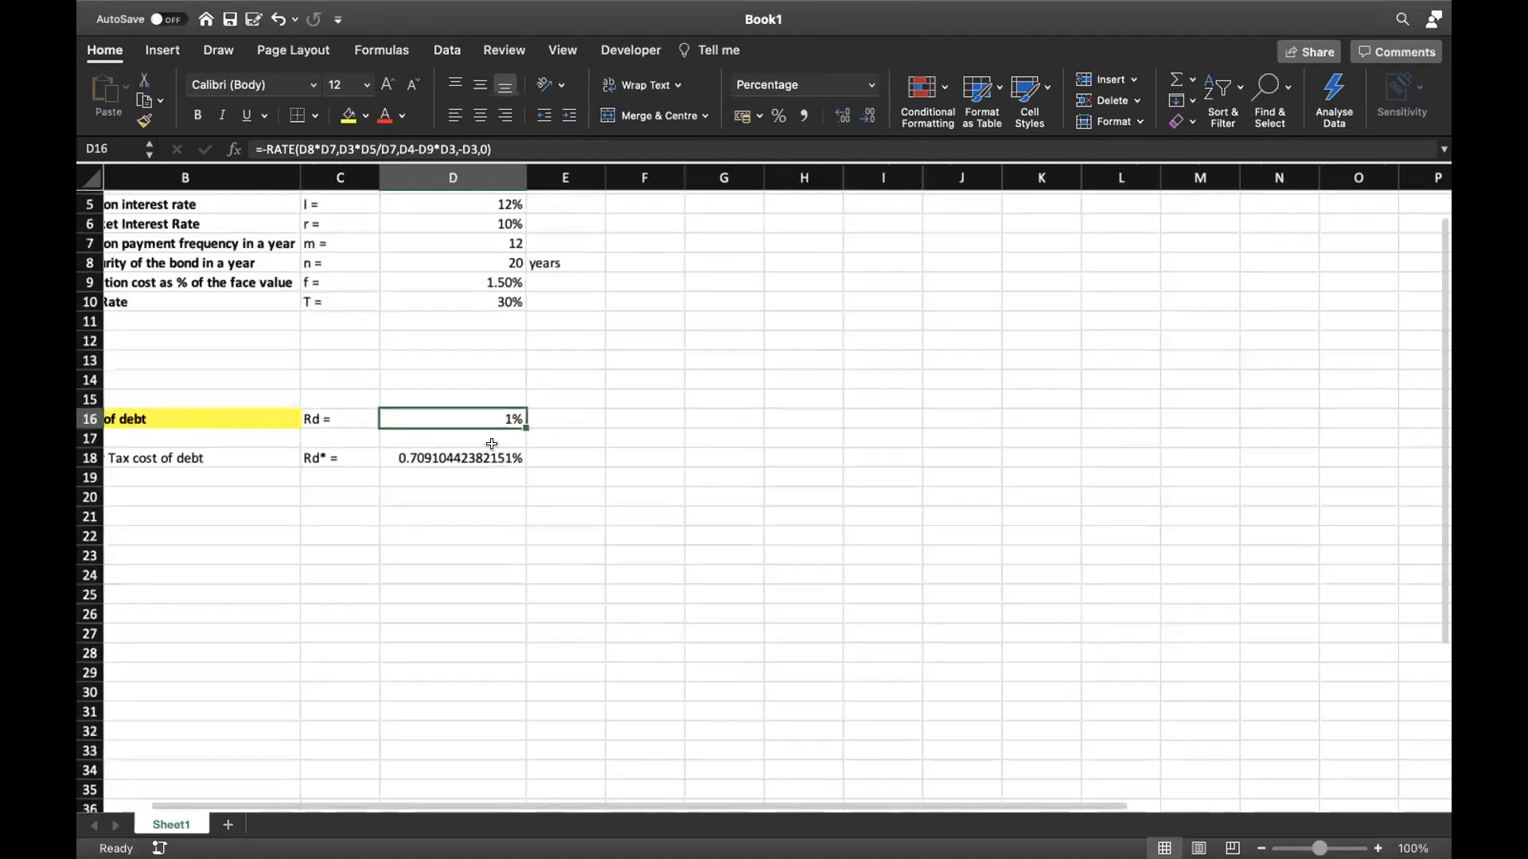
pyautogui.scroll(1, 497, 452)
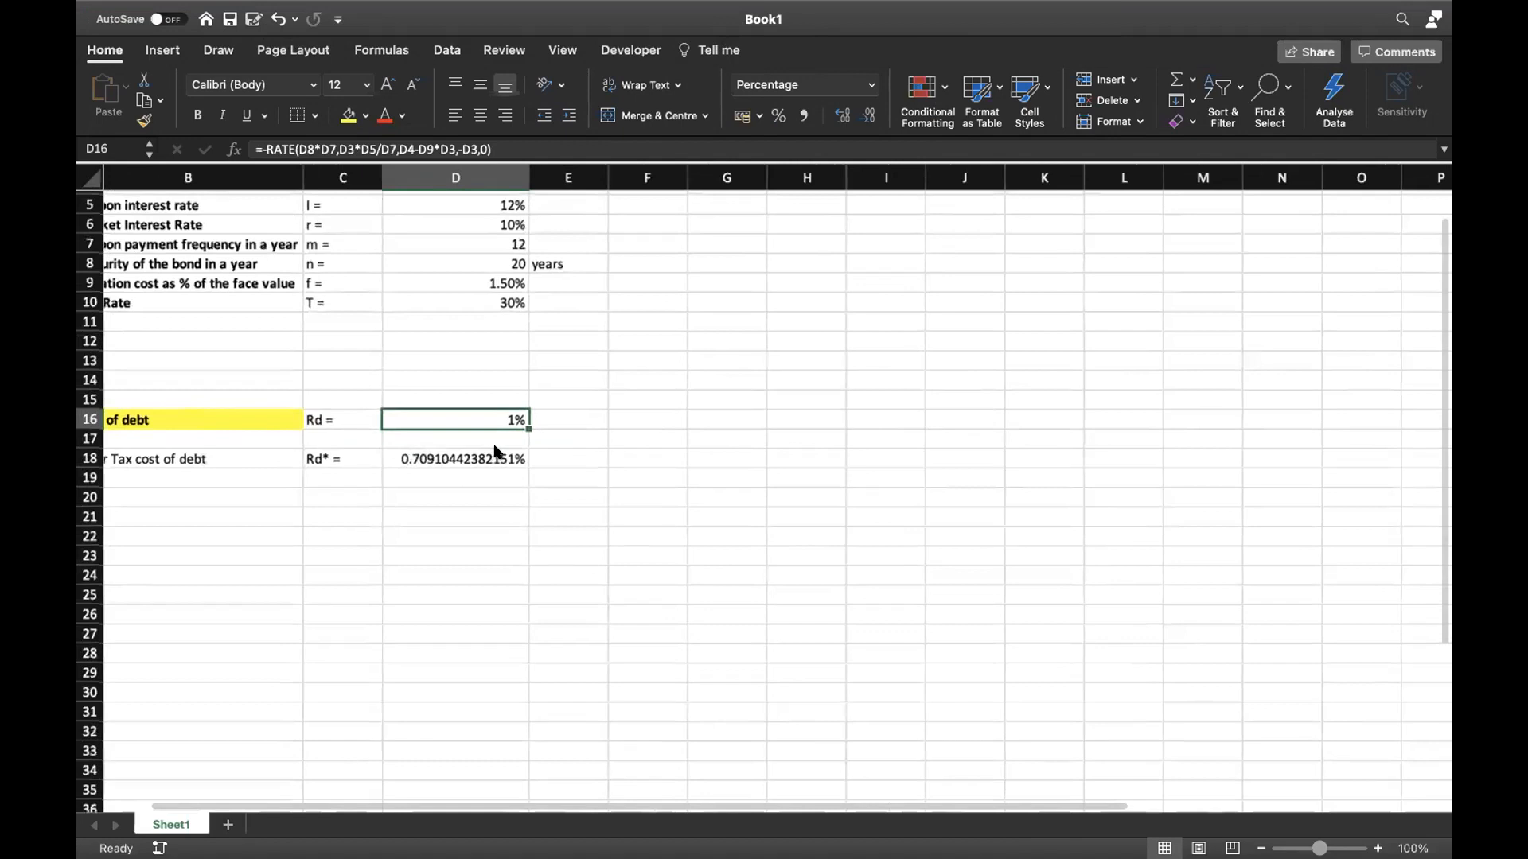
pyautogui.scroll(2, 498, 451)
pyautogui.hscroll(-2, 498, 452)
pyautogui.scroll(1, 497, 452)
pyautogui.hscroll(-1, 497, 452)
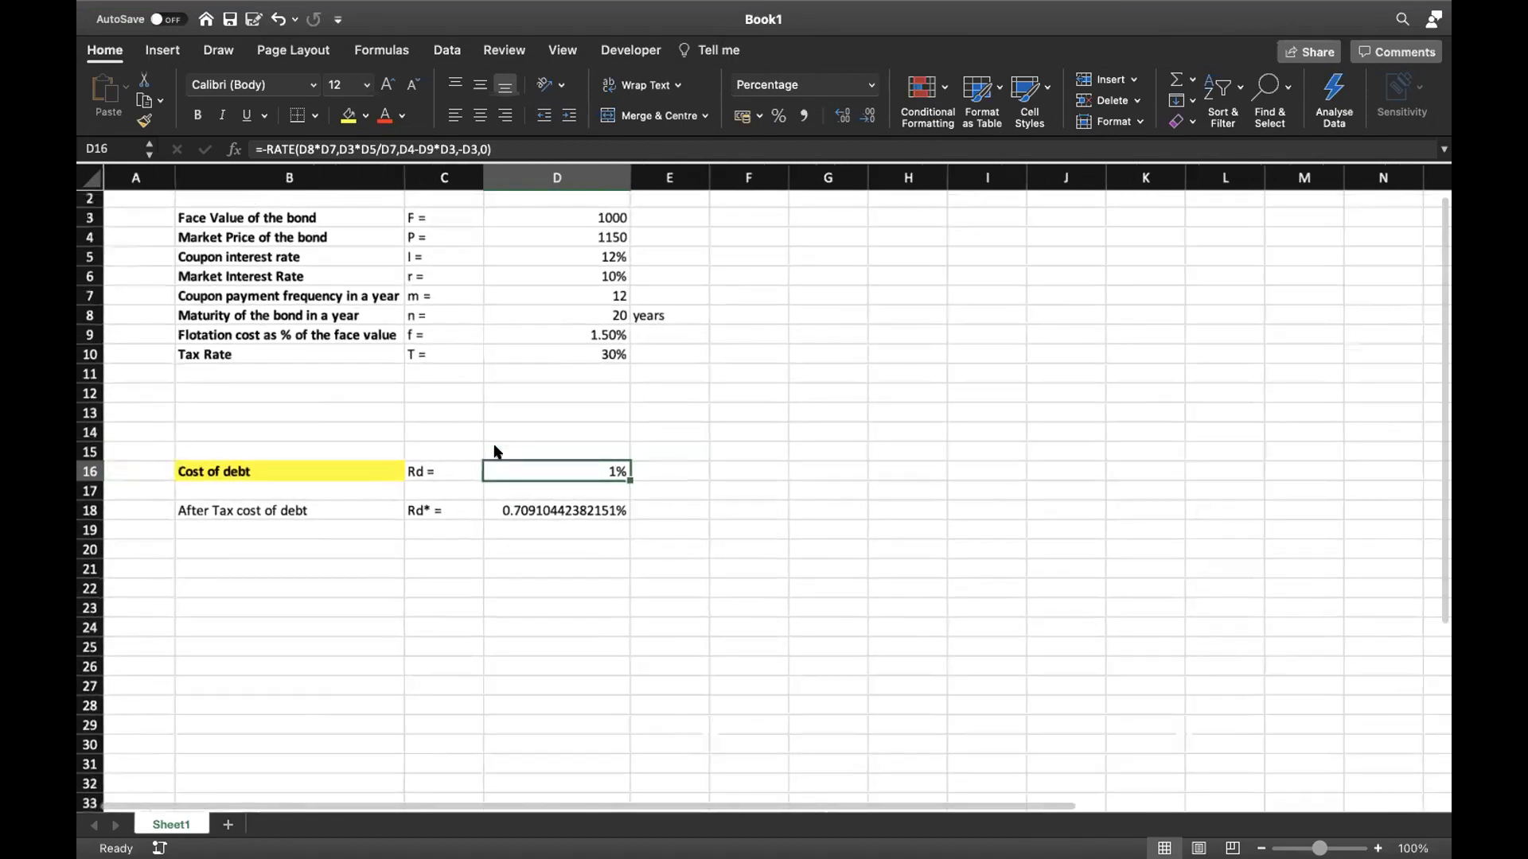
pyautogui.scroll(5, 498, 451)
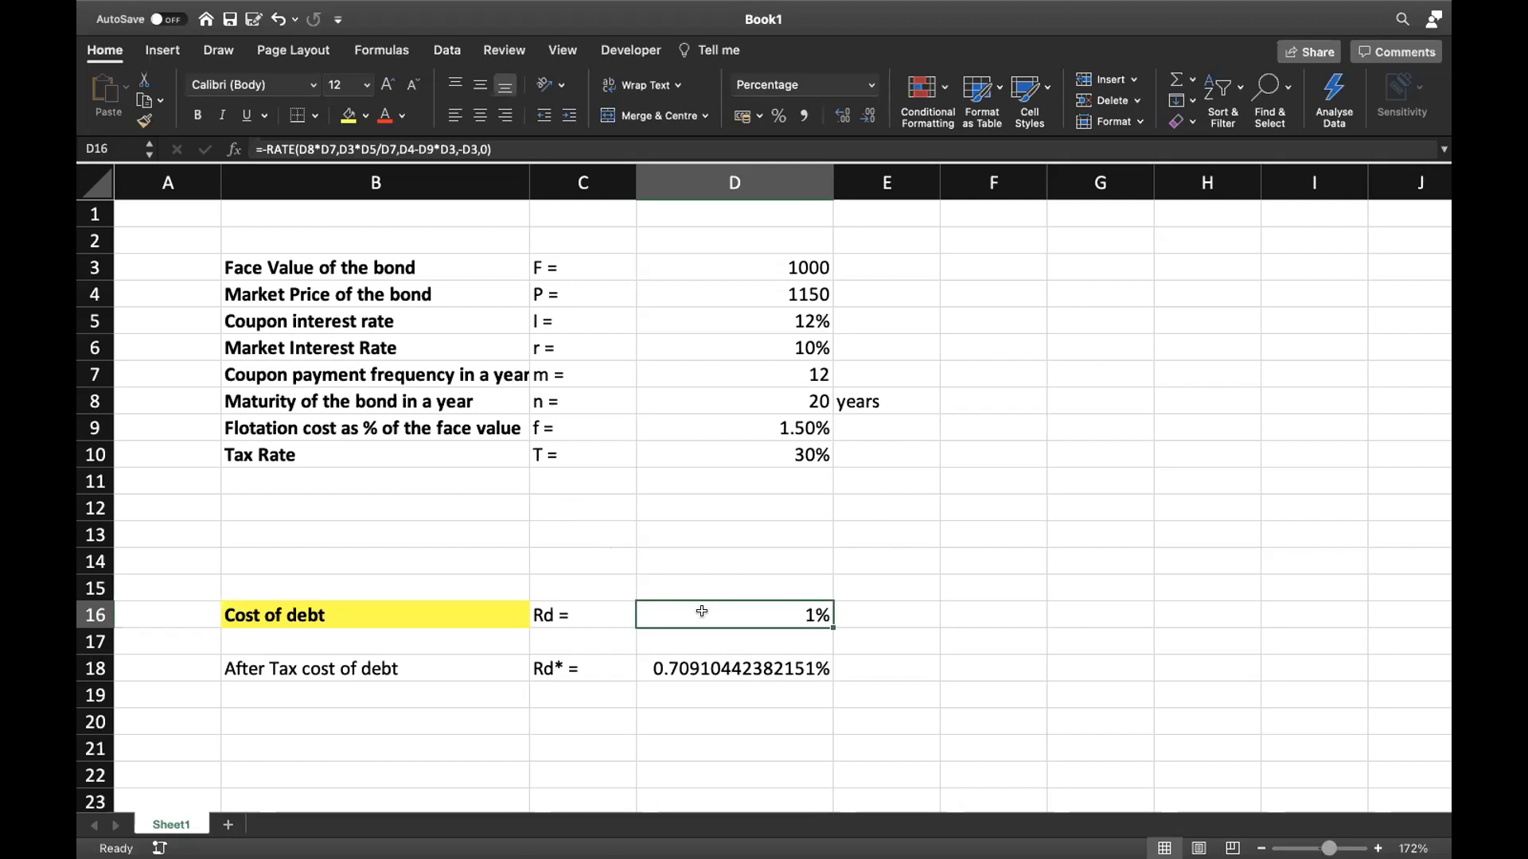
pyautogui.click(745, 639)
pyautogui.click(746, 605)
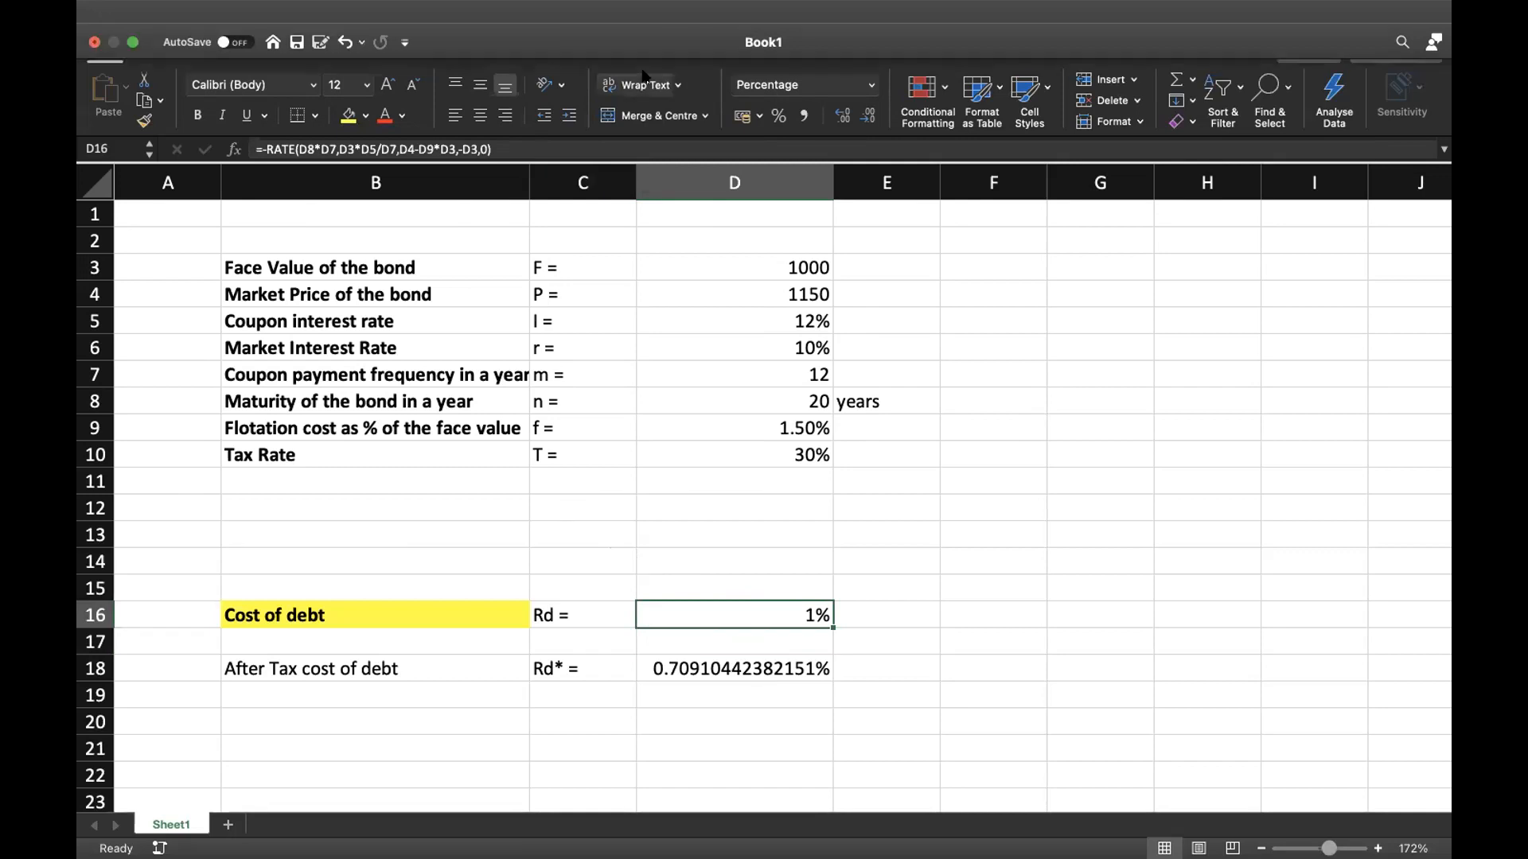
pyautogui.click(591, 149)
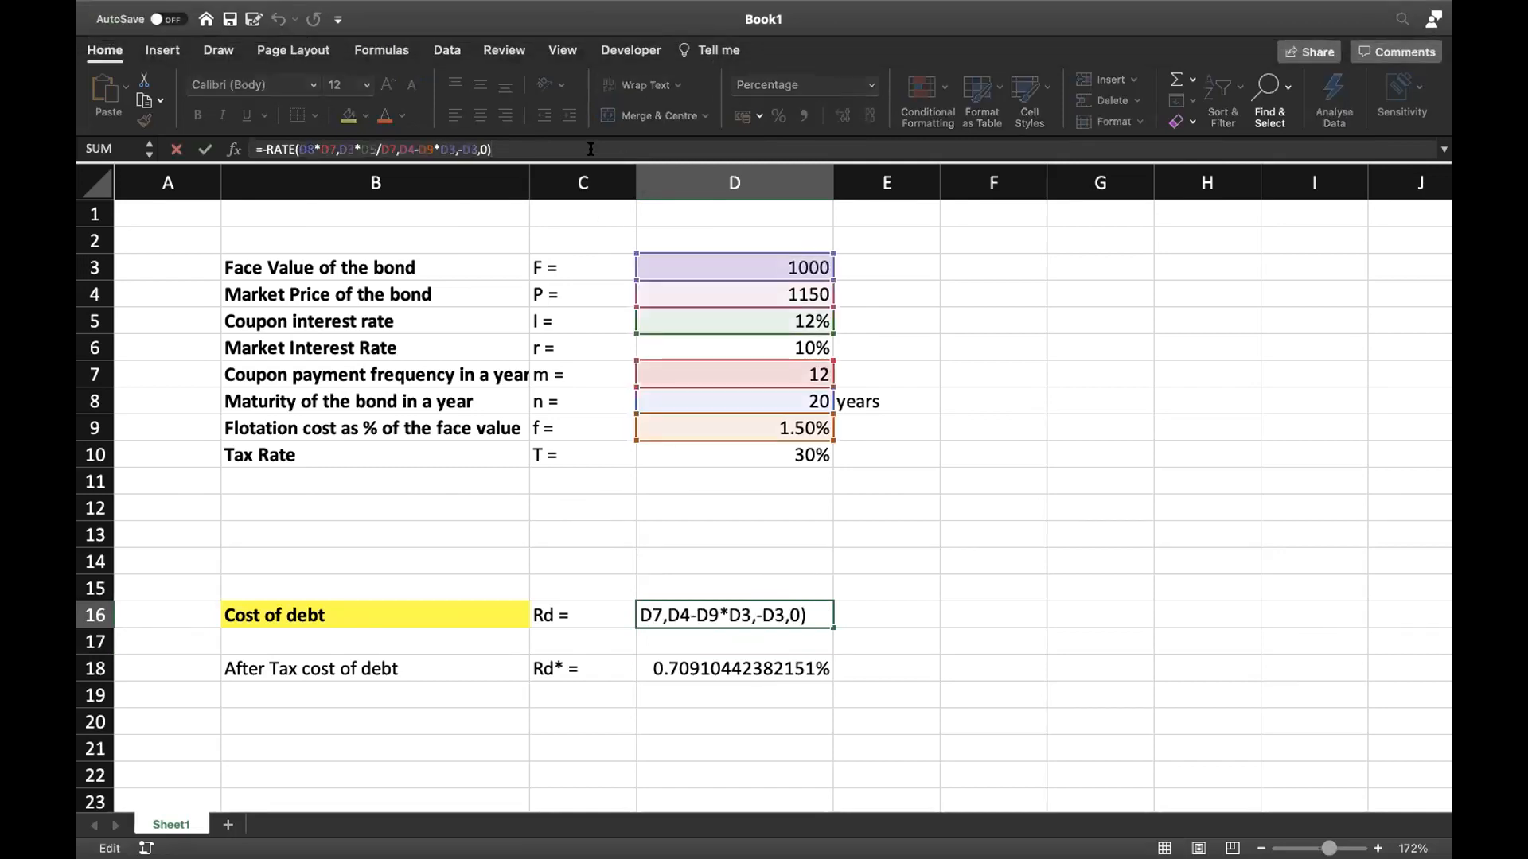
pyautogui.write('*12')
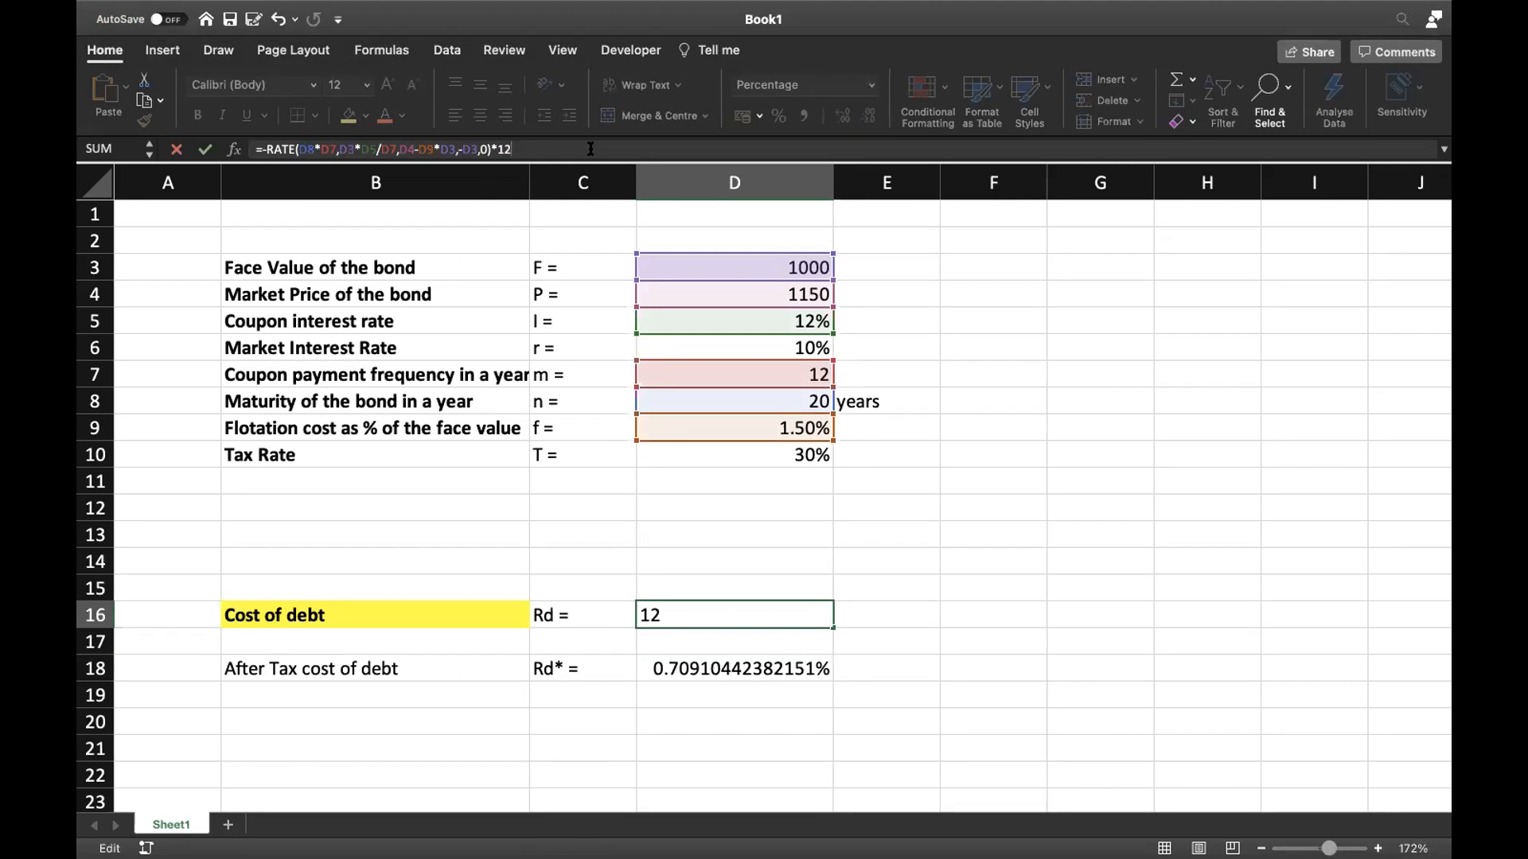
pyautogui.press('BackSpace')
pyautogui.press('BackSpace')
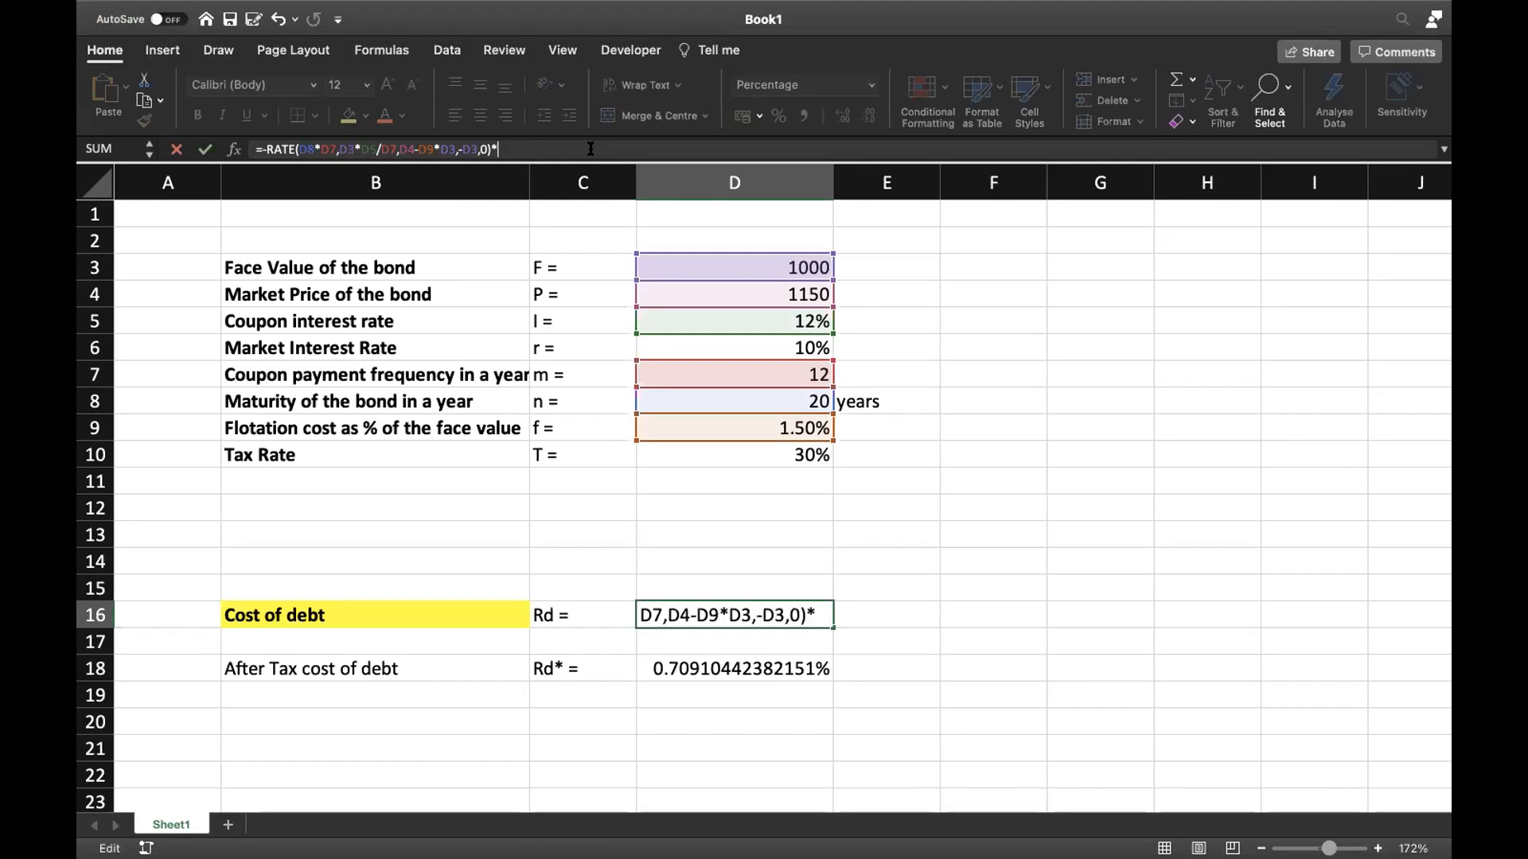
pyautogui.click(725, 371)
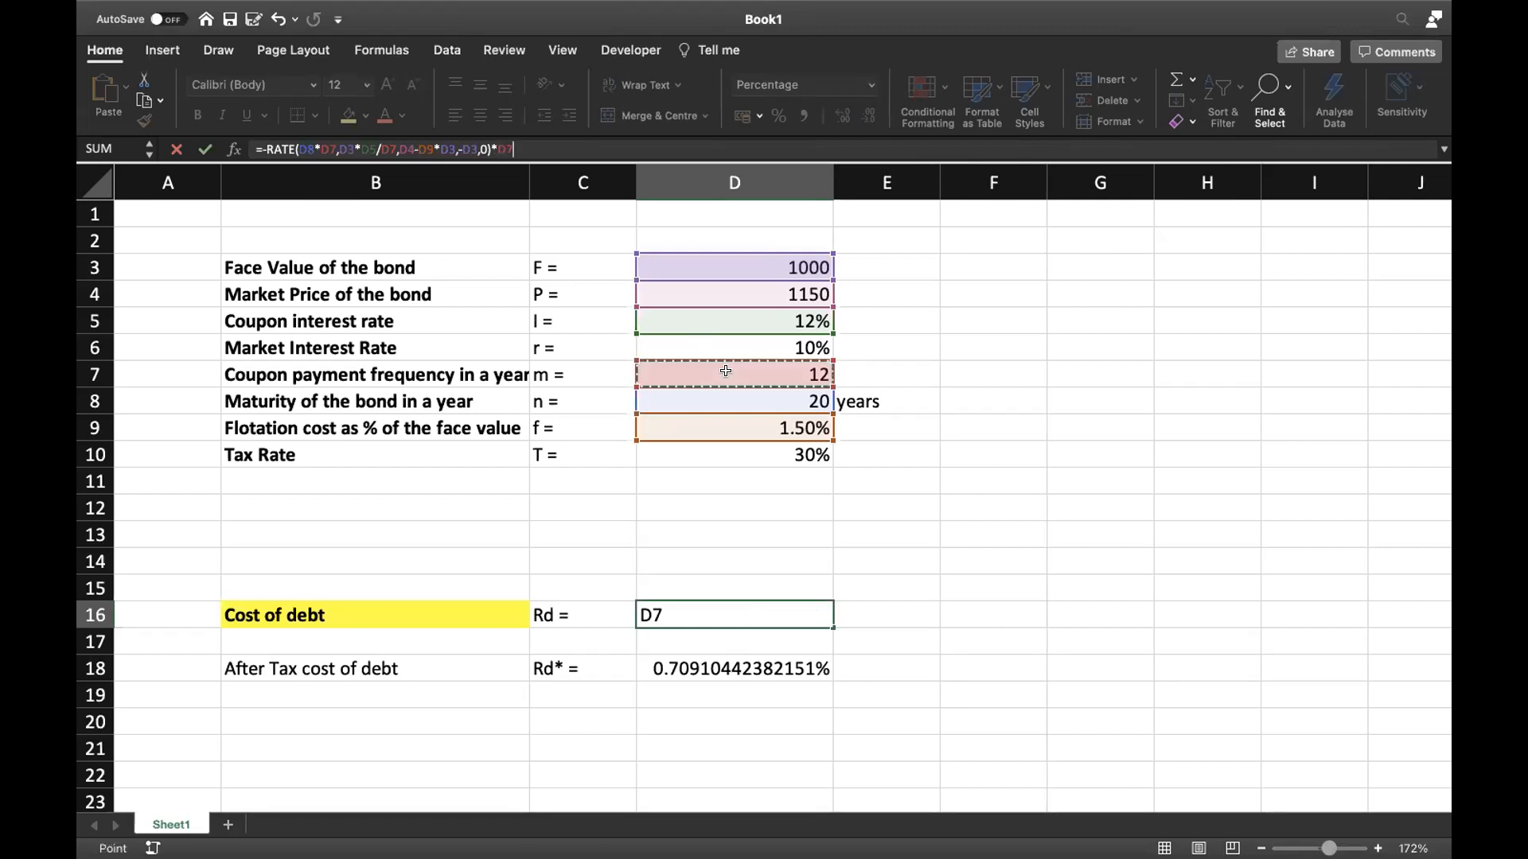
pyautogui.press('Return')
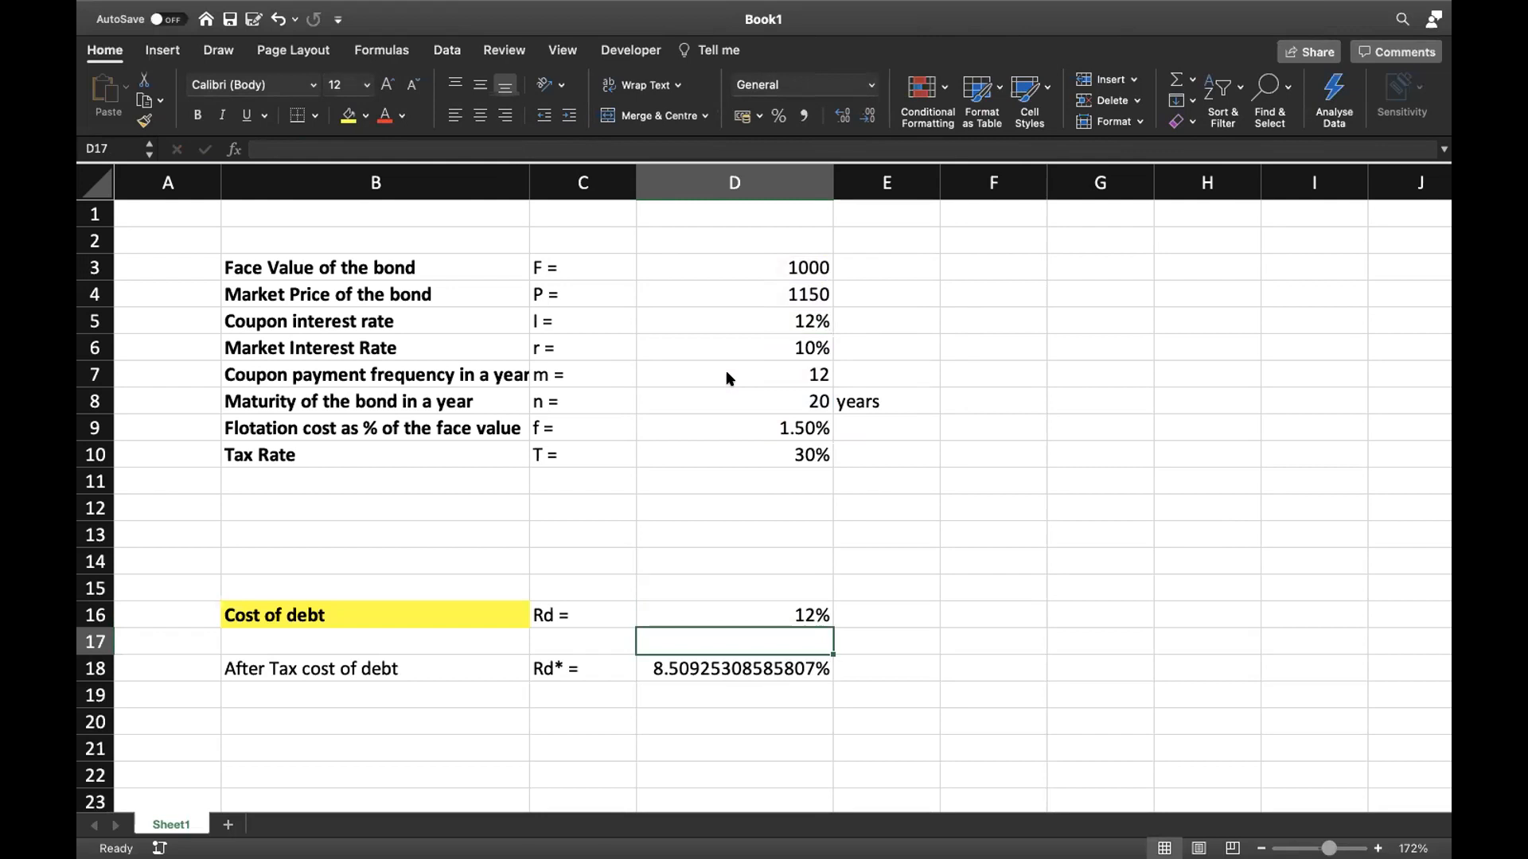
# Step: Show the annualised cost of debt in cell D16 as a percentage with two decimal places
pyautogui.click(799, 615)
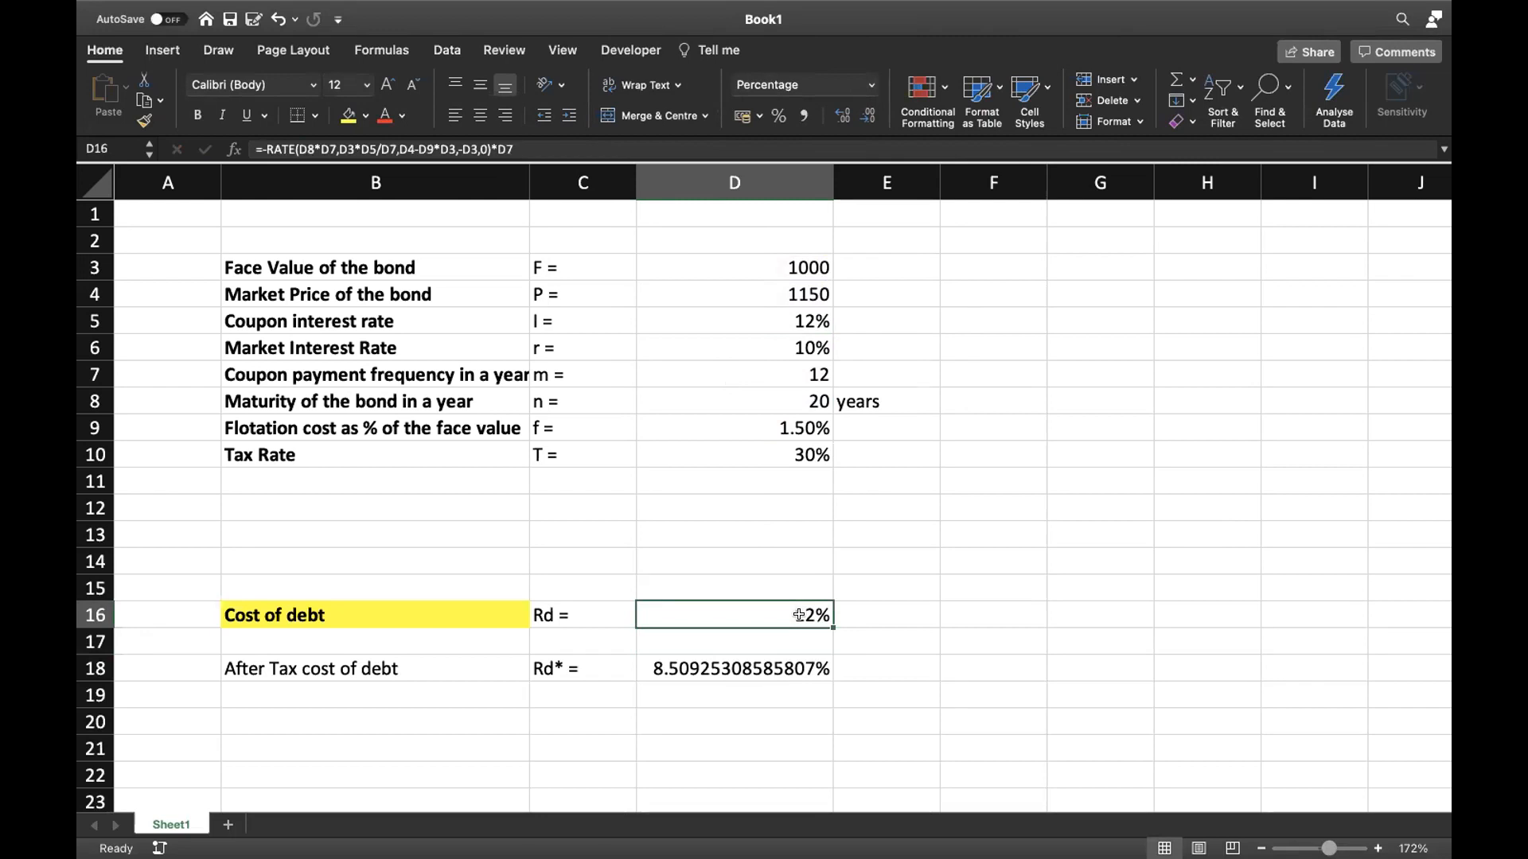
pyautogui.rightClick(800, 616)
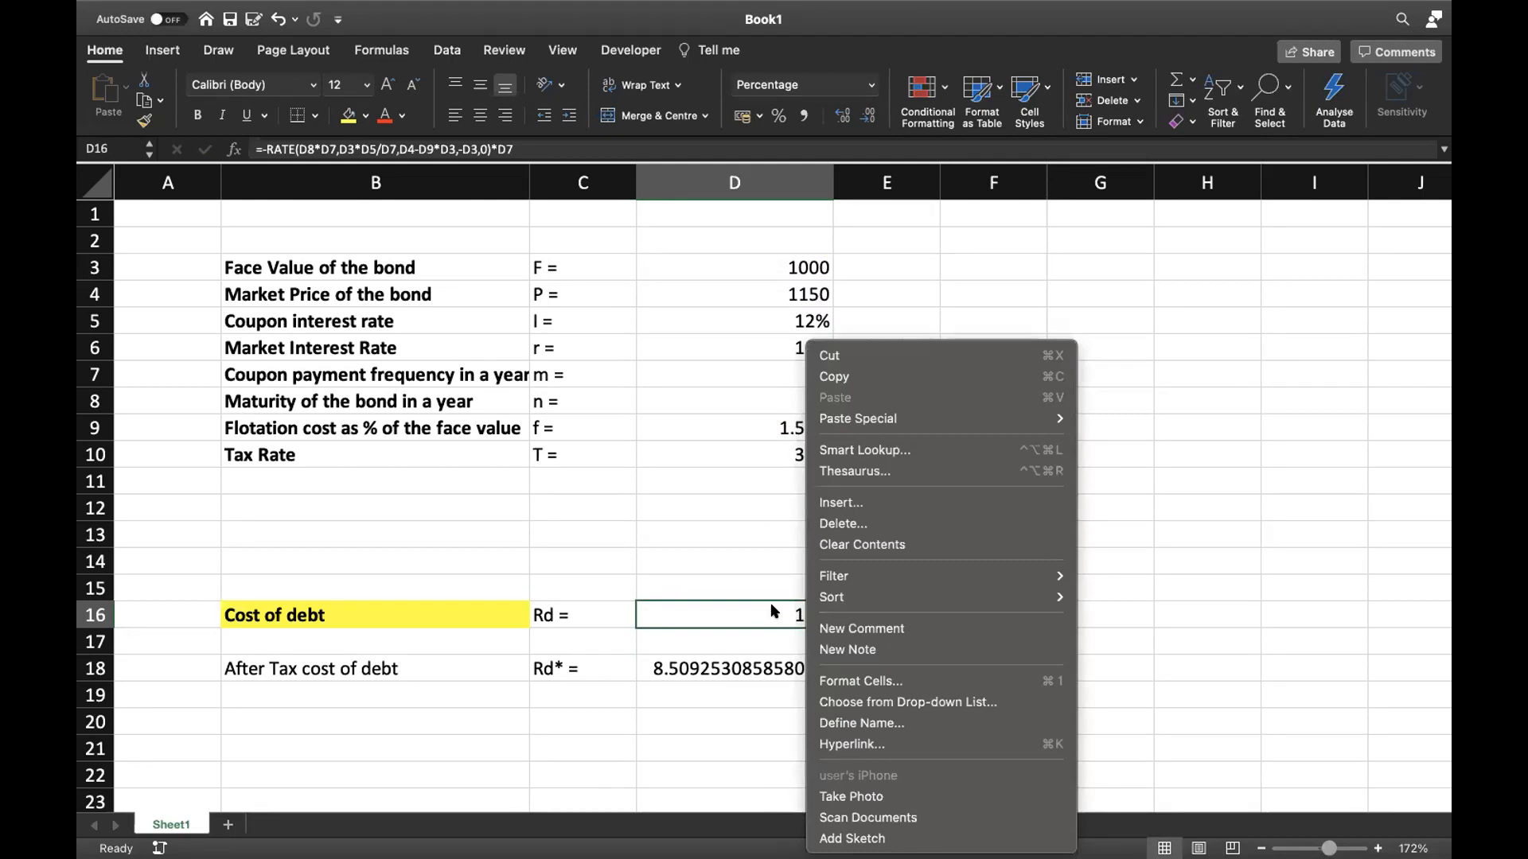
pyautogui.click(773, 613)
pyautogui.click(773, 613)
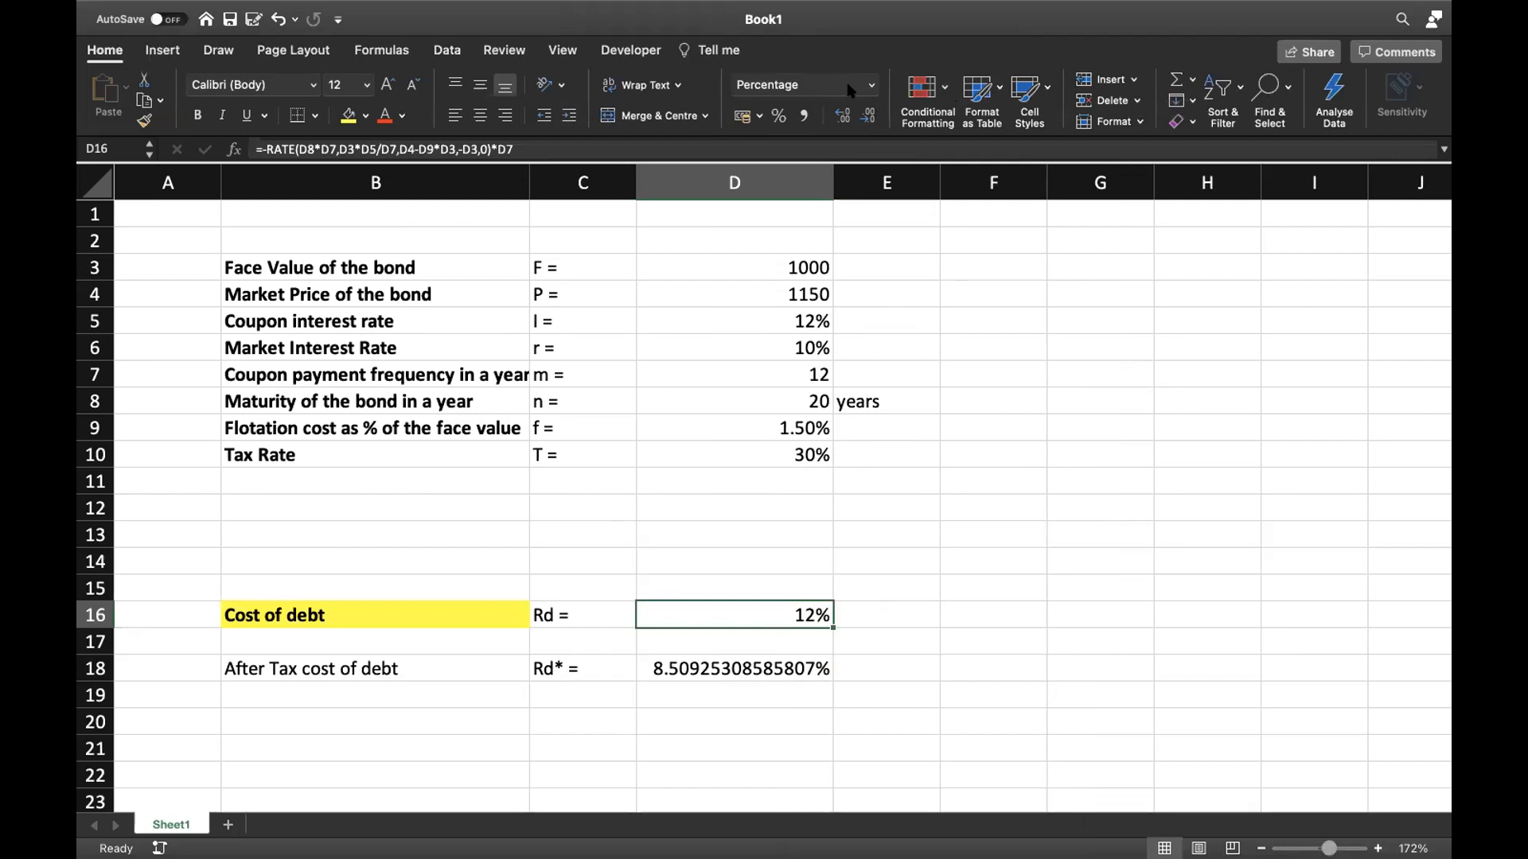
pyautogui.click(867, 116)
pyautogui.click(842, 115)
pyautogui.click(841, 115)
# Step: Change the highlighted label in cell B16 to "Before Tax Cost of debt"
pyautogui.press('Left')
pyautogui.press('Left')
pyautogui.click(253, 149)
pyautogui.write('Before ')
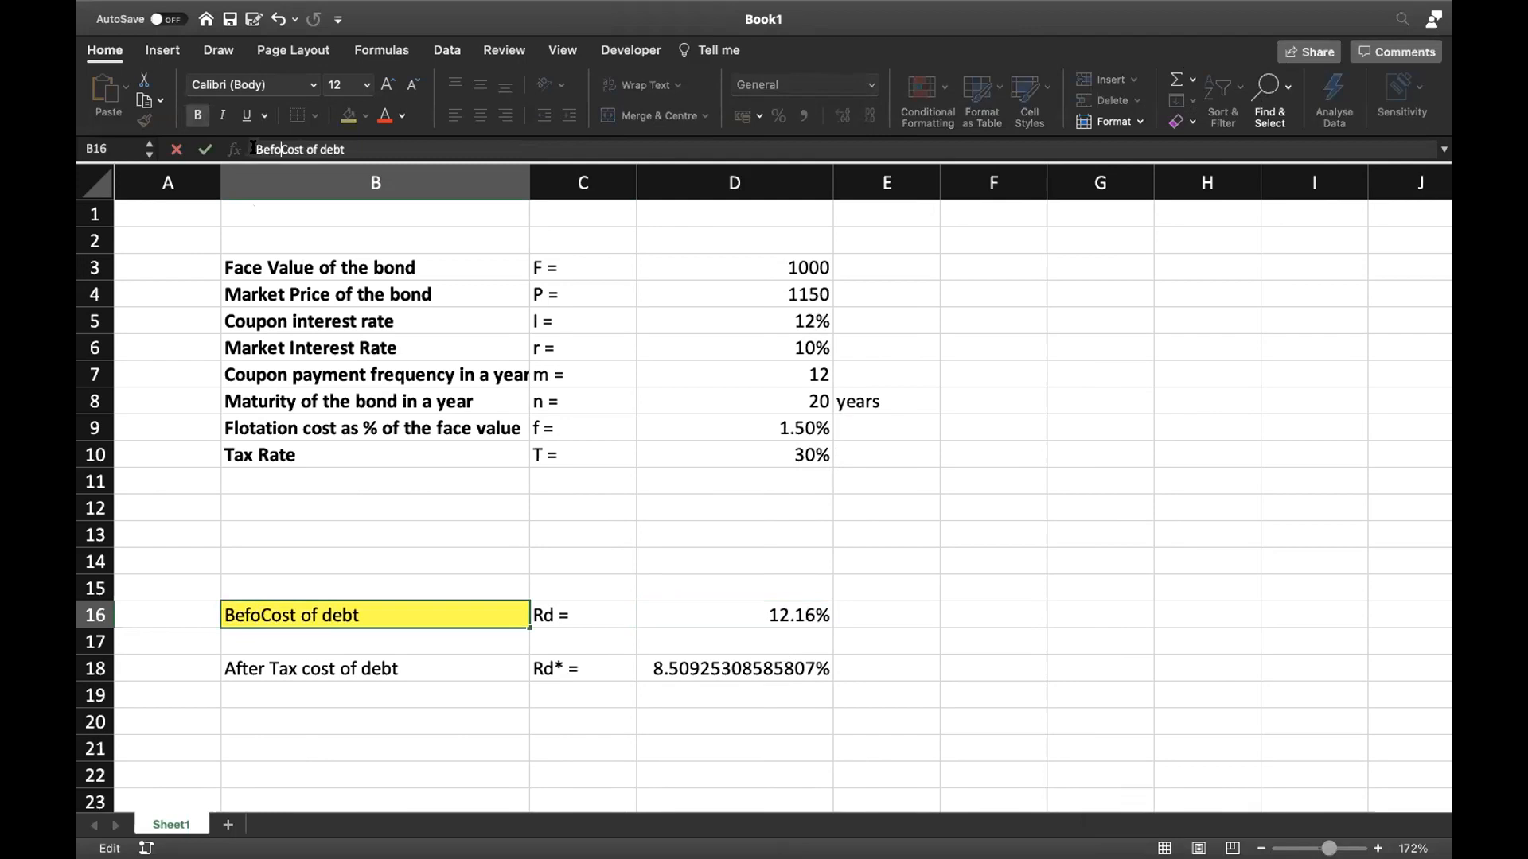
pyautogui.write('T')
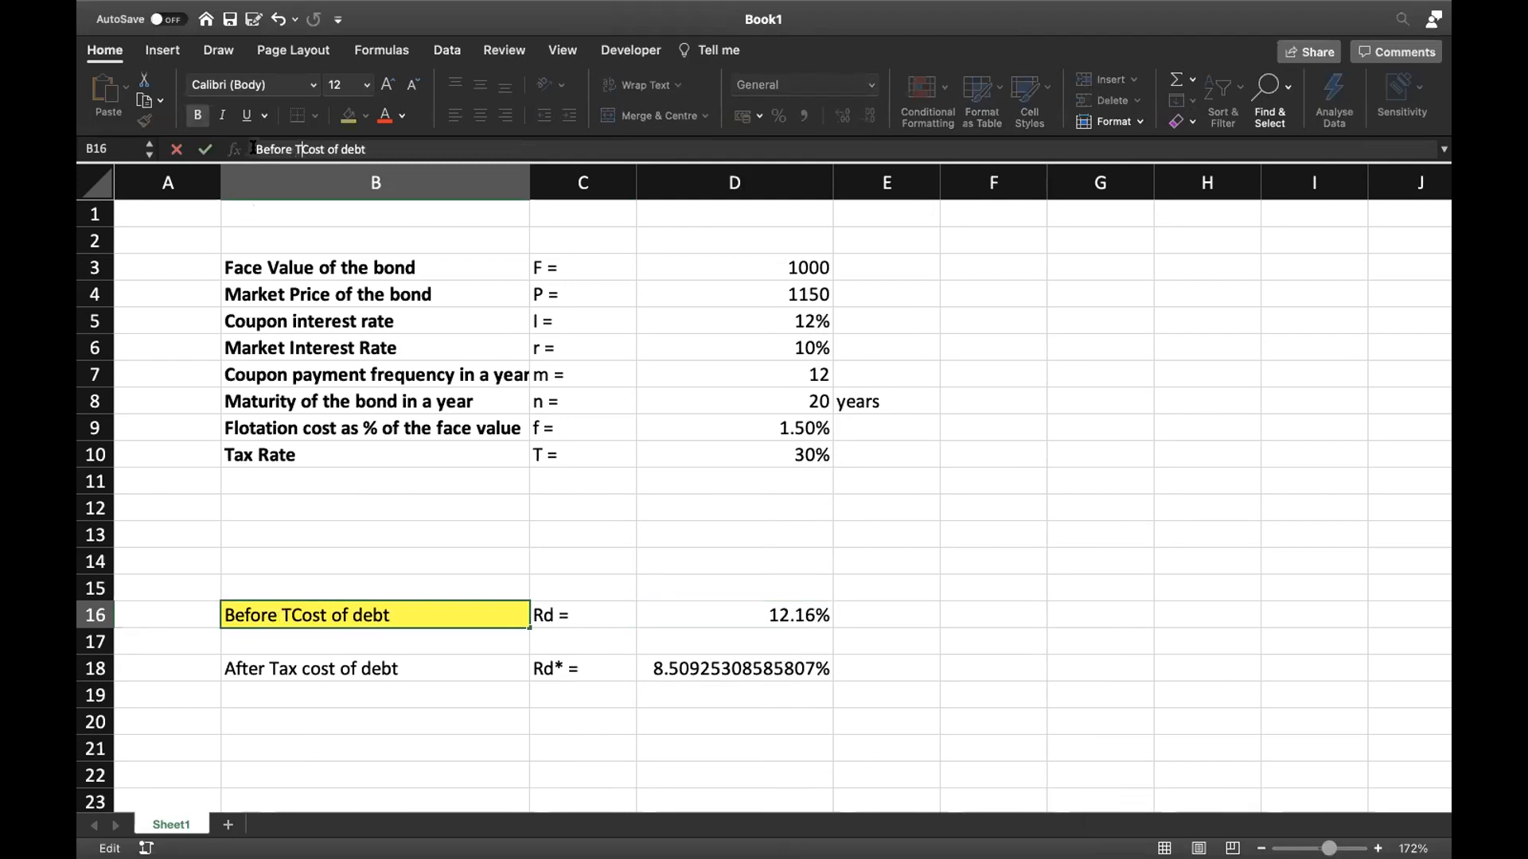
pyautogui.write('ax')
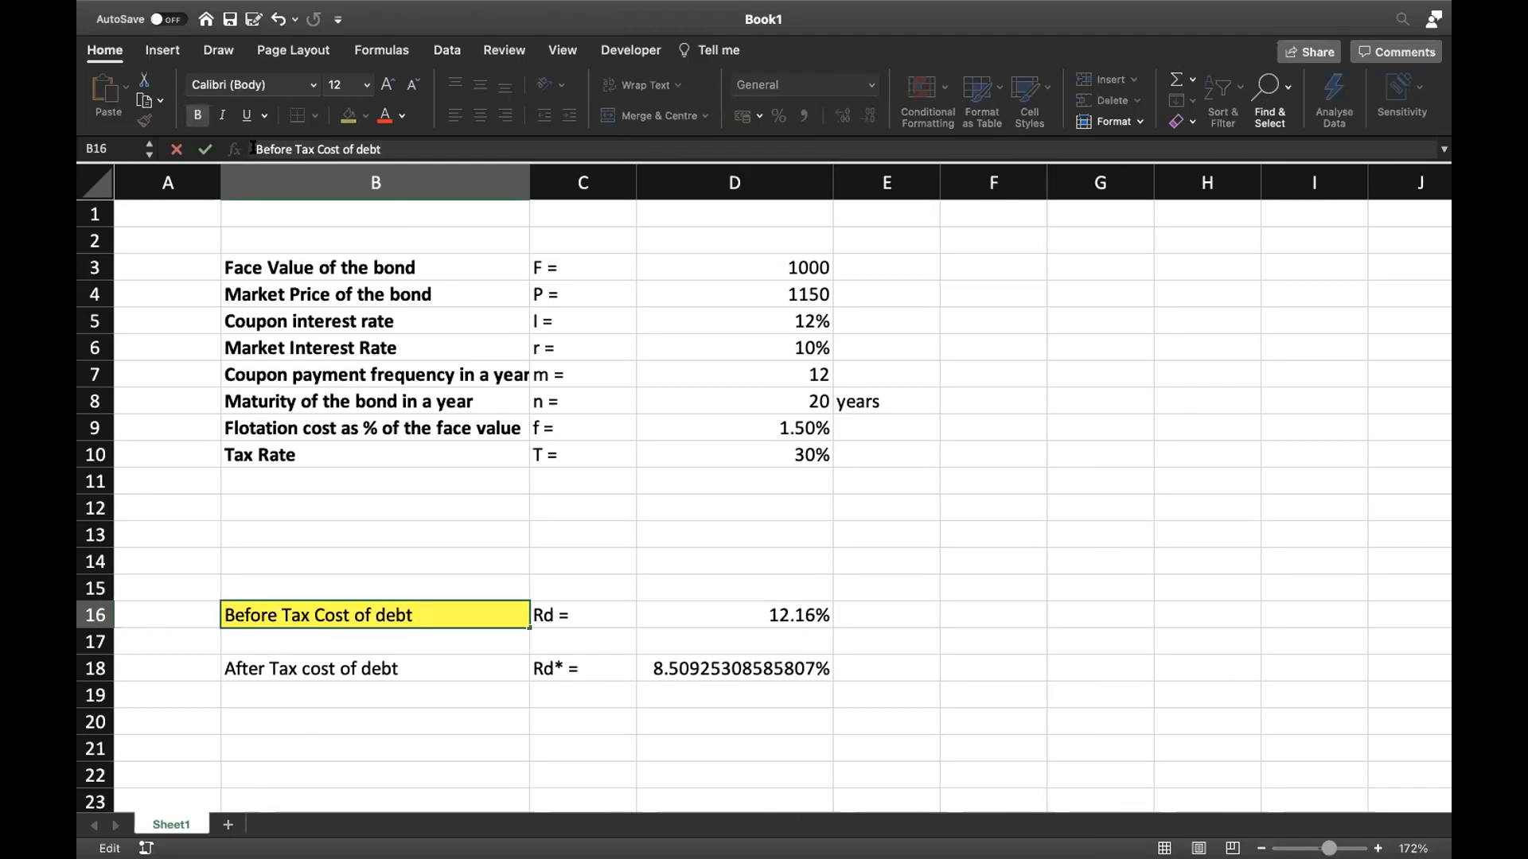
pyautogui.press('Return')
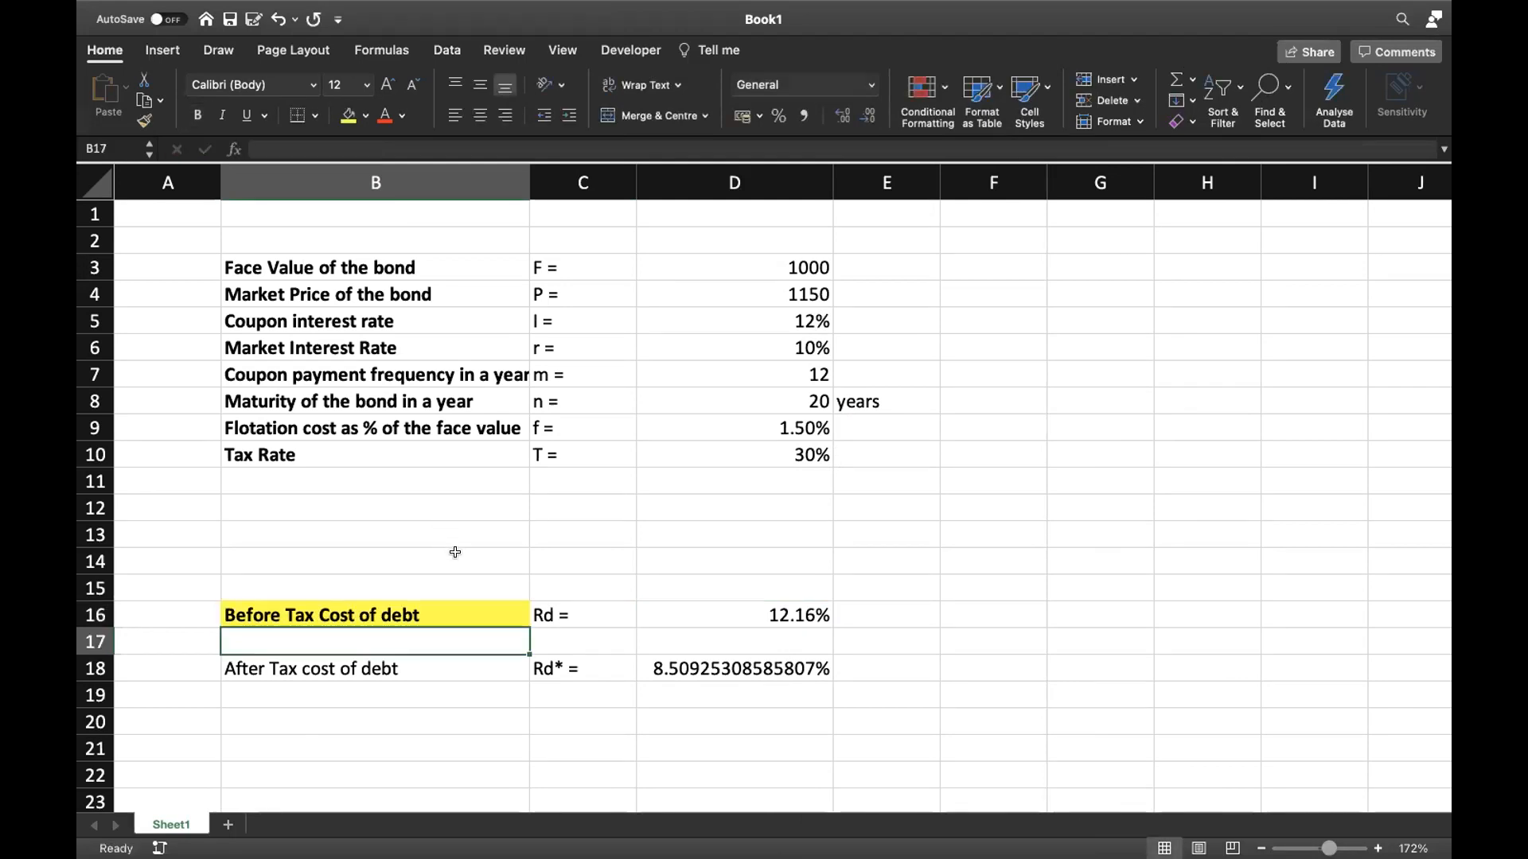
# Step: Reduce the after tax cost of debt in cell D18 to two decimal places
pyautogui.click(477, 661)
pyautogui.click(704, 655)
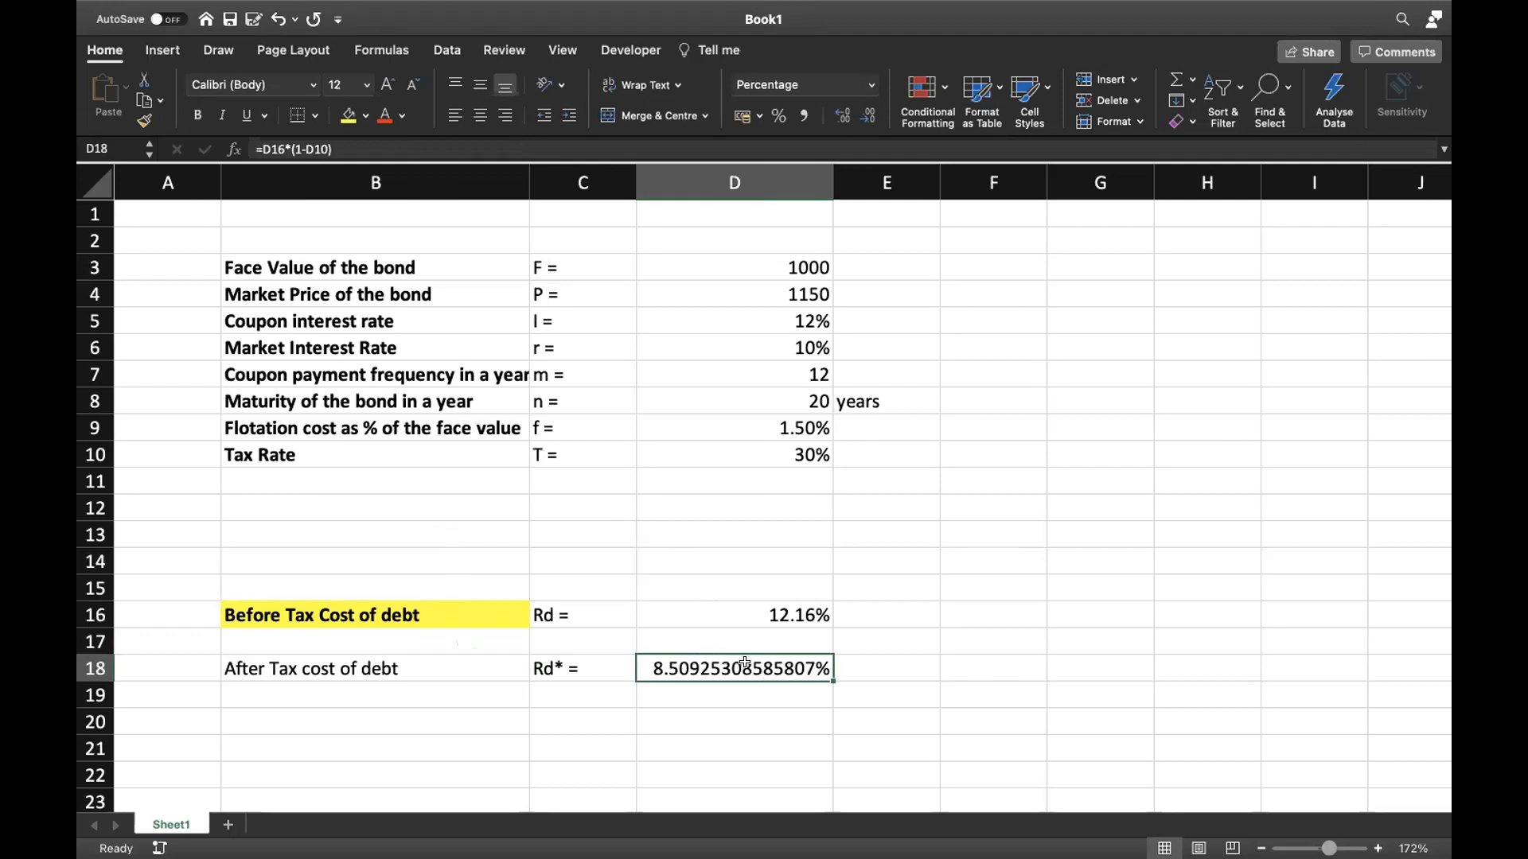
pyautogui.click(869, 118)
pyautogui.click(869, 118)
pyautogui.click(869, 118)
pyautogui.click(869, 118)
pyautogui.click(868, 118)
pyautogui.click(869, 118)
pyautogui.click(868, 118)
pyautogui.click(869, 117)
pyautogui.click(868, 118)
pyautogui.click(869, 118)
pyautogui.click(869, 118)
pyautogui.click(868, 118)
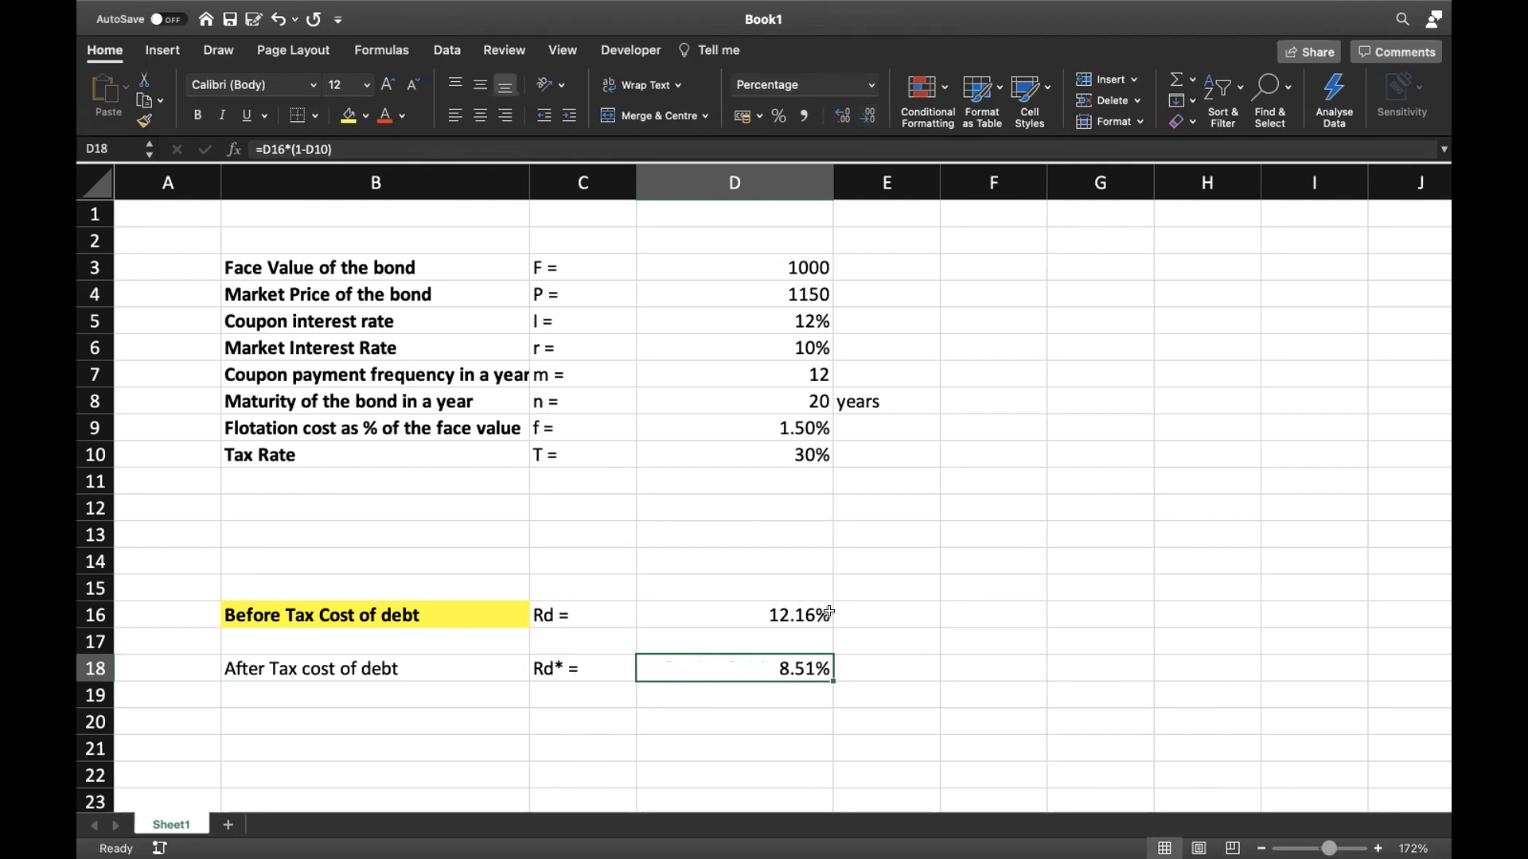
pyautogui.moveTo(835, 8)
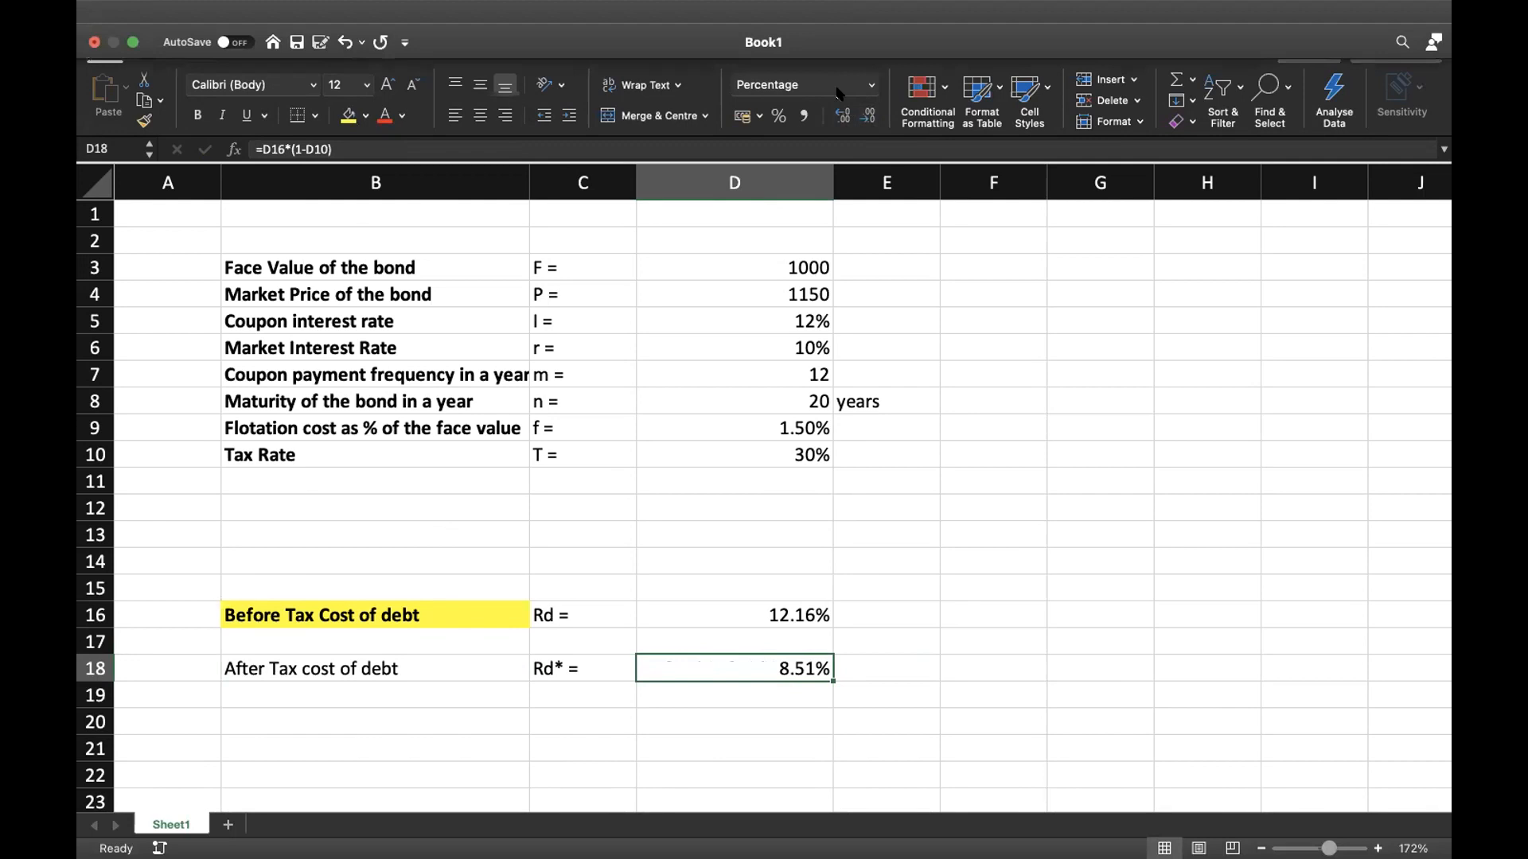
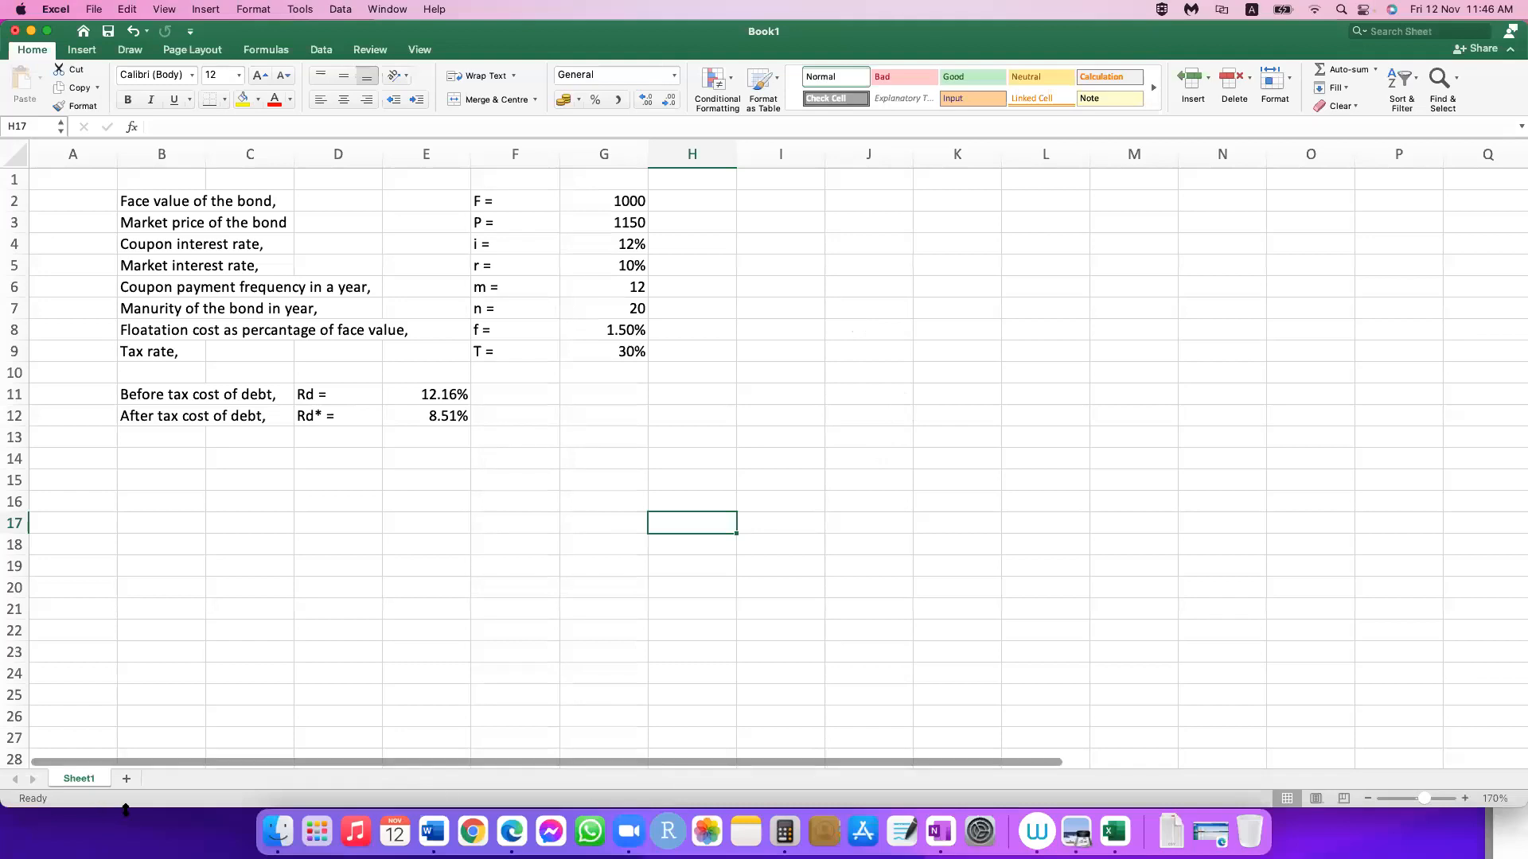
pyautogui.click(841, 367)
pyautogui.click(392, 532)
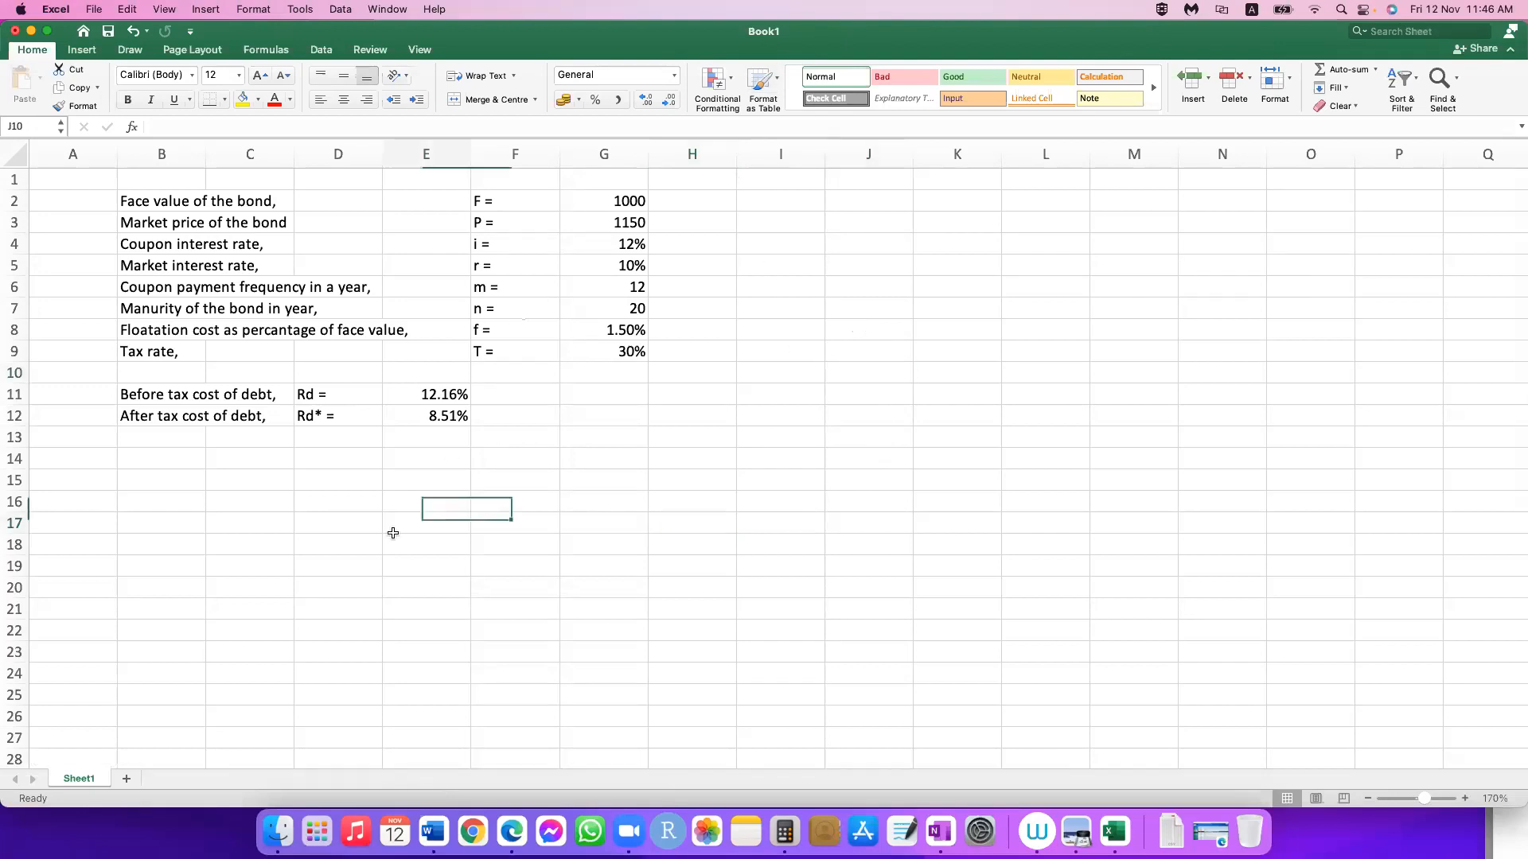
pyautogui.press('Right')
pyautogui.press('Right')
pyautogui.press('Right')
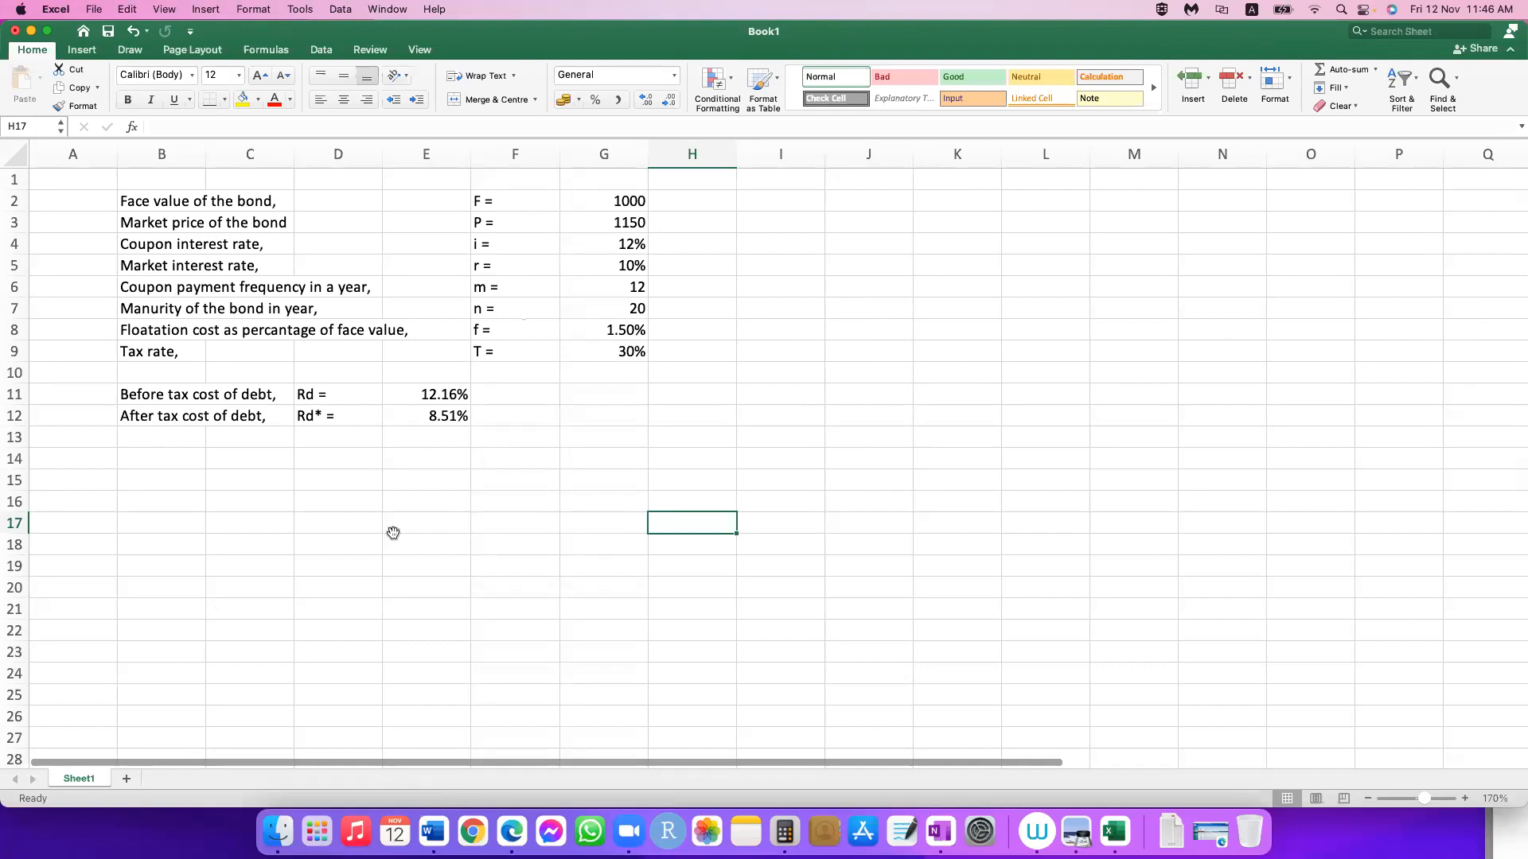
pyautogui.click(393, 532)
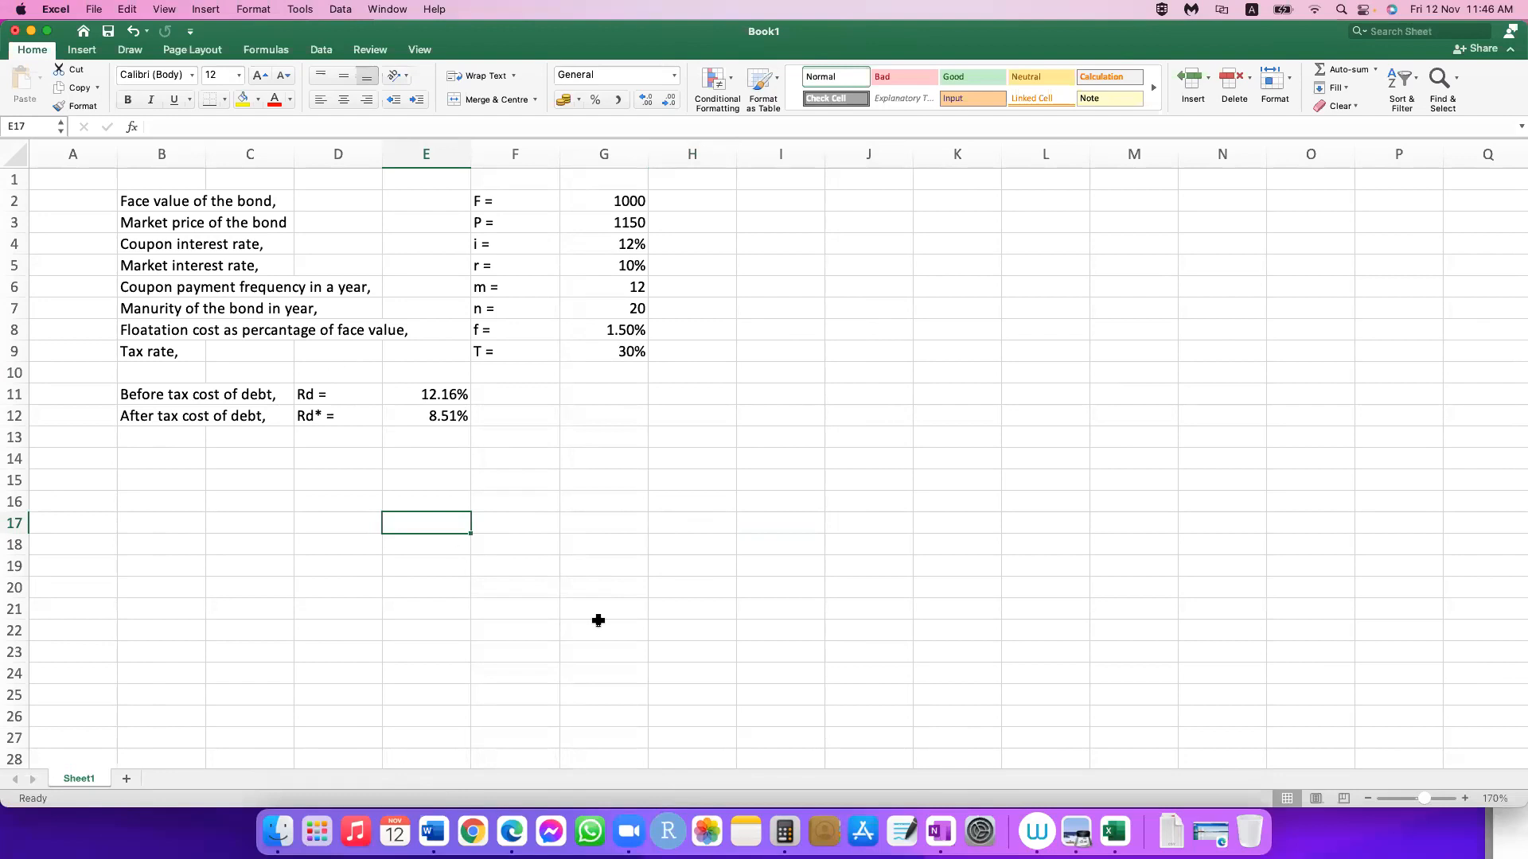
pyautogui.click(600, 501)
pyautogui.click(237, 500)
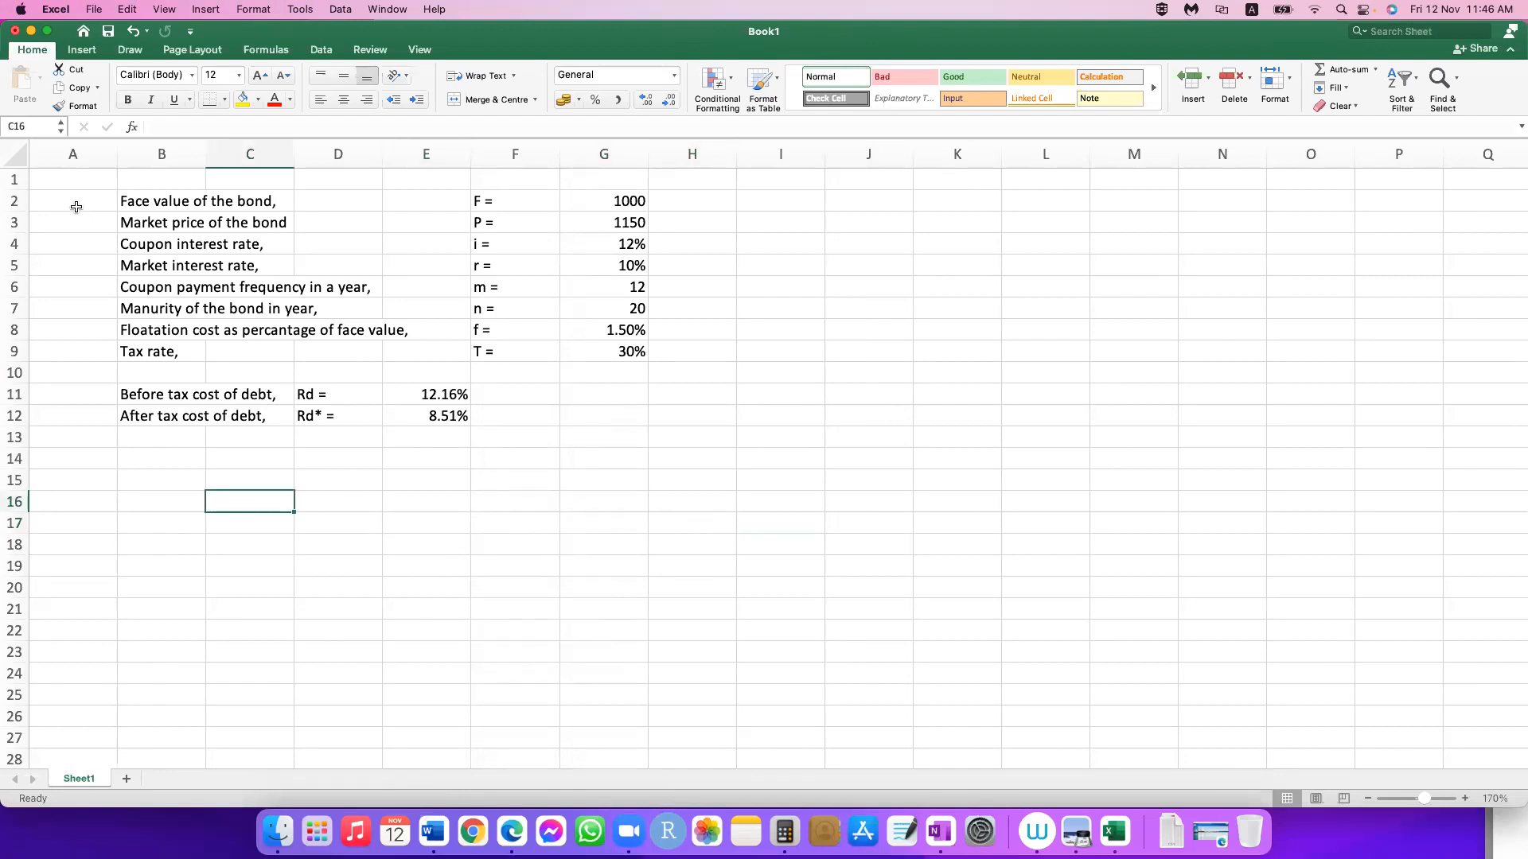
# Step: Enter the heading "COST OF DEBT" in cell A1 above the bond data
pyautogui.click(59, 180)
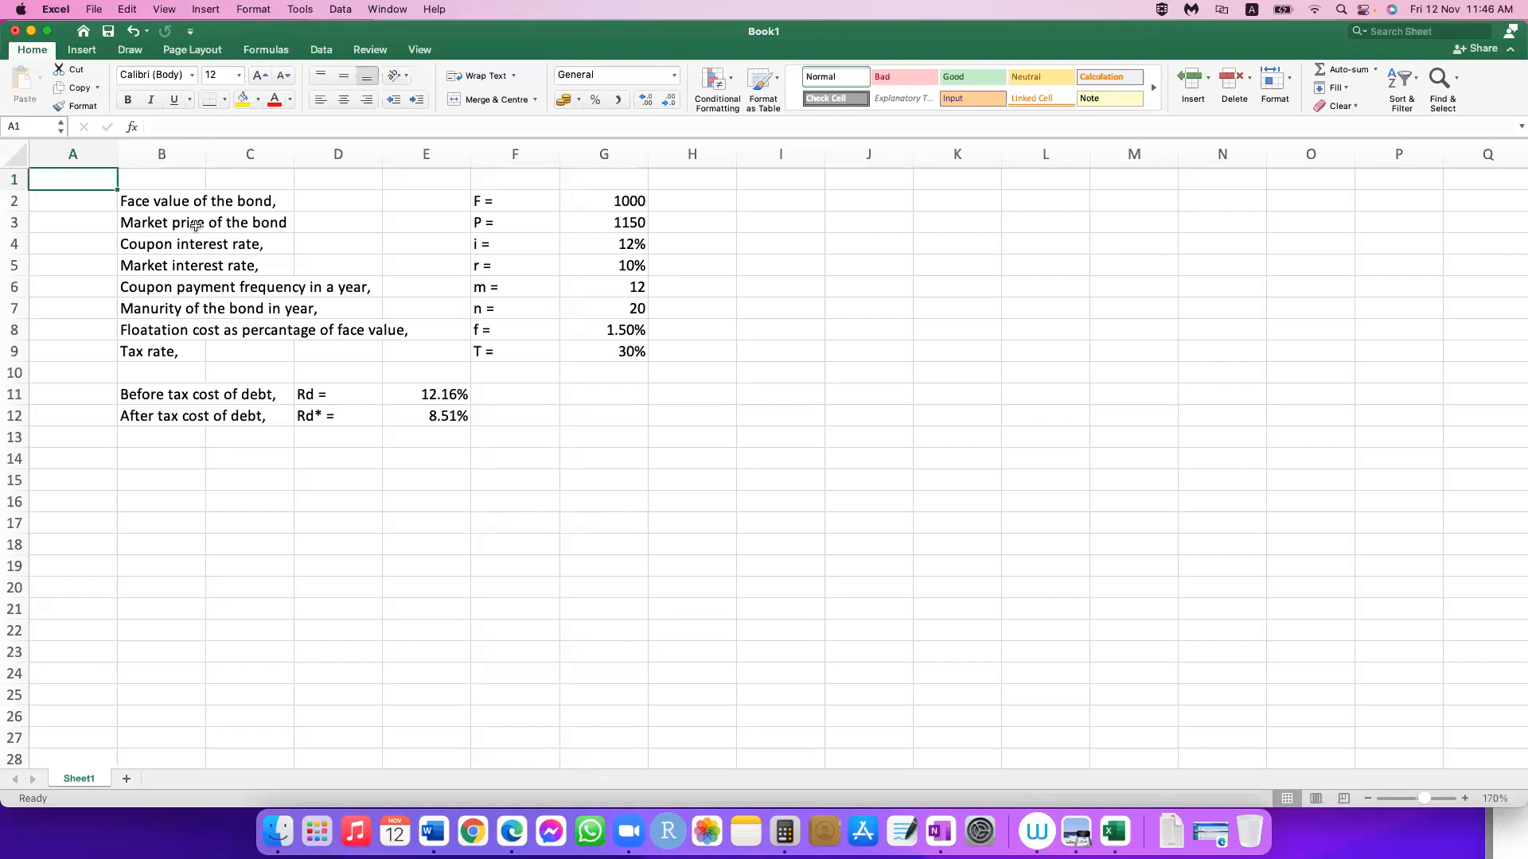
pyautogui.write('COST ')
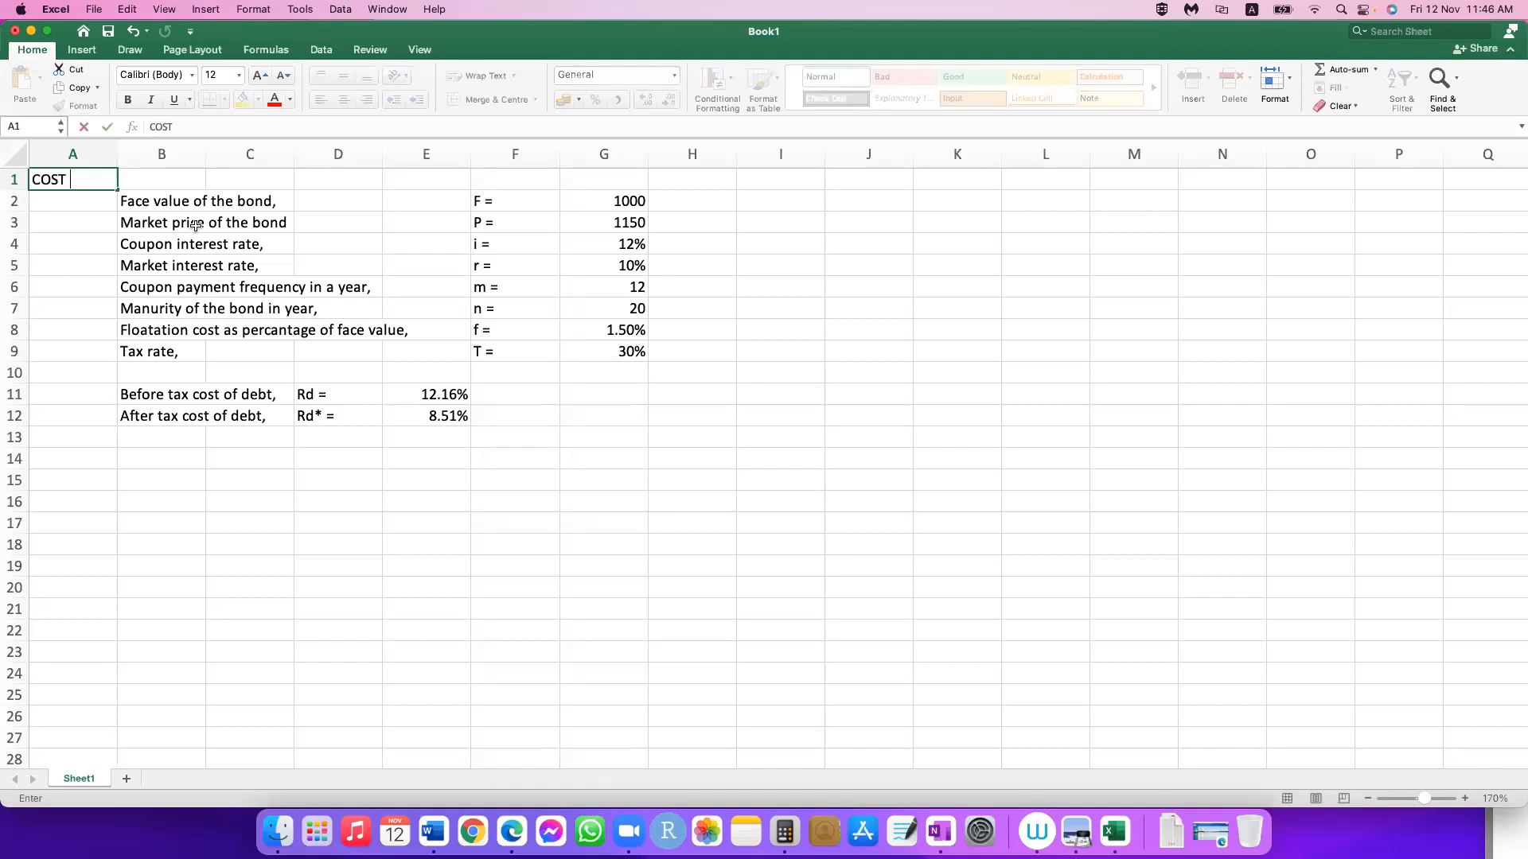
pyautogui.write('OF DEBT')
pyautogui.press('Return')
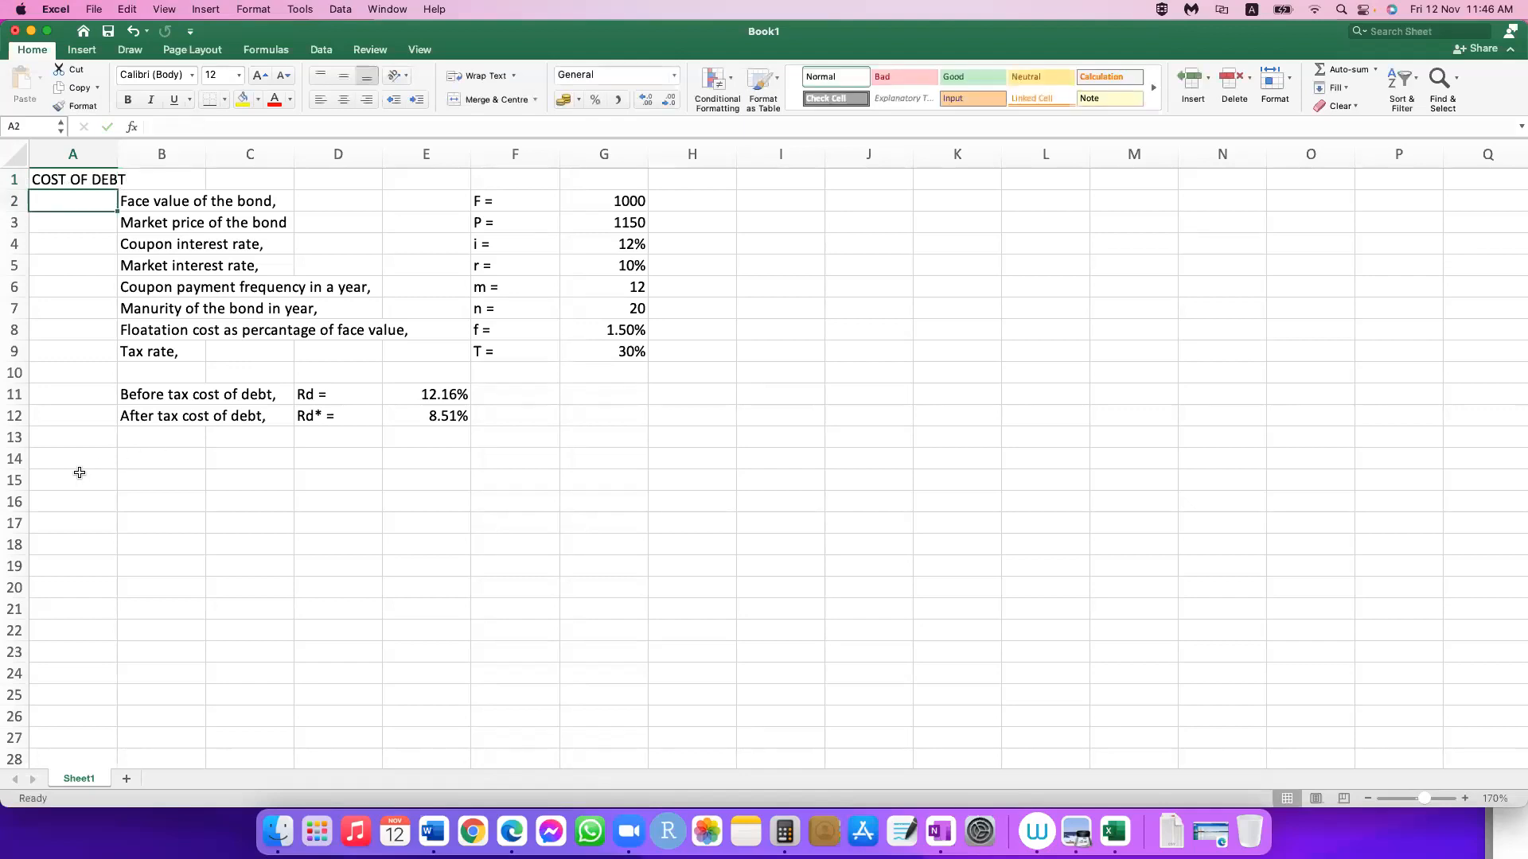
# Step: Enter the heading "COST OF EQUITY" in cell A15 below the cost of debt results
pyautogui.click(79, 472)
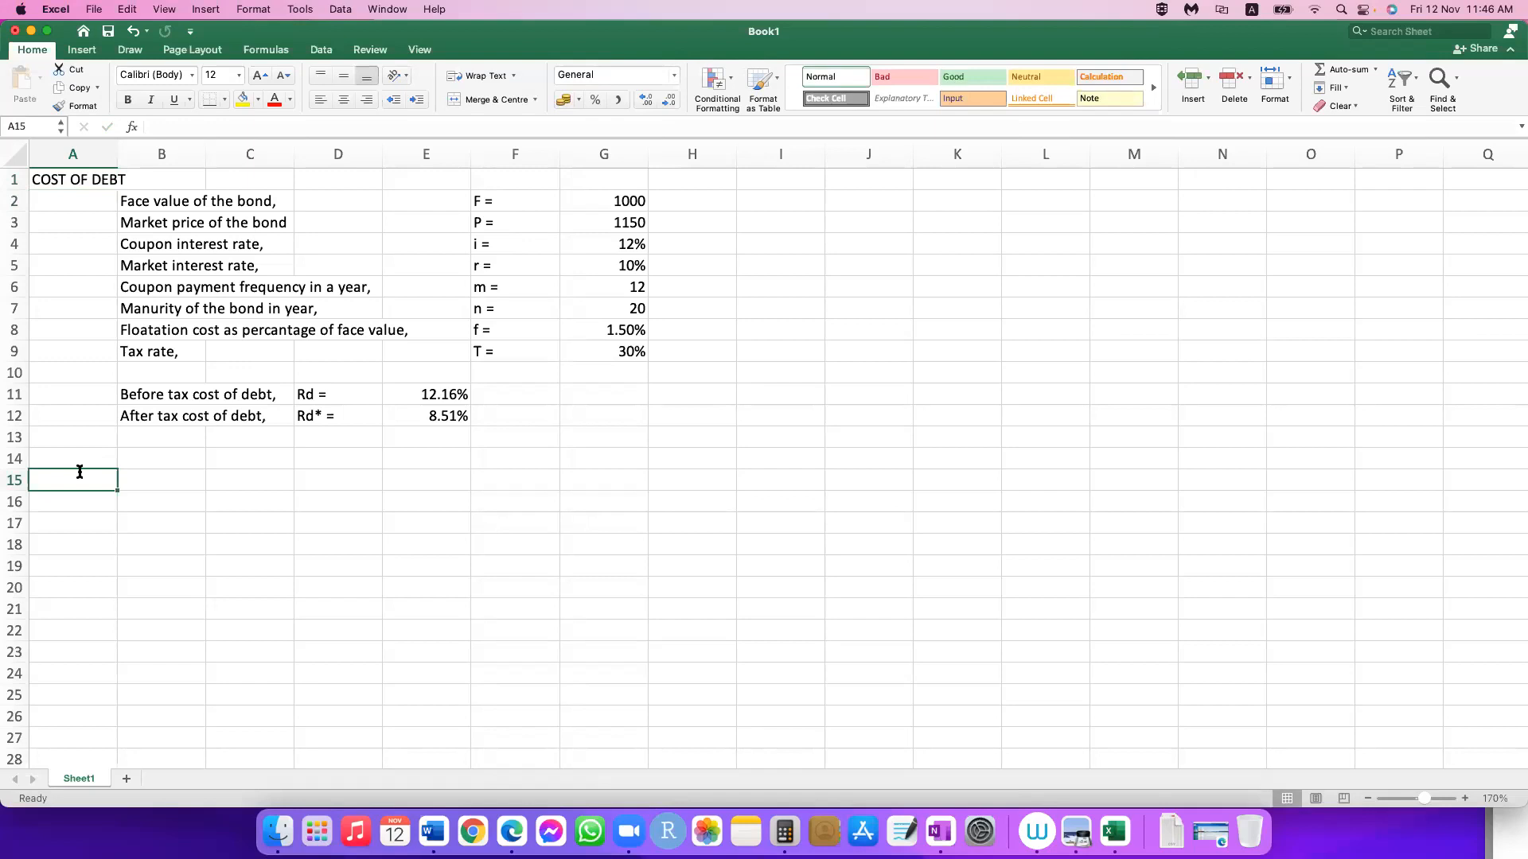
pyautogui.write('COST ')
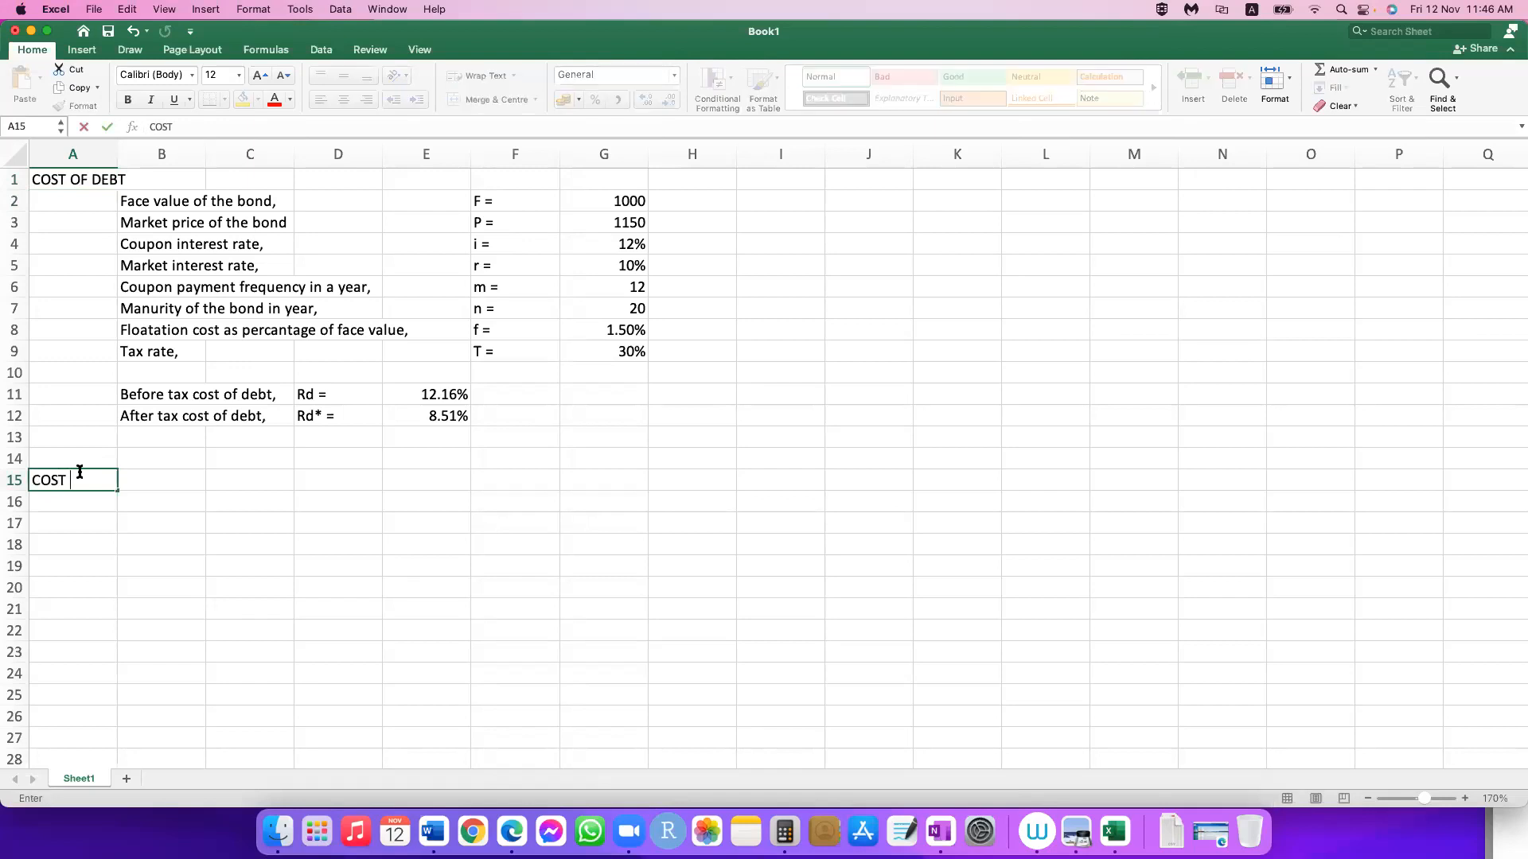
pyautogui.write('OF EQUITY')
pyautogui.press('Return')
pyautogui.press('Tab')
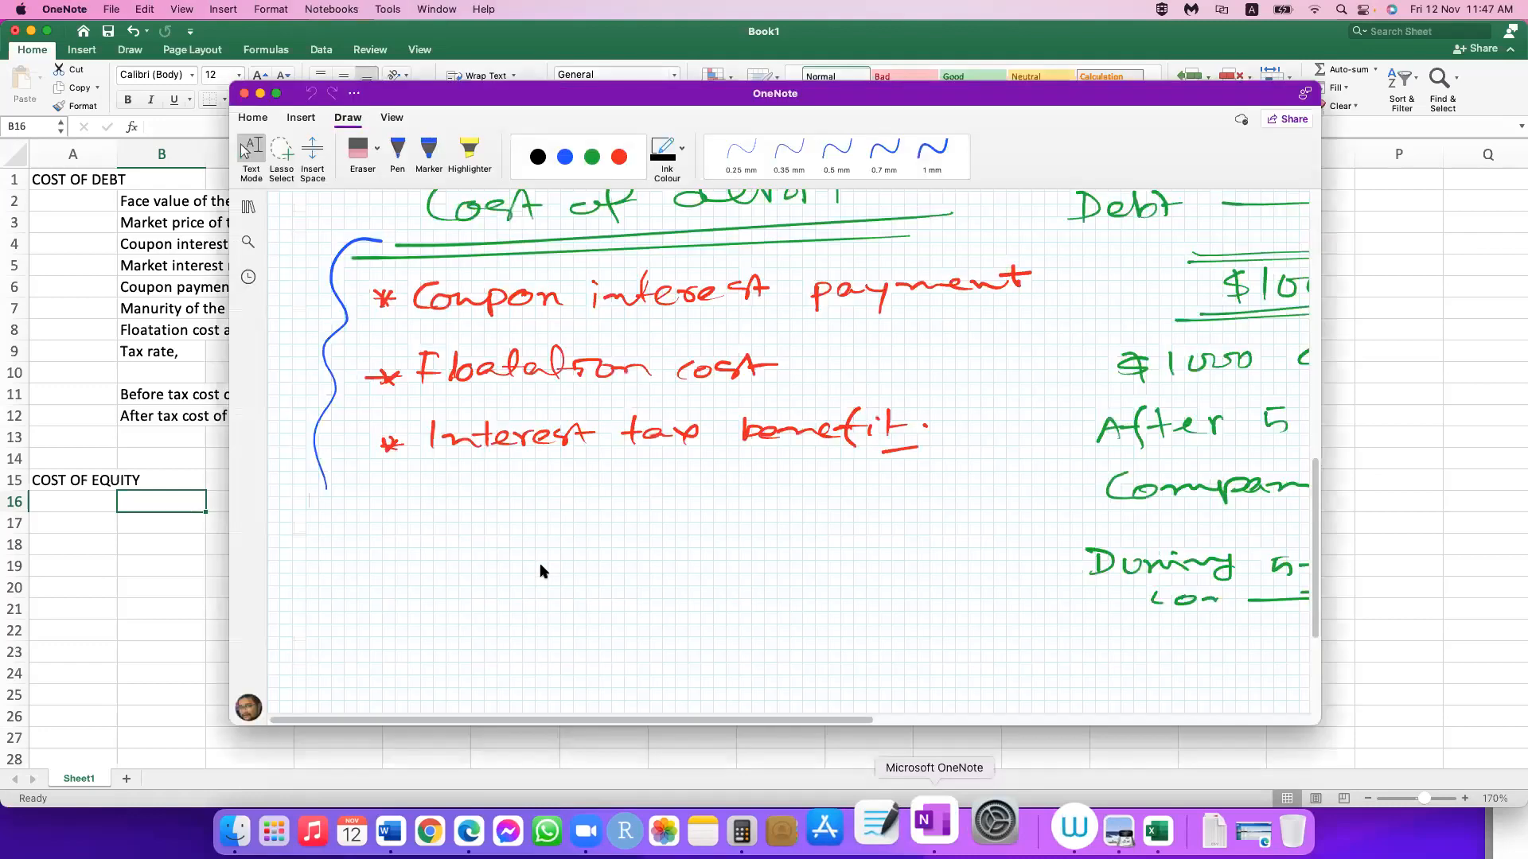
# Step: Switch to OneNote and enlarge its window around the cost of debt notes
pyautogui.scroll(-5, 239, 712)
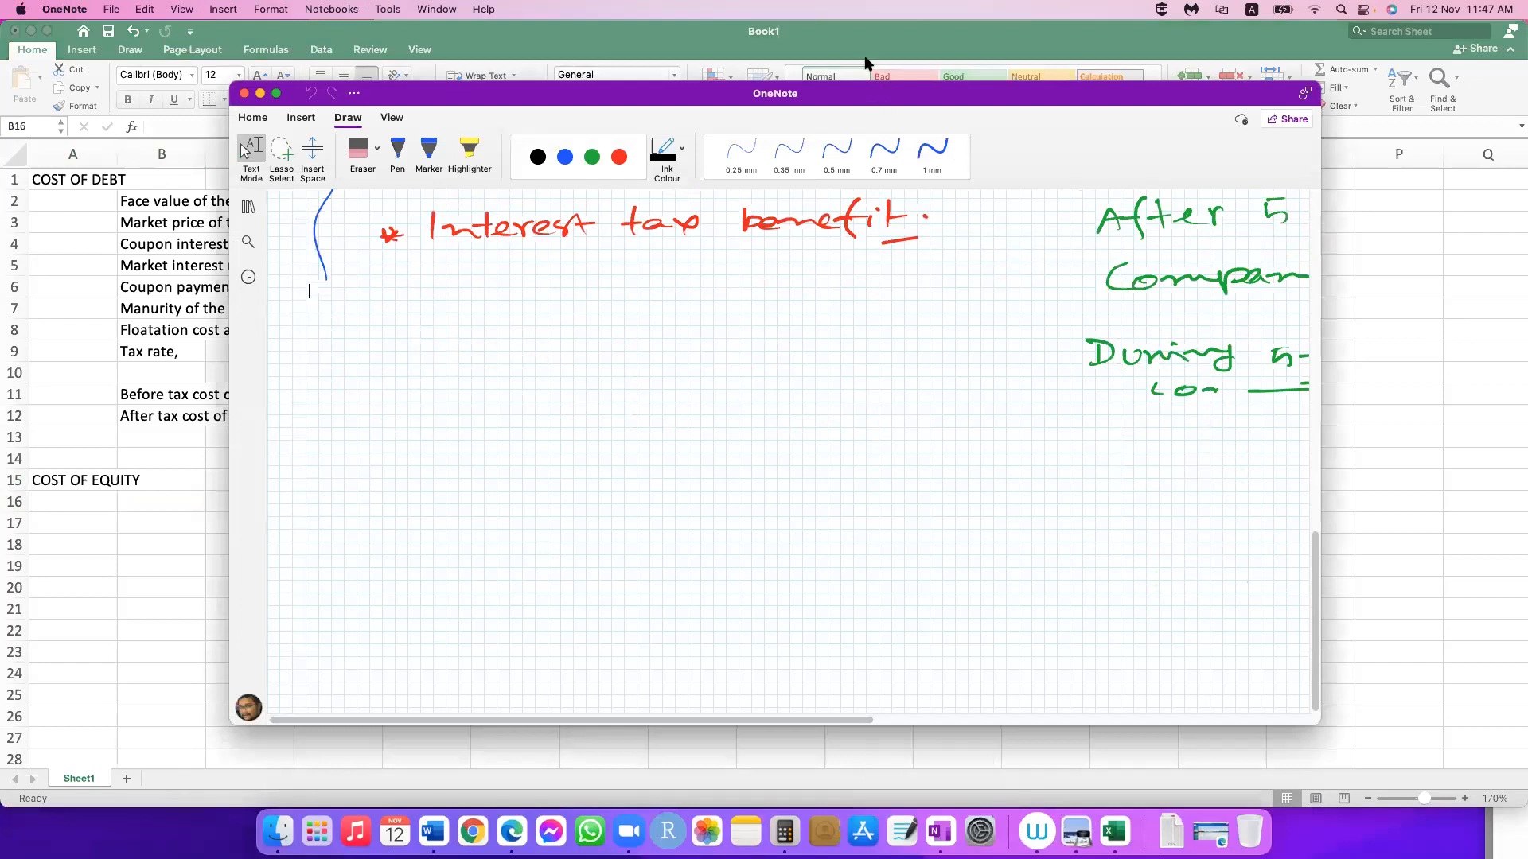
pyautogui.scroll(6, 1154, 437)
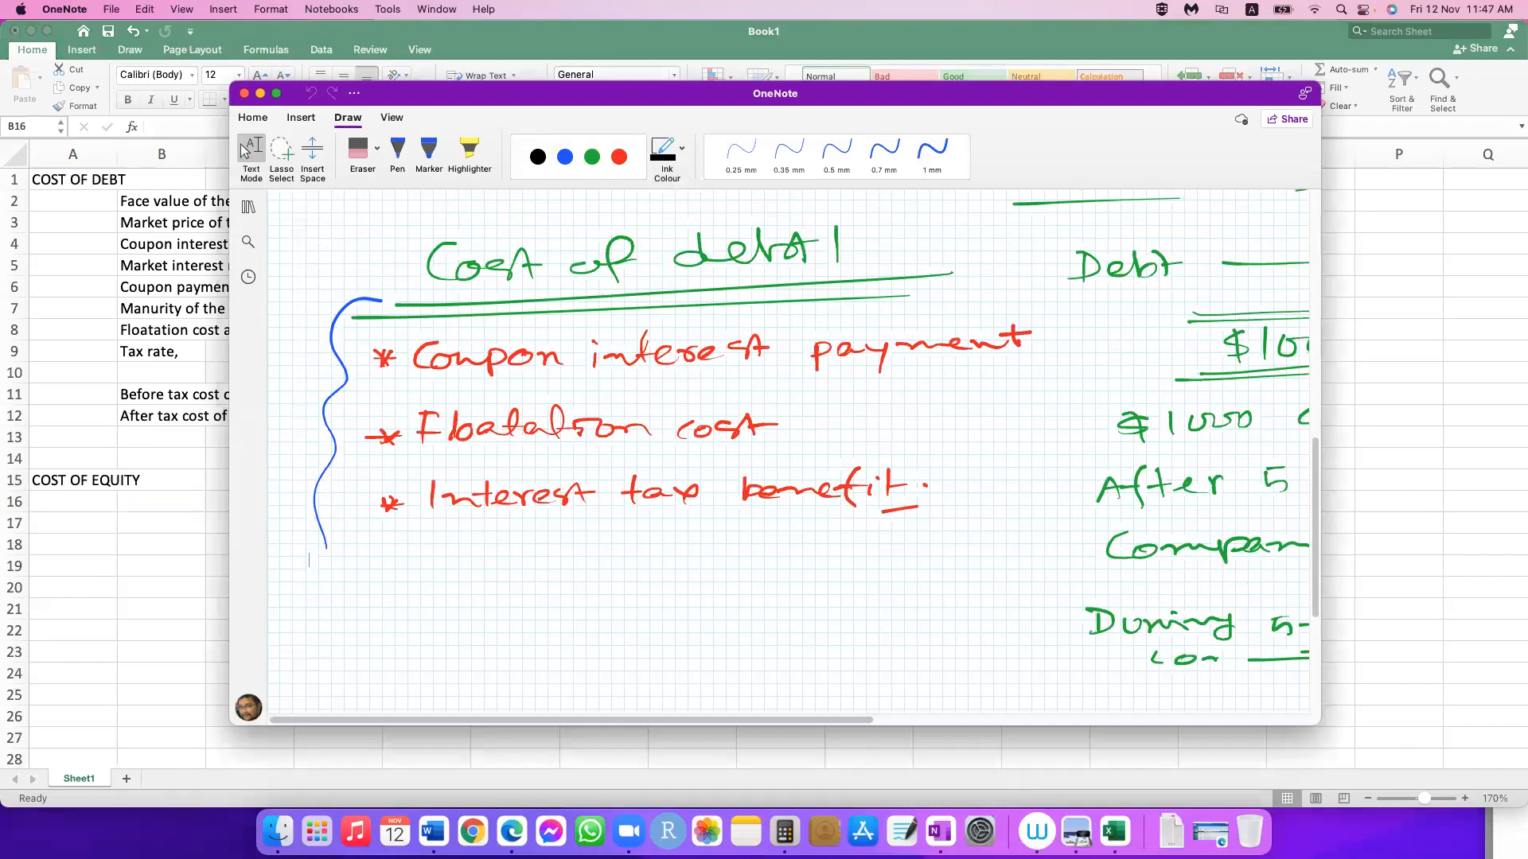
pyautogui.moveTo(230, 725); pyautogui.dragTo(143, 795)
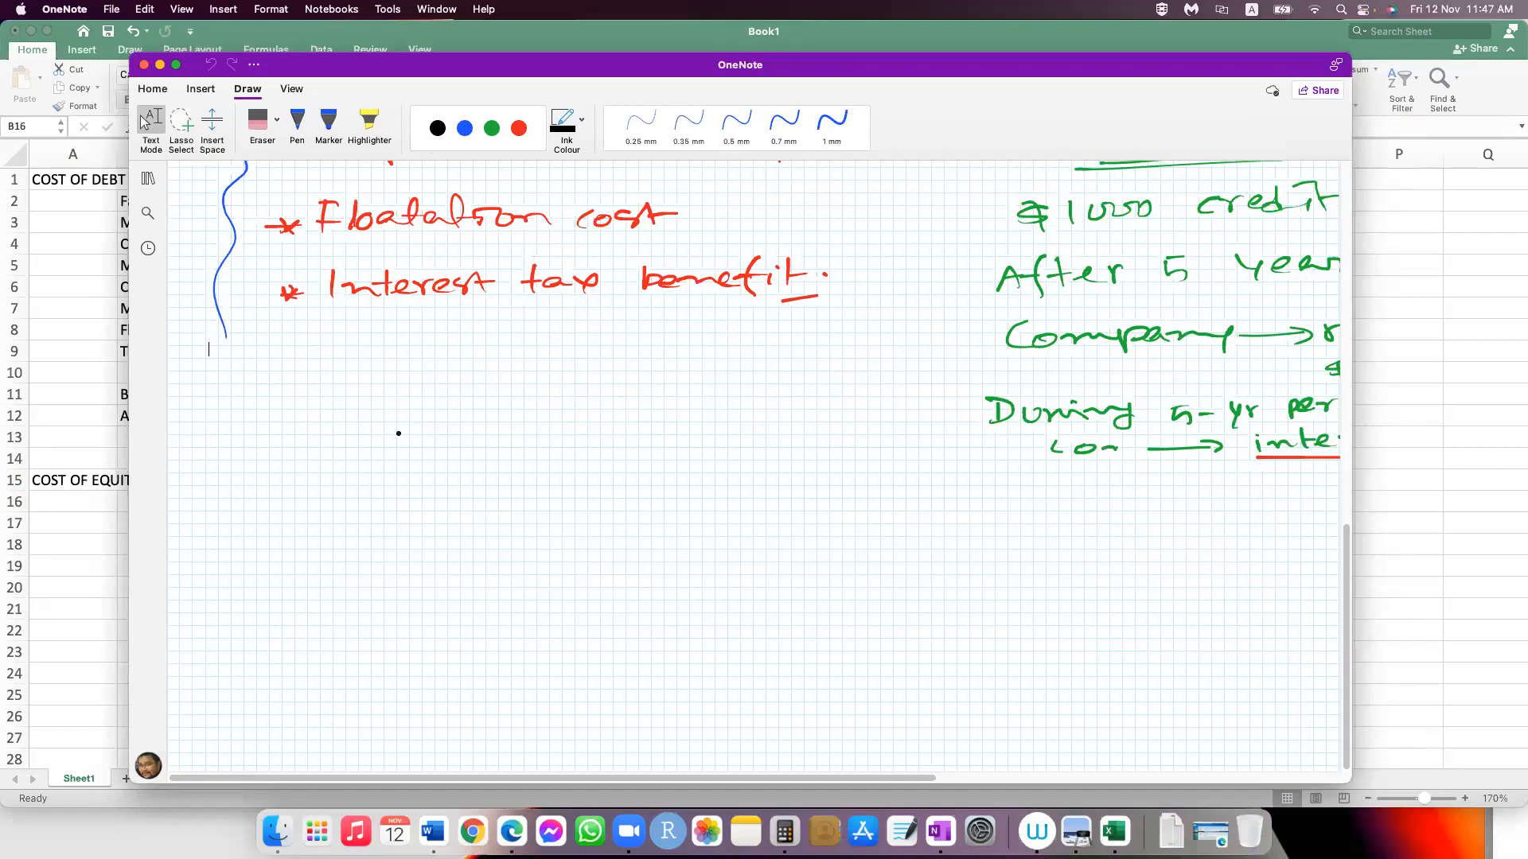
# Step: Handwrite the heading "Cost of equity" in black below the cost of debt notes and underline it
pyautogui.moveTo(229, 434); pyautogui.dragTo(230, 455)
pyautogui.moveTo(238, 440); pyautogui.dragTo(248, 453)
pyautogui.moveTo(269, 430); pyautogui.dragTo(271, 454)
pyautogui.moveTo(258, 444); pyautogui.dragTo(278, 440)
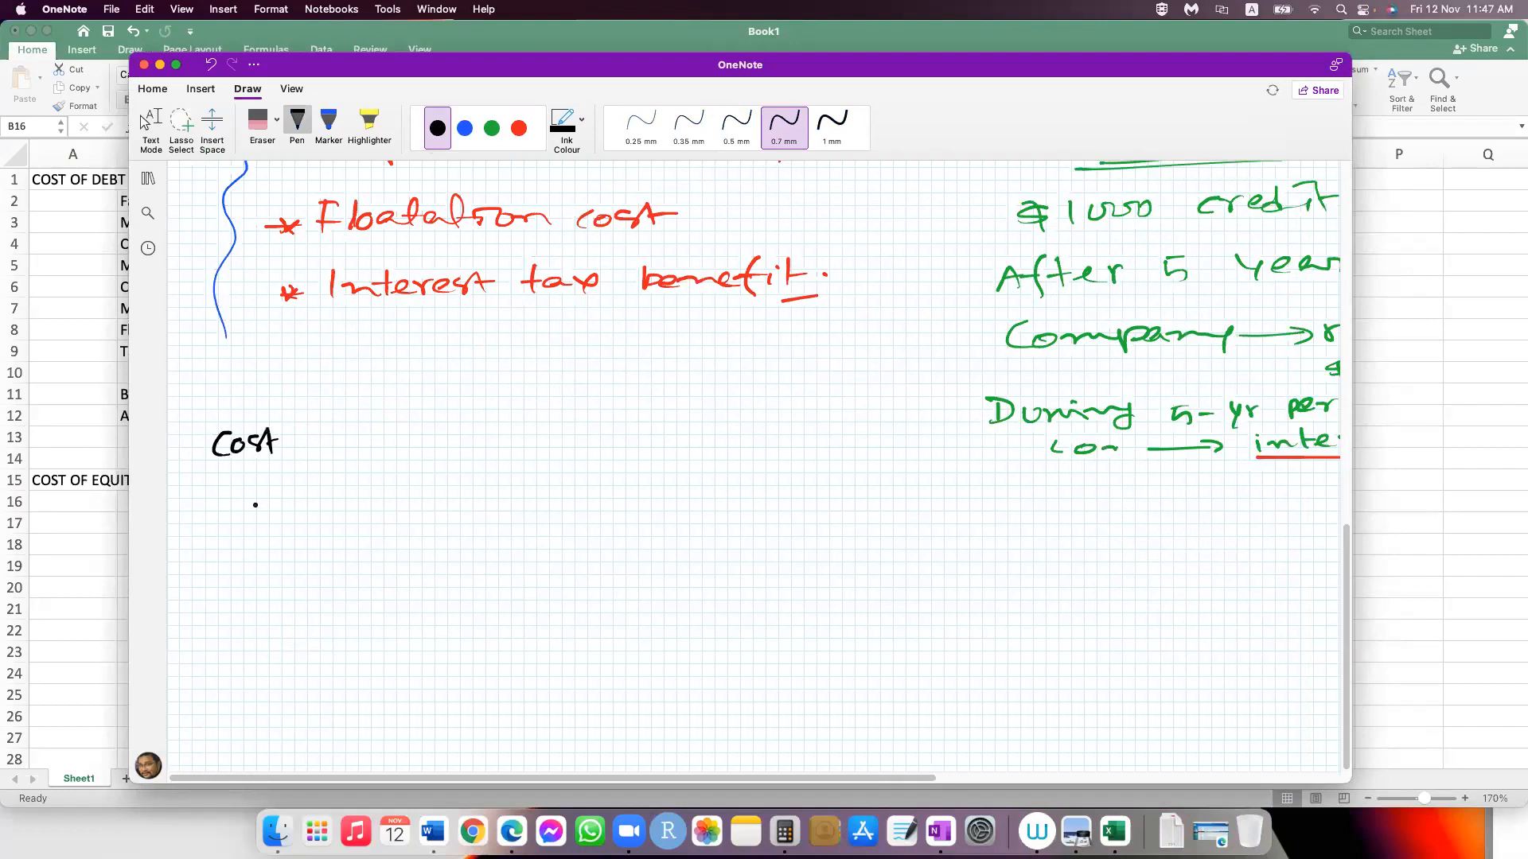
pyautogui.moveTo(307, 437); pyautogui.dragTo(309, 438)
pyautogui.moveTo(332, 420); pyautogui.dragTo(321, 472)
pyautogui.moveTo(316, 449); pyautogui.dragTo(329, 446)
pyautogui.moveTo(356, 439); pyautogui.dragTo(374, 442)
pyautogui.moveTo(389, 434); pyautogui.dragTo(390, 457)
pyautogui.moveTo(397, 435); pyautogui.dragTo(421, 443)
pyautogui.moveTo(429, 418); pyautogui.dragTo(431, 443)
pyautogui.moveTo(439, 433); pyautogui.dragTo(454, 456)
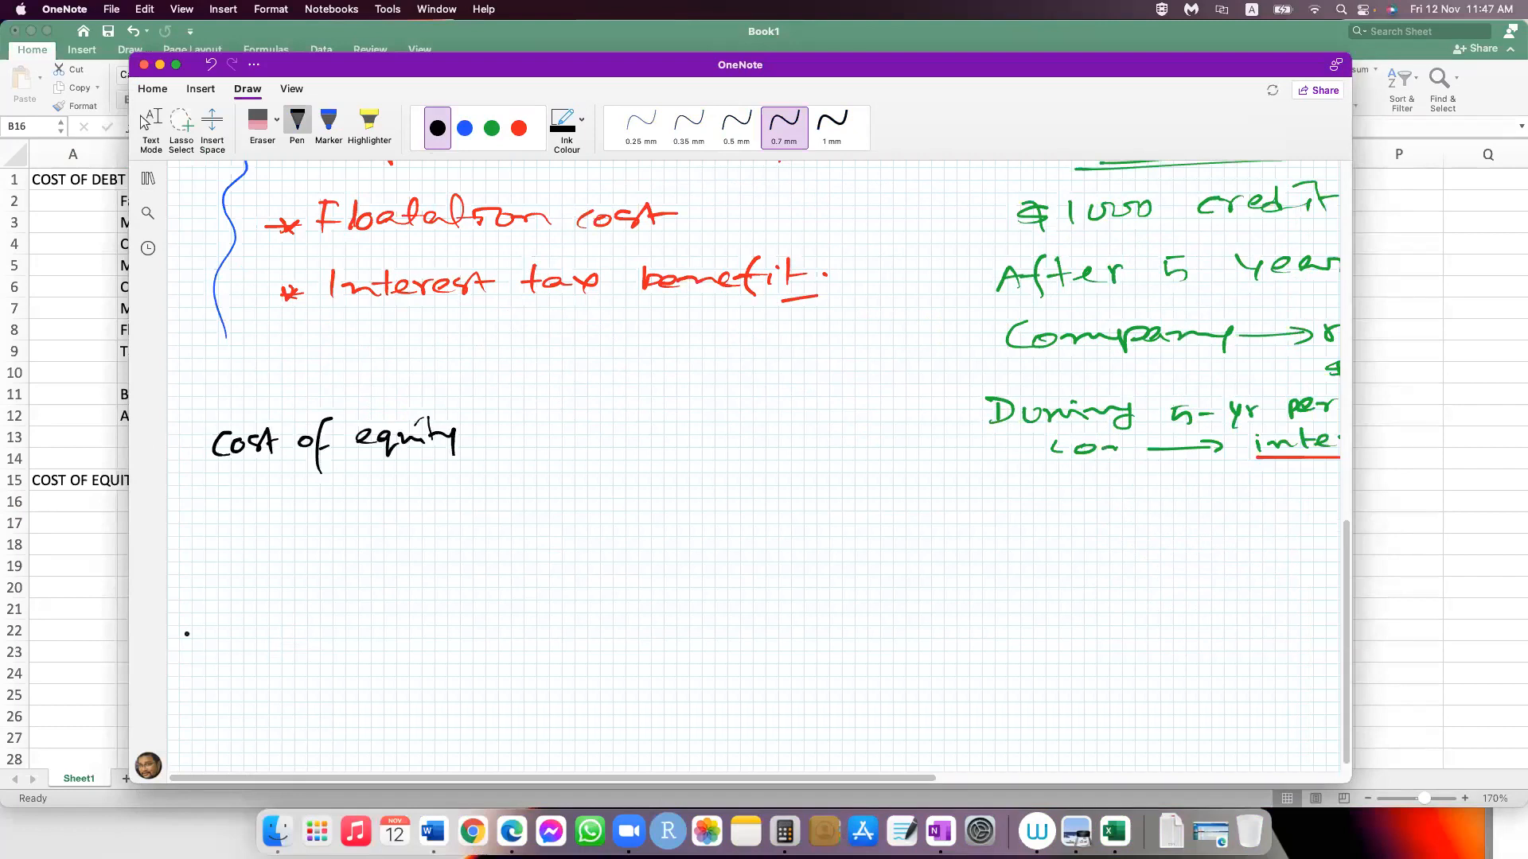
pyautogui.moveTo(205, 479); pyautogui.dragTo(489, 459)
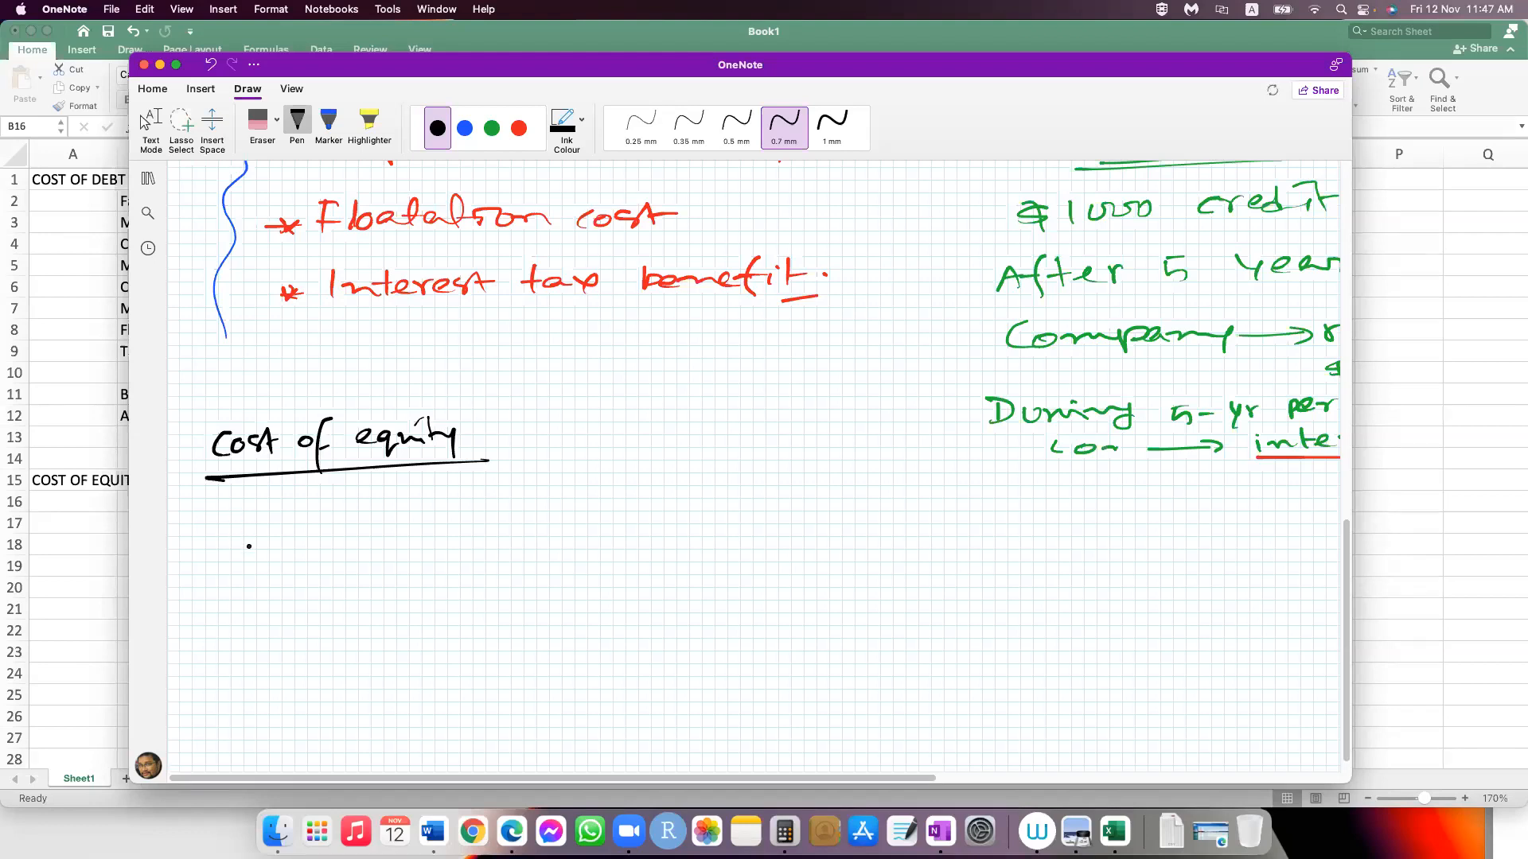
# Step: Handwrite the formula P0 = D1 / (rs − g) under the Cost of equity heading, with an implication arrow below it
pyautogui.moveTo(232, 553)
pyautogui.mouseDown()
pyautogui.moveTo(232, 538)
pyautogui.moveTo(249, 547)
pyautogui.mouseUp()
pyautogui.moveTo(280, 539); pyautogui.dragTo(309, 535)
pyautogui.moveTo(275, 549); pyautogui.dragTo(306, 545)
pyautogui.moveTo(366, 491); pyautogui.dragTo(368, 514)
pyautogui.moveTo(365, 492)
pyautogui.mouseDown()
pyautogui.moveTo(368, 513)
pyautogui.moveTo(398, 519)
pyautogui.mouseUp()
pyautogui.moveTo(340, 539); pyautogui.dragTo(443, 529)
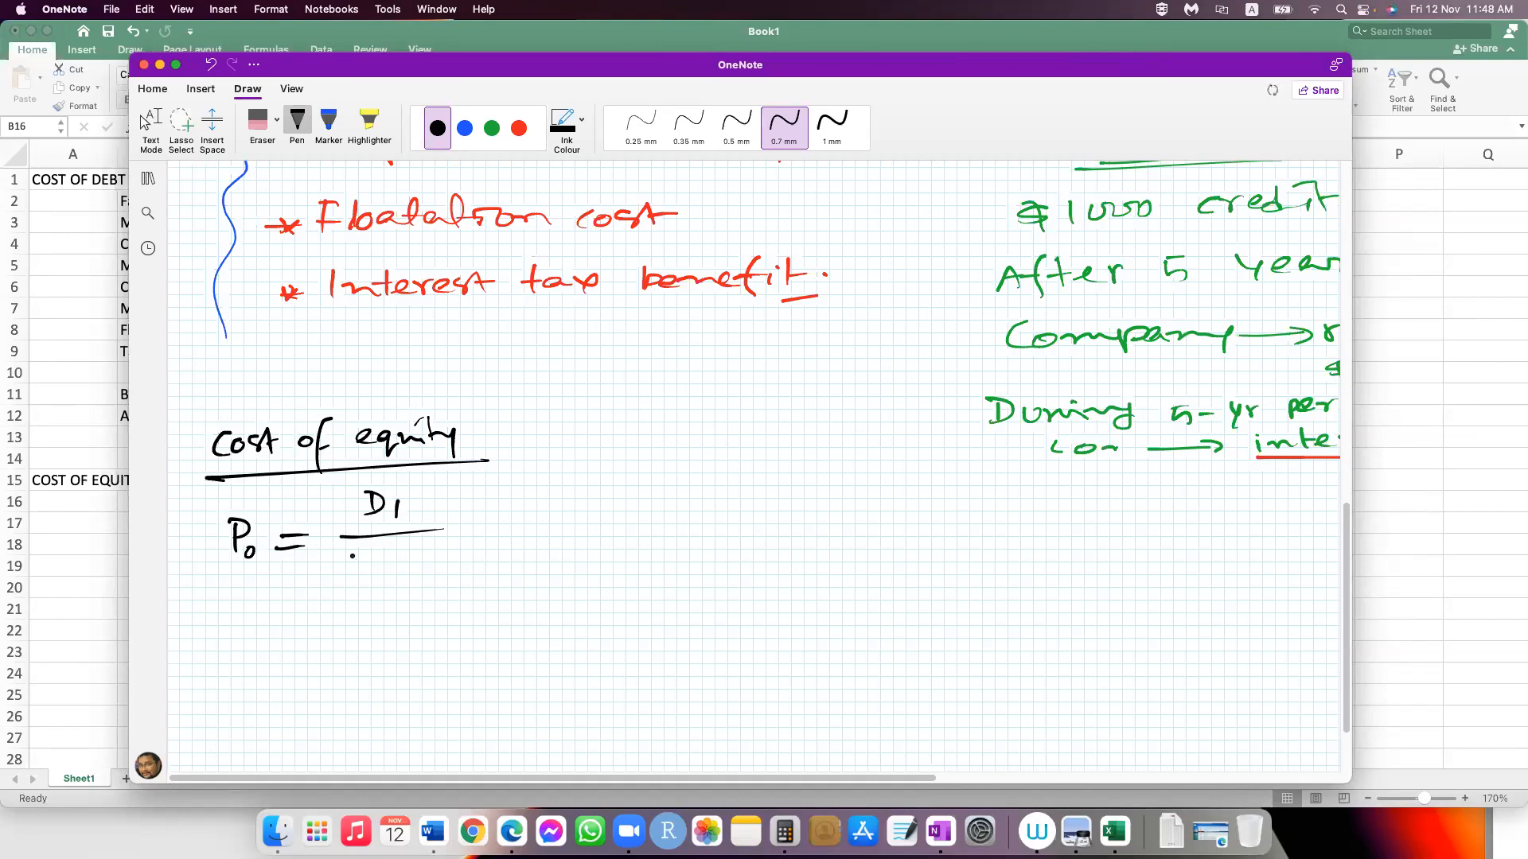
pyautogui.moveTo(353, 557)
pyautogui.mouseDown()
pyautogui.moveTo(368, 559)
pyautogui.moveTo(365, 584)
pyautogui.moveTo(398, 566)
pyautogui.moveTo(408, 590)
pyautogui.mouseUp()
pyautogui.moveTo(203, 659); pyautogui.dragTo(226, 666)
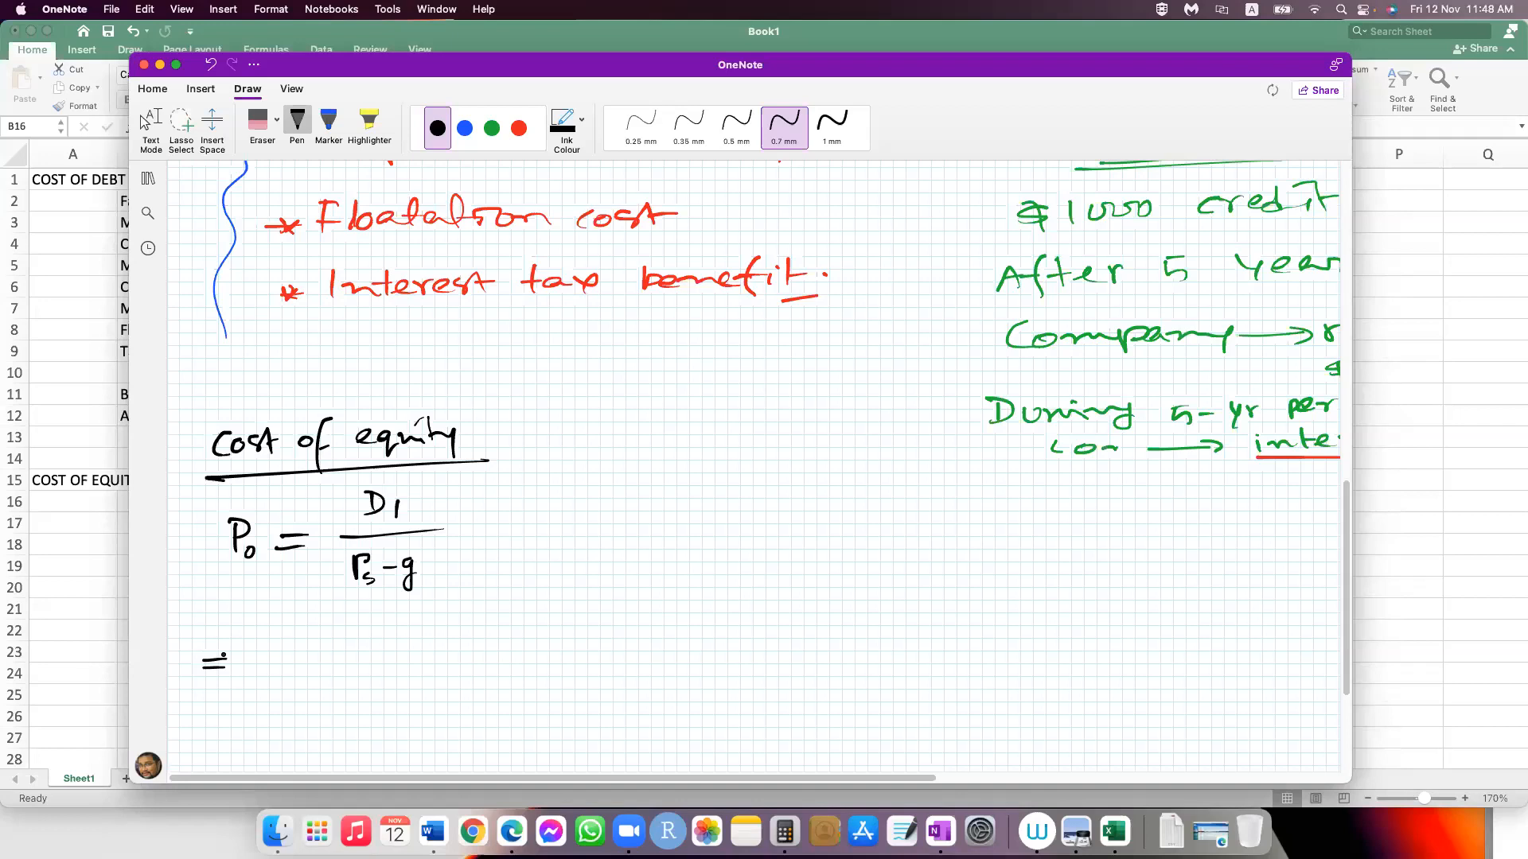
pyautogui.moveTo(223, 651); pyautogui.dragTo(226, 680)
# Step: Beside the formula, sketch a "Growing perpetuity" timeline from 0 to 4 with cash flows CF(1+g) and CF(1+g)²
pyautogui.moveTo(482, 491); pyautogui.dragTo(482, 596)
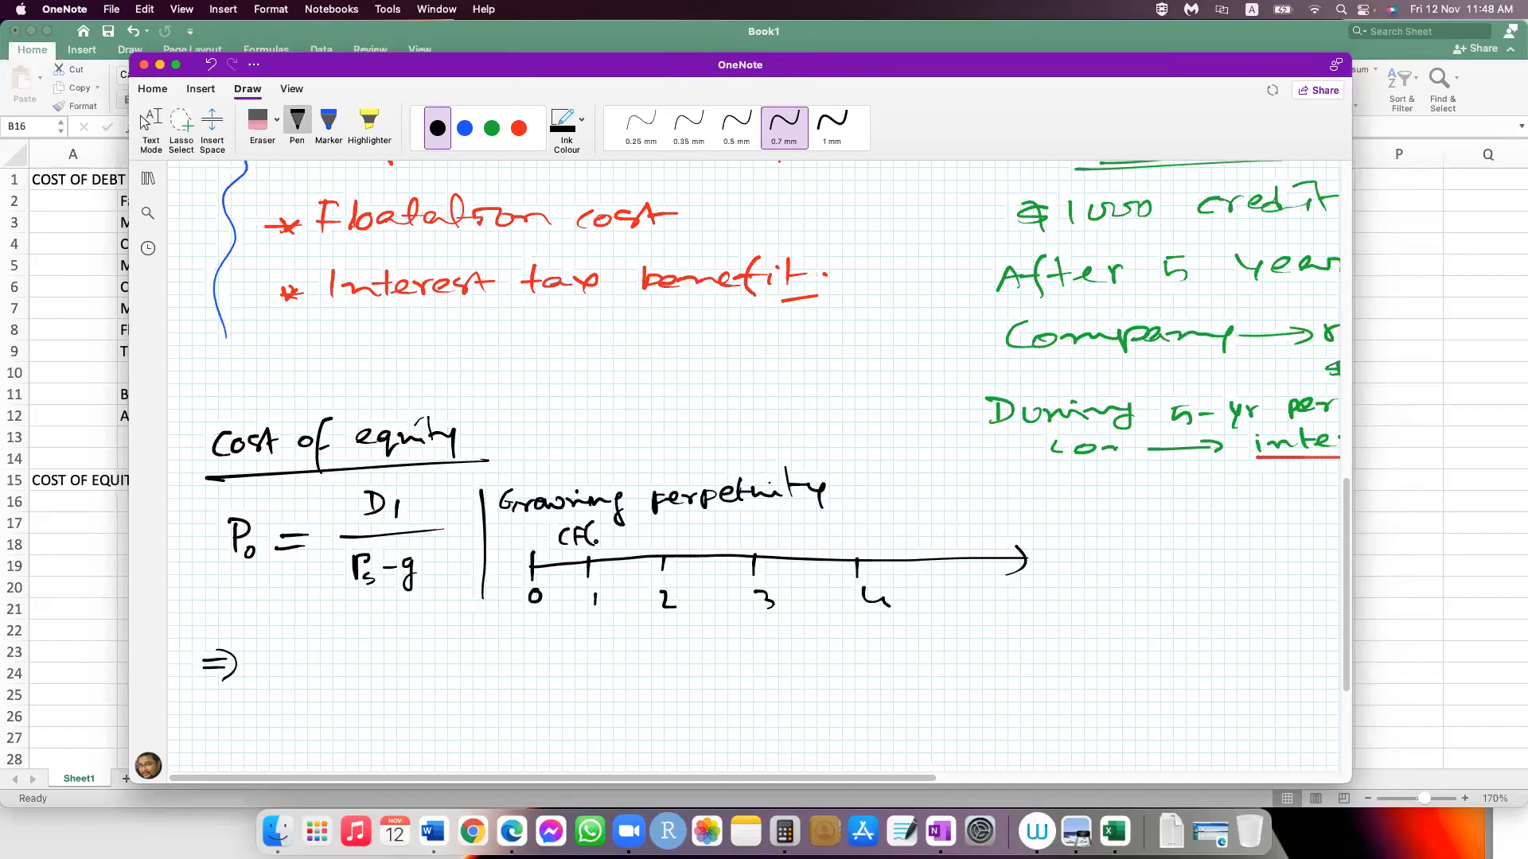
pyautogui.moveTo(622, 526)
pyautogui.mouseDown()
pyautogui.moveTo(618, 552)
pyautogui.moveTo(662, 548)
pyautogui.moveTo(670, 527)
pyautogui.mouseUp()
pyautogui.moveTo(677, 517); pyautogui.dragTo(675, 550)
pyautogui.moveTo(685, 528); pyautogui.dragTo(683, 548)
pyautogui.moveTo(687, 538); pyautogui.dragTo(698, 537)
pyautogui.moveTo(692, 531); pyautogui.dragTo(704, 555)
pyautogui.moveTo(712, 525); pyautogui.dragTo(714, 549)
pyautogui.moveTo(718, 520); pyautogui.dragTo(723, 525)
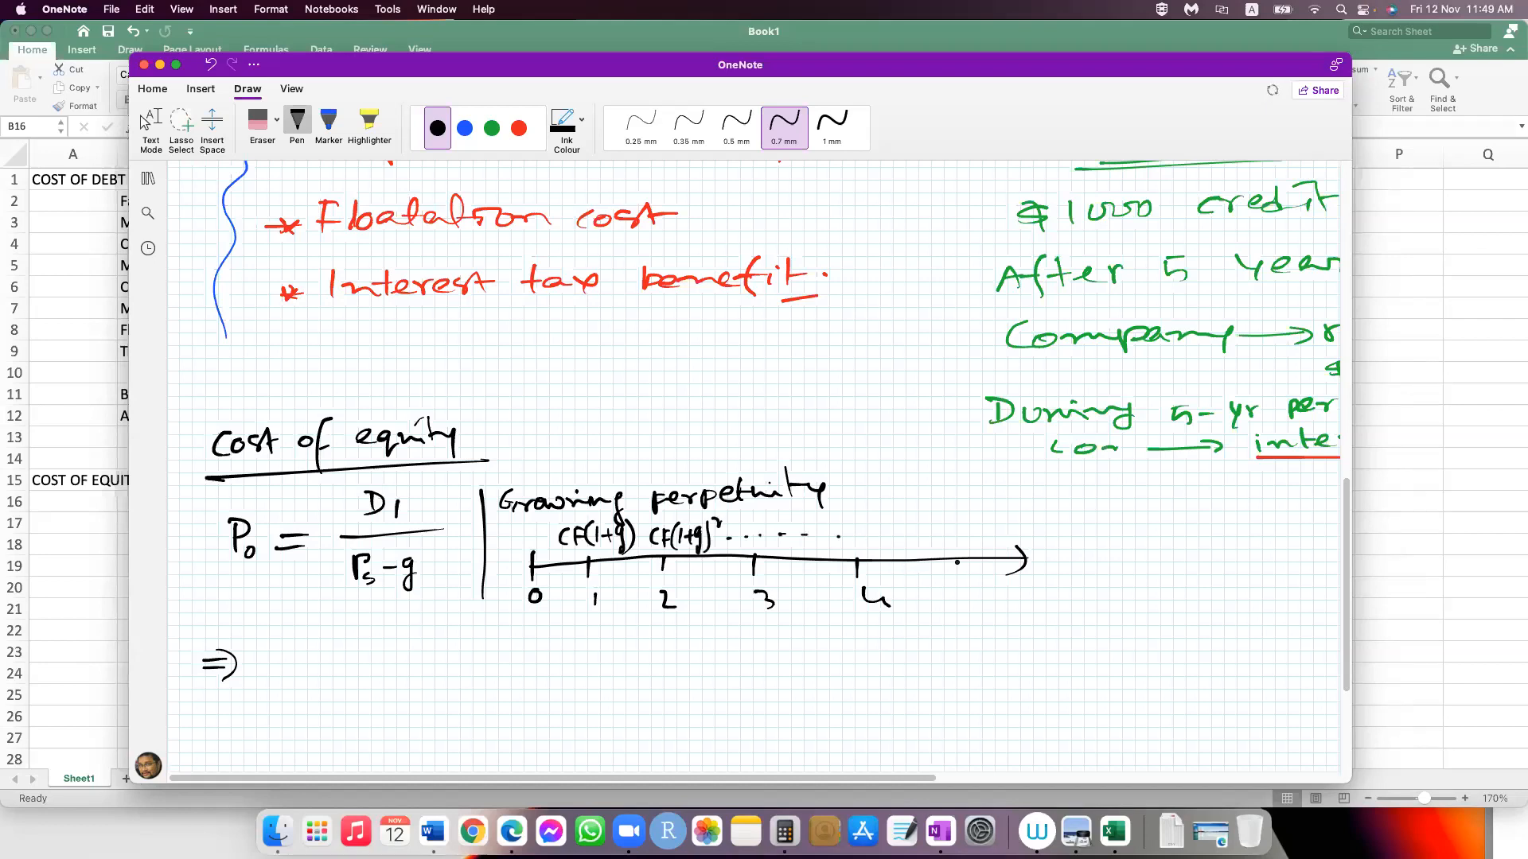
# Step: Add continuation dashes to the perpetuity timeline and write the boxed formula PVP = CF1 / (r − g) below it
pyautogui.moveTo(898, 547); pyautogui.dragTo(908, 547)
pyautogui.moveTo(931, 546); pyautogui.dragTo(942, 545)
pyautogui.moveTo(962, 546); pyautogui.dragTo(973, 546)
pyautogui.click(990, 551)
pyautogui.moveTo(893, 580); pyautogui.dragTo(901, 580)
pyautogui.moveTo(915, 580); pyautogui.dragTo(922, 580)
pyautogui.moveTo(941, 581); pyautogui.dragTo(950, 580)
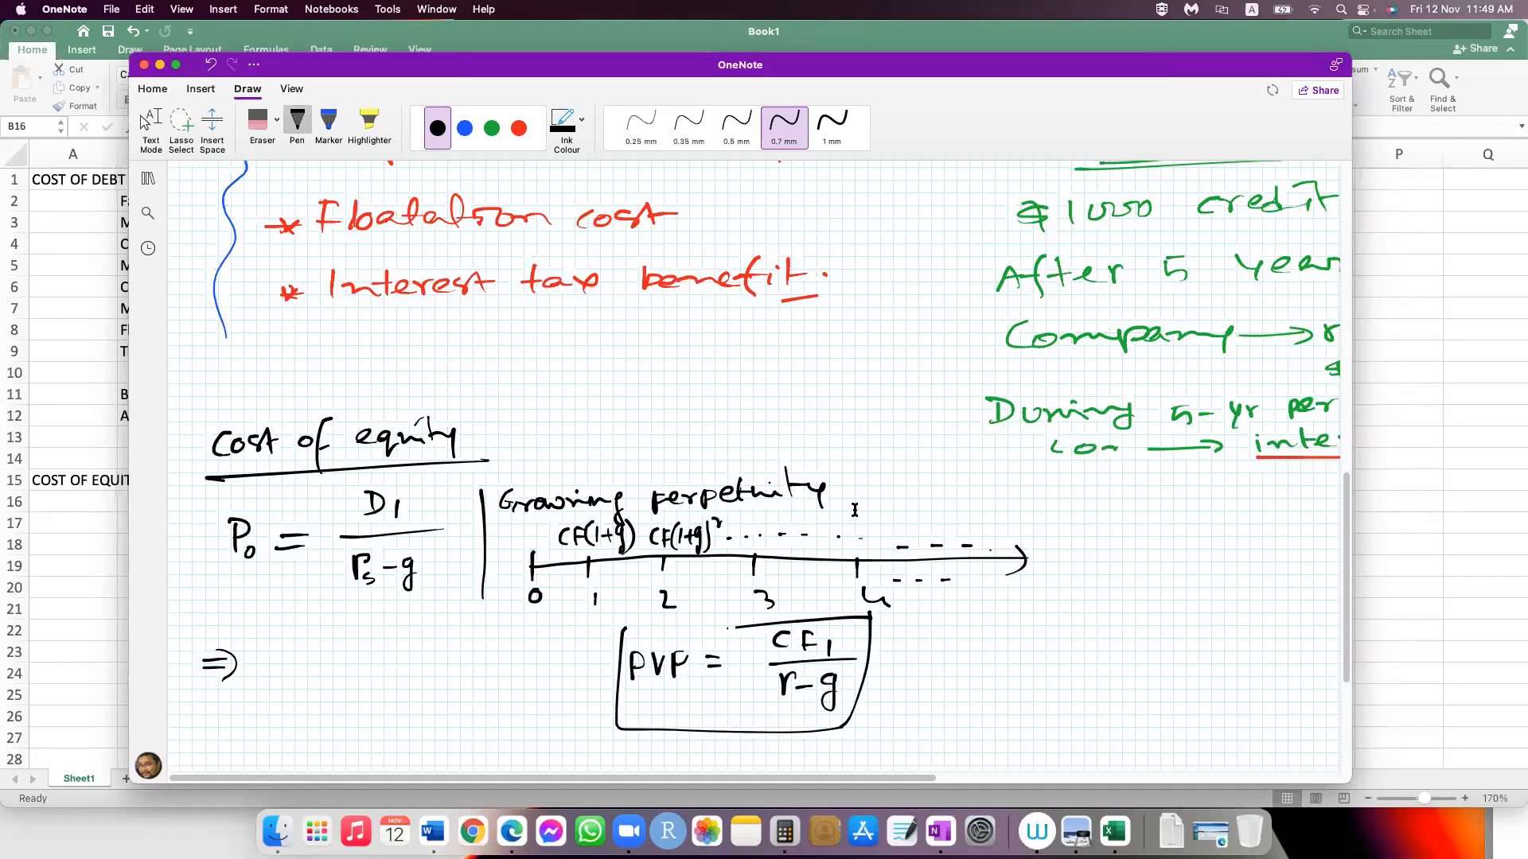
# Step: Open the "WU - Time Value of Money" notebook from the notebook list
pyautogui.hotkey('ctrl', 'g')
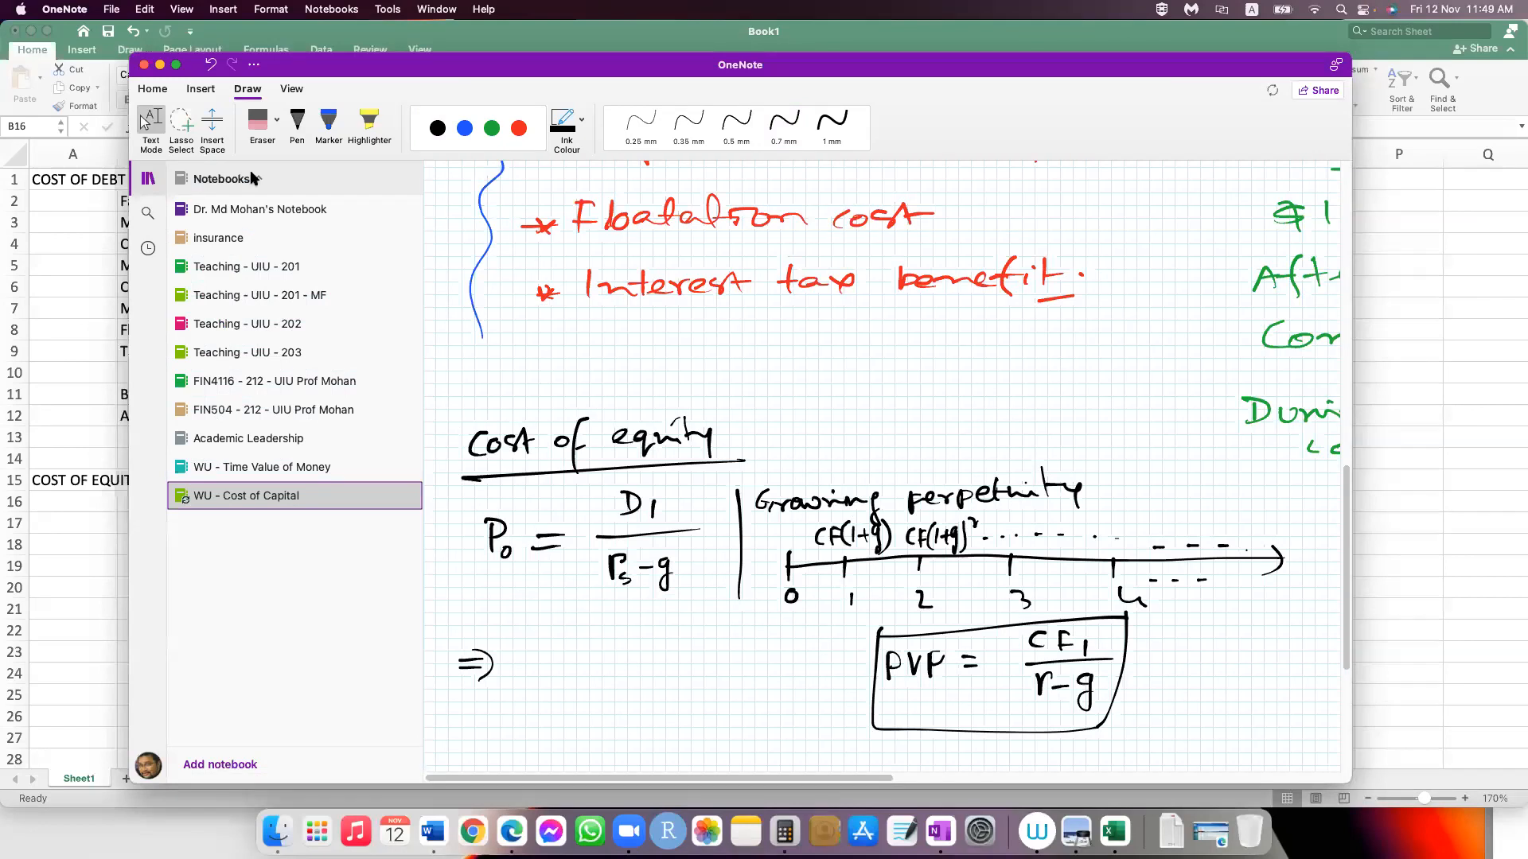
pyautogui.click(294, 467)
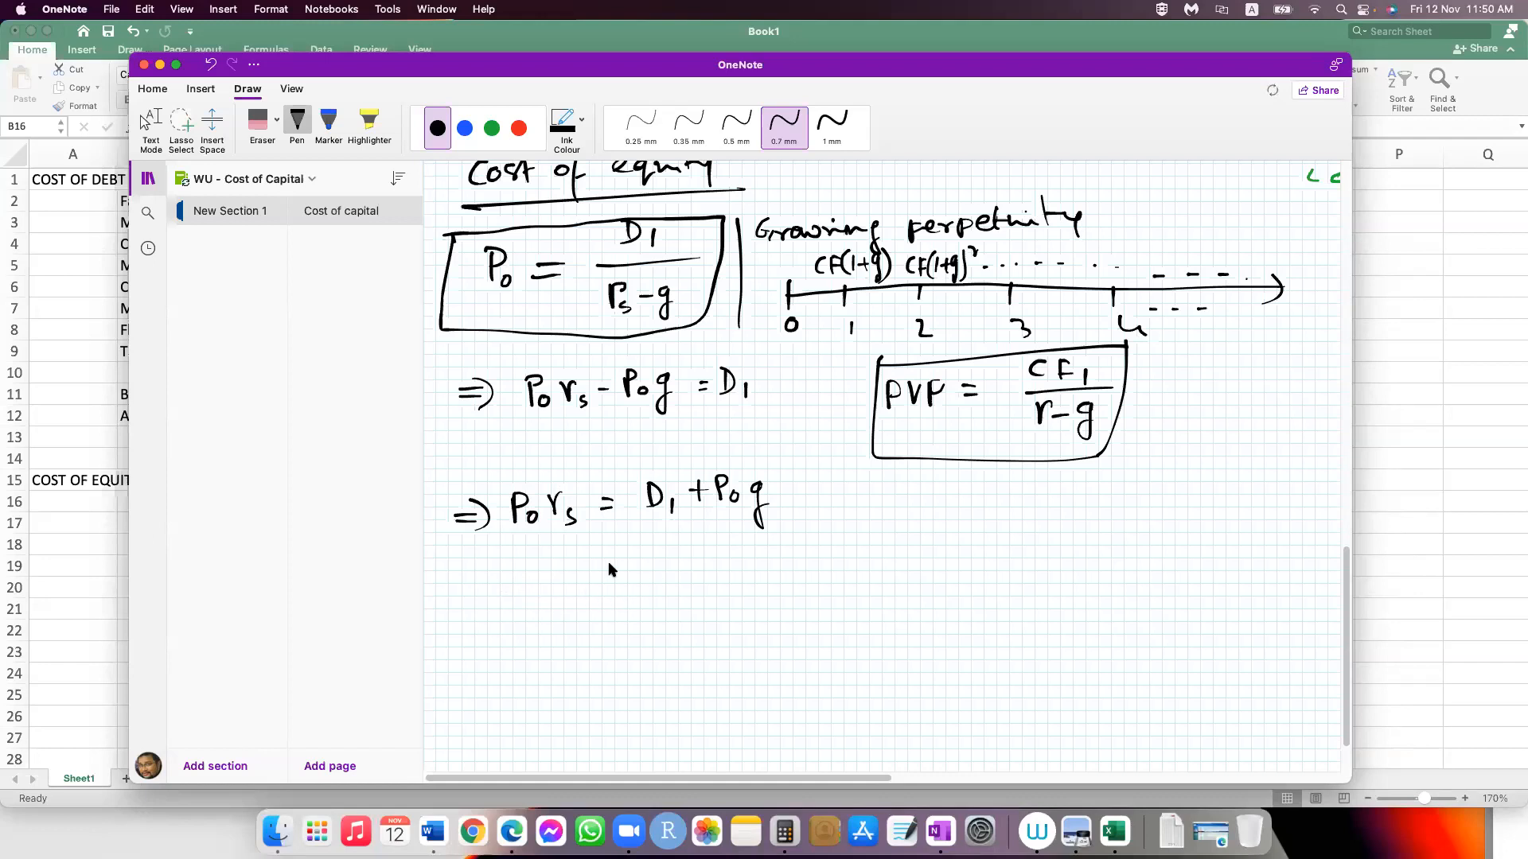
# Step: Handwrite the final derivation line rs = D1 / P0 + g below P0rs = D1 + P0g
pyautogui.moveTo(457, 591); pyautogui.dragTo(478, 589)
pyautogui.moveTo(471, 580); pyautogui.dragTo(469, 609)
pyautogui.moveTo(525, 577); pyautogui.dragTo(540, 609)
pyautogui.moveTo(625, 550); pyautogui.dragTo(623, 570)
pyautogui.moveTo(655, 557); pyautogui.dragTo(656, 572)
pyautogui.moveTo(616, 587)
pyautogui.mouseDown()
pyautogui.moveTo(685, 581)
pyautogui.moveTo(639, 613)
pyautogui.moveTo(660, 622)
pyautogui.mouseUp()
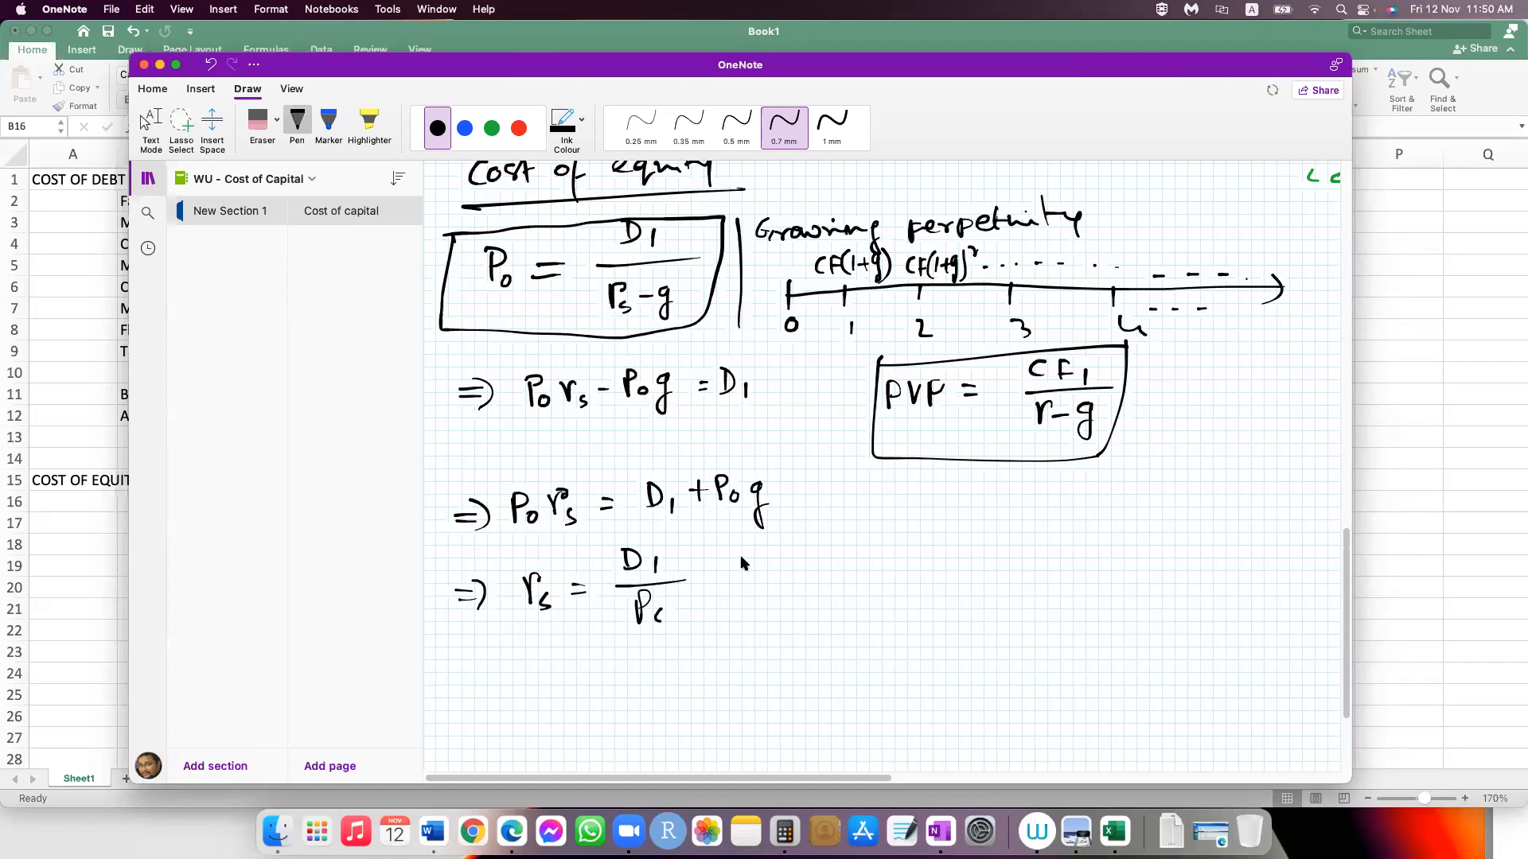
pyautogui.moveTo(661, 607); pyautogui.dragTo(659, 611)
pyautogui.moveTo(696, 574); pyautogui.dragTo(714, 573)
pyautogui.moveTo(705, 566)
pyautogui.mouseDown()
pyautogui.moveTo(705, 583)
pyautogui.moveTo(743, 587)
pyautogui.mouseUp()
# Step: Draw a box around the equation rs = D1 / P0 + g and circle rs
pyautogui.moveTo(481, 649); pyautogui.dragTo(787, 638)
pyautogui.moveTo(498, 554)
pyautogui.mouseDown()
pyautogui.moveTo(501, 646)
pyautogui.moveTo(748, 640)
pyautogui.mouseUp()
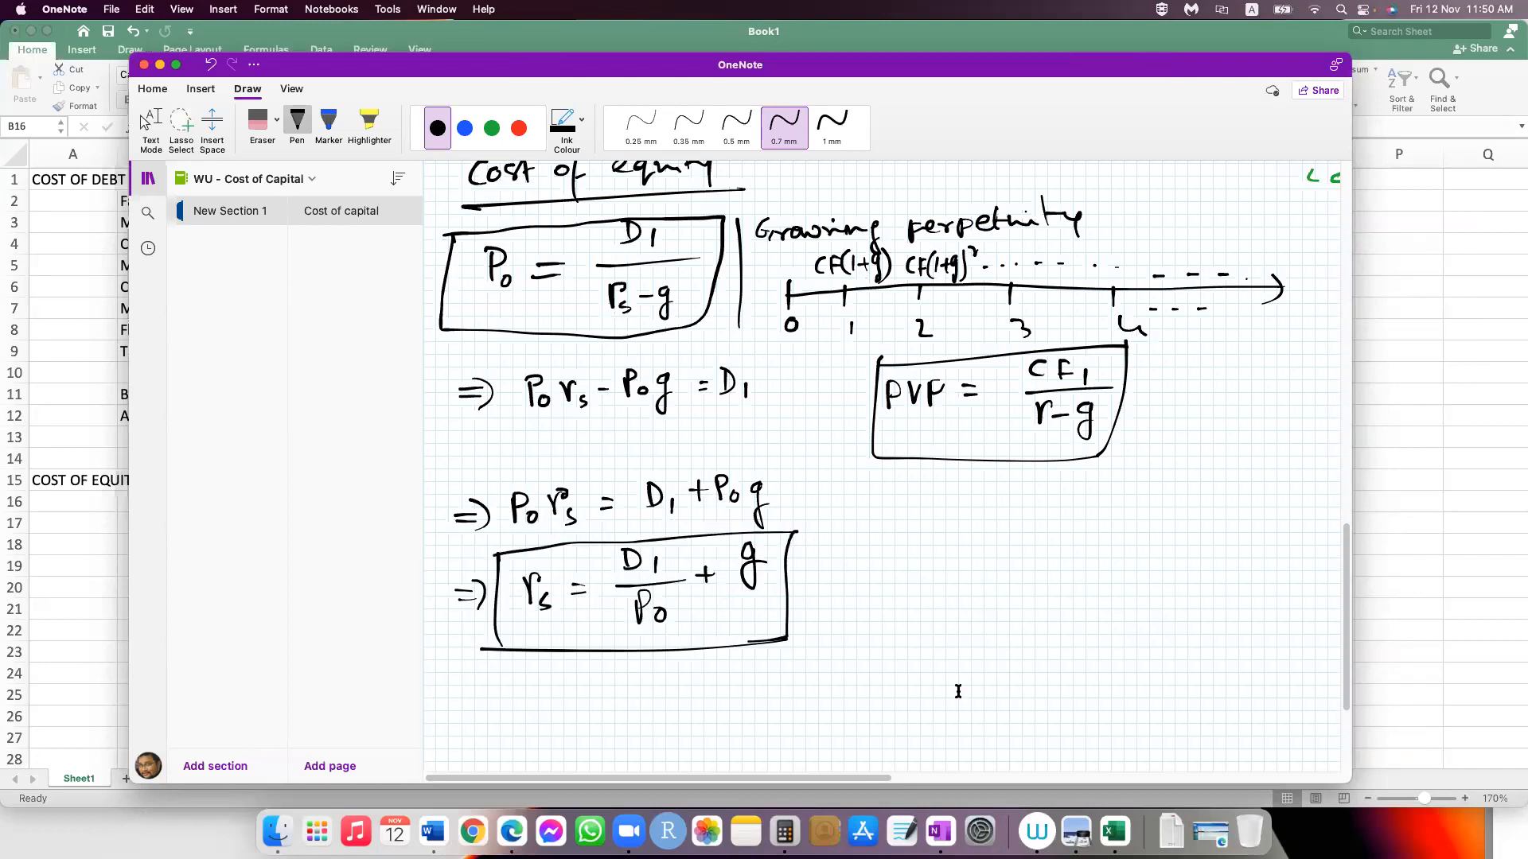
pyautogui.moveTo(516, 552); pyautogui.dragTo(483, 555)
pyautogui.click(950, 655)
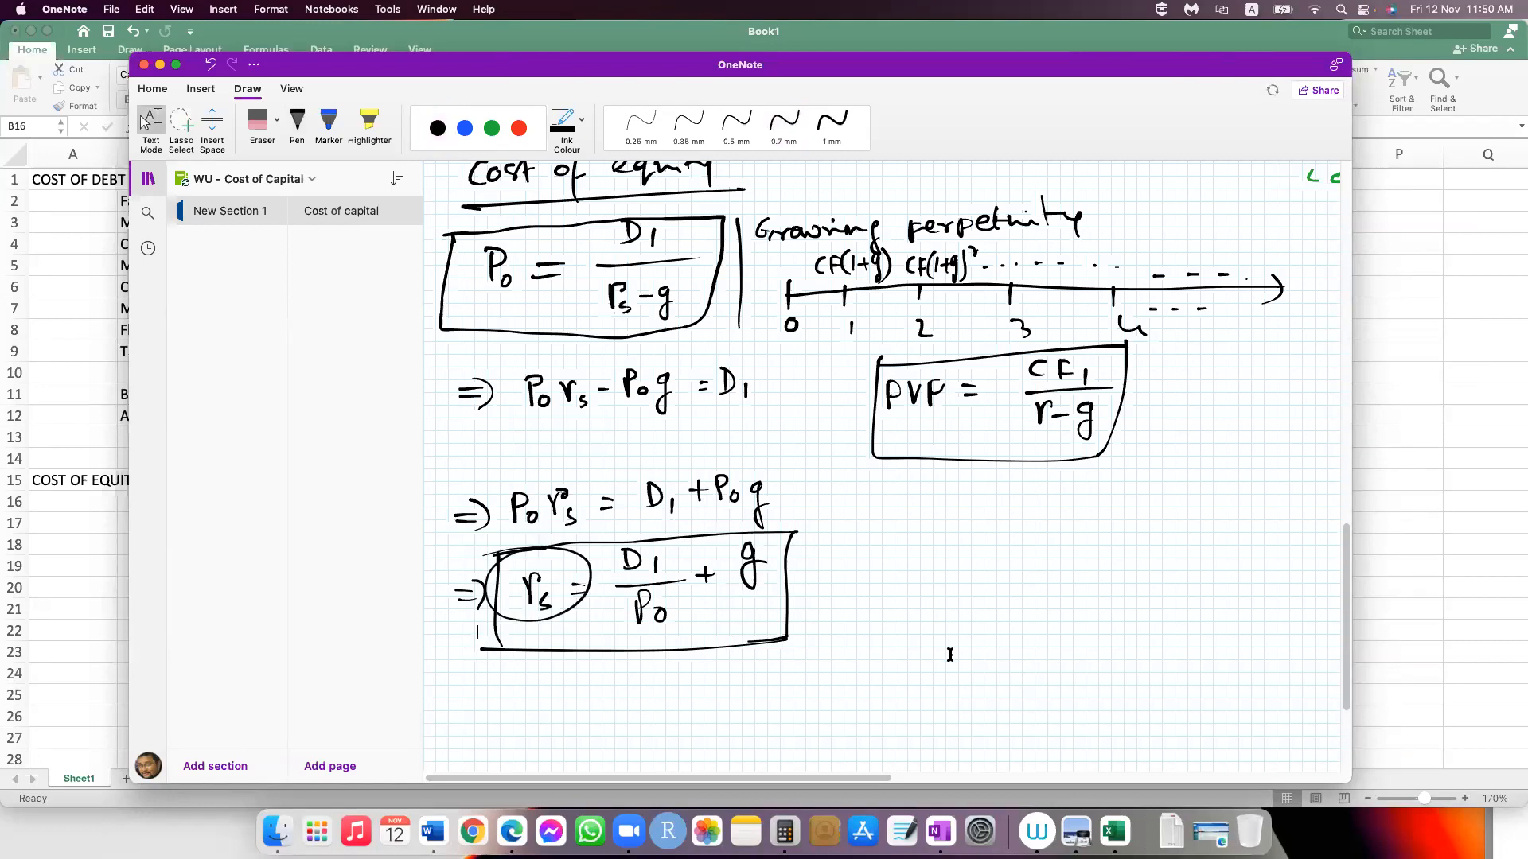
# Step: Draw an arrow from the boxed equation and define rs as required rate of return on equity and D1 as next year or yr 1 dividend
pyautogui.click(717, 420)
pyautogui.moveTo(762, 546)
pyautogui.mouseDown()
pyautogui.moveTo(811, 530)
pyautogui.moveTo(805, 551)
pyautogui.mouseUp()
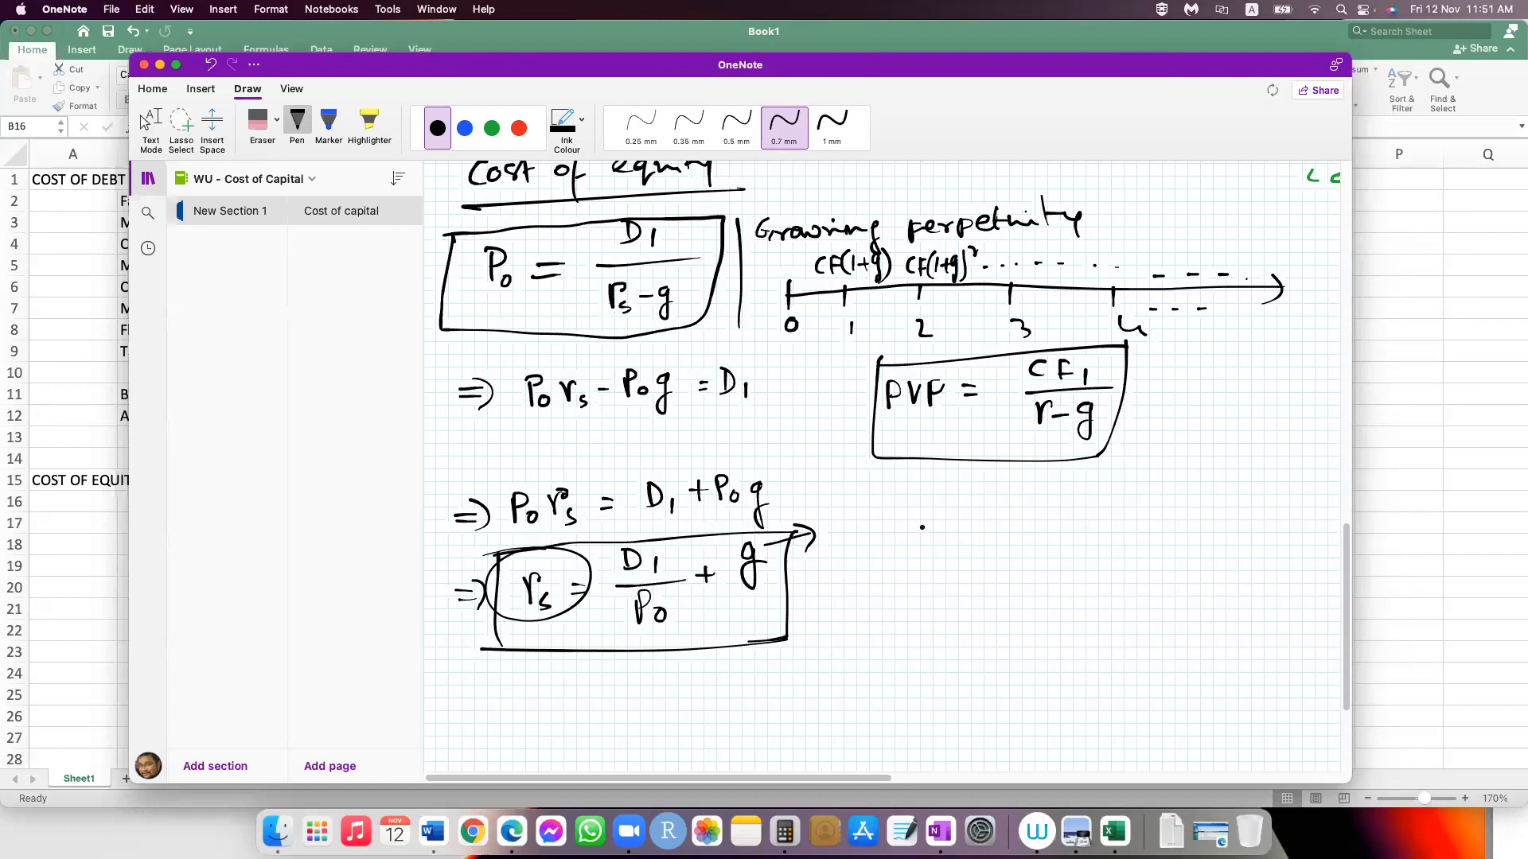
pyautogui.moveTo(840, 513); pyautogui.dragTo(853, 556)
pyautogui.moveTo(879, 527); pyautogui.dragTo(892, 526)
pyautogui.moveTo(879, 536); pyautogui.dragTo(934, 527)
pyautogui.moveTo(948, 524); pyautogui.dragTo(941, 538)
pyautogui.moveTo(958, 513); pyautogui.dragTo(960, 540)
pyautogui.moveTo(949, 526); pyautogui.dragTo(969, 523)
pyautogui.moveTo(1009, 525); pyautogui.dragTo(1010, 534)
pyautogui.moveTo(1023, 513); pyautogui.dragTo(1015, 548)
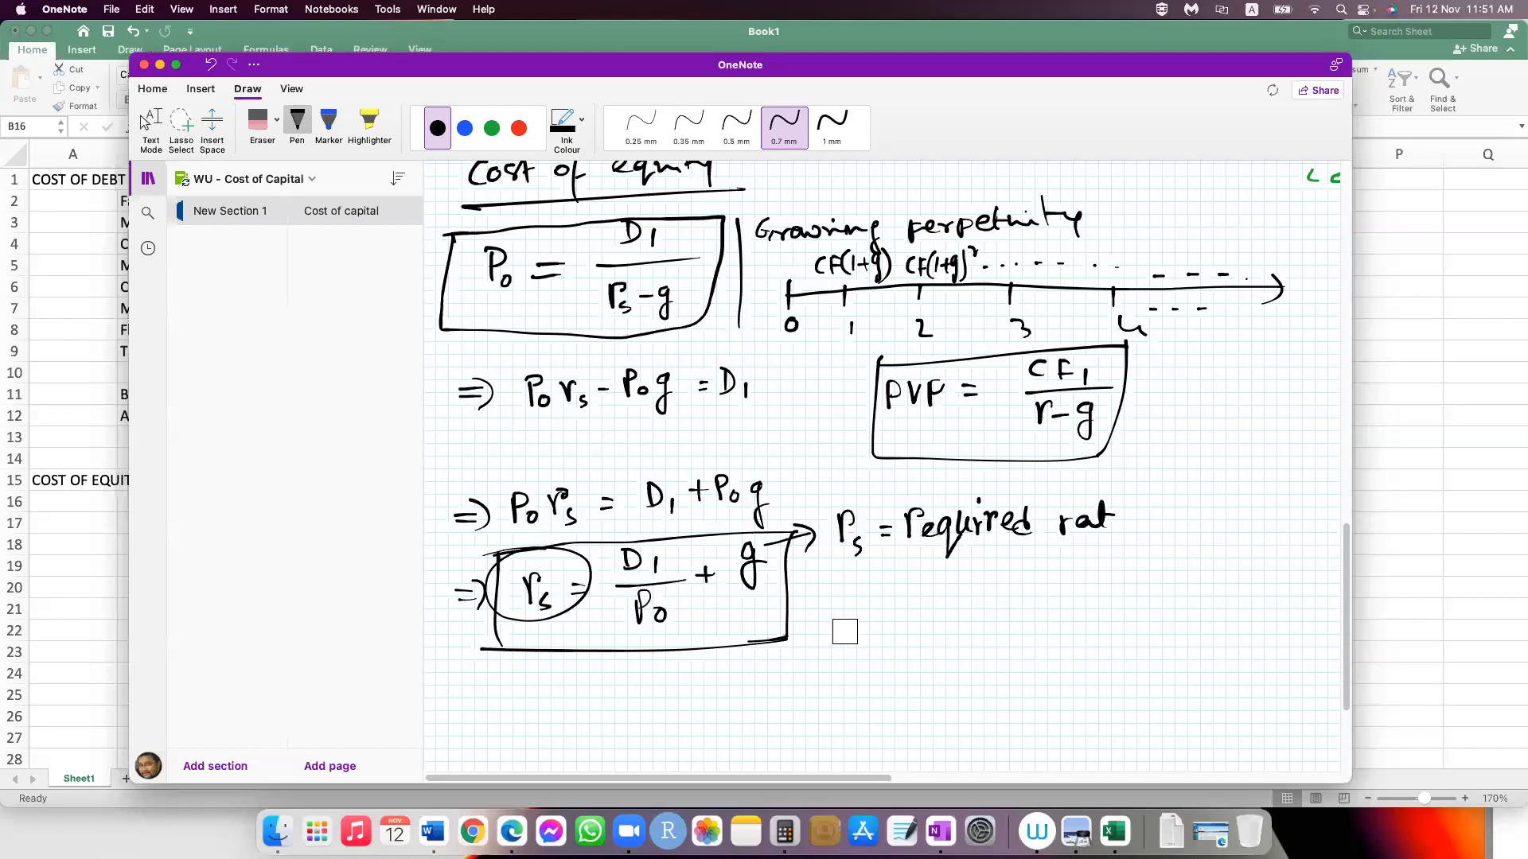
pyautogui.moveTo(1113, 522); pyautogui.dragTo(1128, 521)
pyautogui.click(1138, 516)
pyautogui.moveTo(1154, 517); pyautogui.dragTo(1177, 518)
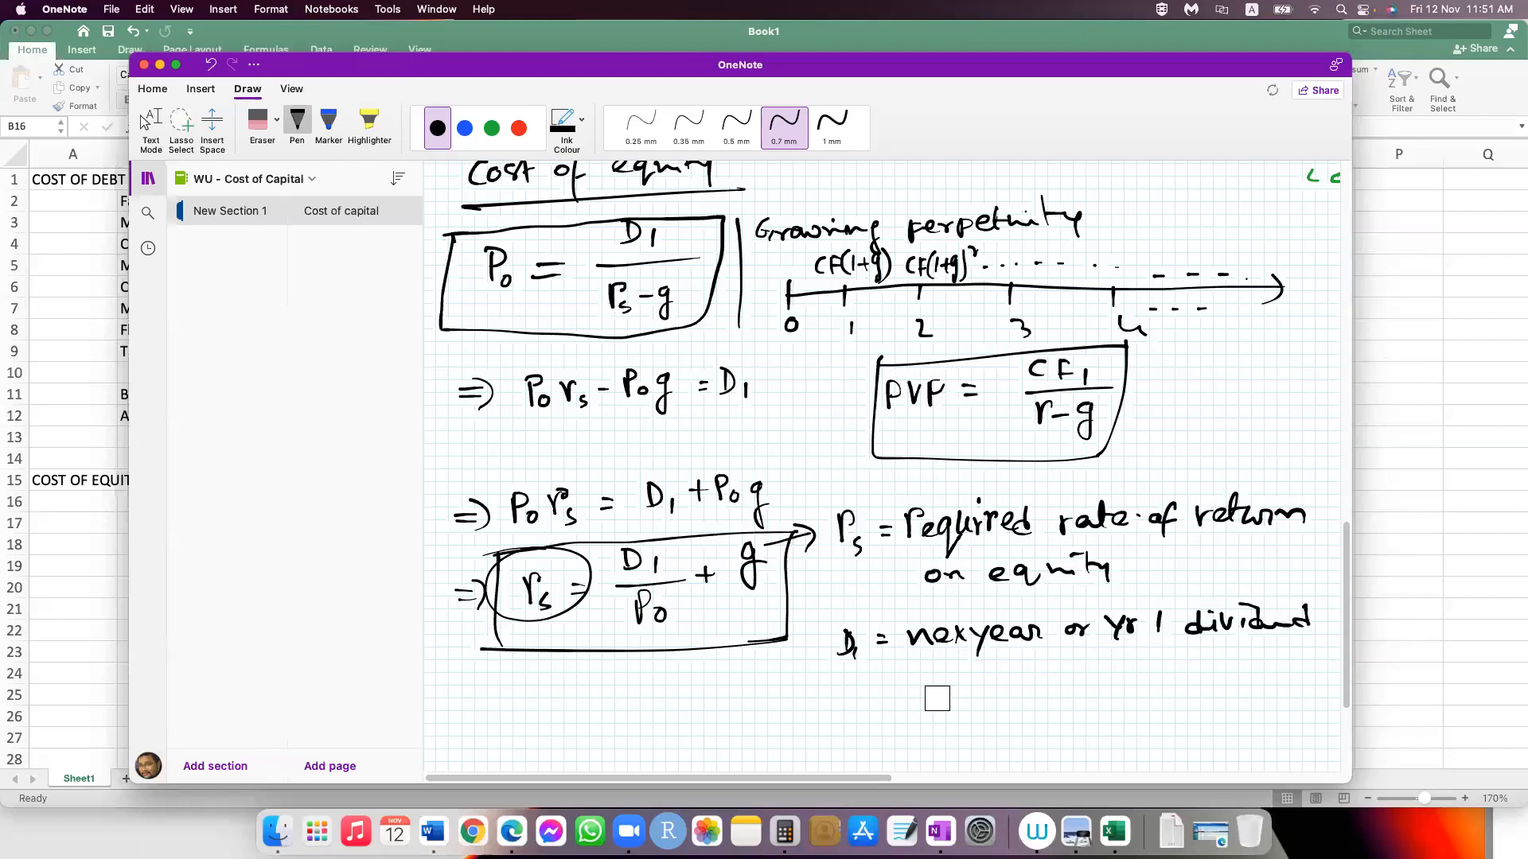
# Step: Handwrite the definition "P0 = Current share price" below the D1 definition
pyautogui.moveTo(937, 698); pyautogui.dragTo(1018, 697)
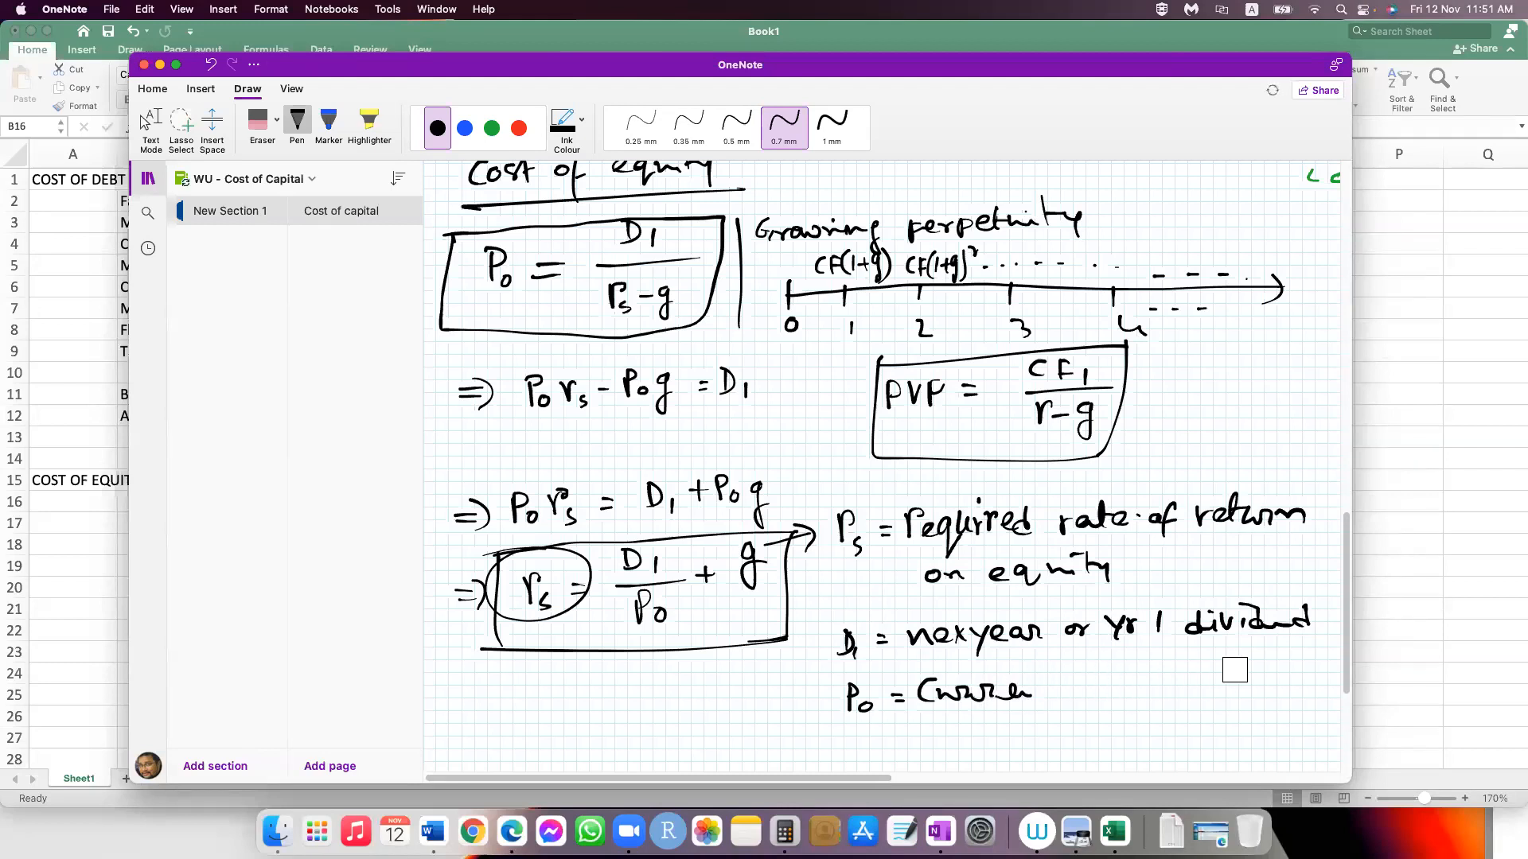
pyautogui.moveTo(1032, 697); pyautogui.dragTo(1060, 684)
pyautogui.moveTo(1098, 679); pyautogui.dragTo(1218, 695)
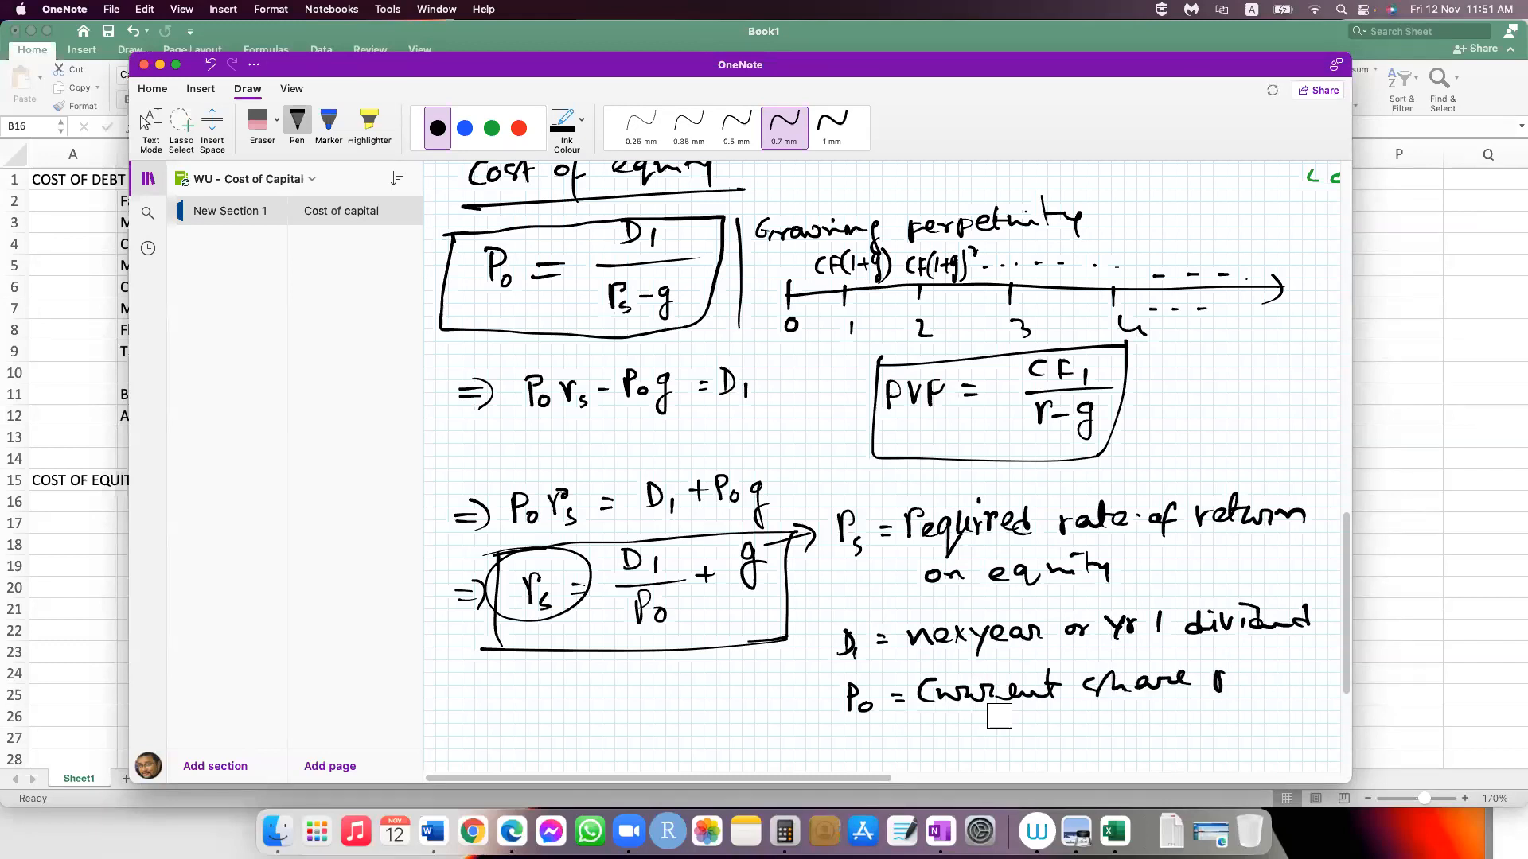
# Step: Handwrite the definition "g = constant growth rate of div." below the P0 definition
pyautogui.moveTo(869, 730); pyautogui.dragTo(853, 751)
pyautogui.moveTo(890, 736); pyautogui.dragTo(900, 735)
pyautogui.moveTo(889, 745); pyautogui.dragTo(942, 736)
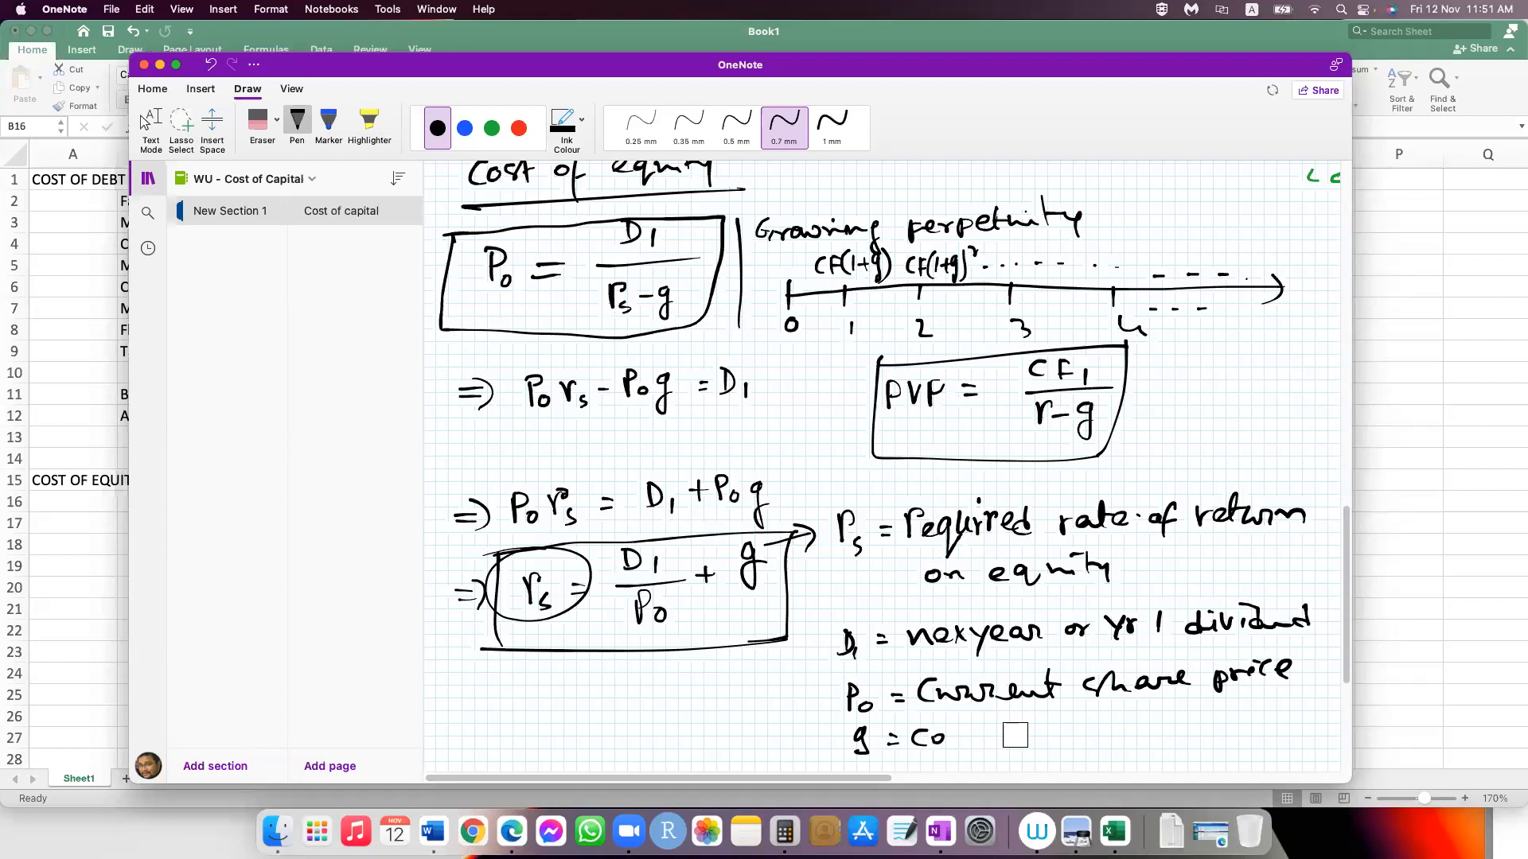
pyautogui.moveTo(947, 734); pyautogui.dragTo(1028, 740)
pyautogui.moveTo(1037, 718); pyautogui.dragTo(1041, 739)
pyautogui.moveTo(1030, 728); pyautogui.dragTo(1051, 726)
pyautogui.moveTo(1082, 723); pyautogui.dragTo(1072, 749)
pyautogui.moveTo(1089, 725); pyautogui.dragTo(1109, 733)
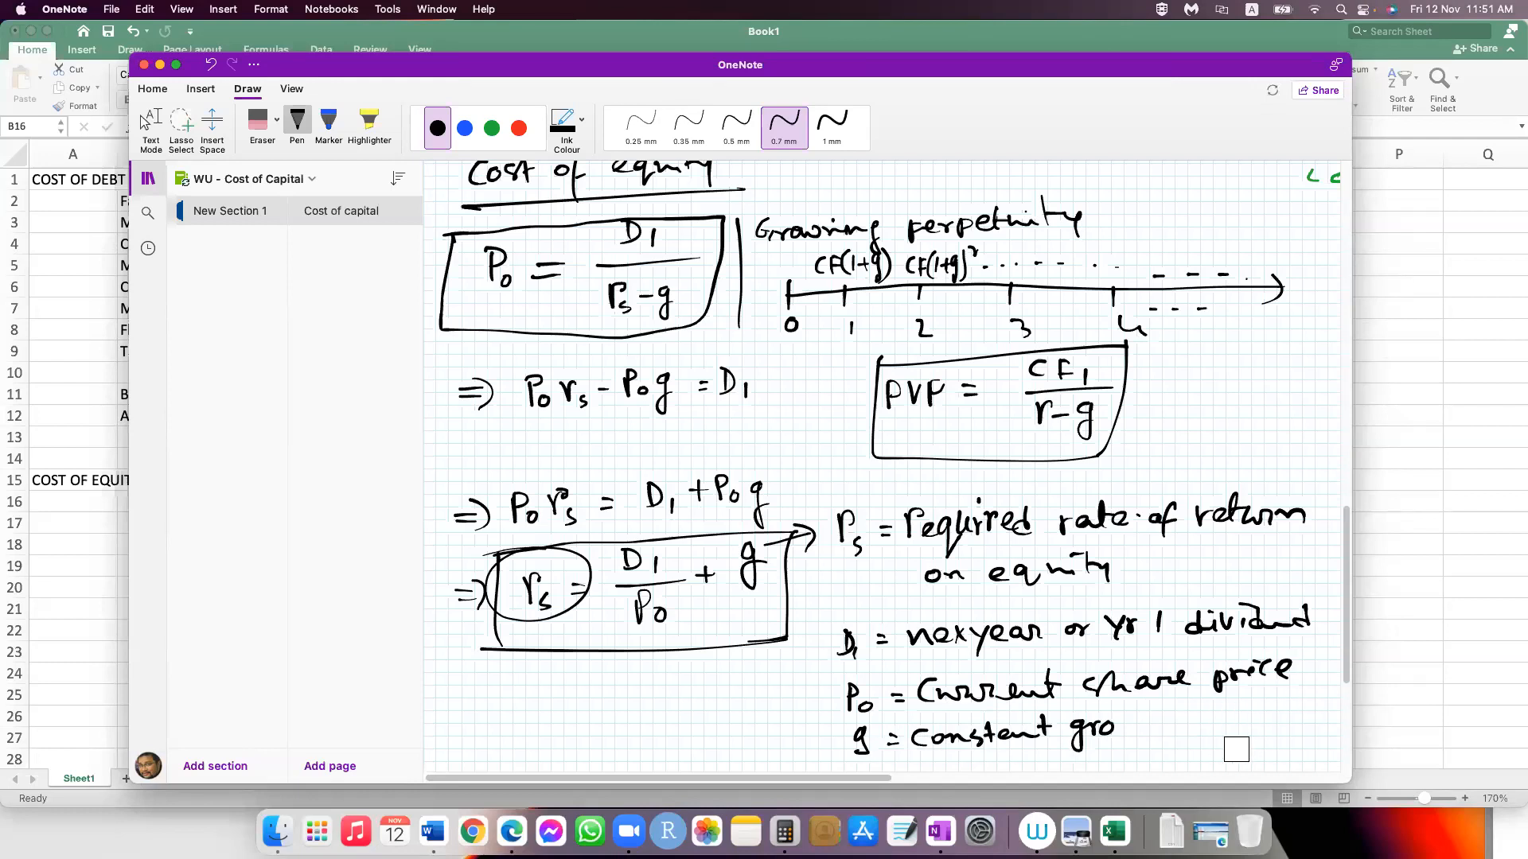
pyautogui.moveTo(1244, 745); pyautogui.dragTo(1265, 743)
pyautogui.click(1269, 757)
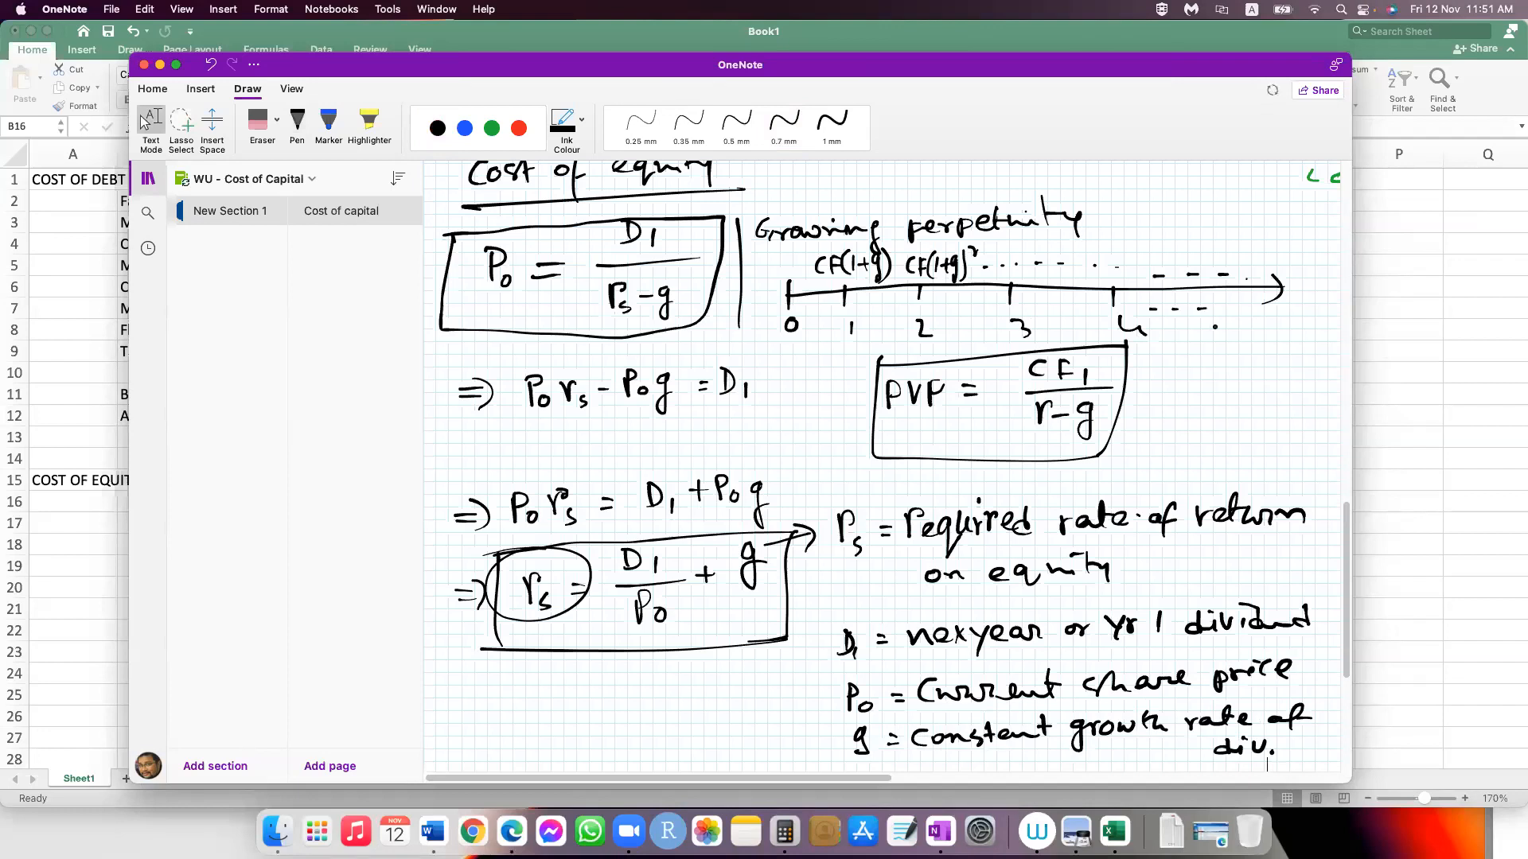
pyautogui.scroll(-3, 911, 423)
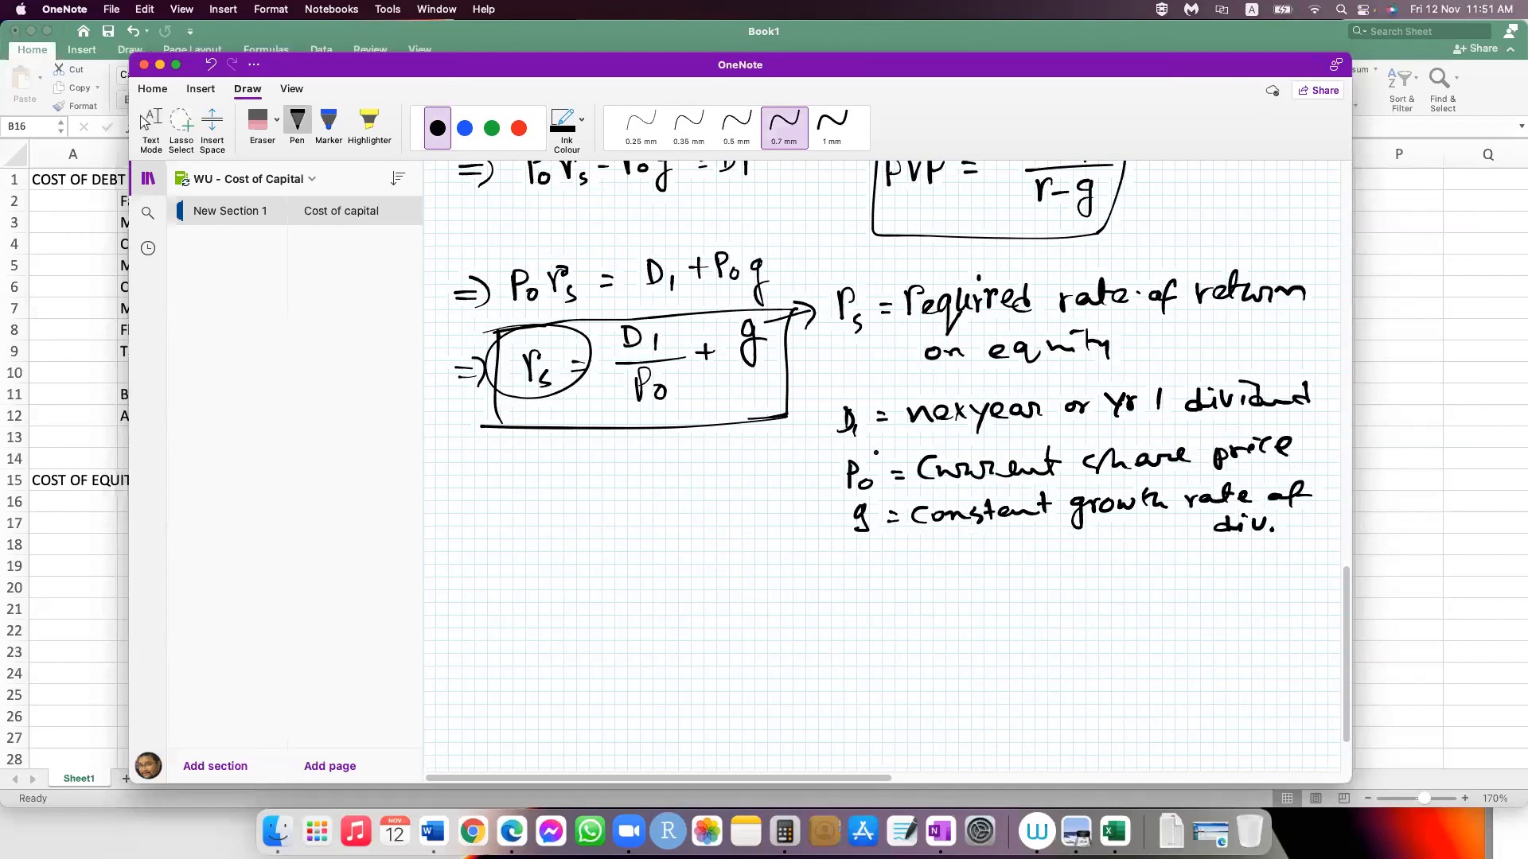
# Step: Double-underline the word "return" in the rs definition
pyautogui.moveTo(1190, 323); pyautogui.dragTo(1289, 316)
pyautogui.moveTo(1202, 331); pyautogui.dragTo(1286, 326)
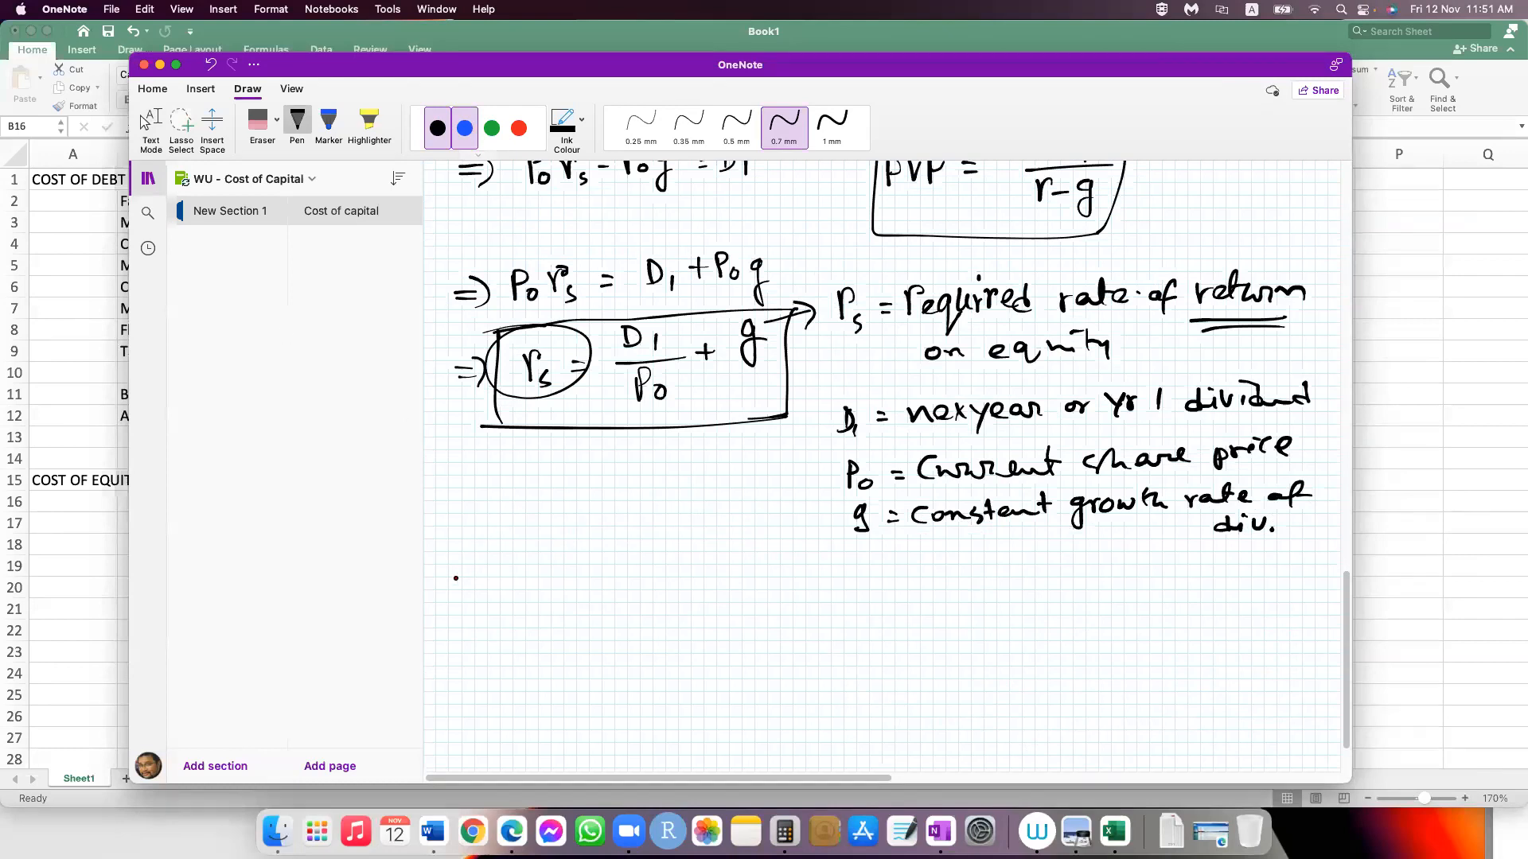
# Step: Handwrite "Cost of equity, Re =" in red ink below the definitions
pyautogui.scroll(-2, 497, 573)
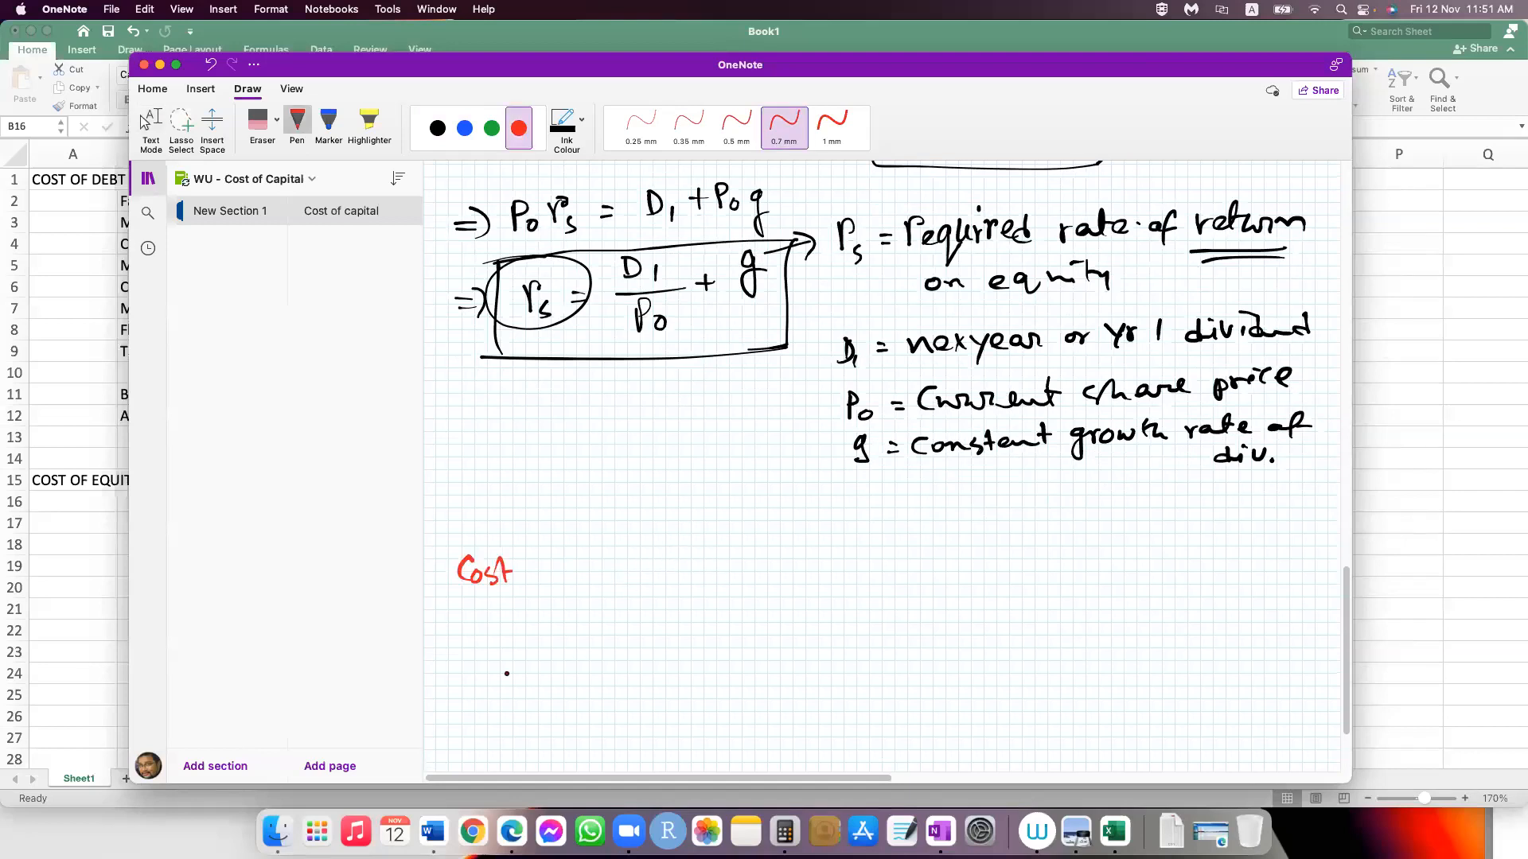
pyautogui.moveTo(553, 567); pyautogui.dragTo(569, 585)
pyautogui.moveTo(560, 571); pyautogui.dragTo(578, 568)
pyautogui.moveTo(611, 569); pyautogui.dragTo(706, 557)
pyautogui.moveTo(723, 568); pyautogui.dragTo(764, 576)
pyautogui.moveTo(764, 542); pyautogui.dragTo(788, 573)
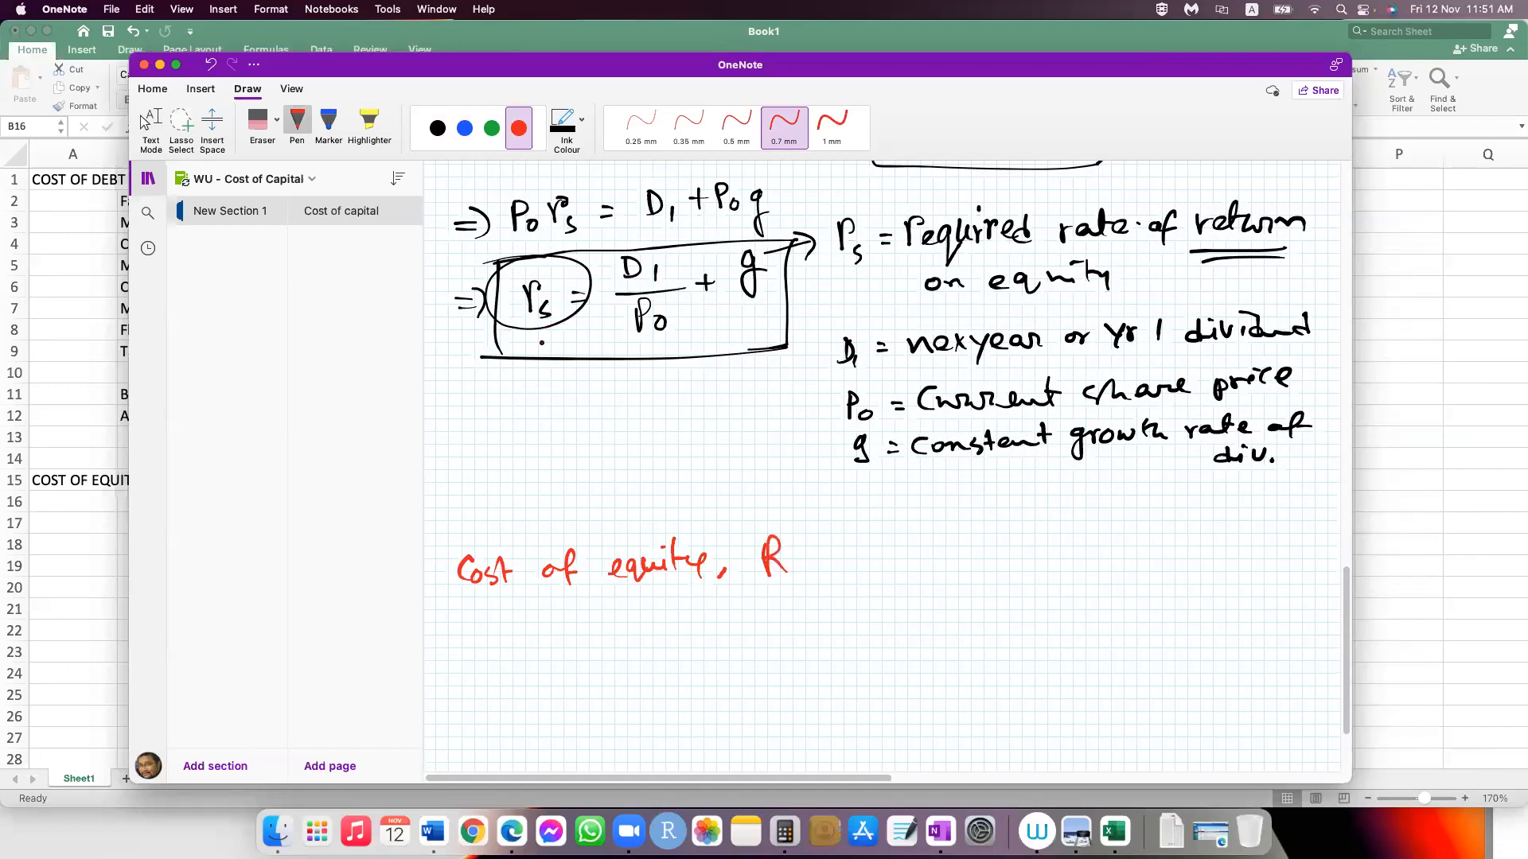
pyautogui.moveTo(793, 575); pyautogui.dragTo(815, 584)
pyautogui.moveTo(855, 566); pyautogui.dragTo(872, 566)
pyautogui.moveTo(856, 578); pyautogui.dragTo(874, 577)
# Step: Underline rs and D1 / P0 + g in red with an arrow pointing at the boxed equation, hiding the notebook navigation
pyautogui.moveTo(502, 335); pyautogui.dragTo(569, 324)
pyautogui.click(148, 179)
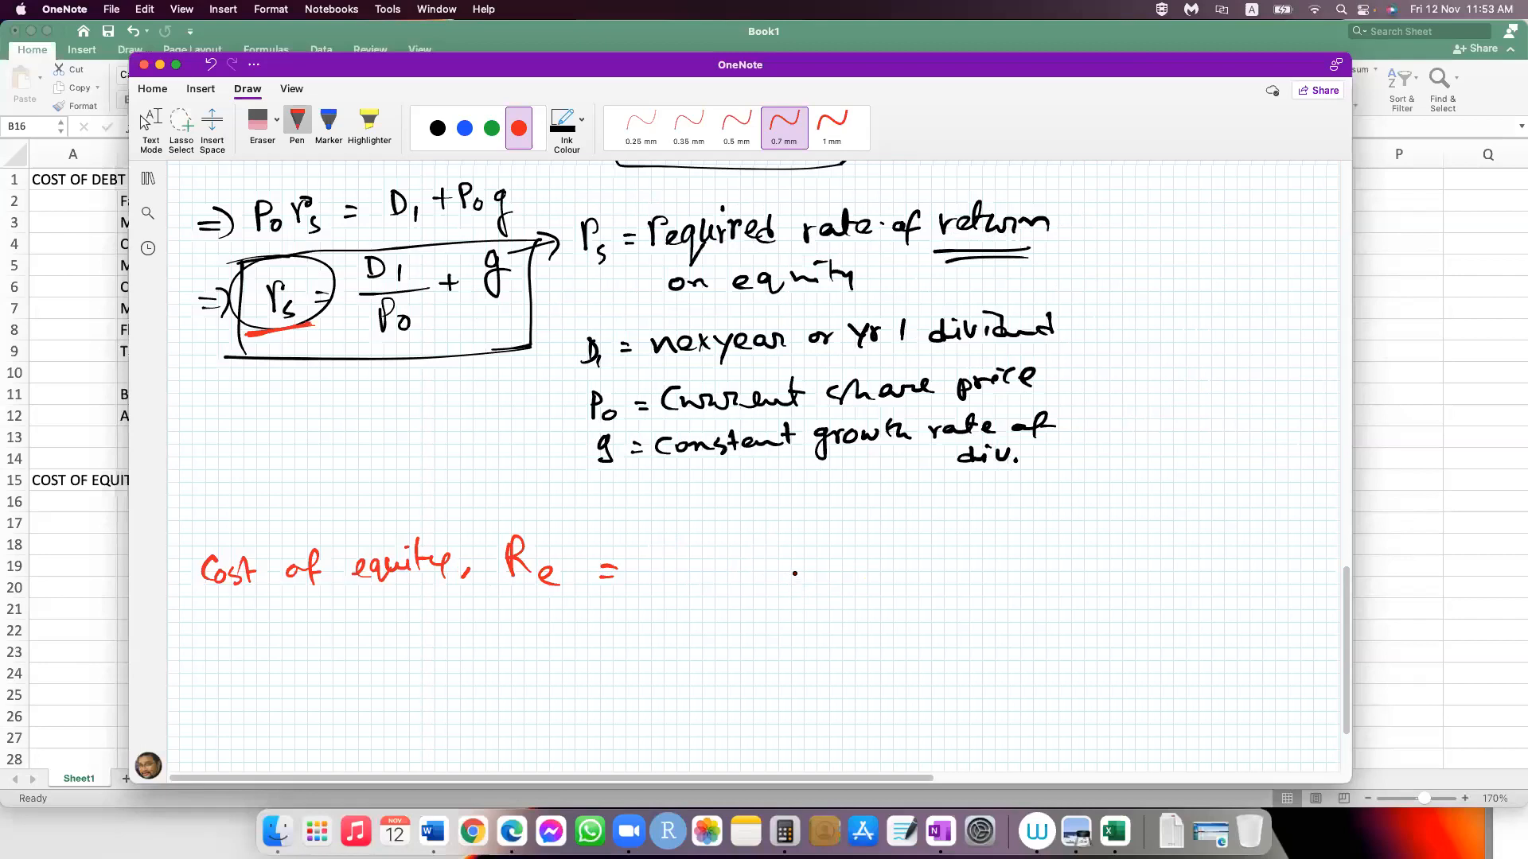
pyautogui.moveTo(342, 351); pyautogui.dragTo(549, 343)
pyautogui.moveTo(468, 413); pyautogui.dragTo(422, 344)
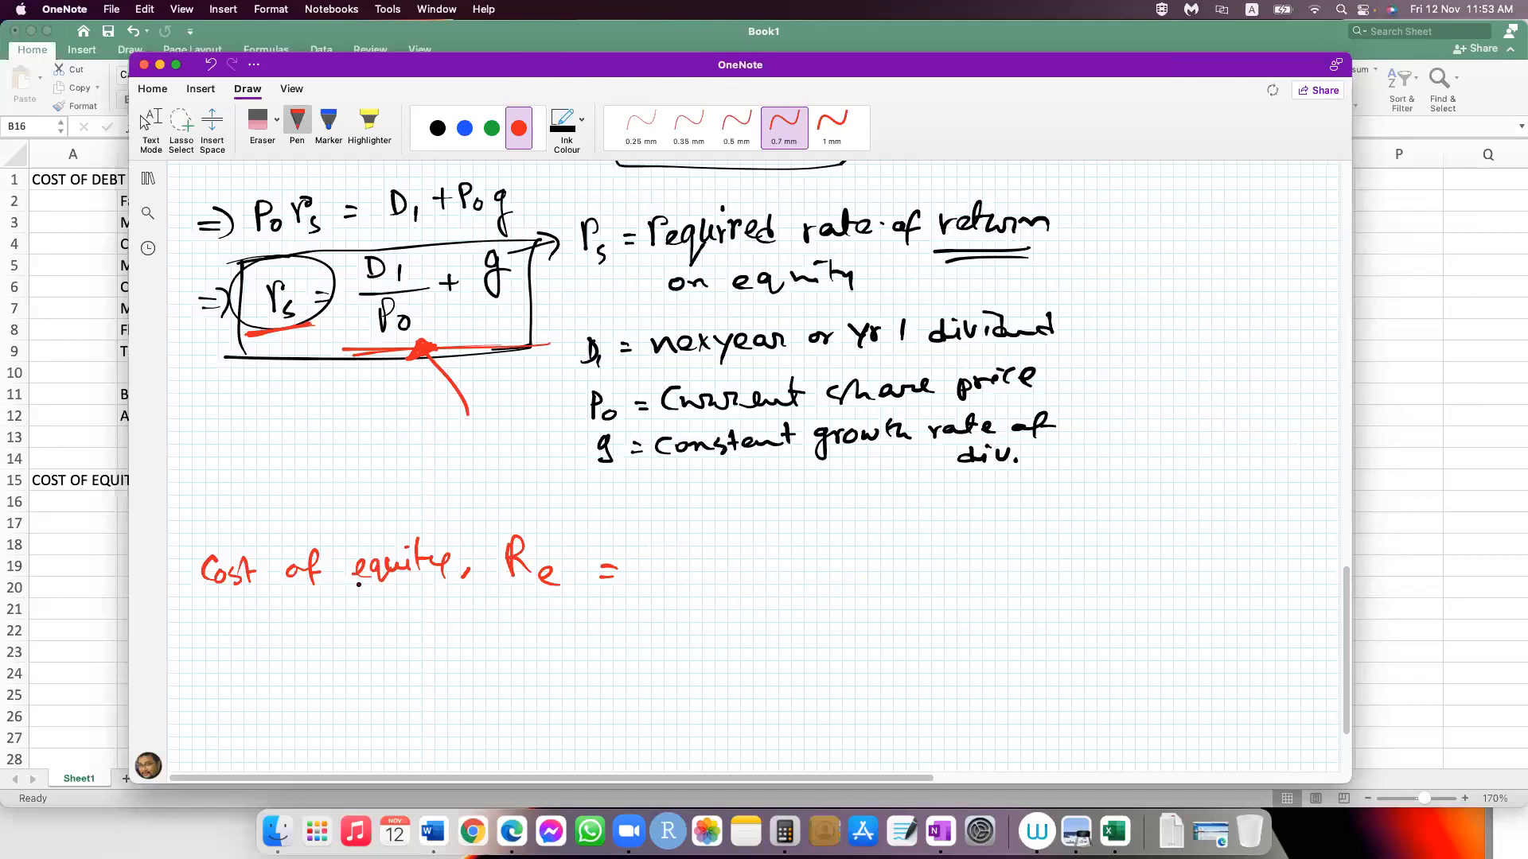
# Step: Complete the red cost of equity formula with D1 / (P0 - f) + g
pyautogui.moveTo(670, 509)
pyautogui.mouseDown()
pyautogui.moveTo(673, 542)
pyautogui.moveTo(748, 570)
pyautogui.mouseUp()
pyautogui.moveTo(715, 598); pyautogui.dragTo(713, 624)
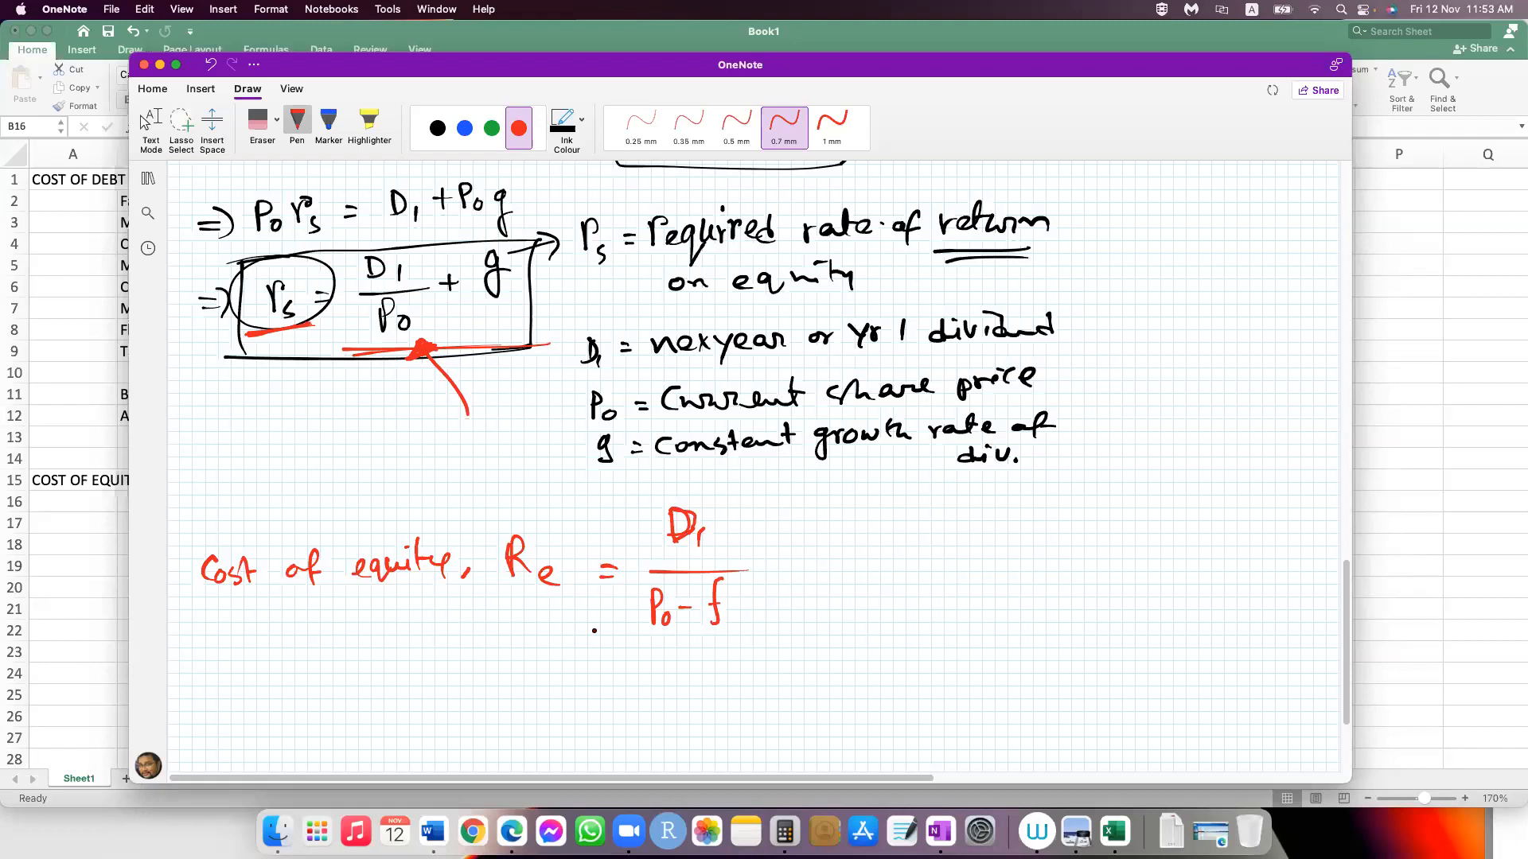
pyautogui.moveTo(764, 571); pyautogui.dragTo(786, 570)
pyautogui.moveTo(774, 560); pyautogui.dragTo(775, 579)
pyautogui.moveTo(830, 563); pyautogui.dragTo(814, 590)
# Step: Draw a red box around the formula Re = D1 / (P0 - f) + g
pyautogui.moveTo(491, 505); pyautogui.dragTo(486, 651)
pyautogui.moveTo(514, 500); pyautogui.dragTo(825, 502)
pyautogui.moveTo(540, 645); pyautogui.dragTo(854, 639)
pyautogui.moveTo(869, 510); pyautogui.dragTo(867, 647)
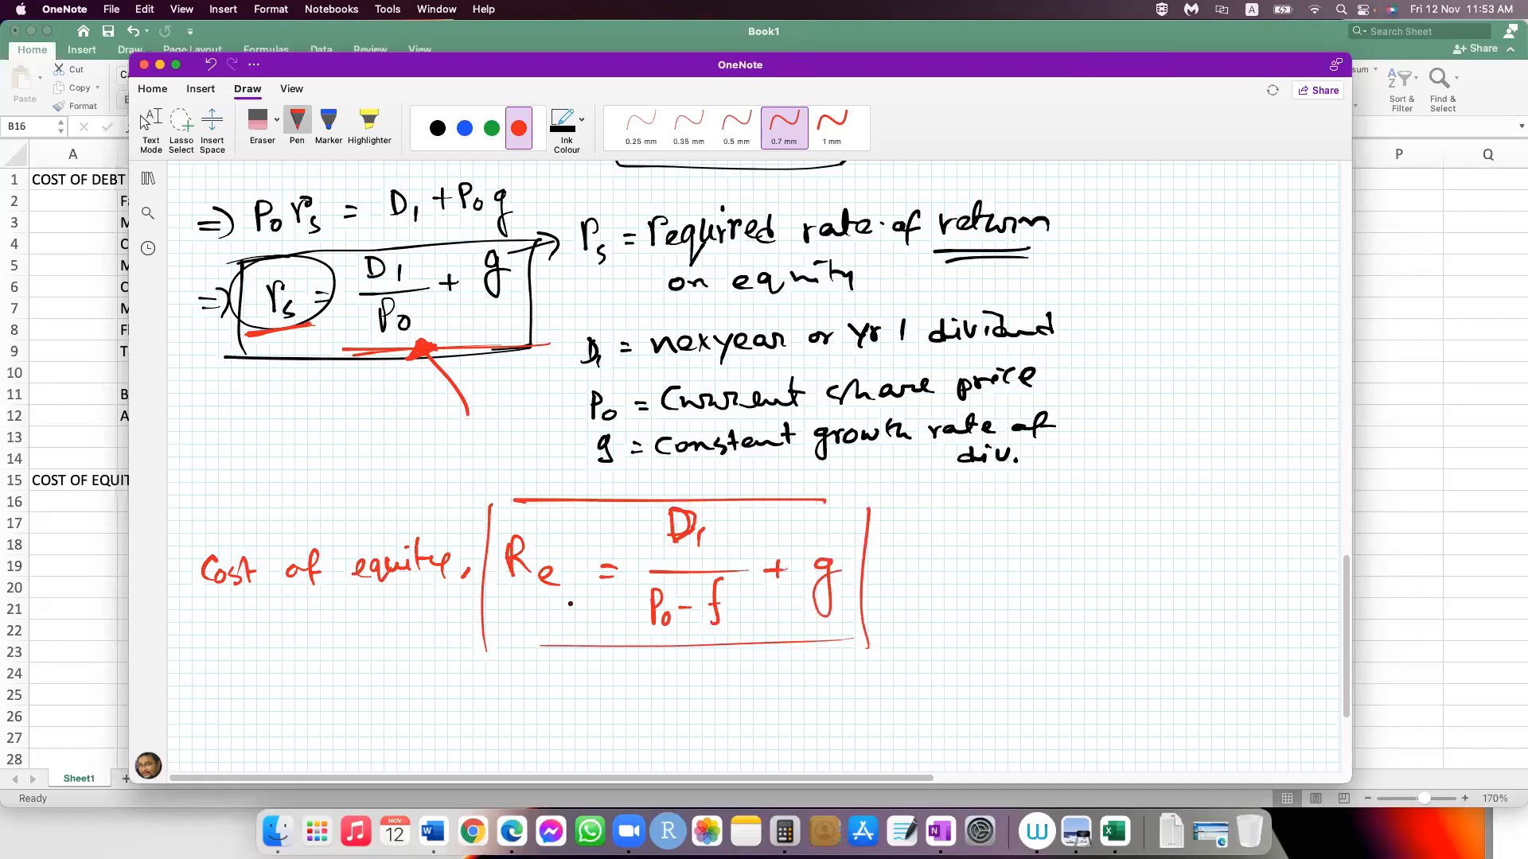
# Step: Label the boxed formula "Method 1" and handwrite a second boxed formula below it, "Cost of equity, Re = Rf + (Rm - Rf) βe"
pyautogui.click(149, 121)
pyautogui.scroll(-5, 856, 450)
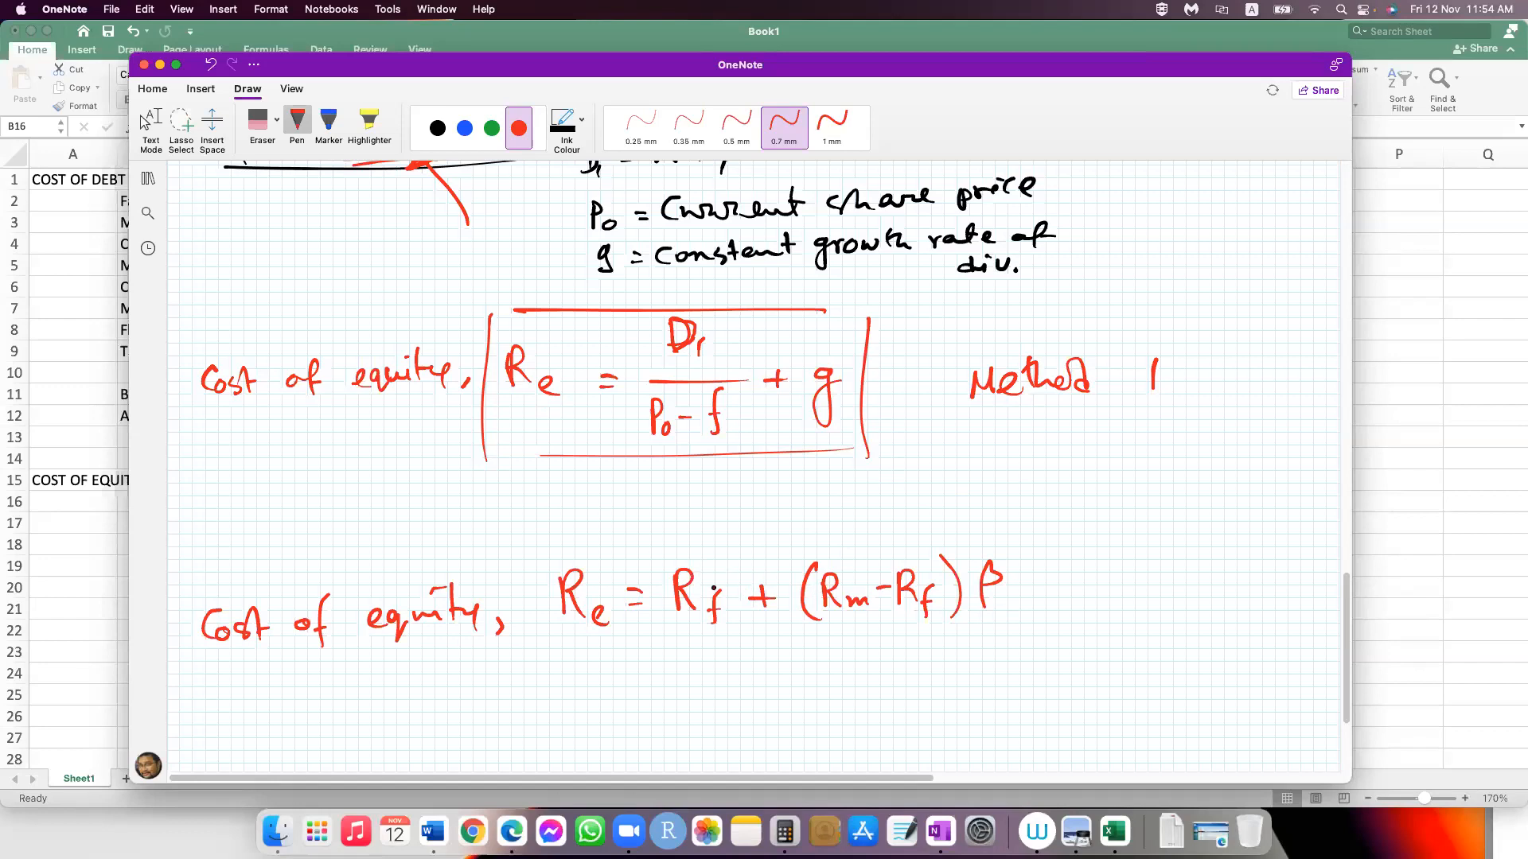
pyautogui.scroll(-3, 733, 578)
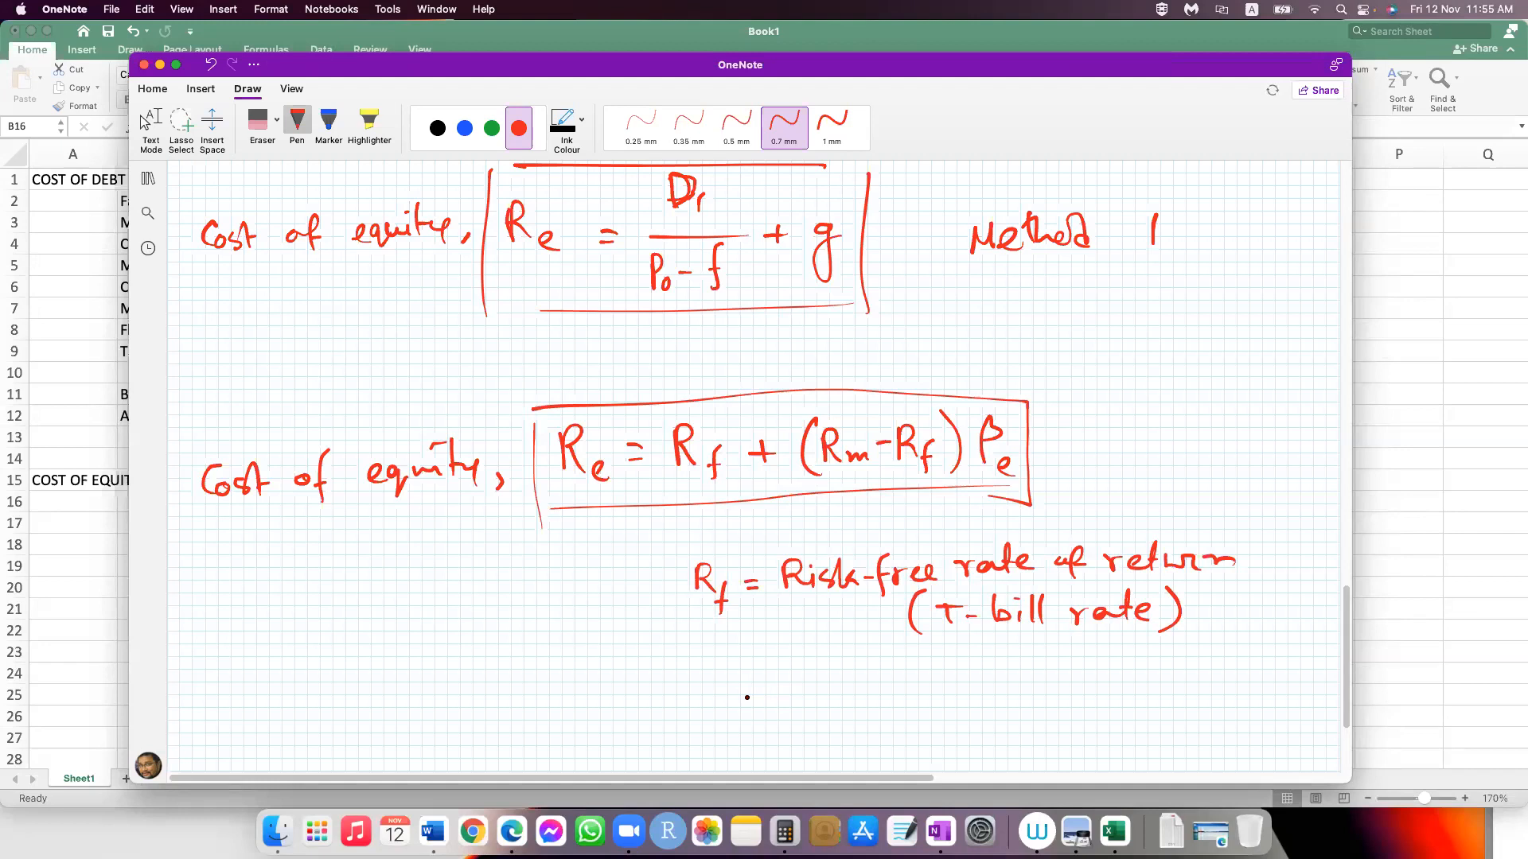
# Step: Handwrite the definition "Rm = Market rate of return" below the Rf definition
pyautogui.moveTo(713, 670)
pyautogui.mouseDown()
pyautogui.moveTo(714, 704)
pyautogui.moveTo(737, 709)
pyautogui.moveTo(813, 693)
pyautogui.mouseUp()
pyautogui.moveTo(801, 703); pyautogui.dragTo(869, 698)
pyautogui.moveTo(891, 684); pyautogui.dragTo(927, 694)
pyautogui.moveTo(947, 661)
pyautogui.mouseDown()
pyautogui.moveTo(982, 691)
pyautogui.moveTo(1026, 668)
pyautogui.moveTo(1033, 684)
pyautogui.moveTo(1067, 656)
pyautogui.moveTo(1072, 683)
pyautogui.mouseUp()
pyautogui.moveTo(1054, 668); pyautogui.dragTo(1076, 665)
pyautogui.moveTo(1077, 675); pyautogui.dragTo(1117, 675)
pyautogui.moveTo(1152, 648); pyautogui.dragTo(1139, 686)
pyautogui.moveTo(1132, 670); pyautogui.dragTo(1154, 667)
pyautogui.moveTo(1182, 676)
pyautogui.mouseDown()
pyautogui.moveTo(1185, 657)
pyautogui.moveTo(1214, 672)
pyautogui.mouseUp()
pyautogui.moveTo(1219, 641); pyautogui.dragTo(1222, 671)
pyautogui.moveTo(1214, 654); pyautogui.dragTo(1256, 672)
pyautogui.moveTo(1251, 671)
pyautogui.mouseDown()
pyautogui.moveTo(1284, 656)
pyautogui.moveTo(1289, 674)
pyautogui.mouseUp()
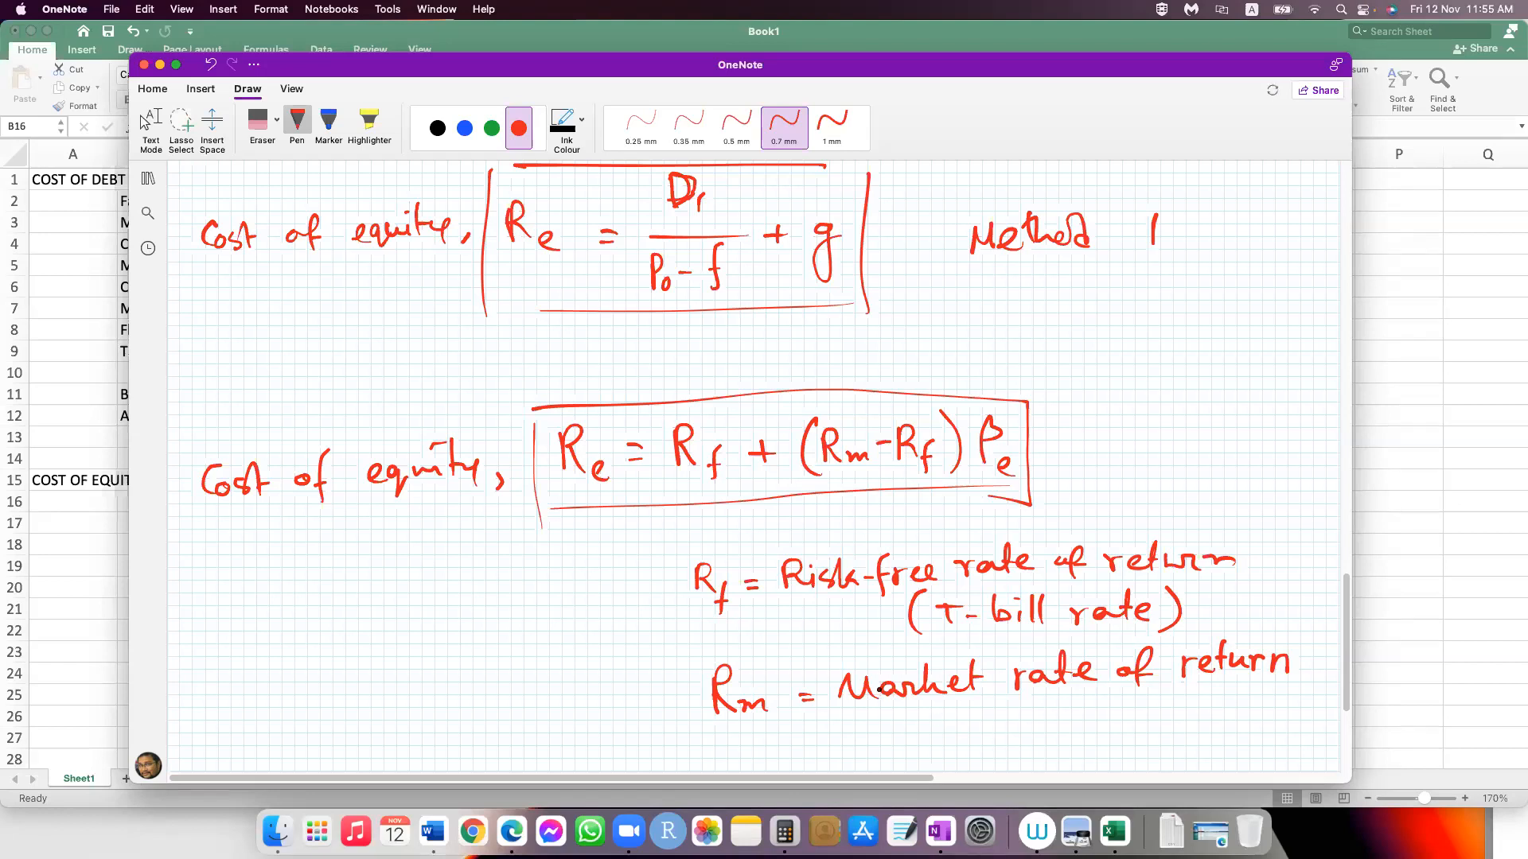
# Step: Underline Rm - Rf and βe in the second formula, plus "T-bill" and "Market" in the definitions
pyautogui.scroll(-3, 879, 689)
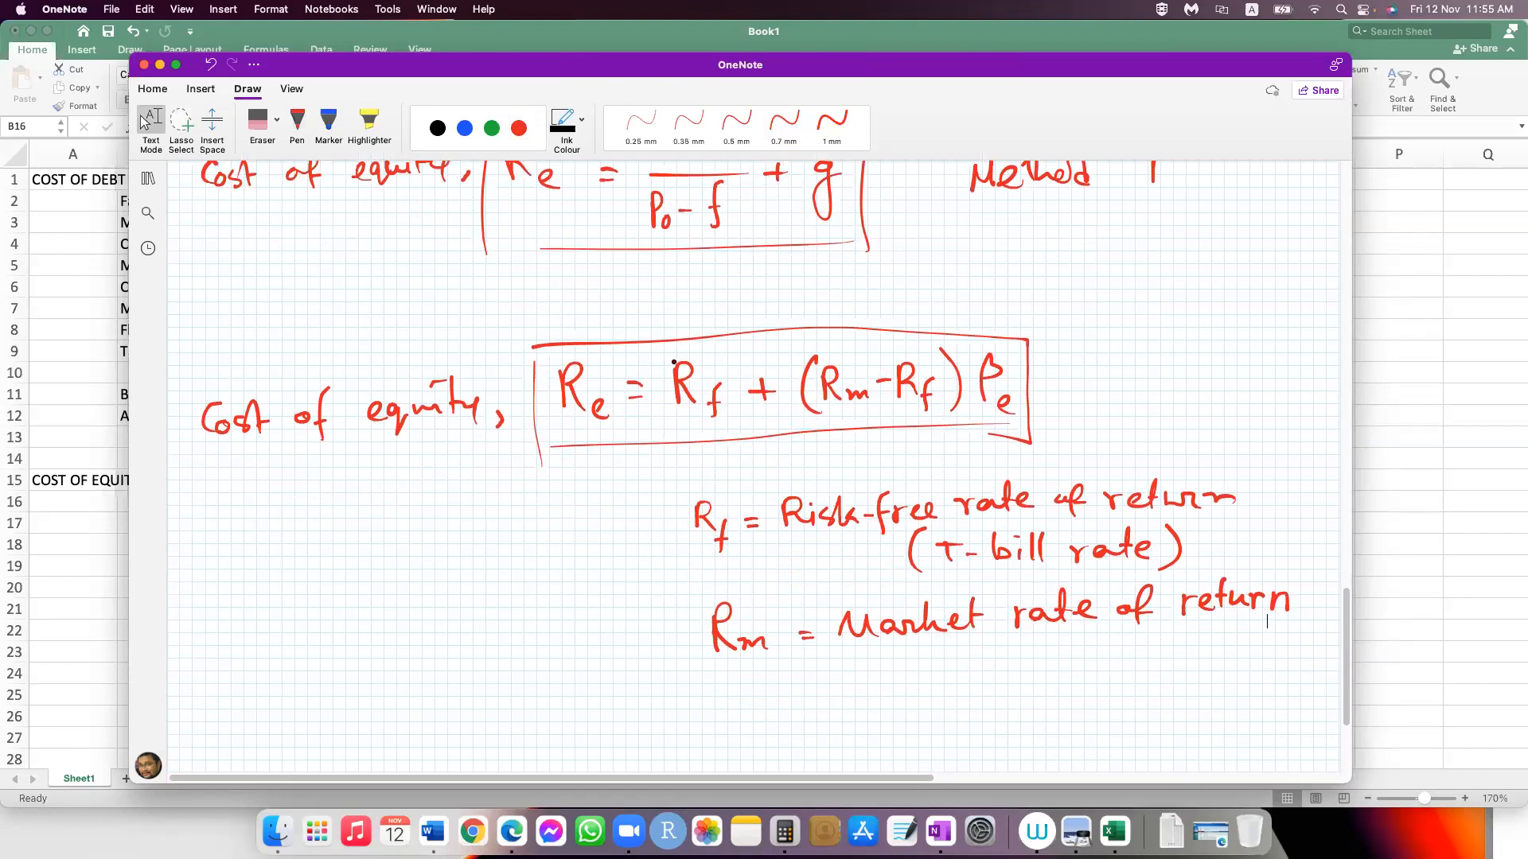
pyautogui.scroll(-2, 804, 515)
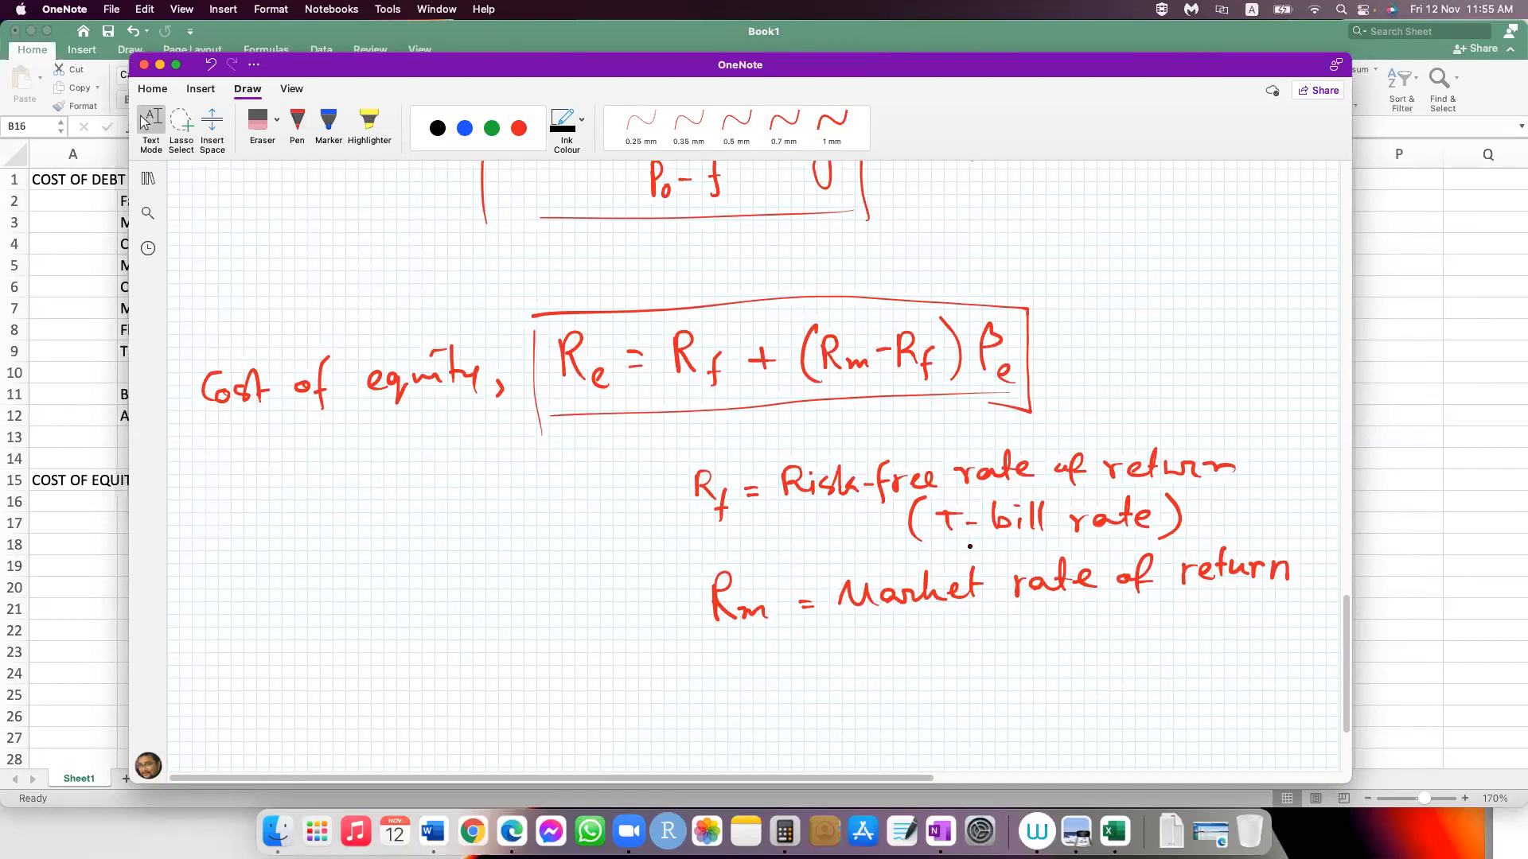
pyautogui.moveTo(833, 387); pyautogui.dragTo(945, 384)
pyautogui.moveTo(944, 545); pyautogui.dragTo(1024, 546)
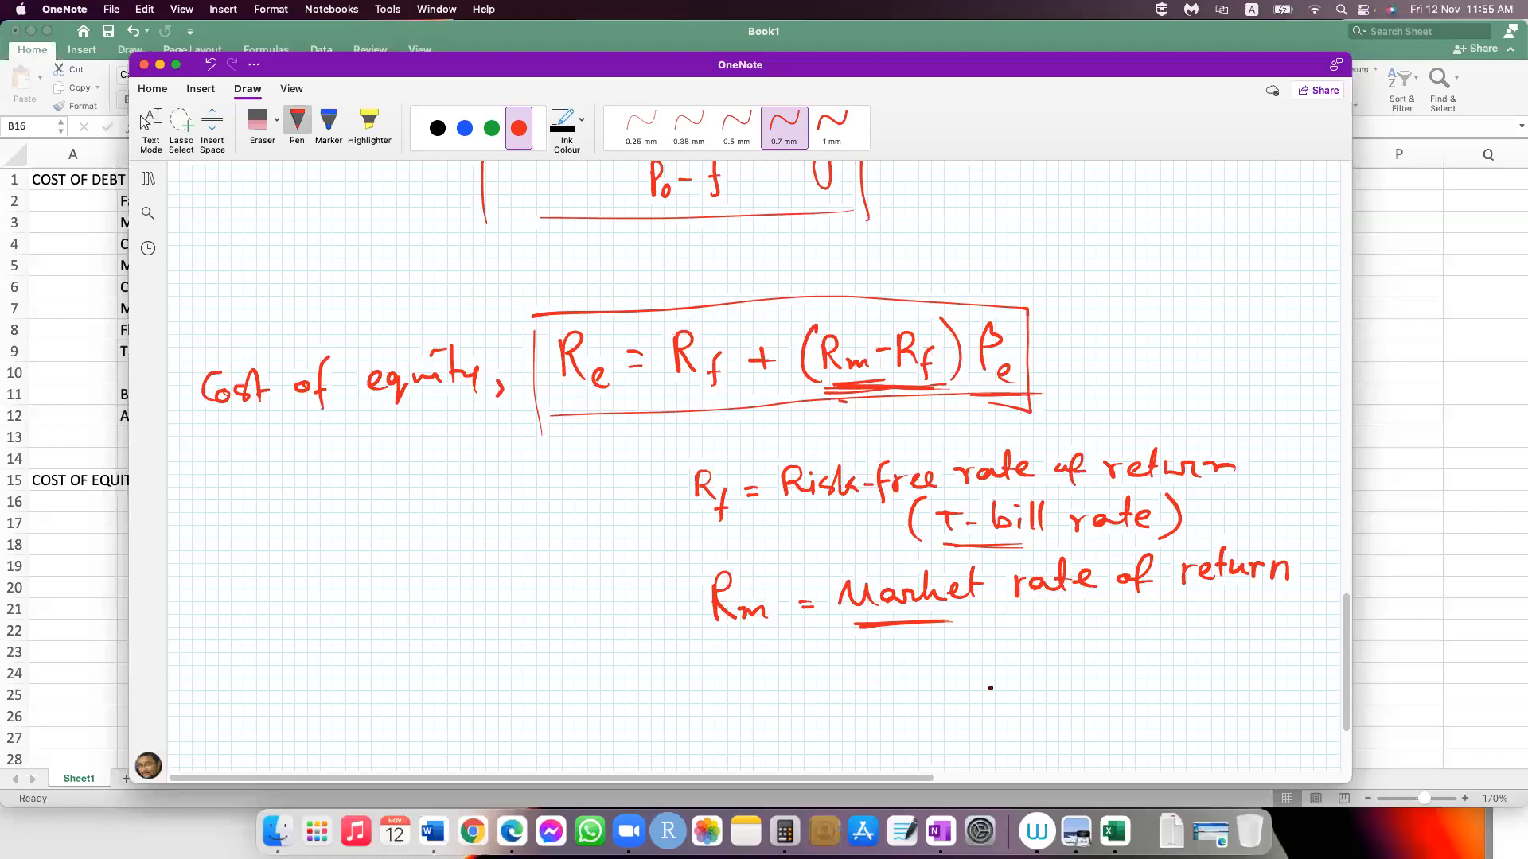
# Step: Handwrite the definition "βe = Systematic risk of" below the Rm definition and label the second formula "Method 2"
pyautogui.moveTo(721, 677); pyautogui.dragTo(955, 688)
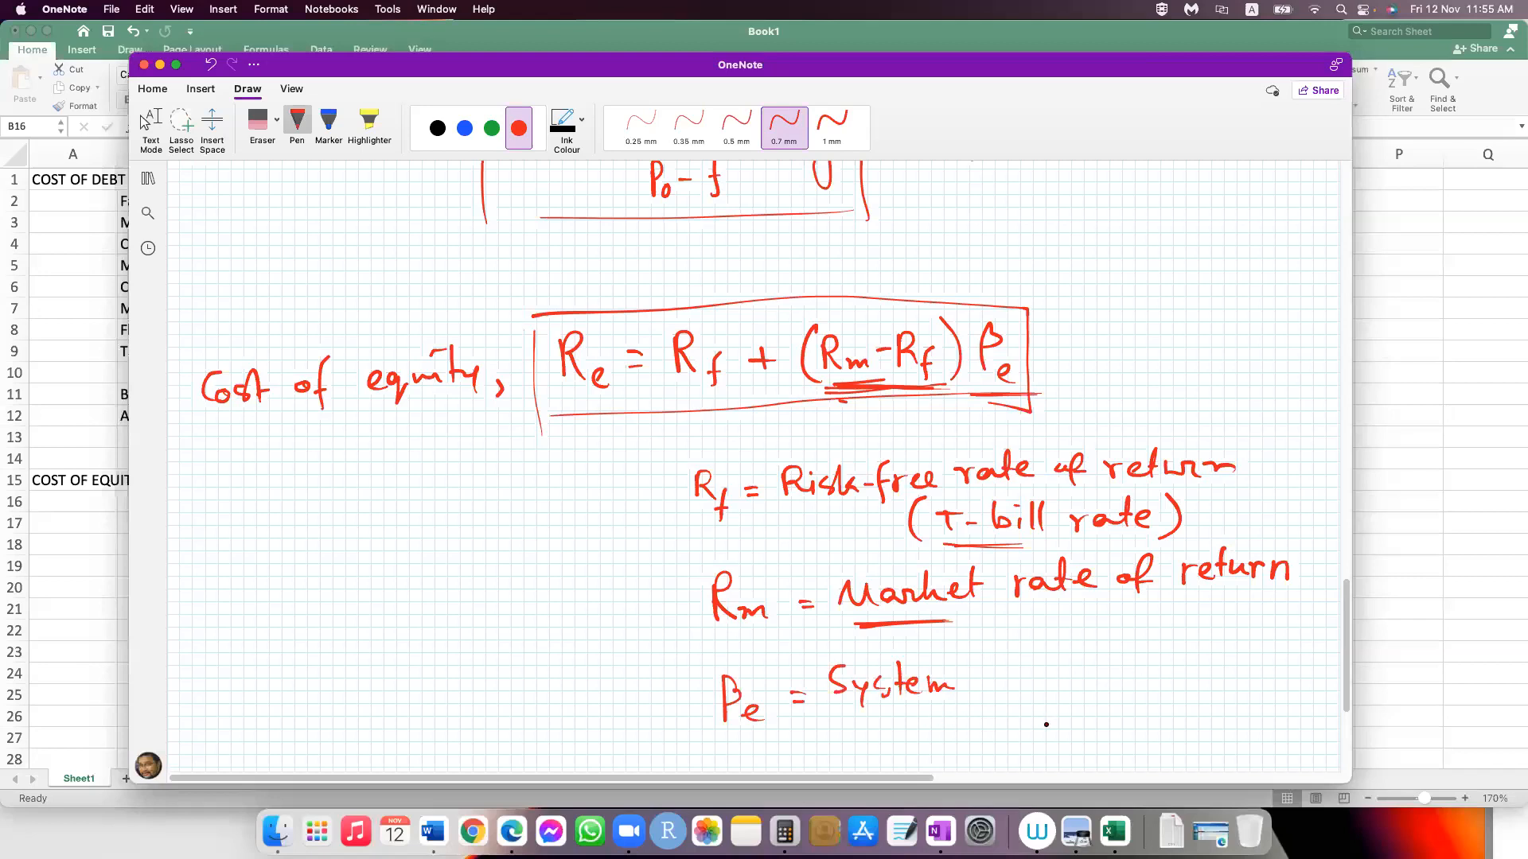
pyautogui.moveTo(955, 682); pyautogui.dragTo(1033, 672)
pyautogui.moveTo(1070, 685); pyautogui.dragTo(1116, 664)
pyautogui.moveTo(1114, 673); pyautogui.dragTo(1150, 678)
pyautogui.moveTo(1178, 676); pyautogui.dragTo(1211, 654)
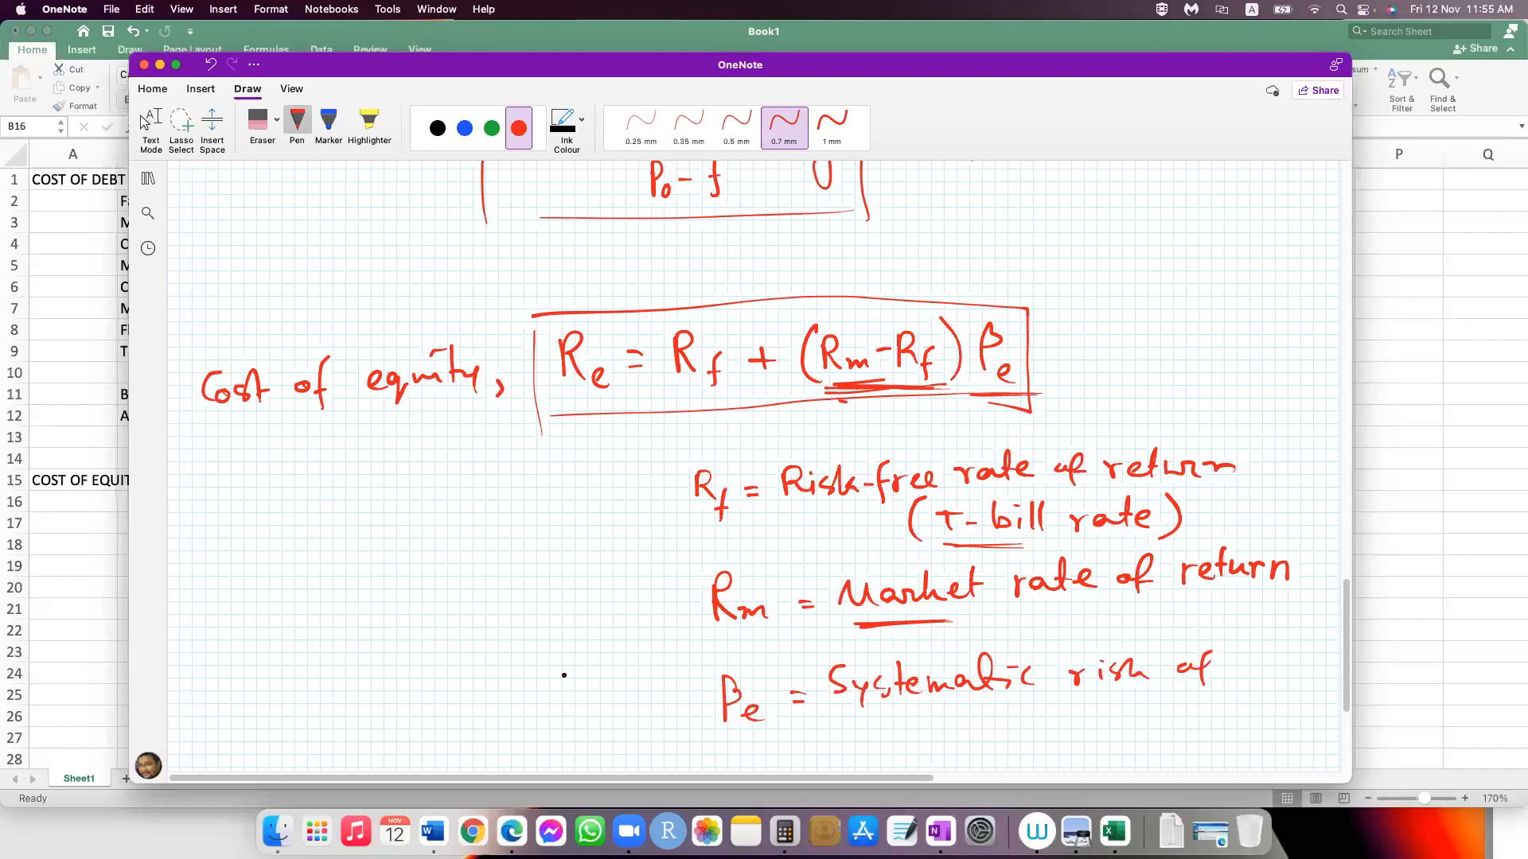
pyautogui.click(146, 121)
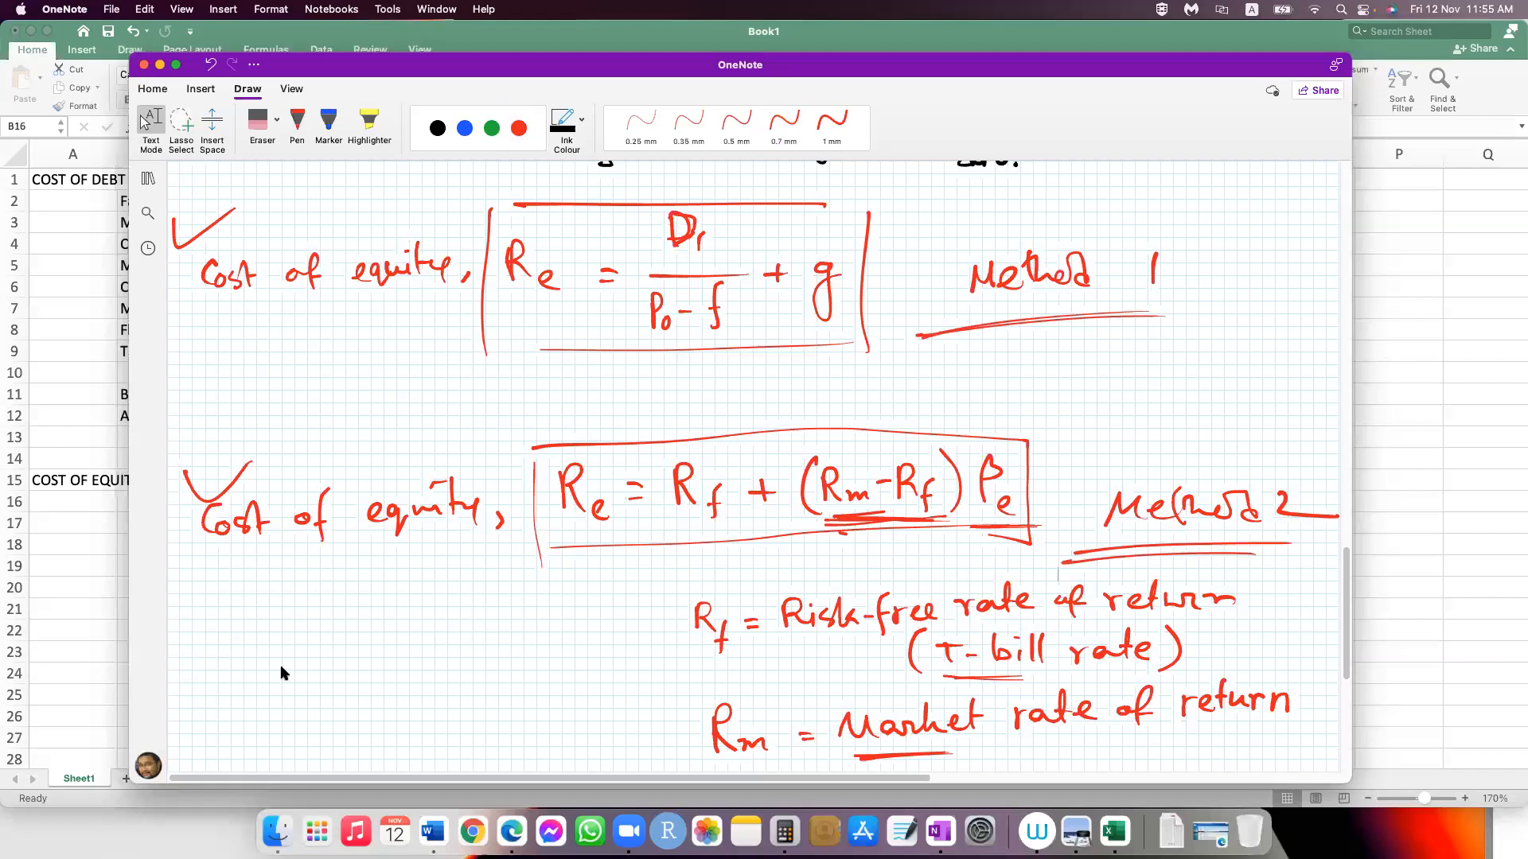
# Step: Switch to the Excel workbook Book1 and enter the label "Current dividend," in cell B17 under COST OF EQUITY
pyautogui.click(548, 544)
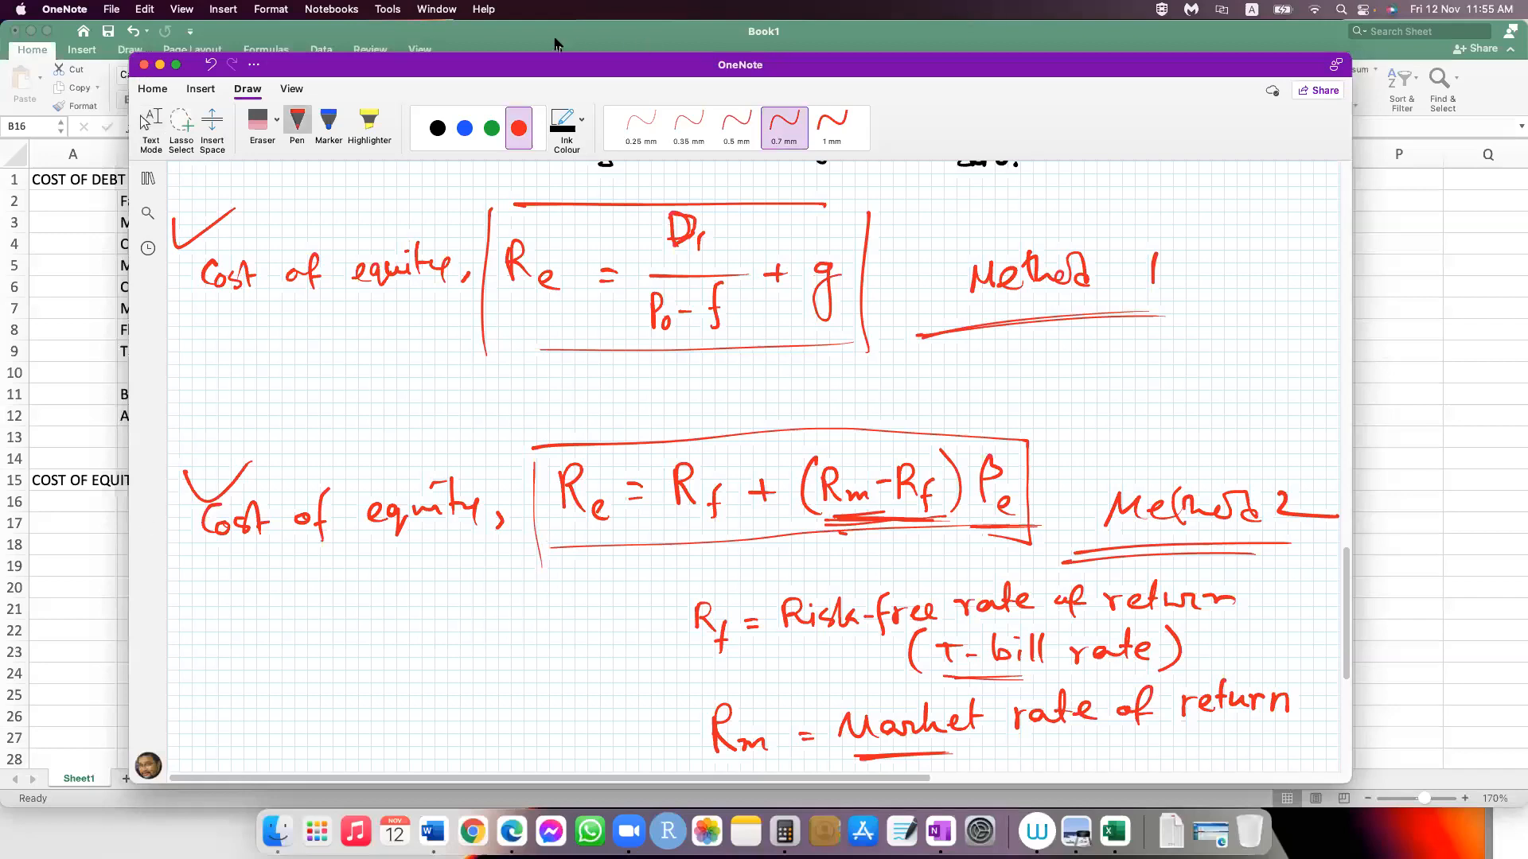
pyautogui.click(450, 49)
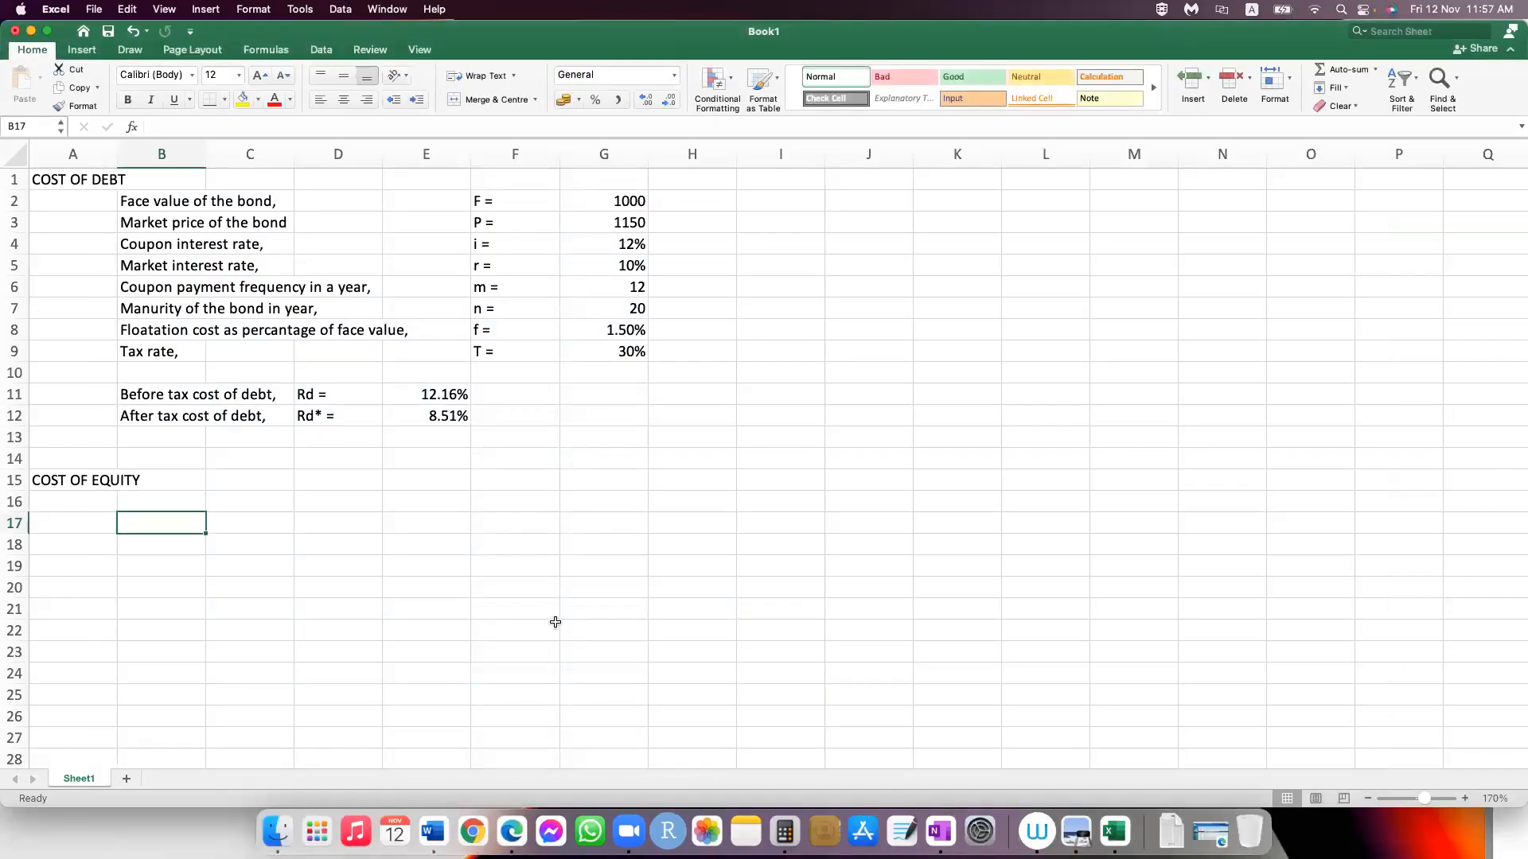
pyautogui.write('Current divi')
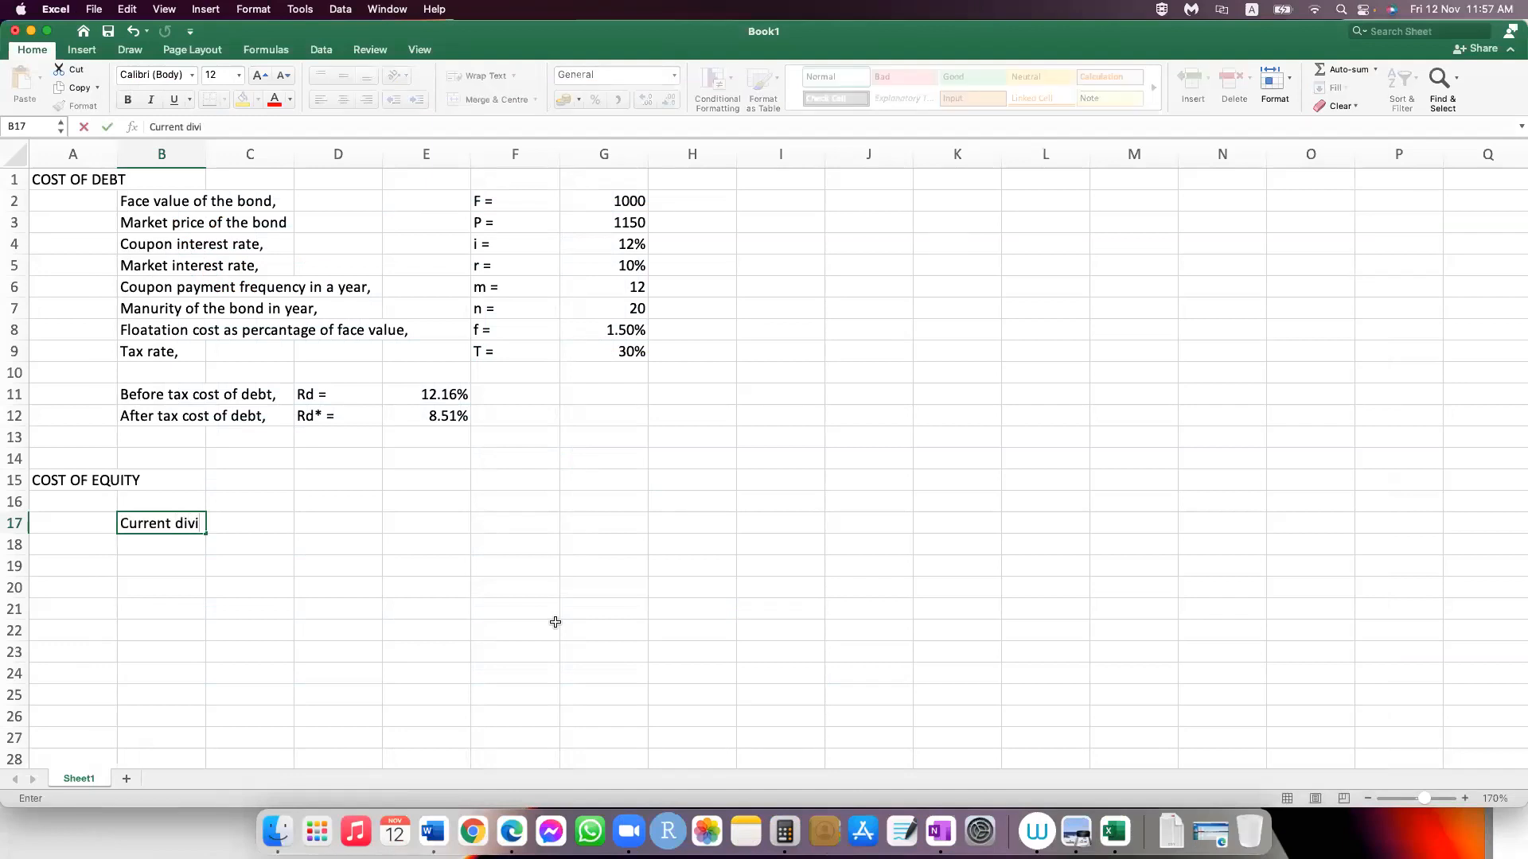
pyautogui.write('dend,')
# Step: Enter the symbol "D0 =" in F17 and the current dividend value 12 in G17
pyautogui.press('Tab')
pyautogui.press('Tab')
pyautogui.press('Tab')
pyautogui.press('Tab')
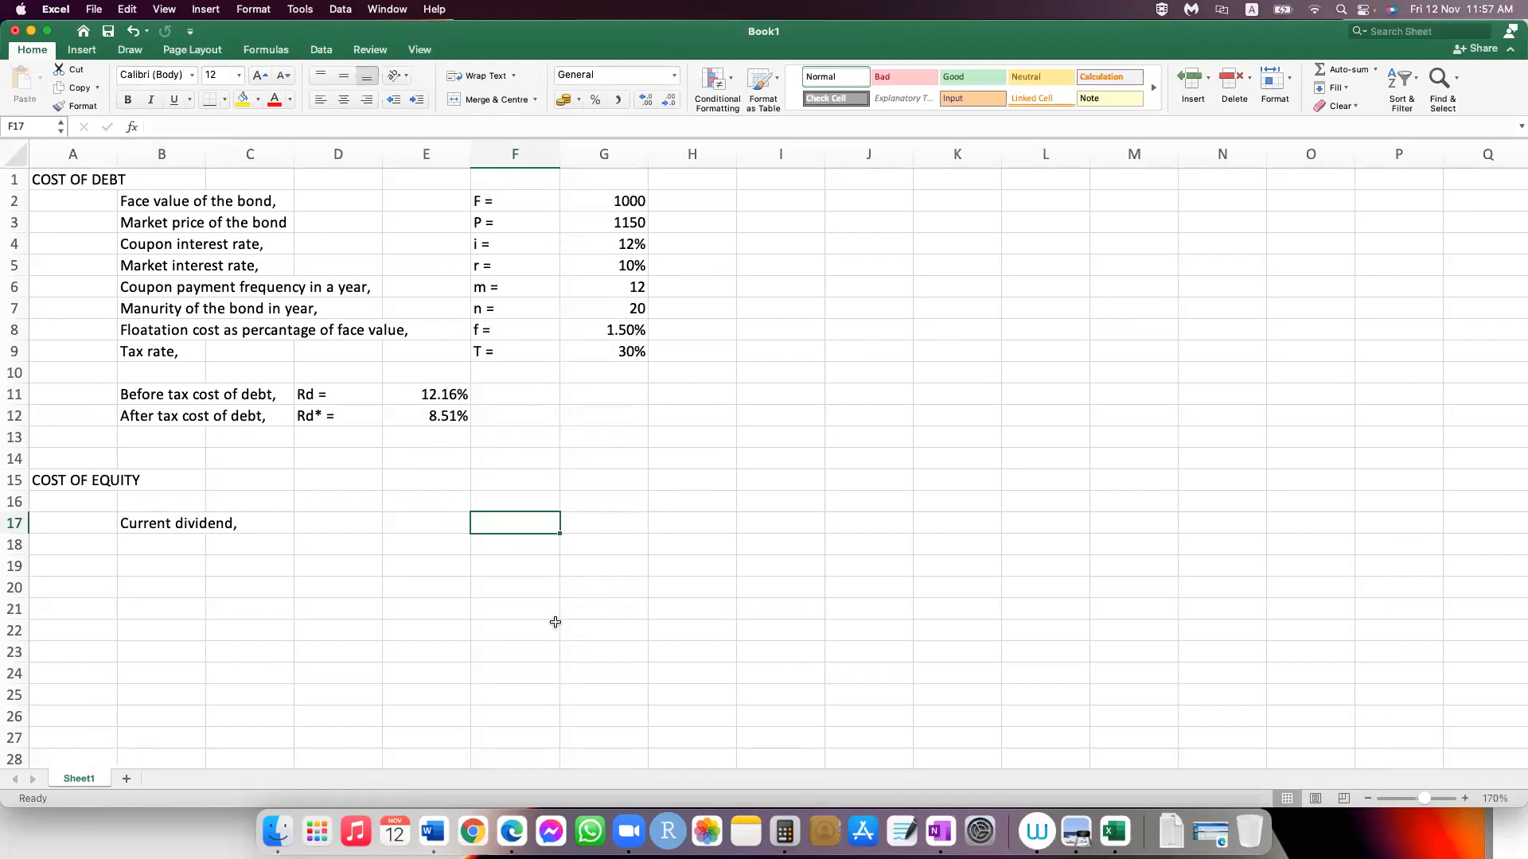
pyautogui.write('D0')
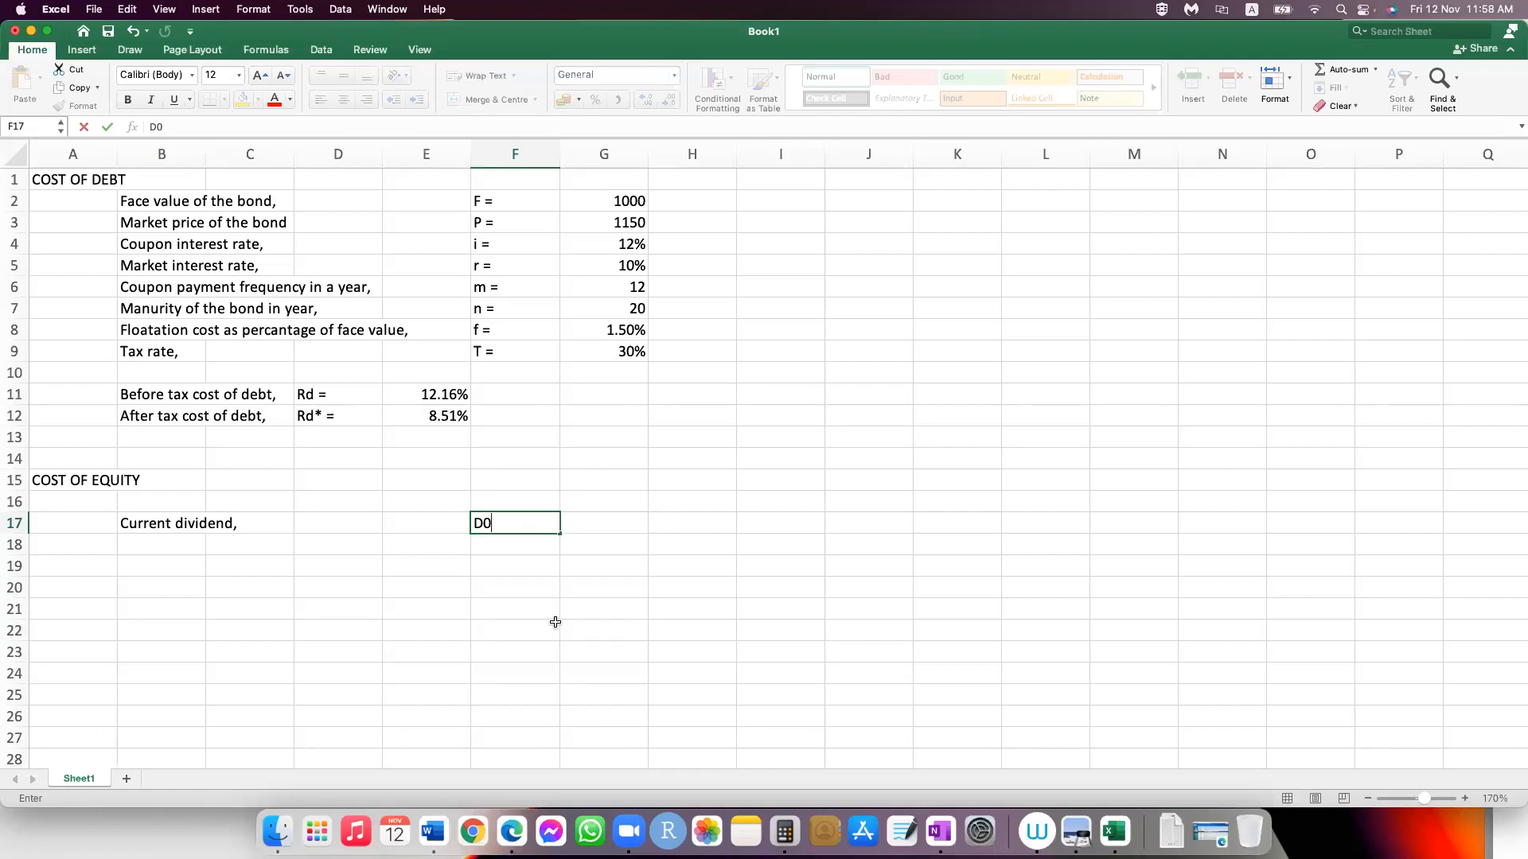
pyautogui.write(' =')
pyautogui.press('Tab')
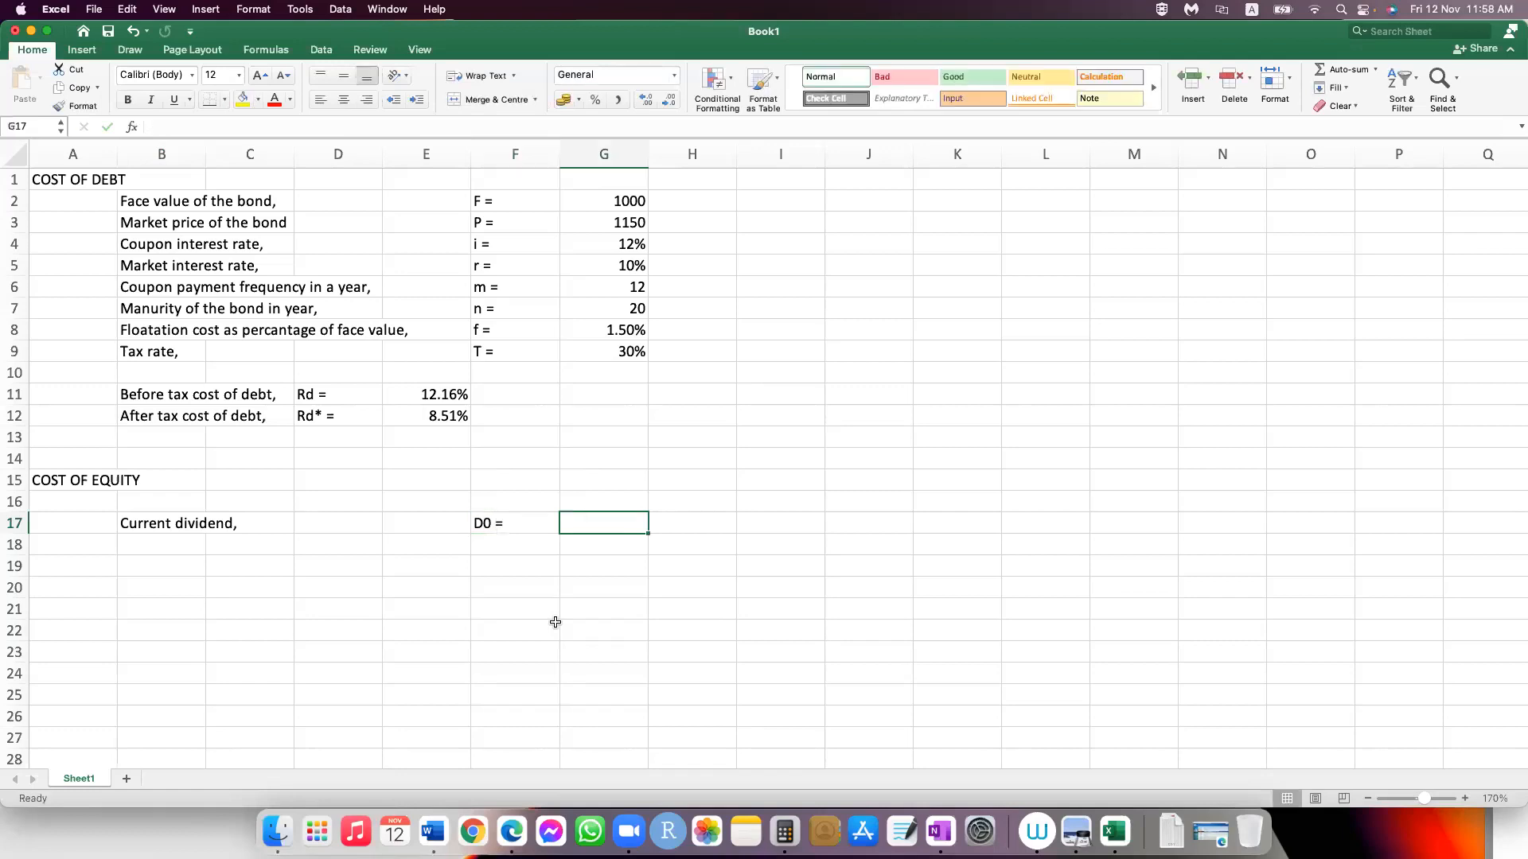
pyautogui.write('12')
pyautogui.press('Return')
# Step: Enter the label "Constant growth rate of dividend," in cell B18
pyautogui.press('Left')
pyautogui.press('Left')
pyautogui.press('Left')
pyautogui.press('Left')
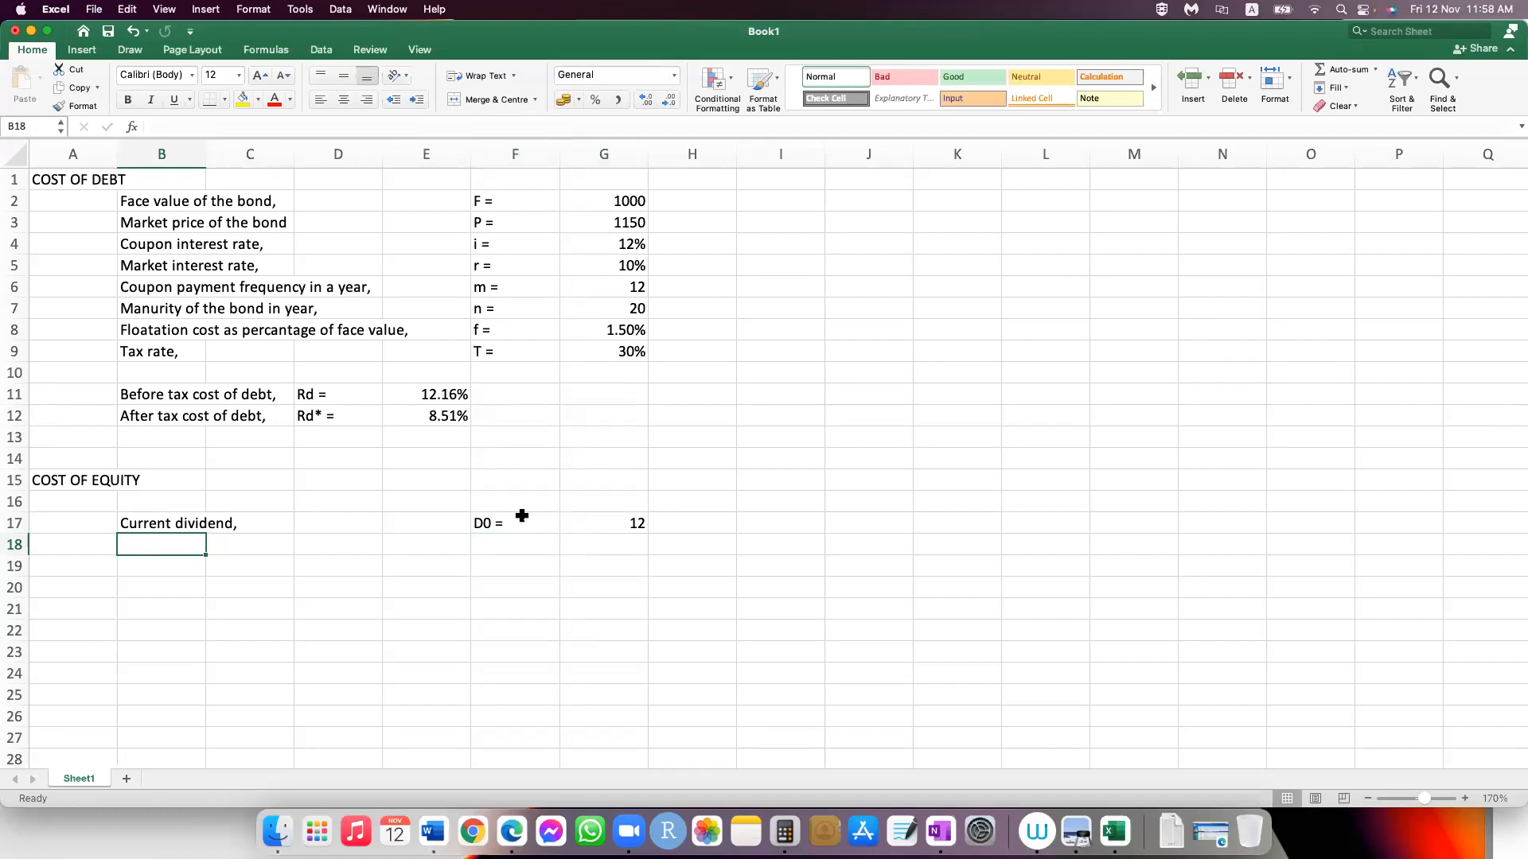
pyautogui.write('Consta')
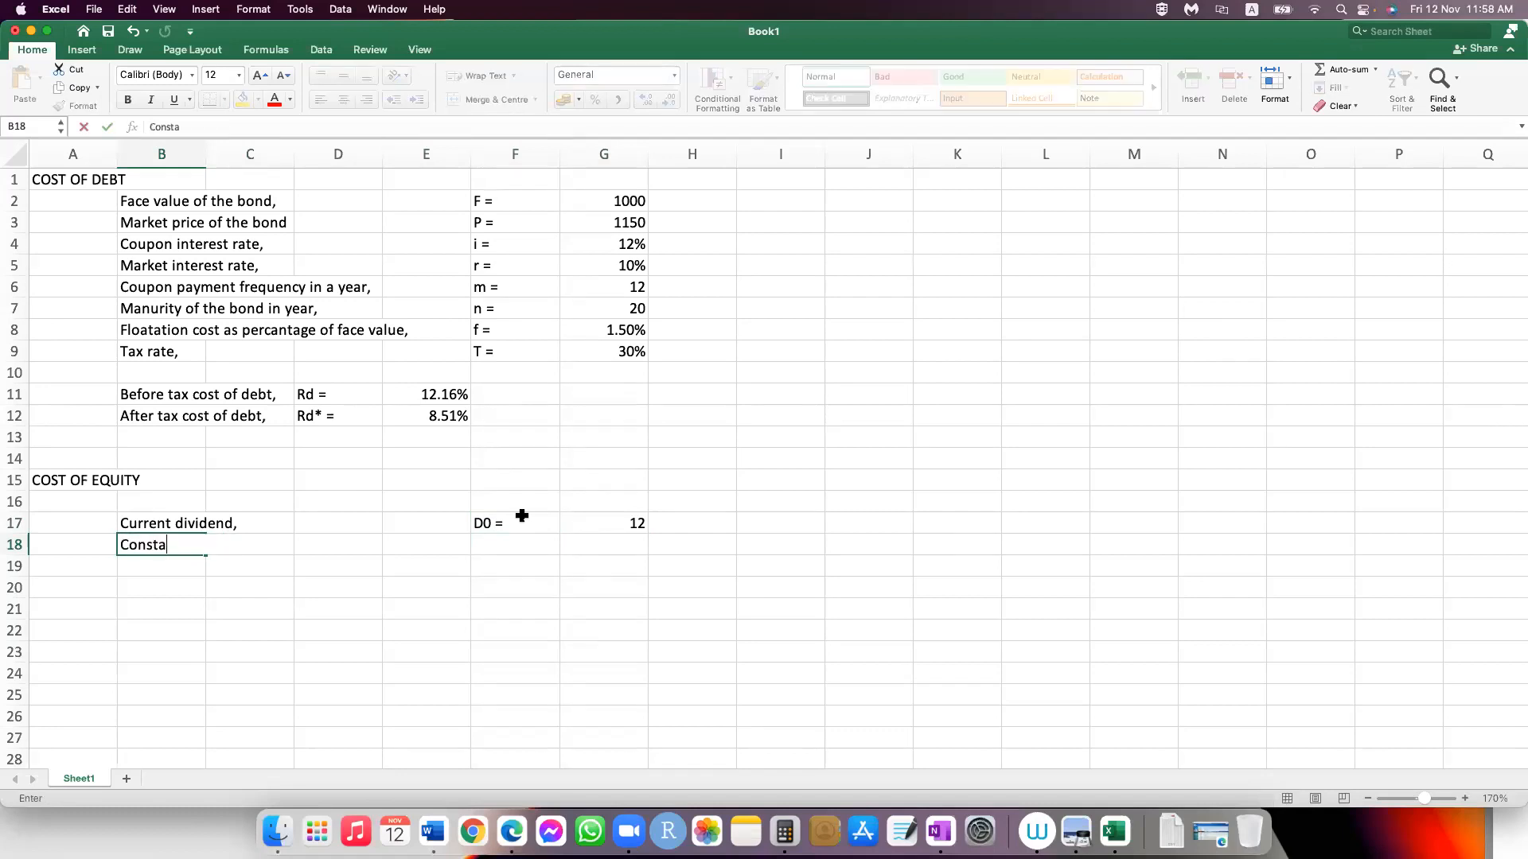
pyautogui.write('nt growth rate ')
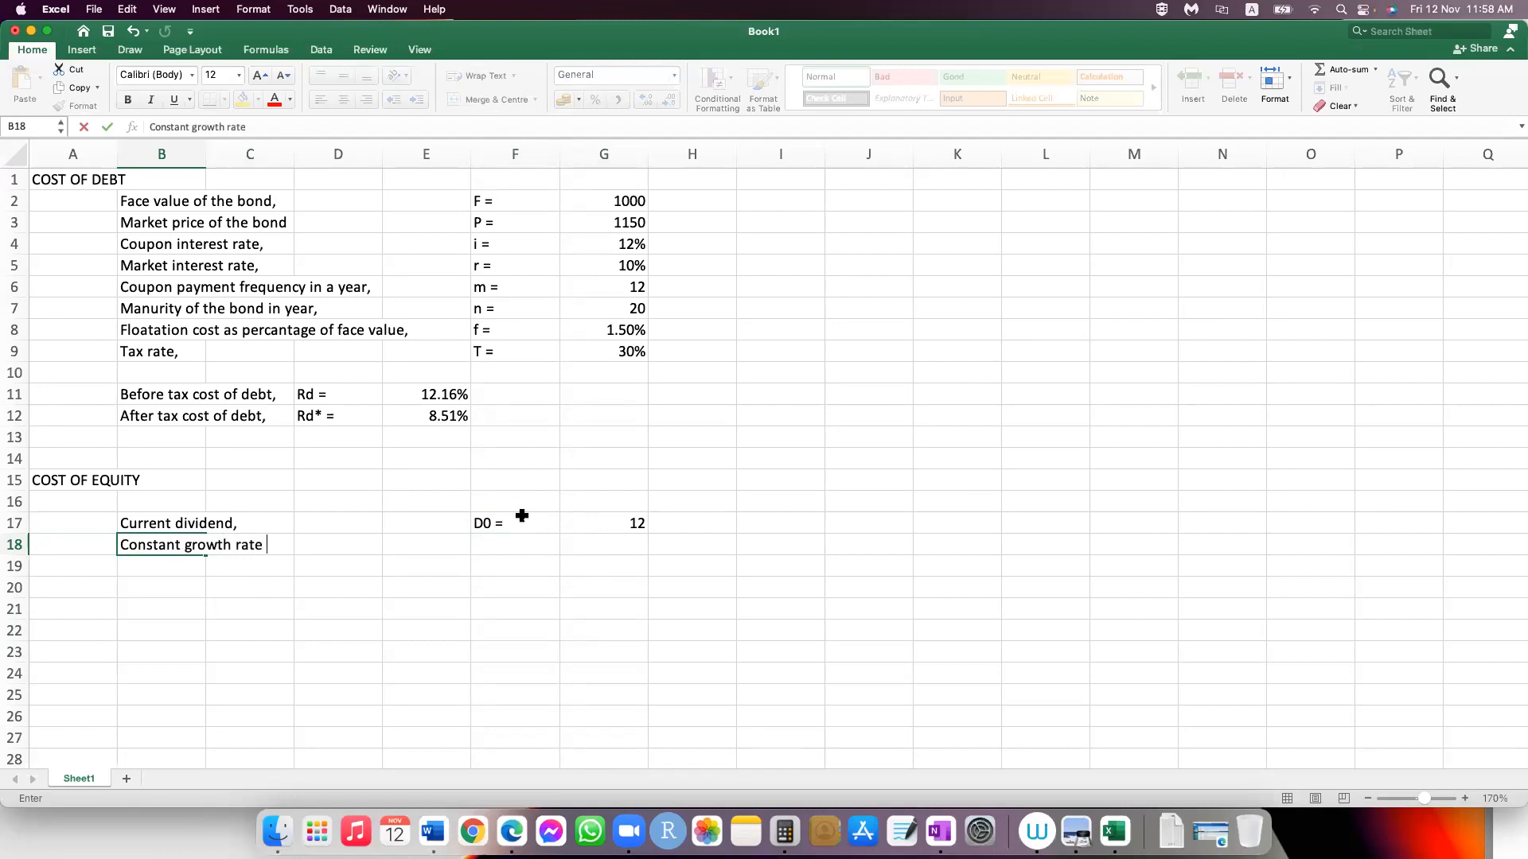
pyautogui.write('of dividend,')
# Step: Enter the symbol "g =" in F18 and the growth rate 3% in G18
pyautogui.press('Tab')
pyautogui.press('Tab')
pyautogui.press('Tab')
pyautogui.press('Tab')
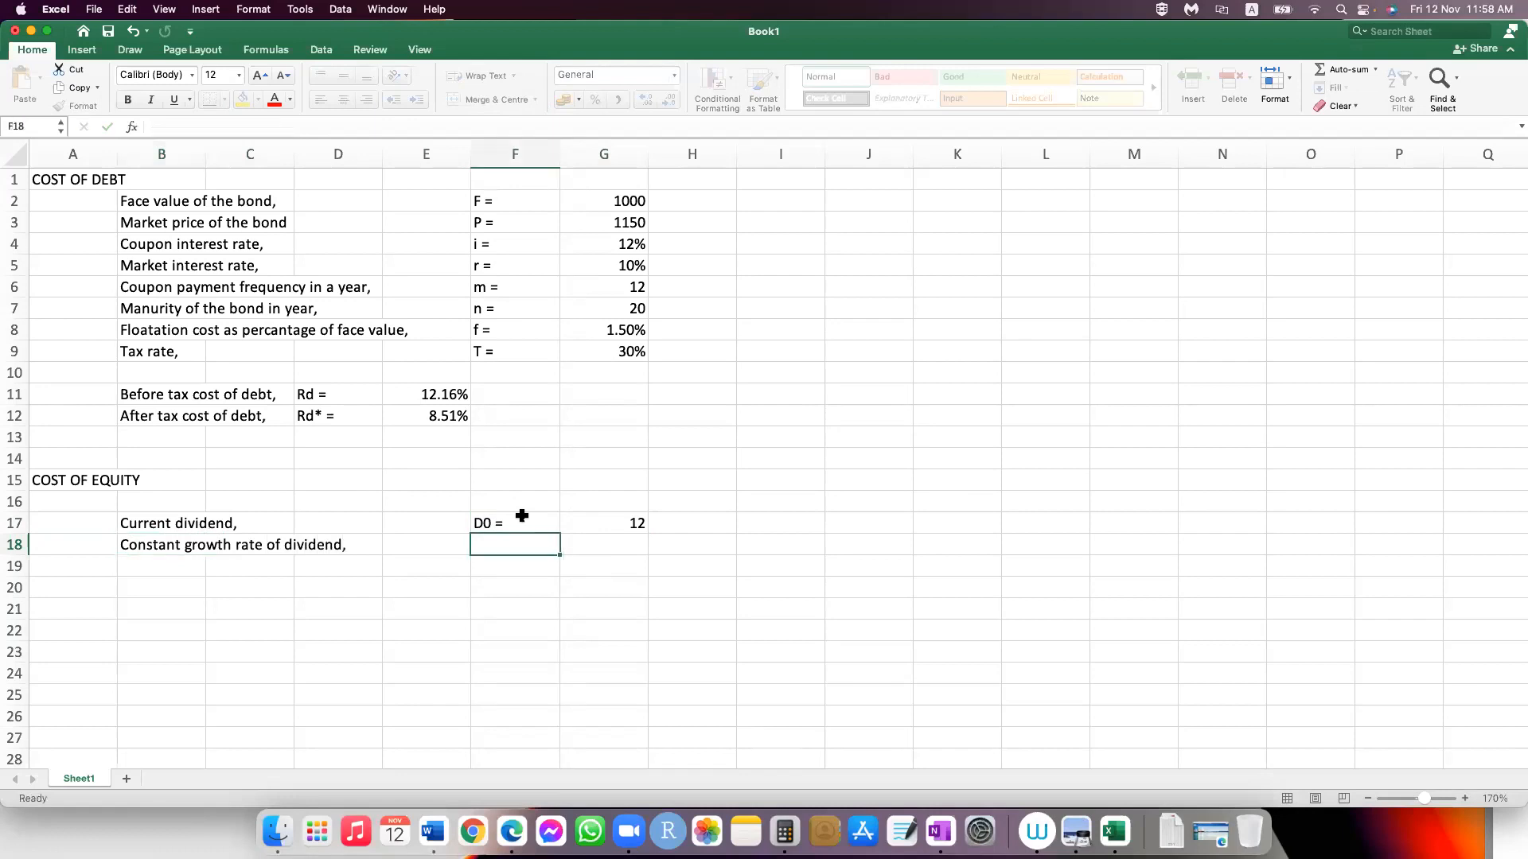
pyautogui.write('g =')
pyautogui.press('Tab')
pyautogui.write('3')
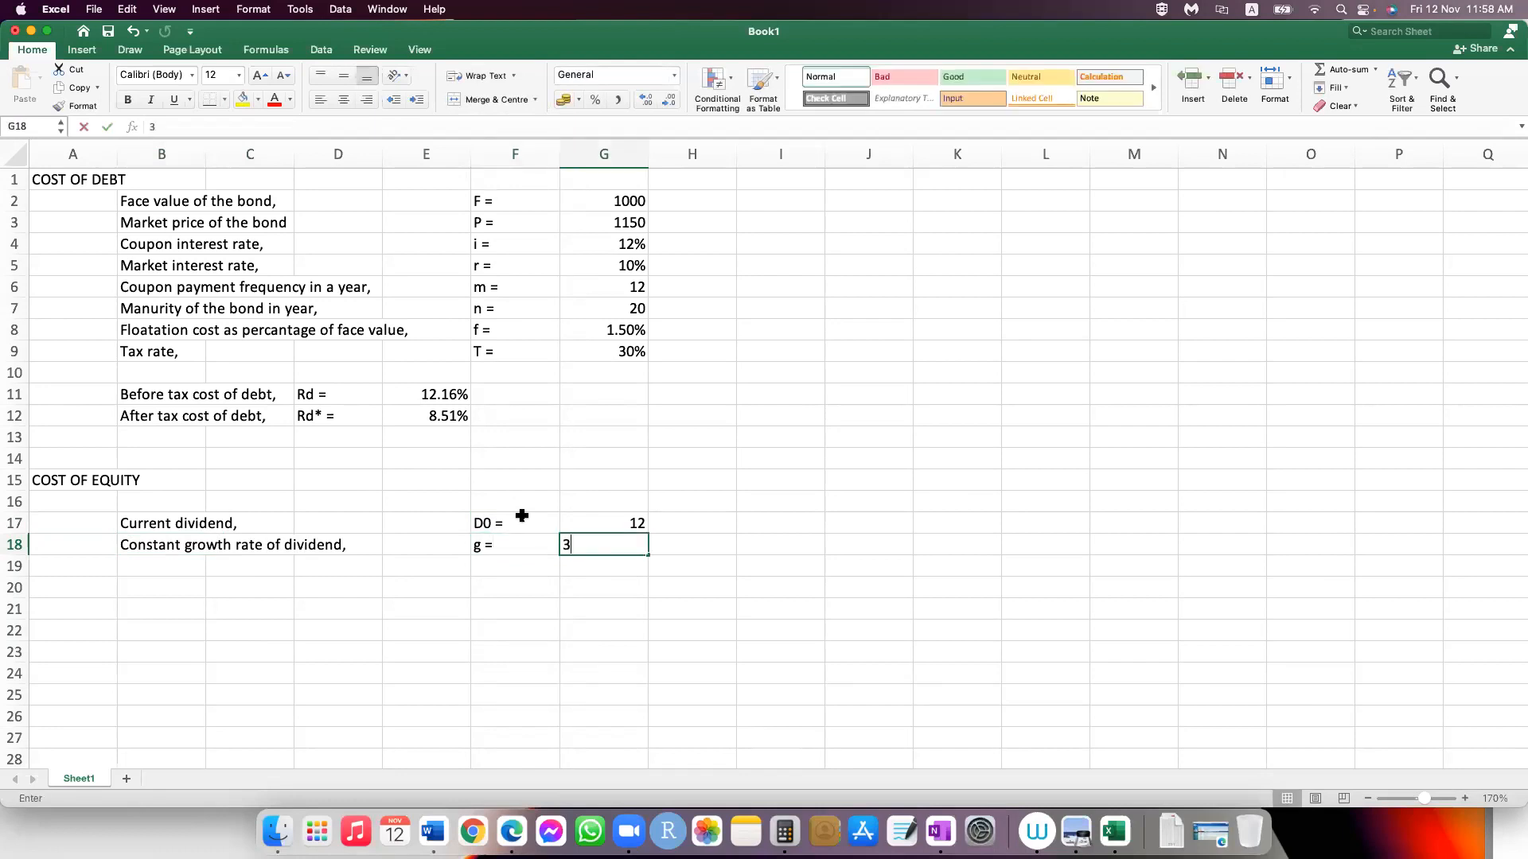
pyautogui.write('%')
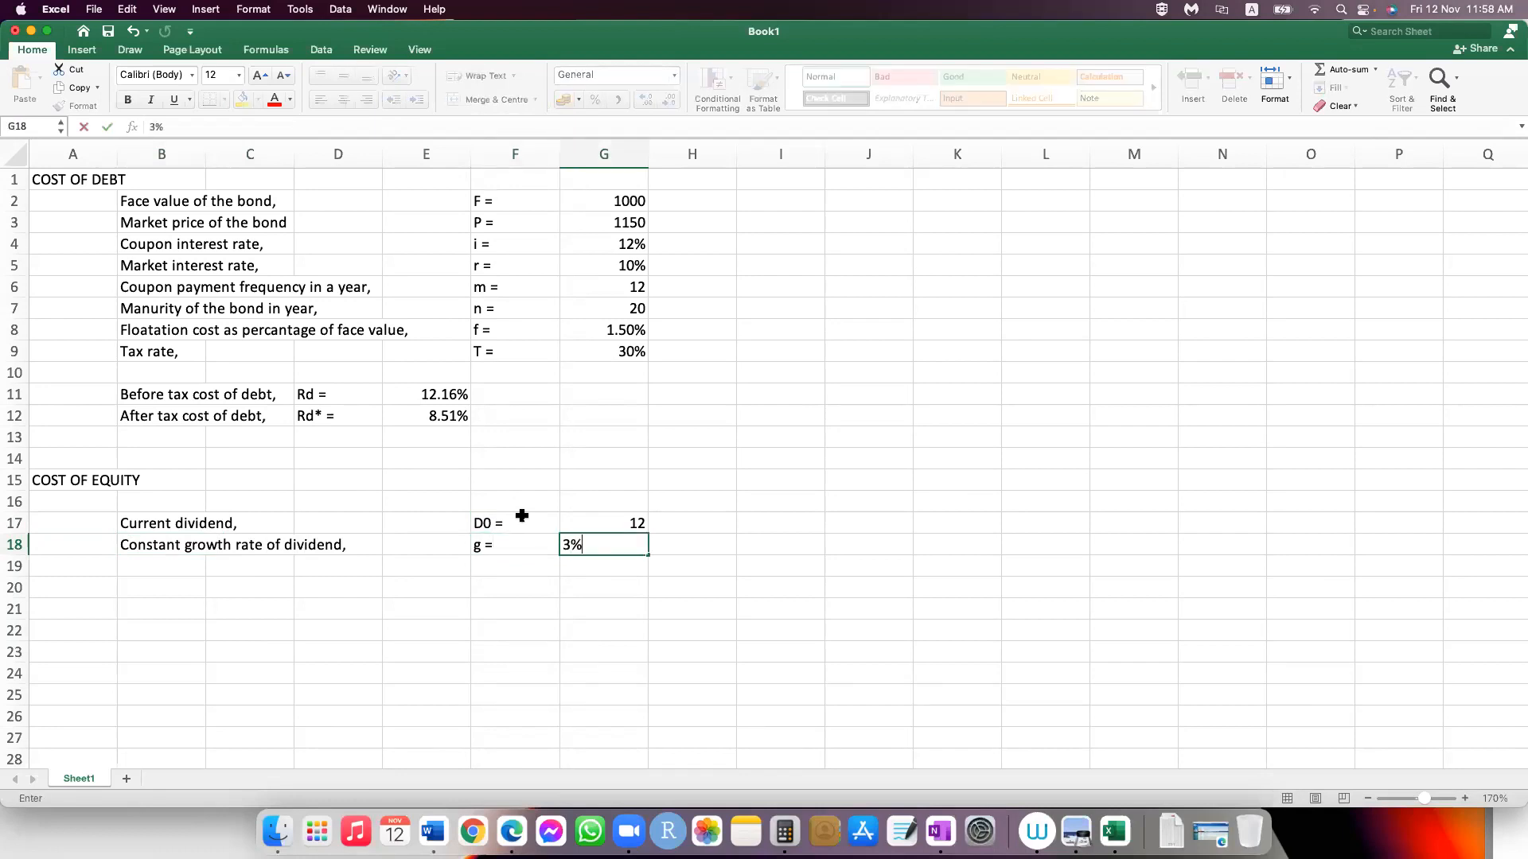
pyautogui.press('Return')
# Step: Enter the label "Current market price of share," in cell B19
pyautogui.press('Left')
pyautogui.press('Home')
pyautogui.press('Right')
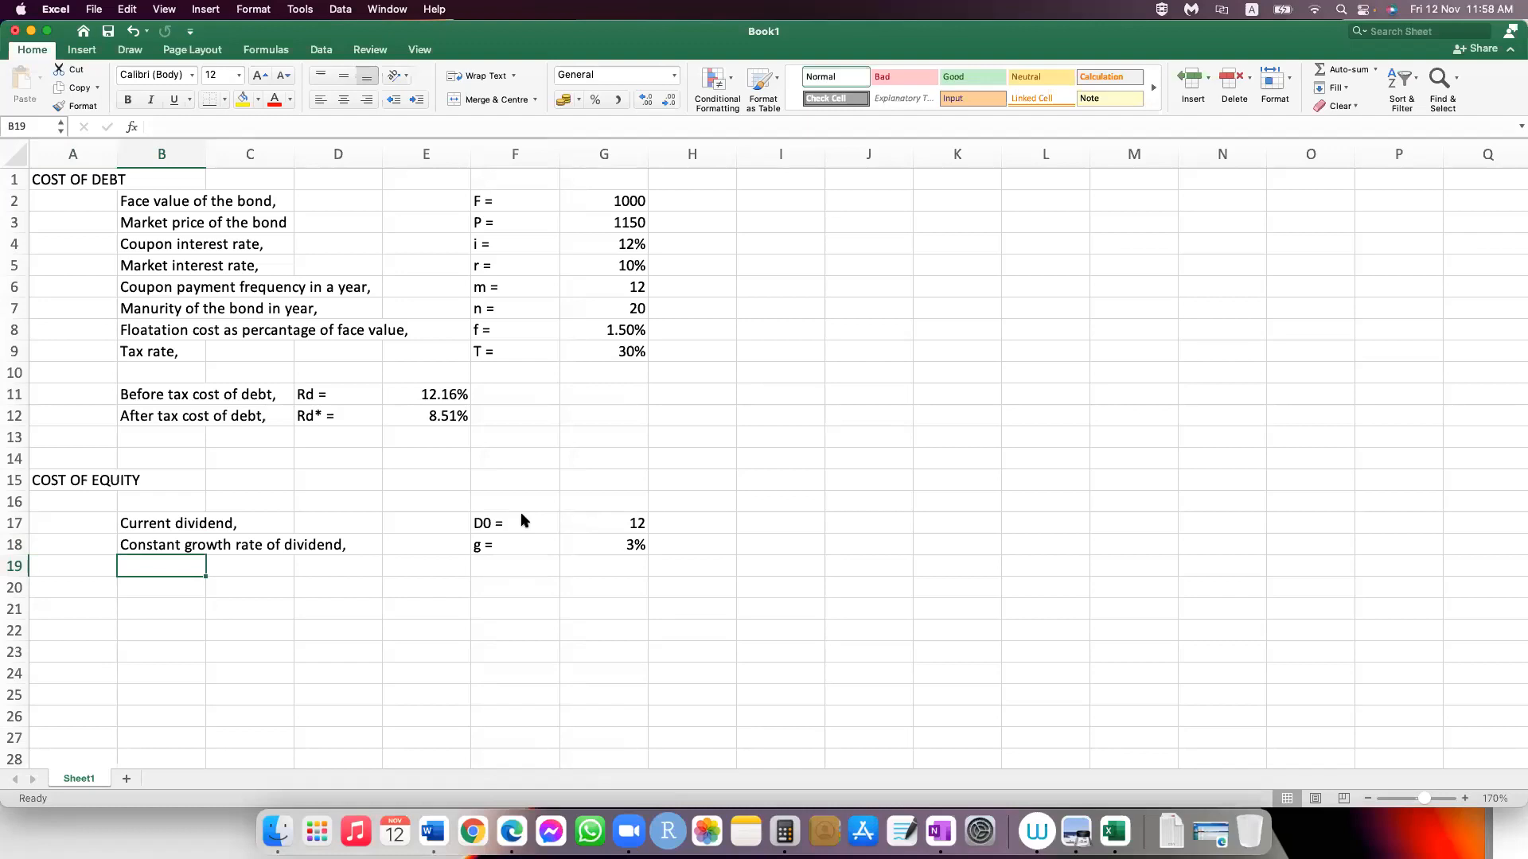
pyautogui.write('C')
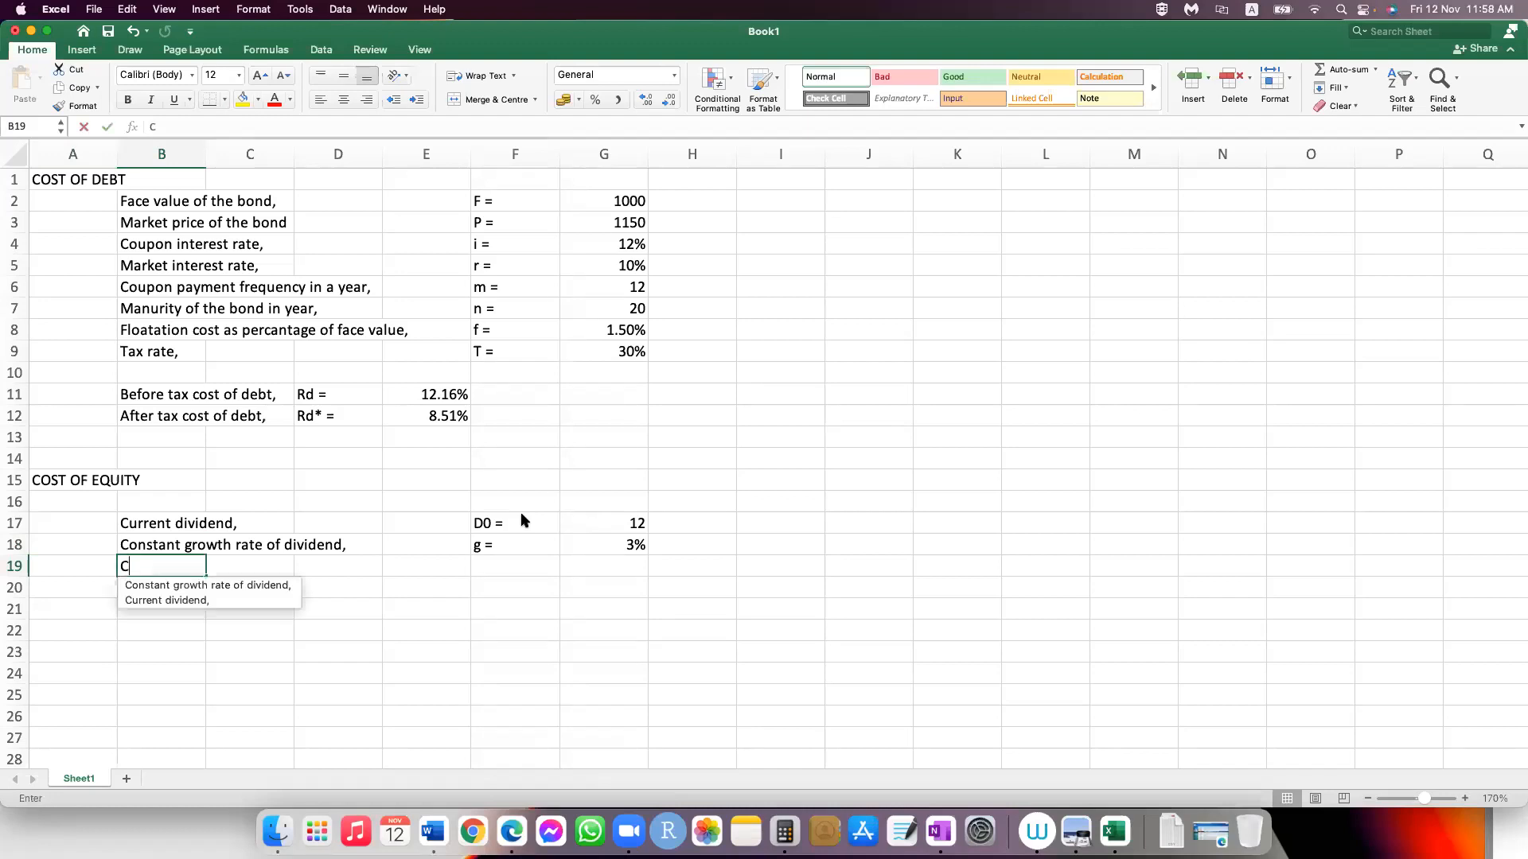
pyautogui.write('urr')
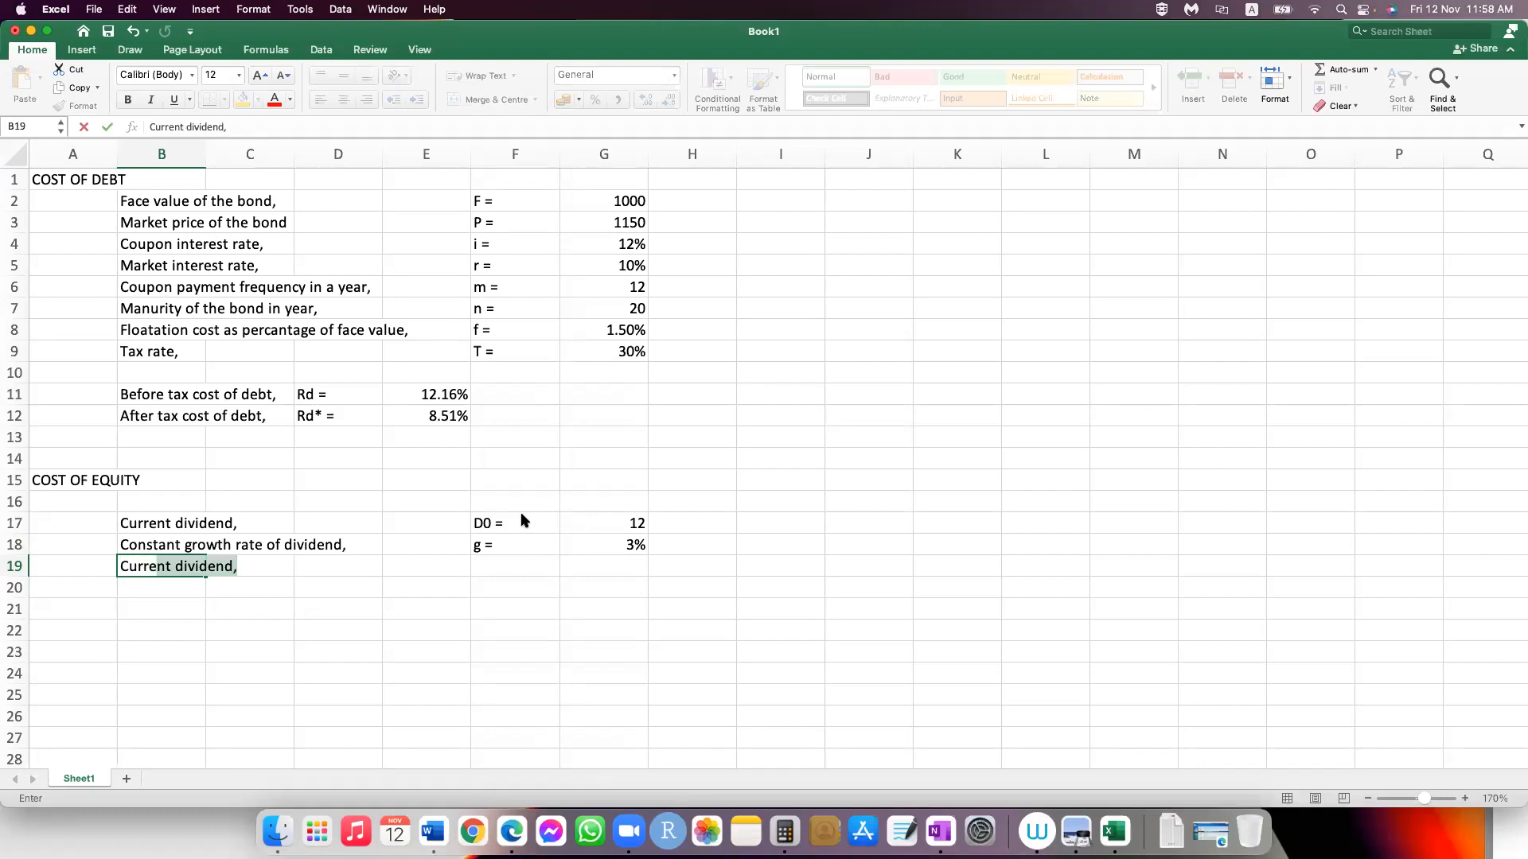
pyautogui.write('ent market ')
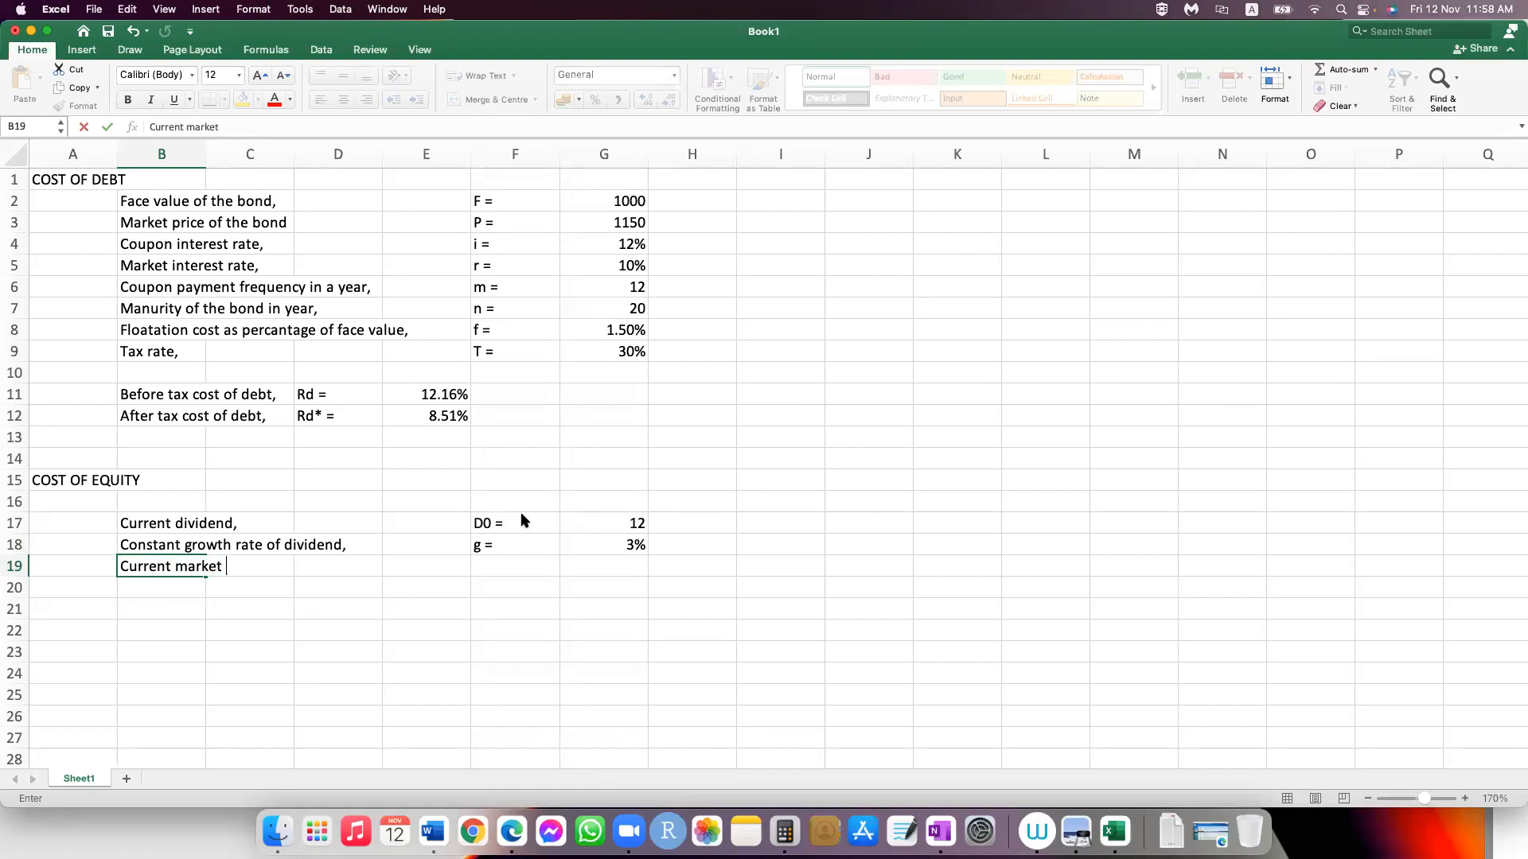
pyautogui.write('price of share,')
# Step: Enter the symbol "P0 =" in F19 and the current market price of share 135 in G19
pyautogui.press('Tab')
pyautogui.press('Tab')
pyautogui.press('Tab')
pyautogui.press('Tab')
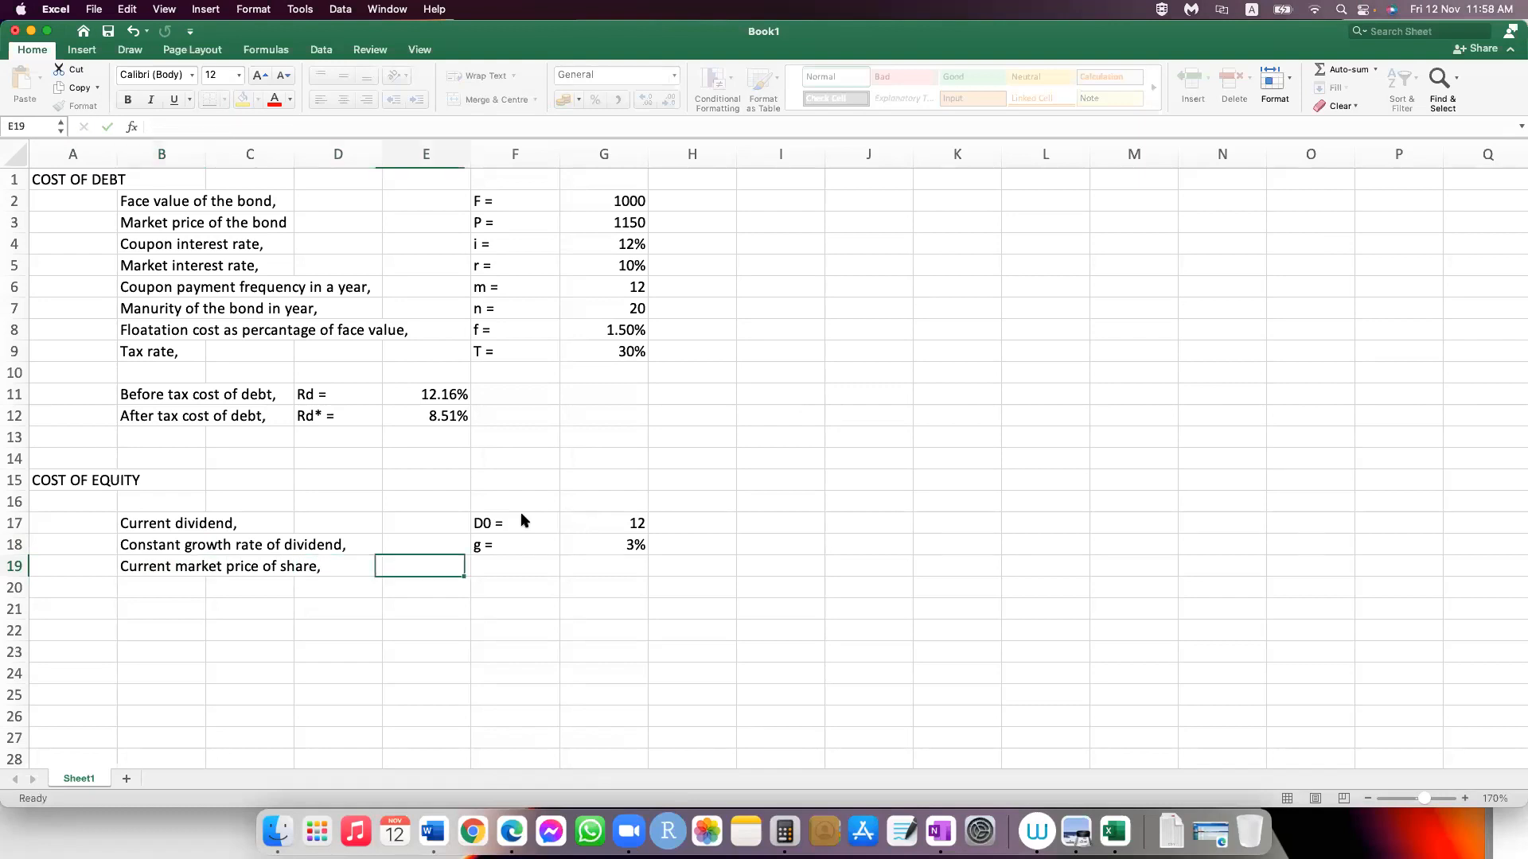
pyautogui.write('P')
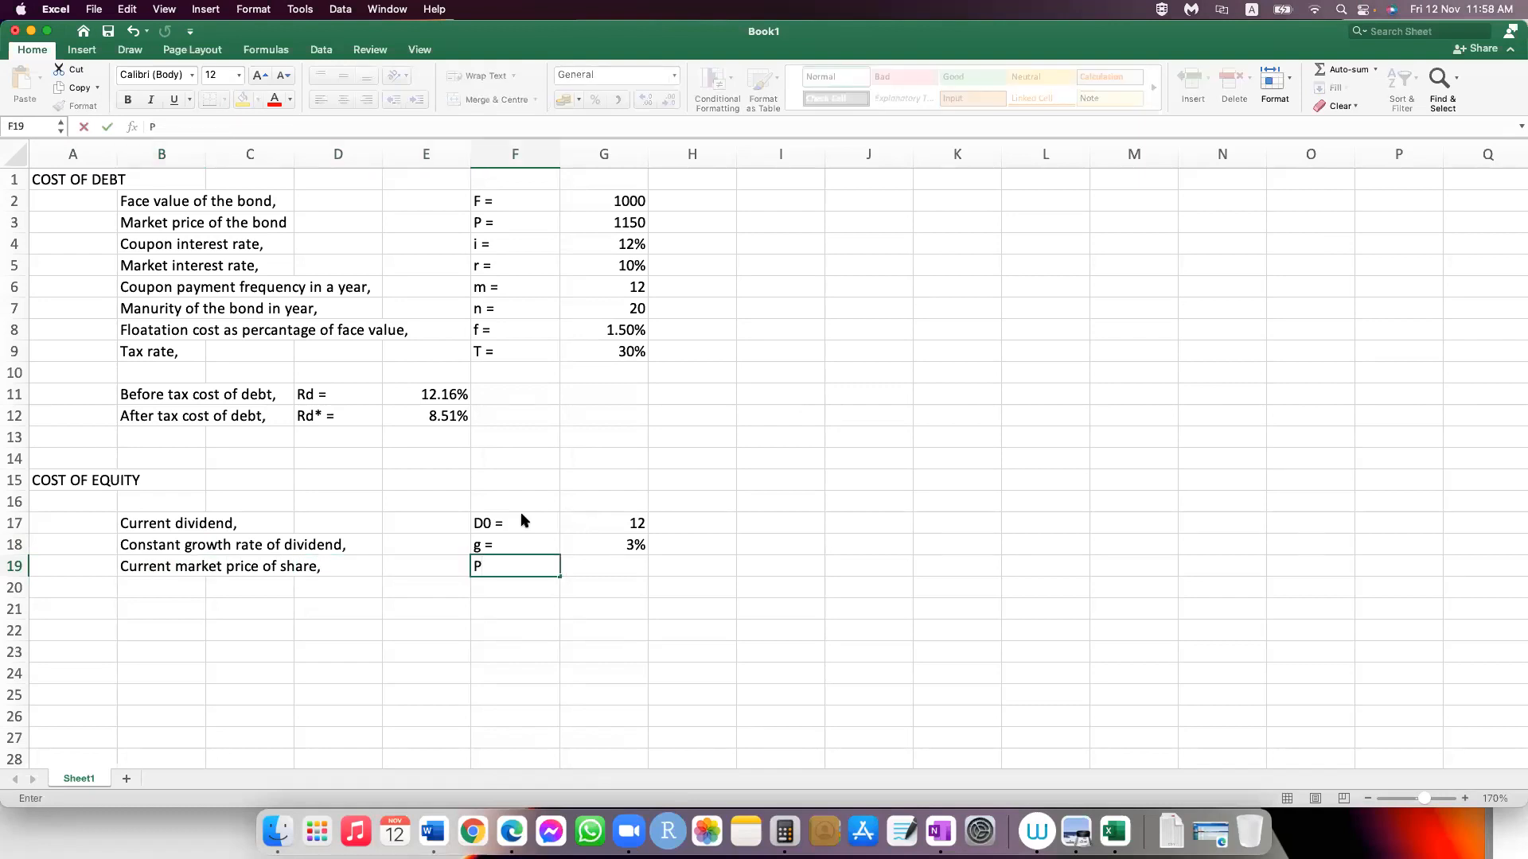
pyautogui.write('0 =')
pyautogui.press('Tab')
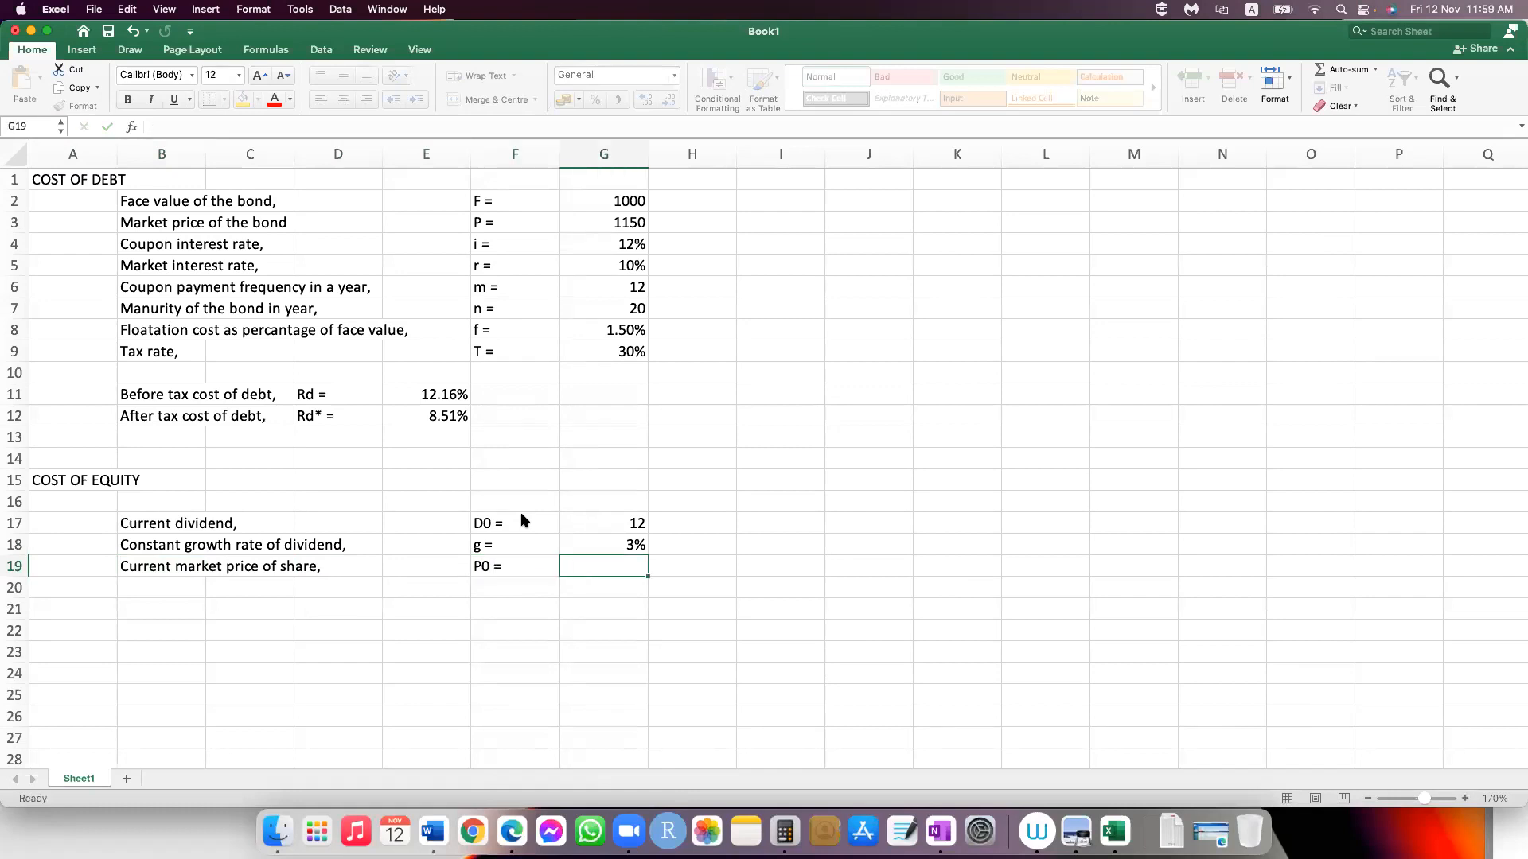
pyautogui.write('135')
pyautogui.press('Return')
# Step: Enter the label "Method 1:" in cell B21, leaving row 20 blank
pyautogui.press('Left')
pyautogui.press('Left')
pyautogui.press('Left')
pyautogui.press('Left')
pyautogui.press('Left')
pyautogui.press('Left')
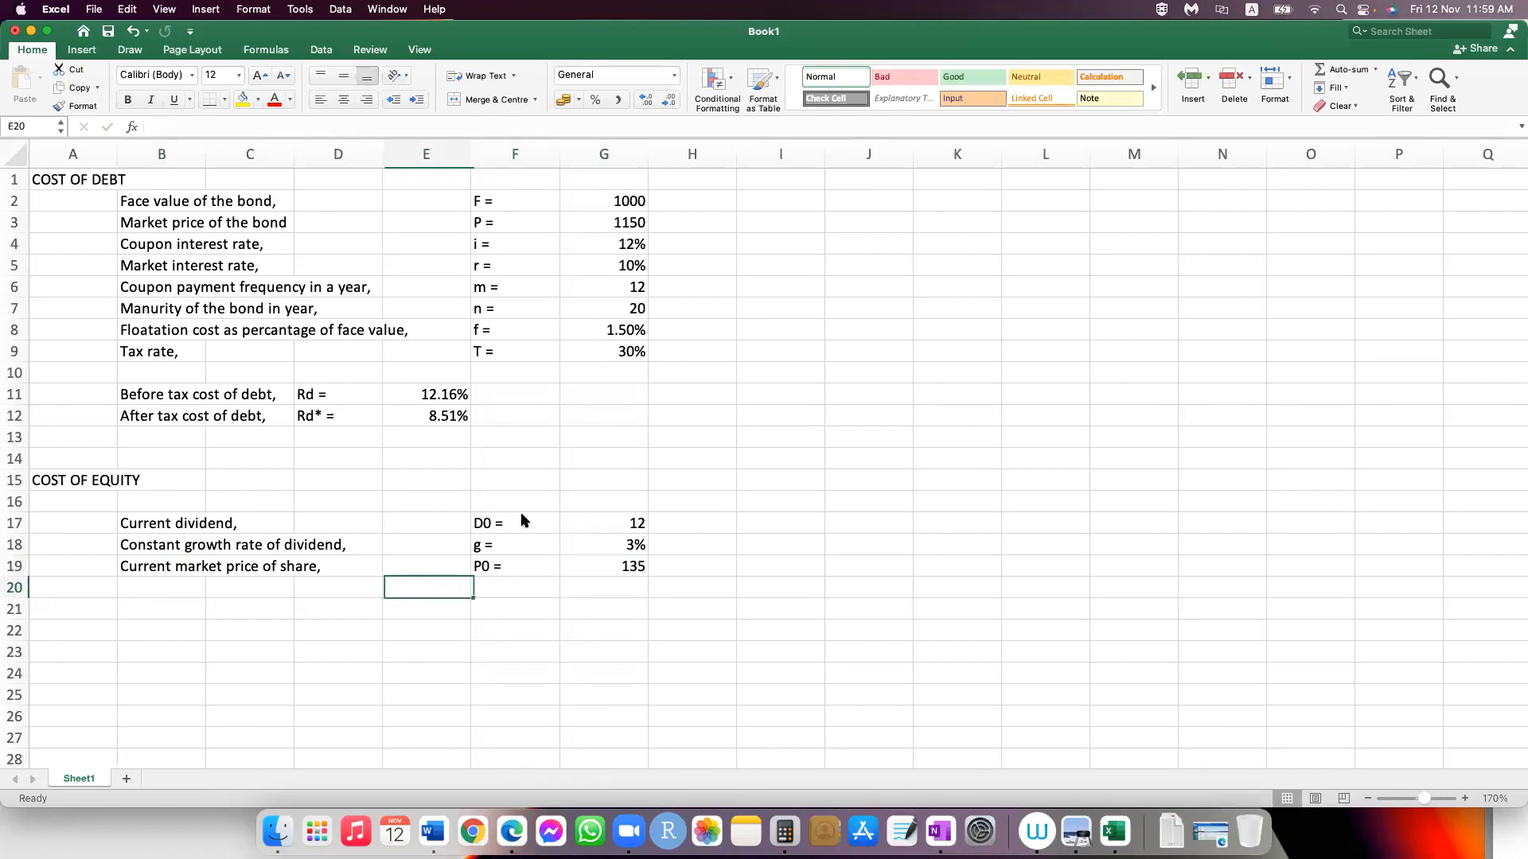
pyautogui.press('Right')
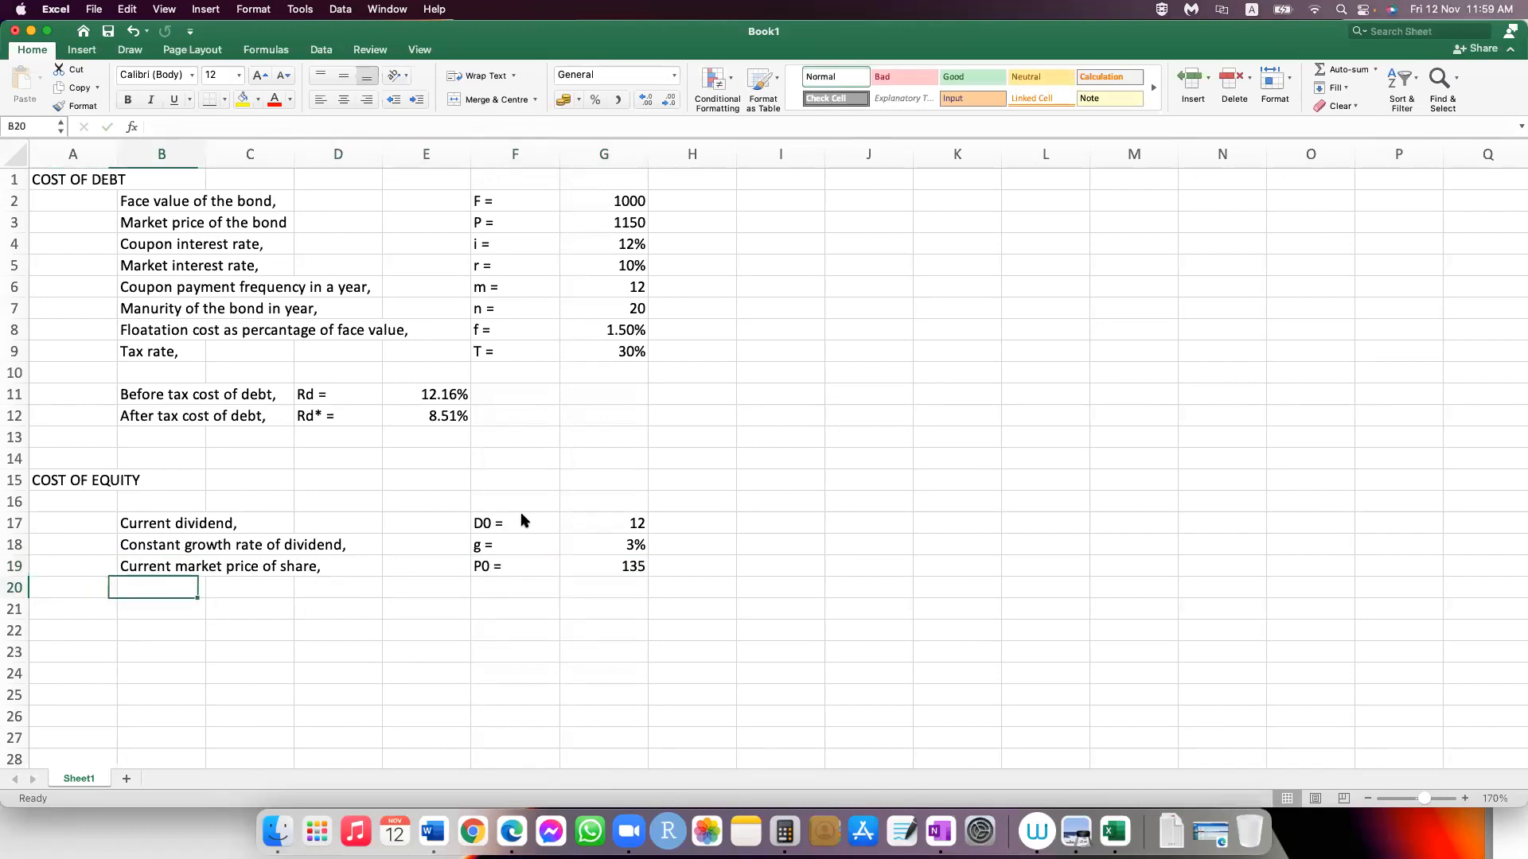
pyautogui.press('Down')
pyautogui.write('Metho')
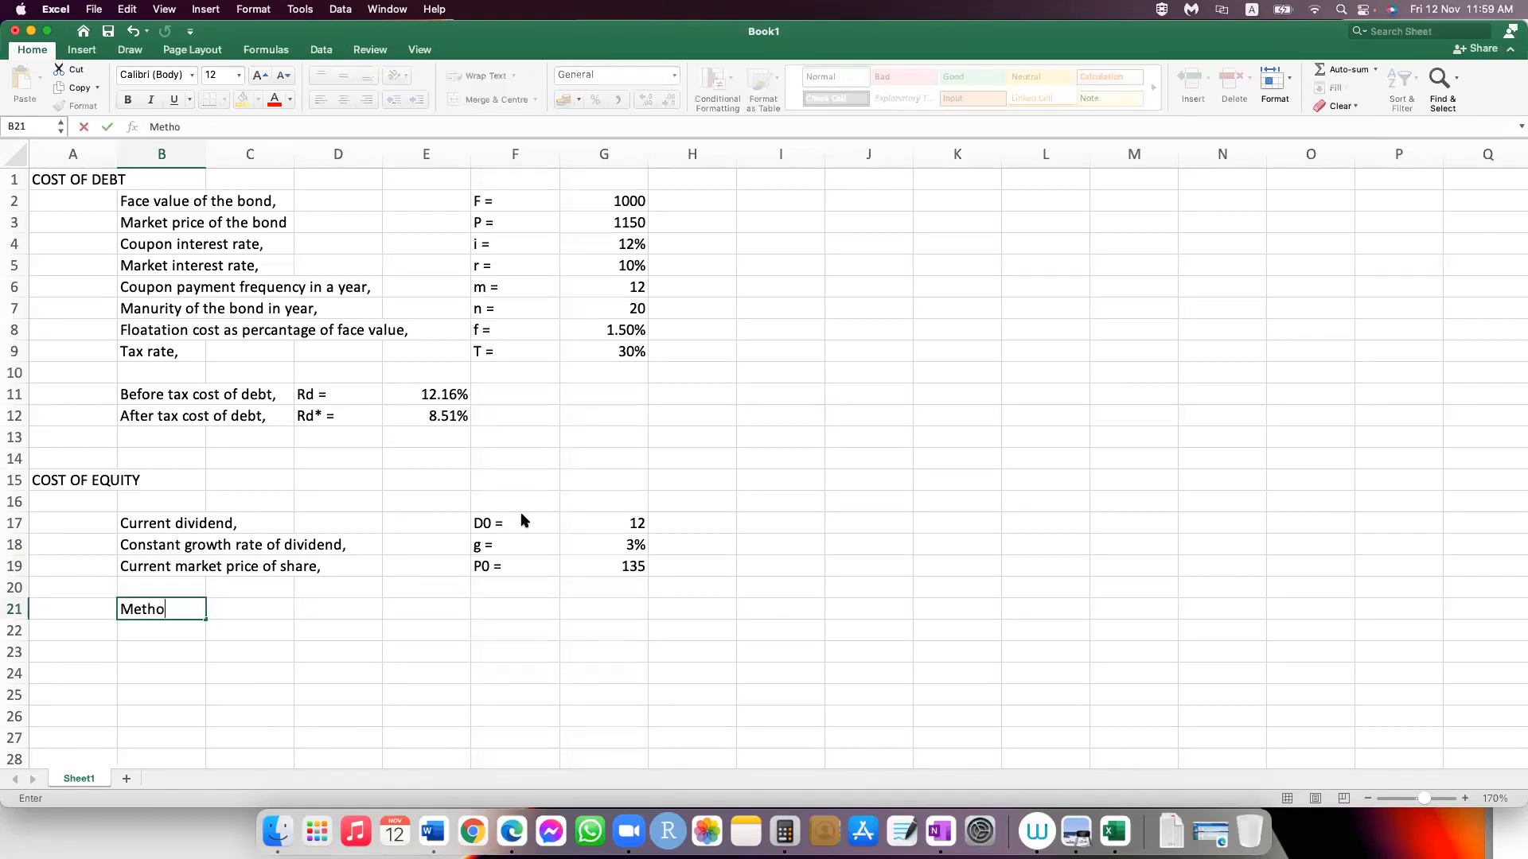
pyautogui.write('d 1')
pyautogui.press('Tab')
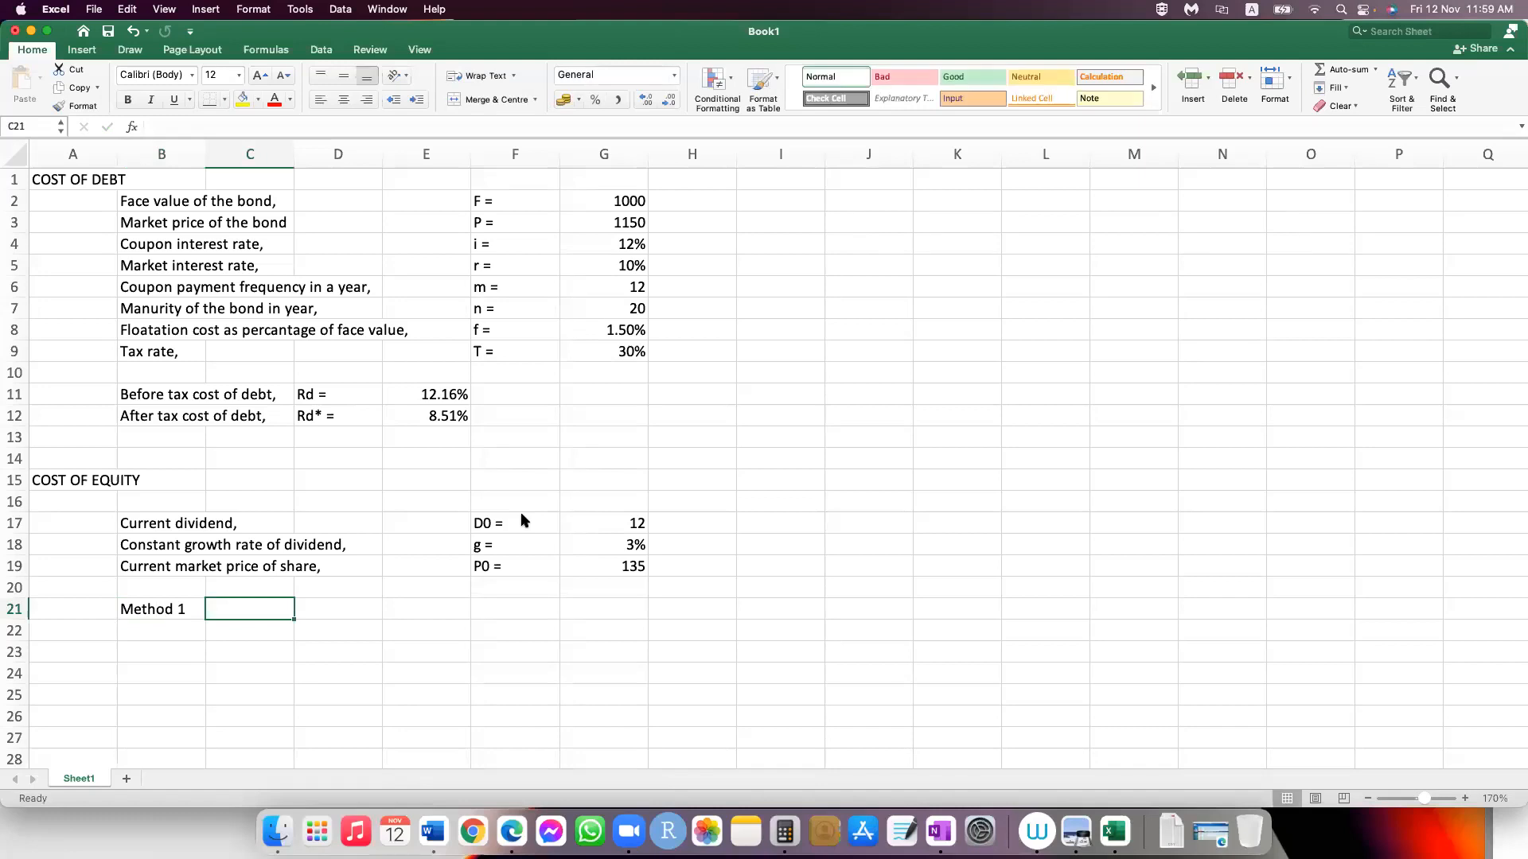
pyautogui.press('Left')
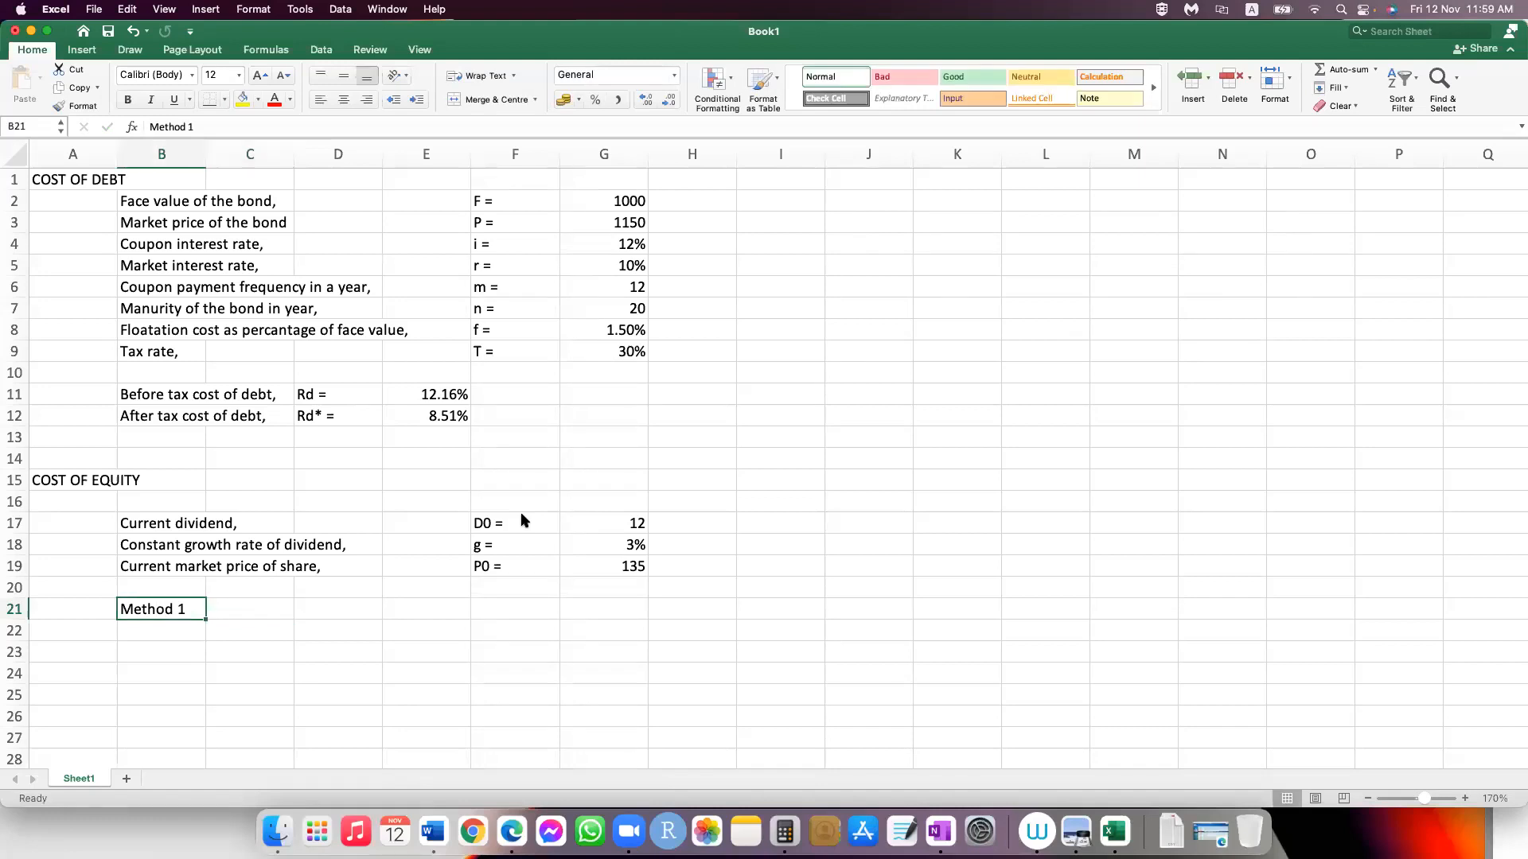
pyautogui.doubleClick(186, 608)
pyautogui.write(':')
pyautogui.press('Return')
# Step: Enter the label "Cost of equity," in cell C21 beside the Method 1 label
pyautogui.press('Up')
pyautogui.press('Right')
pyautogui.write('Cost of ')
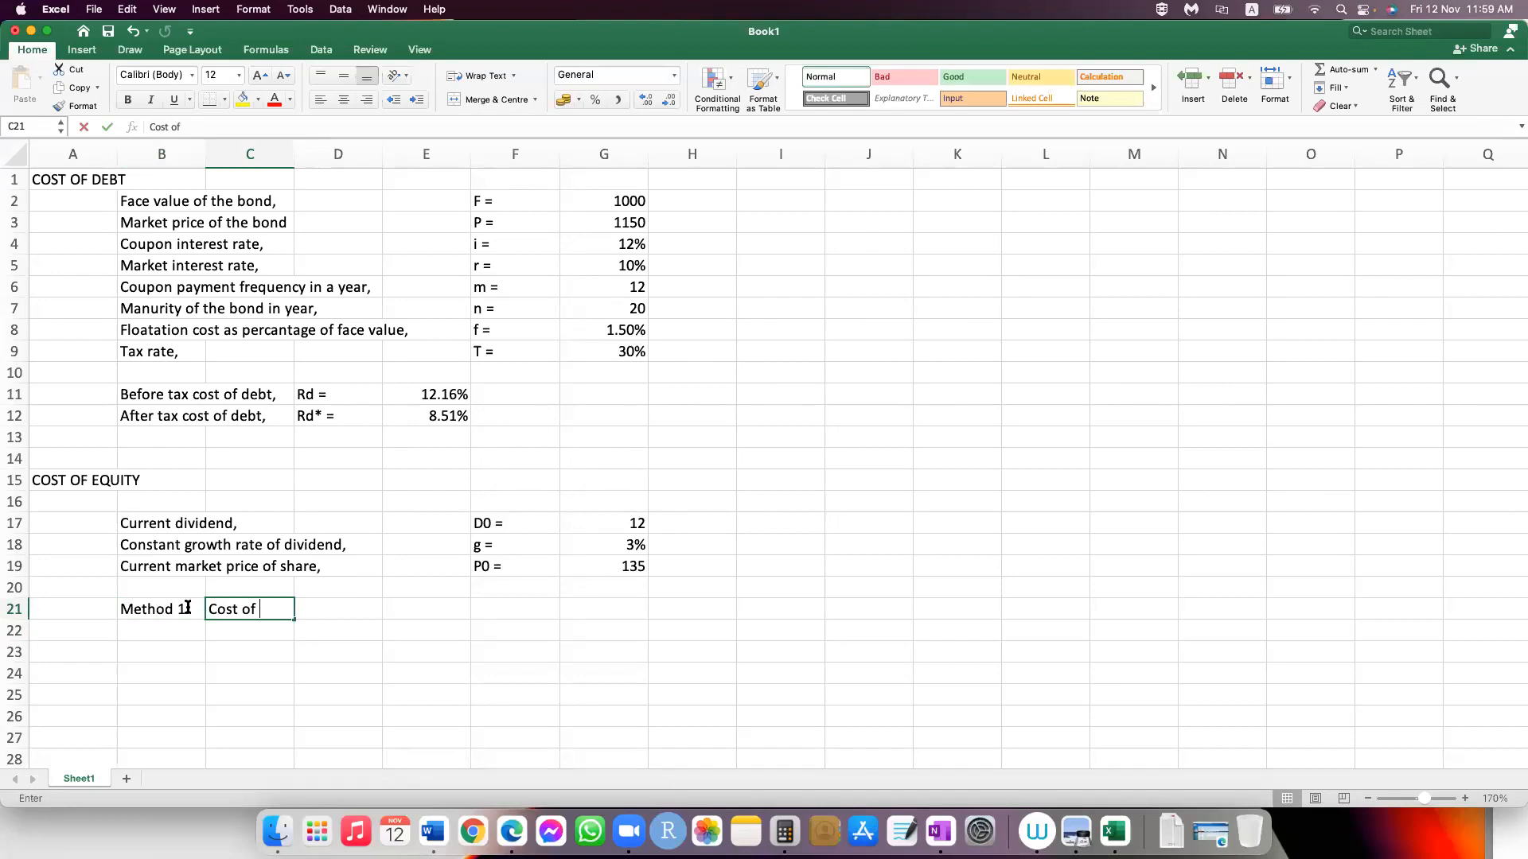
pyautogui.write('equity')
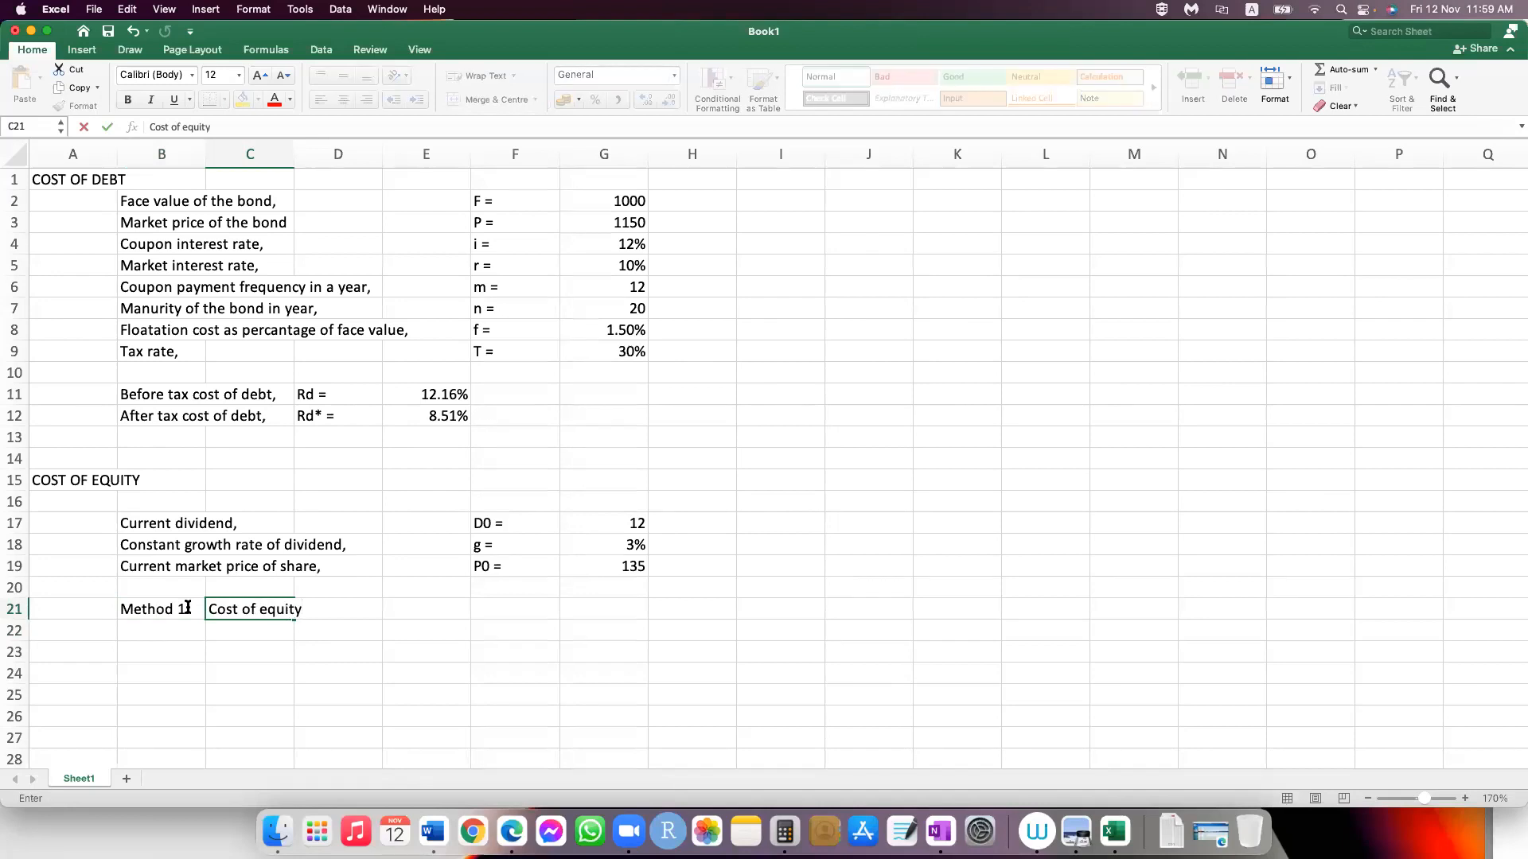
pyautogui.write(',')
pyautogui.press('Return')
# Step: Enter the symbol "Re =" in cell F21 on the Method 1 line
pyautogui.press('Up')
pyautogui.press('Right')
pyautogui.press('Right')
pyautogui.press('Right')
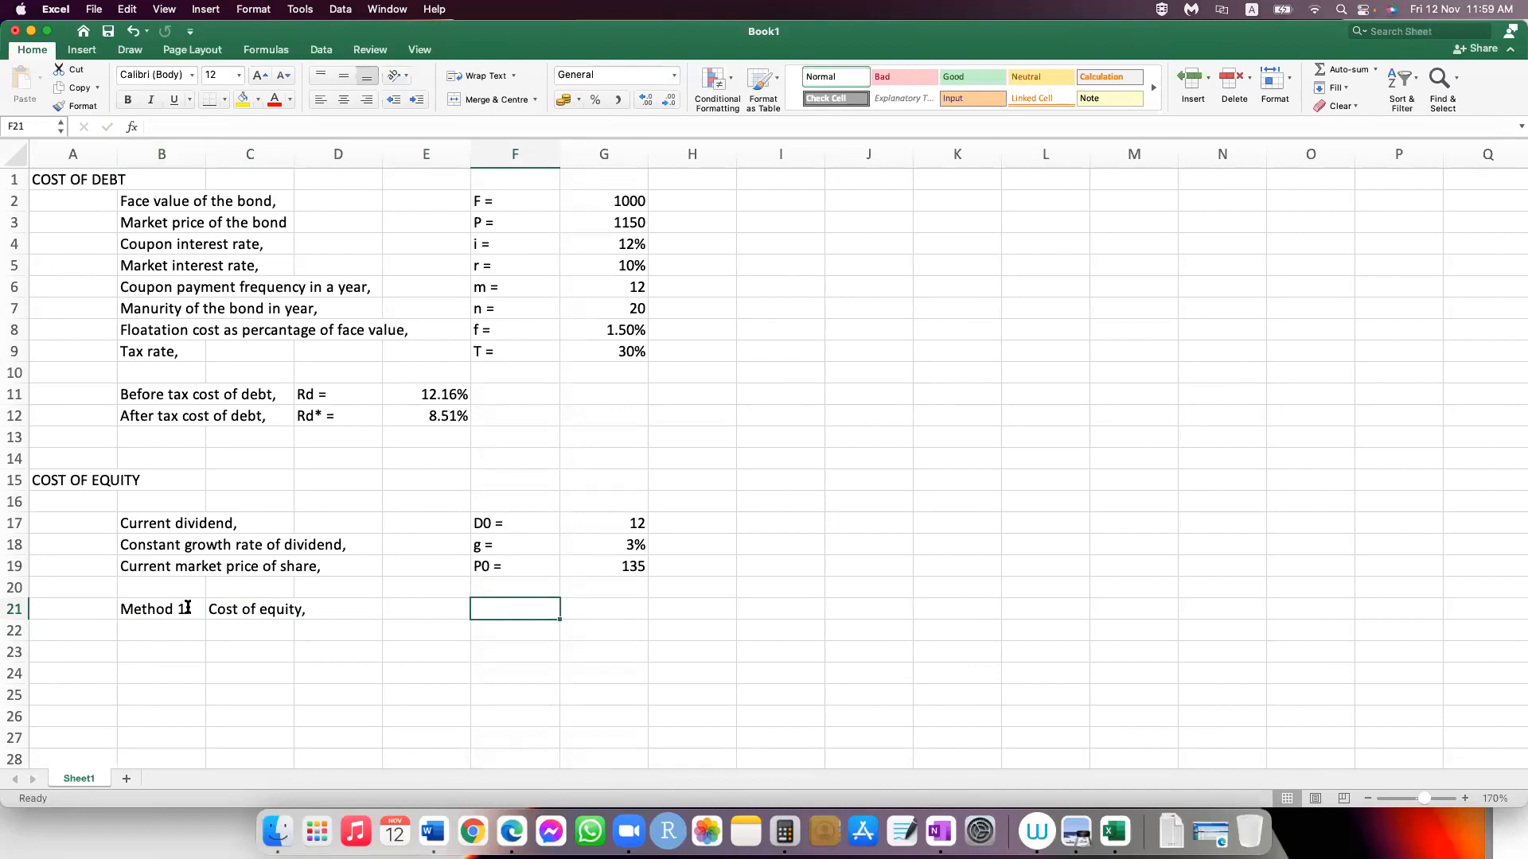
pyautogui.write('Re')
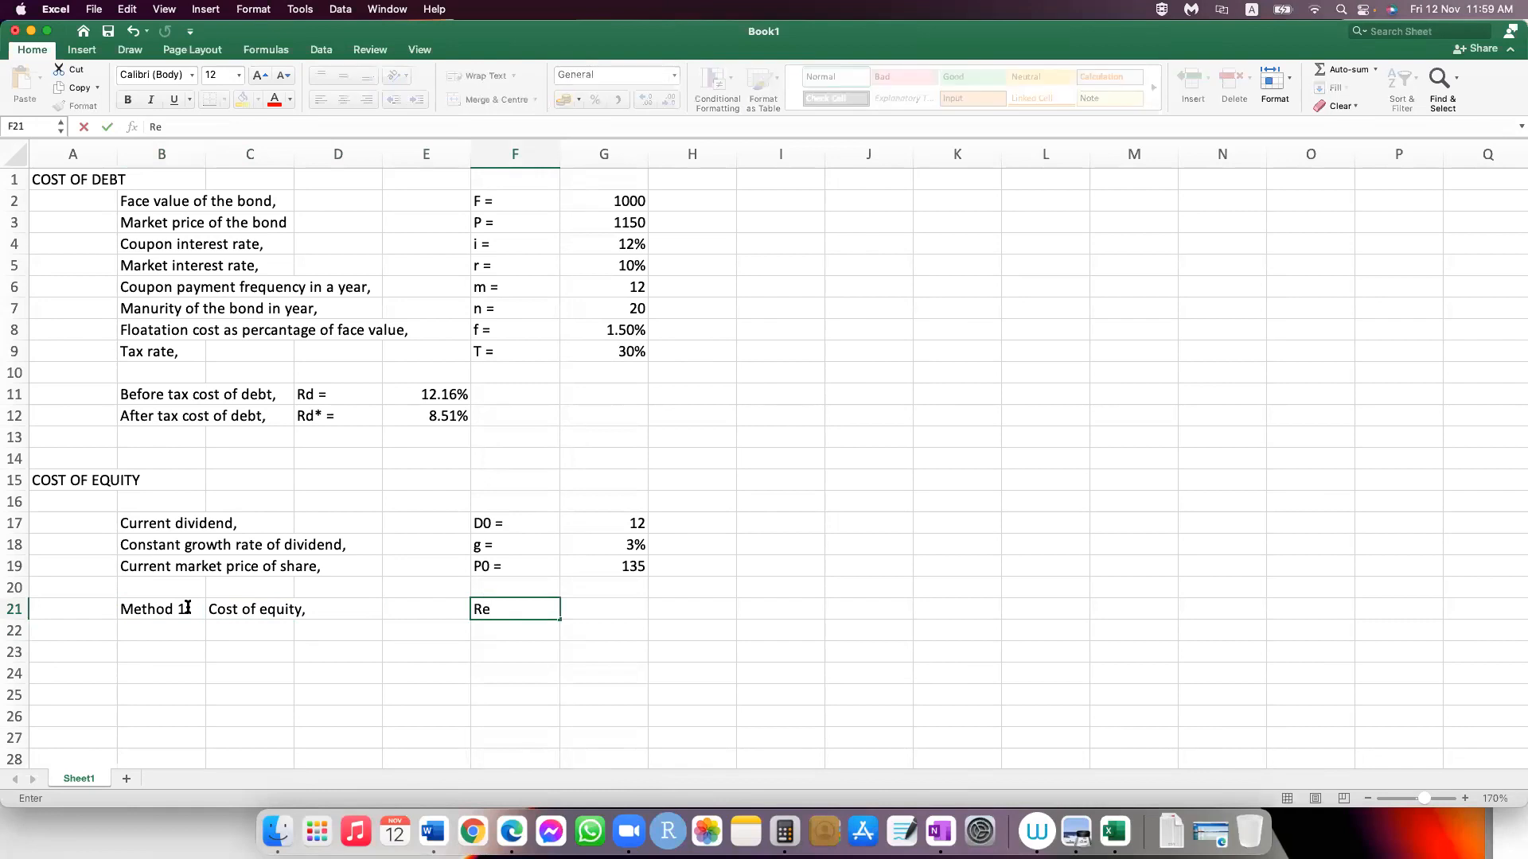
pyautogui.press('Tab')
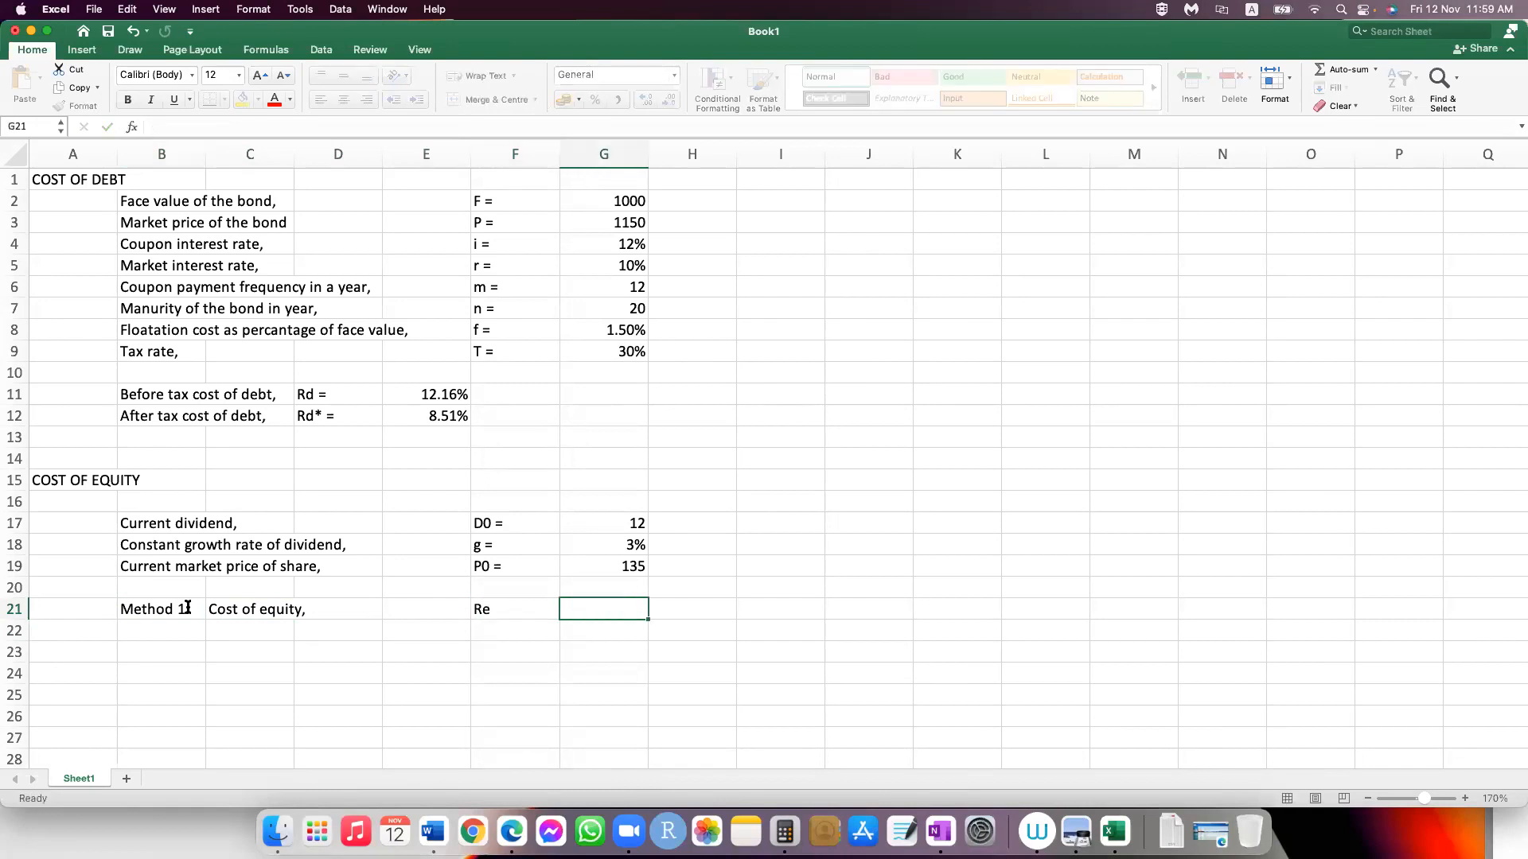
pyautogui.press('Left')
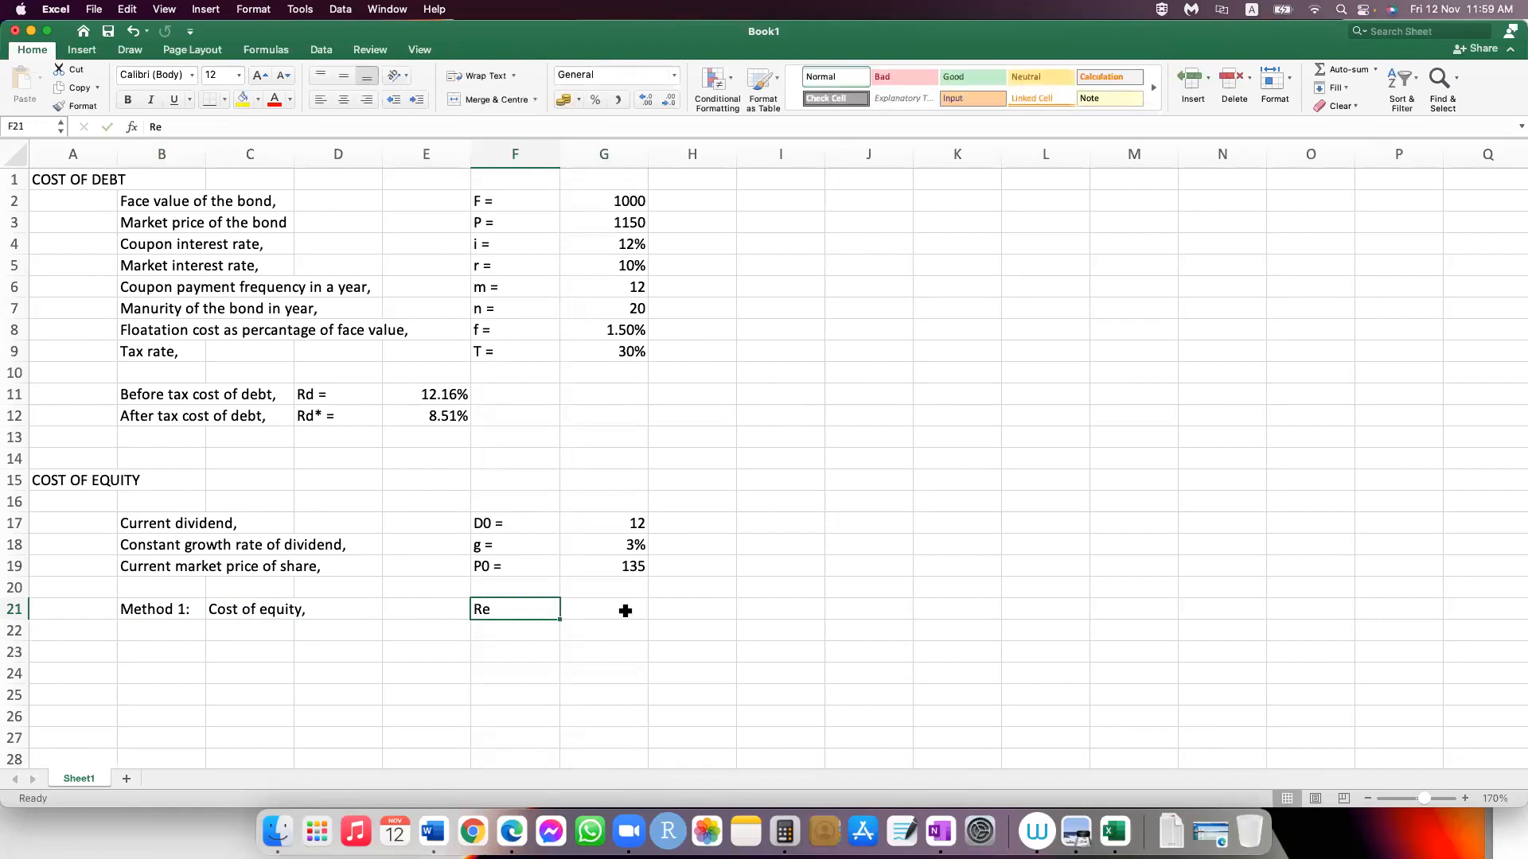
pyautogui.doubleClick(527, 615)
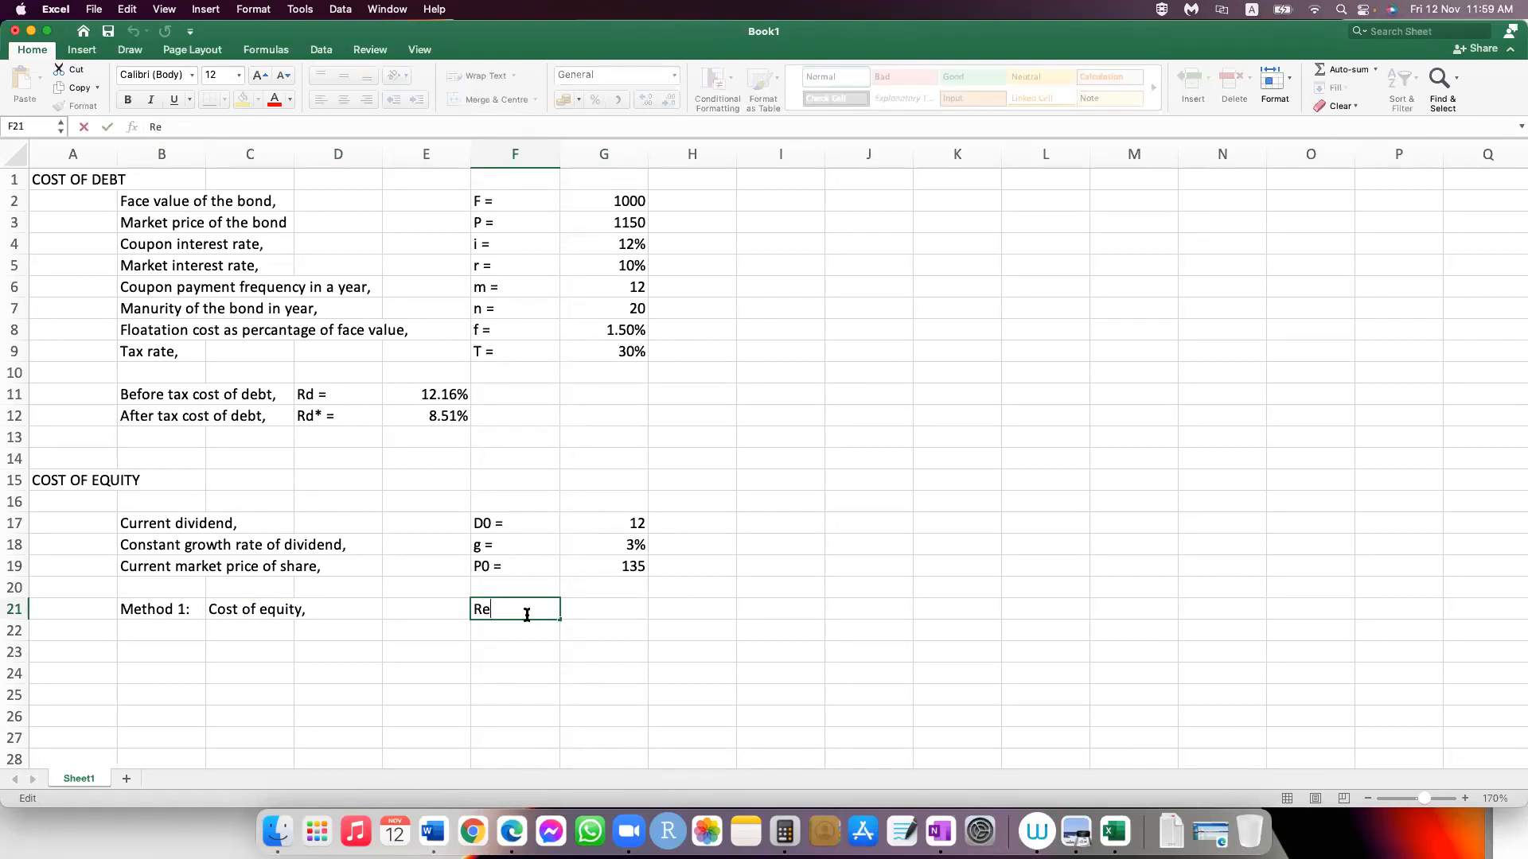
pyautogui.write('=')
pyautogui.press('Tab')
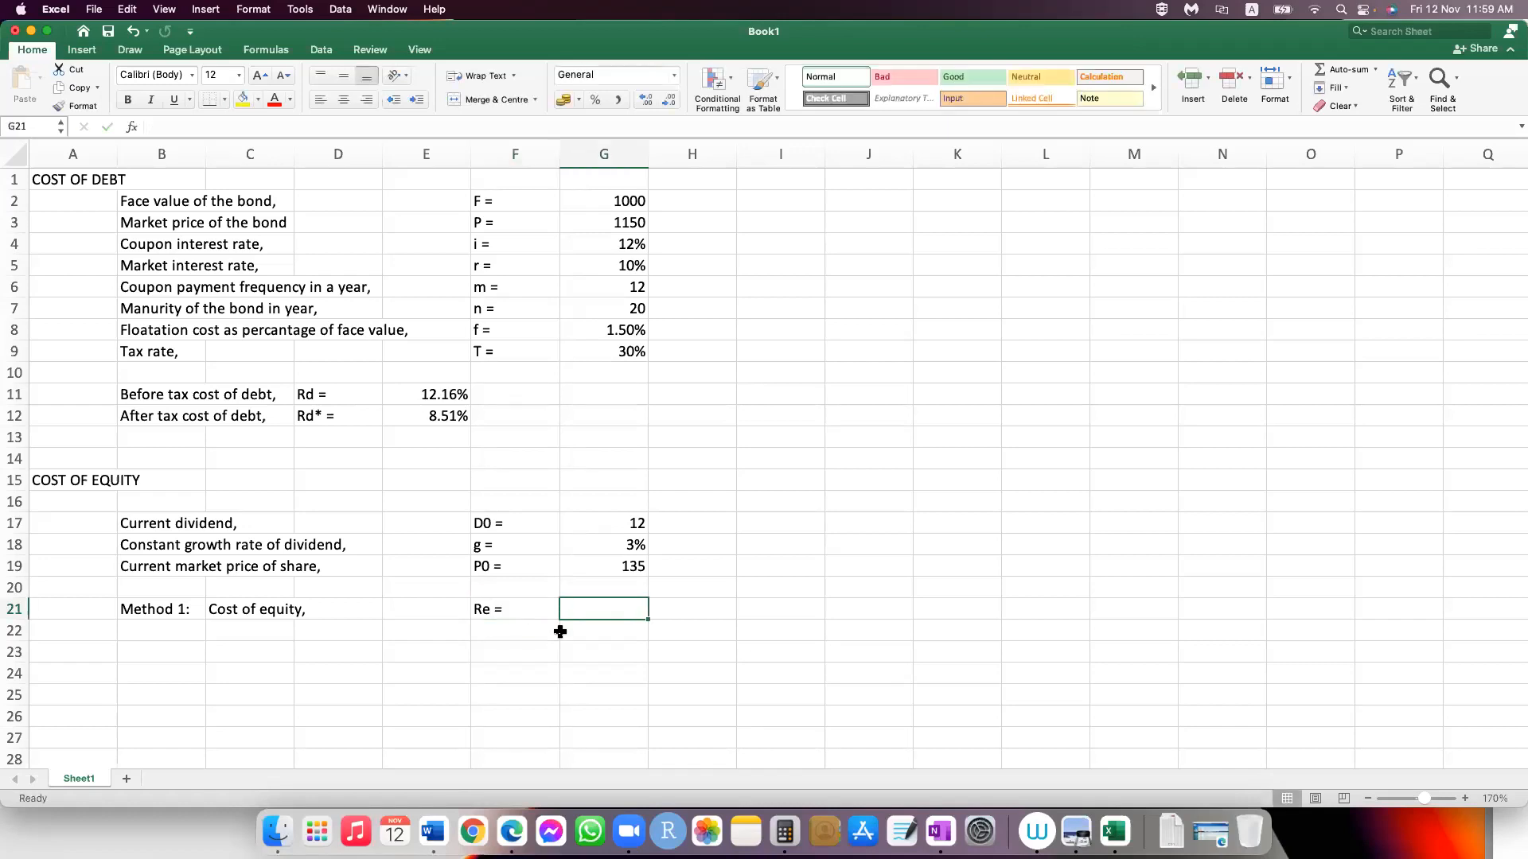
# Step: Switch to OneNote to check the Method 1 cost of equity formula, and return to the Excel sheet
pyautogui.write('=')
pyautogui.click(938, 832)
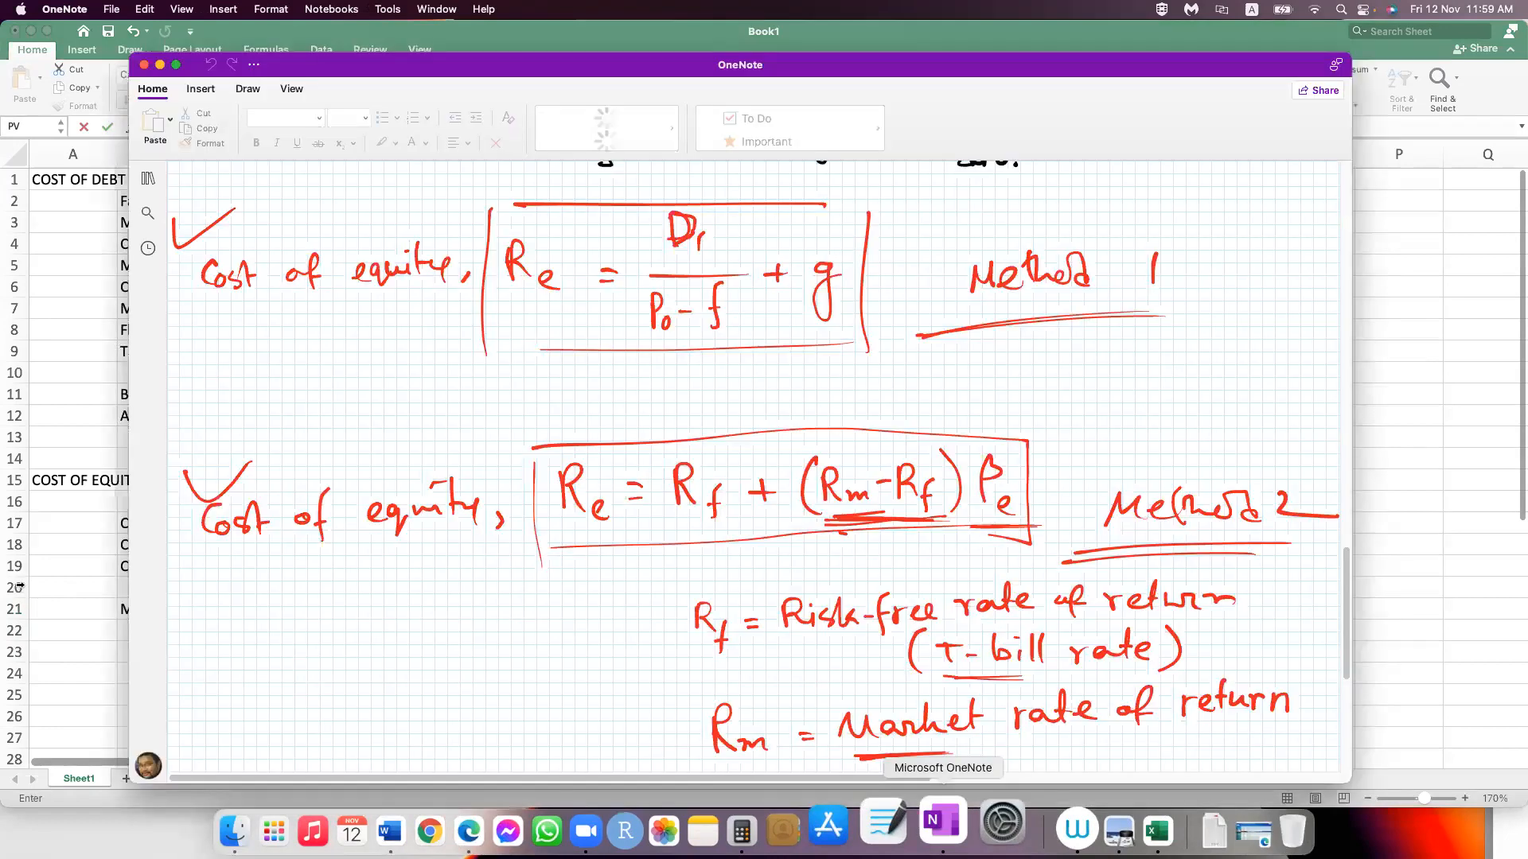
pyautogui.click(87, 637)
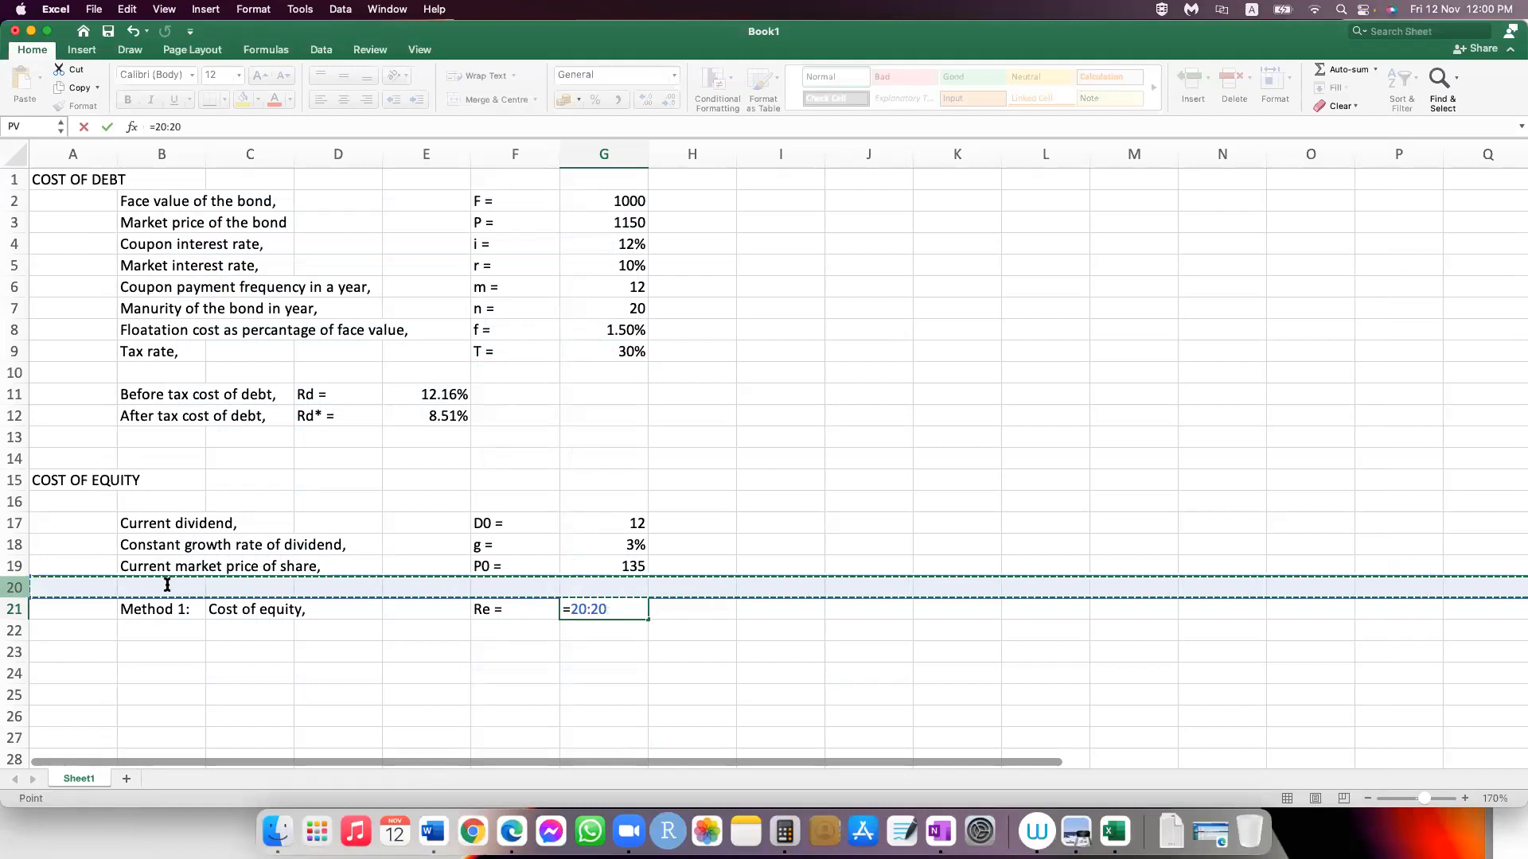
# Step: Insert a new row 20 below the market price and enter the label "Foatation cost per share," in B20
pyautogui.click(167, 586)
pyautogui.write('Foa')
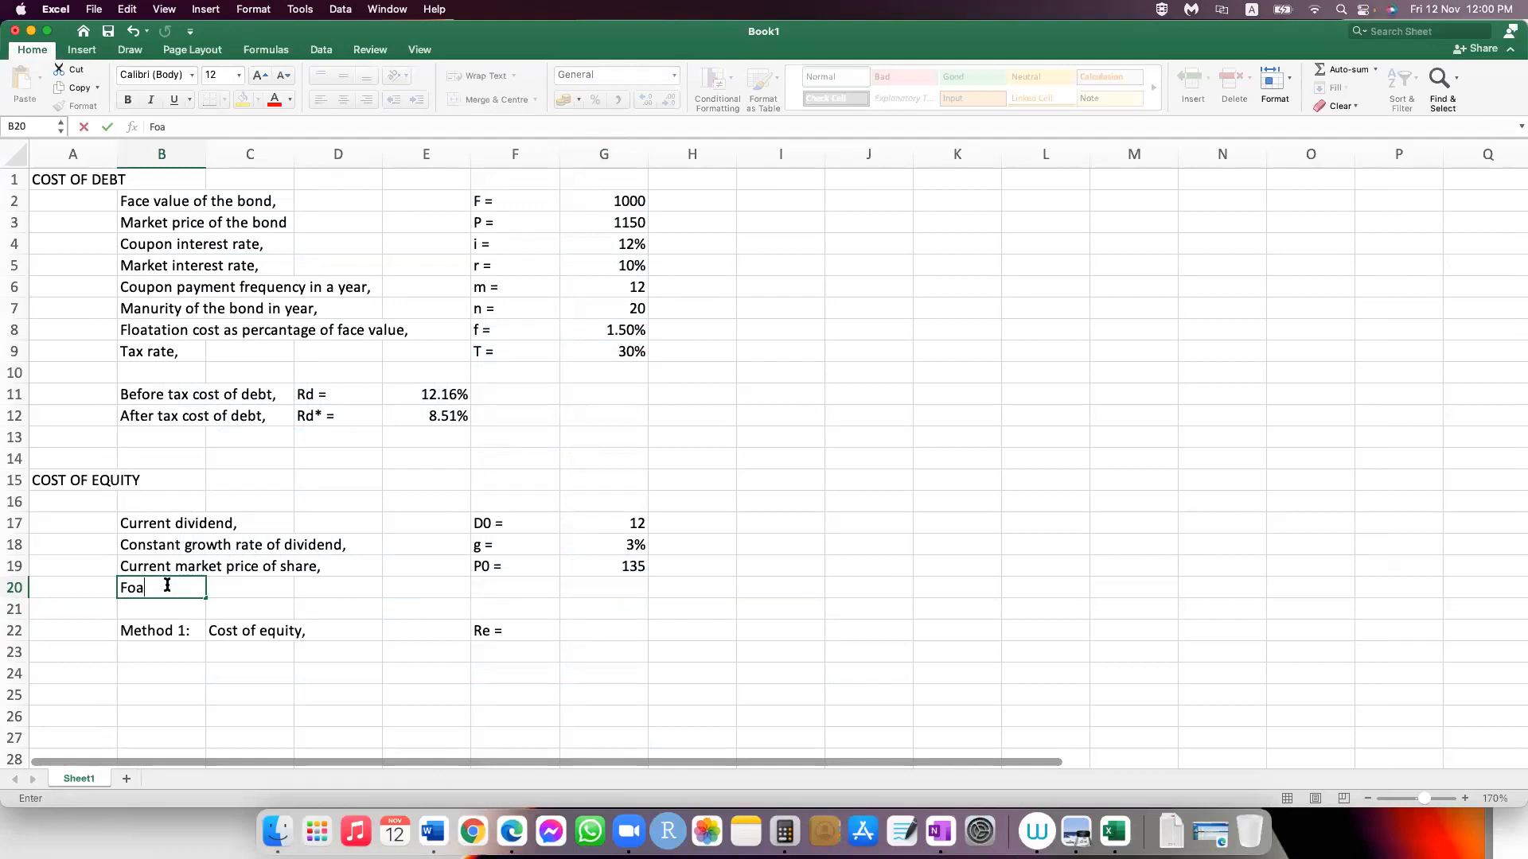
pyautogui.write('tation cost per share')
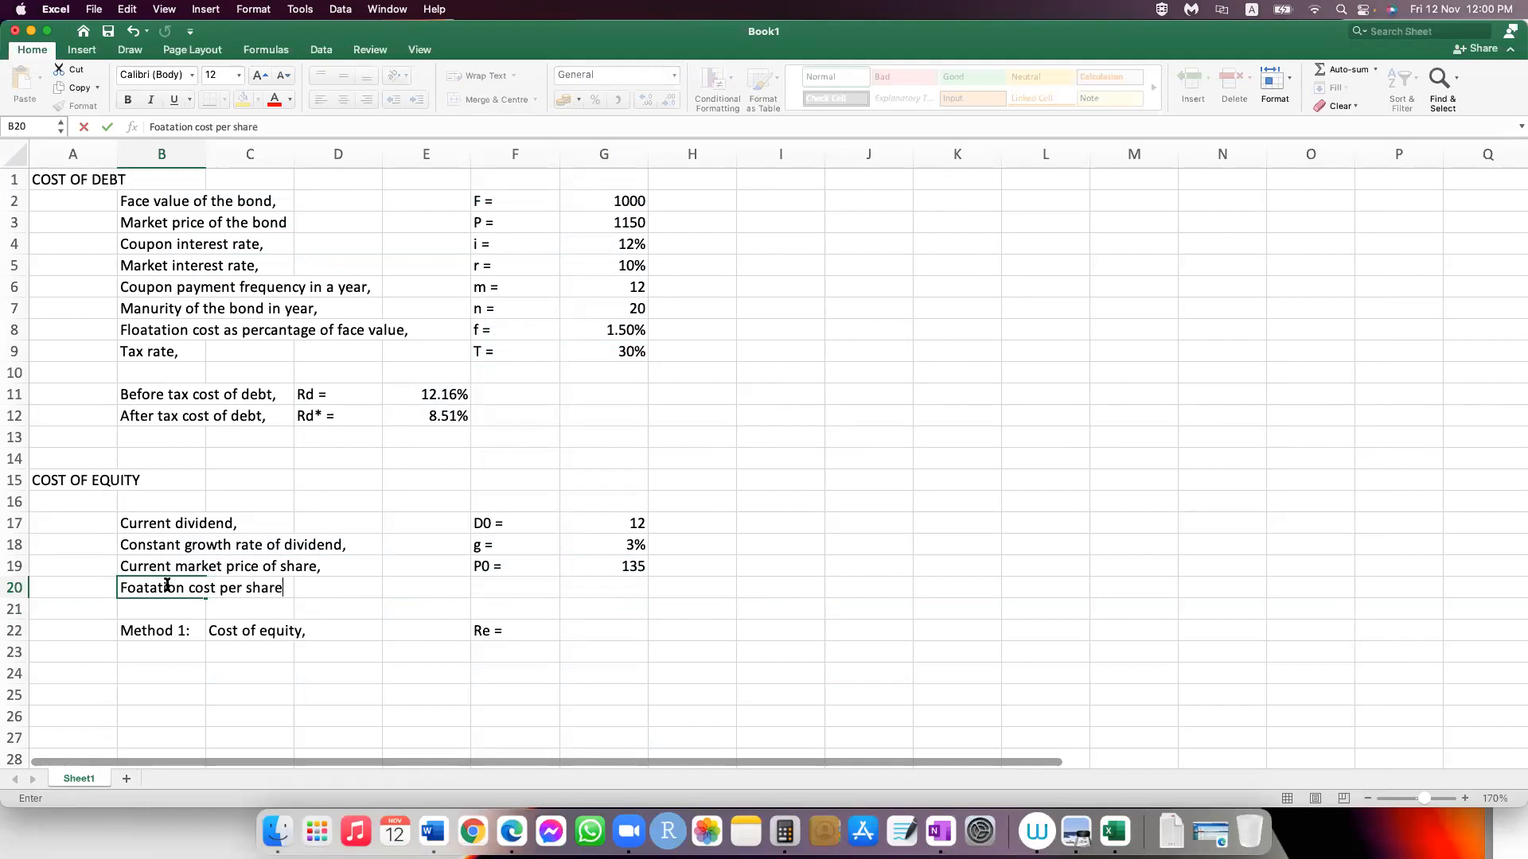
pyautogui.write(',')
# Step: Enter the symbol "f =" in F20 and the floatation cost per share 2 in G20
pyautogui.press('Tab')
pyautogui.press('Tab')
pyautogui.press('Tab')
pyautogui.press('Tab')
pyautogui.write('f')
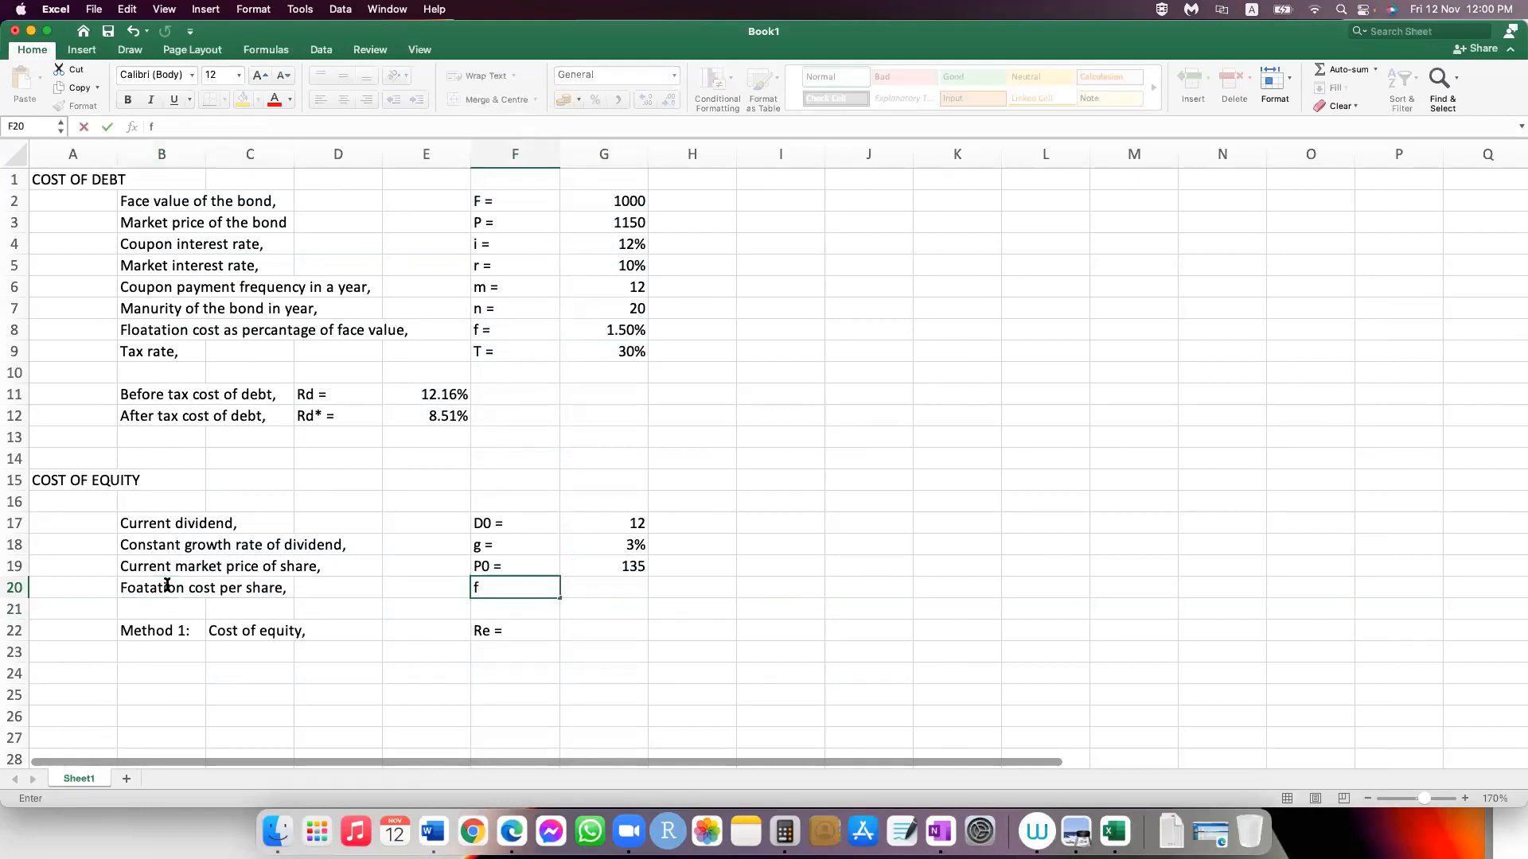
pyautogui.write(' =')
pyautogui.press('Tab')
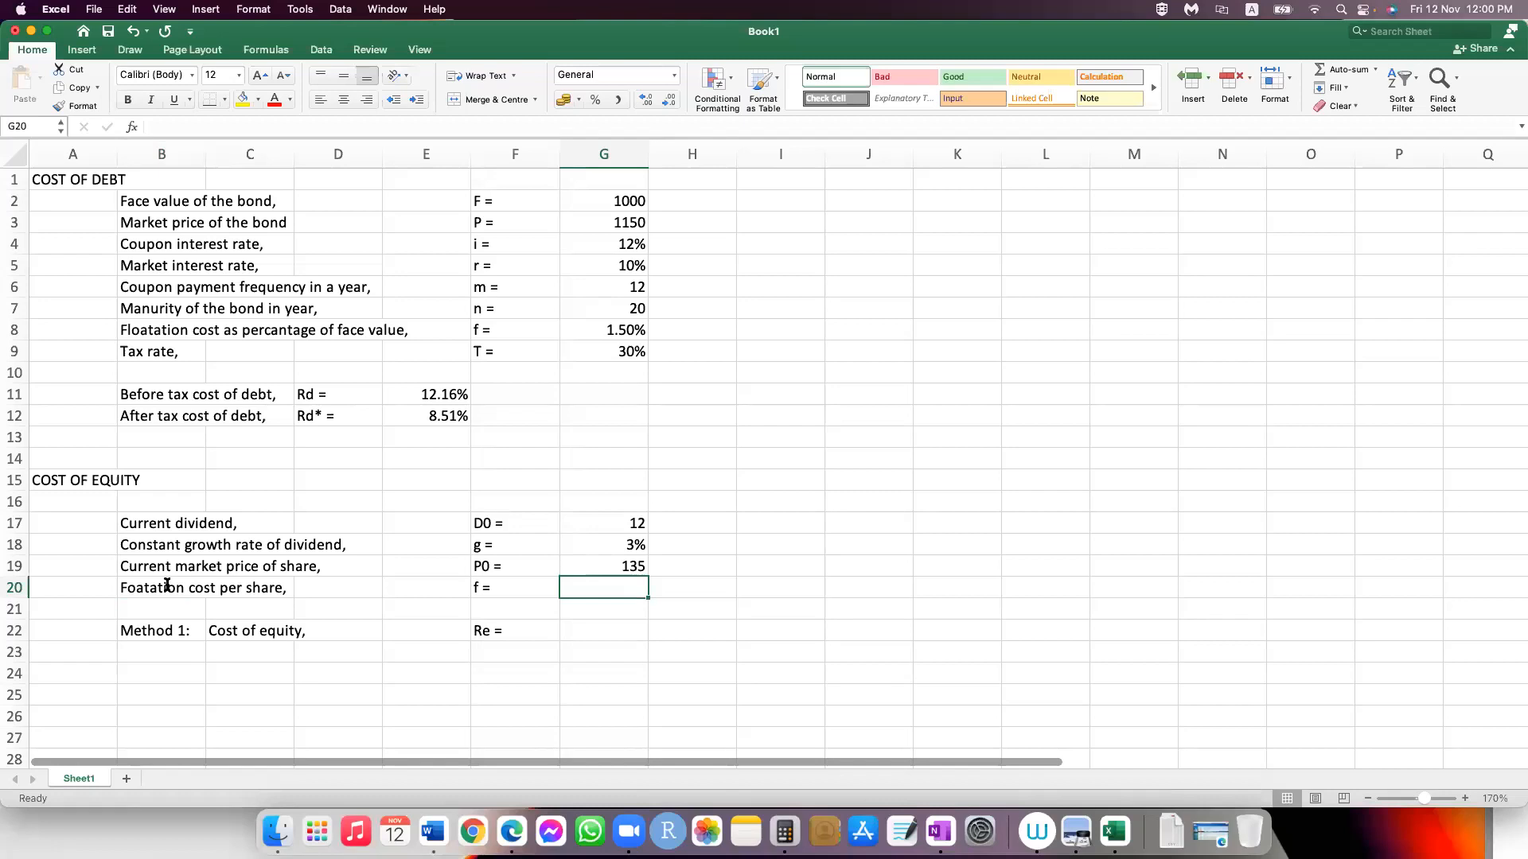
pyautogui.write('2')
pyautogui.press('Return')
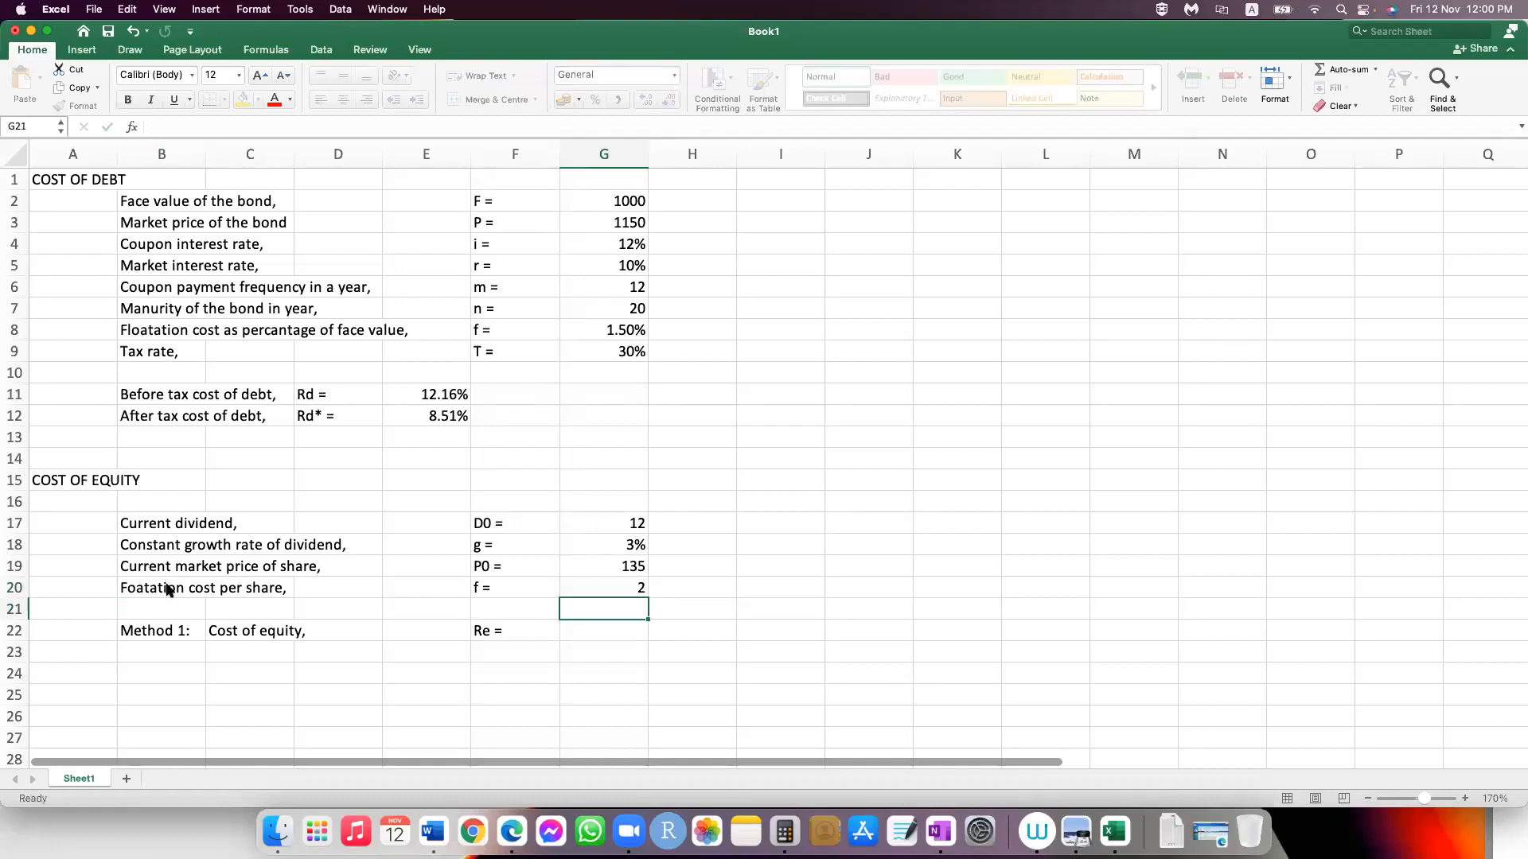
# Step: Review the Method 1 formula in OneNote and begin the cost of equity formula in G22 of the Excel sheet
pyautogui.press('Down')
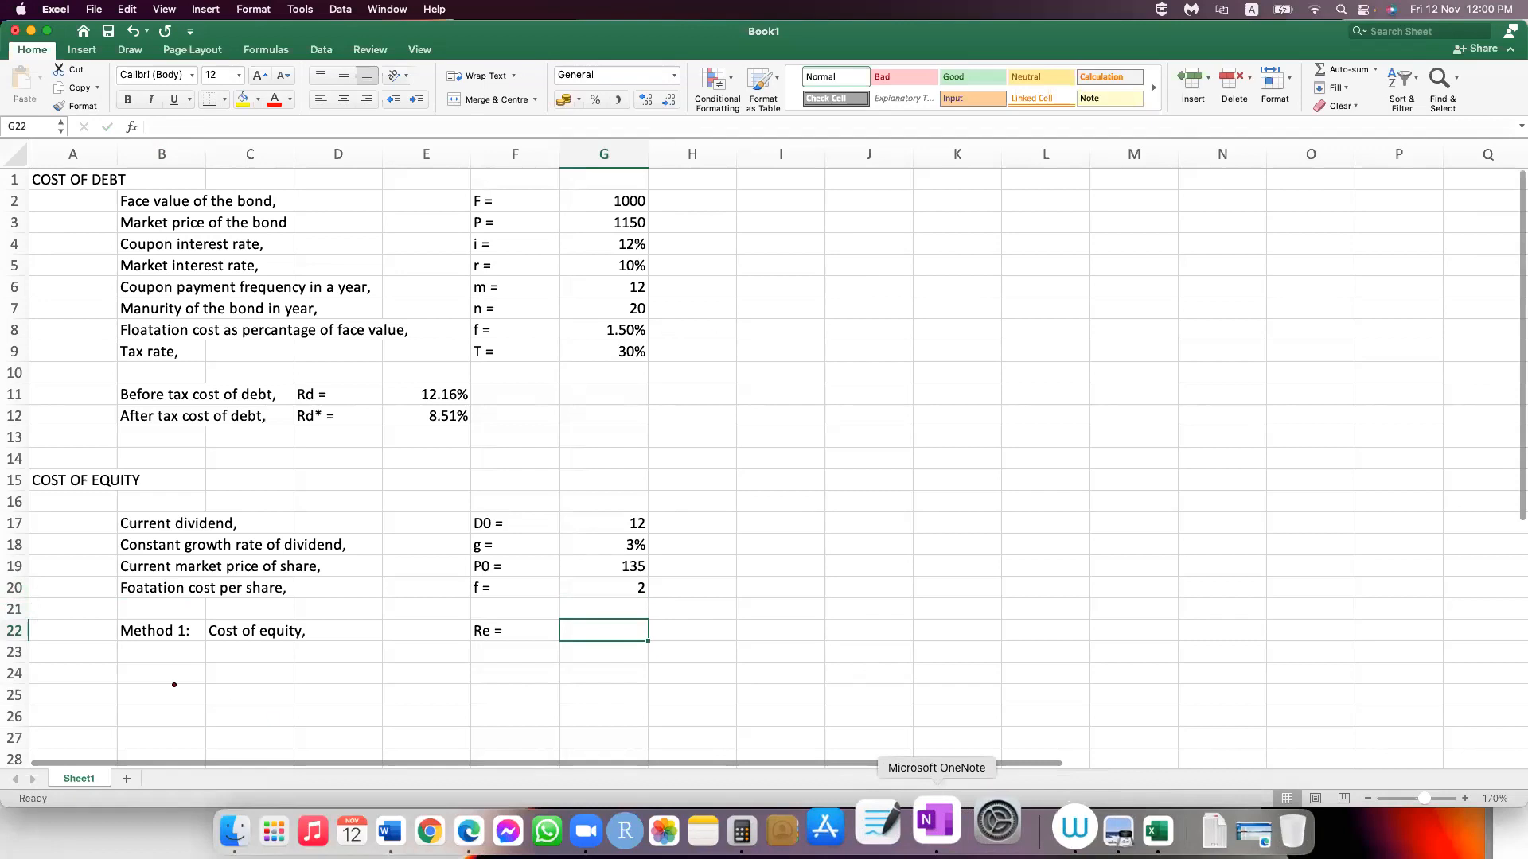
pyautogui.click(936, 821)
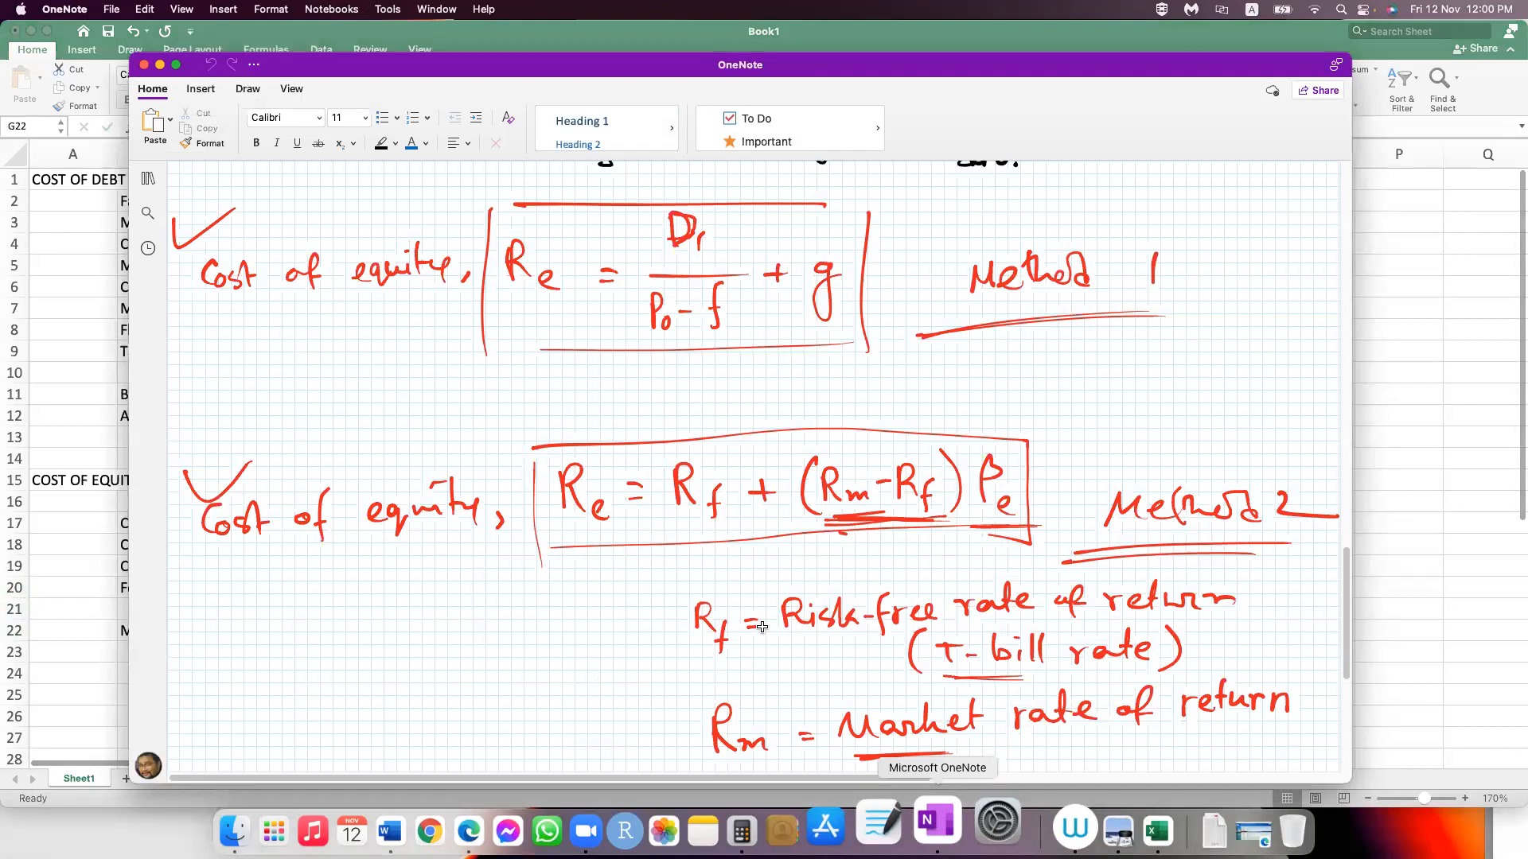
pyautogui.press('super+Tab')
pyautogui.write('=')
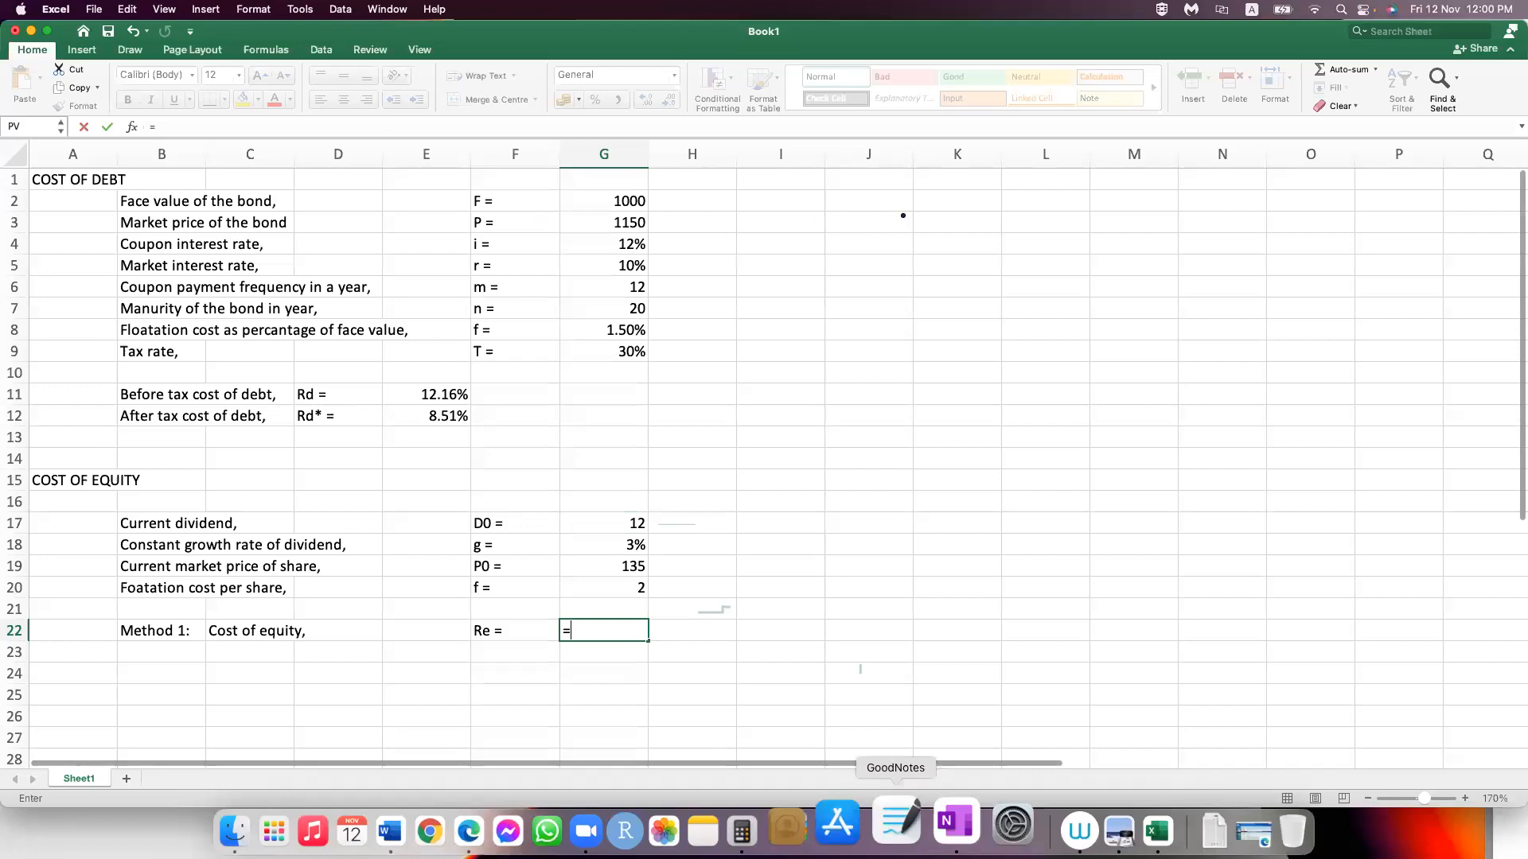
# Step: In OneNote, handwrite "D1 = D0 (1+g)" in blue beside the Method 1 formula and underline D1
pyautogui.click(937, 824)
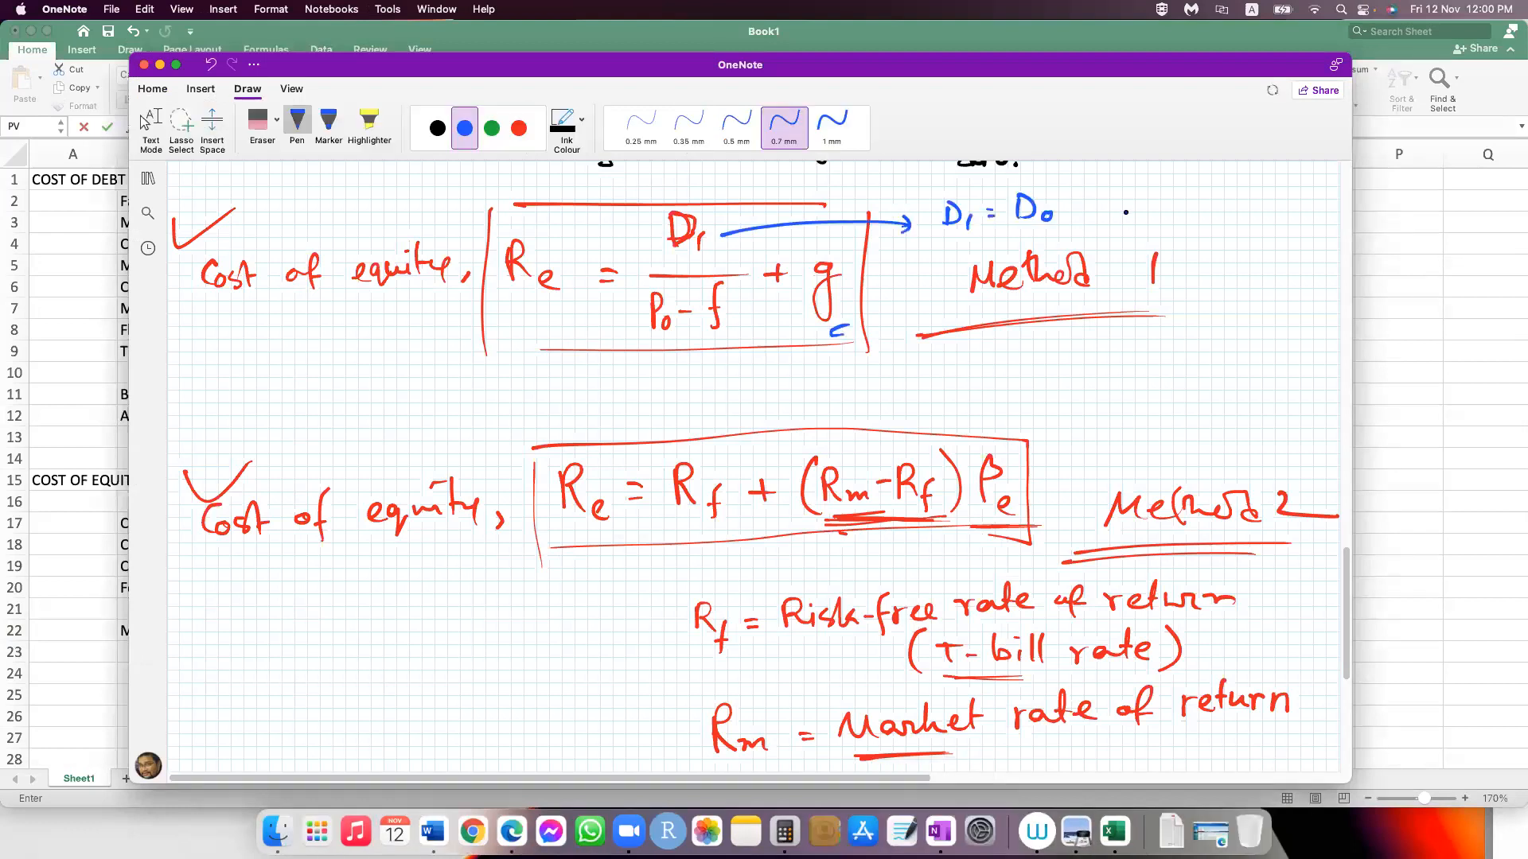
pyautogui.moveTo(1080, 196)
pyautogui.mouseDown()
pyautogui.moveTo(1076, 229)
pyautogui.moveTo(1091, 224)
pyautogui.mouseUp()
pyautogui.moveTo(1101, 209); pyautogui.dragTo(1120, 208)
pyautogui.moveTo(1110, 199)
pyautogui.mouseDown()
pyautogui.moveTo(1110, 218)
pyautogui.moveTo(1137, 206)
pyautogui.moveTo(1127, 231)
pyautogui.mouseUp()
pyautogui.moveTo(1146, 179); pyautogui.dragTo(1150, 219)
pyautogui.moveTo(929, 238); pyautogui.dragTo(982, 233)
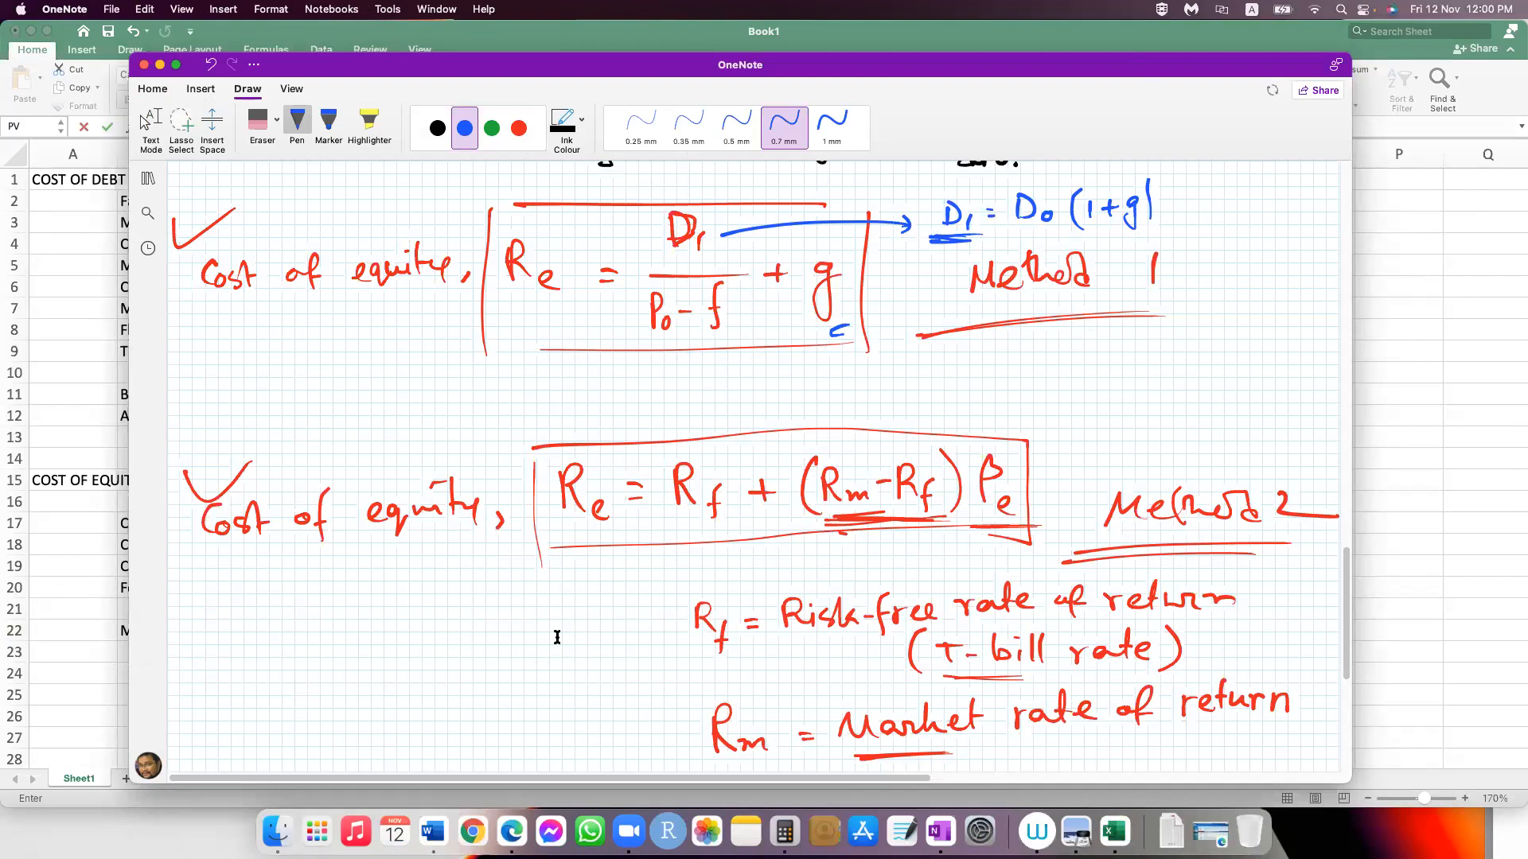
# Step: Back in Excel, build the dividend yield part of the G22 formula as G17*(1+G18)/(G19-G20
pyautogui.press('super+Tab')
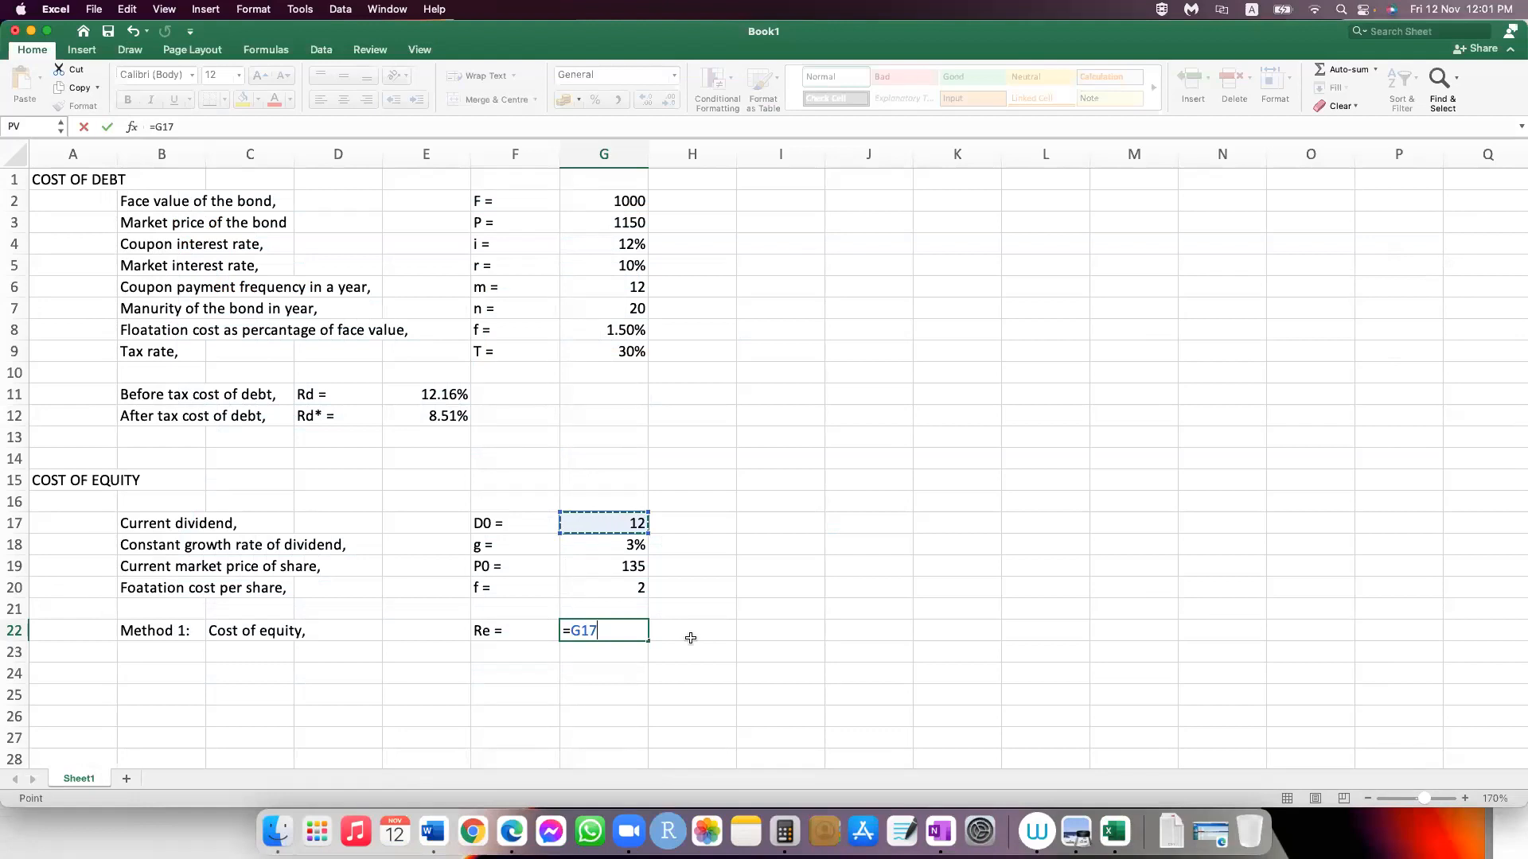
pyautogui.write('*(1+')
pyautogui.click(614, 547)
pyautogui.write(')')
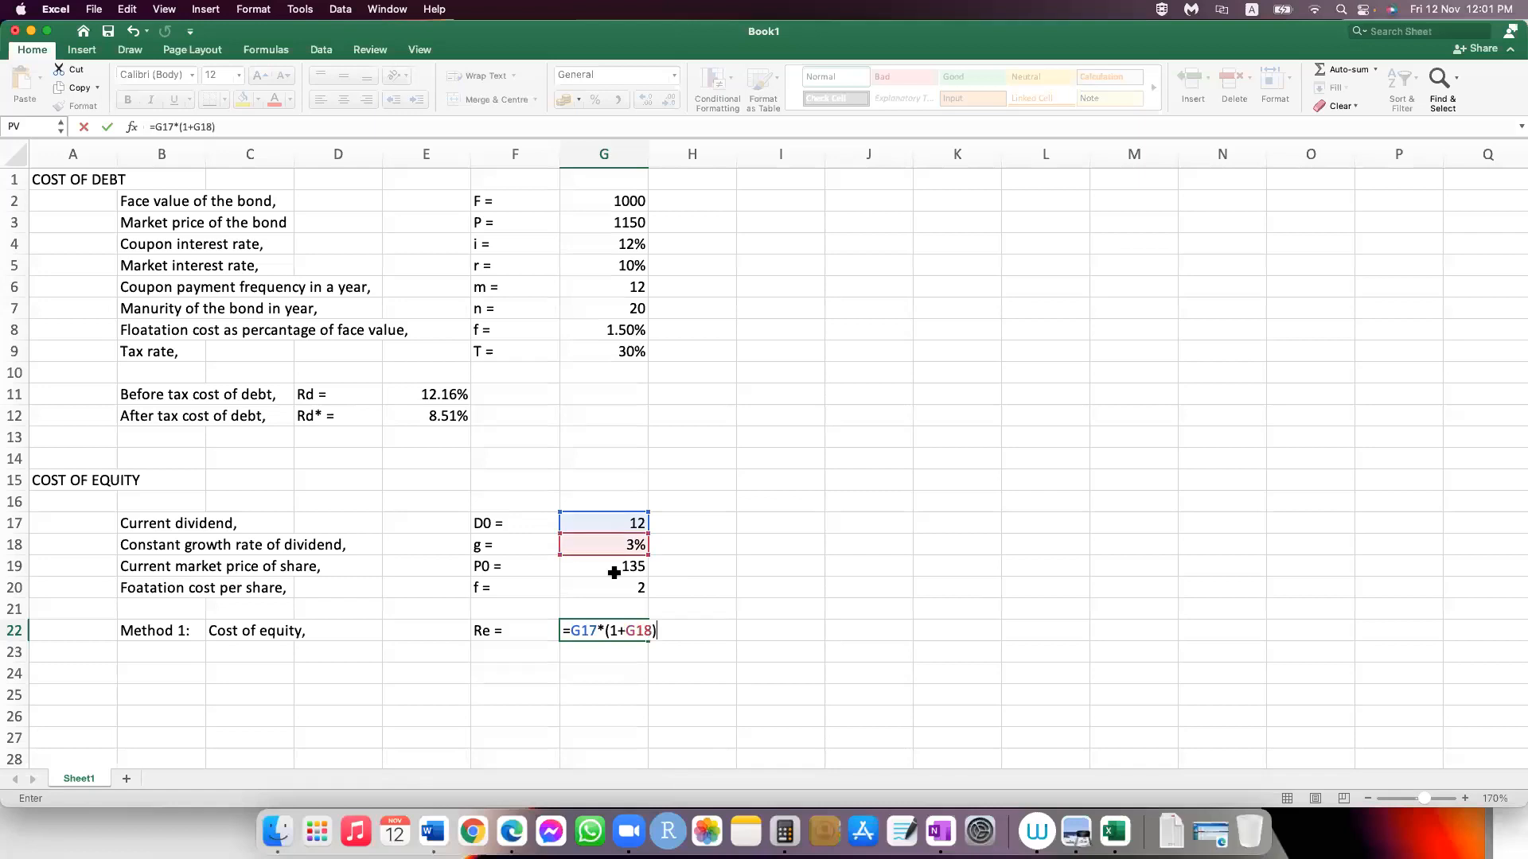
pyautogui.write('/(')
pyautogui.click(615, 566)
pyautogui.write('-')
pyautogui.click(632, 589)
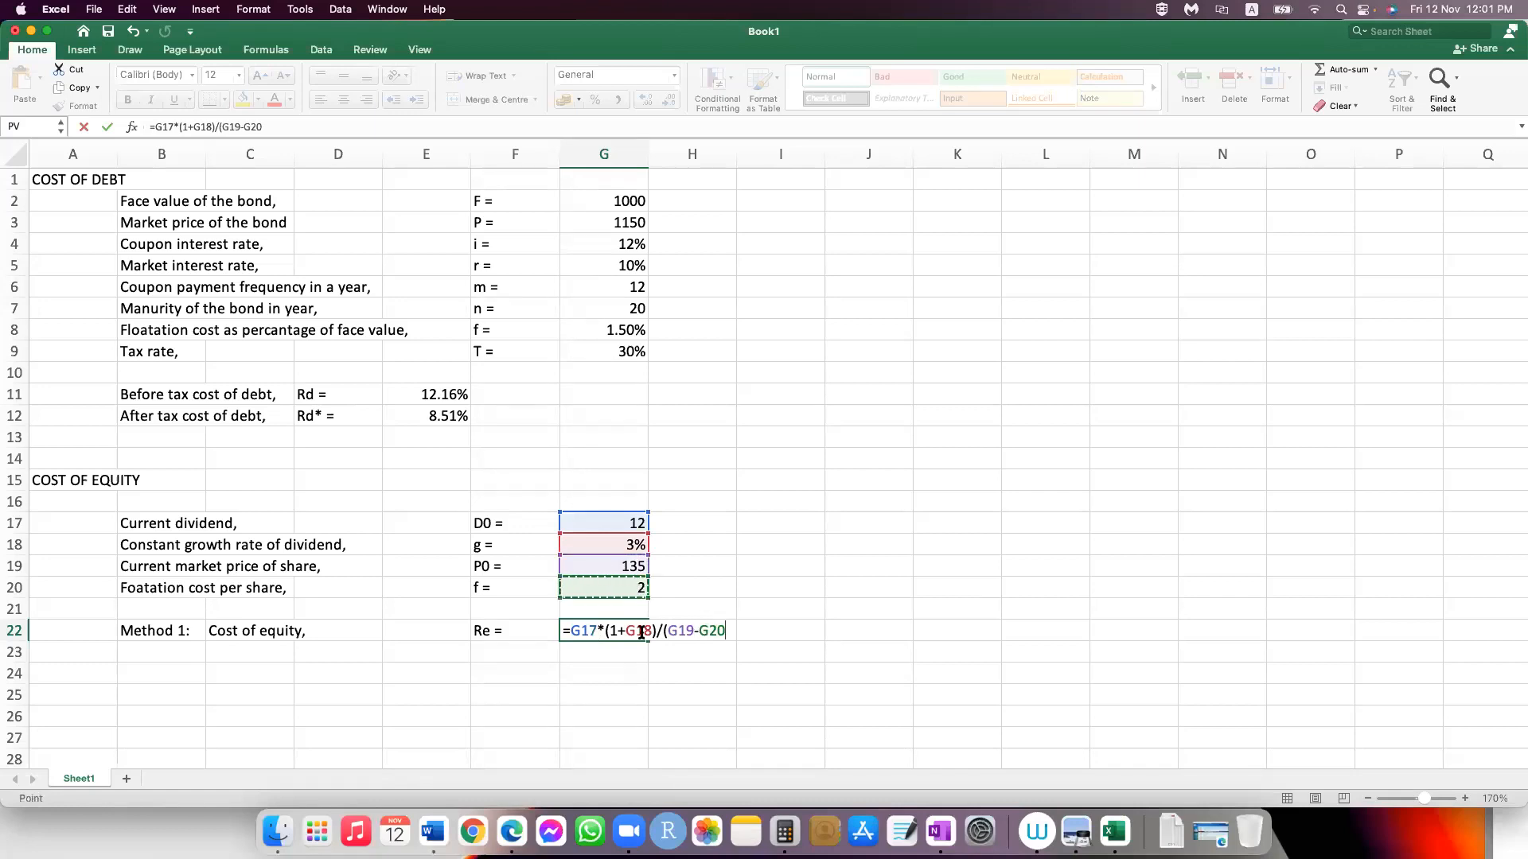
# Step: Parenthesize the numerator, close the denominator and add the growth rate, completing G22 as =(G17*(1+G18))/(G19-G20)+G18
pyautogui.click(573, 631)
pyautogui.write('(')
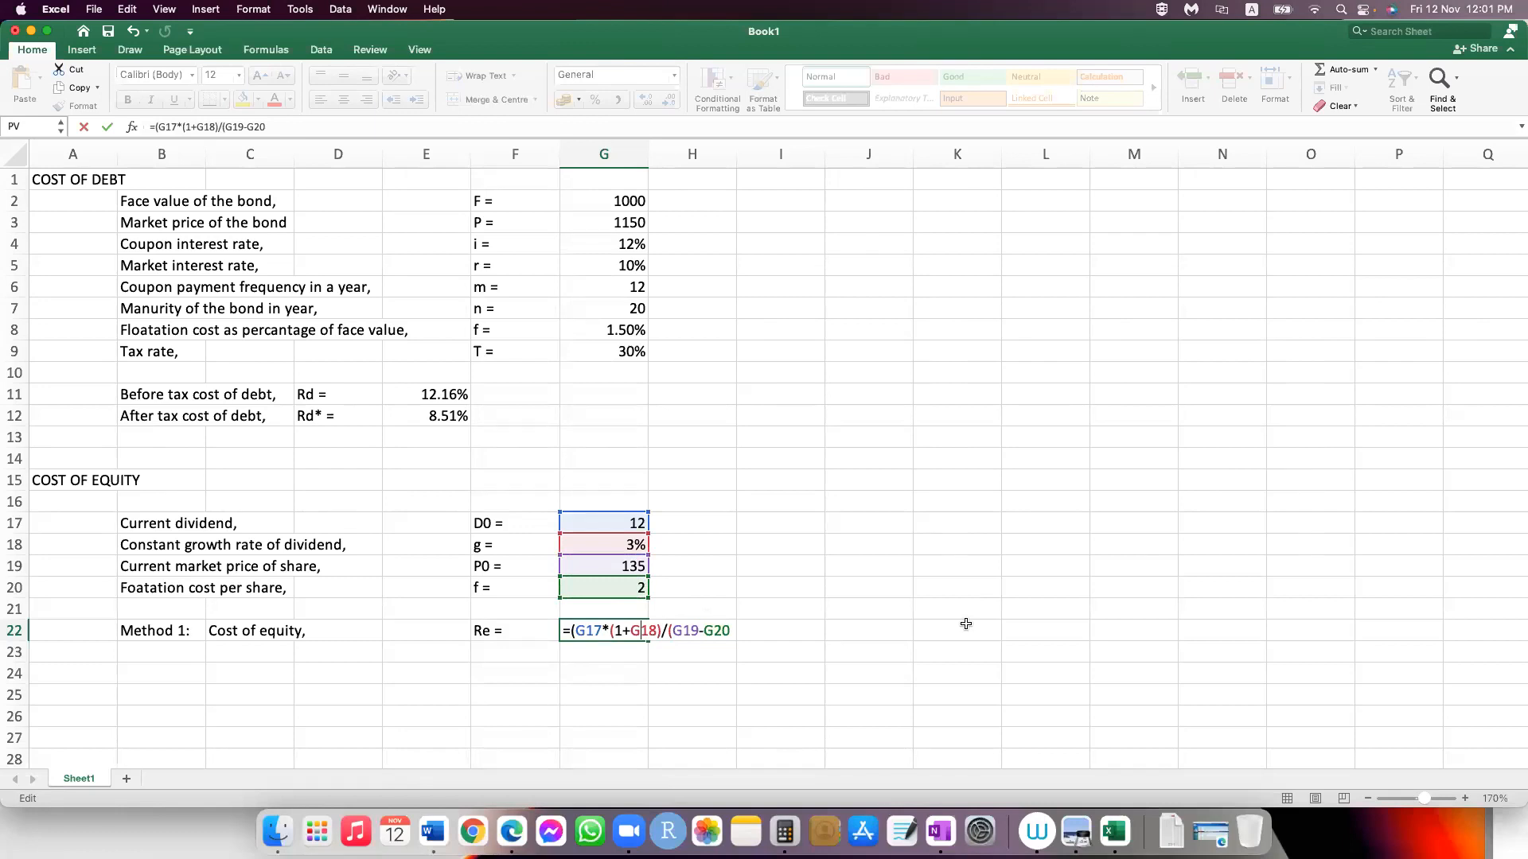
pyautogui.write(')')
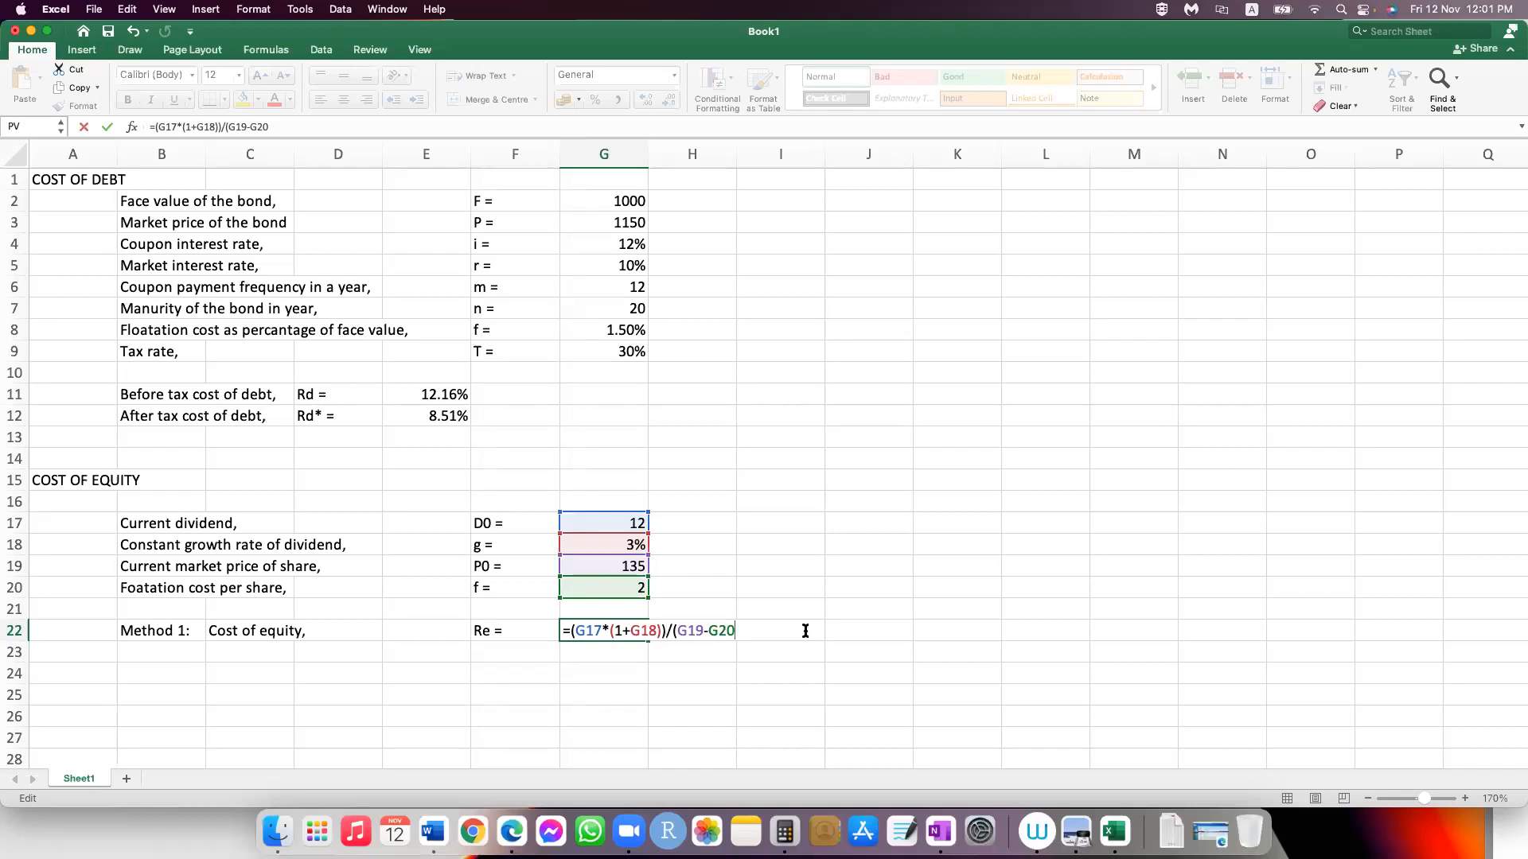
pyautogui.write(')')
pyautogui.write('+')
pyautogui.click(620, 544)
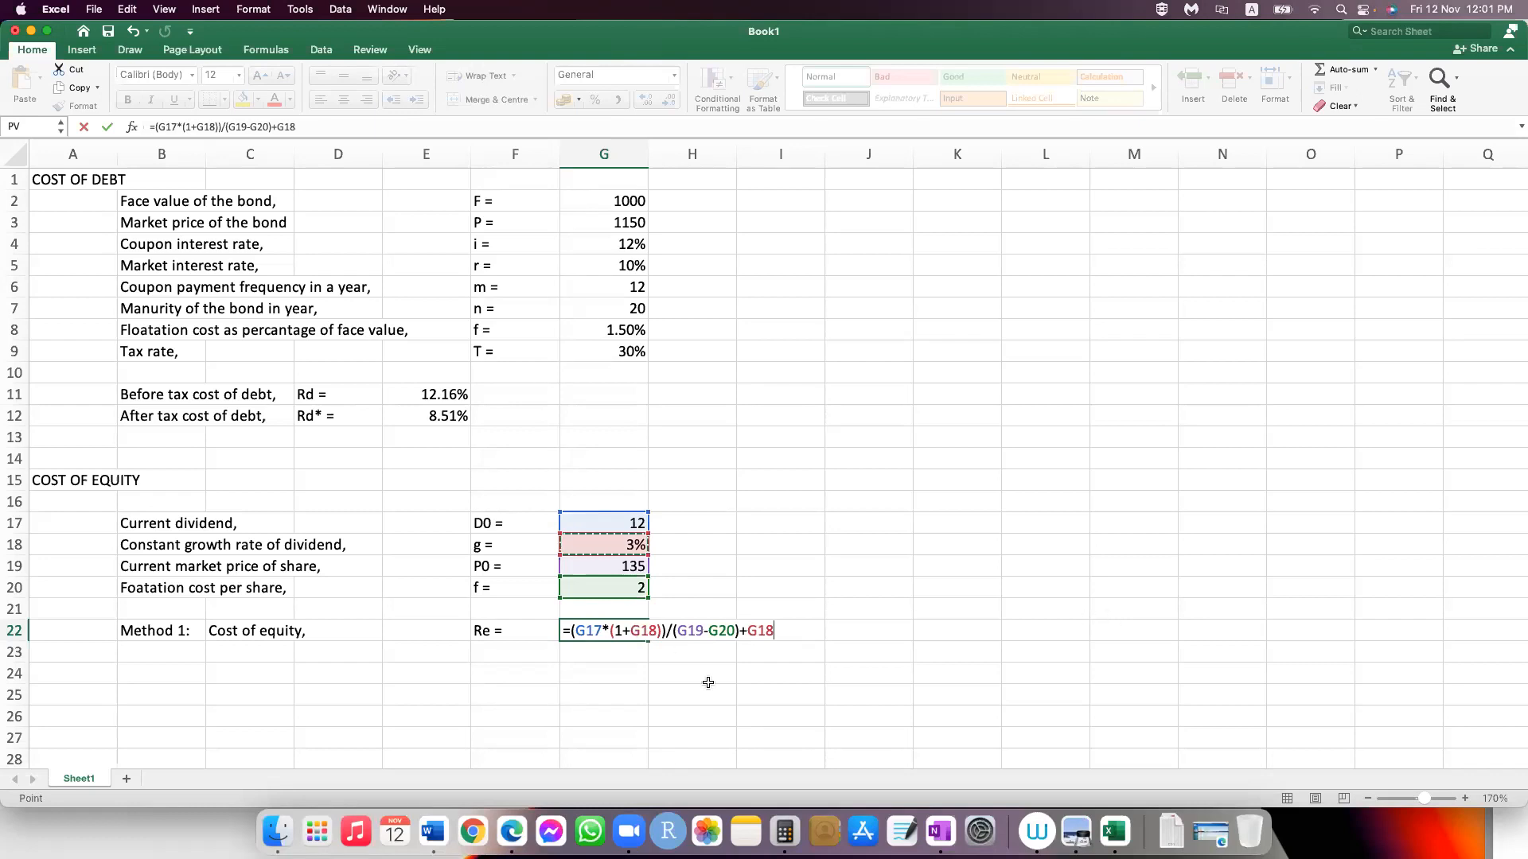
pyautogui.press('Return')
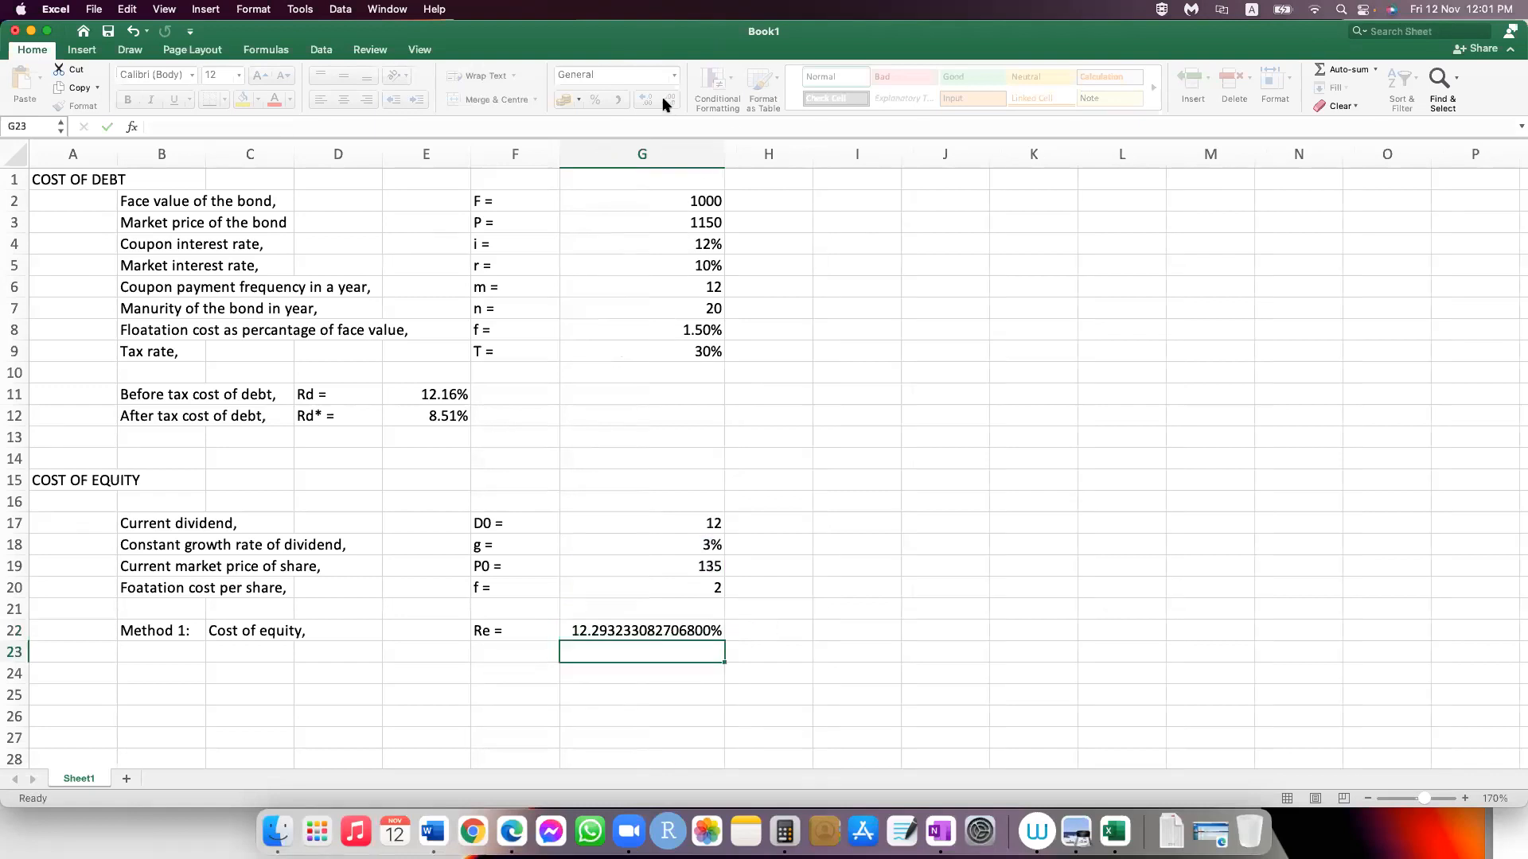
# Step: Reduce the cost of equity percentage in G22 to two decimal places and narrow column G to fit
pyautogui.press('Up')
pyautogui.click(668, 101)
pyautogui.click(669, 101)
pyautogui.click(669, 102)
pyautogui.click(669, 101)
pyautogui.click(669, 101)
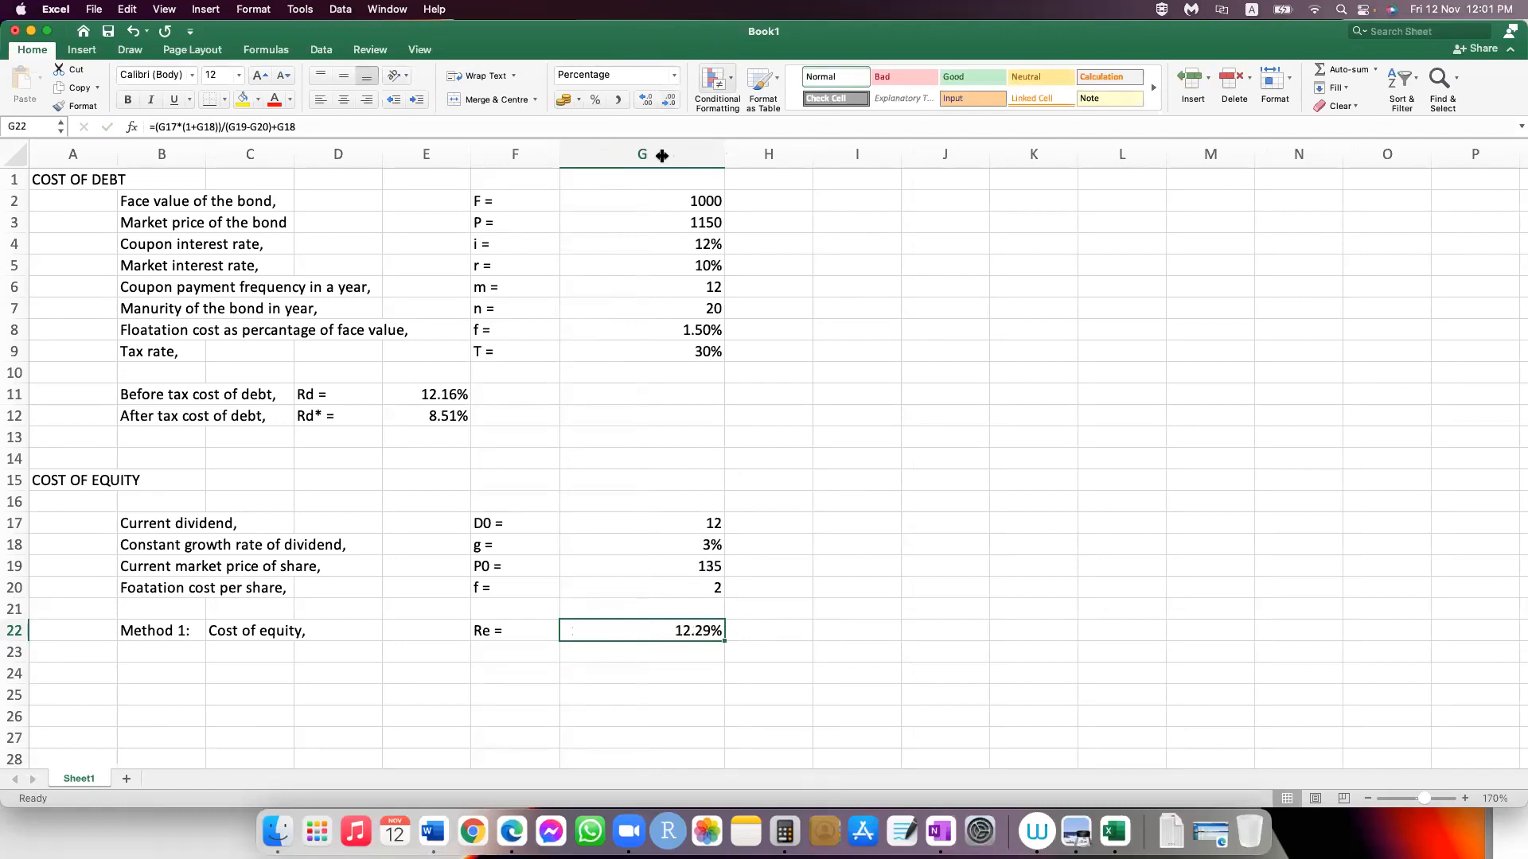
pyautogui.moveTo(658, 156); pyautogui.dragTo(647, 157)
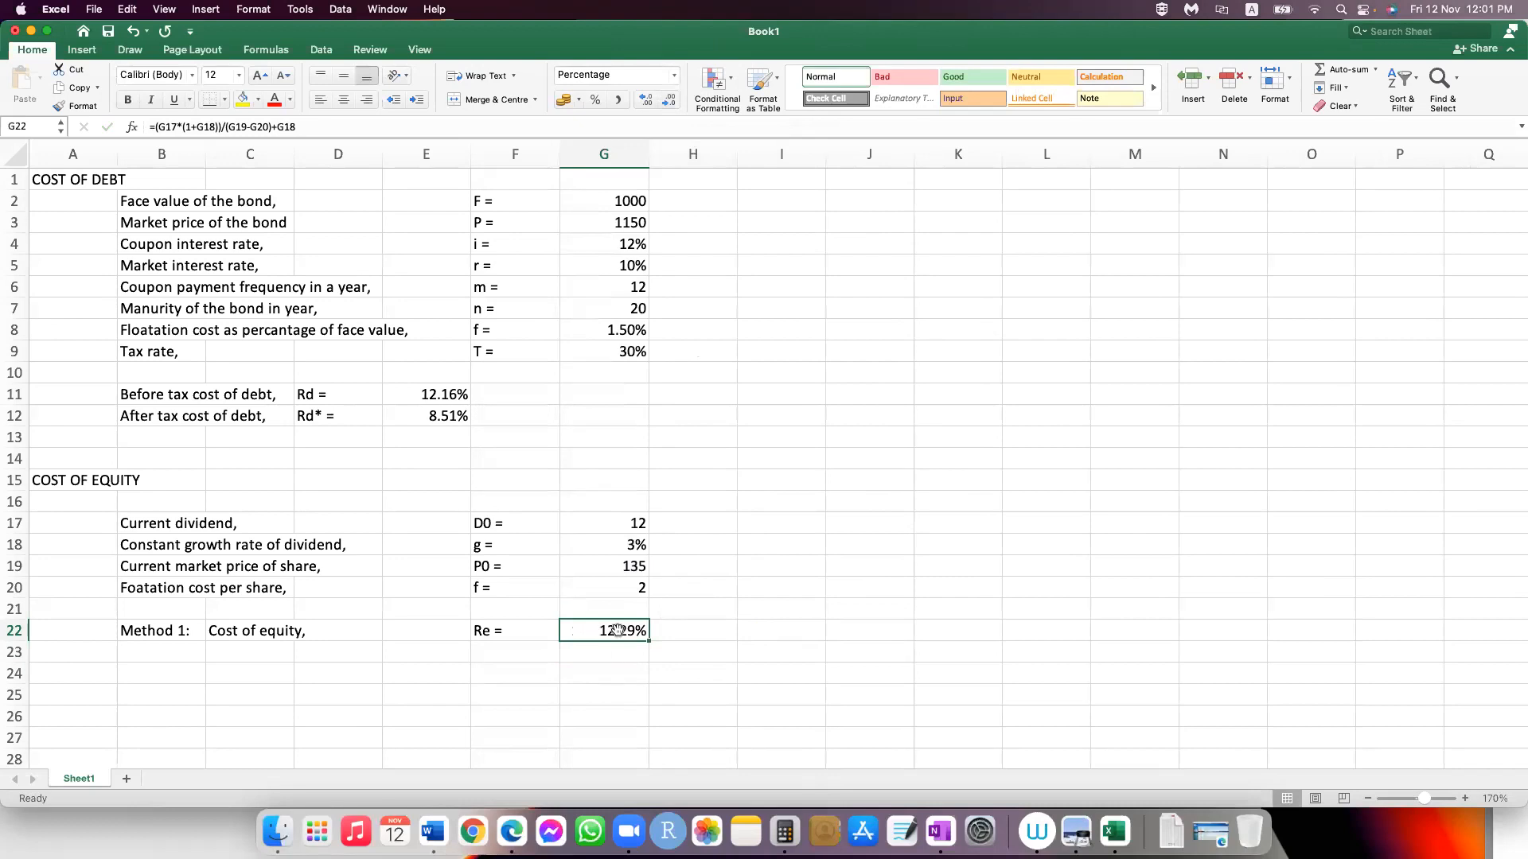
# Step: Try whole-number Percentage, Accounting and General formats on G22, and restore the percentage format with two decimals
pyautogui.click(597, 99)
pyautogui.click(596, 75)
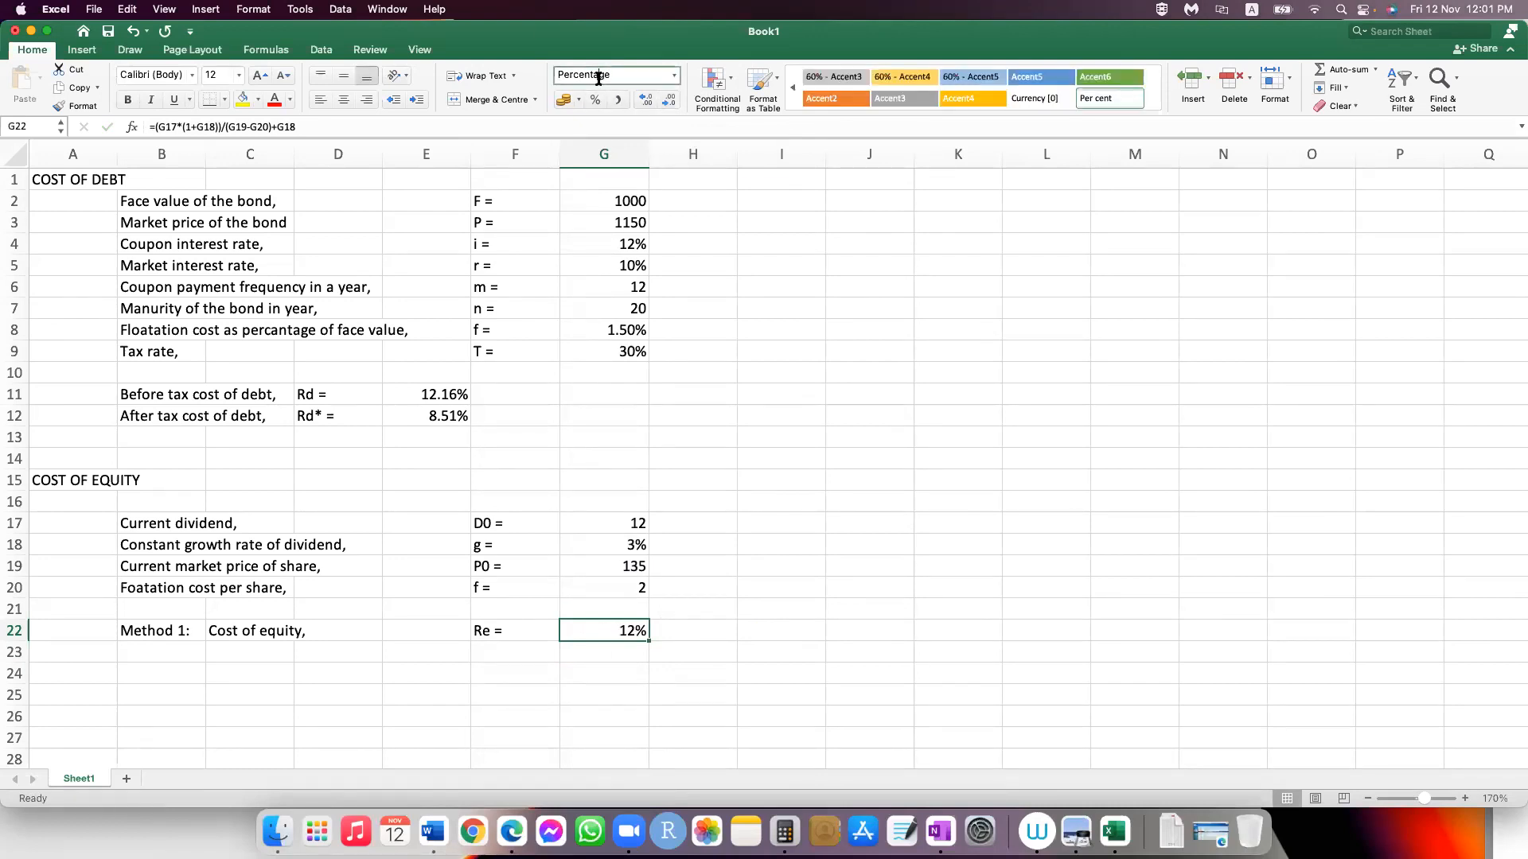
pyautogui.click(564, 99)
pyautogui.click(673, 75)
pyautogui.click(628, 91)
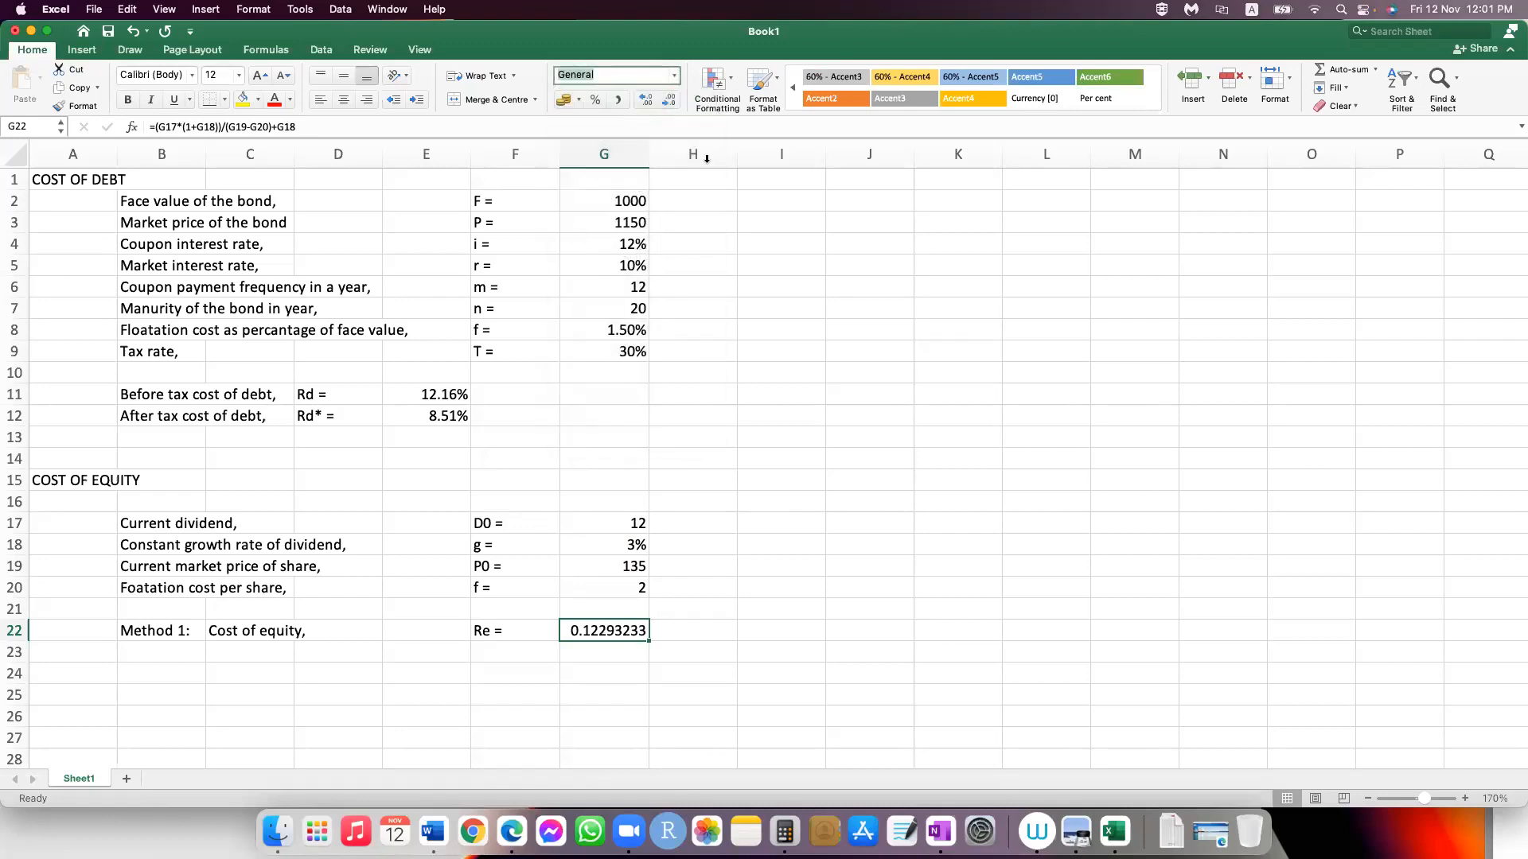
pyautogui.click(595, 99)
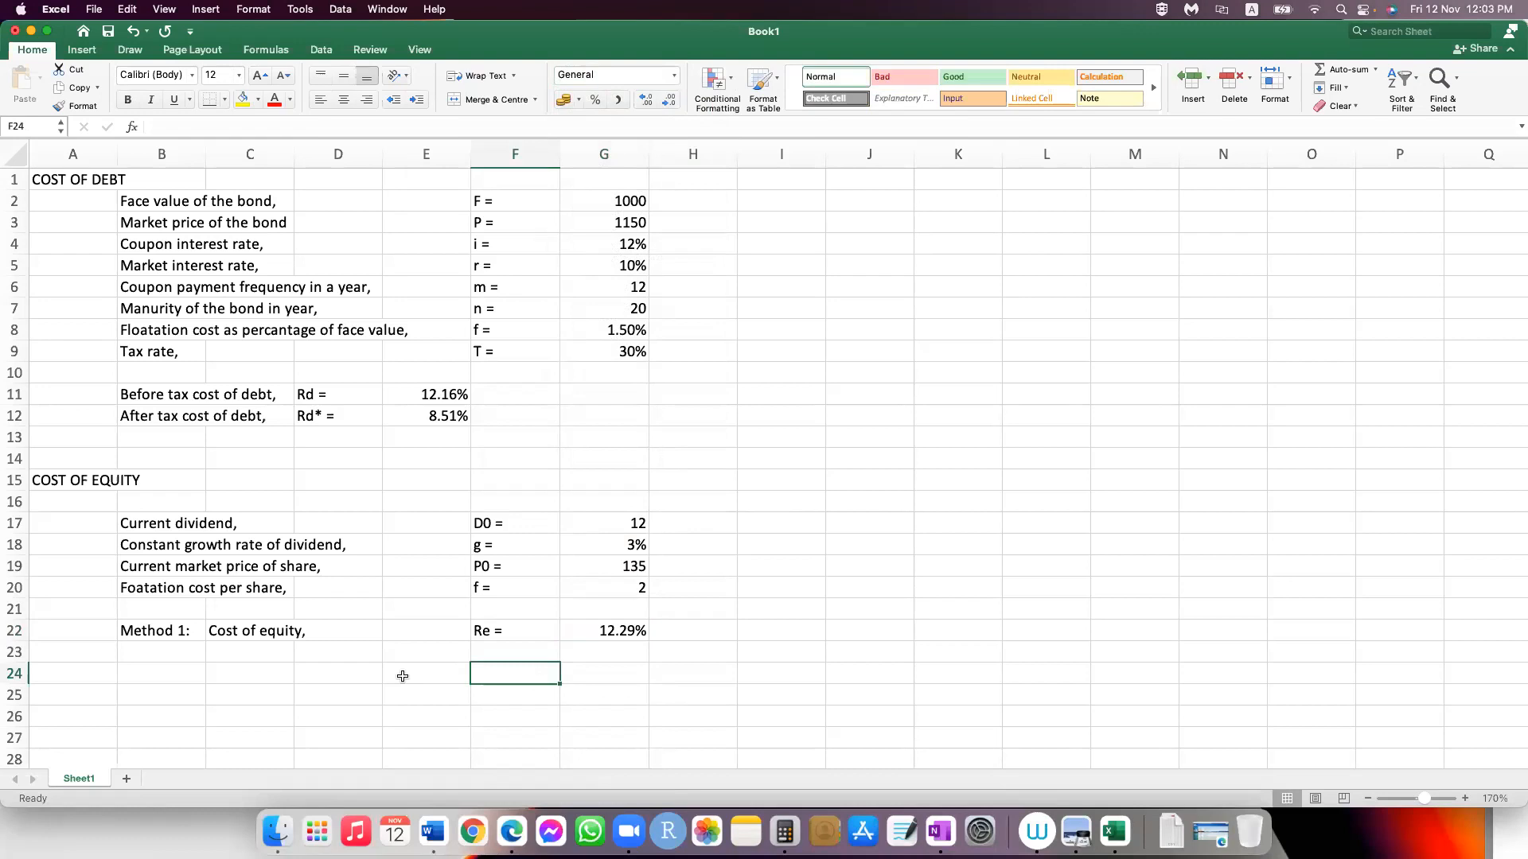
# Step: Label cell B24 "Method 2:" below the Method 1 row
pyautogui.scroll(-2, 337, 625)
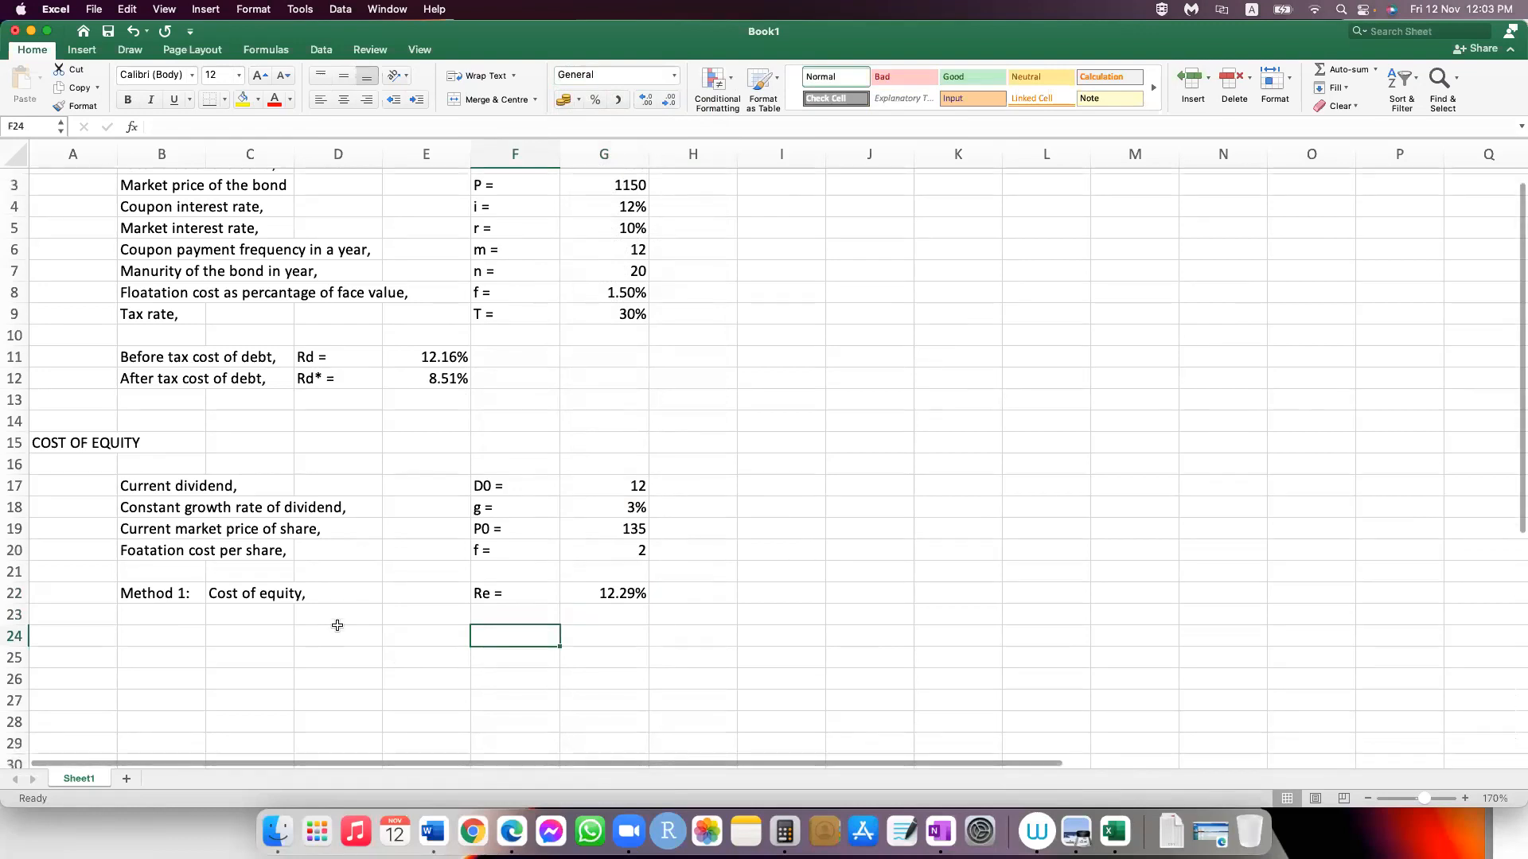
pyautogui.press('Left')
pyautogui.press('Left')
pyautogui.press('Left')
pyautogui.press('Left')
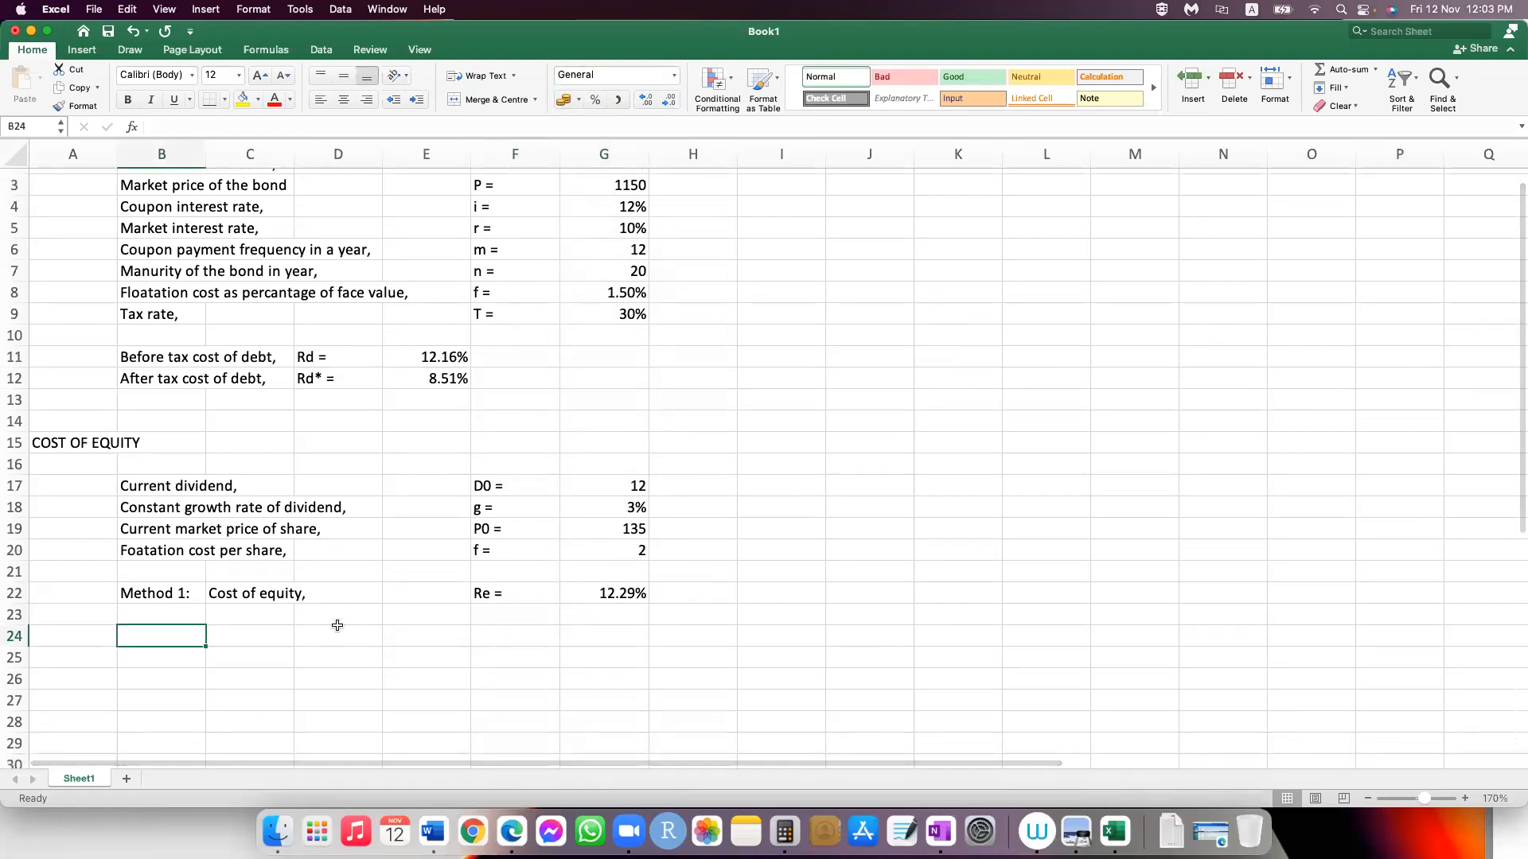
pyautogui.write('Meth')
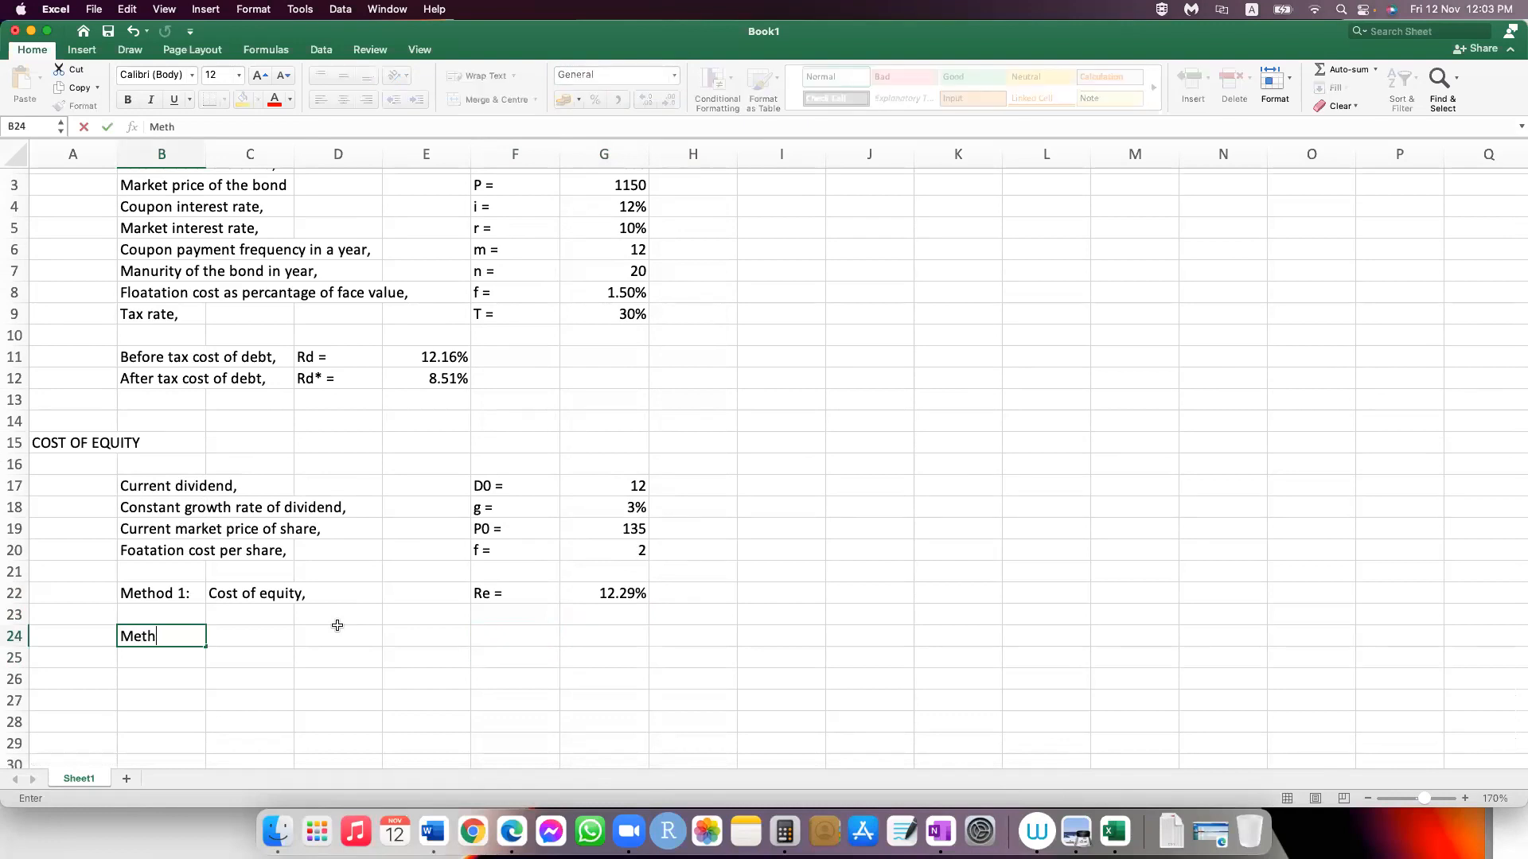
pyautogui.write('od 2:')
pyautogui.press('Tab')
# Step: Complete the Method 2 row with "Cost of equity," in C24 and "Re =" in F24
pyautogui.write('Cost ')
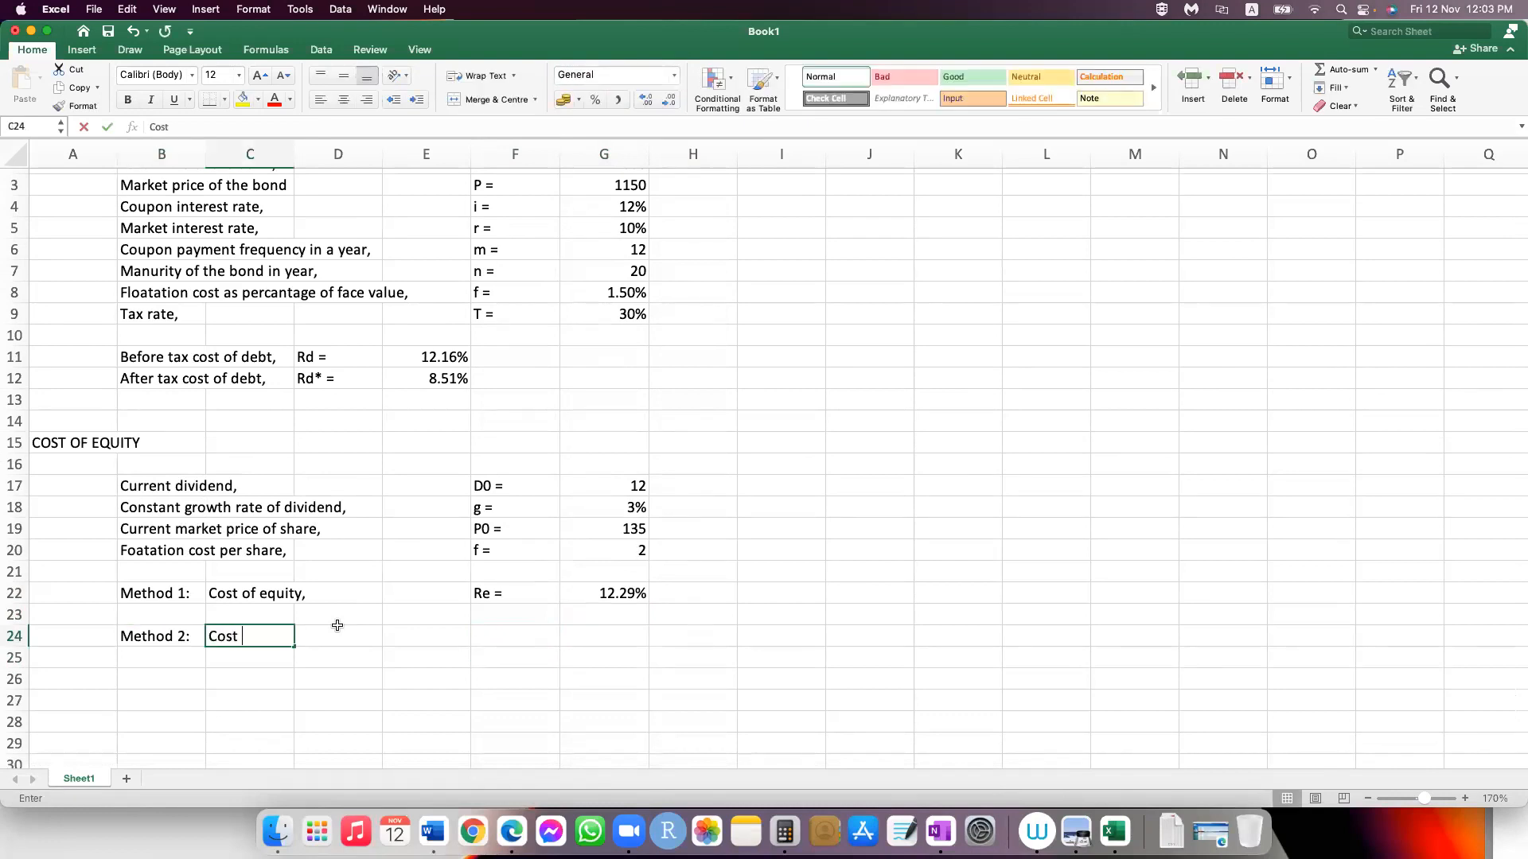
pyautogui.write('of equ')
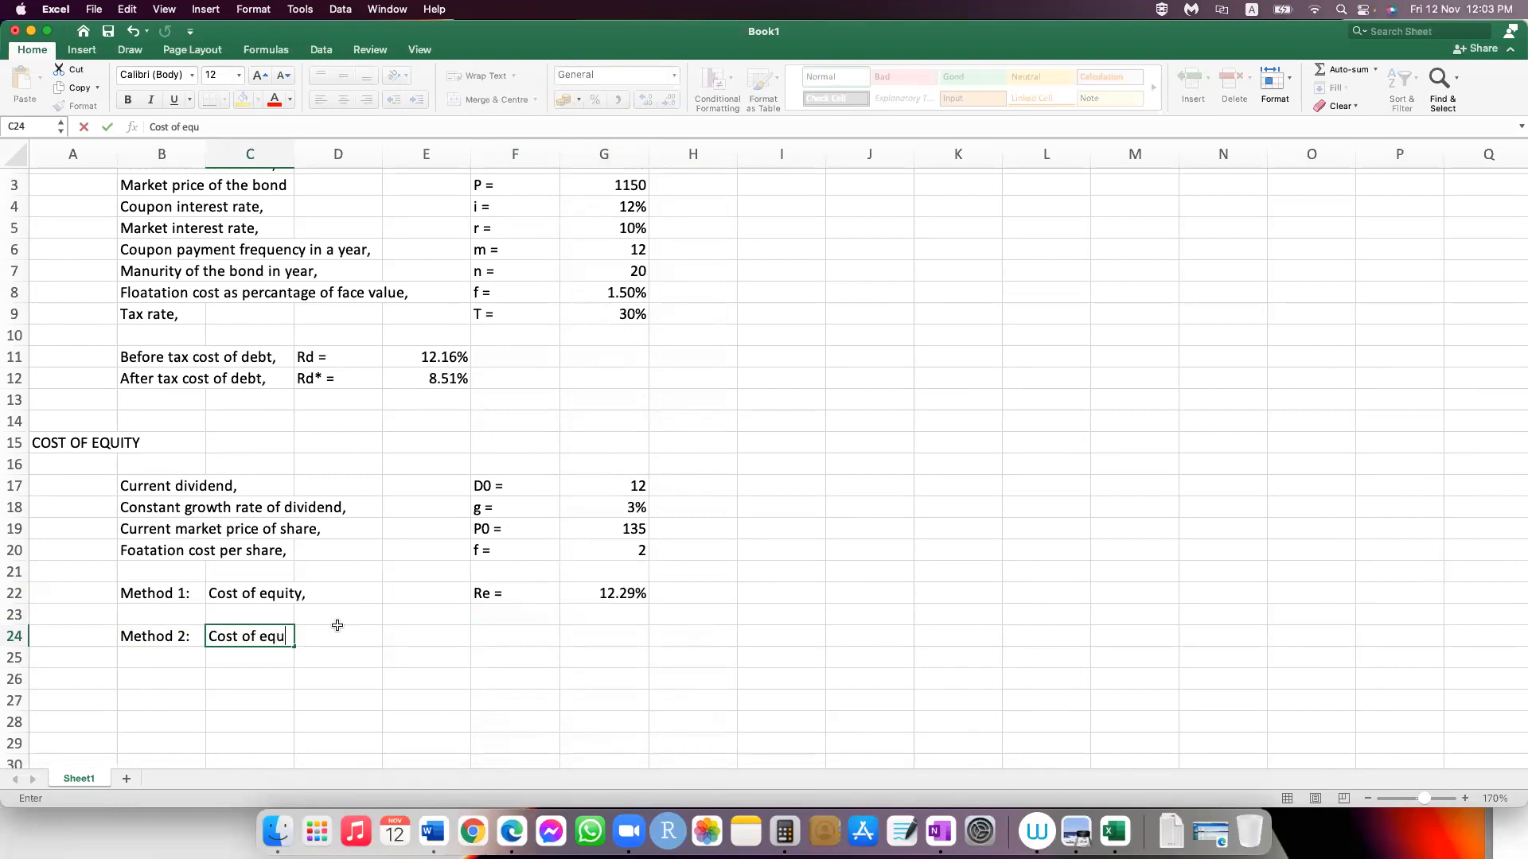
pyautogui.write('ity,')
pyautogui.press('Tab')
pyautogui.press('Tab')
pyautogui.press('Tab')
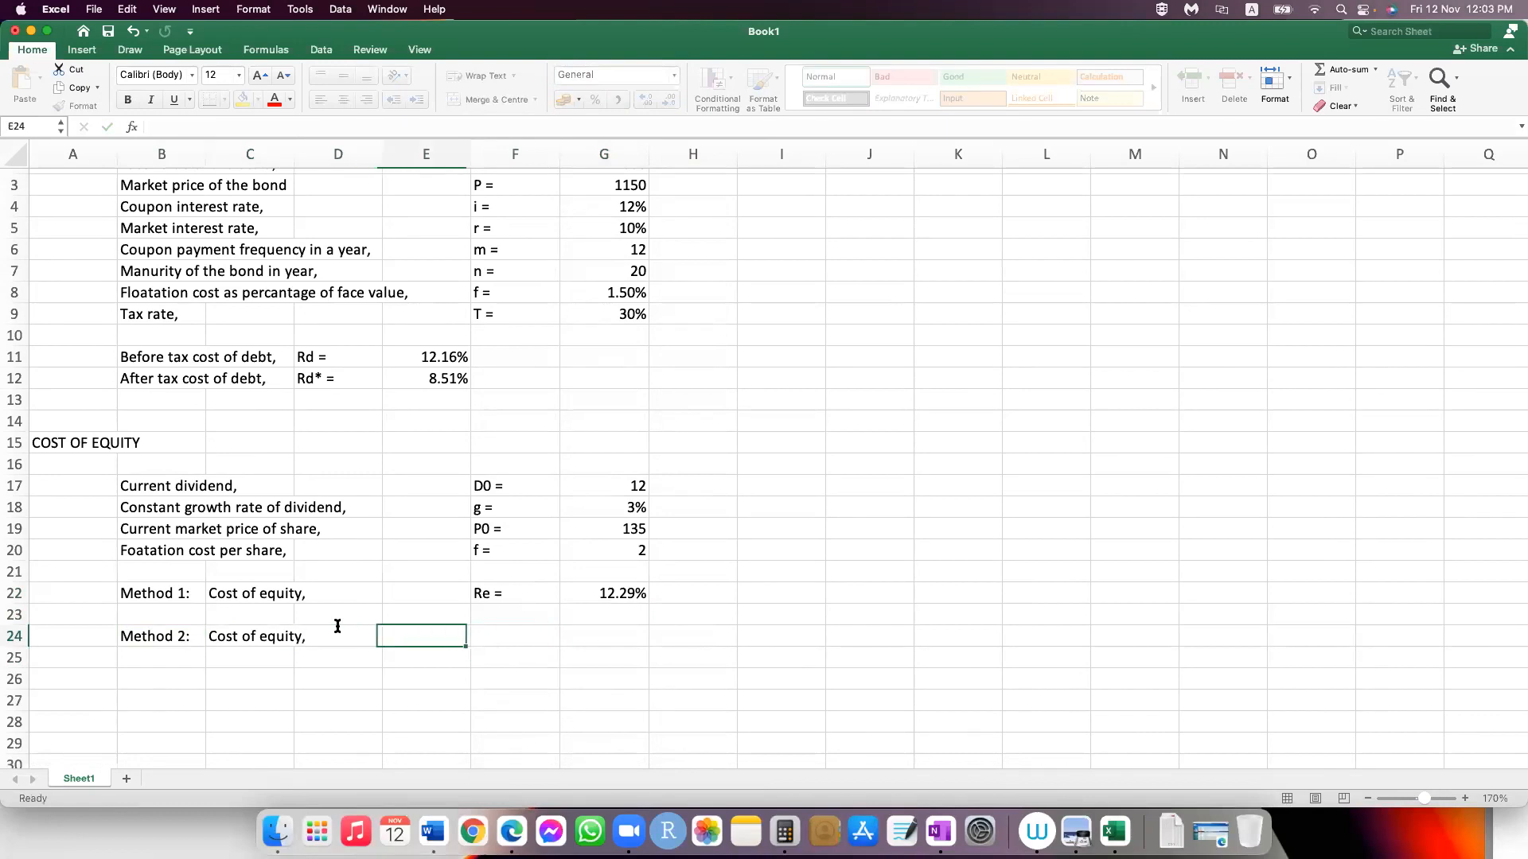
pyautogui.write('Re =')
pyautogui.press('Tab')
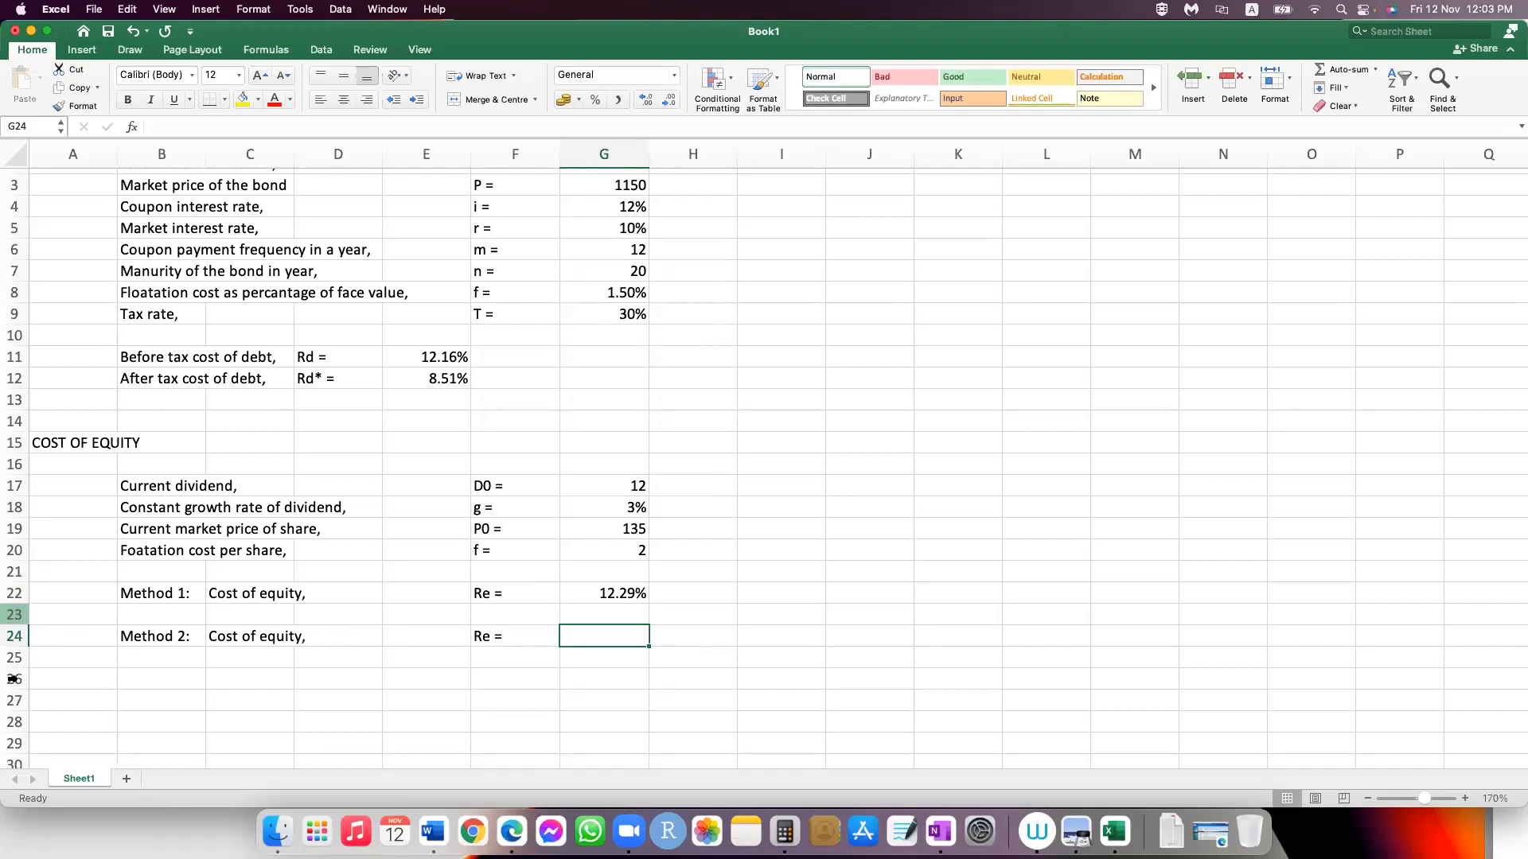
# Step: Insert six blank rows starting at row 23, between the Method 1 and Method 2 rows
pyautogui.moveTo(14, 614); pyautogui.dragTo(306, 668)
pyautogui.hotkey('ctrl', 'shift', '=')
pyautogui.scroll(-2, 306, 668)
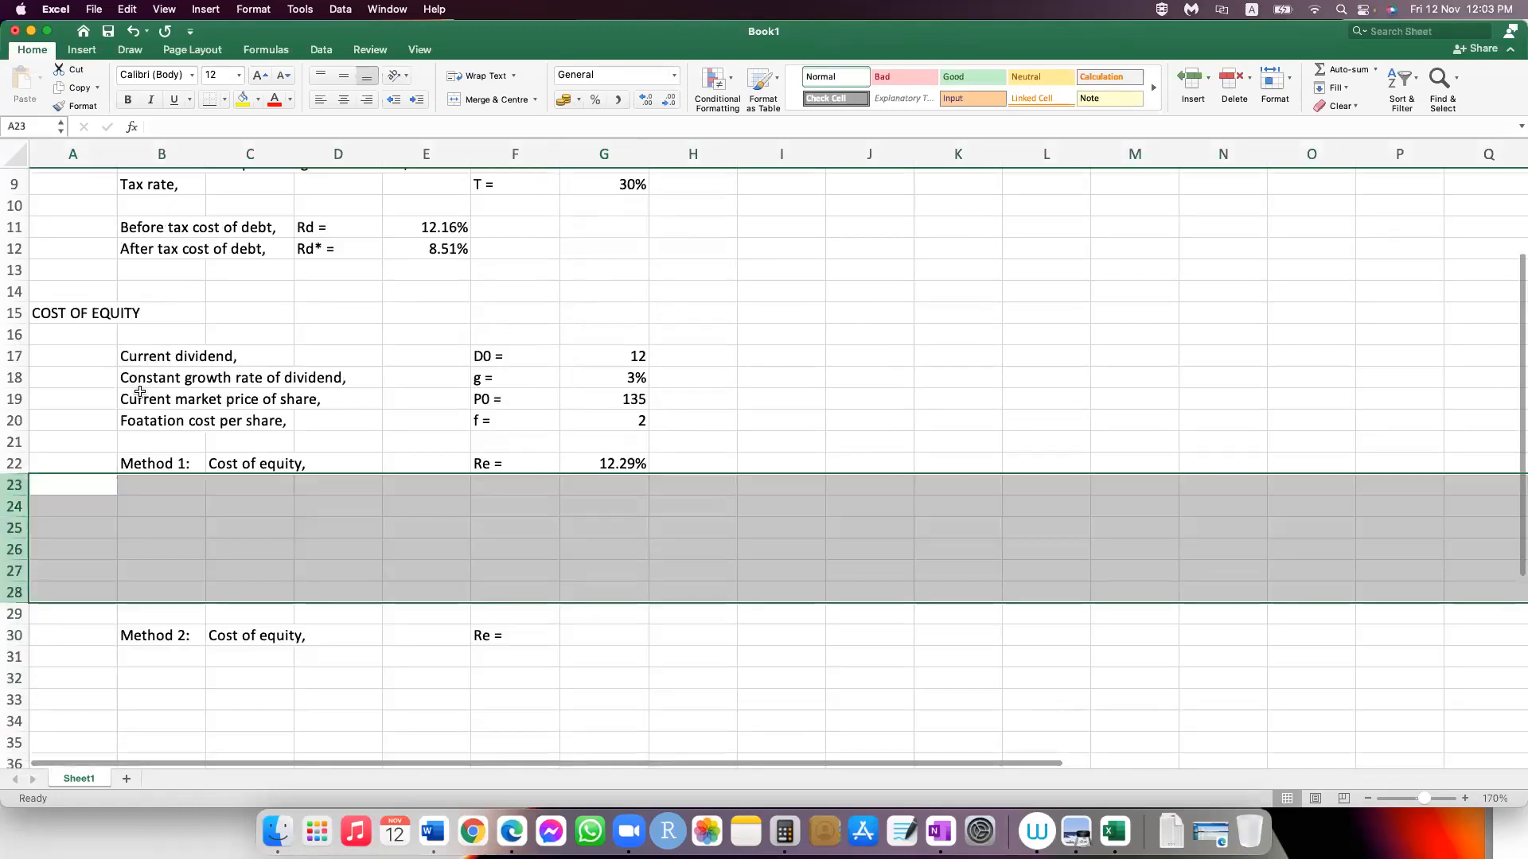
pyautogui.scroll(-1, 167, 406)
pyautogui.scroll(-2, 167, 404)
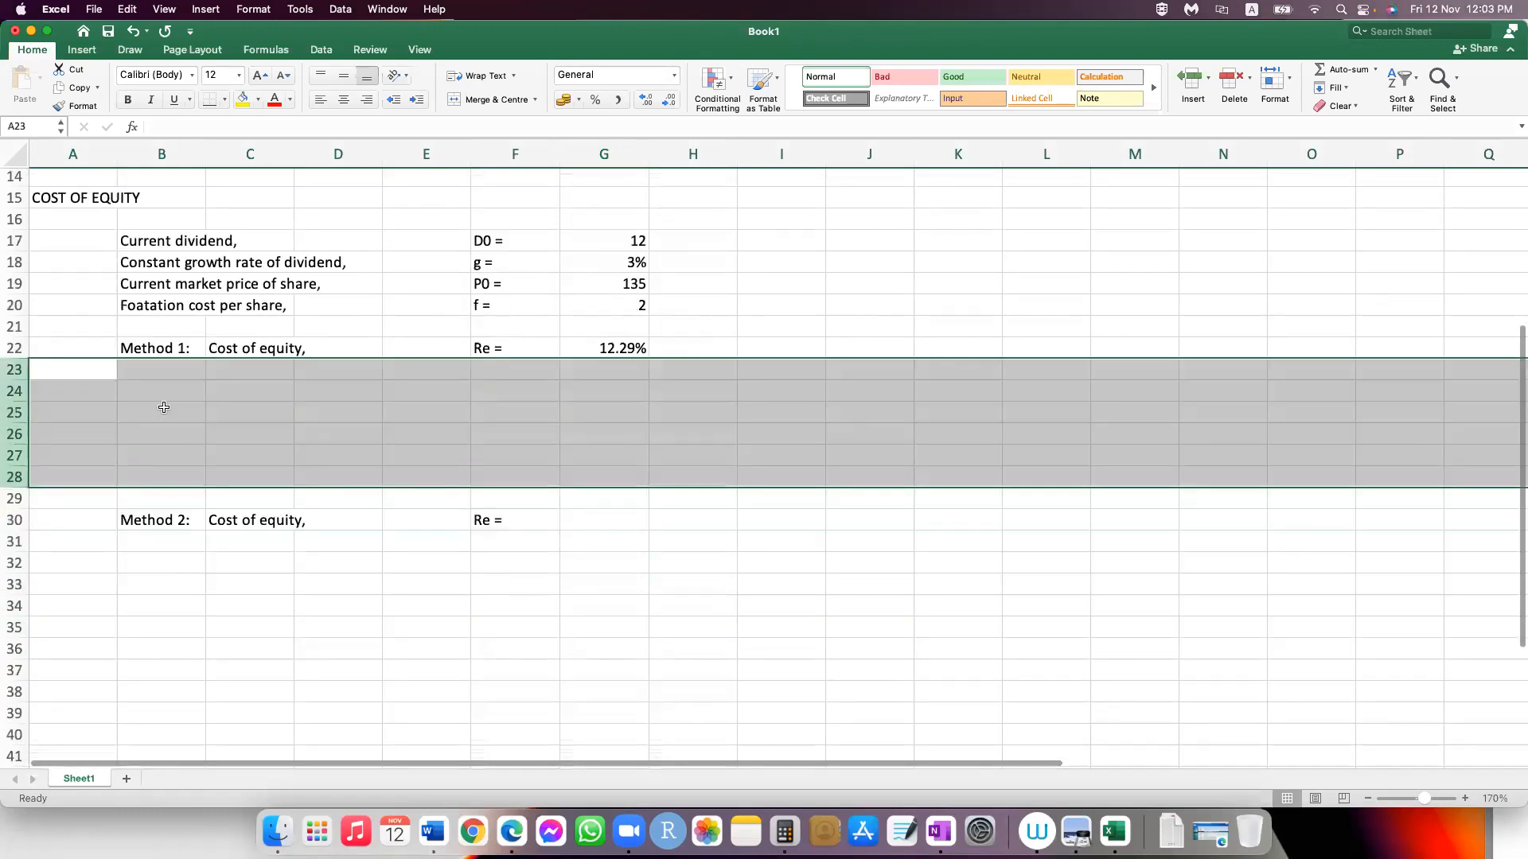
# Step: Label cell B24 "T-bill rate," as the first Method 2 input
pyautogui.press('Down')
pyautogui.press('Right')
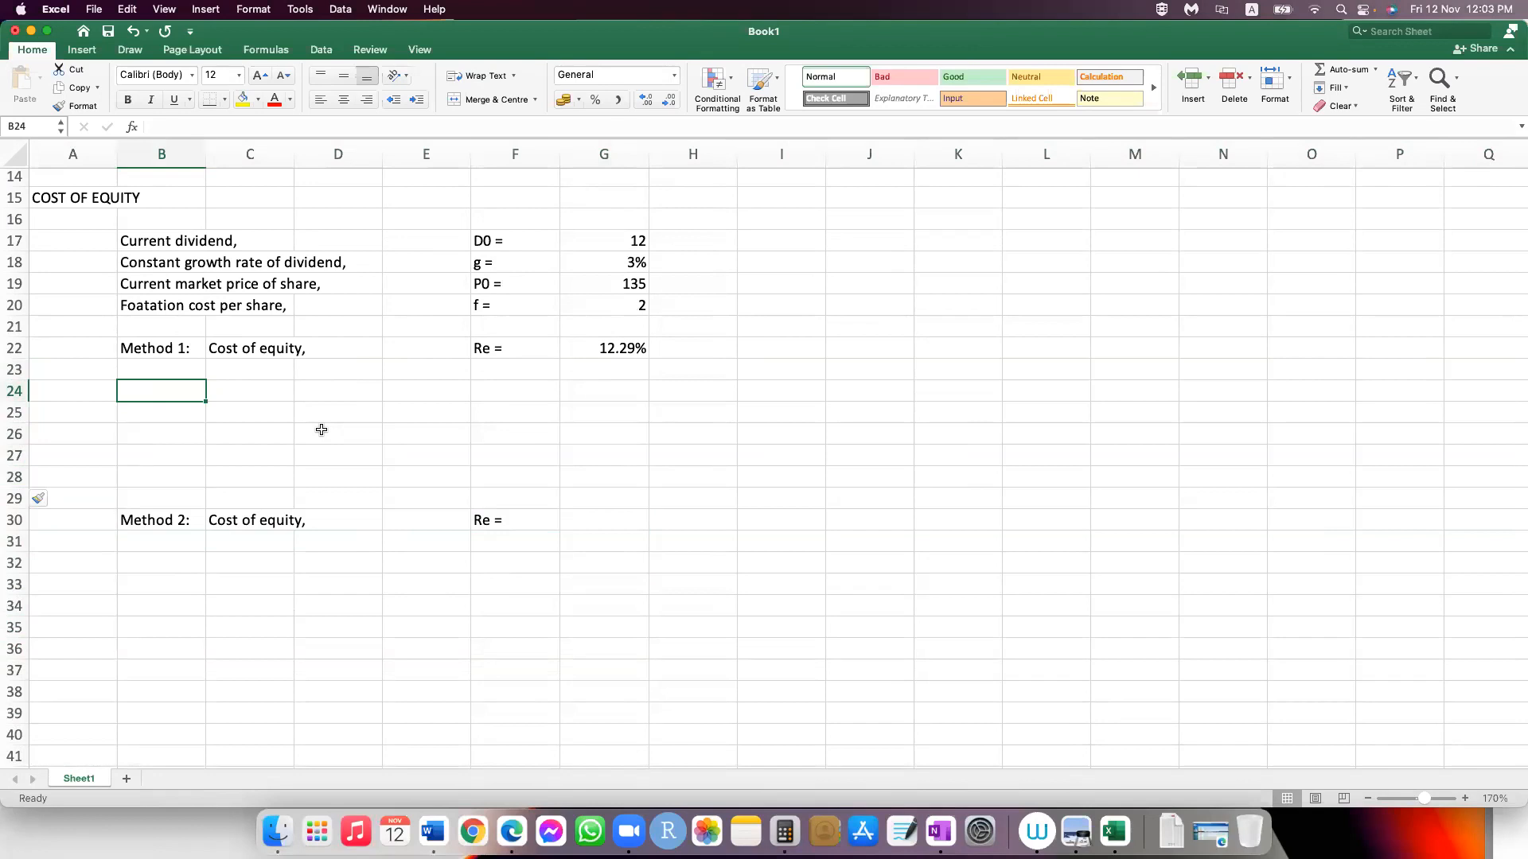
pyautogui.write('T-bill rate,')
pyautogui.press('Tab')
pyautogui.press('Tab')
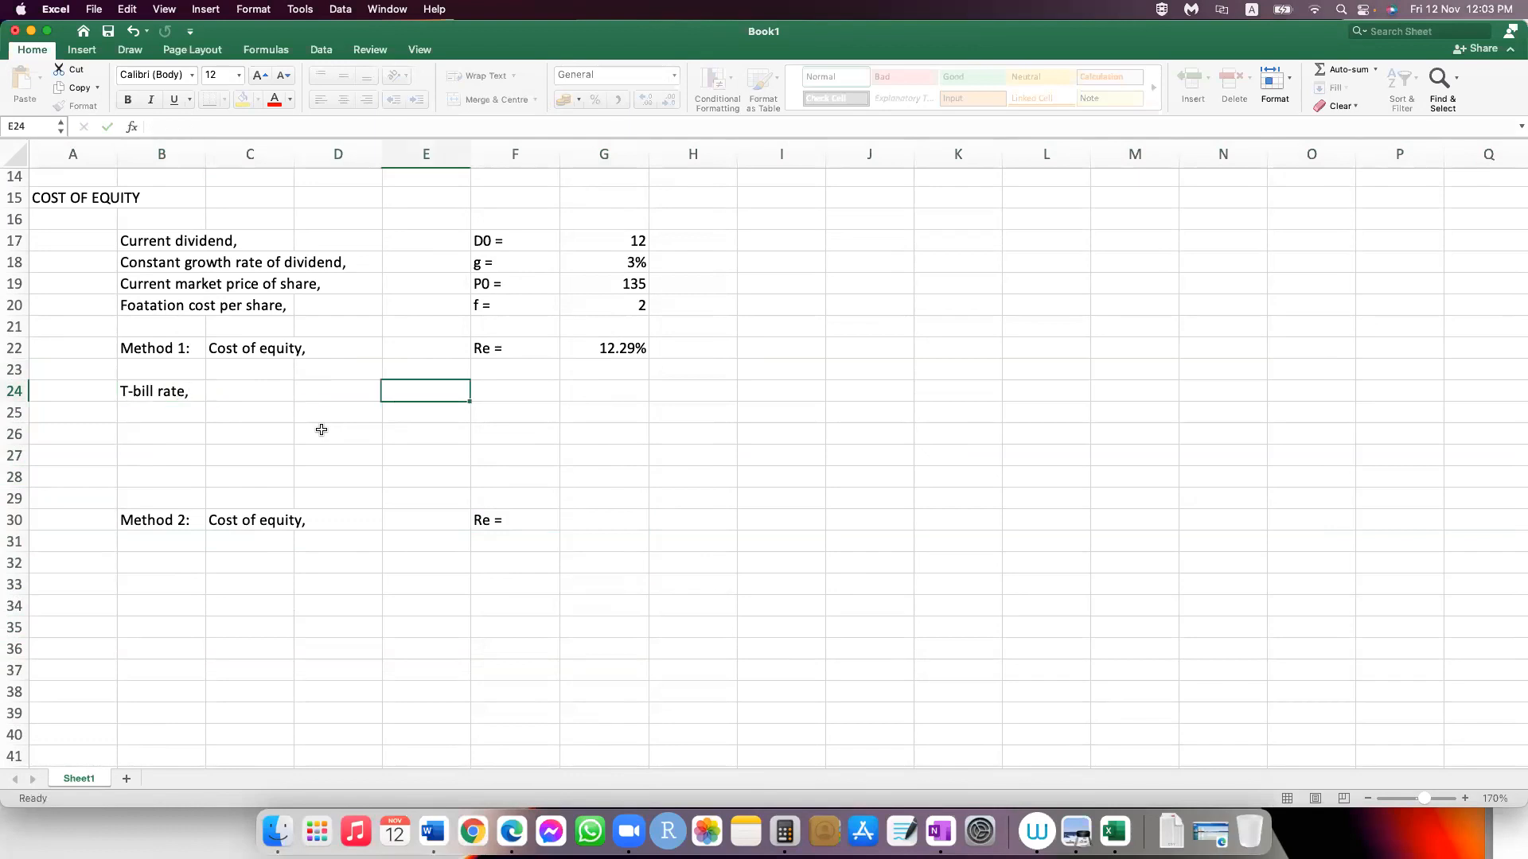
# Step: Enter the symbol "Rf =" in F24 and the T-bill rate of 4% in G24
pyautogui.write('Rf')
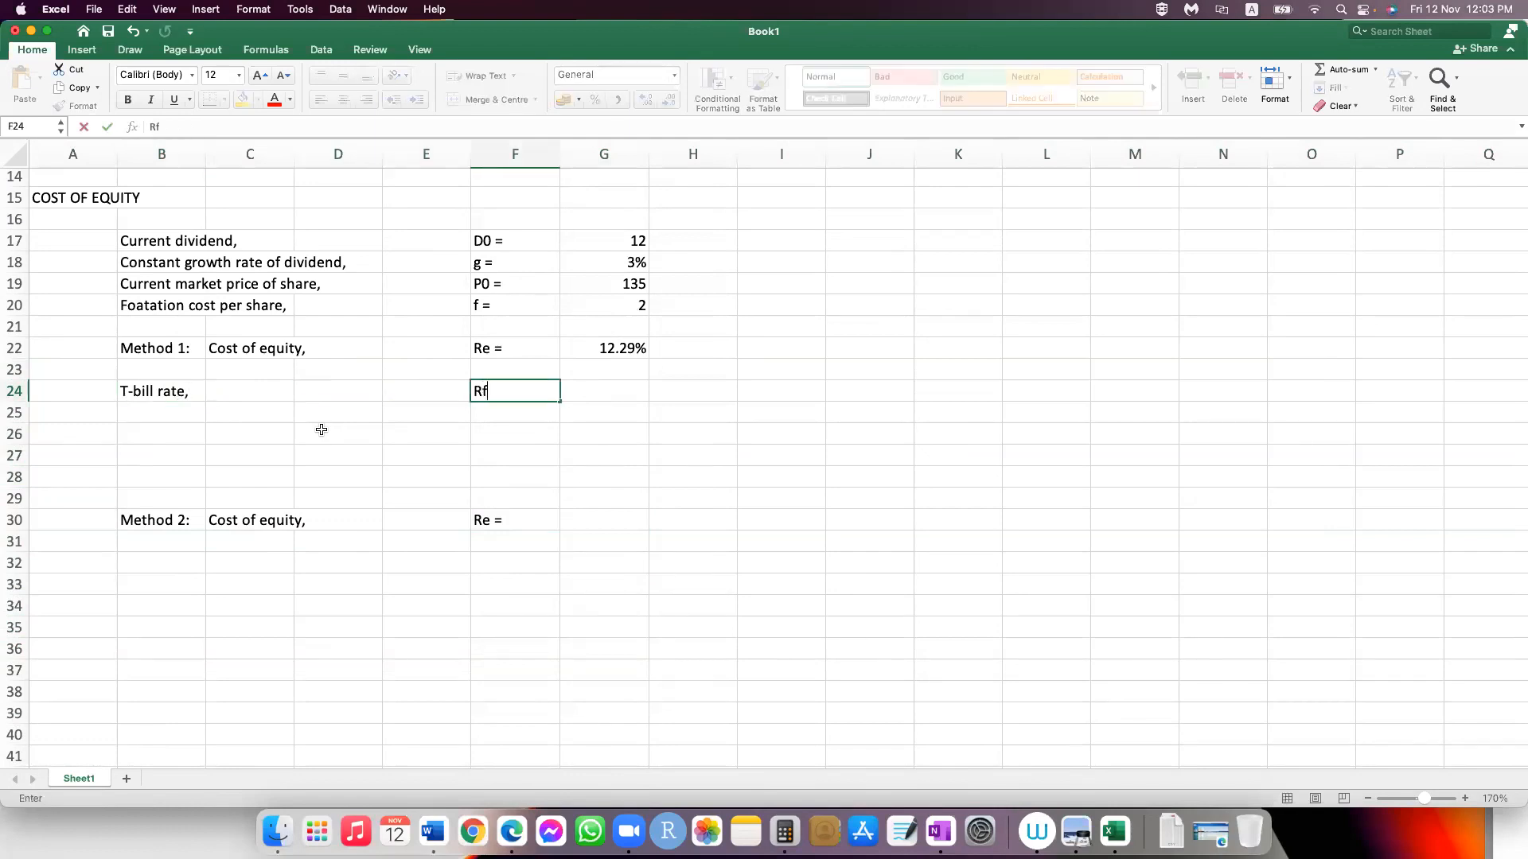
pyautogui.write(' =')
pyautogui.press('Tab')
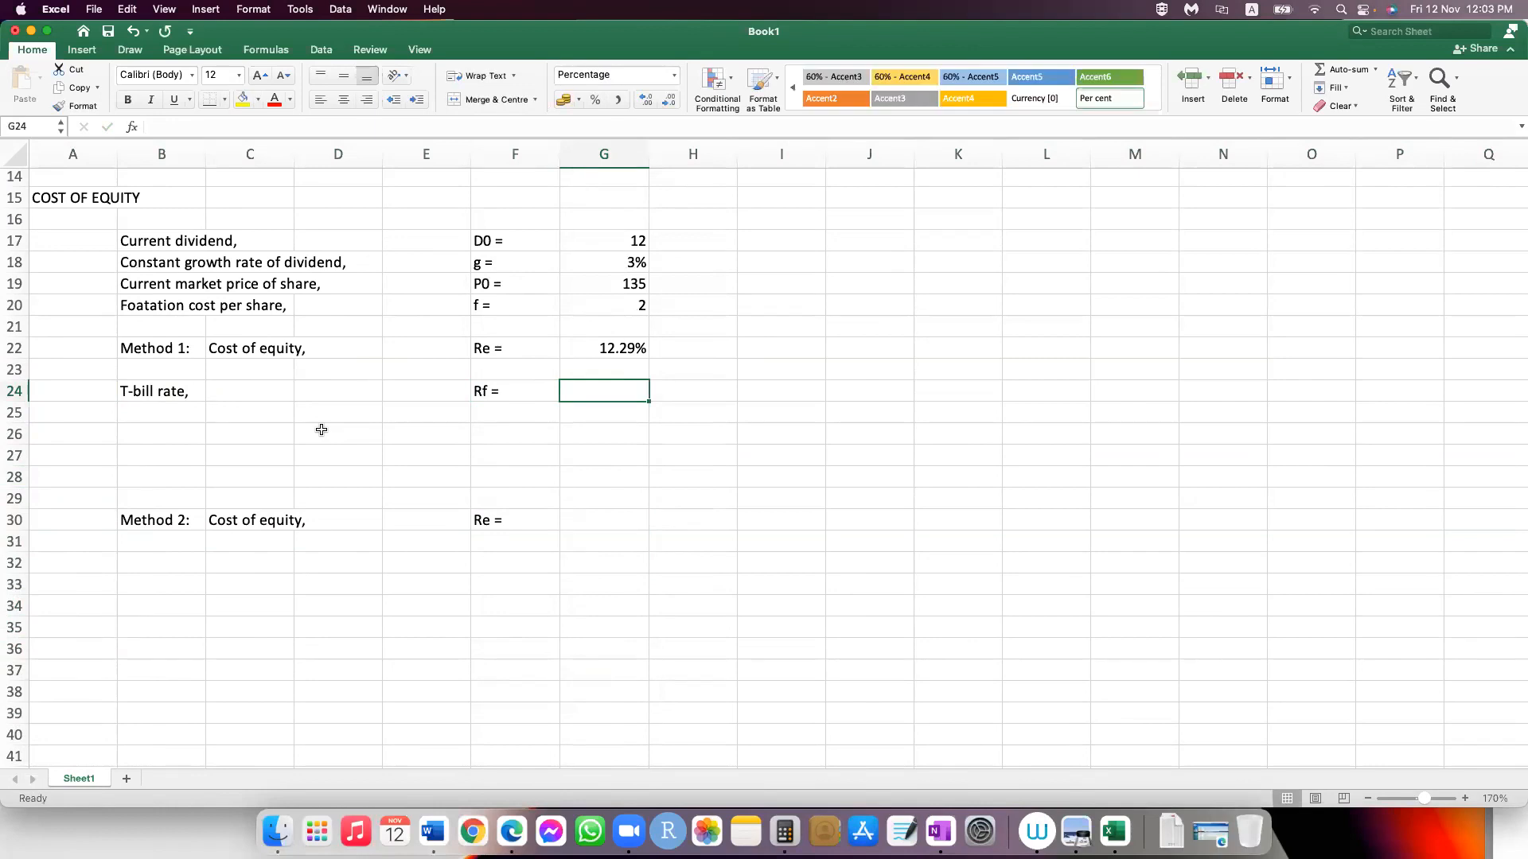
pyautogui.write('4%%')
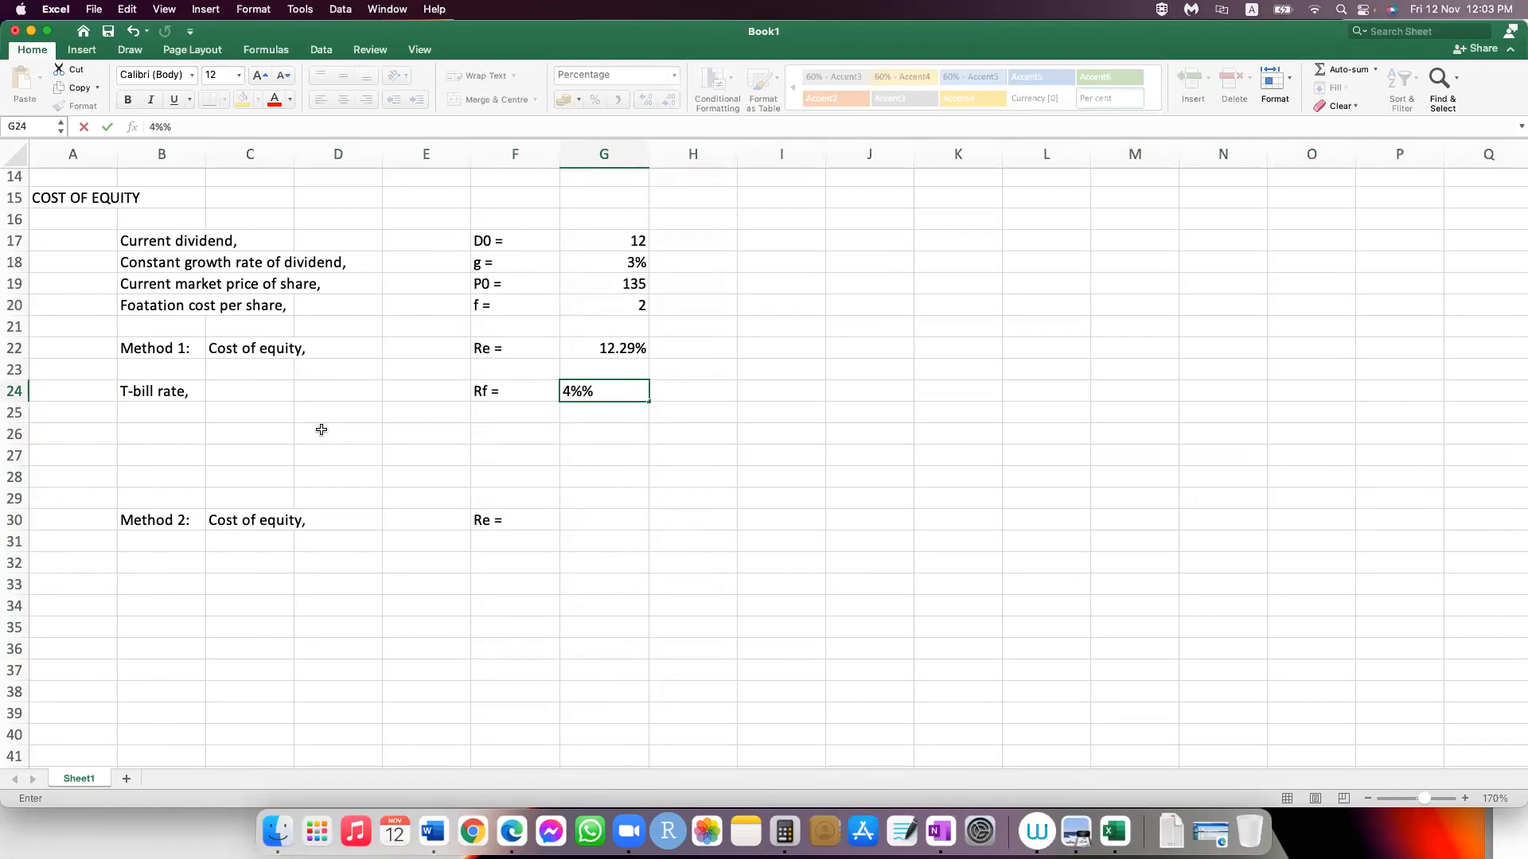
pyautogui.press('Return')
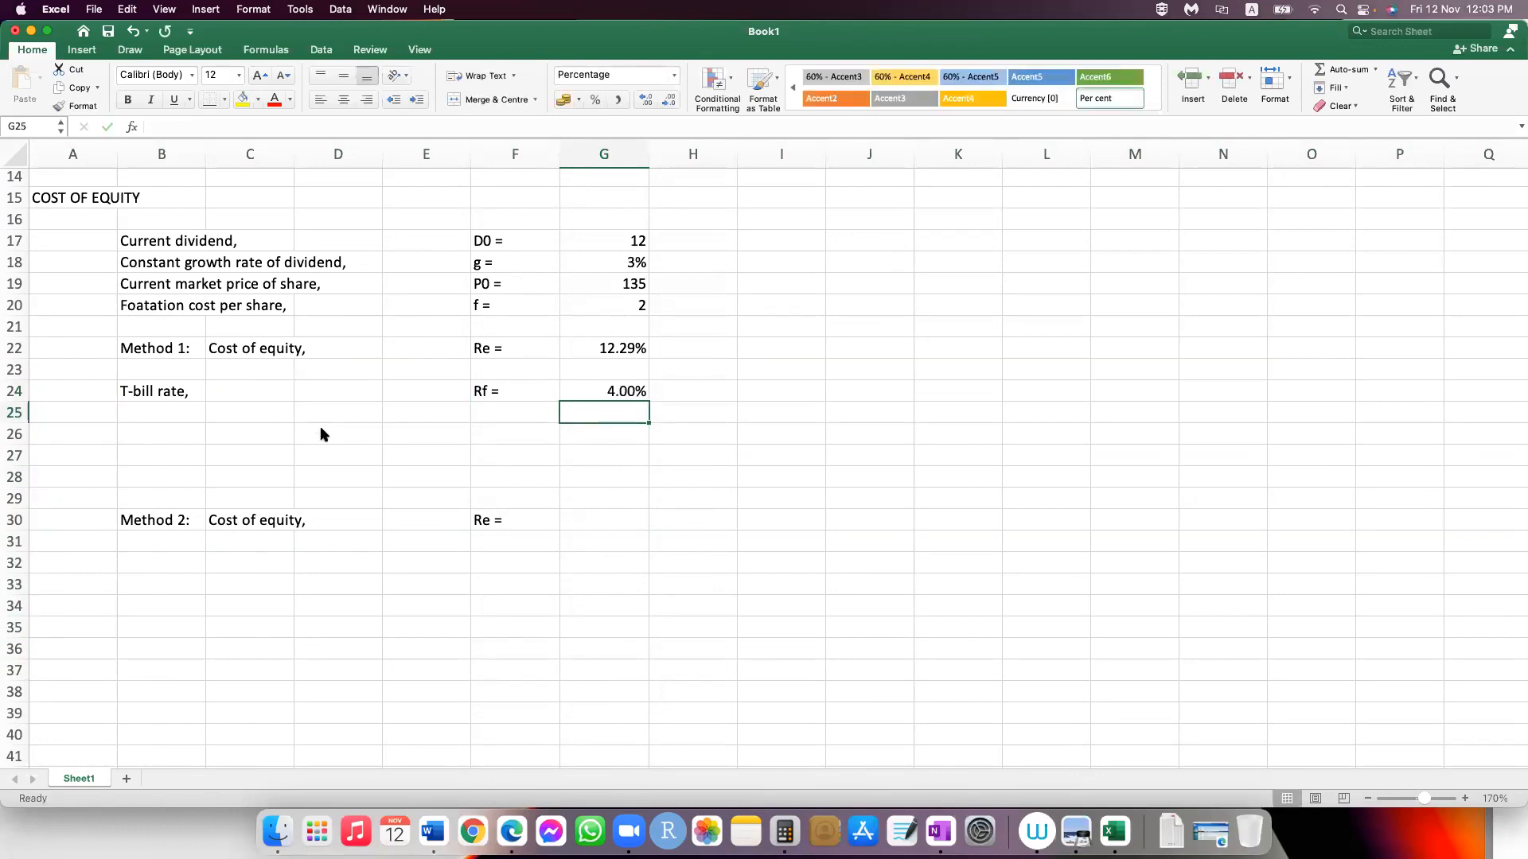
# Step: Label cell B25 "Market return," under the T-bill rate
pyautogui.press('Left')
pyautogui.press('Left')
pyautogui.press('Left')
pyautogui.press('Left')
pyautogui.press('Left')
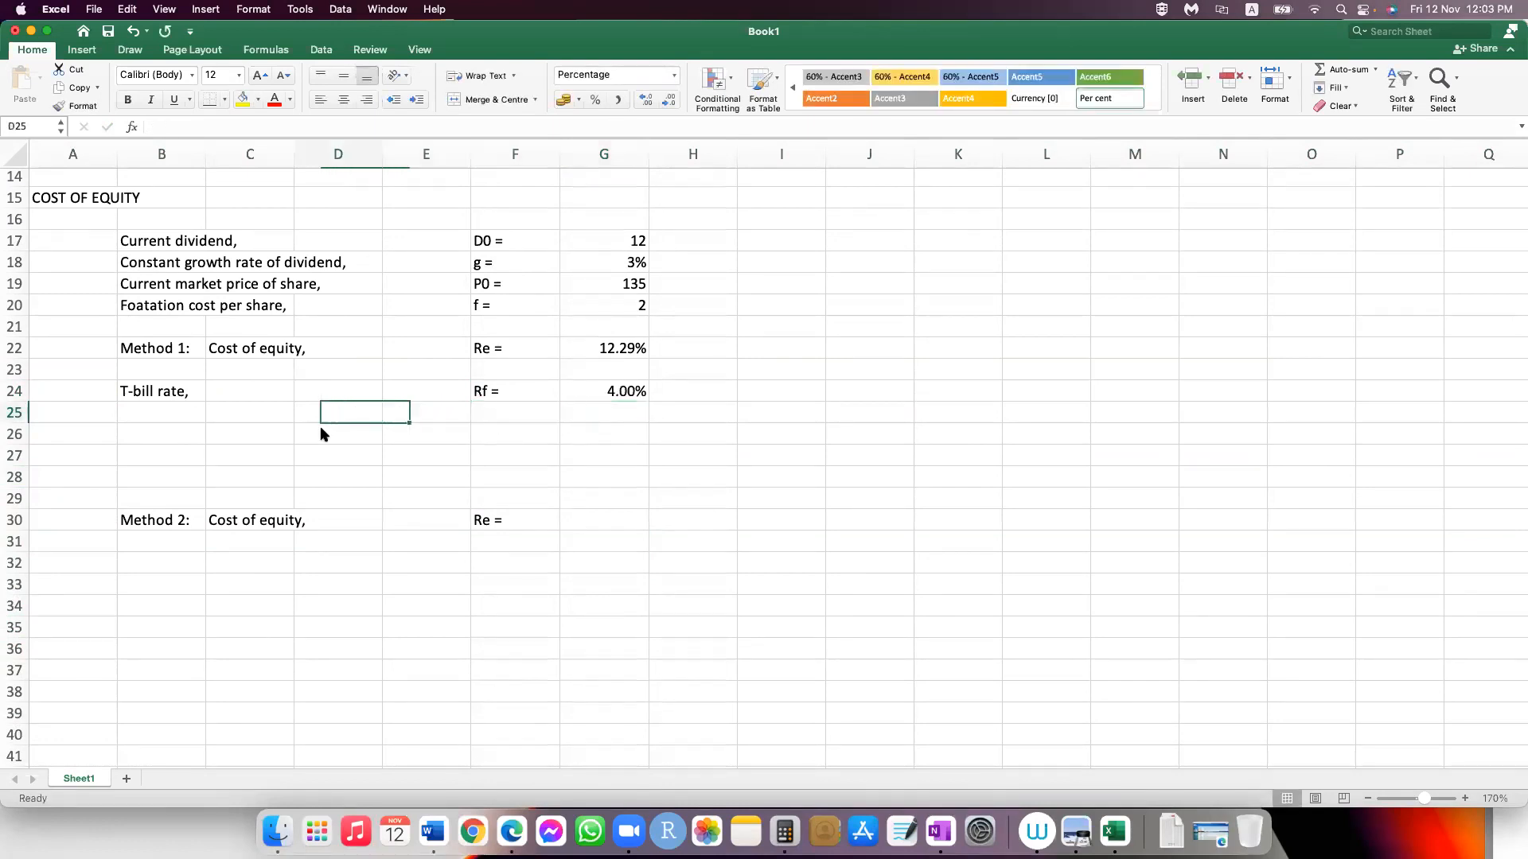
pyautogui.write('Marke')
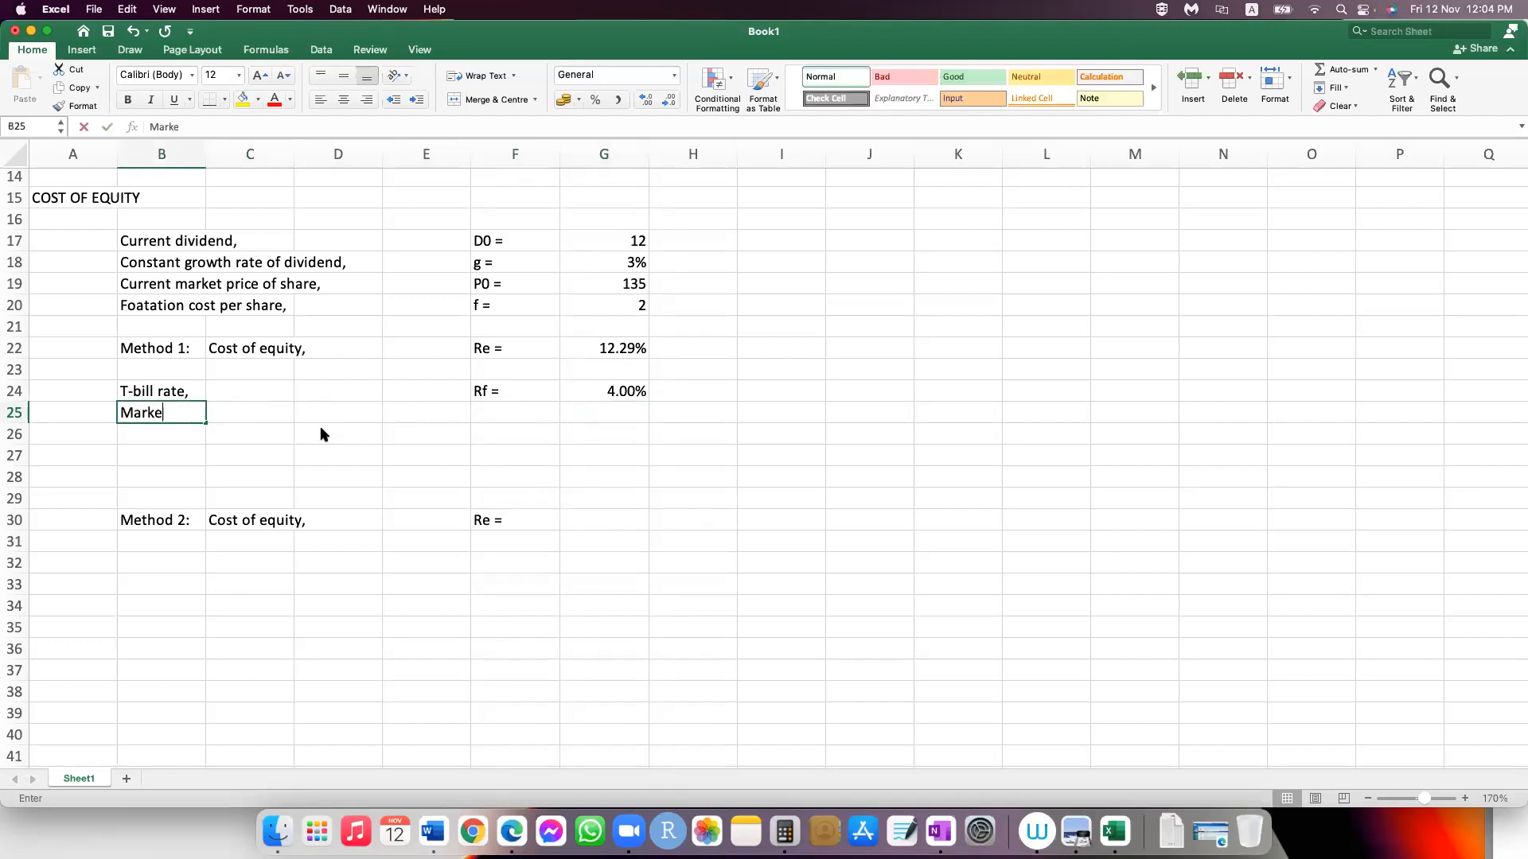
pyautogui.write('t return')
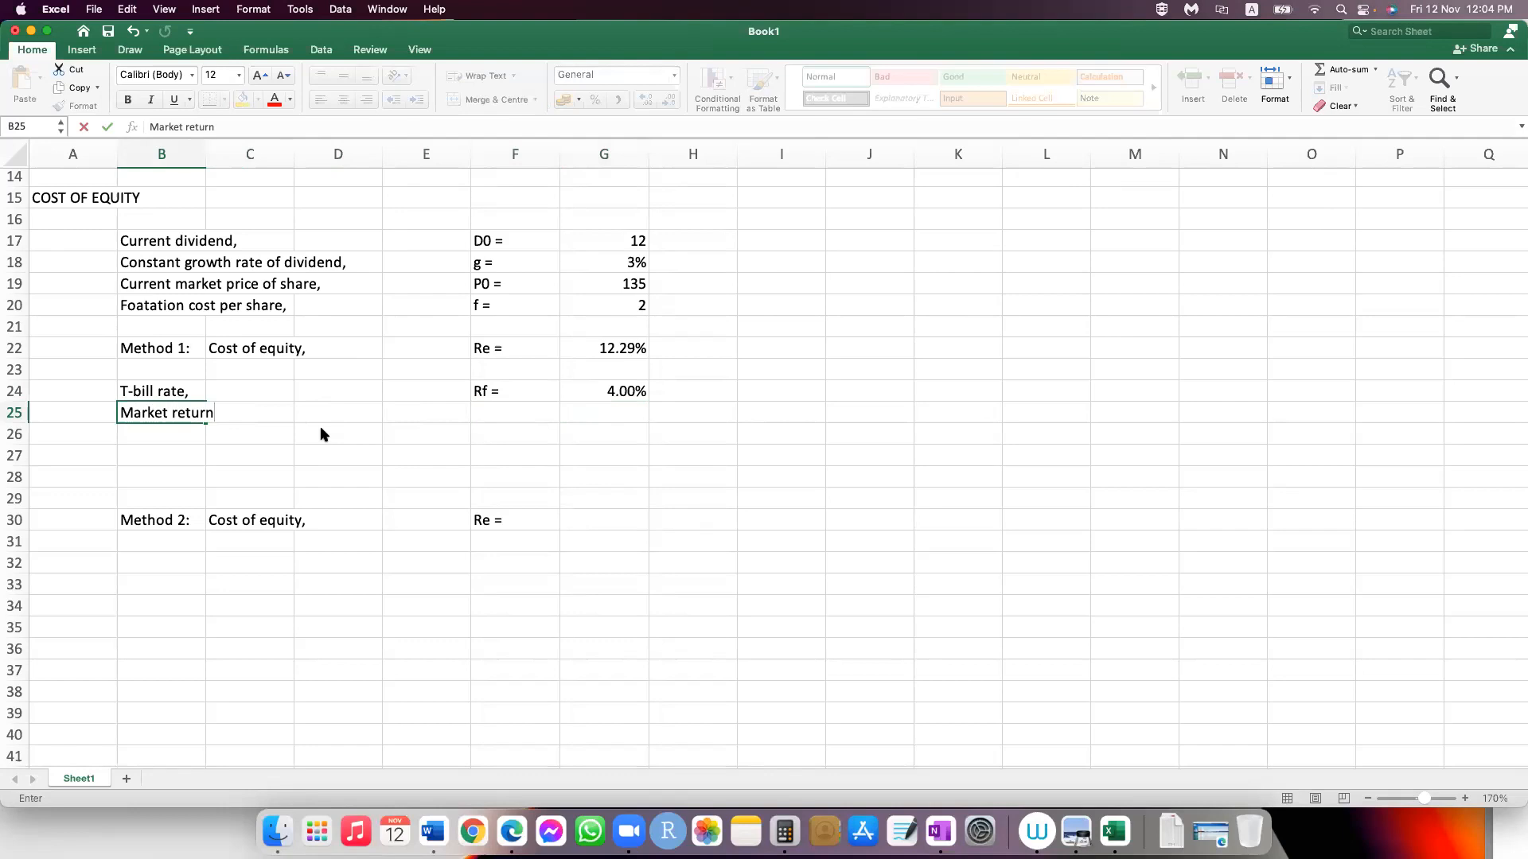
pyautogui.write(',')
pyautogui.press('Tab')
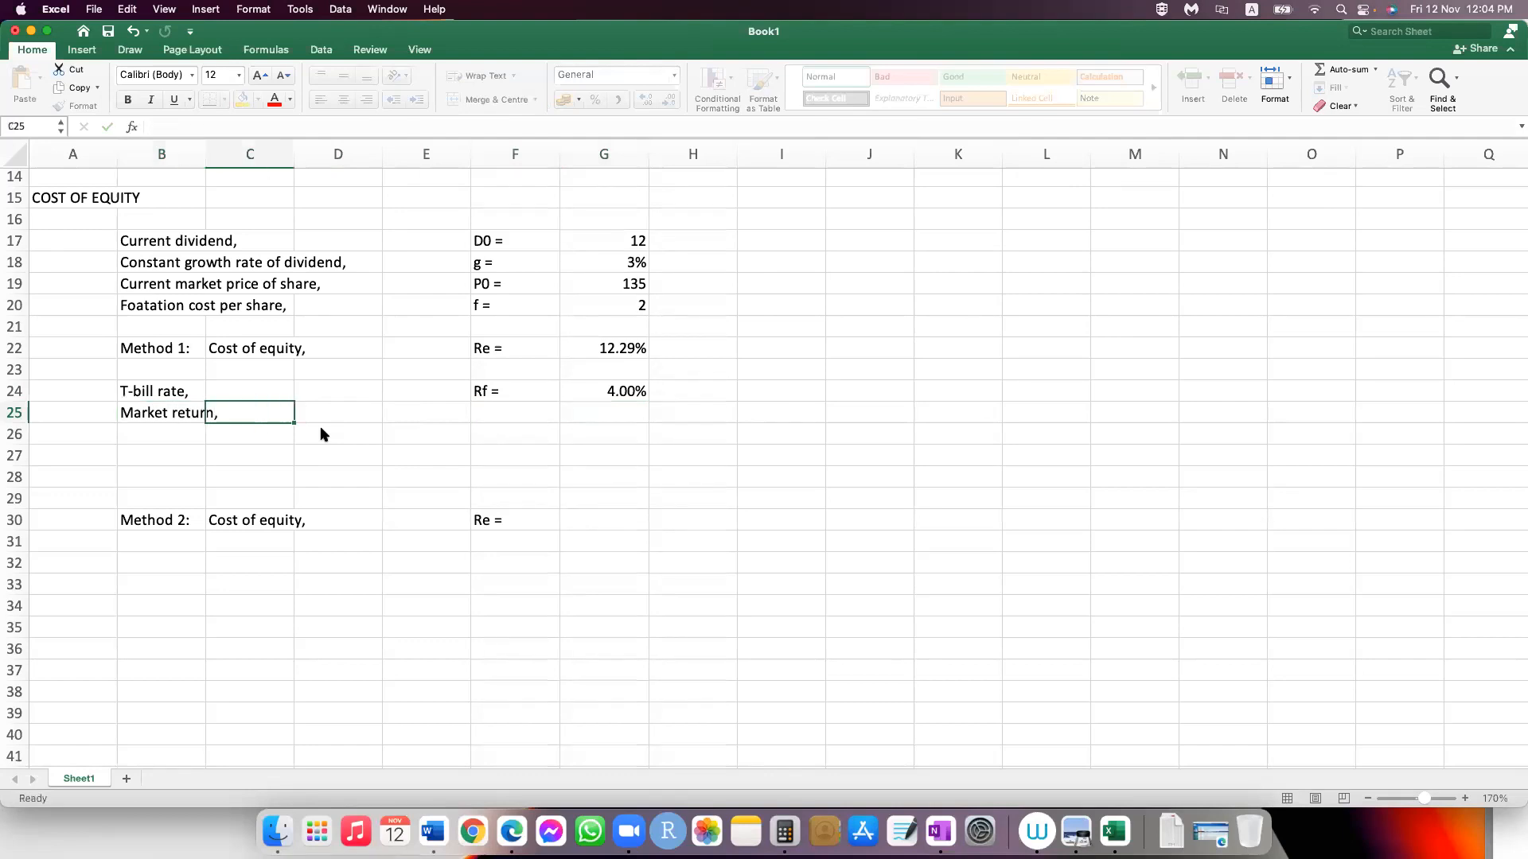
# Step: Enter the symbol "Rm =" in F25 and the market return of 12% in G25
pyautogui.press('Tab')
pyautogui.press('Tab')
pyautogui.press('Tab')
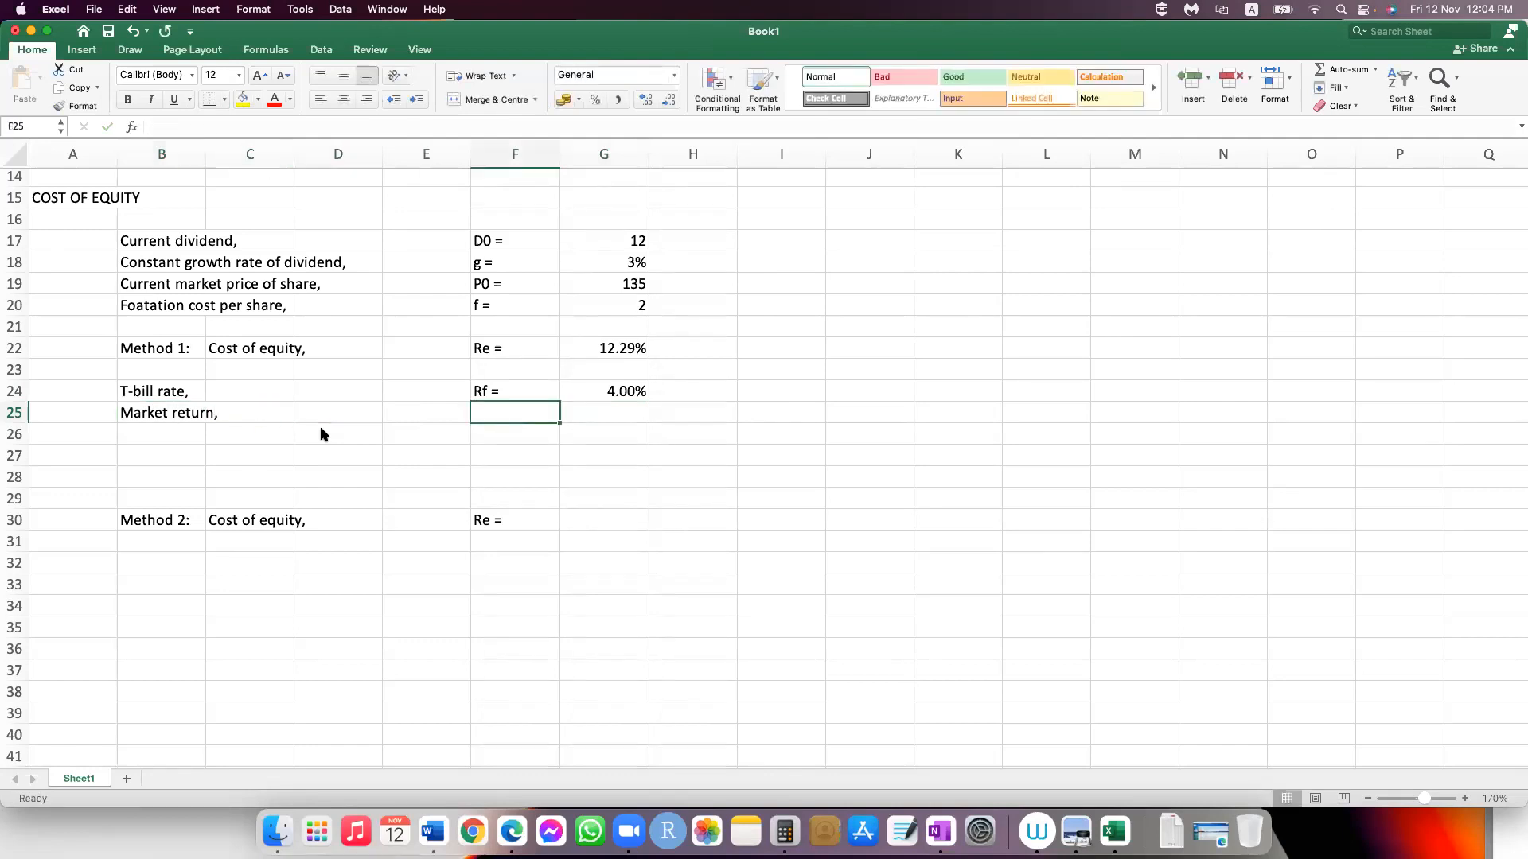
pyautogui.write('Rm =')
pyautogui.press('Tab')
pyautogui.write('12')
pyautogui.press('Return')
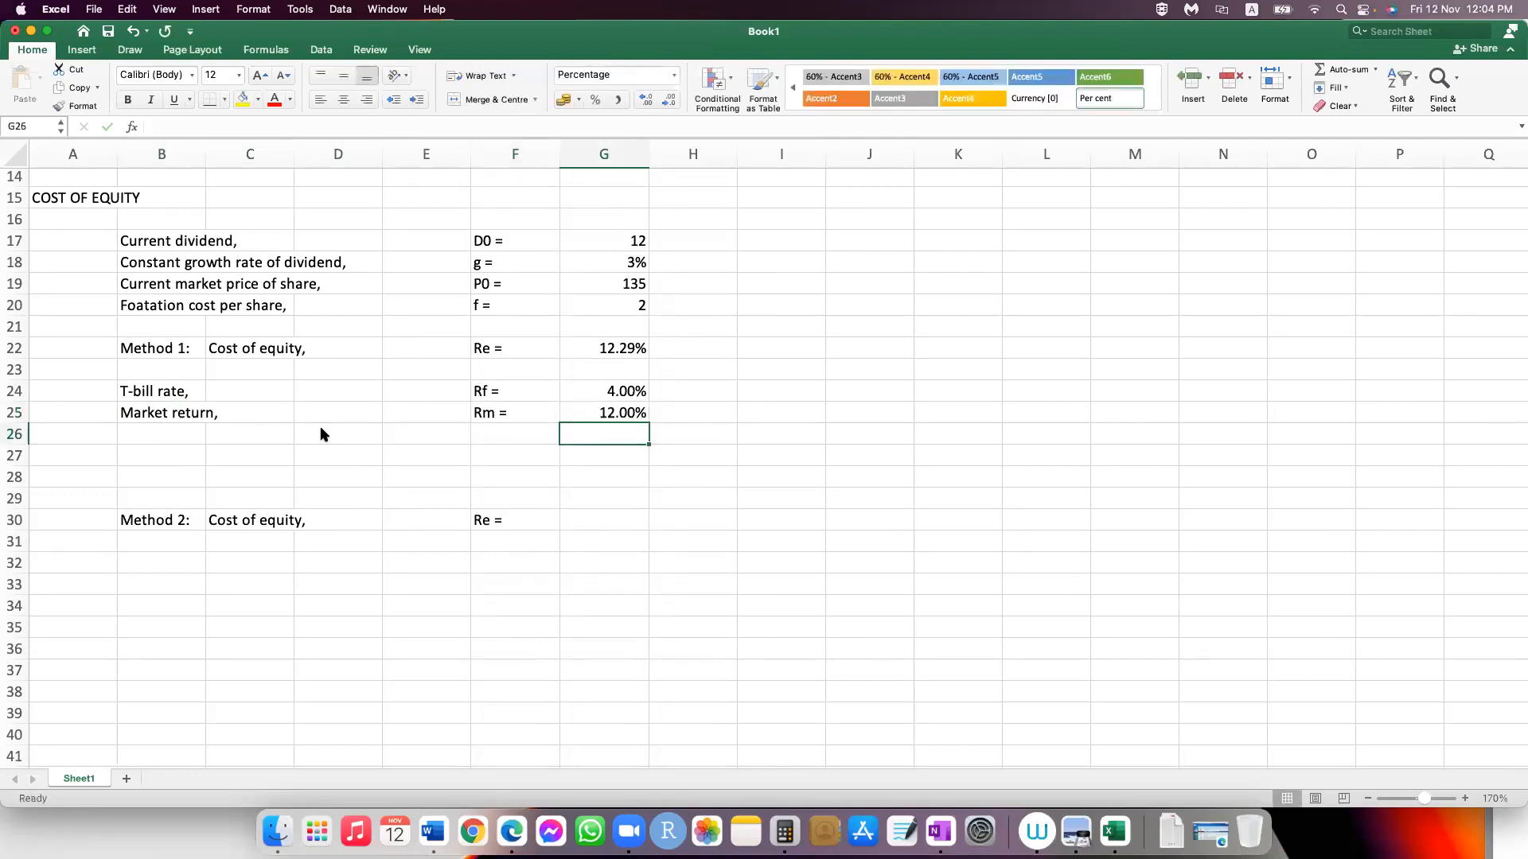
# Step: Label cell B26 "Beta of the share," under the market return
pyautogui.press('Left')
pyautogui.press('Left')
pyautogui.press('Left')
pyautogui.press('Left')
pyautogui.press('Left')
pyautogui.write('Beta')
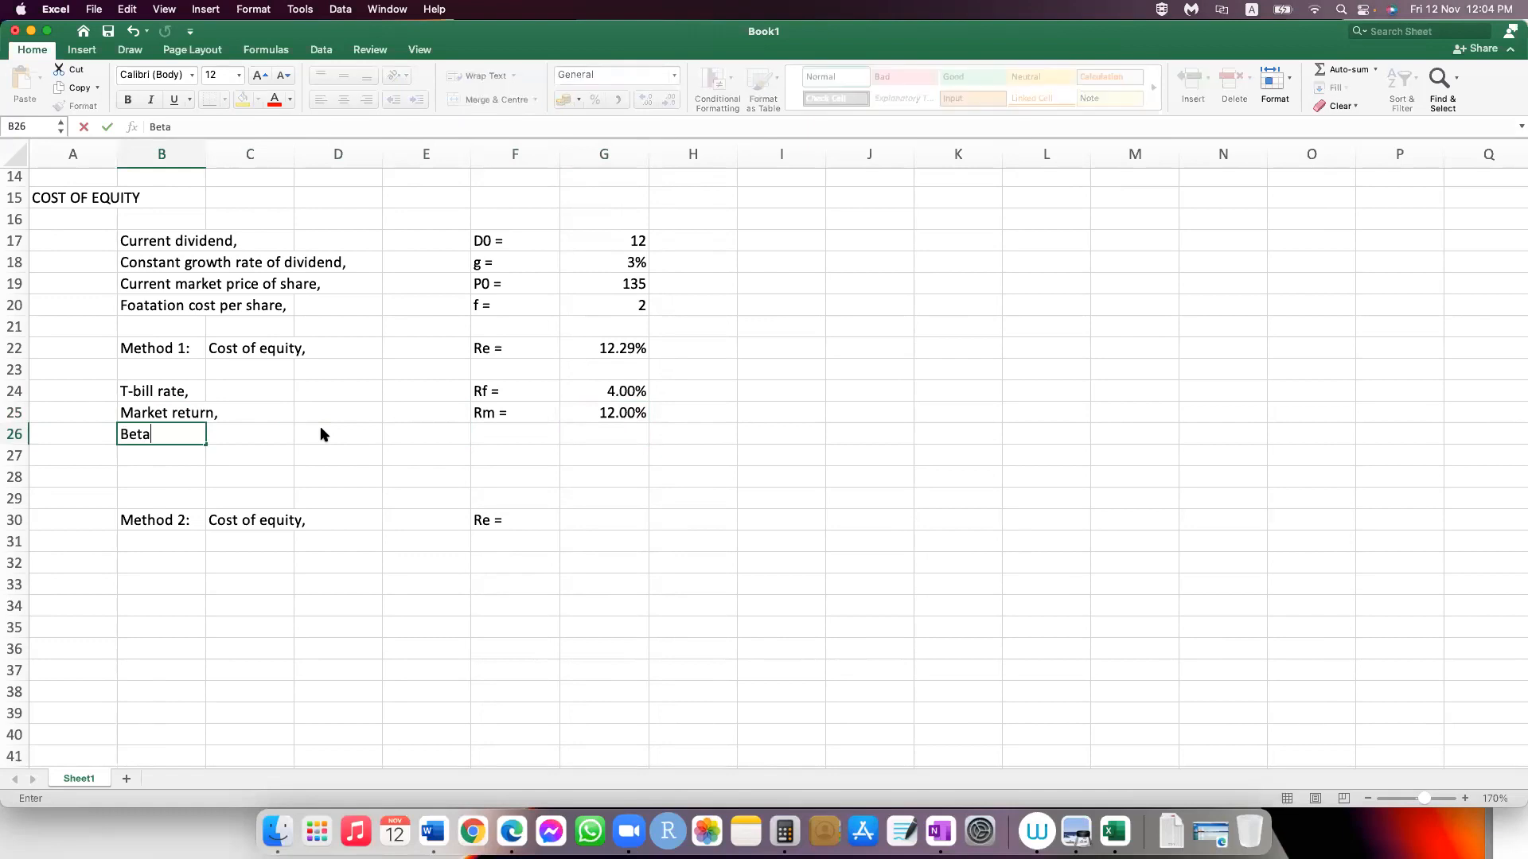
pyautogui.write(' of the share,')
pyautogui.press('Right')
pyautogui.press('Right')
pyautogui.press('Right')
pyautogui.press('Right')
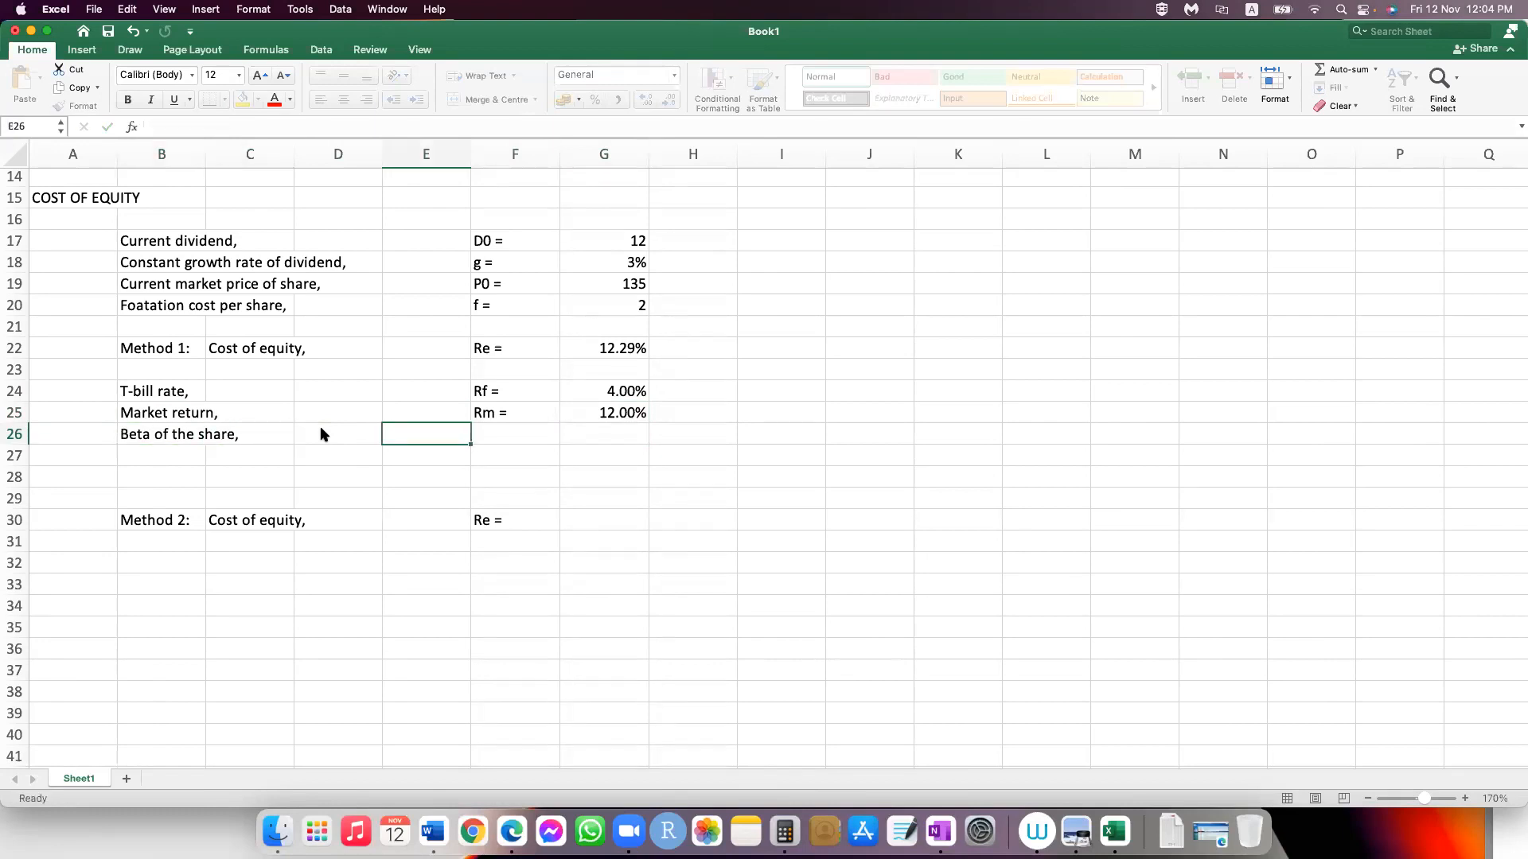
# Step: Enter the symbol "Be =" in F26 and 1.23% as the beta in G26
pyautogui.write('B')
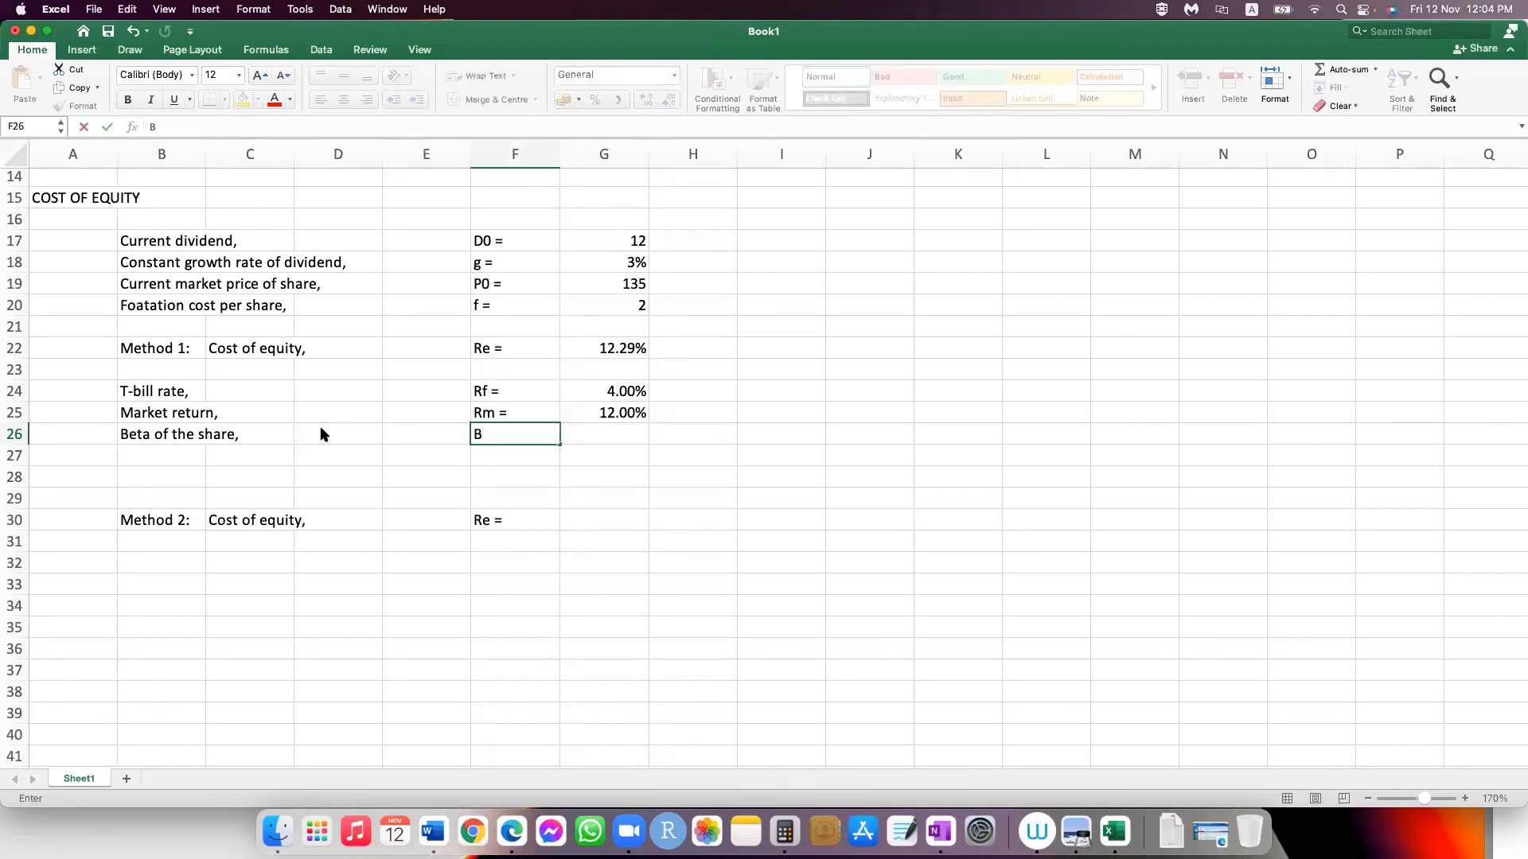
pyautogui.write('e =')
pyautogui.press('Tab')
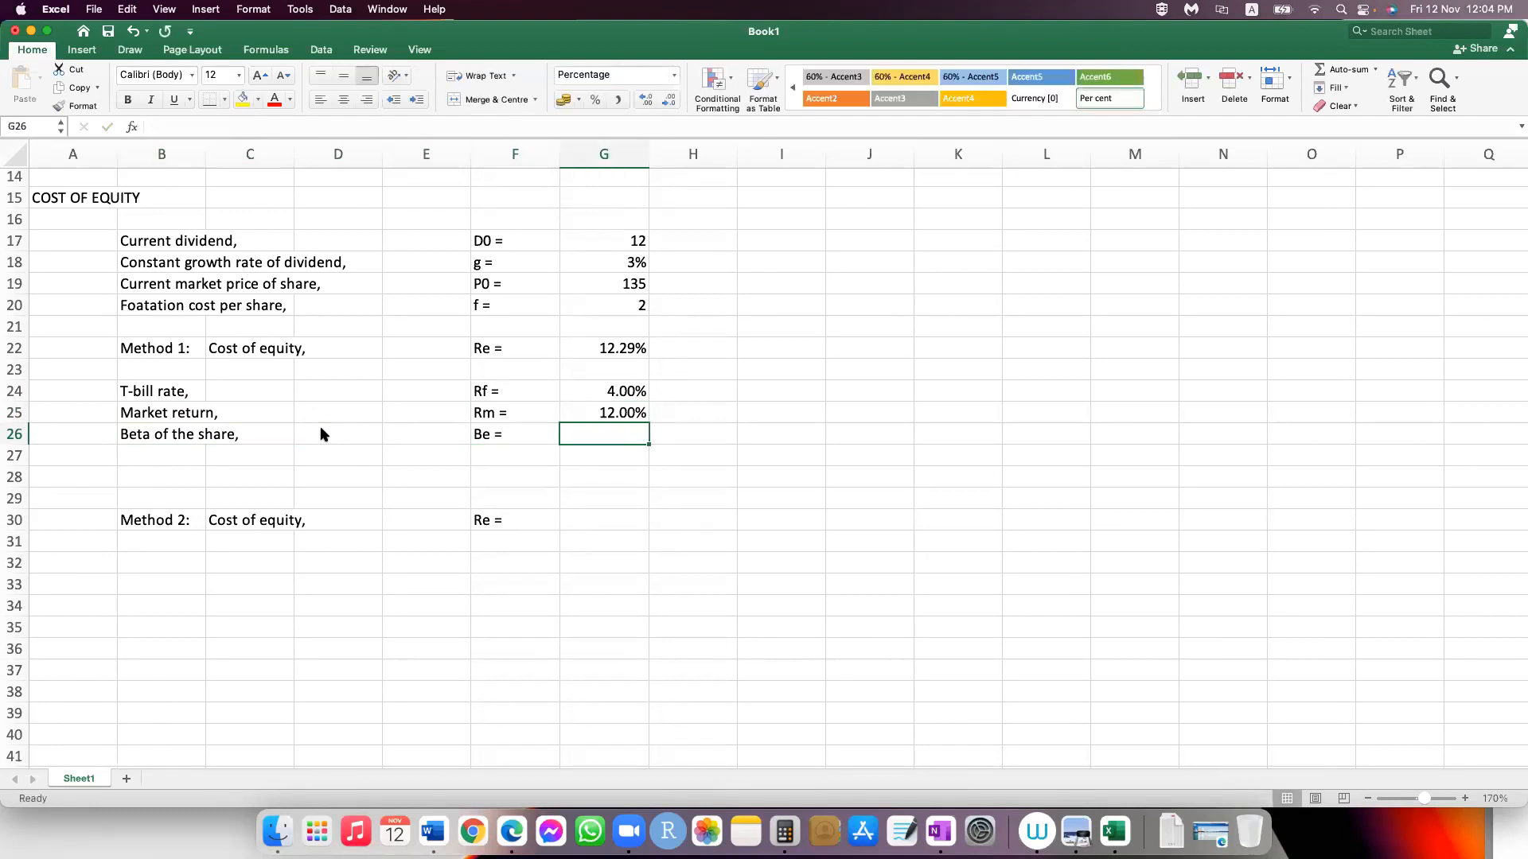
pyautogui.write('1.23')
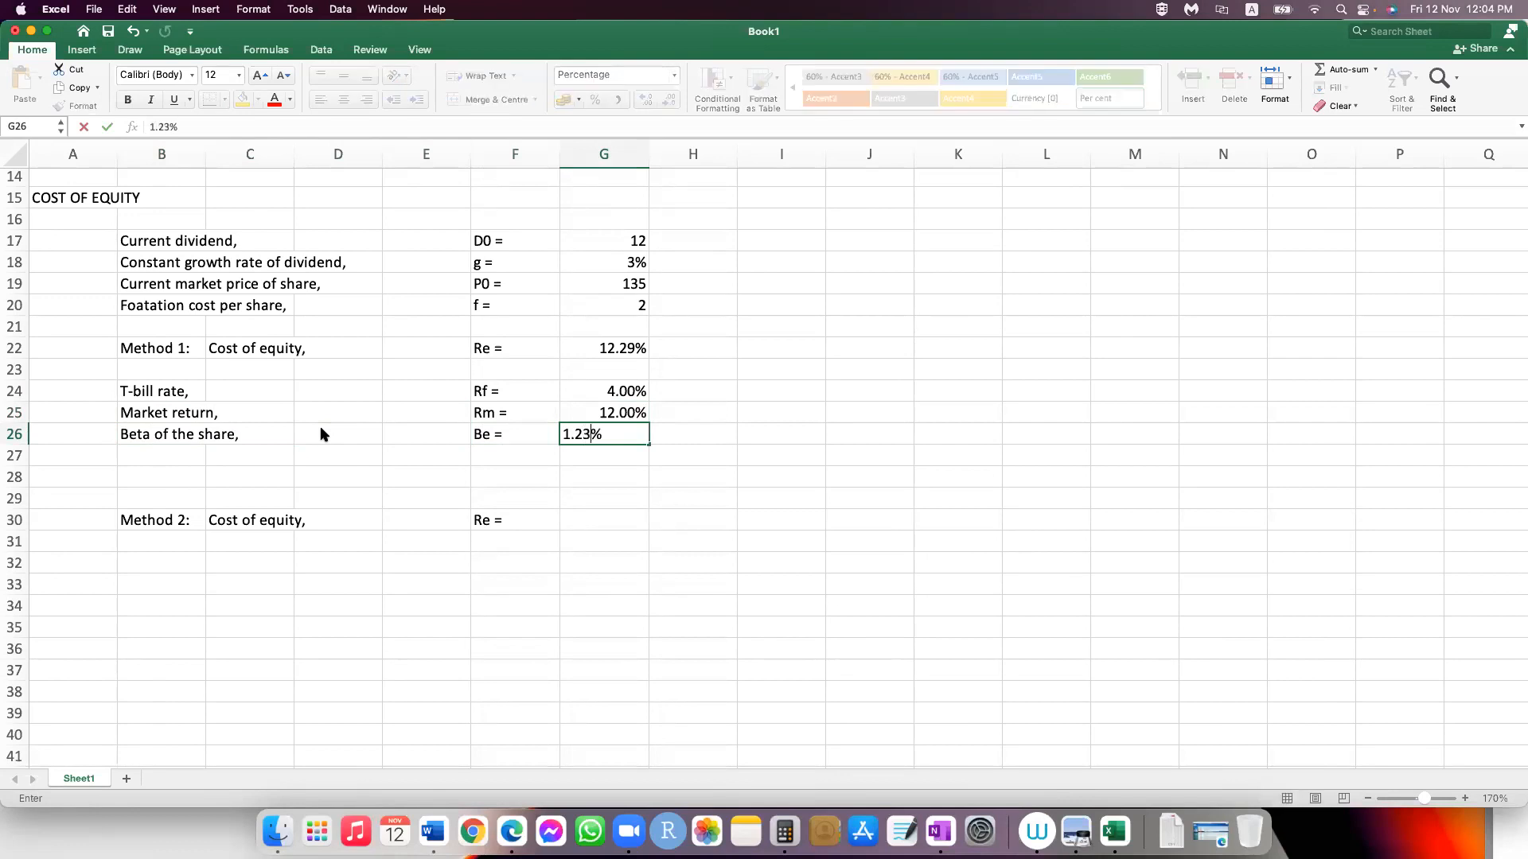
pyautogui.press('Return')
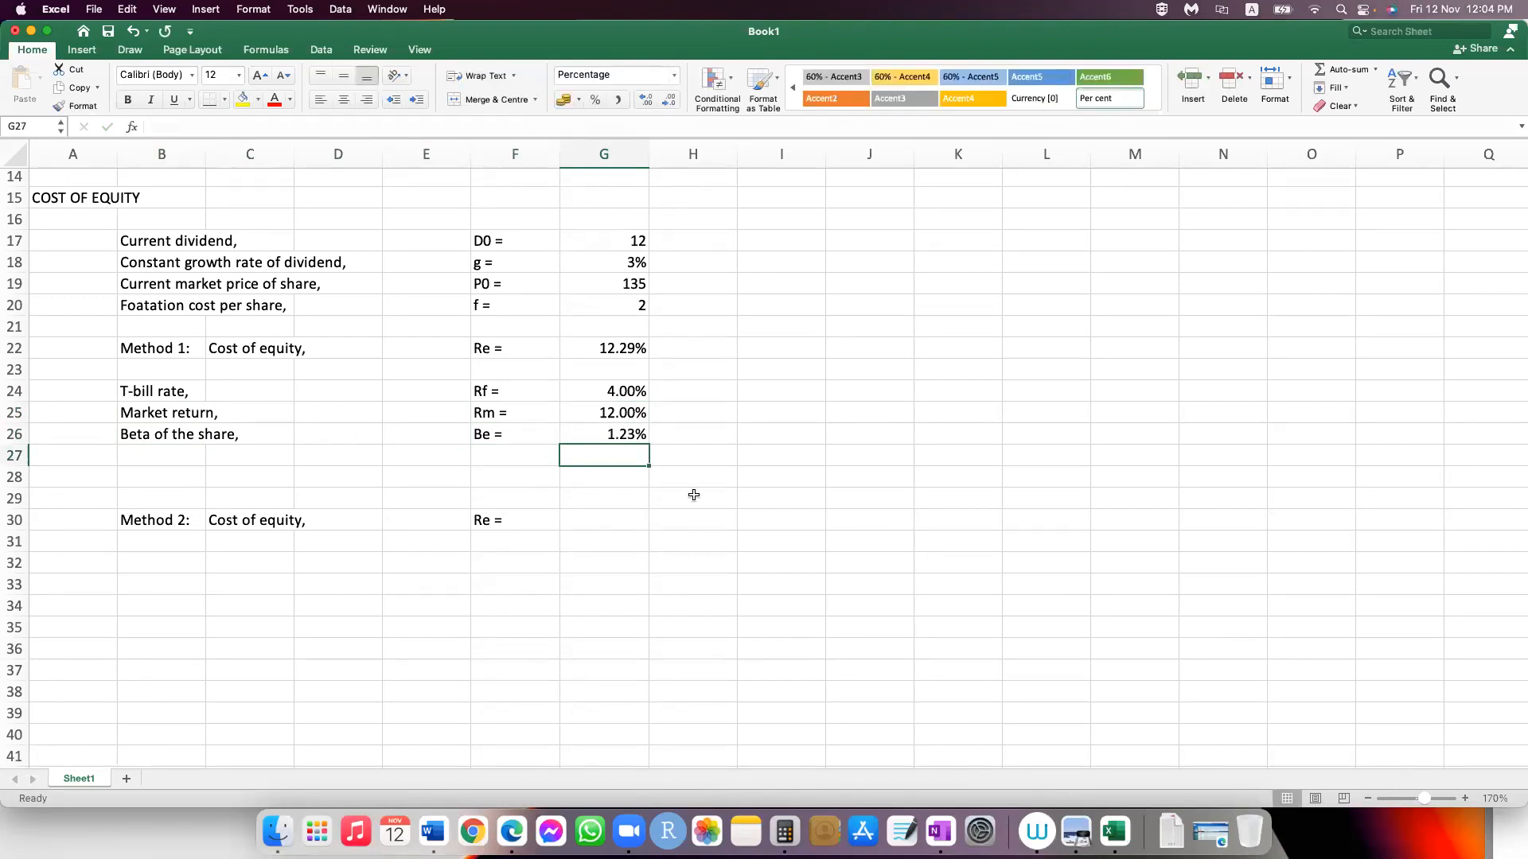
# Step: Change the beta cell G26 to General number format and enter 1.23 as the beta of the share
pyautogui.press('Up')
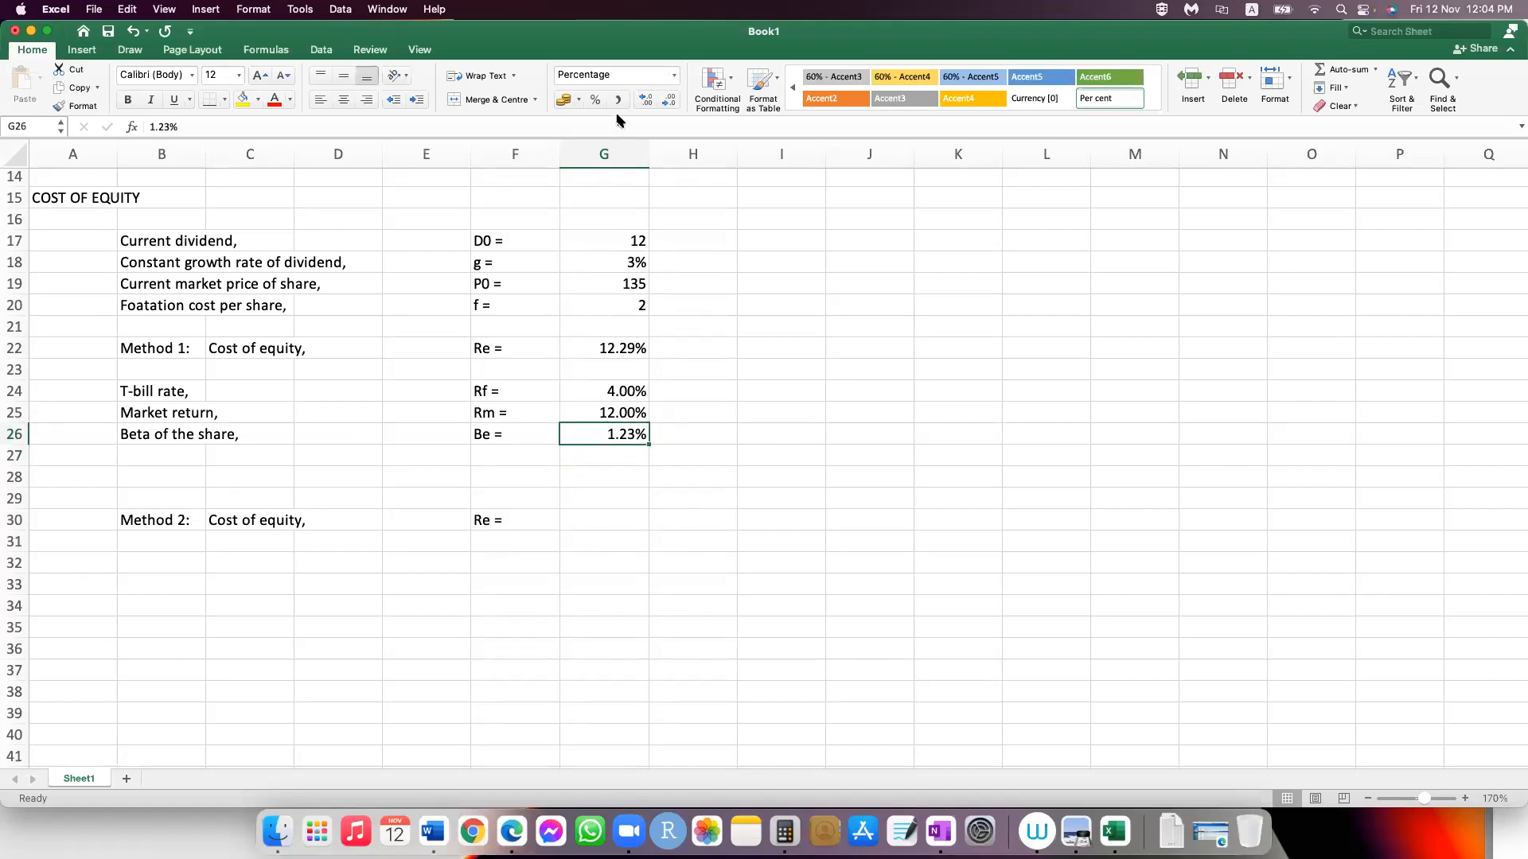
pyautogui.click(674, 75)
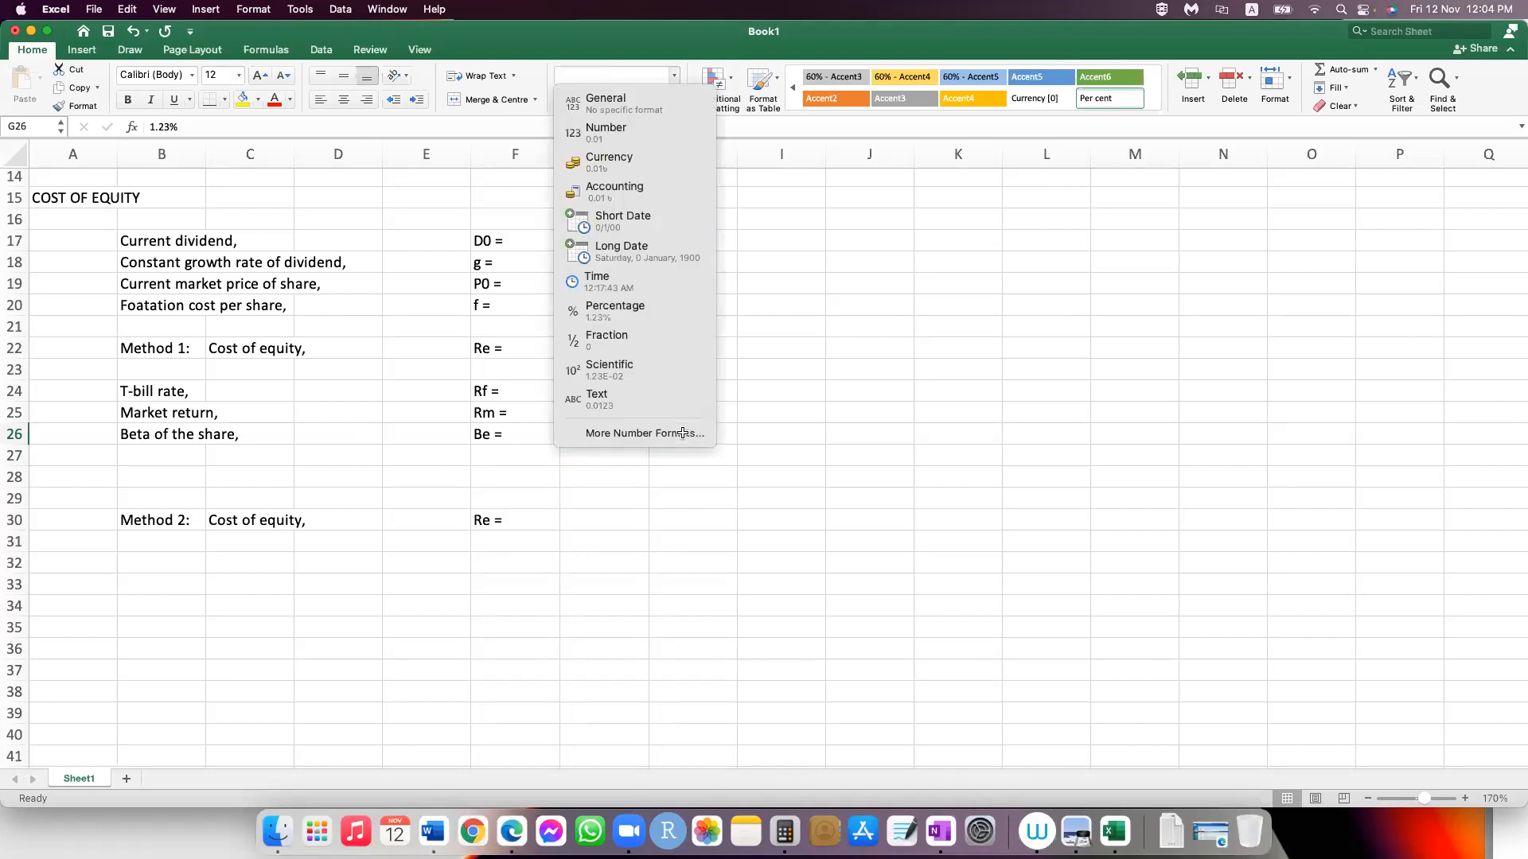
pyautogui.click(620, 103)
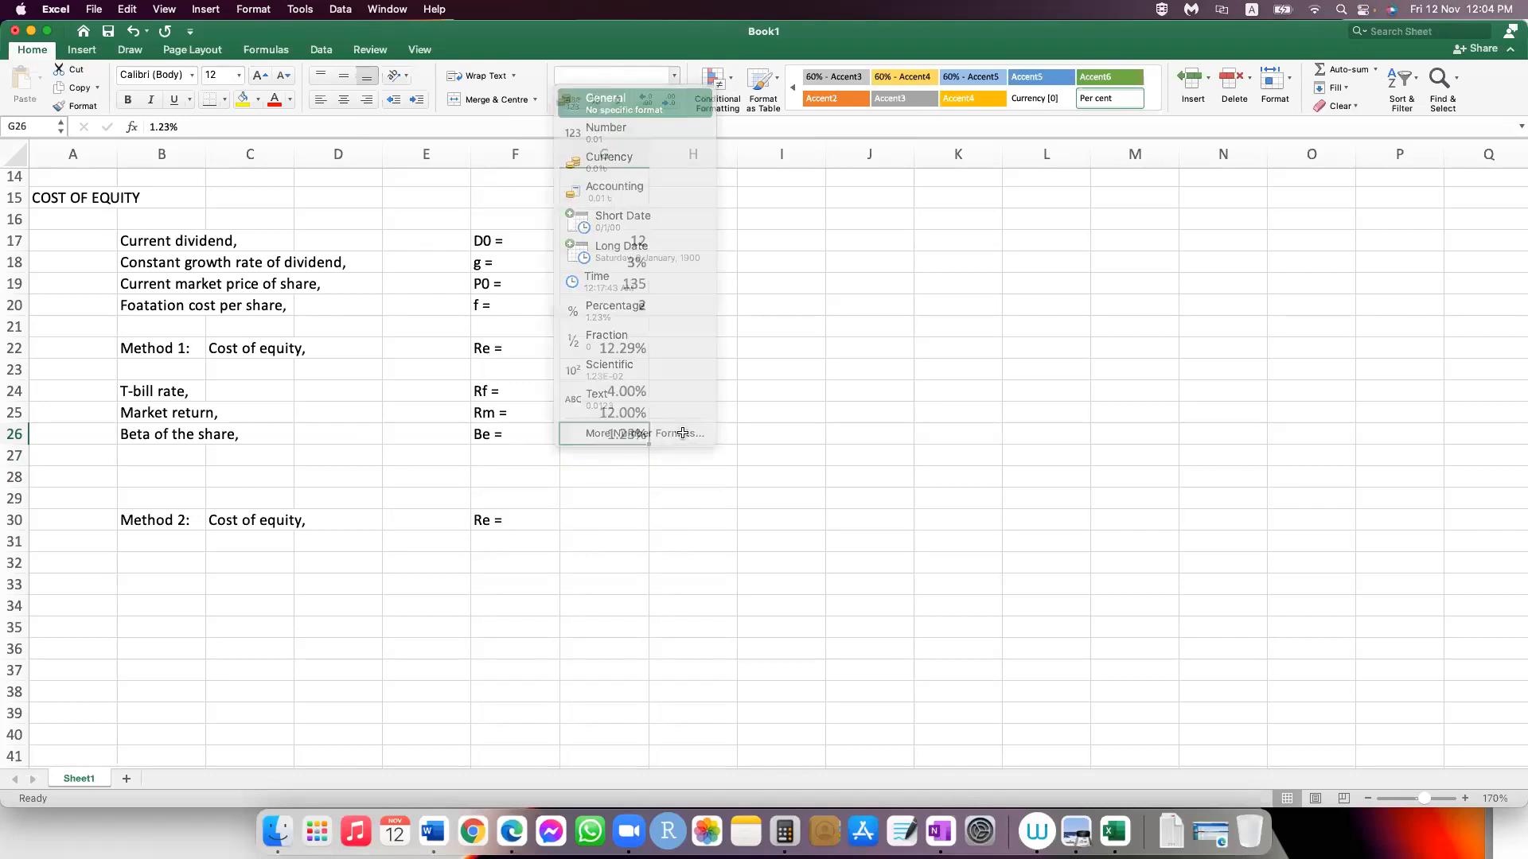
pyautogui.write('1')
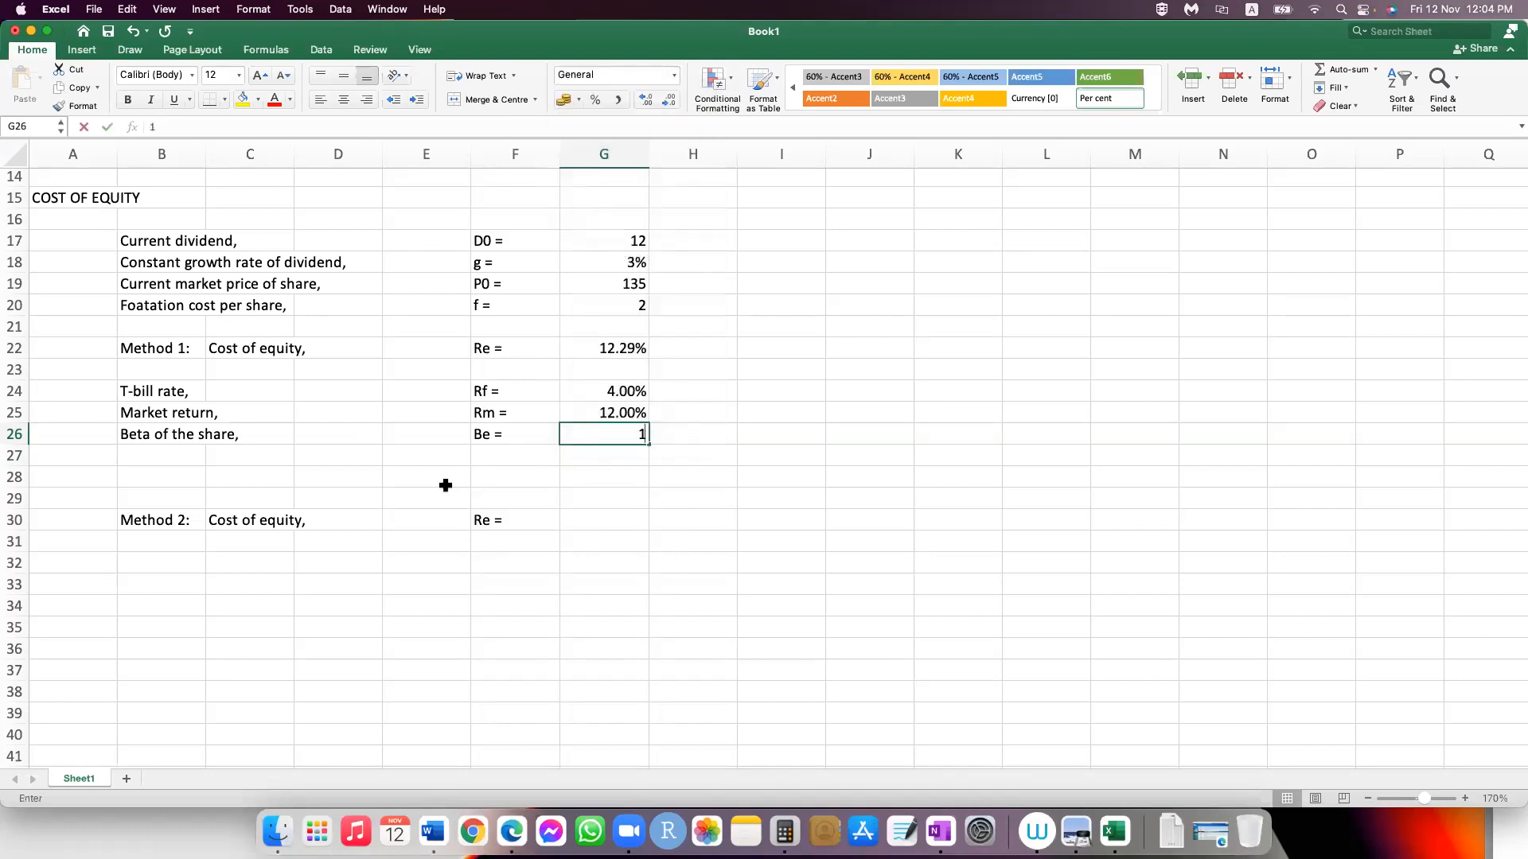
pyautogui.write('.')
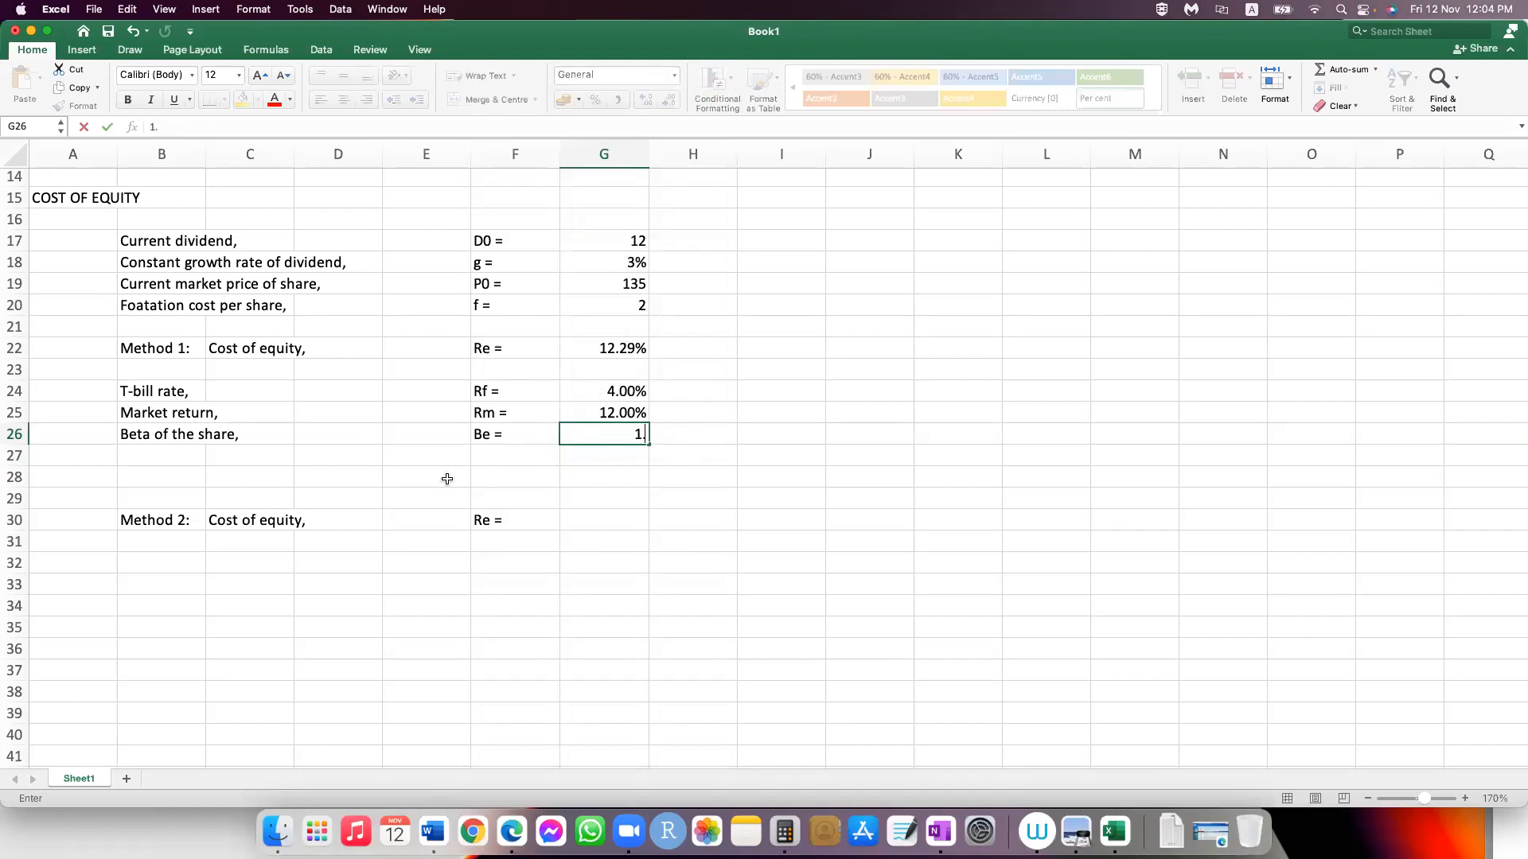
pyautogui.write('23')
pyautogui.press('Return')
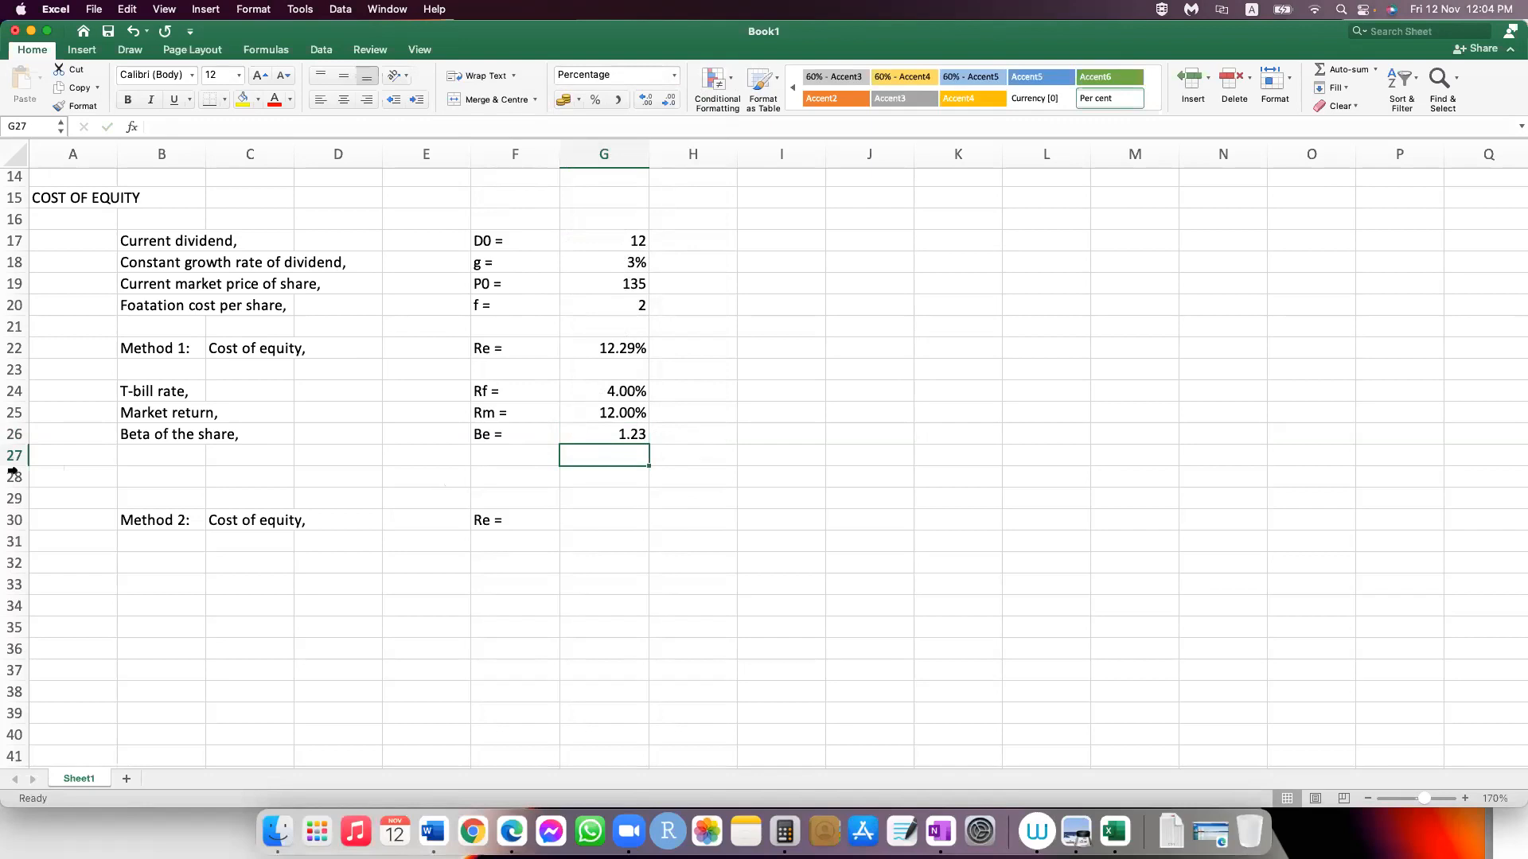
# Step: Delete the empty rows 27 and 28 above the row before the Method 2 line
pyautogui.moveTo(12, 463); pyautogui.dragTo(14, 479)
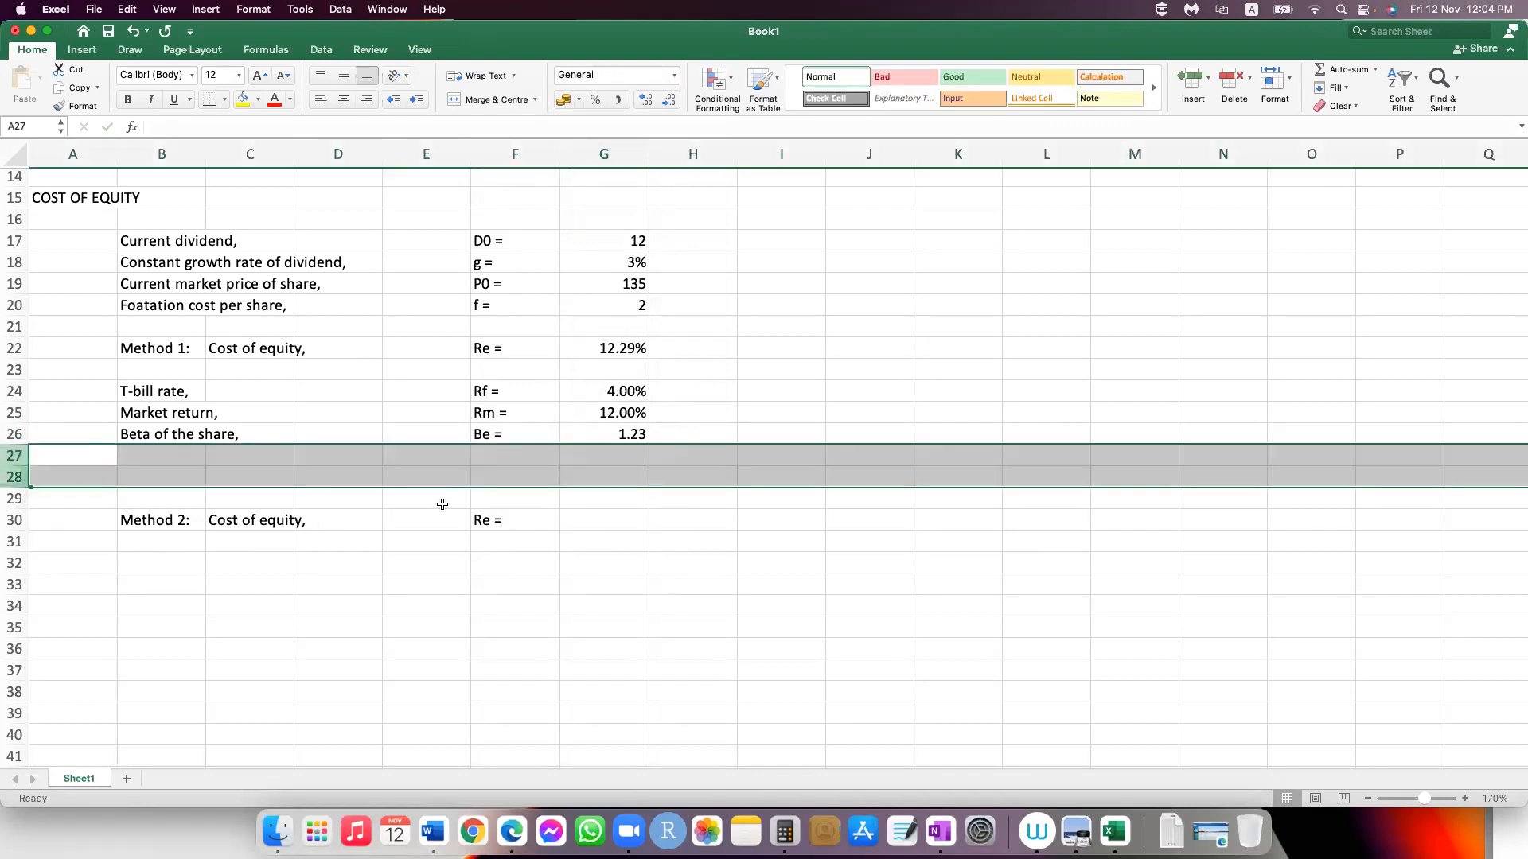
pyautogui.rightClick(12, 471)
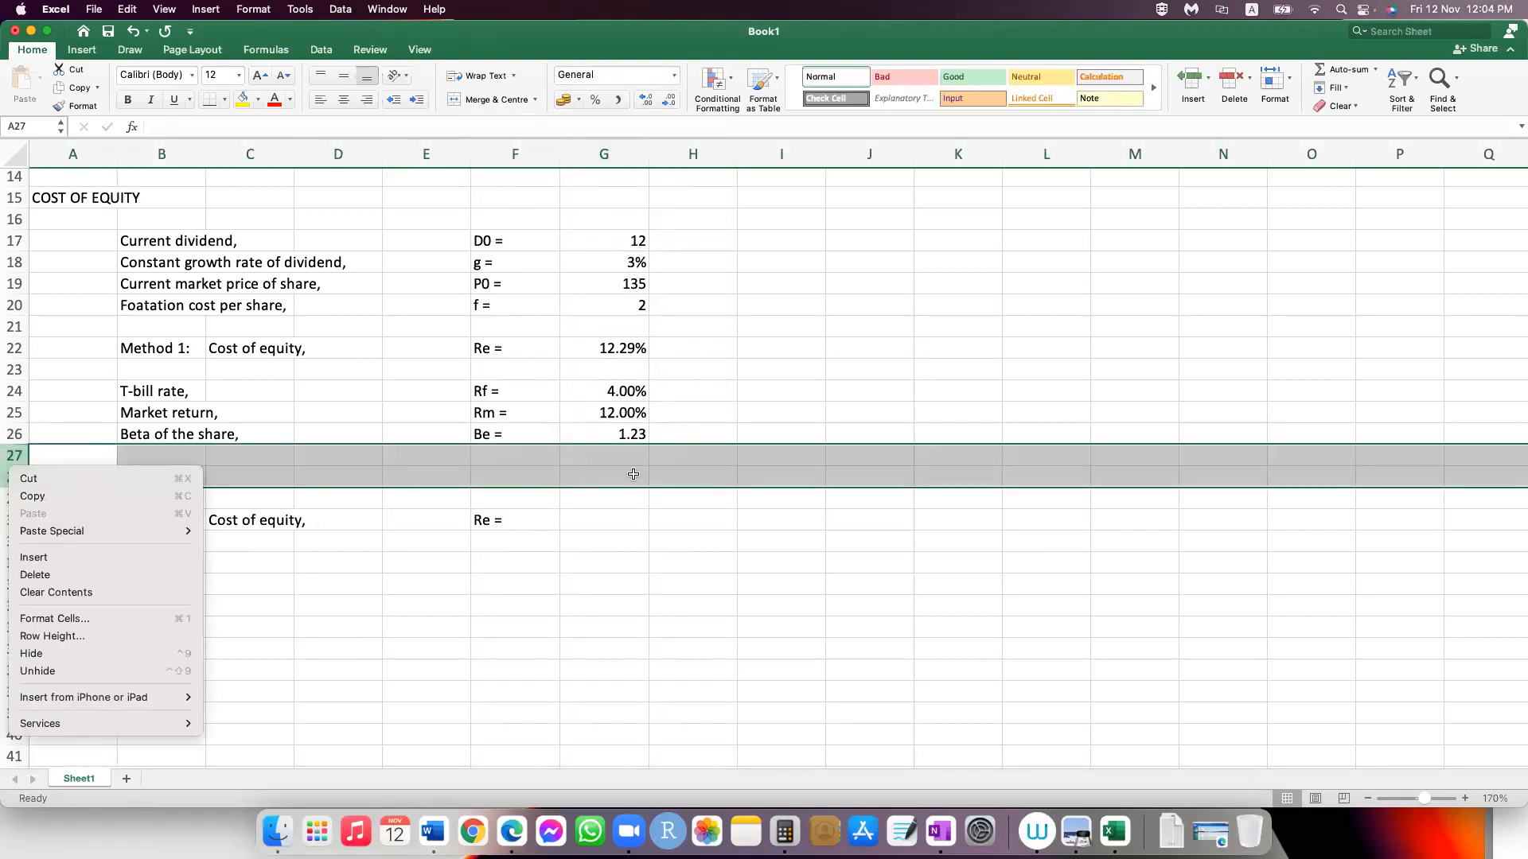
pyautogui.click(35, 575)
# Step: Calculate the Method 2 cost of equity in G28 with =G24+(G25-G24)*G26 and show it with two decimal places
pyautogui.click(633, 474)
pyautogui.write('=')
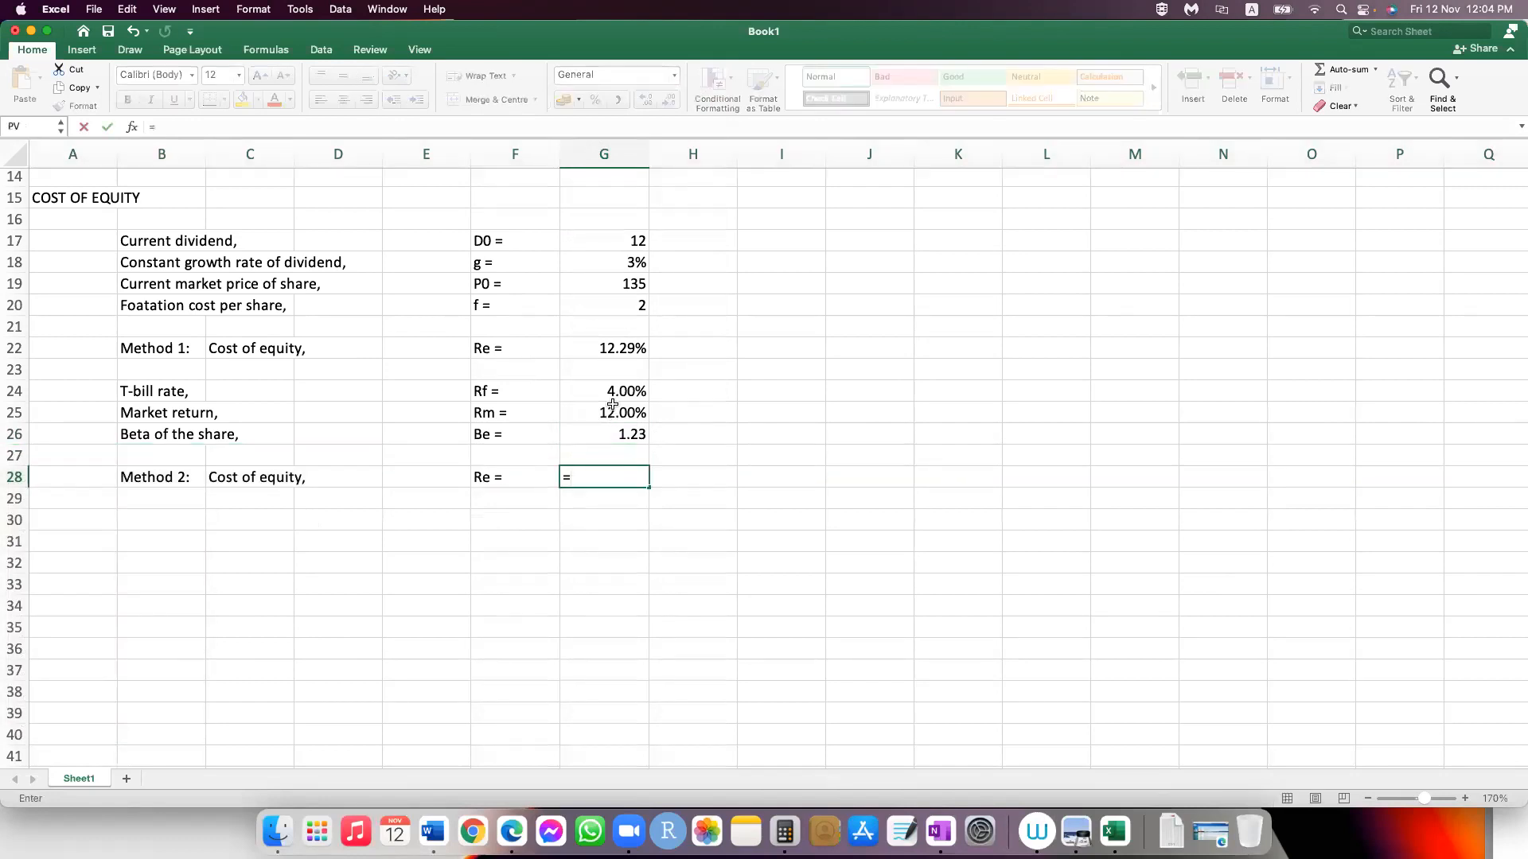
pyautogui.press('Up')
pyautogui.press('Up')
pyautogui.press('Up')
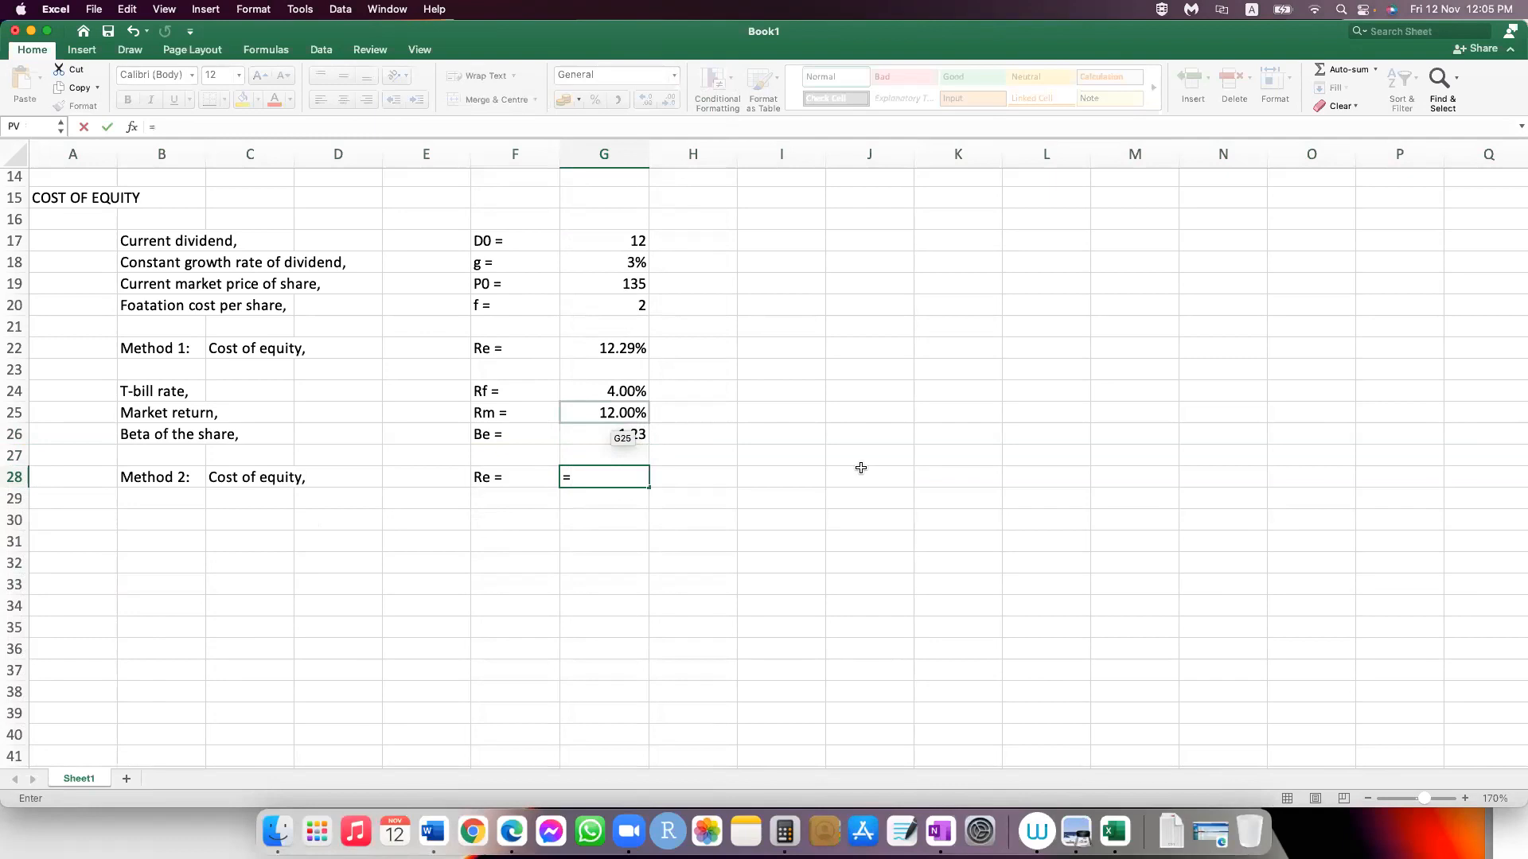
pyautogui.press('Up')
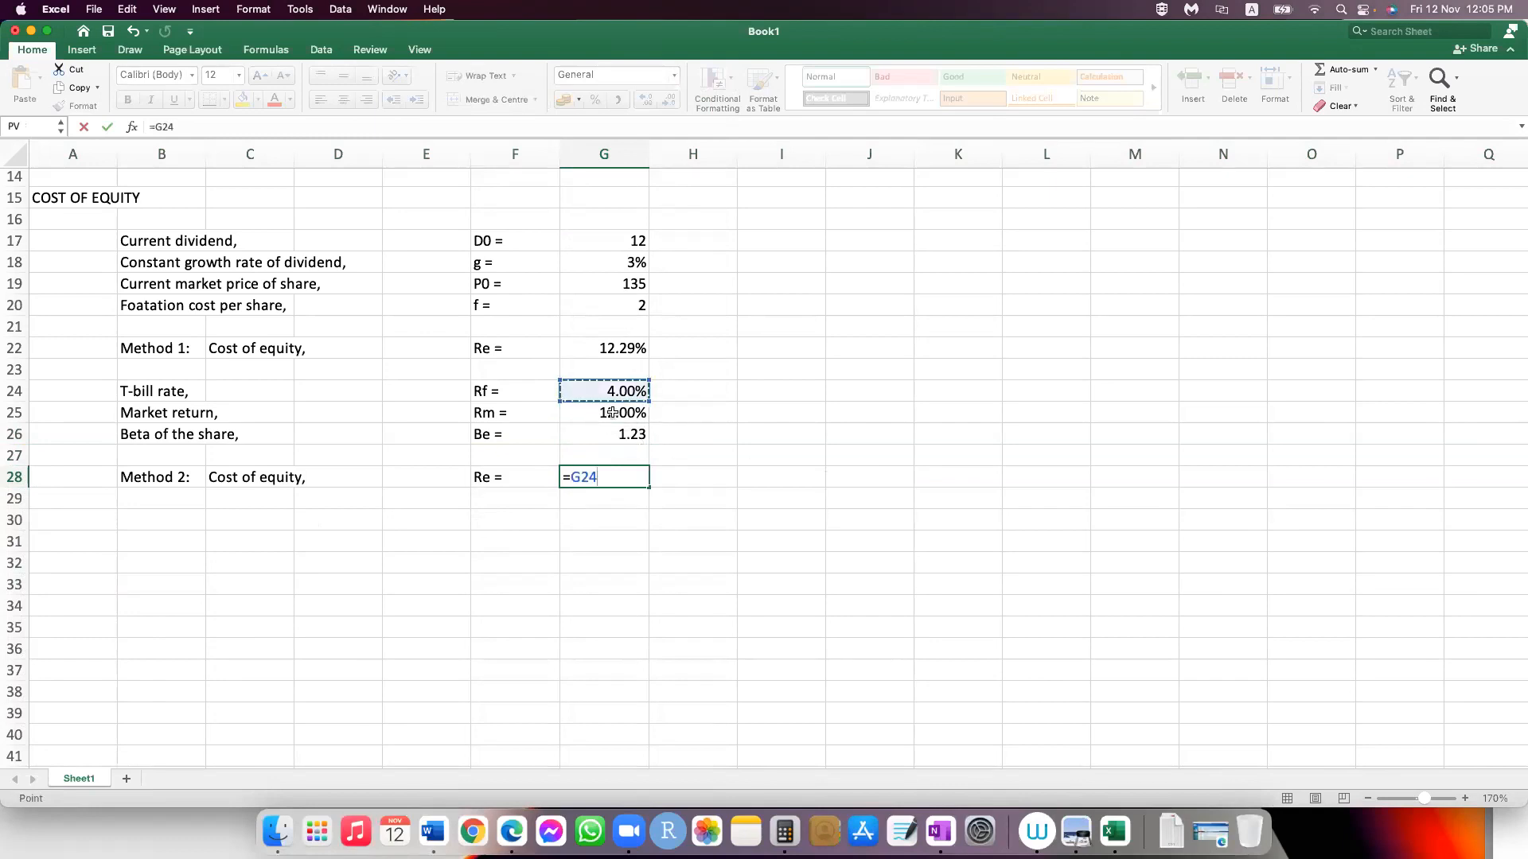
pyautogui.write('+(')
pyautogui.press('Up')
pyautogui.press('Up')
pyautogui.press('Up')
pyautogui.write('-')
pyautogui.click(613, 391)
pyautogui.write(')*')
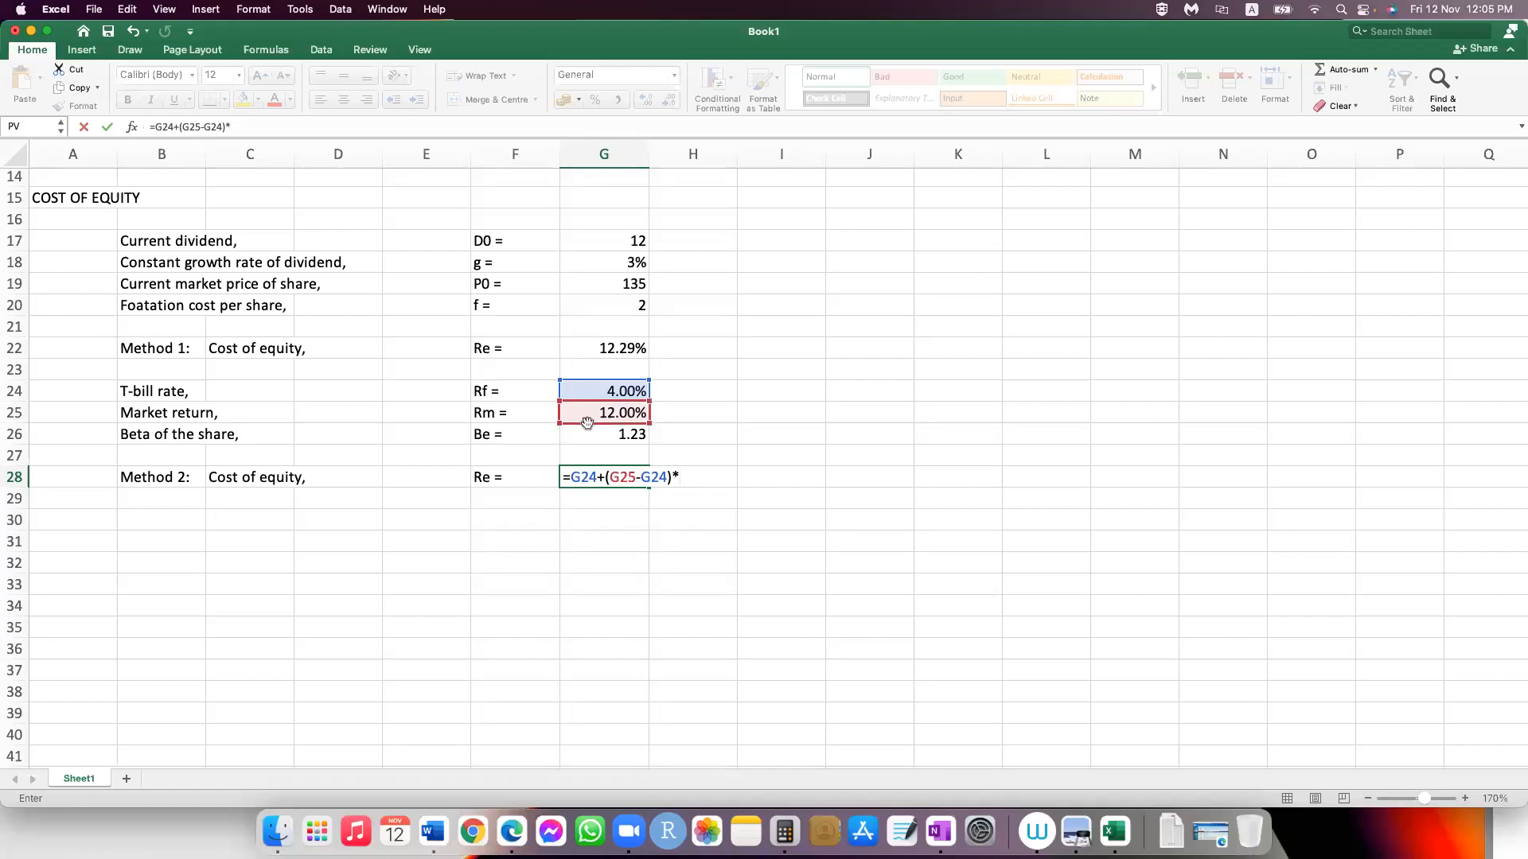
pyautogui.click(623, 438)
pyautogui.press('Return')
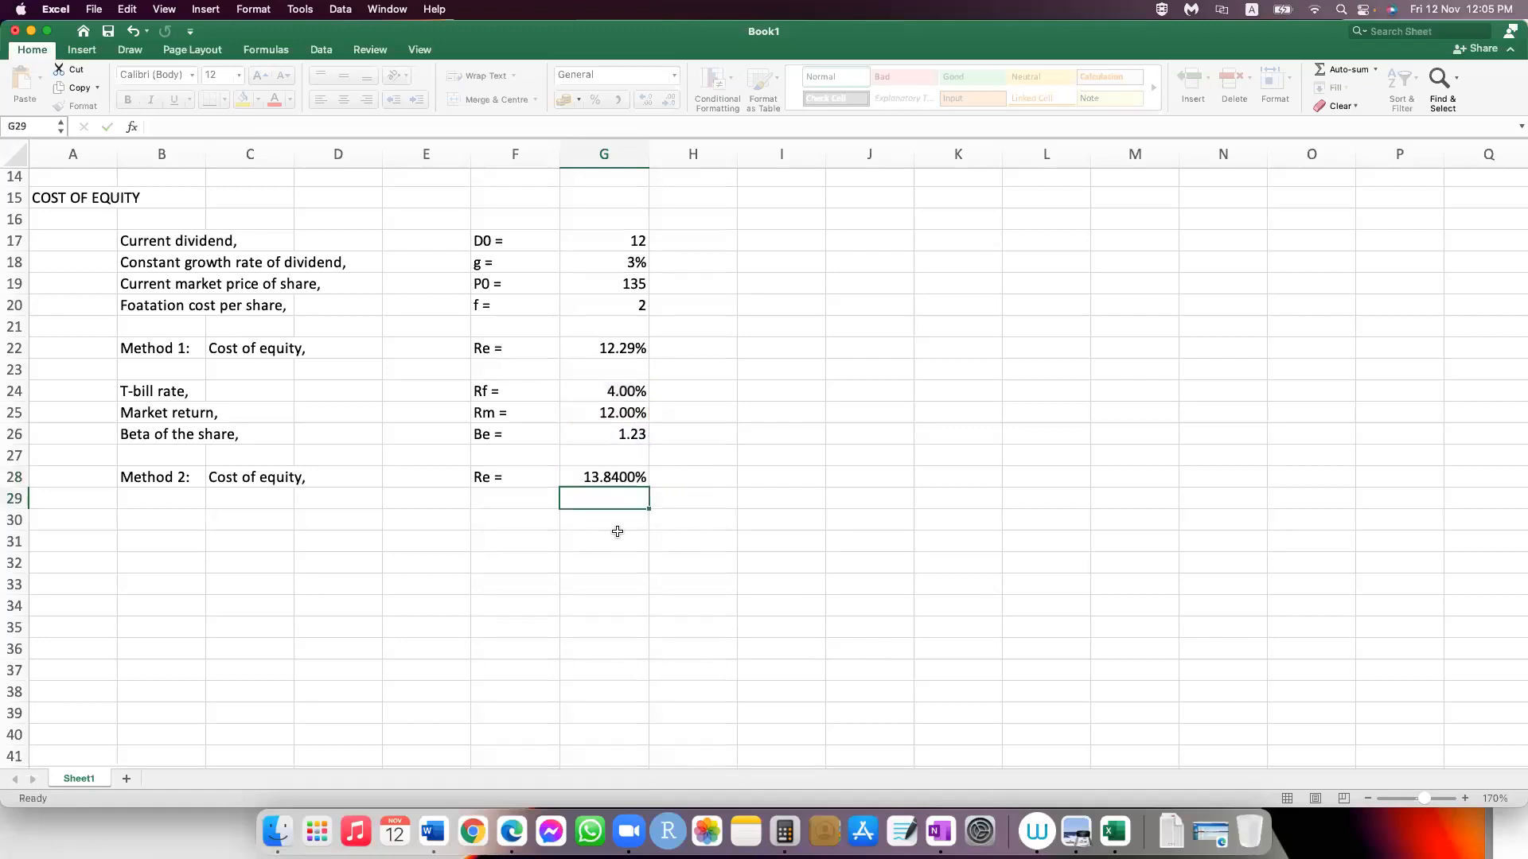
pyautogui.click(614, 477)
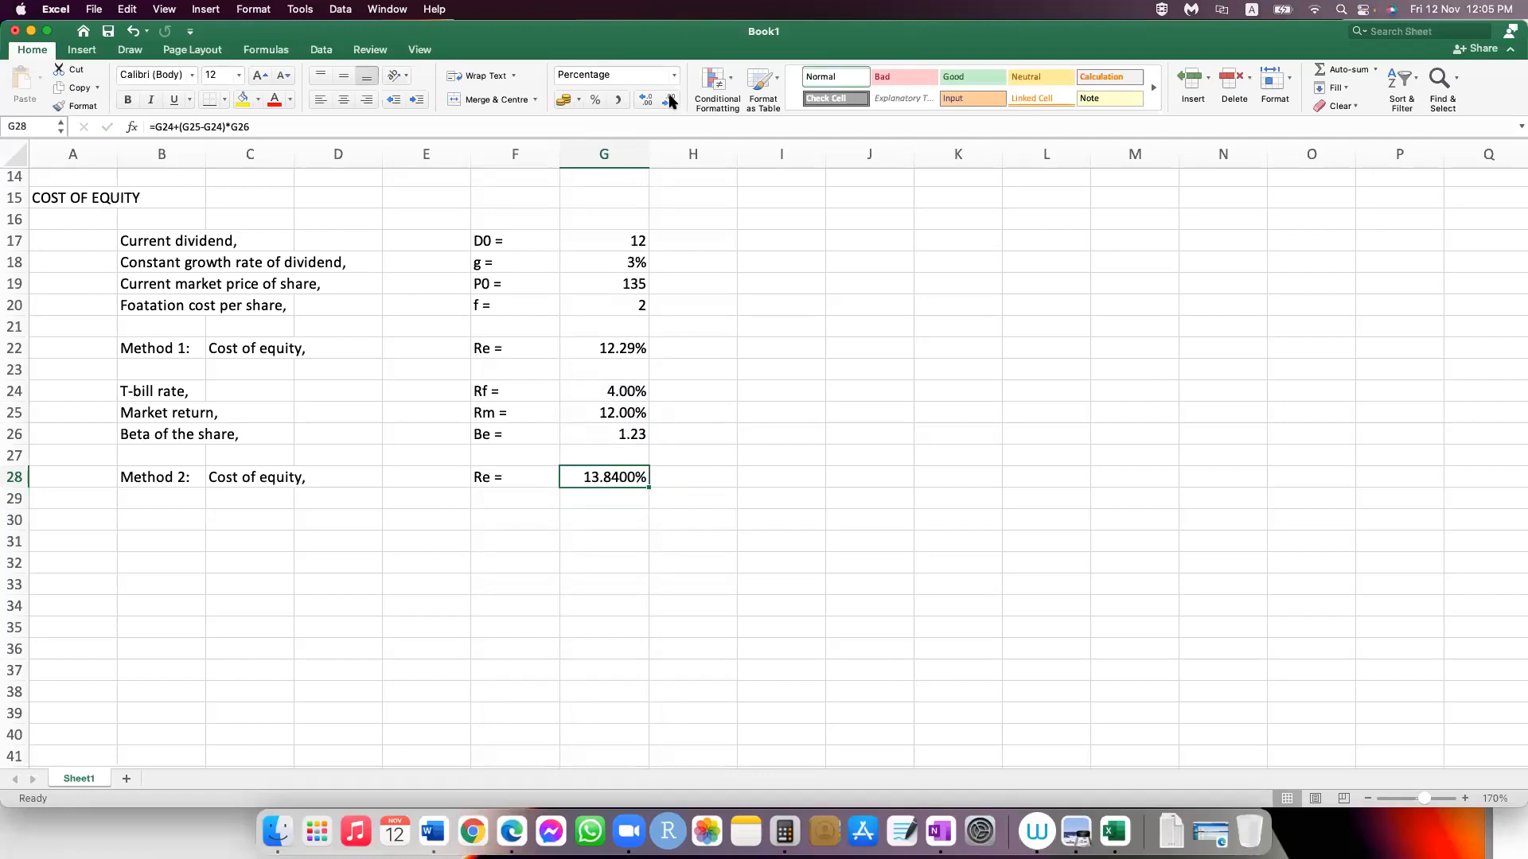
pyautogui.click(670, 99)
pyautogui.click(670, 99)
# Step: Label cell B30 "Cost of equity," two rows below the Method 2 line
pyautogui.press('Down')
pyautogui.press('Down')
pyautogui.press('Left')
pyautogui.press('Left')
pyautogui.press('Left')
pyautogui.press('Left')
pyautogui.press('Left')
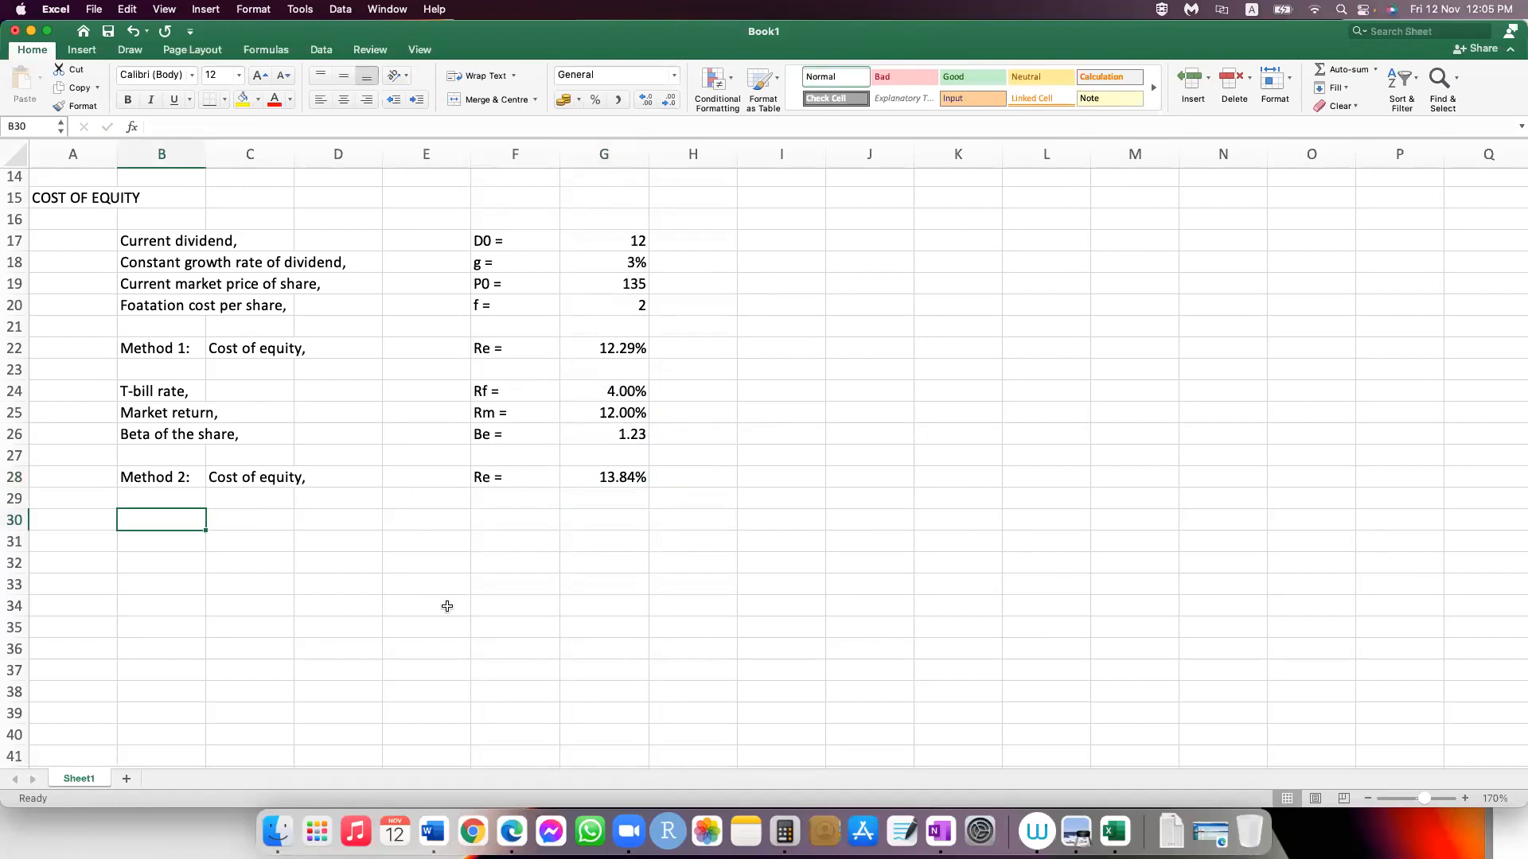
pyautogui.write('Cost of ')
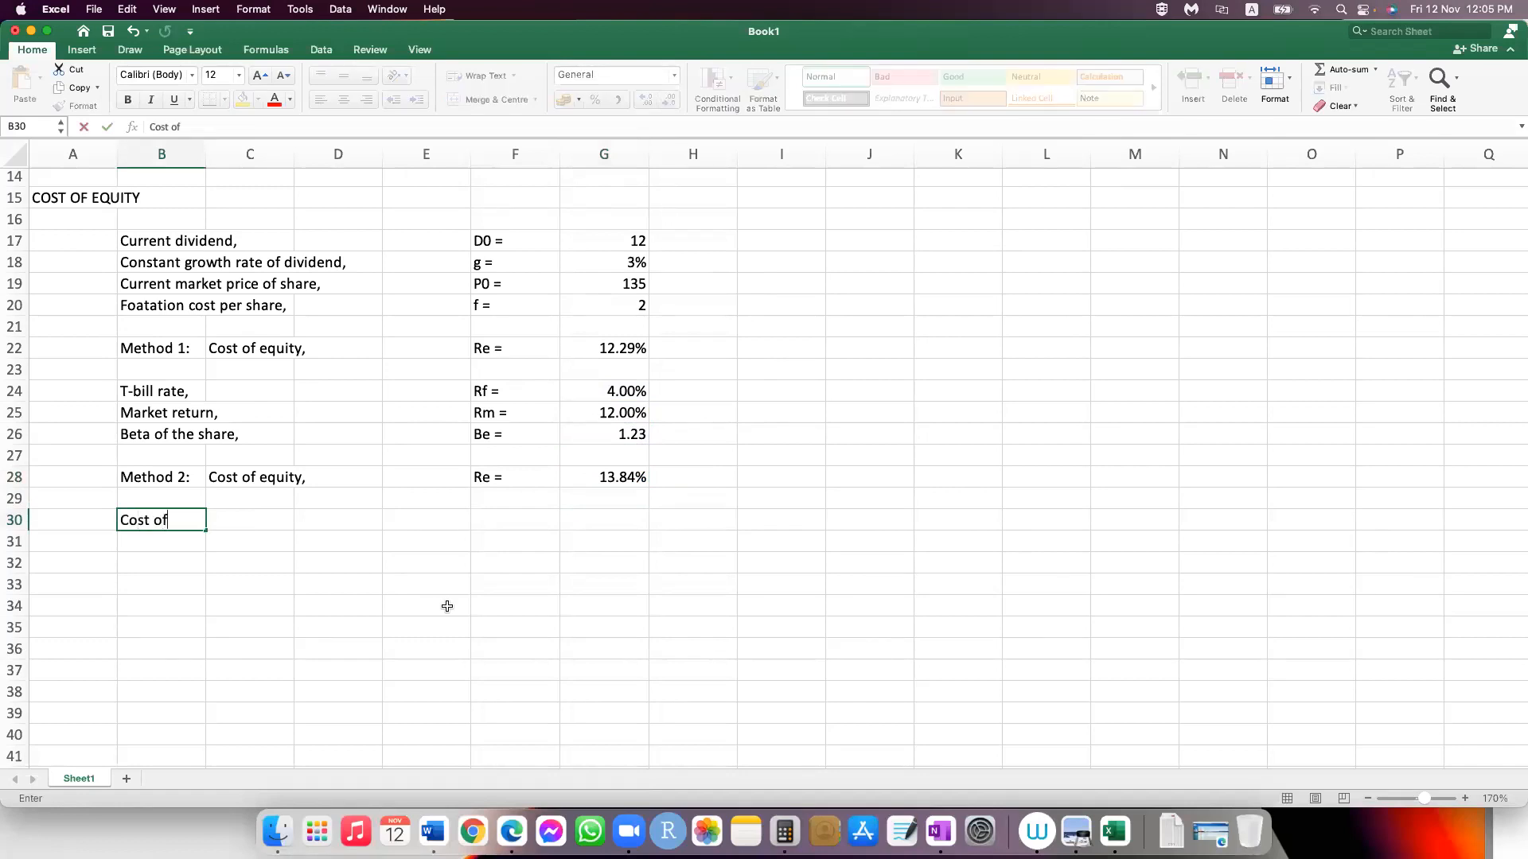
pyautogui.write('equity,')
# Step: Enter the symbol "Re =" in D30 beside the final cost of equity label
pyautogui.press('Tab')
pyautogui.press('Tab')
pyautogui.write('R')
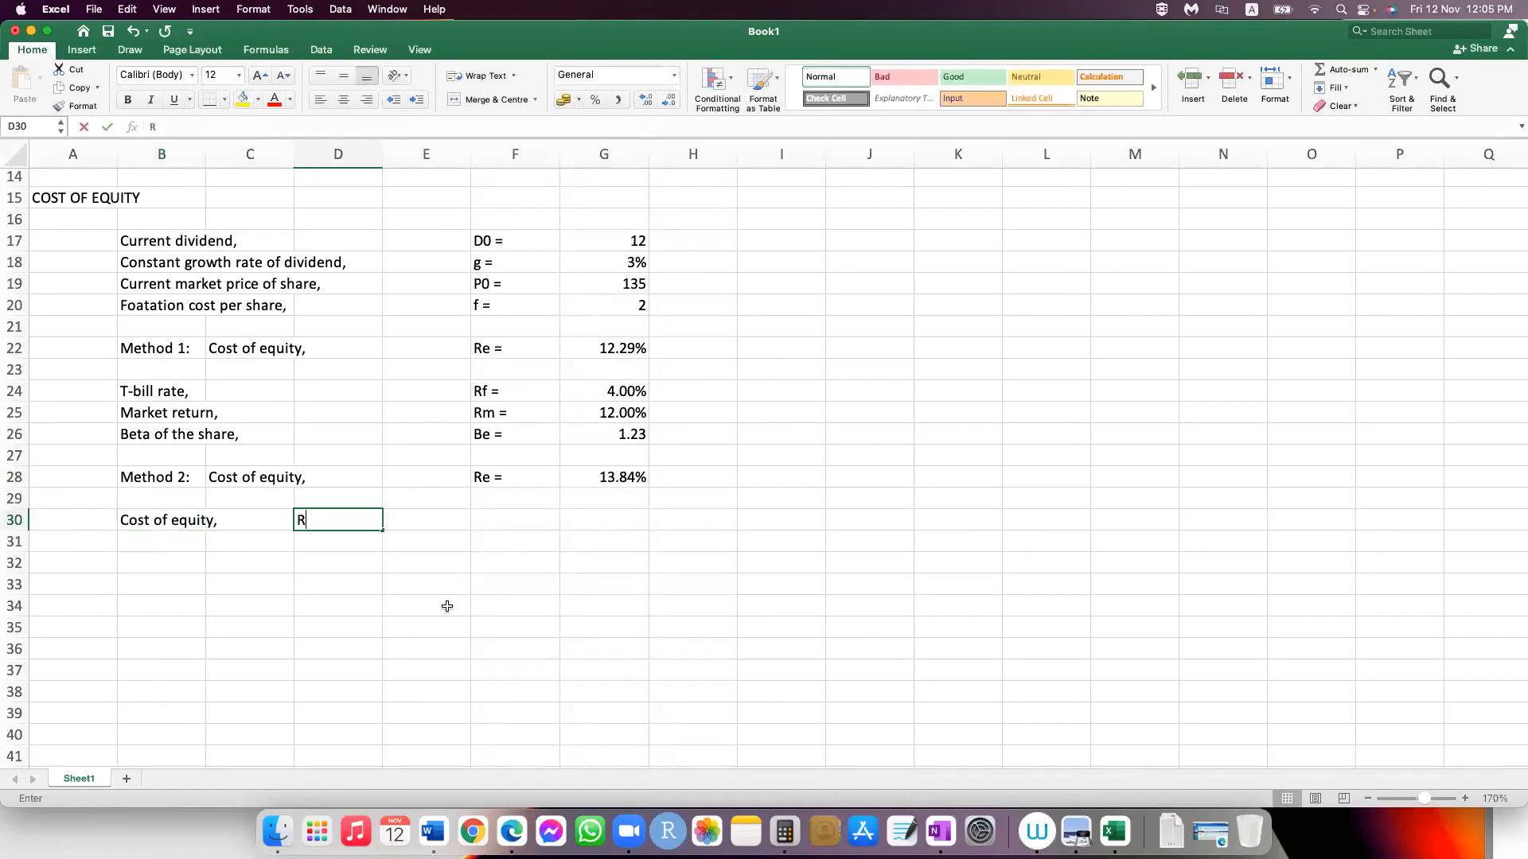
pyautogui.write('e =')
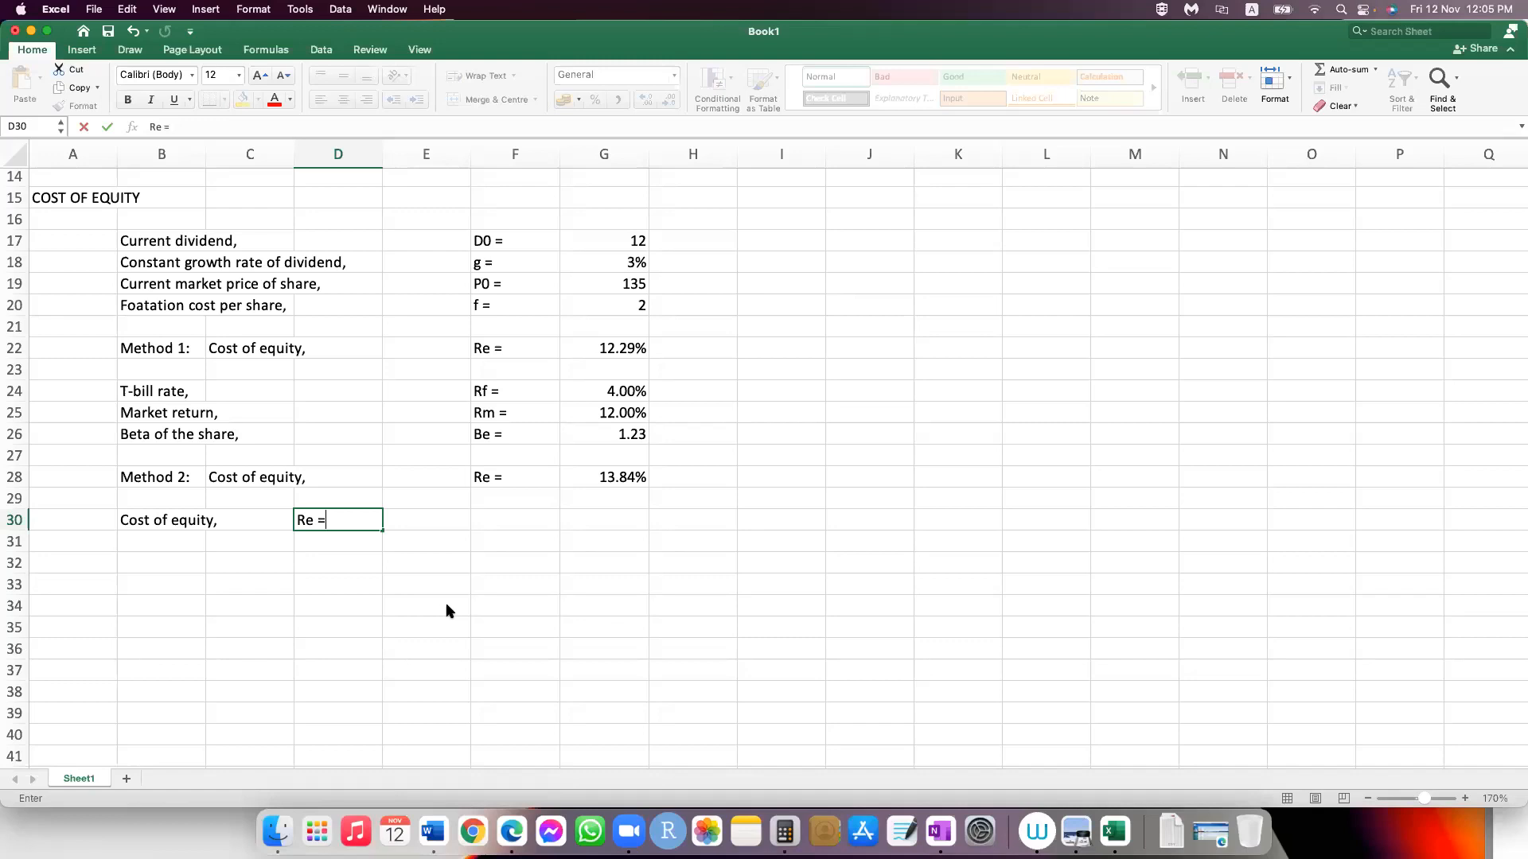
# Step: Average the Method 1 and Method 2 costs of equity in E30 with =AVERAGE(G22,G28)
pyautogui.press('Tab')
pyautogui.write('=aver')
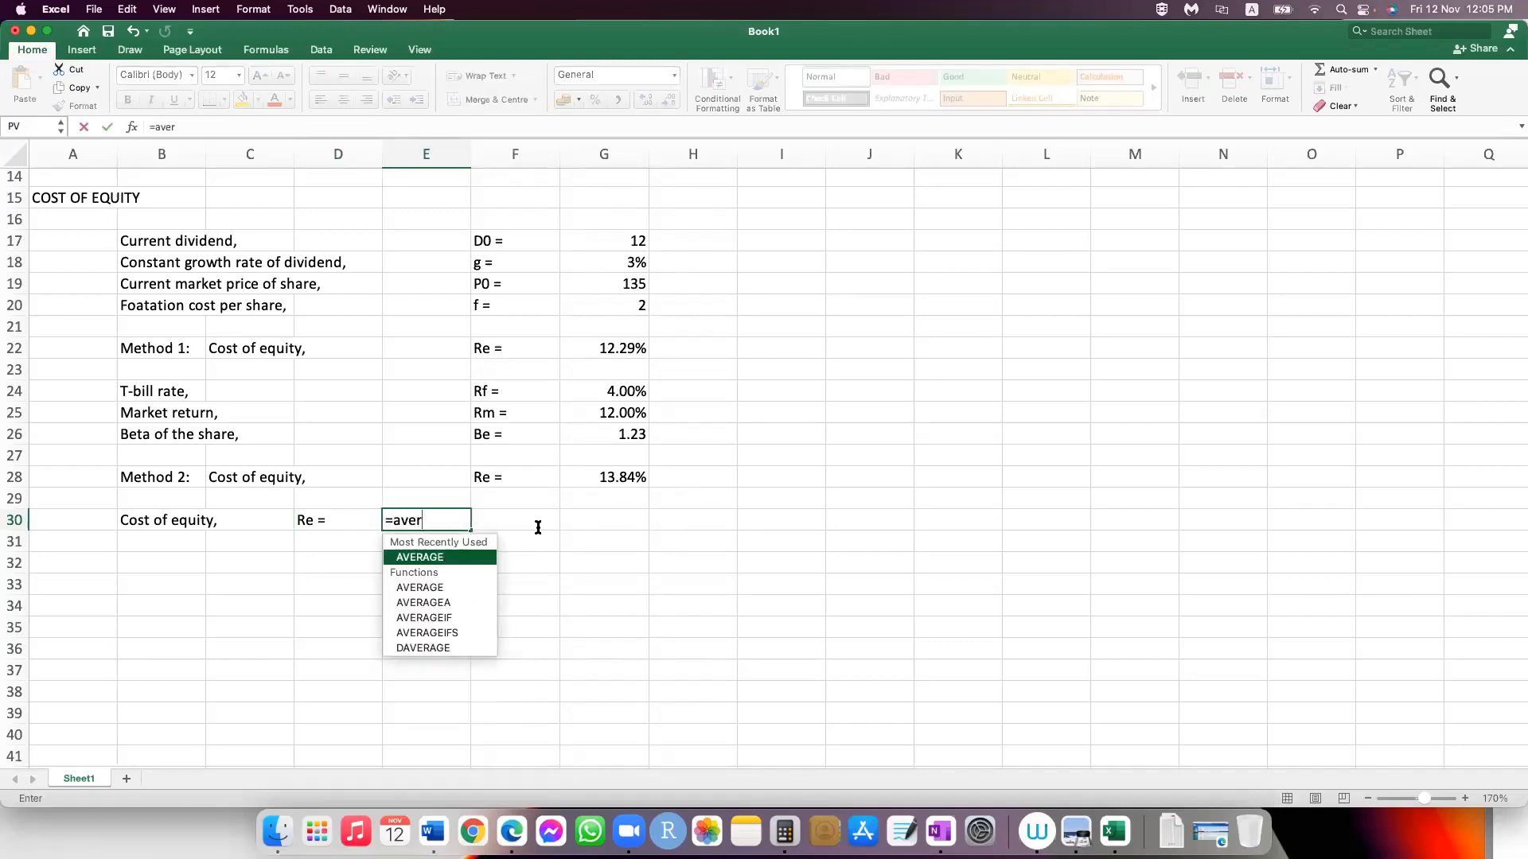
pyautogui.press('Tab')
pyautogui.press('Down')
pyautogui.press('Down')
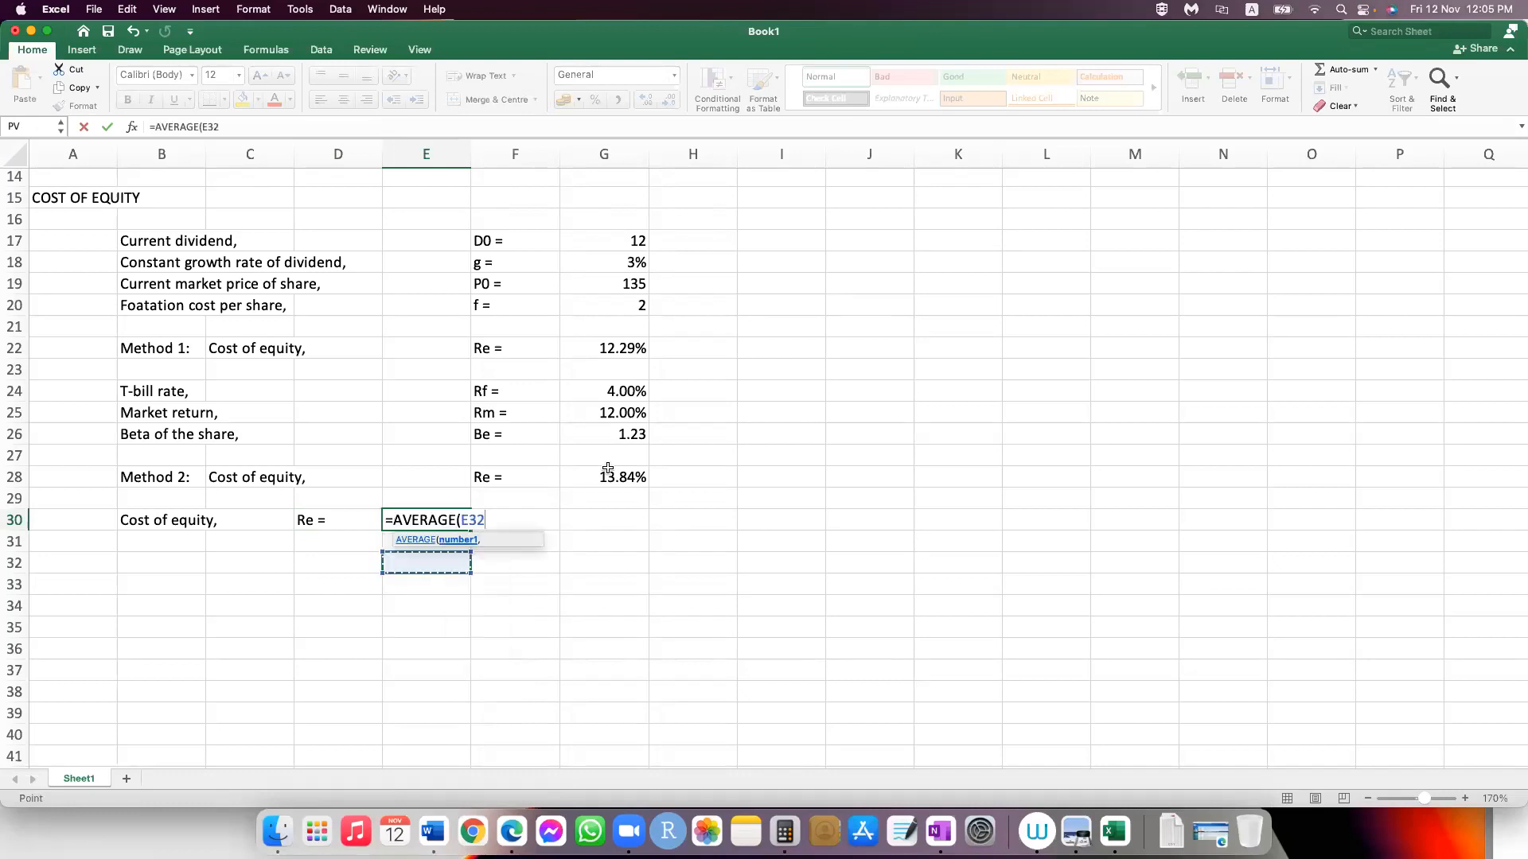
pyautogui.press('BackSpace')
pyautogui.press('BackSpace')
pyautogui.press('BackSpace')
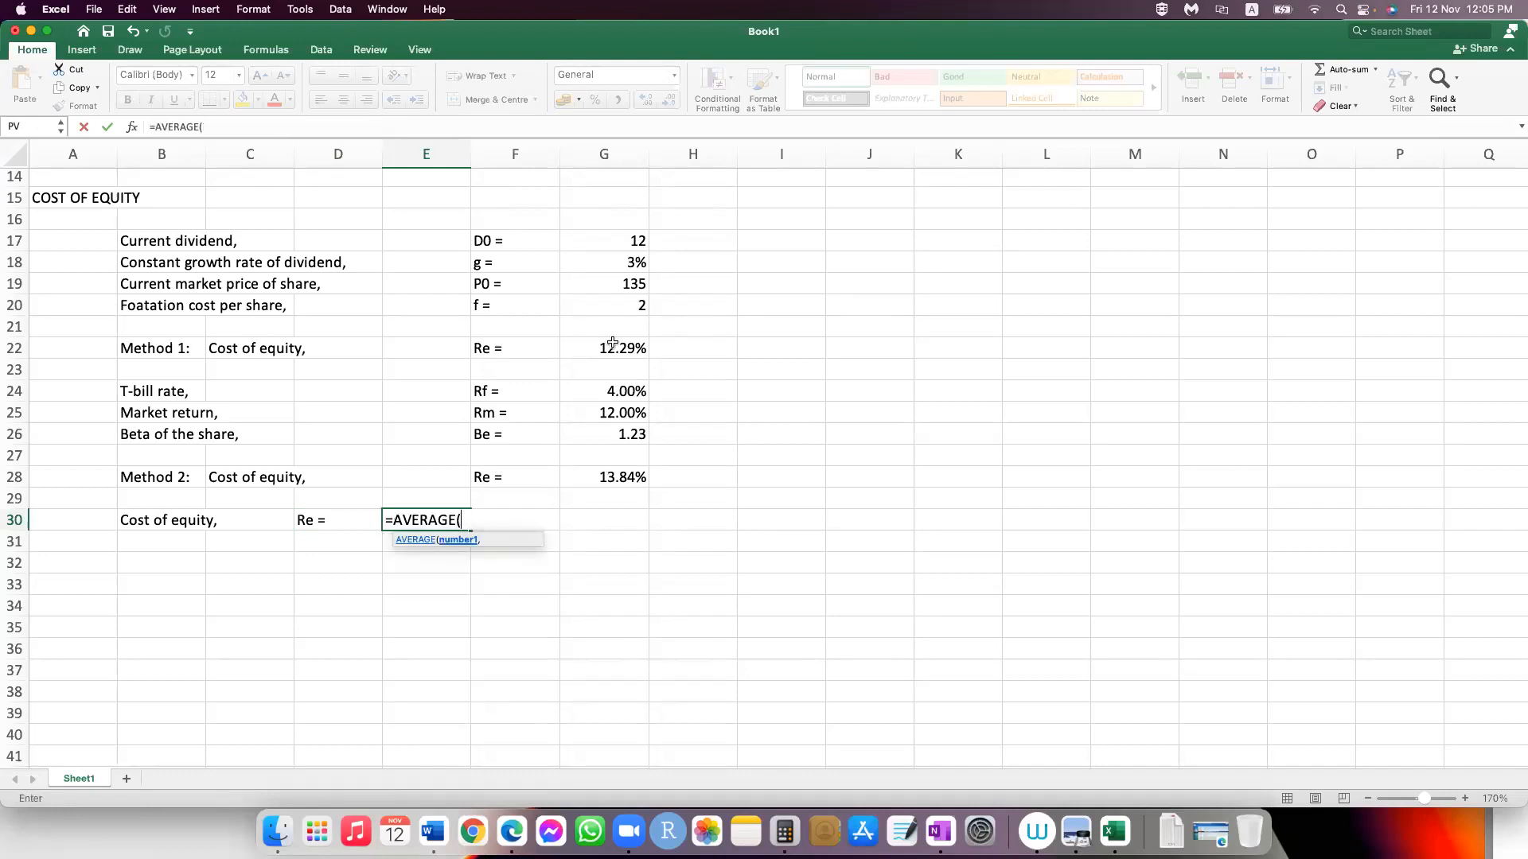
pyautogui.click(612, 343)
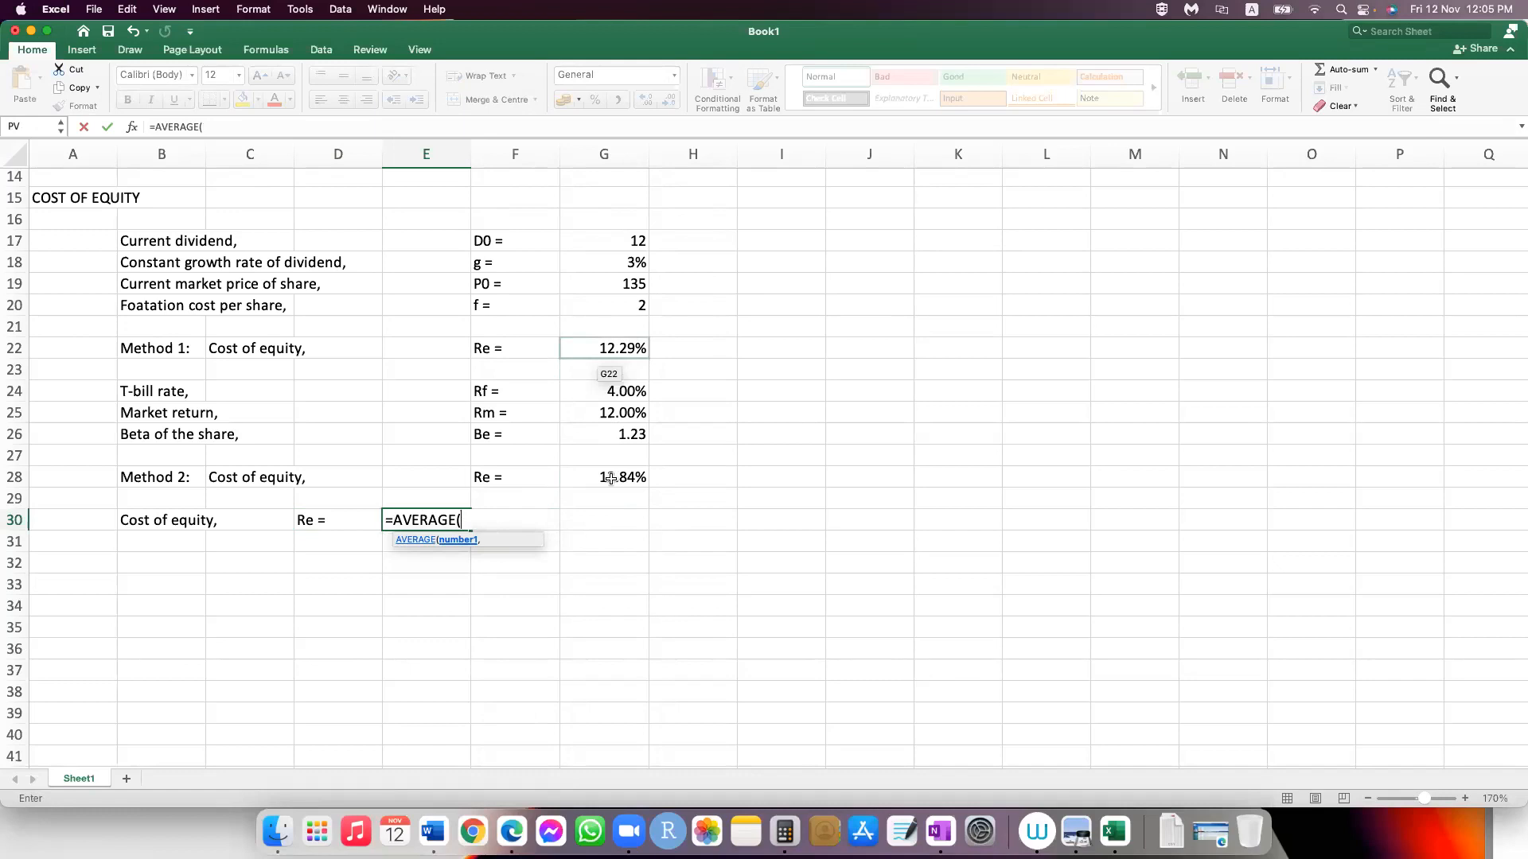
pyautogui.write(',')
pyautogui.click(610, 478)
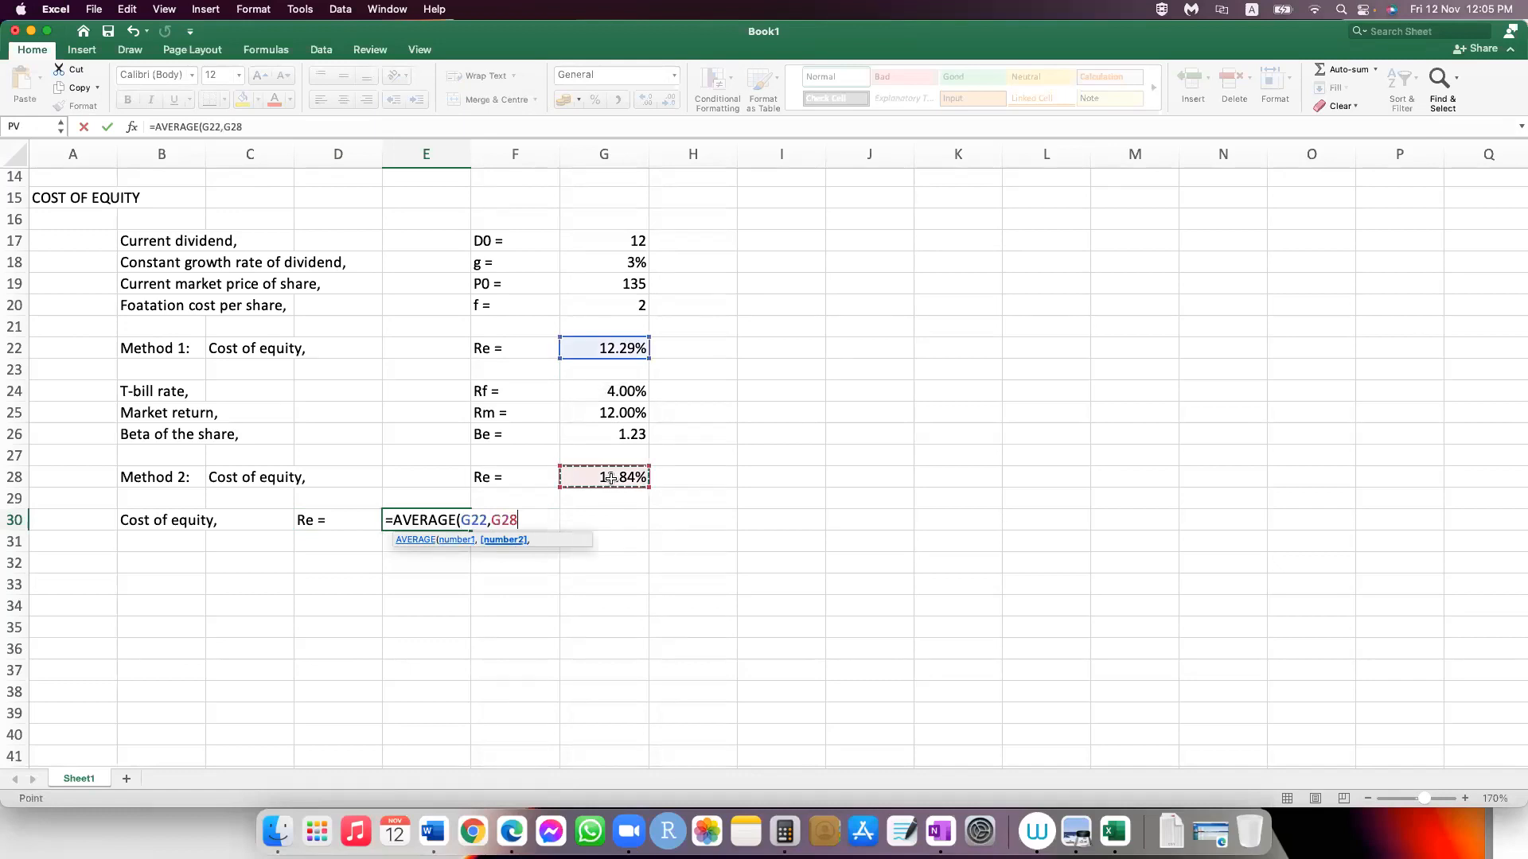
pyautogui.press('Return')
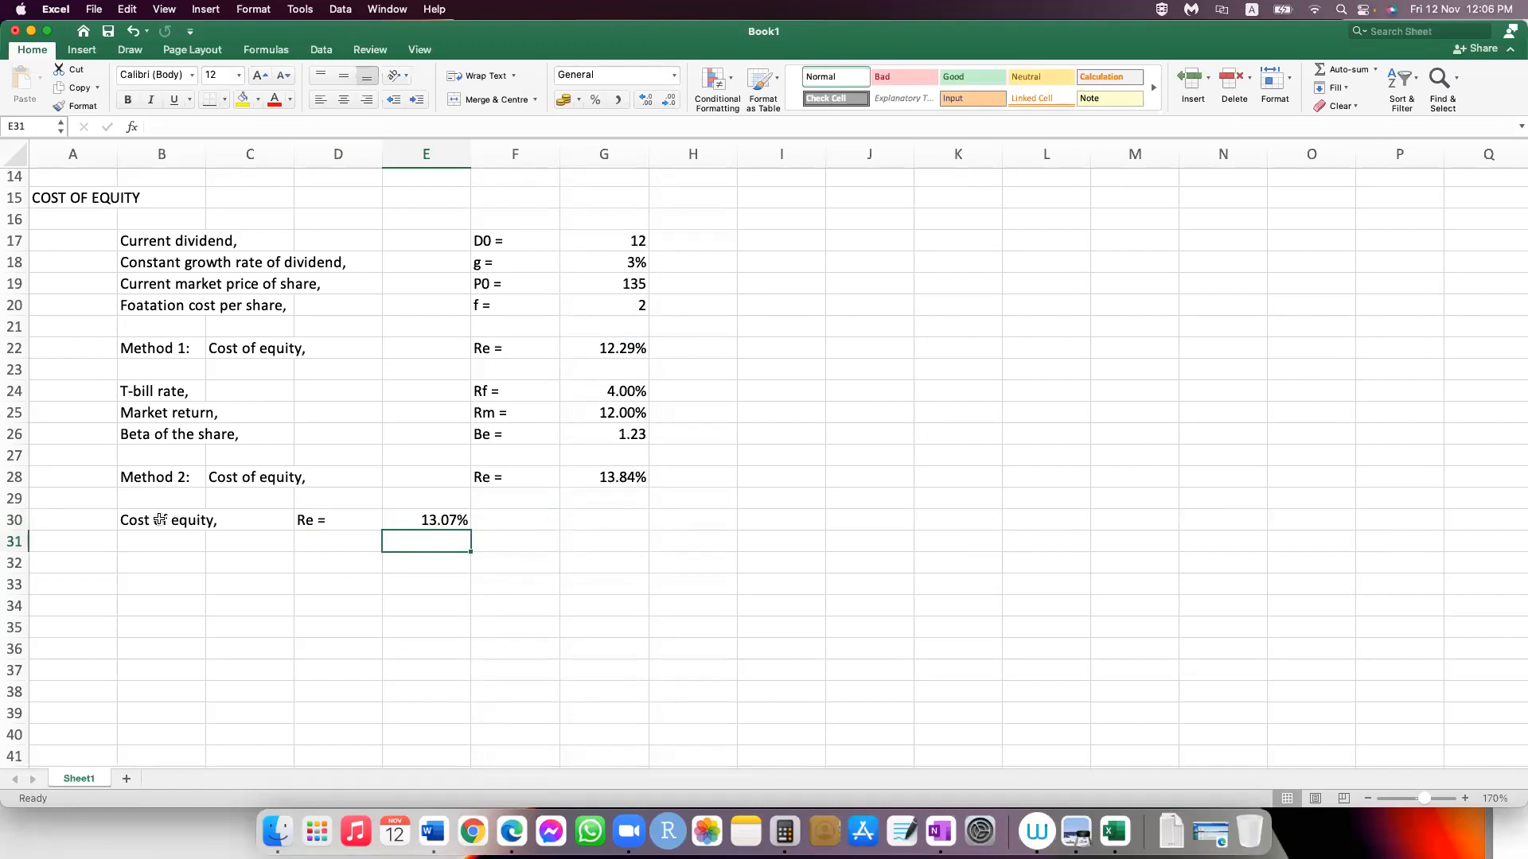
# Step: Make the final cost of equity line, B30:E30, bold
pyautogui.moveTo(159, 521); pyautogui.dragTo(250, 521)
pyautogui.hotkey('shift', 'Right')
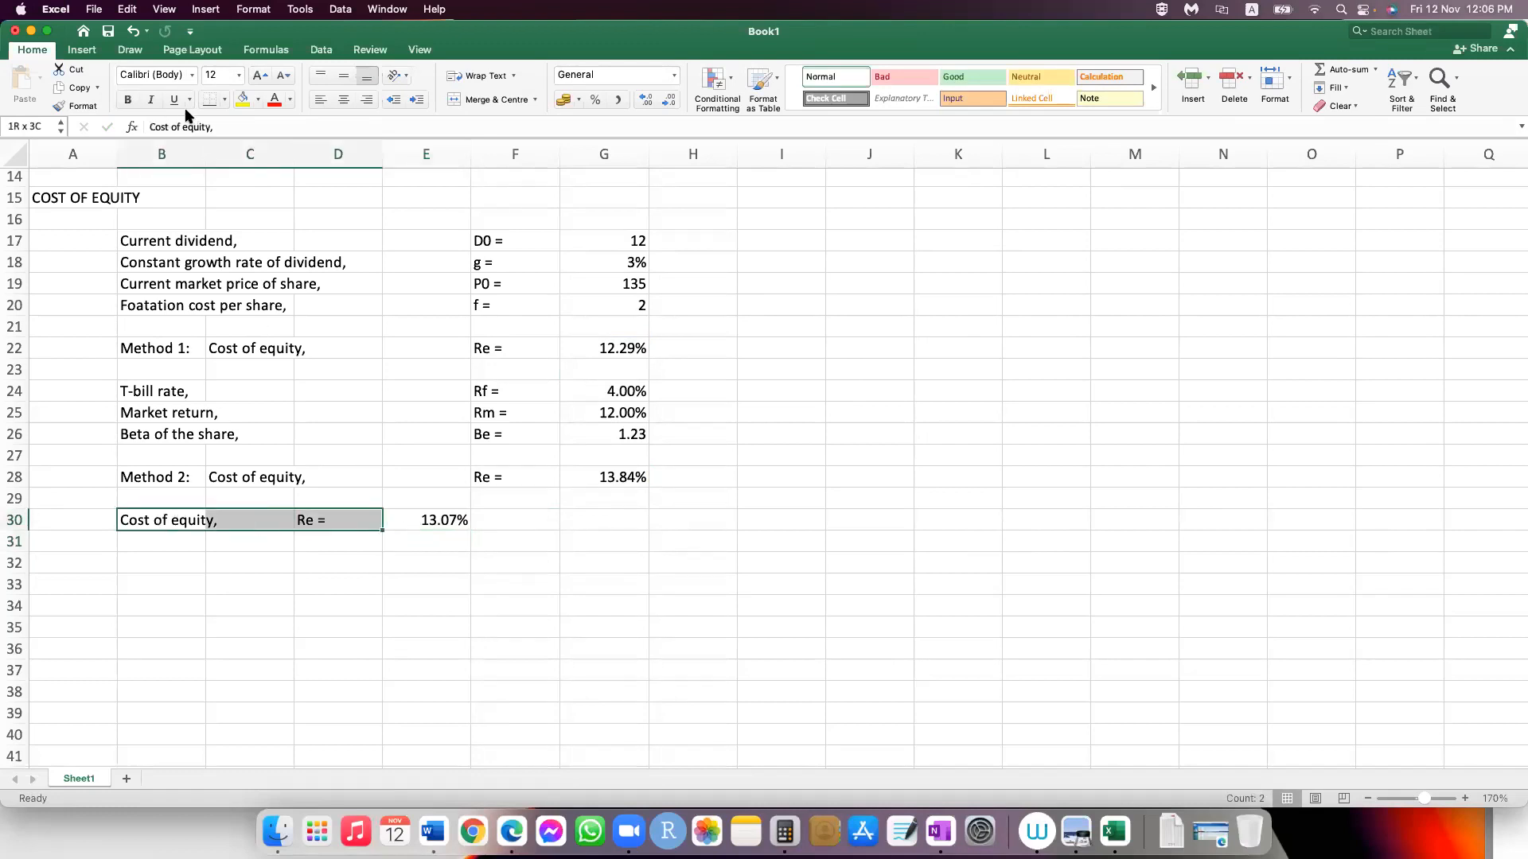
pyautogui.hotkey('shift', 'Right')
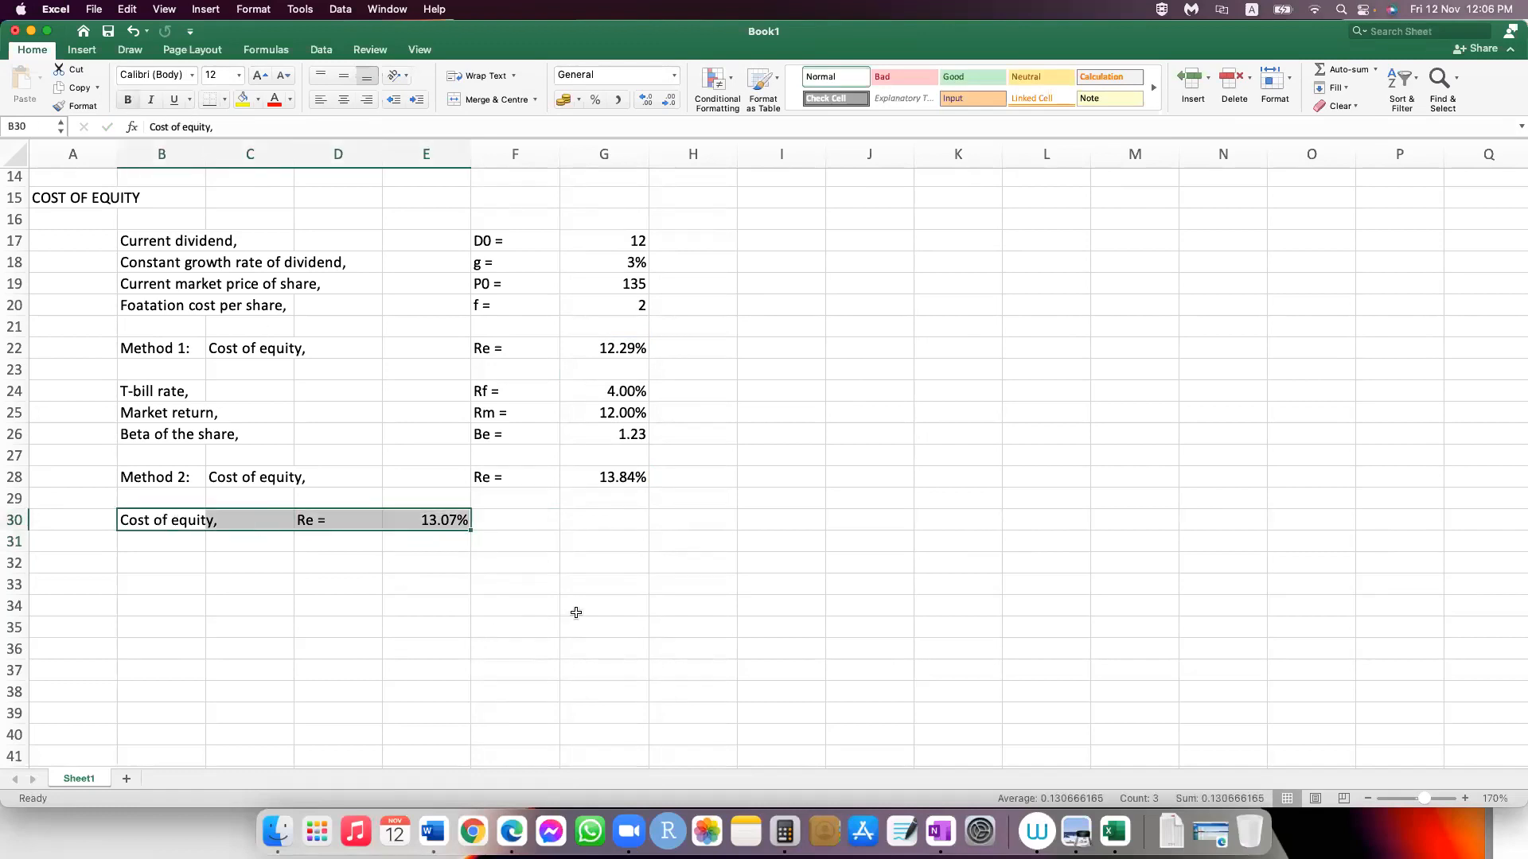
pyautogui.press('super+b')
# Step: Make the after tax cost of debt line, B12:E12, bold and return to the final cost of equity in E30
pyautogui.scroll(5, 204, 352)
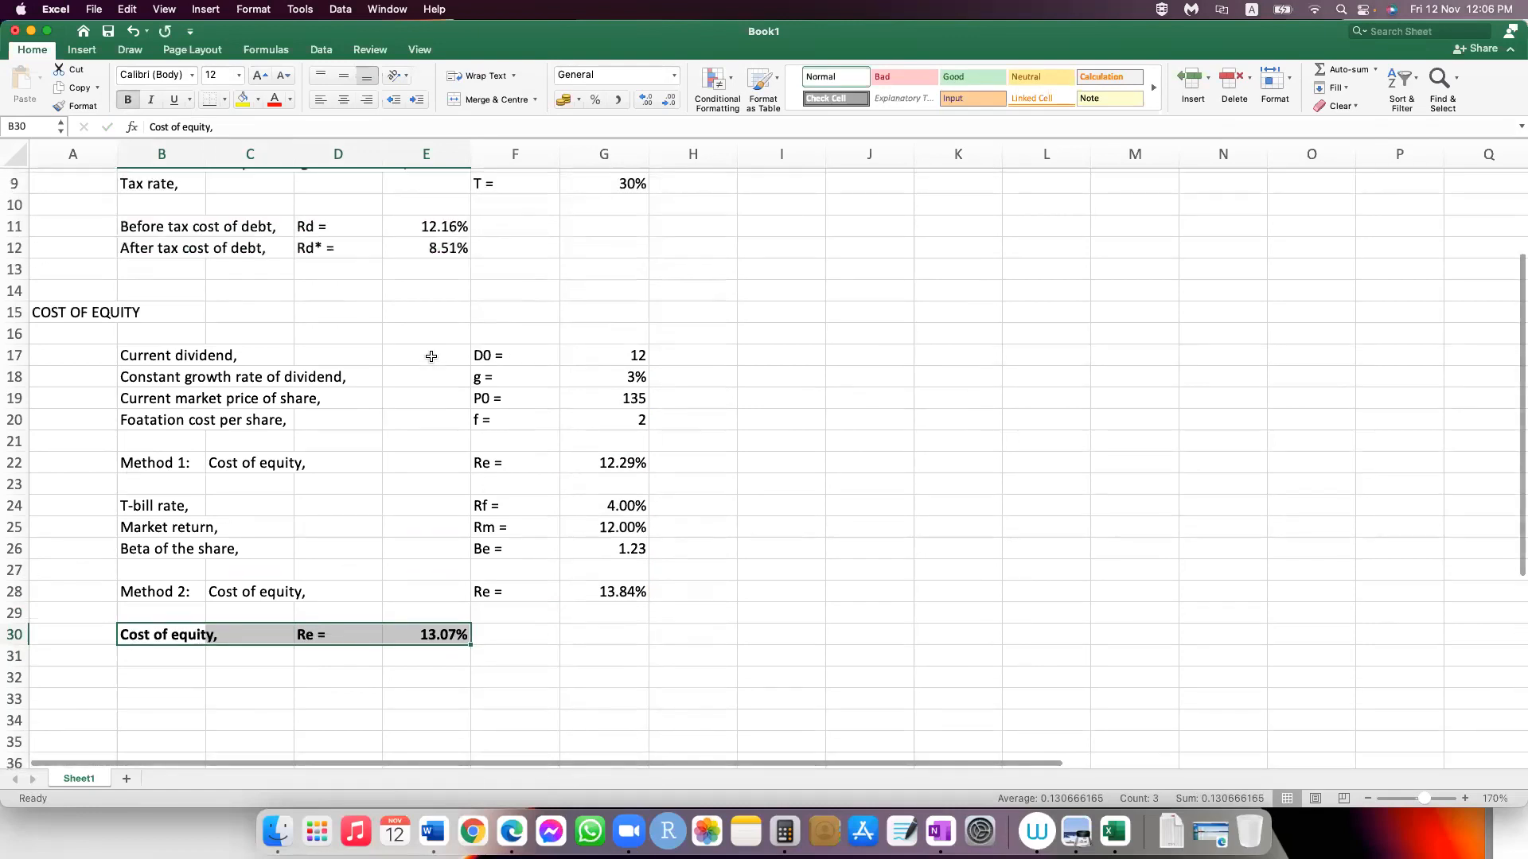
pyautogui.scroll(5, 430, 356)
pyautogui.moveTo(159, 361); pyautogui.dragTo(262, 362)
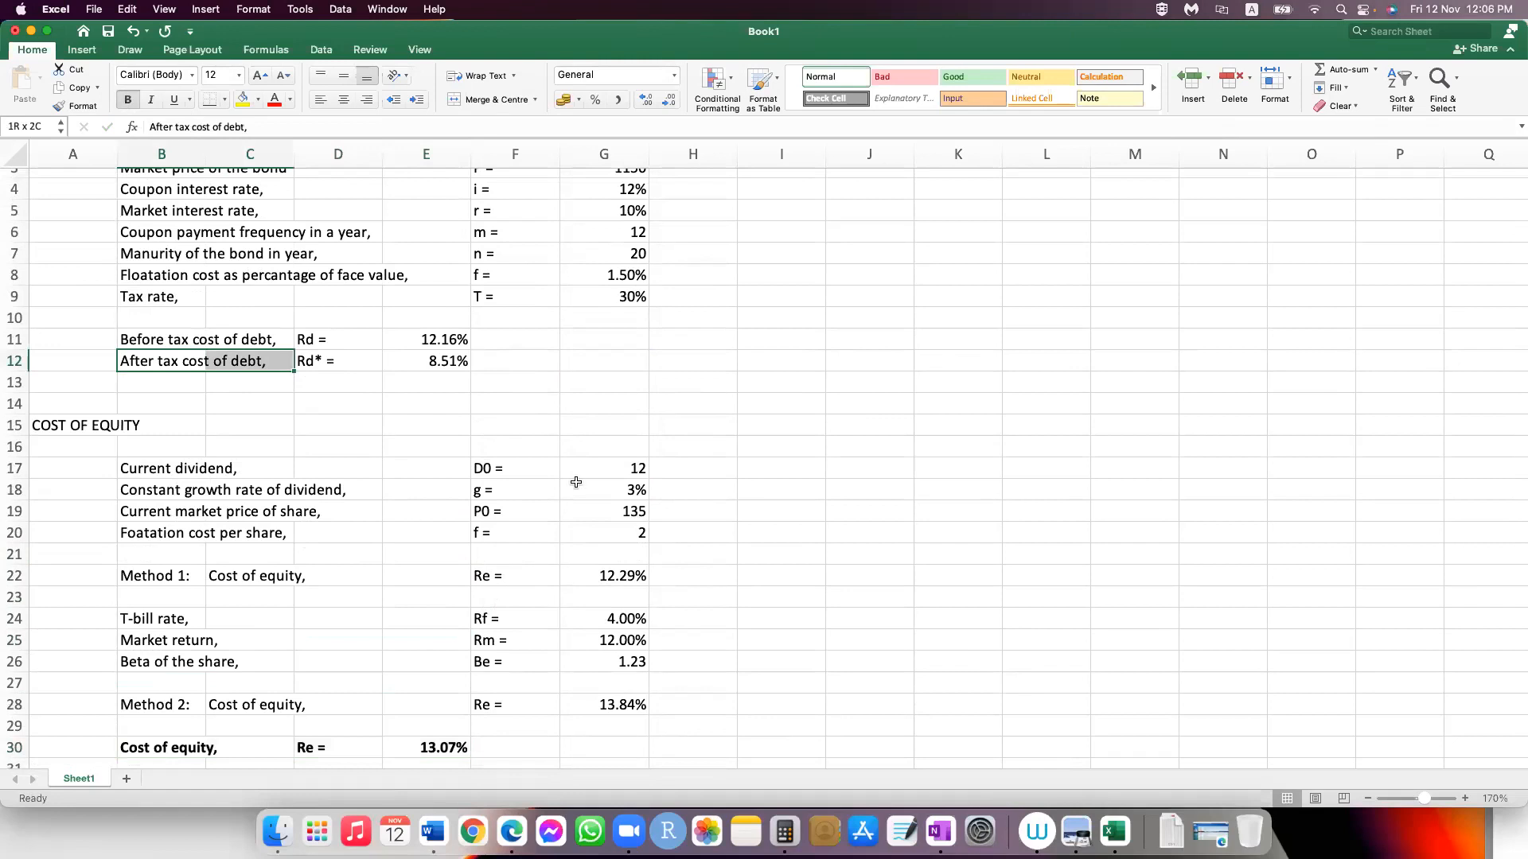
pyautogui.scroll(-4, 430, 506)
pyautogui.scroll(-5, 430, 506)
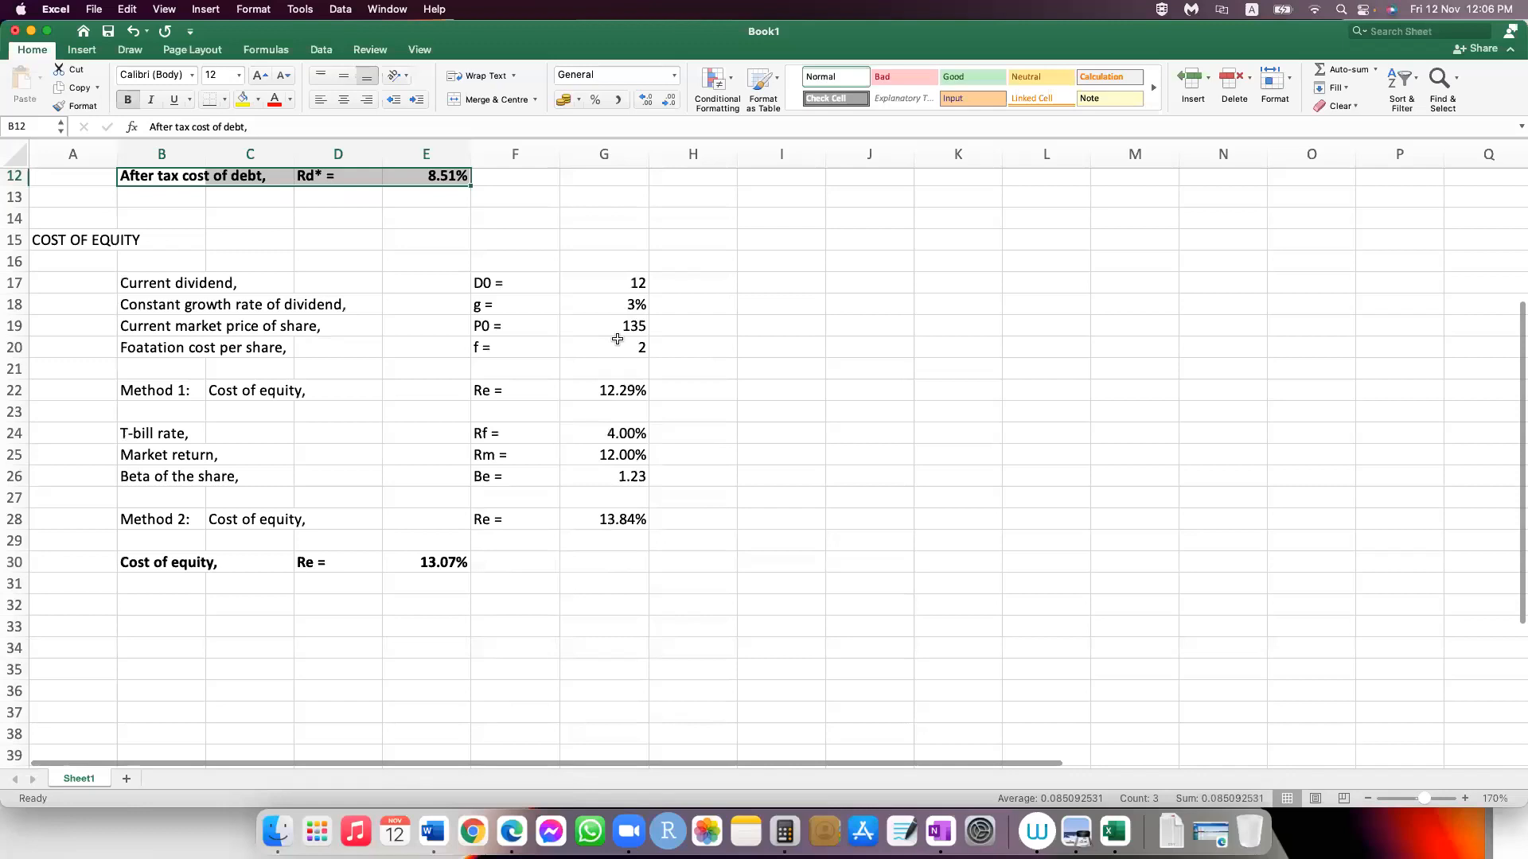
pyautogui.scroll(-3, 618, 339)
pyautogui.click(431, 506)
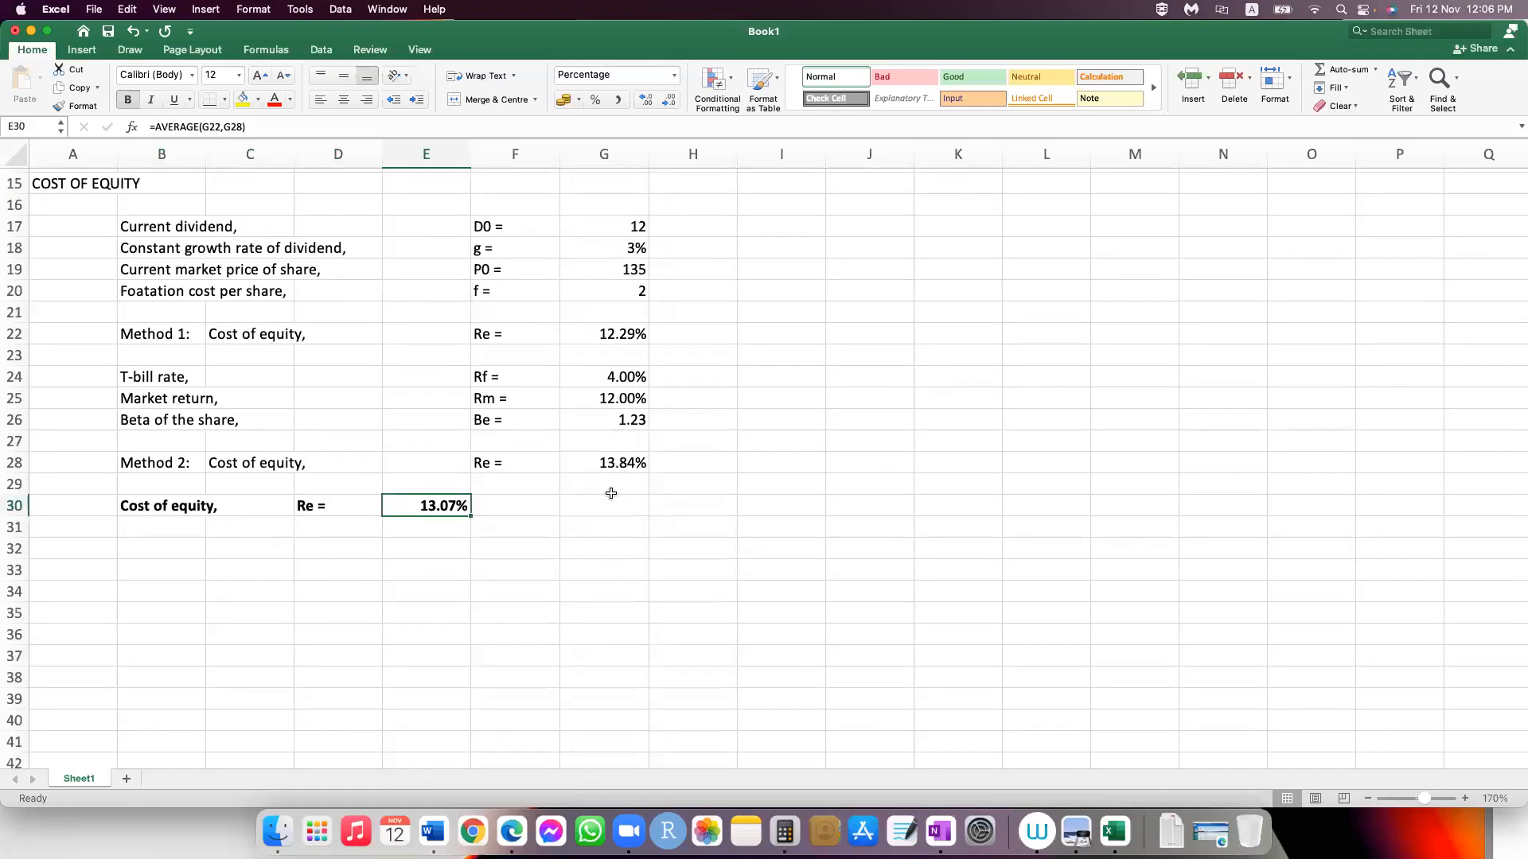
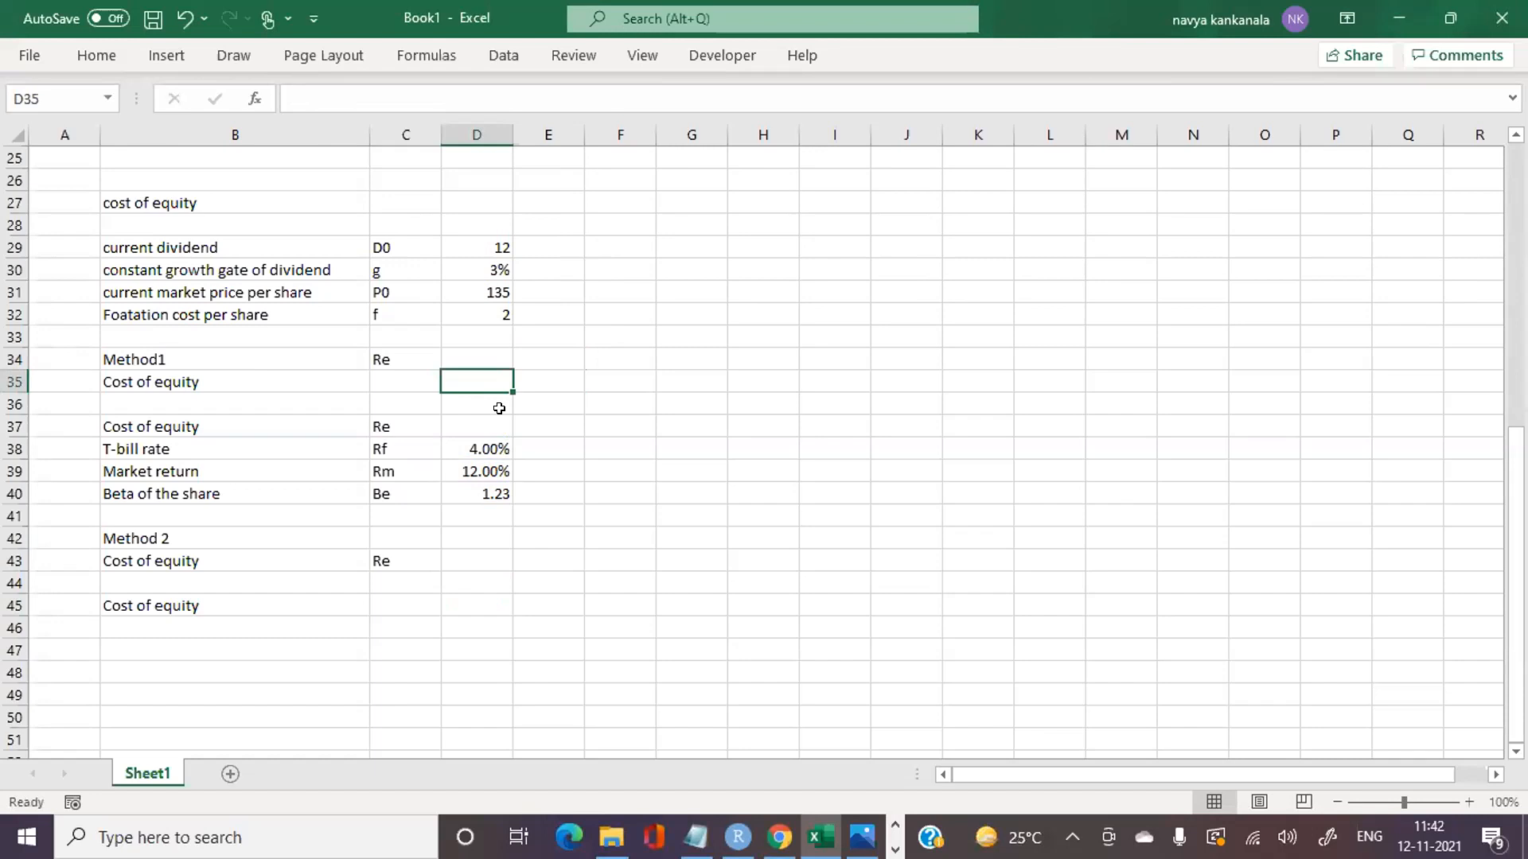
# Step: Build the dividend part of the Method 1 cost of equity in D35 as =D29*(1+D30)/(D31-D32)
pyautogui.write('=')
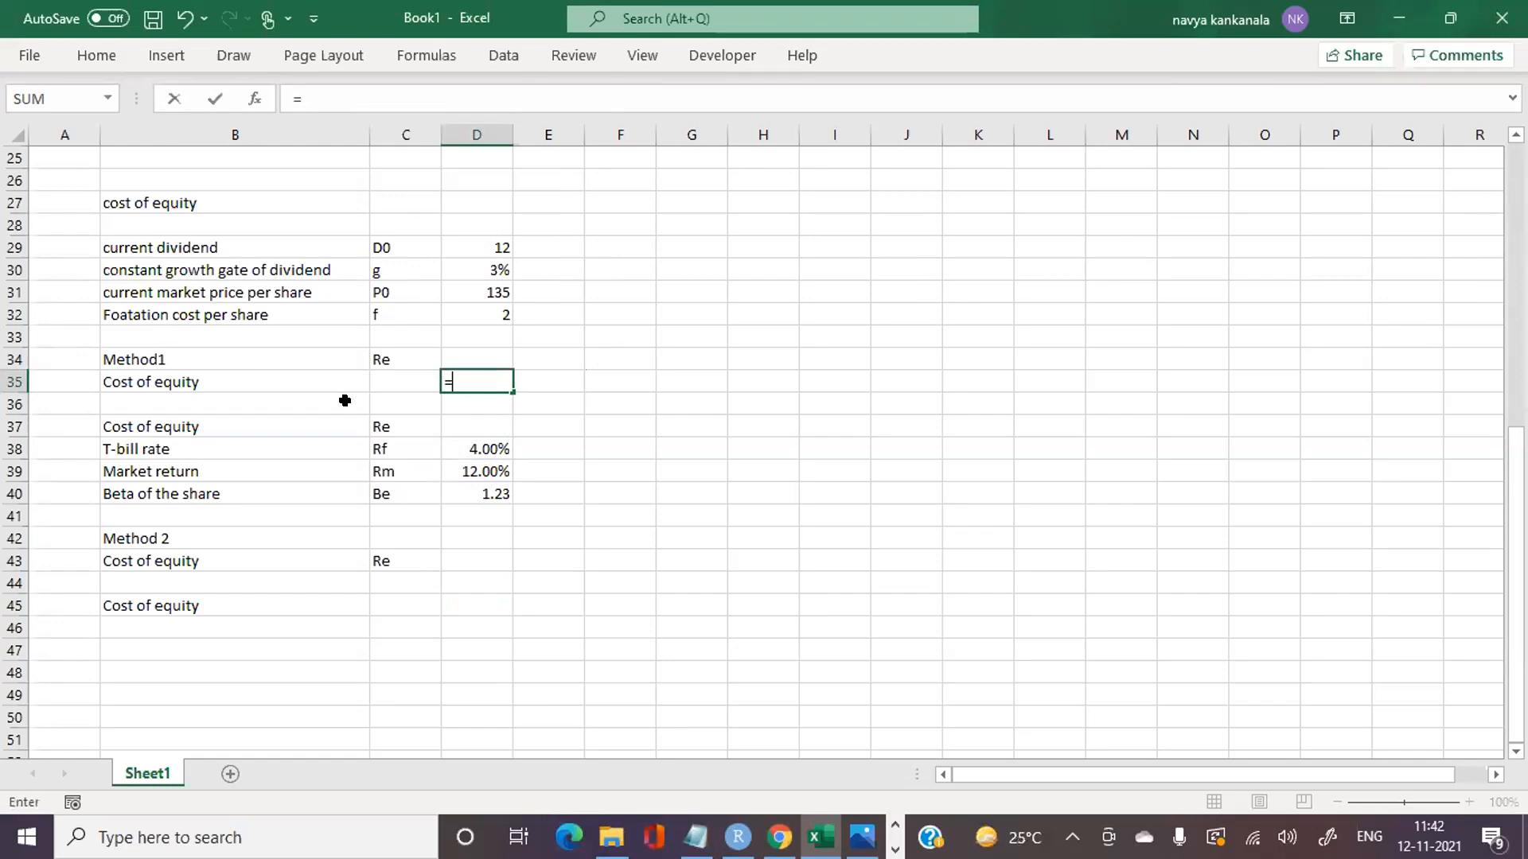
pyautogui.click(463, 247)
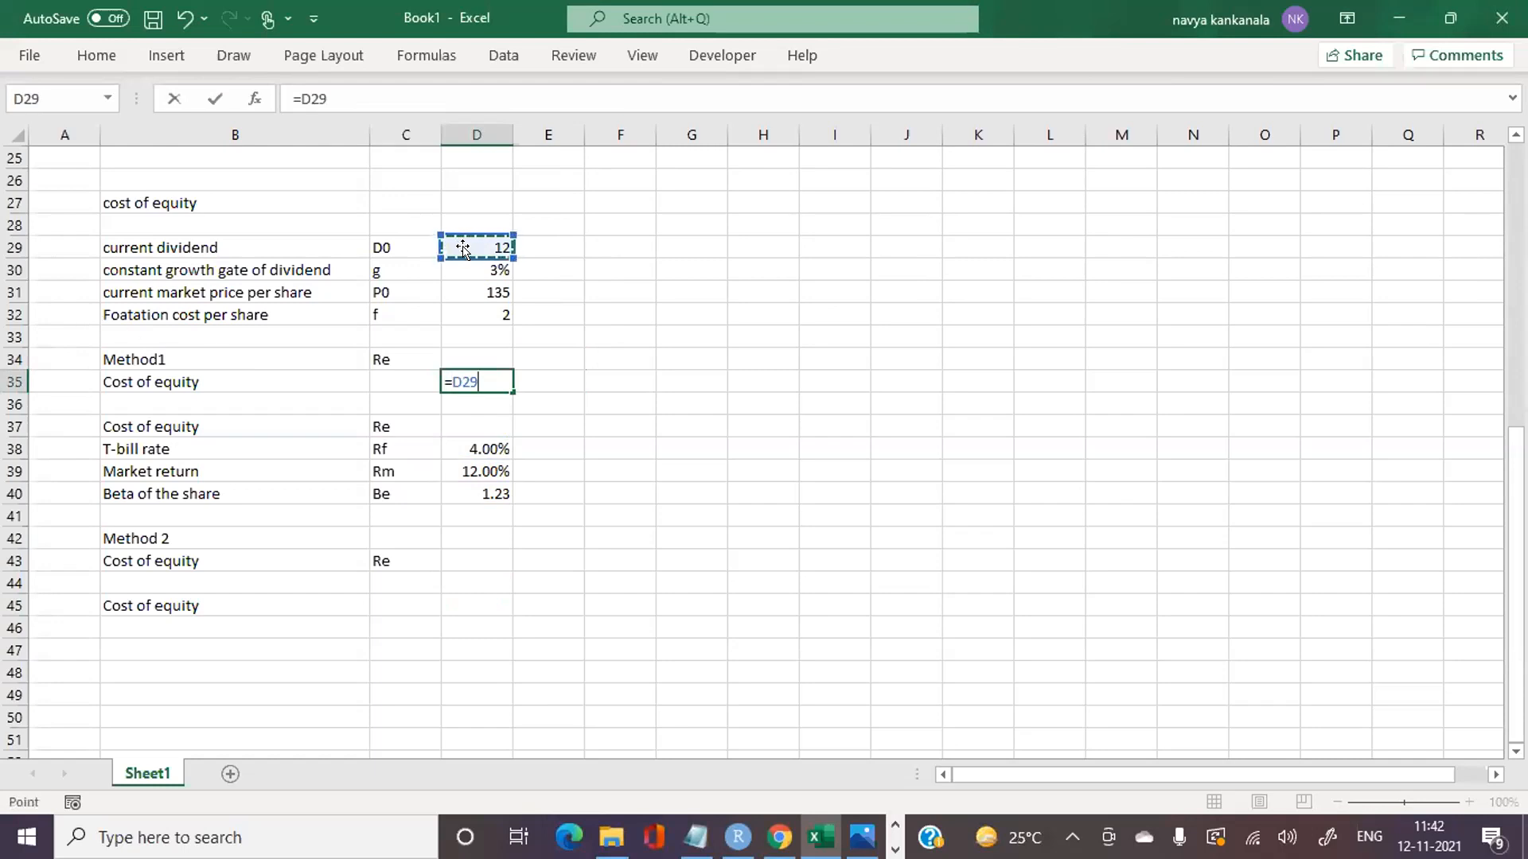
pyautogui.write('*(1+')
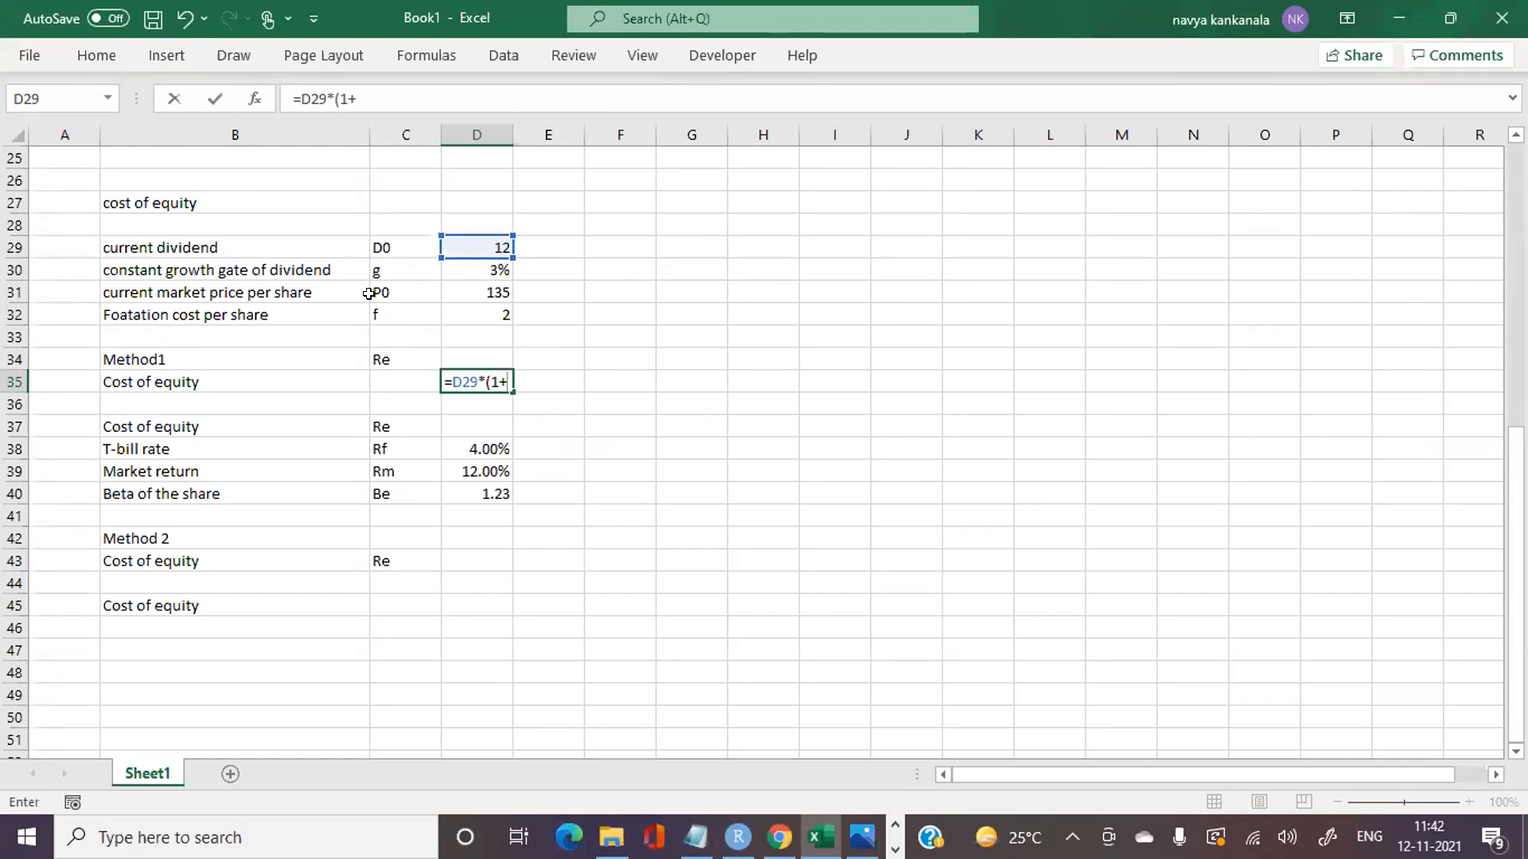
pyautogui.click(479, 266)
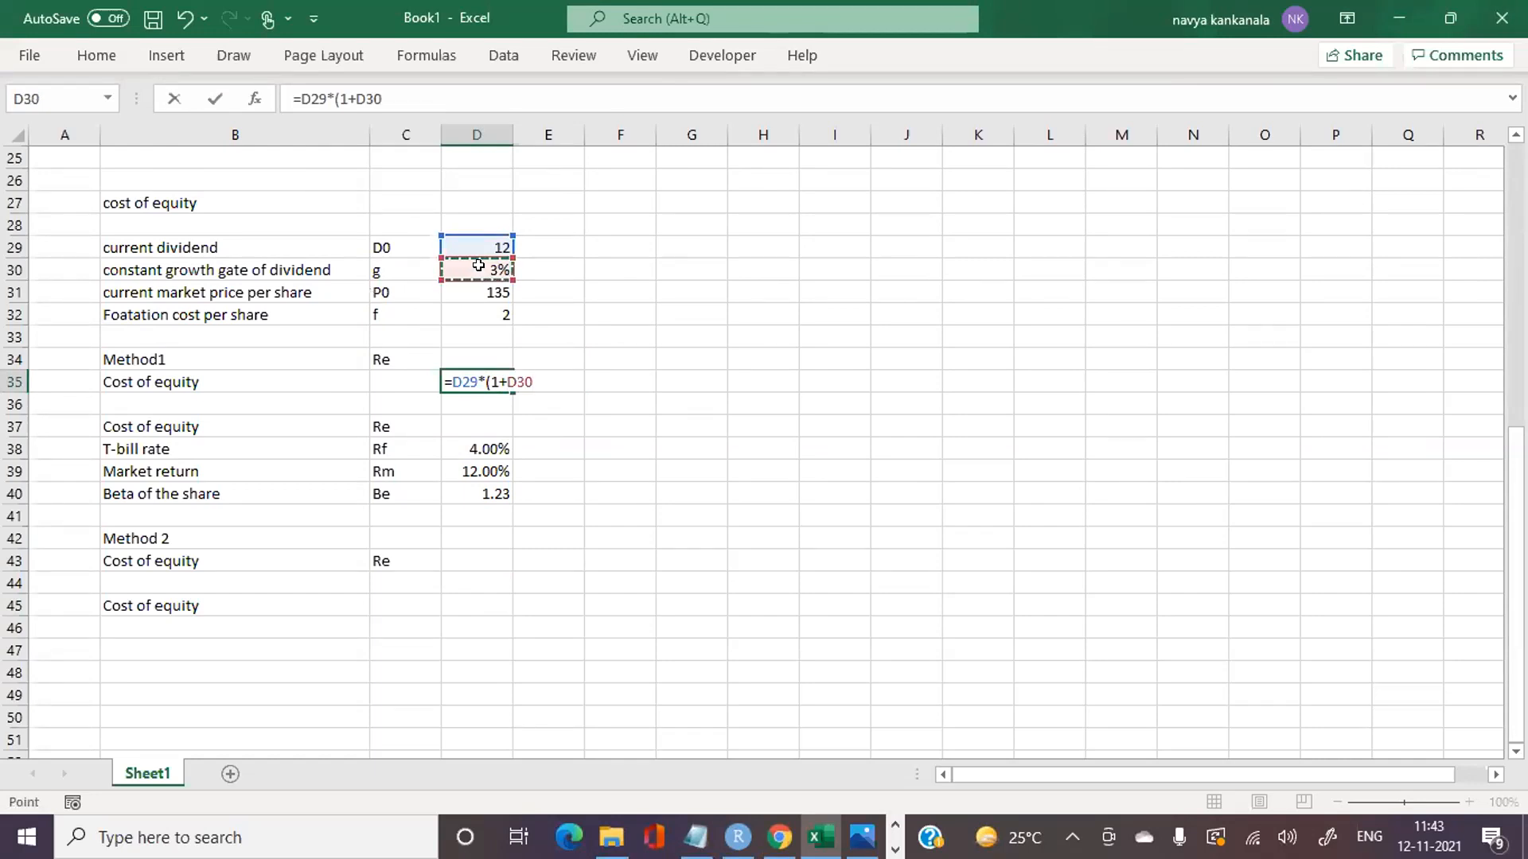
pyautogui.write(')?')
pyautogui.press('BackSpace')
pyautogui.write('/(')
pyautogui.click(475, 287)
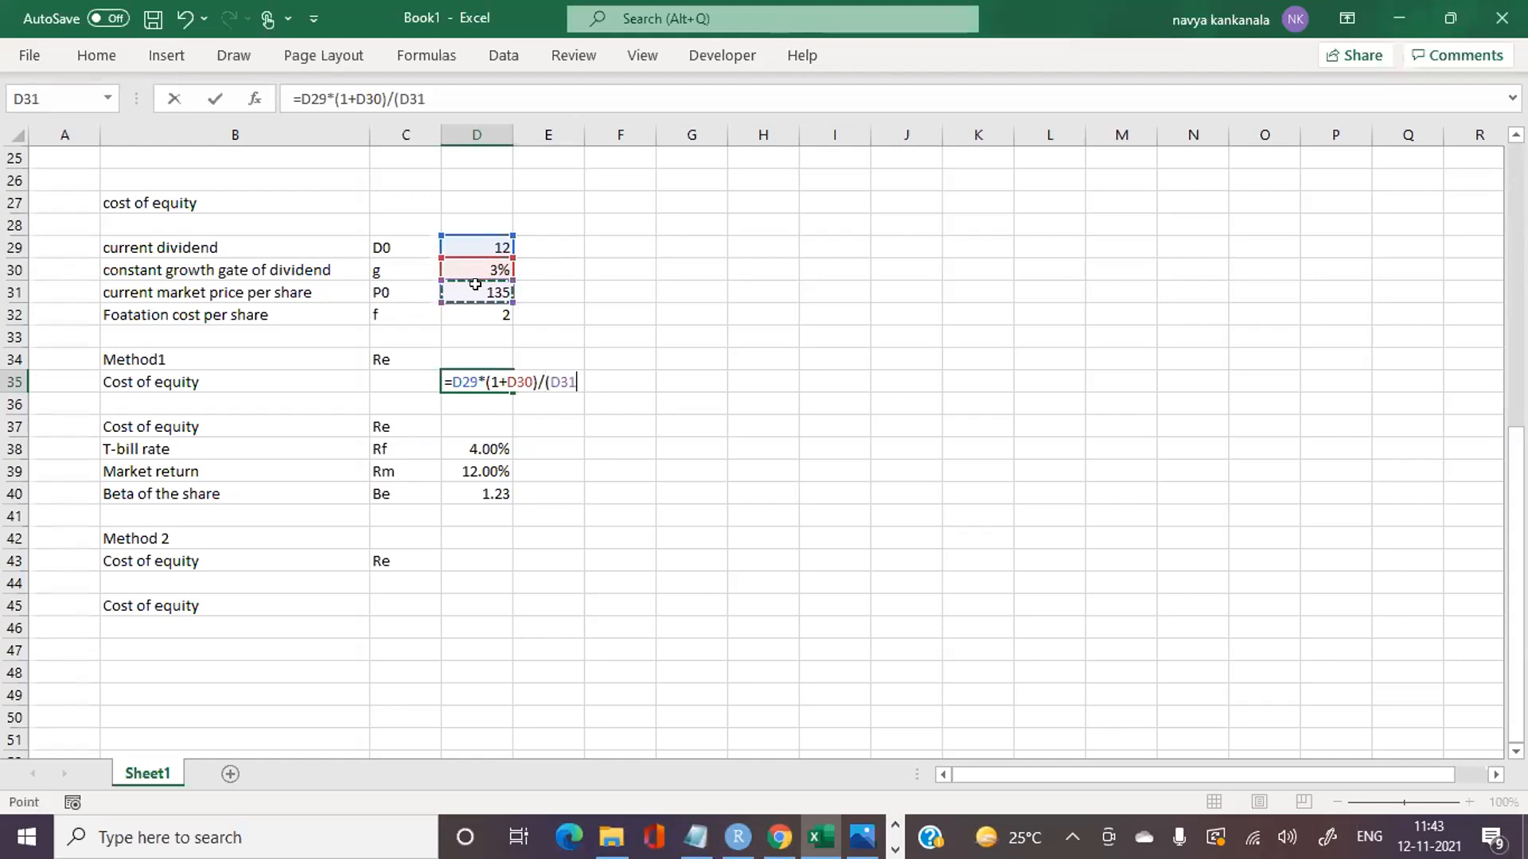
pyautogui.write('-')
pyautogui.click(463, 314)
pyautogui.write(')')
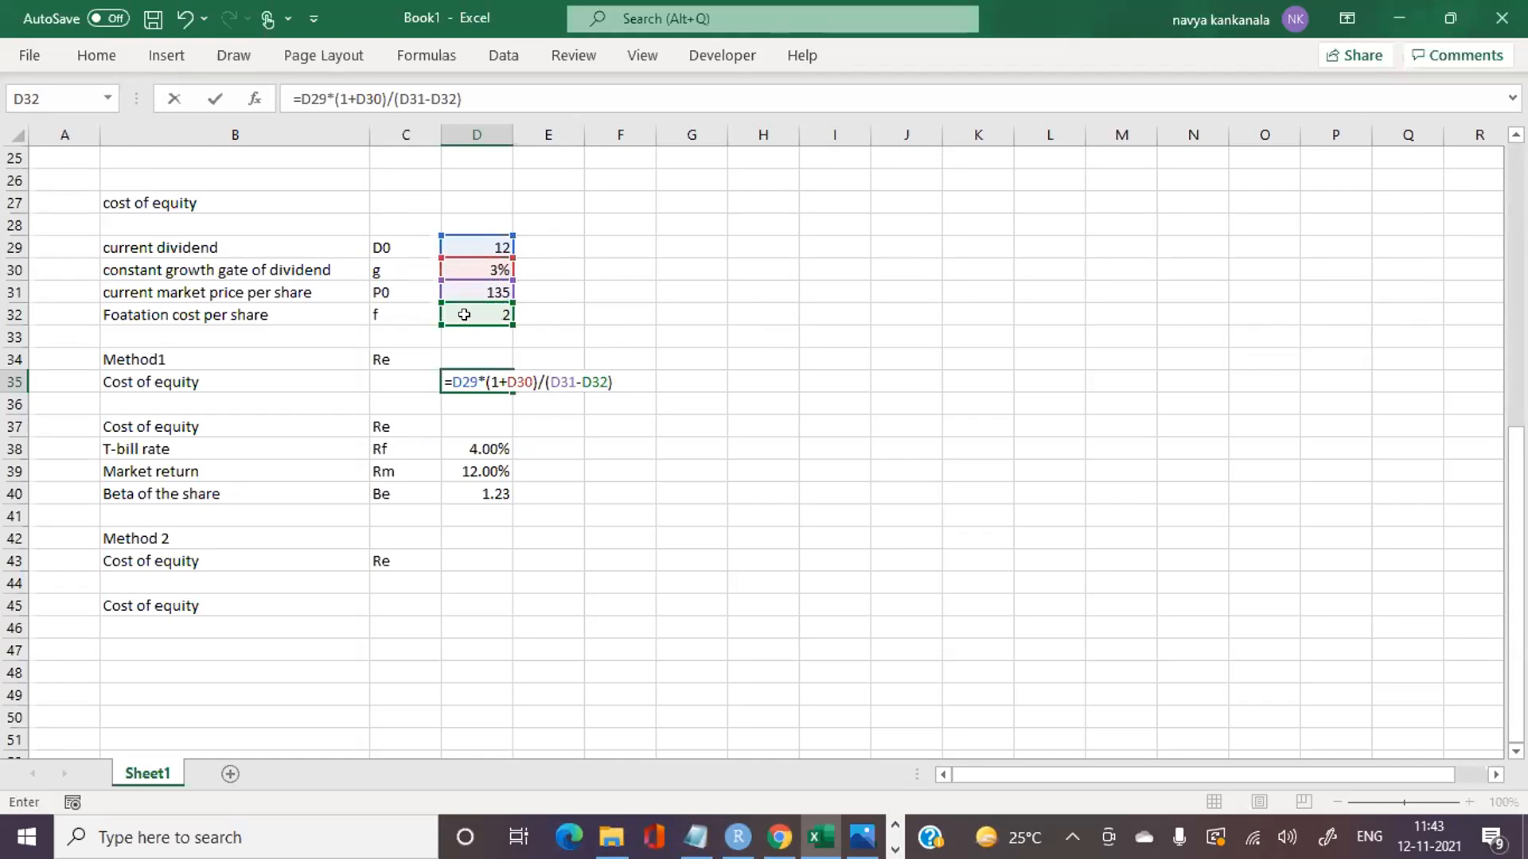
pyautogui.write('=')
# Step: Complete the Method 1 formula by adding the growth rate, making it =D29*(1+D30)/(D31-D32)+D30
pyautogui.click(470, 263)
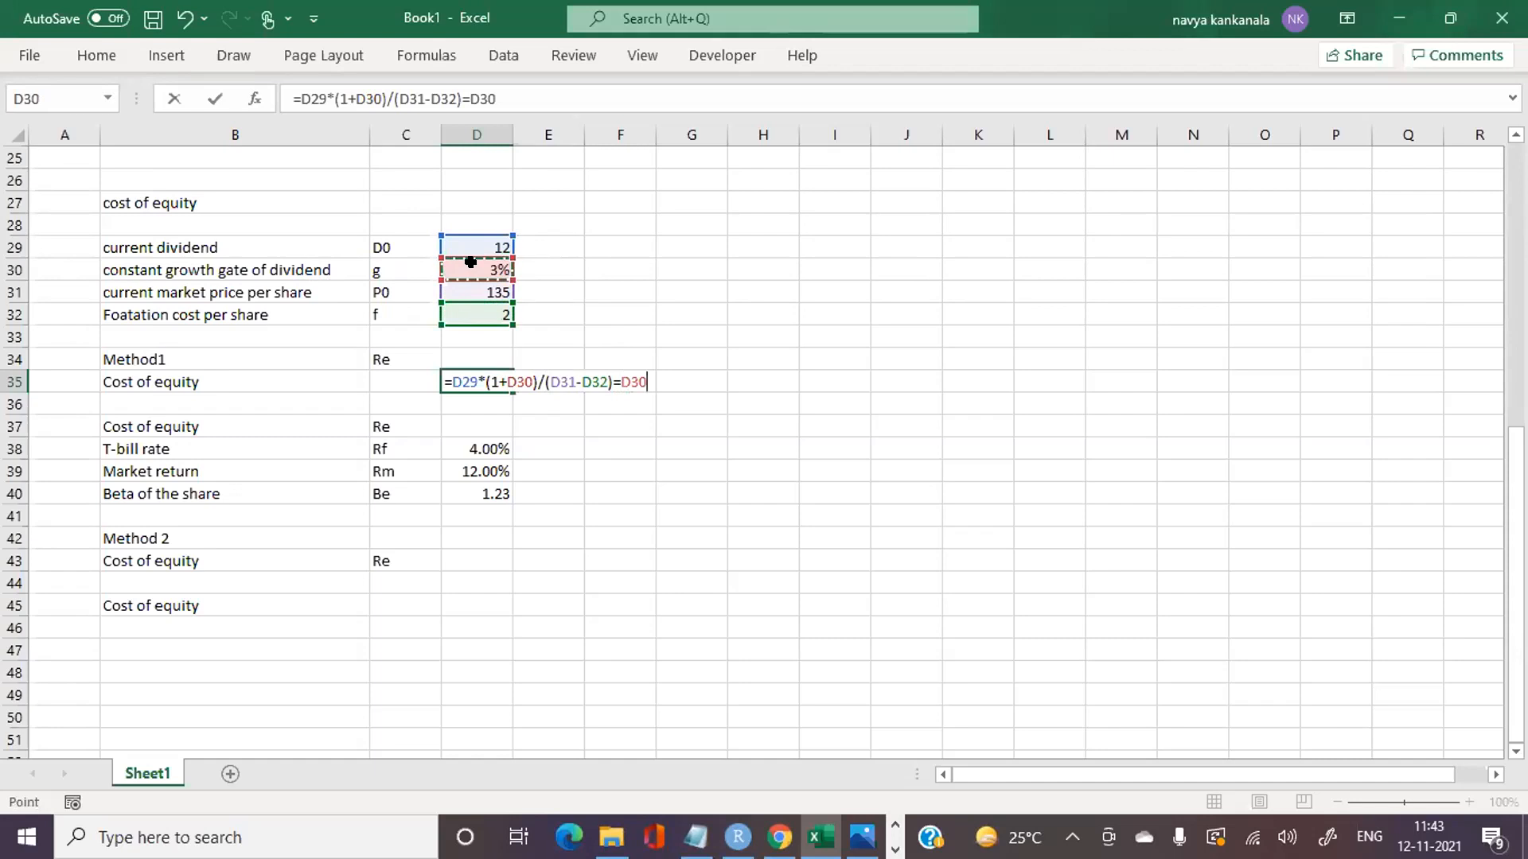
pyautogui.press('BackSpace')
pyautogui.press('BackSpace')
pyautogui.press('BackSpace')
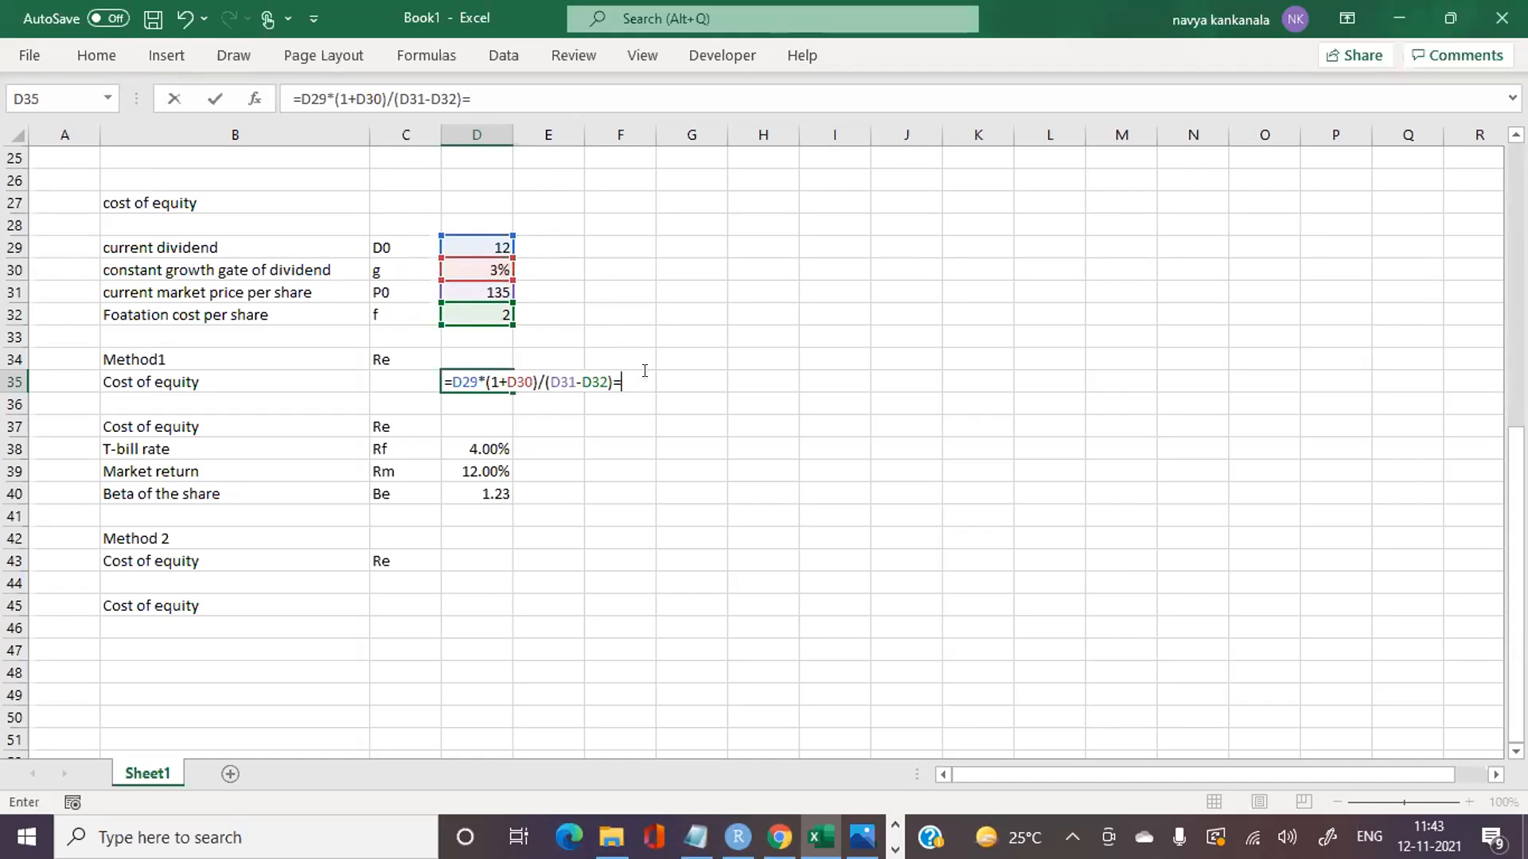
pyautogui.click(471, 262)
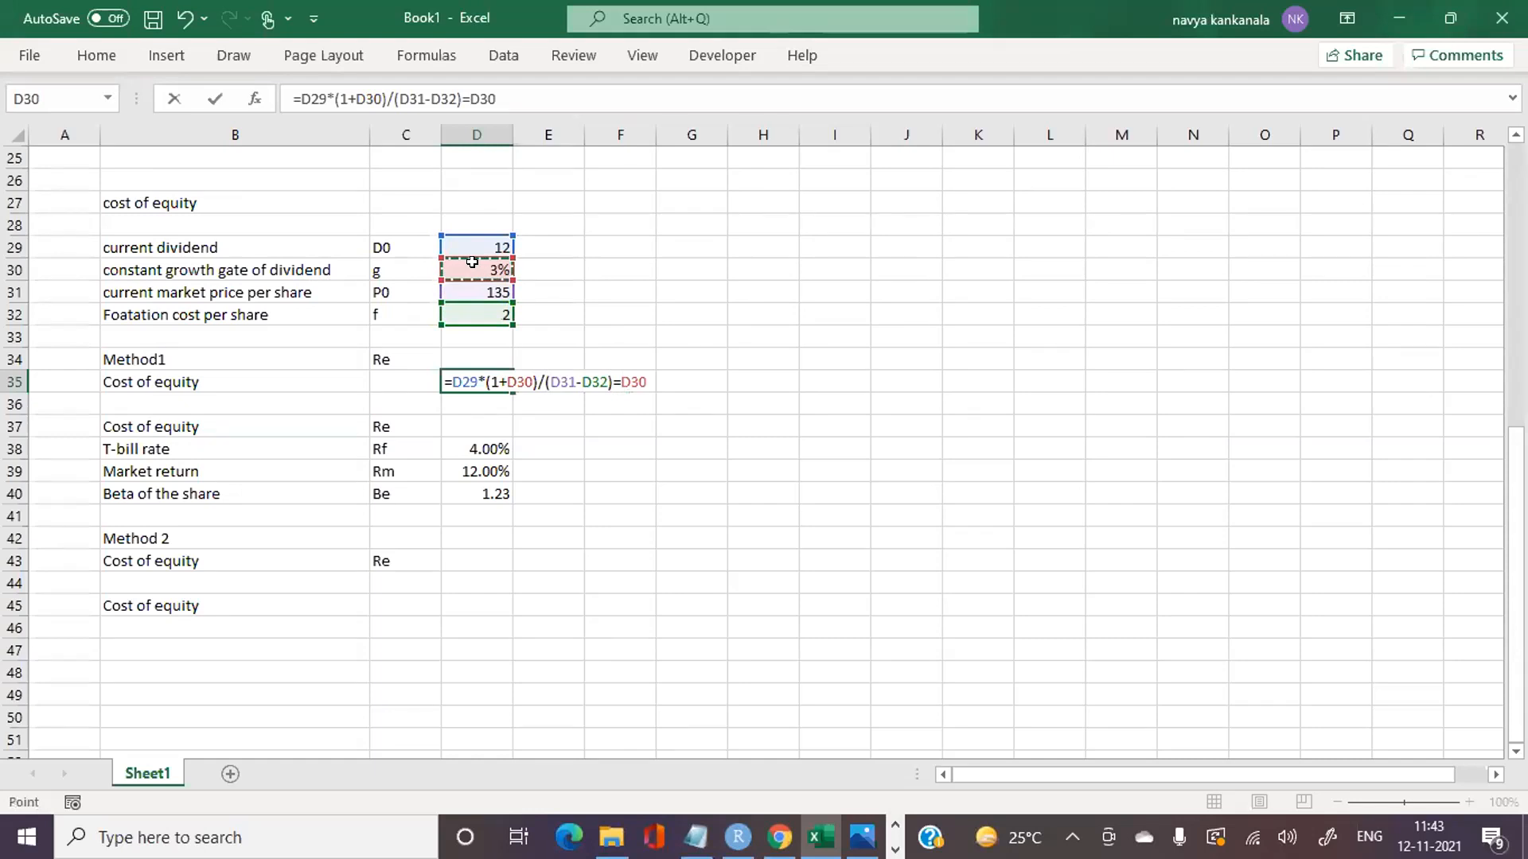
pyautogui.click(467, 97)
pyautogui.press('BackSpace')
pyautogui.write('_')
pyautogui.press('BackSpace')
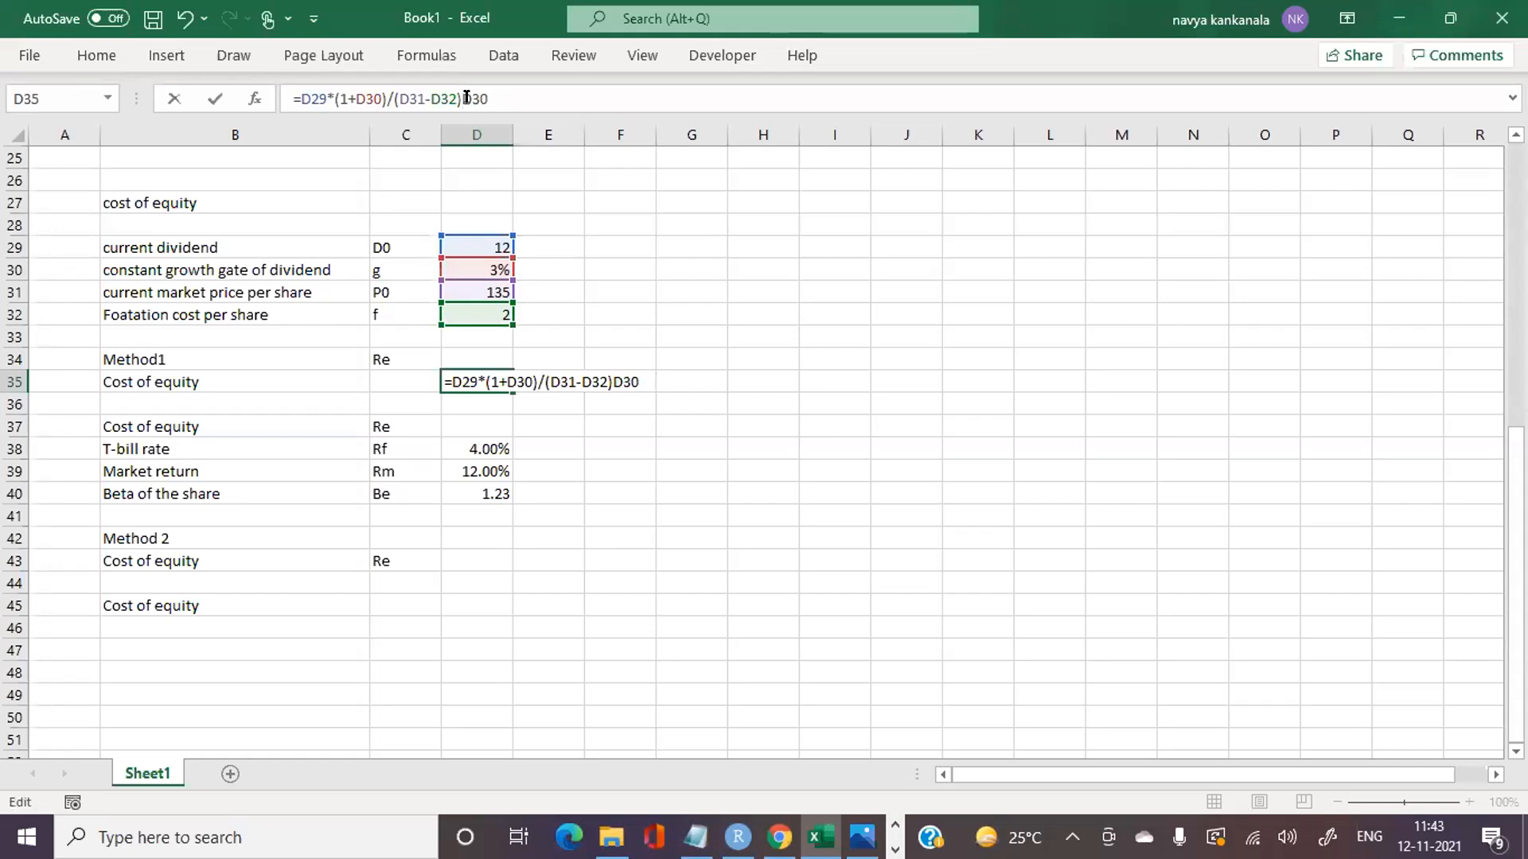
pyautogui.write('+')
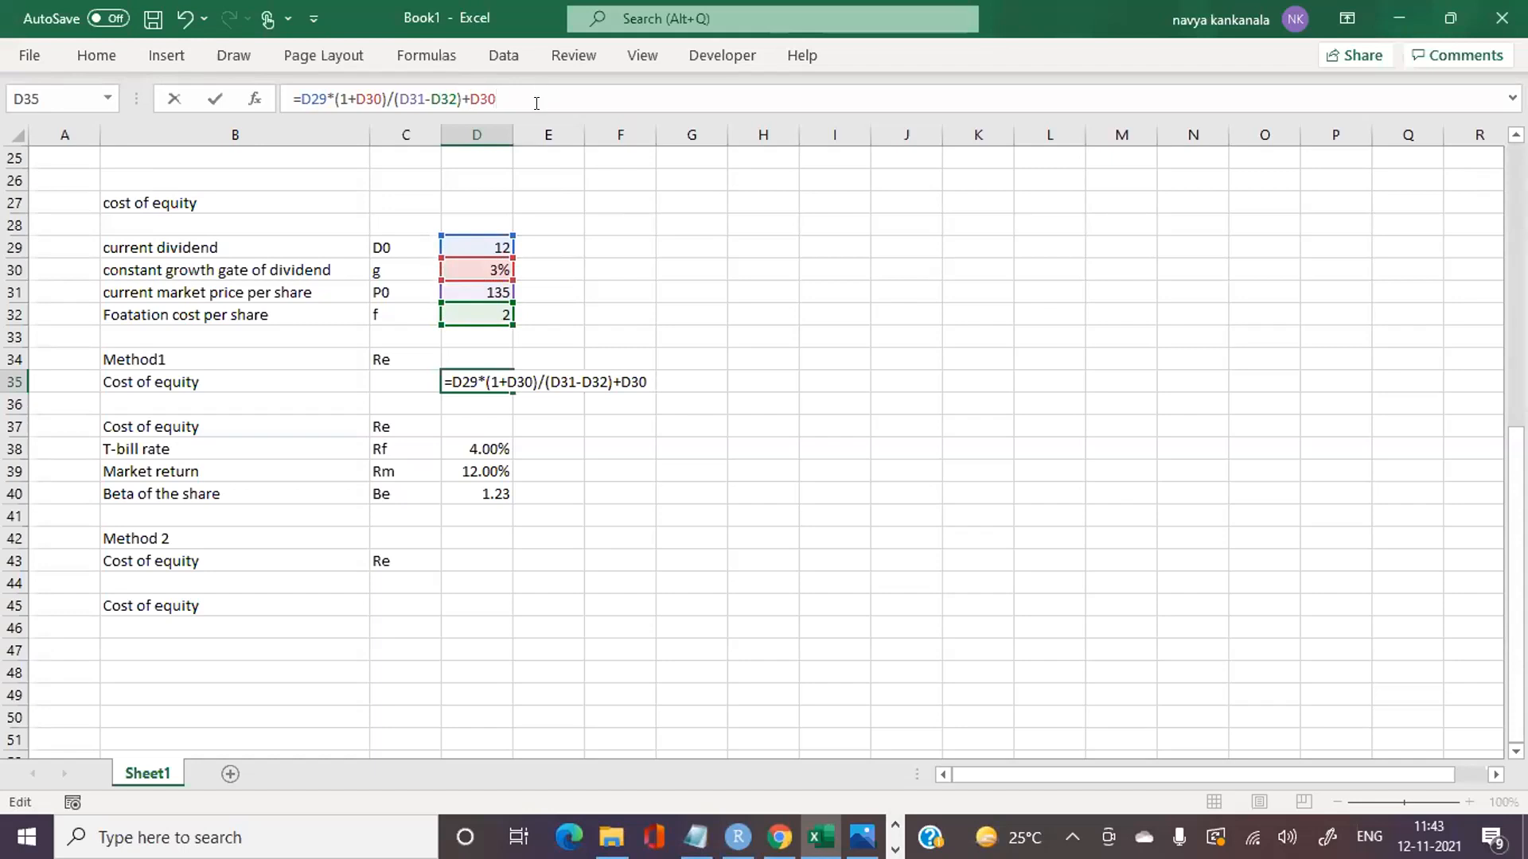
pyautogui.press('Return')
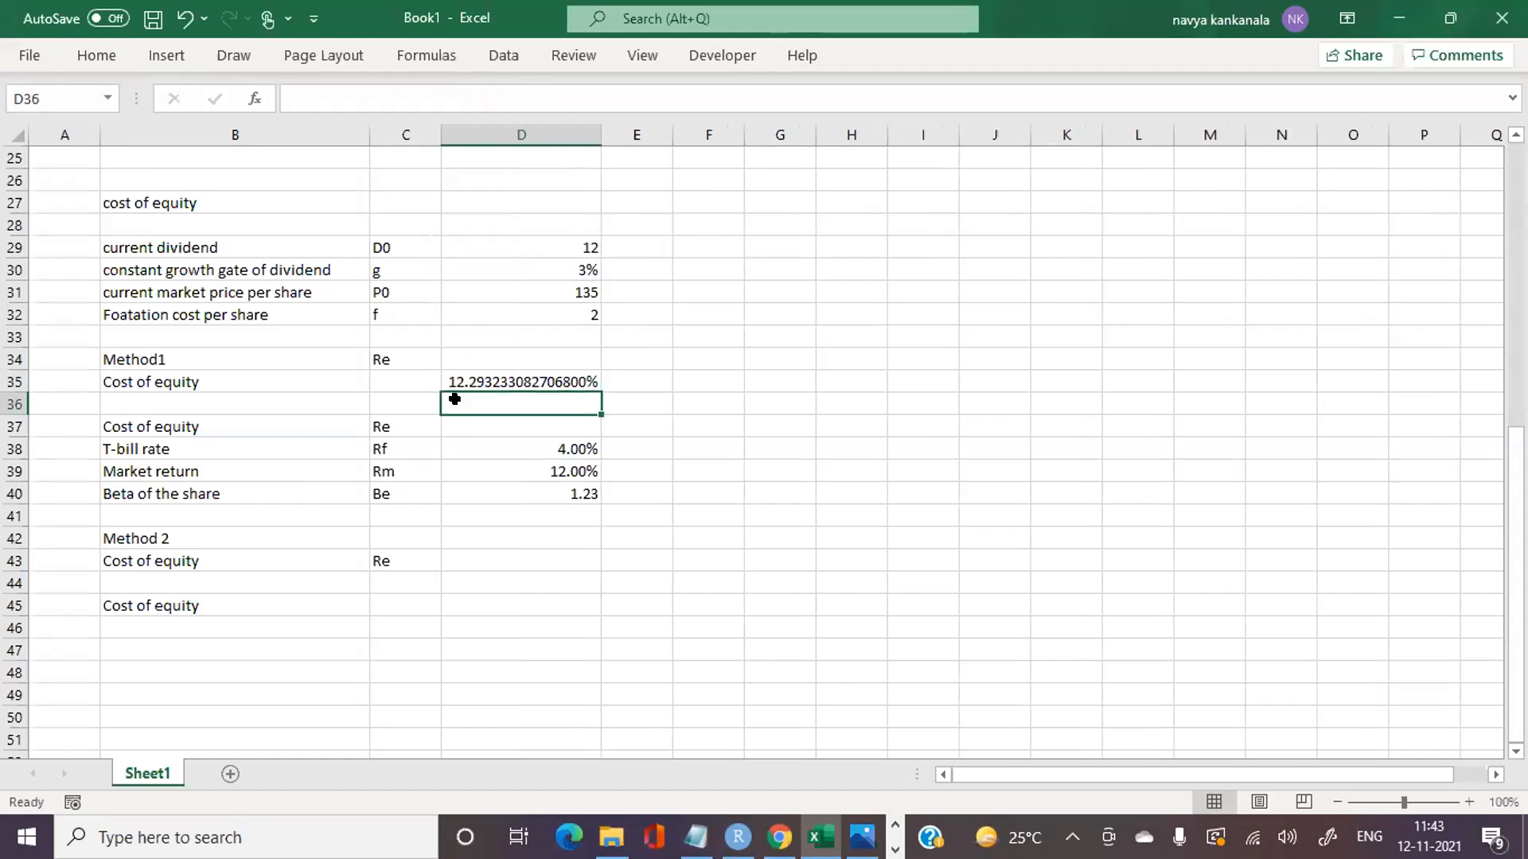
# Step: Enter the Method 2 cost of equity formula =D38=(D39-D38)*D40 in D43
pyautogui.click(544, 532)
pyautogui.click(530, 560)
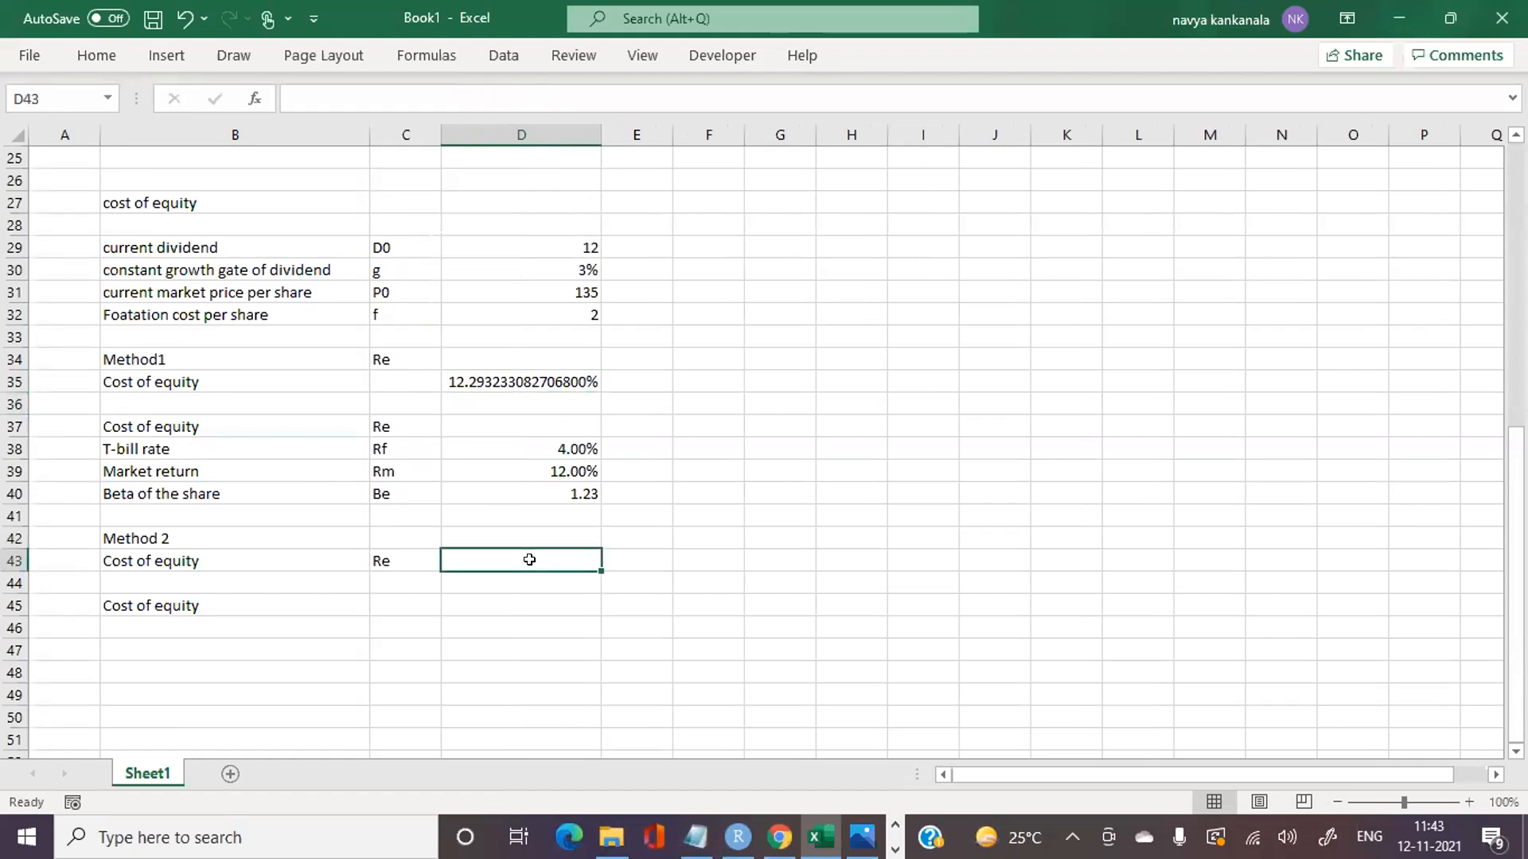
pyautogui.write('=')
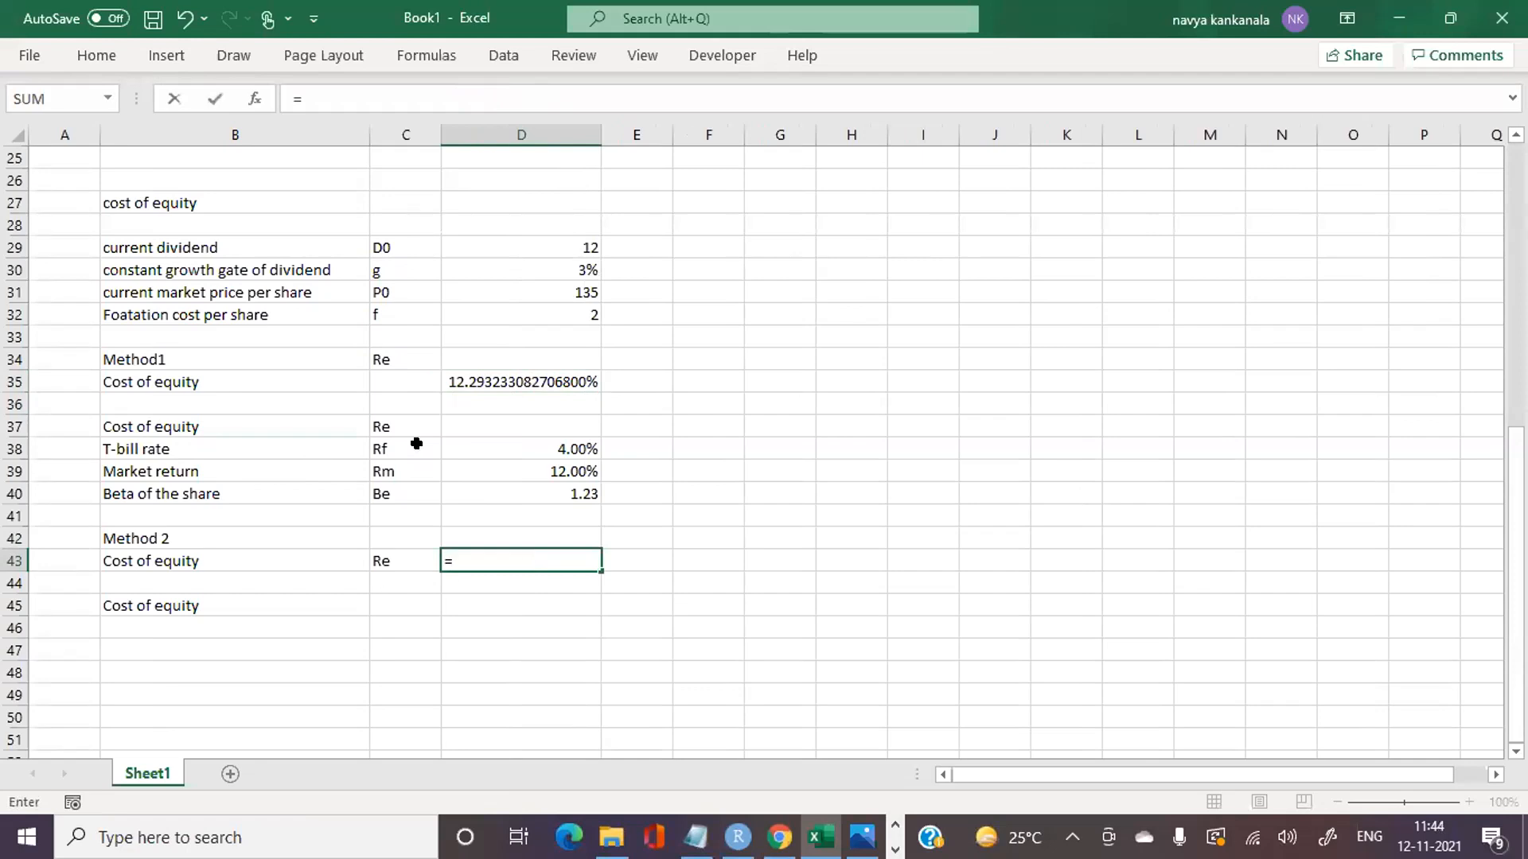
pyautogui.click(531, 447)
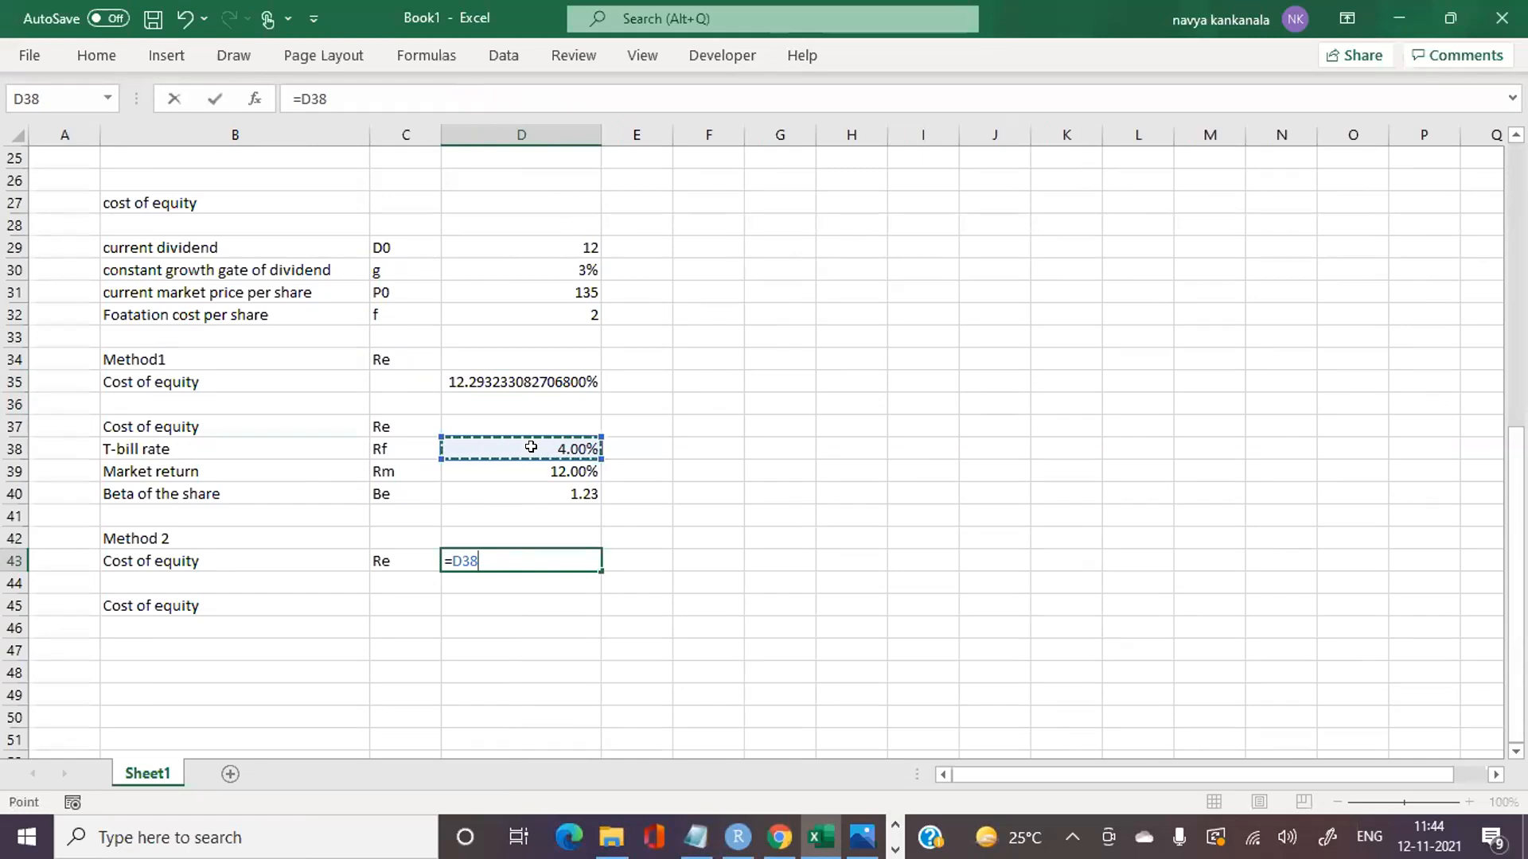
pyautogui.write('=(')
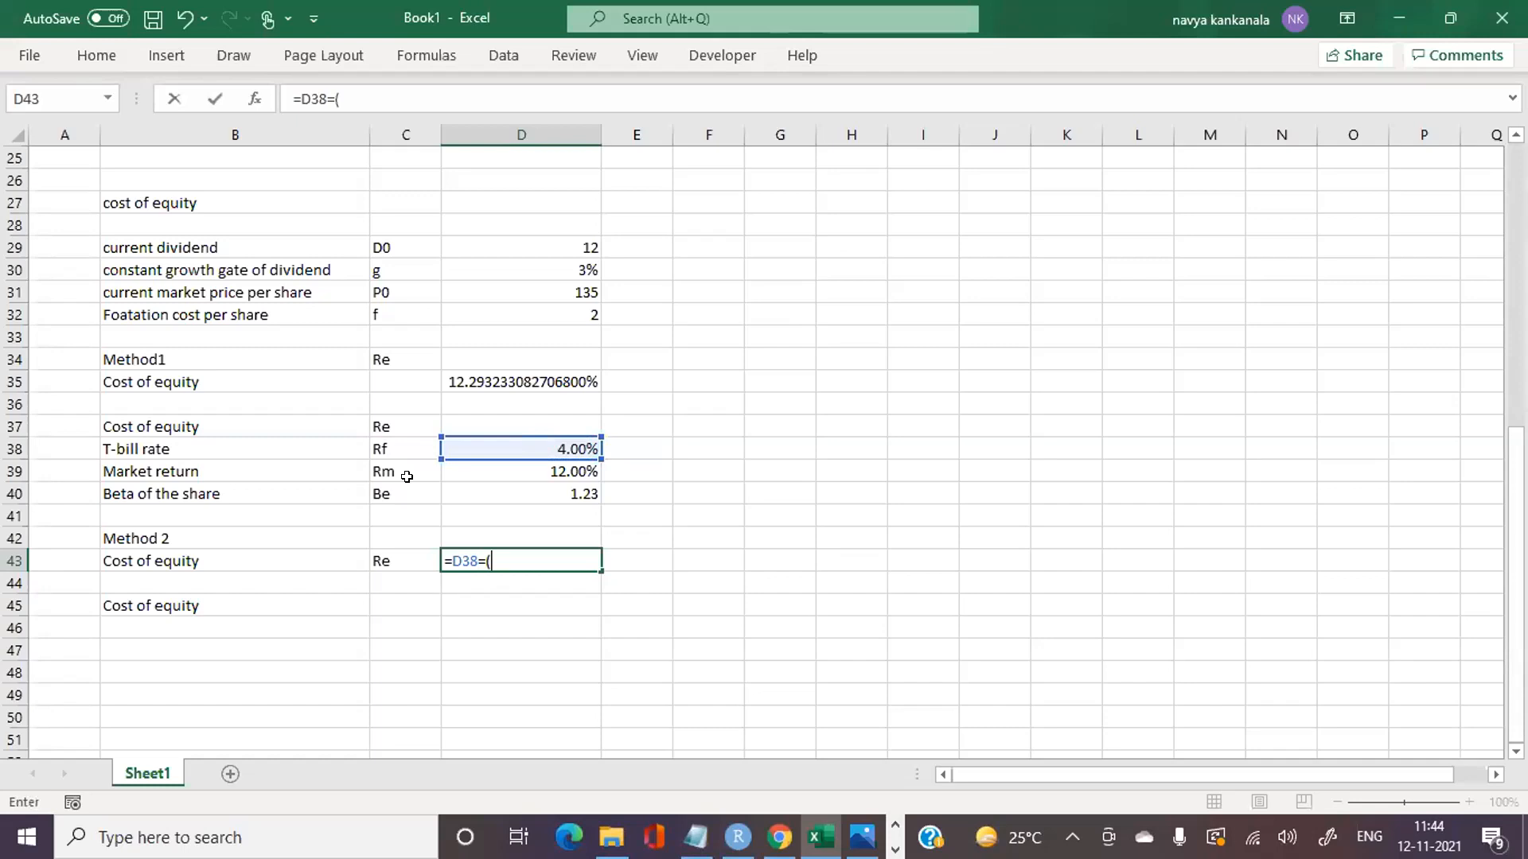
pyautogui.click(497, 474)
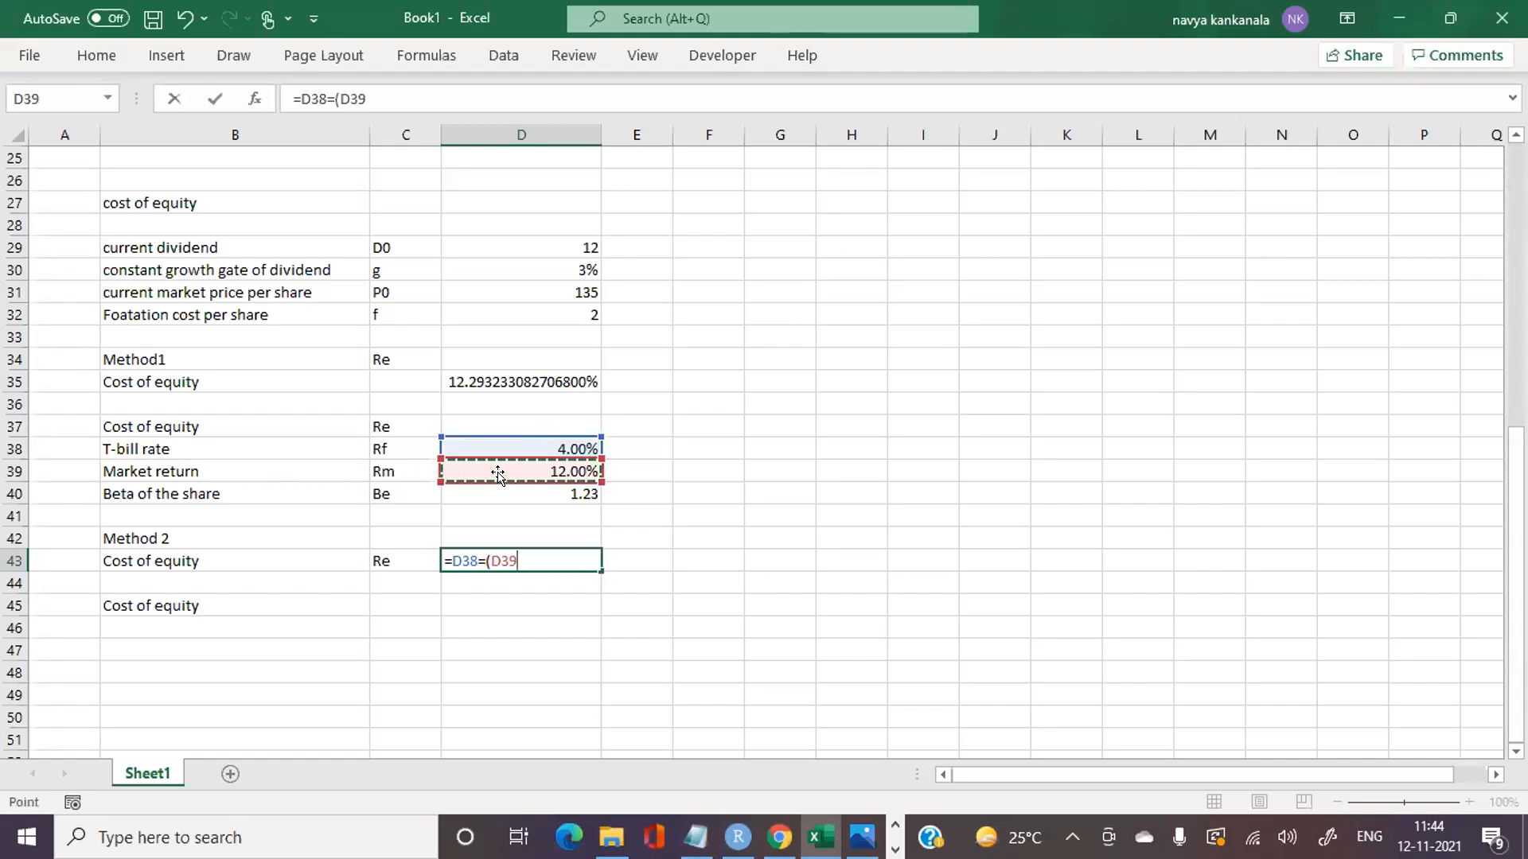
pyautogui.write('-')
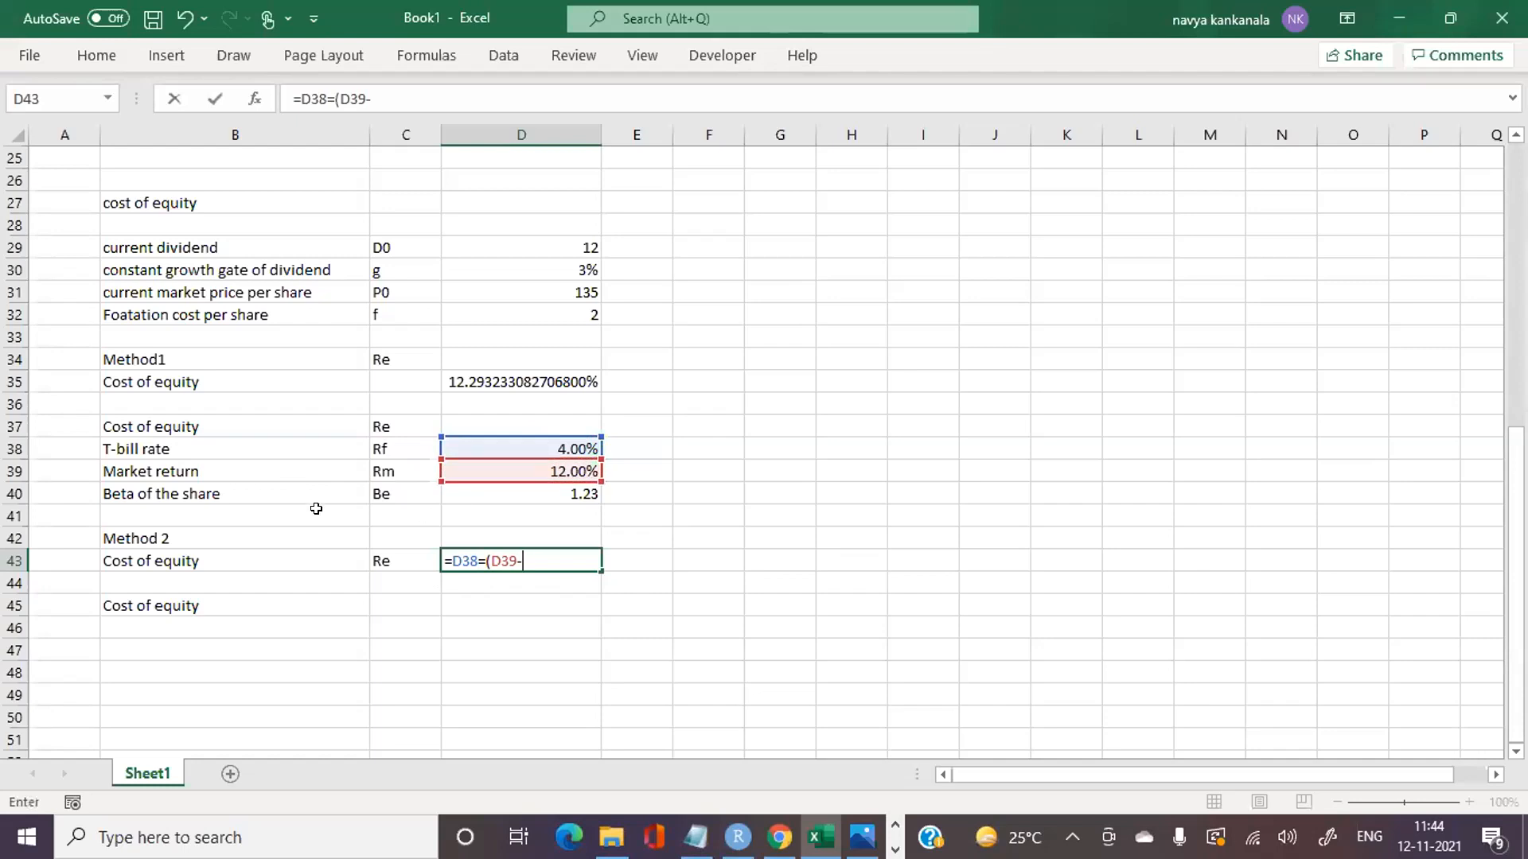
pyautogui.click(481, 442)
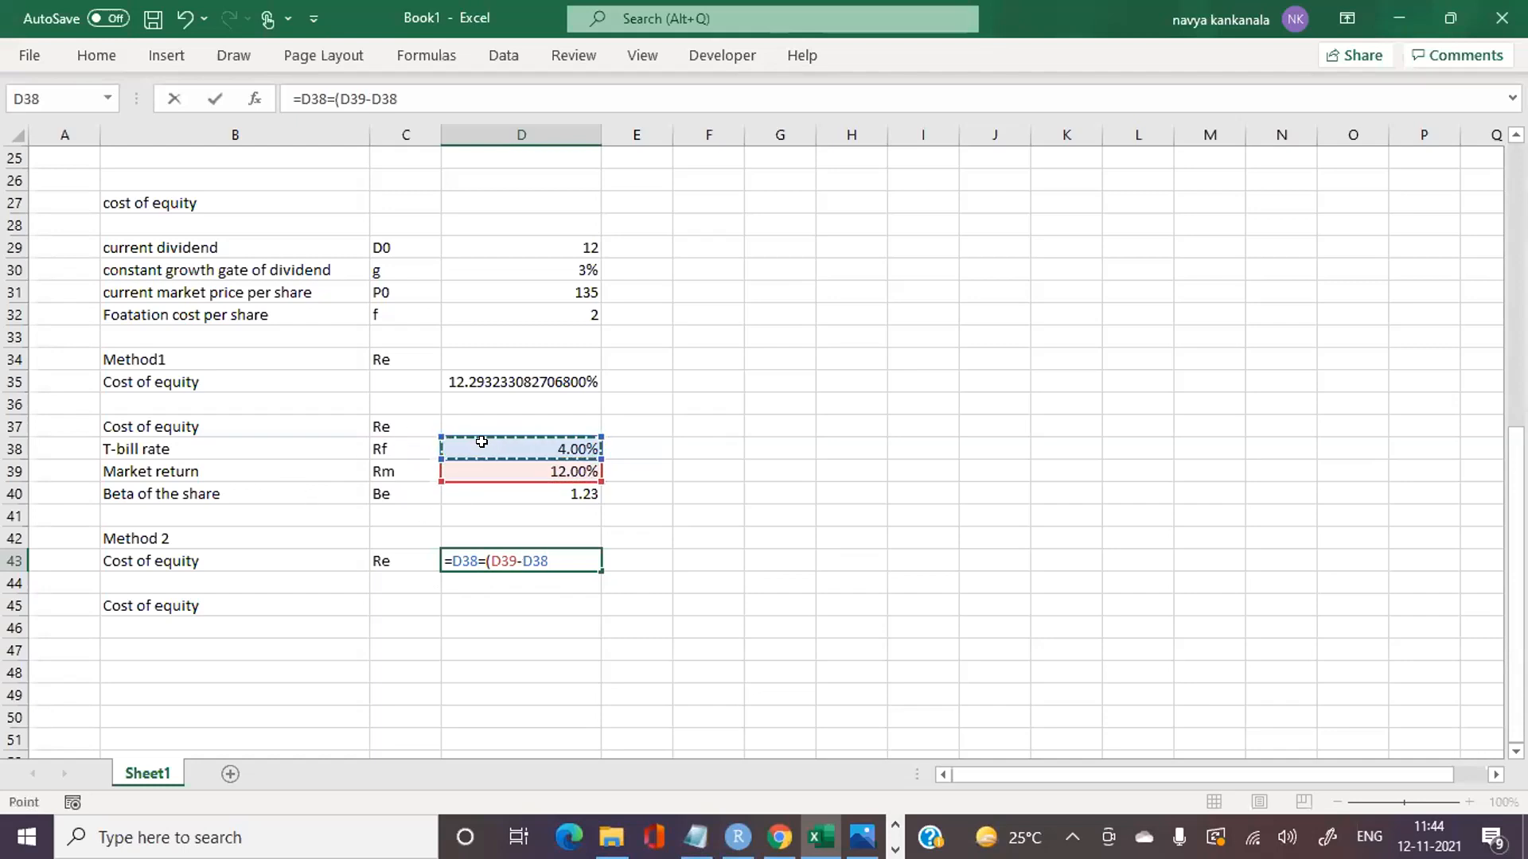
pyautogui.write(')*')
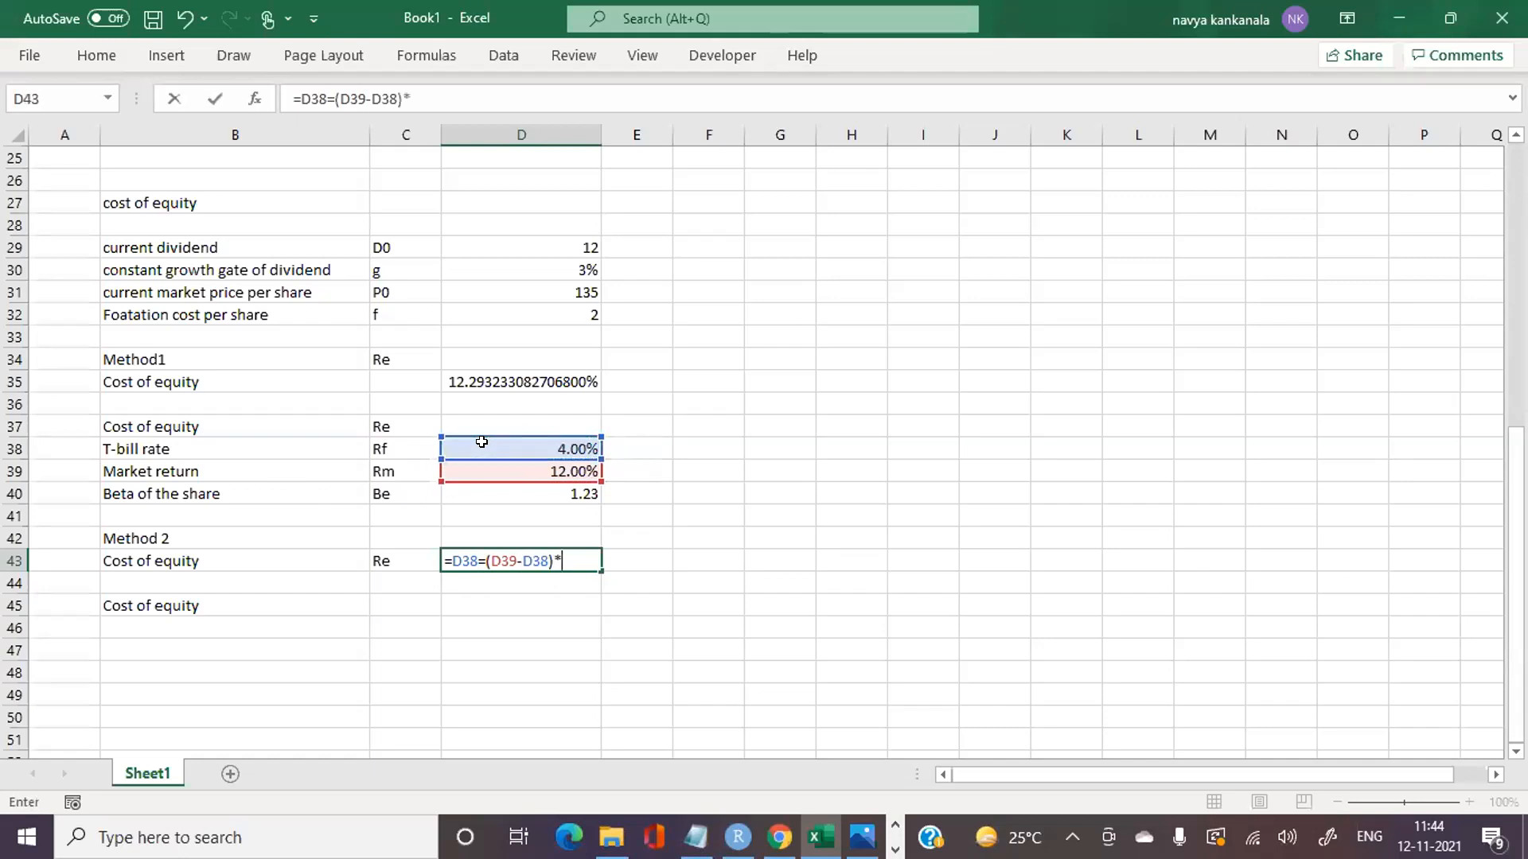
pyautogui.click(507, 491)
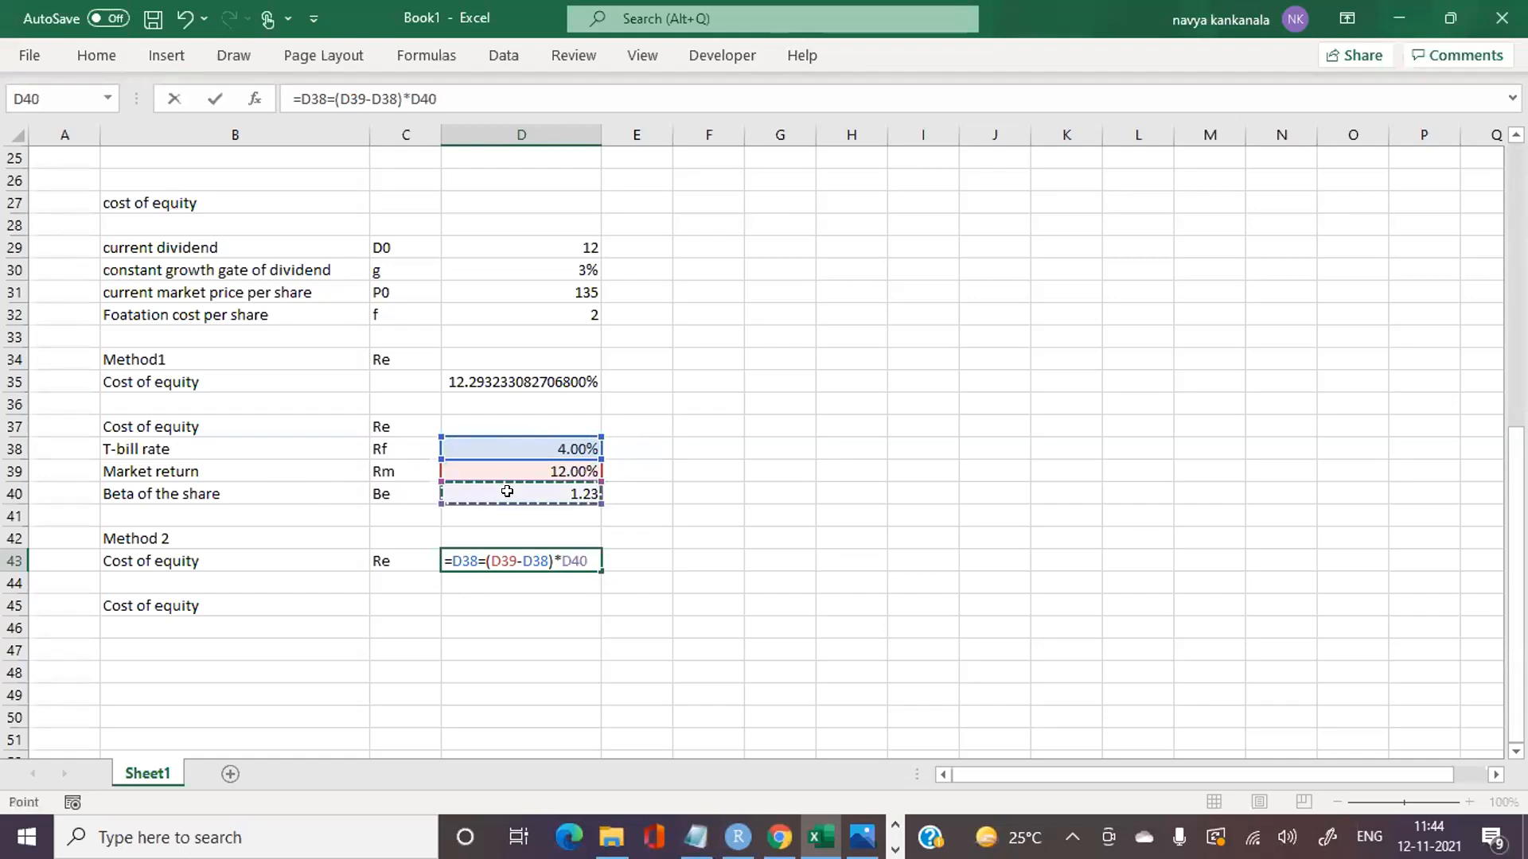
pyautogui.press('Return')
# Step: Correct the Method 2 formula in D43 to =D38+(D39-D38)*D40 by replacing the second equals sign with a plus
pyautogui.click(500, 544)
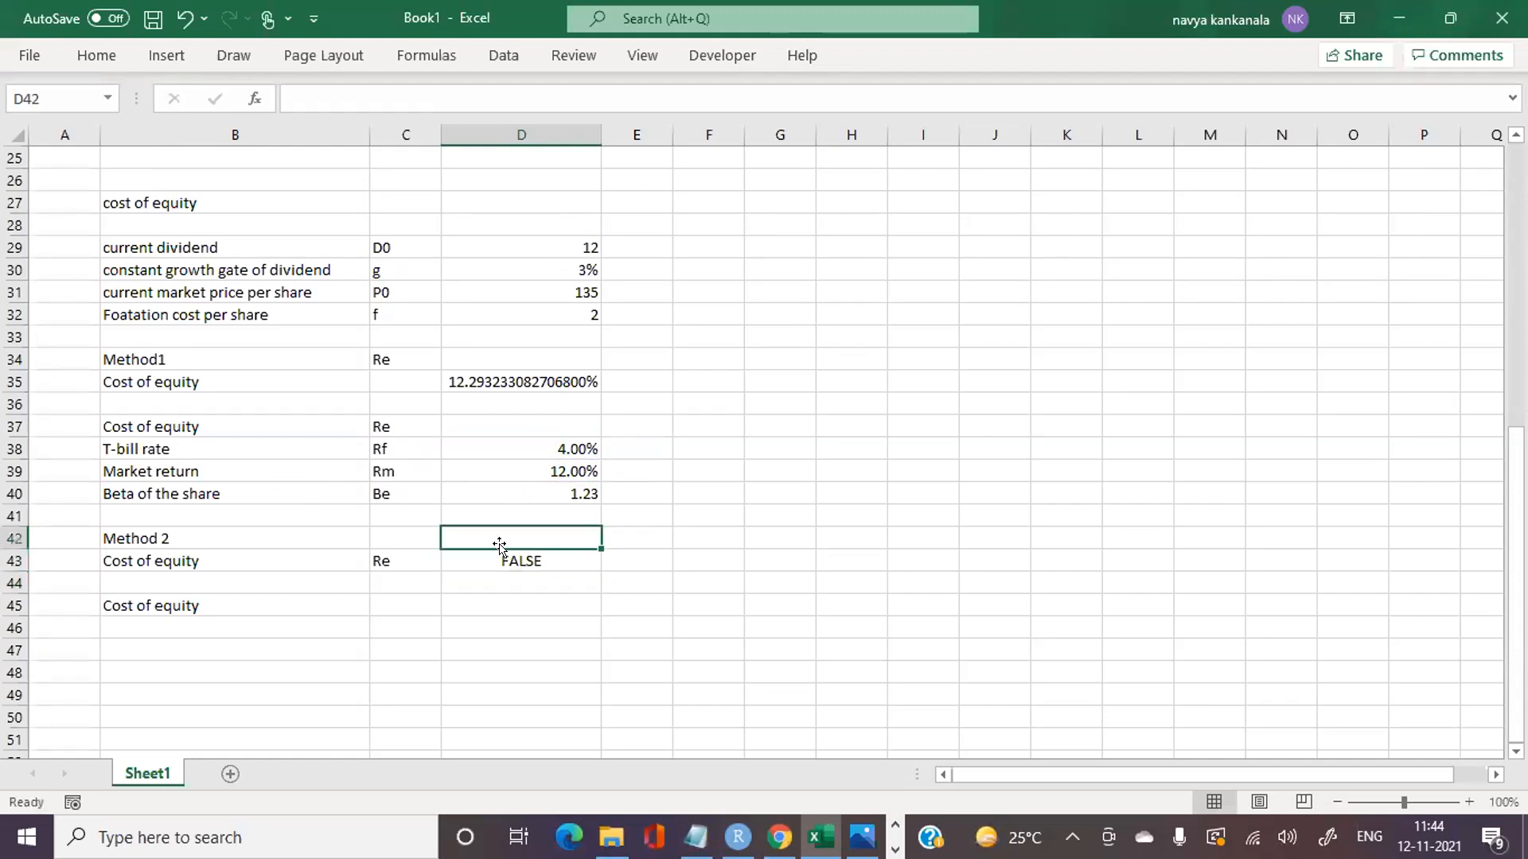
pyautogui.click(518, 564)
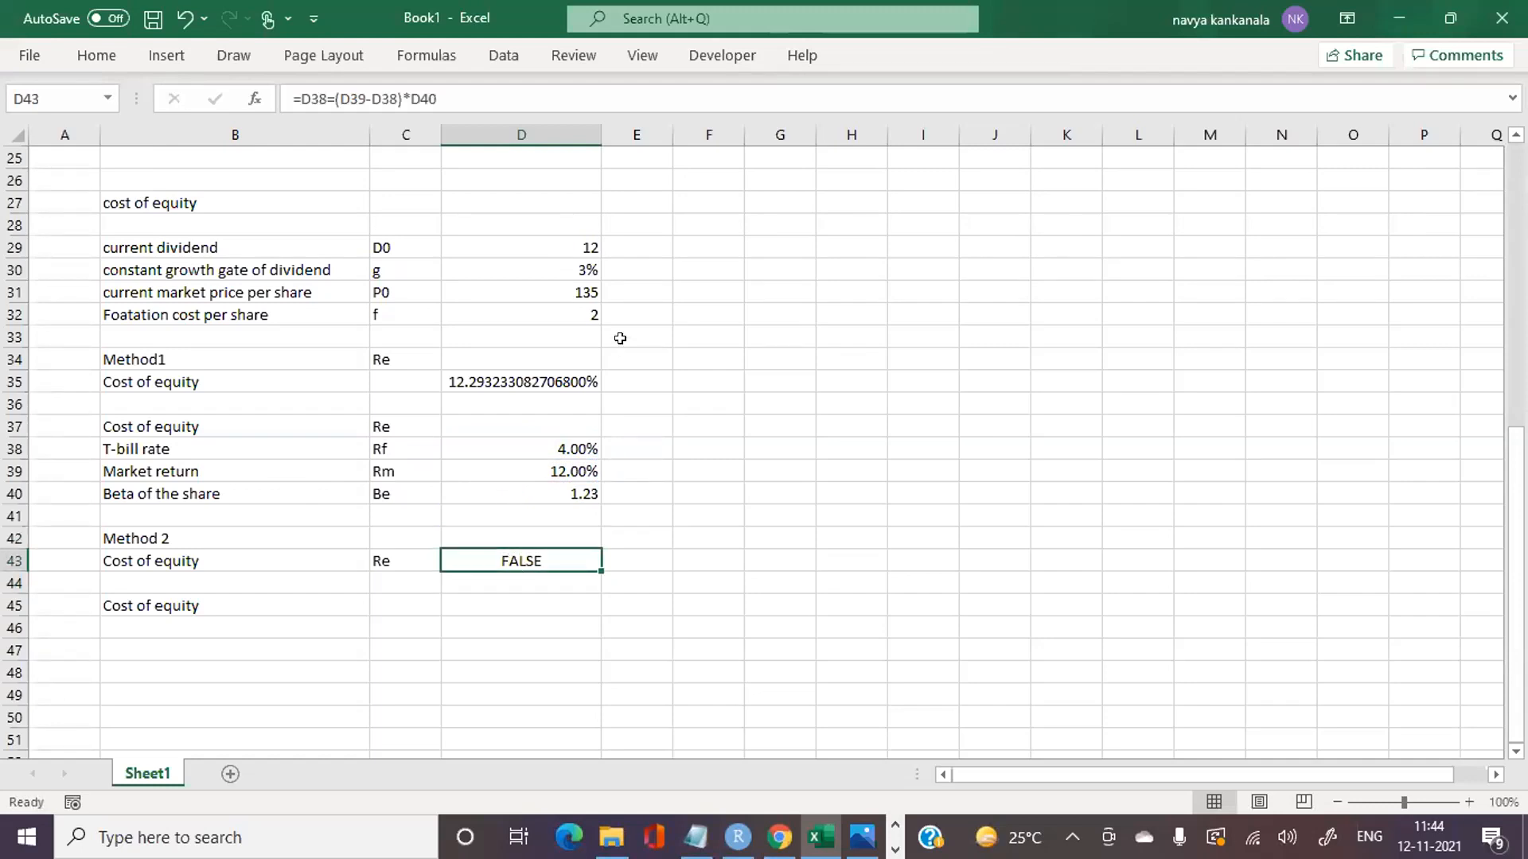
pyautogui.click(330, 96)
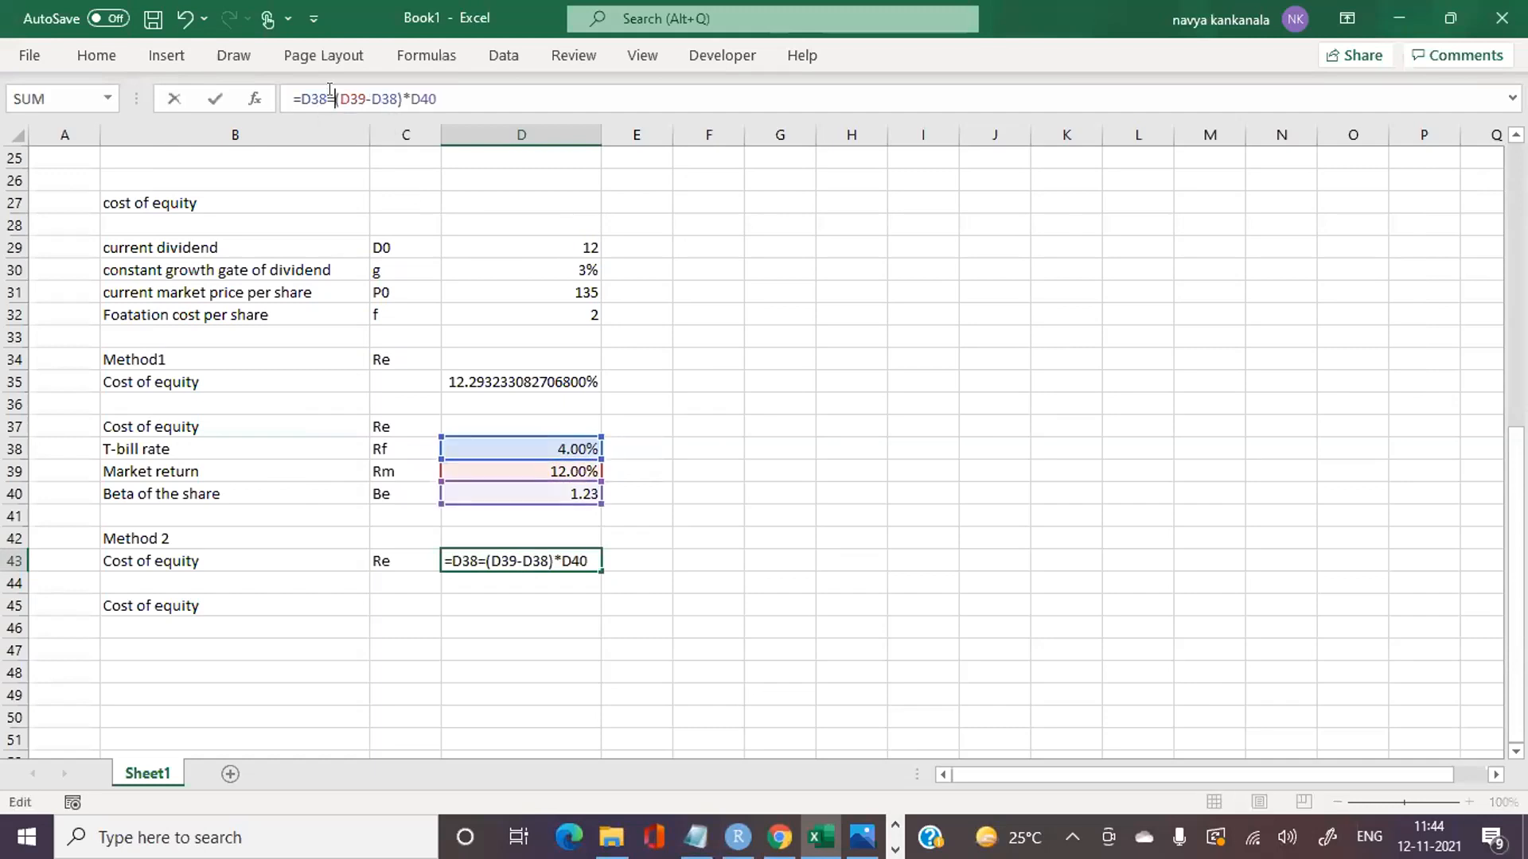
pyautogui.press('BackSpace')
pyautogui.write('+')
pyautogui.press('Return')
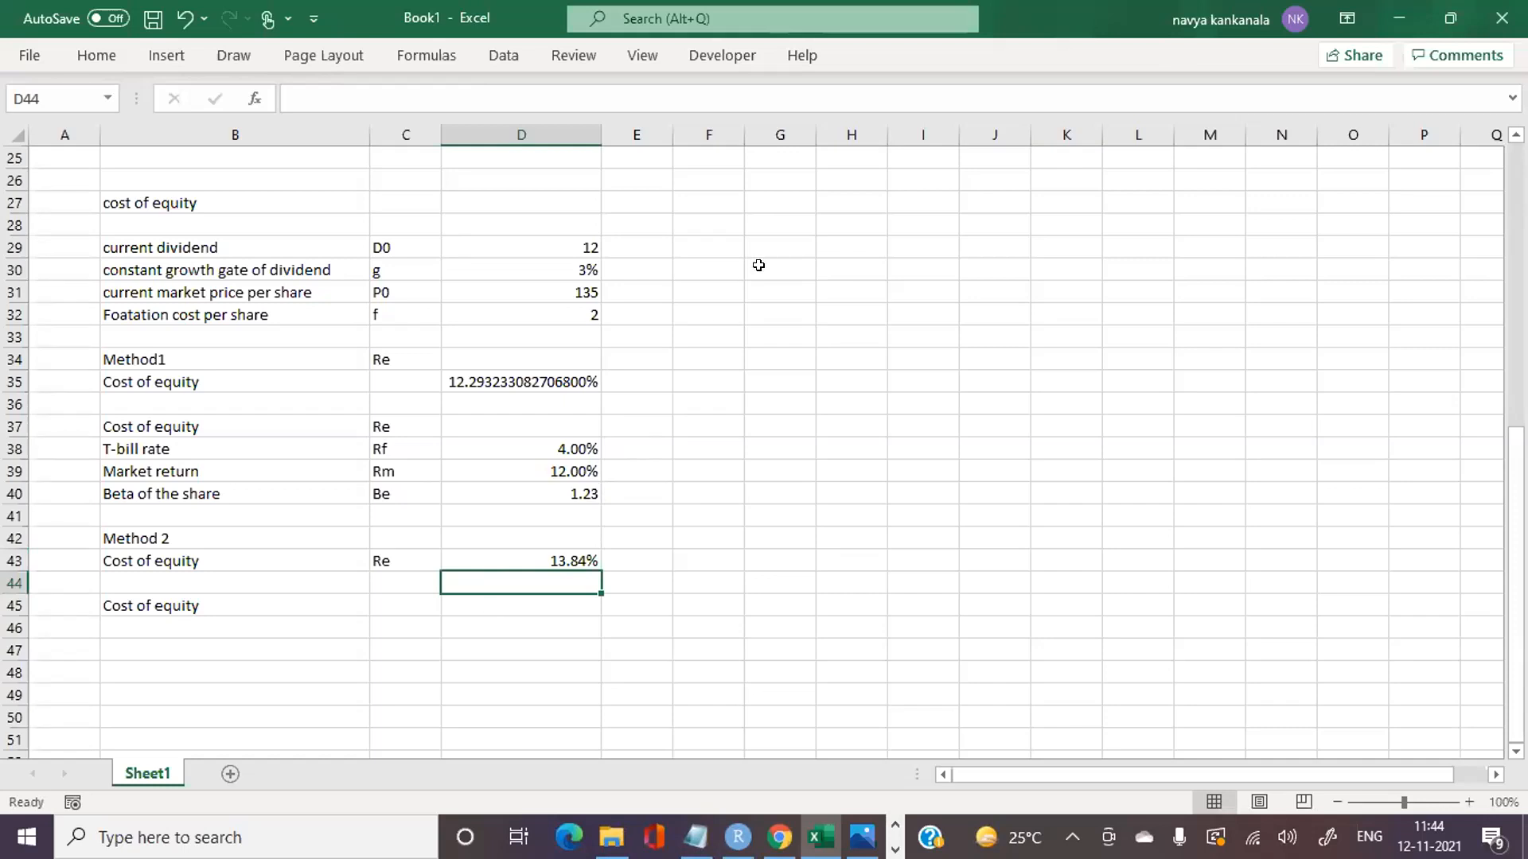
# Step: Try to average the Method 1 and Method 2 costs of equity in D45 with =D35+D43/2
pyautogui.click(490, 599)
pyautogui.write('=')
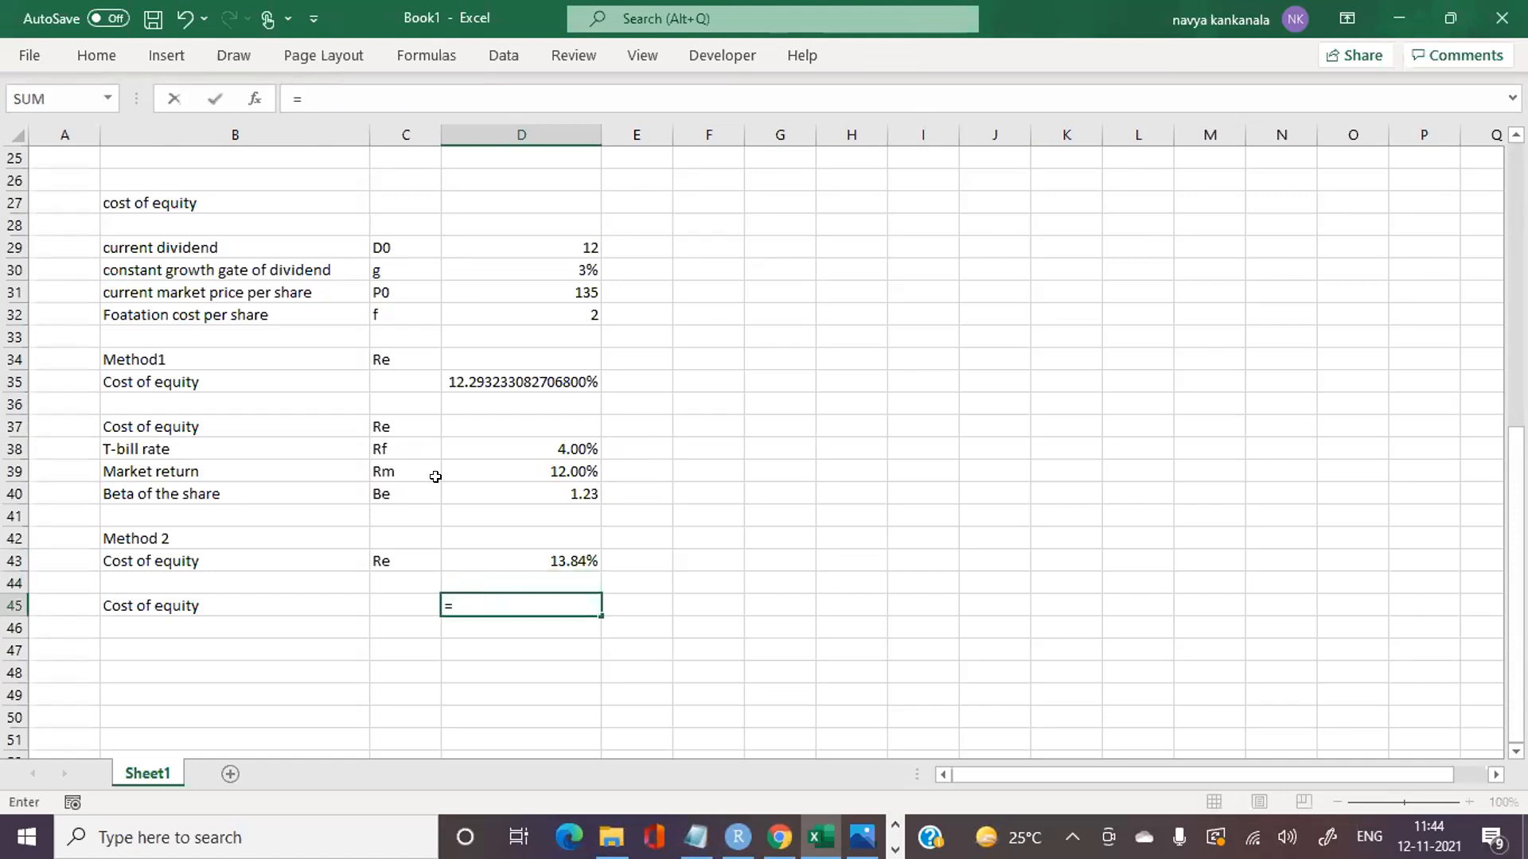
pyautogui.click(505, 376)
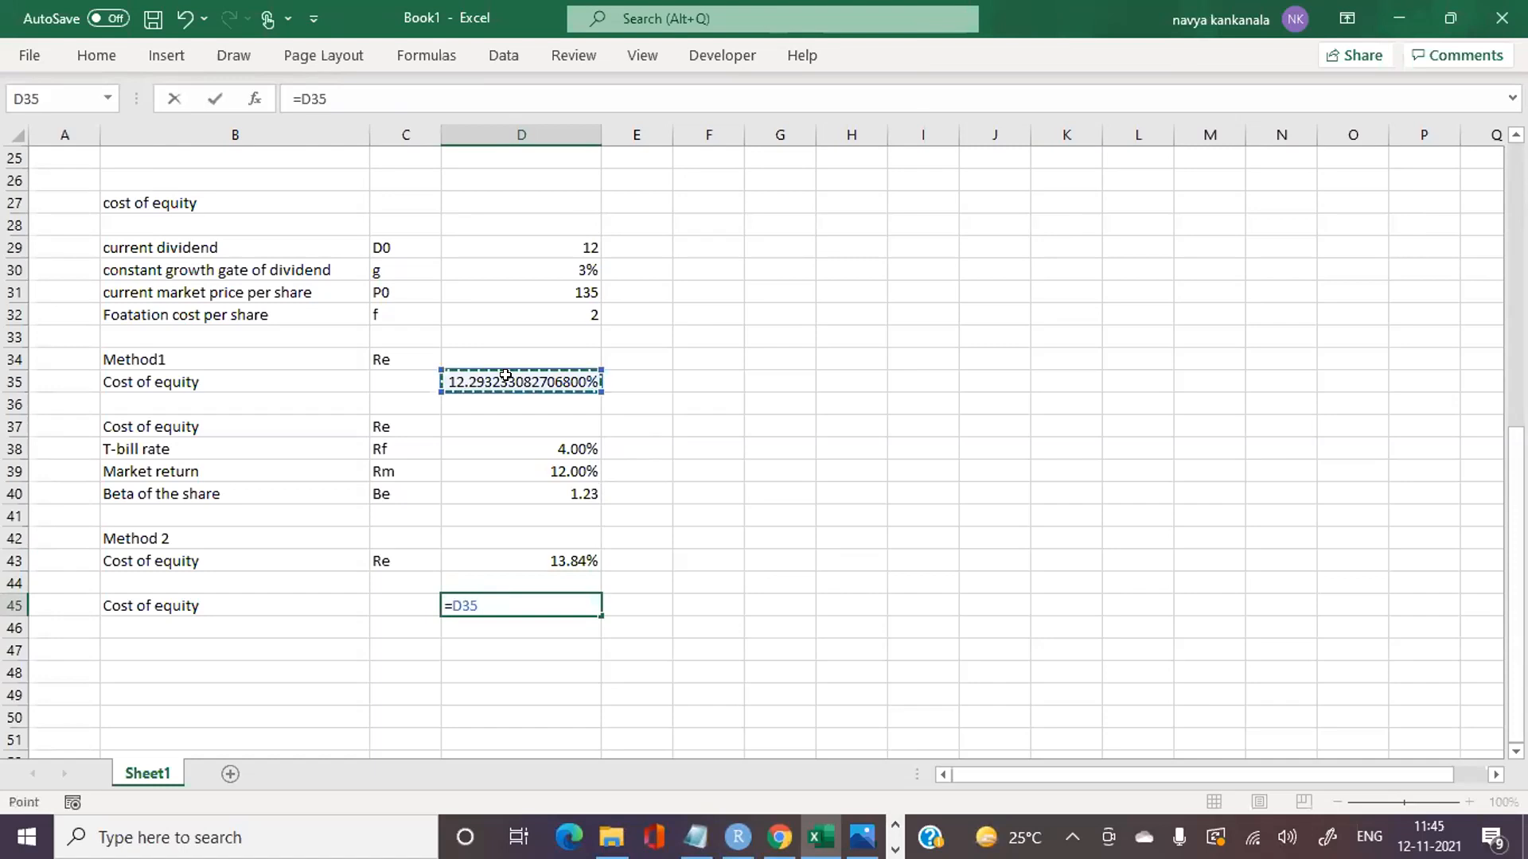
pyautogui.write('+')
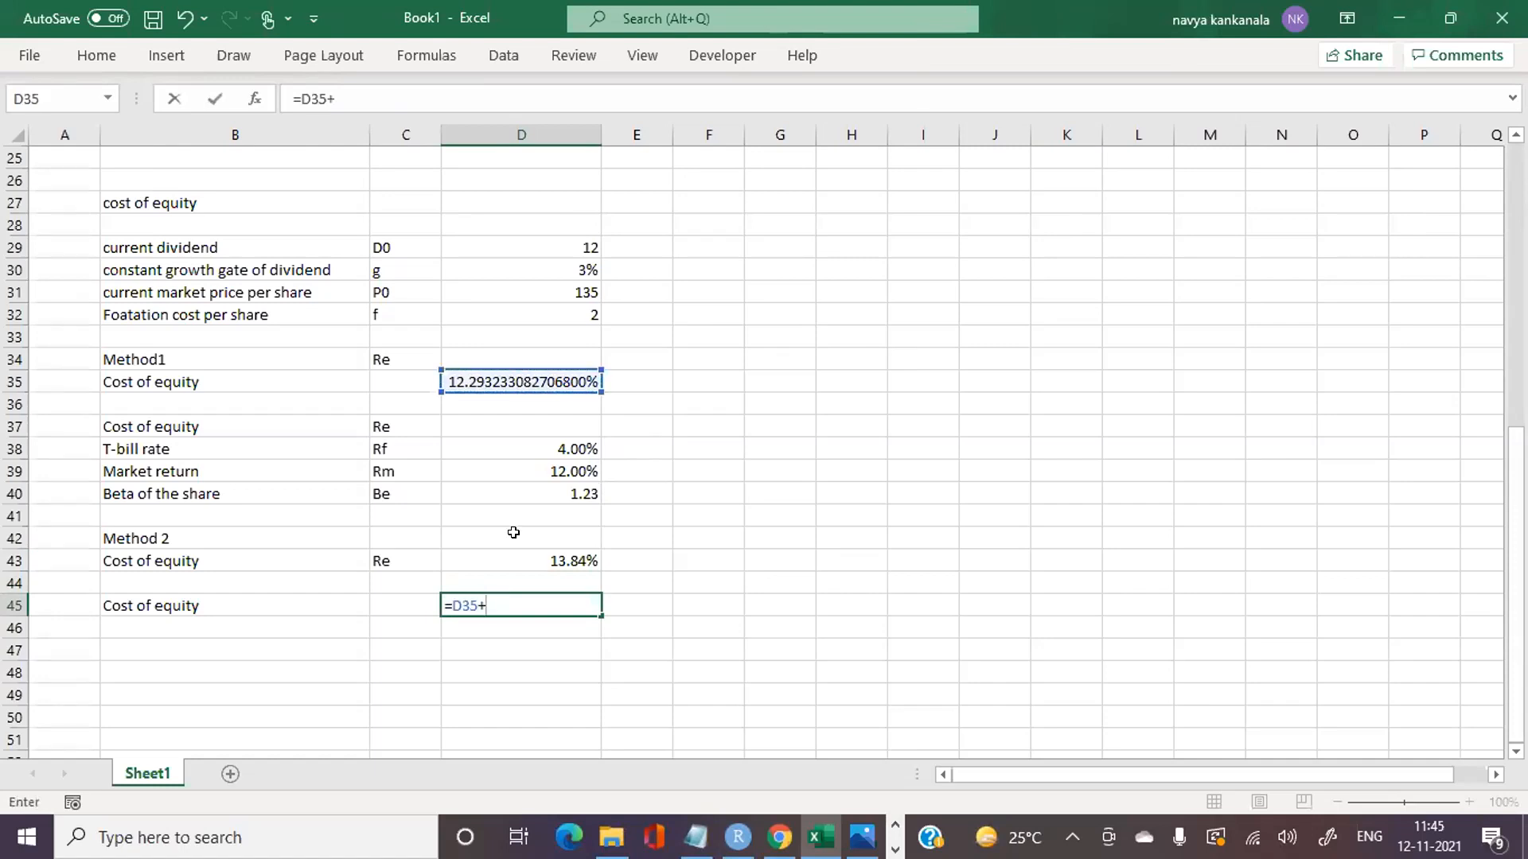
pyautogui.click(552, 564)
pyautogui.write('?')
pyautogui.press('BackSpace')
pyautogui.write('/2')
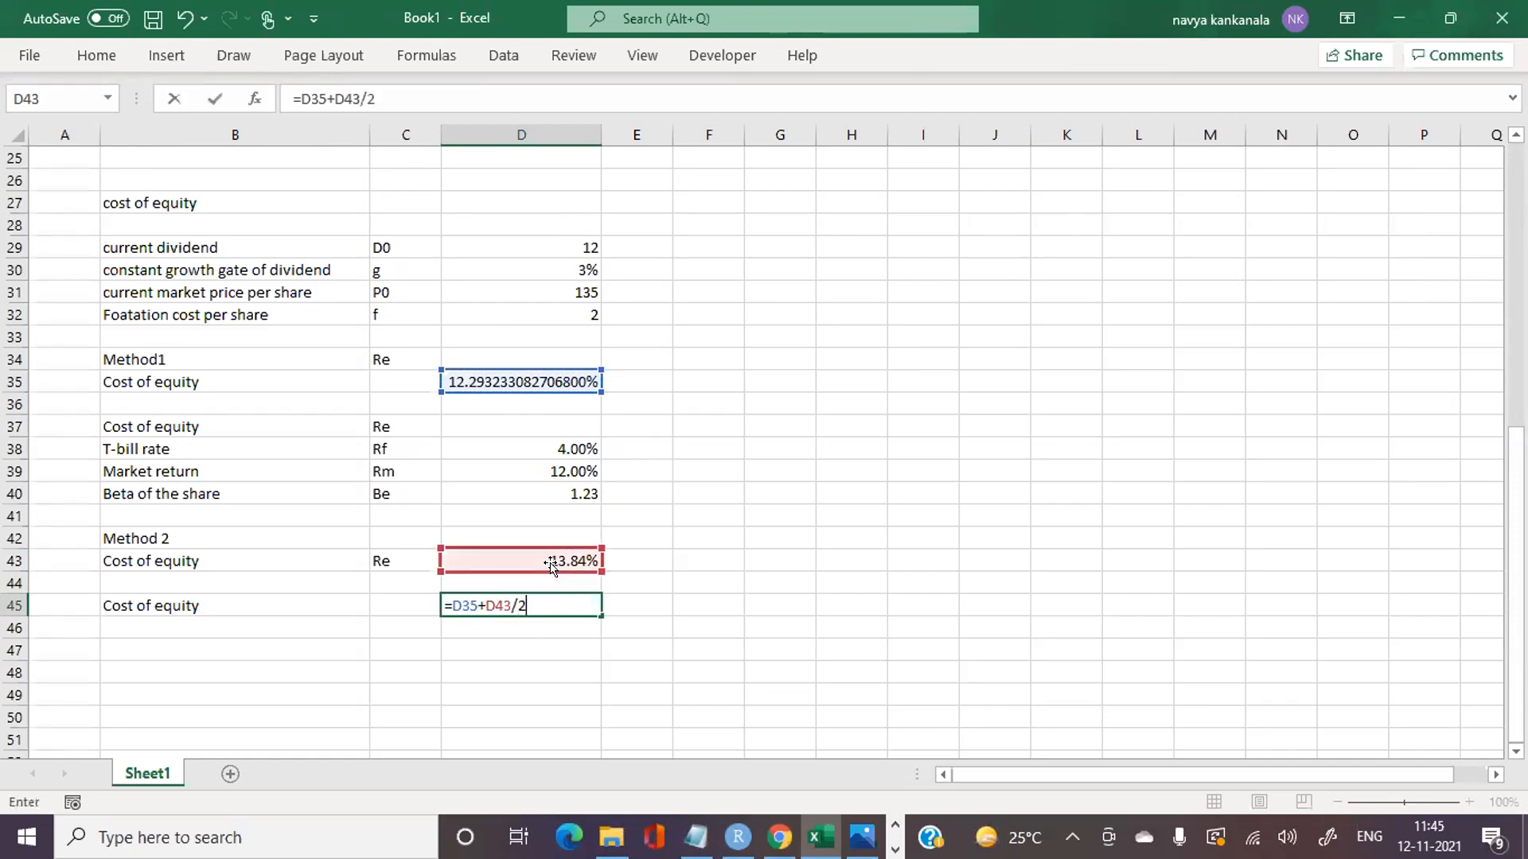
pyautogui.press('Return')
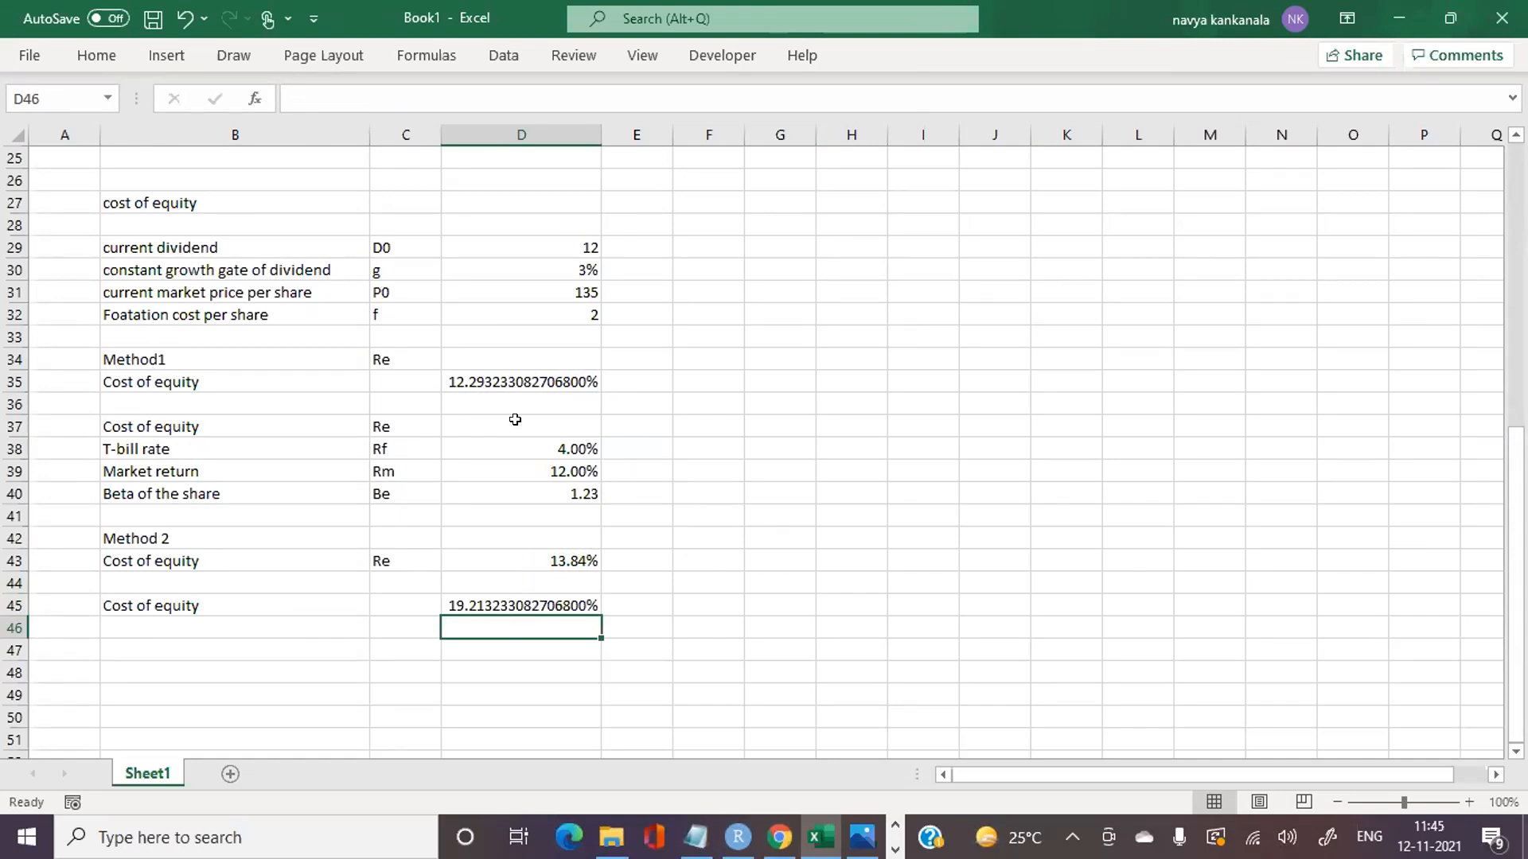
# Step: Clear the incorrect averaging formula from D45 and begin a new formula there
pyautogui.click(510, 382)
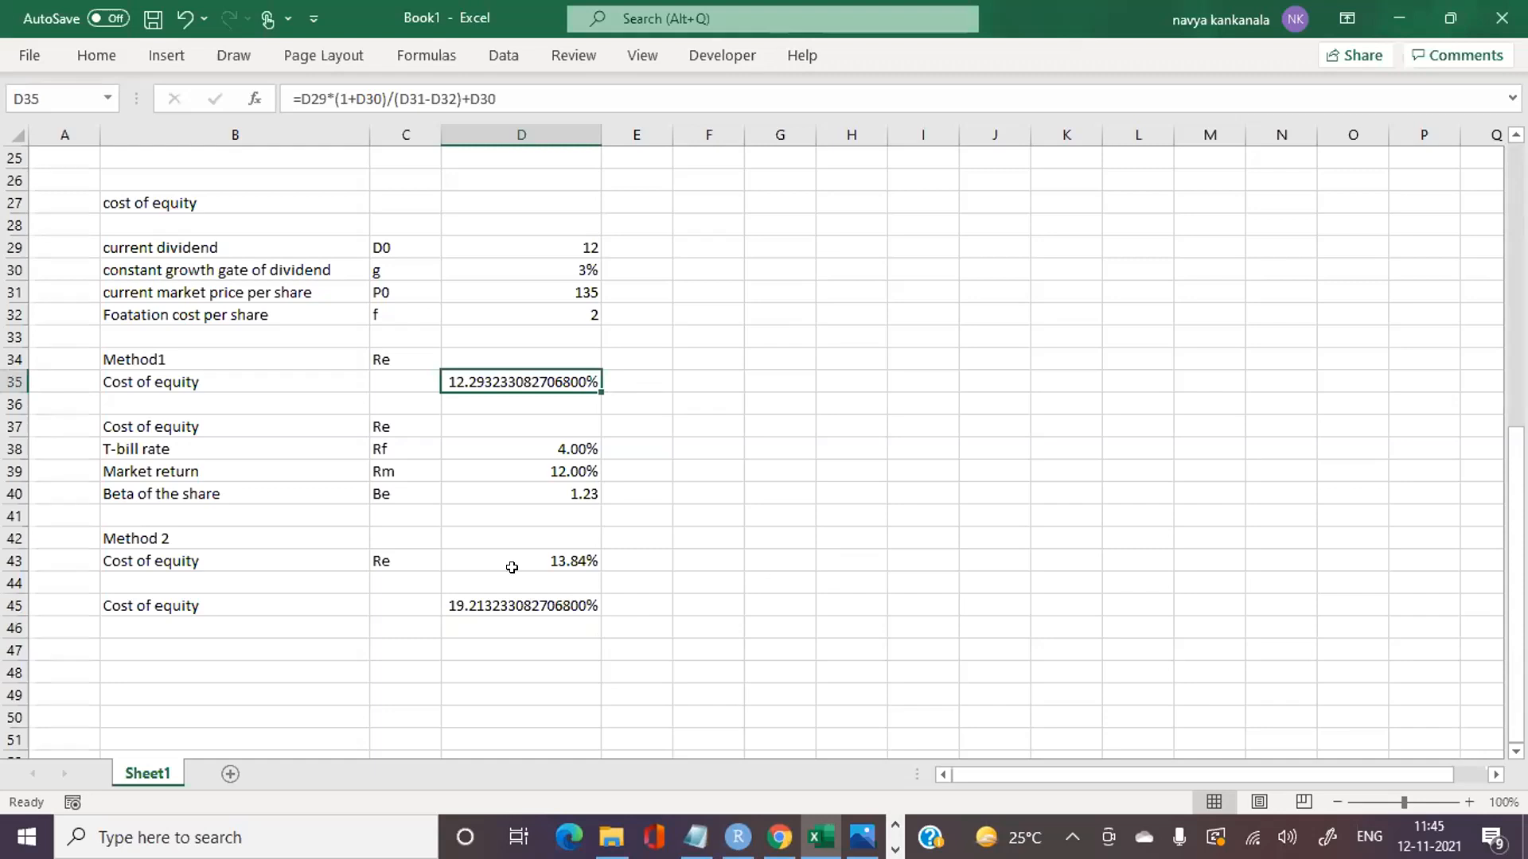
pyautogui.click(564, 604)
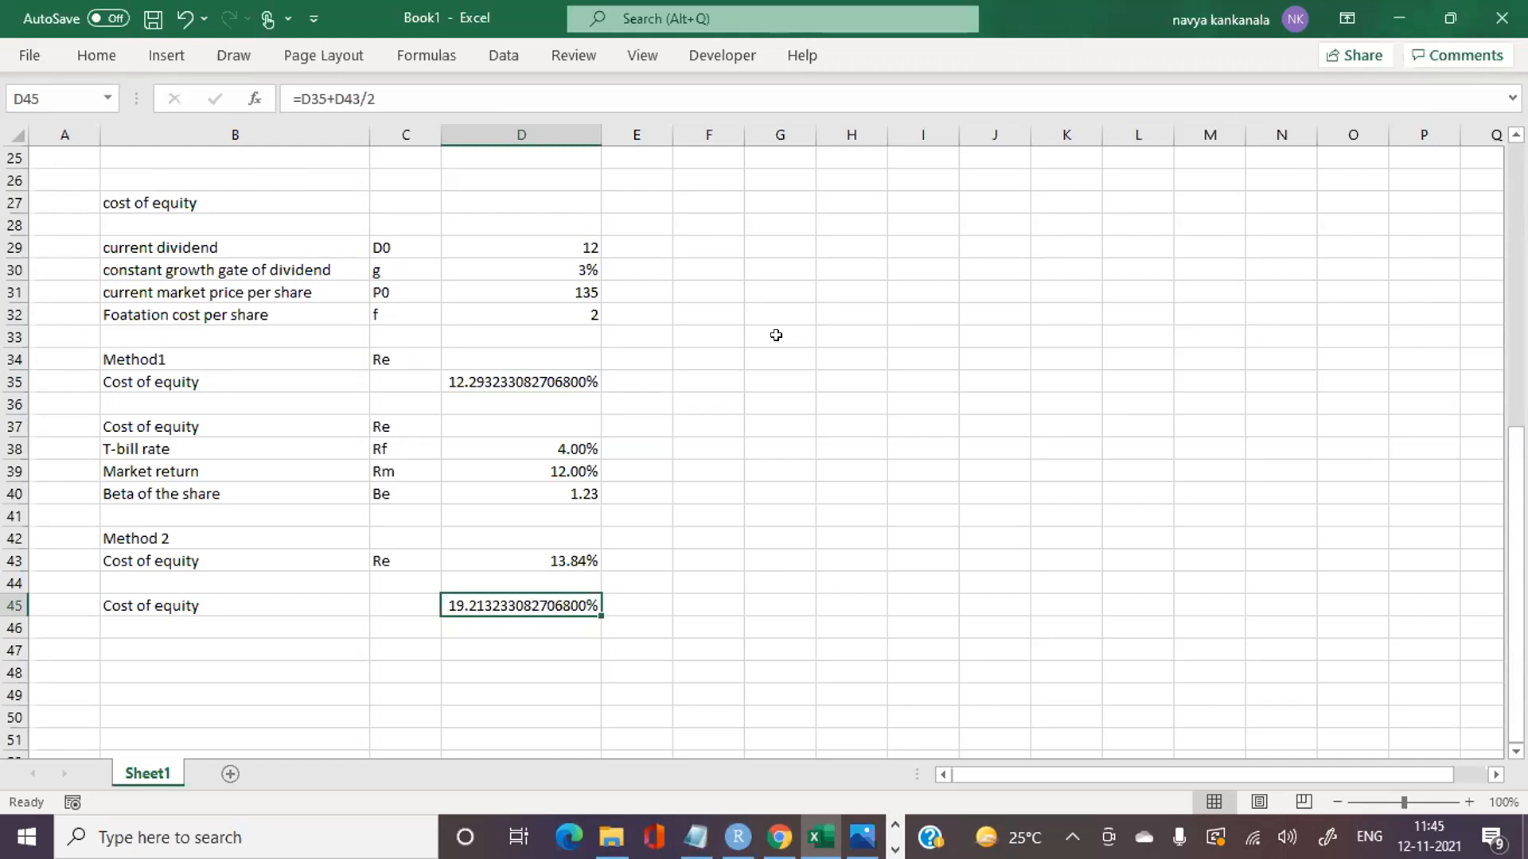
pyautogui.press('BackSpace')
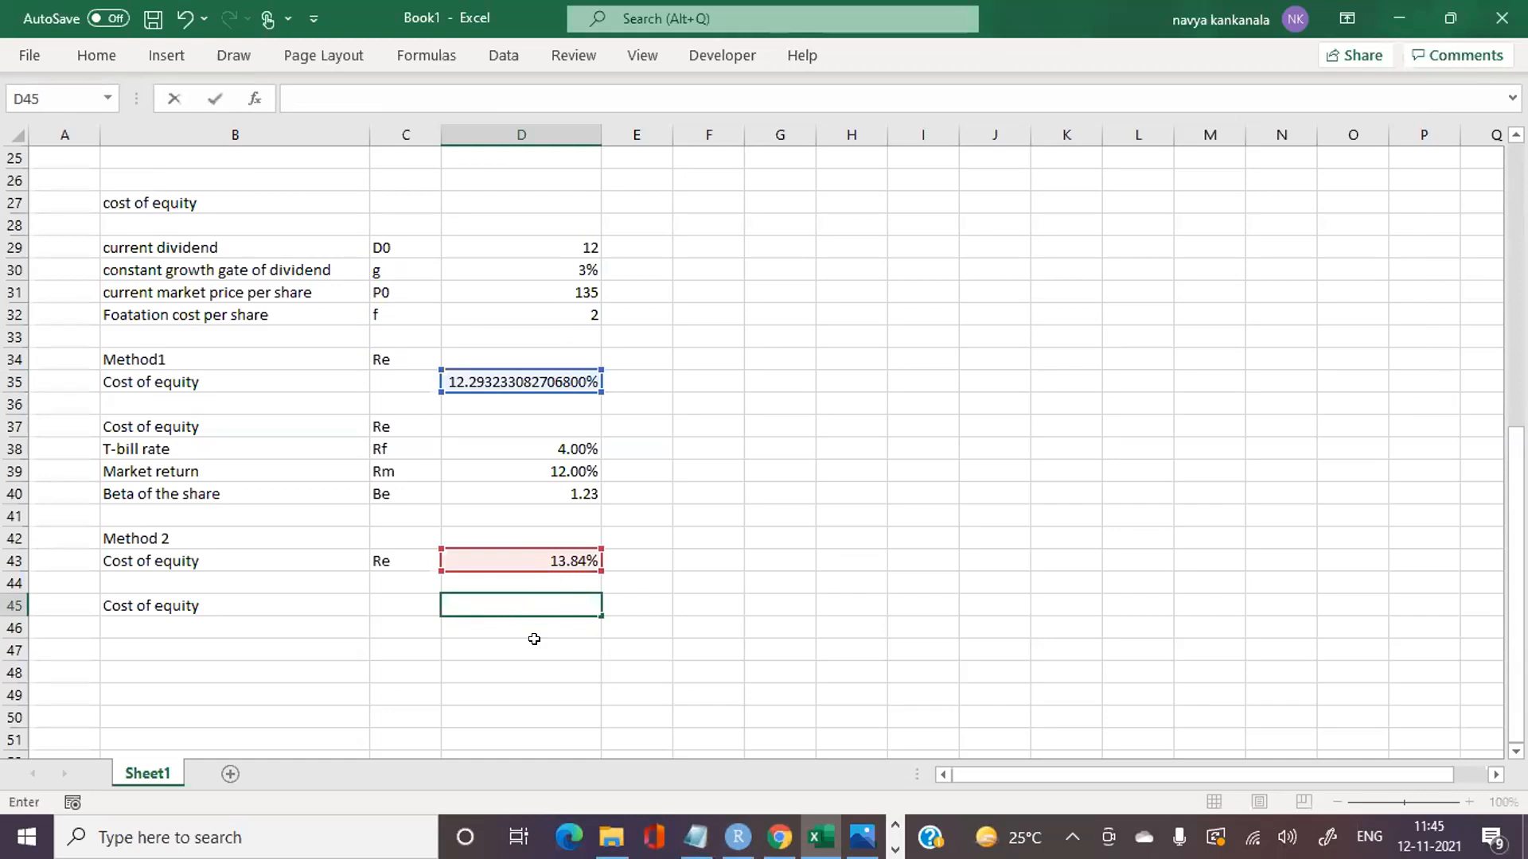
pyautogui.write('=')
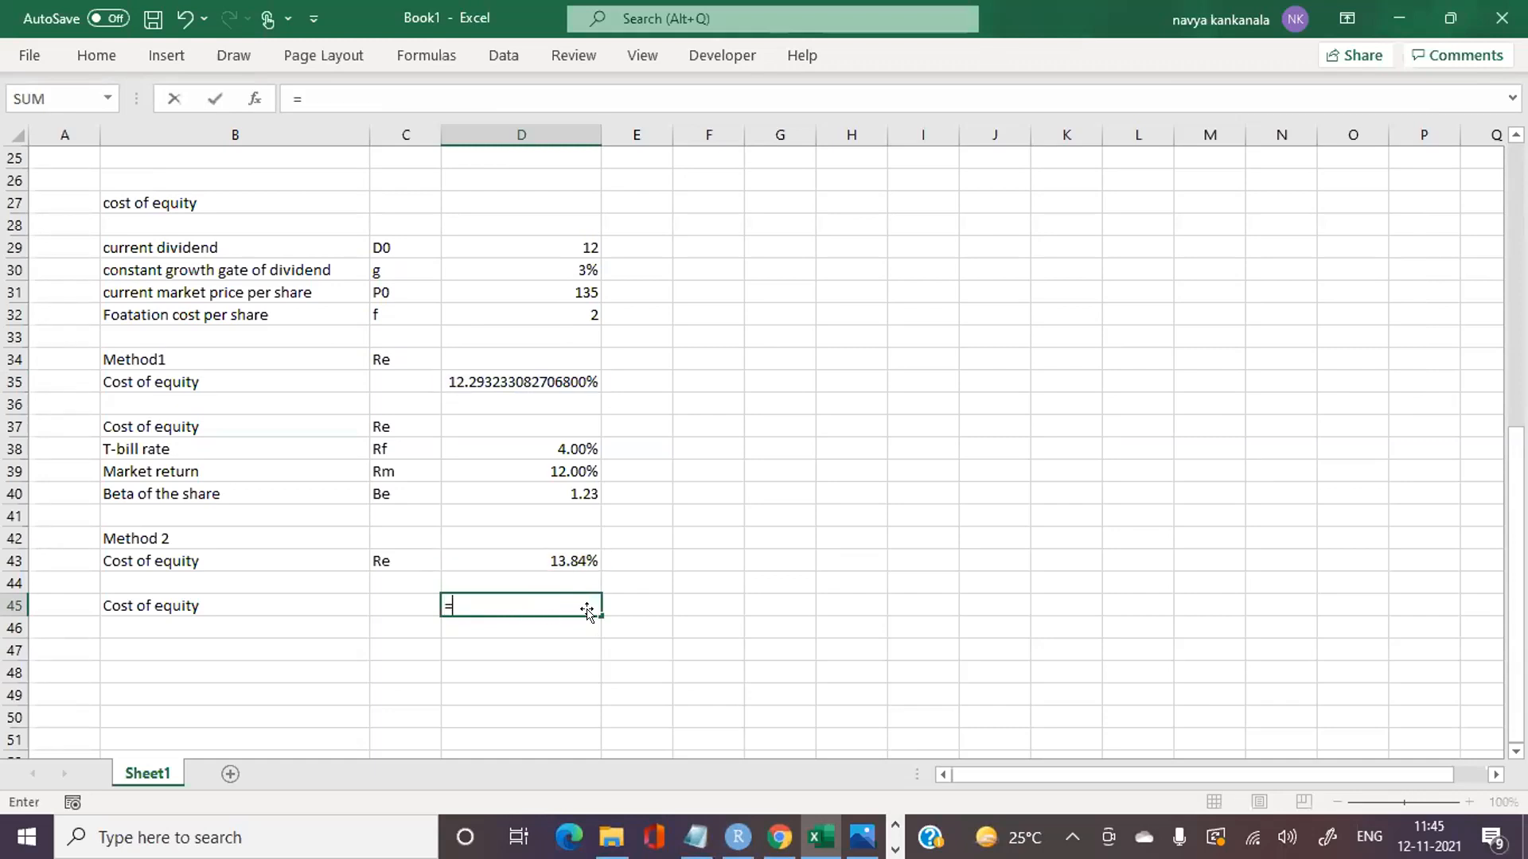
pyautogui.click(535, 372)
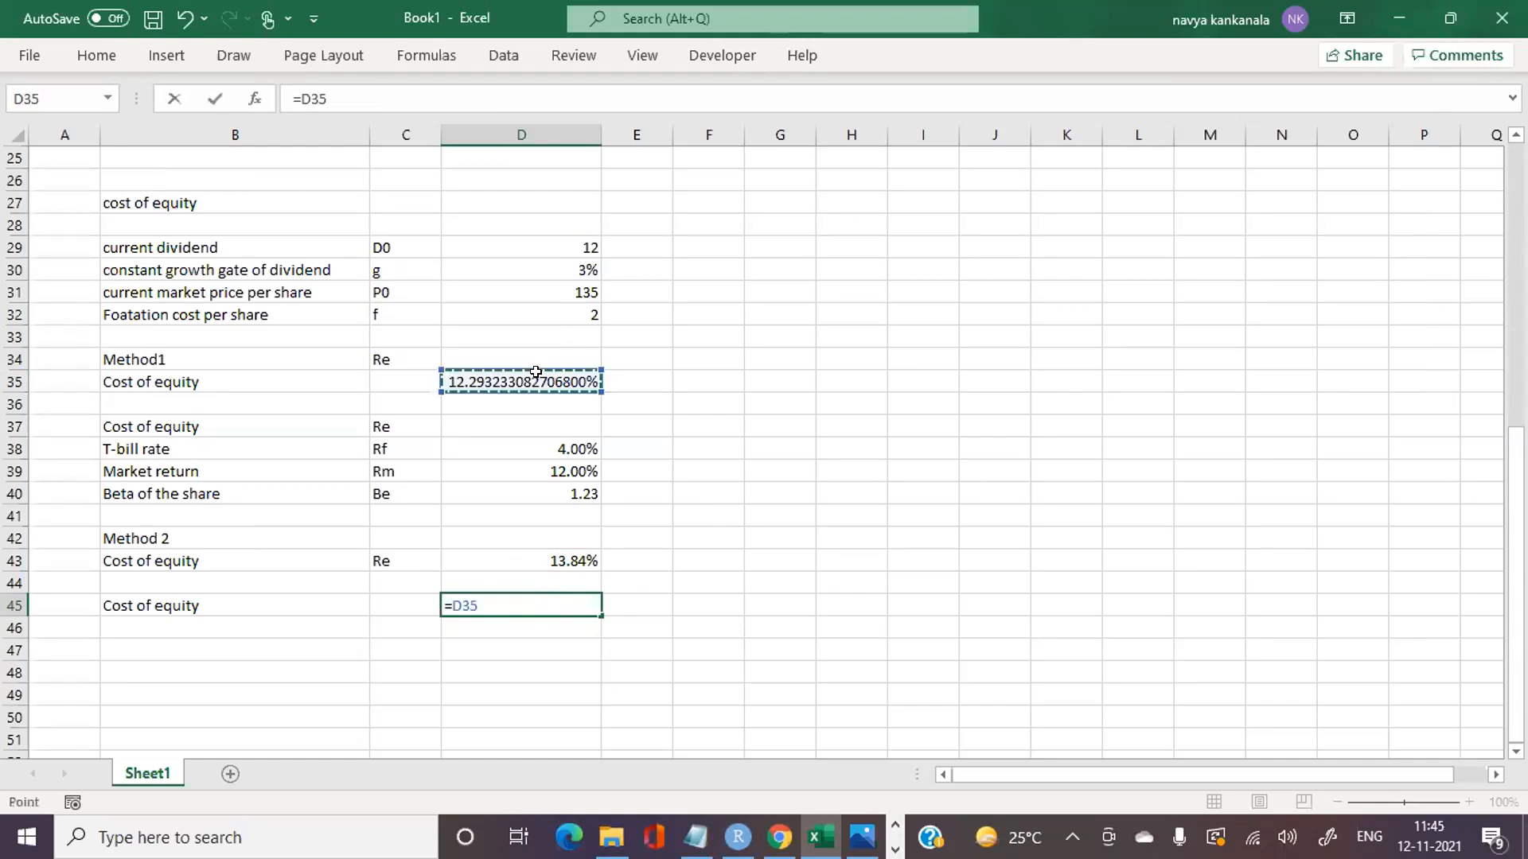
pyautogui.write('+')
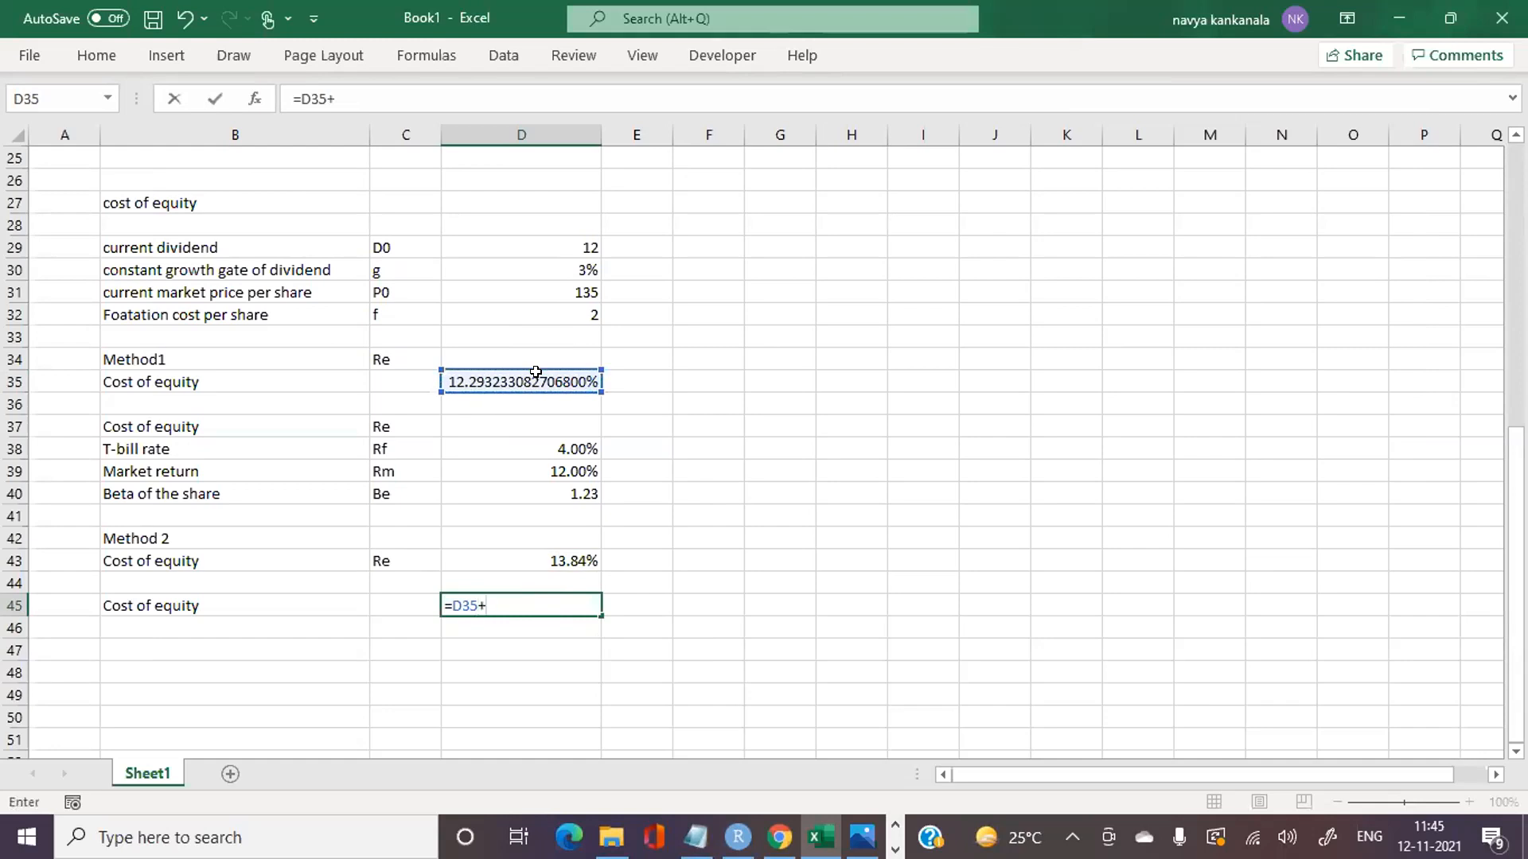
pyautogui.click(551, 561)
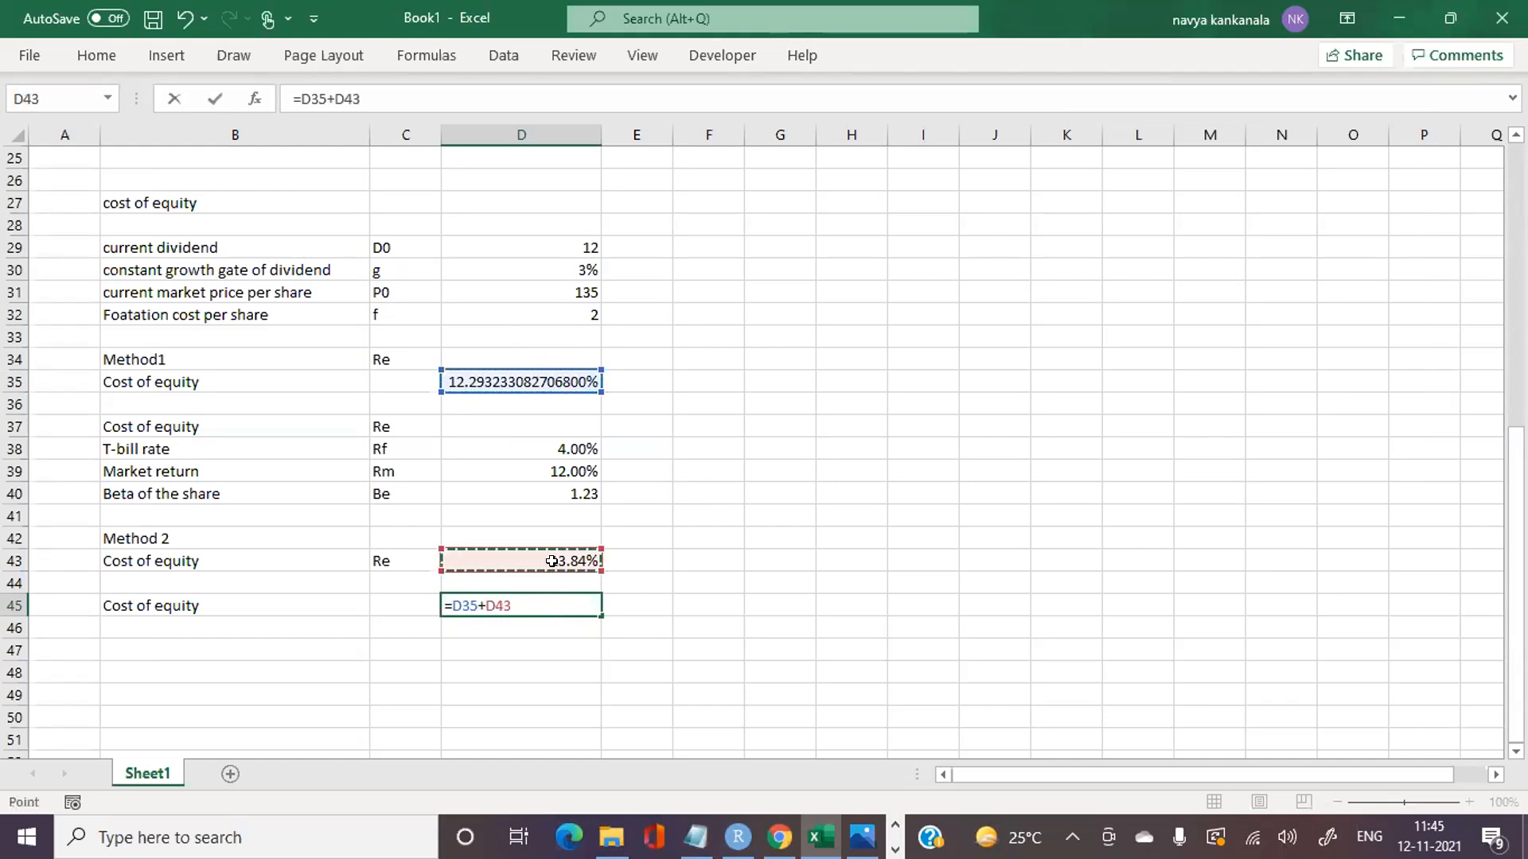
pyautogui.write('/')
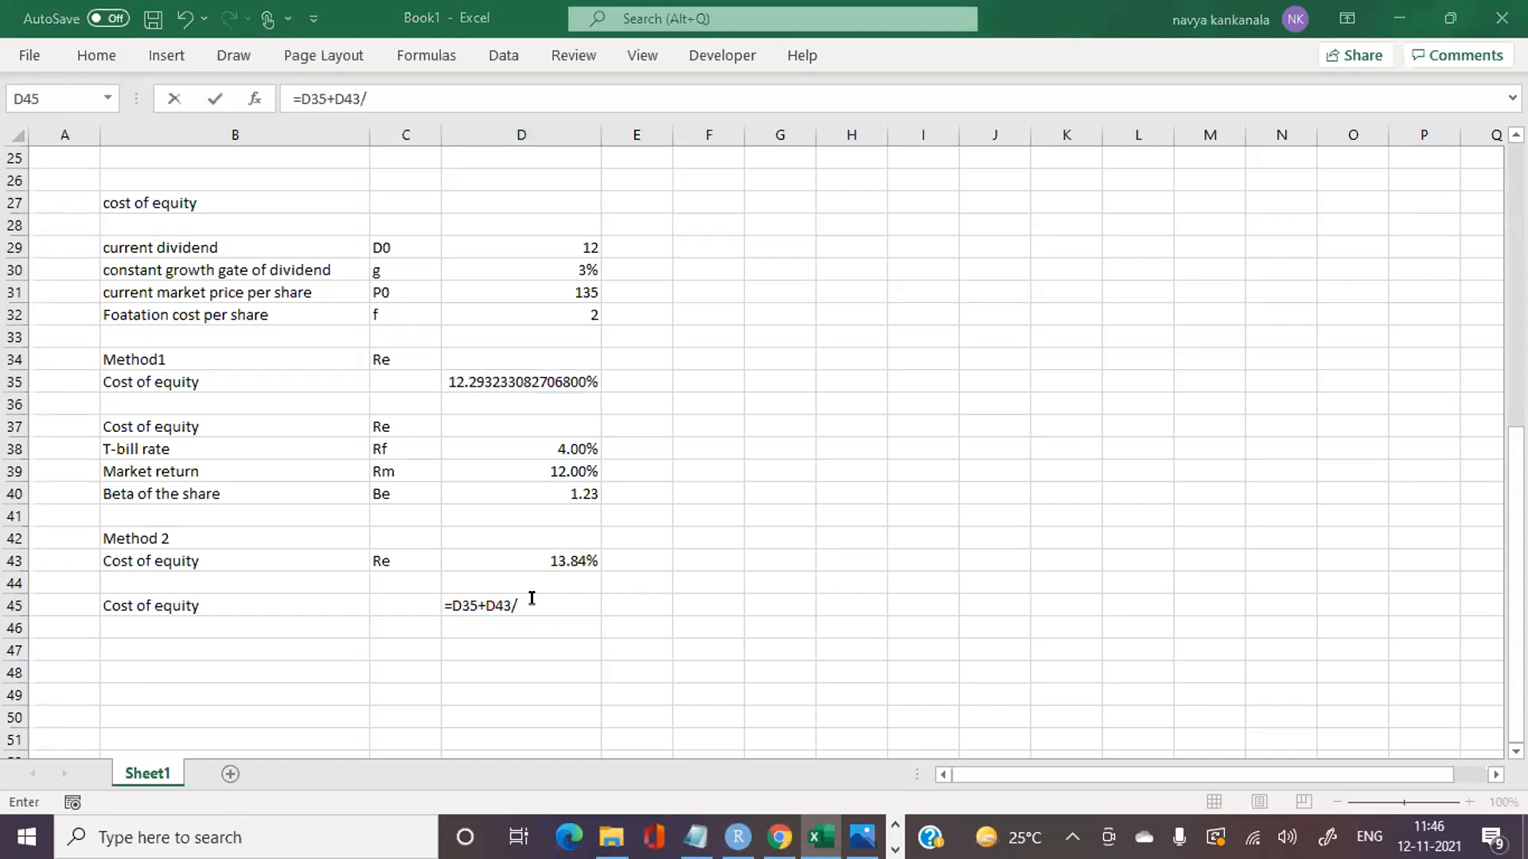
pyautogui.press('BackSpace')
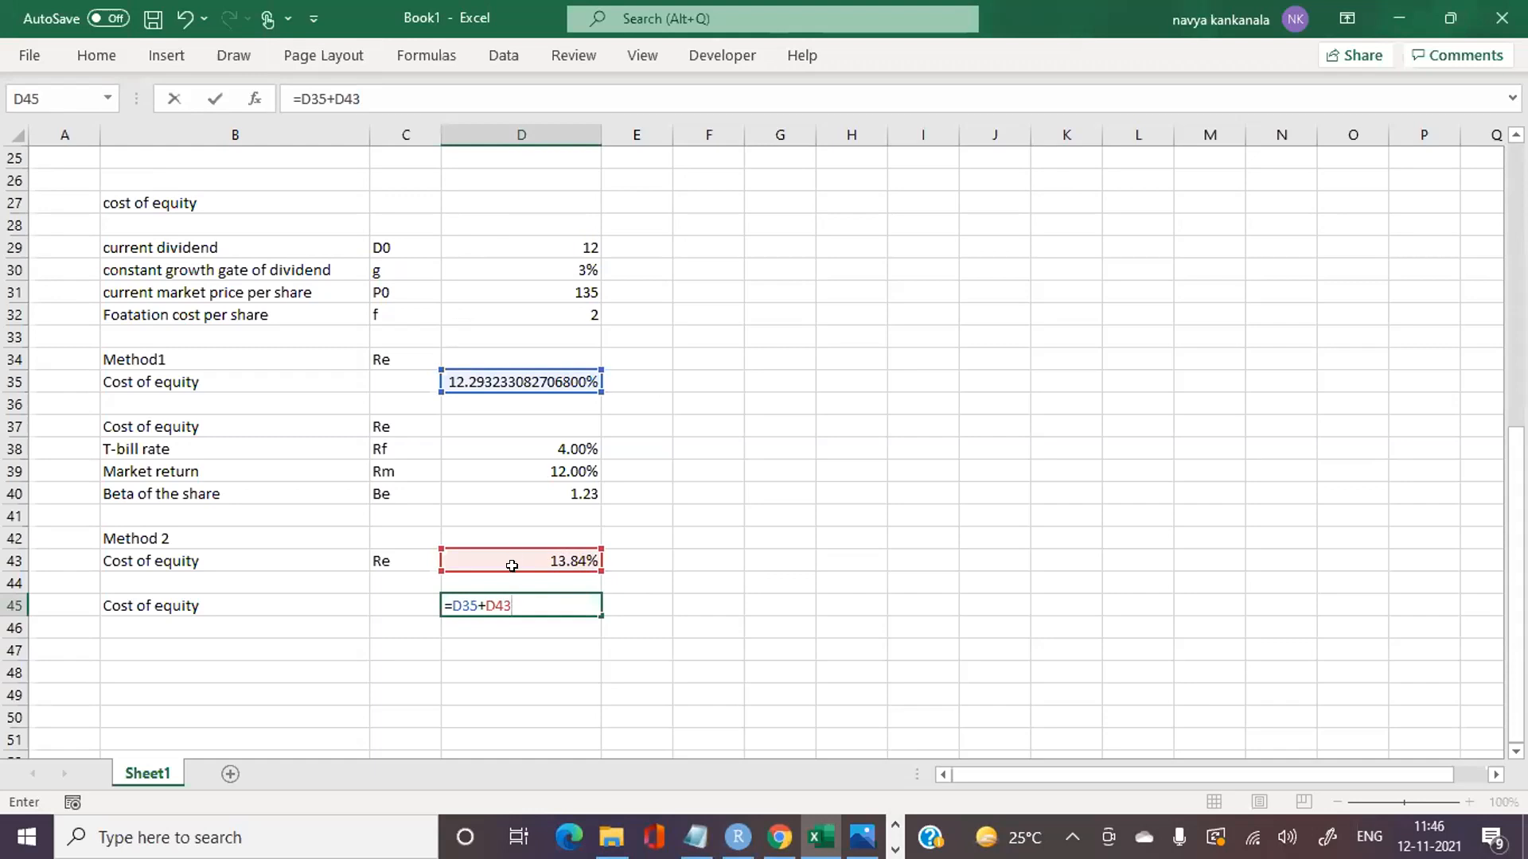
pyautogui.press('BackSpace')
pyautogui.press('BackSpace')
pyautogui.press('BackSpace')
pyautogui.press('BackSpace')
pyautogui.press('BackSpace')
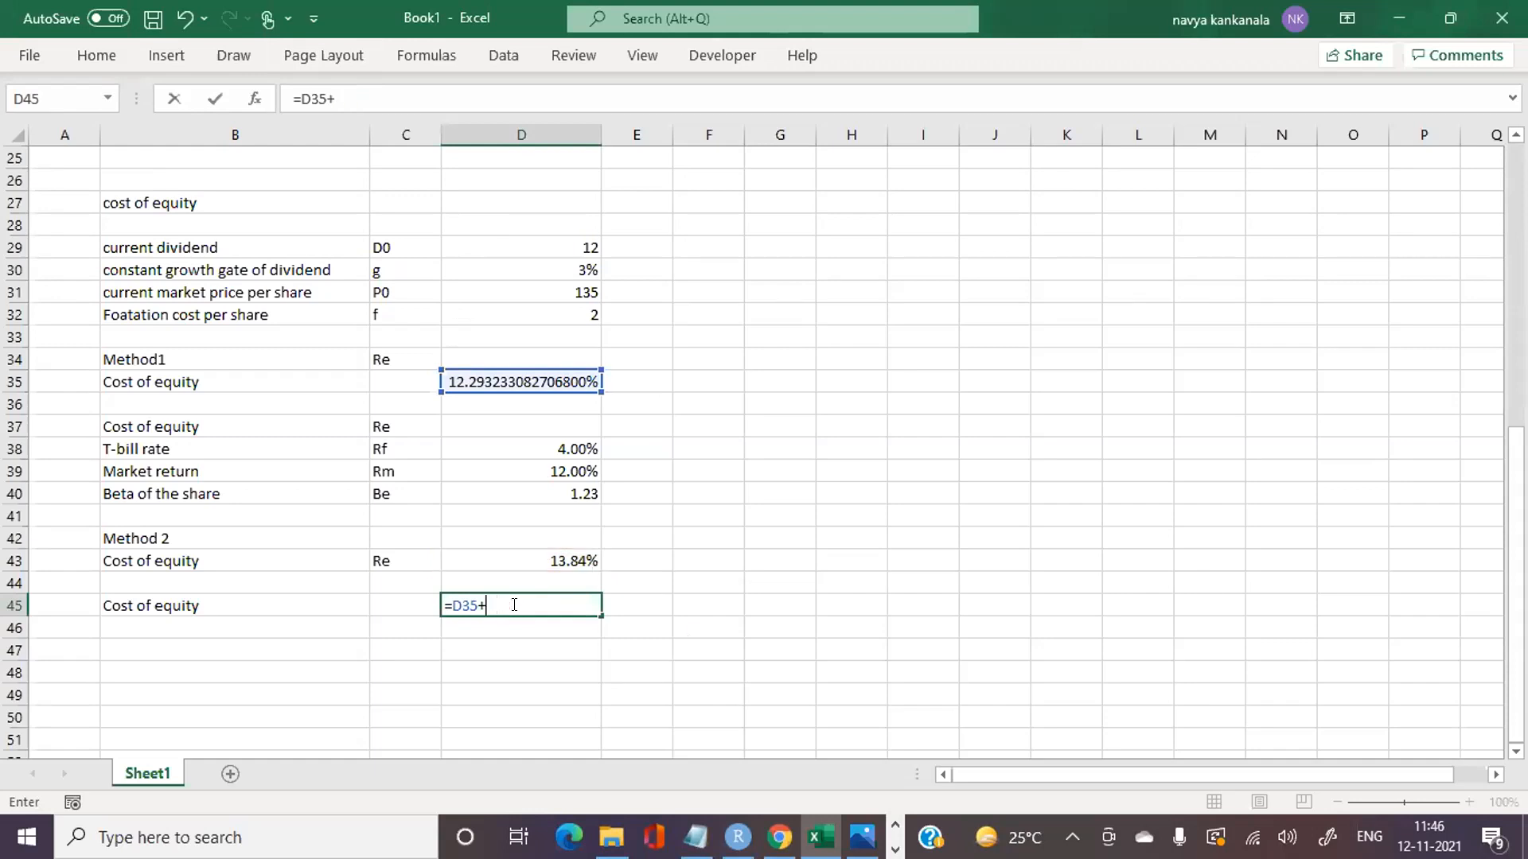
pyautogui.press('BackSpace')
pyautogui.press('BackSpace')
# Step: Average the Method 1 and Method 2 costs of equity in D45 with =(D35+D43)/2
pyautogui.write('(')
pyautogui.click(514, 383)
pyautogui.write('+')
pyautogui.click(527, 552)
pyautogui.write(')/2')
pyautogui.press('Return')
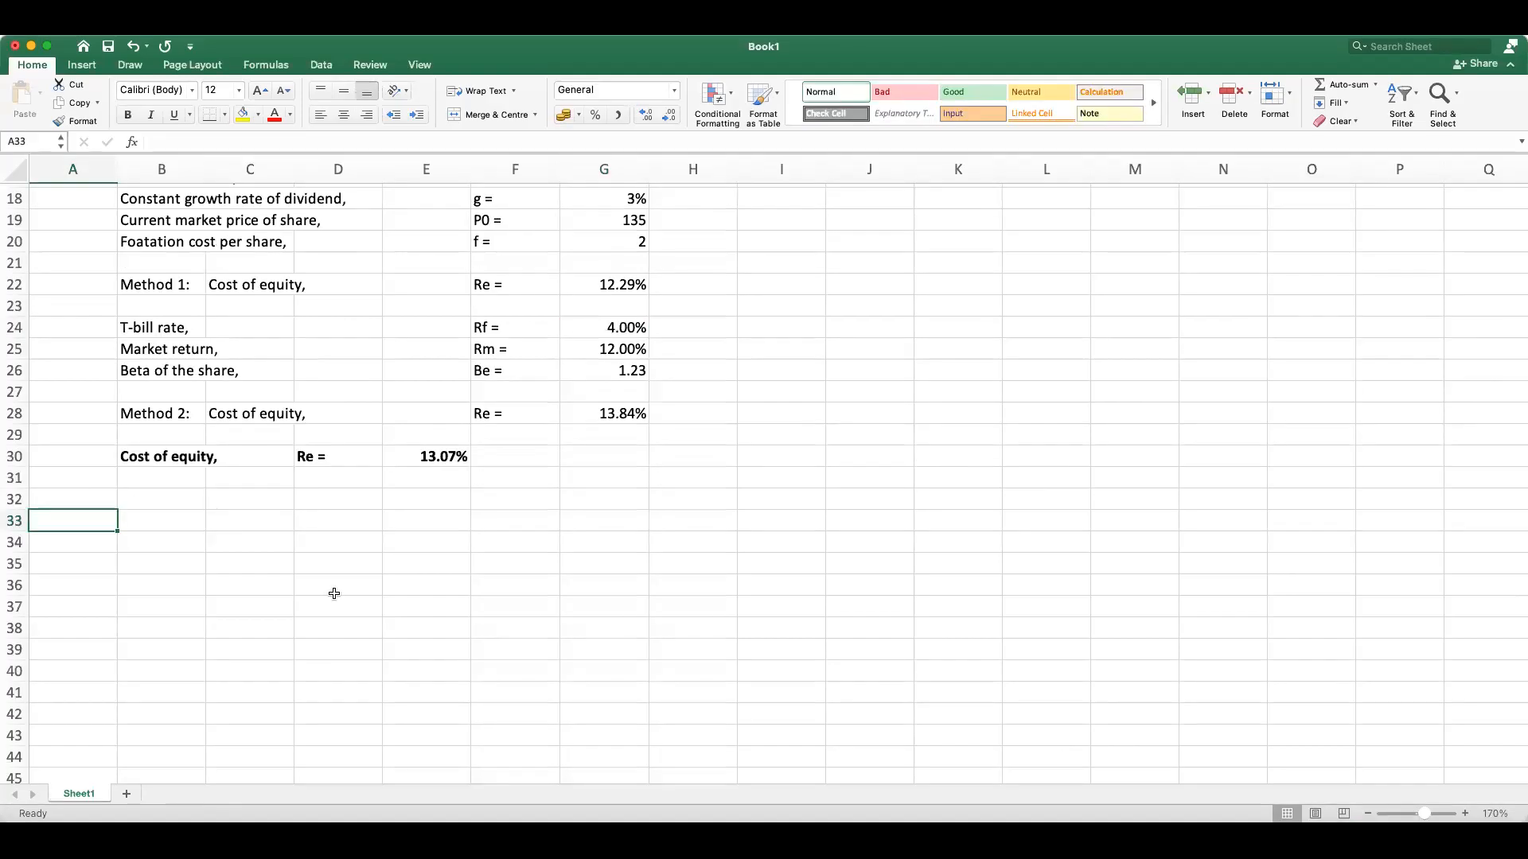
# Step: Switch to OneNote and handwrite "Equity" in black below the formula notes, with a branch to "Common equity" and a tick mark
pyautogui.click(334, 587)
pyautogui.click(90, 523)
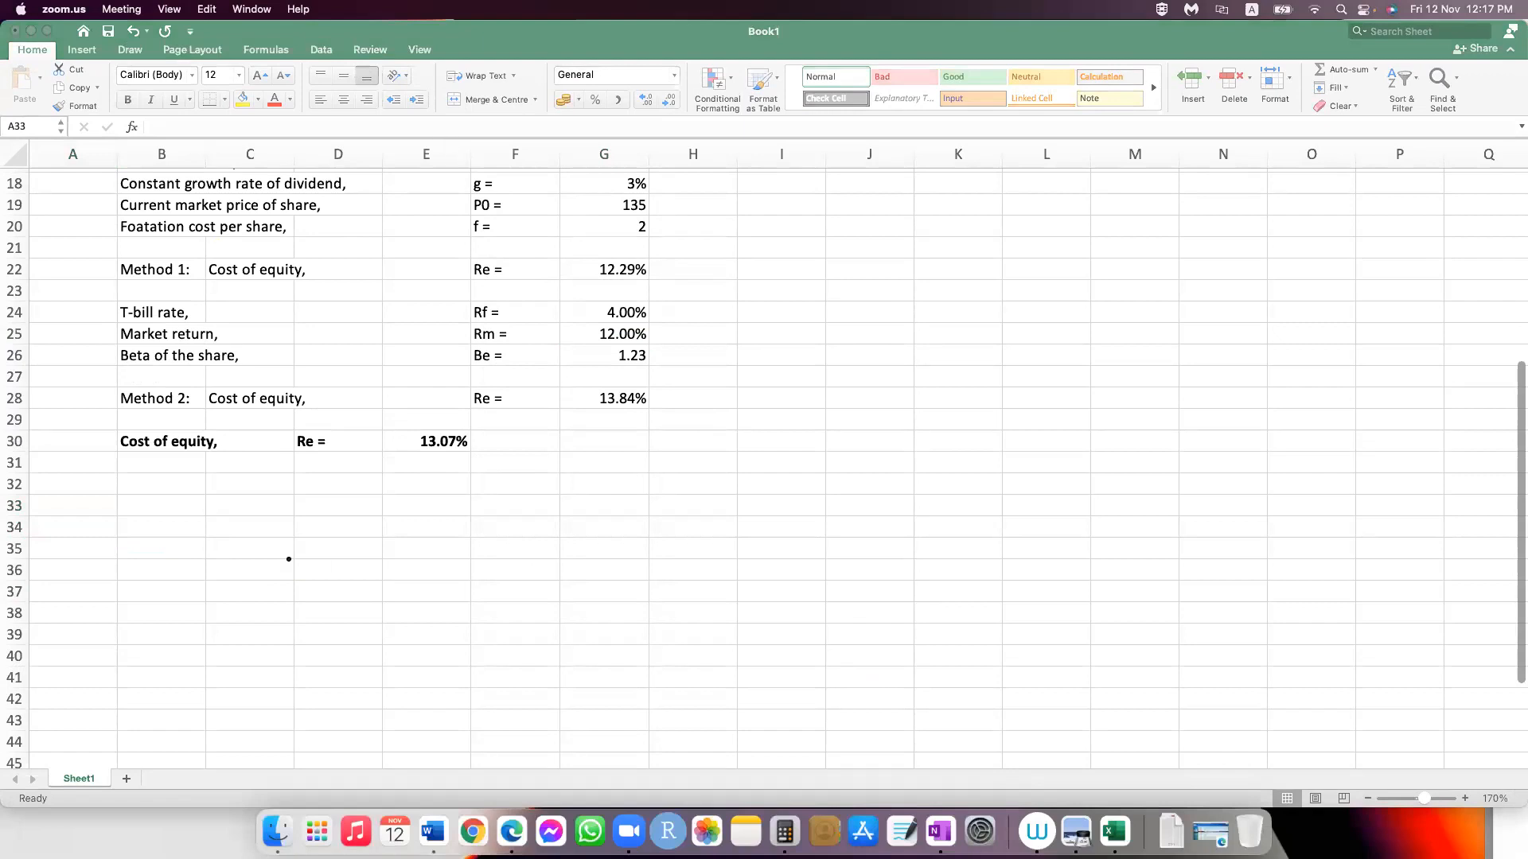
pyautogui.click(942, 832)
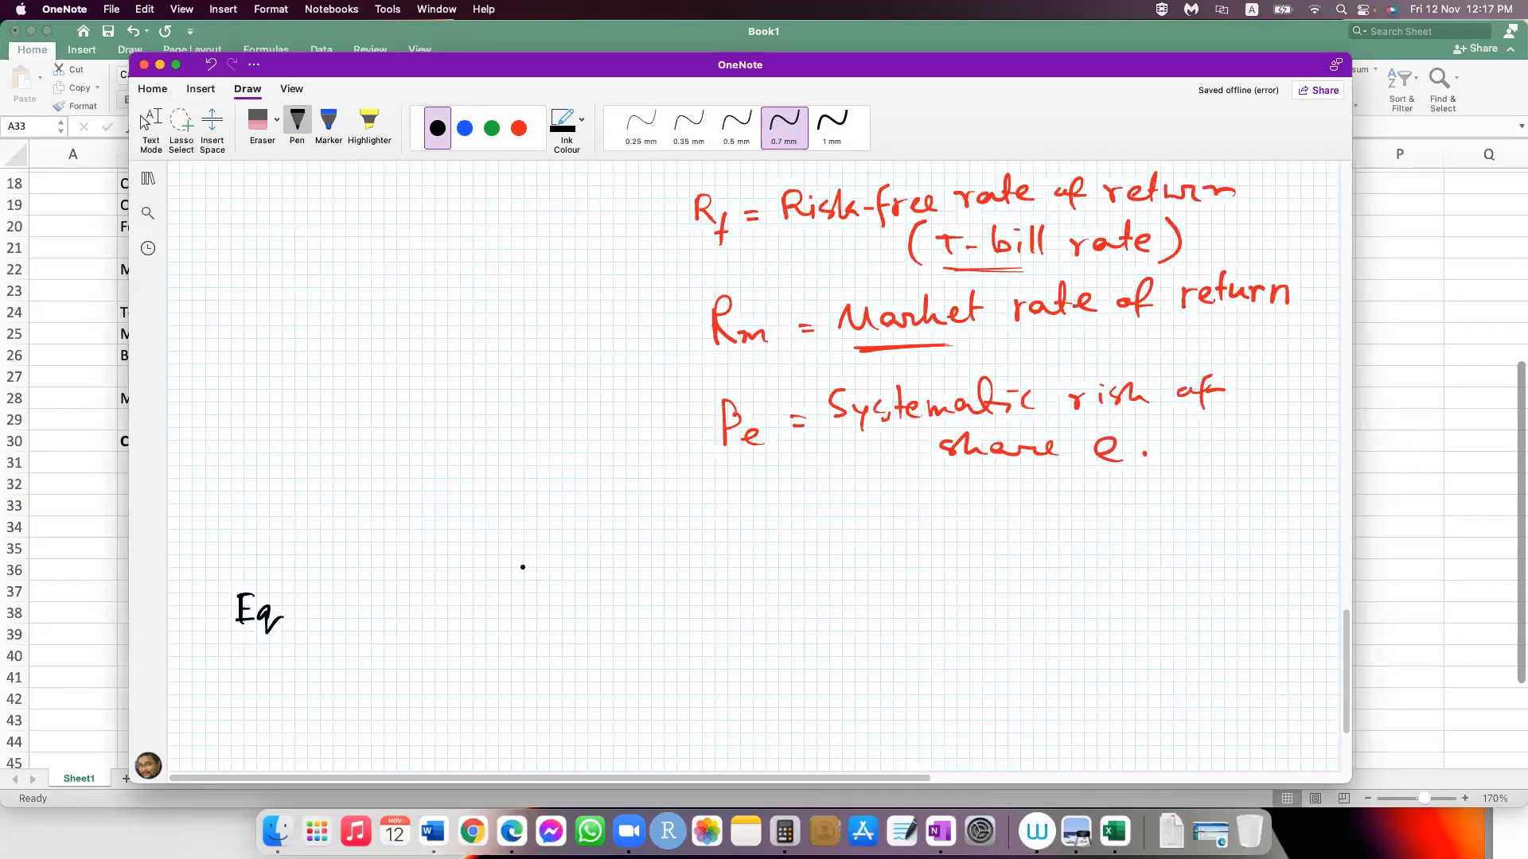
pyautogui.moveTo(280, 617); pyautogui.dragTo(300, 611)
pyautogui.moveTo(304, 604)
pyautogui.mouseDown()
pyautogui.moveTo(509, 566)
pyautogui.moveTo(725, 573)
pyautogui.moveTo(749, 549)
pyautogui.moveTo(895, 540)
pyautogui.mouseUp()
# Step: Draw a second branch from "Equity" and handwrite "Preferred equity" beneath "Common equity"
pyautogui.moveTo(374, 613)
pyautogui.mouseDown()
pyautogui.moveTo(446, 654)
pyautogui.moveTo(495, 646)
pyautogui.mouseUp()
pyautogui.moveTo(501, 646); pyautogui.dragTo(507, 641)
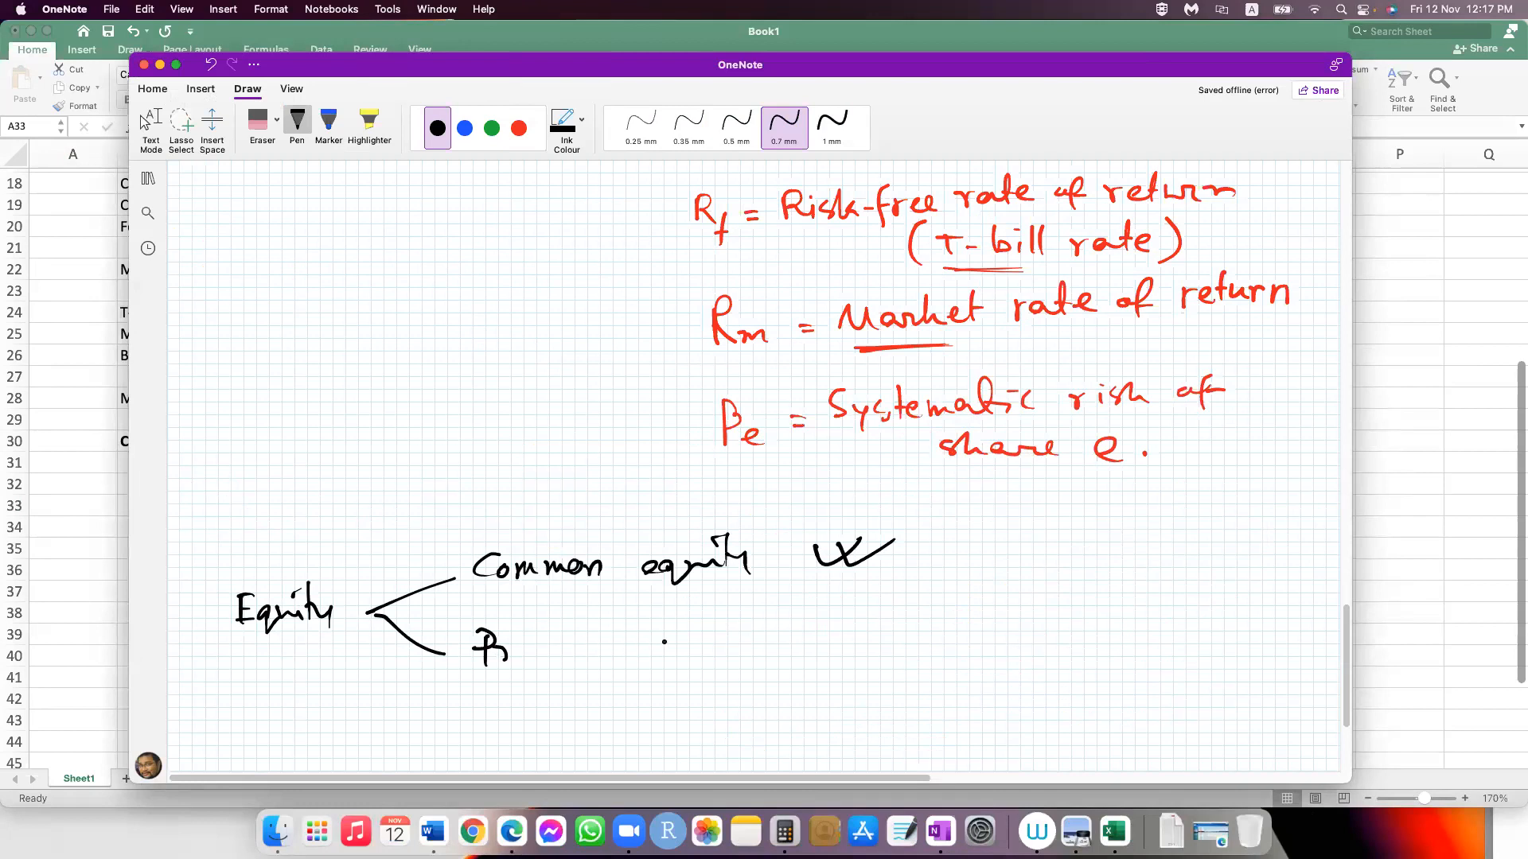
pyautogui.moveTo(495, 646)
pyautogui.mouseDown()
pyautogui.moveTo(545, 654)
pyautogui.moveTo(548, 676)
pyautogui.moveTo(698, 638)
pyautogui.mouseUp()
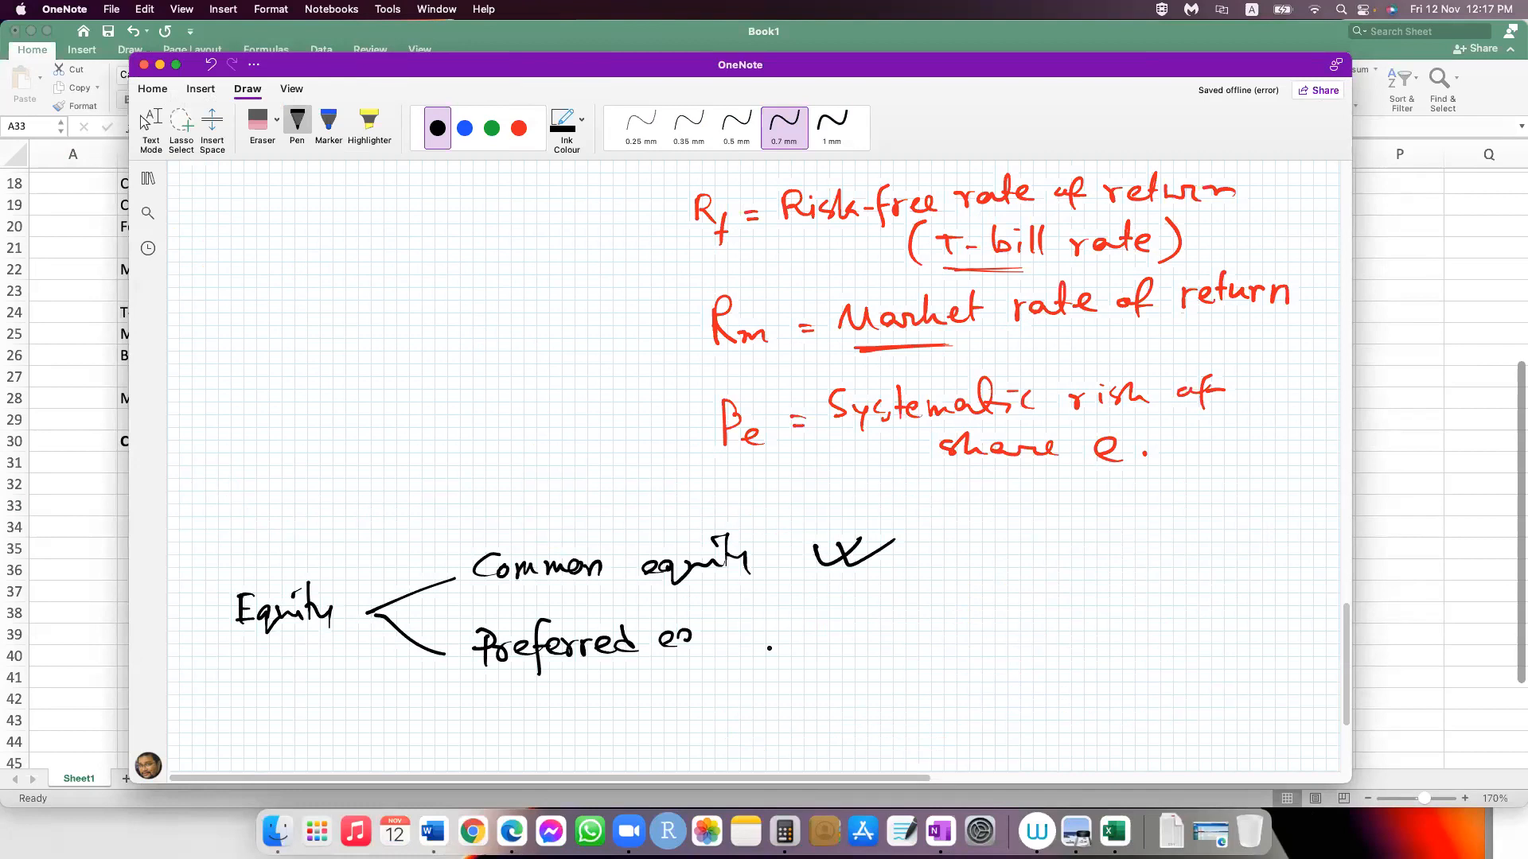
pyautogui.moveTo(689, 628); pyautogui.dragTo(742, 638)
pyautogui.moveTo(737, 614); pyautogui.dragTo(768, 646)
# Step: Handwrite an arrow and "Dividend is variable" beside the "Common equity" branch
pyautogui.scroll(-1, 925, 365)
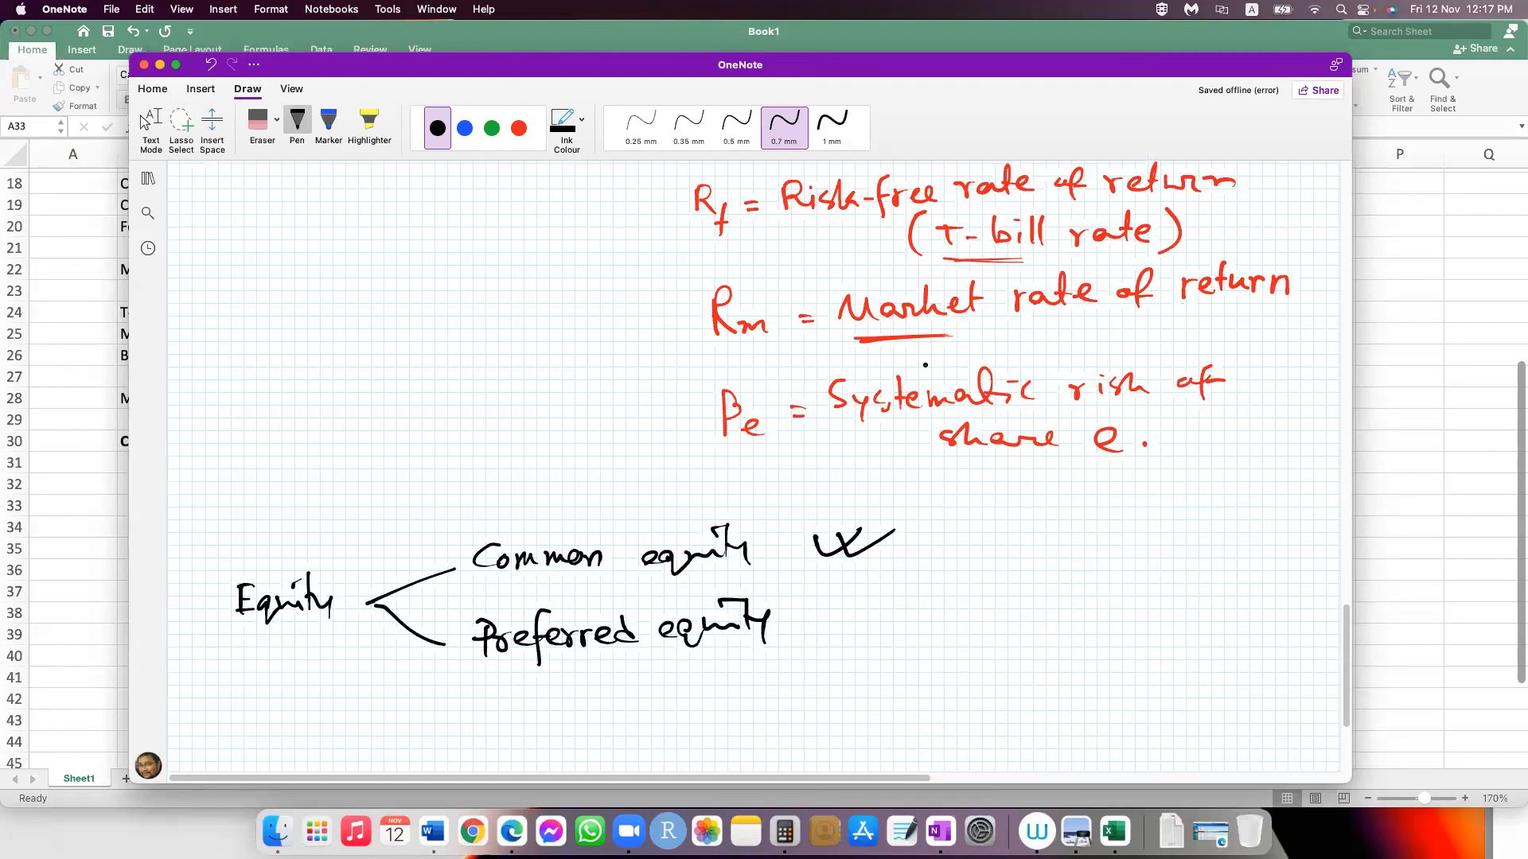
pyautogui.scroll(-5, 925, 366)
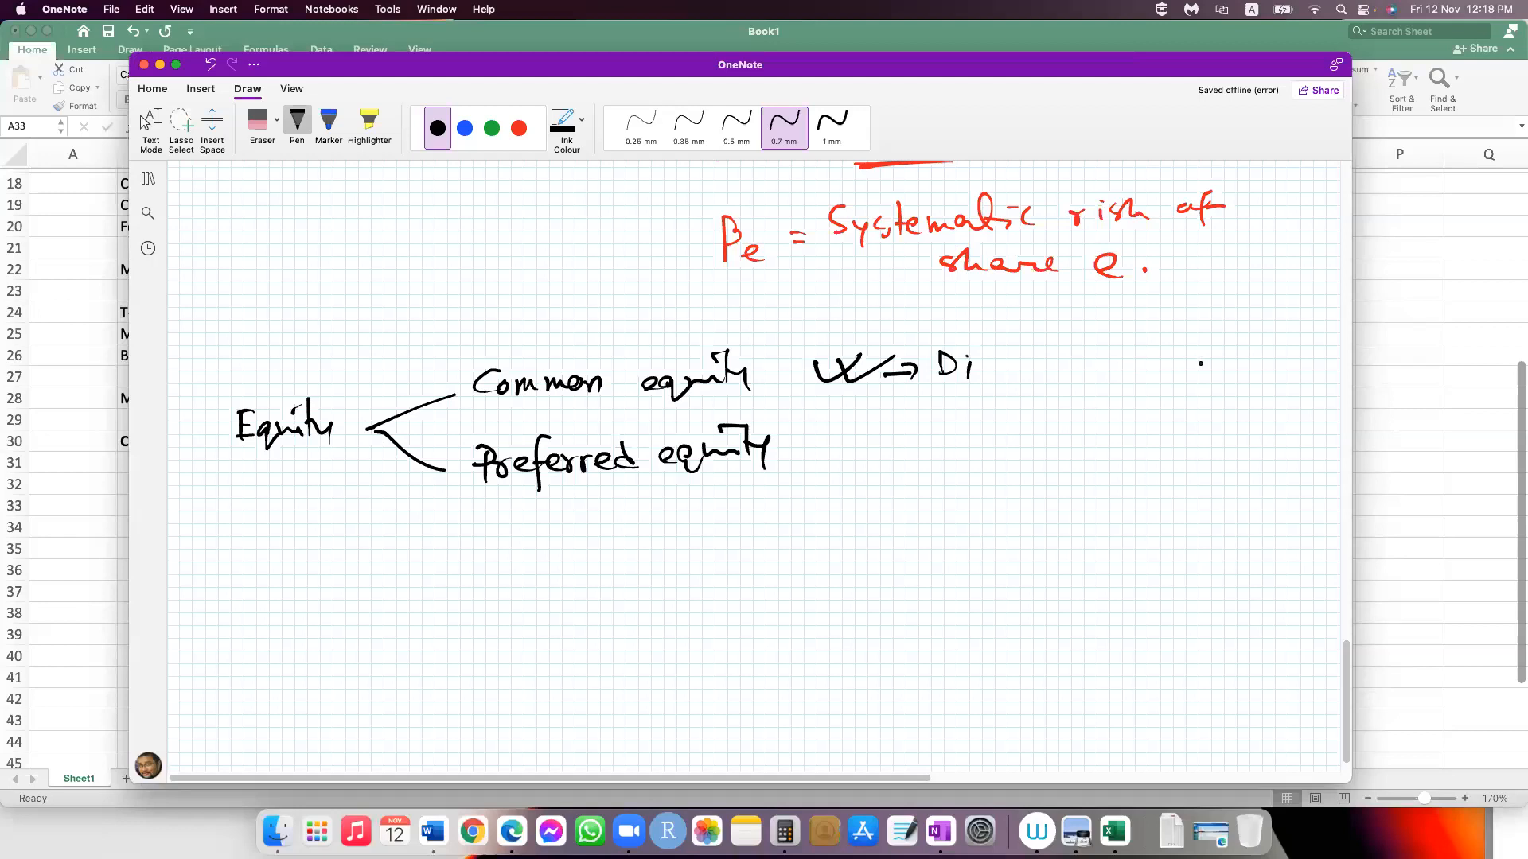
pyautogui.moveTo(978, 356); pyautogui.dragTo(998, 356)
pyautogui.moveTo(1004, 357); pyautogui.dragTo(1081, 367)
pyautogui.moveTo(1111, 360); pyautogui.dragTo(1138, 366)
pyautogui.moveTo(1159, 367); pyautogui.dragTo(1303, 358)
# Step: Draw an arrow from "Preferred equity" and handwrite "Dividend is Fixed" beside it
pyautogui.moveTo(818, 462)
pyautogui.mouseDown()
pyautogui.moveTo(919, 462)
pyautogui.moveTo(907, 475)
pyautogui.mouseUp()
pyautogui.moveTo(937, 441); pyautogui.dragTo(938, 469)
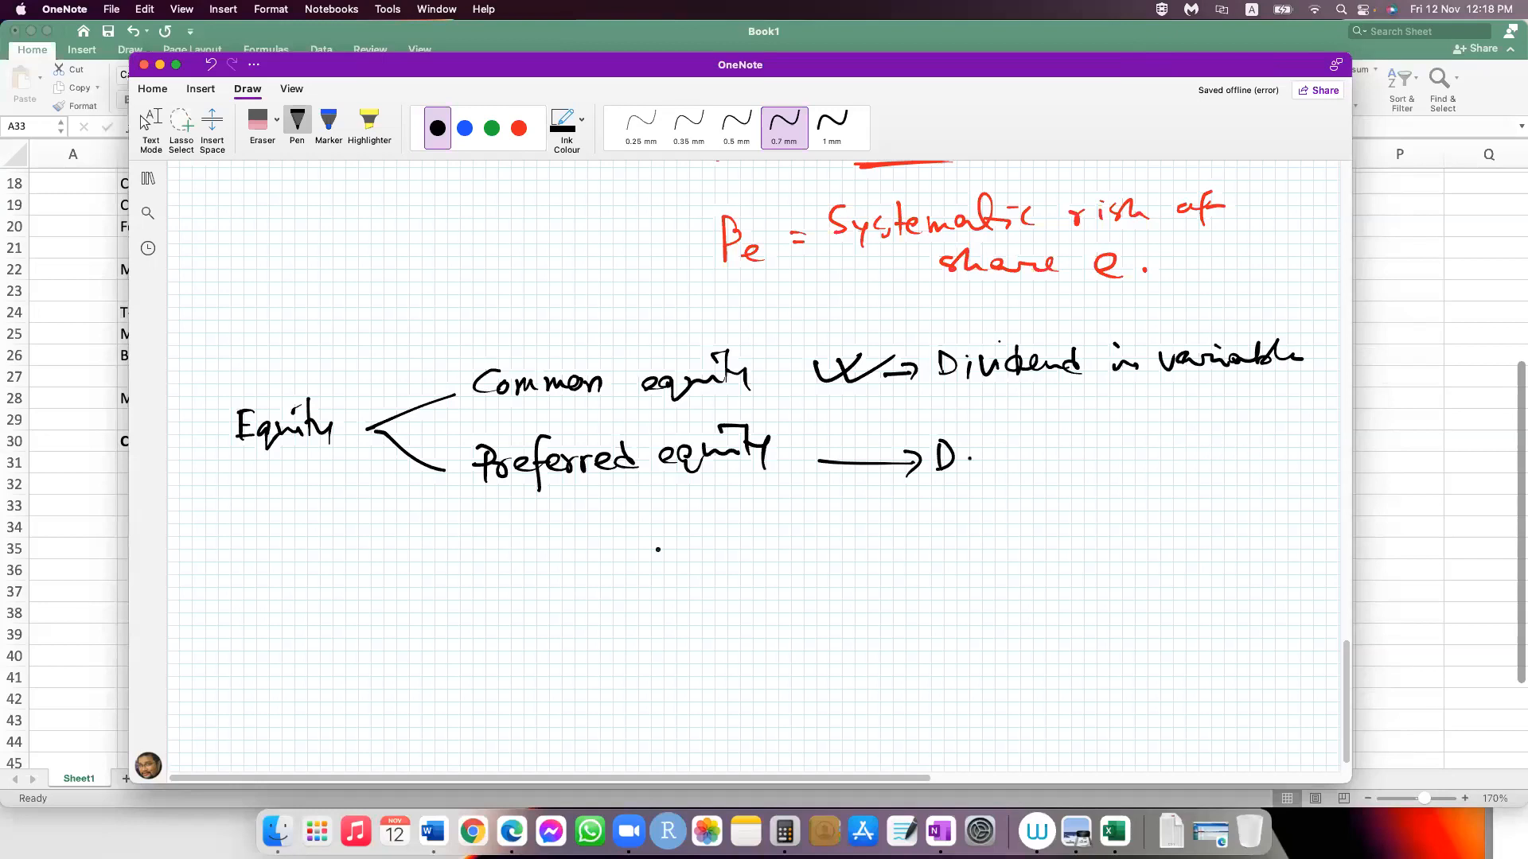
pyautogui.moveTo(969, 459); pyautogui.dragTo(966, 472)
pyautogui.moveTo(980, 459); pyautogui.dragTo(999, 456)
pyautogui.moveTo(1004, 456); pyautogui.dragTo(1088, 463)
pyautogui.moveTo(1117, 458); pyautogui.dragTo(1148, 455)
pyautogui.moveTo(1186, 430)
pyautogui.mouseDown()
pyautogui.moveTo(1176, 461)
pyautogui.moveTo(1193, 444)
pyautogui.mouseUp()
pyautogui.moveTo(1172, 452); pyautogui.dragTo(1192, 451)
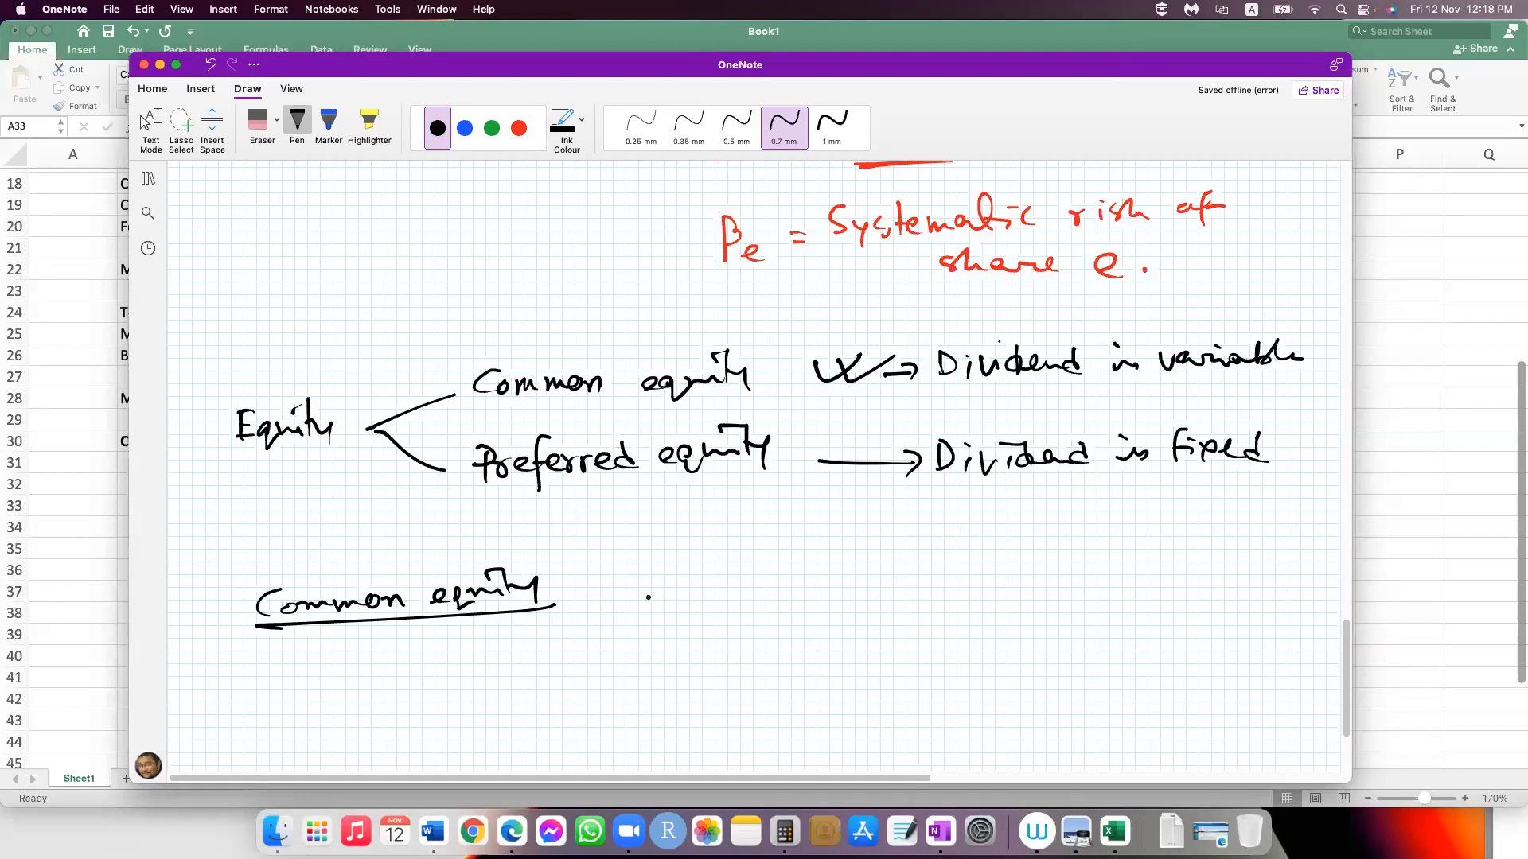
# Step: Draw a common equity timeline with dividends 10, 12, 9, 13 and growth terms, and a preferred equity timeline with a dividend of 12 every period
pyautogui.moveTo(587, 605); pyautogui.dragTo(1135, 611)
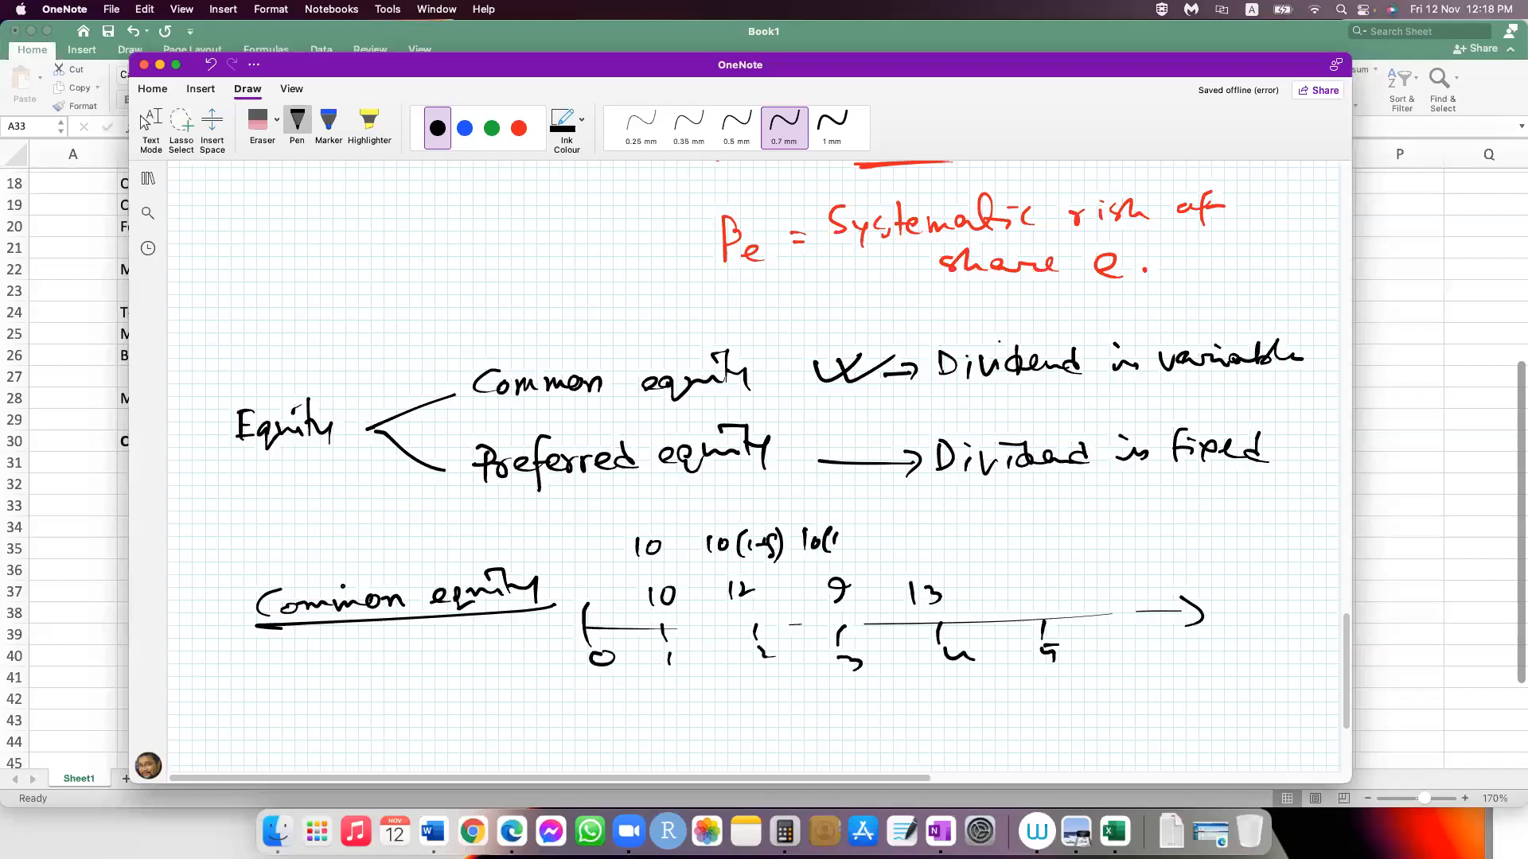
pyautogui.scroll(-5, 396, 566)
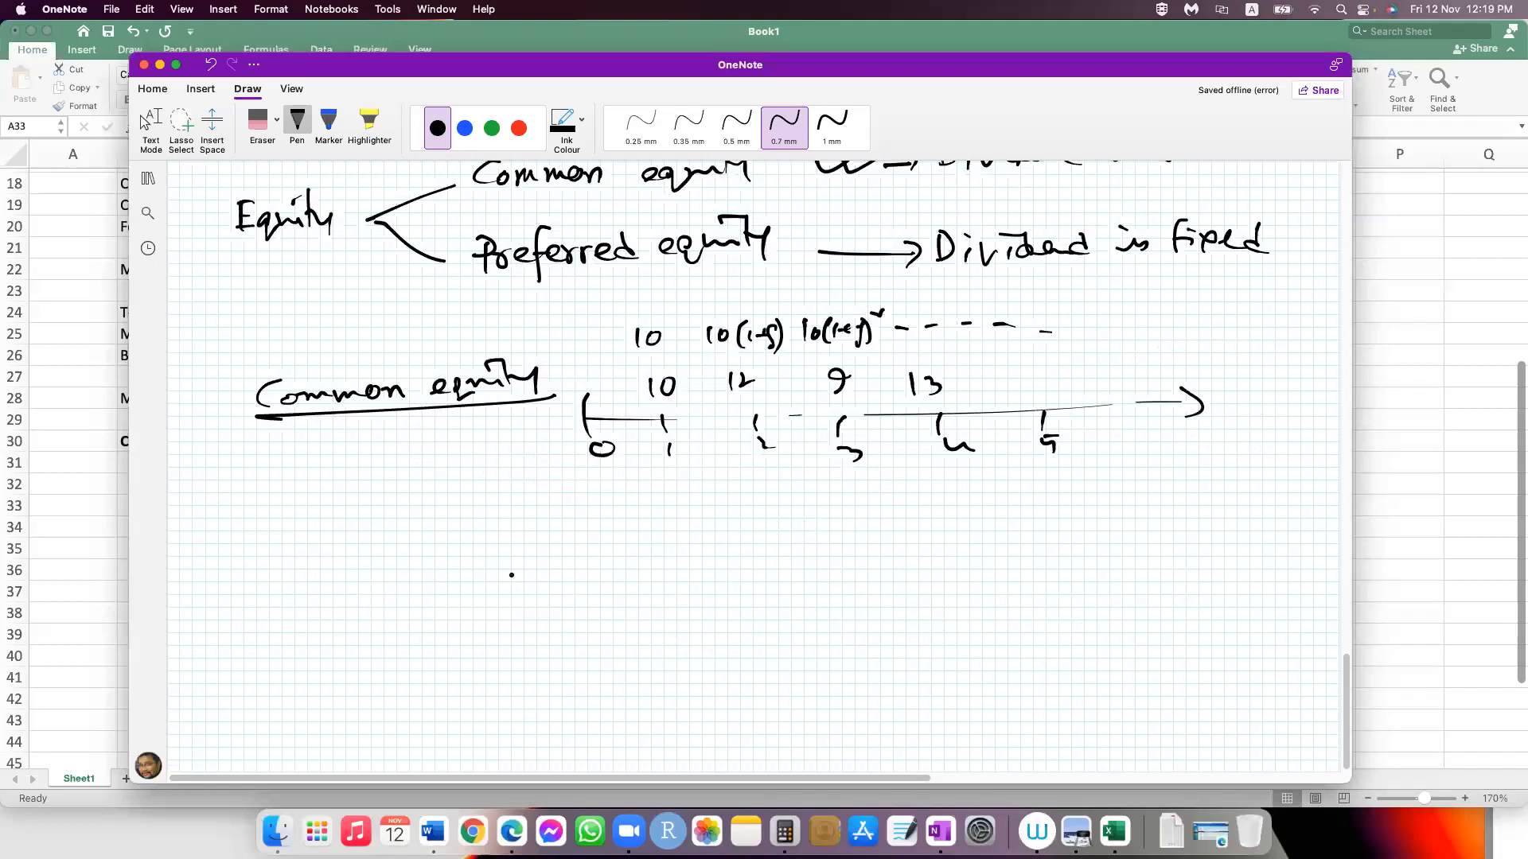
pyautogui.moveTo(273, 593); pyautogui.dragTo(330, 584)
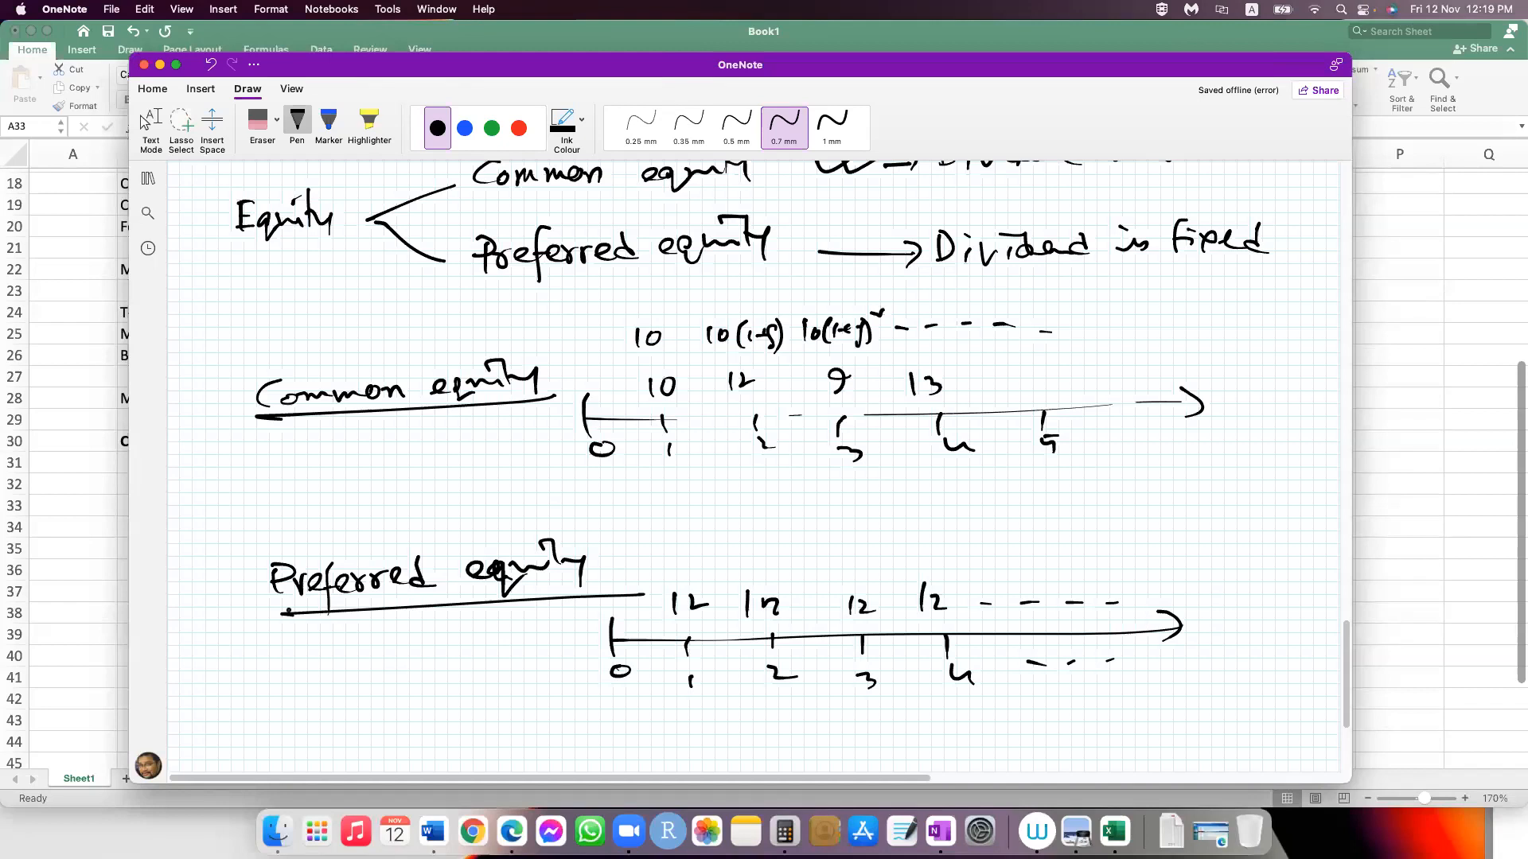
# Step: Handwrite "Cost of preferred equity," below the preferred equity timeline
pyautogui.scroll(-5, 224, 606)
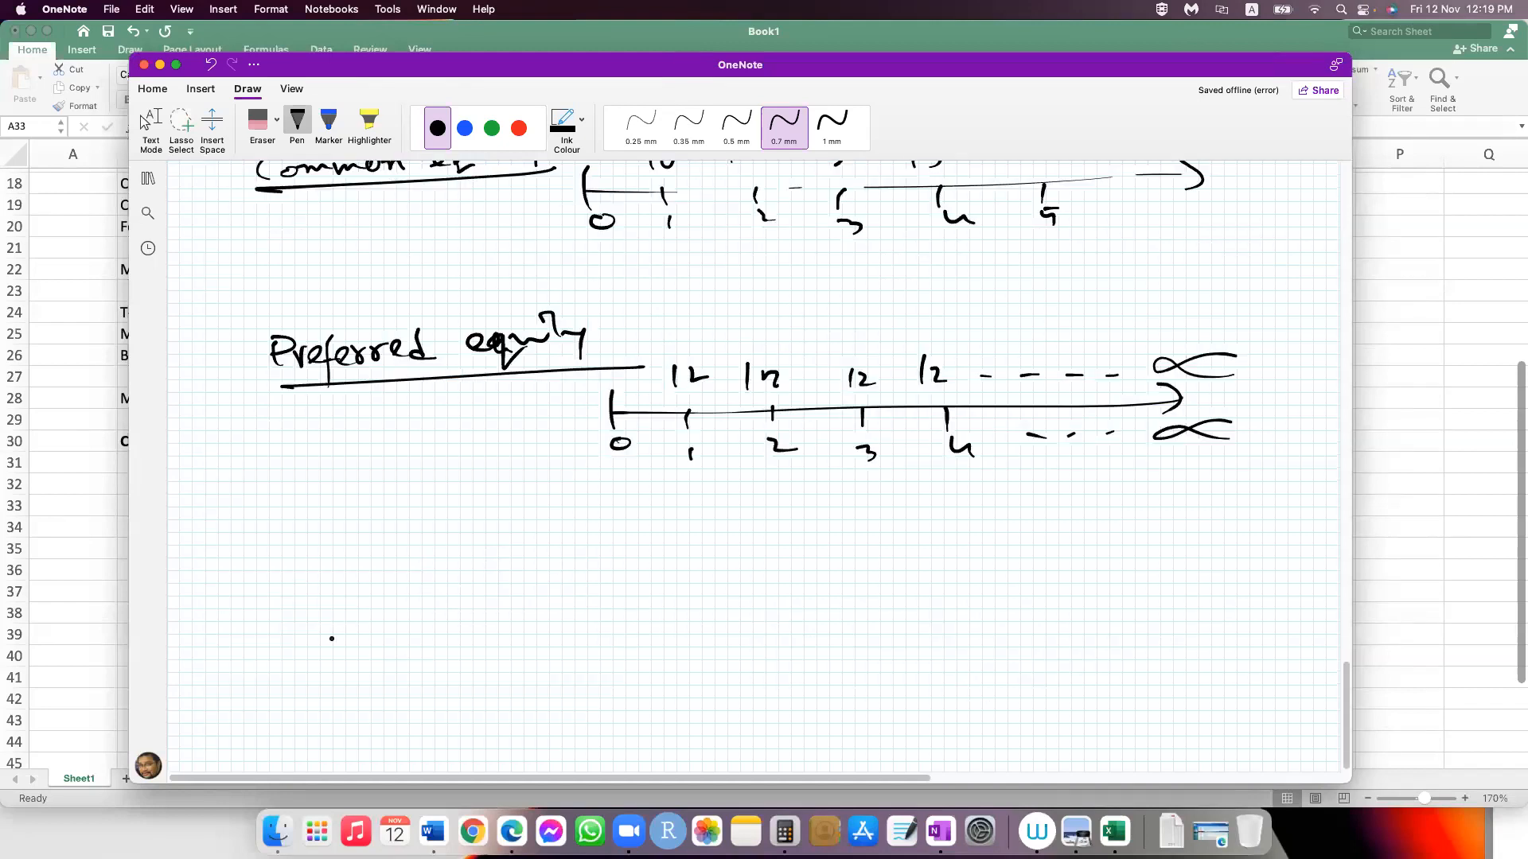
pyautogui.moveTo(263, 591)
pyautogui.mouseDown()
pyautogui.moveTo(261, 626)
pyautogui.moveTo(276, 613)
pyautogui.mouseUp()
pyautogui.moveTo(291, 610); pyautogui.dragTo(297, 603)
pyautogui.moveTo(300, 603); pyautogui.dragTo(293, 621)
pyautogui.moveTo(315, 589); pyautogui.dragTo(317, 616)
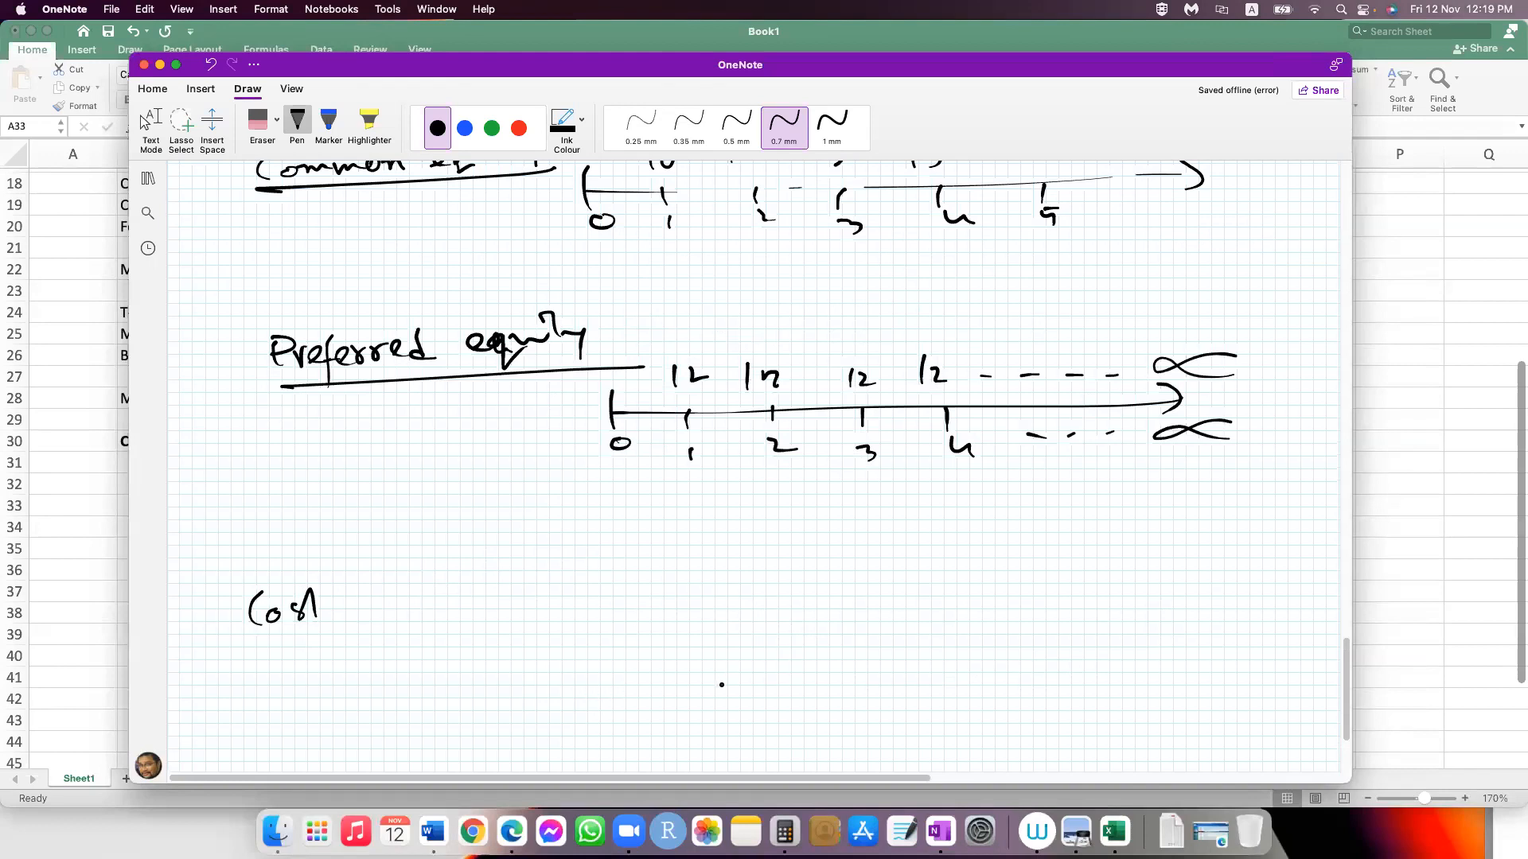
pyautogui.moveTo(563, 595); pyautogui.dragTo(577, 608)
pyautogui.moveTo(611, 597); pyautogui.dragTo(707, 593)
pyautogui.moveTo(687, 572); pyautogui.dragTo(742, 609)
pyautogui.moveTo(770, 602); pyautogui.dragTo(770, 615)
# Step: Handwrite the formula Rp = 12 / Pp under "Cost of preferred equity" and circle the Pp denominator
pyautogui.moveTo(541, 670); pyautogui.dragTo(541, 705)
pyautogui.moveTo(535, 682); pyautogui.dragTo(577, 701)
pyautogui.moveTo(595, 692); pyautogui.dragTo(598, 712)
pyautogui.moveTo(595, 691); pyautogui.dragTo(599, 702)
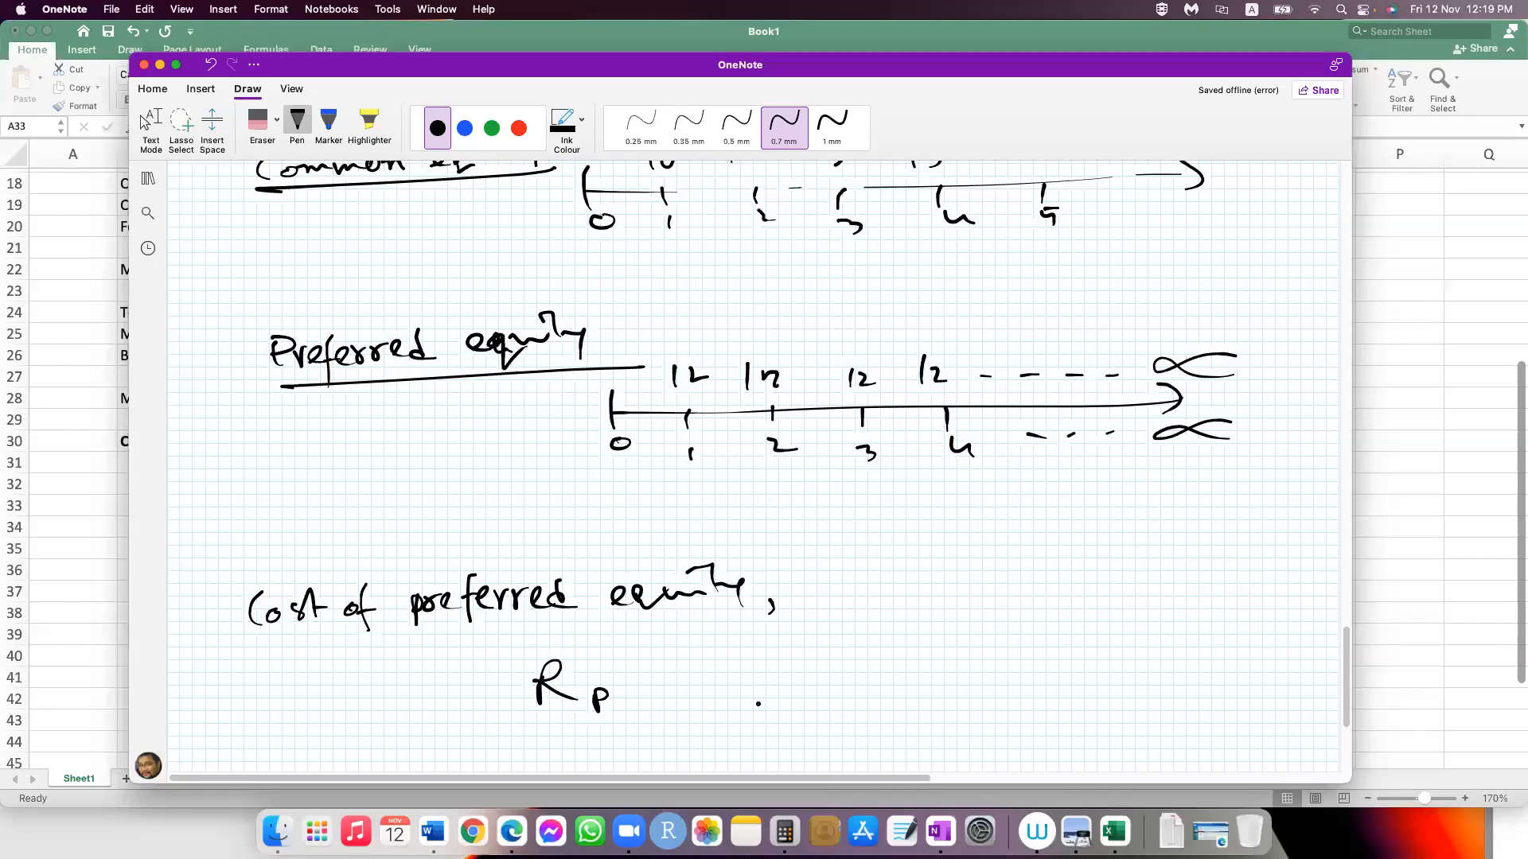
pyautogui.moveTo(660, 684); pyautogui.dragTo(683, 683)
pyautogui.moveTo(661, 691); pyautogui.dragTo(685, 689)
pyautogui.moveTo(744, 646); pyautogui.dragTo(747, 665)
pyautogui.moveTo(756, 649); pyautogui.dragTo(798, 658)
pyautogui.moveTo(706, 683); pyautogui.dragTo(826, 677)
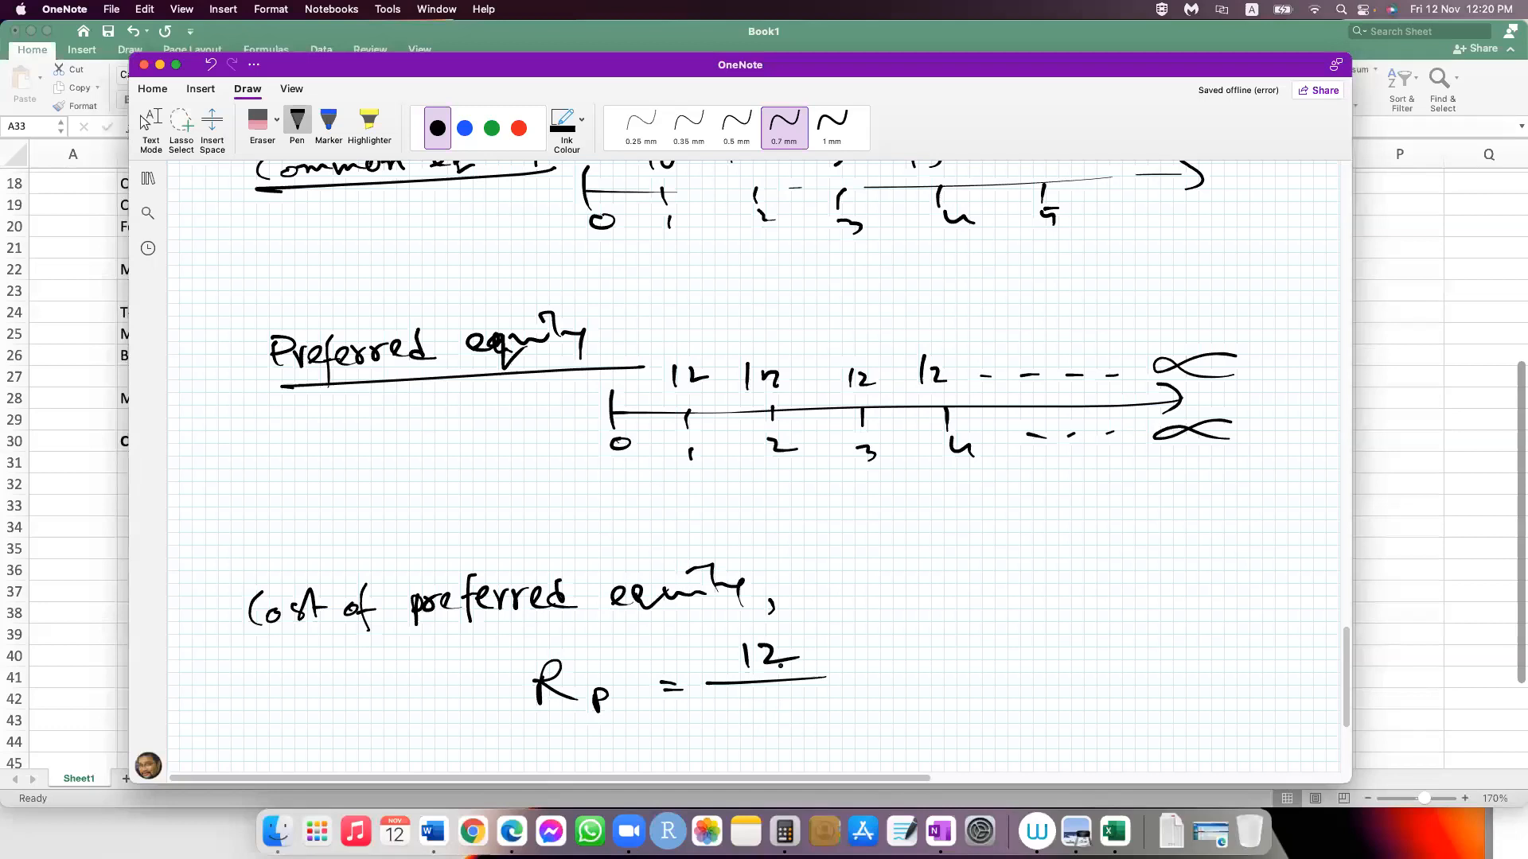
pyautogui.moveTo(752, 731); pyautogui.dragTo(756, 704)
pyautogui.moveTo(773, 720); pyautogui.dragTo(786, 725)
pyautogui.moveTo(796, 700); pyautogui.dragTo(811, 733)
# Step: Extend the Rp formula with the general form = Dp / Pp
pyautogui.moveTo(875, 666); pyautogui.dragTo(903, 665)
pyautogui.moveTo(876, 676); pyautogui.dragTo(905, 674)
pyautogui.moveTo(975, 609)
pyautogui.mouseDown()
pyautogui.moveTo(985, 646)
pyautogui.moveTo(1058, 655)
pyautogui.mouseUp()
pyautogui.moveTo(990, 710); pyautogui.dragTo(989, 679)
pyautogui.moveTo(988, 678); pyautogui.dragTo(1017, 702)
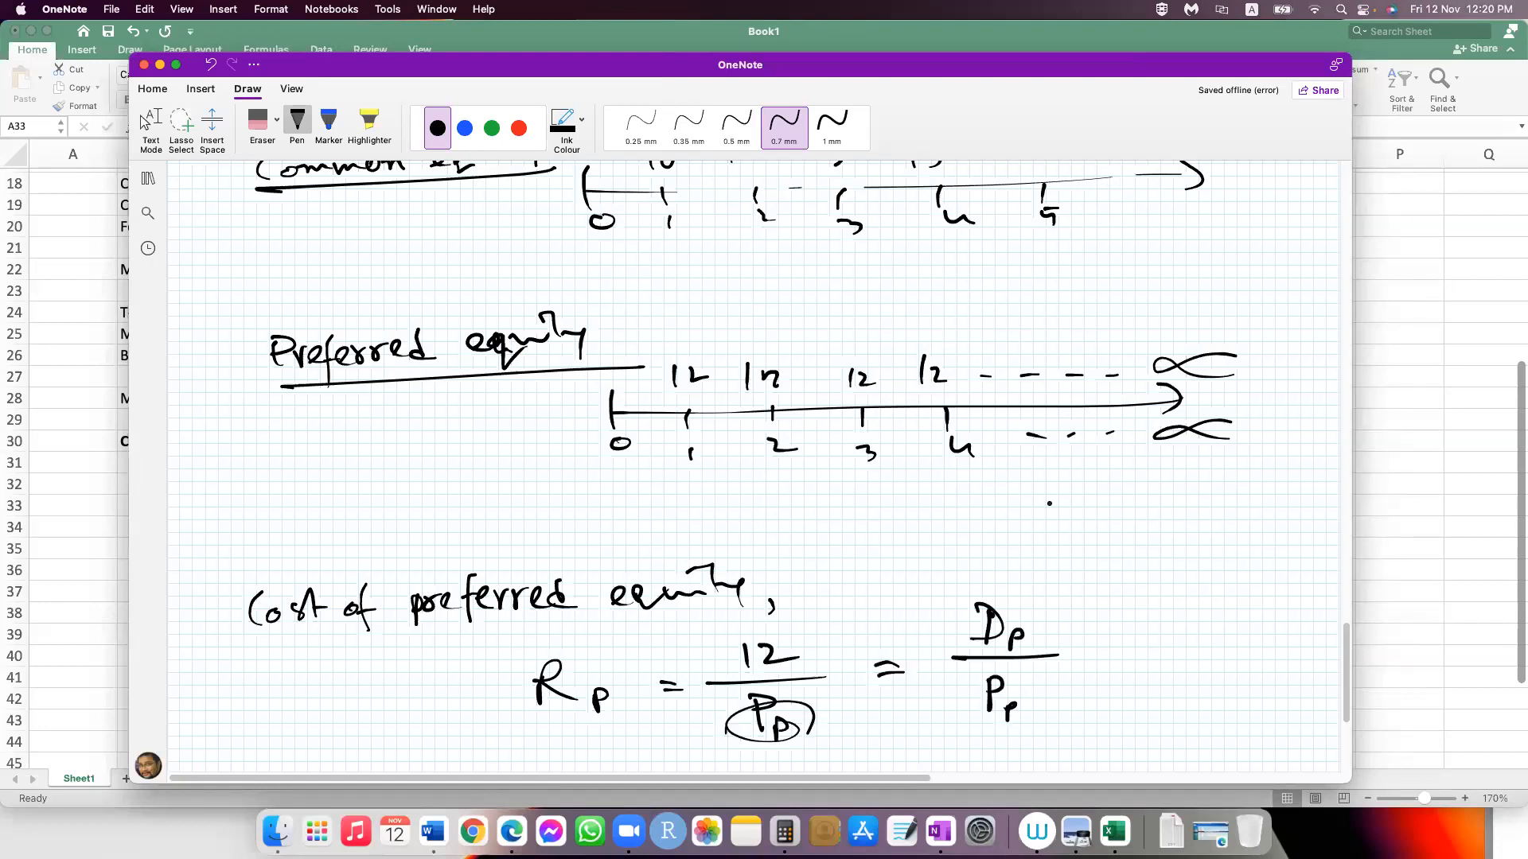
# Step: Switch back to Excel and change the A15 heading to COST OF COMMON EQUITY
pyautogui.click(96, 614)
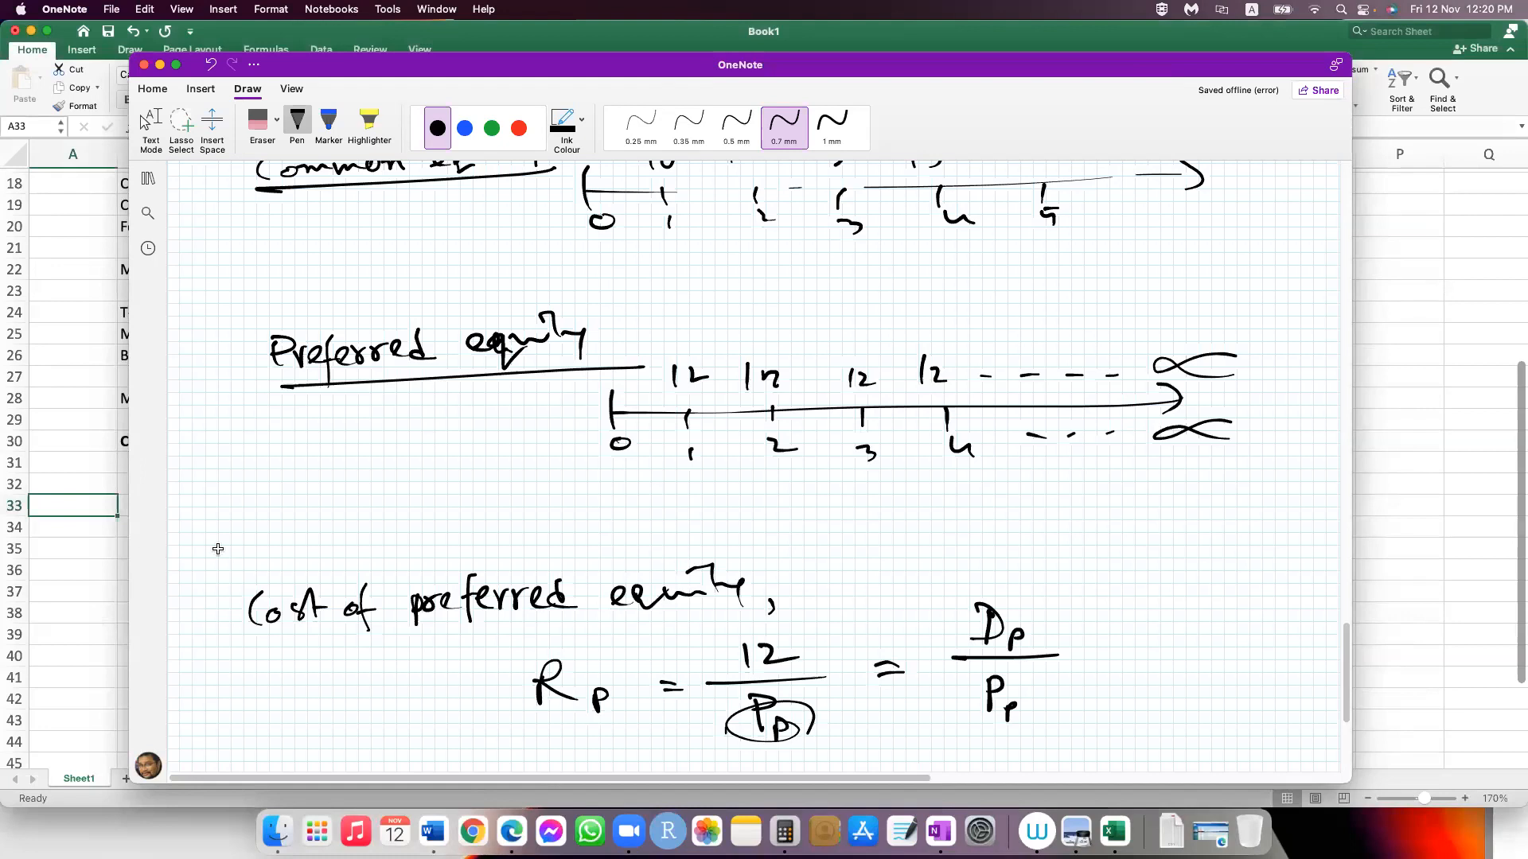
pyautogui.click(88, 266)
pyautogui.scroll(5, 88, 264)
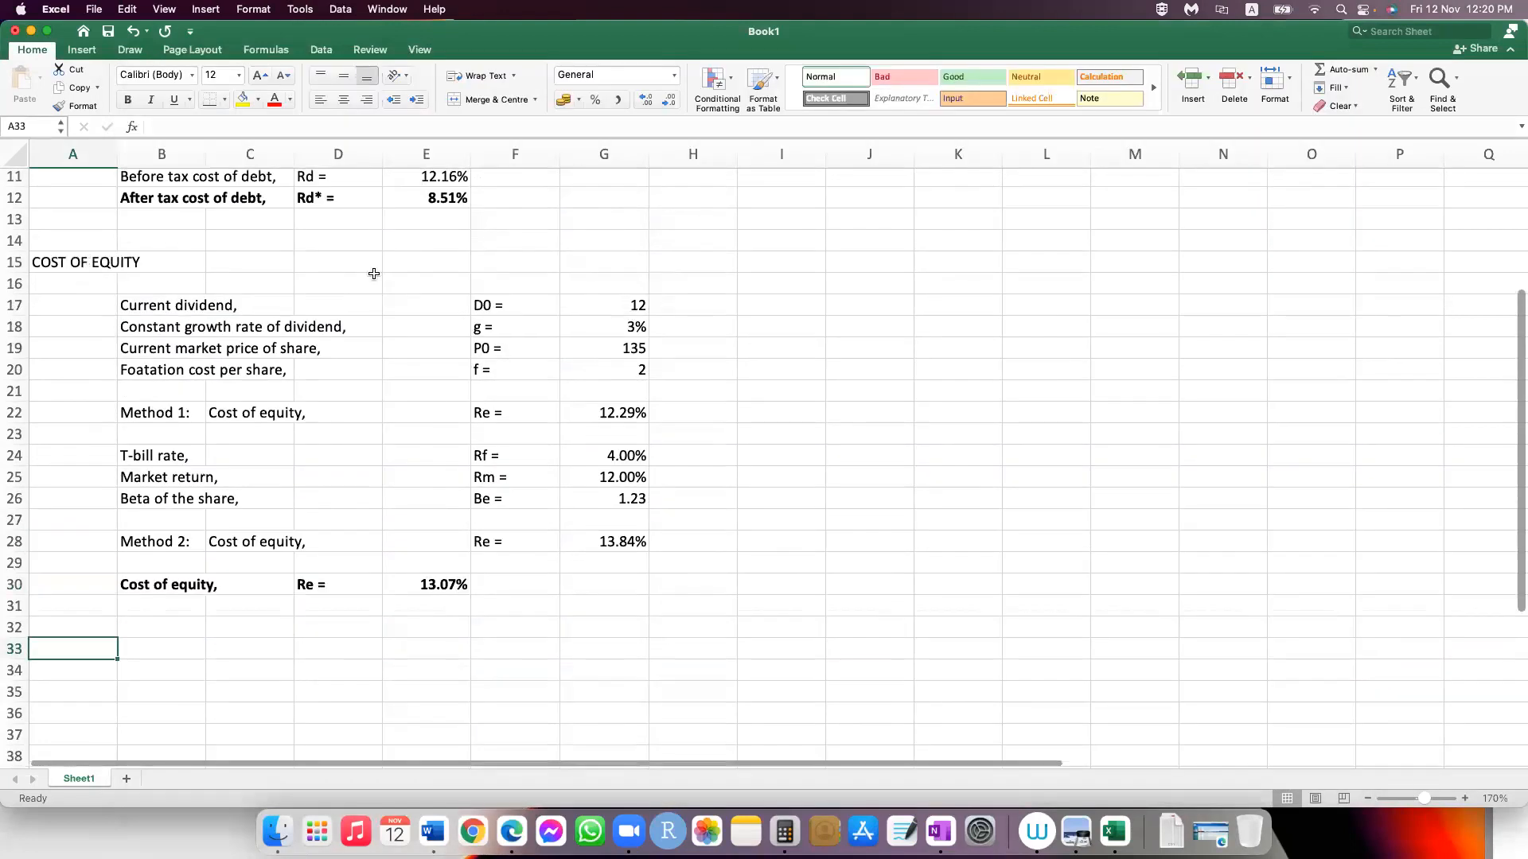
pyautogui.doubleClick(88, 264)
pyautogui.write('C ')
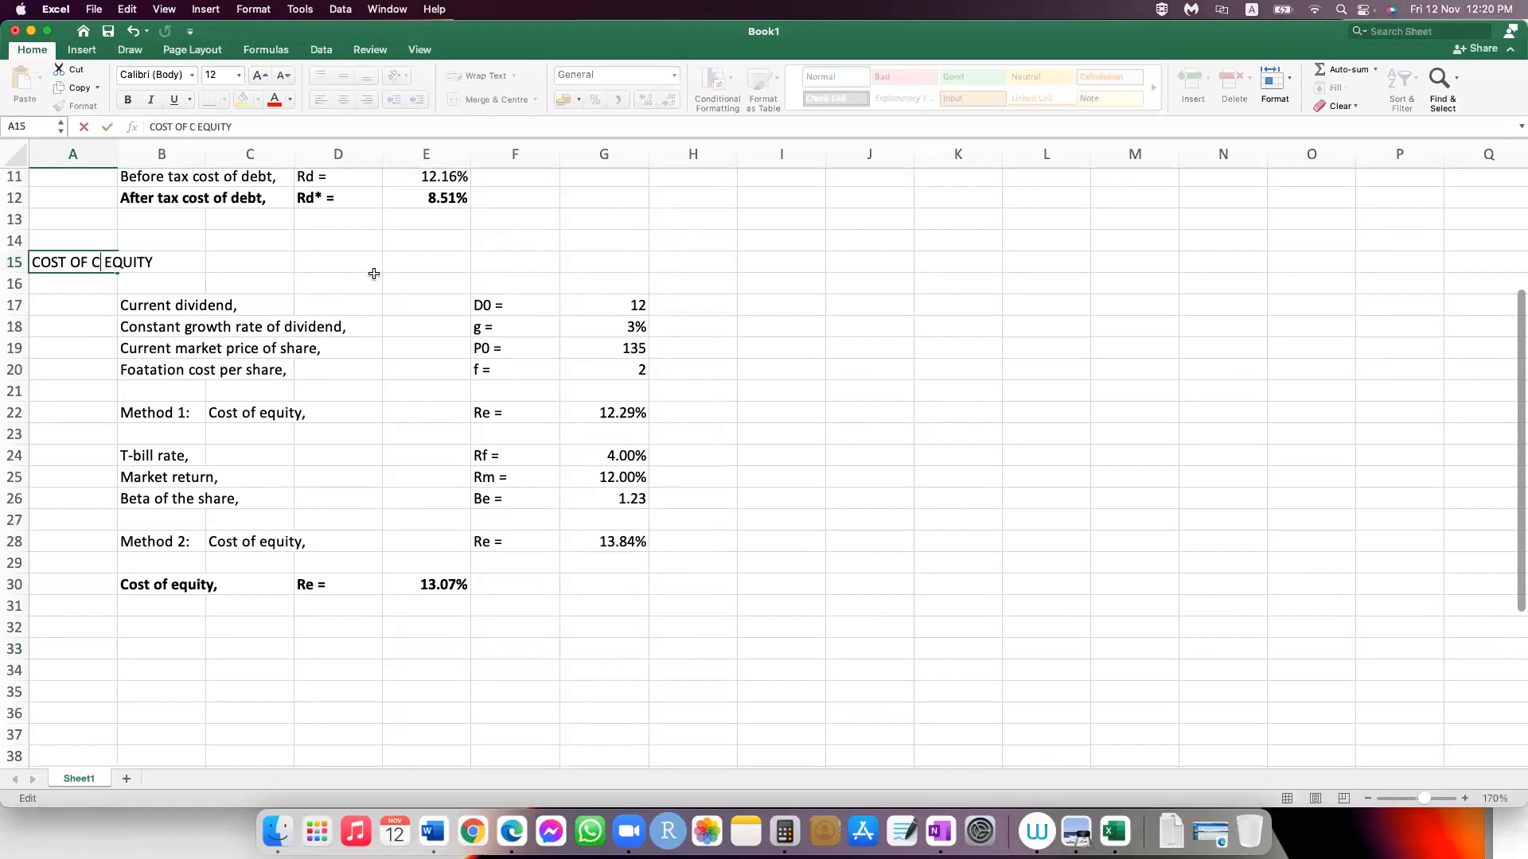
pyautogui.write('OMMON')
pyautogui.press('Return')
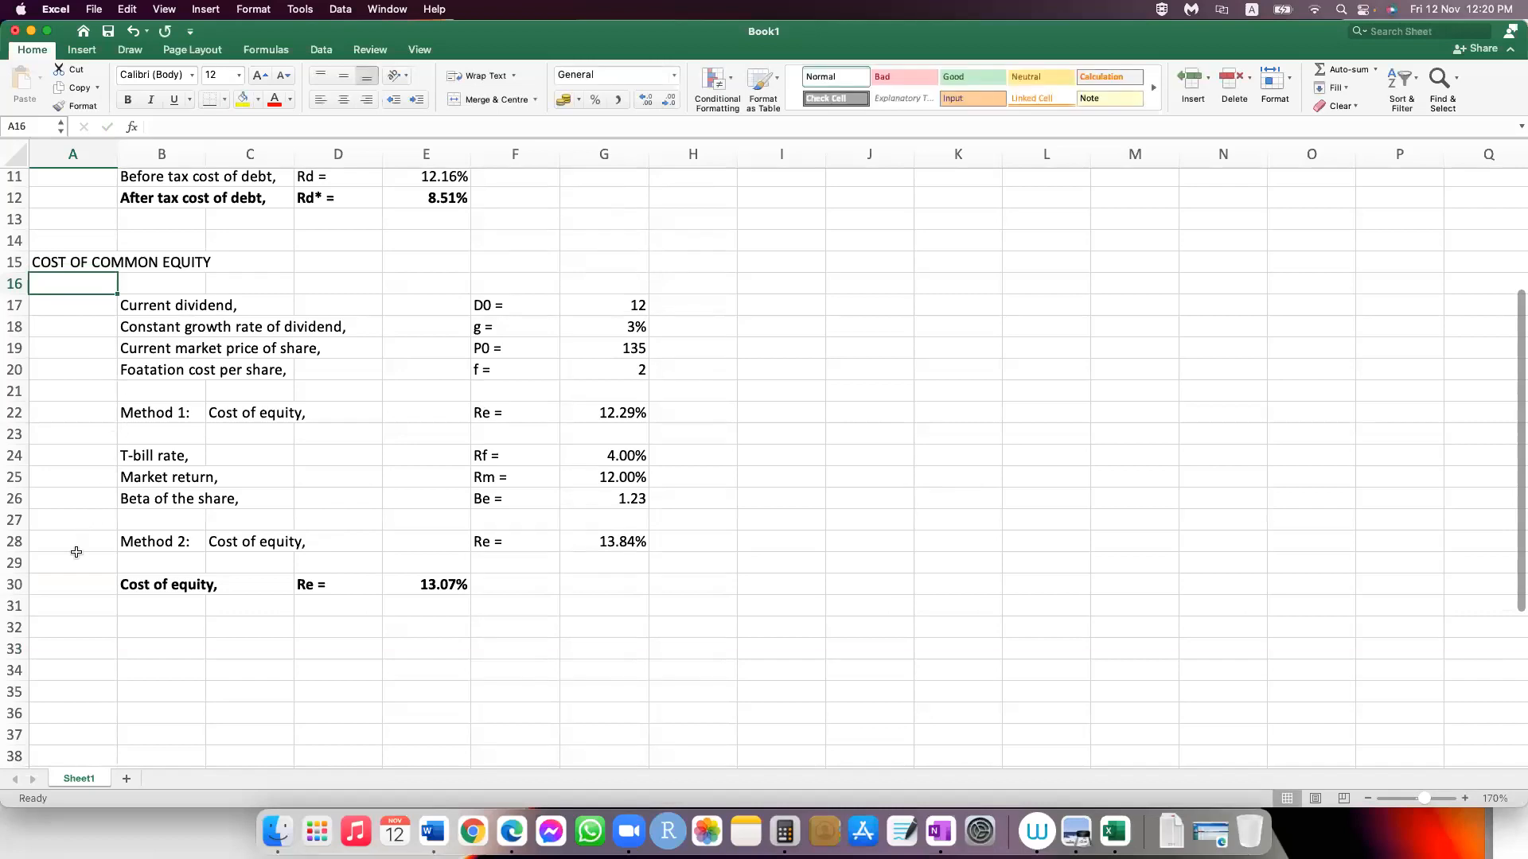
# Step: Copy the COST OF COMMON EQUITY heading from A15 into cell A33
pyautogui.press('Up')
pyautogui.press('super+c')
pyautogui.scroll(-4, 120, 553)
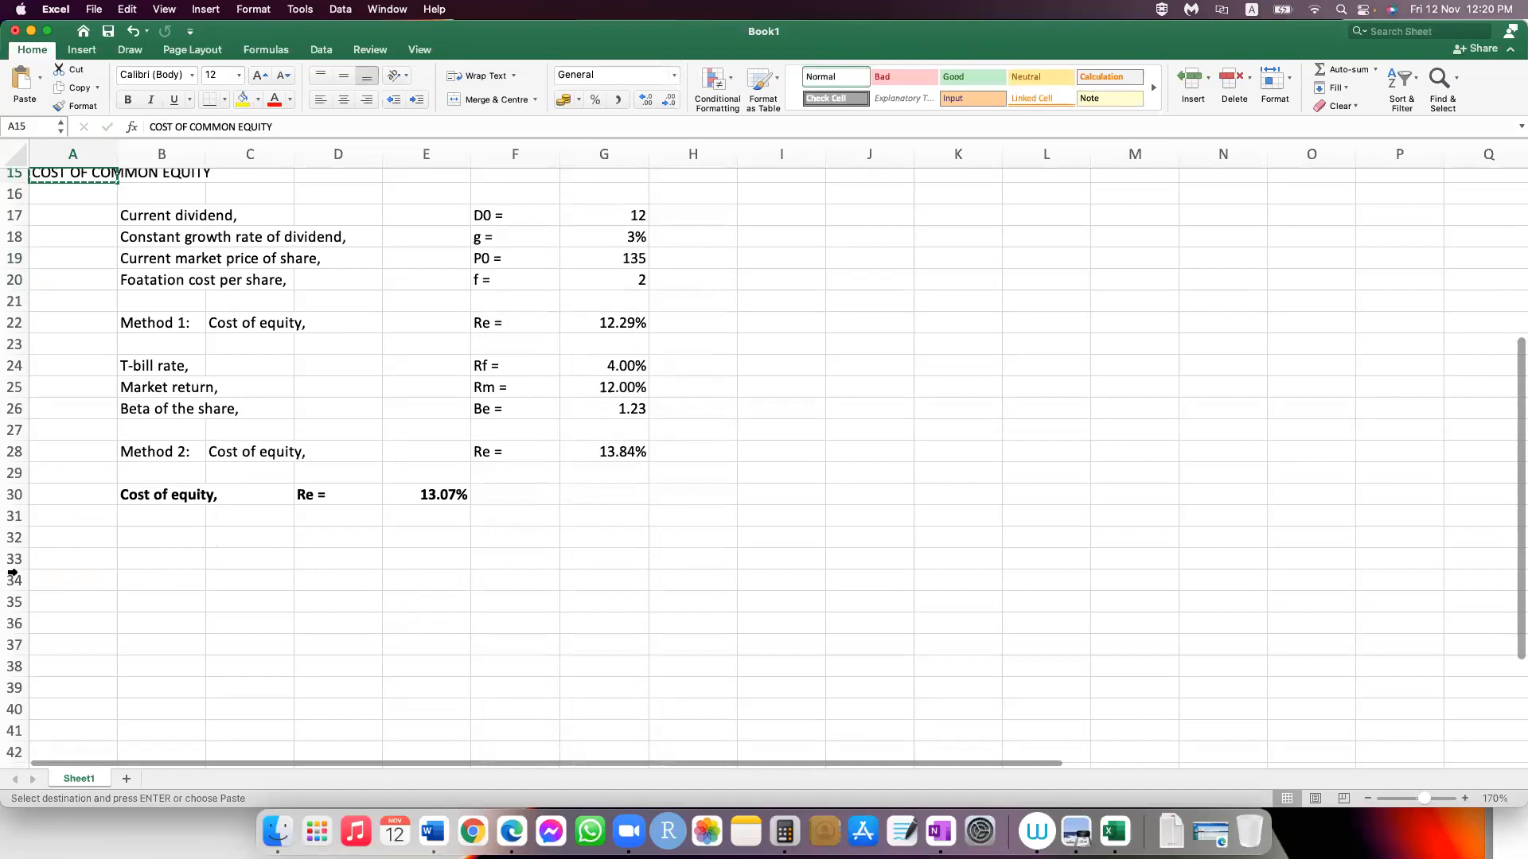
pyautogui.doubleClick(53, 557)
pyautogui.press('super+v')
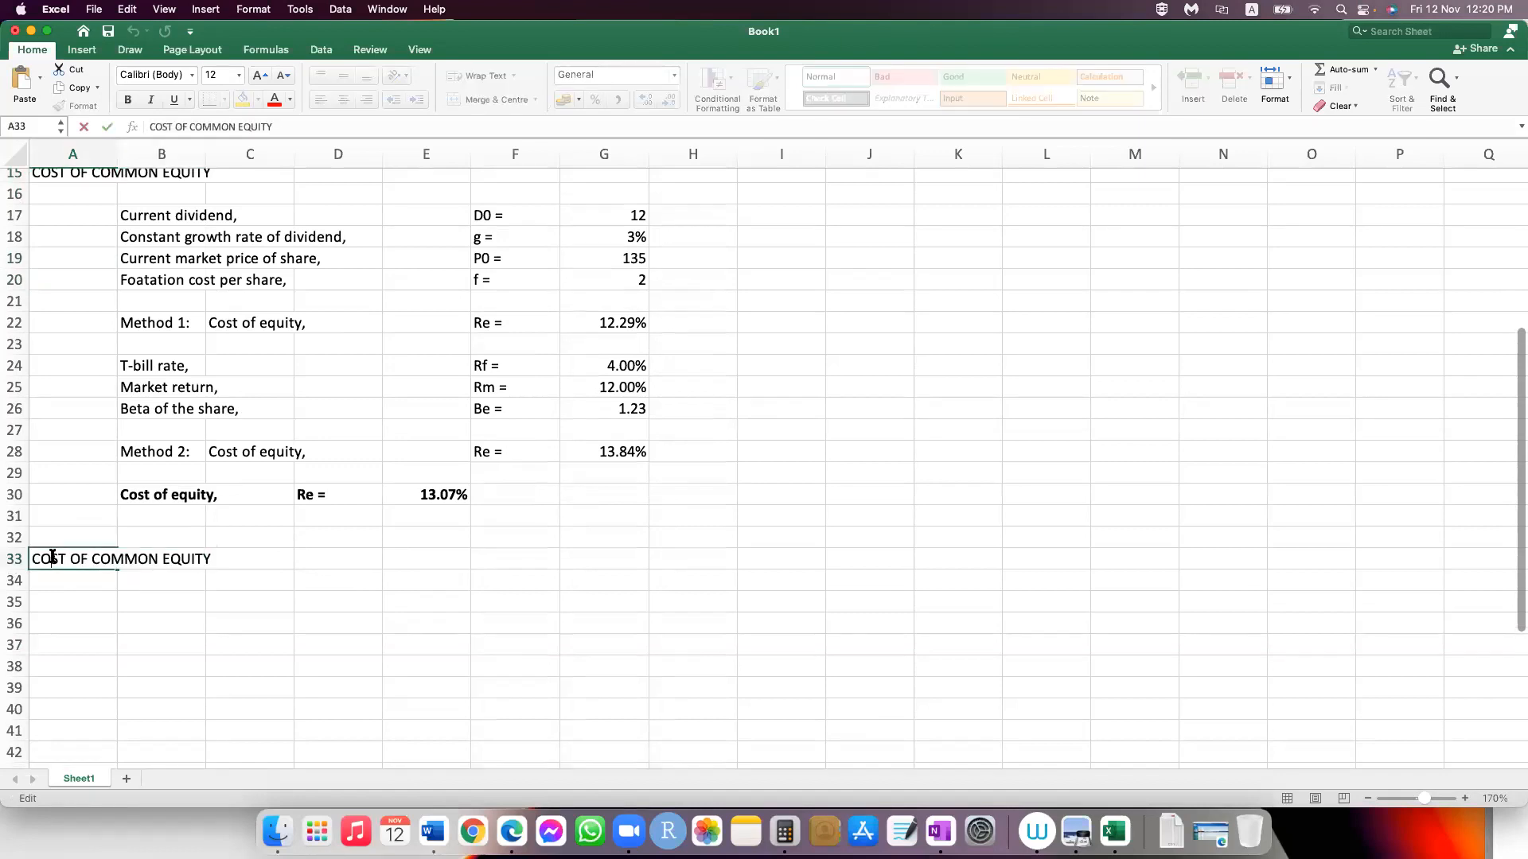
# Step: Replace COMMON with PREFERRED in the A33 heading so it reads COST OF PREFERRED EQUITY
pyautogui.hotkey('shift', 'Right')
pyautogui.hotkey('shift', 'Right')
pyautogui.hotkey('shift', 'Right')
pyautogui.hotkey('shift', 'Right')
pyautogui.hotkey('shift', 'Right')
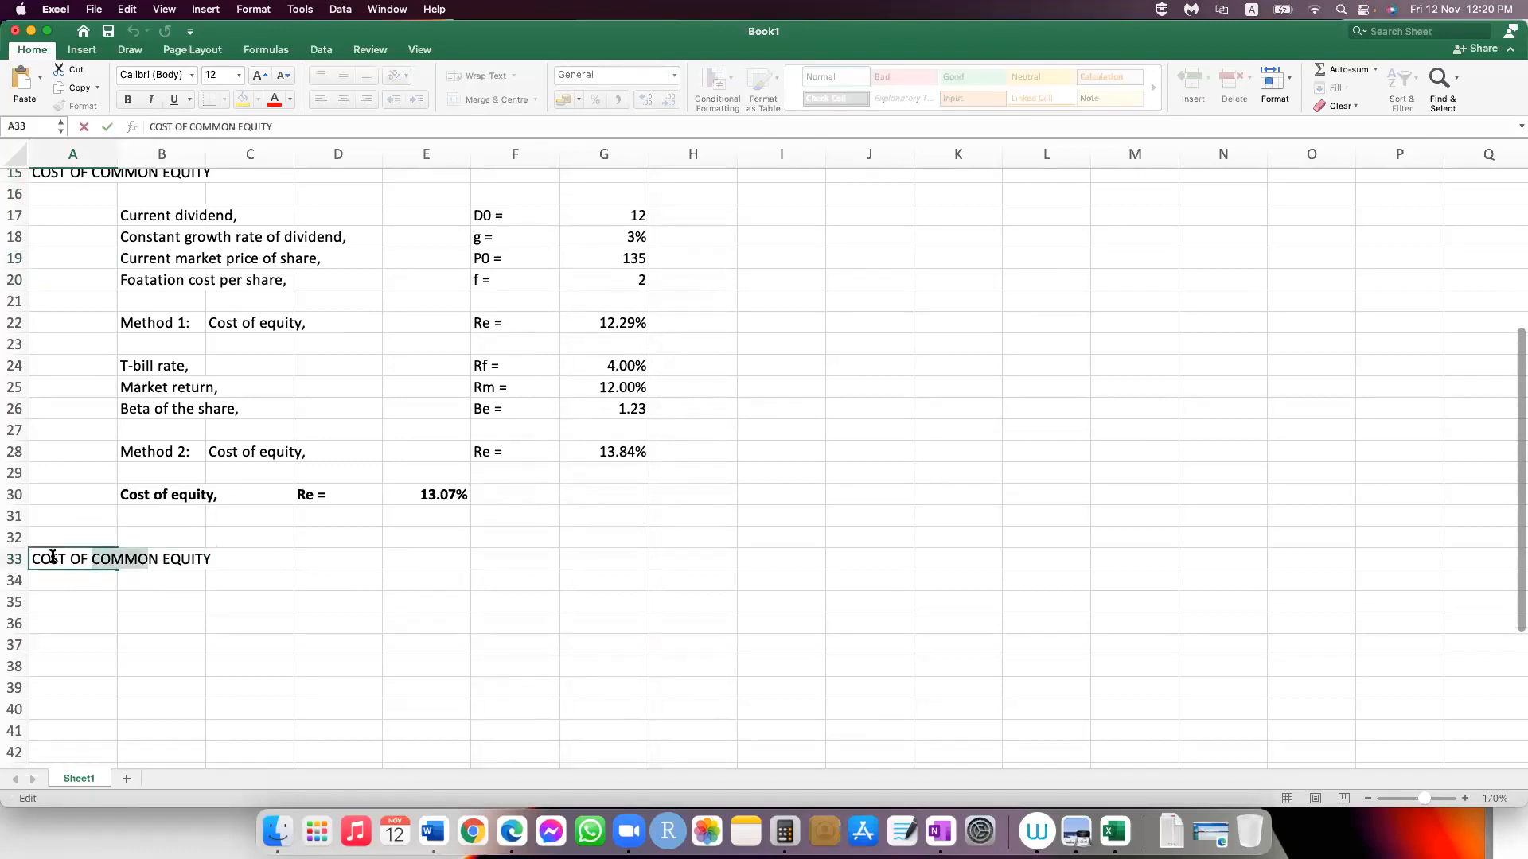
pyautogui.hotkey('shift', 'Right')
pyautogui.write('PREF')
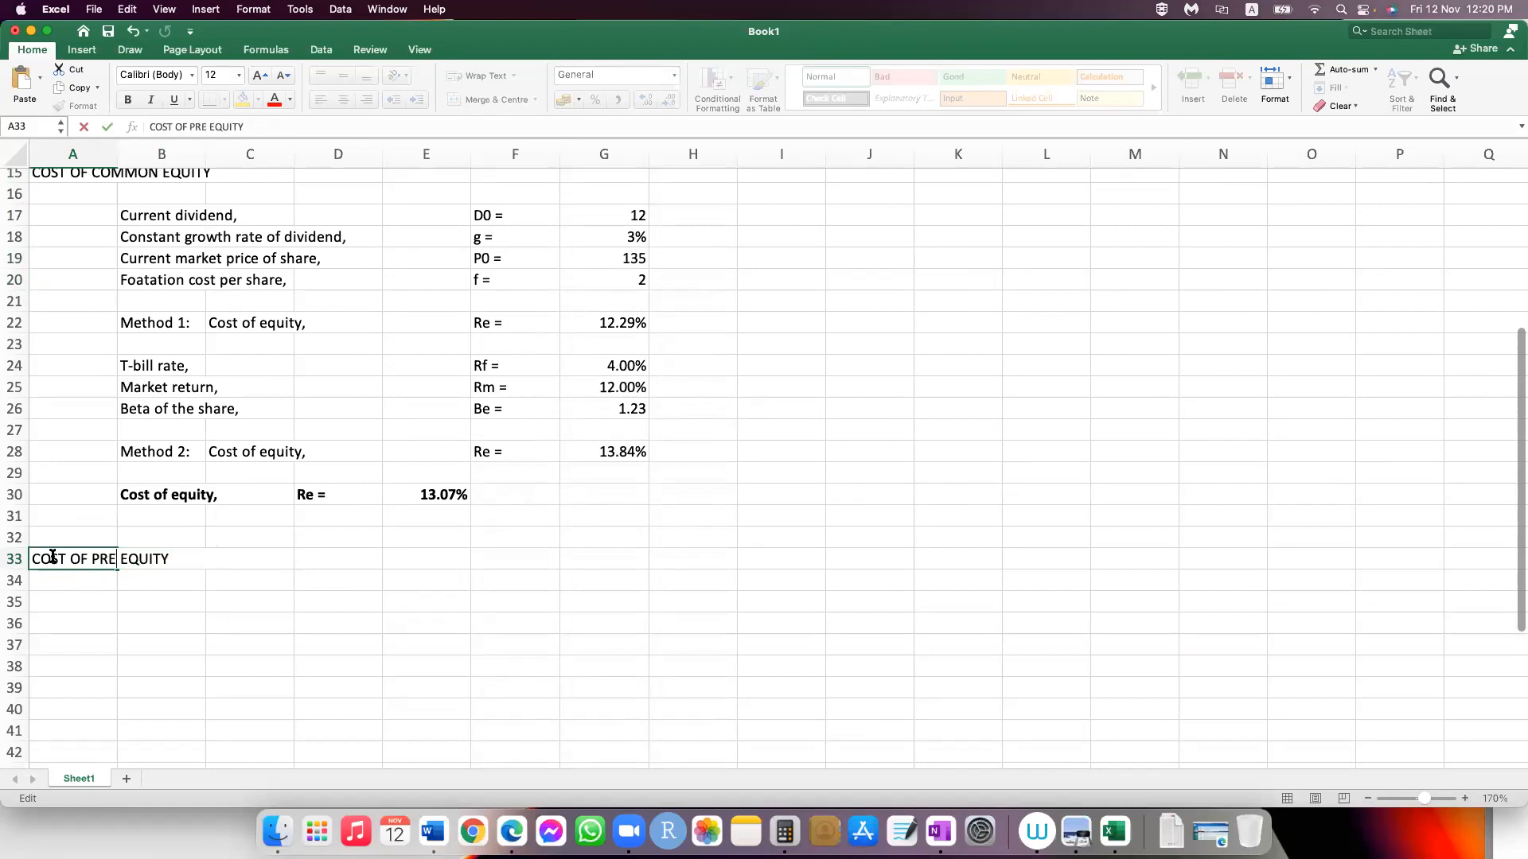
pyautogui.write('ERRED')
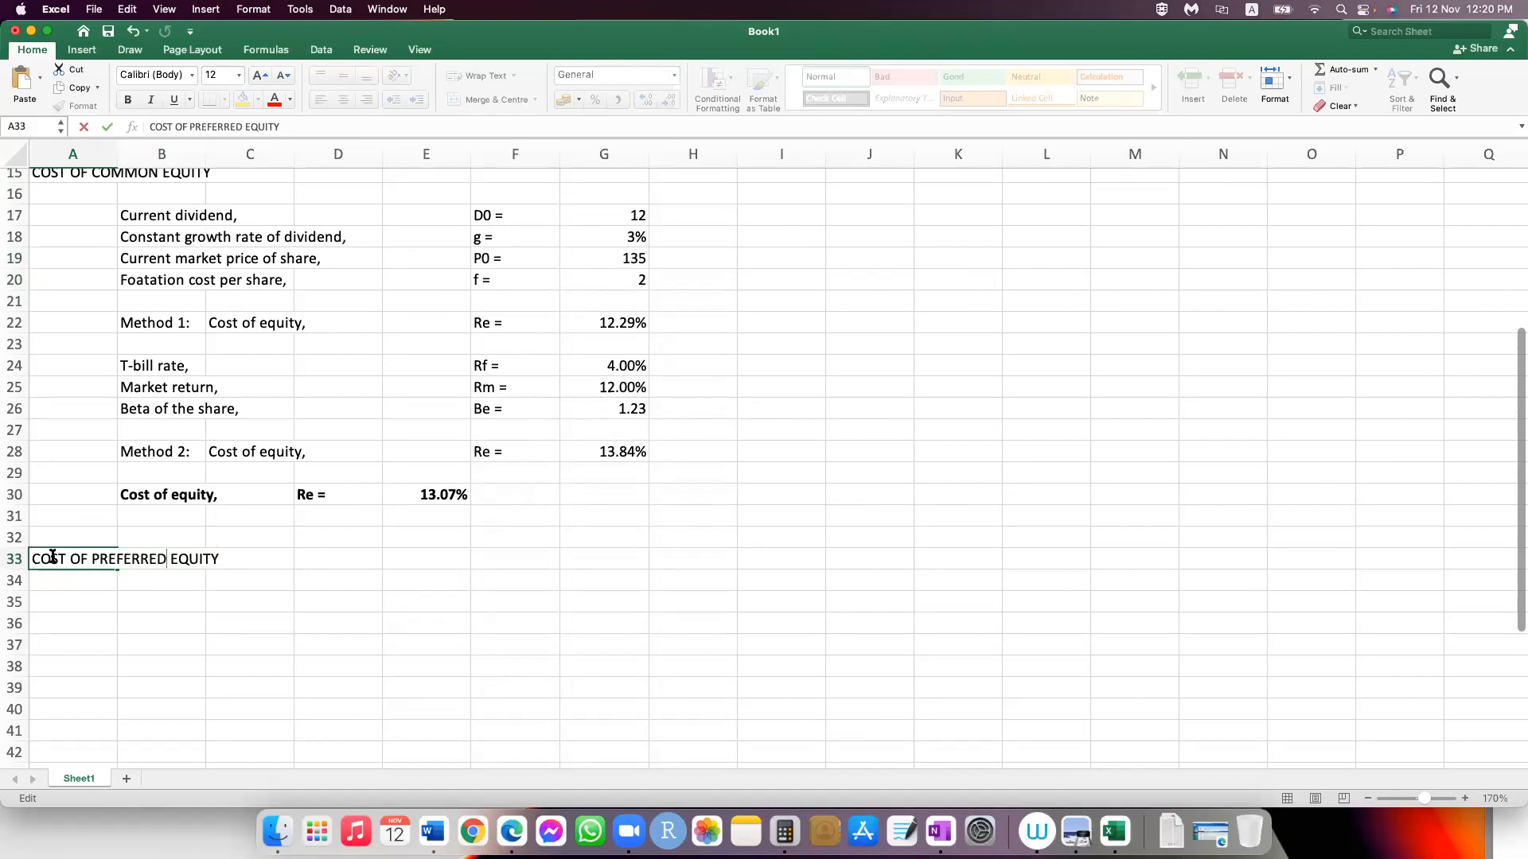
pyautogui.press('Return')
# Step: Enter the label "Market price of the preferred share," in cell B35
pyautogui.scroll(-1, 168, 586)
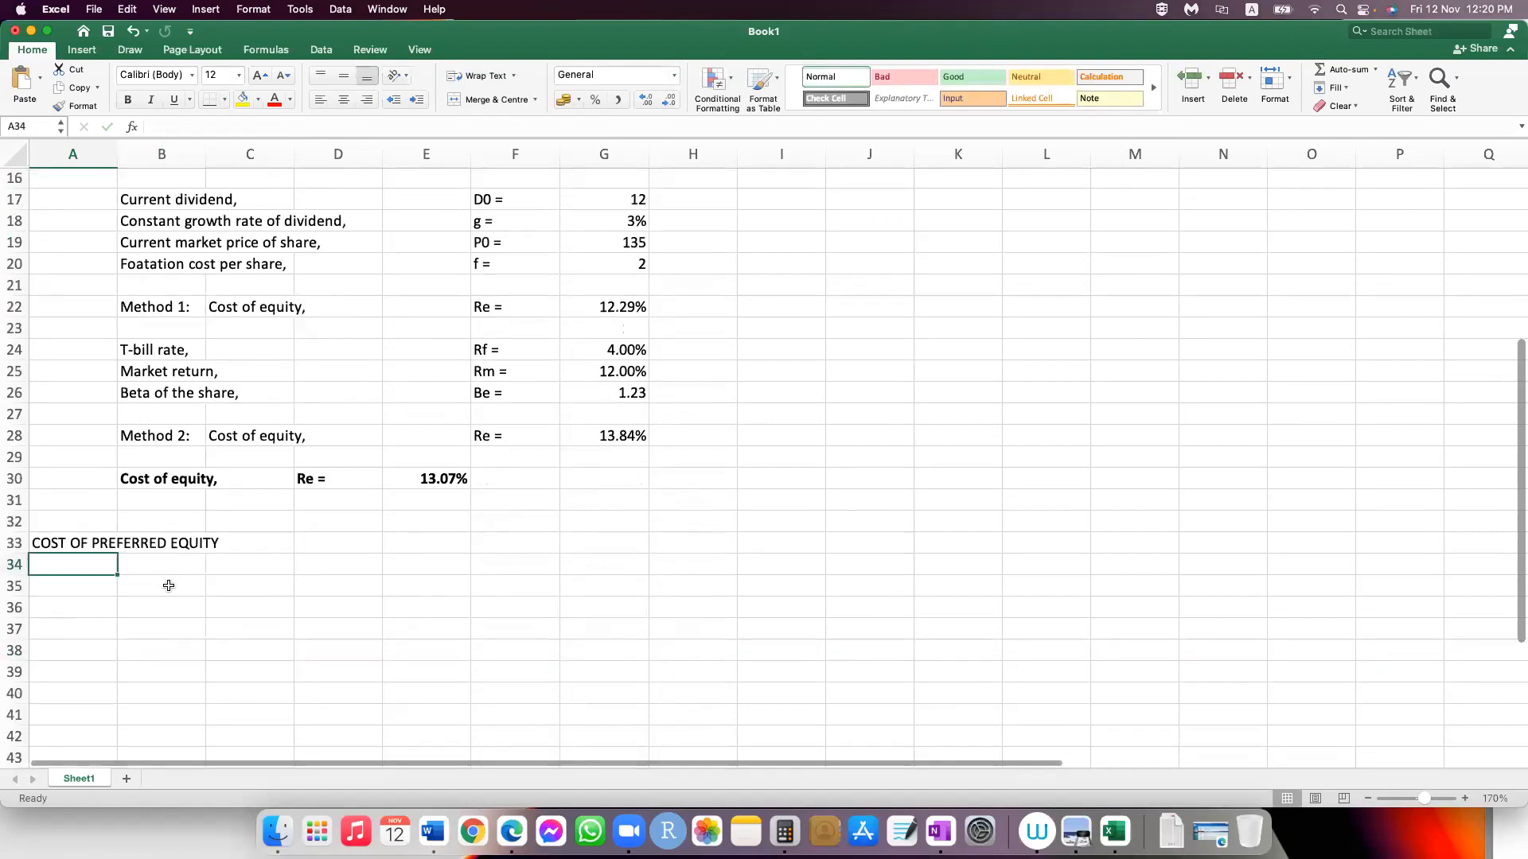
pyautogui.click(169, 585)
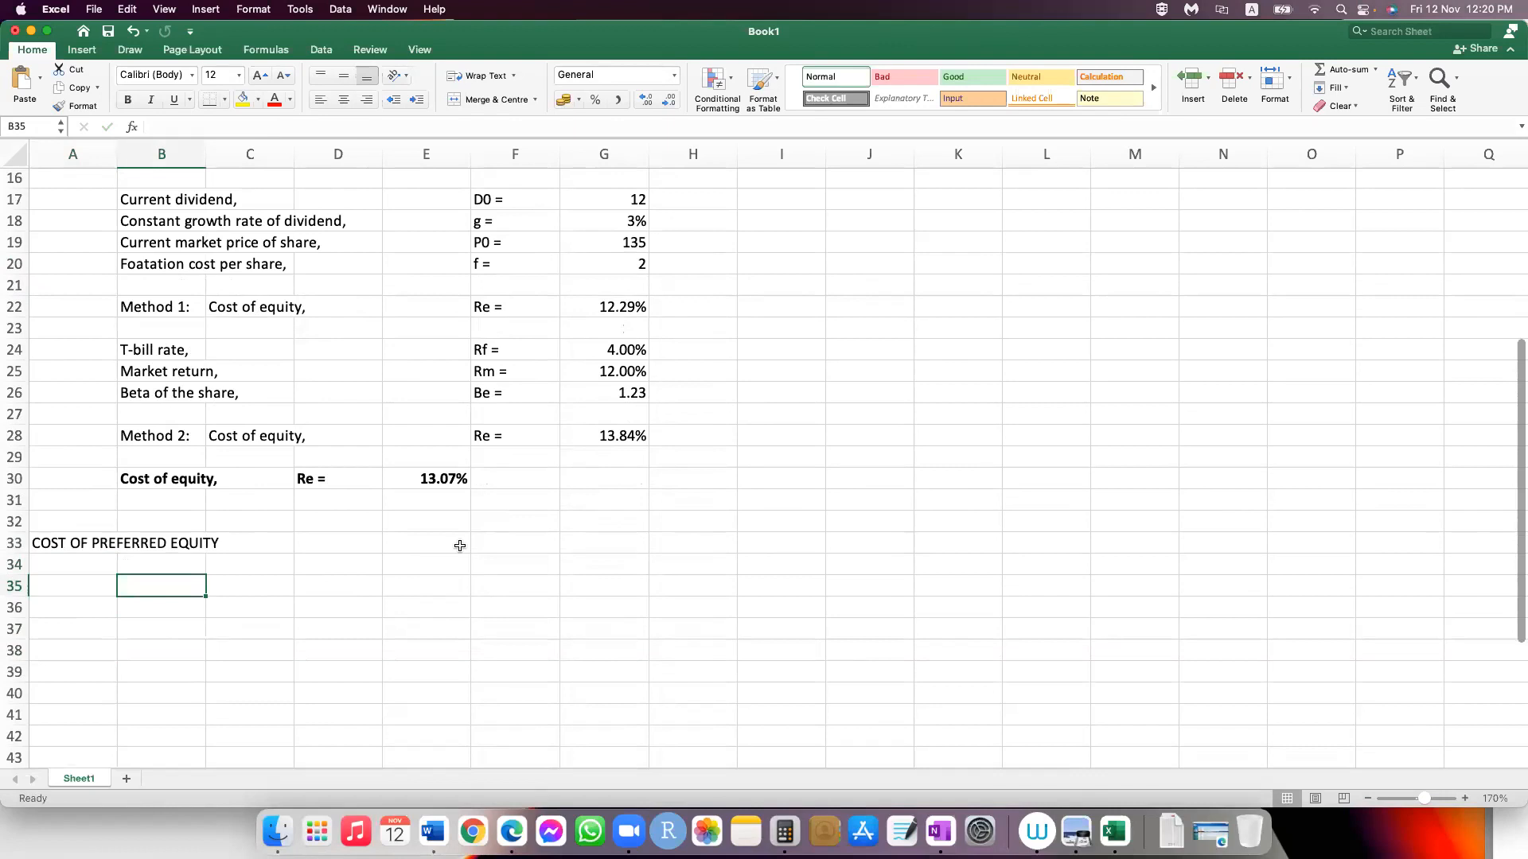
pyautogui.write('Market price ')
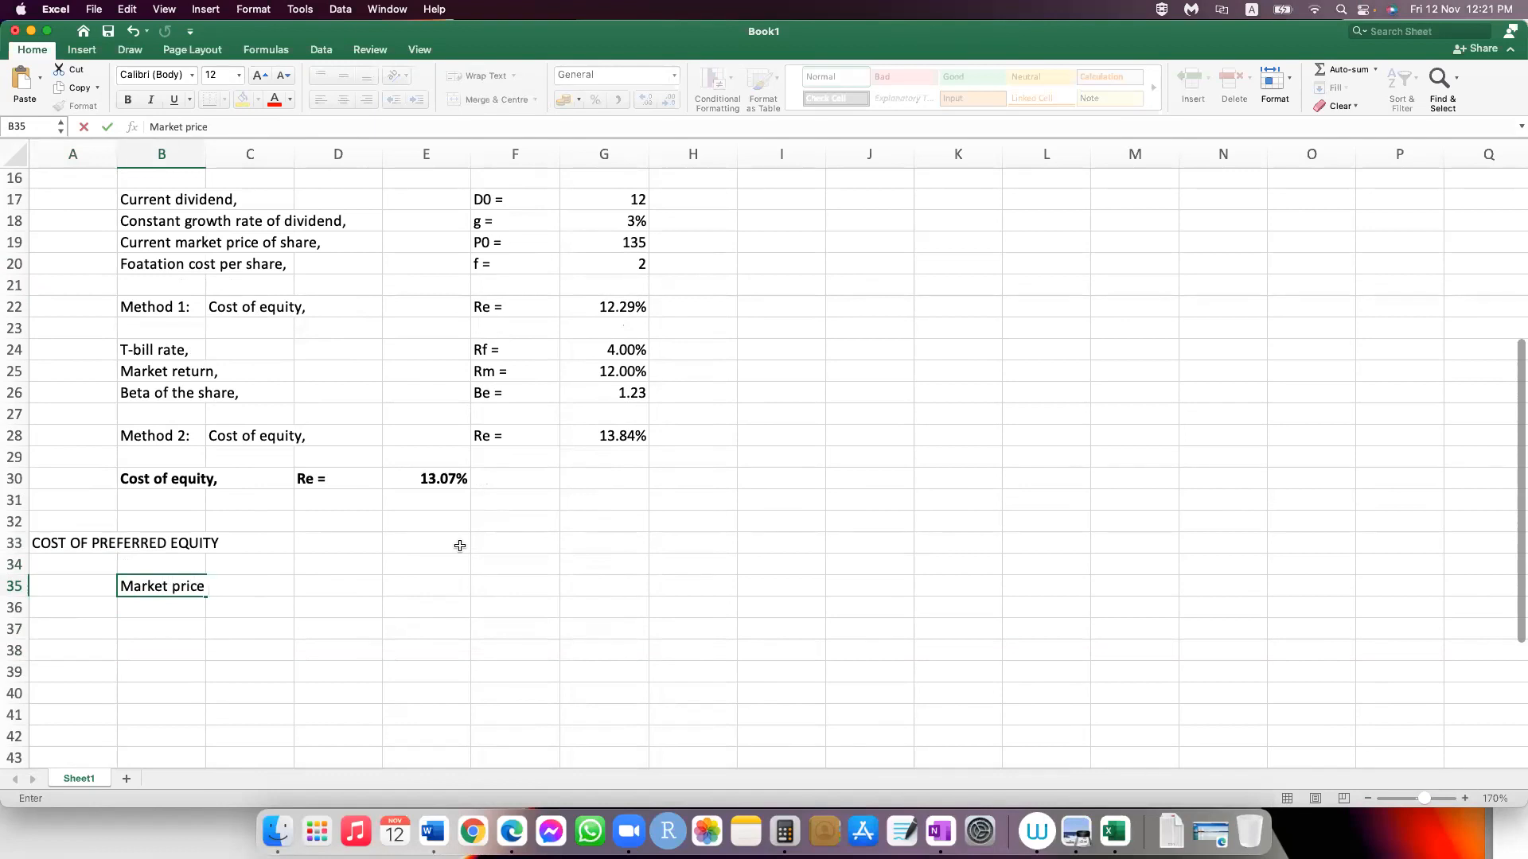
pyautogui.write('of the preferred share')
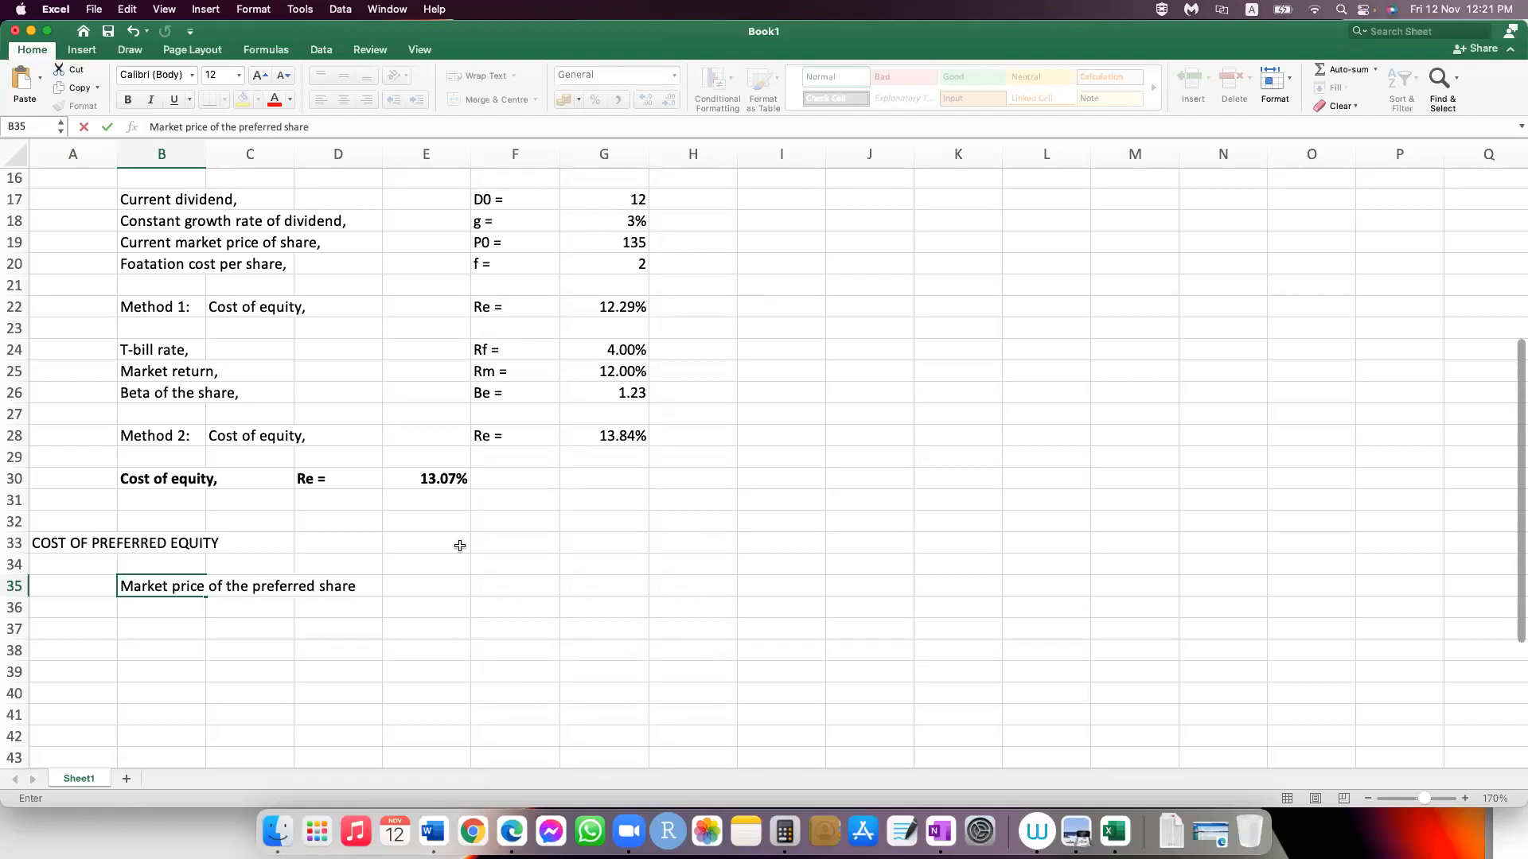
# Step: Enter the symbol "P0 =" in F35 and the market price 150 in G35
pyautogui.press('Right')
pyautogui.press('Right')
pyautogui.press('Right')
pyautogui.press('Right')
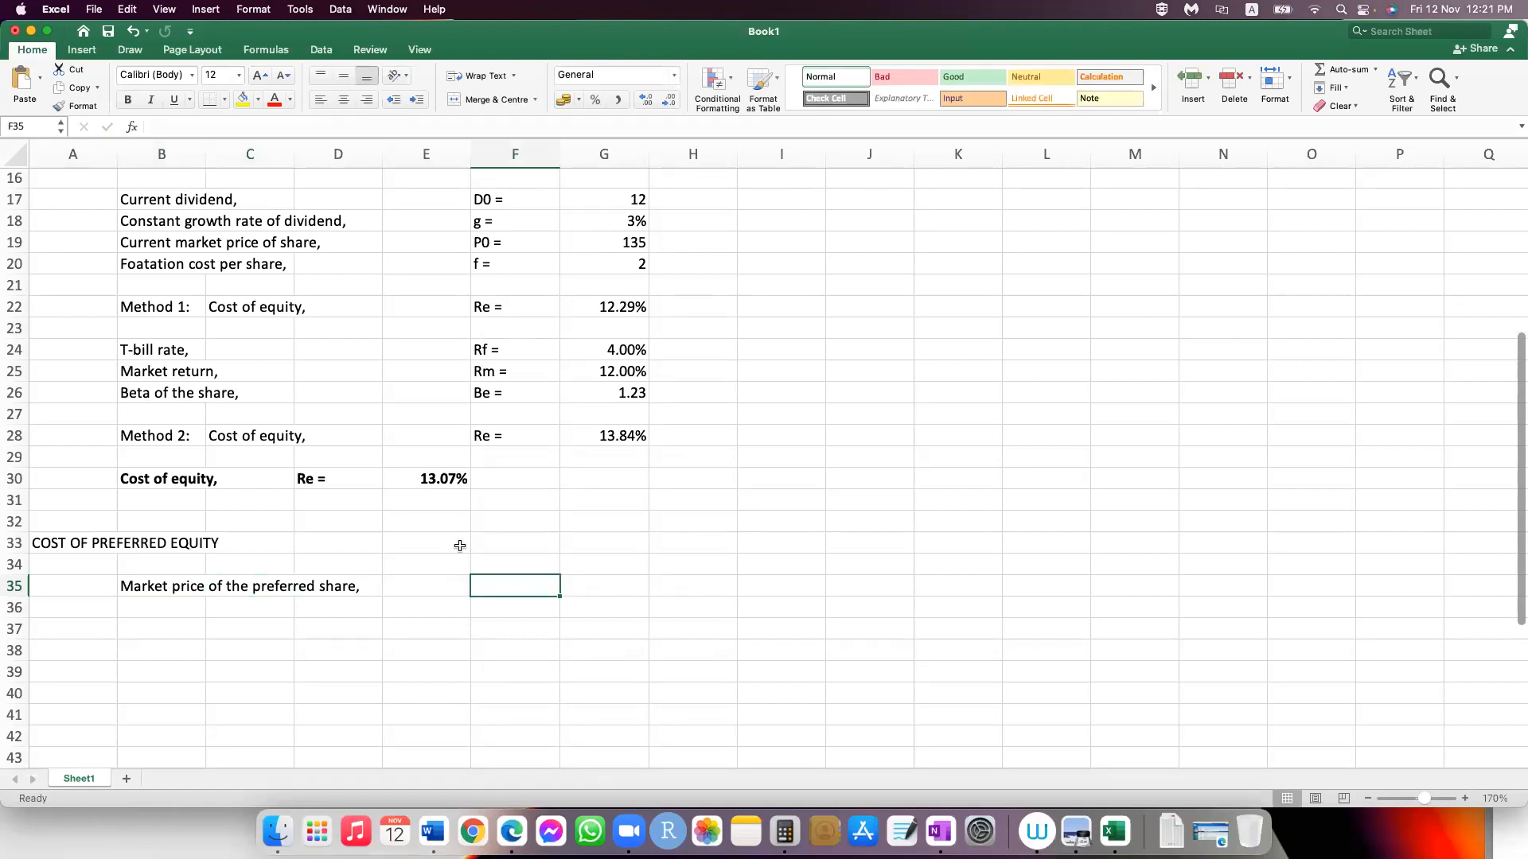
pyautogui.write('P')
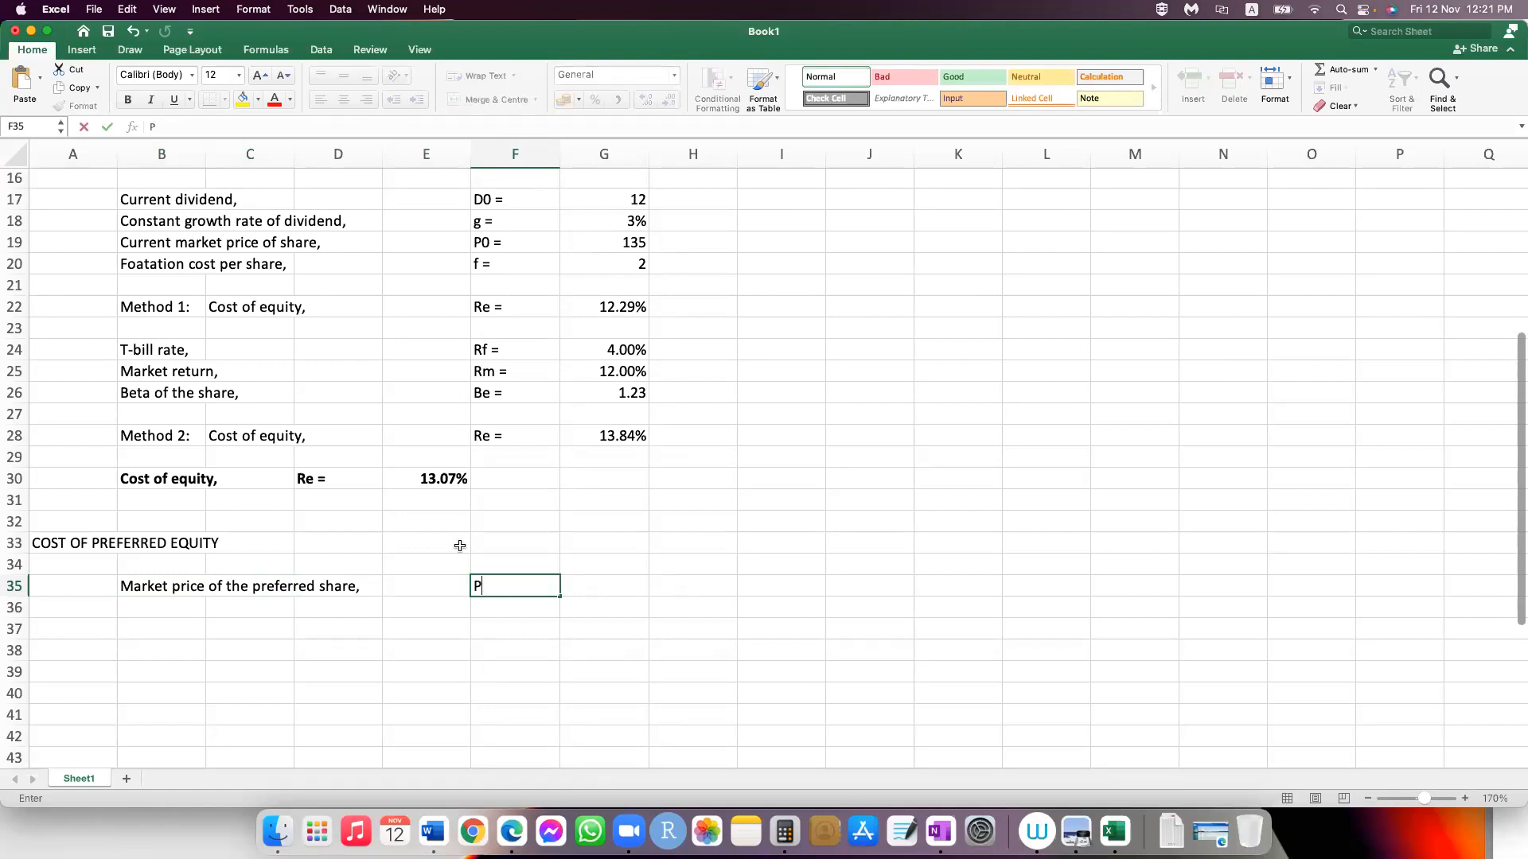
pyautogui.write('0=')
pyautogui.press('BackSpace')
pyautogui.write('=')
pyautogui.press('Tab')
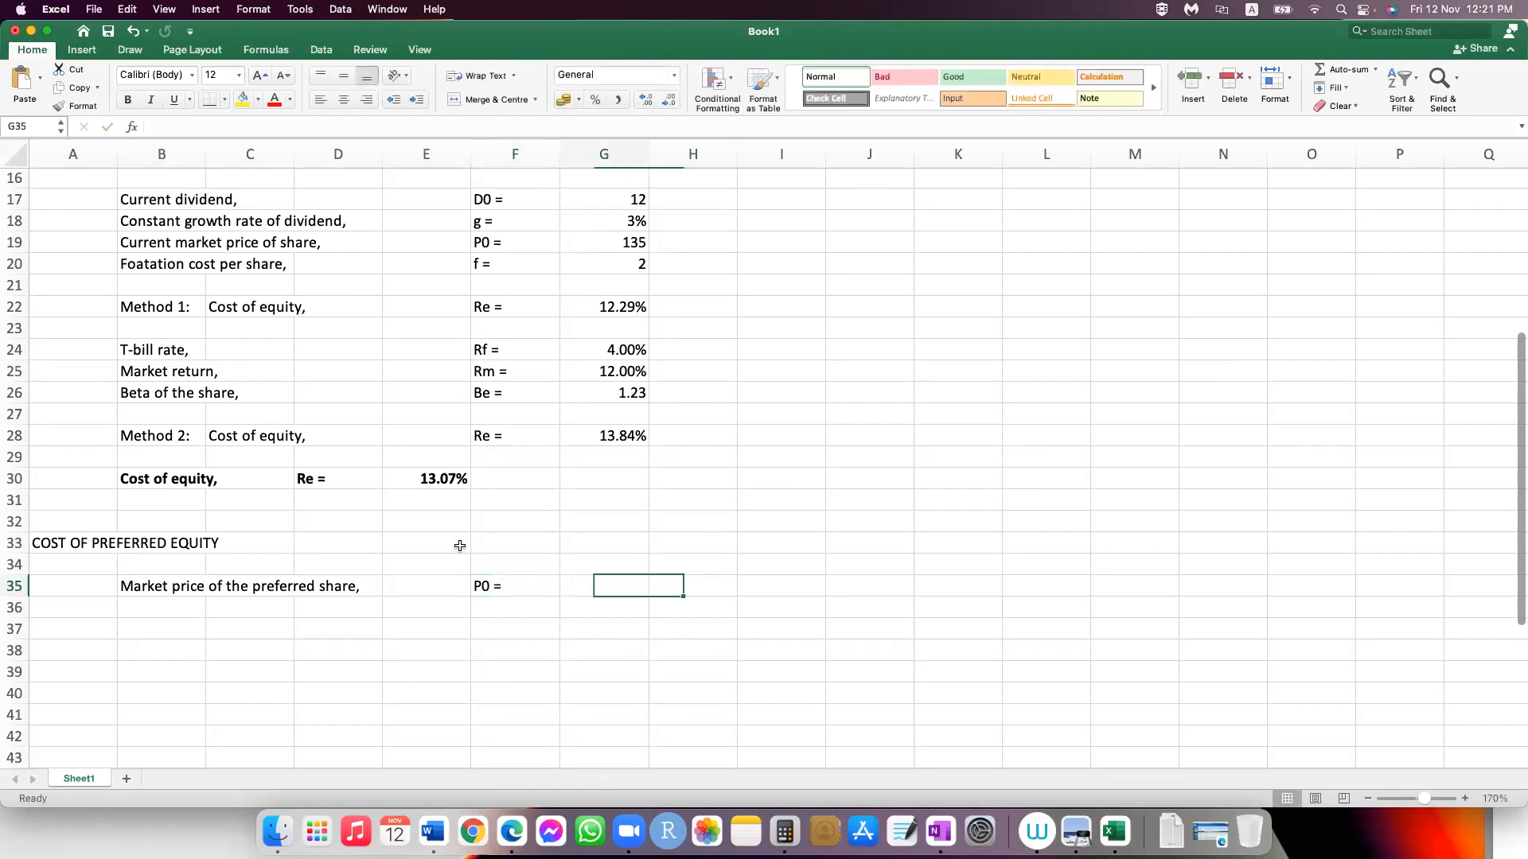
pyautogui.write('150')
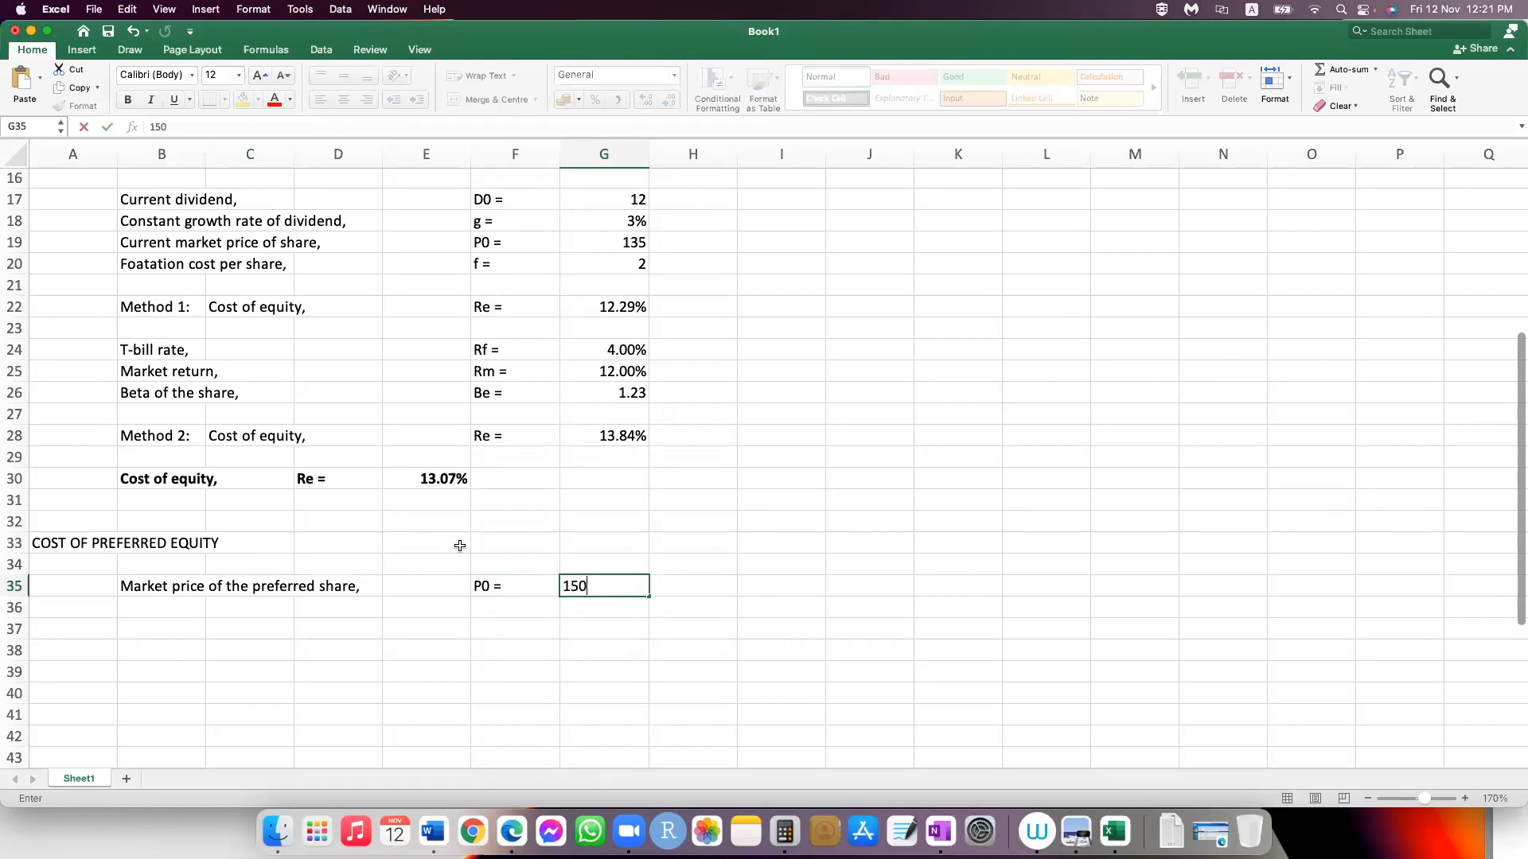
pyautogui.press('Return')
# Step: Enter the label "Face value of the preferred share," in cell B36
pyautogui.press('Left')
pyautogui.press('Left')
pyautogui.press('Left')
pyautogui.press('Left')
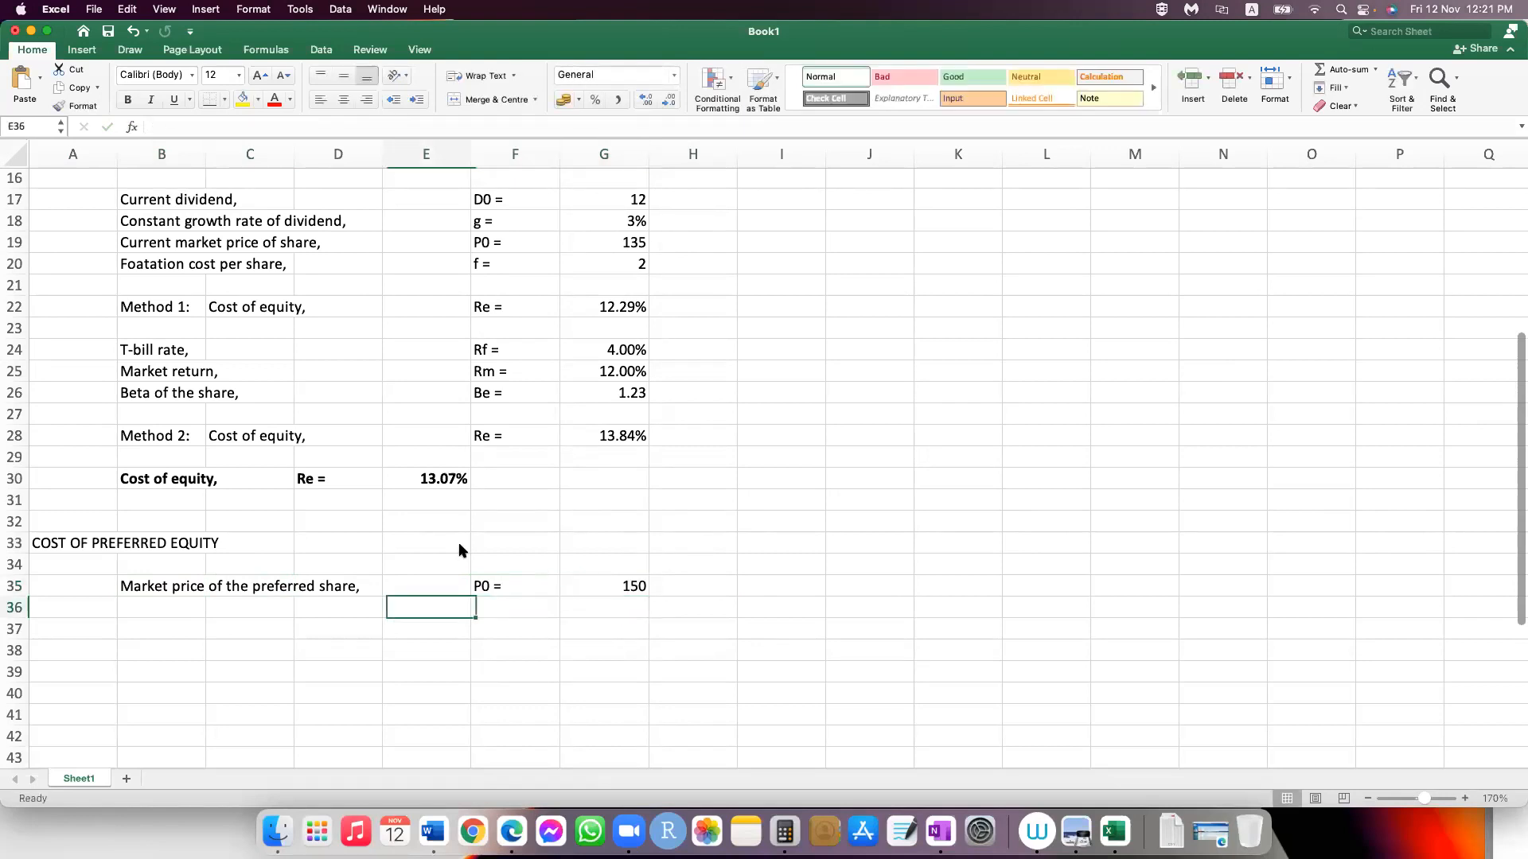
pyautogui.press('Left')
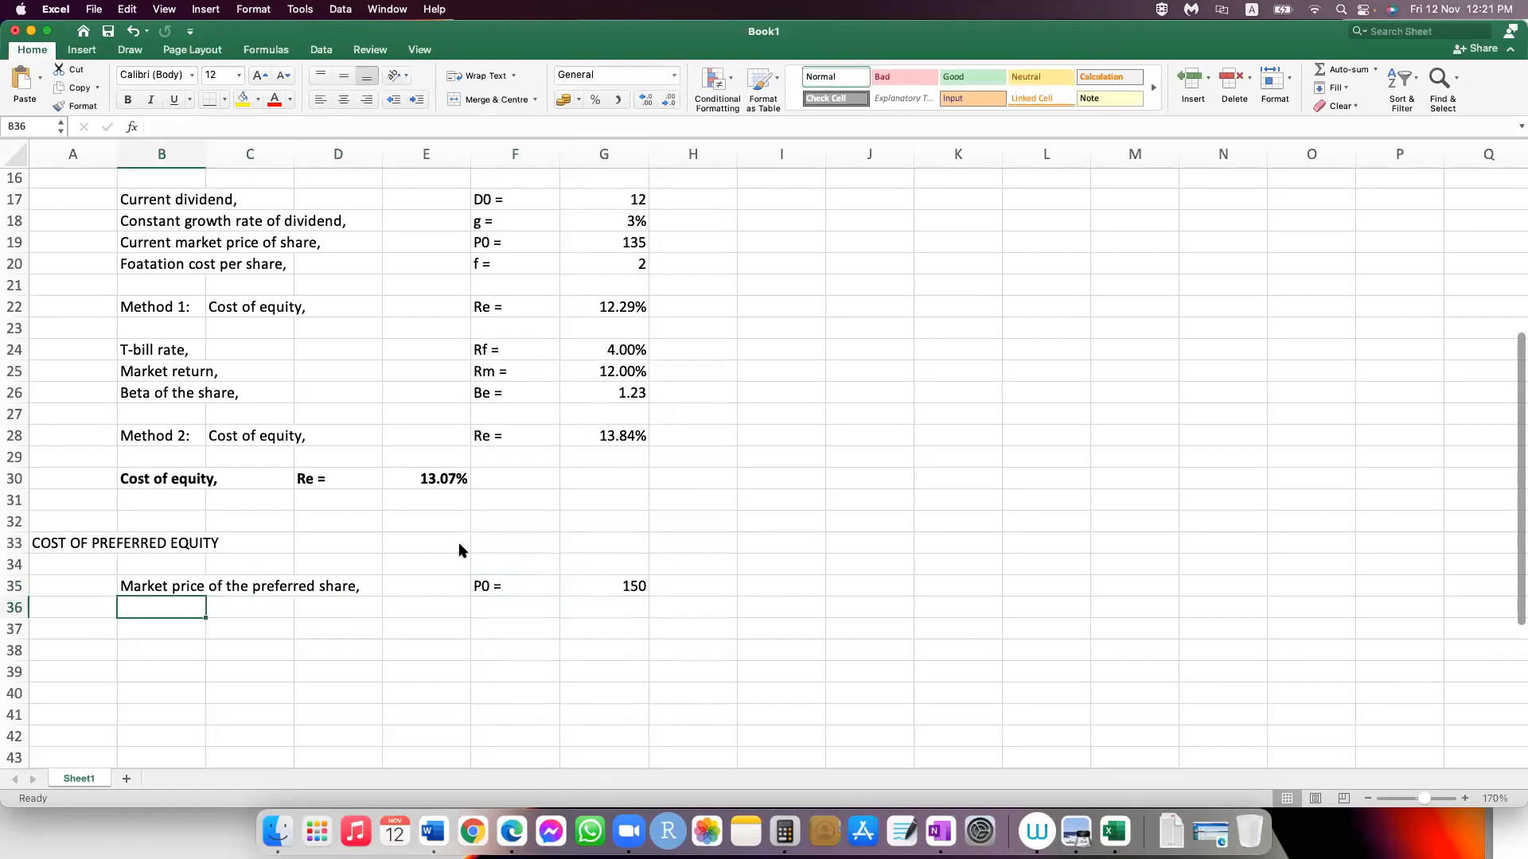
pyautogui.write('Preferred')
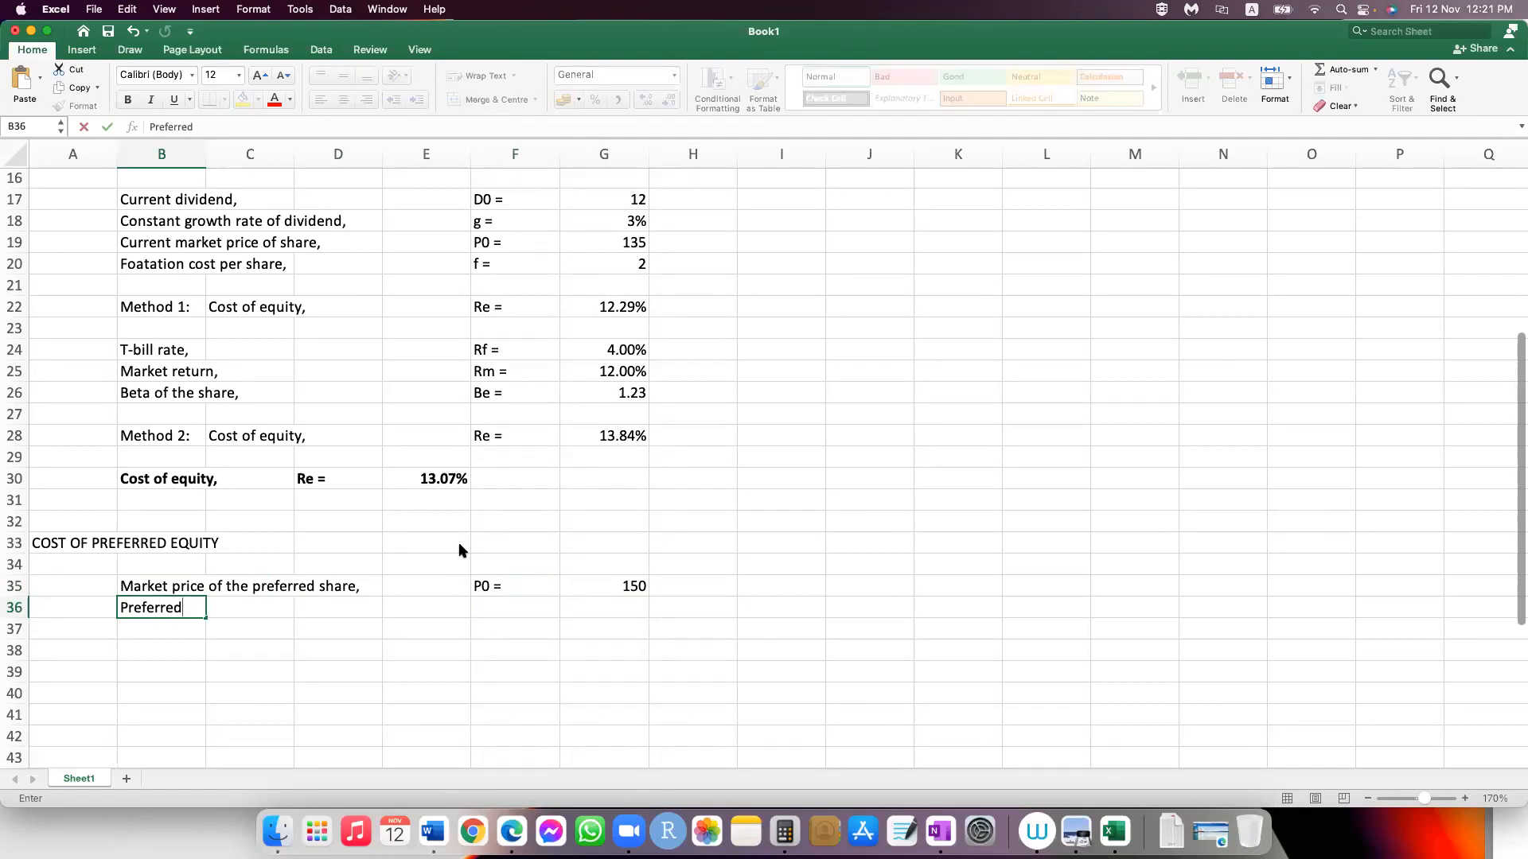
pyautogui.press('BackSpace')
pyautogui.press('BackSpace')
pyautogui.press('BackSpace')
pyautogui.press('BackSpace')
pyautogui.press('BackSpace')
pyautogui.press('BackSpace')
pyautogui.press('BackSpace')
pyautogui.press('BackSpace')
pyautogui.press('BackSpace')
pyautogui.write('Face value of the prefer')
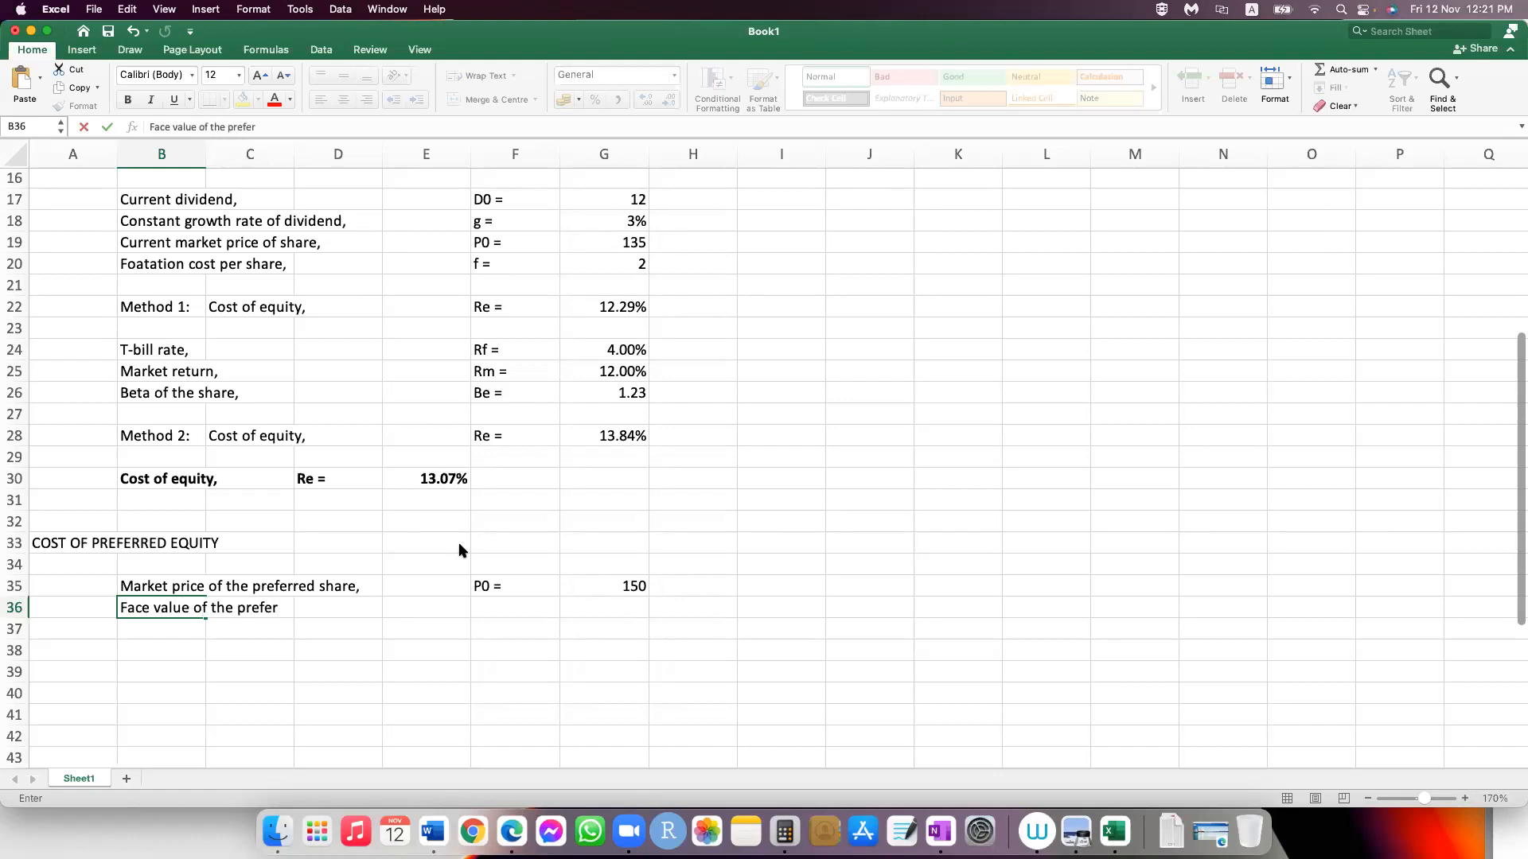
pyautogui.write('red share,')
# Step: Enter the symbol "Pf =" in F36 and the face value 100 in G36
pyautogui.press('Tab')
pyautogui.press('Tab')
pyautogui.press('Tab')
pyautogui.press('Tab')
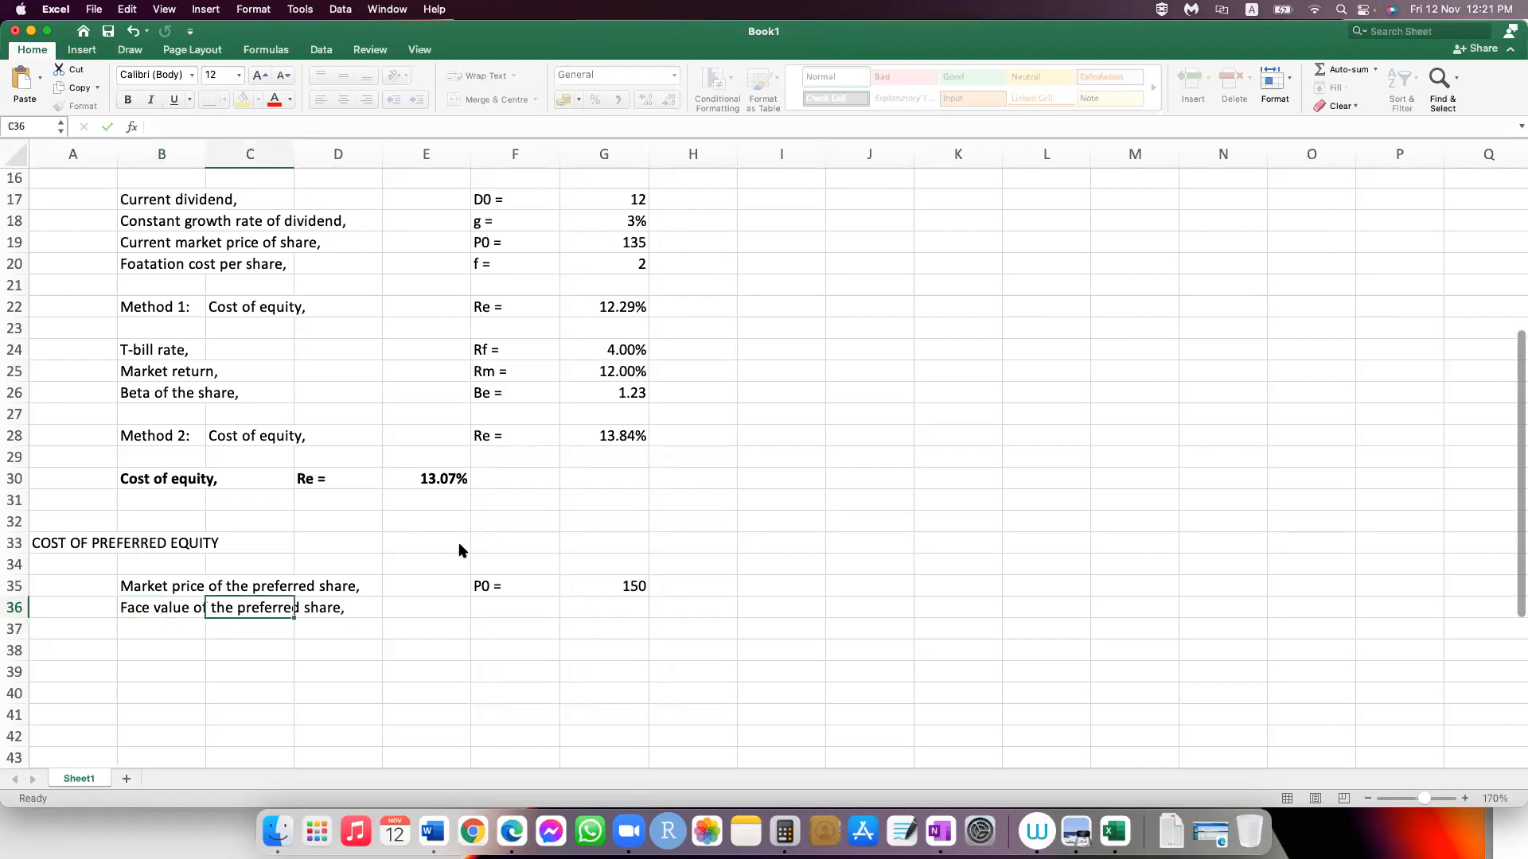
pyautogui.write('P')
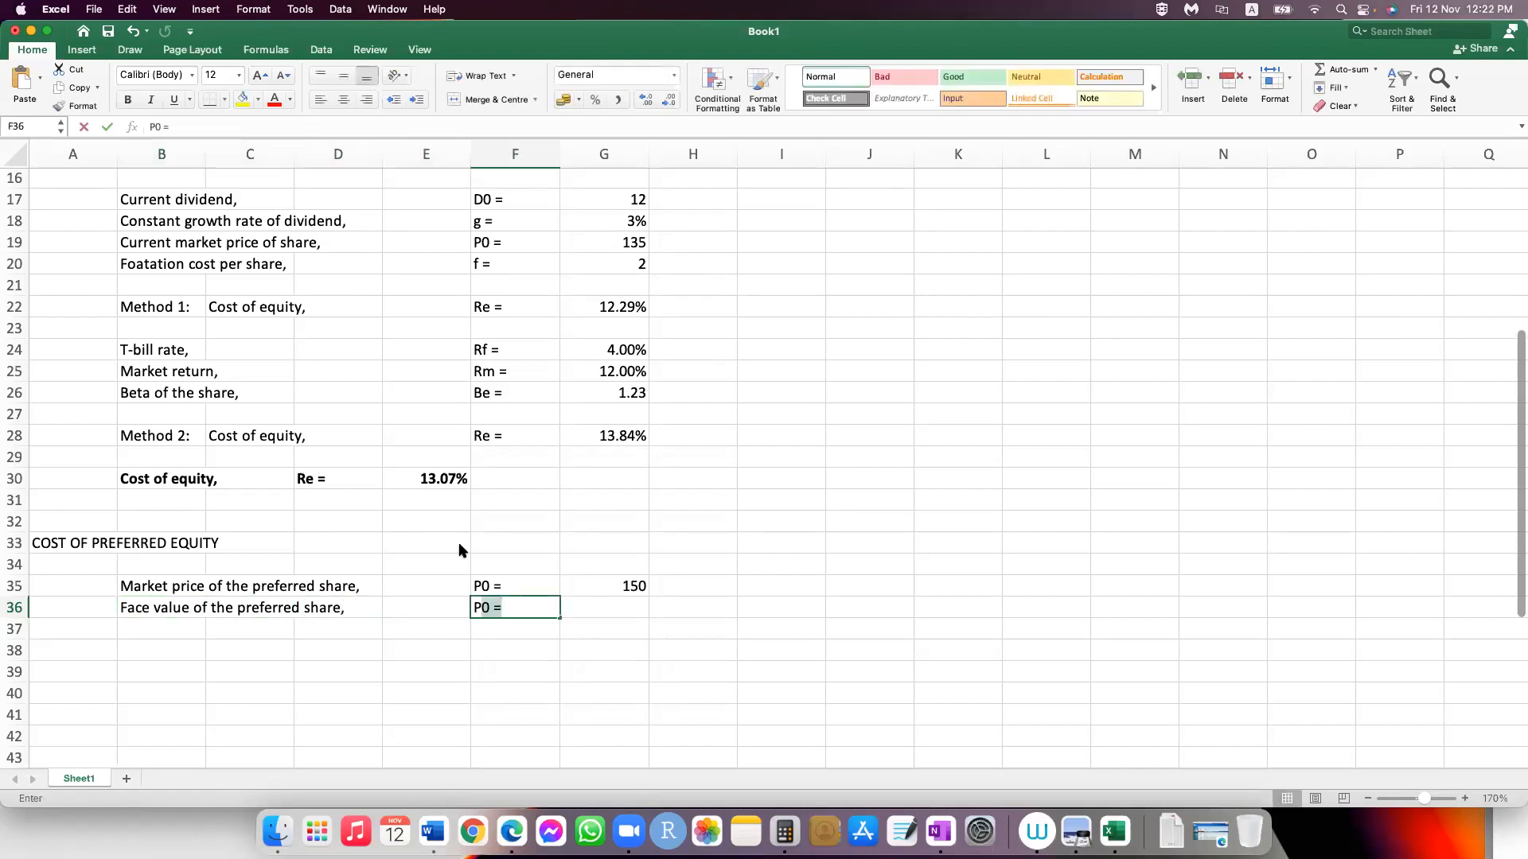
pyautogui.write('f')
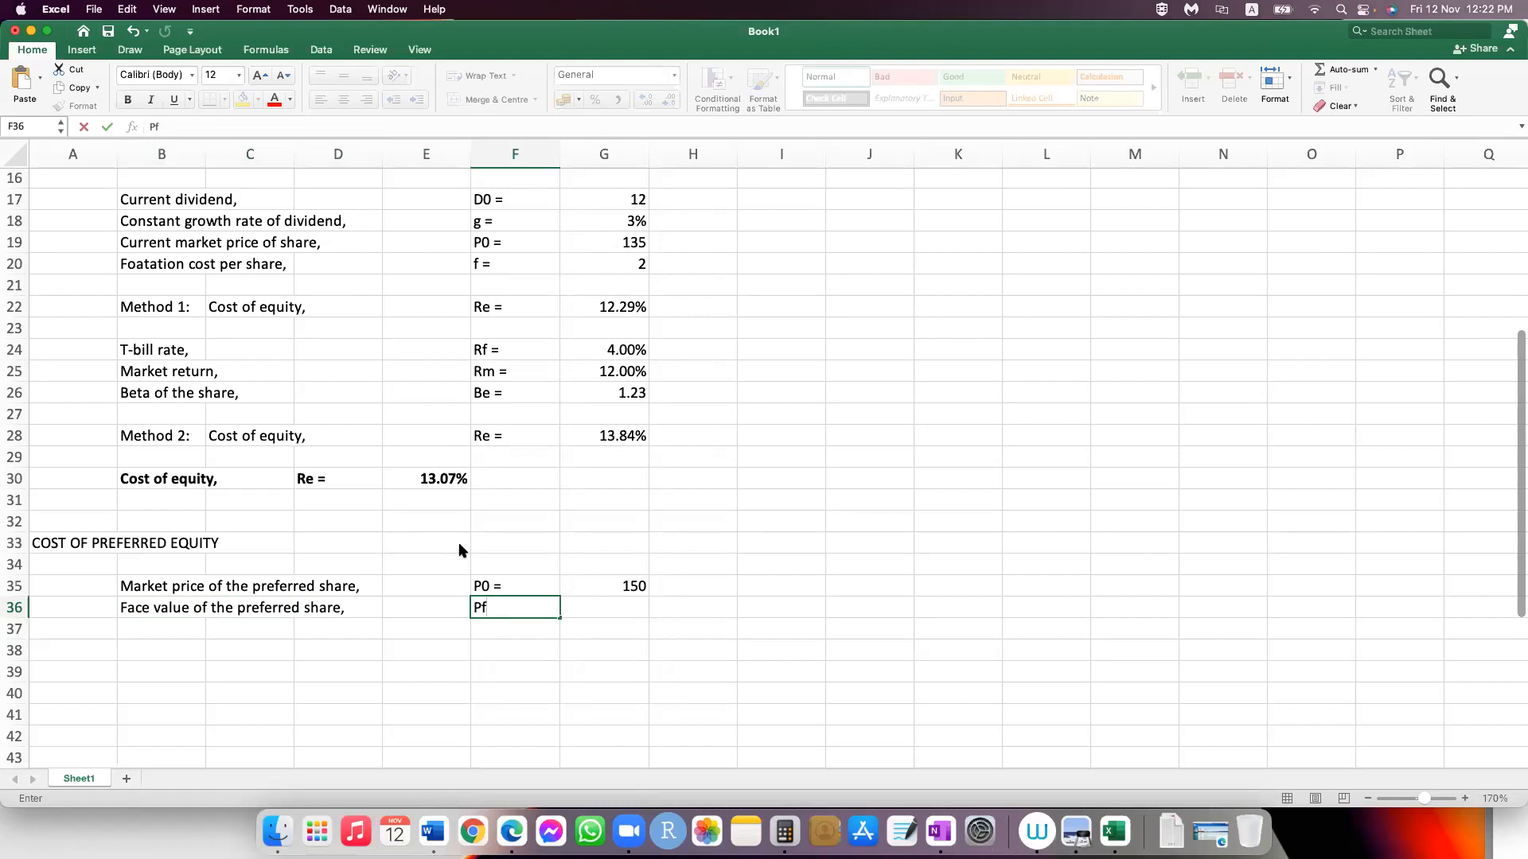
pyautogui.write(' =')
pyautogui.press('Tab')
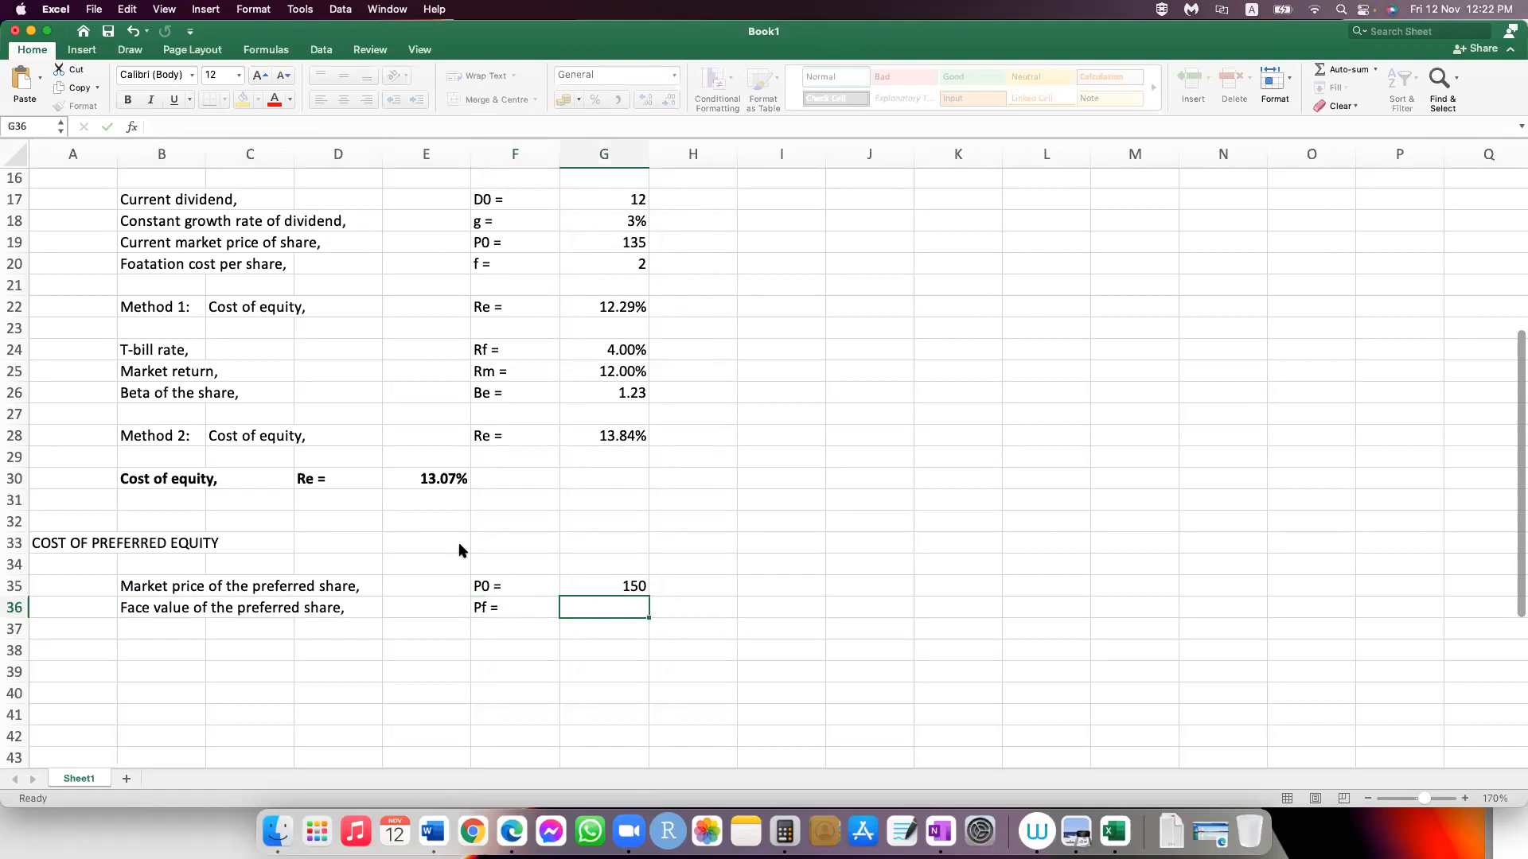
pyautogui.write('100')
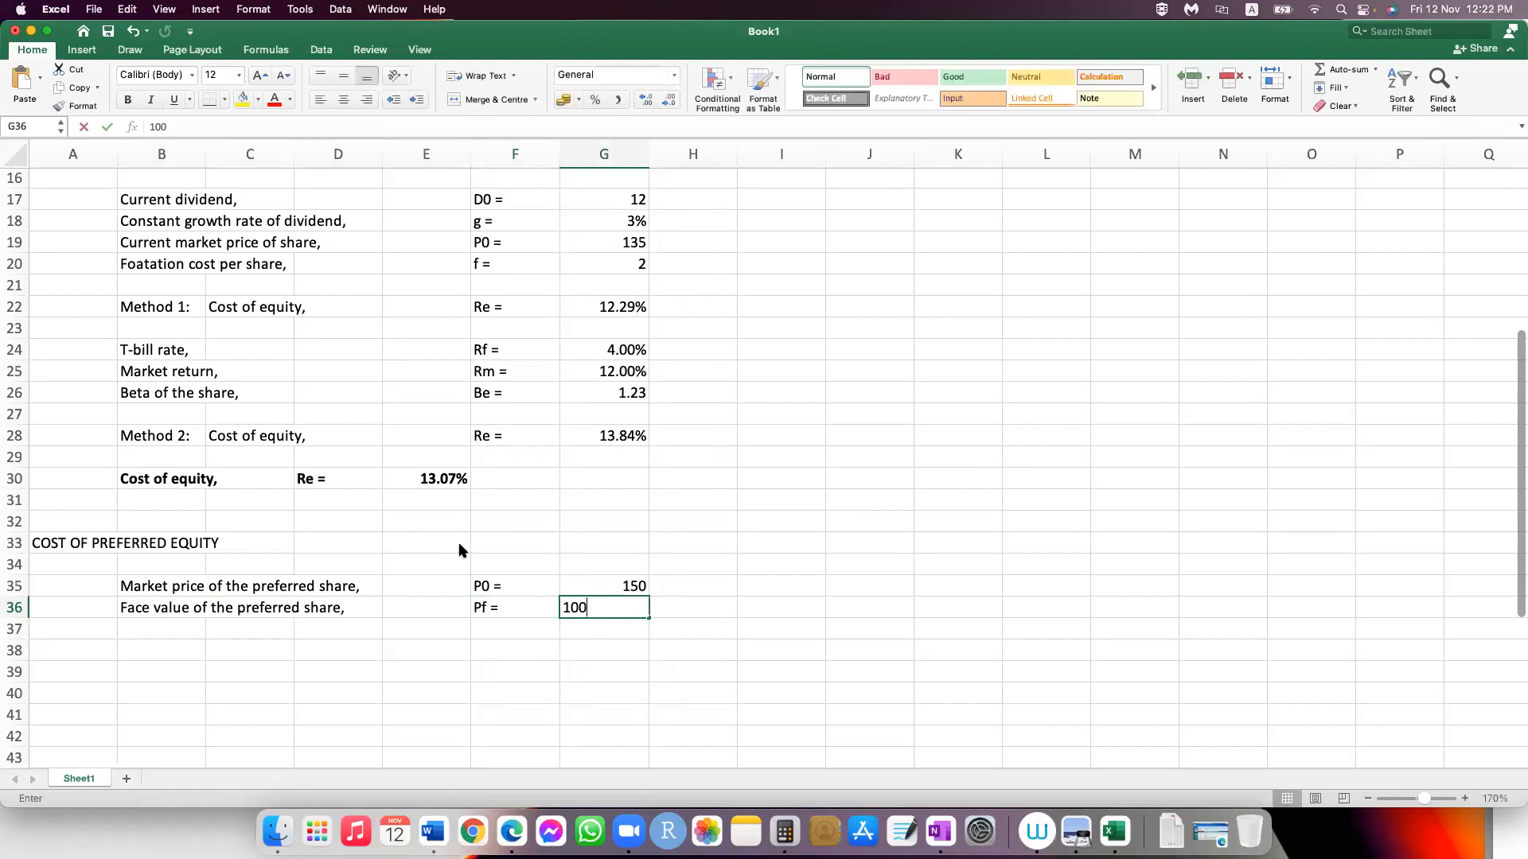
pyautogui.press('Return')
# Step: Enter the label "Rate of dividend," in cell B37
pyautogui.press('Left')
pyautogui.press('Left')
pyautogui.press('Left')
pyautogui.press('Left')
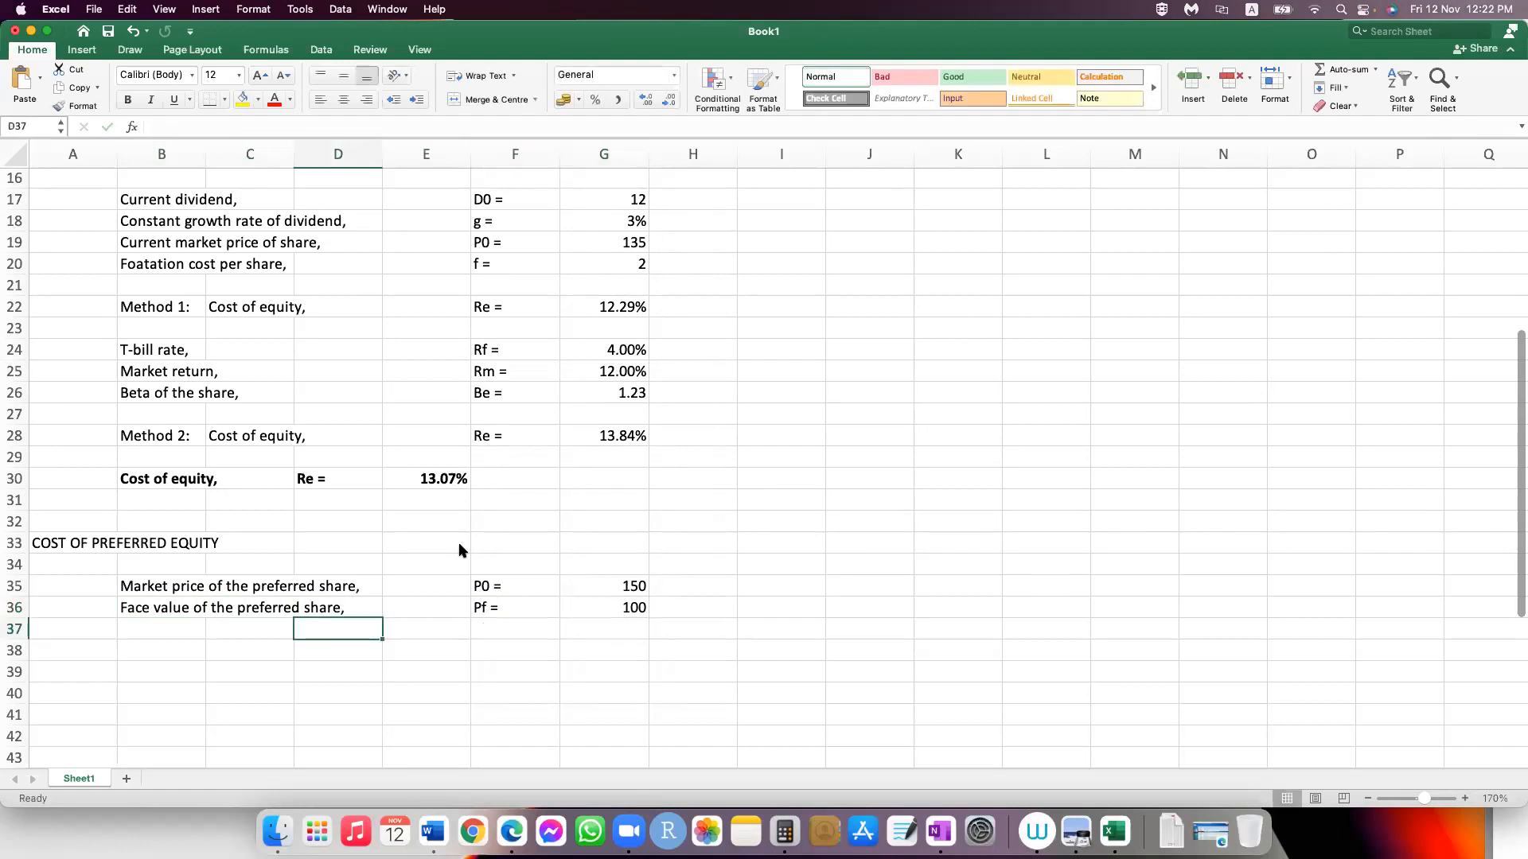
pyautogui.write('Rate ')
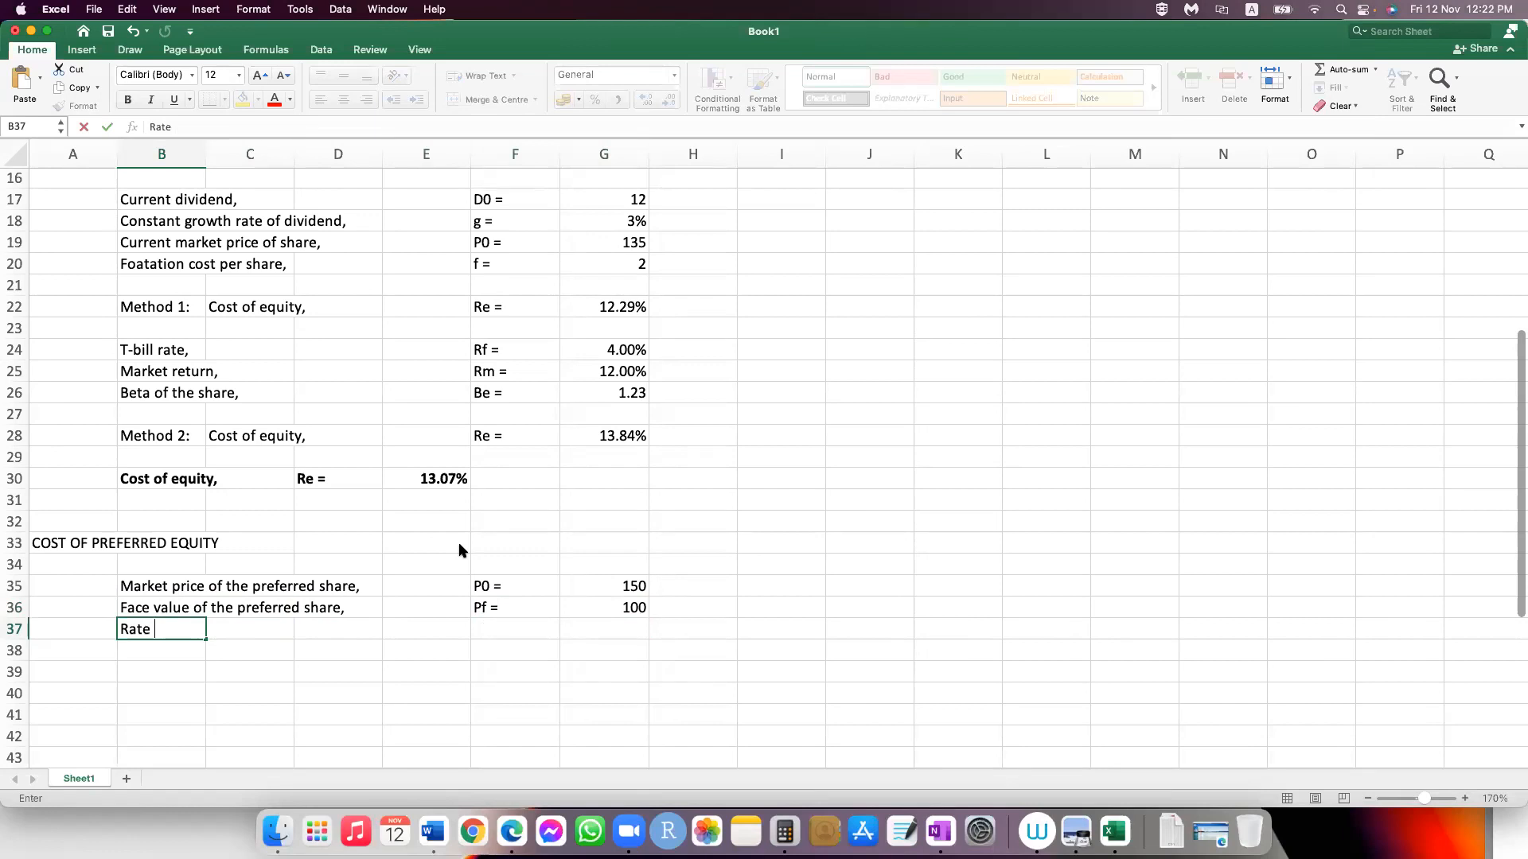
pyautogui.write('of dividend,')
# Step: Enter the symbol "ip =" in F37 and the dividend rate 13% in G37
pyautogui.press('Tab')
pyautogui.press('Tab')
pyautogui.press('Tab')
pyautogui.press('Tab')
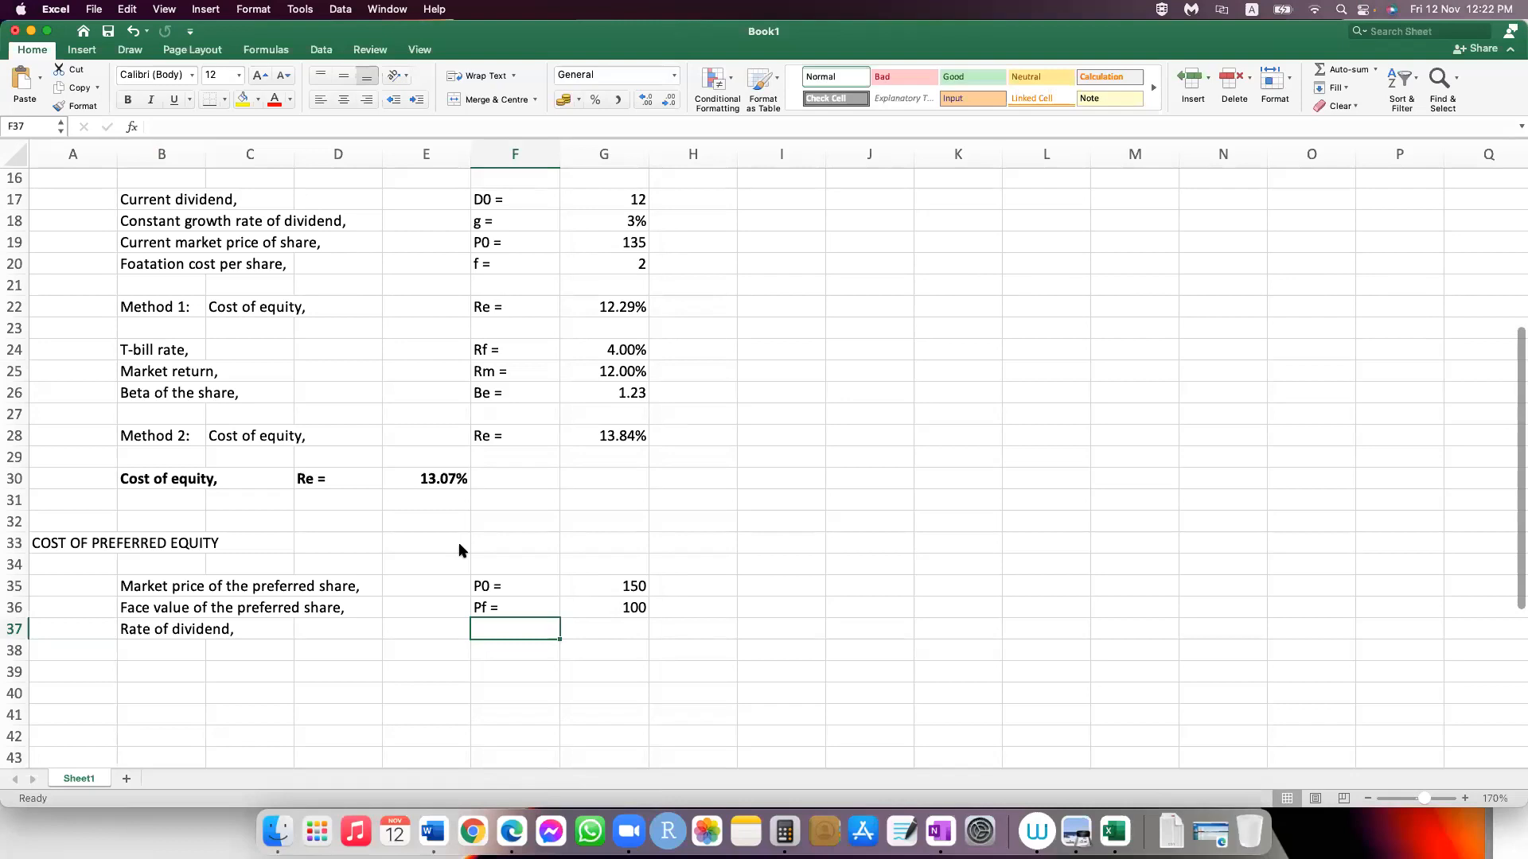
pyautogui.write('ip')
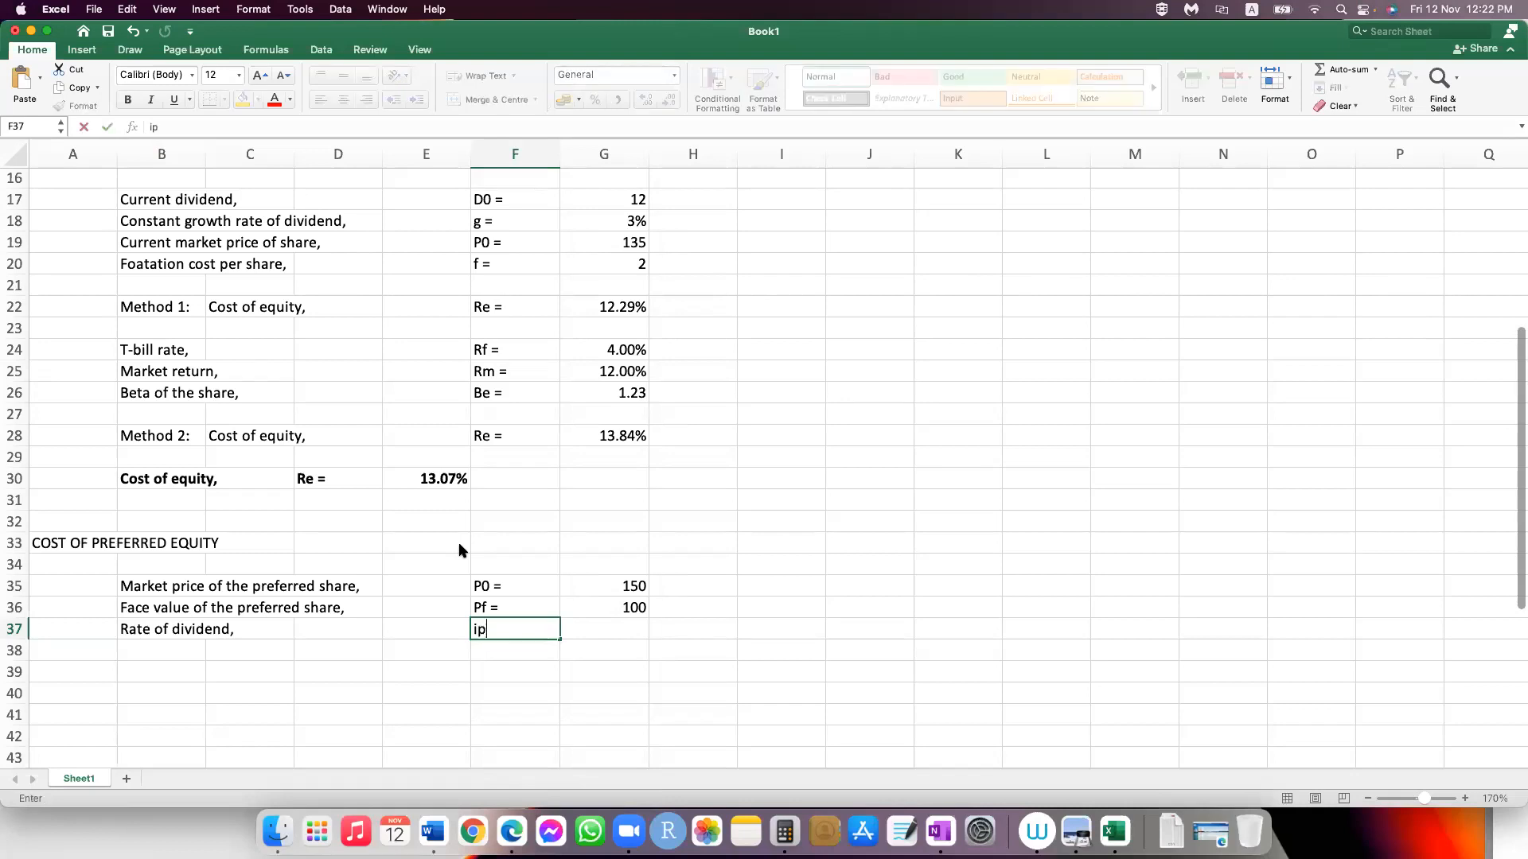
pyautogui.write('=')
pyautogui.press('Tab')
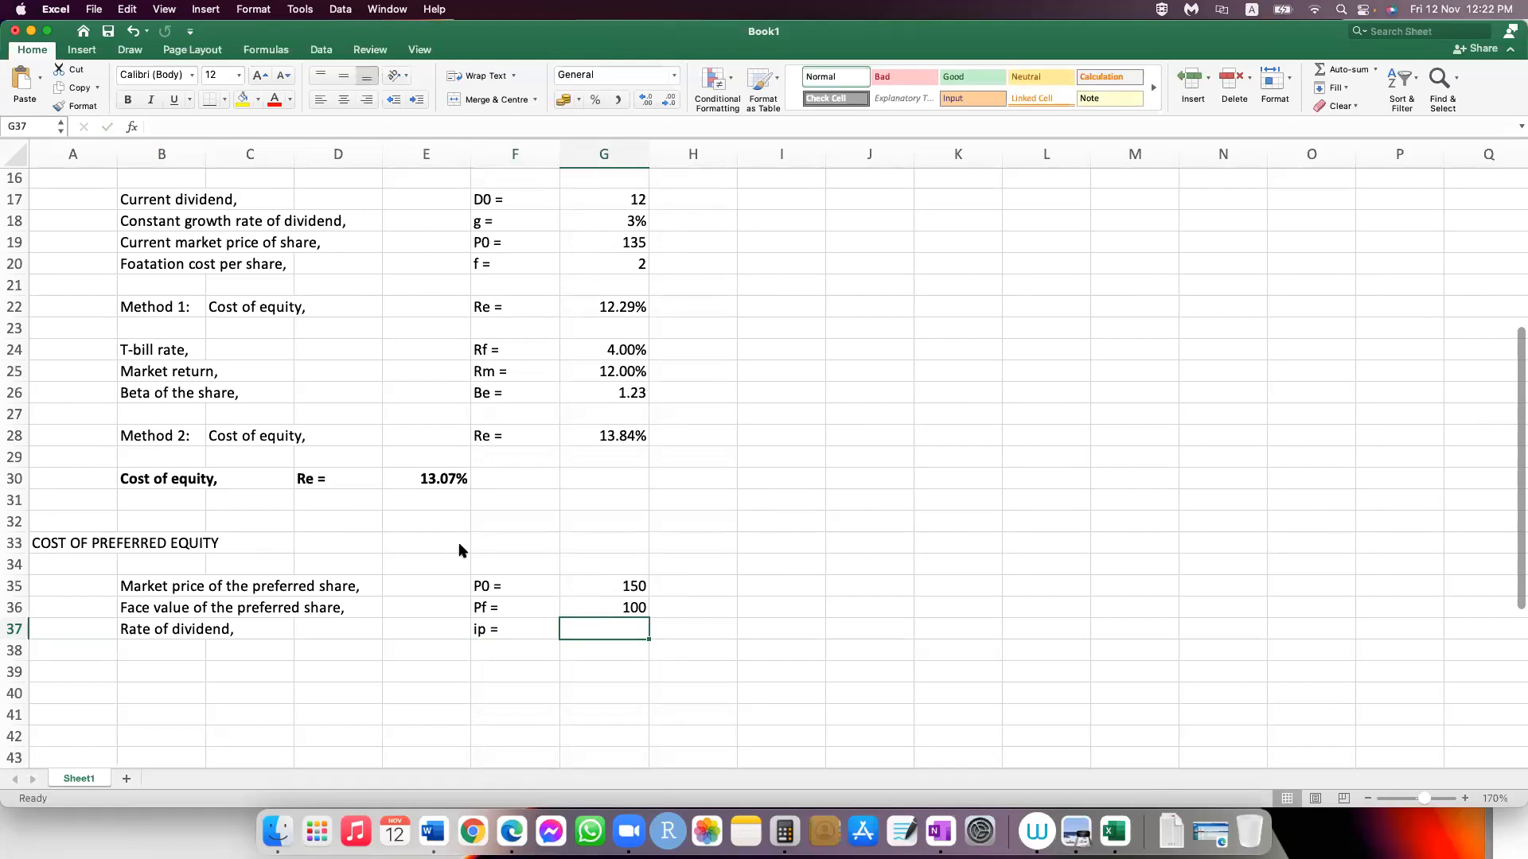
pyautogui.write('13%')
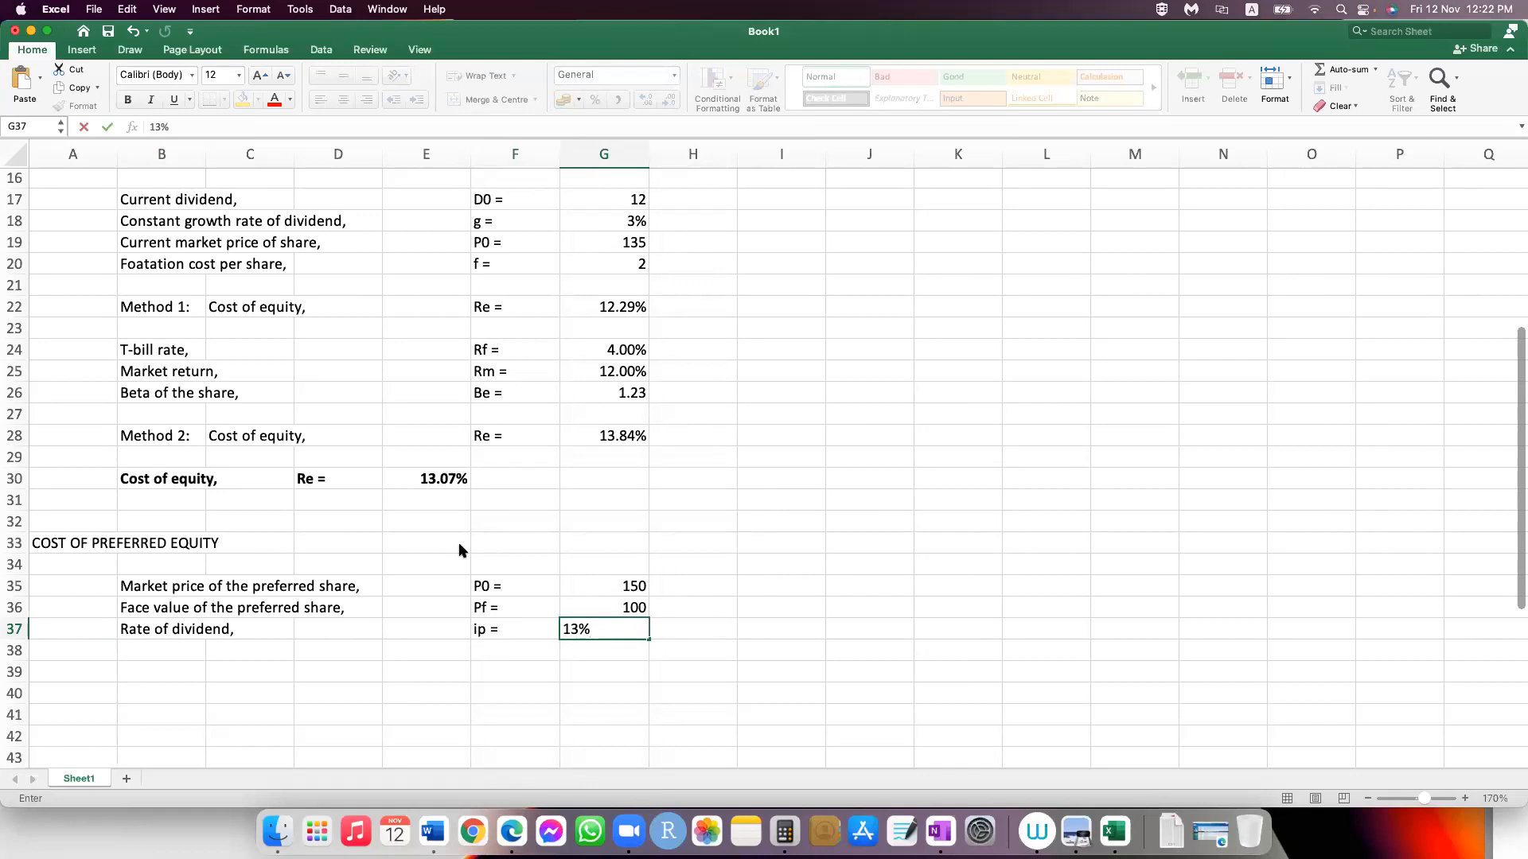
pyautogui.press('Return')
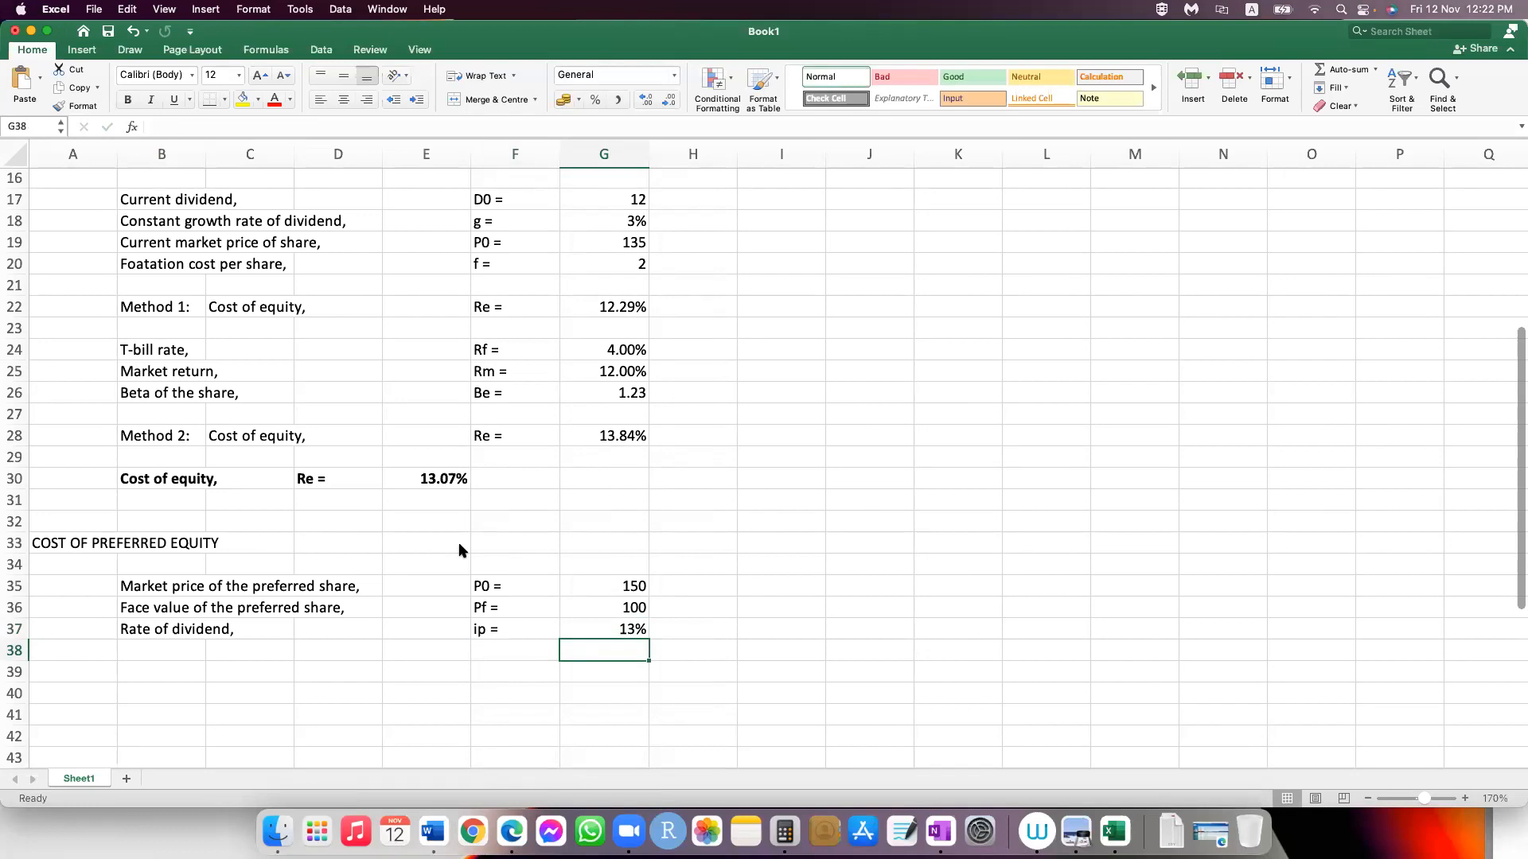
# Step: Enter the label "Floatation cost per share," in cell B38
pyautogui.press('Left')
pyautogui.press('Left')
pyautogui.press('Left')
pyautogui.press('Left')
pyautogui.press('Left')
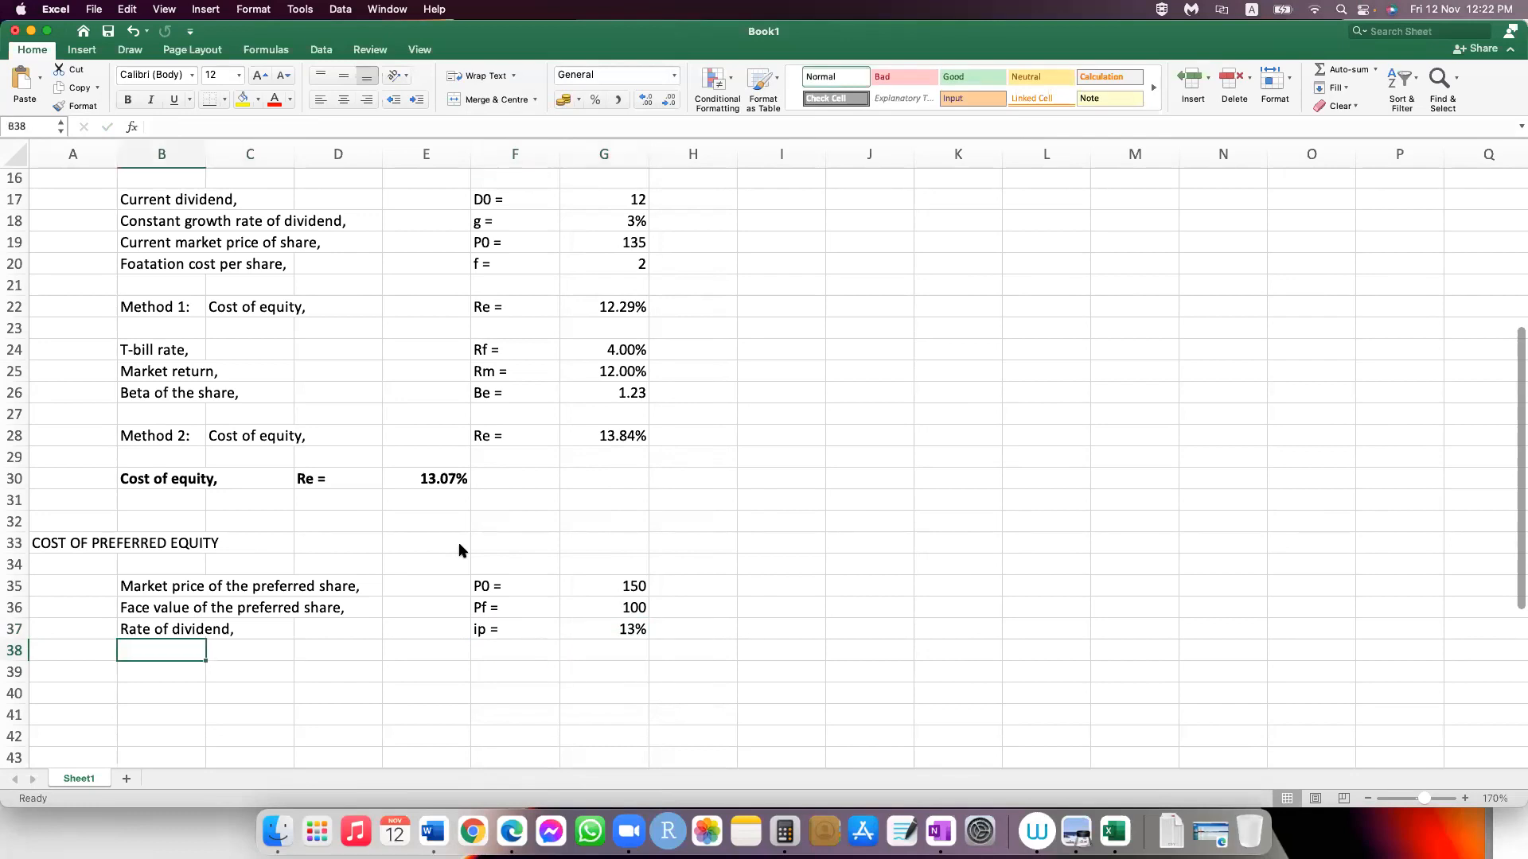
pyautogui.write('Floatat')
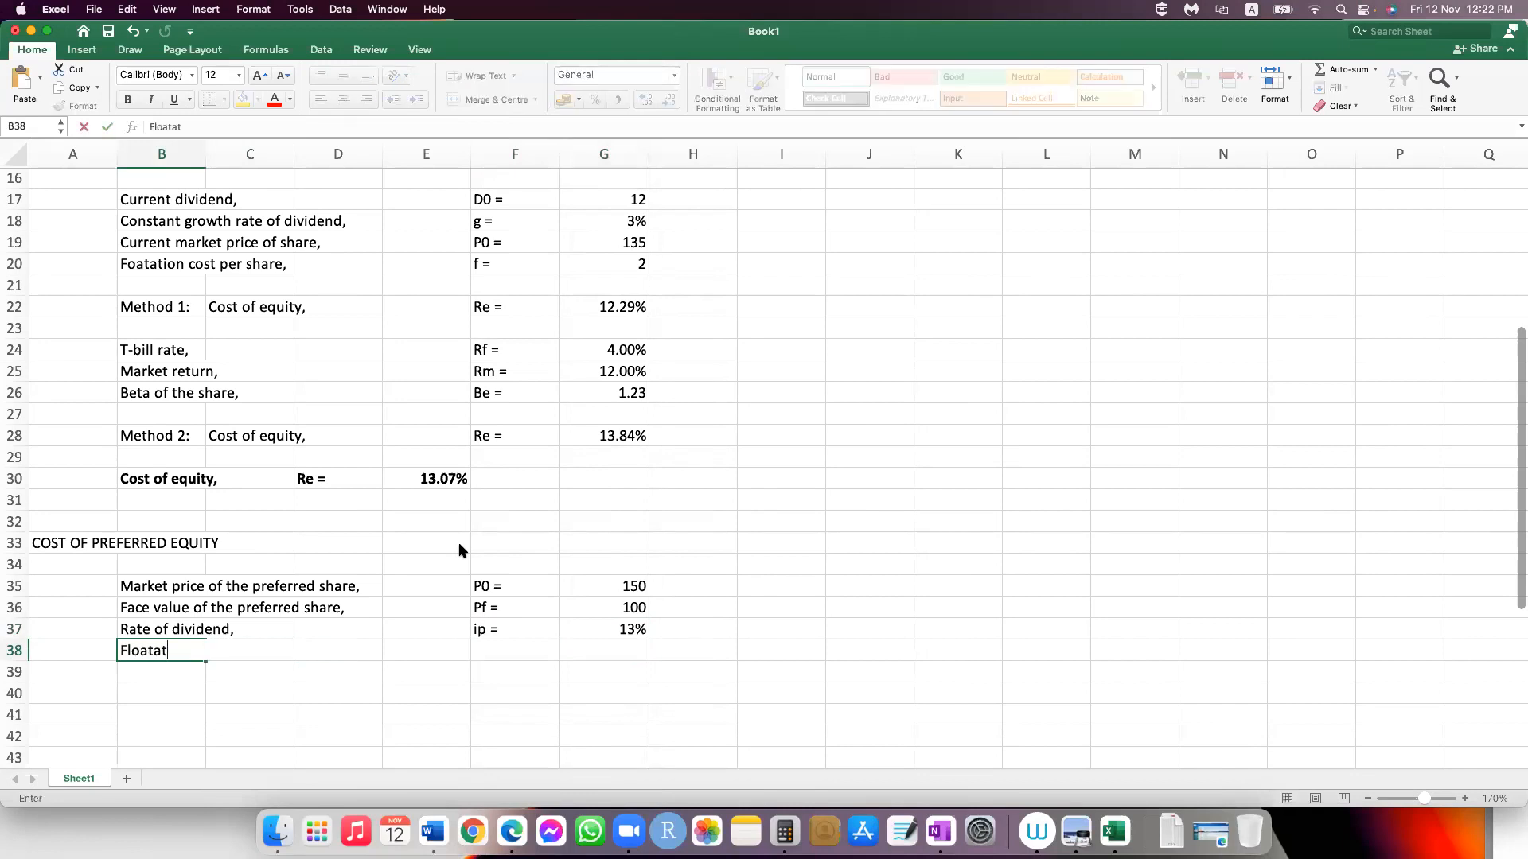
pyautogui.write('ion cost')
pyautogui.write('per share,')
# Step: Enter the symbol "f =" in F38 and the floatation cost 2.5 in G38
pyautogui.press('Tab')
pyautogui.press('Tab')
pyautogui.press('Tab')
pyautogui.press('Tab')
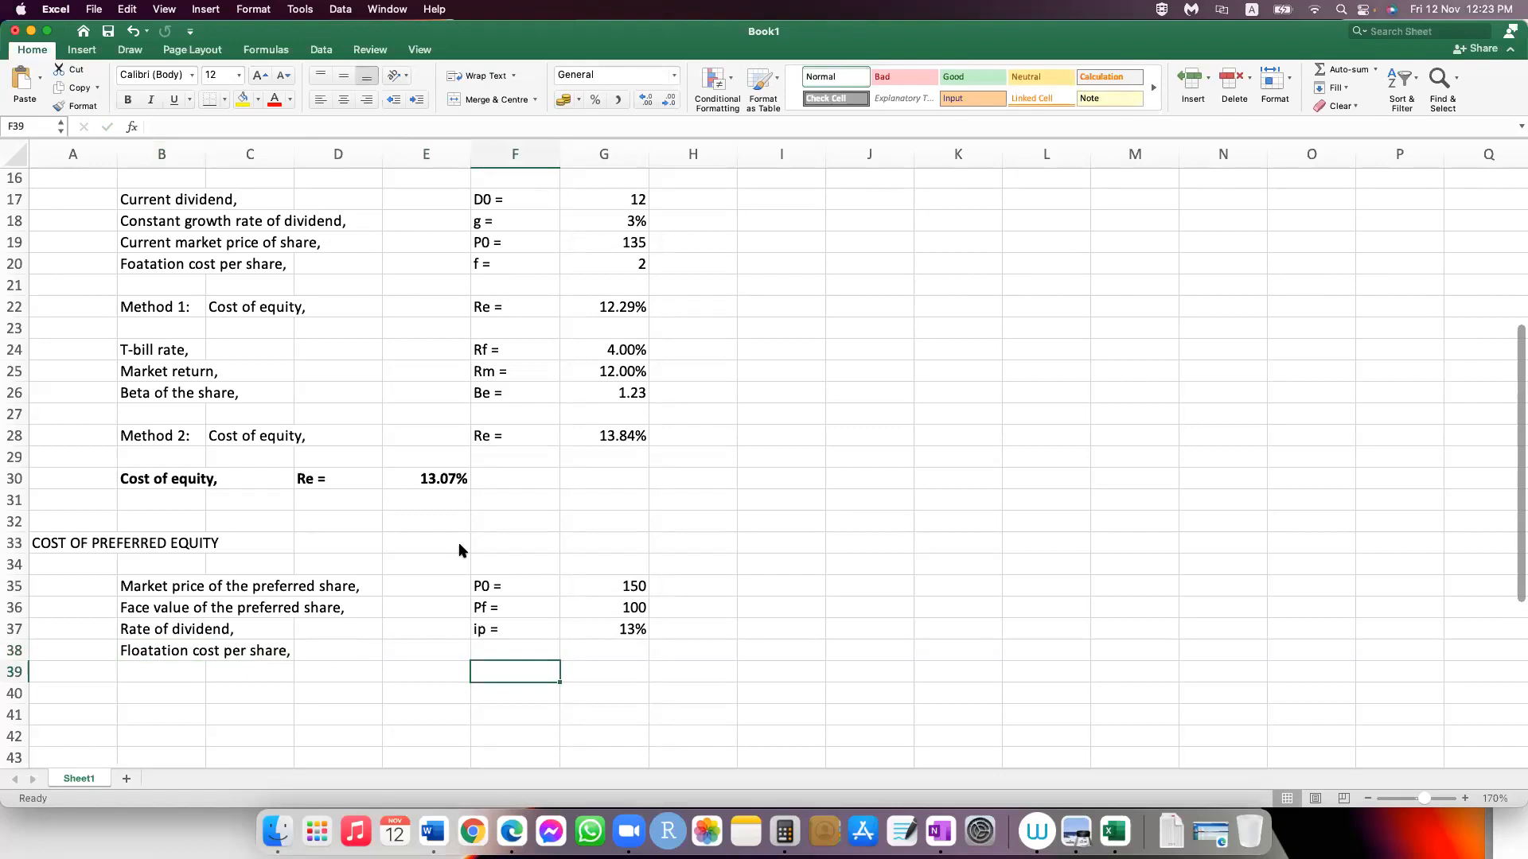
pyautogui.press('Up')
pyautogui.write('f =')
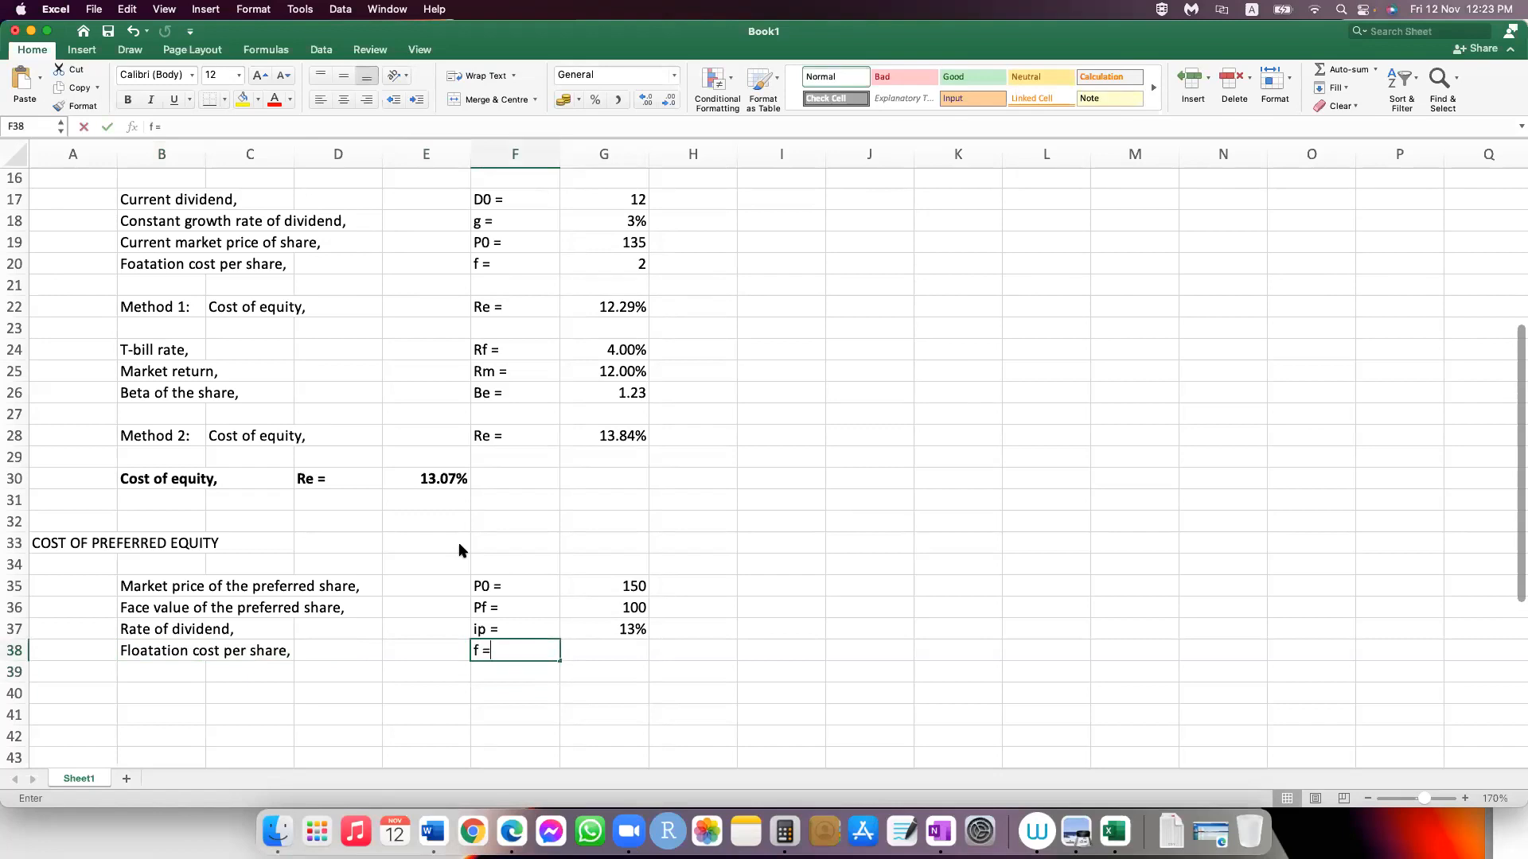
pyautogui.press('Tab')
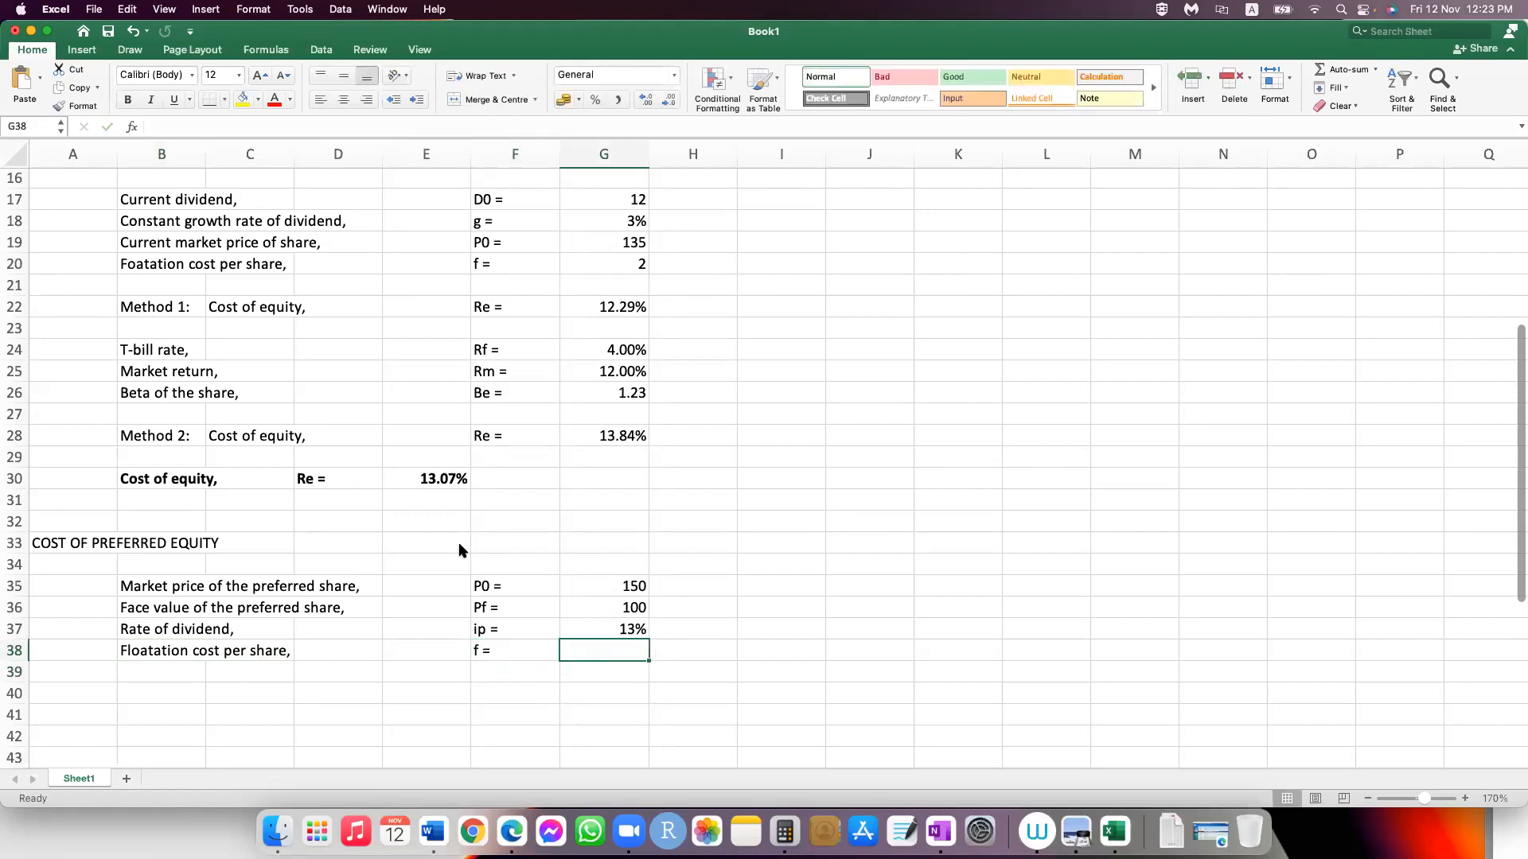
pyautogui.press('Return')
pyautogui.press('Up')
pyautogui.press('Right')
pyautogui.write('2.5')
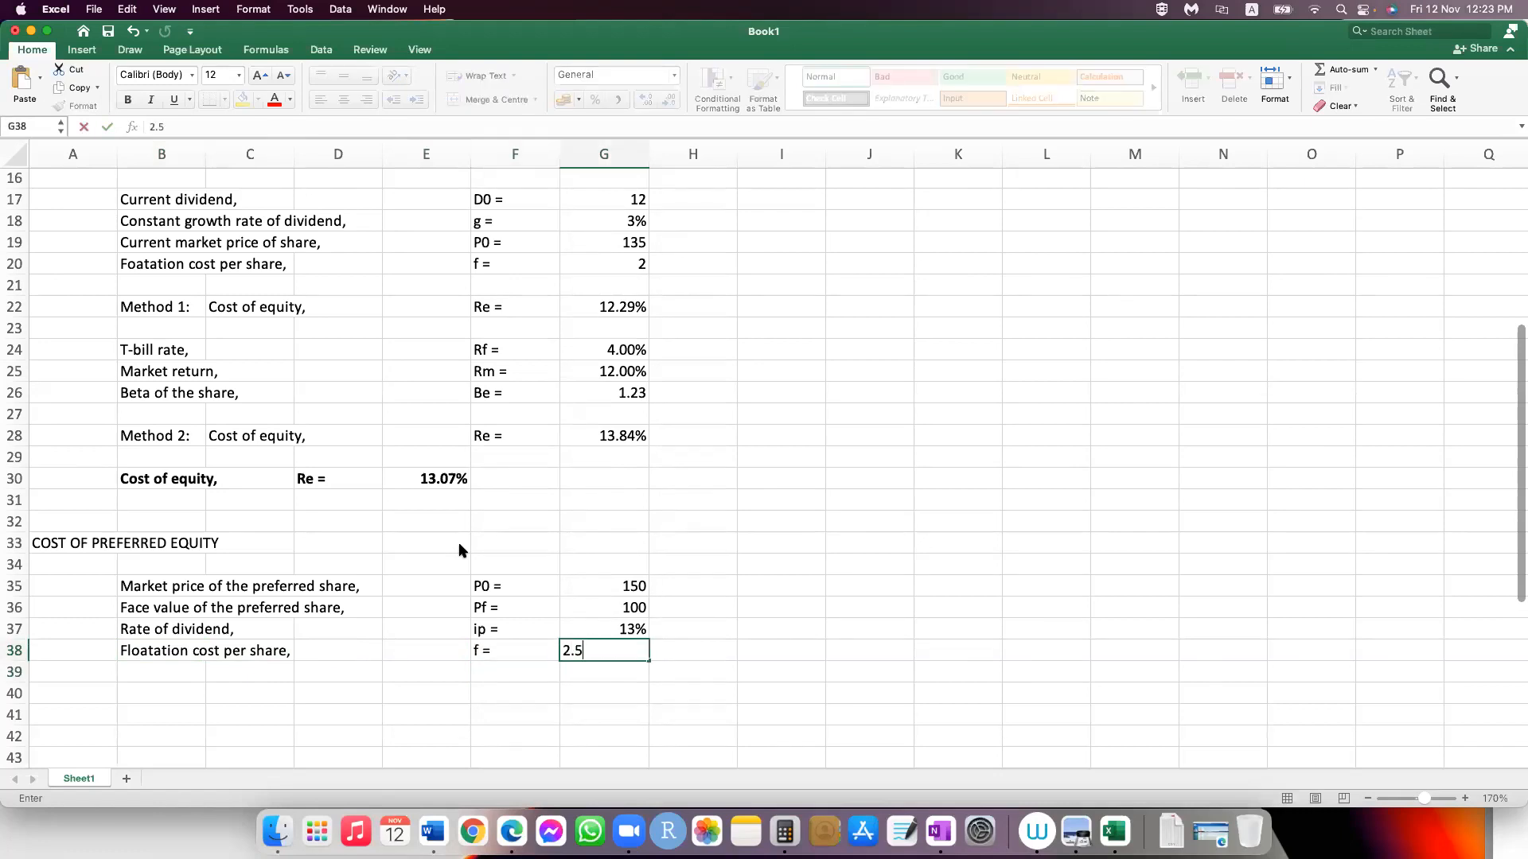
# Step: Enter the label "Cost of preferred equity," in cell B40
pyautogui.press('Return')
pyautogui.press('Left')
pyautogui.press('Left')
pyautogui.press('Left')
pyautogui.press('Left')
pyautogui.press('Left')
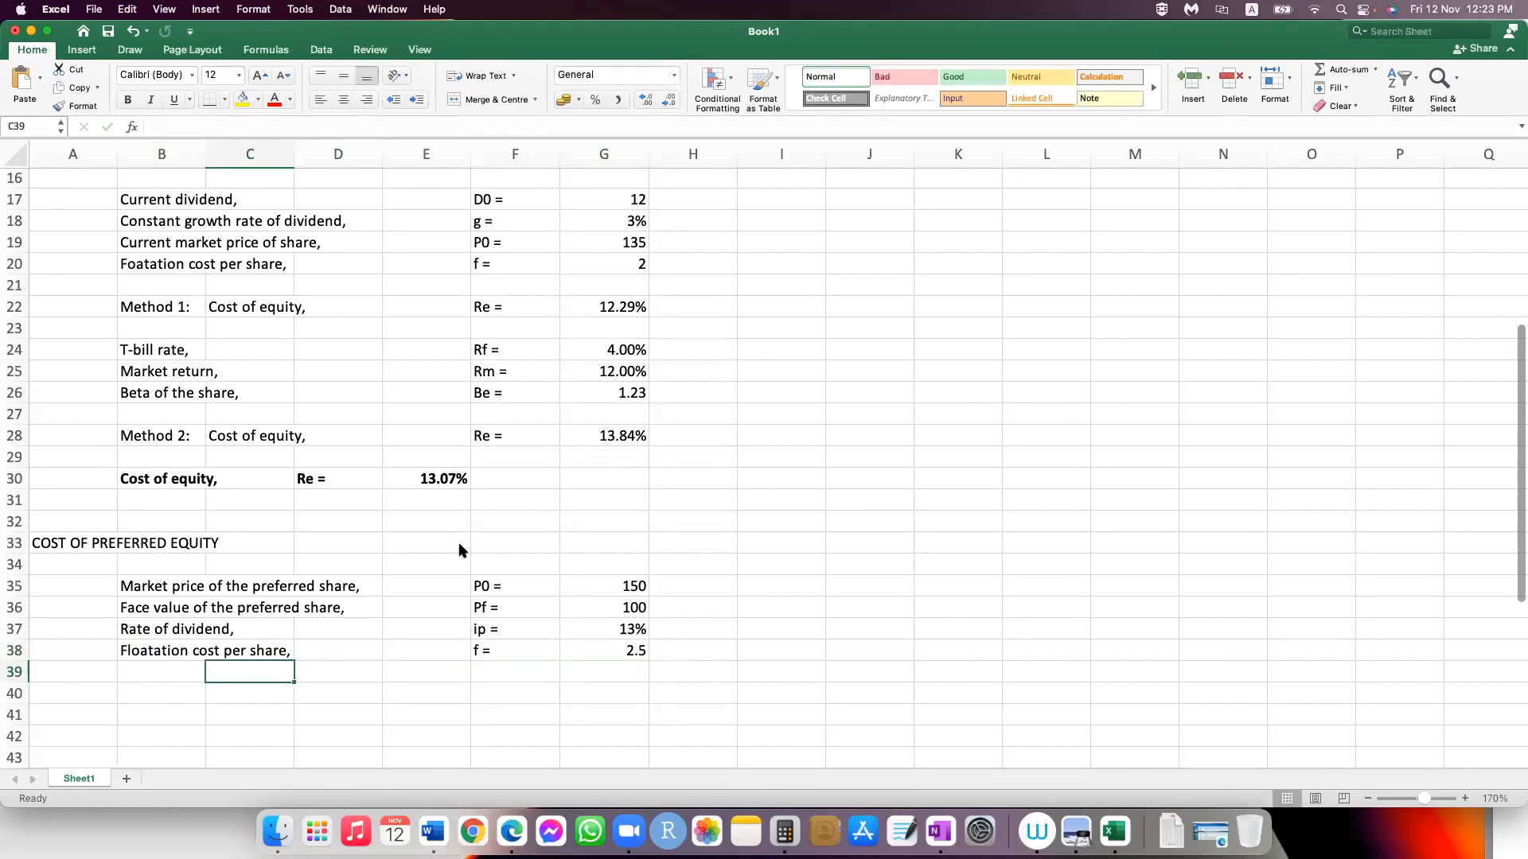
pyautogui.press('Down')
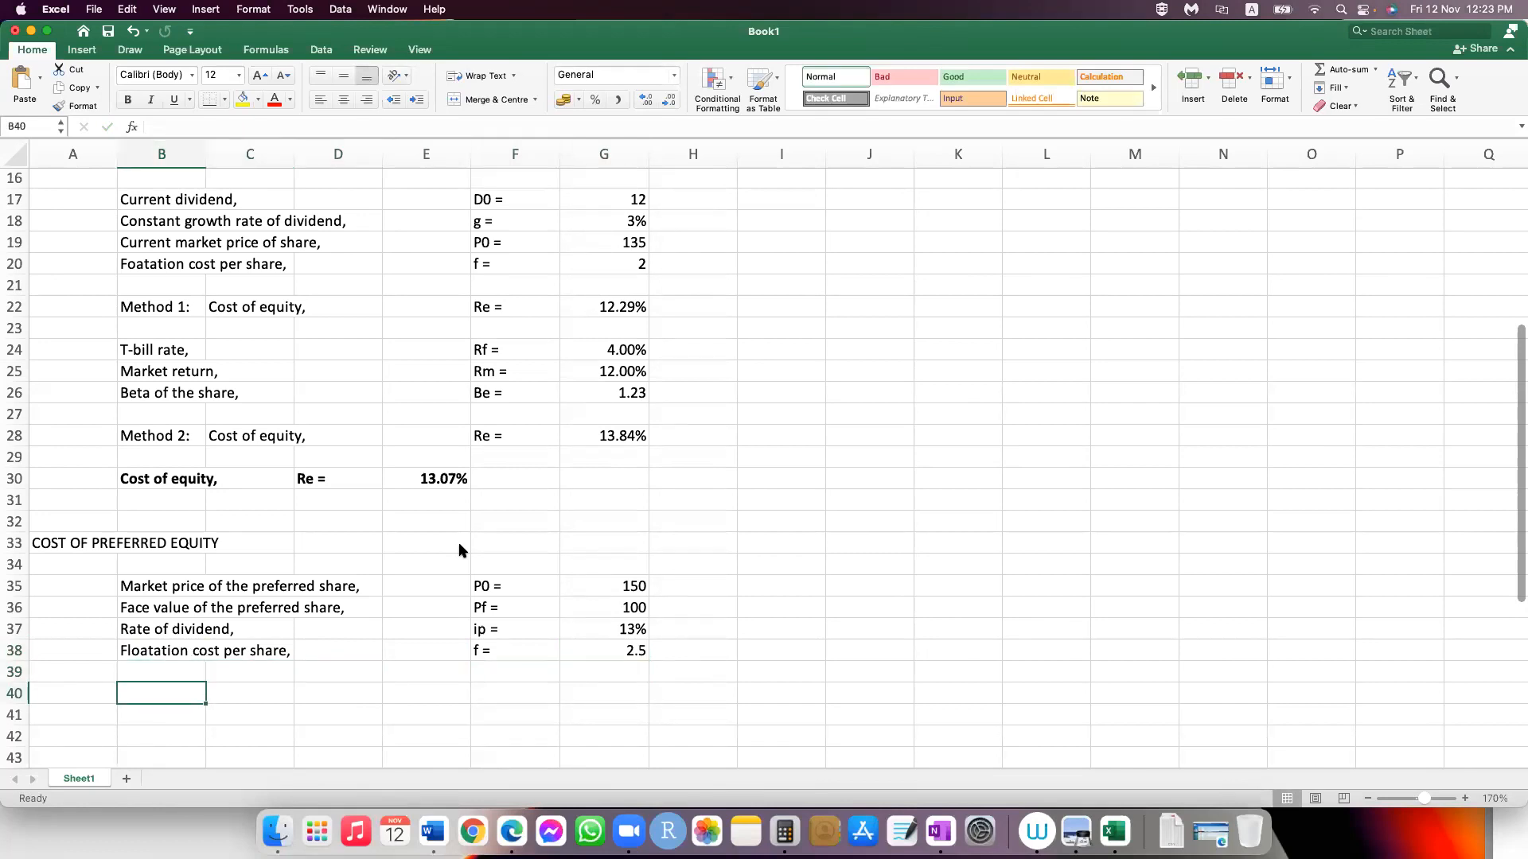
pyautogui.write('Cost ')
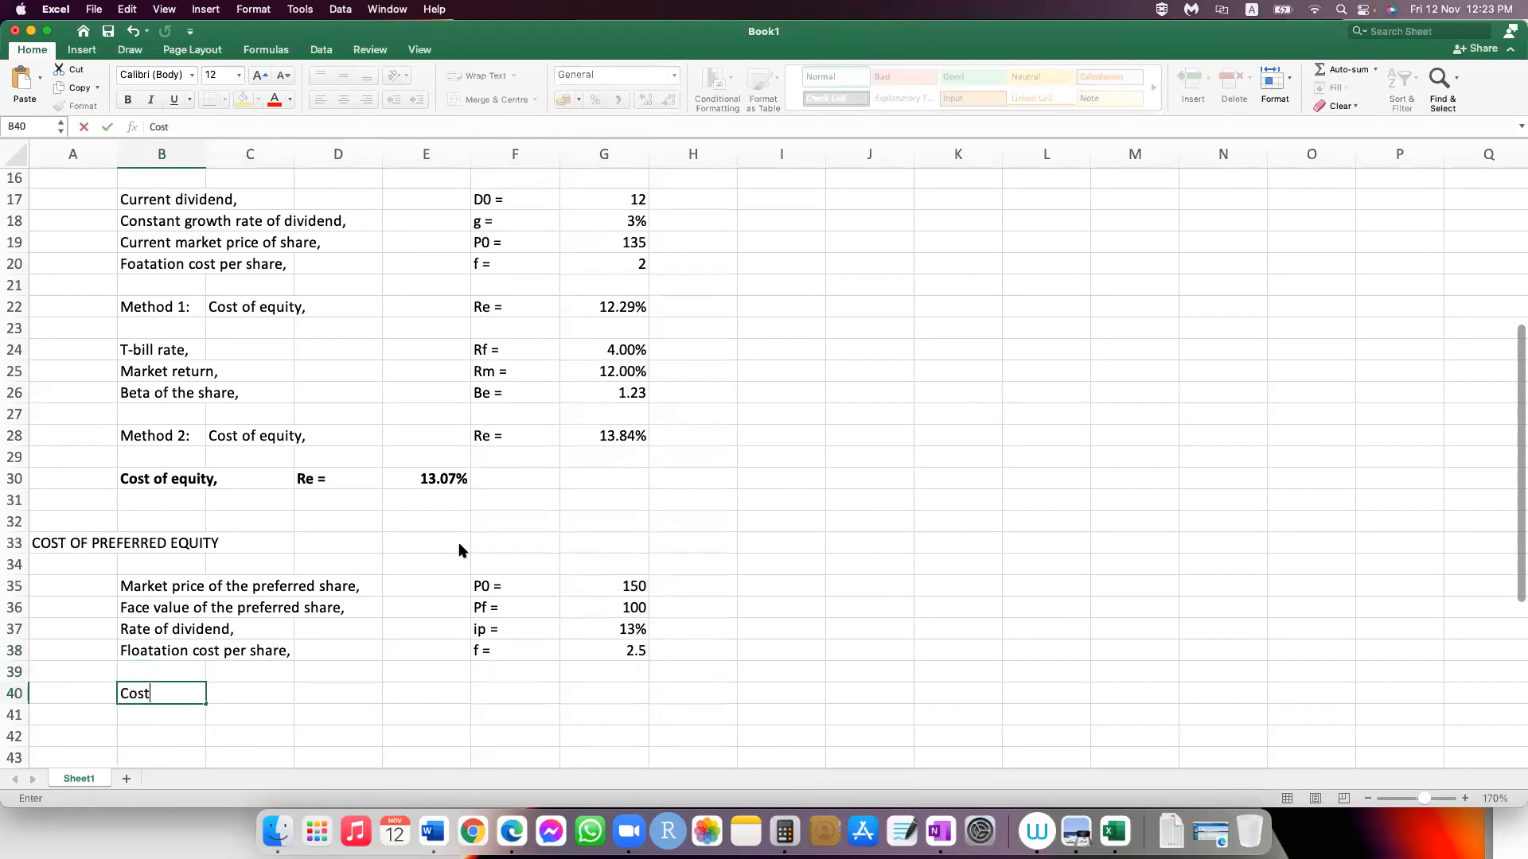
pyautogui.write('of preferred equity')
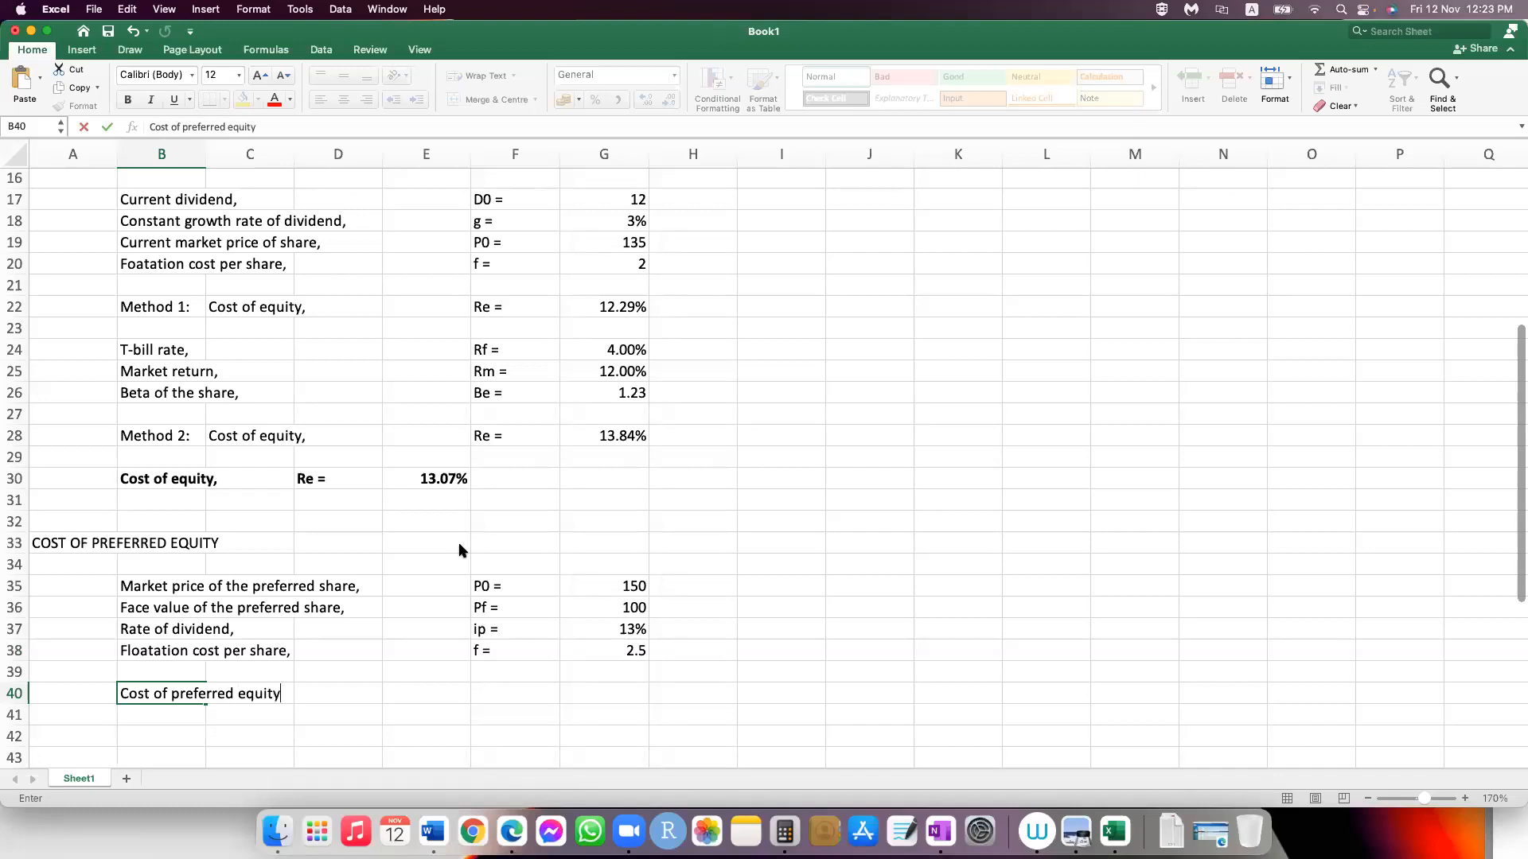
pyautogui.write(',')
# Step: Enter the symbol "Rp =" in cell D40
pyautogui.press('Tab')
pyautogui.press('Tab')
pyautogui.write('Rp')
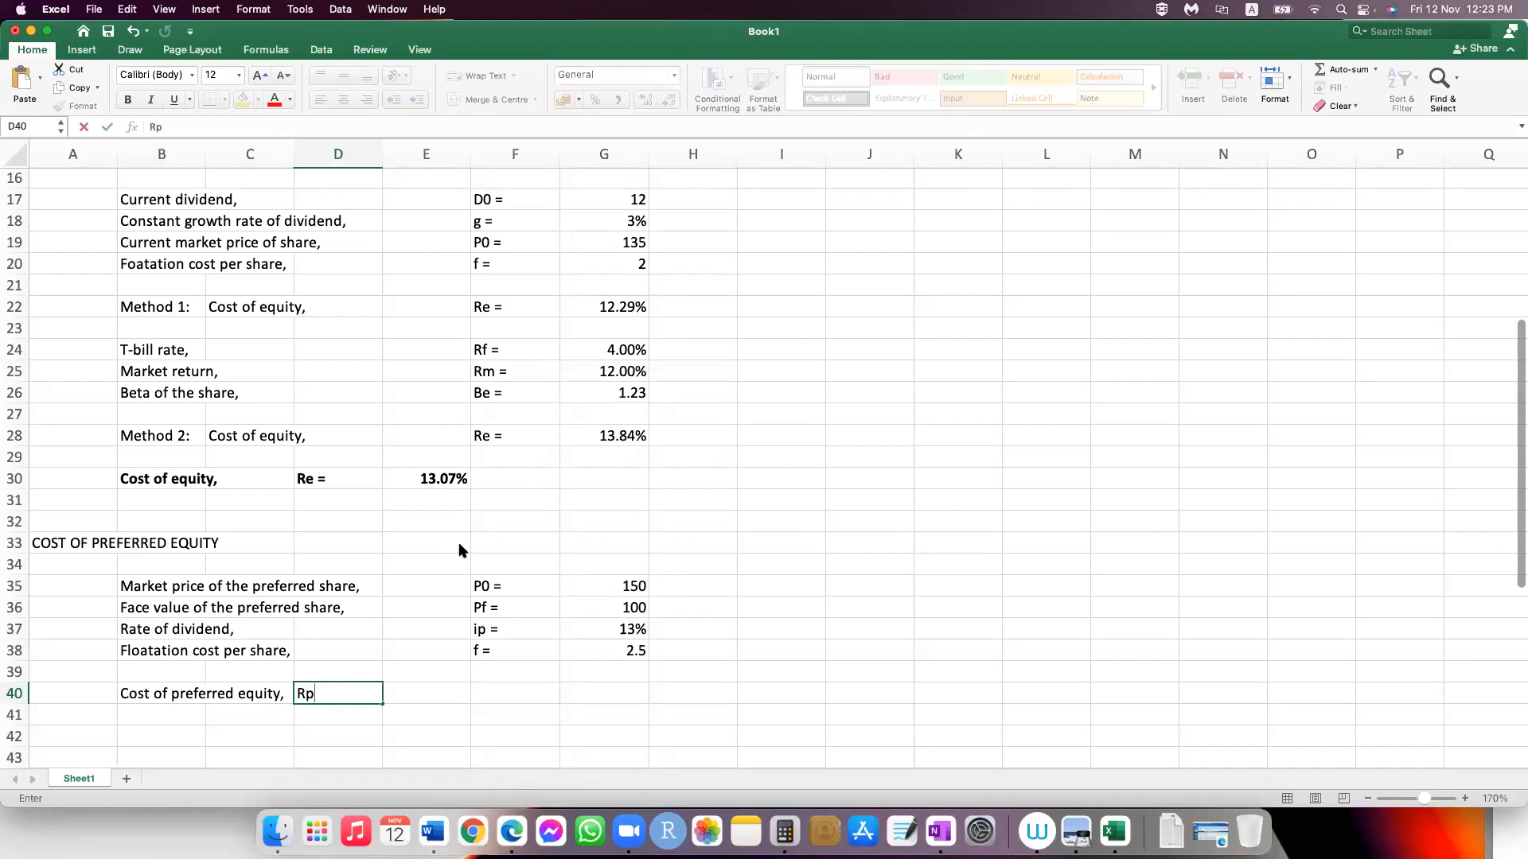
pyautogui.write(' =')
pyautogui.press('Tab')
pyautogui.press('Tab')
# Step: Check the preferred equity formula in the OneNote notes and enter =G36*G37/(G35-G38) in cell E40
pyautogui.press('Left')
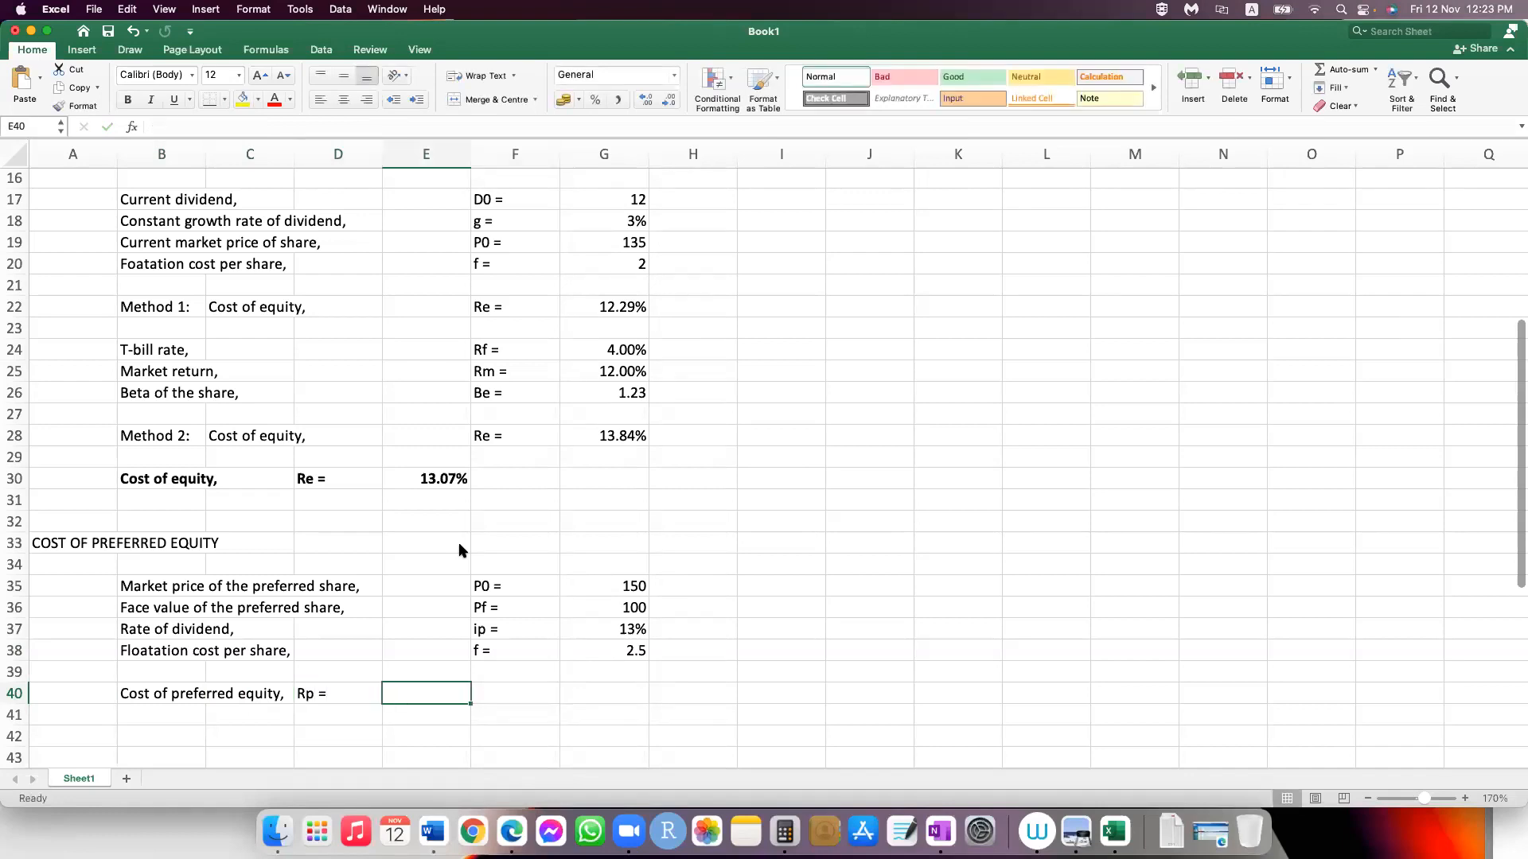
pyautogui.write('=')
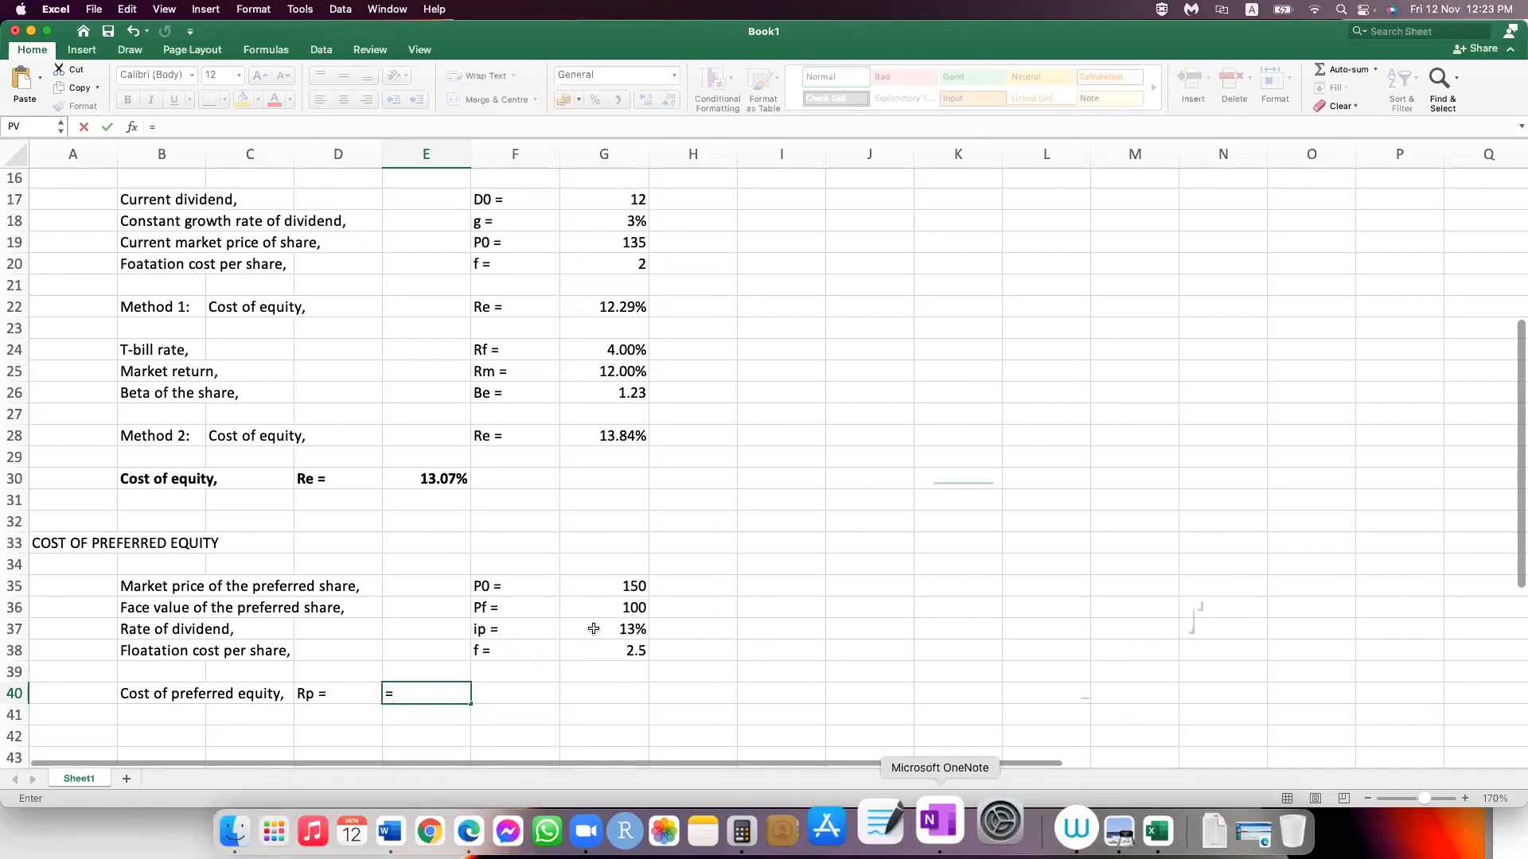
pyautogui.press('super+Tab')
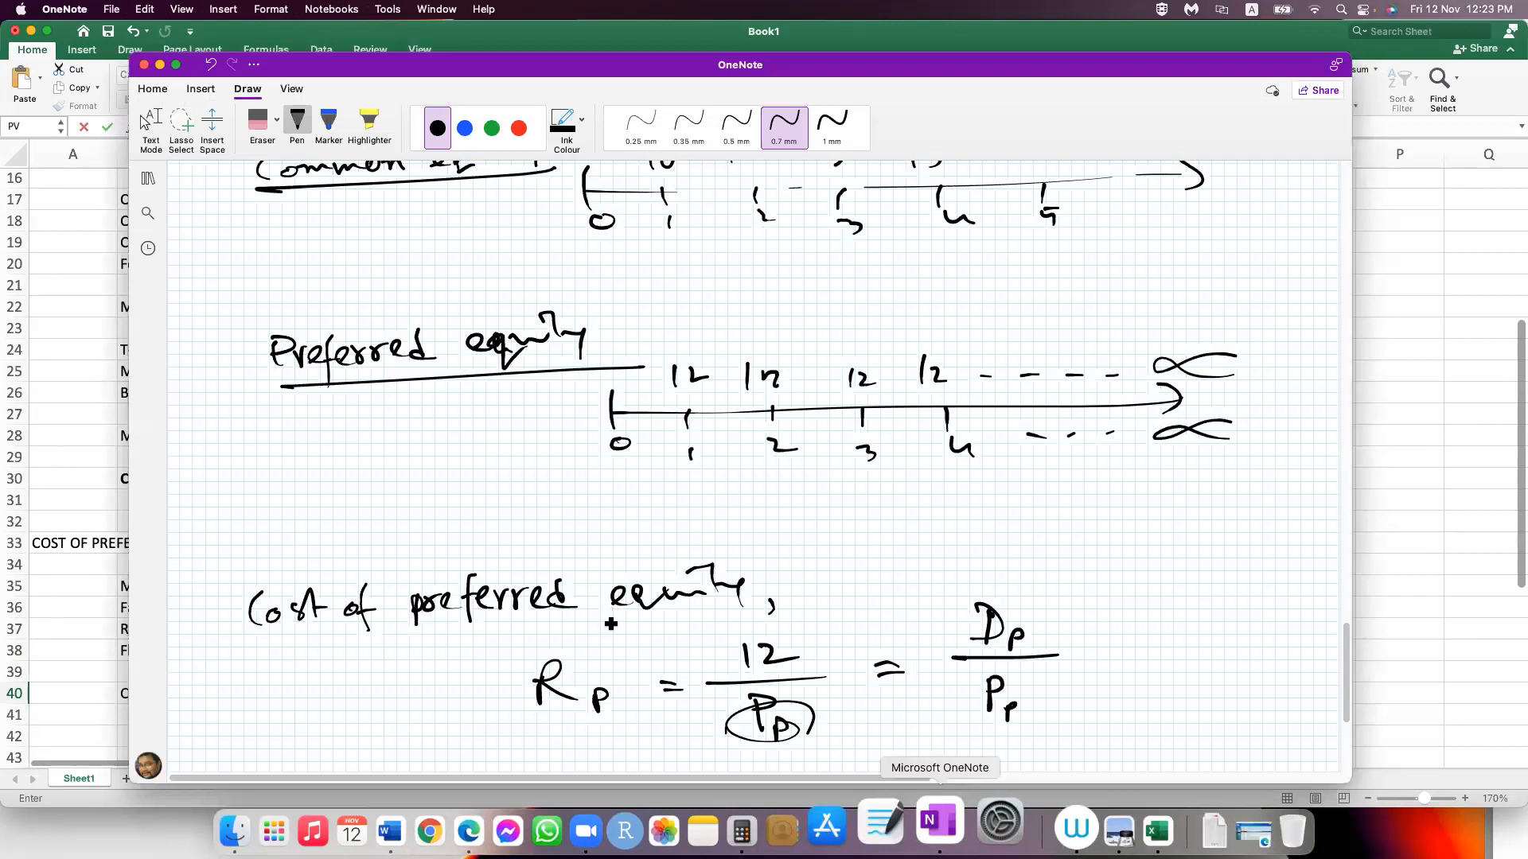
pyautogui.press('super+Tab')
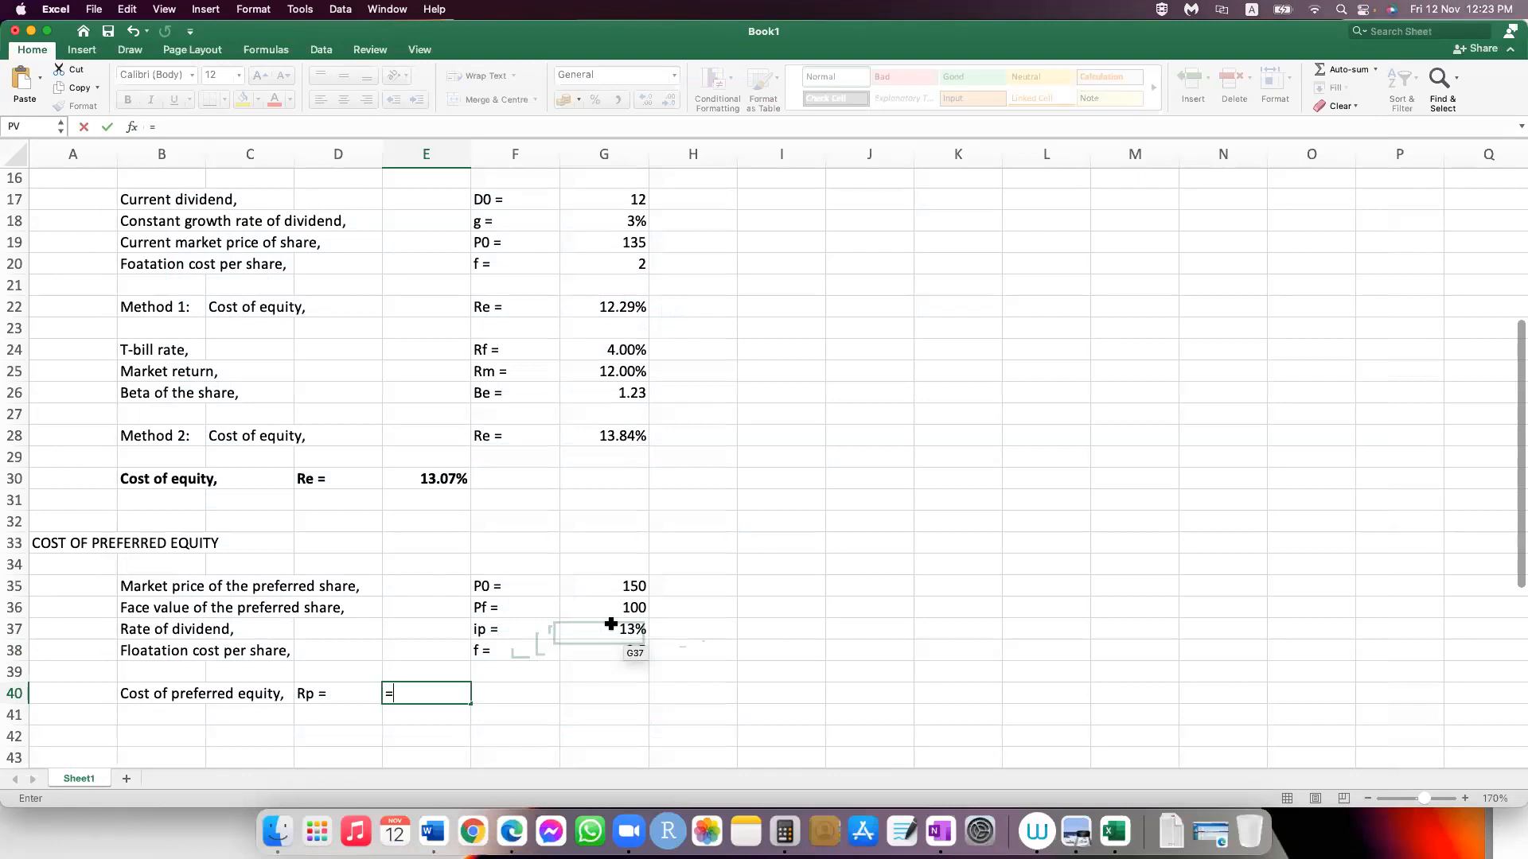
pyautogui.click(611, 608)
pyautogui.write('*')
pyautogui.click(611, 624)
pyautogui.write('/')
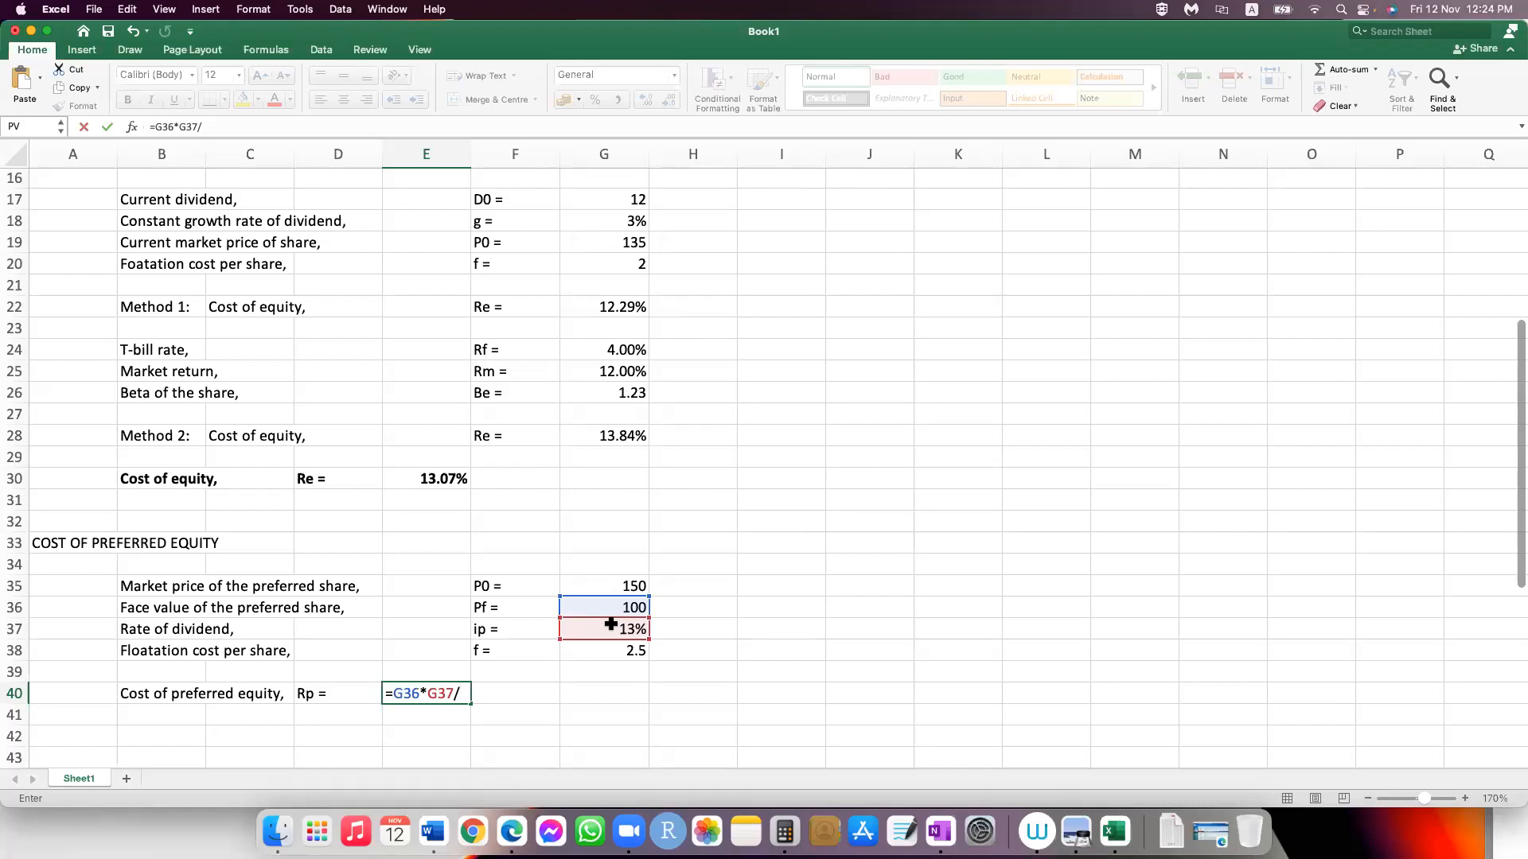
pyautogui.write('(')
pyautogui.click(620, 588)
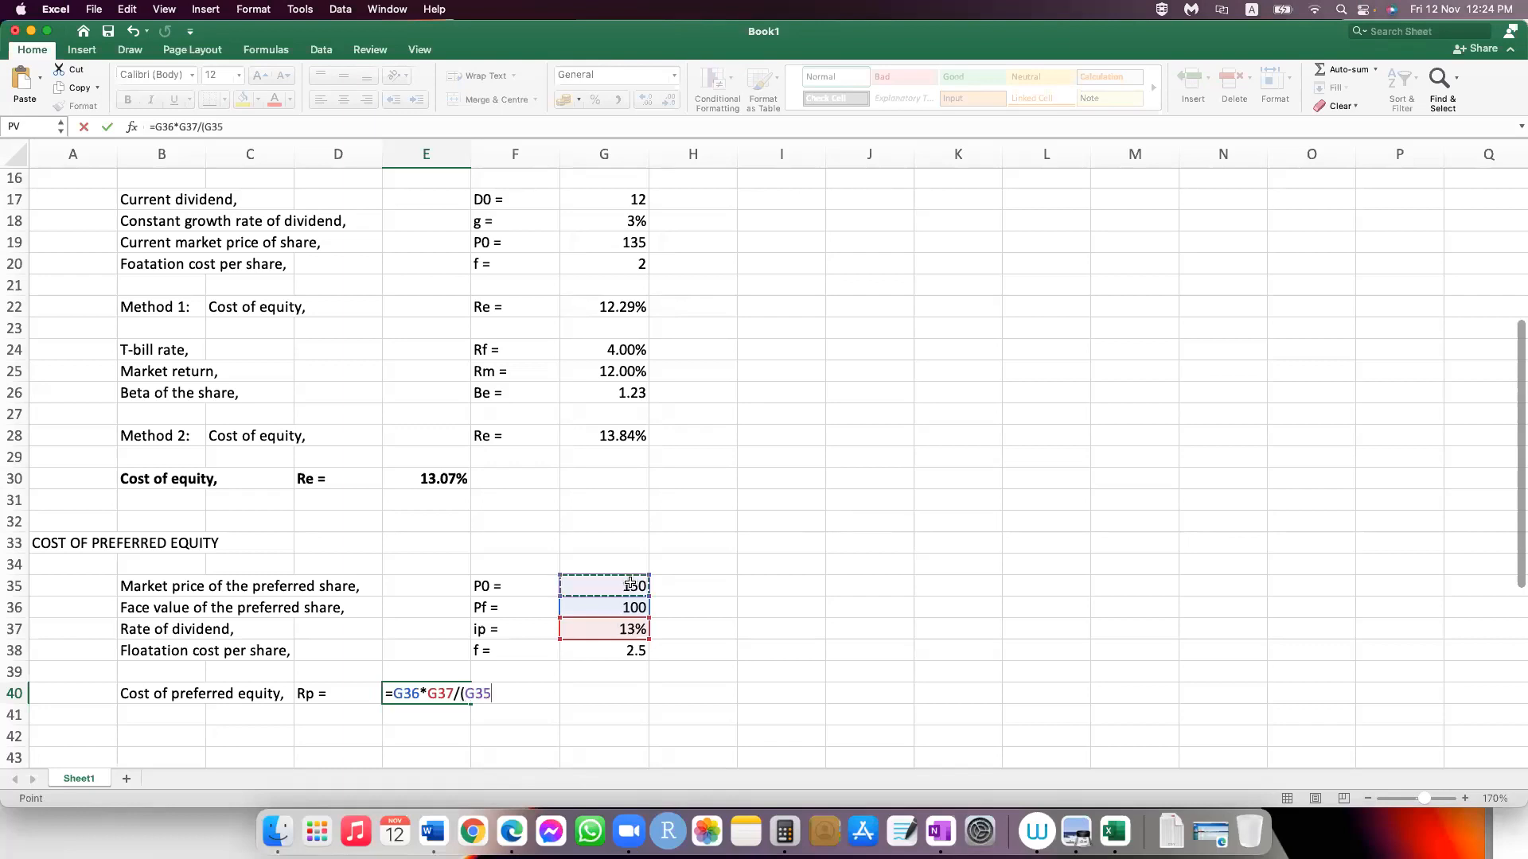
pyautogui.write('-')
pyautogui.click(631, 647)
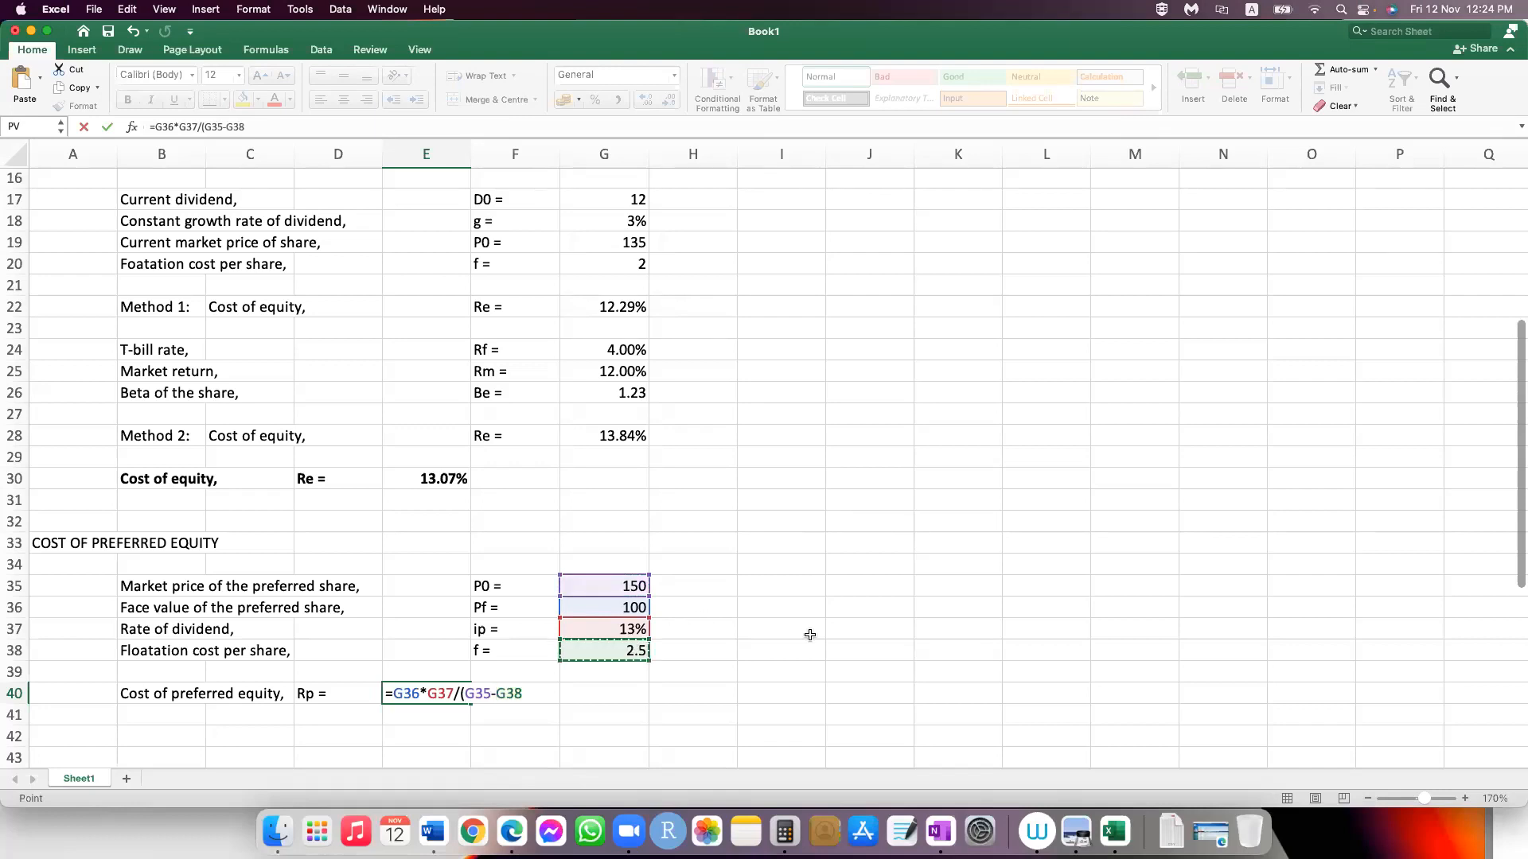
pyautogui.write(')')
pyautogui.press('Return')
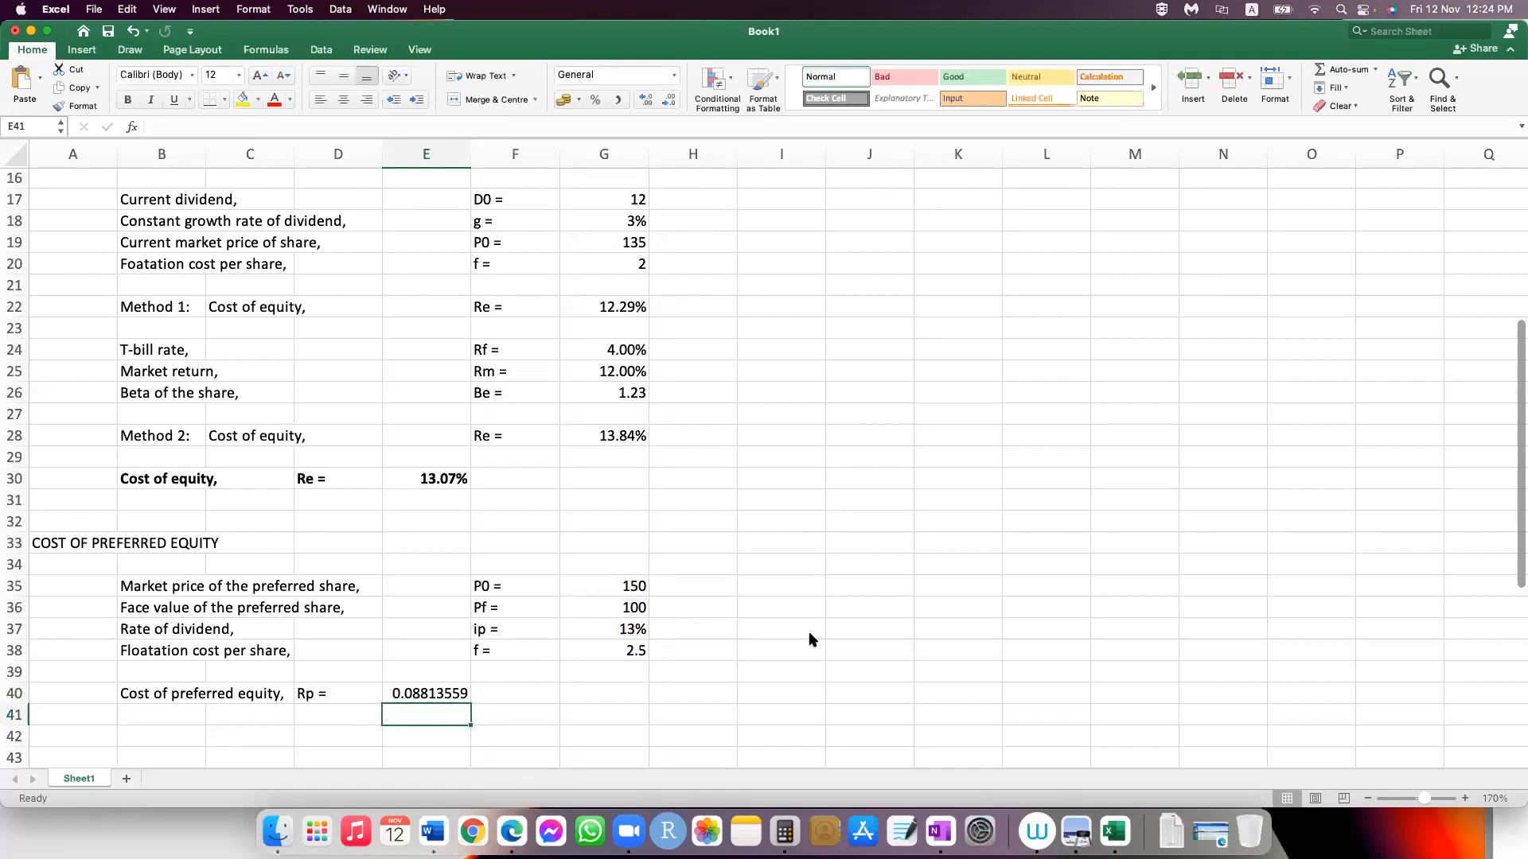
# Step: Format E40 as a percentage with two decimals and make the cost of preferred equity row B40:E40 bold
pyautogui.click(436, 694)
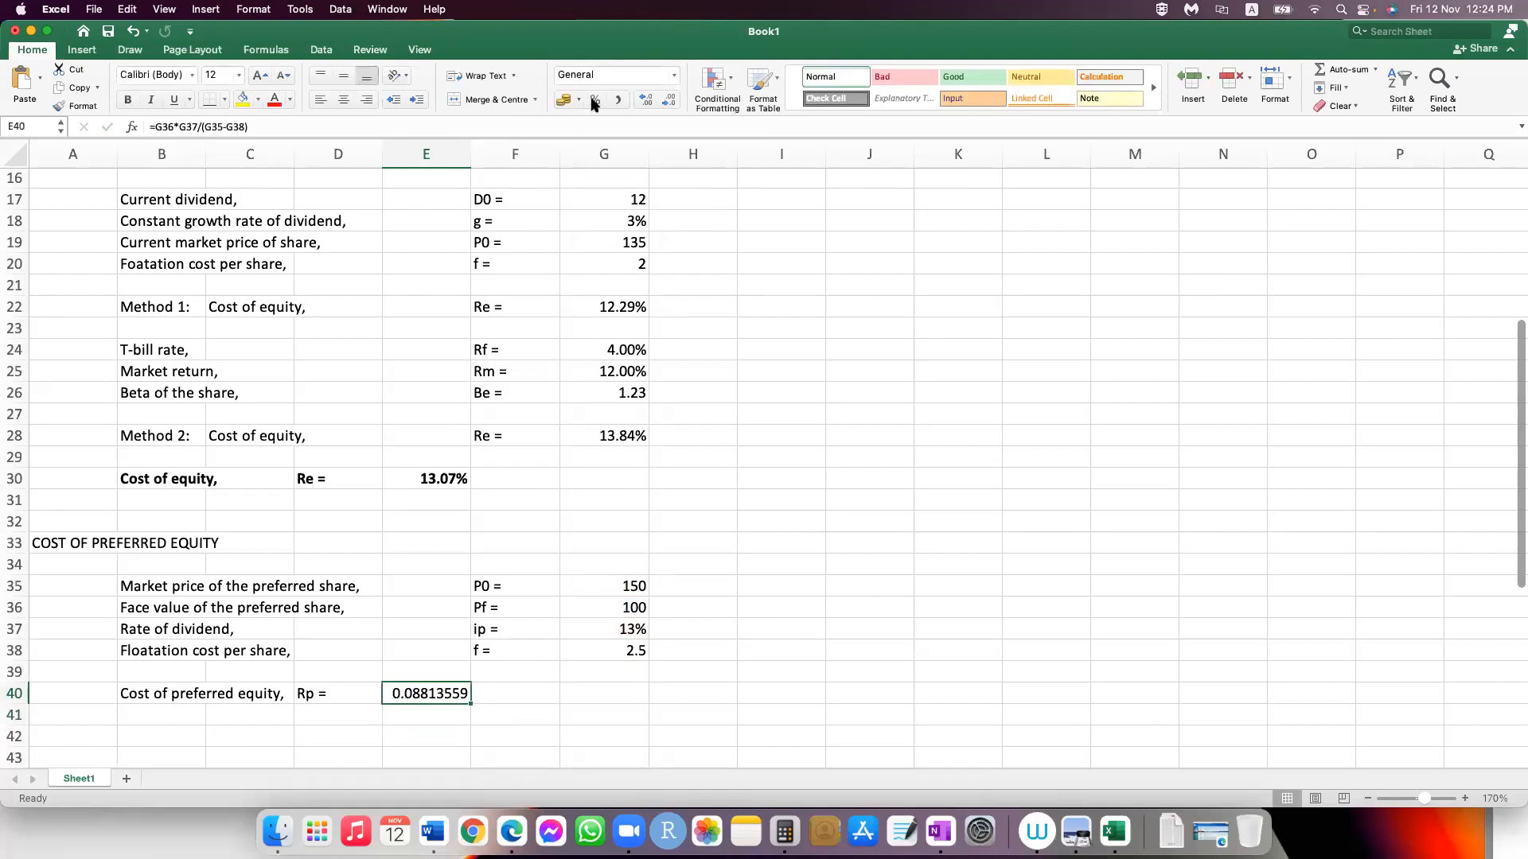
pyautogui.hotkey('ctrl', 'shift', '5')
pyautogui.click(644, 100)
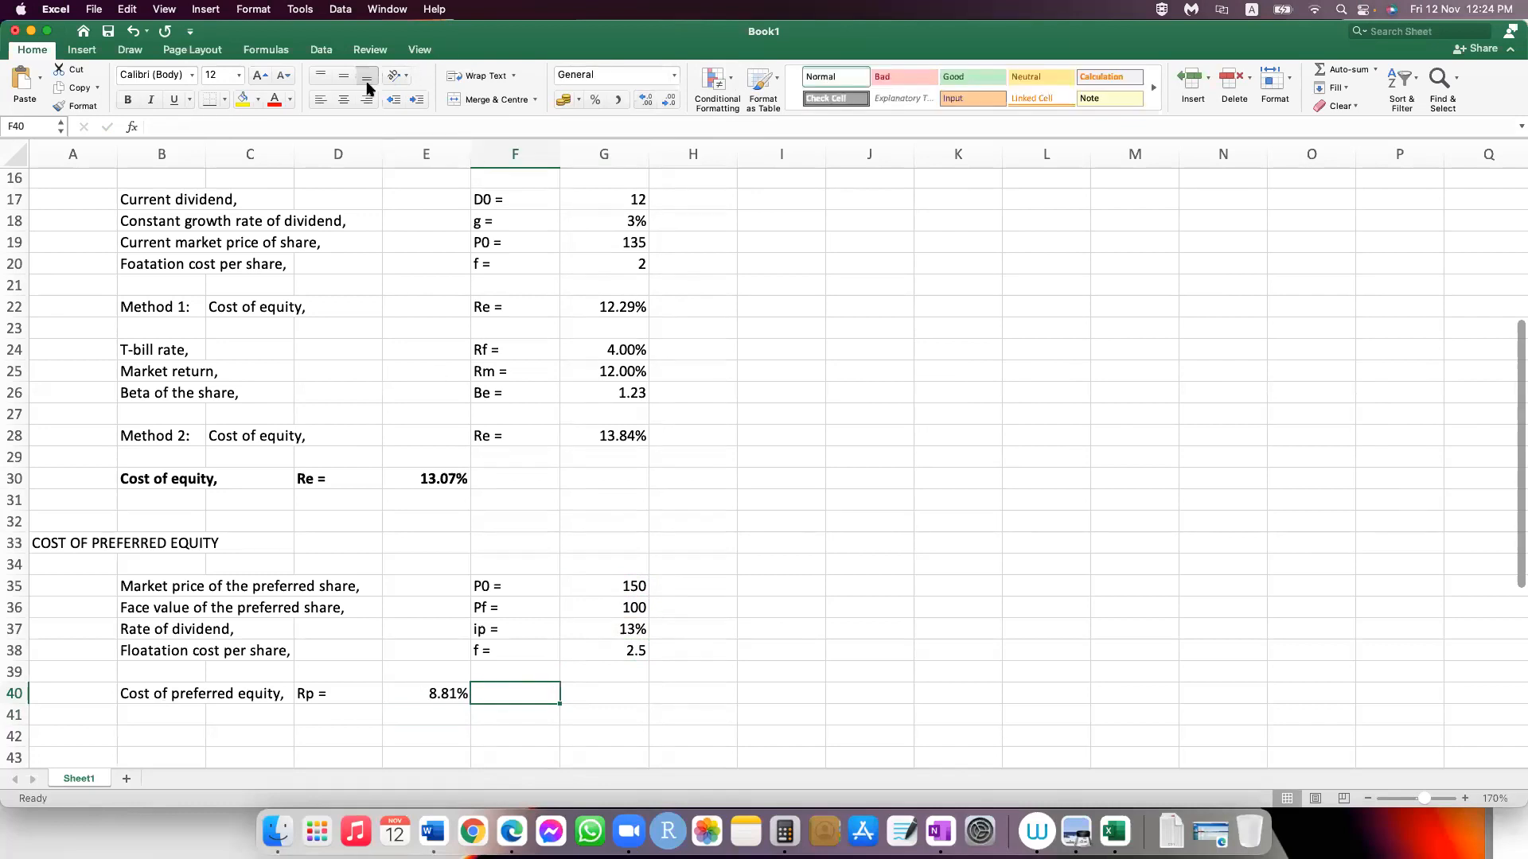
pyautogui.moveTo(159, 693); pyautogui.dragTo(434, 693)
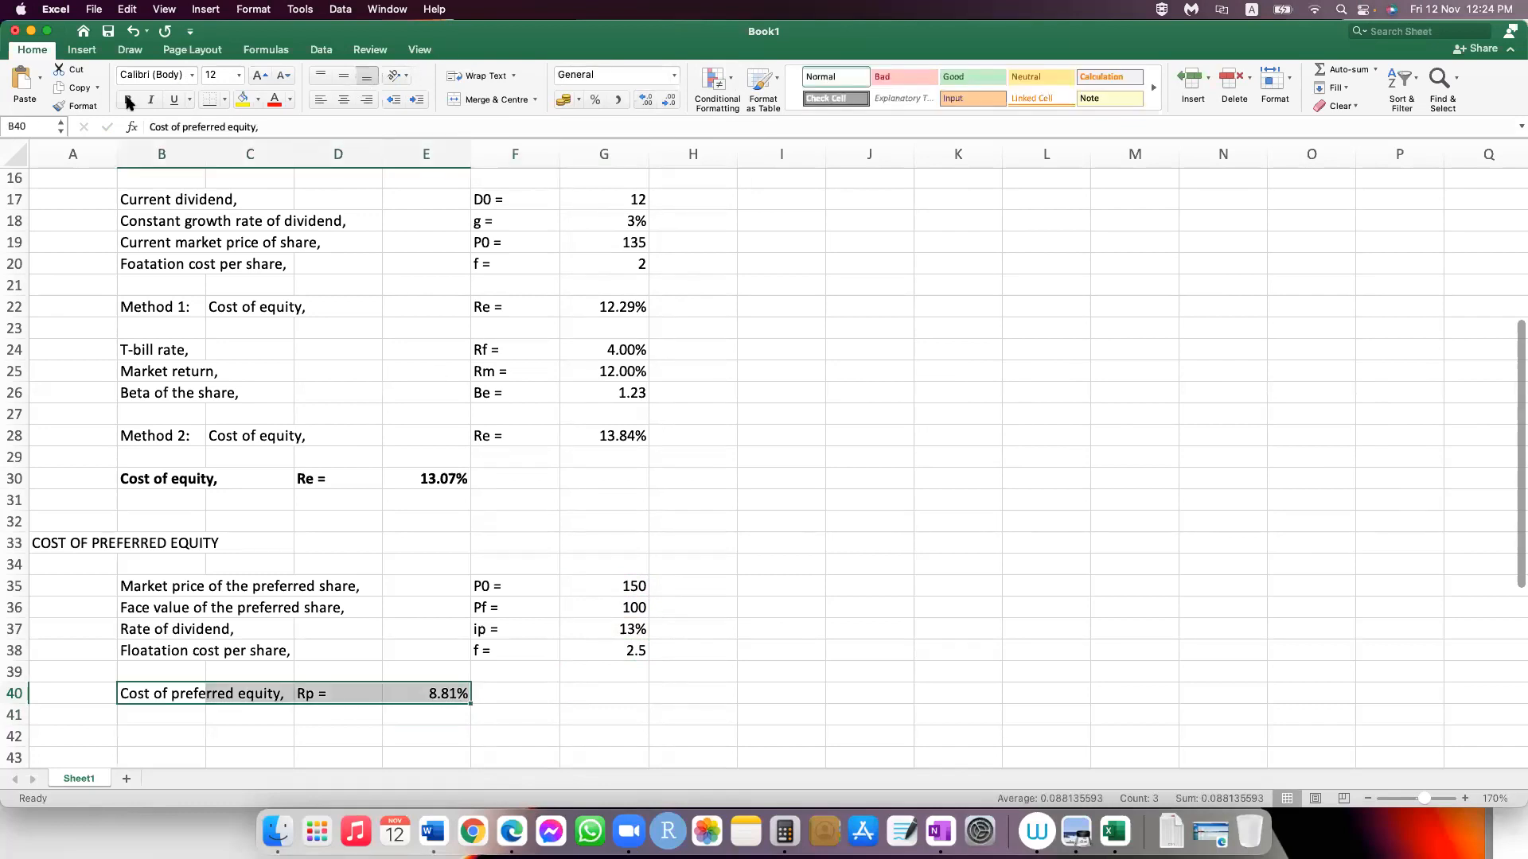
pyautogui.press('super+b')
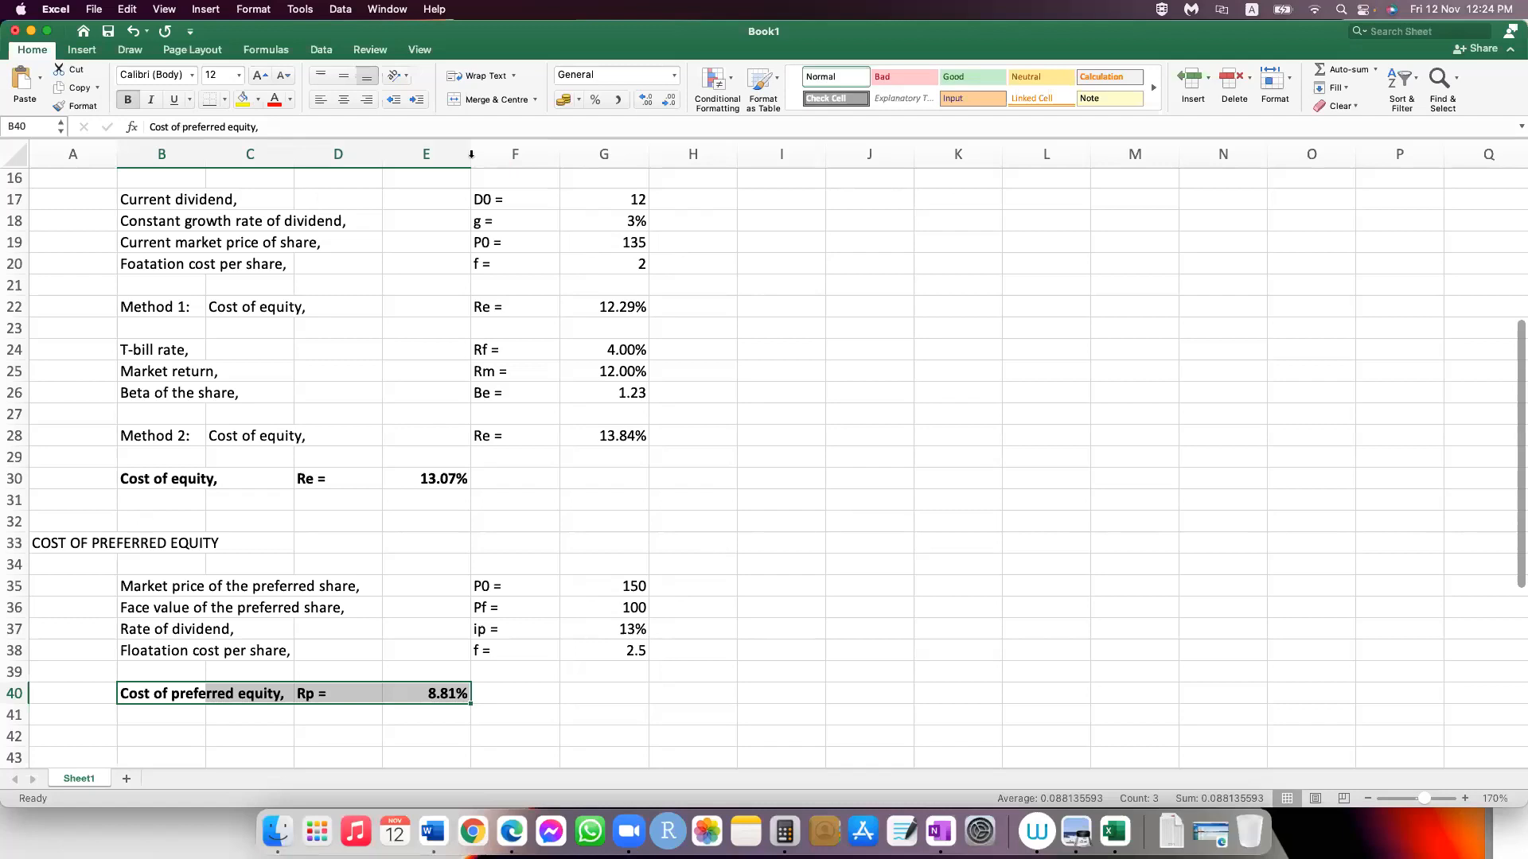
# Step: Change the label in cell B30 to "Cost of common equity,"
pyautogui.click(161, 479)
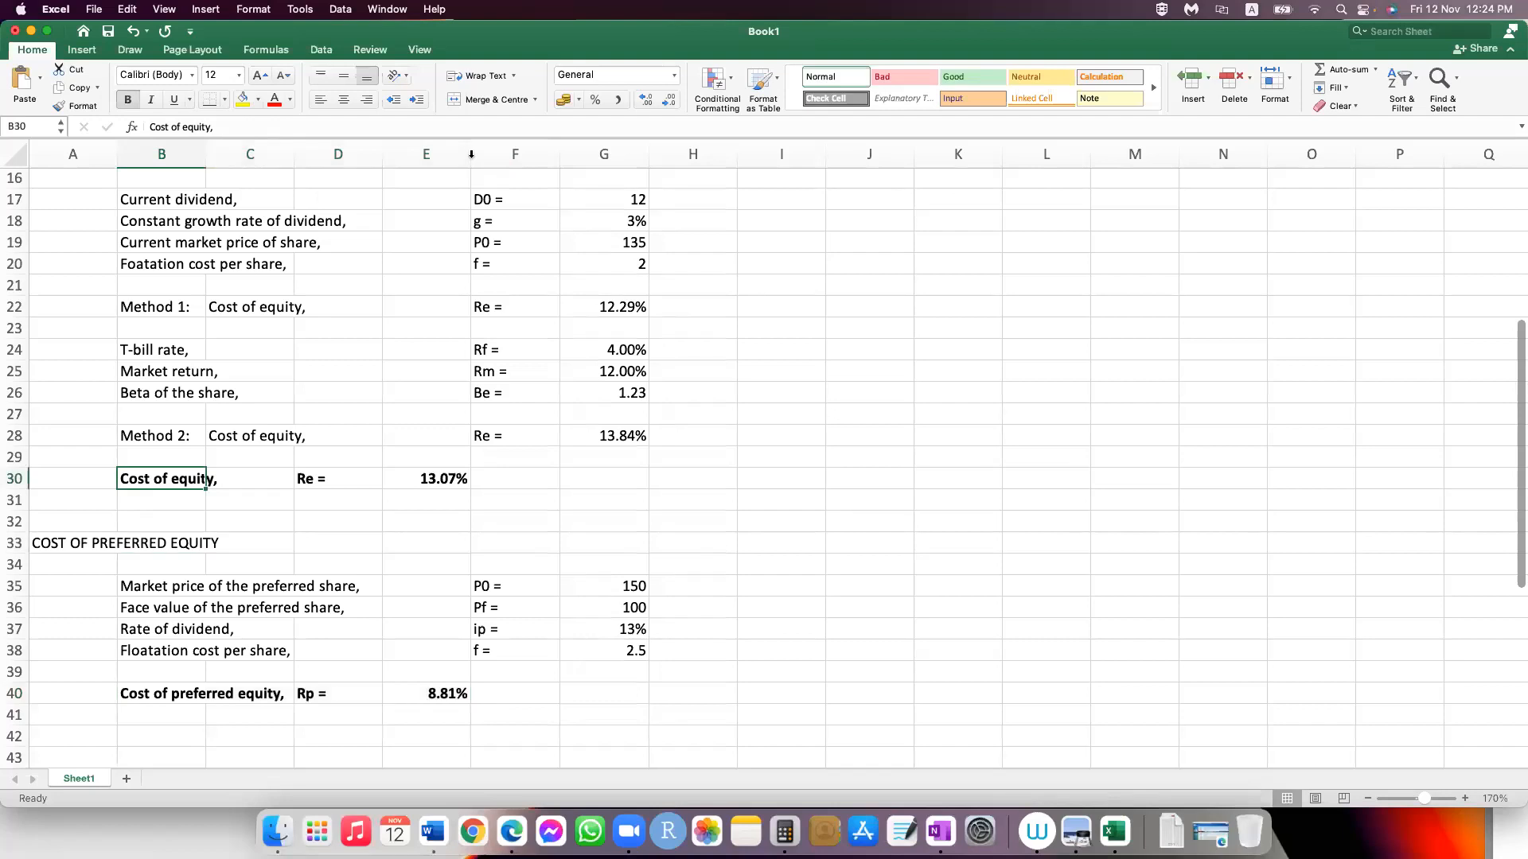
pyautogui.click(183, 128)
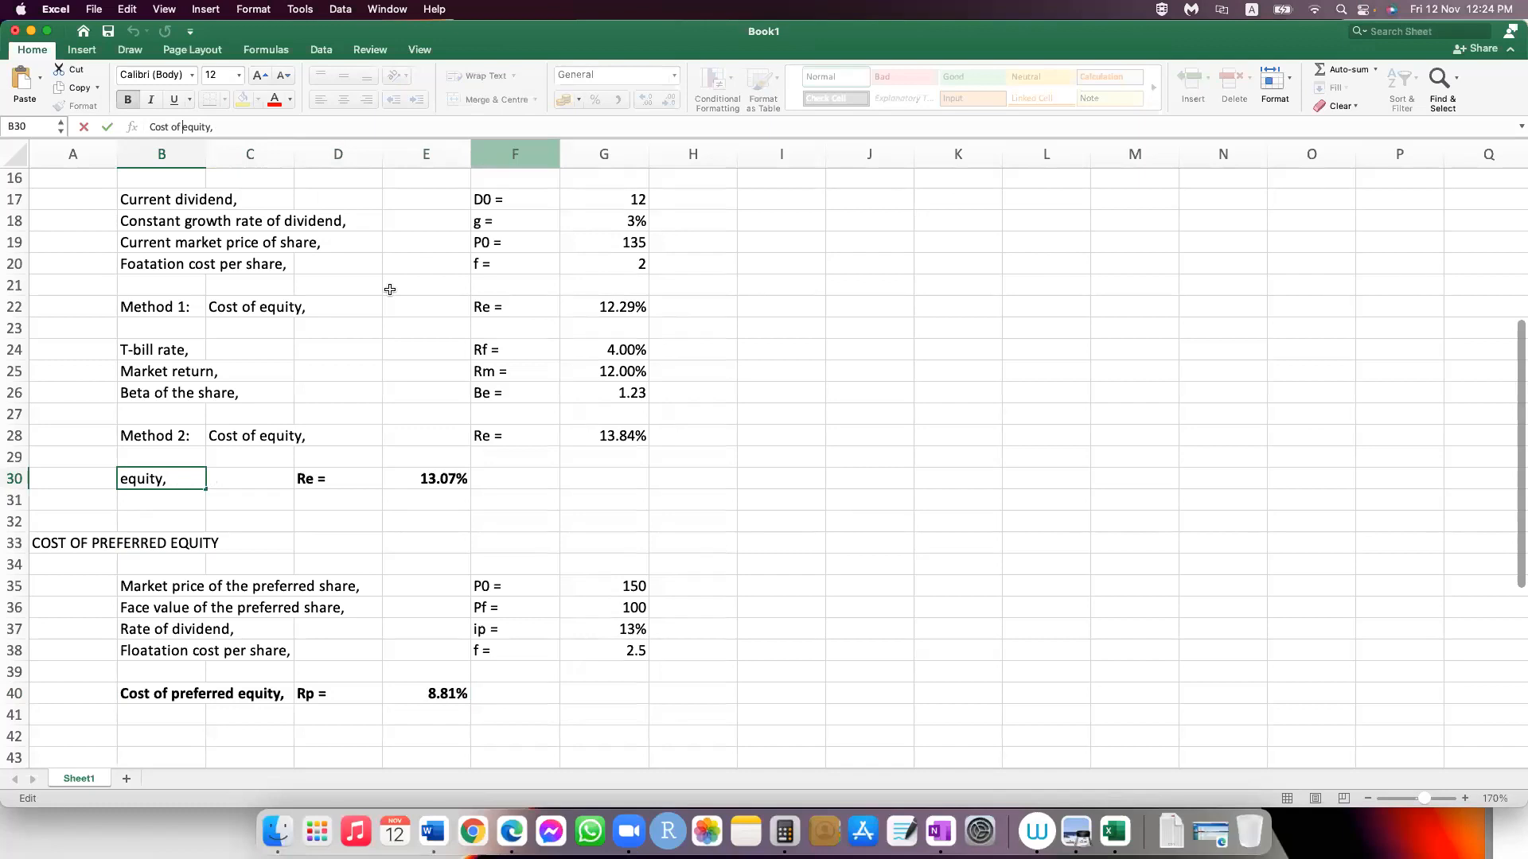
pyautogui.write('common')
pyautogui.press('Return')
# Step: Review the cost of debt, common equity and preferred equity sections, including the after-tax cost of debt in E12
pyautogui.scroll(3, 388, 295)
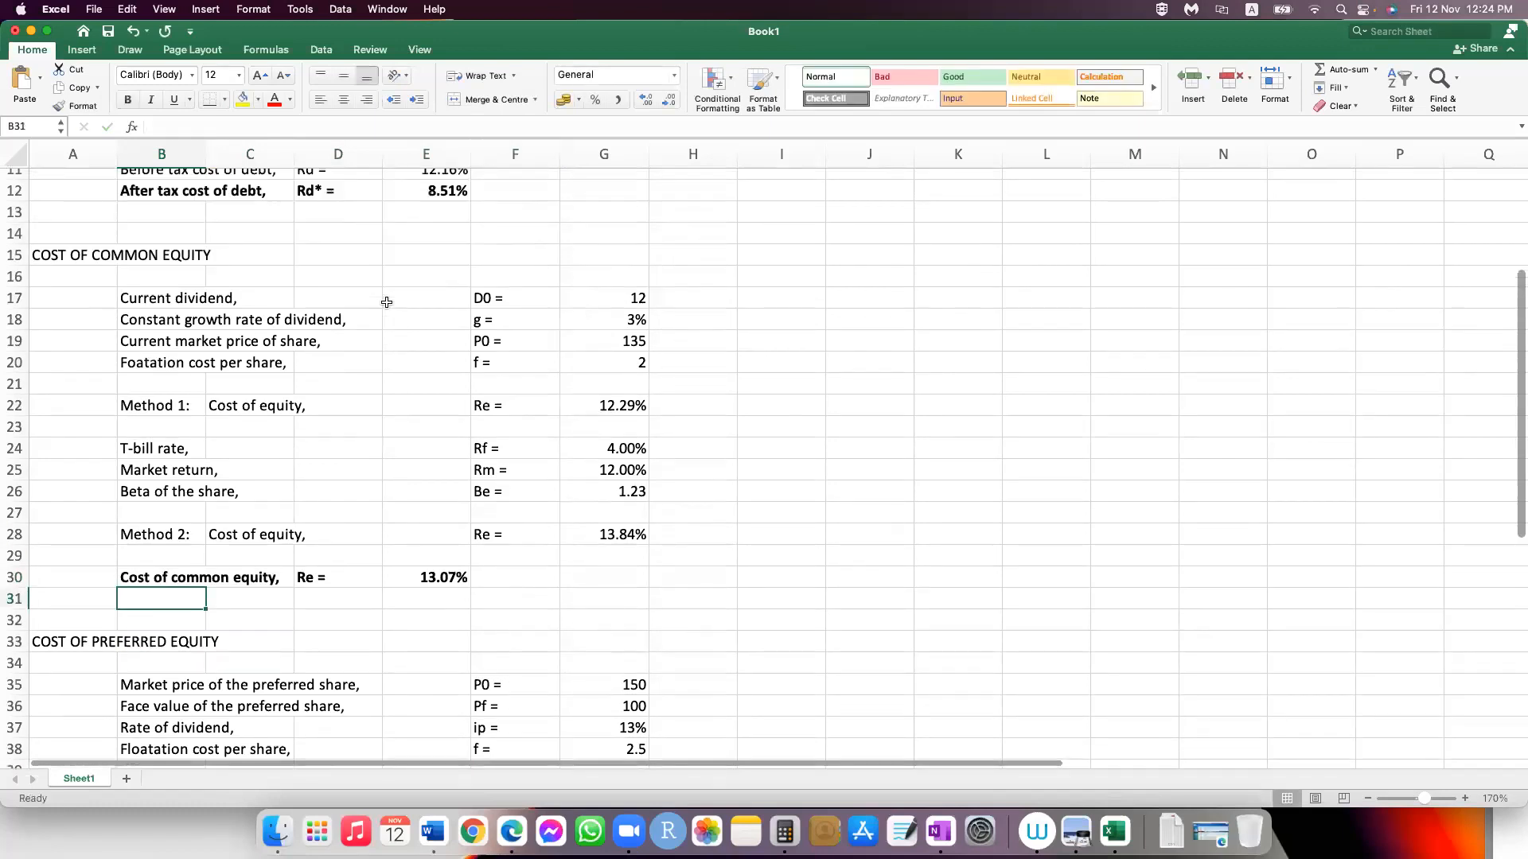
pyautogui.scroll(2, 386, 303)
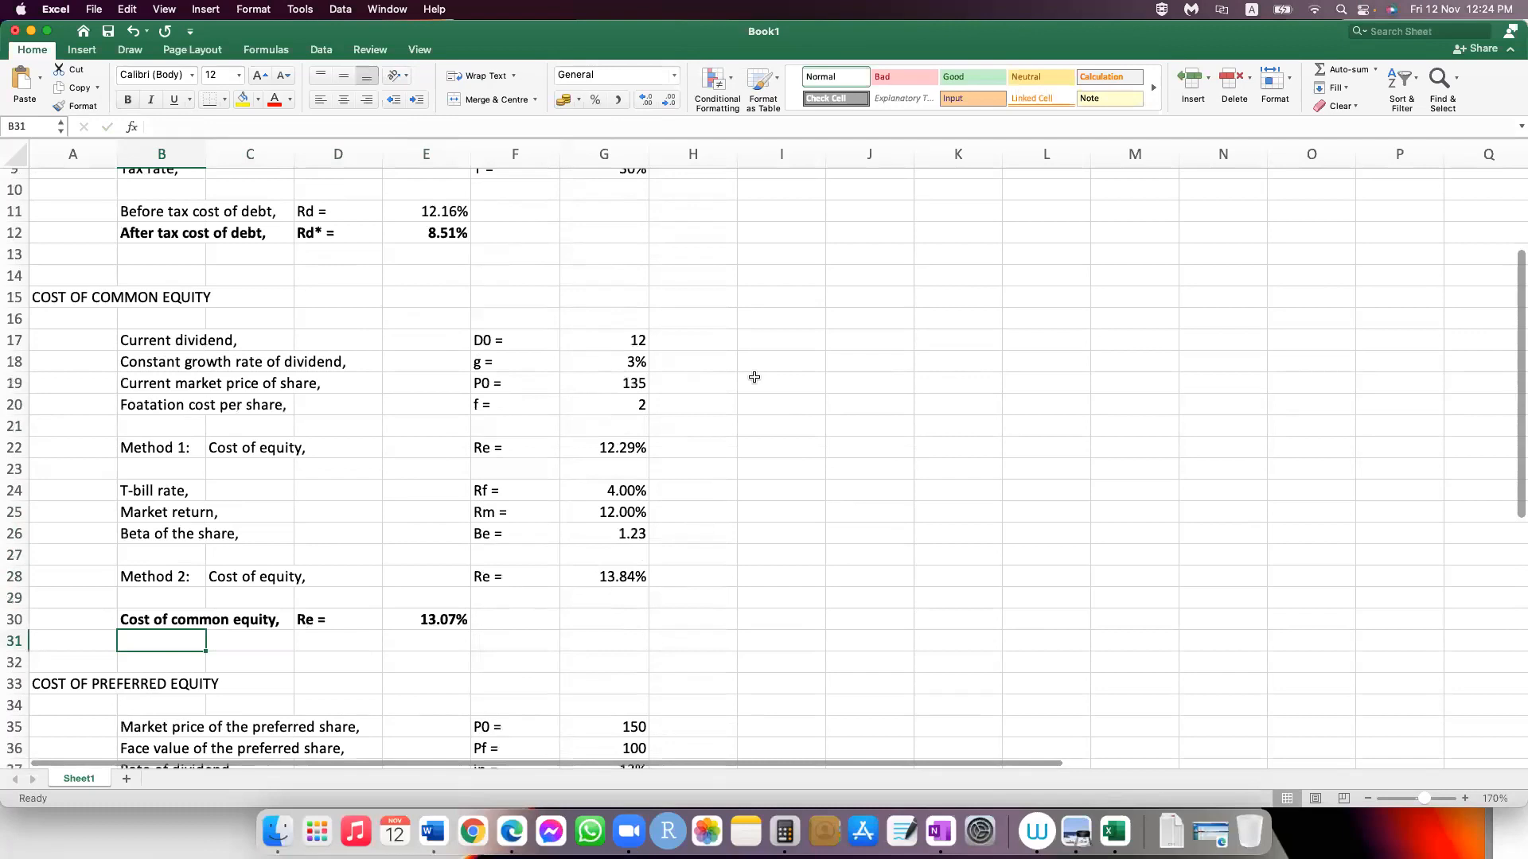
pyautogui.scroll(3, 755, 377)
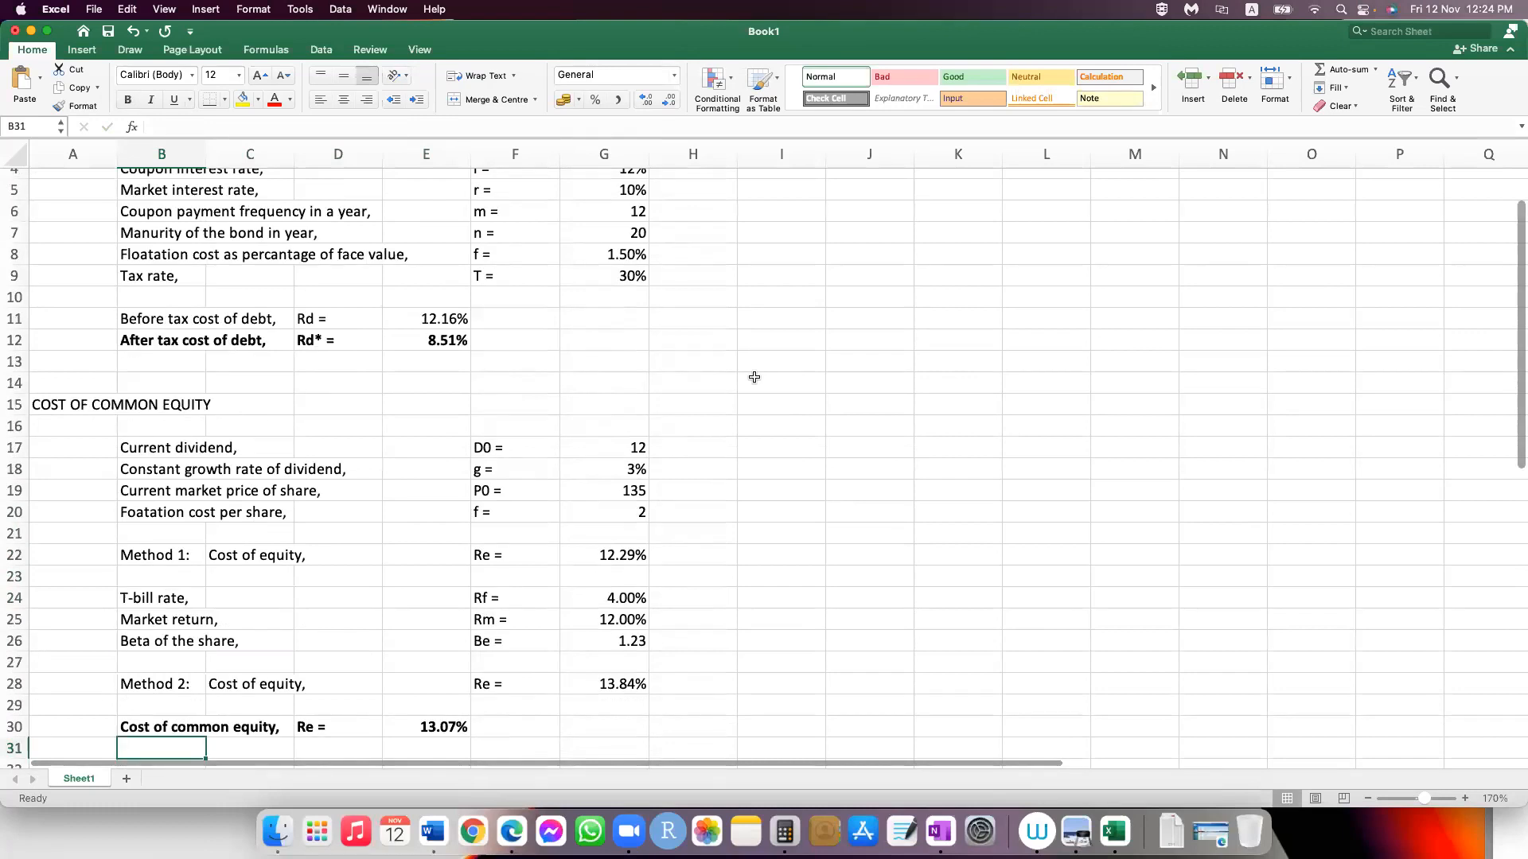
pyautogui.scroll(-10, 754, 378)
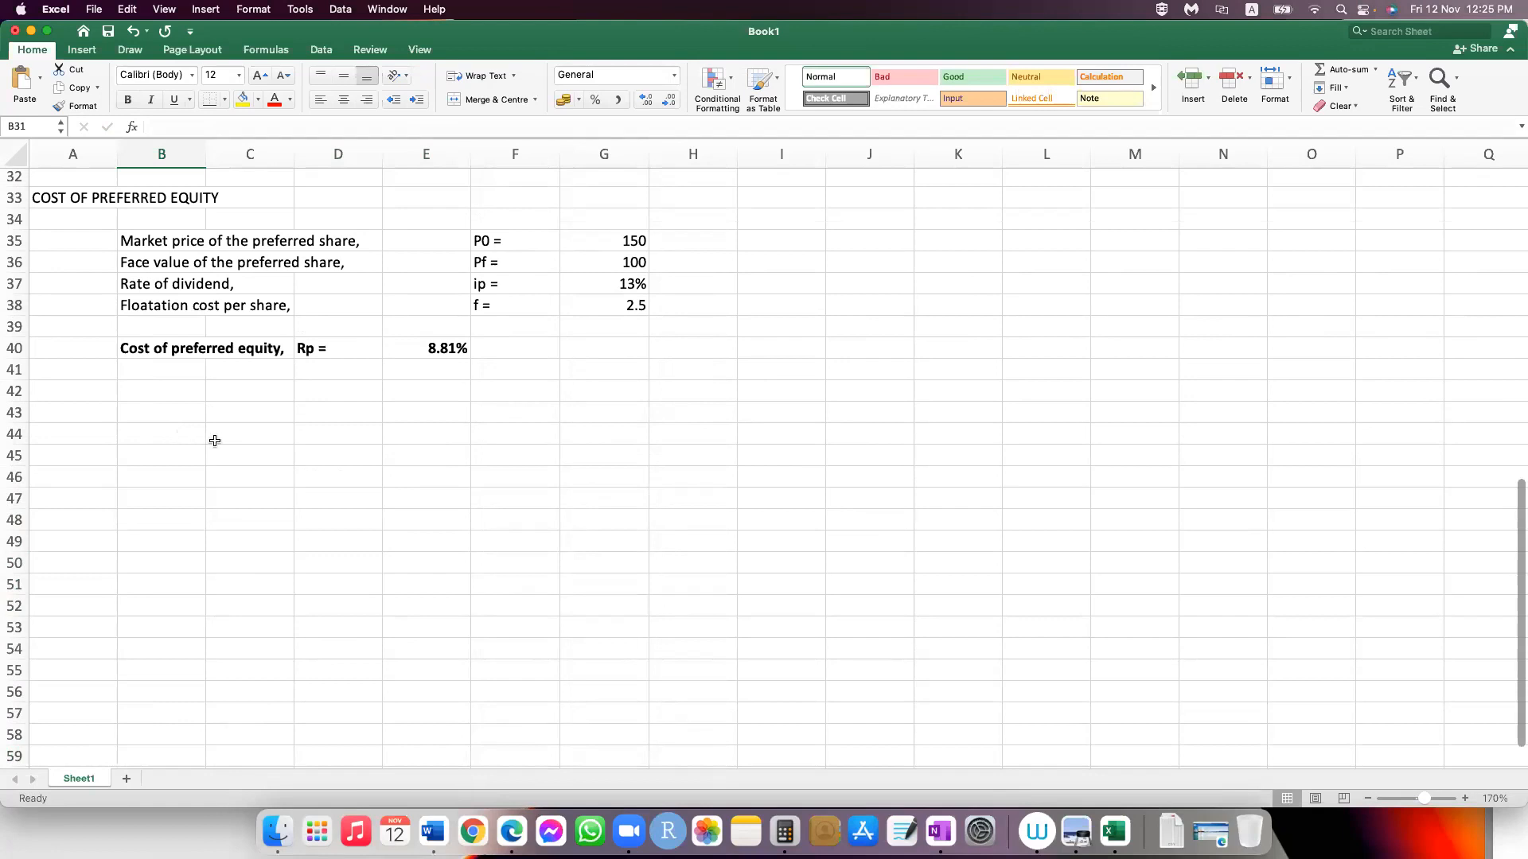
pyautogui.scroll(10, 215, 440)
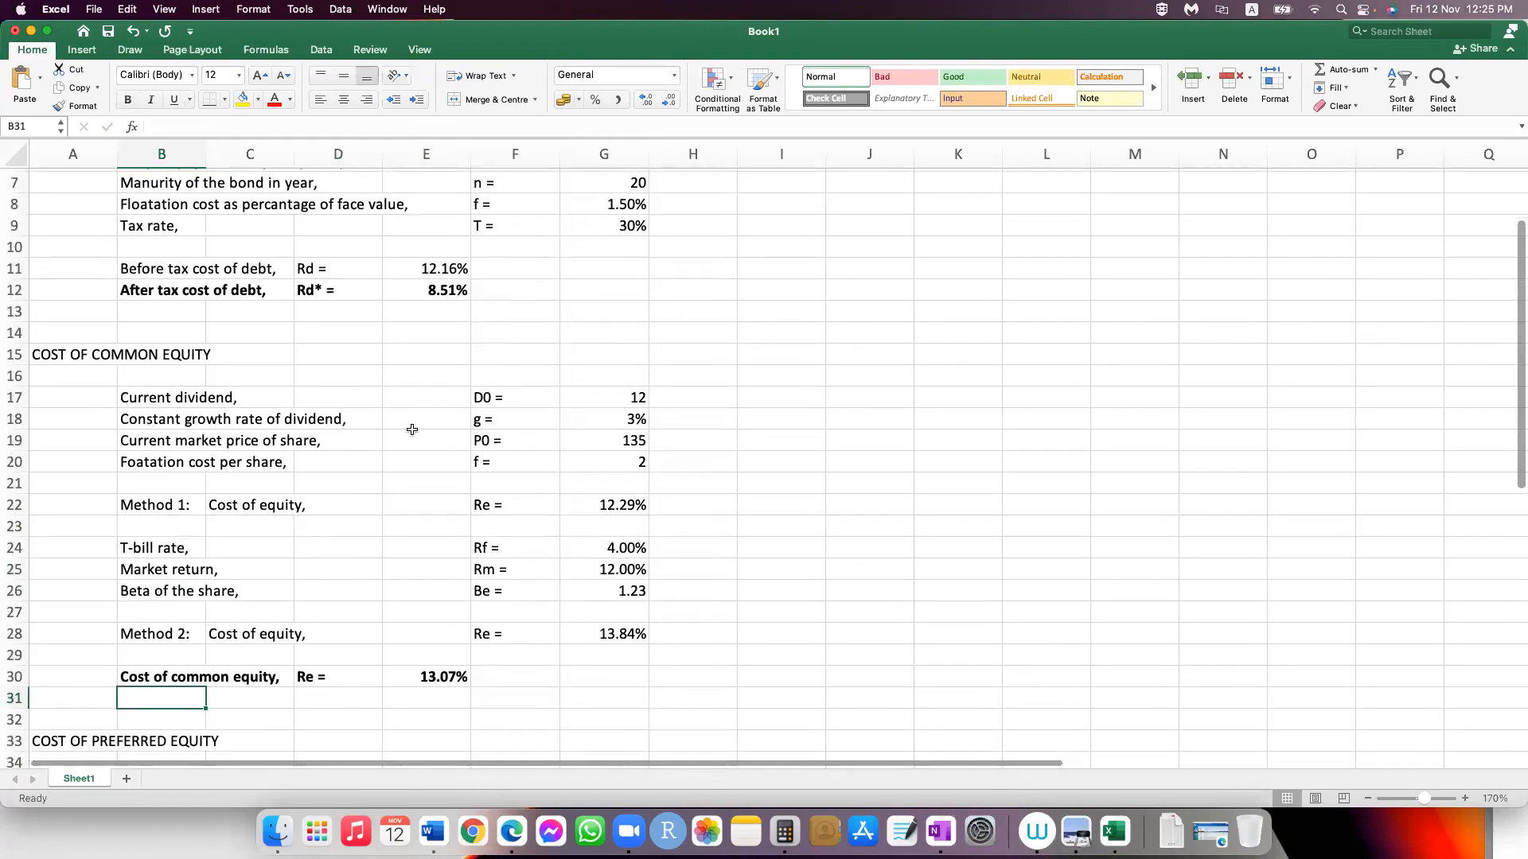
pyautogui.scroll(3, 430, 414)
pyautogui.press('super+Up')
pyautogui.press('super+Up')
pyautogui.press('super+Up')
pyautogui.press('super+Up')
pyautogui.press('super+Up')
pyautogui.press('super+Up')
pyautogui.press('super+Up')
pyautogui.press('super+Up')
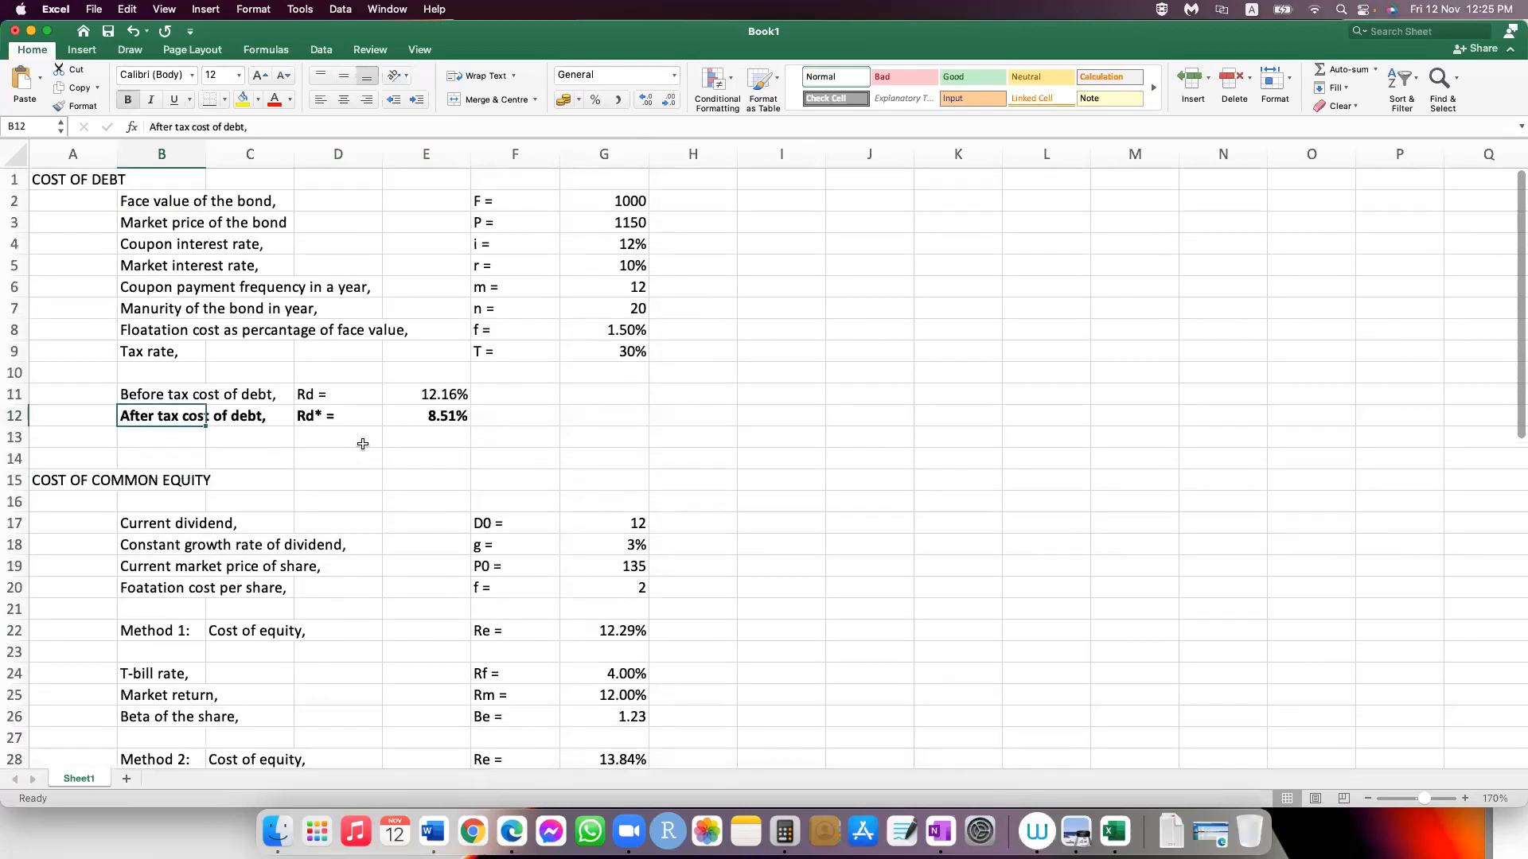
pyautogui.press('Right')
pyautogui.press('Right')
pyautogui.press('Right')
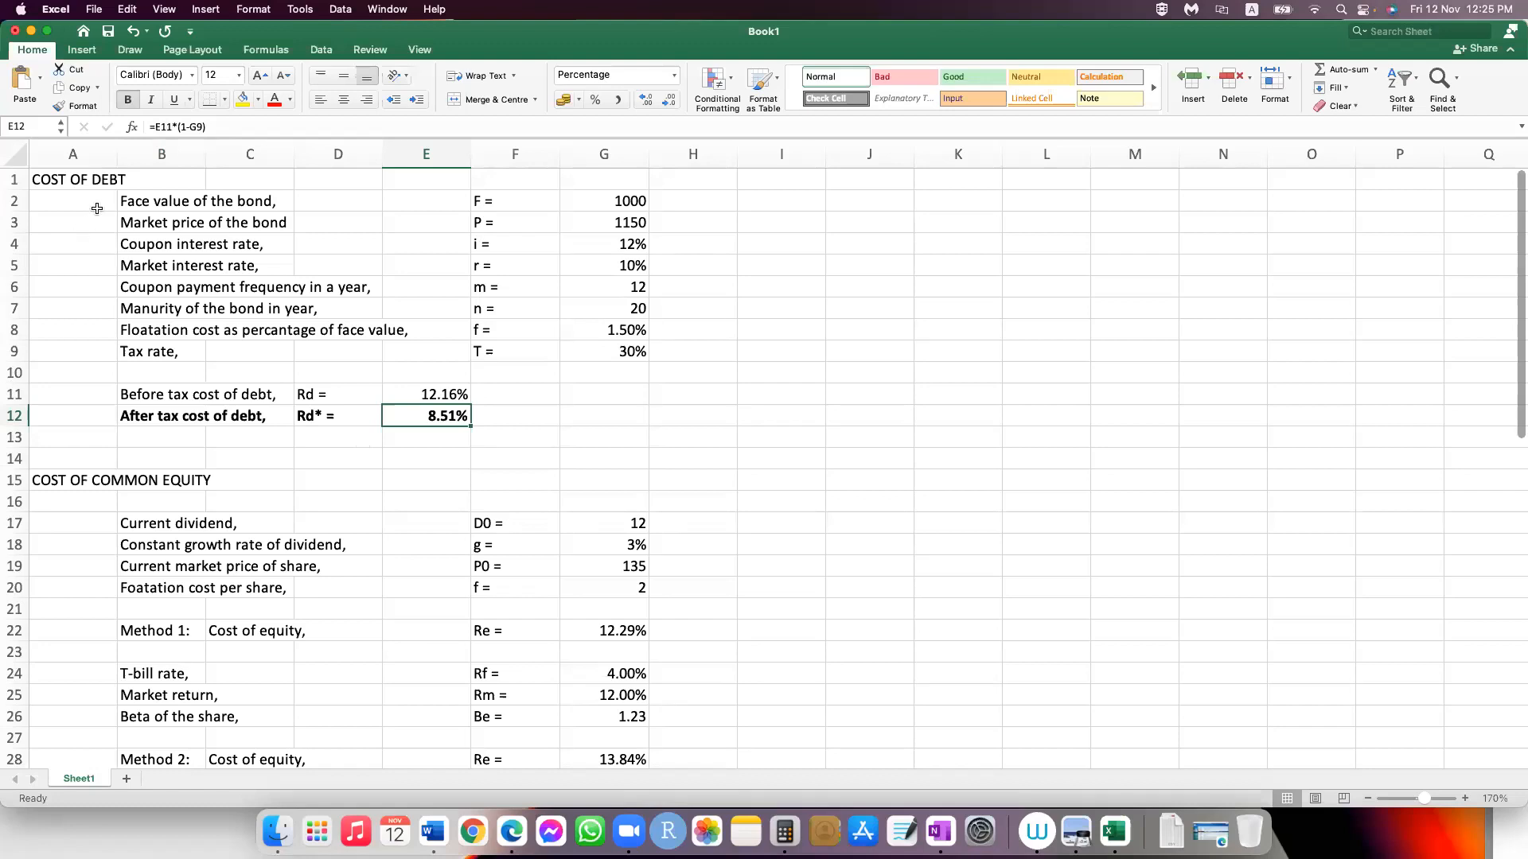
pyautogui.hotkey('ctrl', 'Home')
pyautogui.click(104, 481)
pyautogui.scroll(-3, 139, 525)
pyautogui.scroll(-5, 144, 542)
pyautogui.click(75, 436)
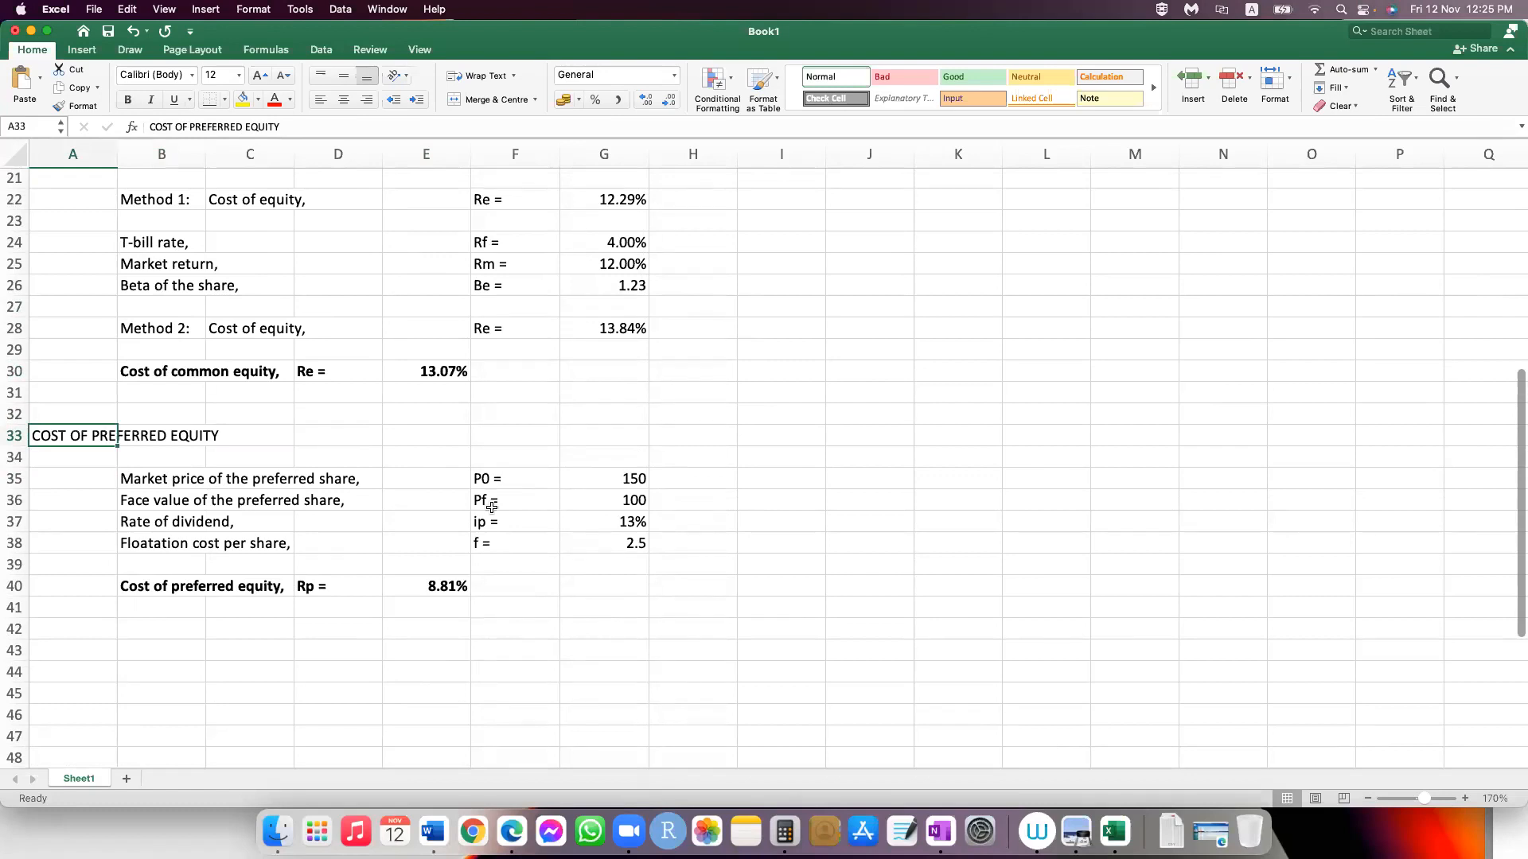
# Step: Enter the section heading "OVERALL COST OF CAPITAL" in cell A43
pyautogui.click(62, 651)
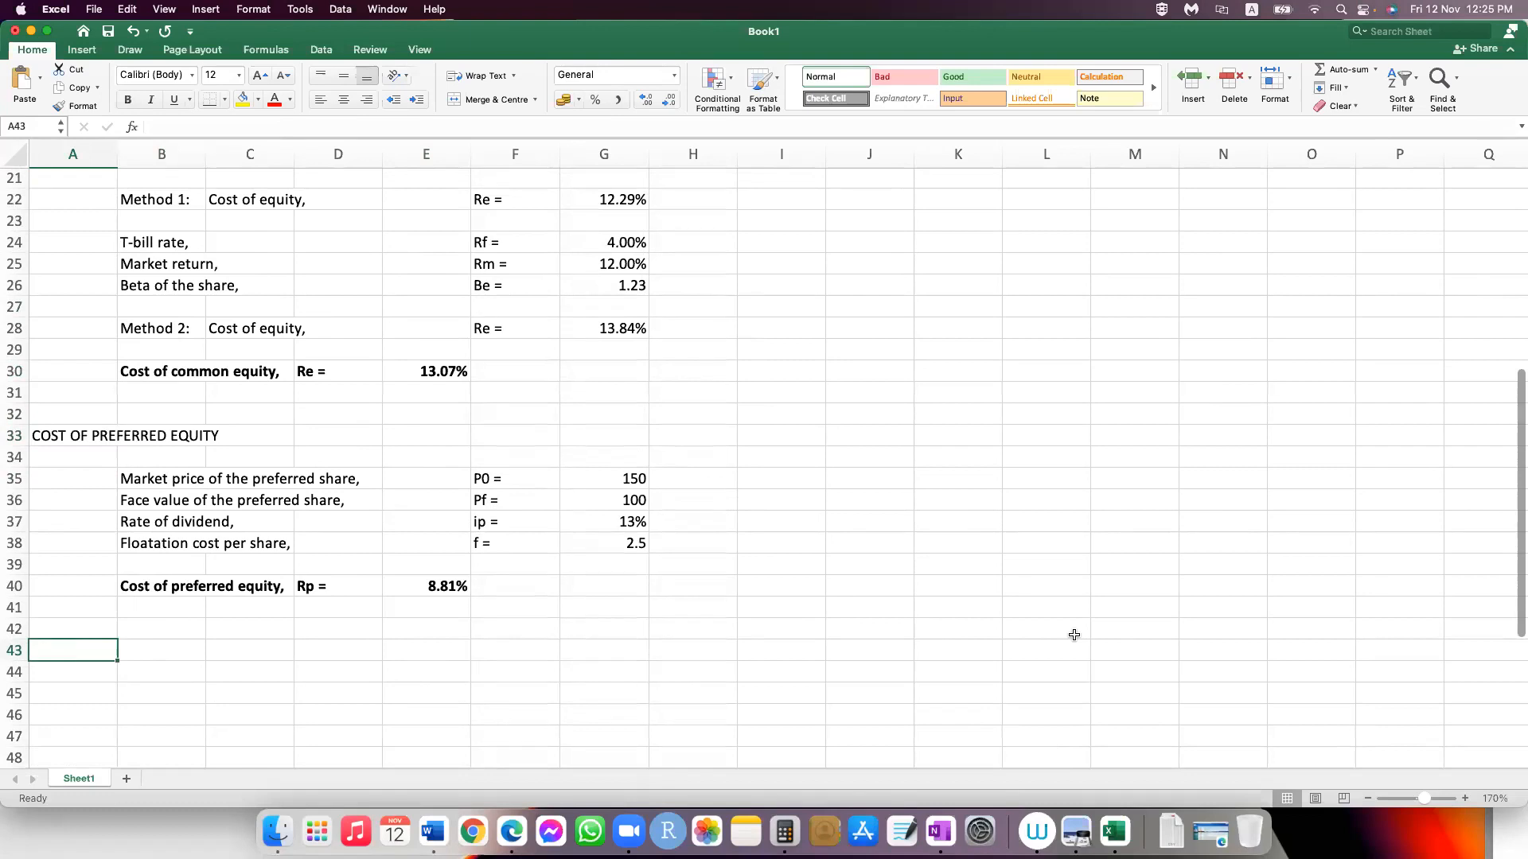
pyautogui.write('OVER')
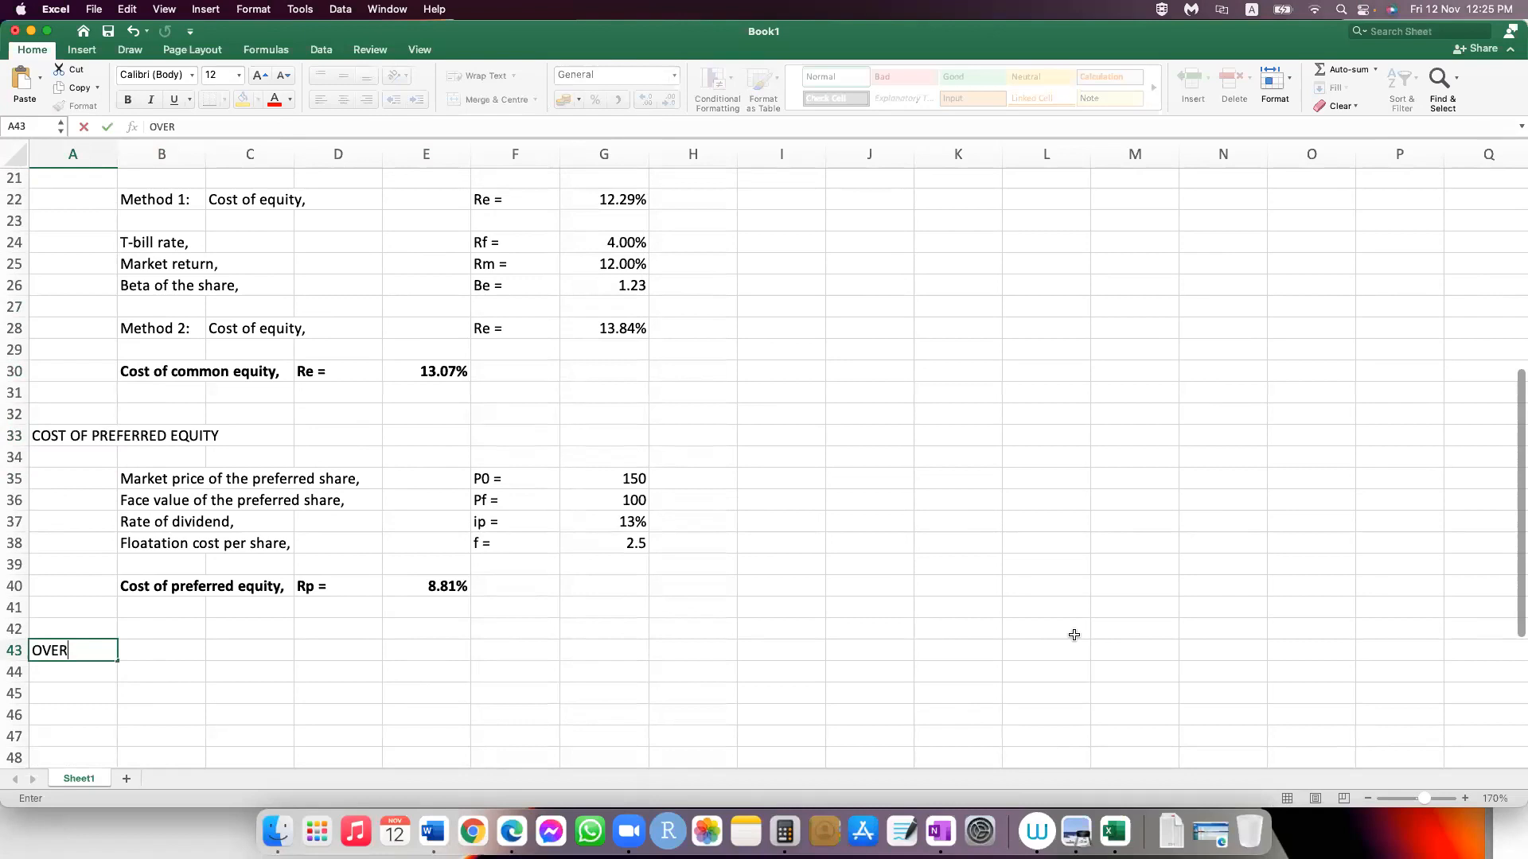
pyautogui.write('ALL COST OF CAPITAL')
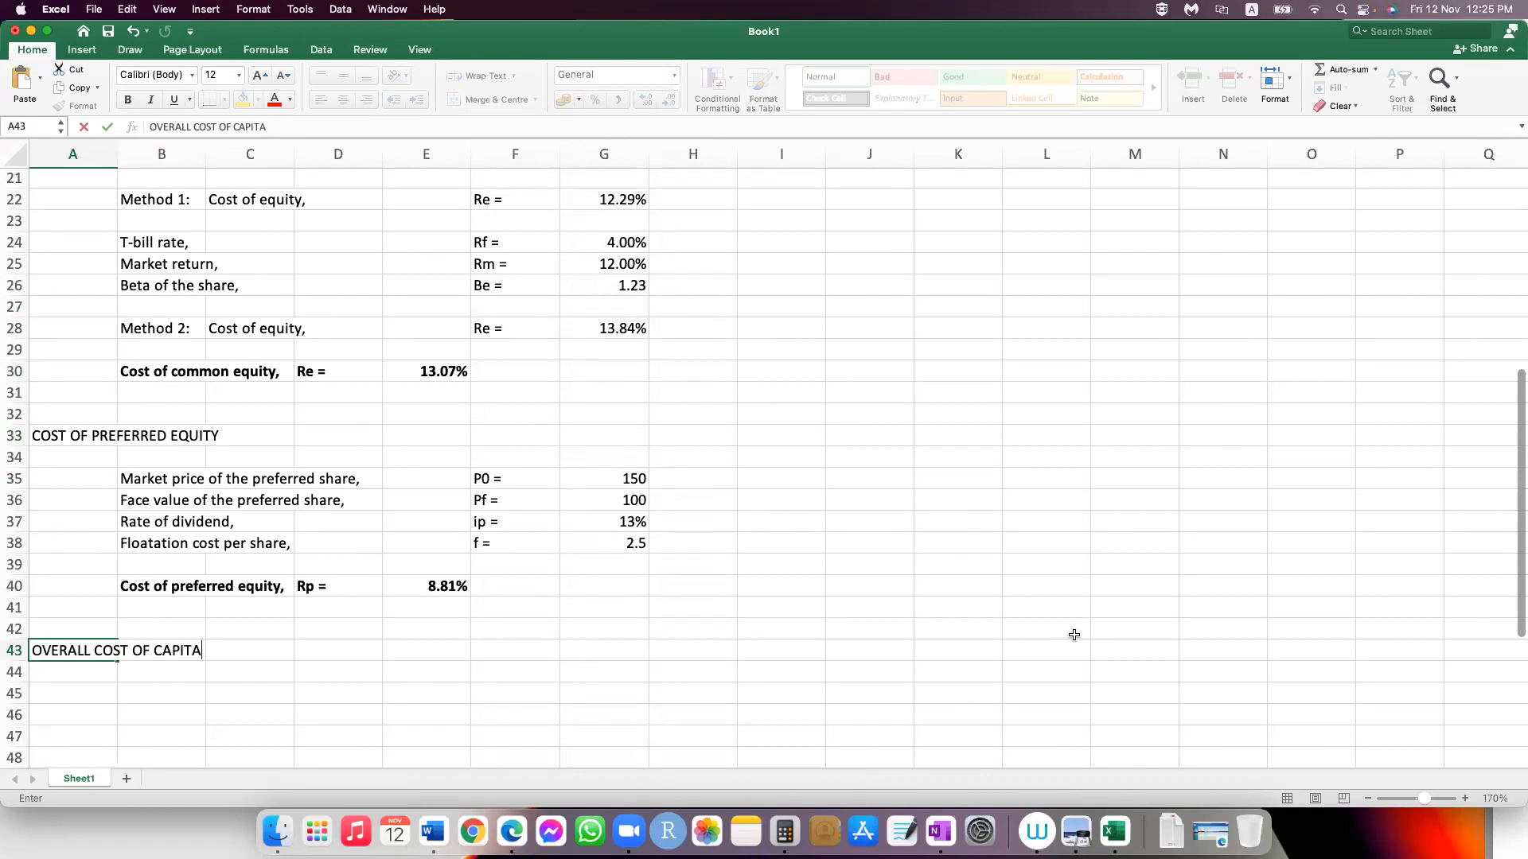
pyautogui.press('Return')
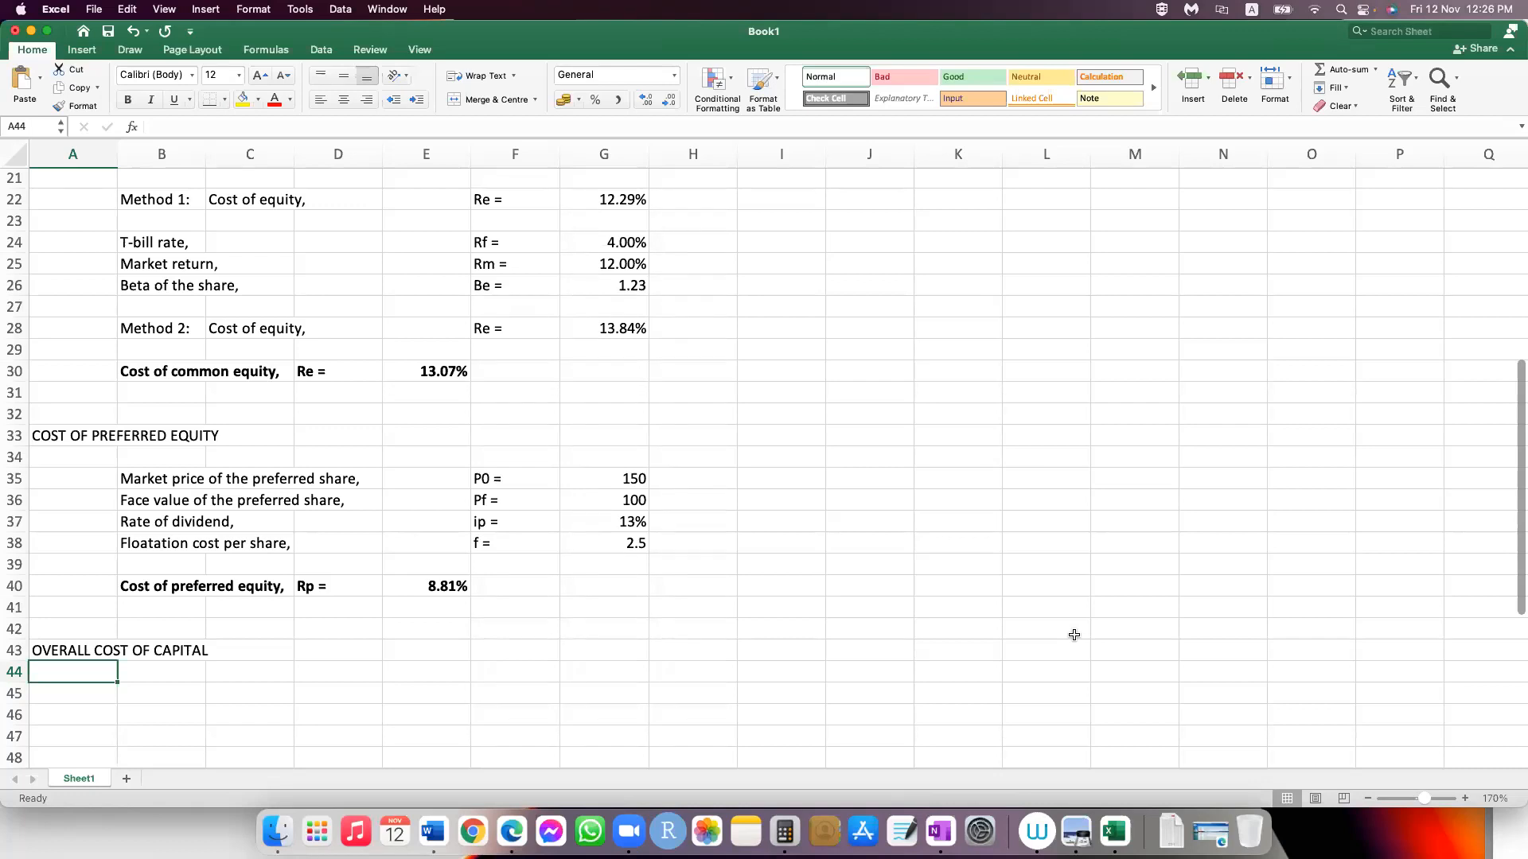
# Step: Enter the column heading "Source of Capital" in B45 and the first source "Debt" in B46
pyautogui.press('Down')
pyautogui.press('Right')
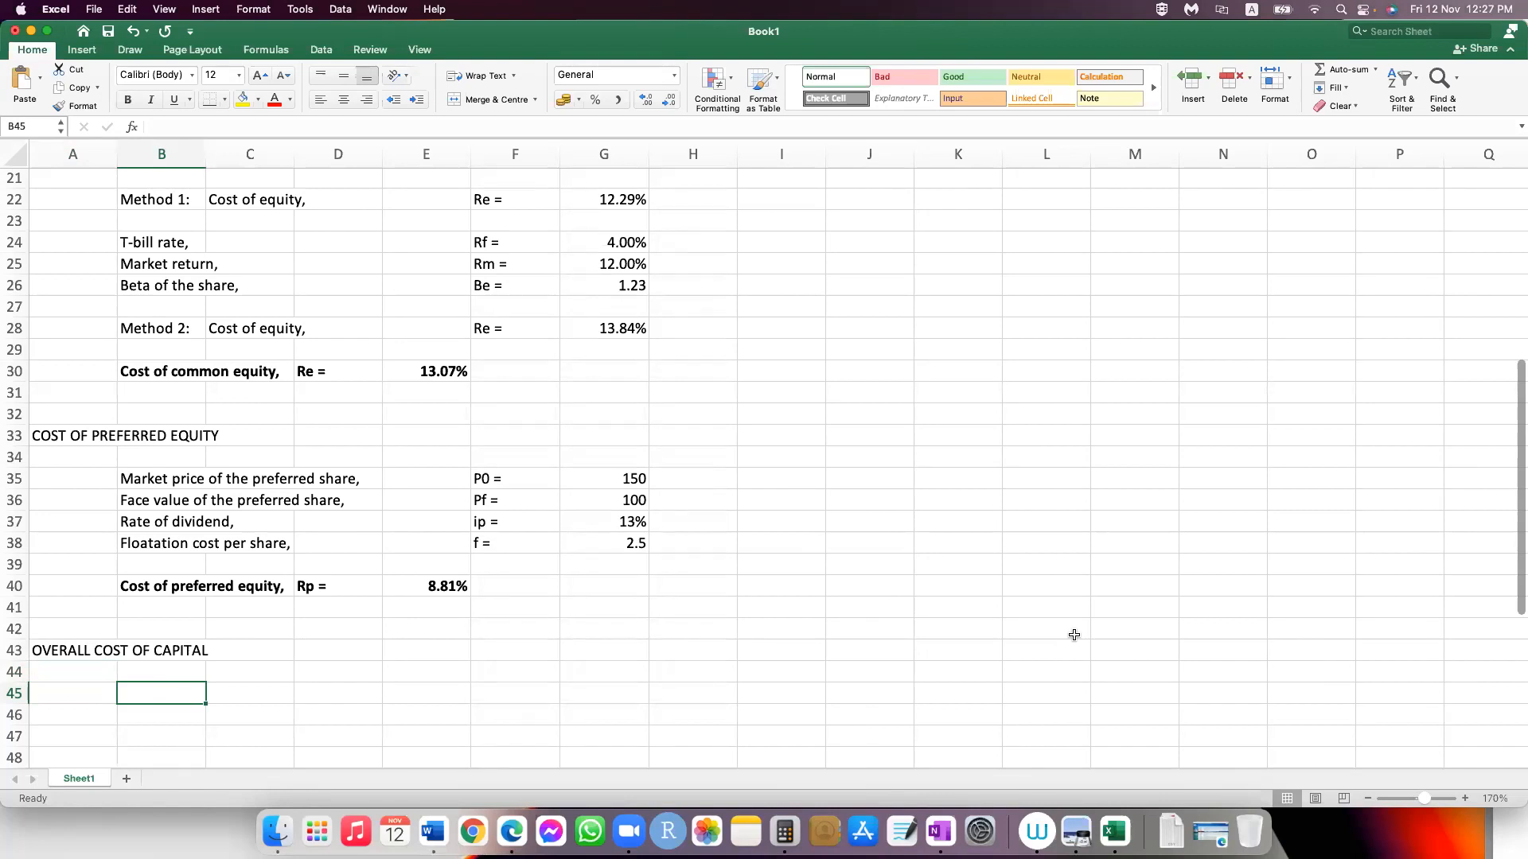
pyautogui.write('Source of Capit')
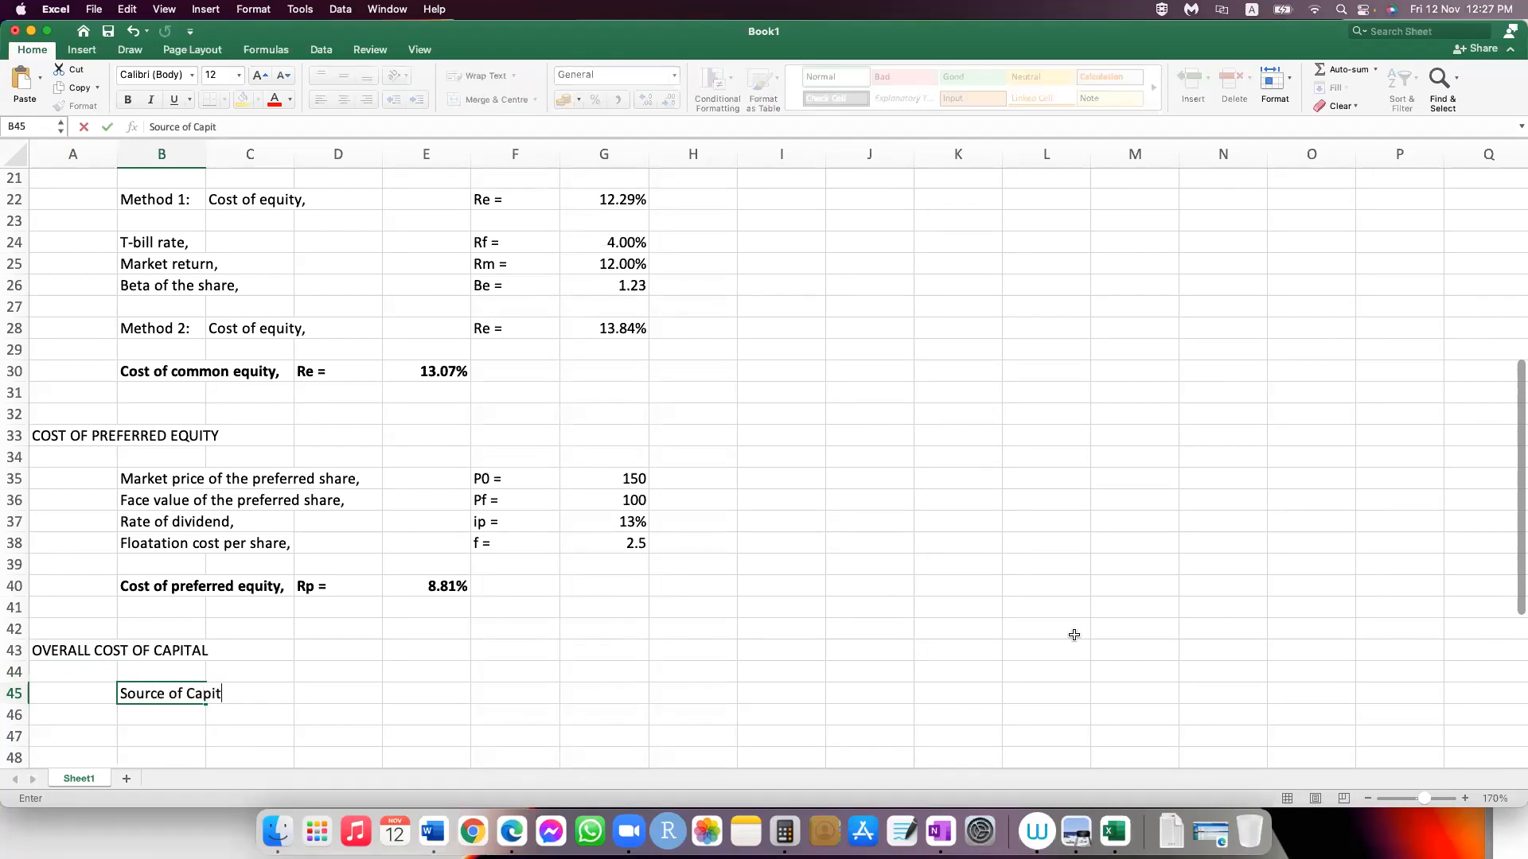
pyautogui.write('al')
pyautogui.press('Return')
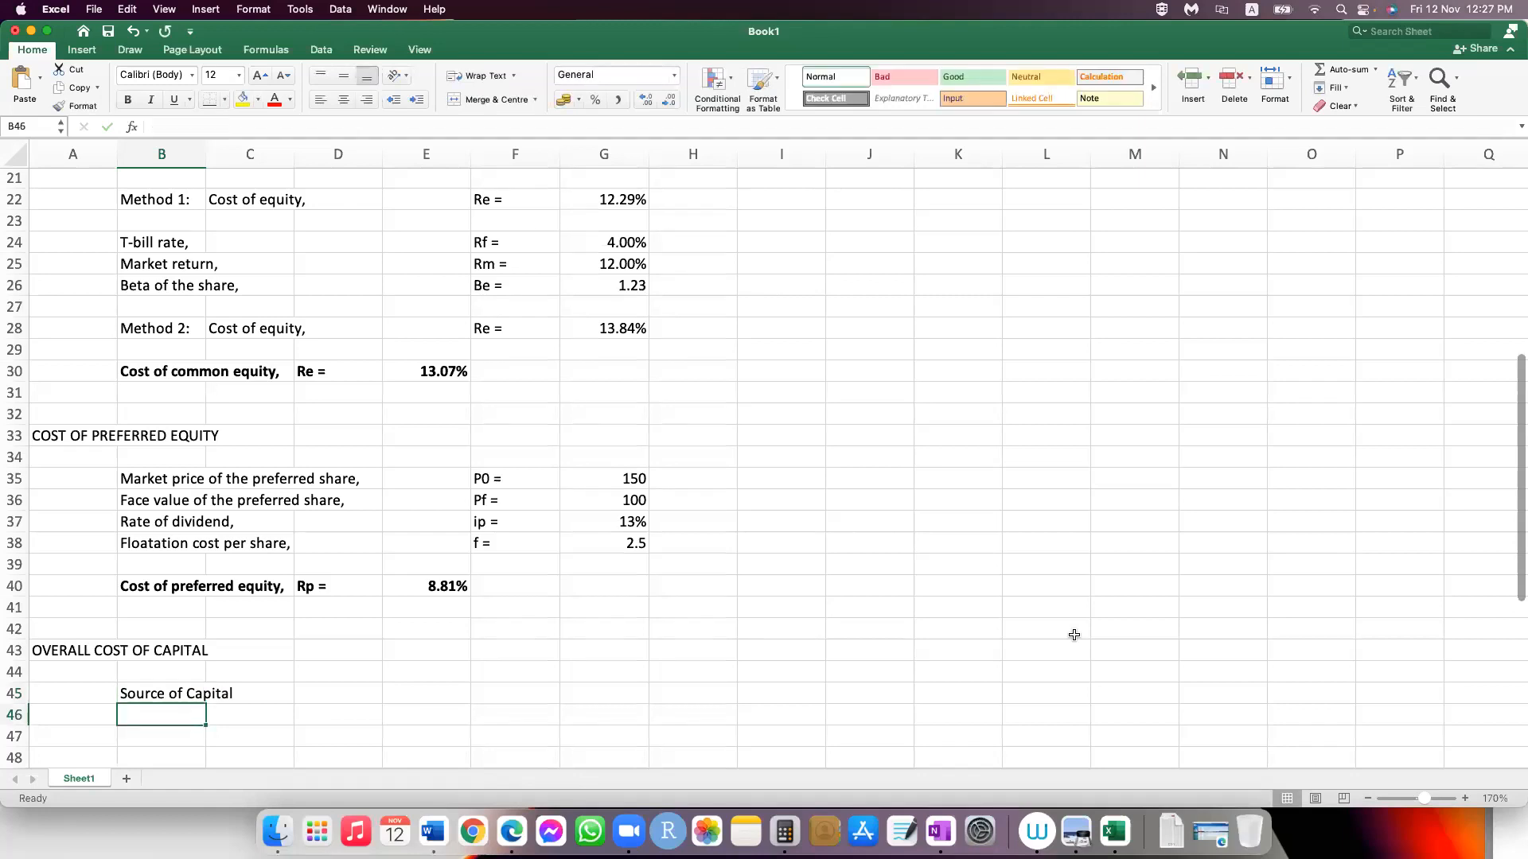
pyautogui.write('Debt')
pyautogui.press('Return')
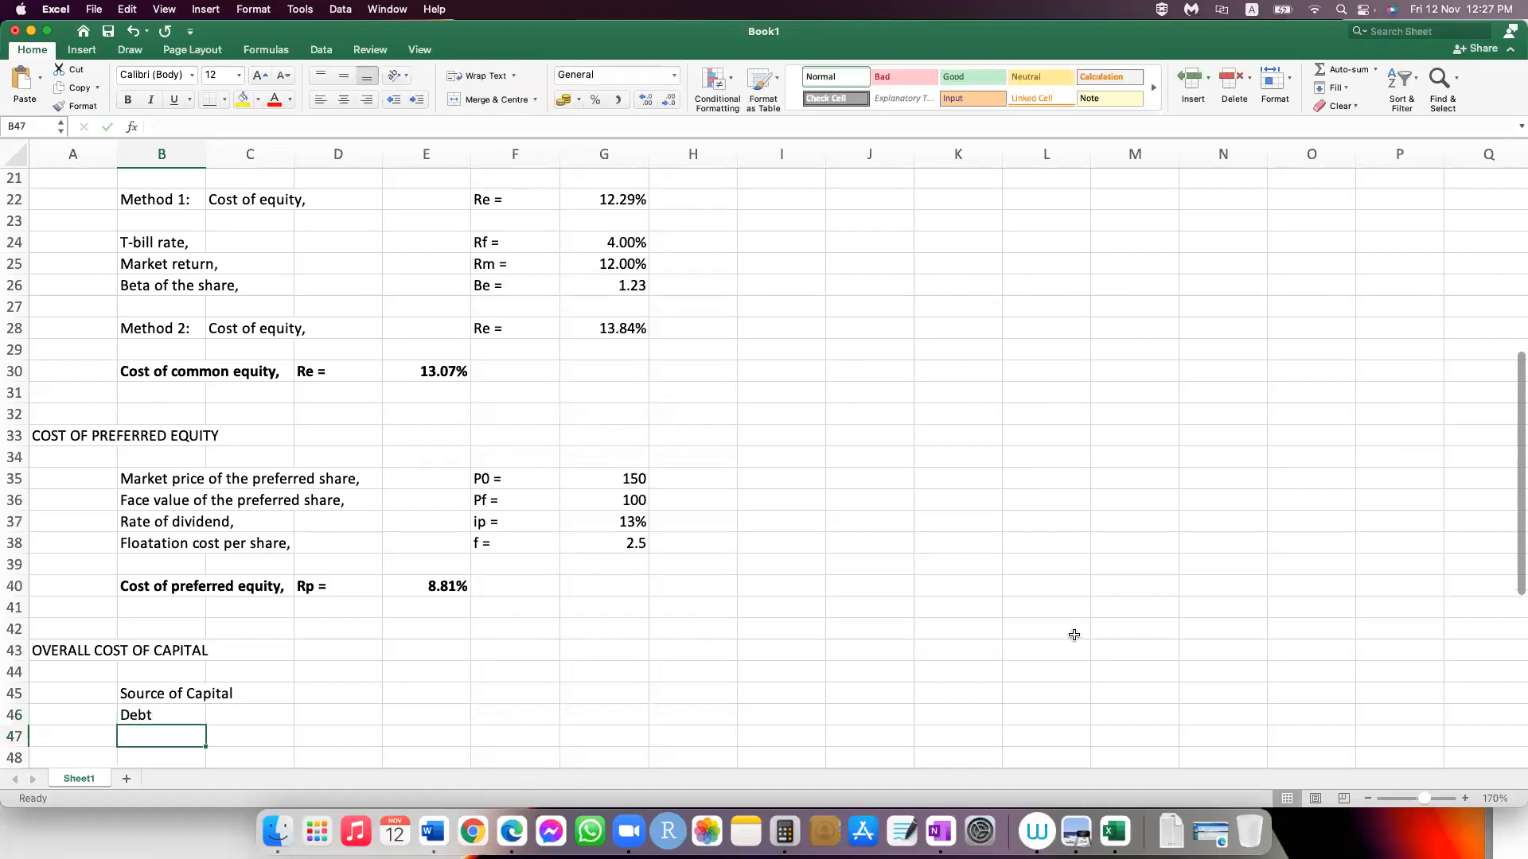
# Step: Enter the sources "Common equity" in B47 and "Preferred euity" in B48
pyautogui.write('Common equity')
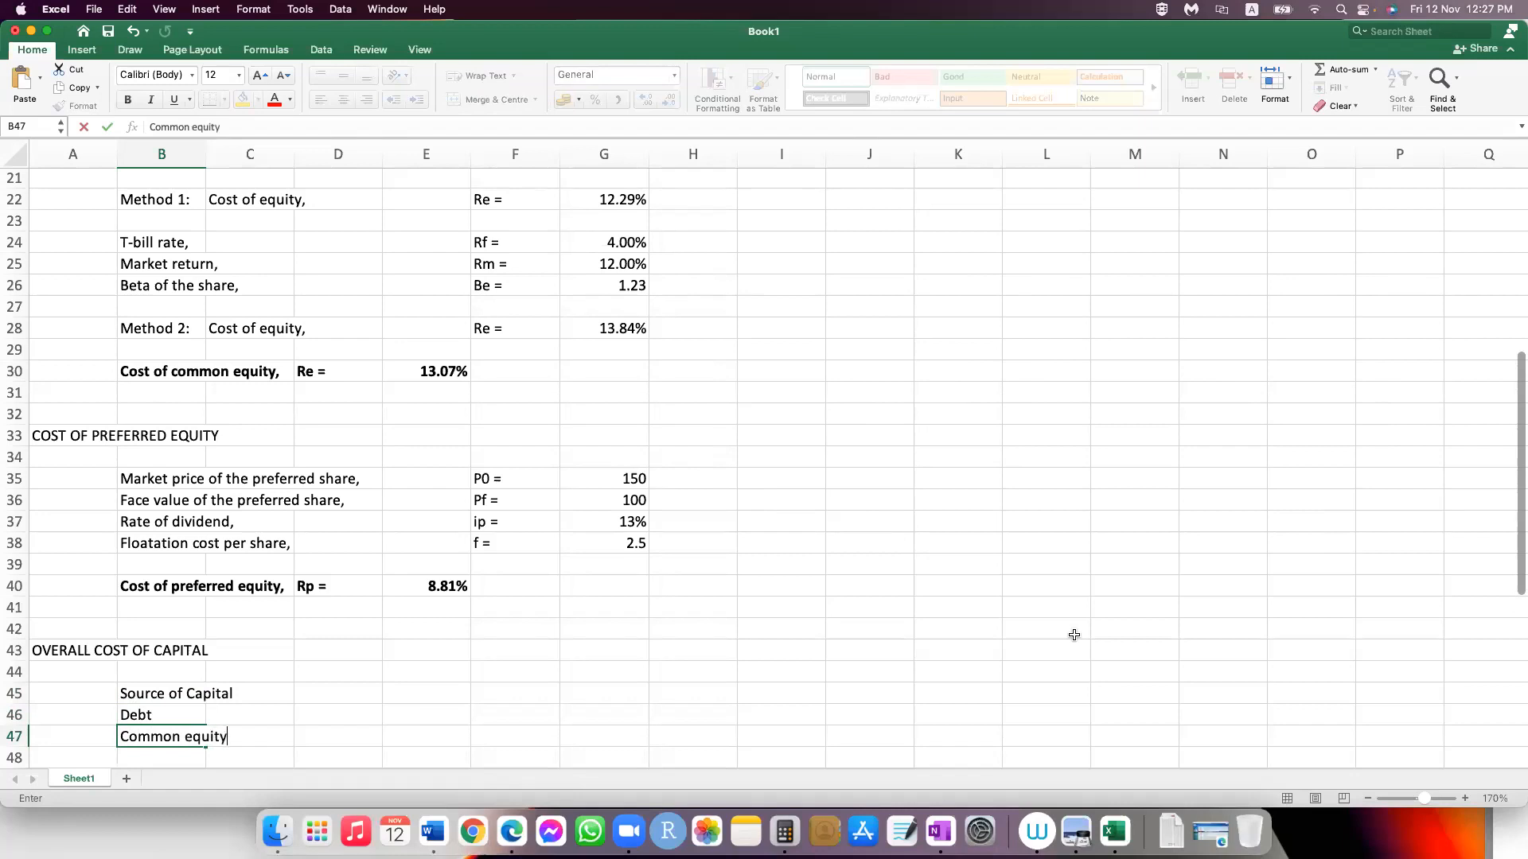
pyautogui.press('Return')
pyautogui.write('Preferre')
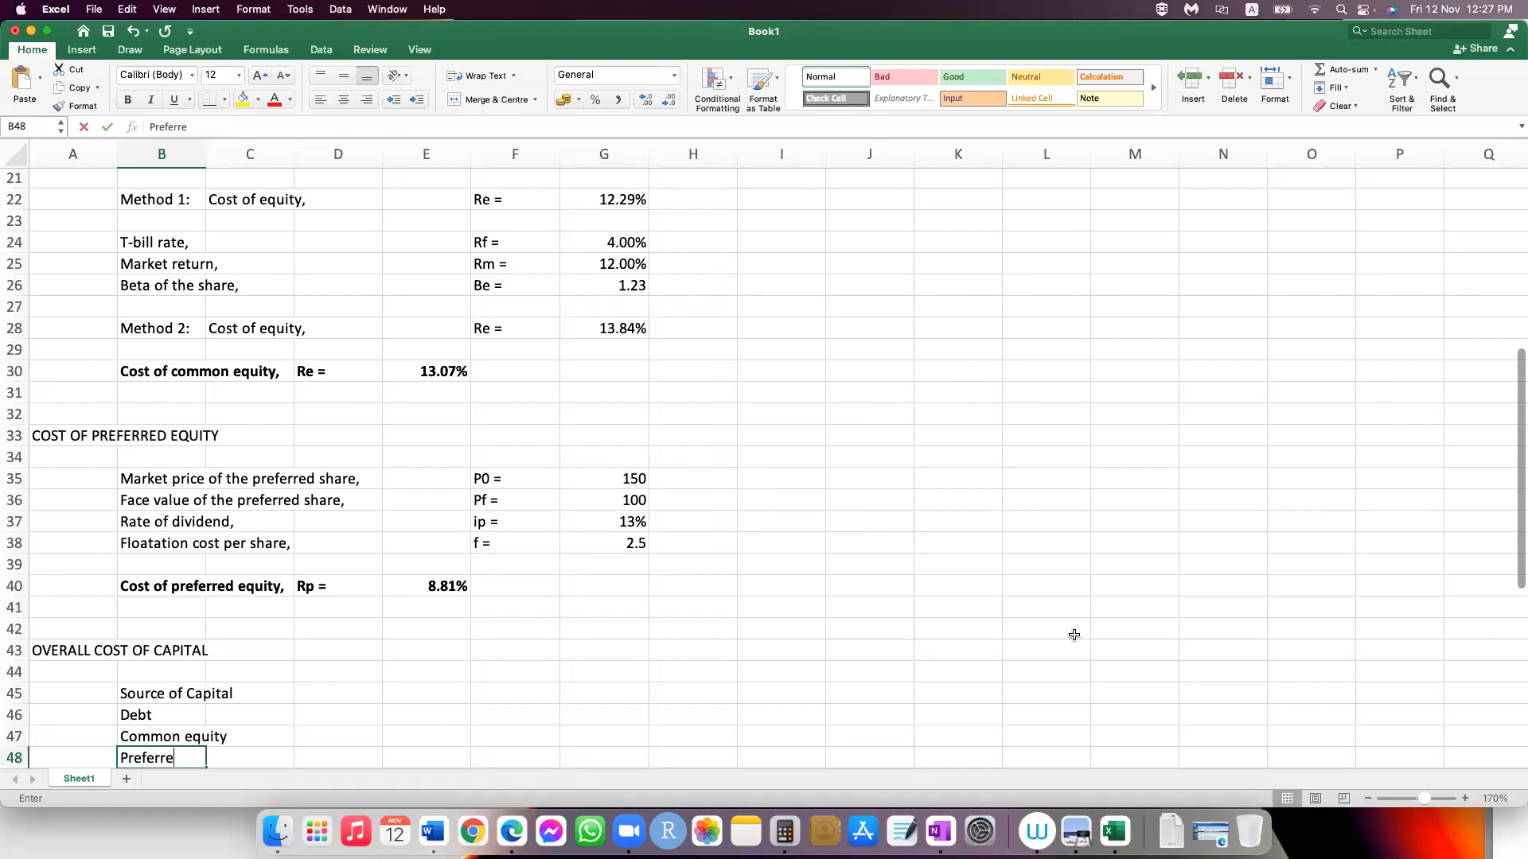
pyautogui.write('d euity')
pyautogui.press('Tab')
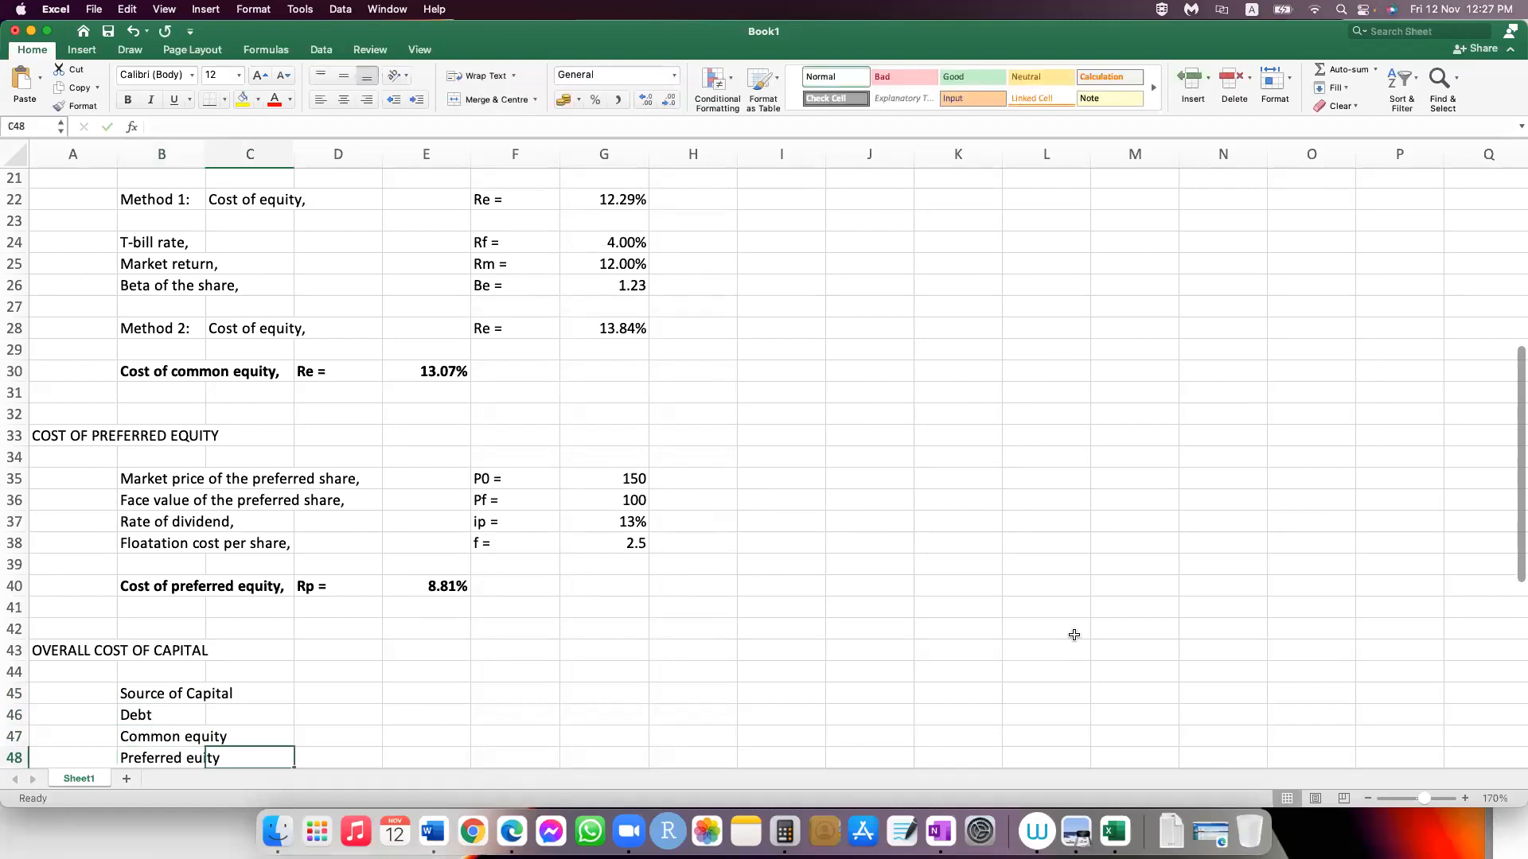
# Step: Enter the column heading "Amount of capital" in D45
pyautogui.press('Right')
pyautogui.press('Up')
pyautogui.press('Up')
pyautogui.press('Up')
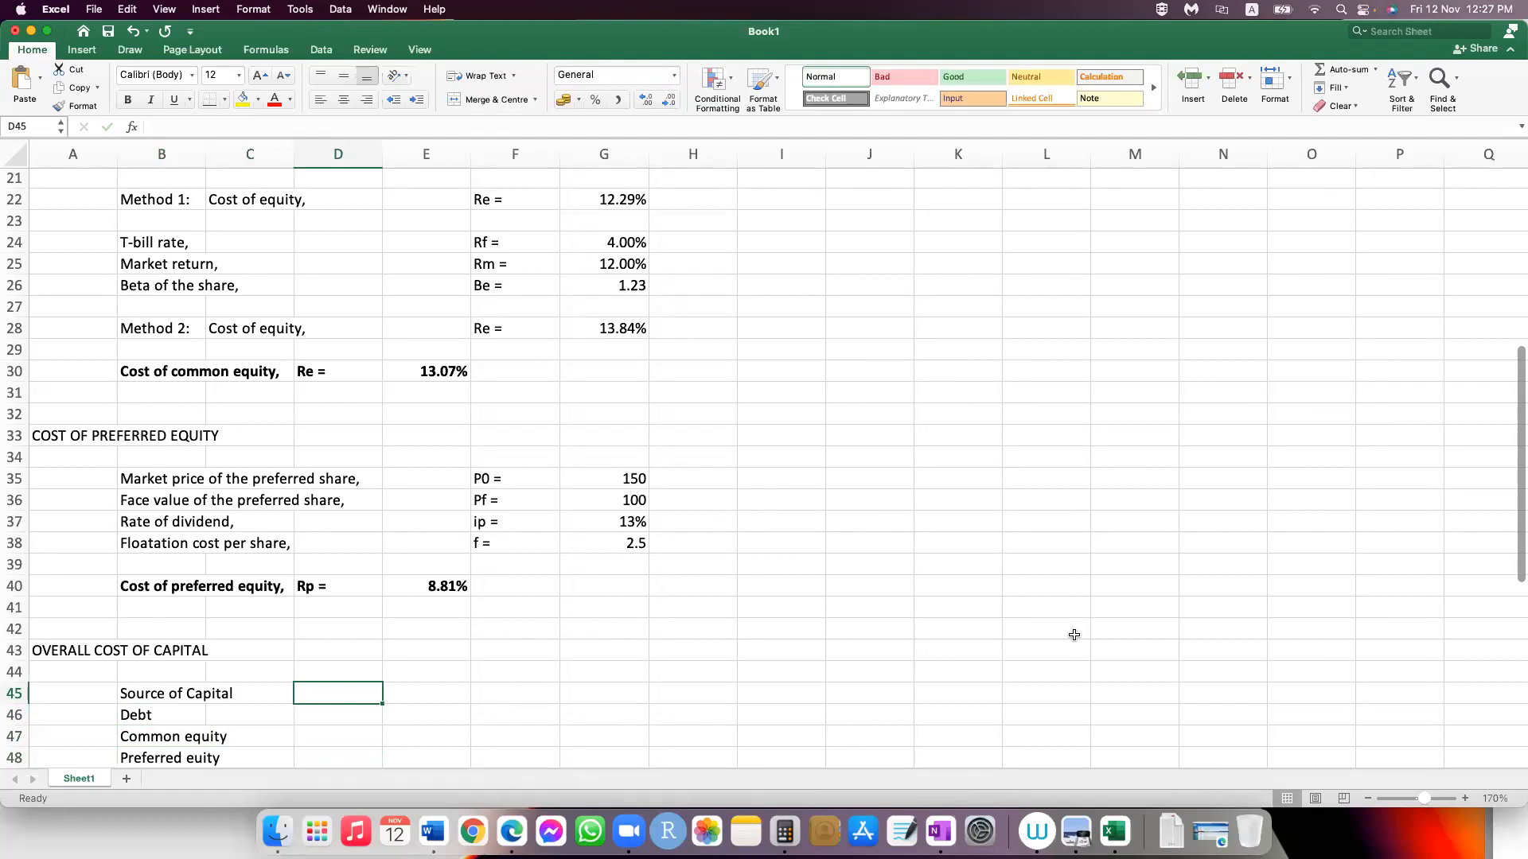
pyautogui.write('Amount of ')
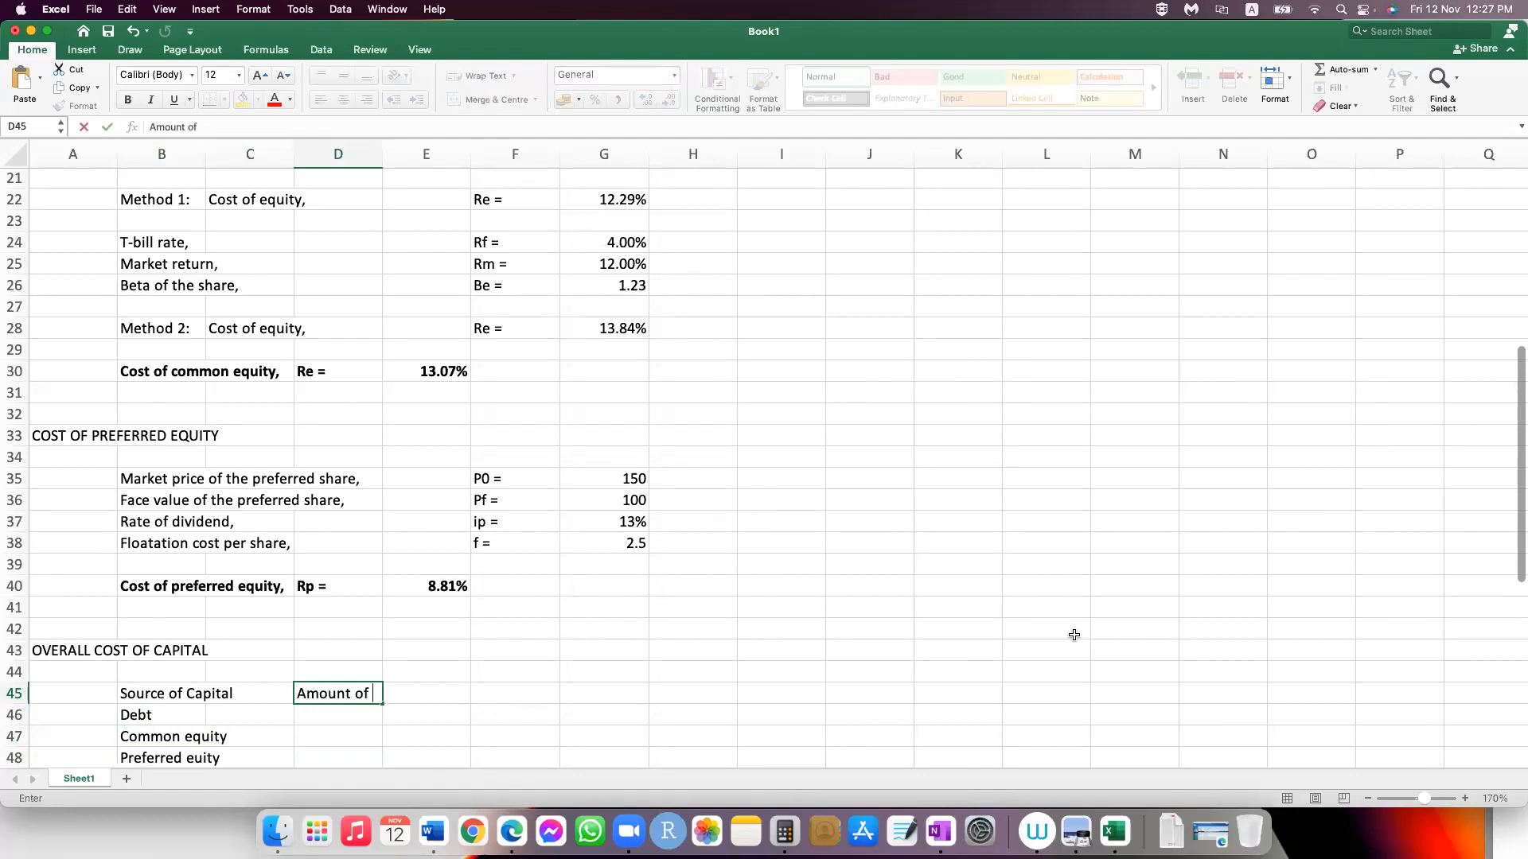
pyautogui.write('capital')
pyautogui.press('Return')
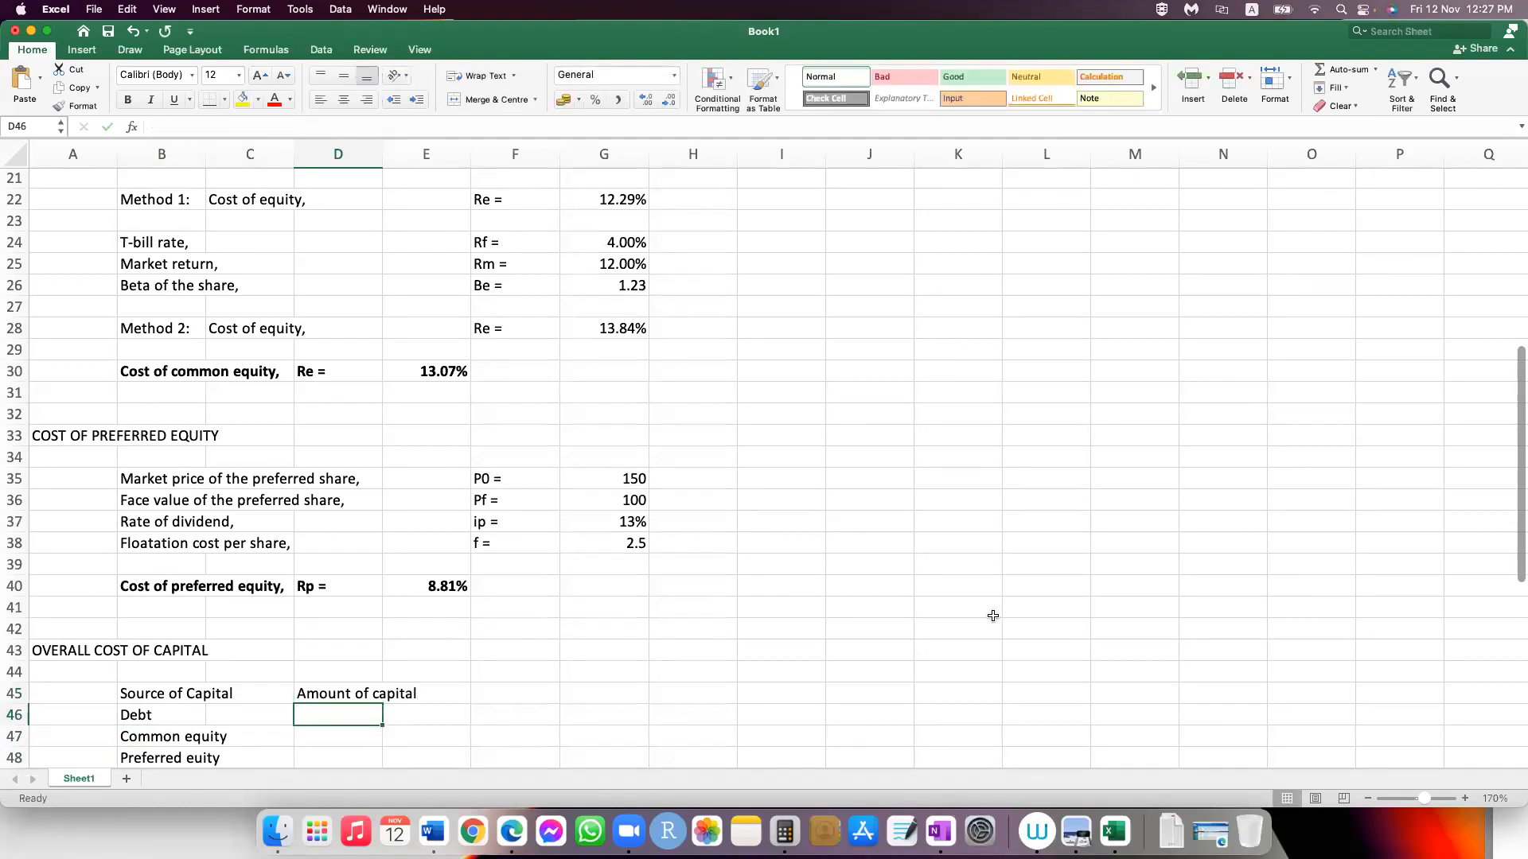
# Step: Enter the capital amounts 100000 for debt, 300000 for common equity and 150000 for preferred equity in D46:D48
pyautogui.scroll(-2, 993, 616)
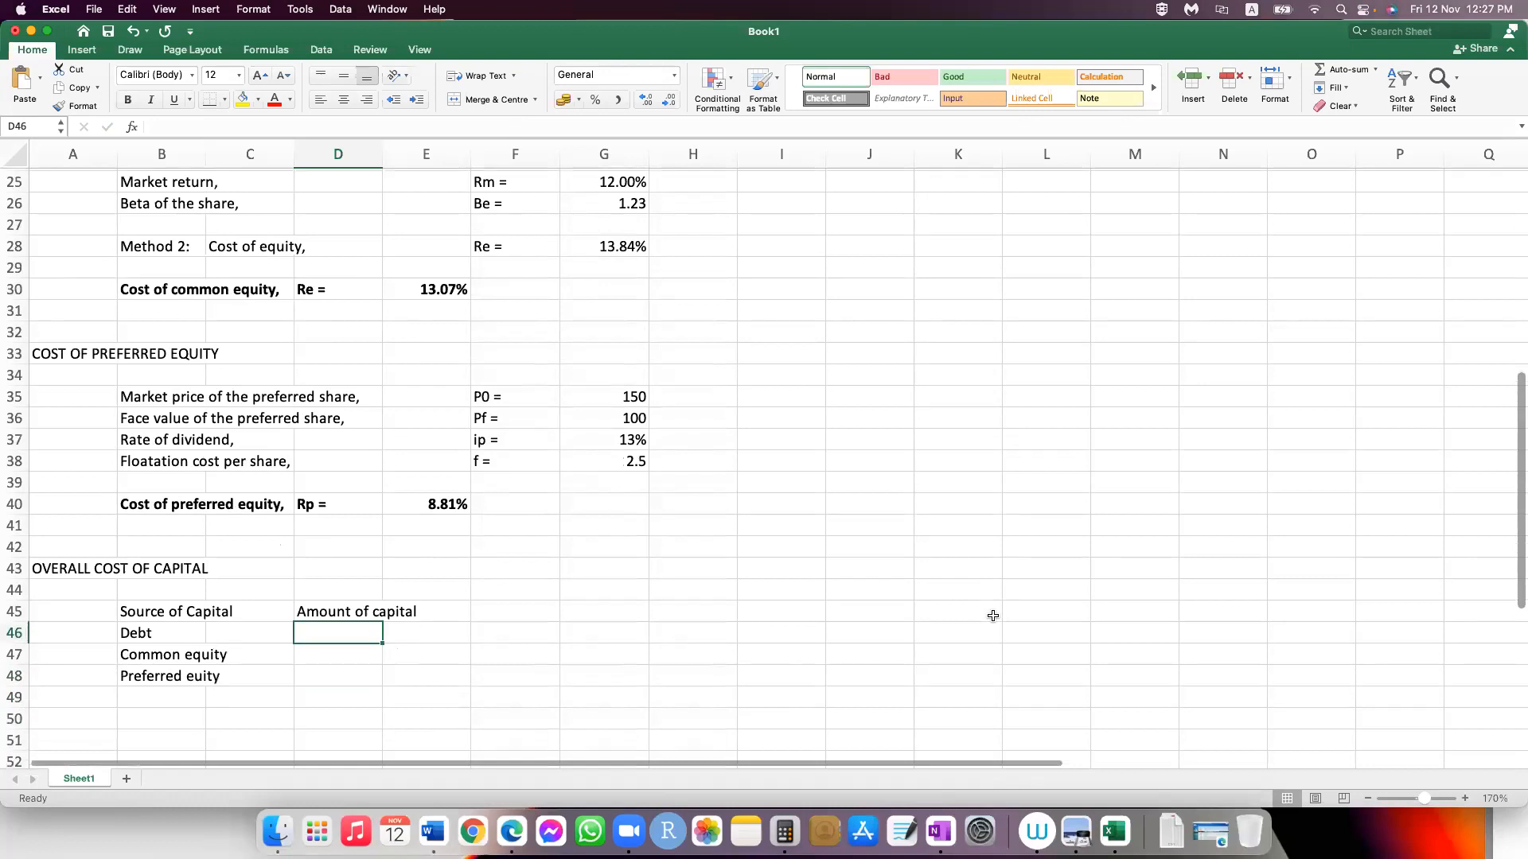
pyautogui.scroll(-3, 993, 616)
pyautogui.write('100000')
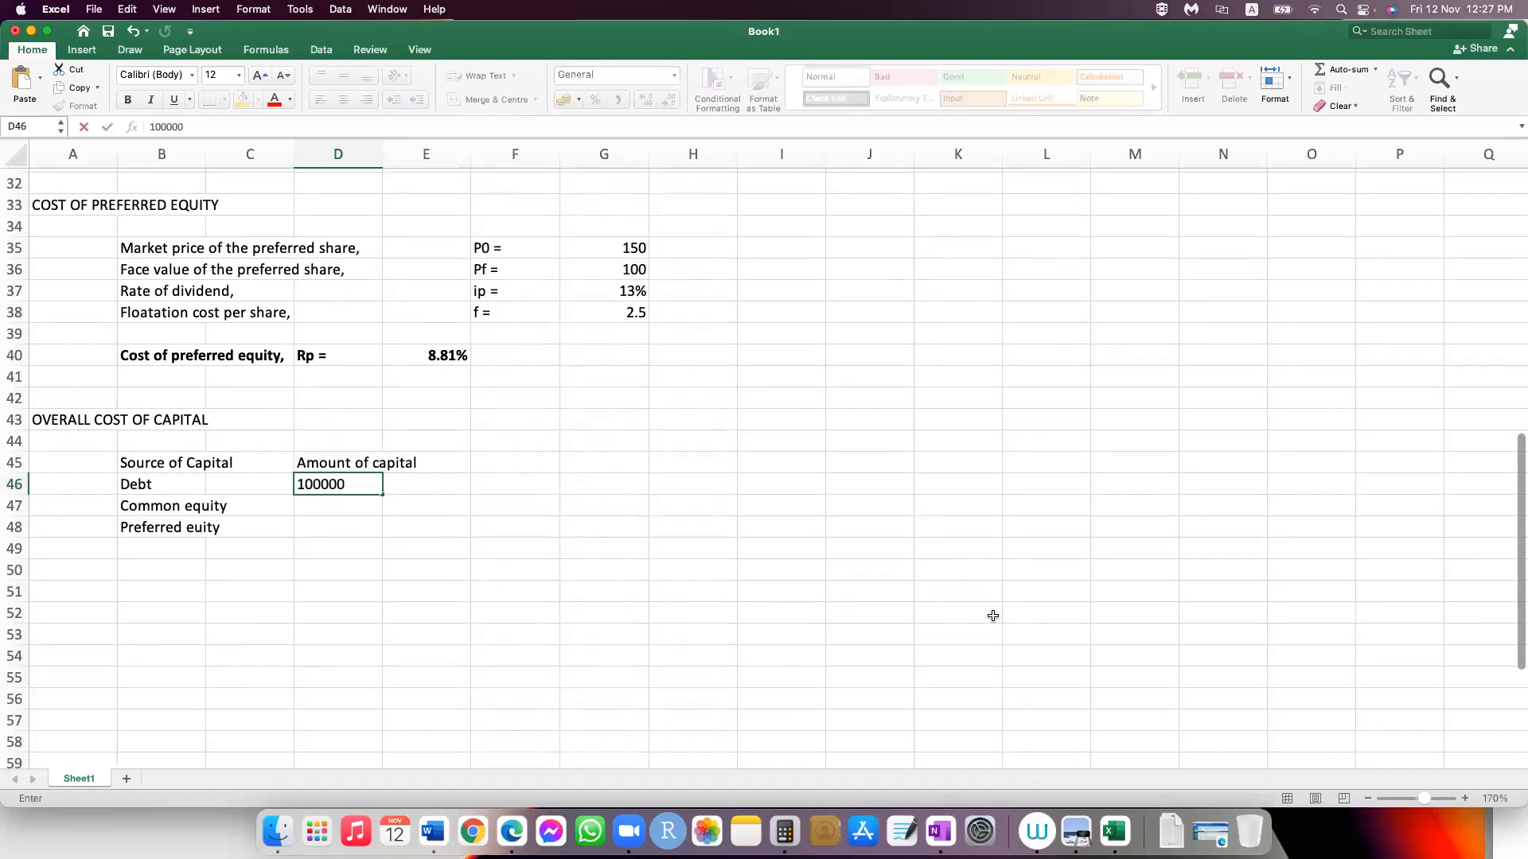
pyautogui.press('Return')
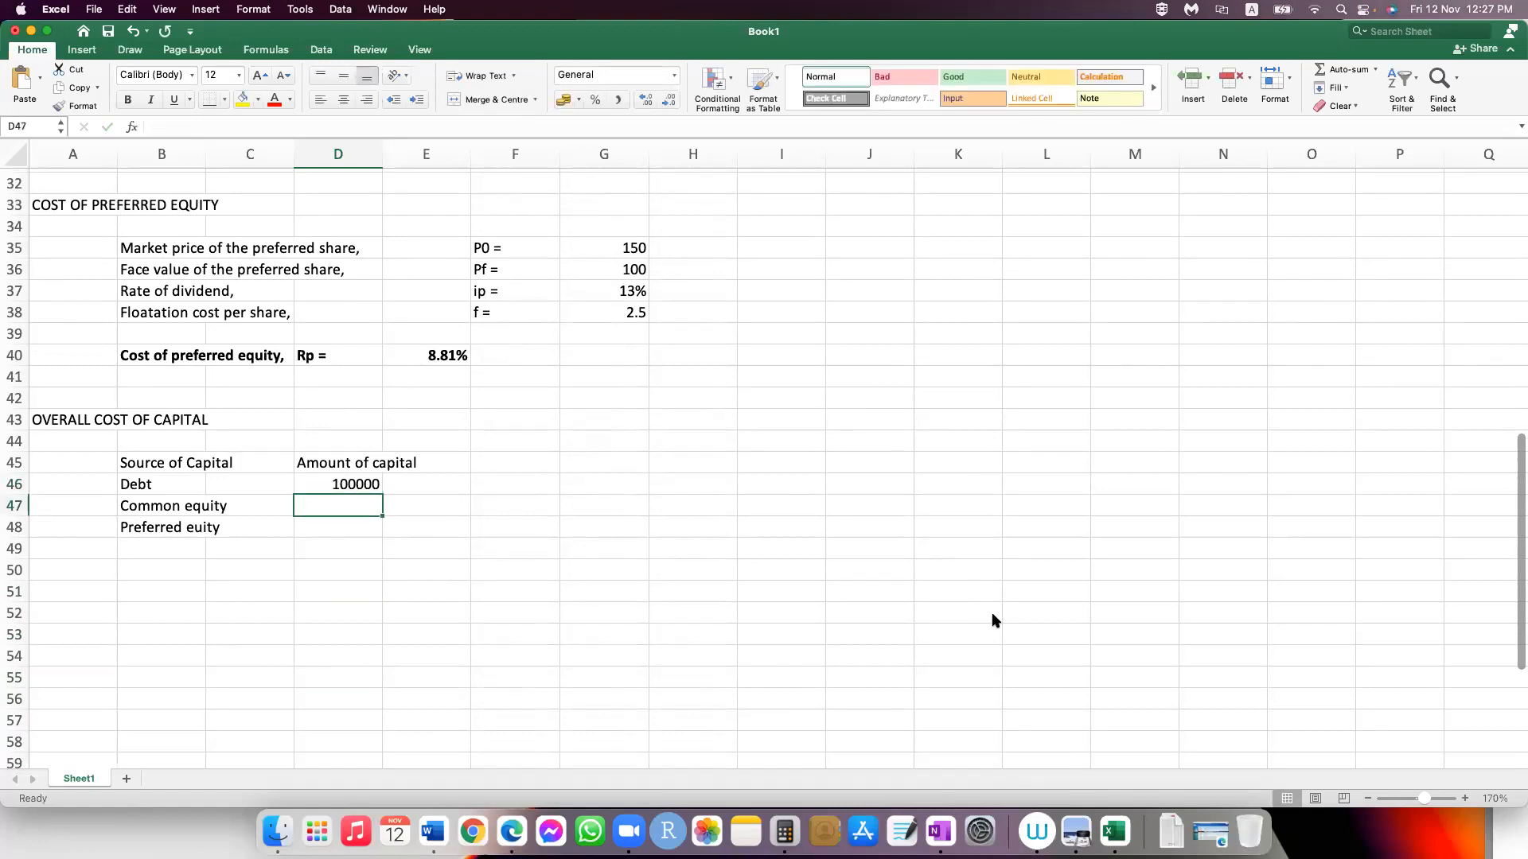
pyautogui.write('300000')
pyautogui.press('Return')
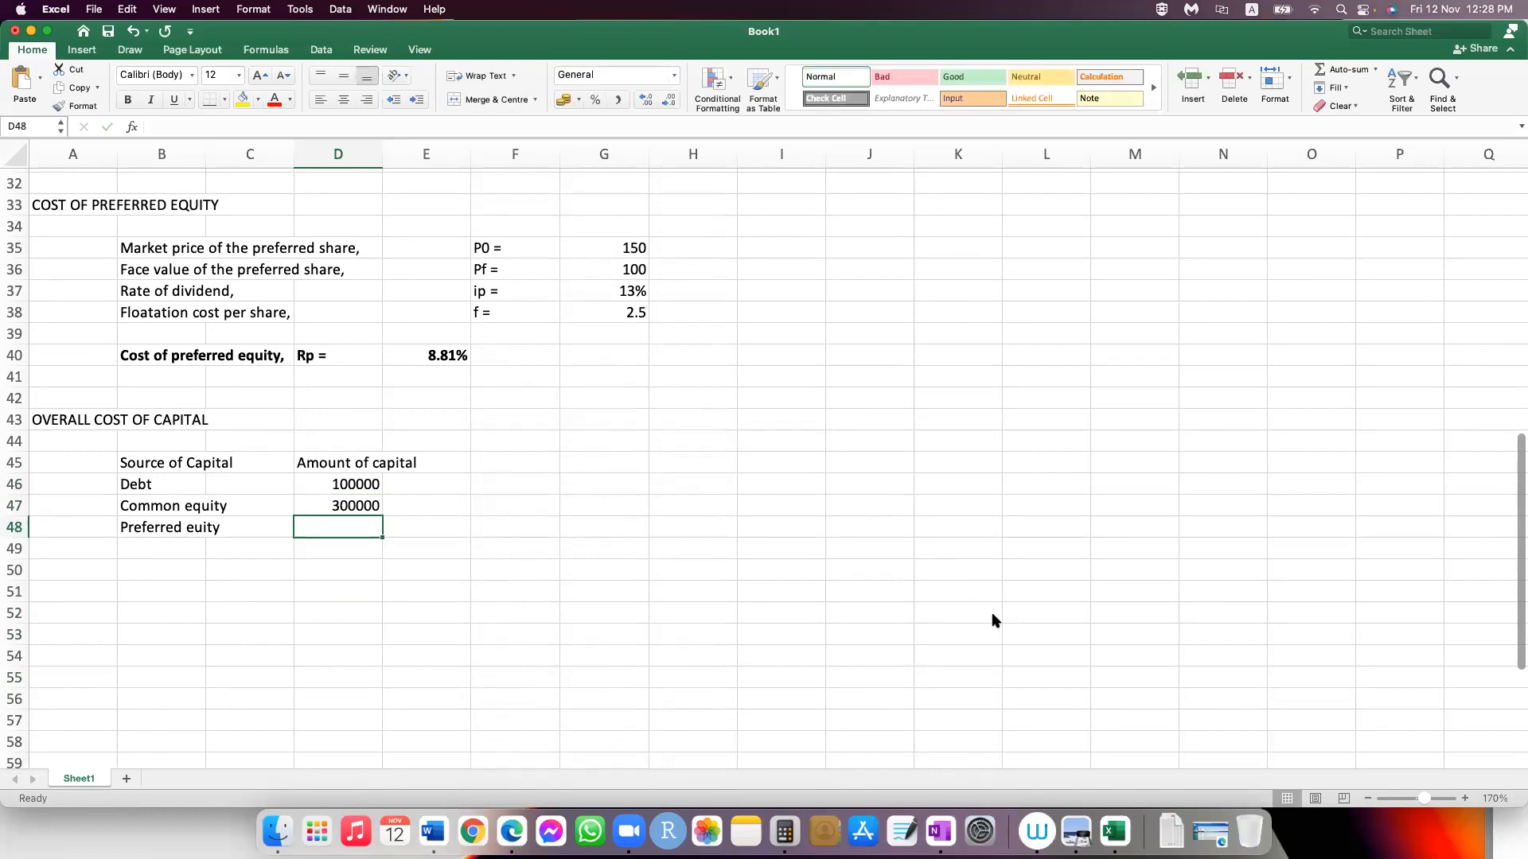
pyautogui.write('150000')
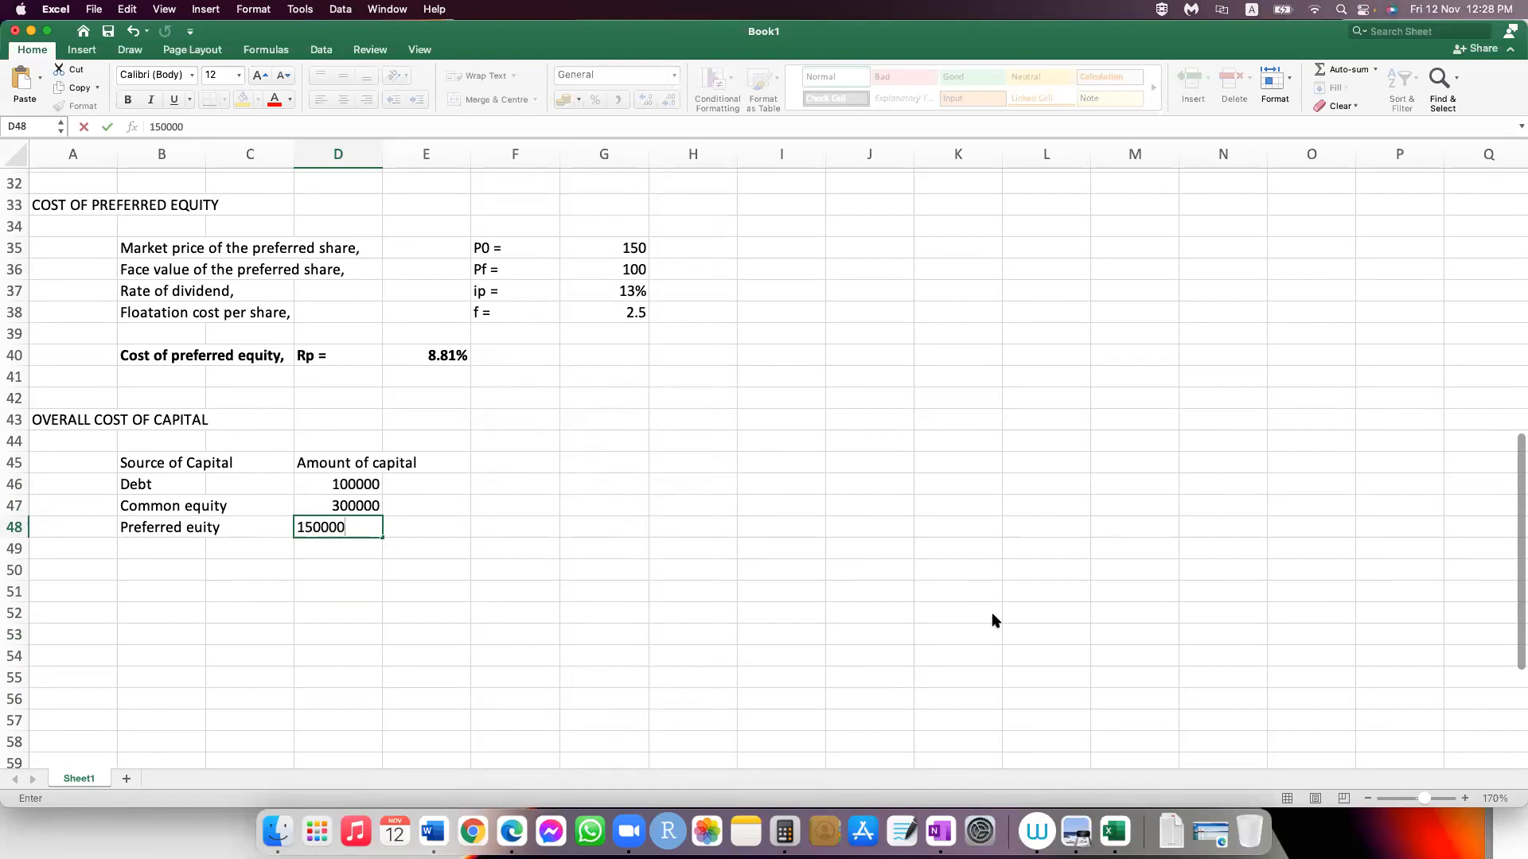
pyautogui.press('Return')
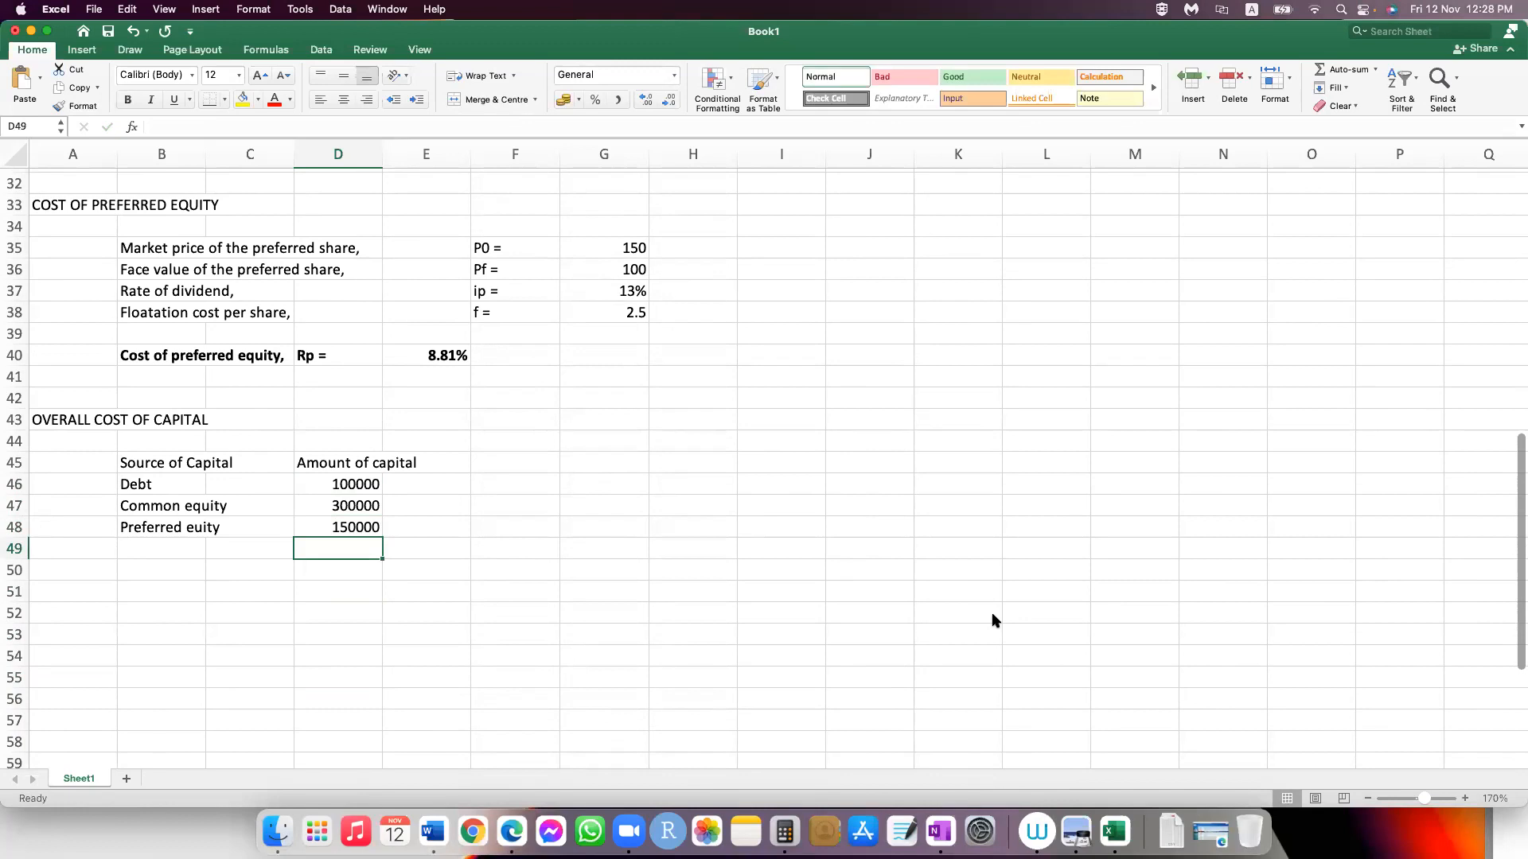
# Step: Enter the total row label "All" in B49, below the preferred equity source
pyautogui.press('Up')
pyautogui.press('Down')
pyautogui.press('Left')
pyautogui.press('Left')
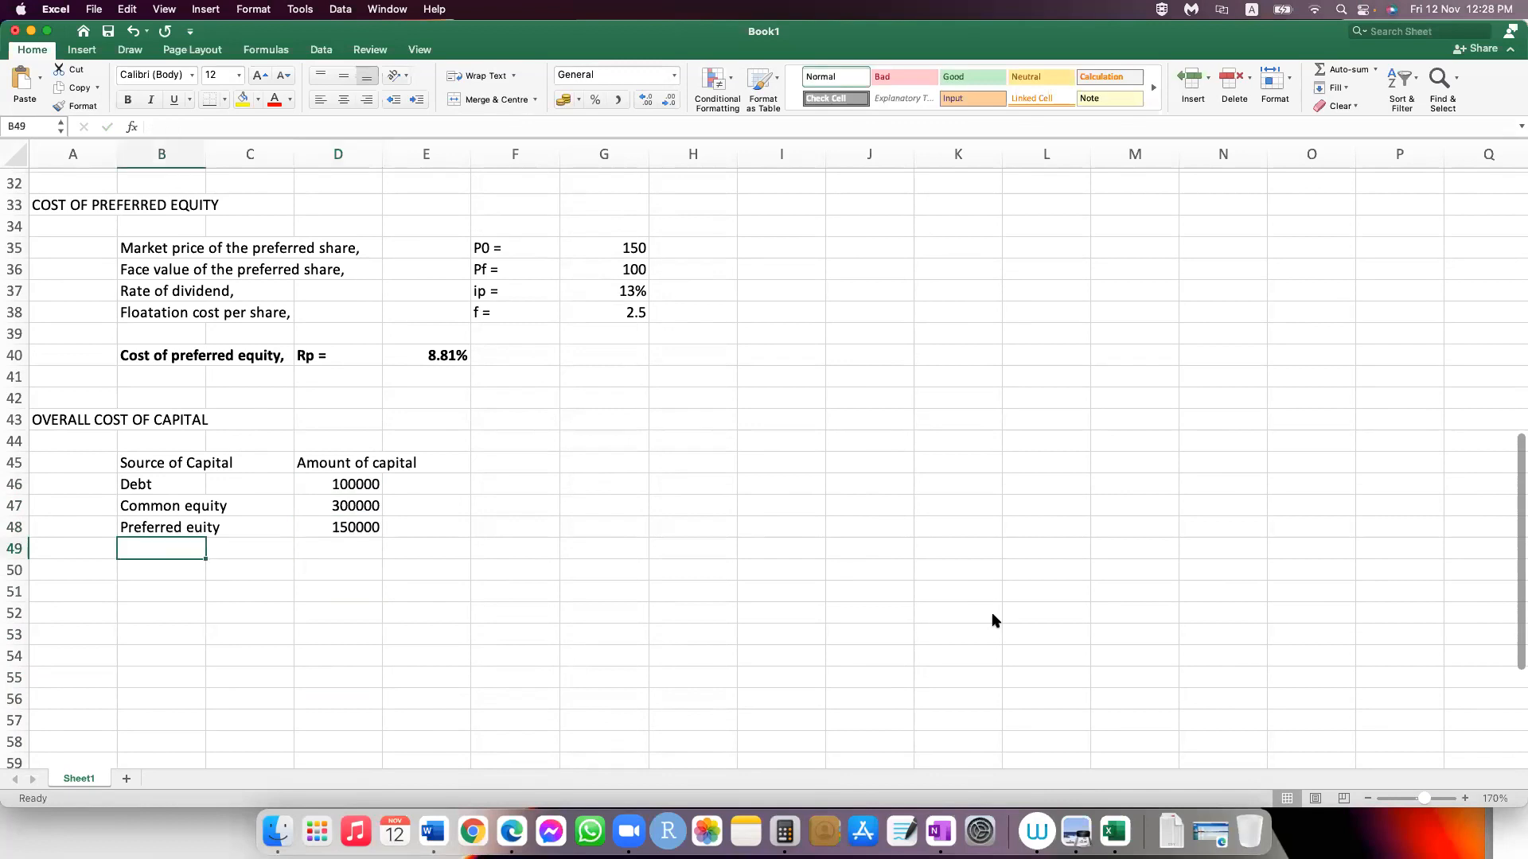
pyautogui.write('T')
pyautogui.press('BackSpace')
pyautogui.write('All')
pyautogui.press('Tab')
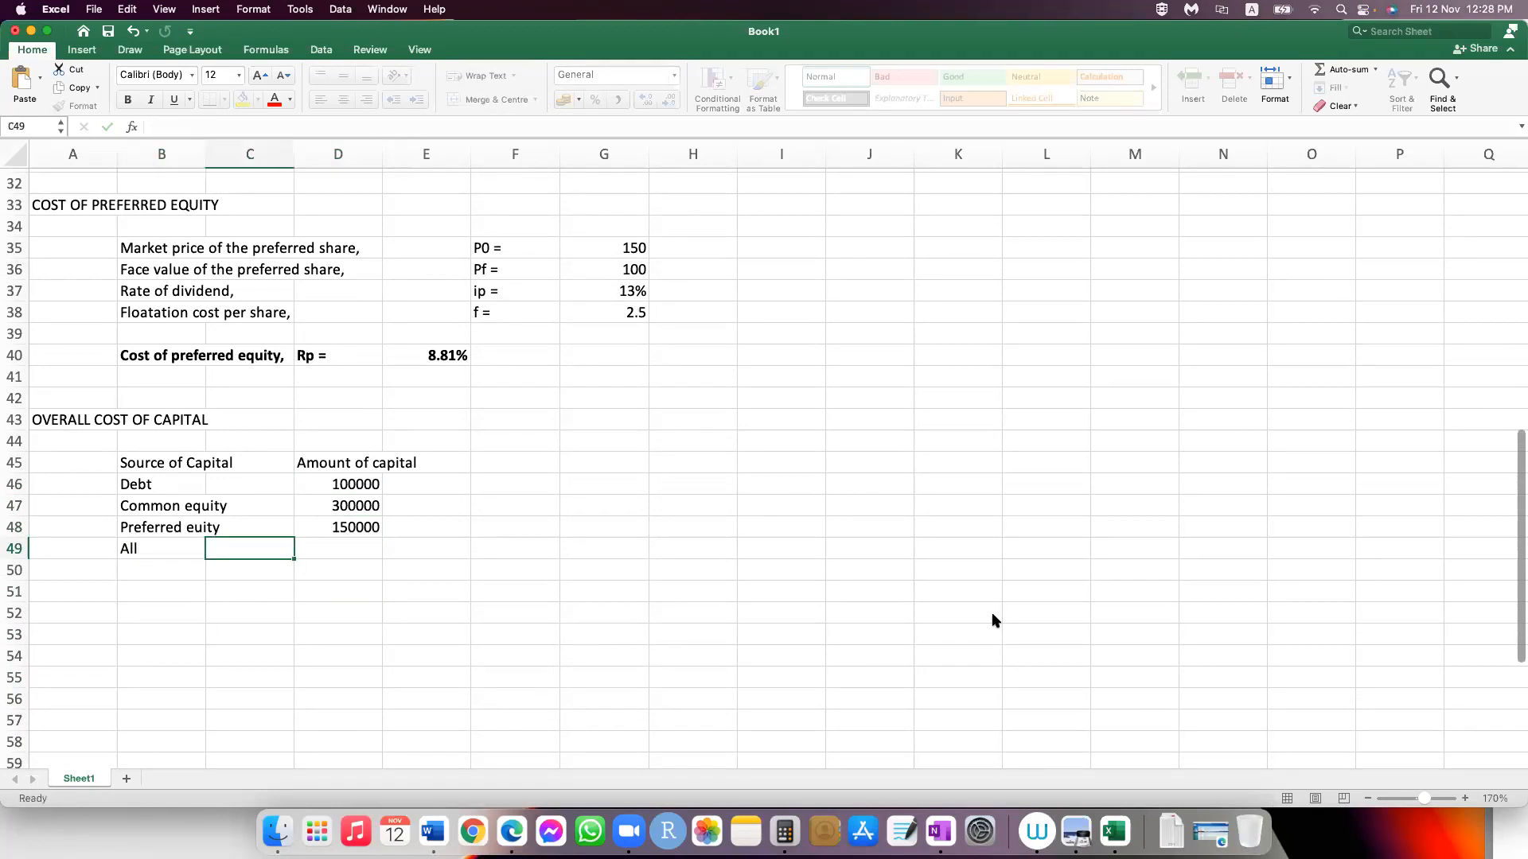
# Step: Total the capital amounts in D49 with a SUM of D46:D48
pyautogui.press('Tab')
pyautogui.write('=s')
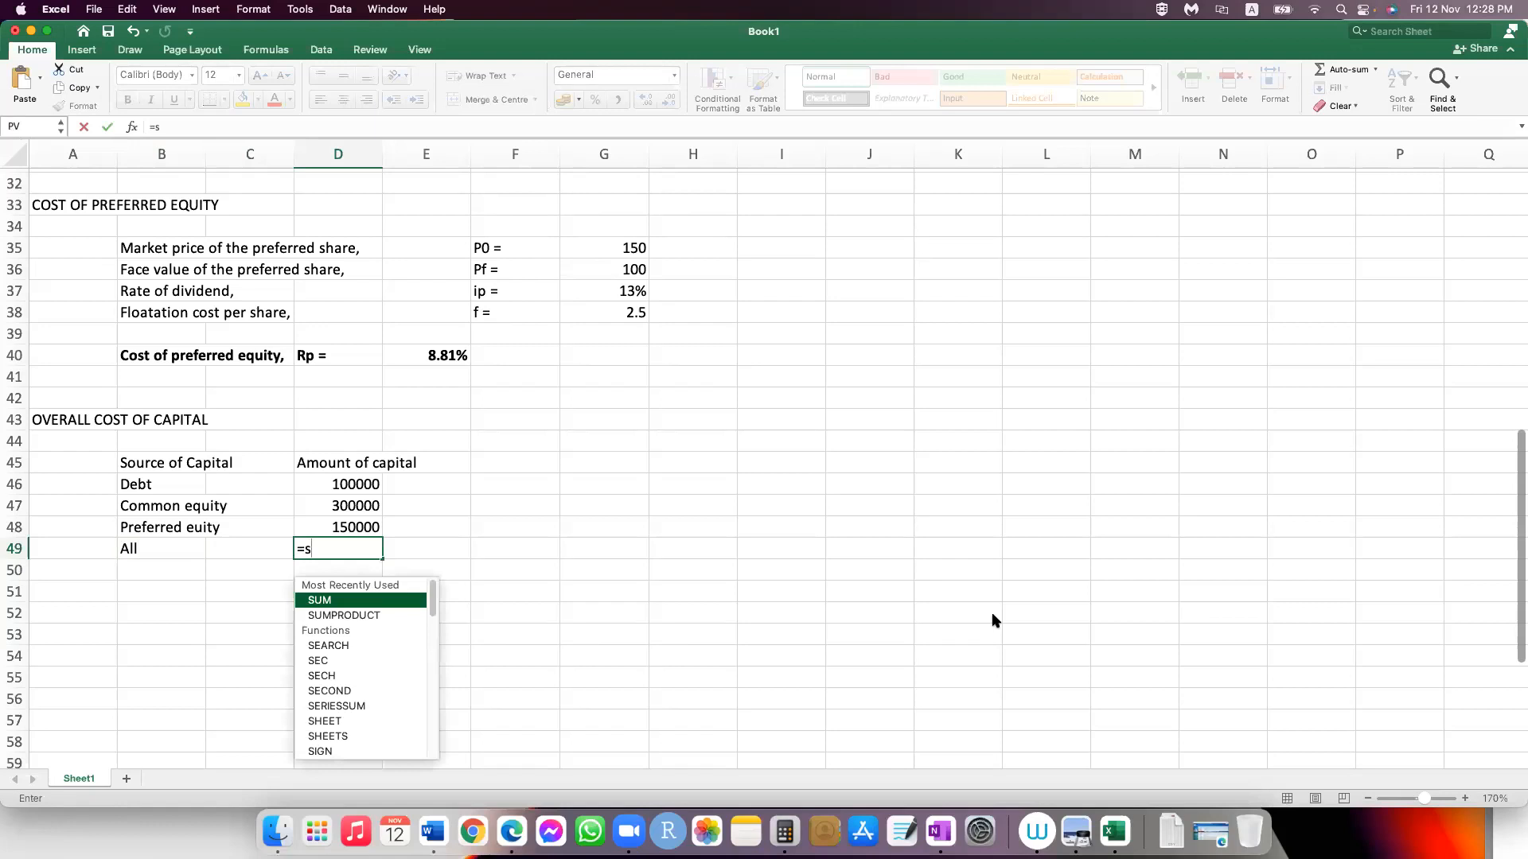
pyautogui.write('um(')
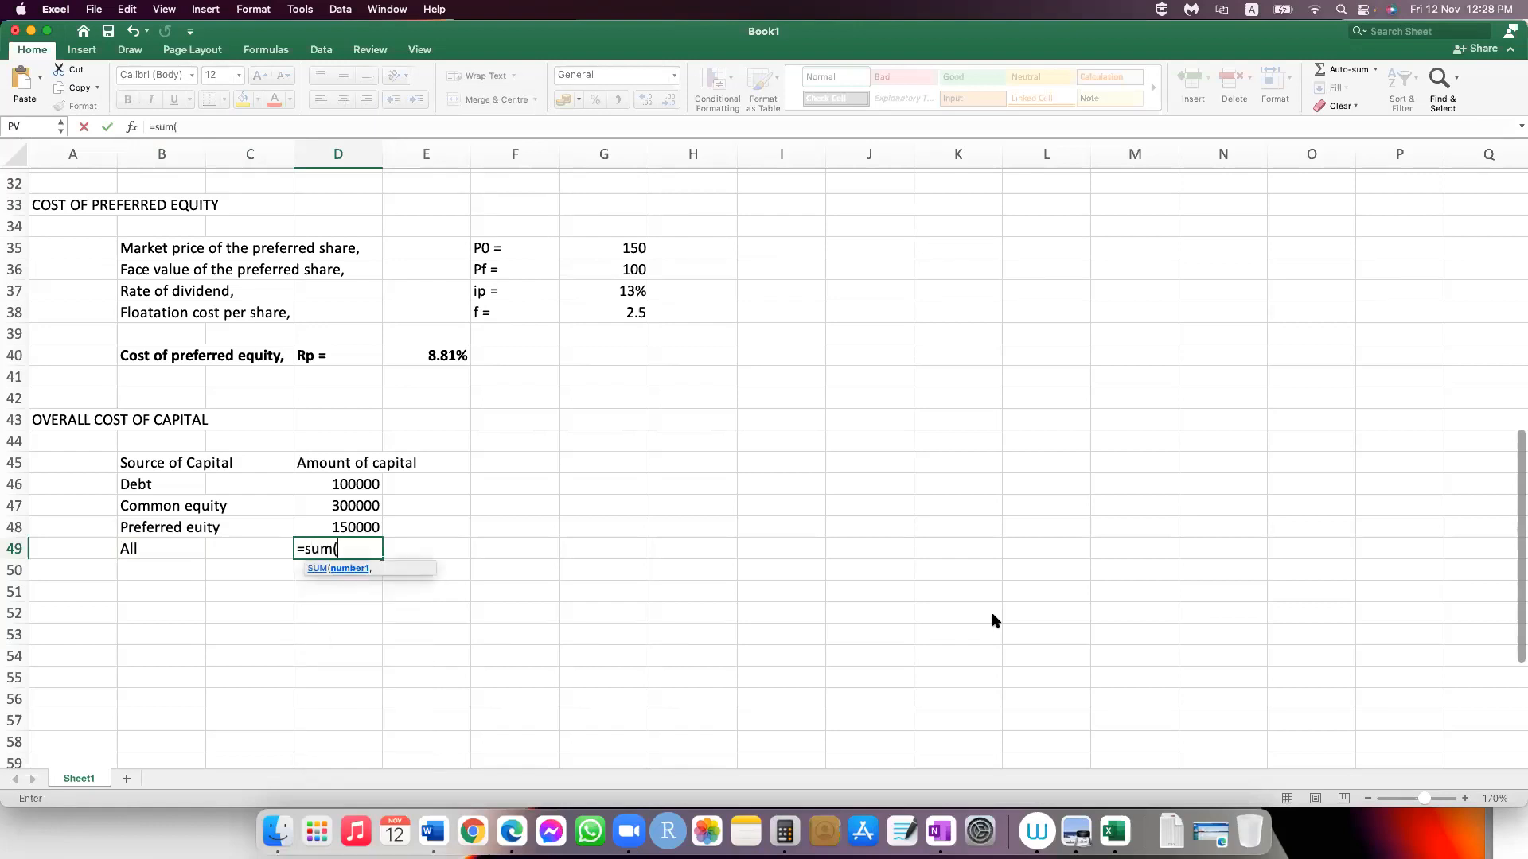
pyautogui.click(374, 494)
pyautogui.hotkey('shift', 'Down')
pyautogui.hotkey('shift', 'Down')
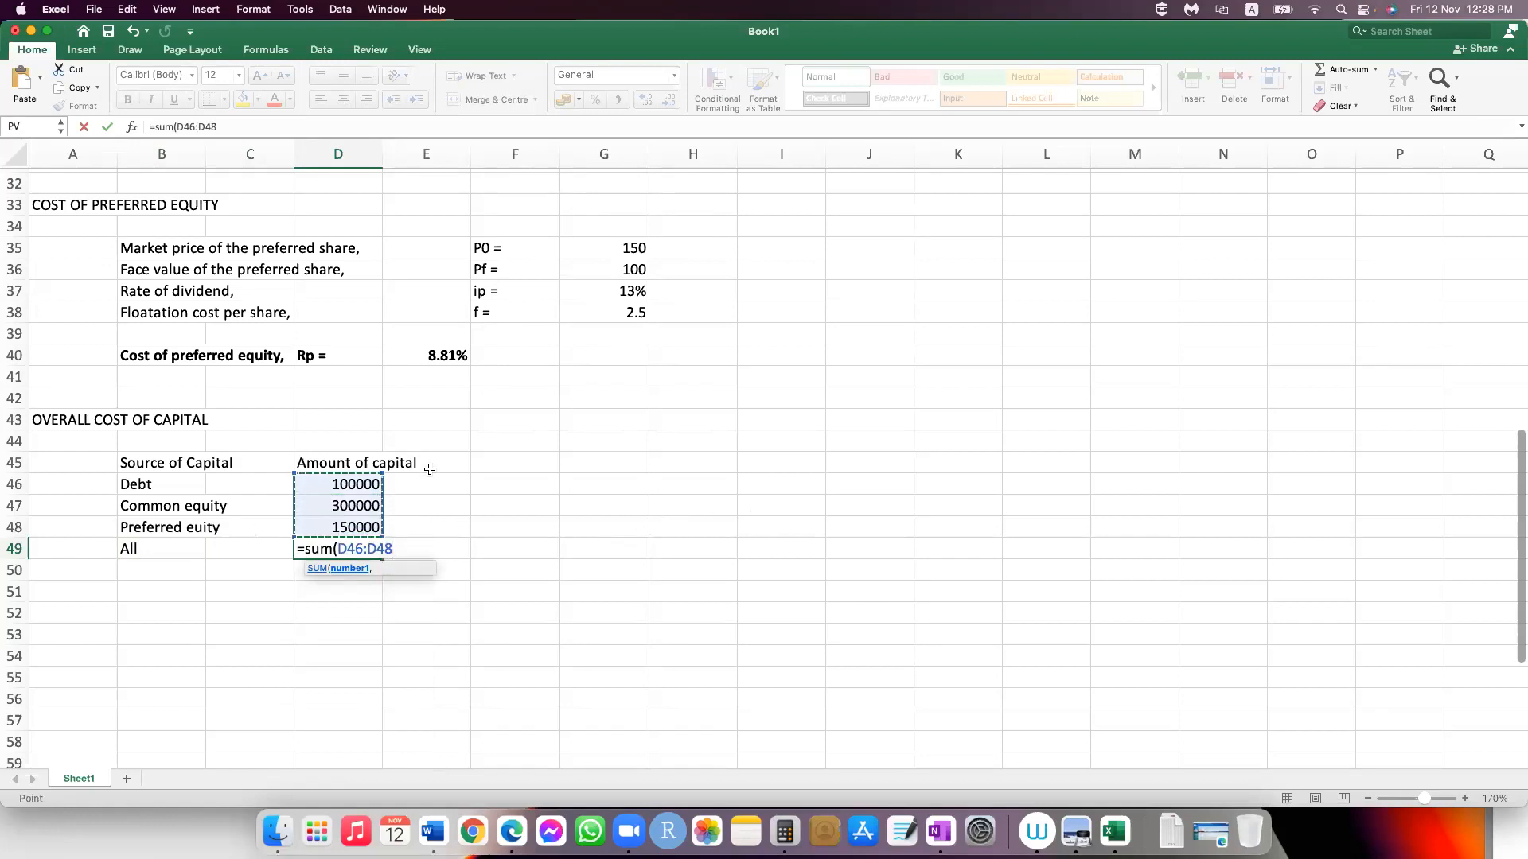
pyautogui.write(')')
pyautogui.press('Return')
# Step: Enter the column heading "Weight of Capital Source" in F45
pyautogui.press('Up')
pyautogui.press('Up')
pyautogui.press('Up')
pyautogui.press('Up')
pyautogui.press('Up')
pyautogui.press('Right')
pyautogui.press('Right')
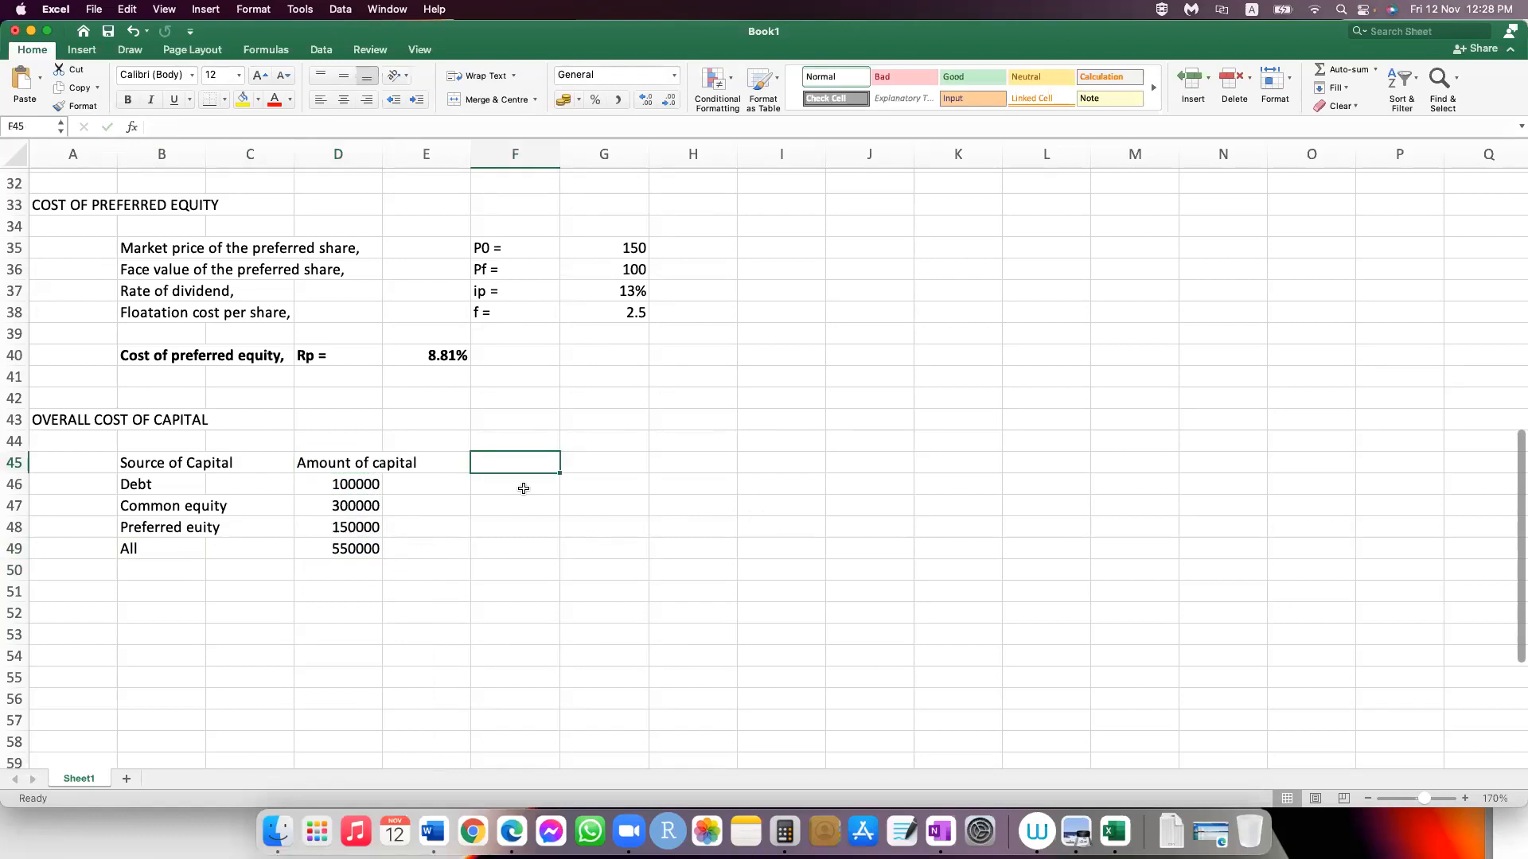
pyautogui.write('Wei')
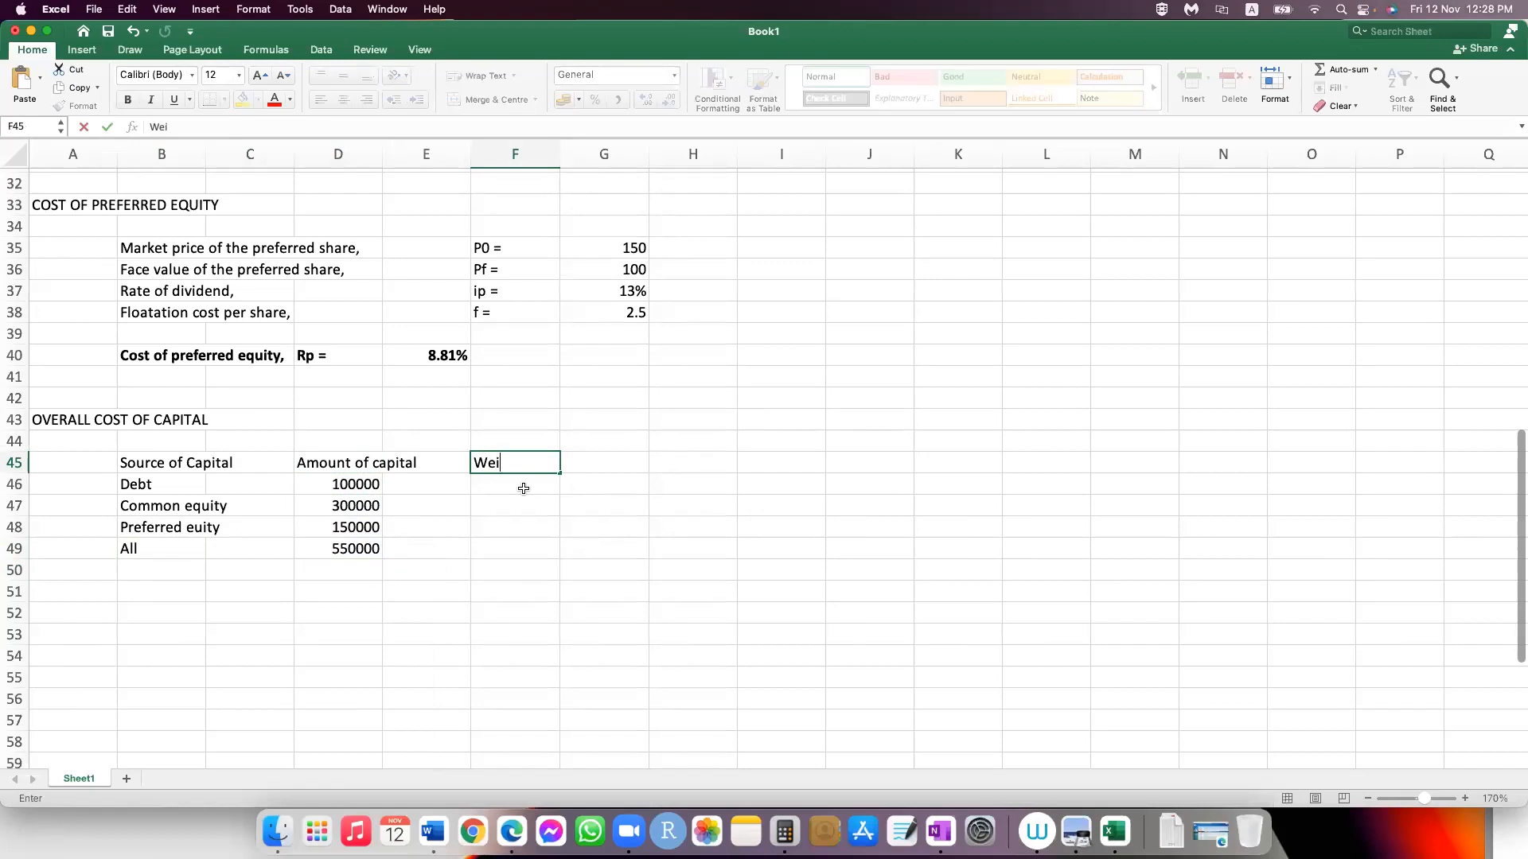
pyautogui.write('ght of Capital source')
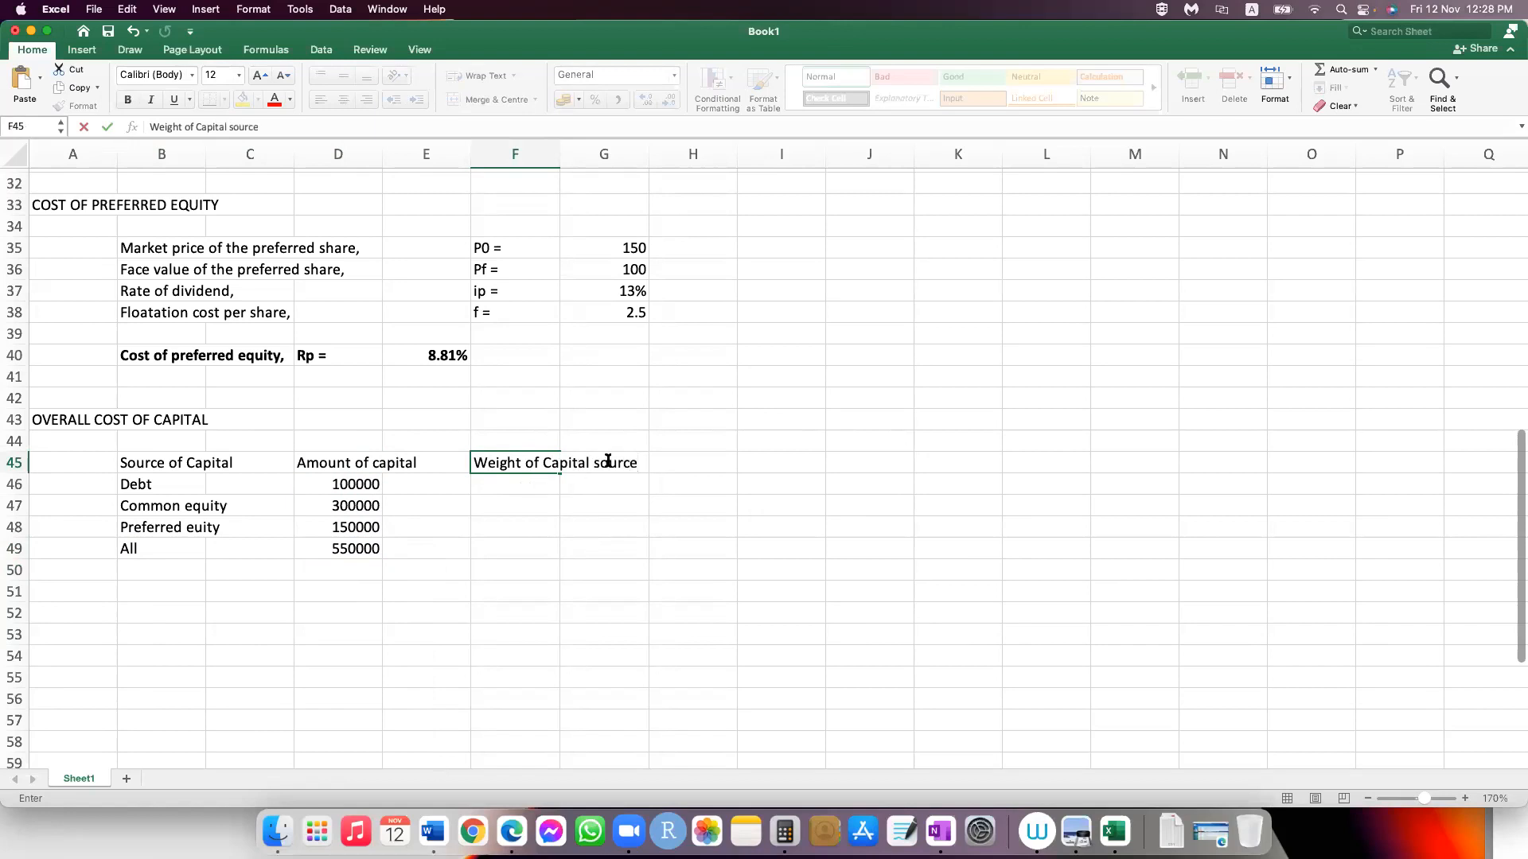
pyautogui.write('S')
pyautogui.press('Return')
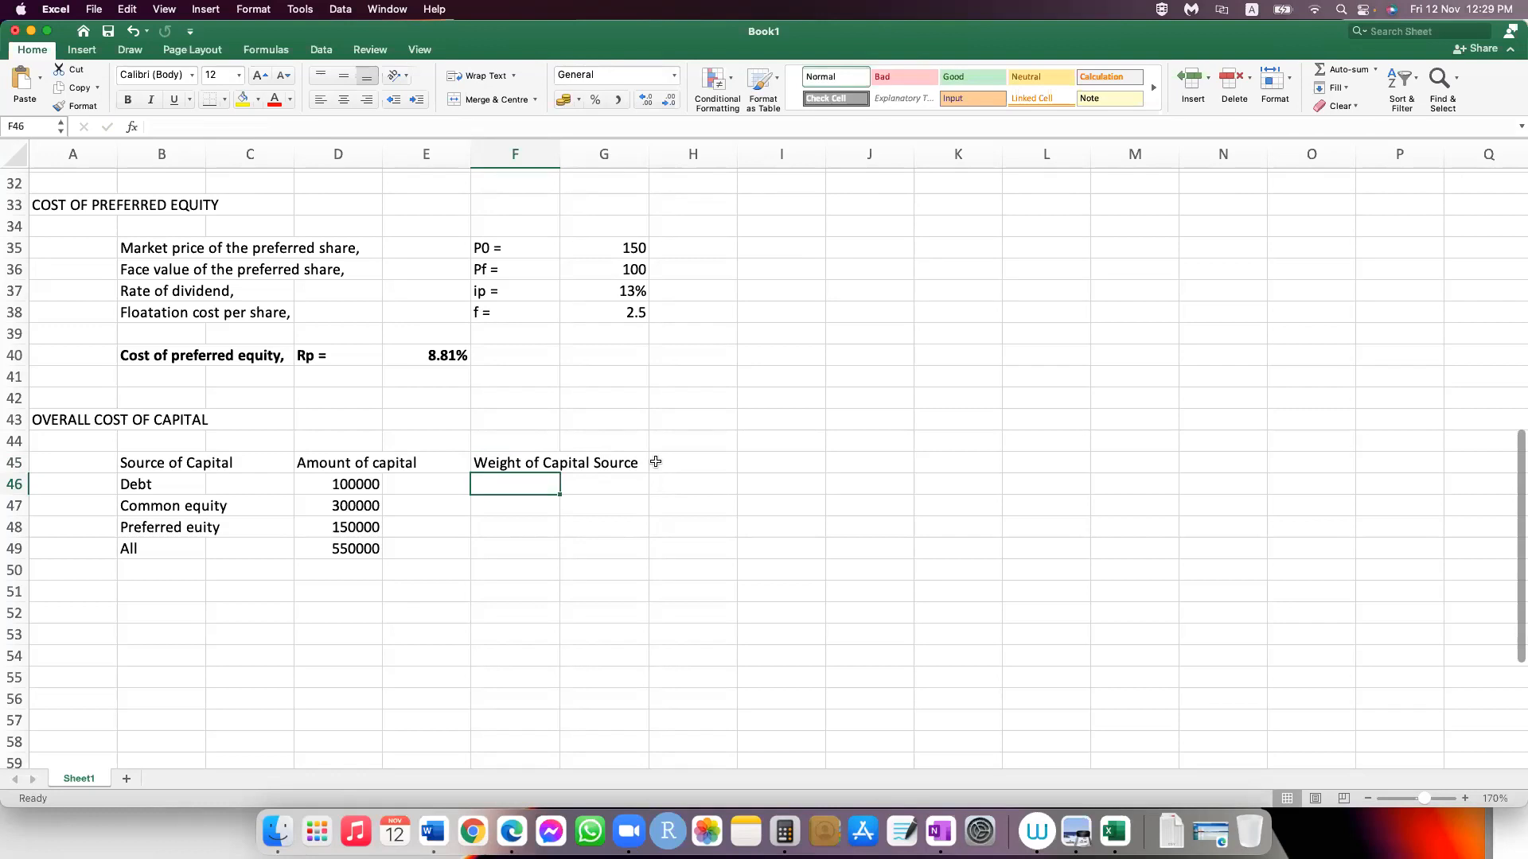
# Step: Calculate the debt weight in F46 with =D46/$D$49, shown as a percentage with two decimals
pyautogui.write('=')
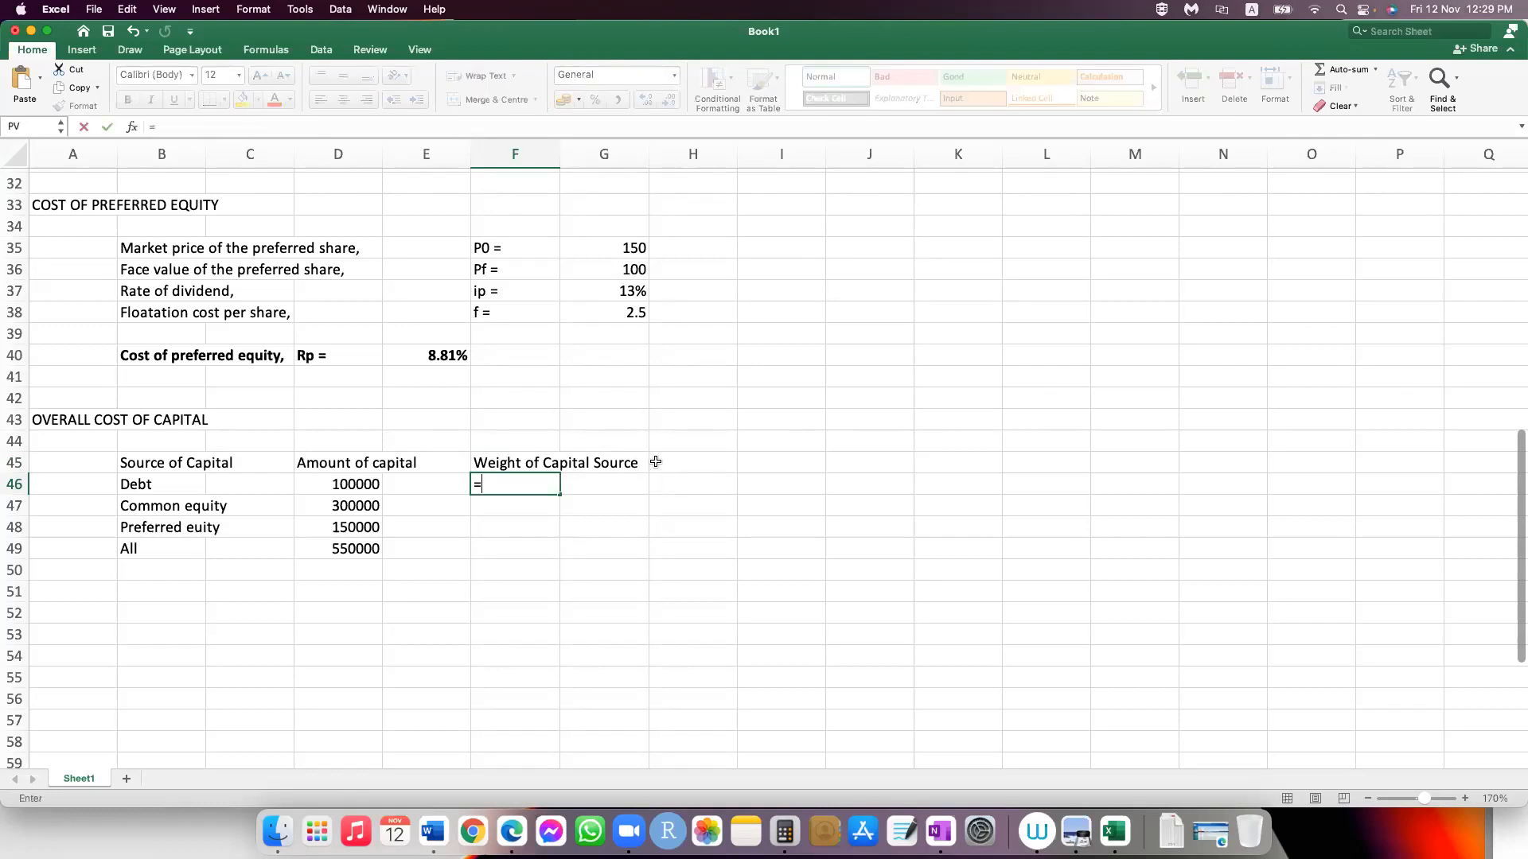
pyautogui.click(354, 484)
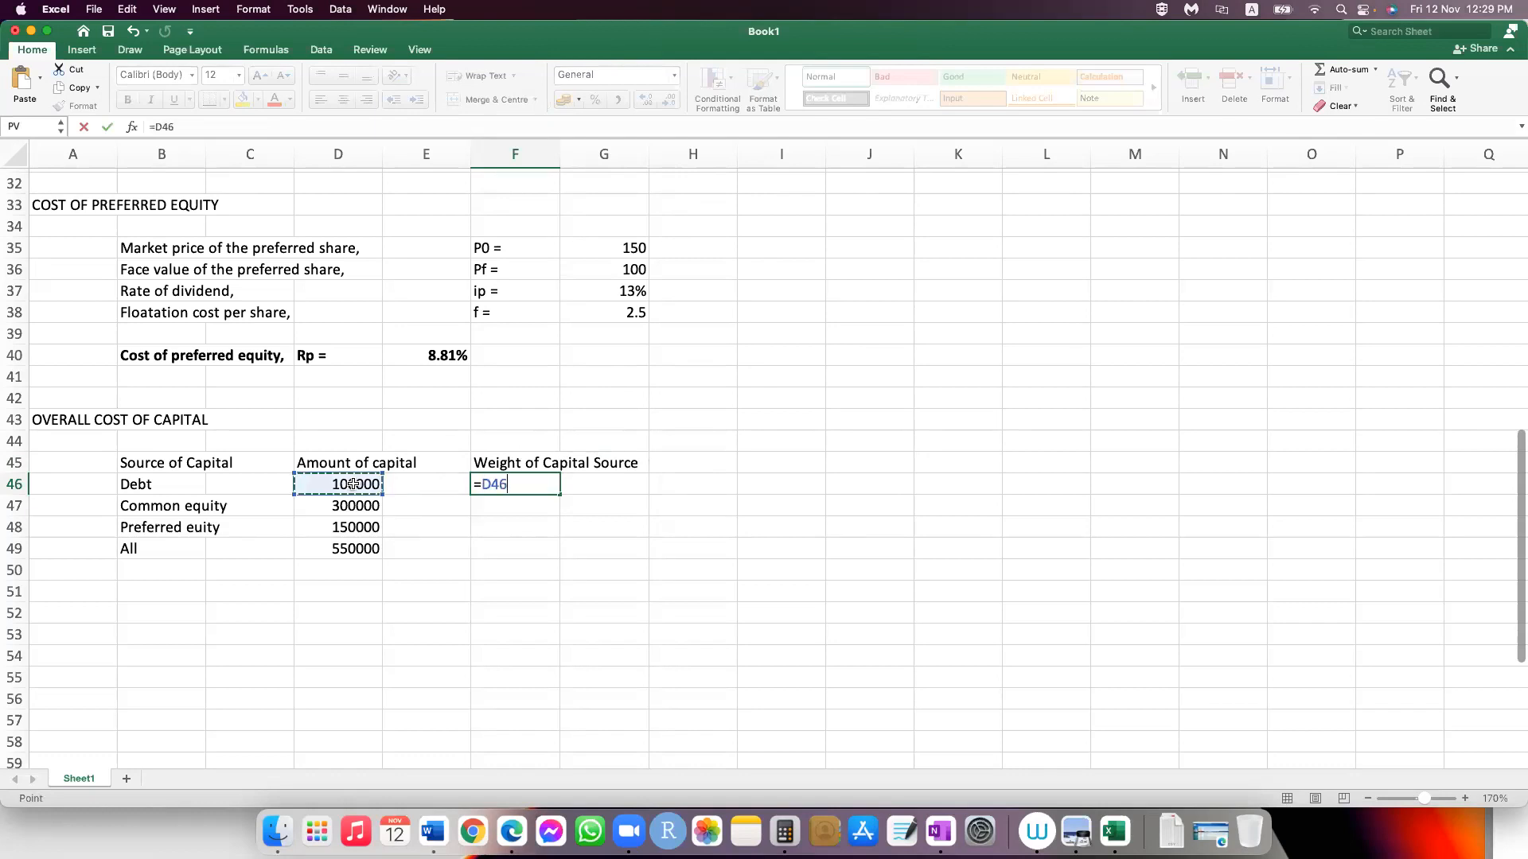
pyautogui.write('/')
pyautogui.click(361, 551)
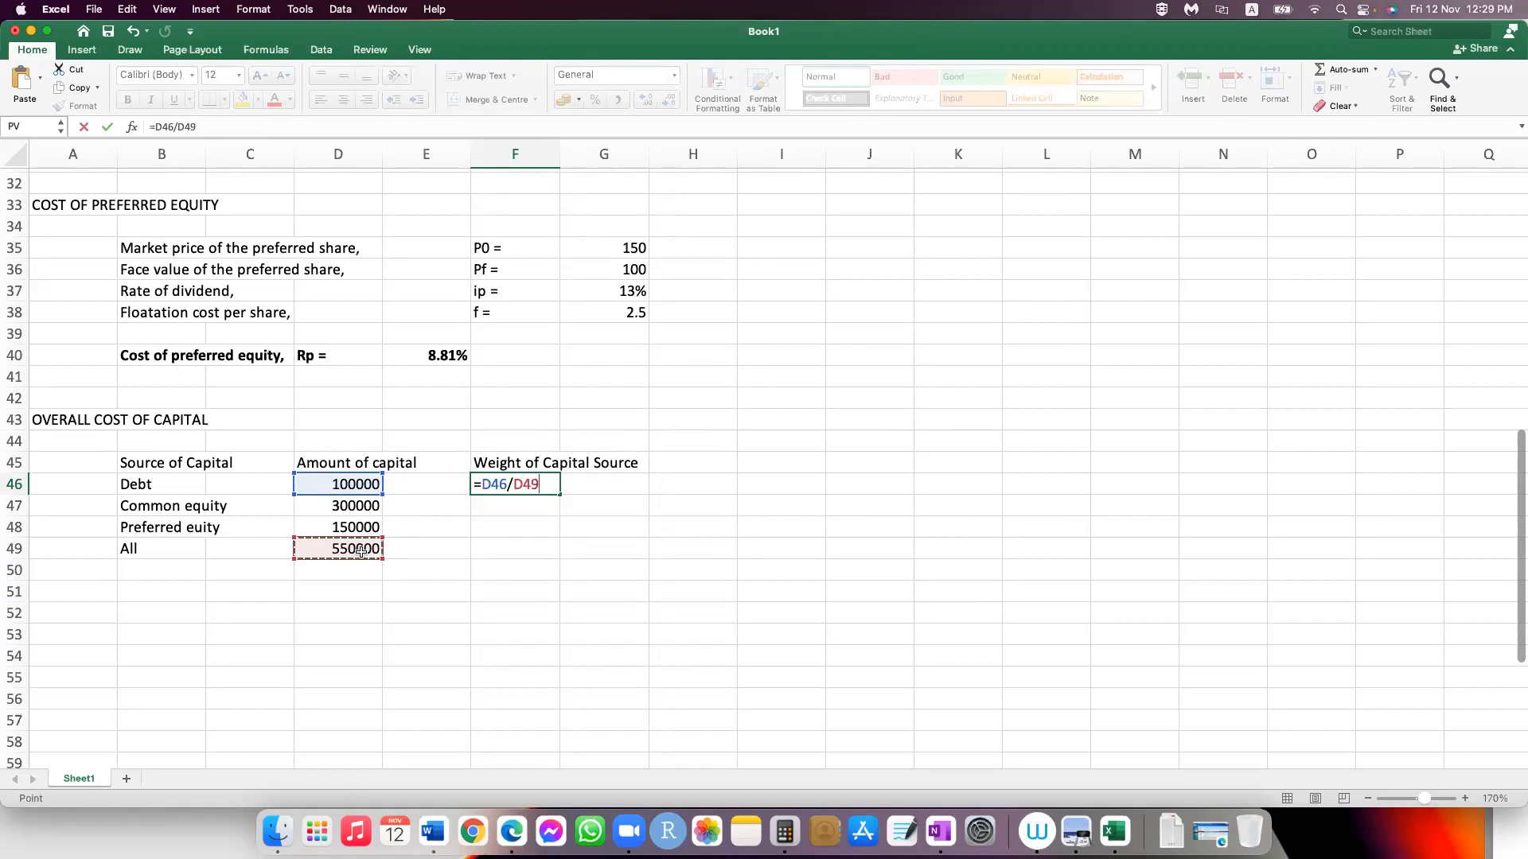
pyautogui.click(536, 480)
pyautogui.write('$D$')
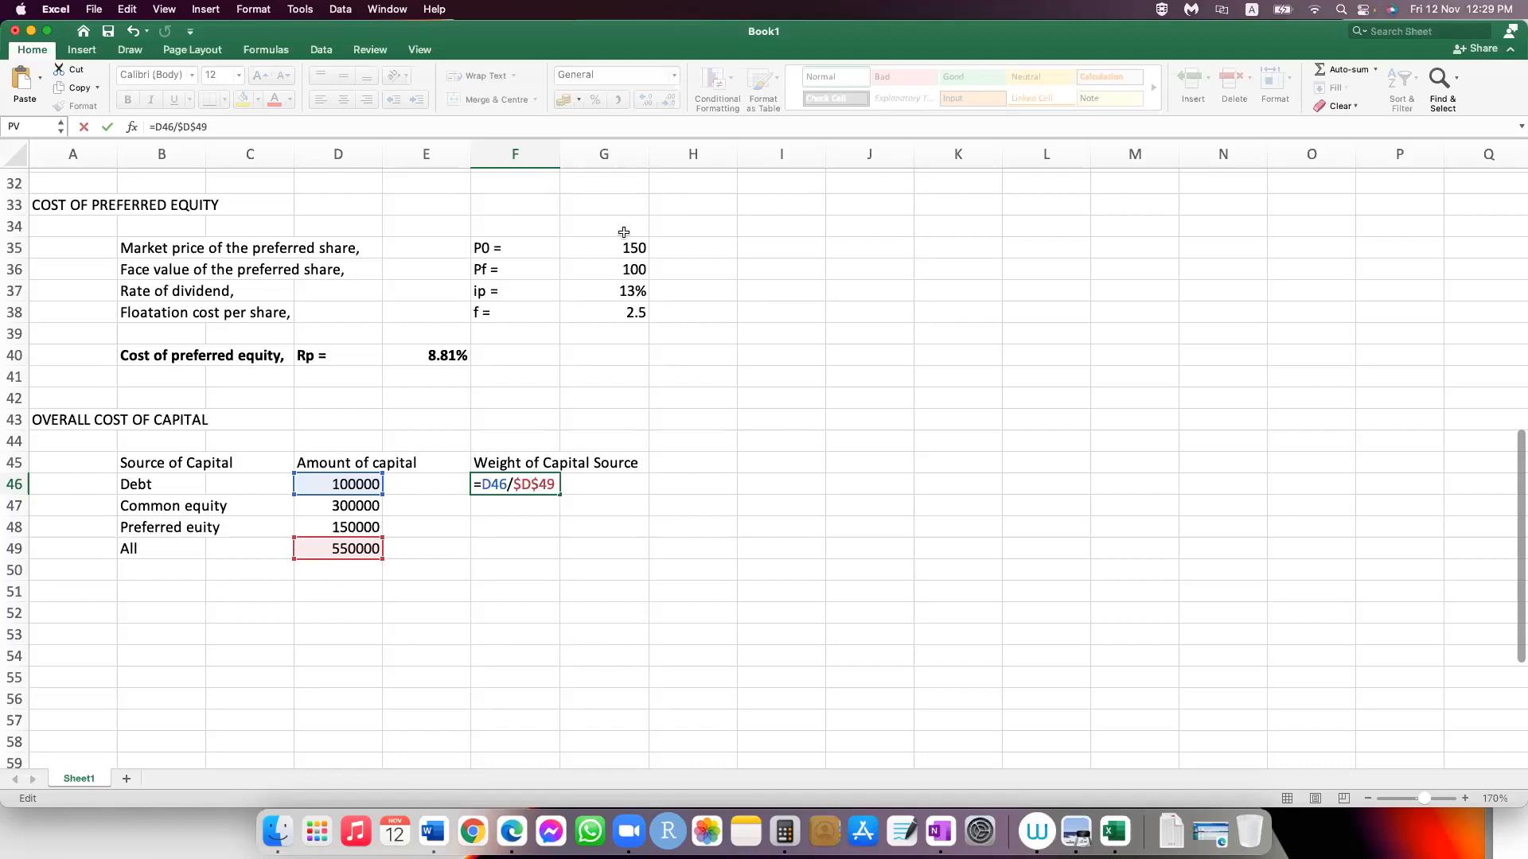
pyautogui.hotkey('ctrl', 'Return')
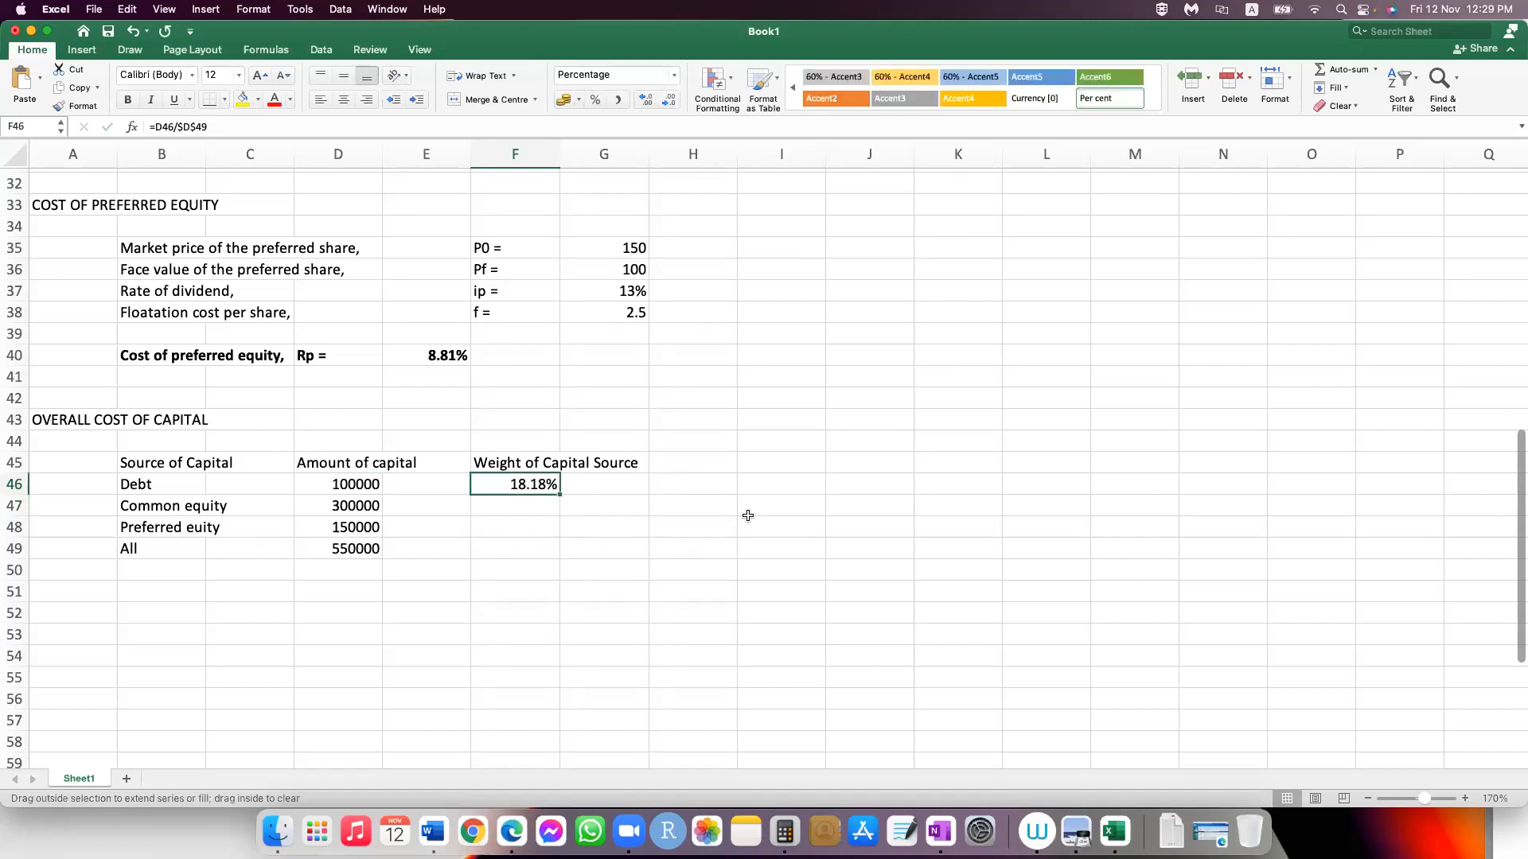
# Step: Fill the weight formula from F46 down to F49 and check the resulting weights
pyautogui.moveTo(560, 494); pyautogui.dragTo(560, 550)
pyautogui.click(583, 629)
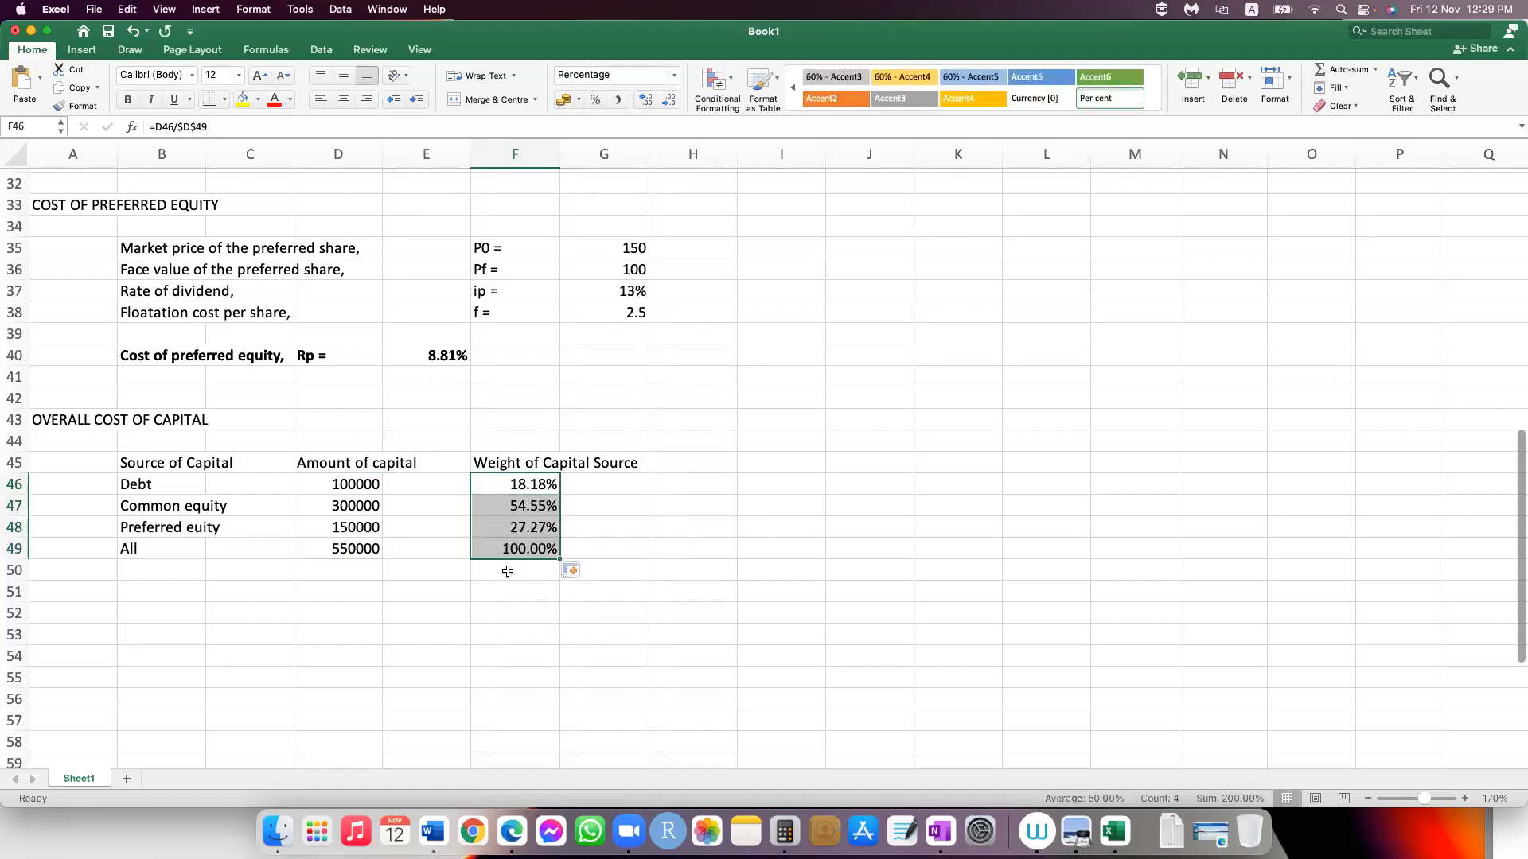
pyautogui.click(541, 547)
pyautogui.press('Up')
pyautogui.press('Up')
pyautogui.press('Up')
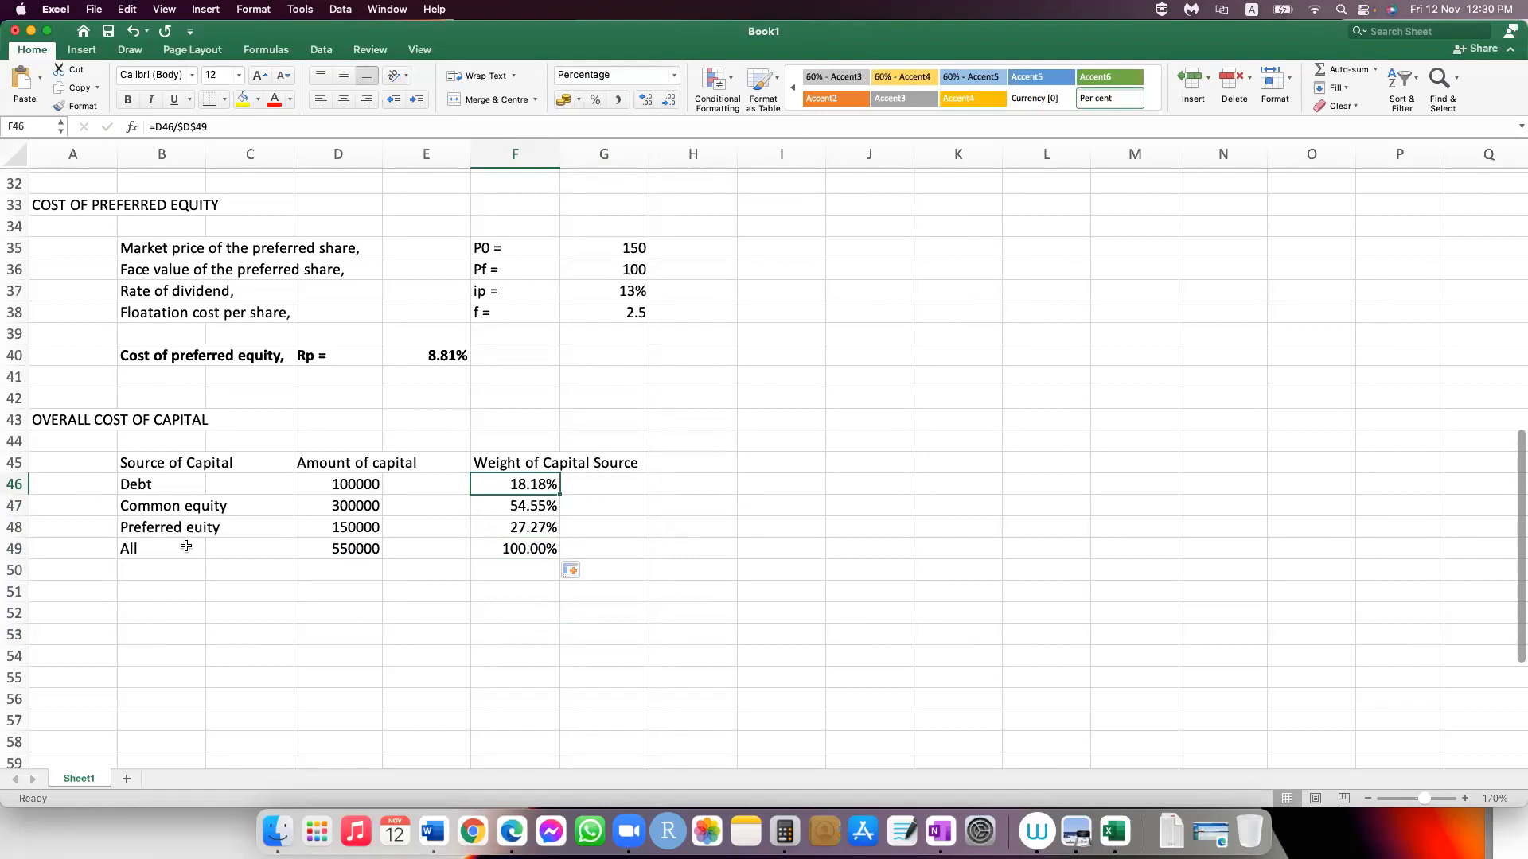
# Step: Select H45 beside the weight heading and review the calculated costs of debt, common equity and preferred equity in the sections above
pyautogui.moveTo(199, 465); pyautogui.dragTo(370, 464)
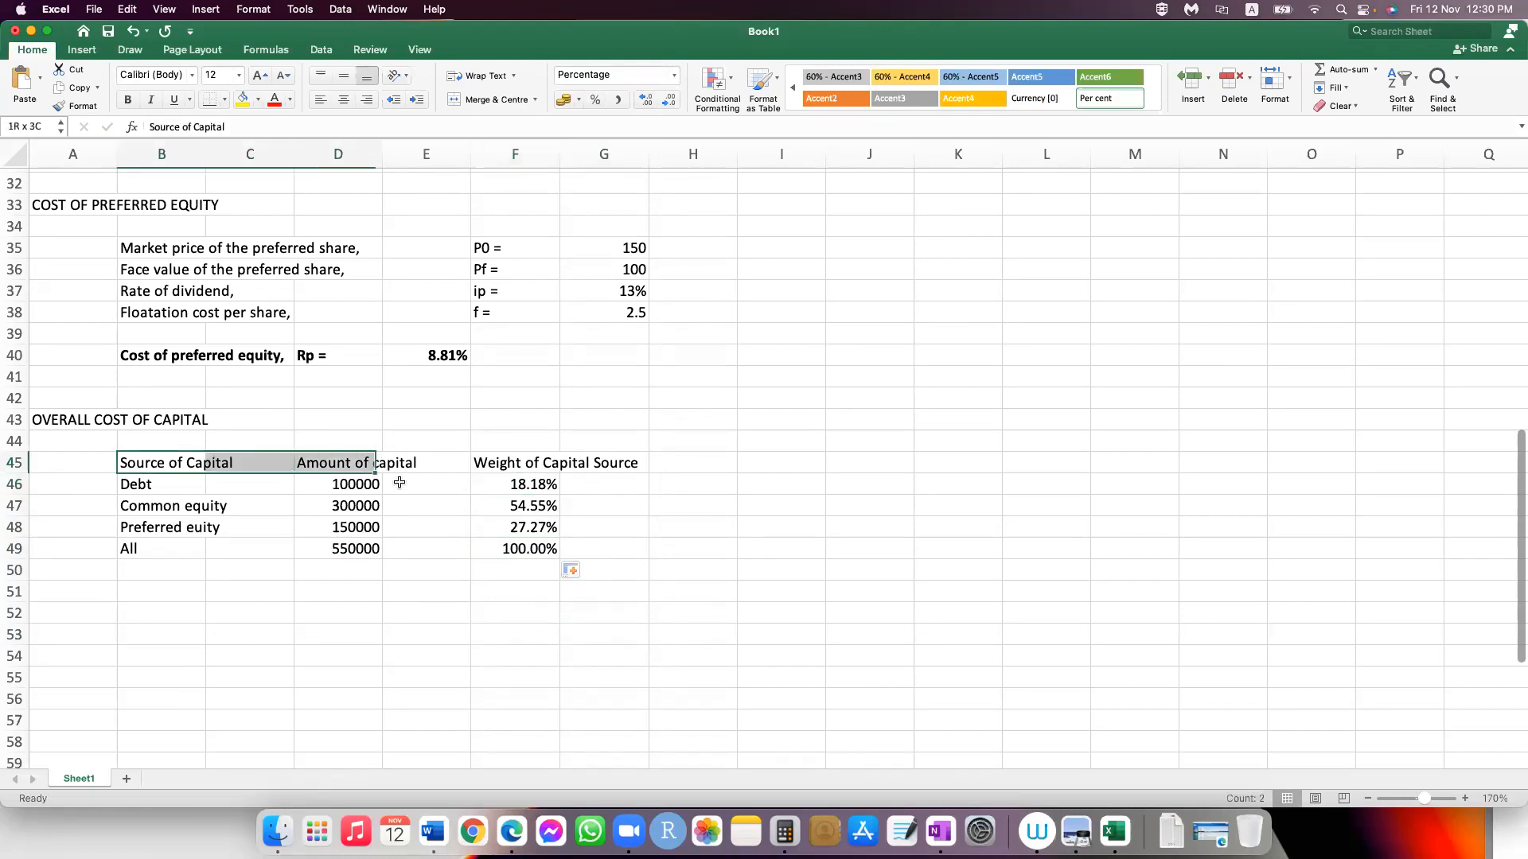
pyautogui.click(692, 527)
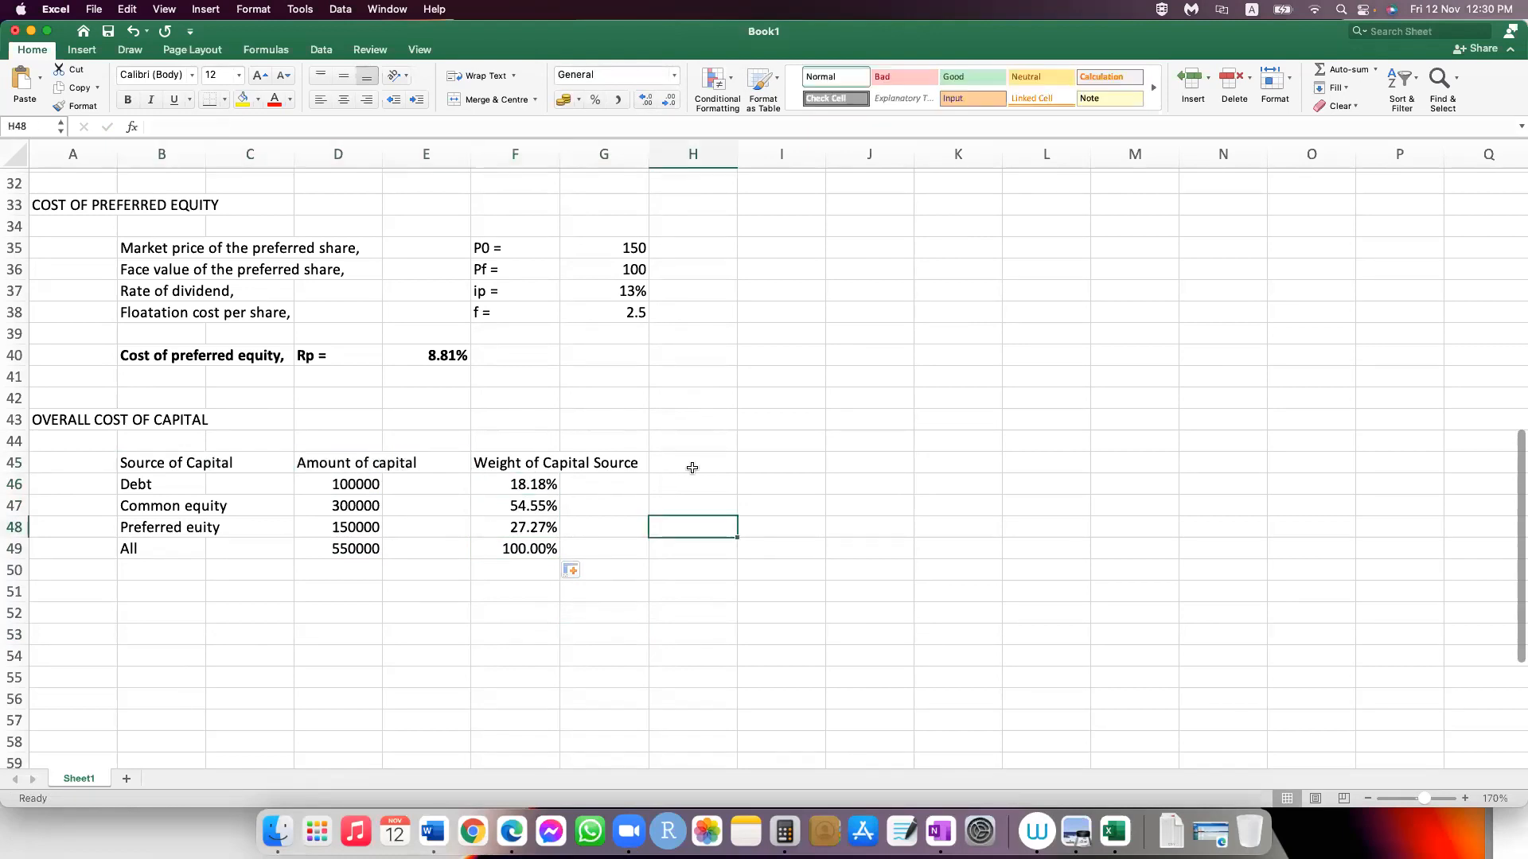
pyautogui.click(692, 468)
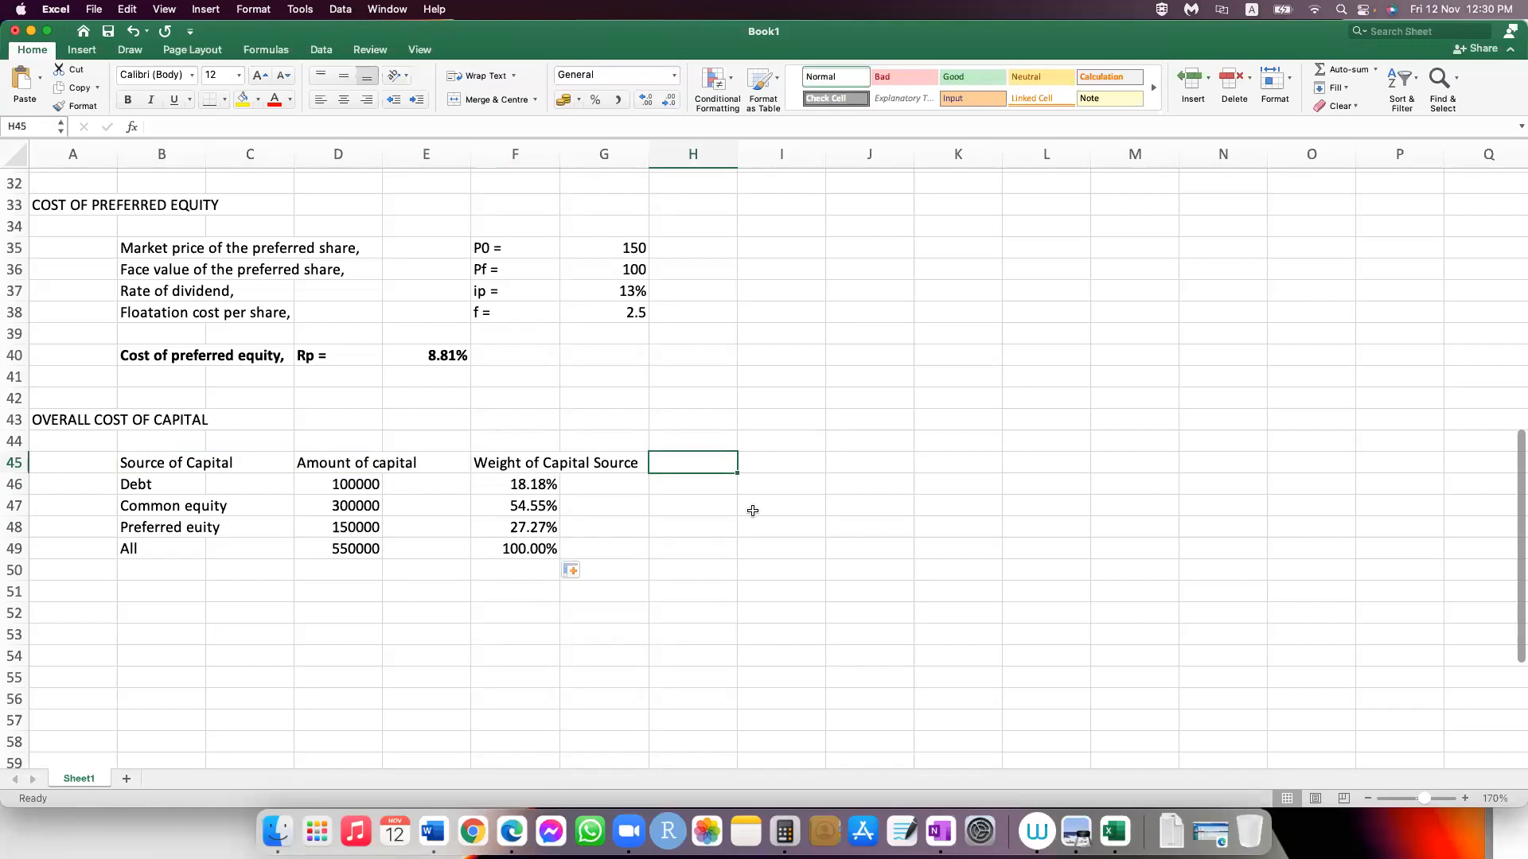
pyautogui.scroll(6, 630, 404)
pyautogui.scroll(4, 630, 405)
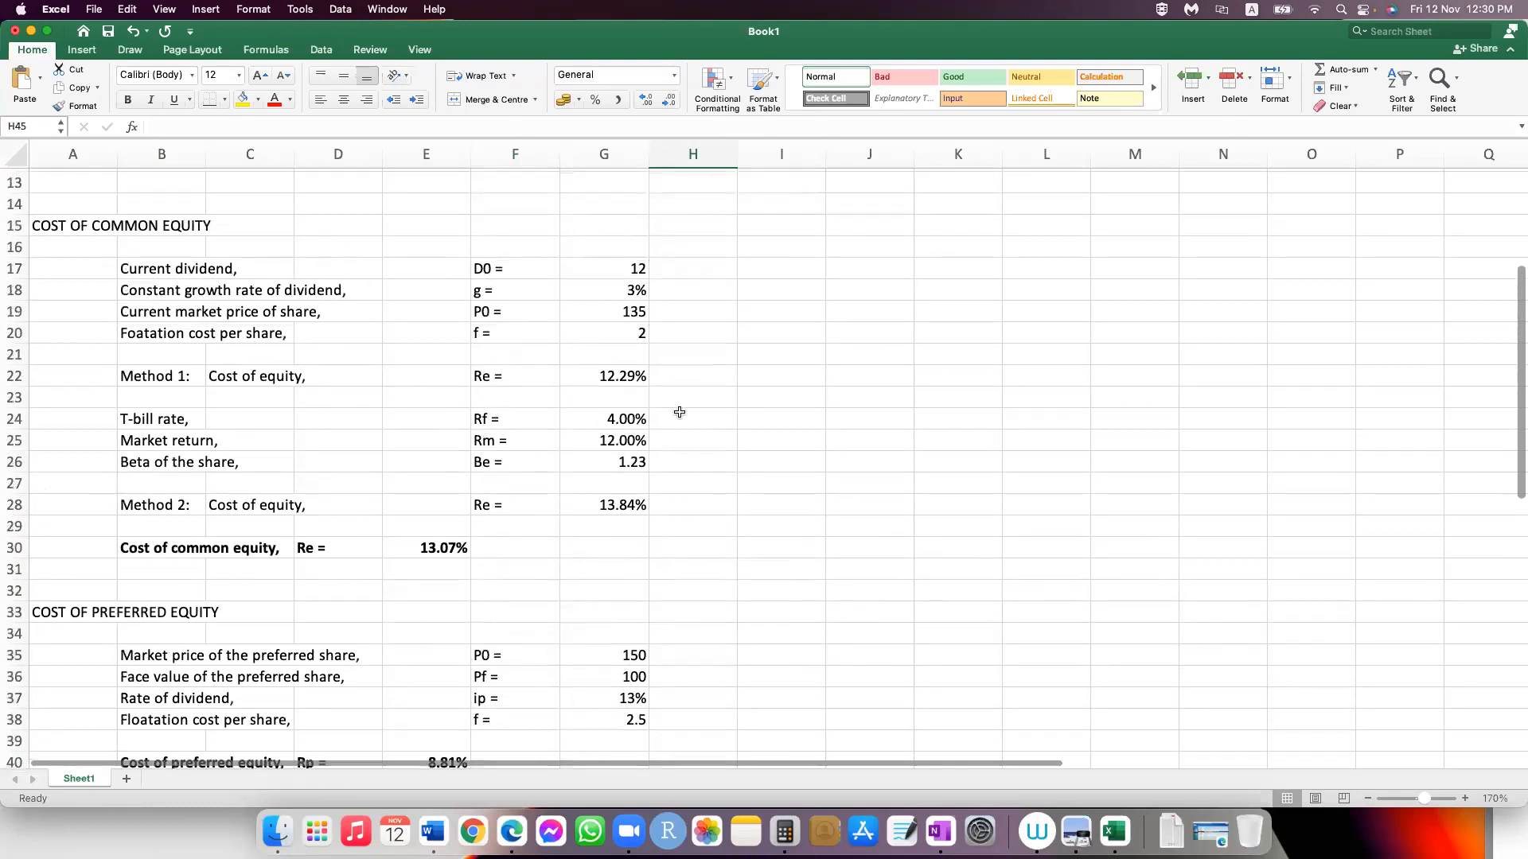
pyautogui.scroll(3, 680, 413)
pyautogui.scroll(3, 188, 326)
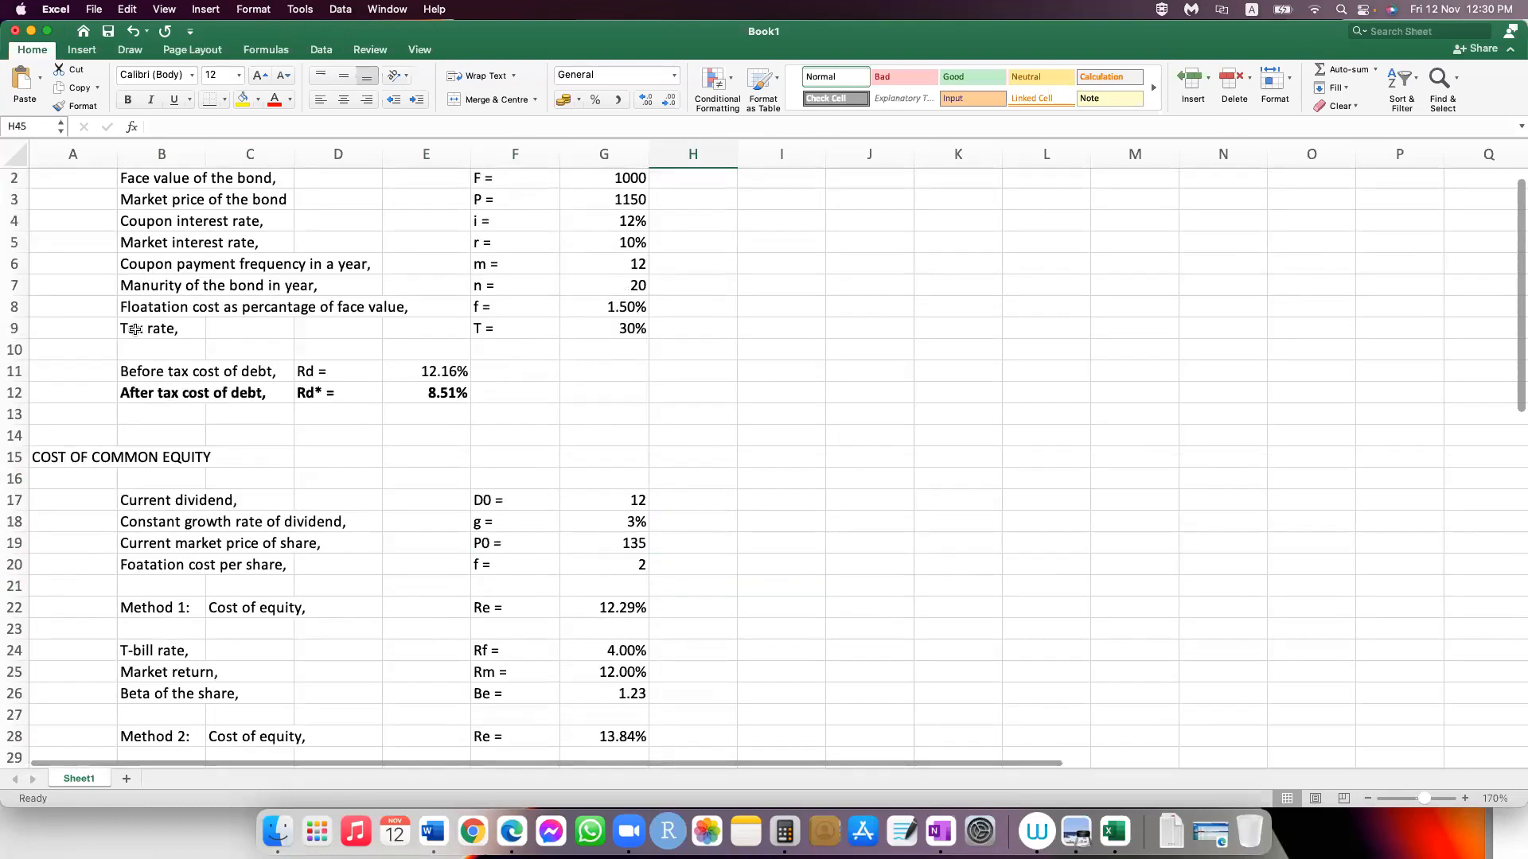
pyautogui.scroll(-2, 159, 503)
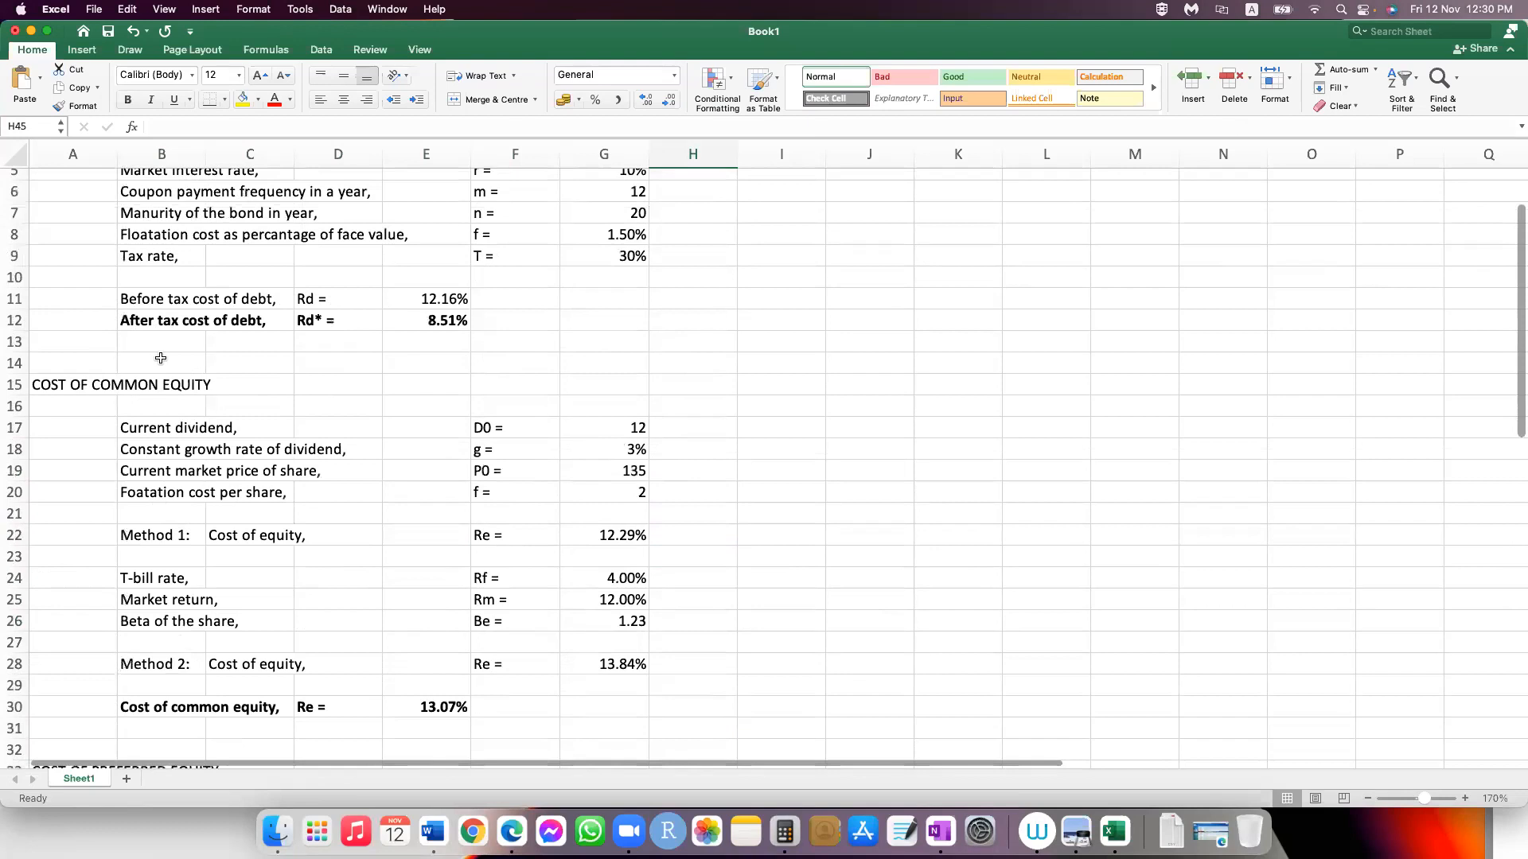
pyautogui.scroll(-4, 211, 453)
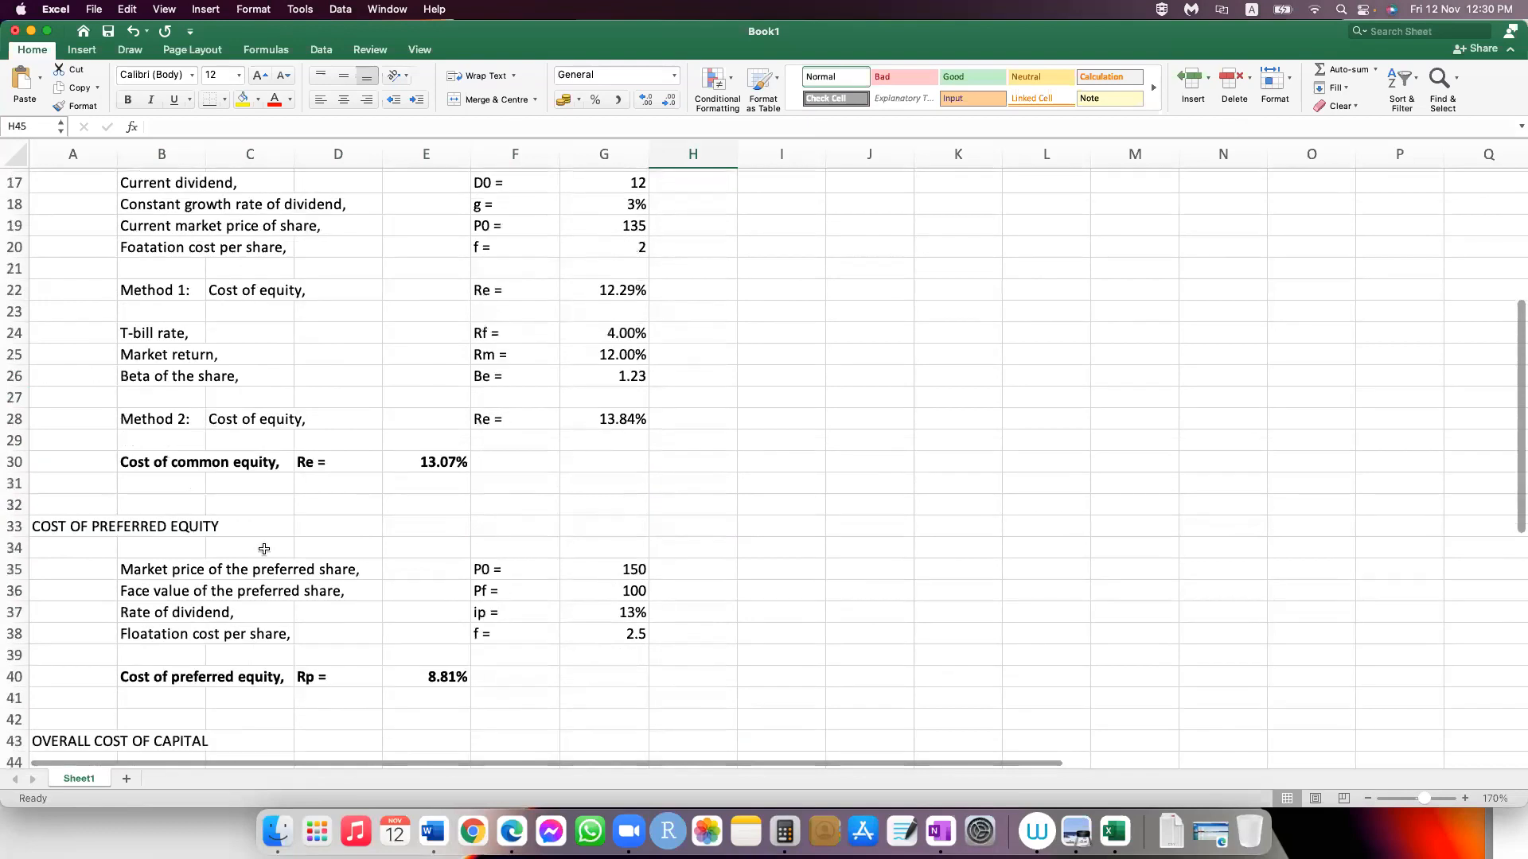
pyautogui.scroll(-3, 910, 531)
pyautogui.scroll(2, 929, 531)
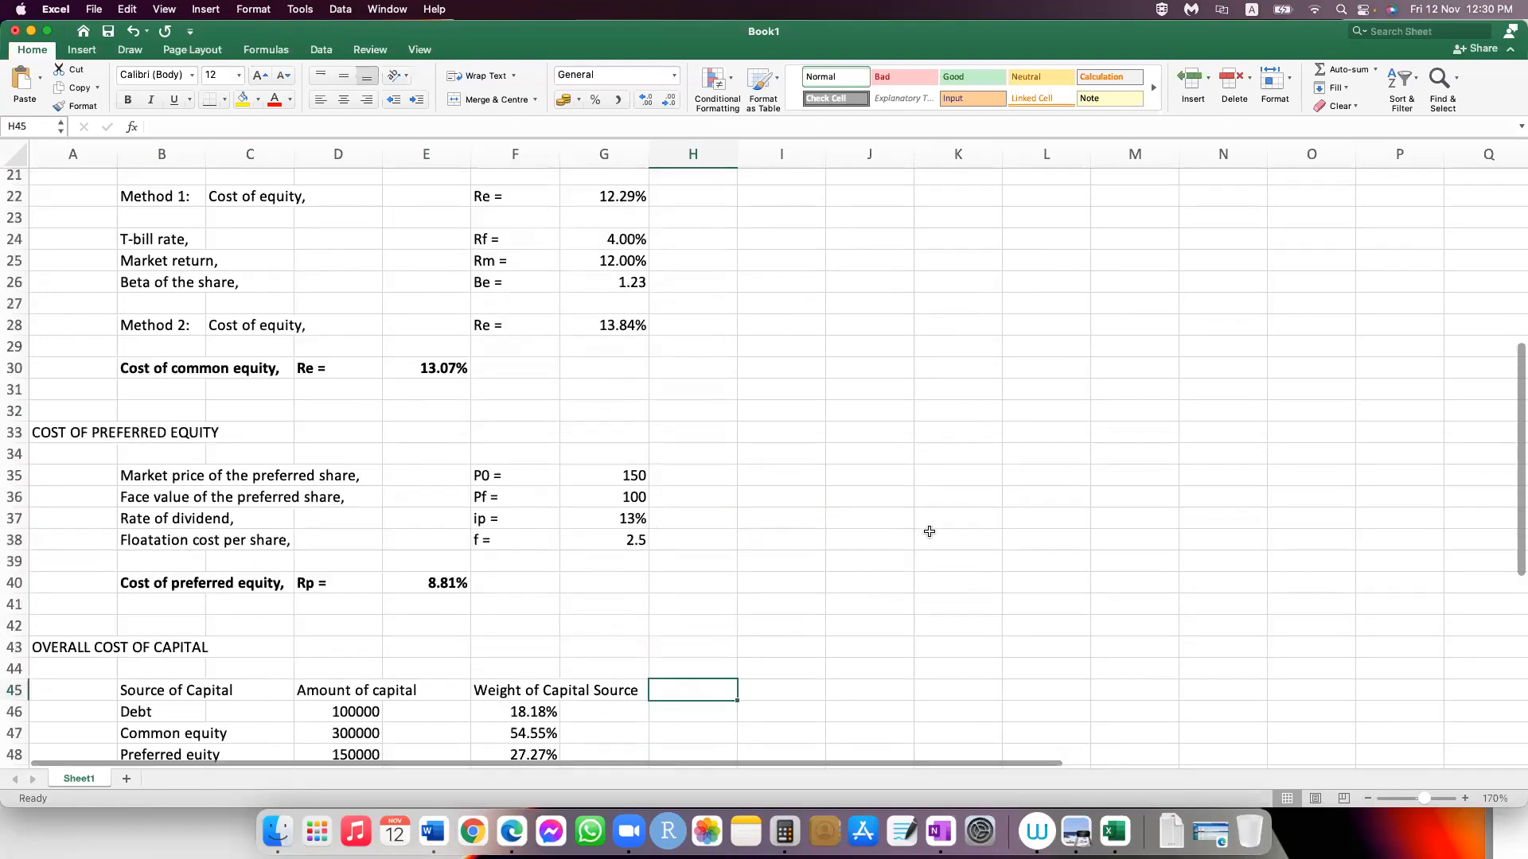
pyautogui.scroll(-1, 929, 531)
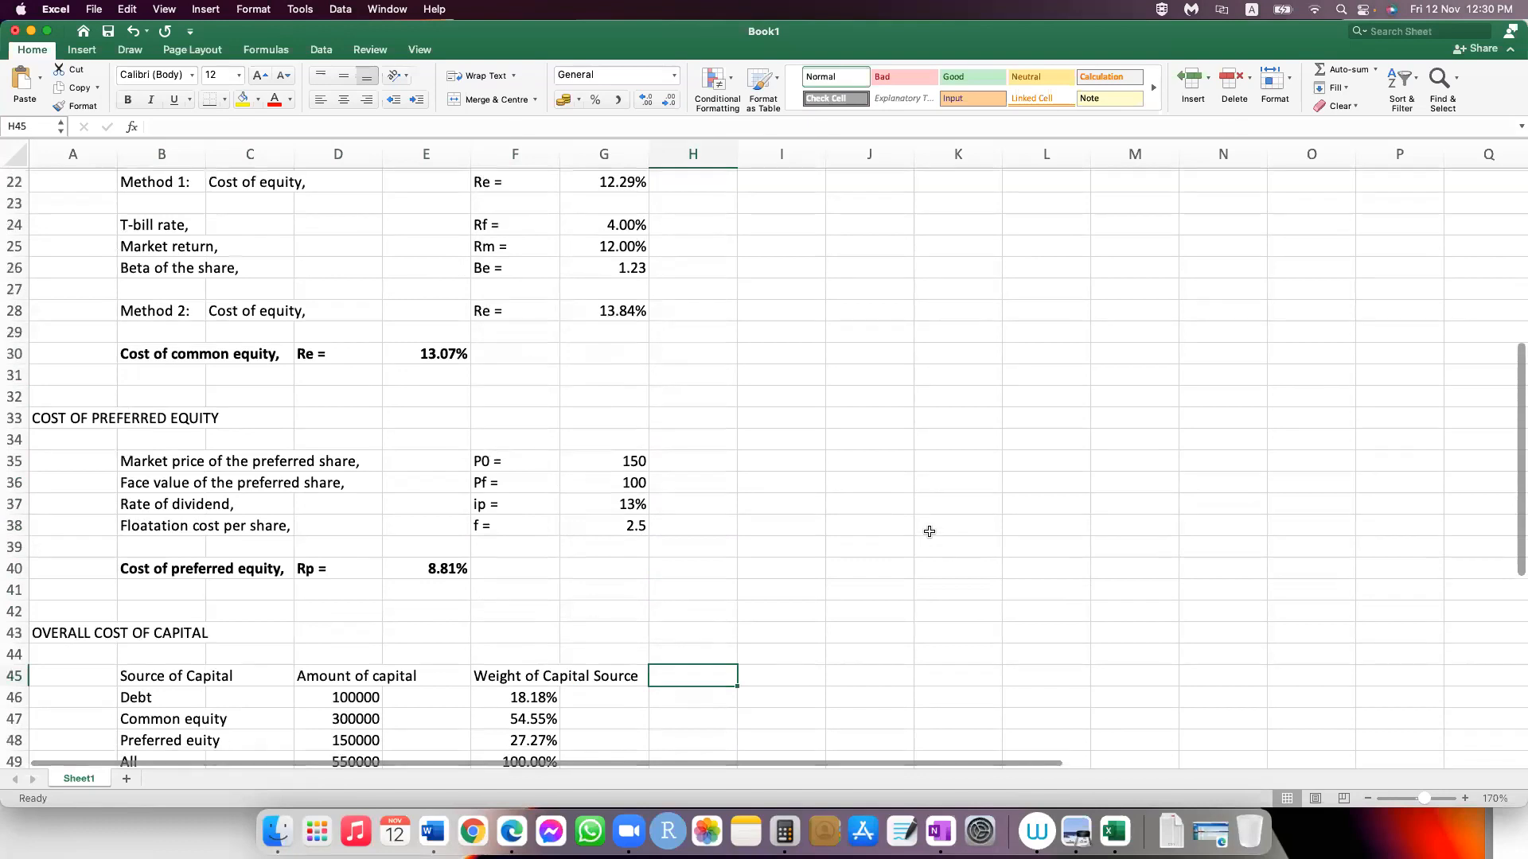
pyautogui.scroll(-3, 929, 530)
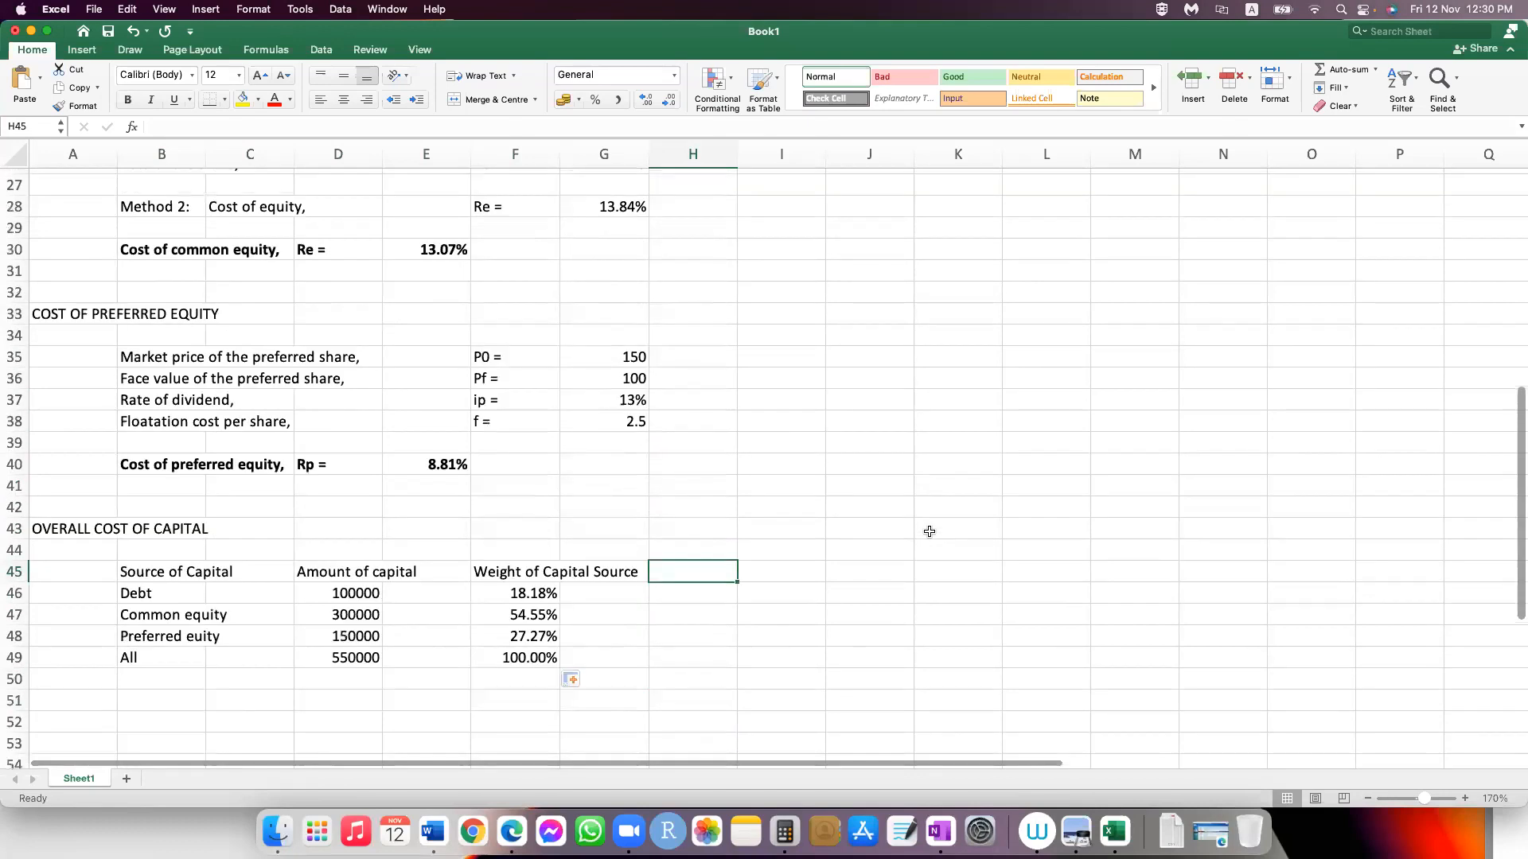
pyautogui.scroll(-1, 929, 531)
# Step: Enter the column heading "Cost of Capital" in H45
pyautogui.write('Component')
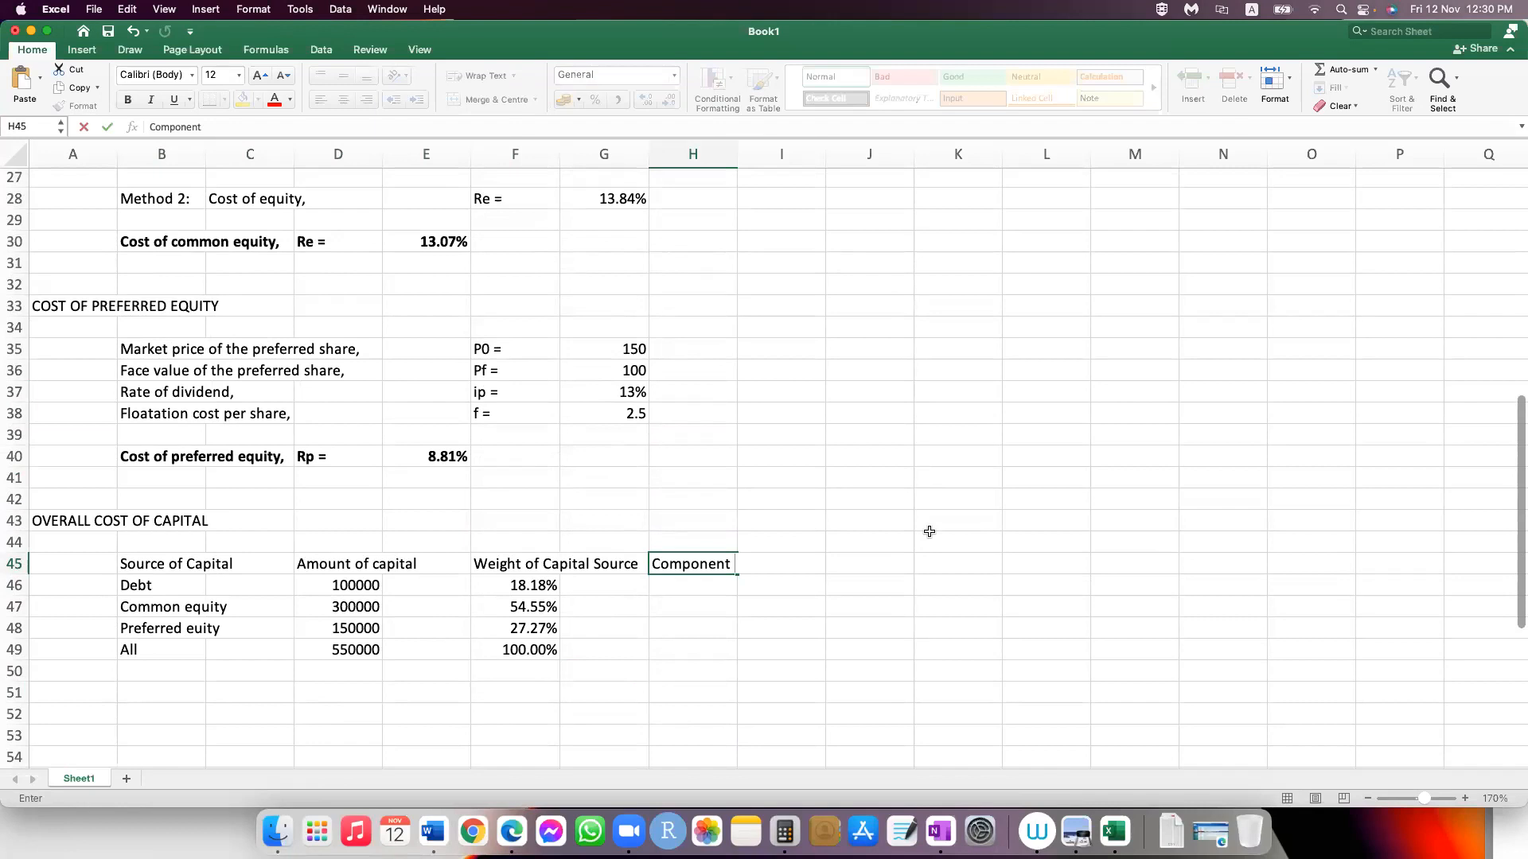
pyautogui.press('BackSpace')
pyautogui.press('BackSpace')
pyautogui.press('BackSpace')
pyautogui.press('BackSpace')
pyautogui.press('BackSpace')
pyautogui.press('BackSpace')
pyautogui.press('BackSpace')
pyautogui.press('BackSpace')
pyautogui.press('BackSpace')
pyautogui.press('BackSpace')
pyautogui.write('Cost of Capital')
pyautogui.press('Return')
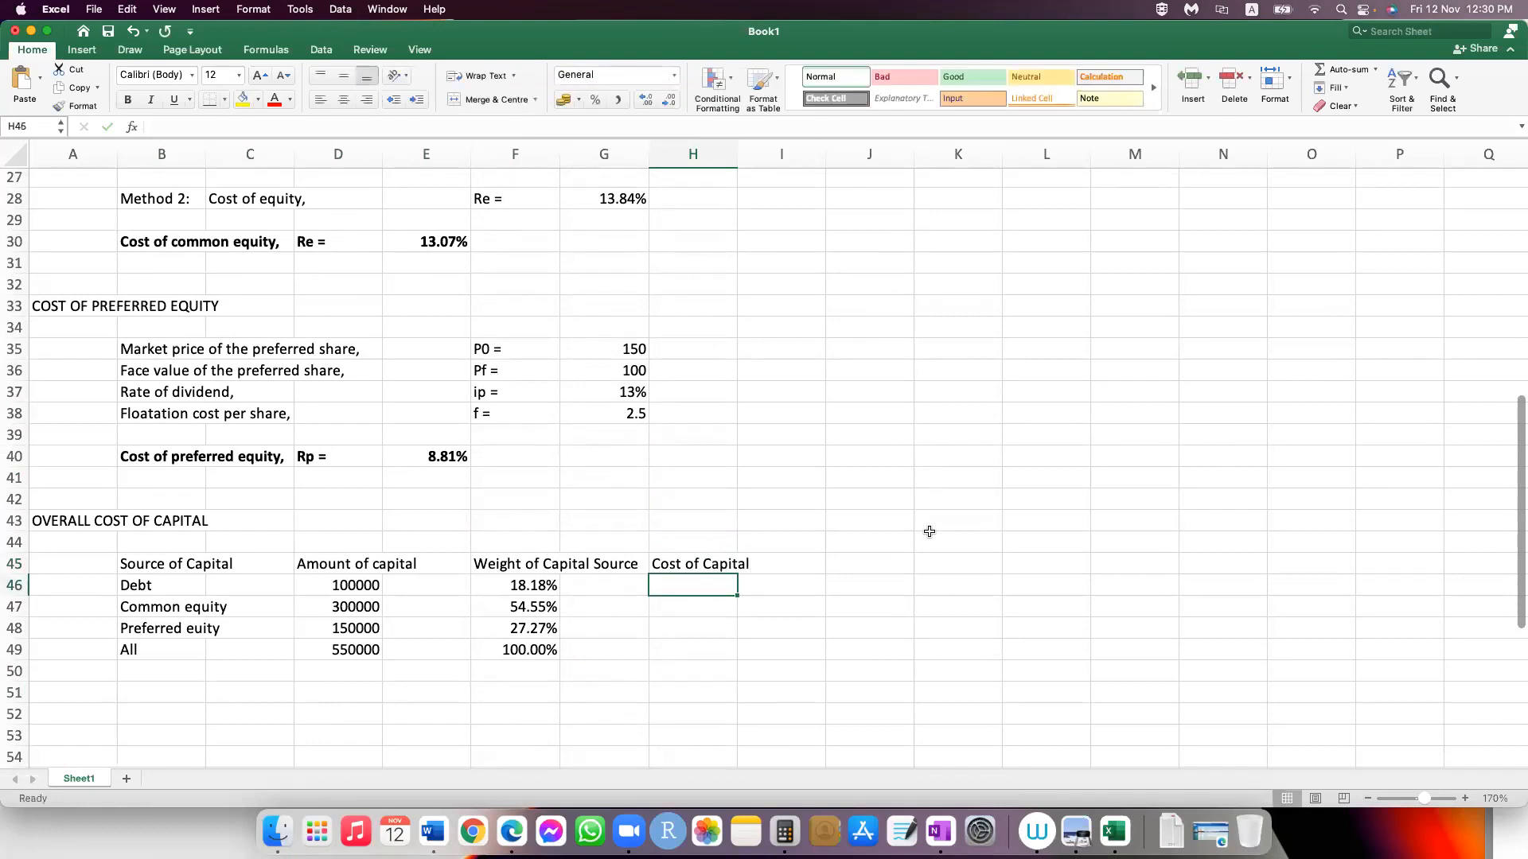
# Step: Link the debt row's cost in H46 to the after-tax cost of debt with =E12
pyautogui.write('=')
pyautogui.scroll(4, 530, 512)
pyautogui.scroll(10, 530, 513)
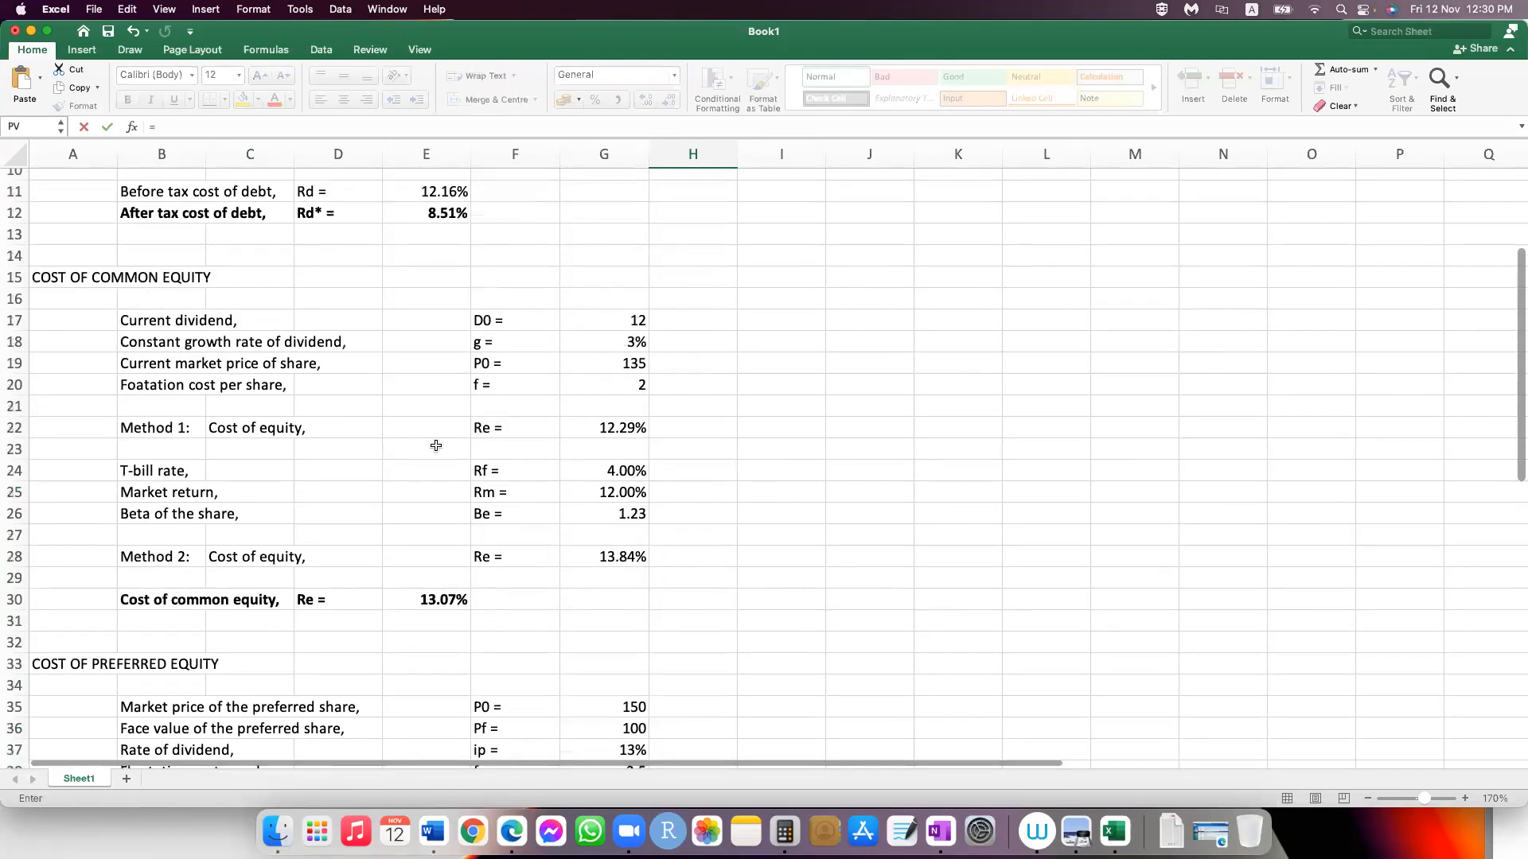
pyautogui.click(426, 416)
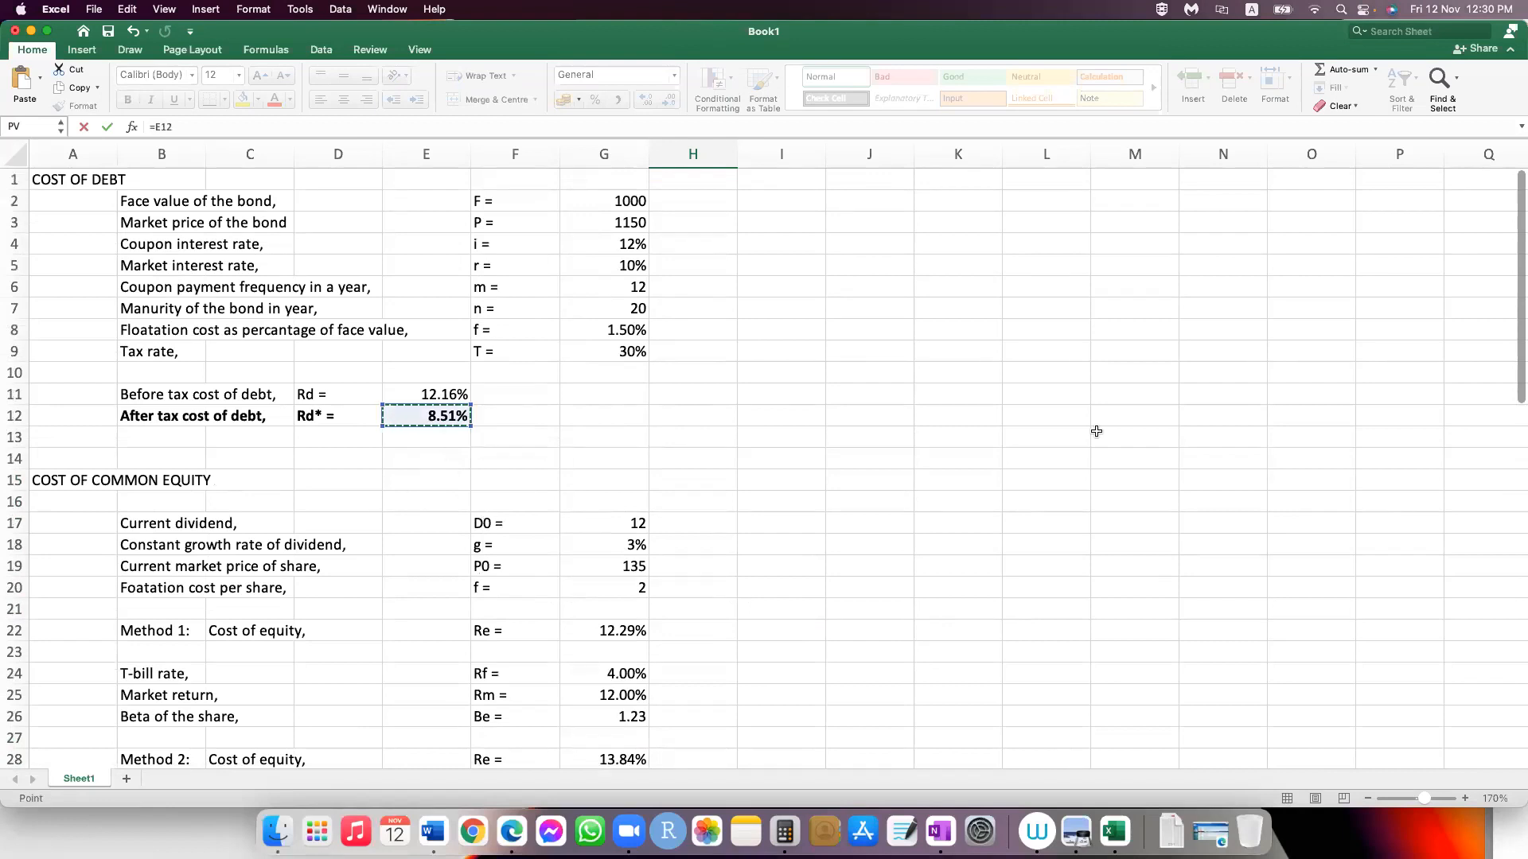
pyautogui.press('Return')
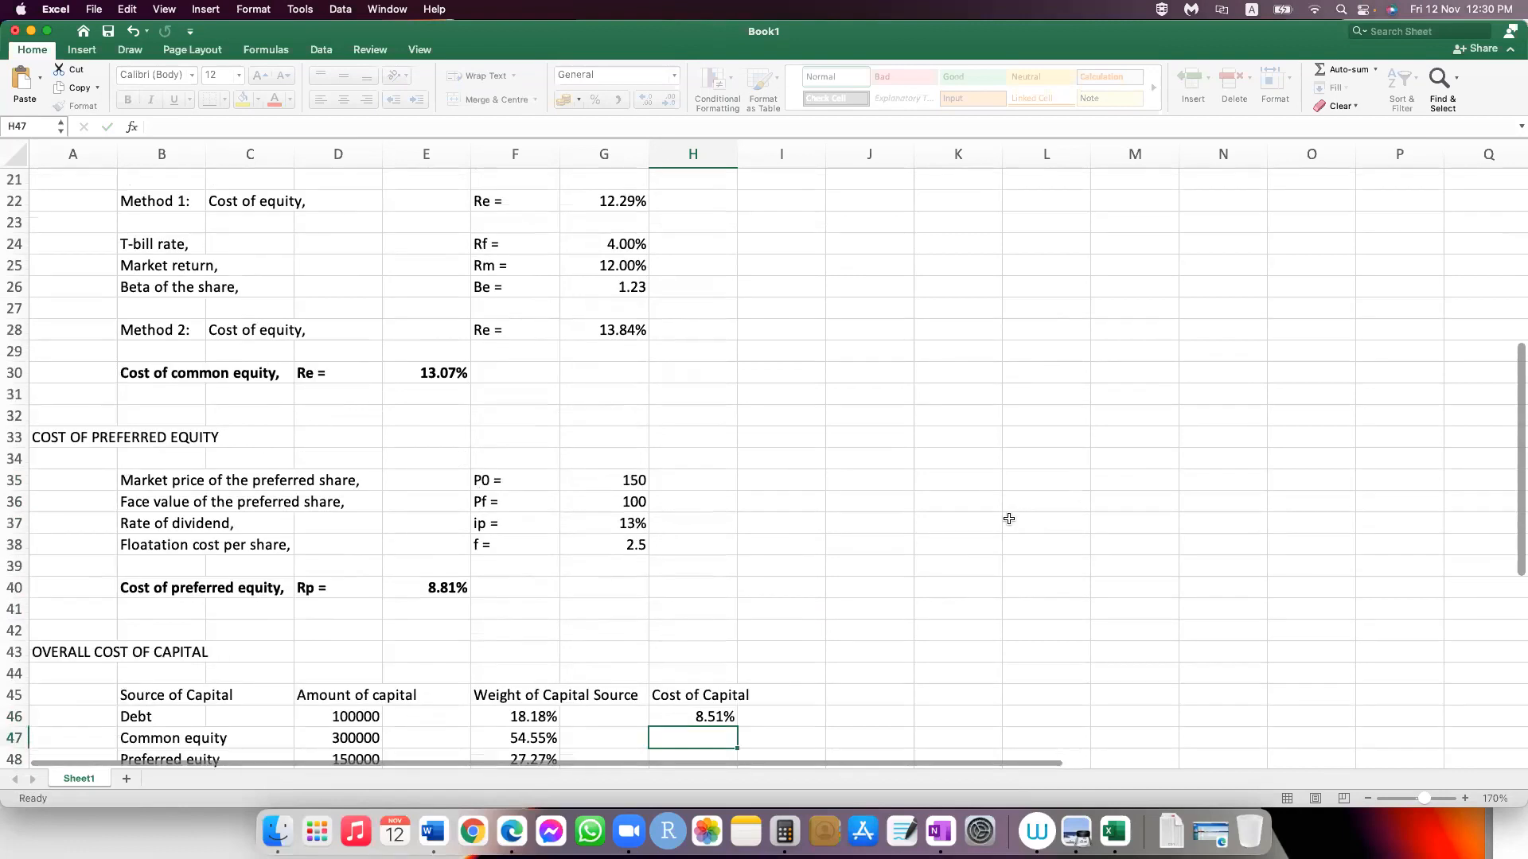
# Step: Link the common equity cost in H47 with =E30 and the preferred equity cost in H48 with =E40
pyautogui.write('=')
pyautogui.click(443, 373)
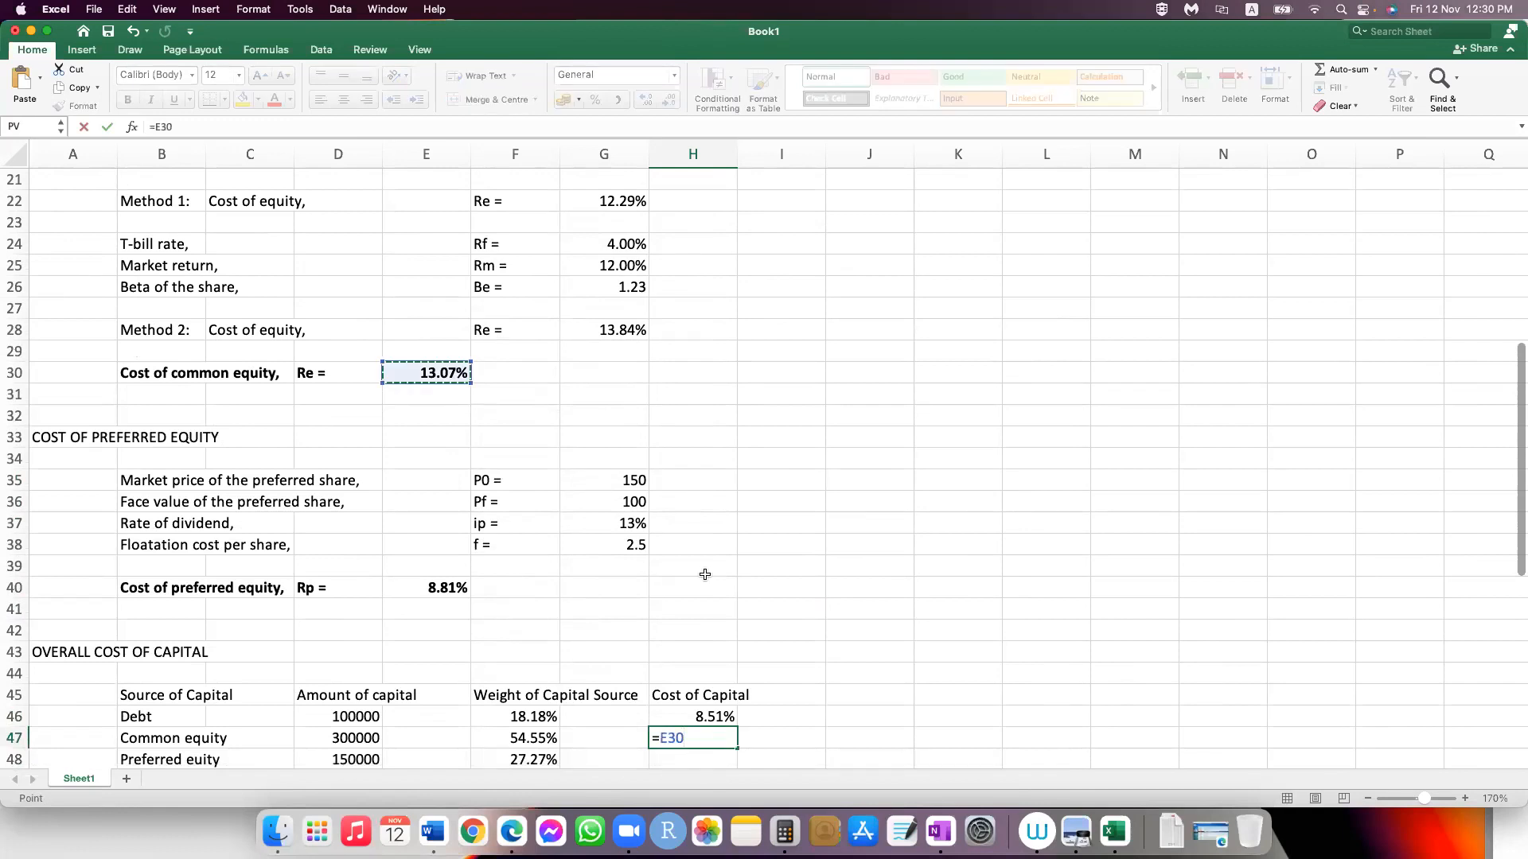
pyautogui.press('Return')
pyautogui.write('=')
pyautogui.click(428, 559)
pyautogui.press('Return')
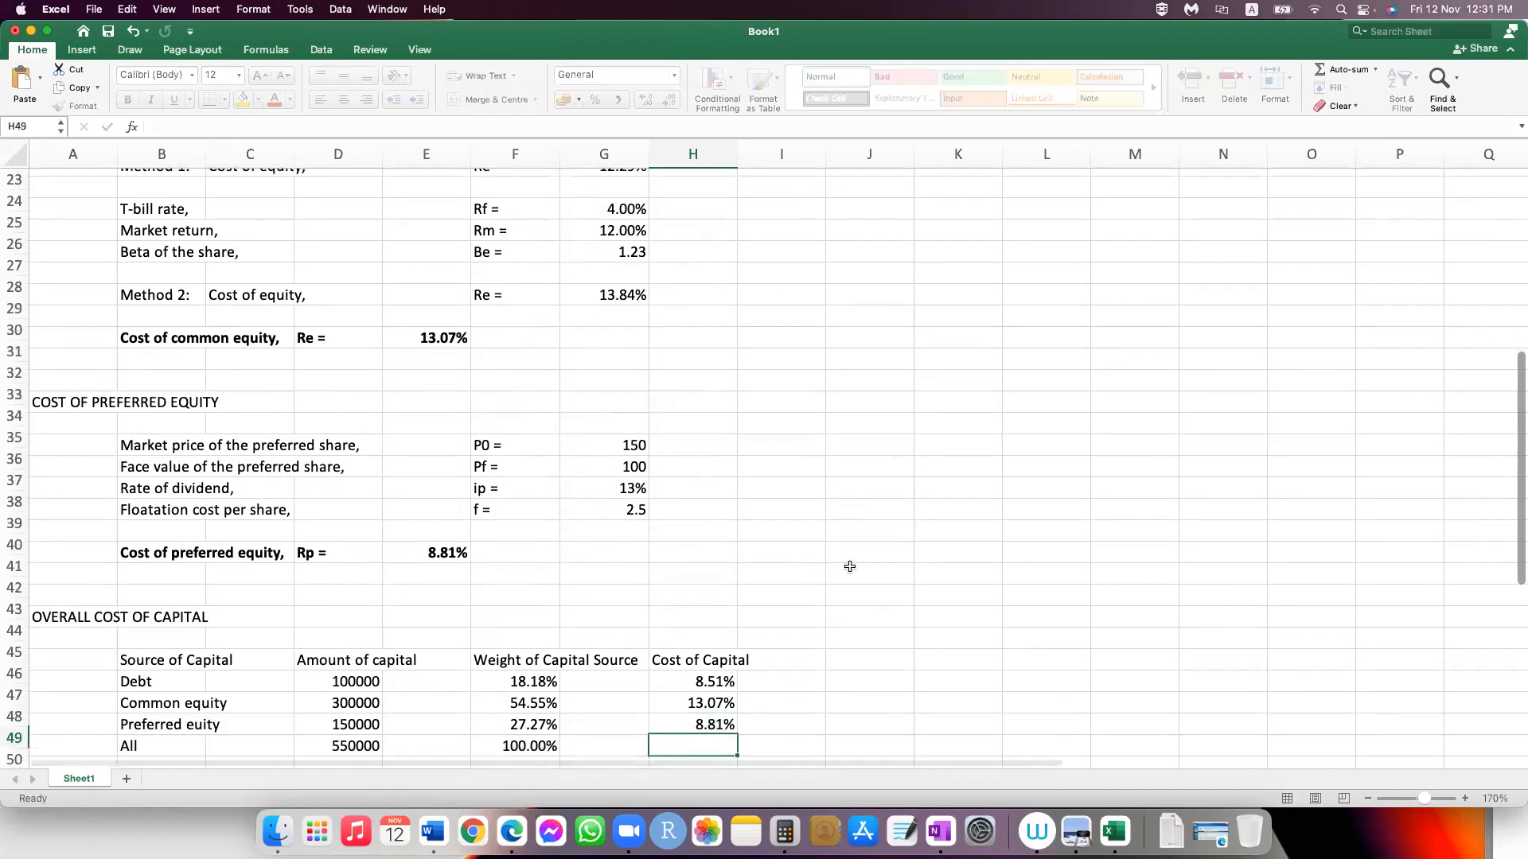
# Step: Try totalling the costs of capital in H49 with the SUM formula copied from D49, and undo that total
pyautogui.click(352, 731)
pyautogui.press('super+c')
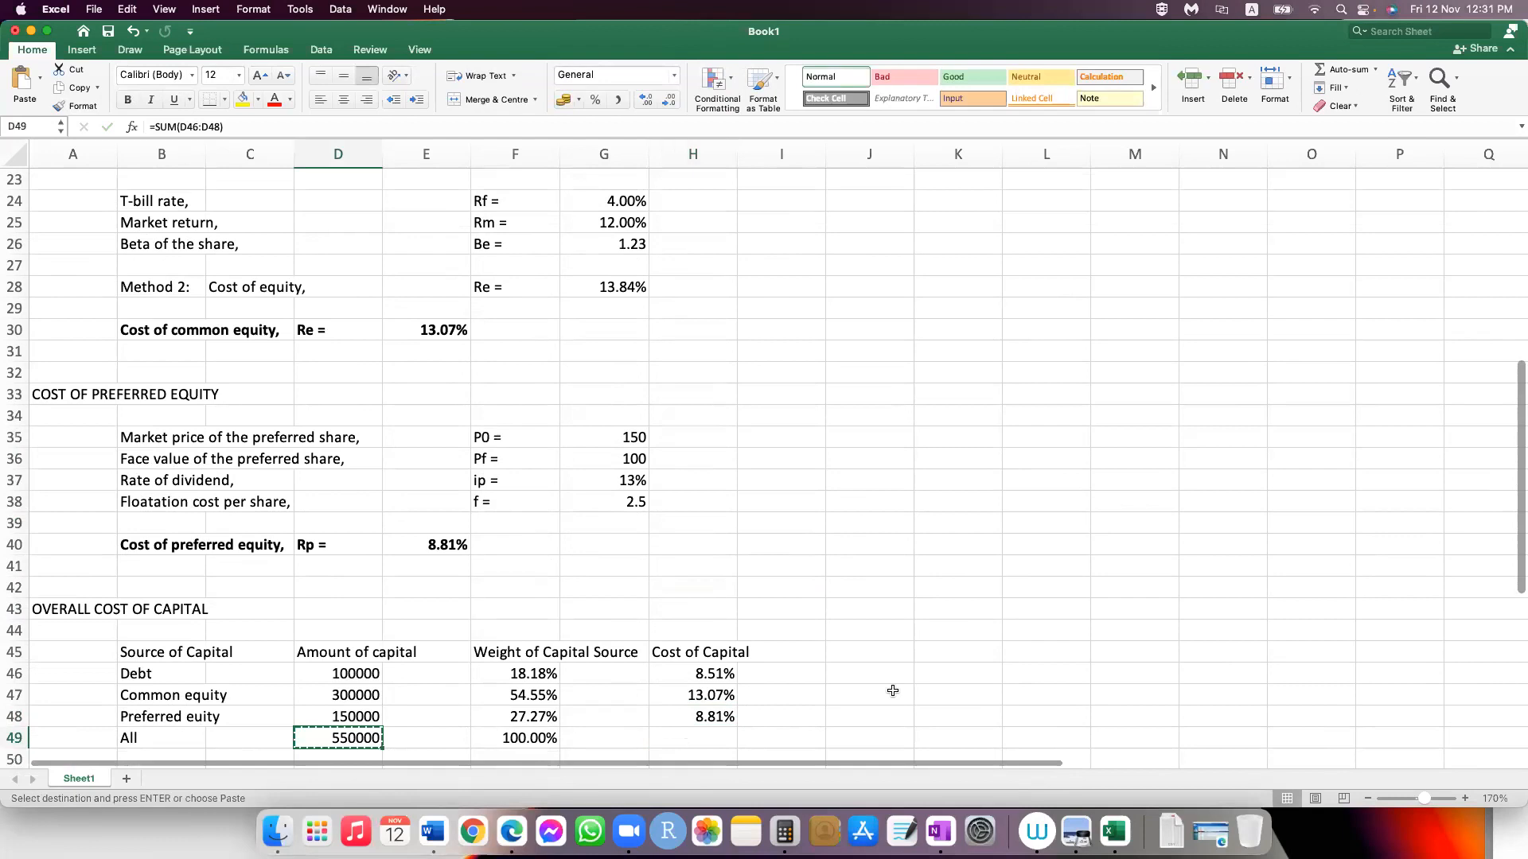
pyautogui.click(681, 733)
pyautogui.press('super+v')
pyautogui.press('Escape')
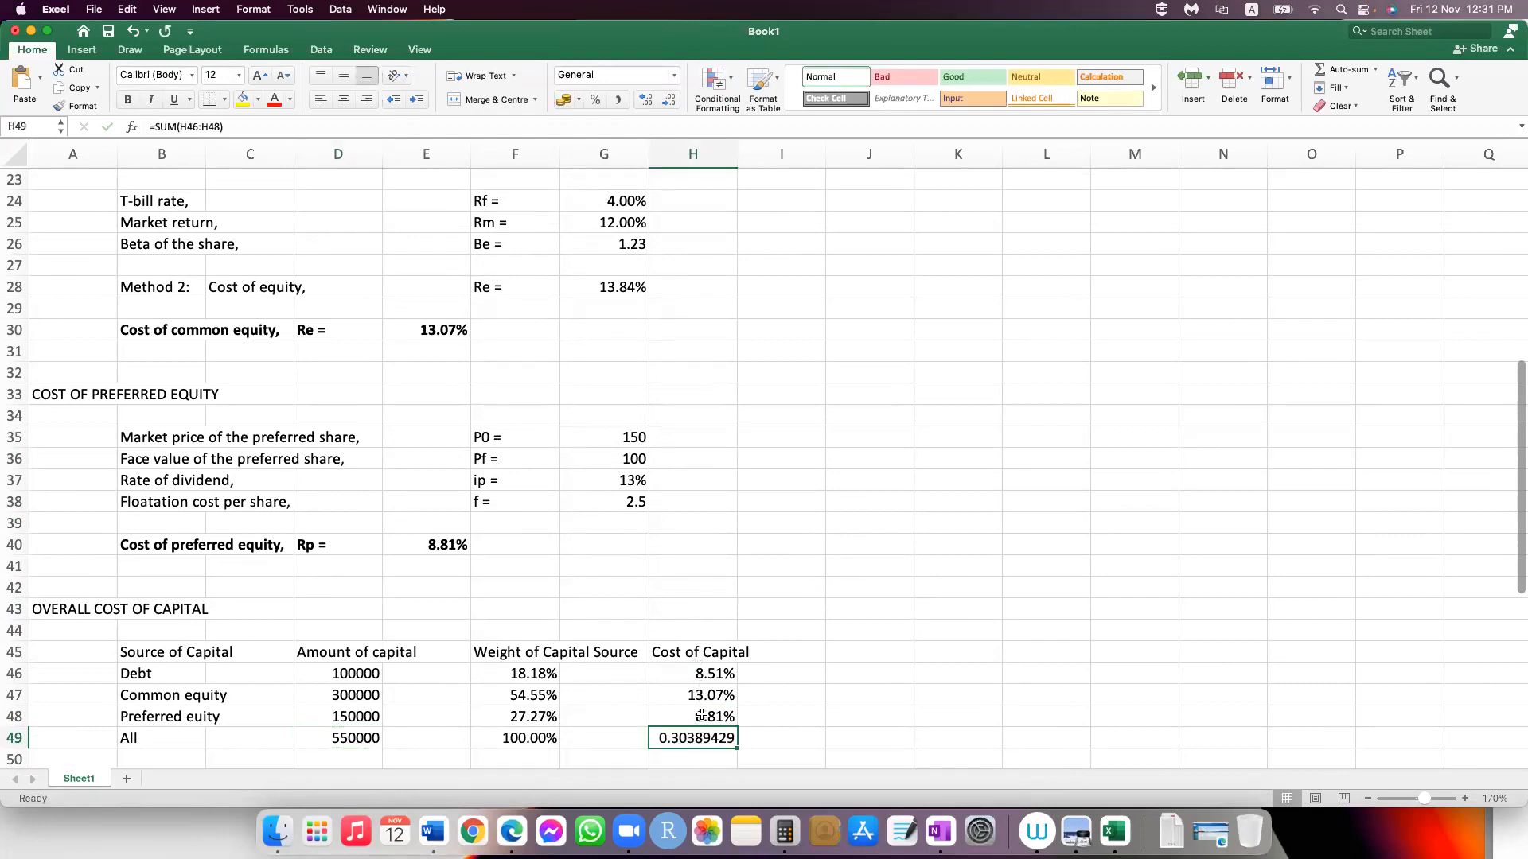
pyautogui.doubleClick(699, 734)
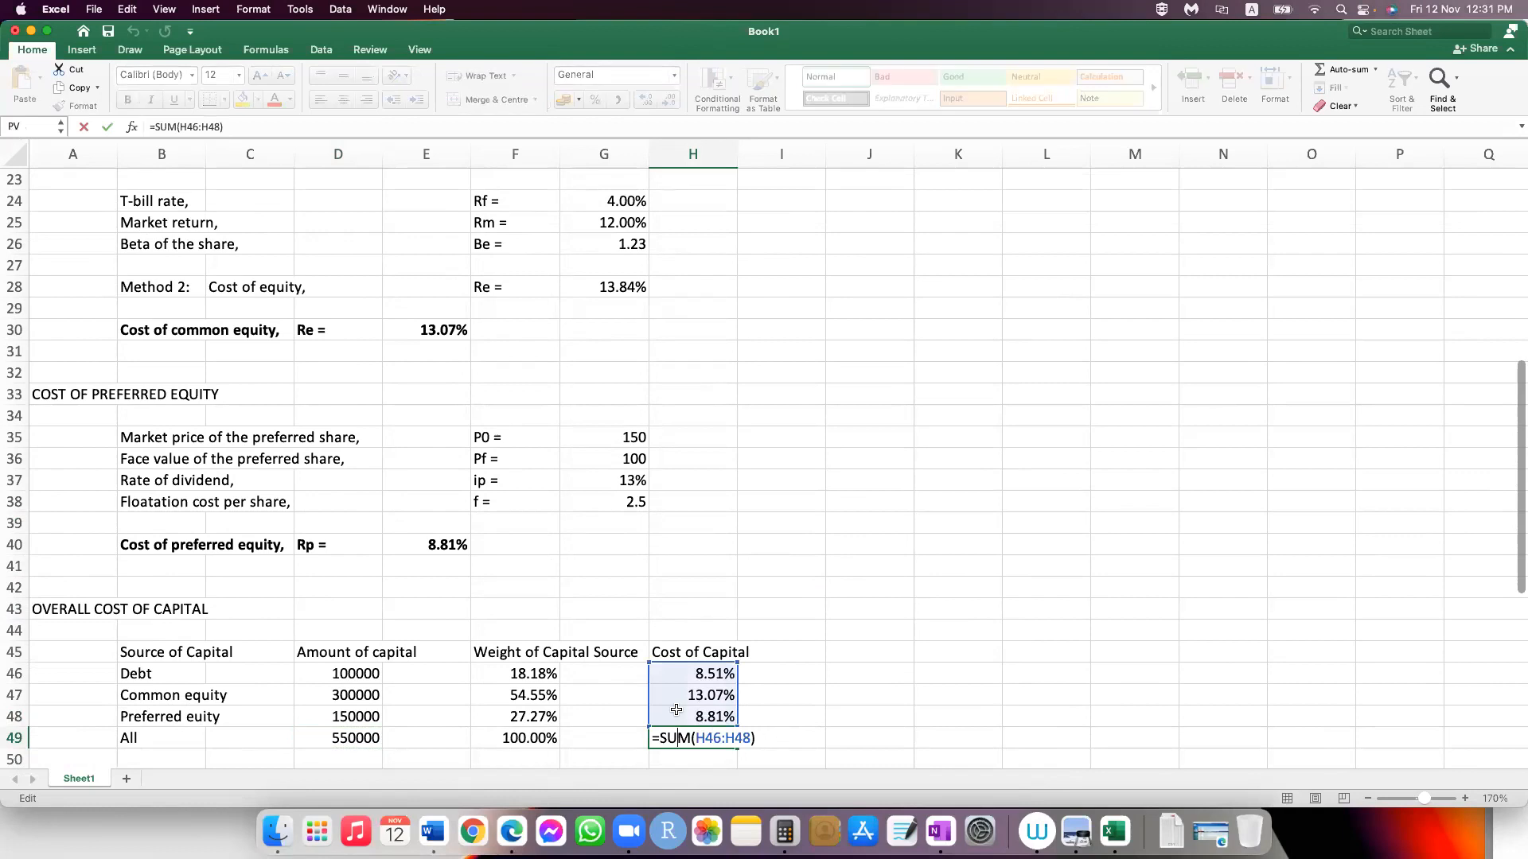
pyautogui.press('Return')
pyautogui.press('Up')
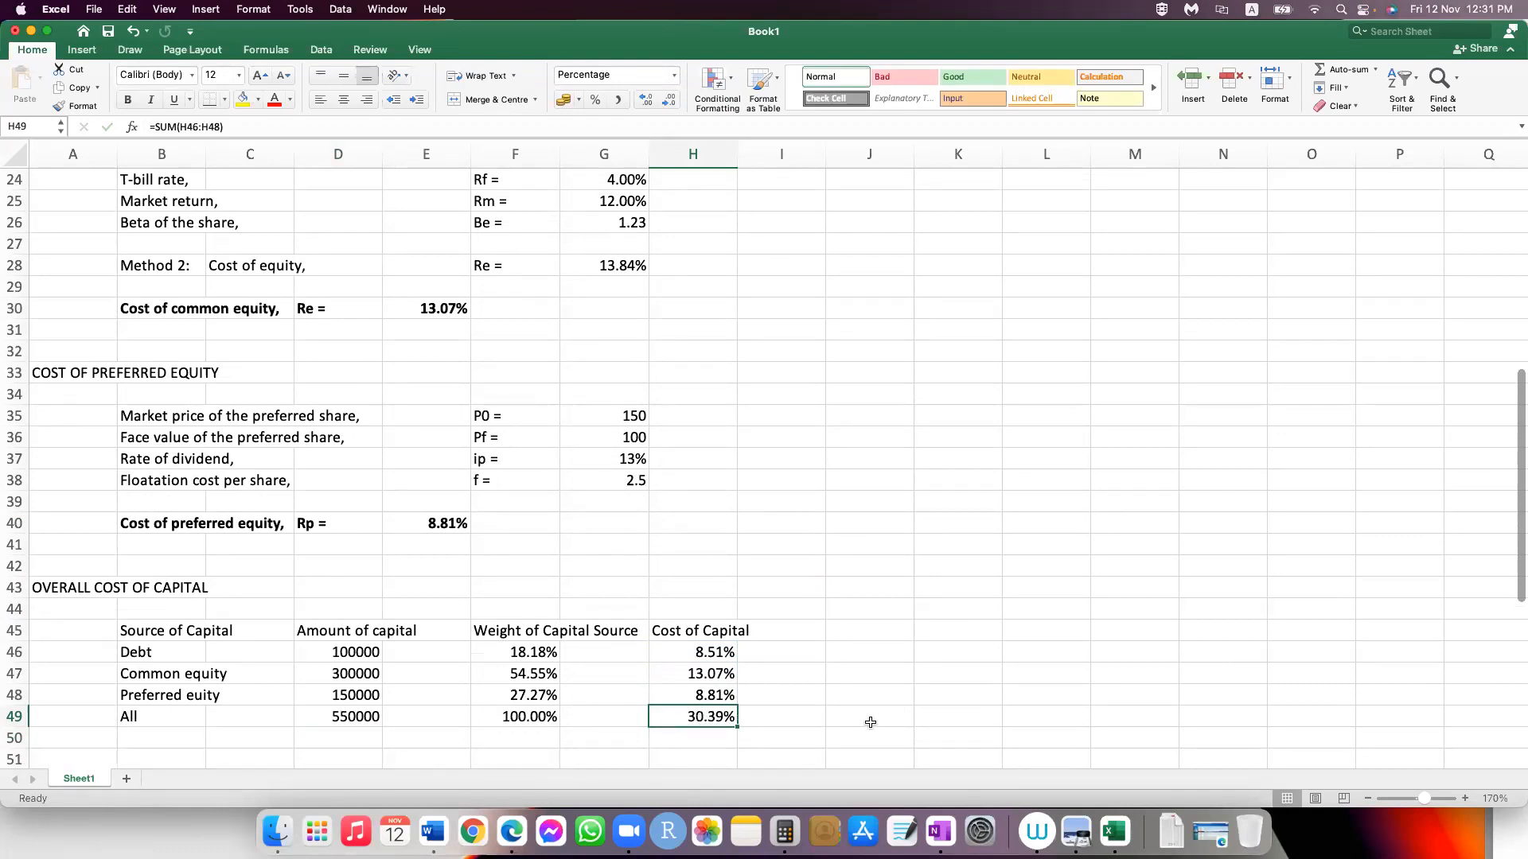
pyautogui.press('super+z')
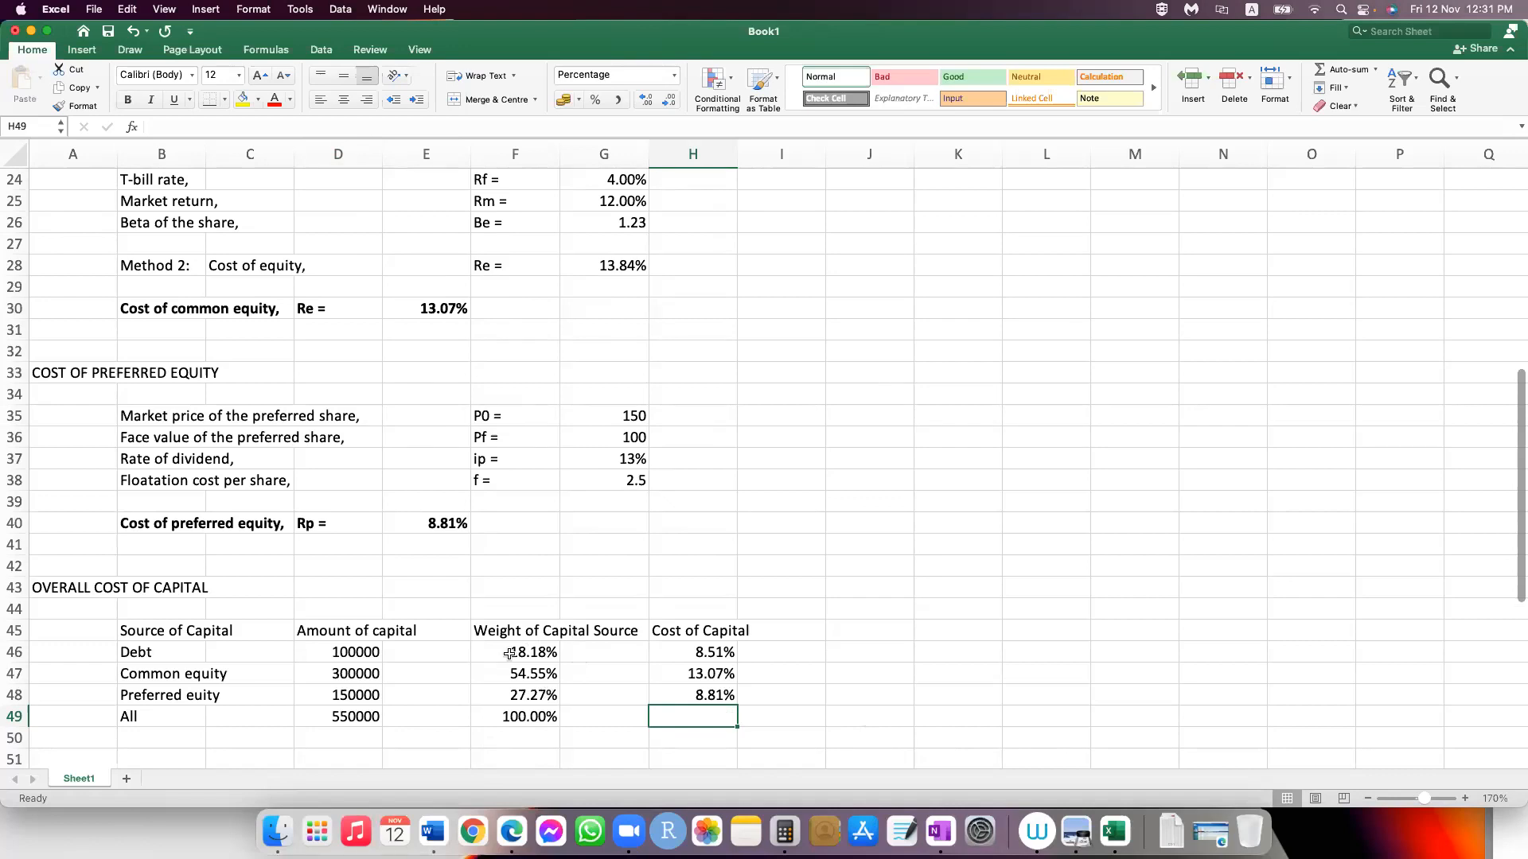
# Step: Enter the column heading "Weighted Cost Capital" in J45
pyautogui.click(840, 633)
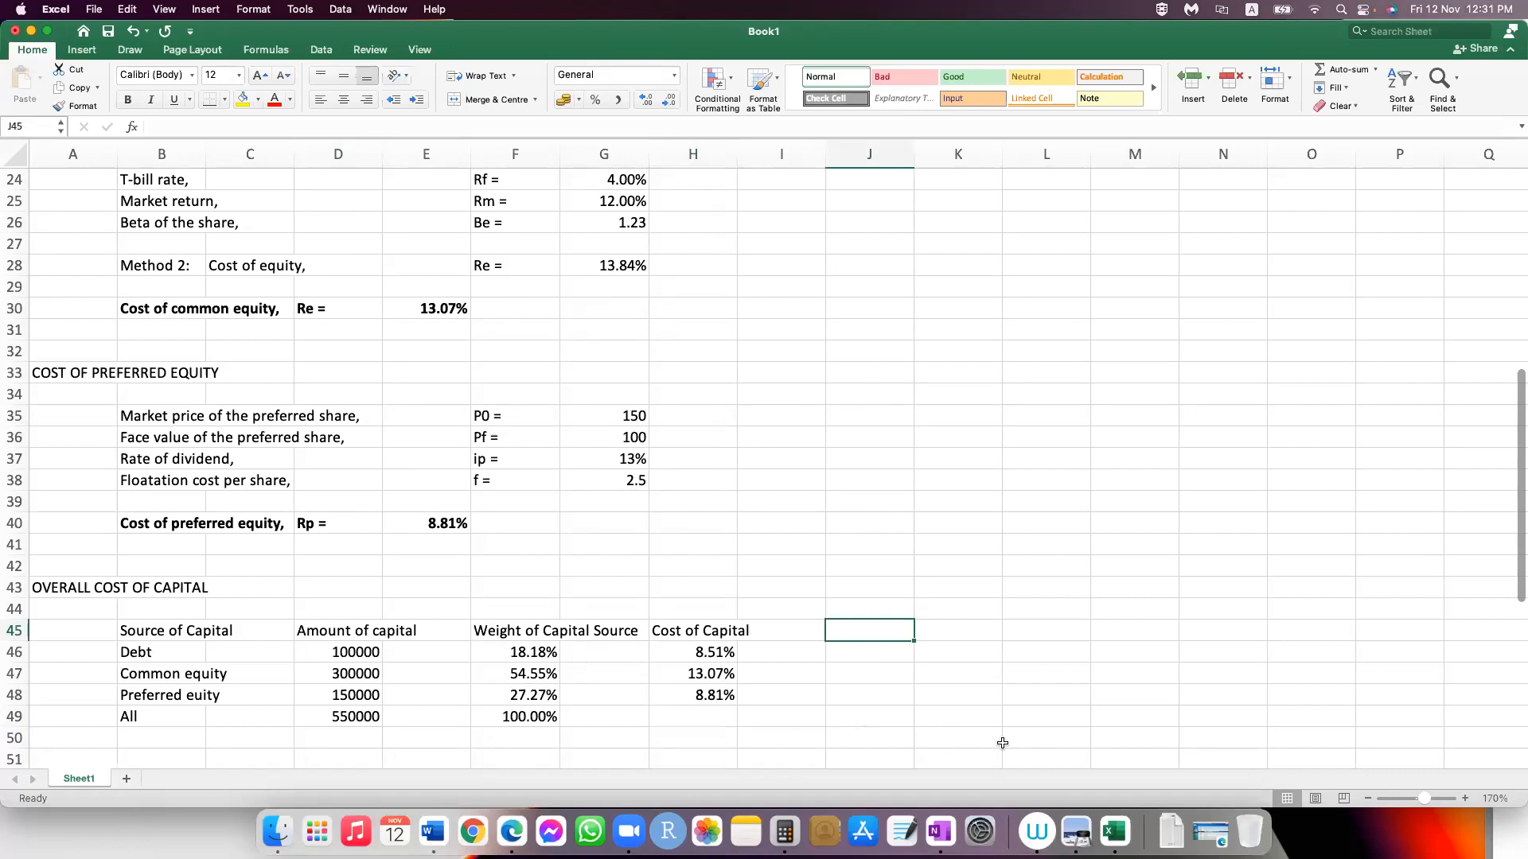
pyautogui.write('Weigh')
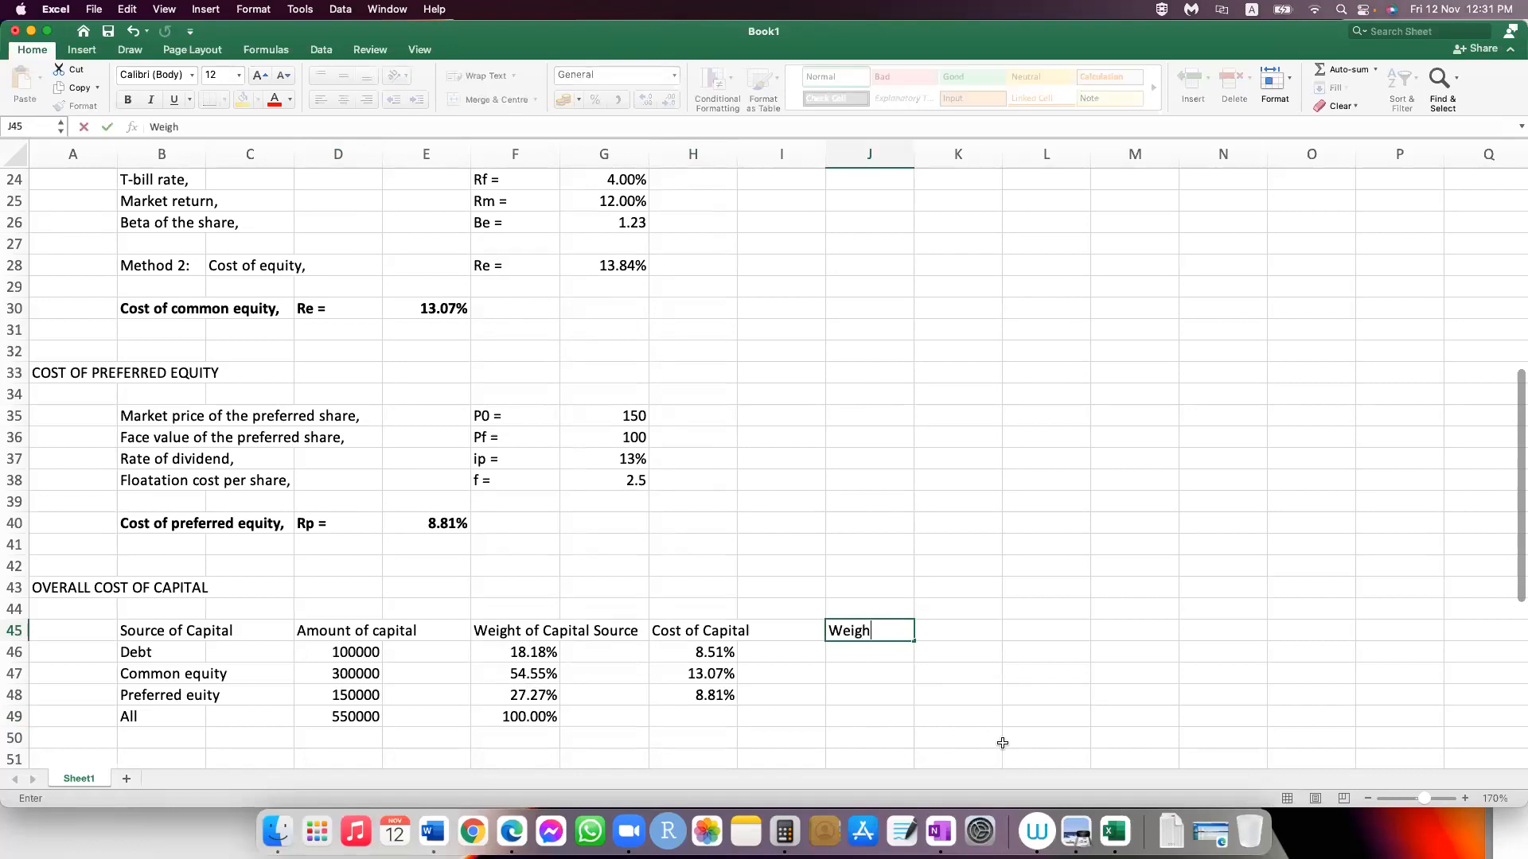
pyautogui.write('ted Cost Capital')
pyautogui.press('Return')
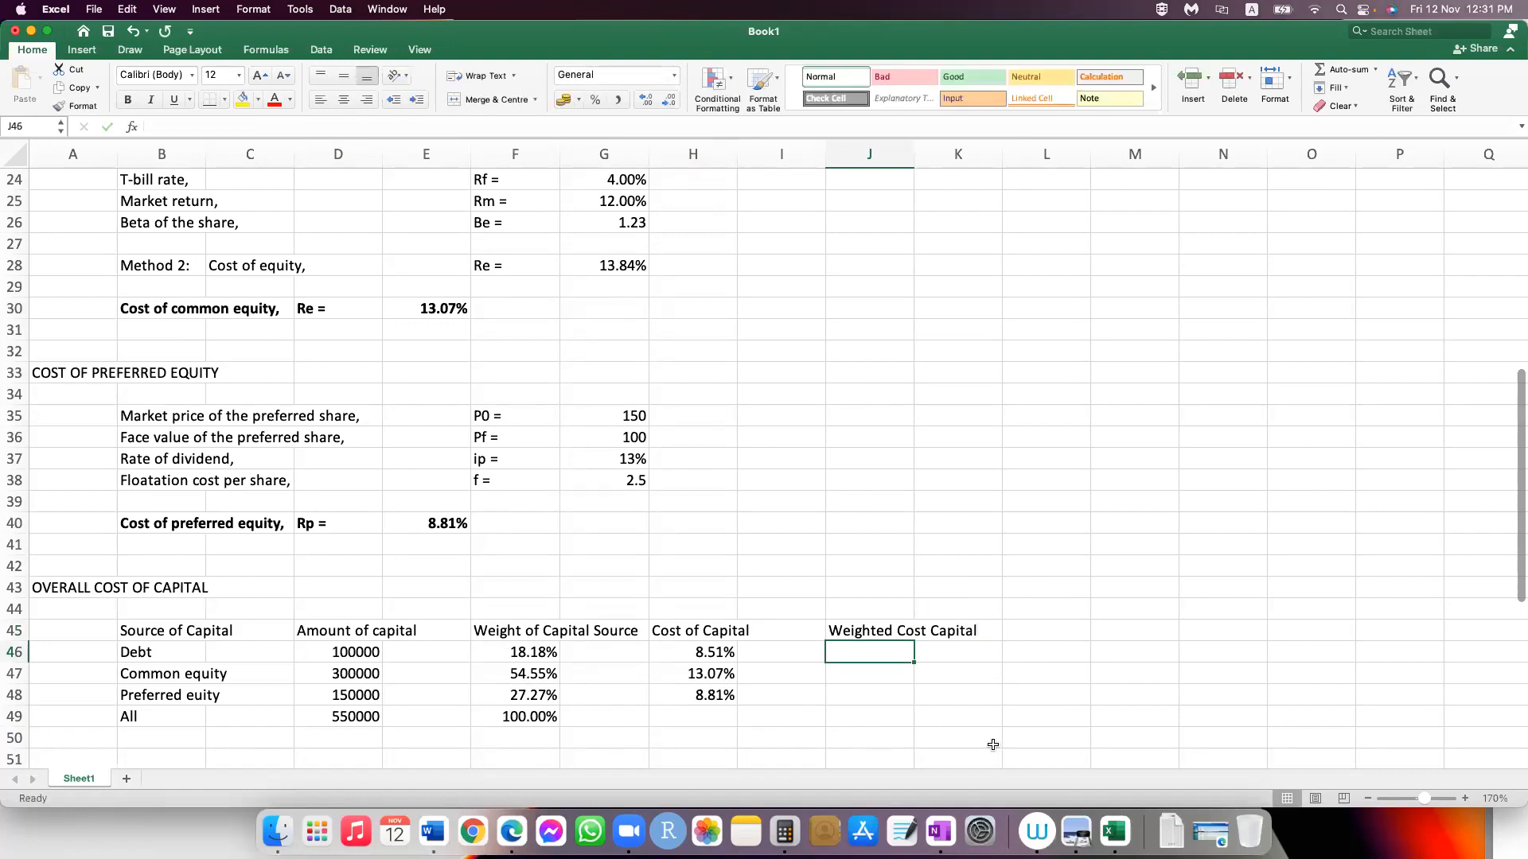
# Step: Calculate the weighted cost of debt in J46 with =H46*F46
pyautogui.write('=')
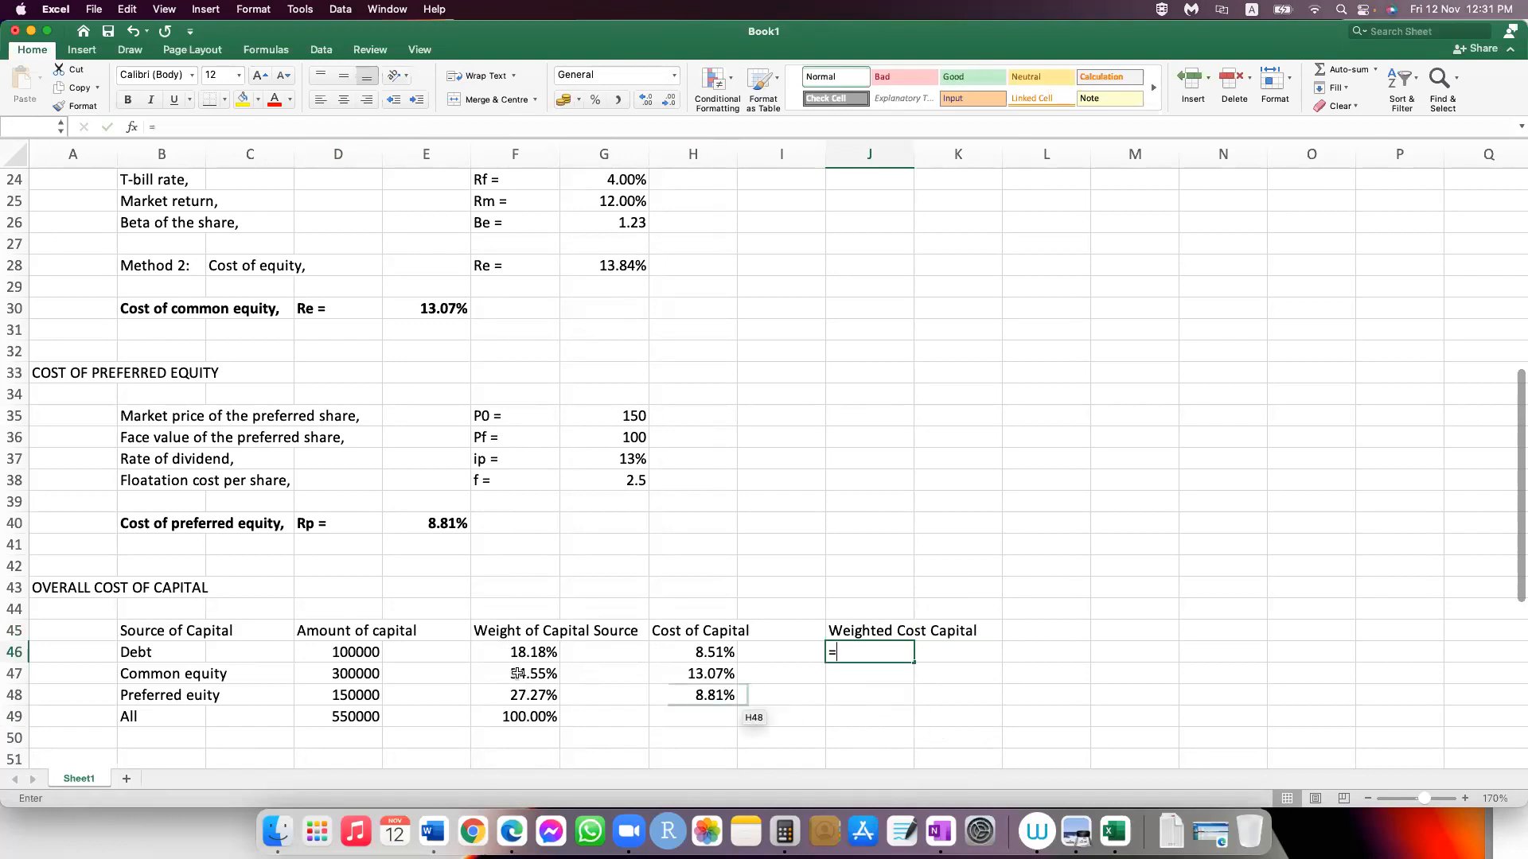
pyautogui.click(678, 654)
pyautogui.write('*')
pyautogui.click(525, 651)
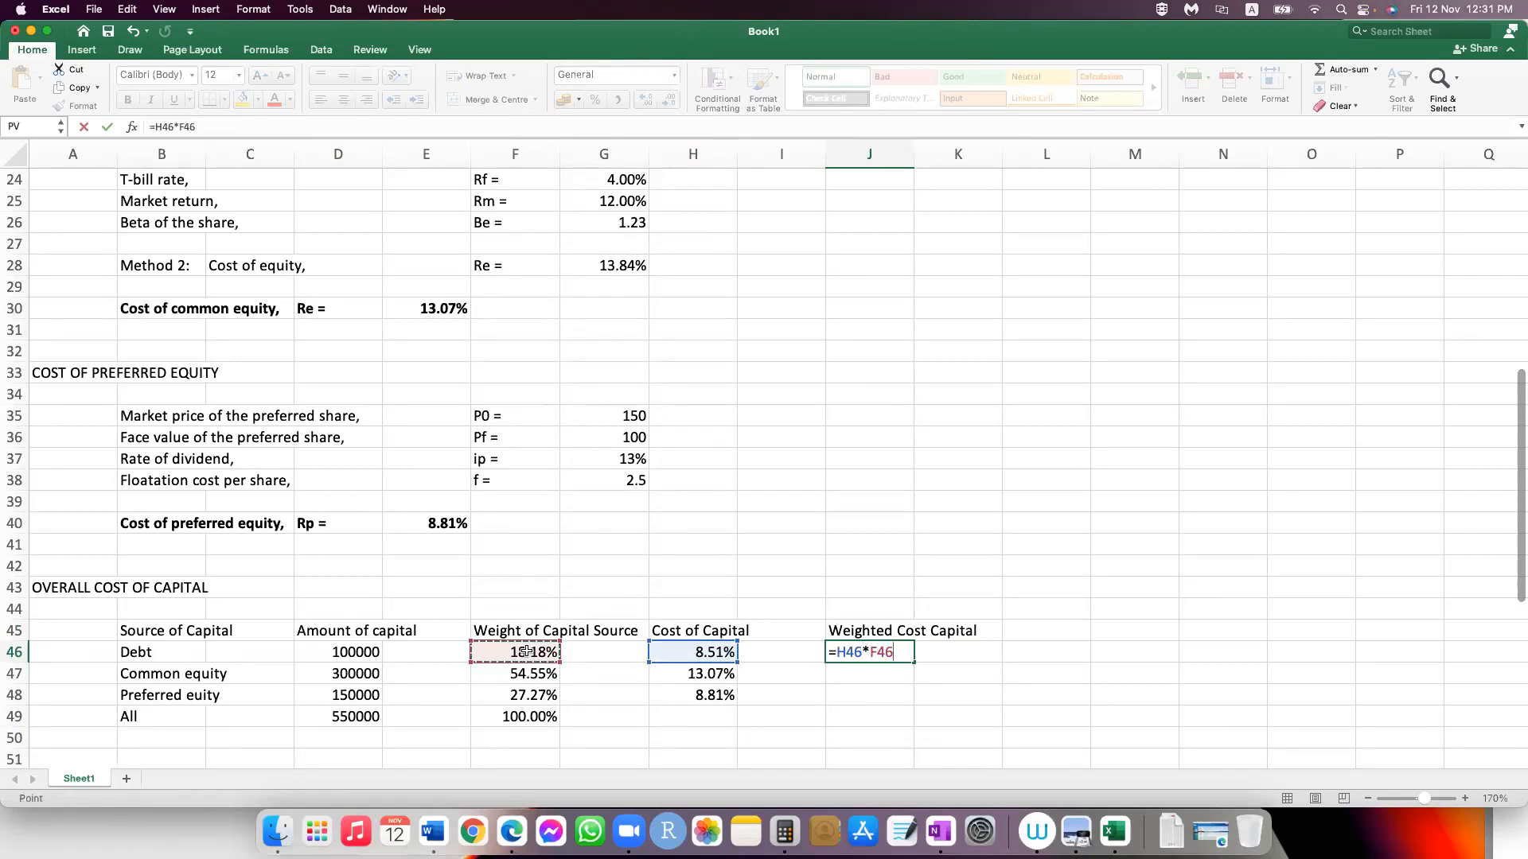
pyautogui.press('Return')
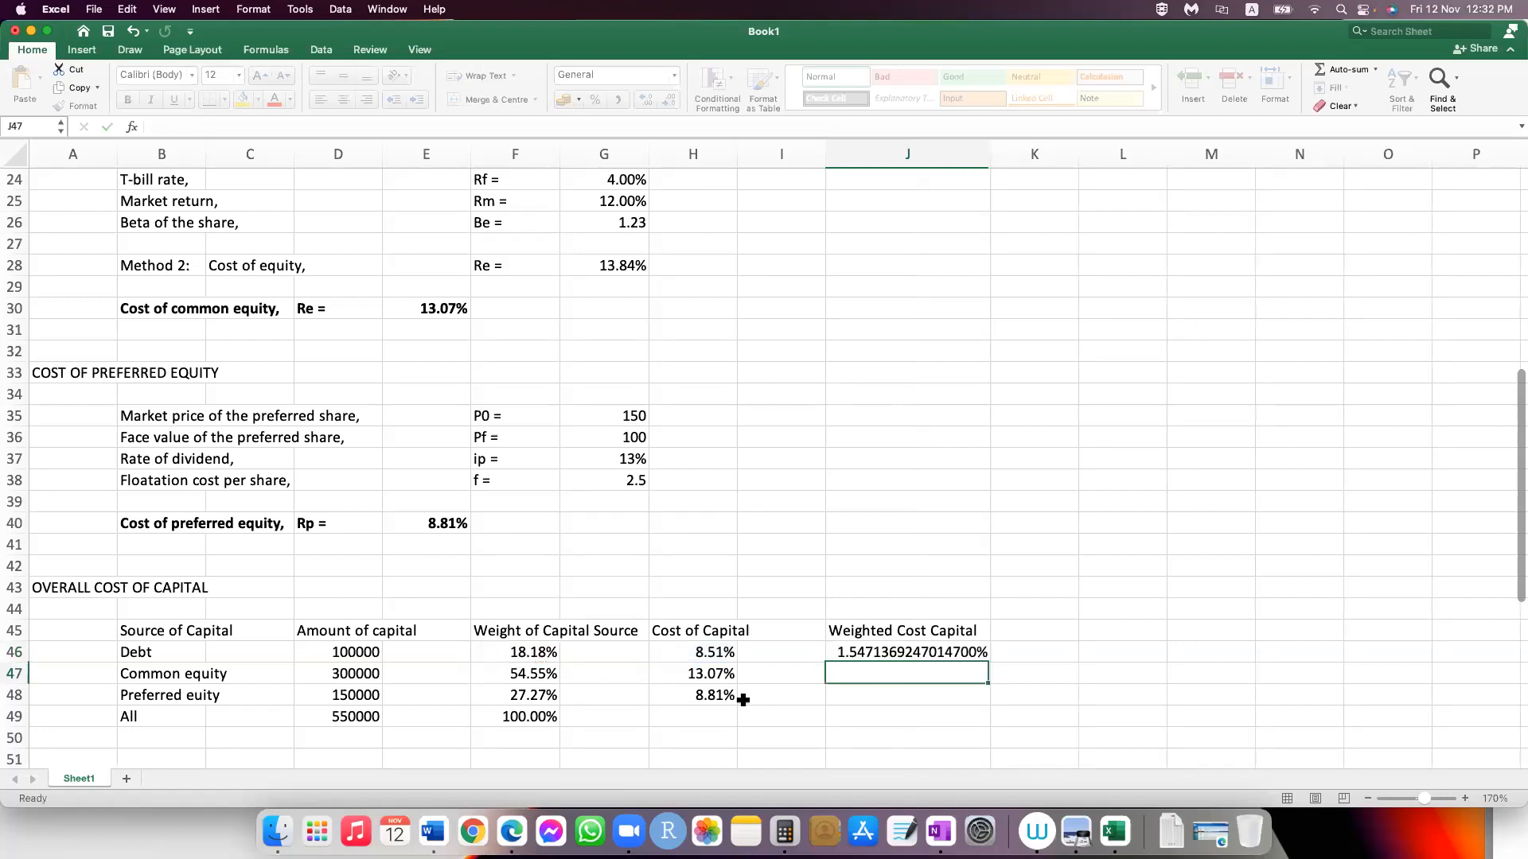
# Step: Reduce J46 to two decimals, fill its formula down to J48 and check the copied formula in J47
pyautogui.press('Up')
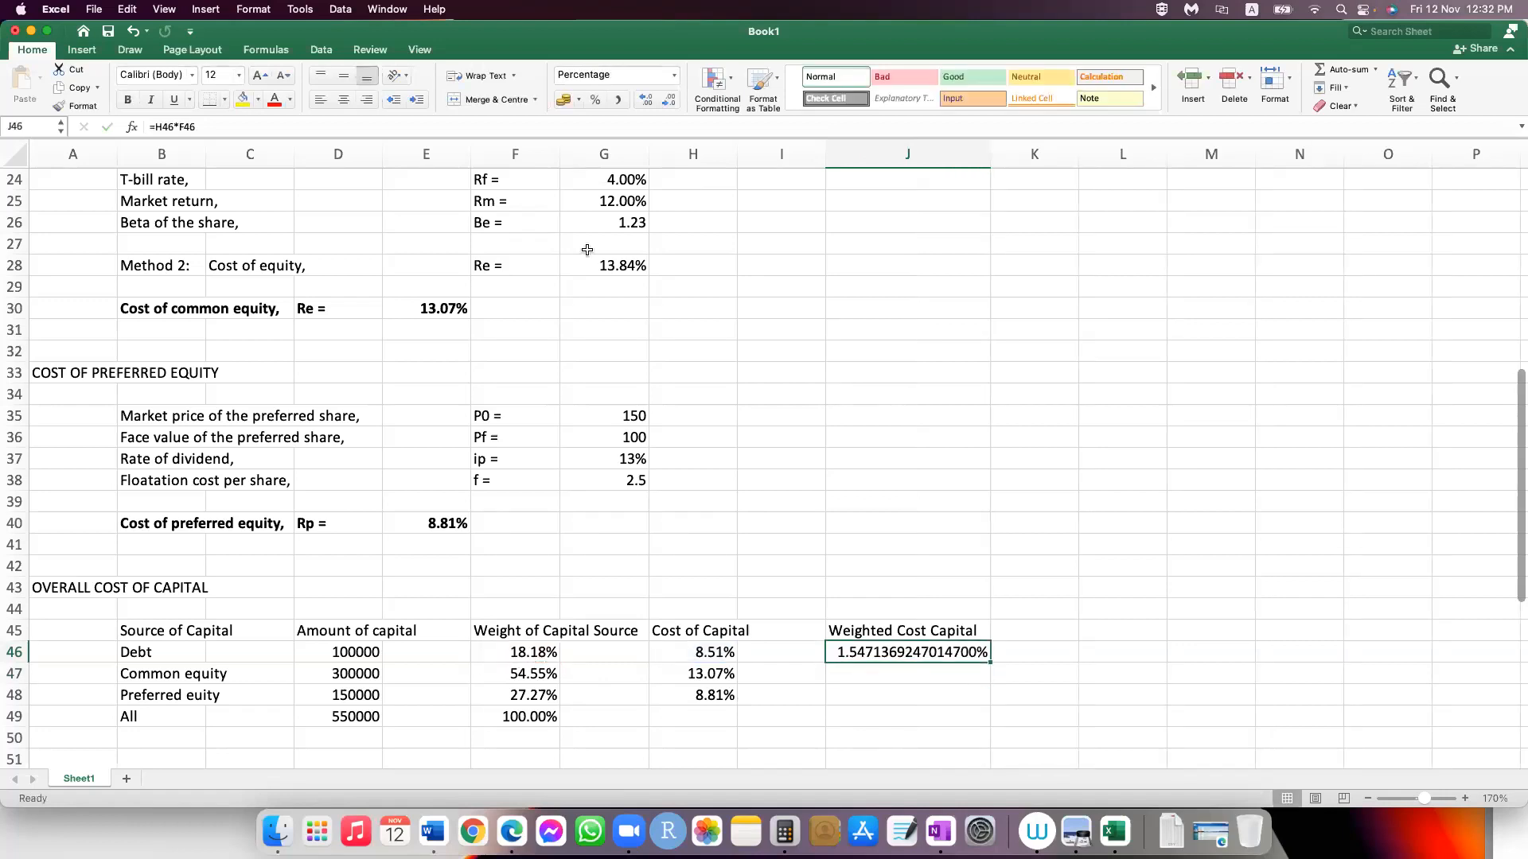
pyautogui.click(649, 105)
pyautogui.click(649, 105)
pyautogui.click(649, 106)
pyautogui.click(665, 103)
pyautogui.click(665, 102)
pyautogui.click(665, 103)
pyautogui.click(666, 103)
pyautogui.click(665, 103)
pyautogui.click(665, 103)
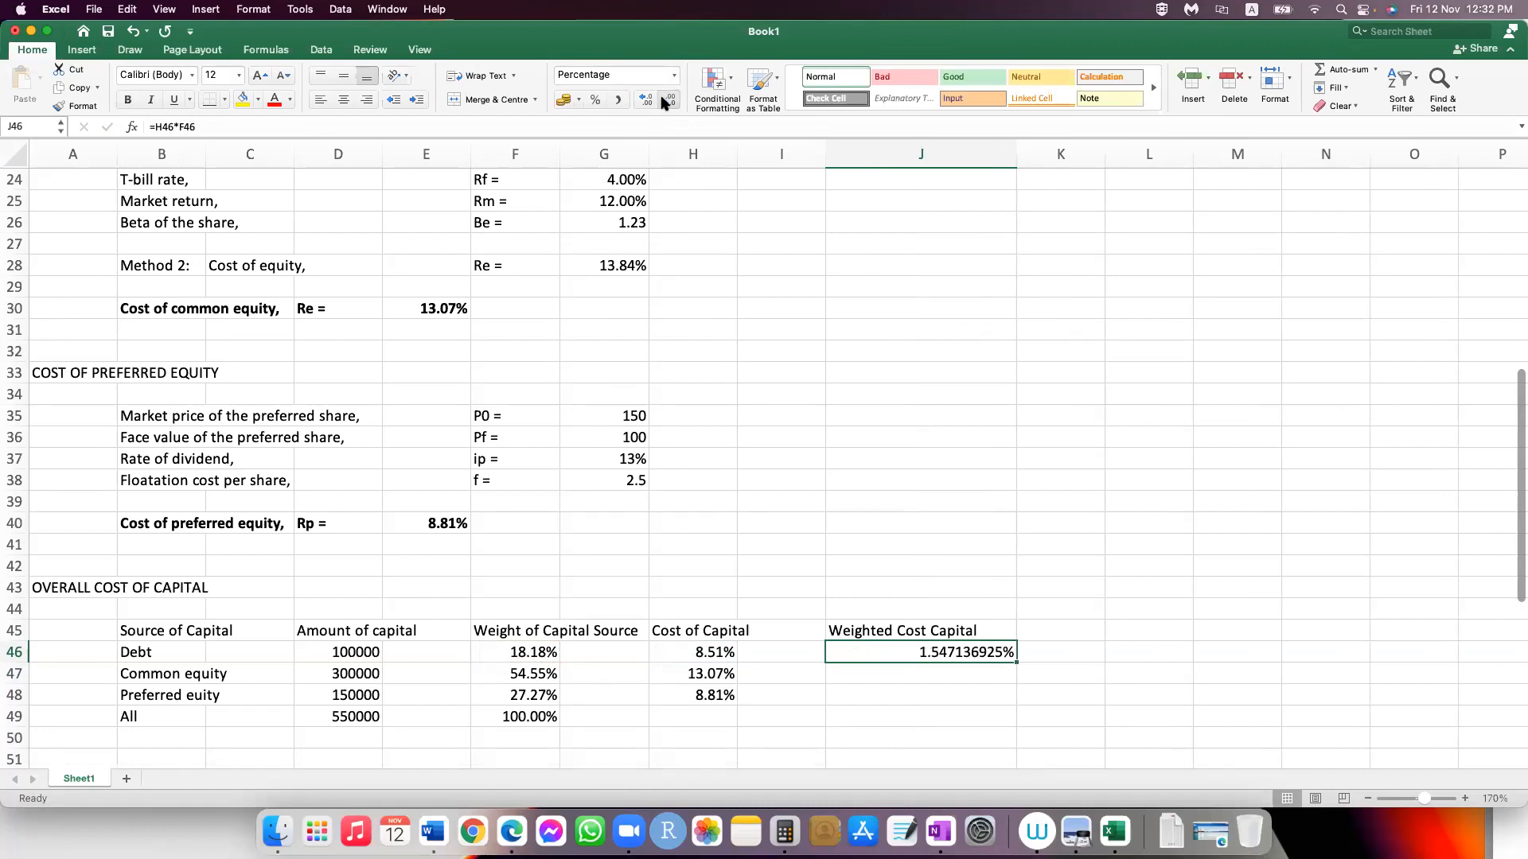
pyautogui.click(663, 102)
pyautogui.click(664, 102)
pyautogui.click(663, 103)
pyautogui.click(663, 103)
pyautogui.click(663, 103)
pyautogui.moveTo(927, 161); pyautogui.dragTo(912, 699)
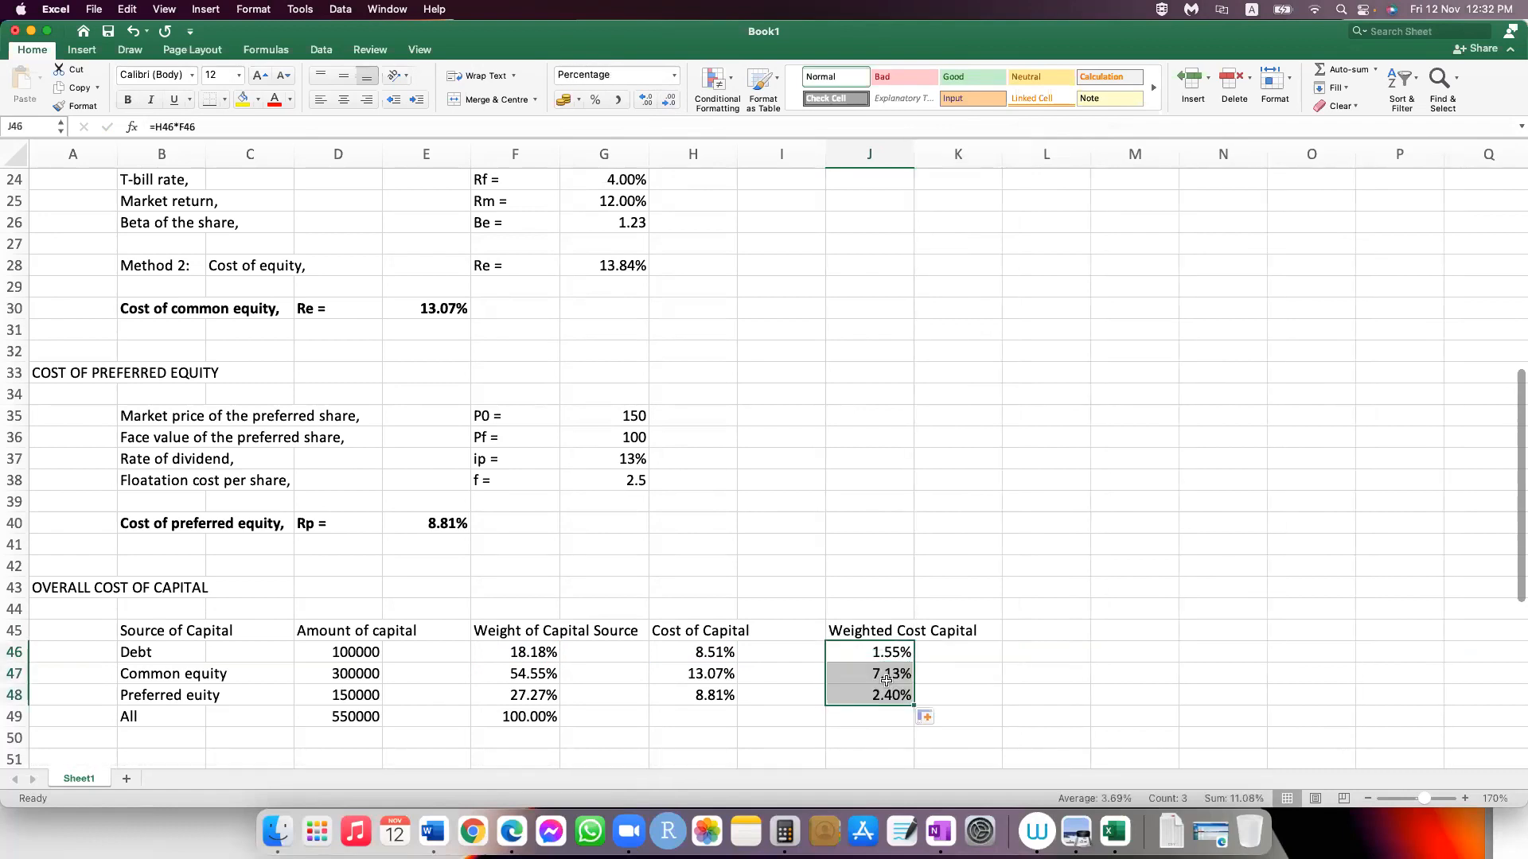
pyautogui.click(886, 678)
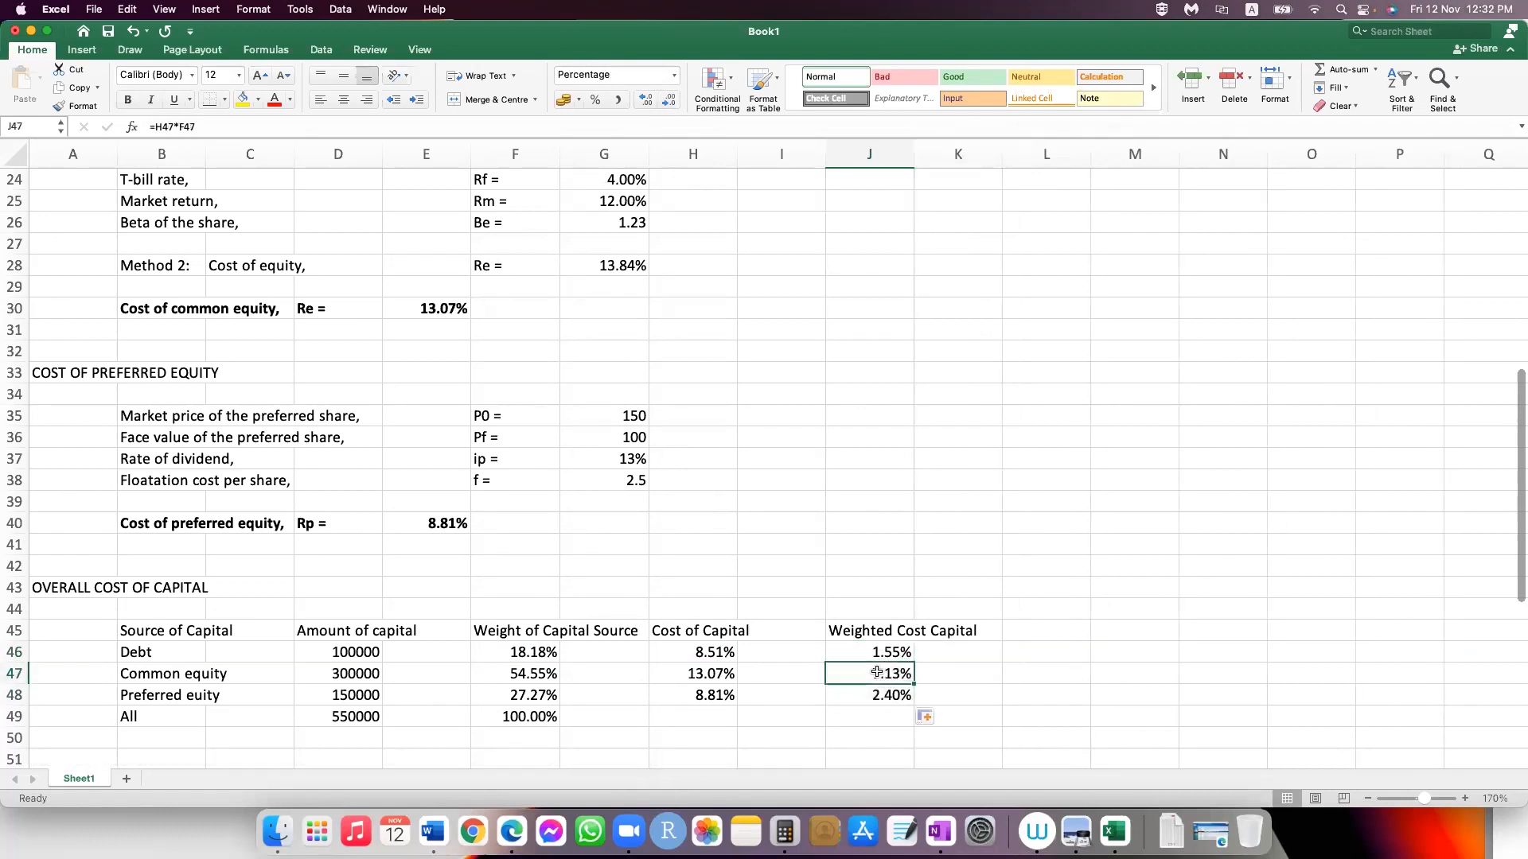
# Step: Total the weighted costs of capital in J49 with =SUM(J46:J48)
pyautogui.click(859, 717)
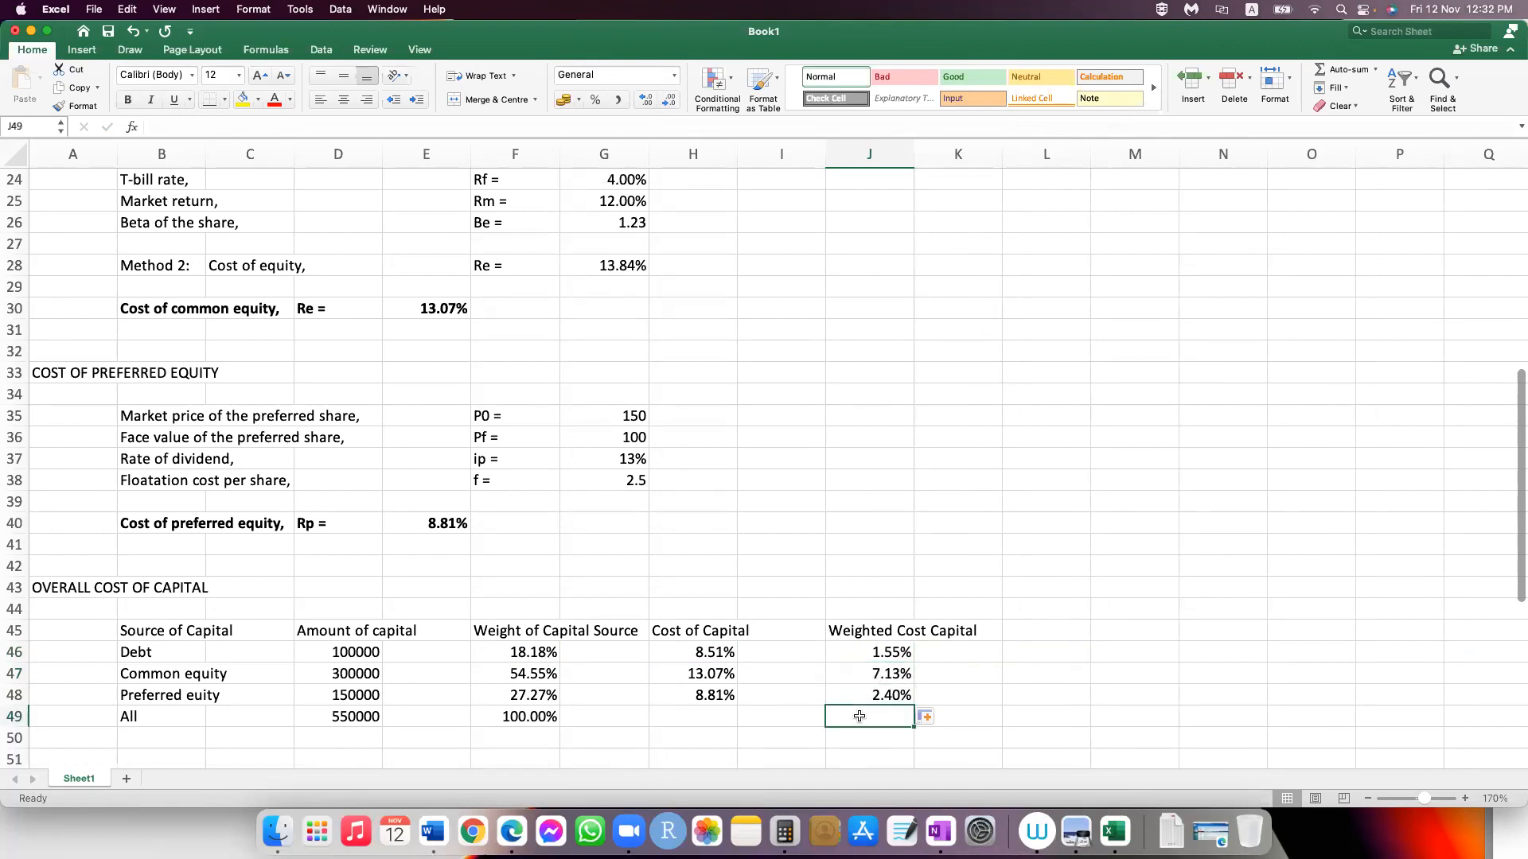
pyautogui.write('=')
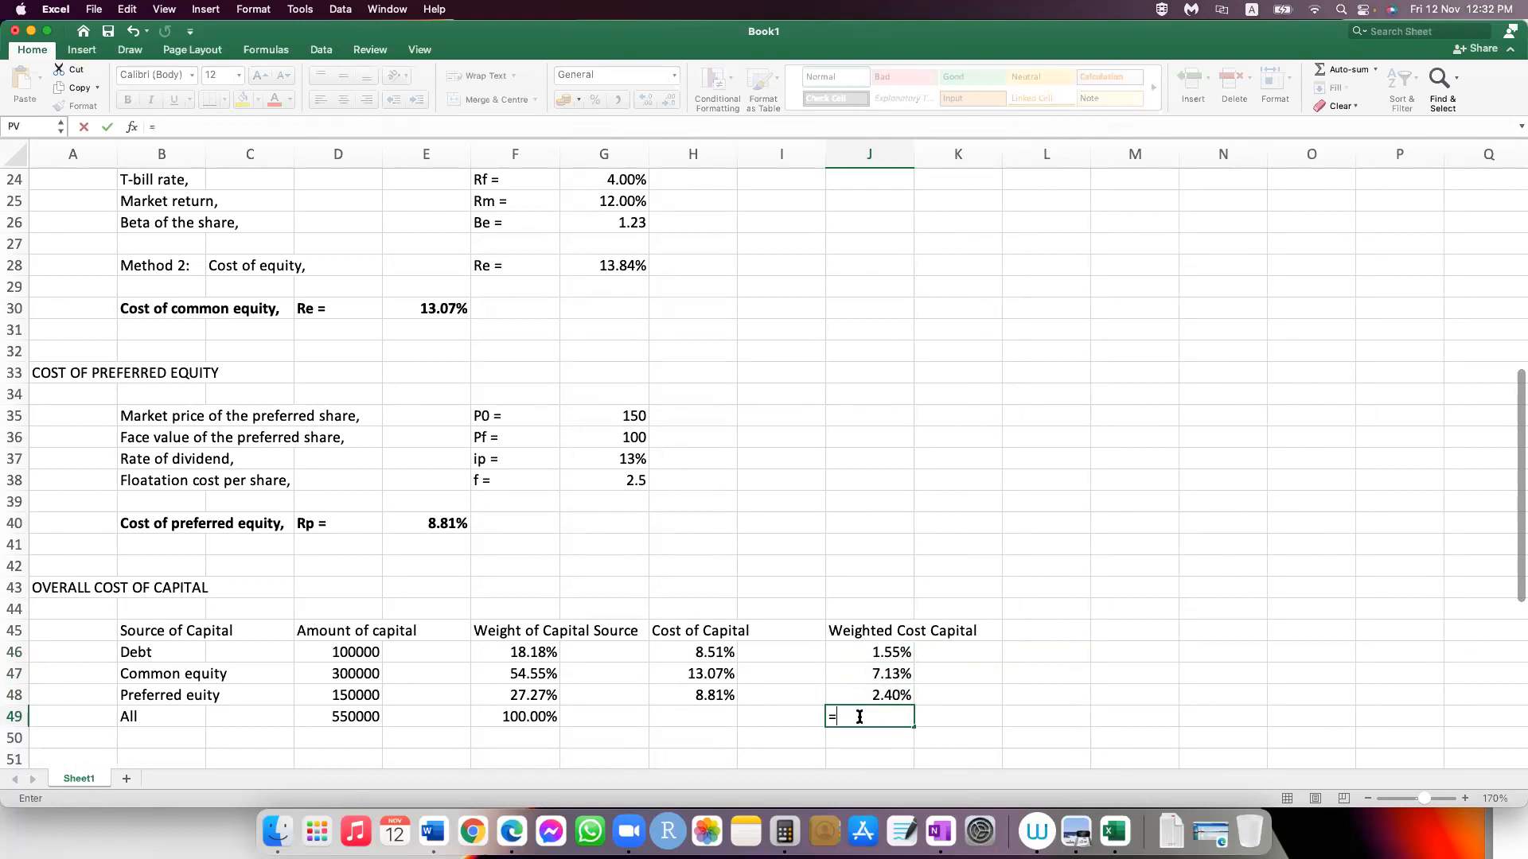
pyautogui.write('sum(')
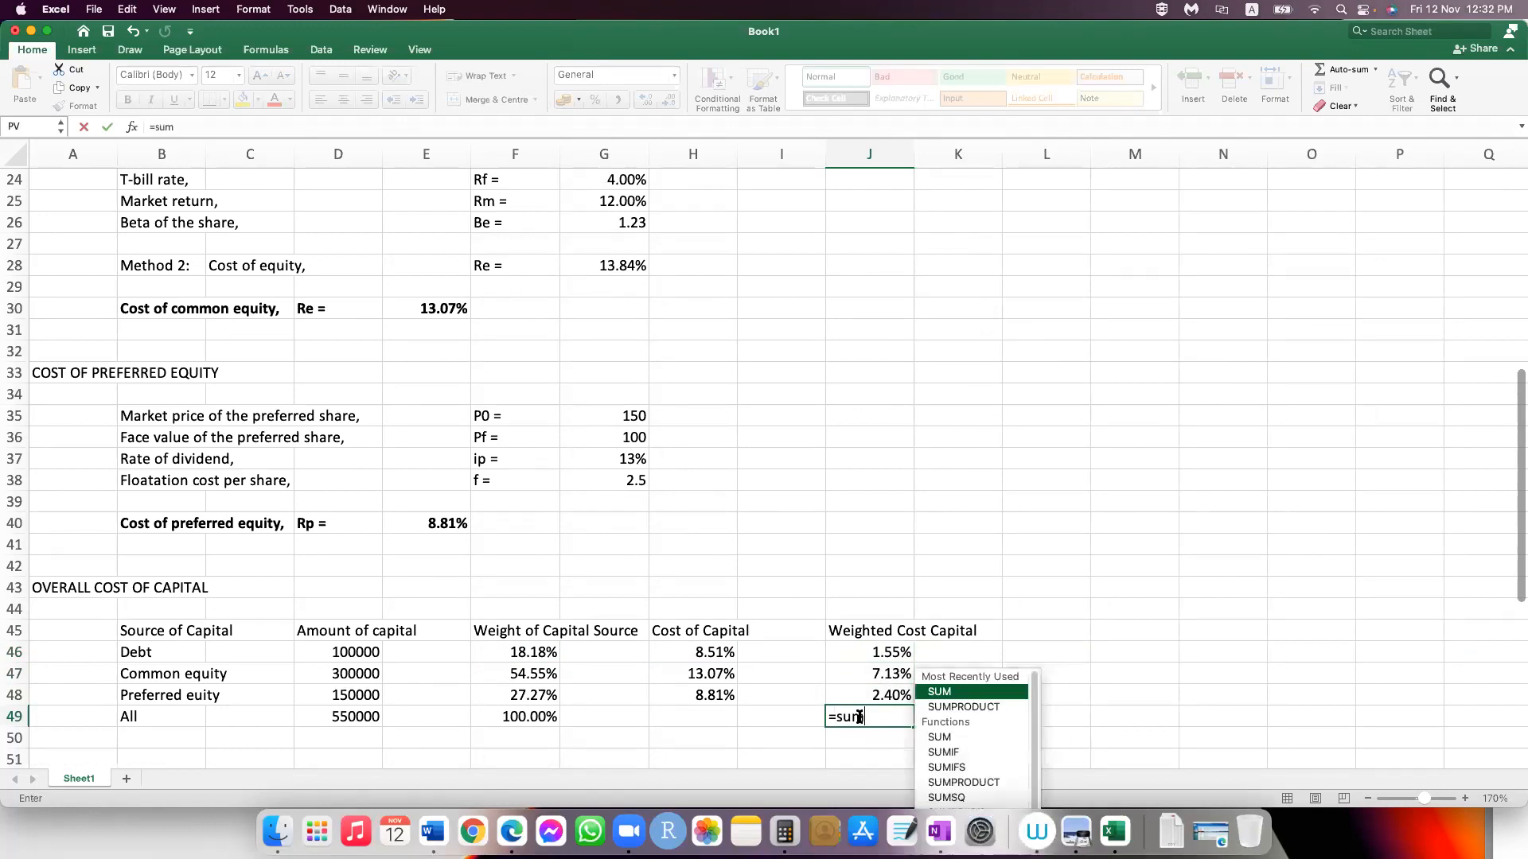
pyautogui.moveTo(884, 653); pyautogui.dragTo(887, 695)
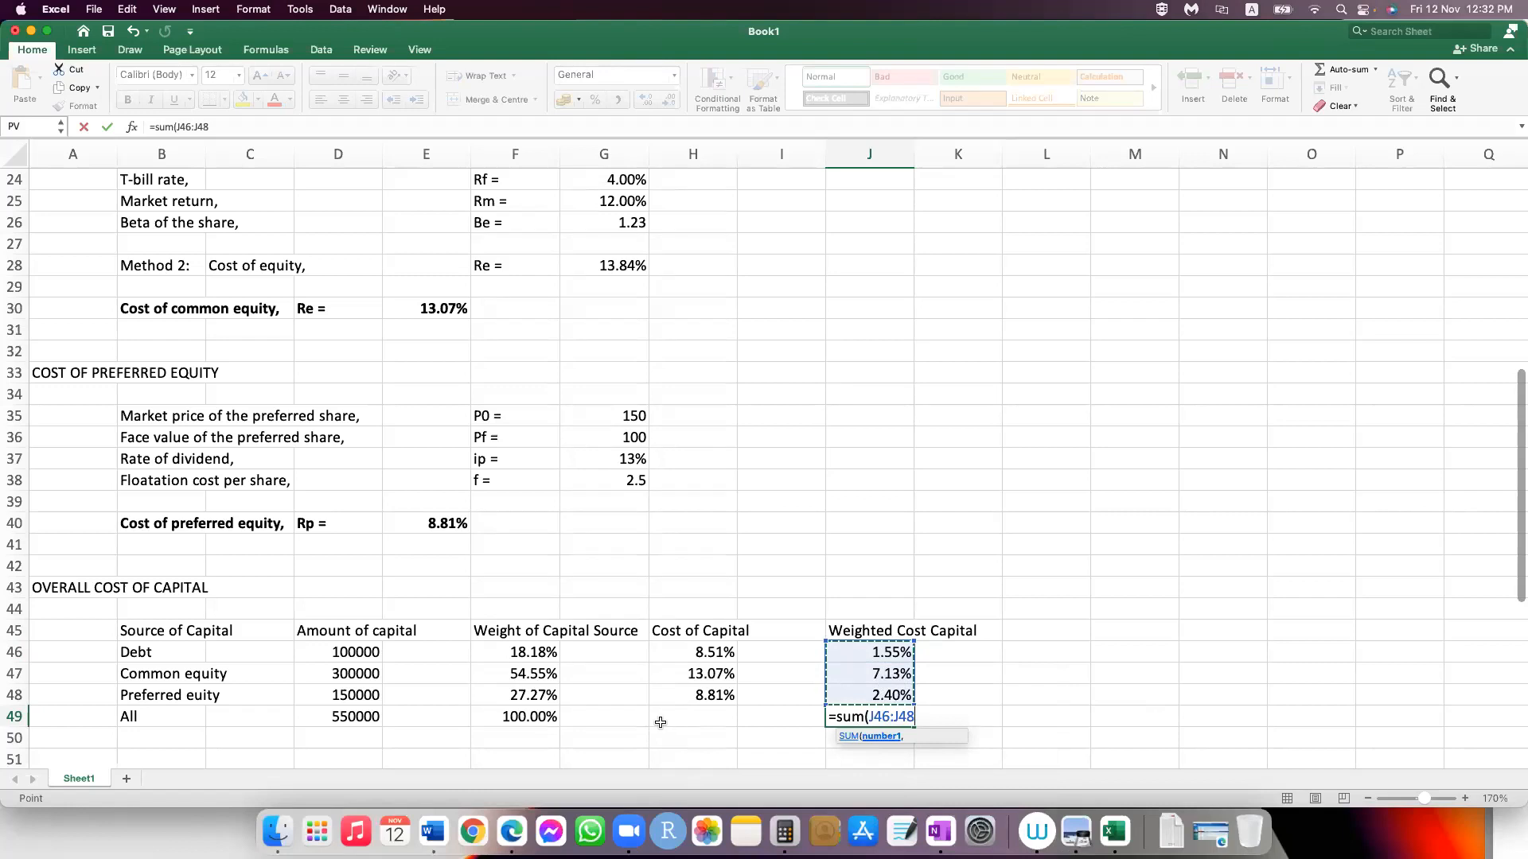
pyautogui.press('Return')
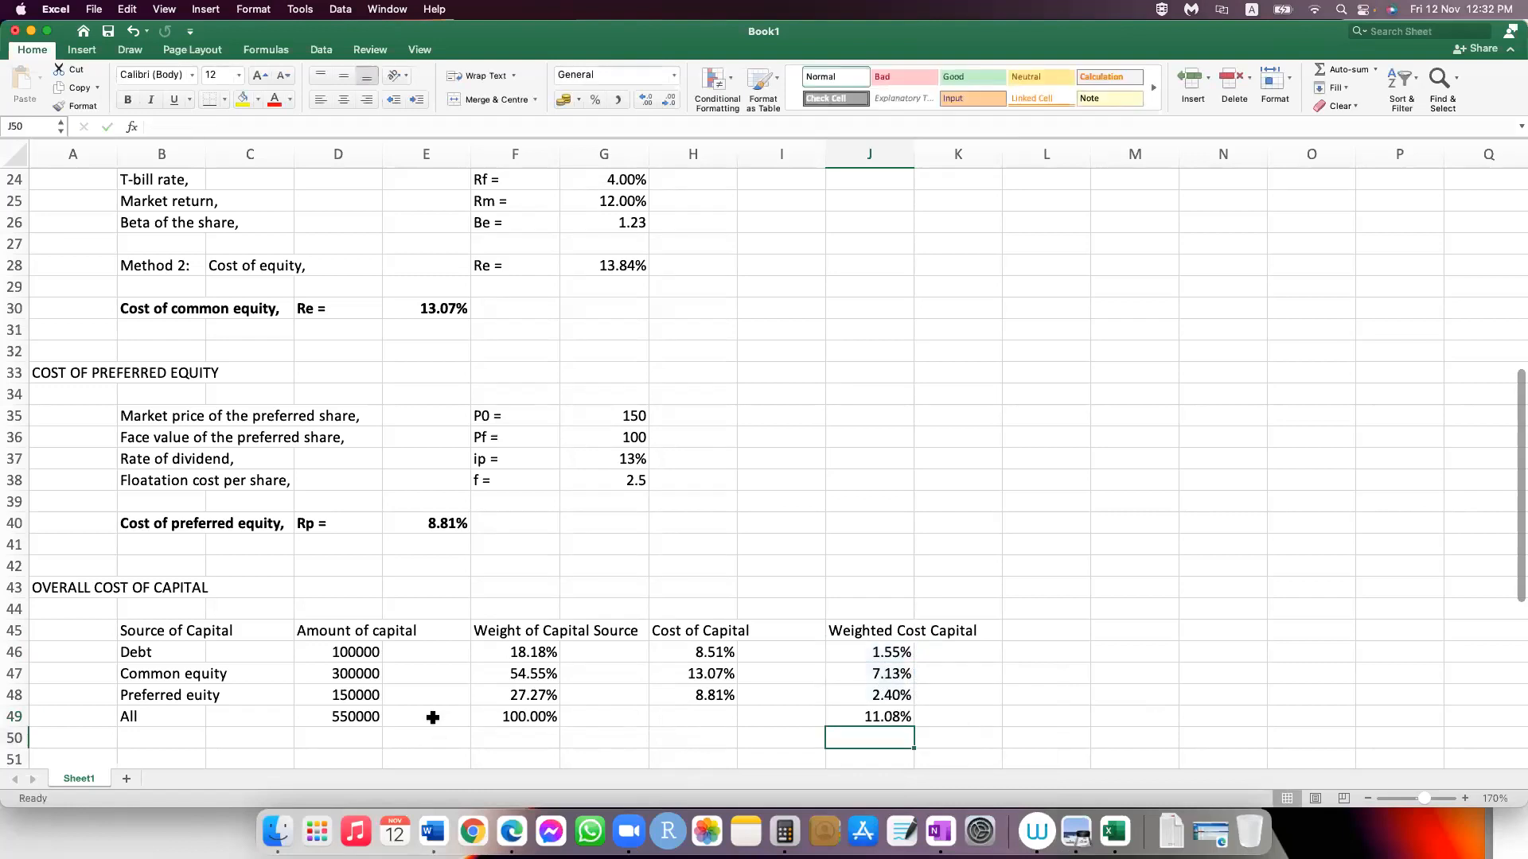
# Step: Enter the label "Weighted average cost of capital (WACC) =" in G49
pyautogui.click(647, 718)
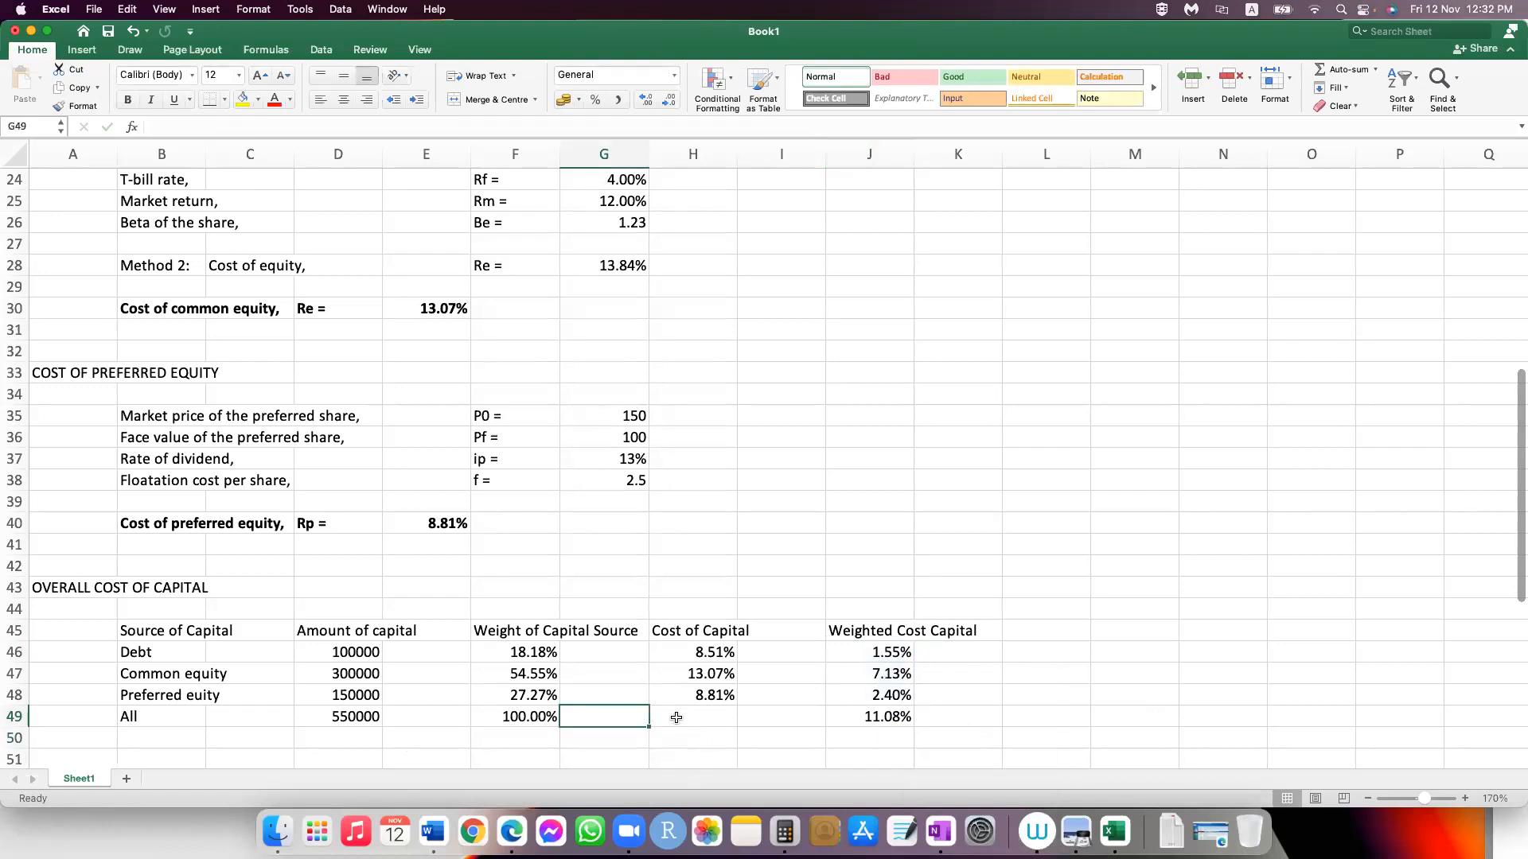
pyautogui.write('Weighted aver')
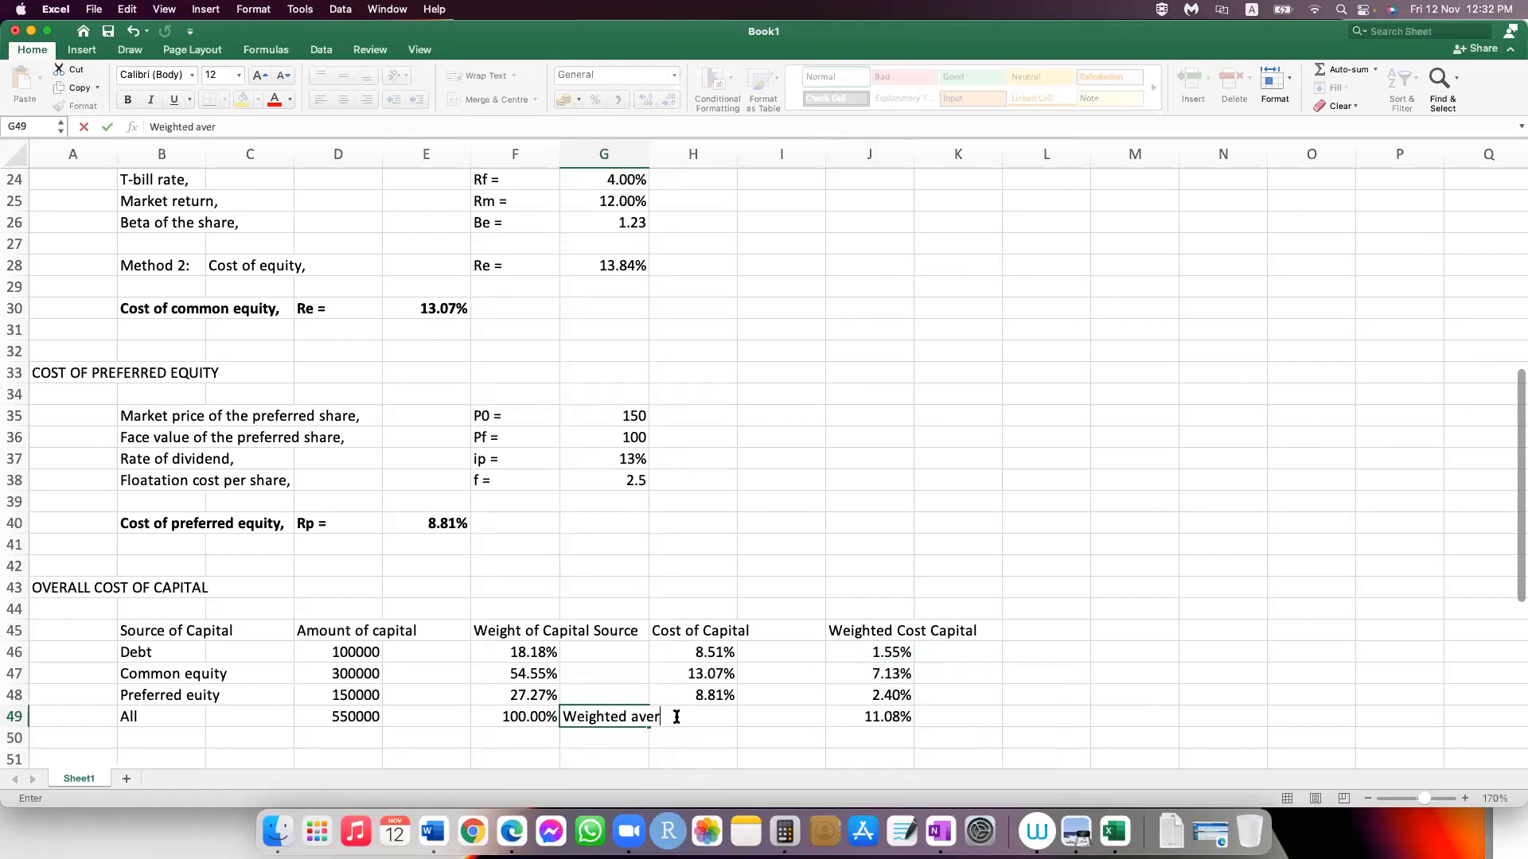
pyautogui.write('age cost of capi')
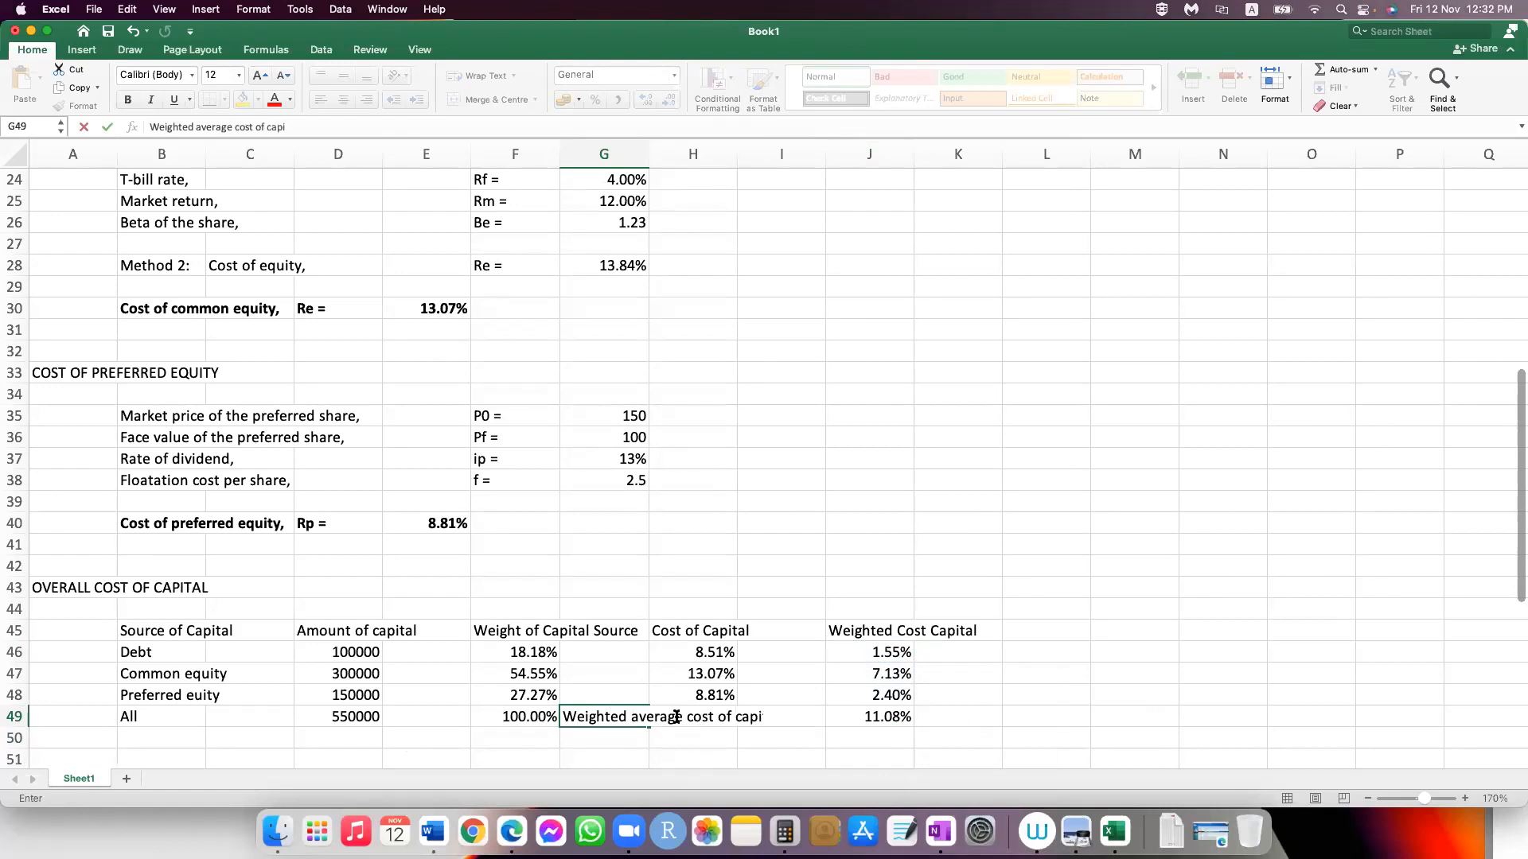
pyautogui.write('tal (WACC) =')
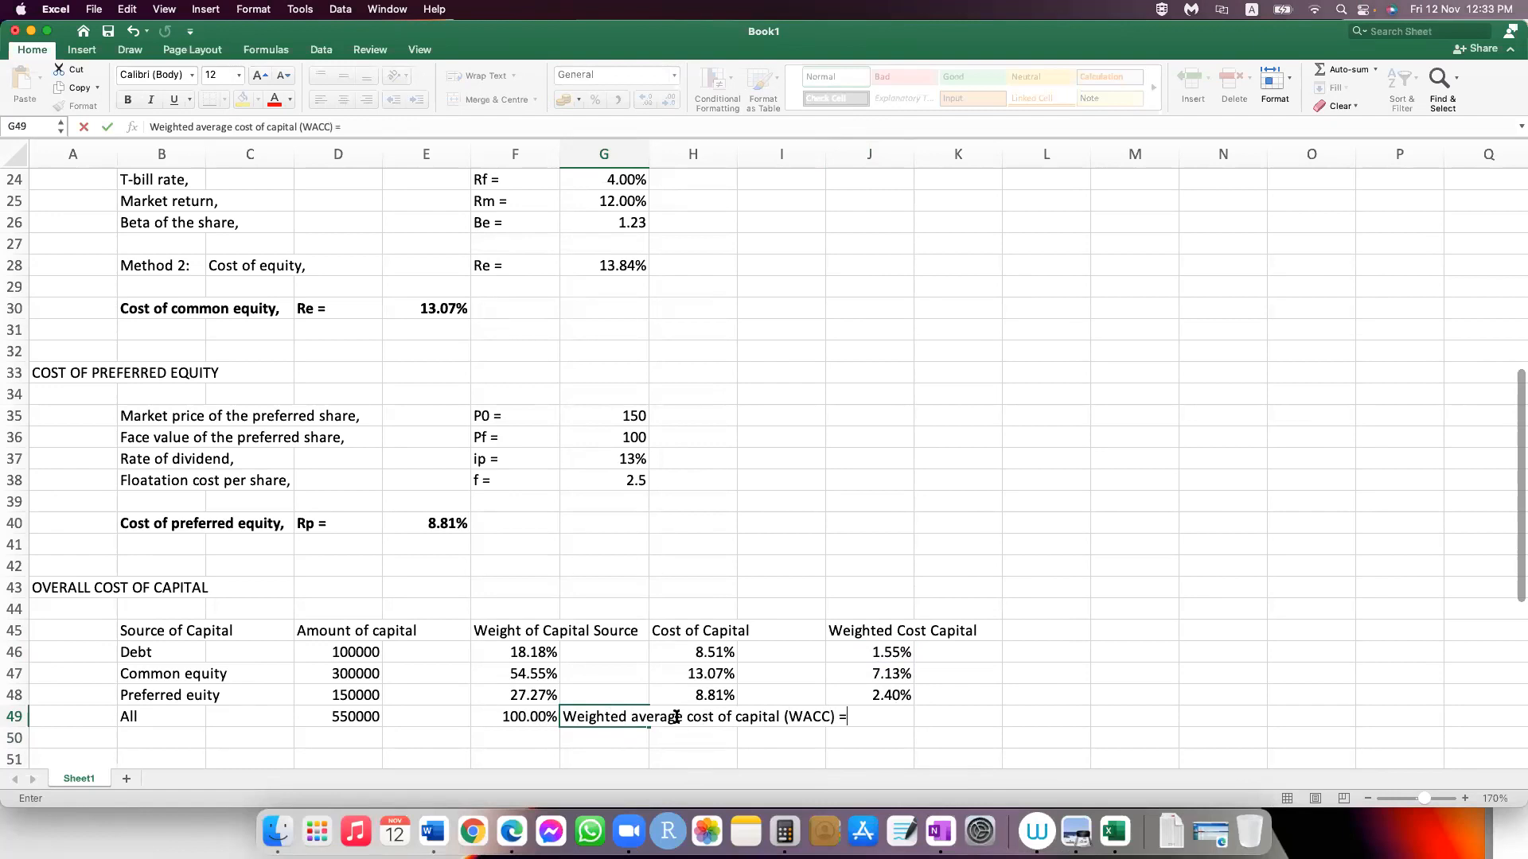
pyautogui.press('Return')
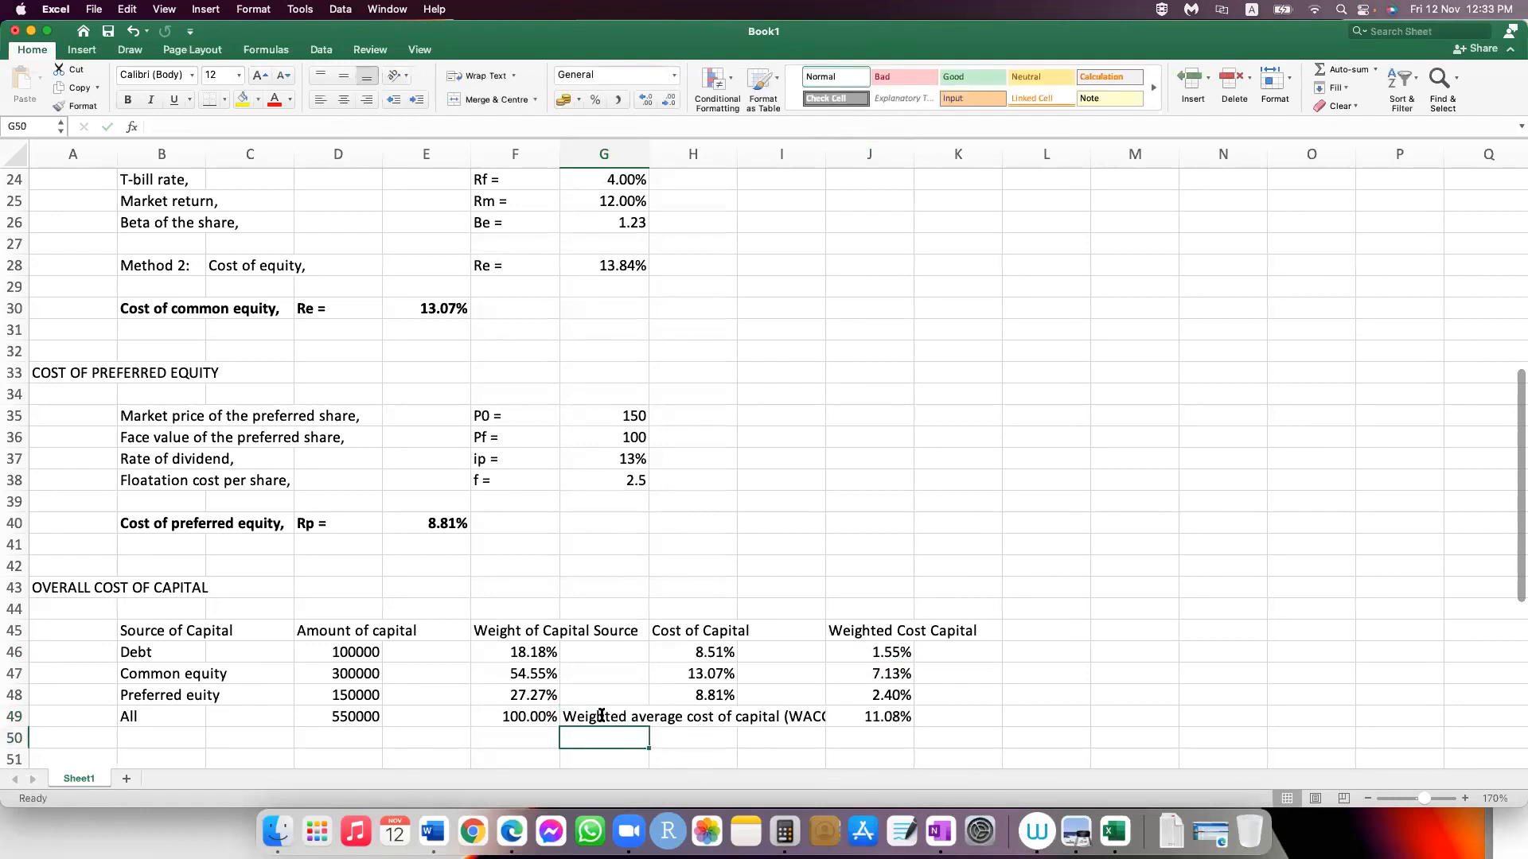
# Step: Reduce the WACC label in G49 to font size 11 and make it and the total in J49 bold
pyautogui.click(601, 714)
pyautogui.click(867, 631)
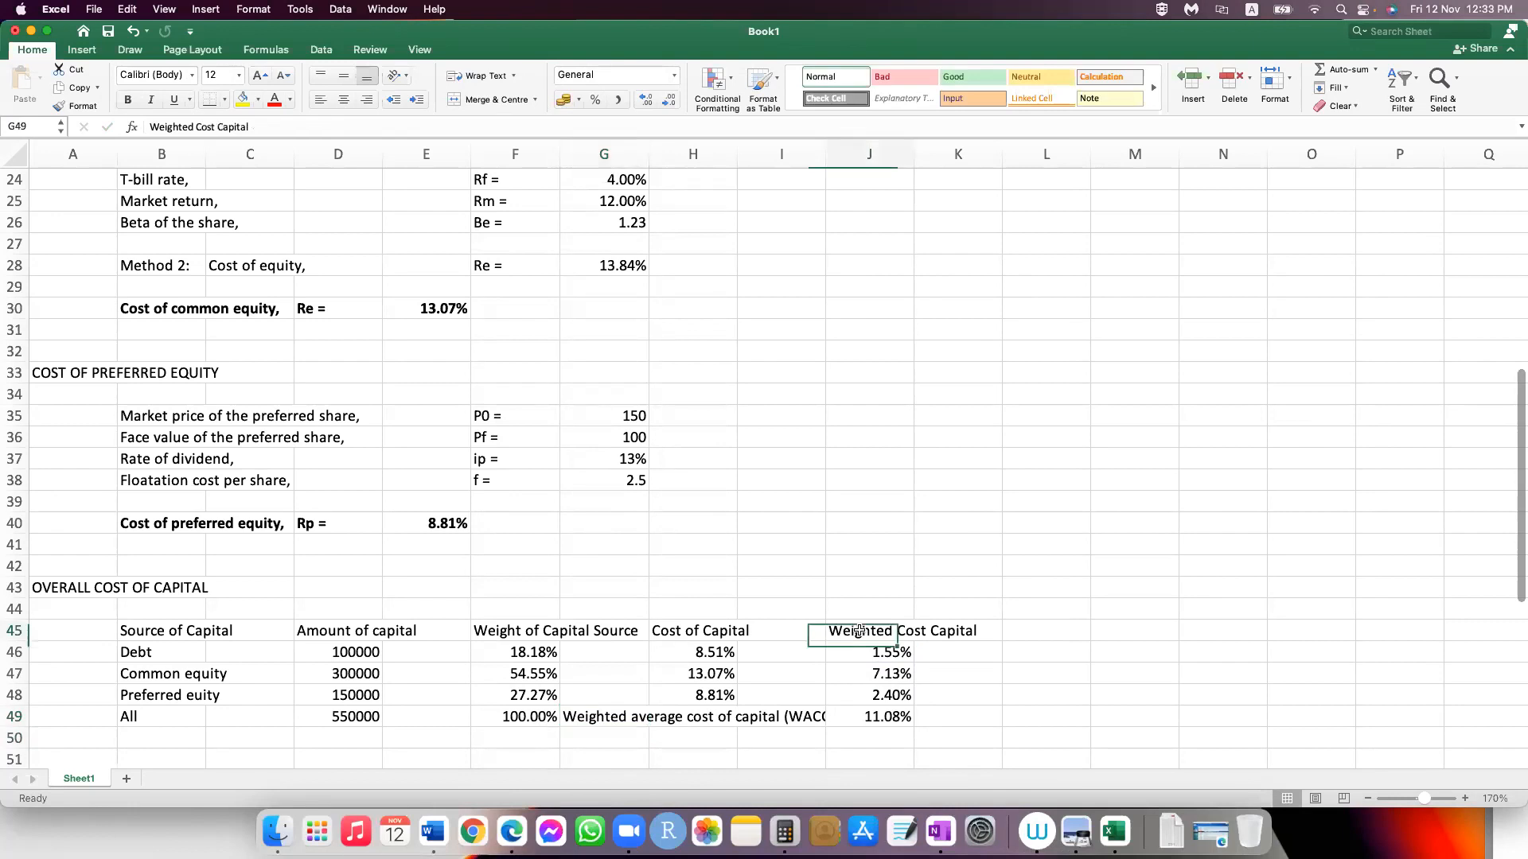
pyautogui.click(597, 719)
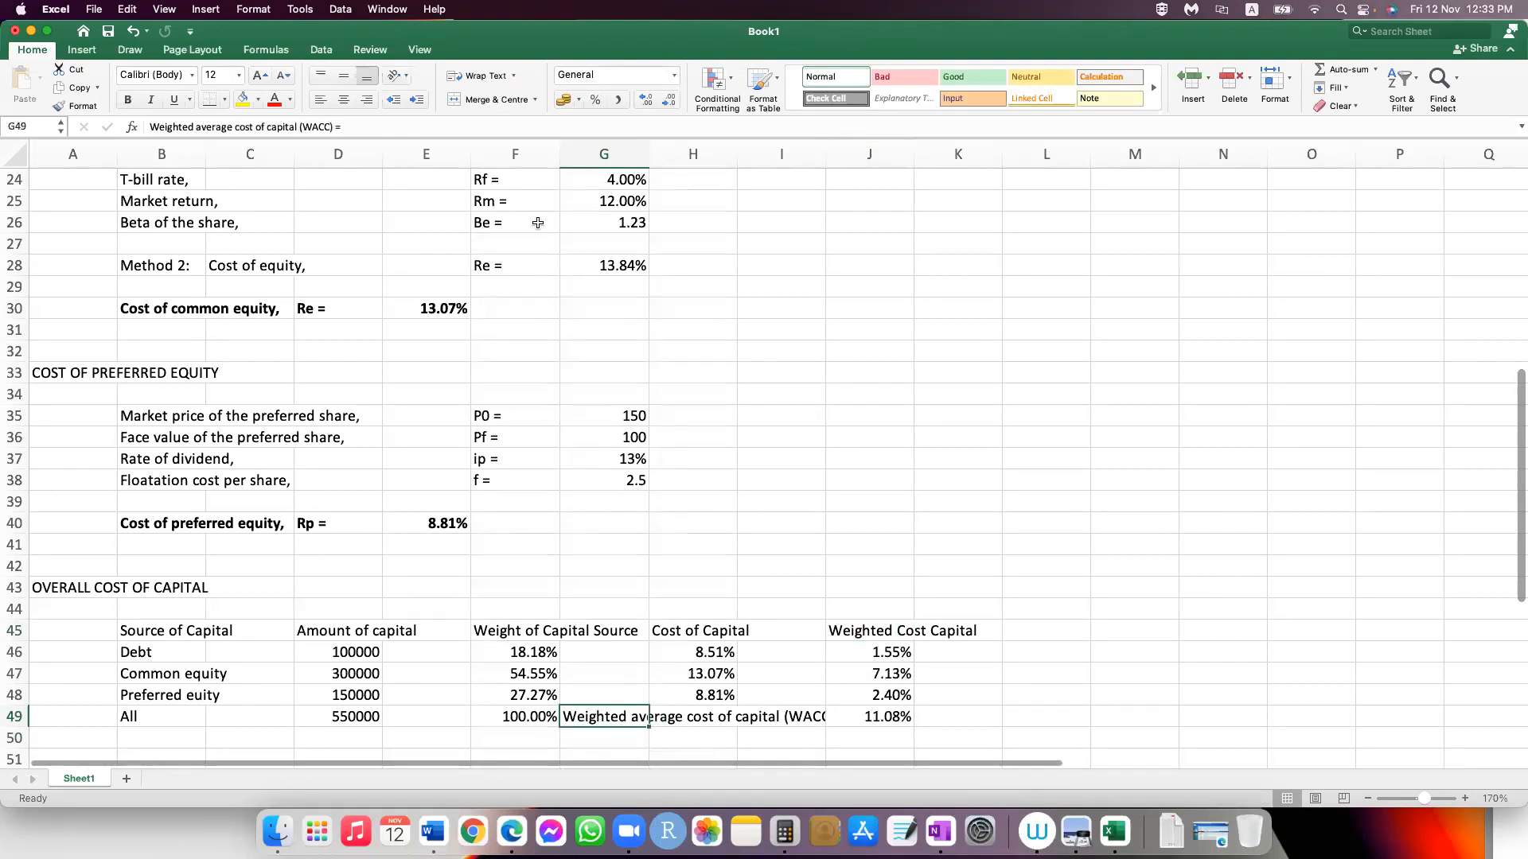
pyautogui.click(283, 75)
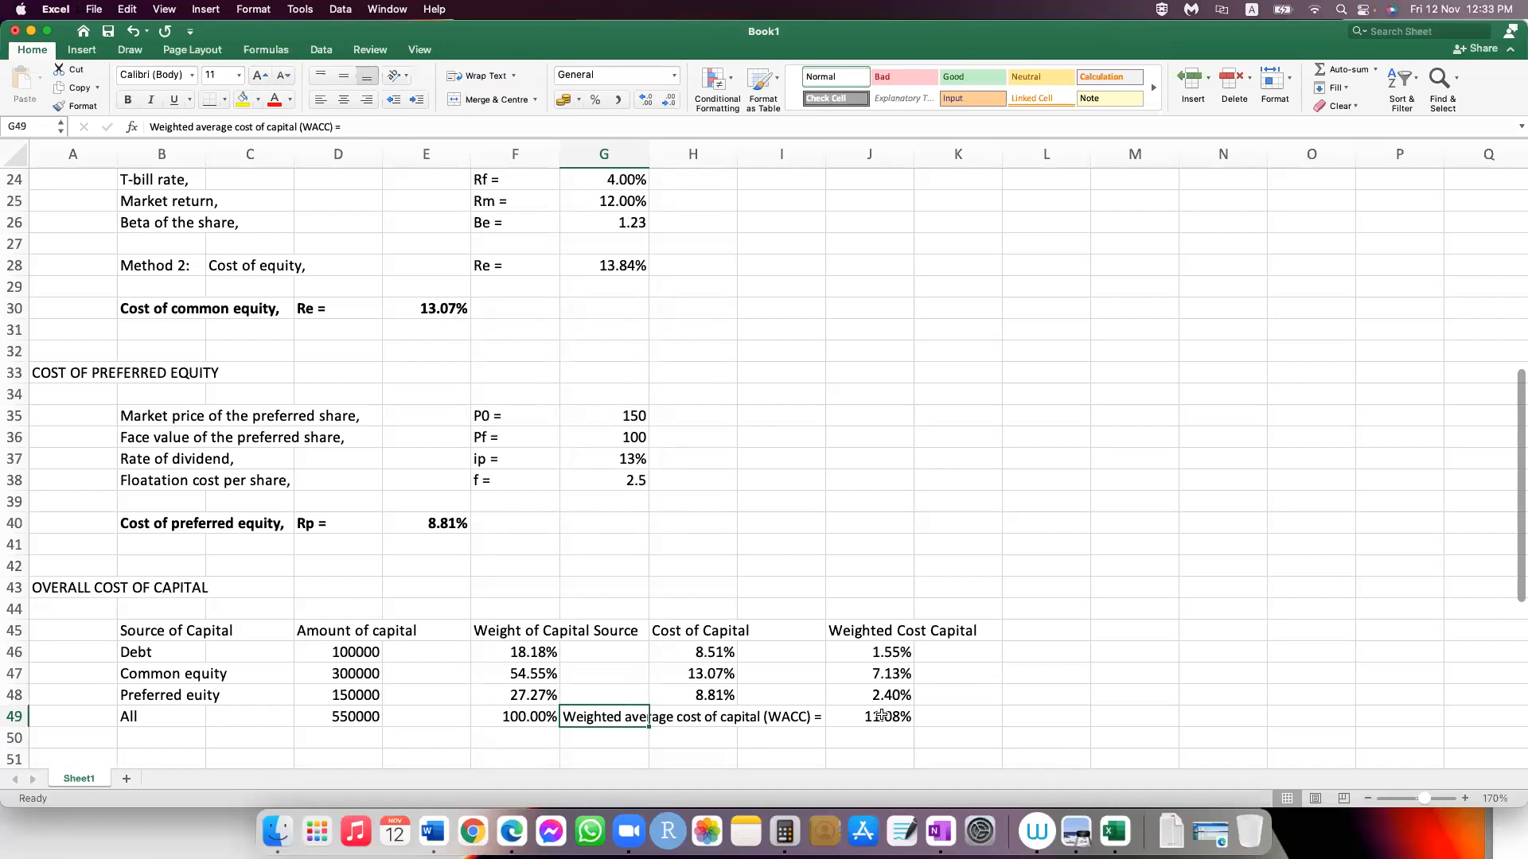
pyautogui.click(127, 99)
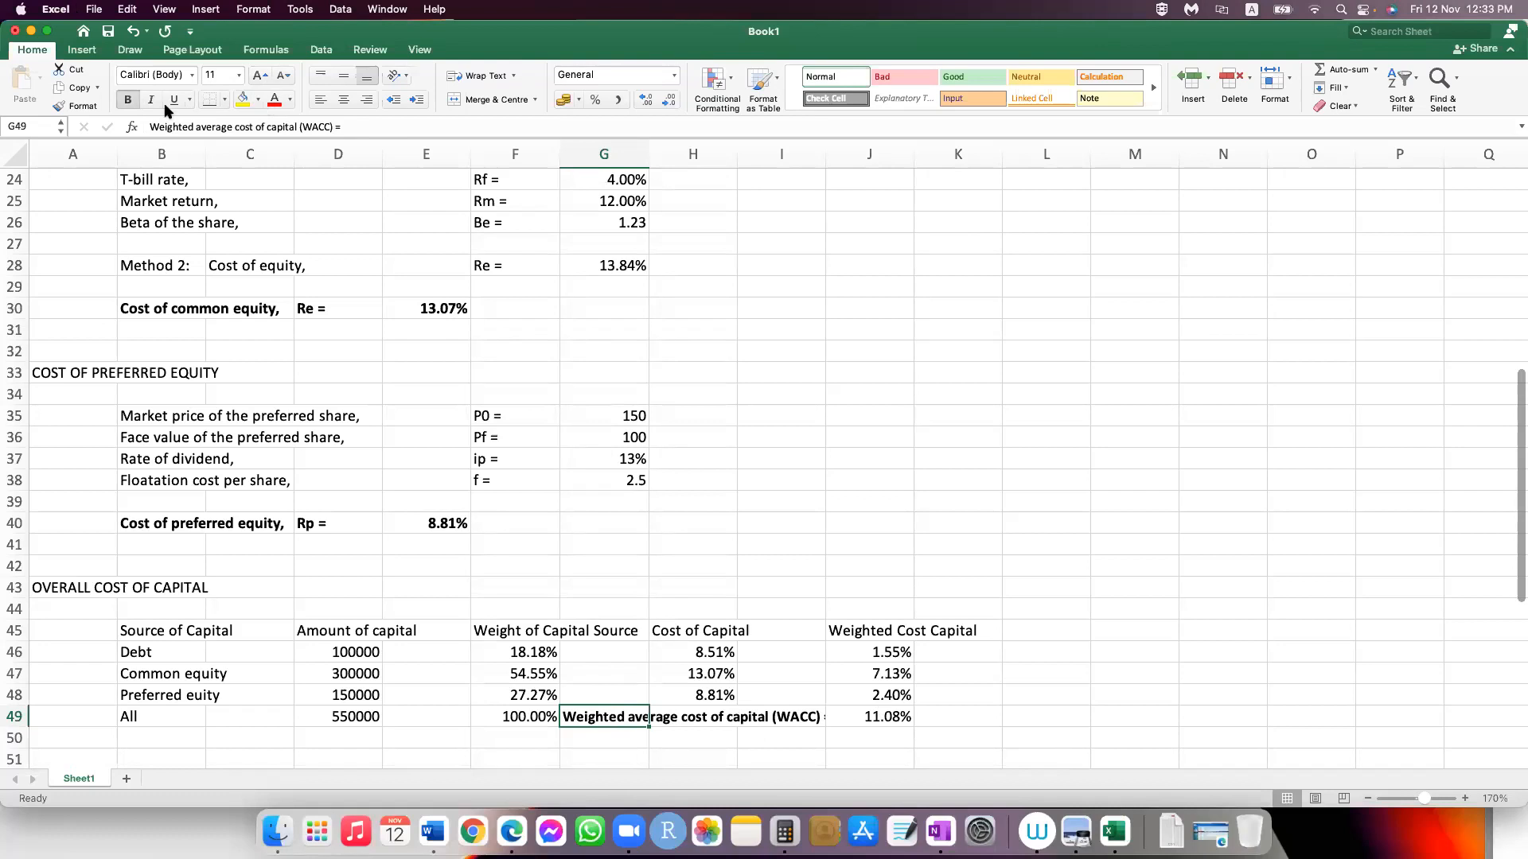
pyautogui.click(870, 717)
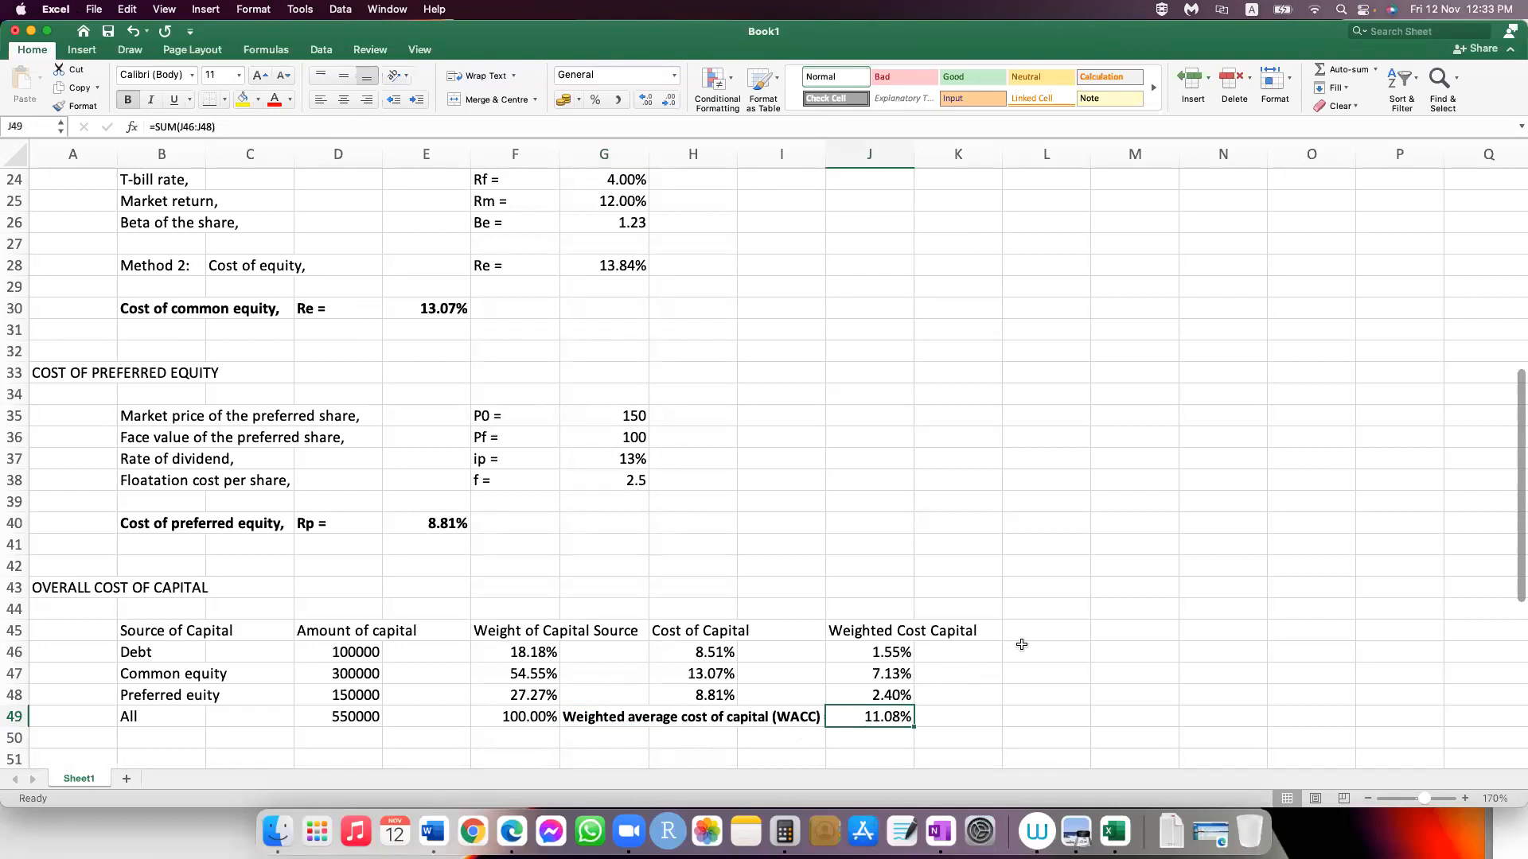
pyautogui.click(1134, 695)
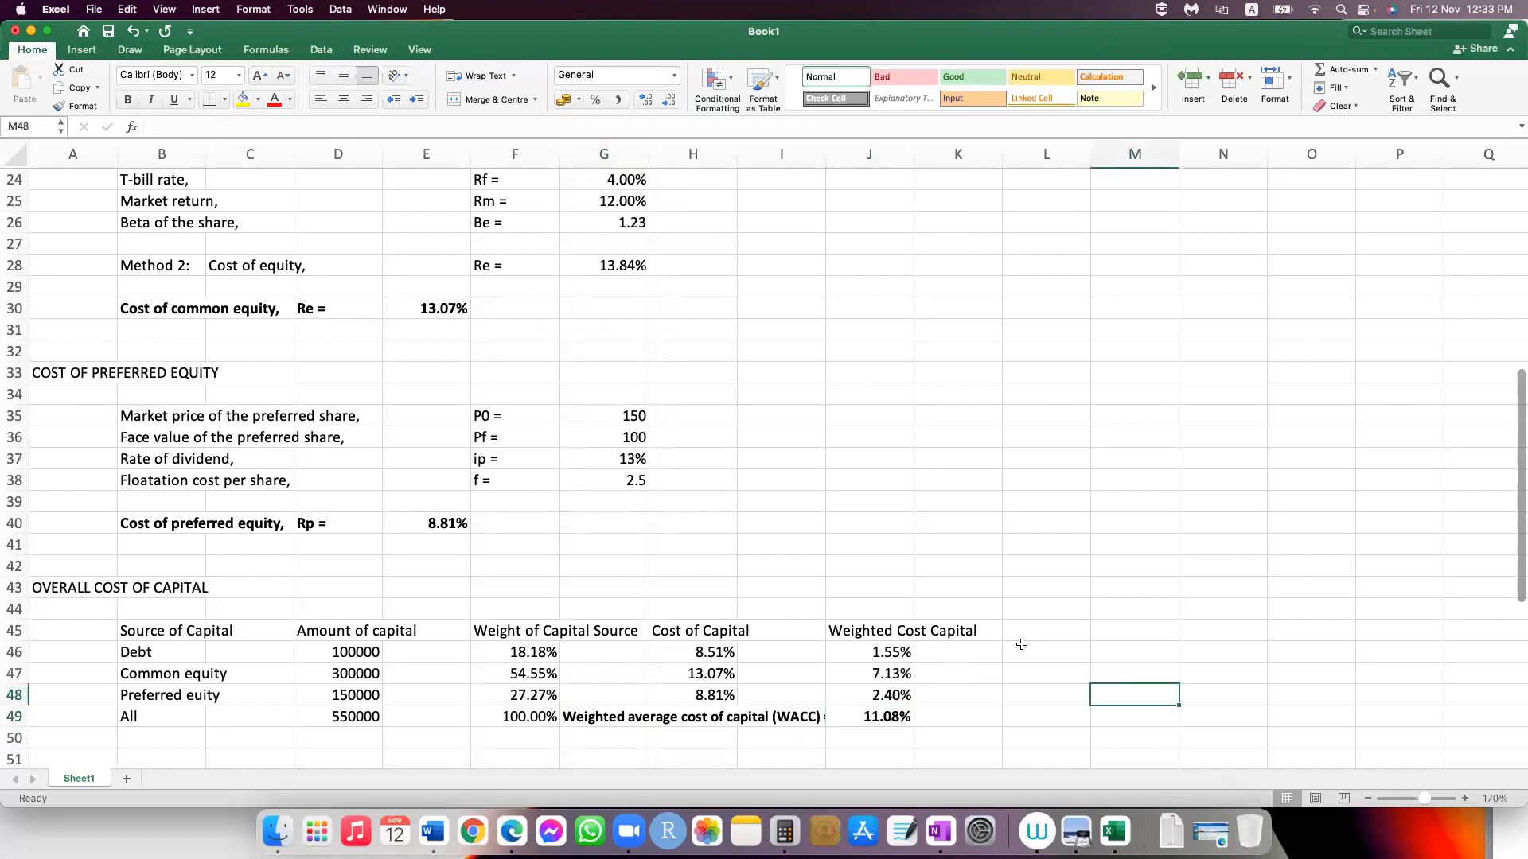
# Step: Add a bottom border beneath the preferred equity row across B48:K48
pyautogui.moveTo(170, 620); pyautogui.dragTo(962, 630)
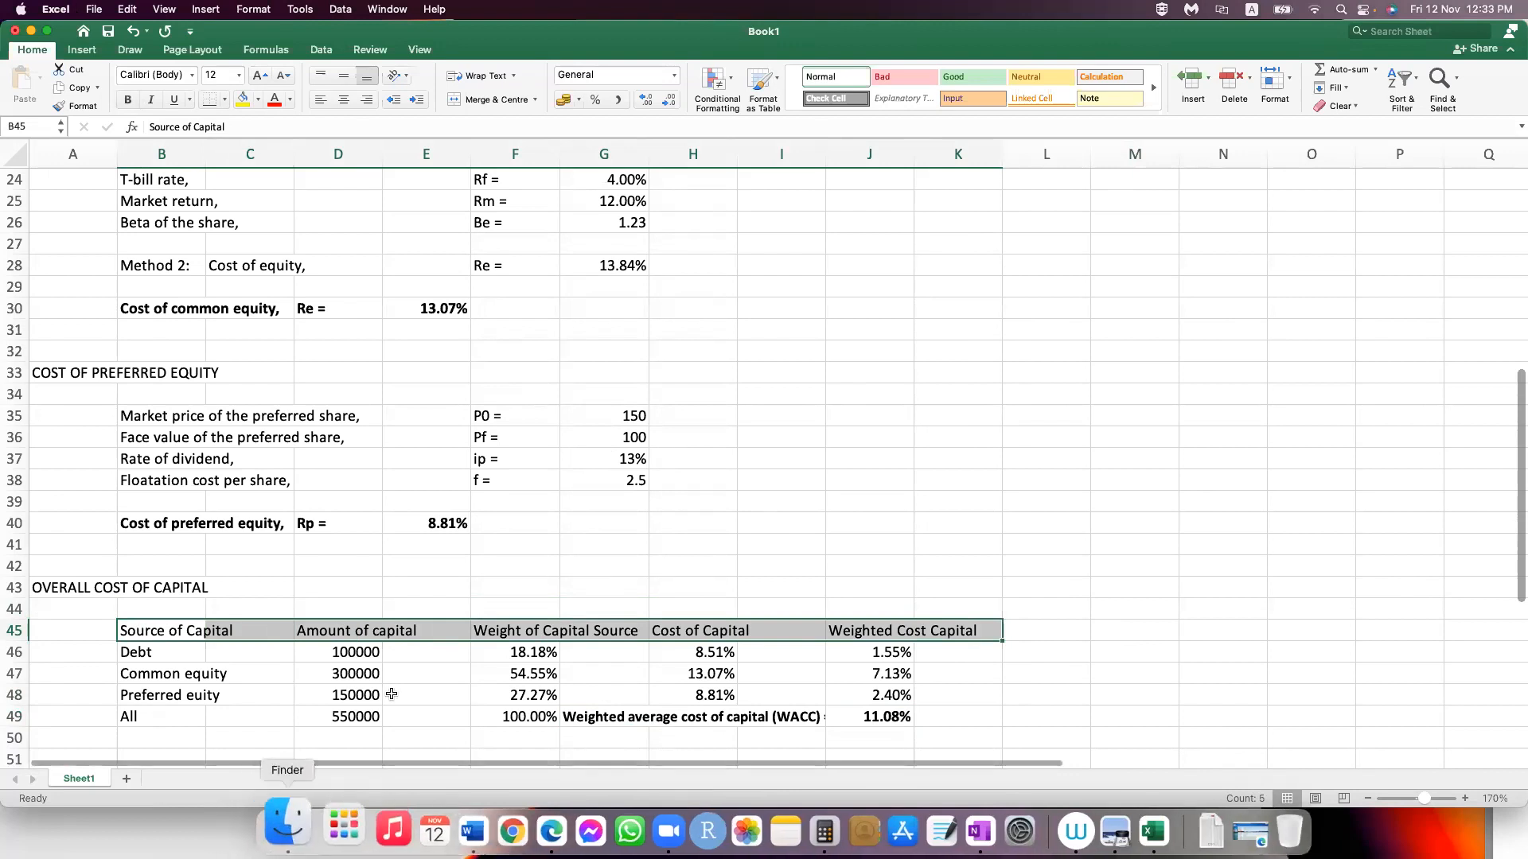
pyautogui.press('Down')
pyautogui.press('Down')
pyautogui.press('Down')
pyautogui.hotkey('shift', 'Right')
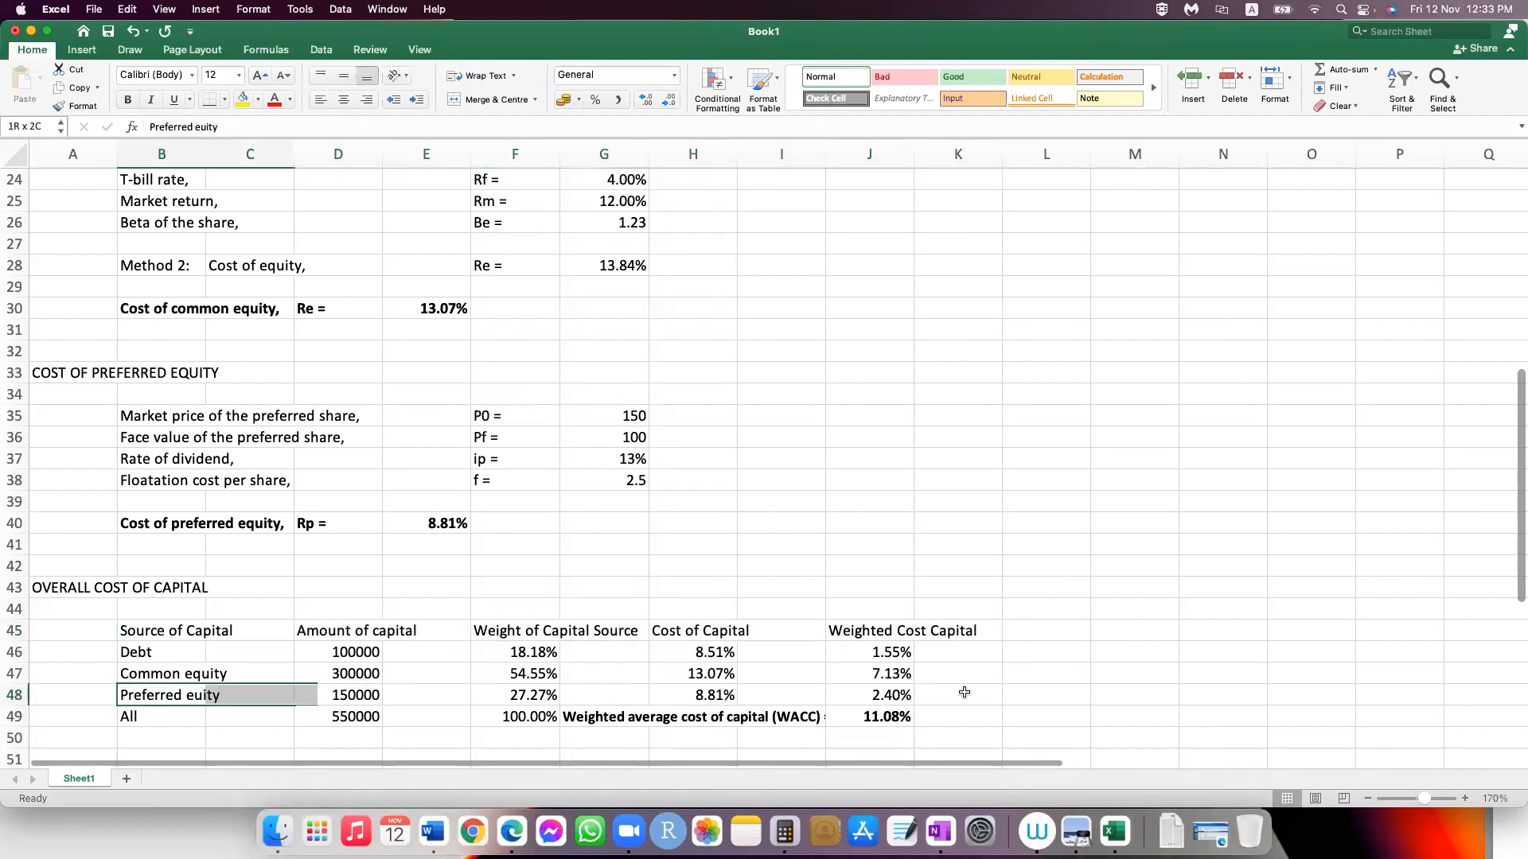
pyautogui.hotkey('shift', 'Right')
pyautogui.hotkey('shift', 'Right')
pyautogui.hotkey('shift', 'Right')
pyautogui.hotkey('shift', 'Right')
pyautogui.hotkey('shift', 'Right')
pyautogui.hotkey('shift', 'Right')
pyautogui.hotkey('shift', 'Right')
pyautogui.hotkey('shift', 'Right')
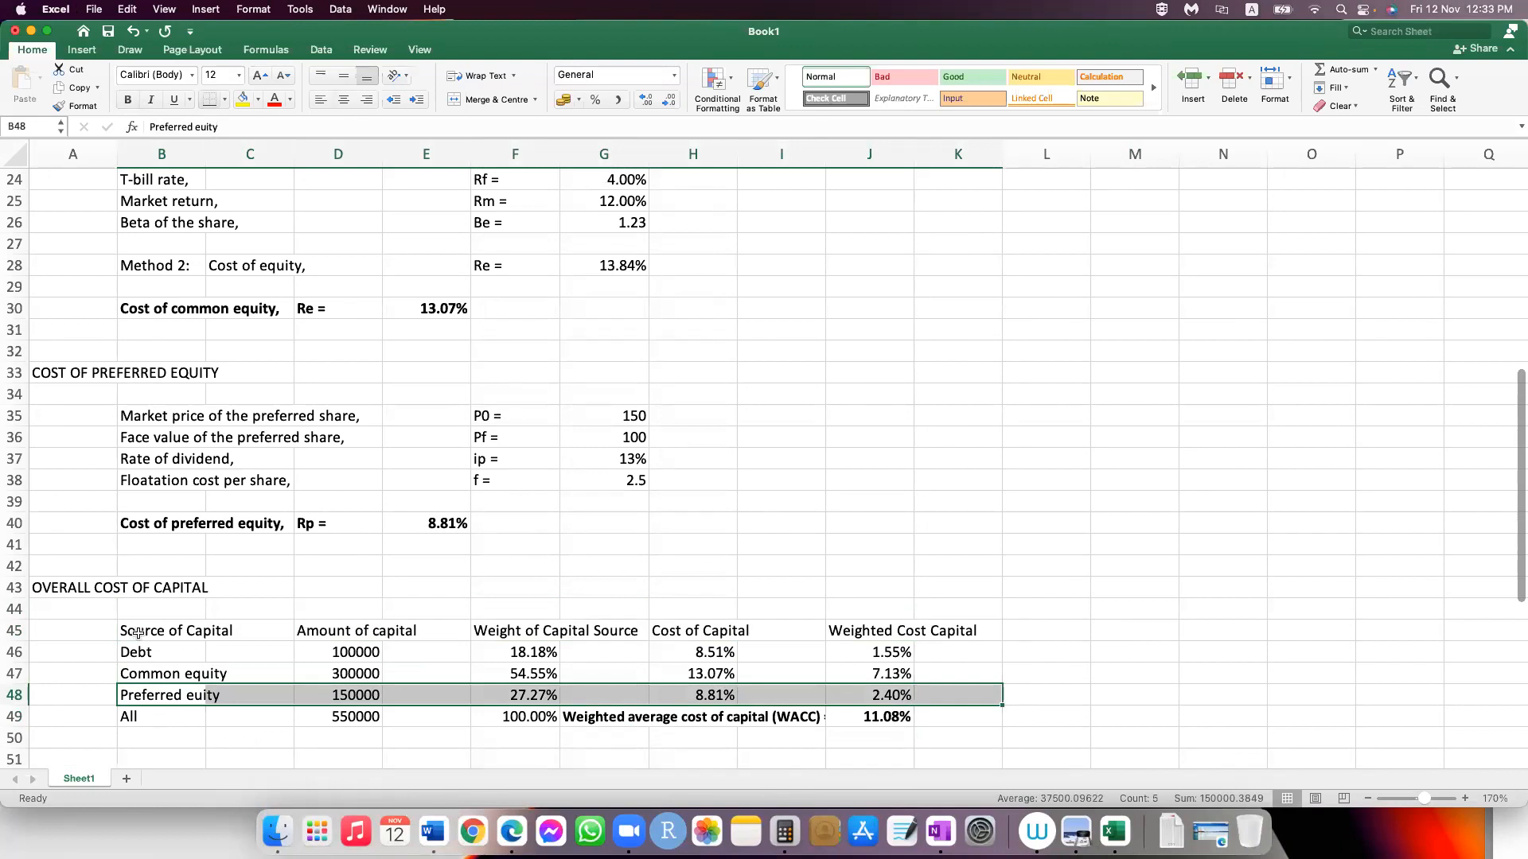
pyautogui.click(247, 739)
# Step: Add bottom borders beneath the column headings B45:K45 and beneath the total row 49
pyautogui.moveTo(162, 630); pyautogui.dragTo(950, 625)
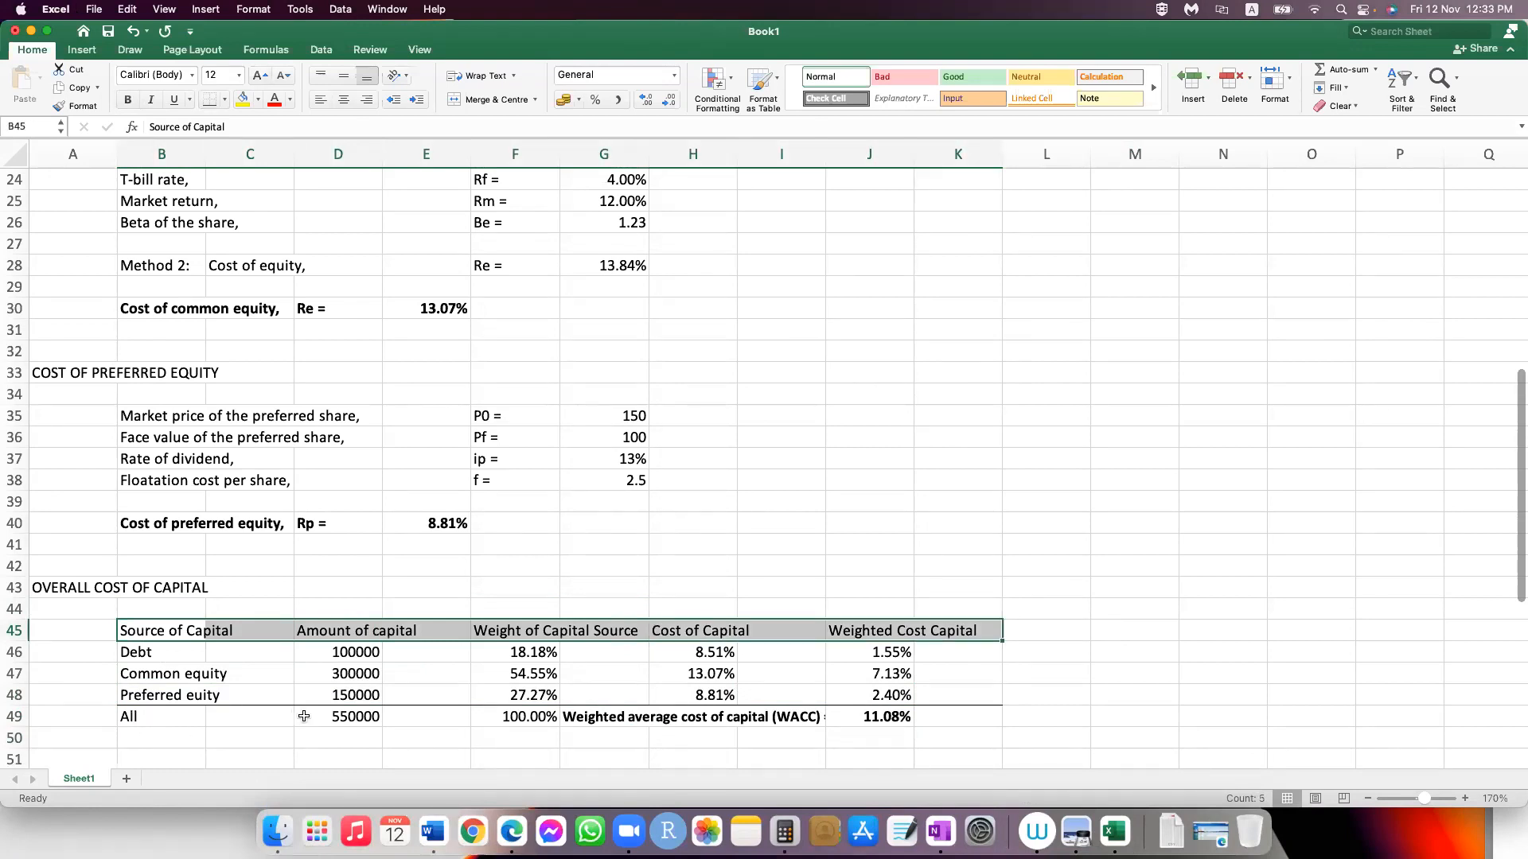
pyautogui.click(251, 697)
pyautogui.click(161, 716)
pyautogui.moveTo(854, 717); pyautogui.dragTo(938, 720)
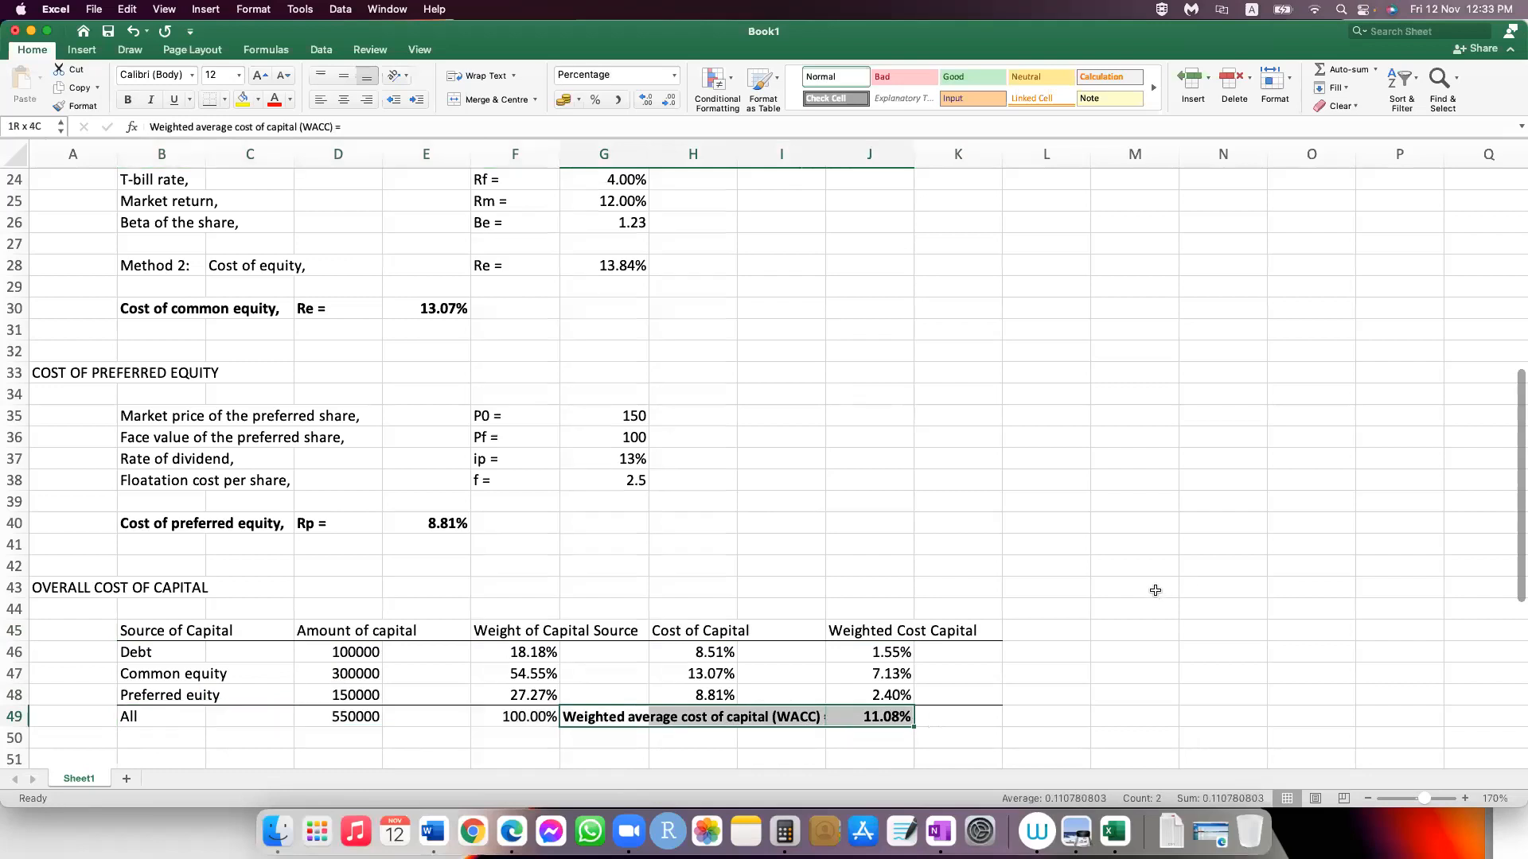
pyautogui.click(1185, 590)
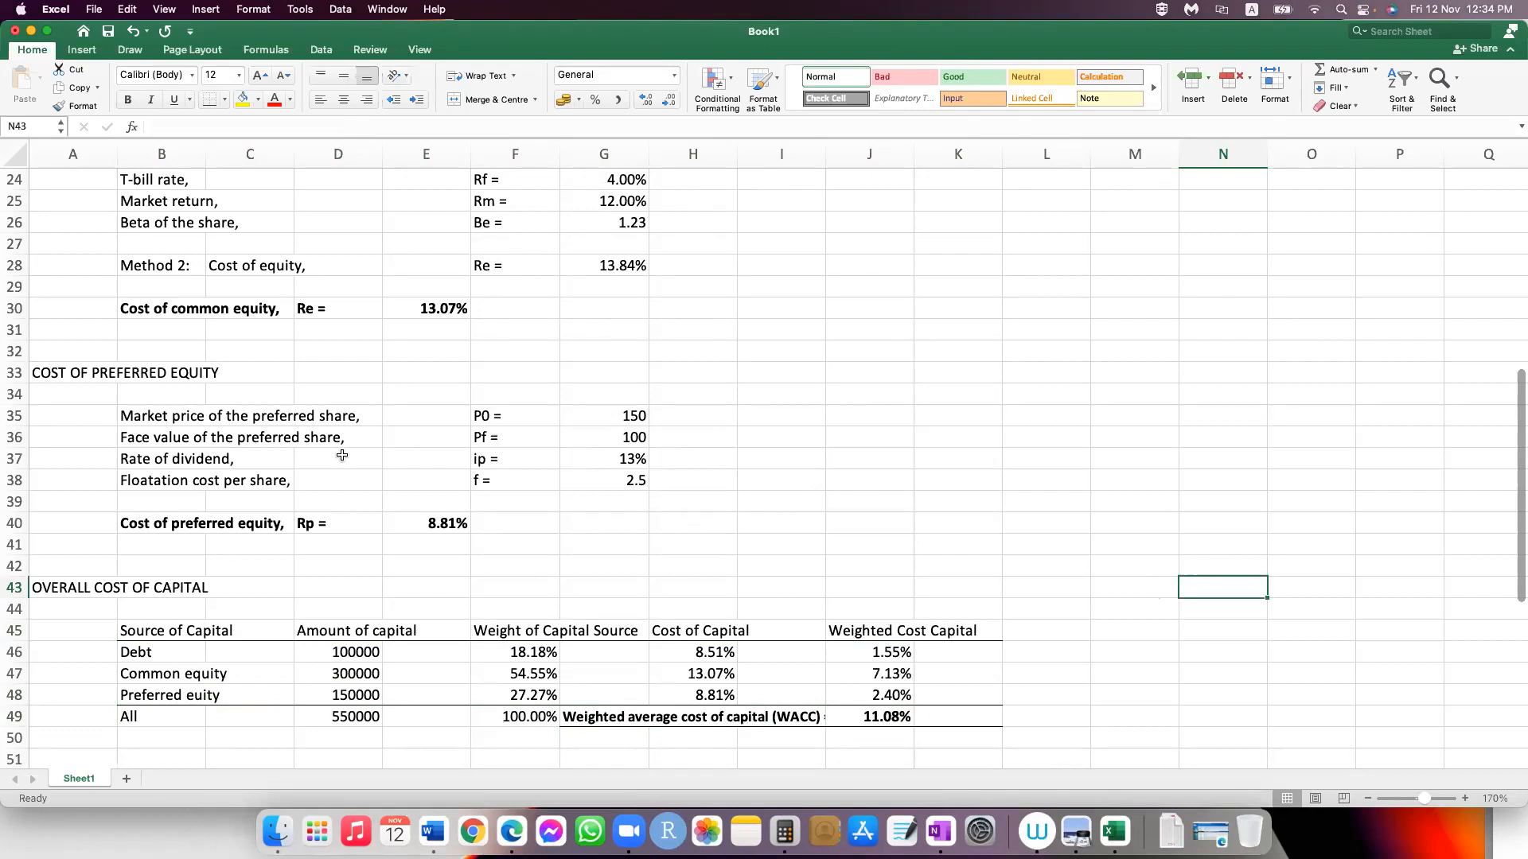
pyautogui.scroll(6, 202, 404)
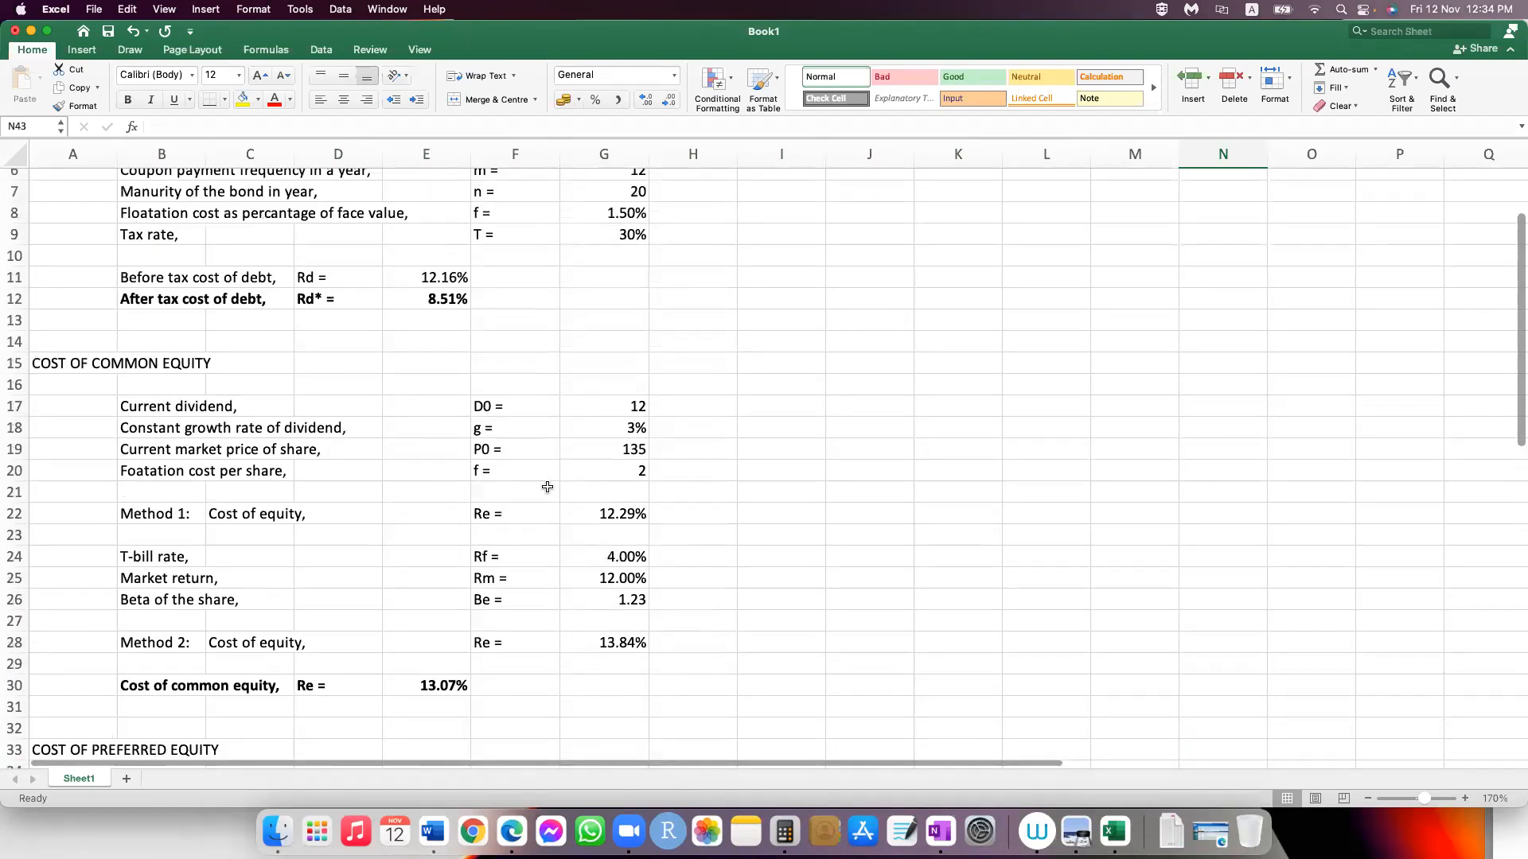
pyautogui.scroll(1, 547, 487)
pyautogui.scroll(-5, 547, 487)
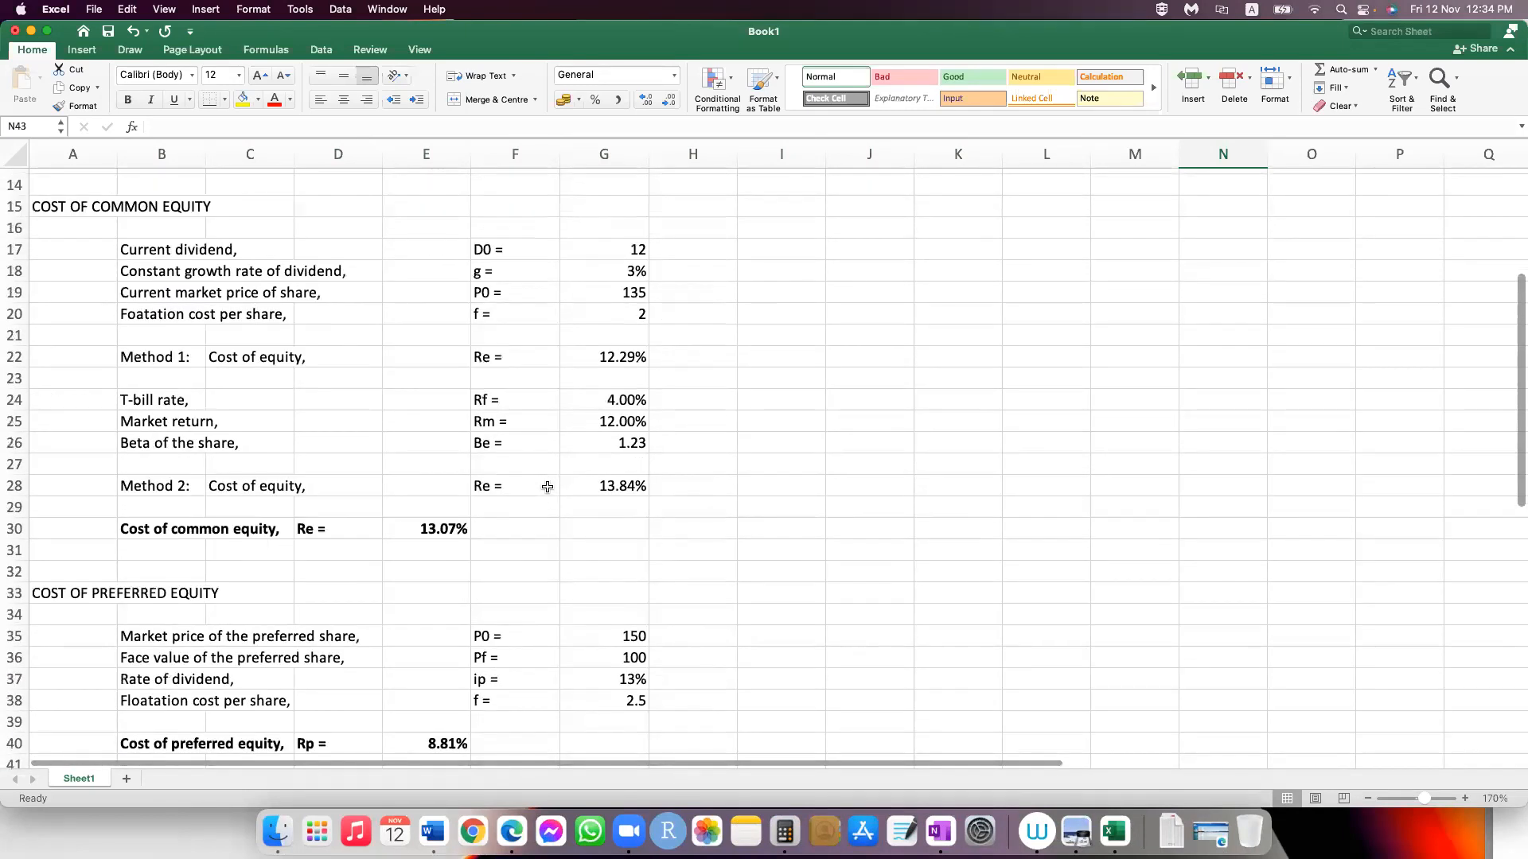
pyautogui.scroll(-3, 548, 487)
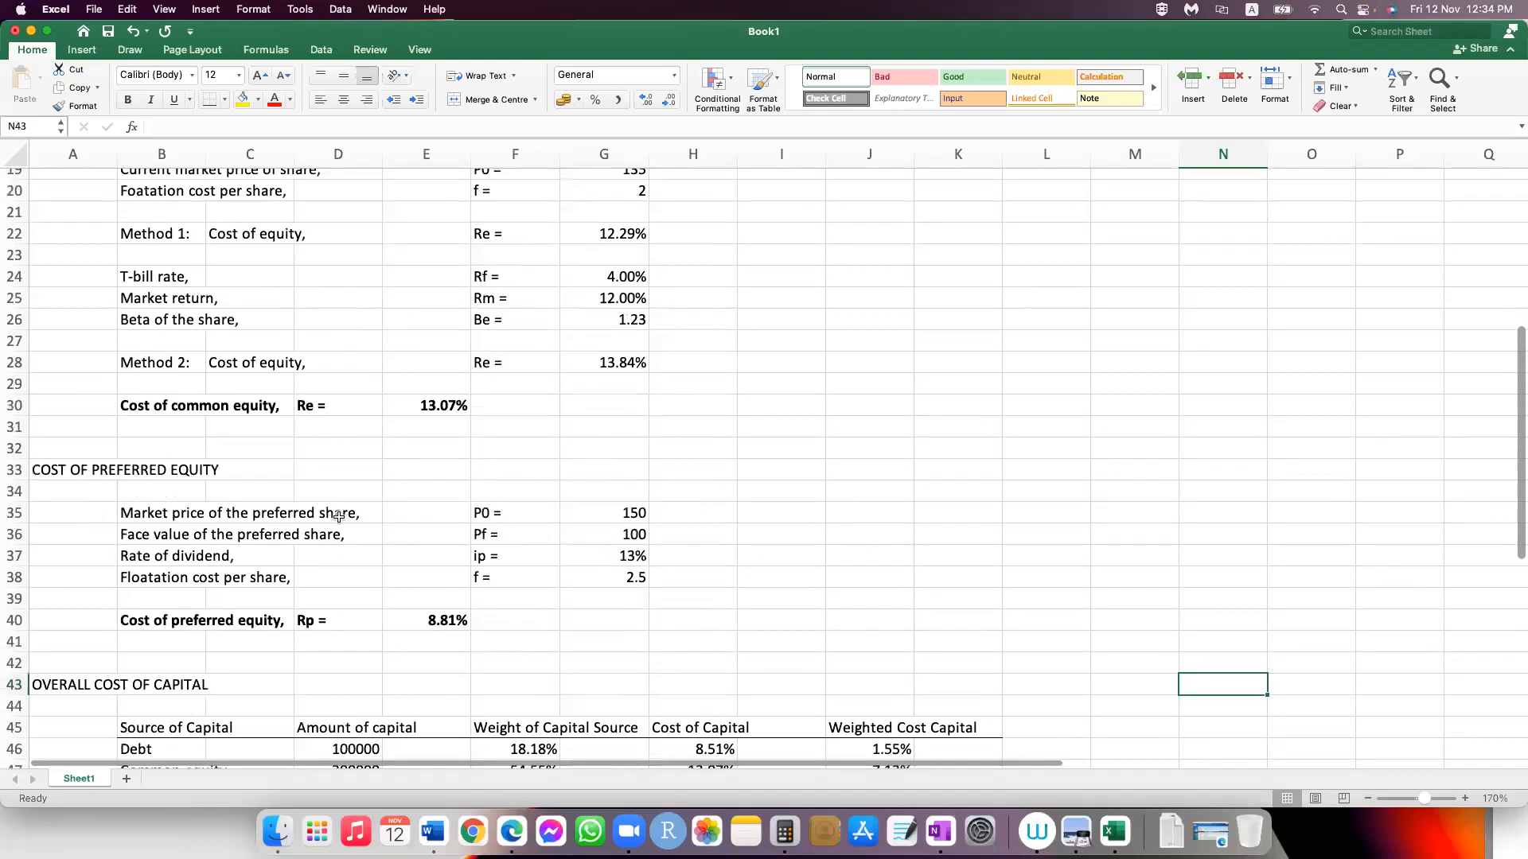
pyautogui.scroll(-6, 963, 636)
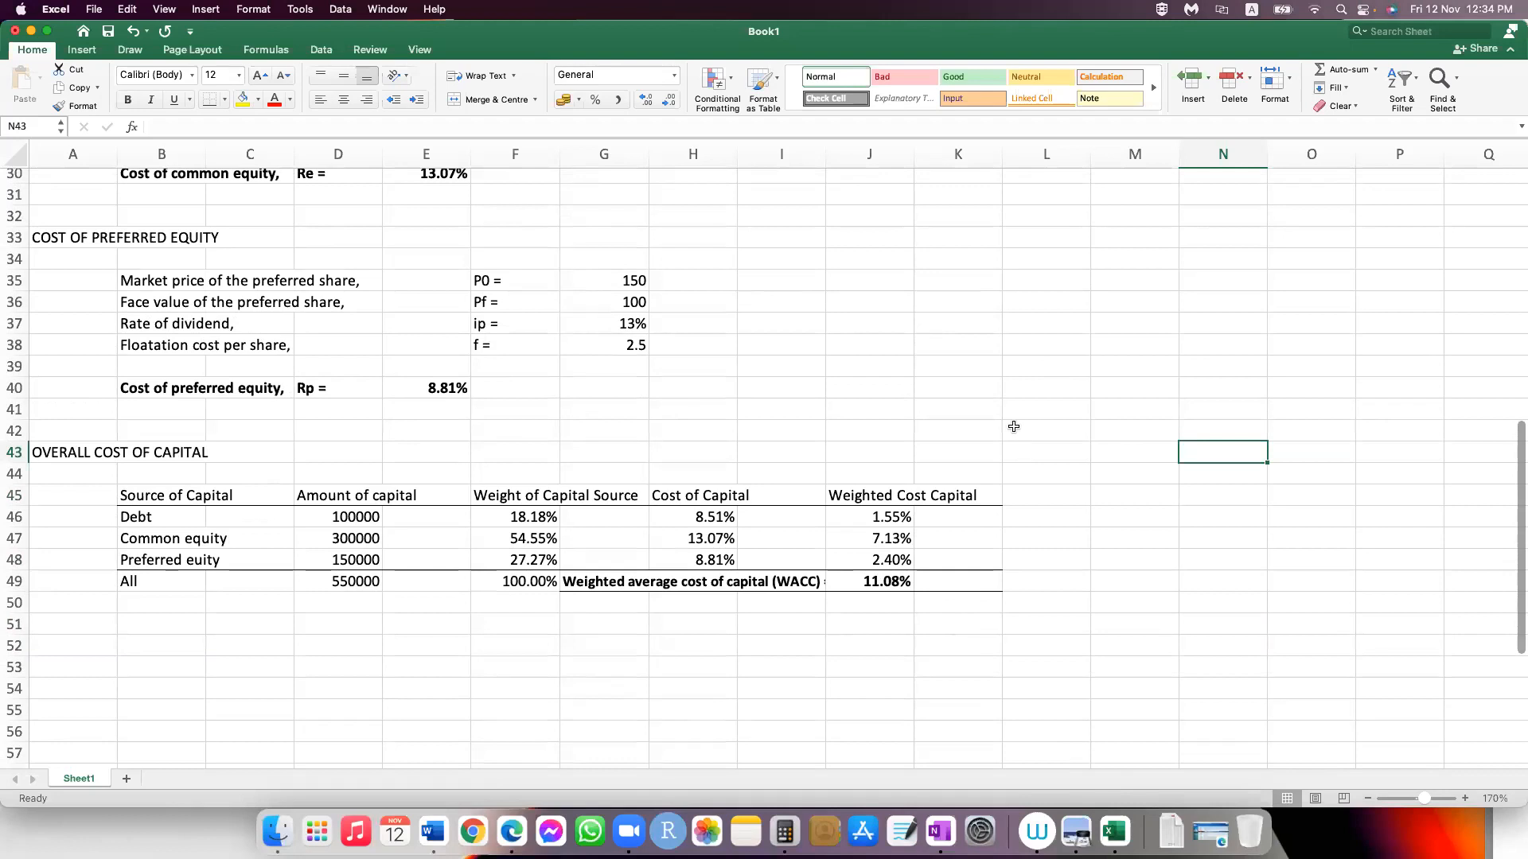
pyautogui.scroll(3, 1013, 427)
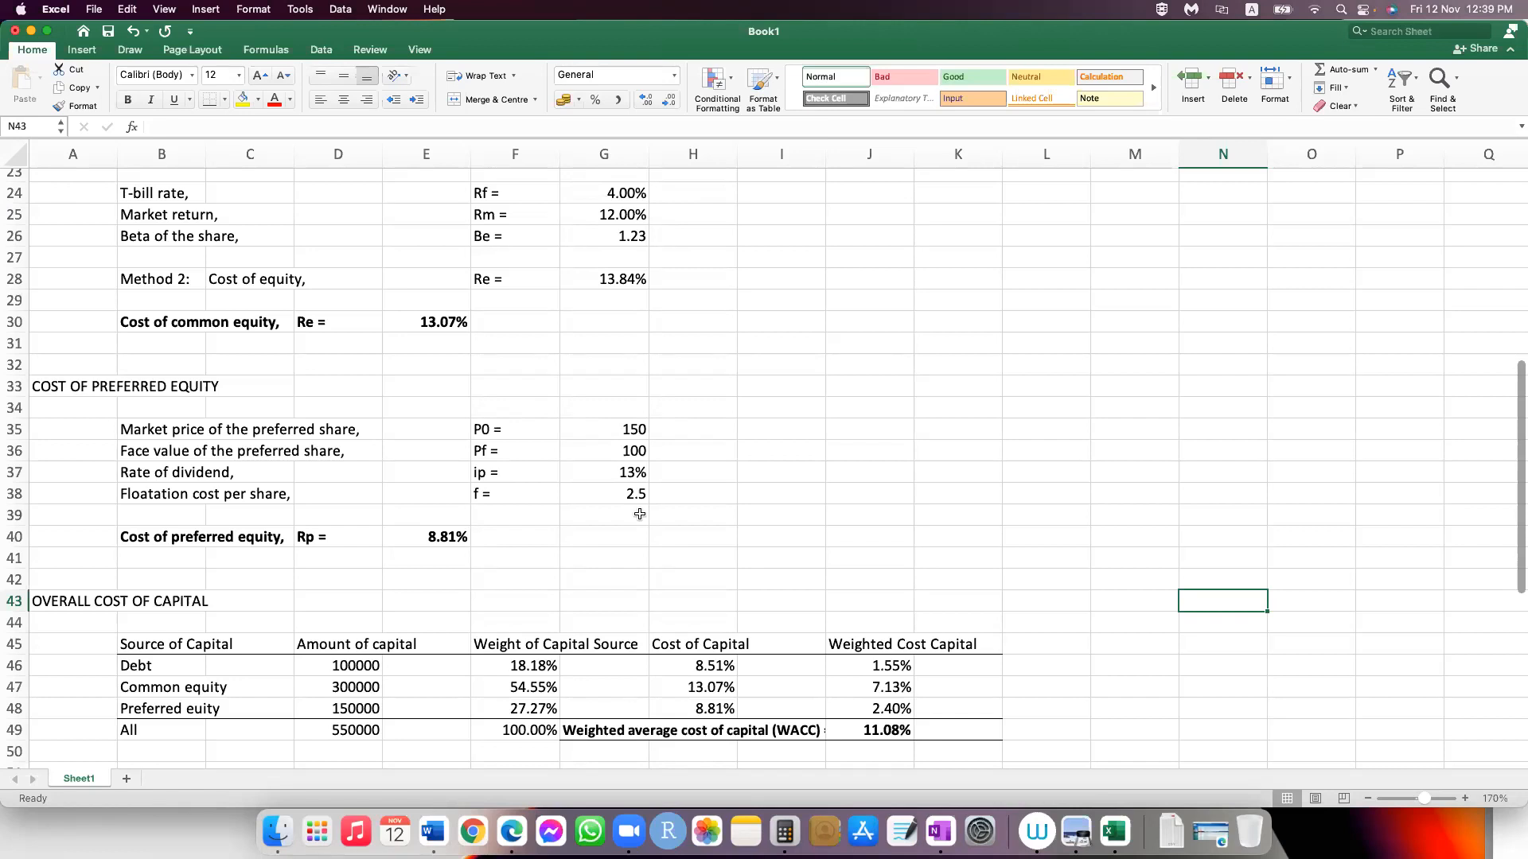
pyautogui.click(1316, 9)
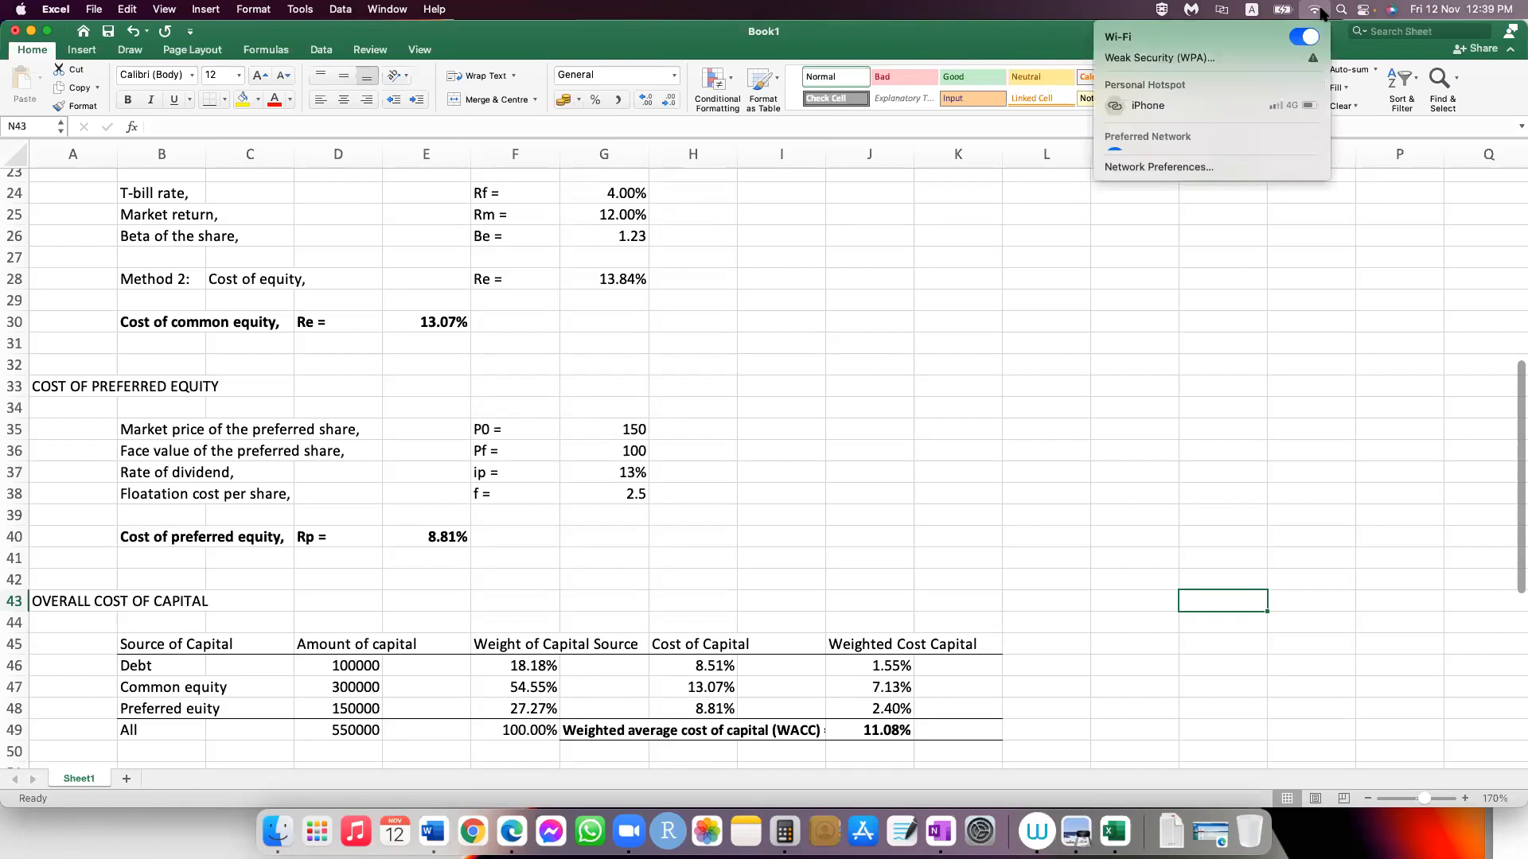
pyautogui.click(1221, 10)
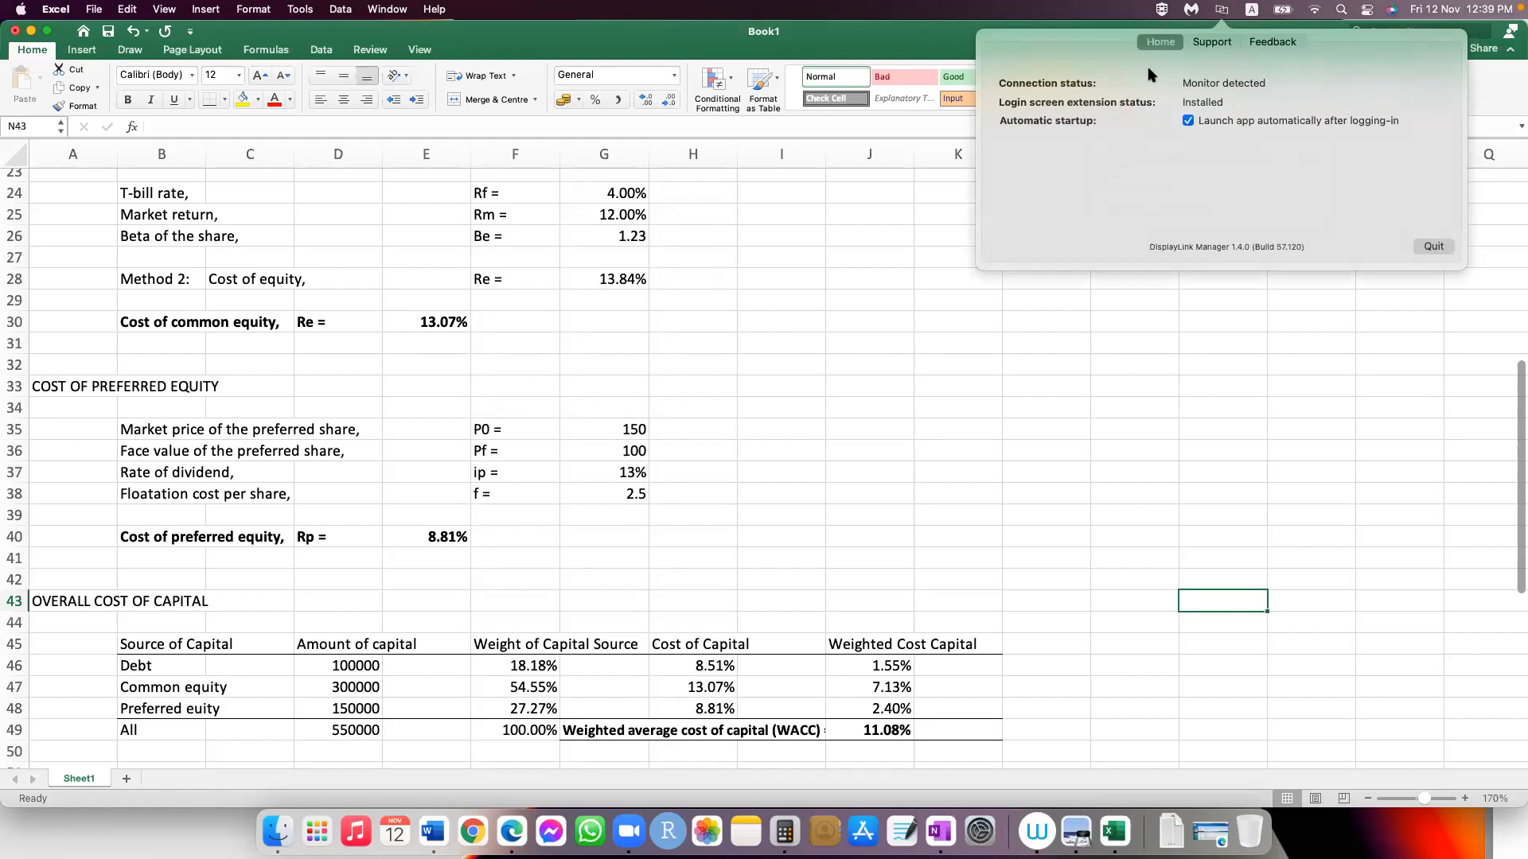
pyautogui.click(969, 203)
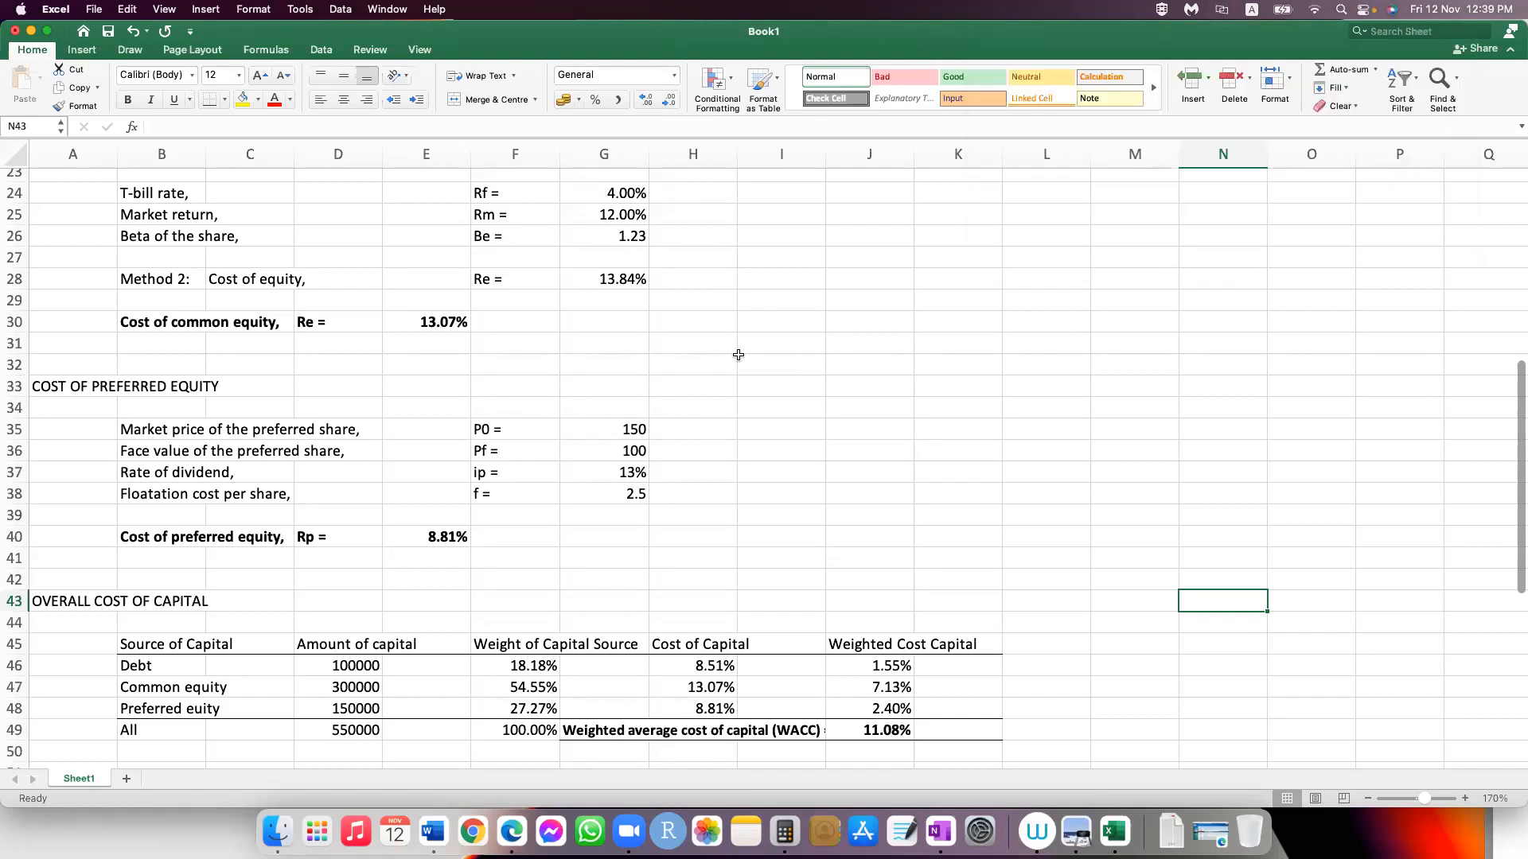